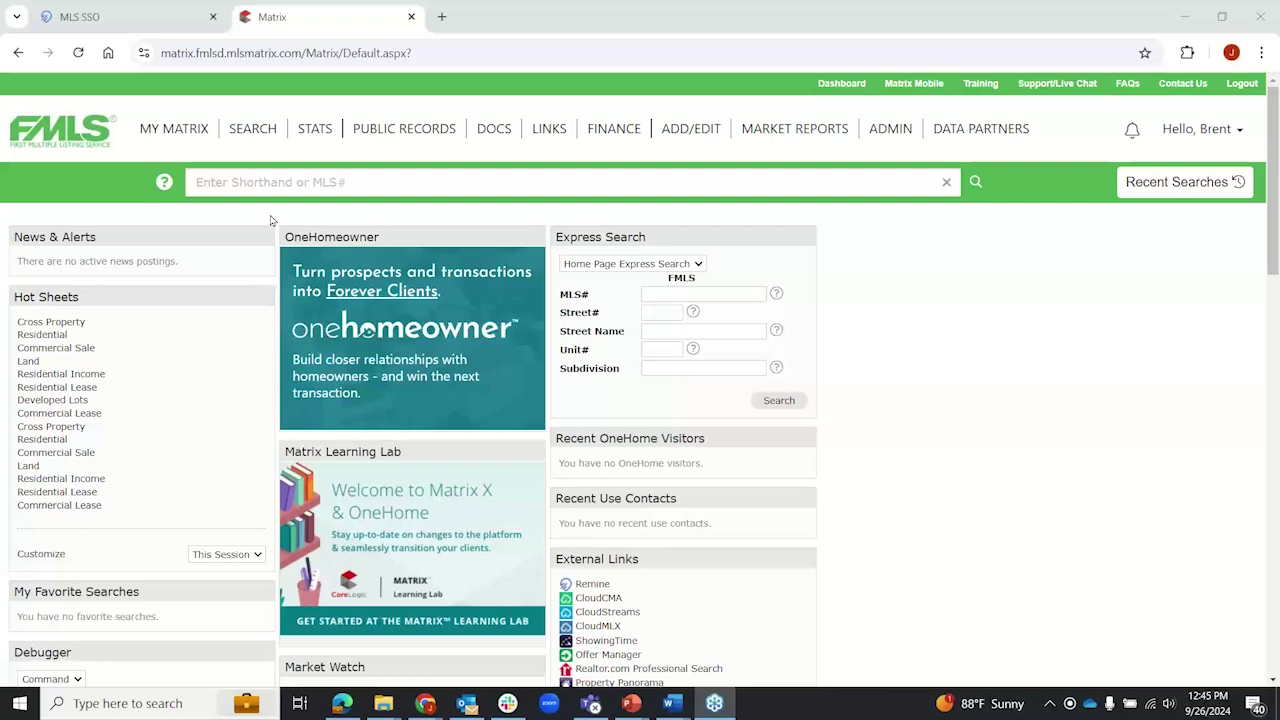
Step: Look over the FMLS SSO product directory, then return to the Matrix home page
{"action": "left_click", "coordinate": [125, 17]}
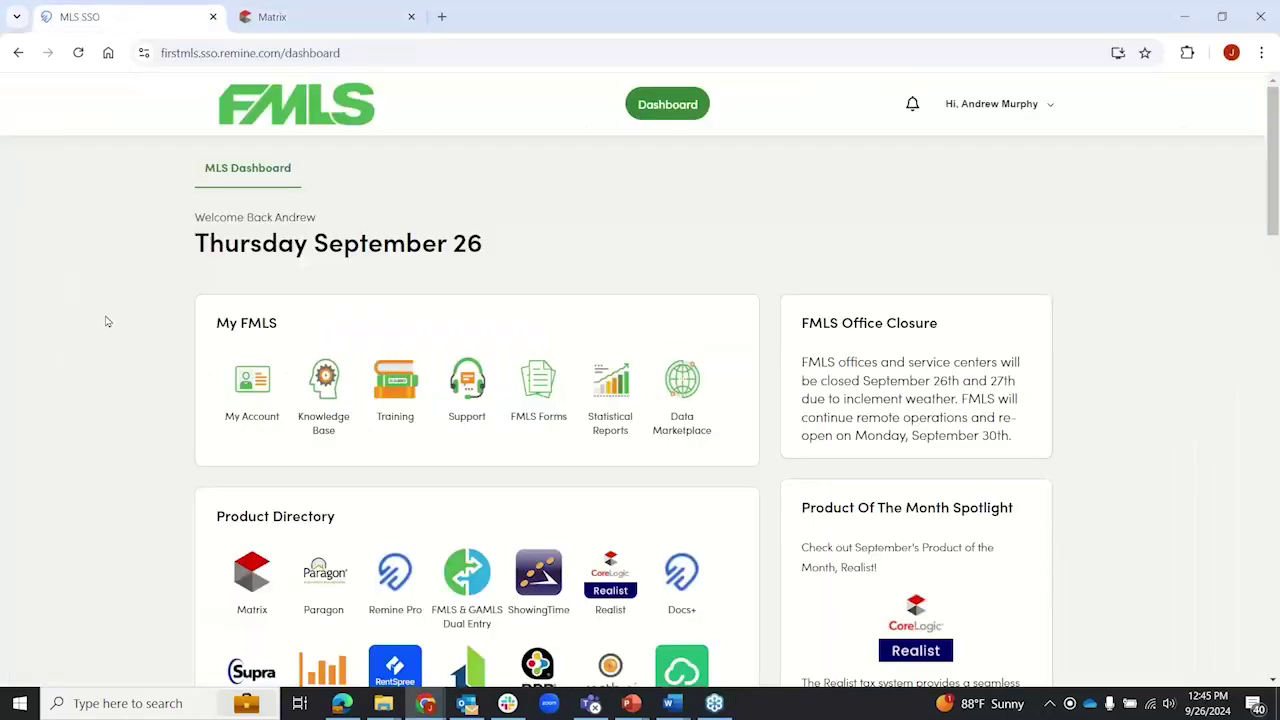
{"action": "scroll", "coordinate": [107, 321], "scroll_direction": "down", "scroll_amount": 3}
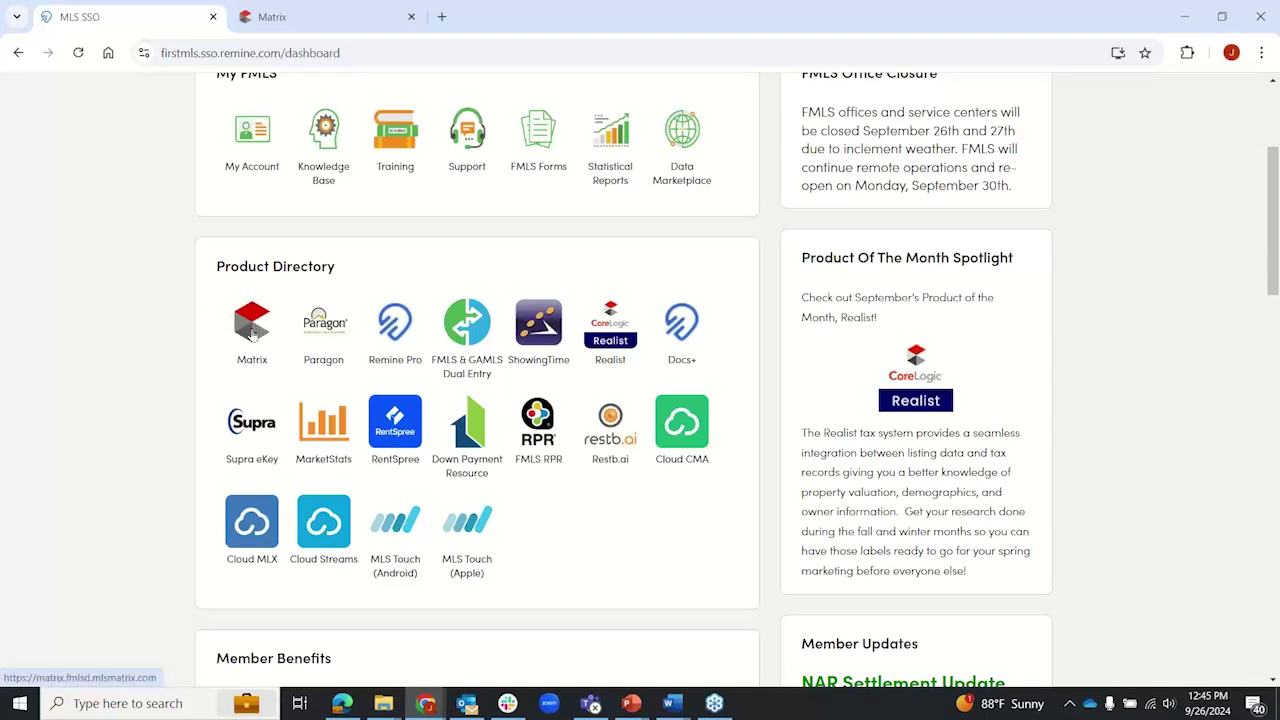
{"action": "left_click", "coordinate": [334, 22]}
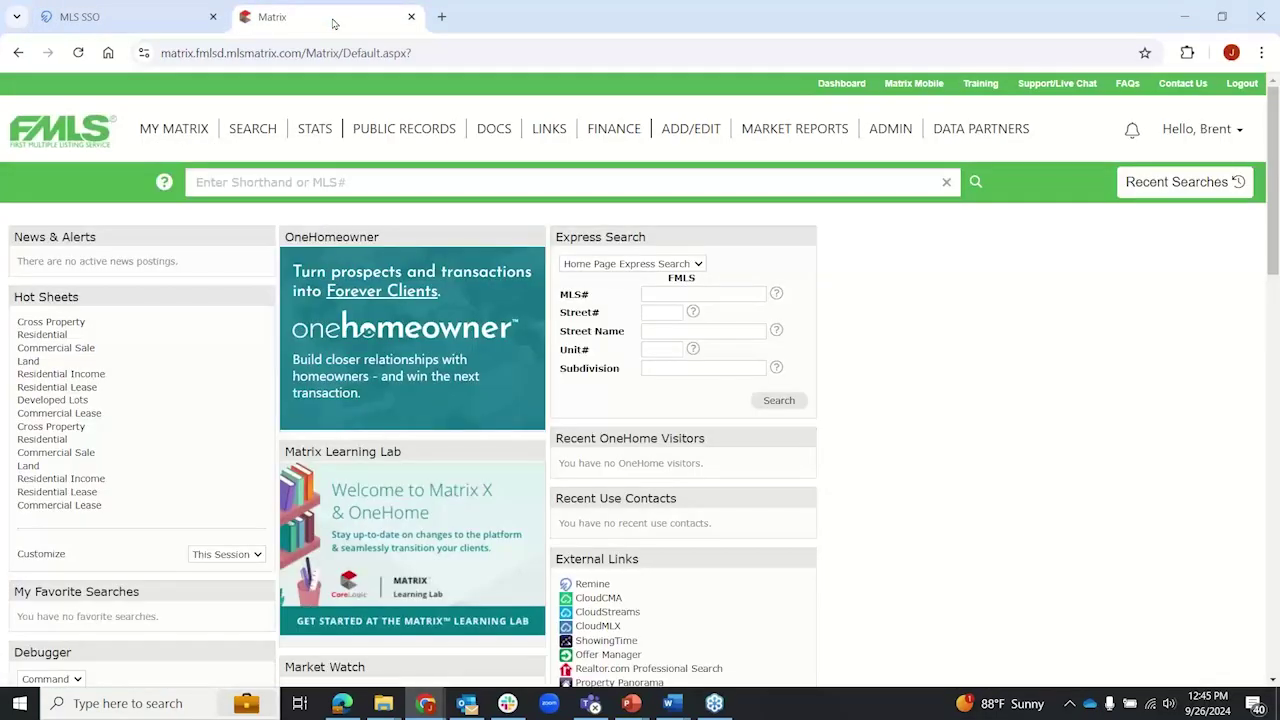
Step: Run a Residential Sales search and show its results
{"action": "mouse_move", "coordinate": [252, 131]}
{"action": "mouse_move", "coordinate": [272, 183]}
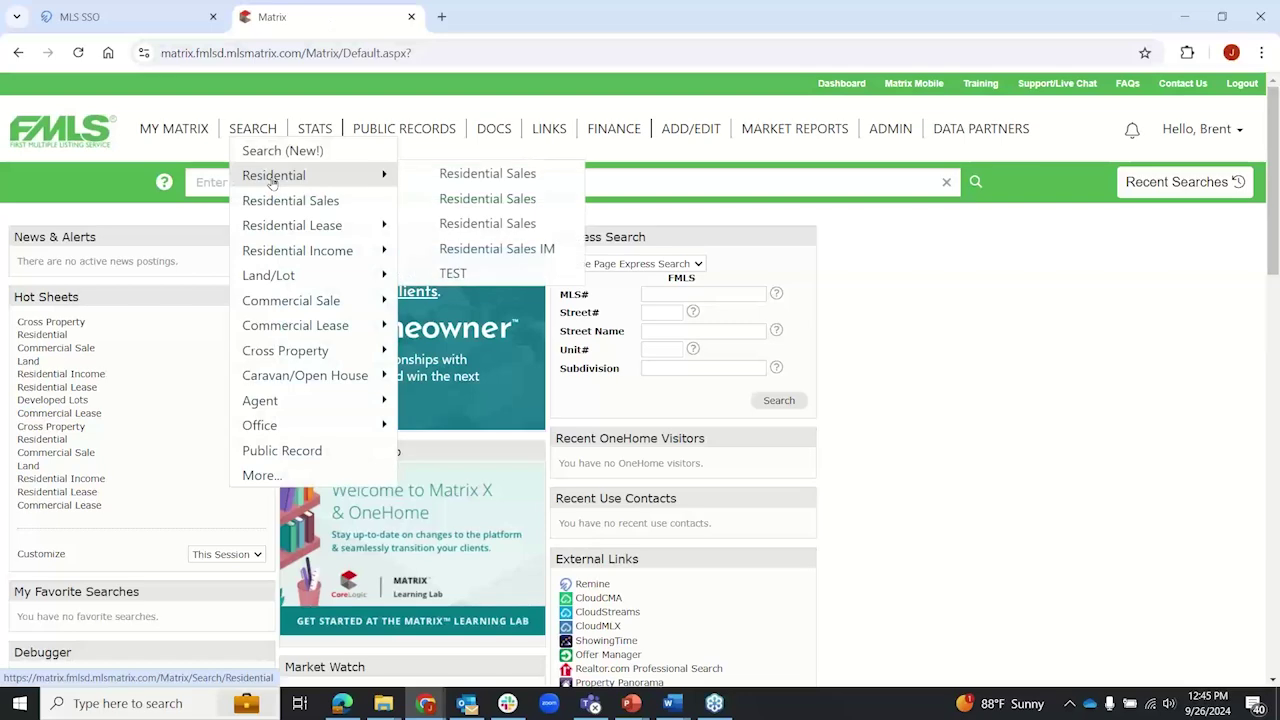
{"action": "left_click", "coordinate": [464, 182]}
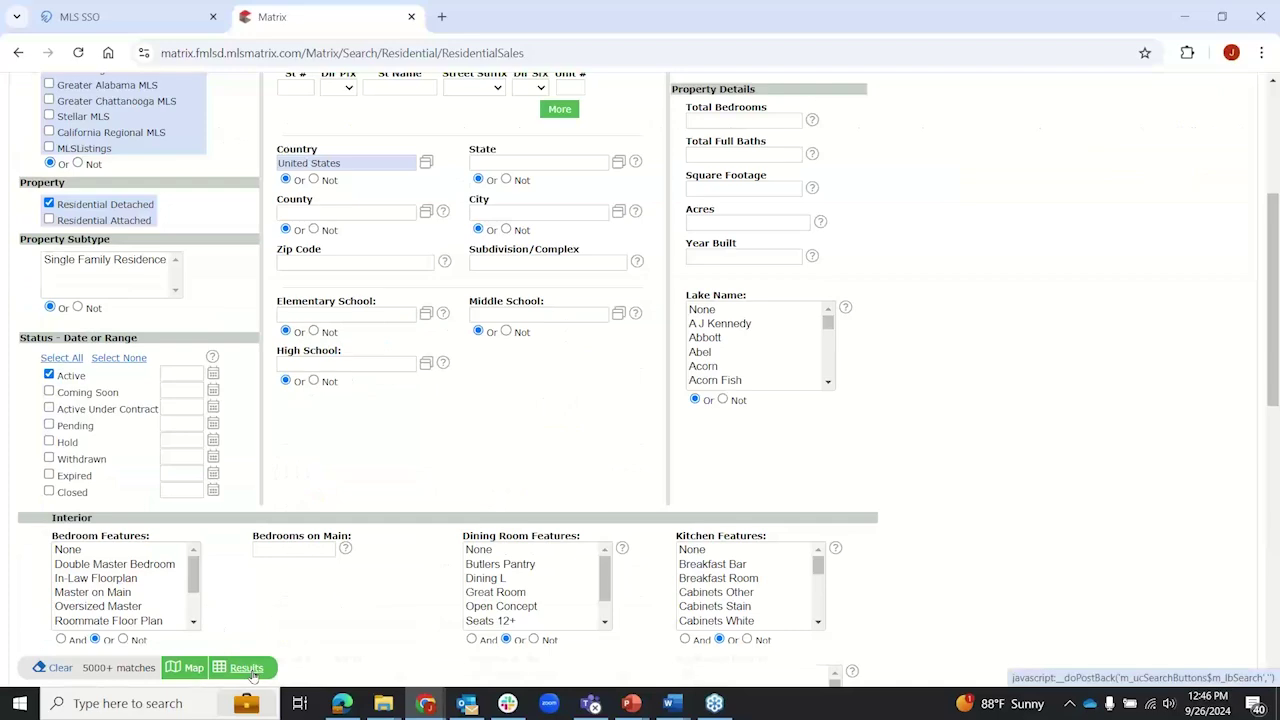
{"action": "left_click", "coordinate": [250, 668]}
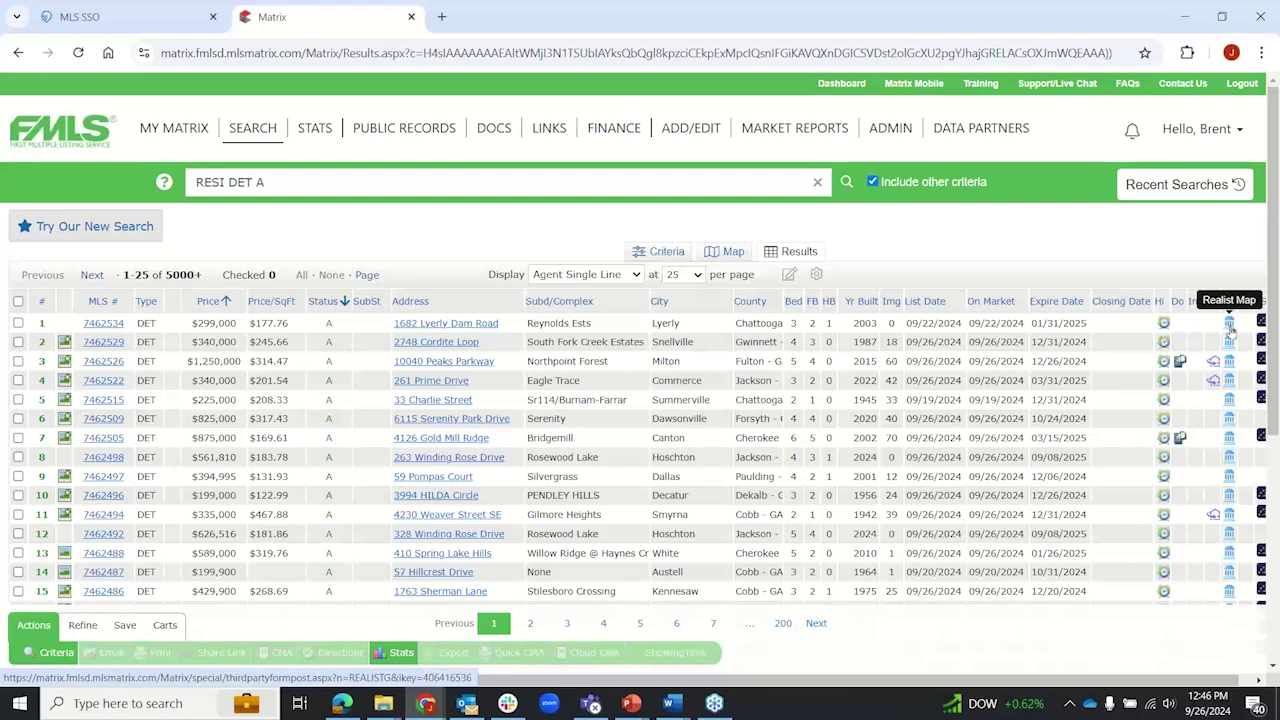
{"action": "left_click", "coordinate": [104, 325]}
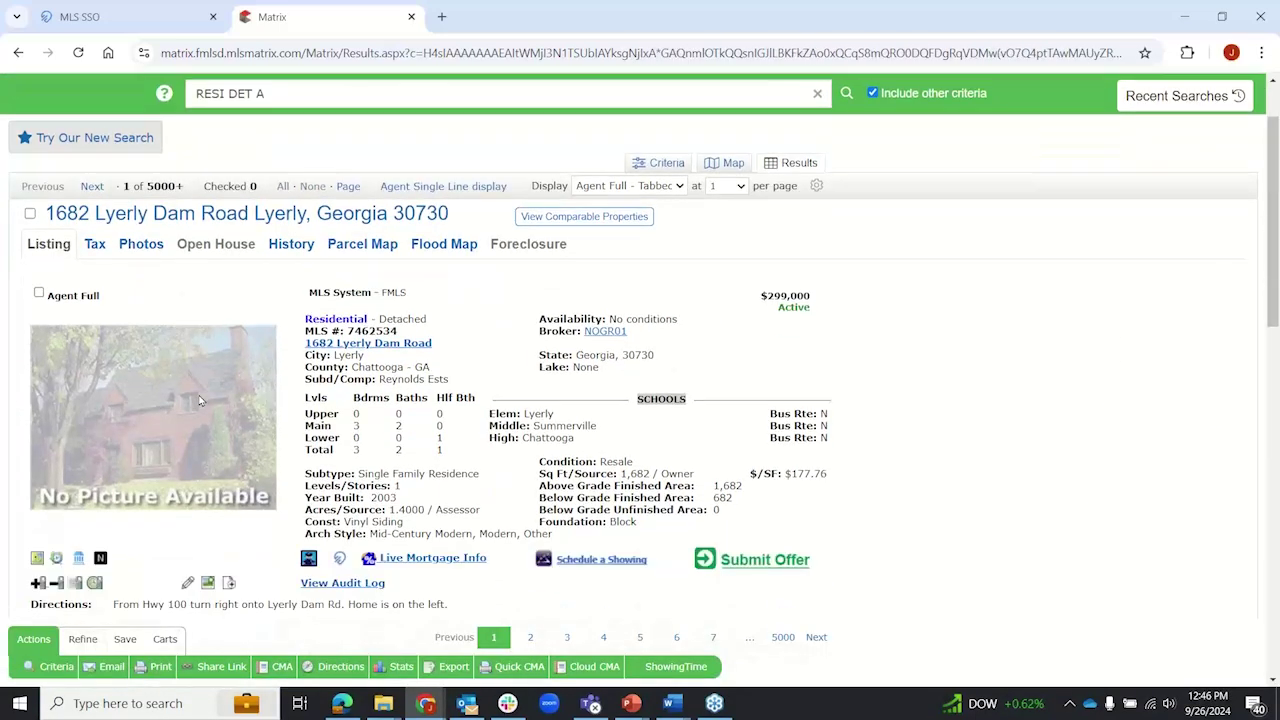
{"action": "scroll", "coordinate": [199, 400], "scroll_direction": "down", "scroll_amount": 3}
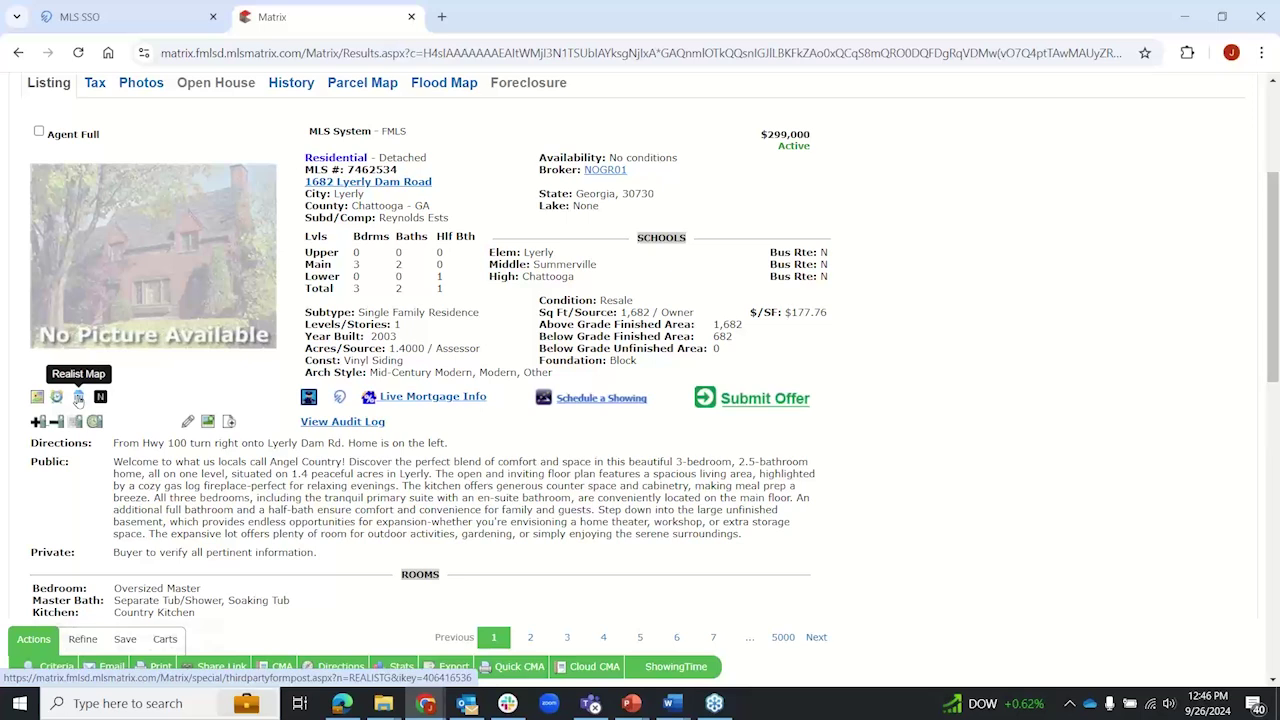
{"action": "left_click", "coordinate": [81, 401]}
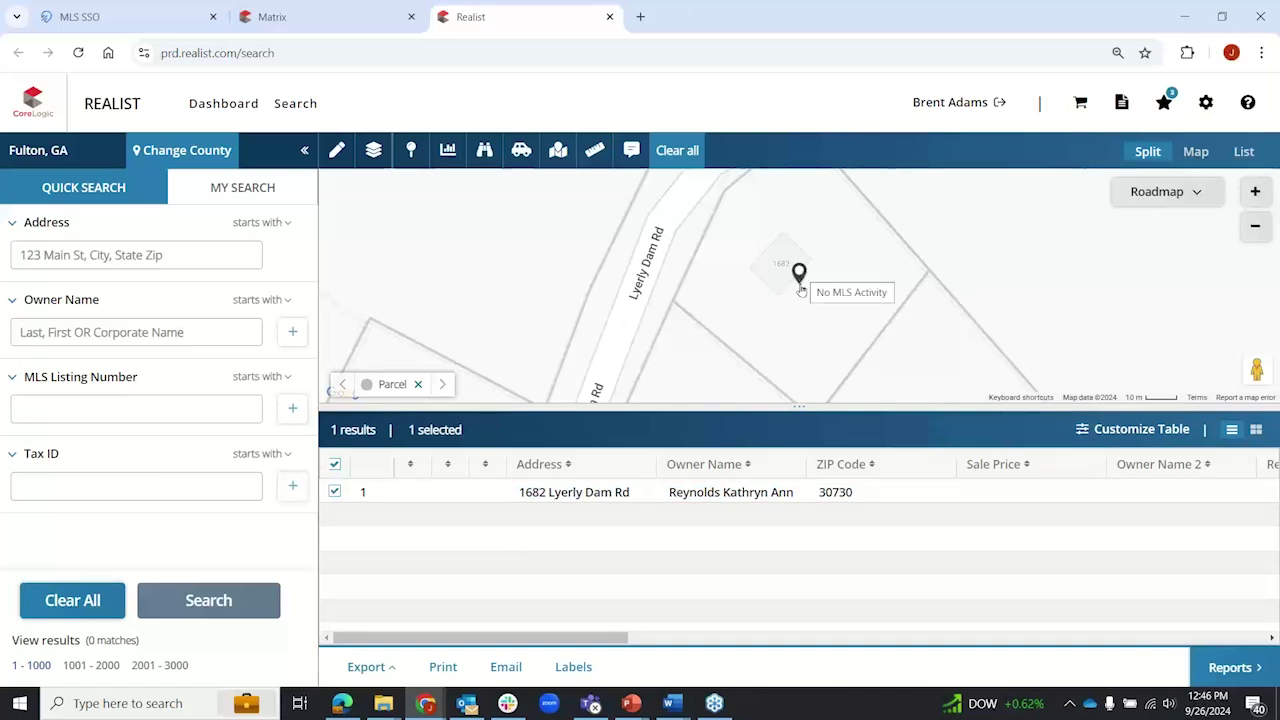
{"action": "left_click_drag", "start_coordinate": [615, 630], "coordinate": [524, 640]}
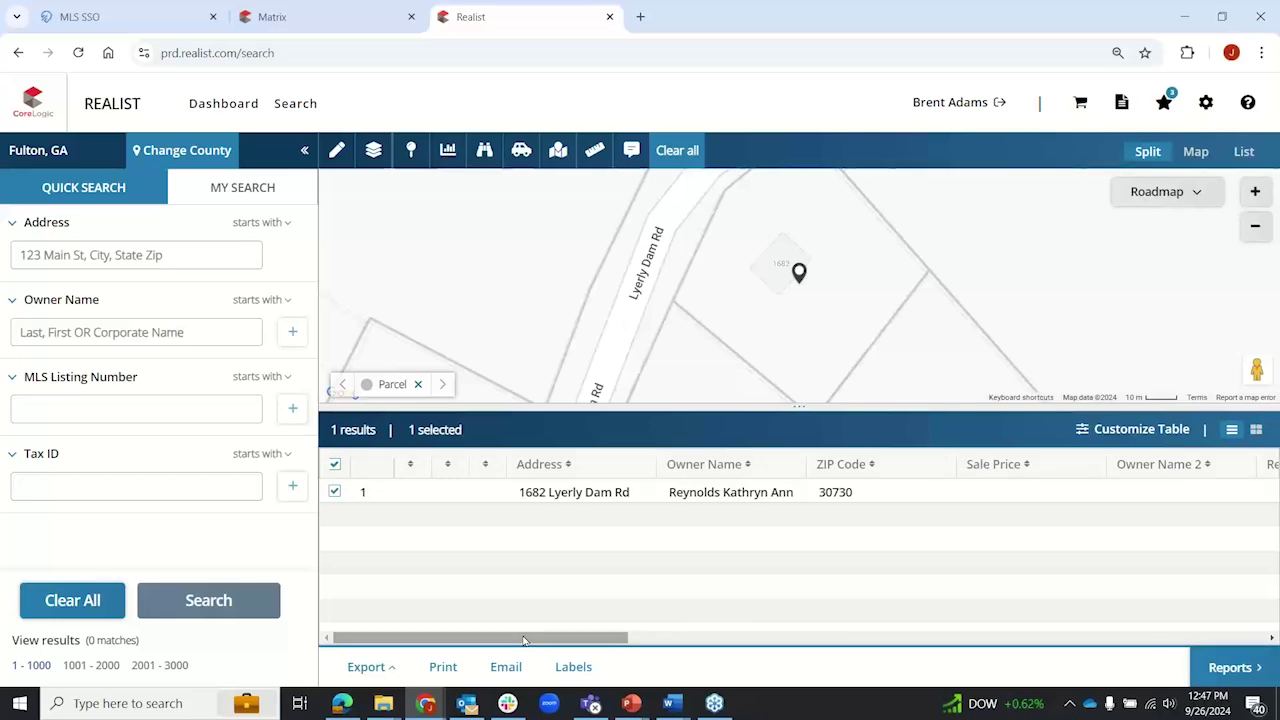
{"action": "left_click", "coordinate": [610, 18]}
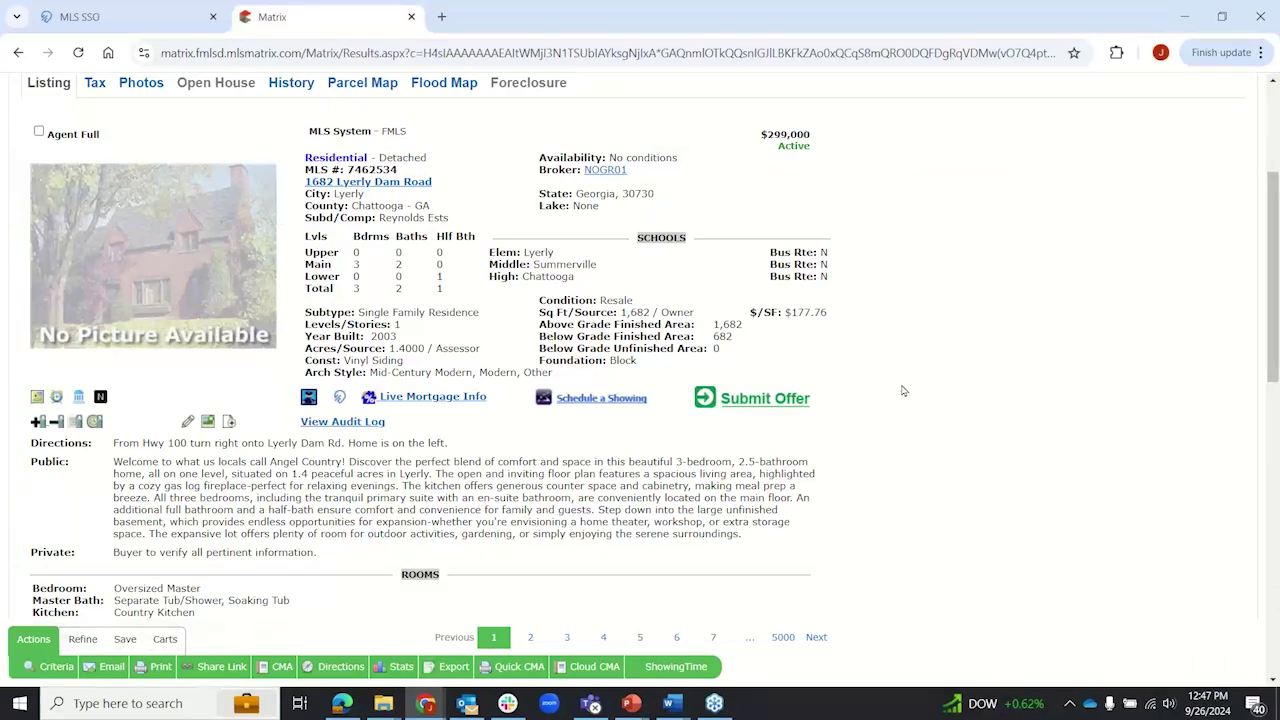
Step: Launch Realist Tax from the PUBLIC RECORDS menu in a new tab
{"action": "scroll", "coordinate": [907, 391], "scroll_direction": "up", "scroll_amount": 3}
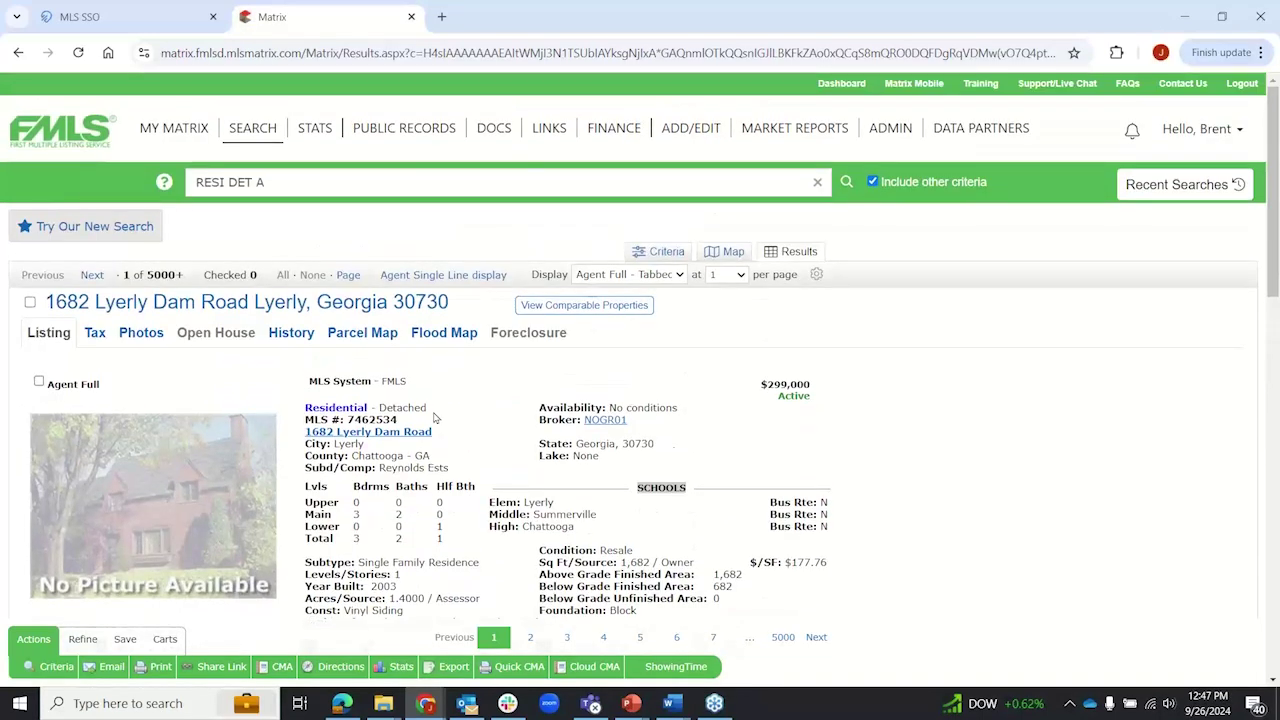
{"action": "mouse_move", "coordinate": [399, 137]}
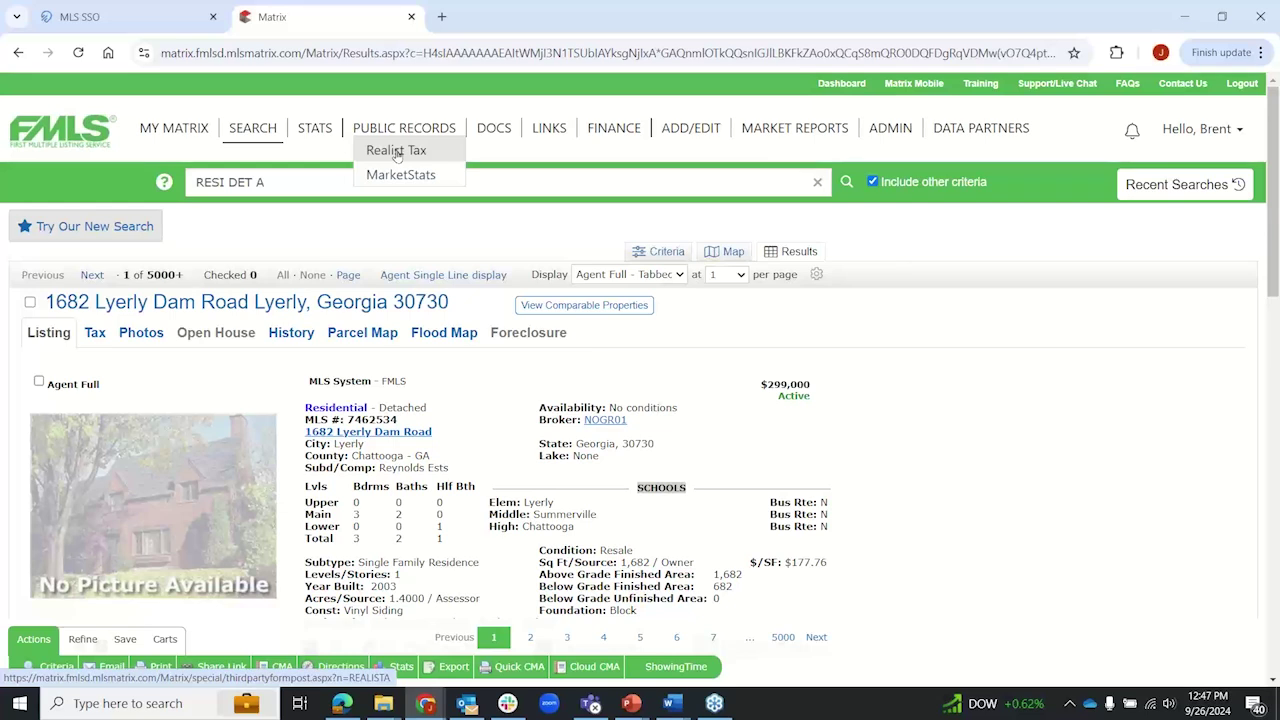
{"action": "left_click", "coordinate": [397, 155]}
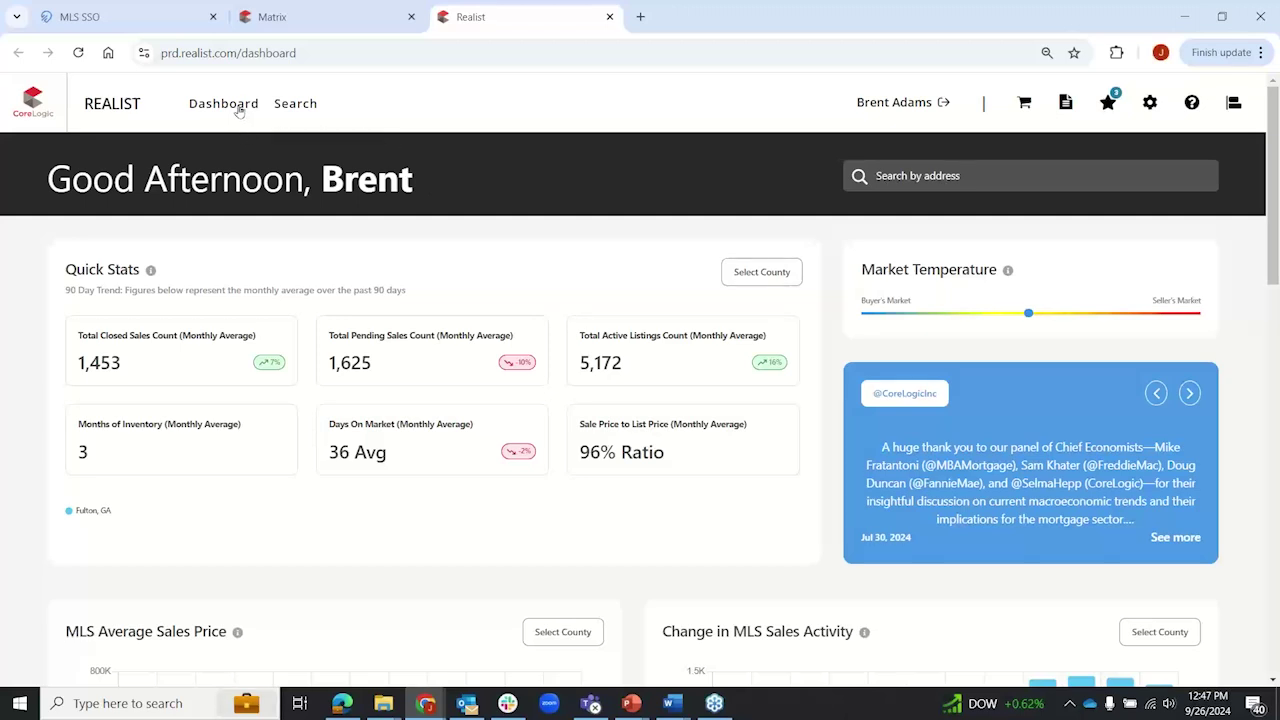
{"action": "left_click", "coordinate": [296, 104]}
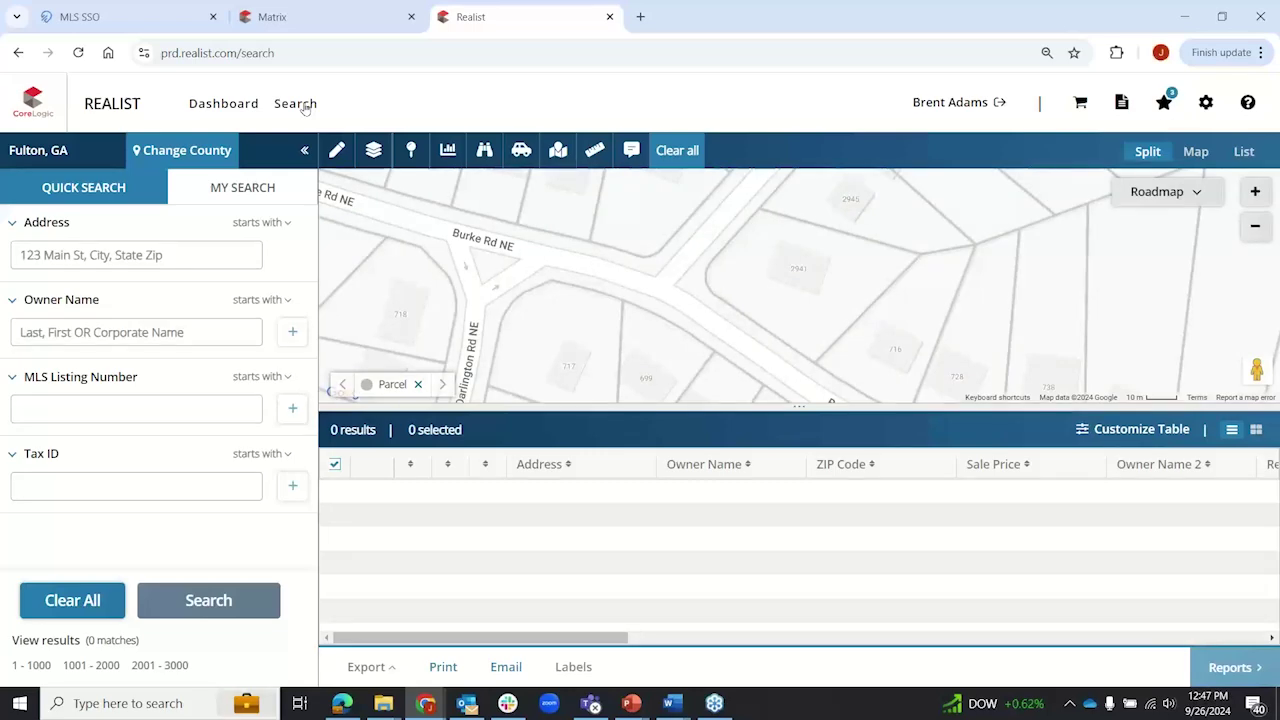
{"action": "left_click", "coordinate": [221, 106]}
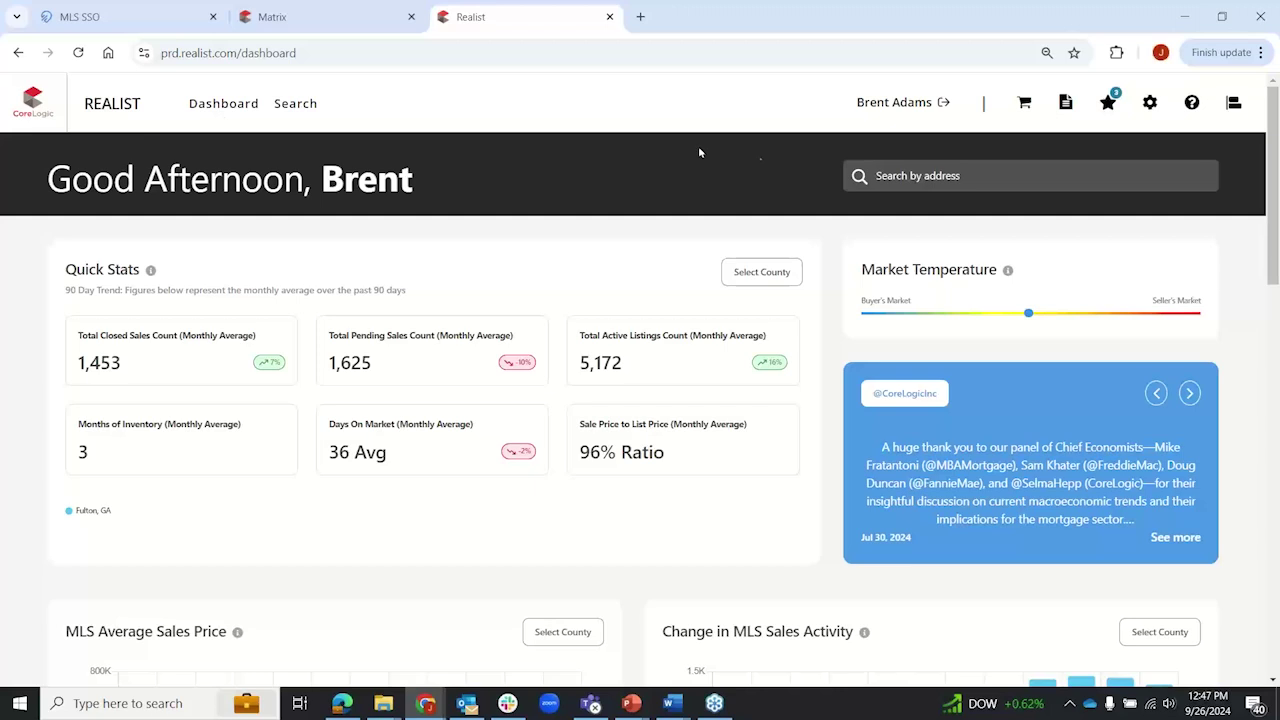
{"action": "left_click", "coordinate": [891, 176]}
{"action": "type", "text": "123"}
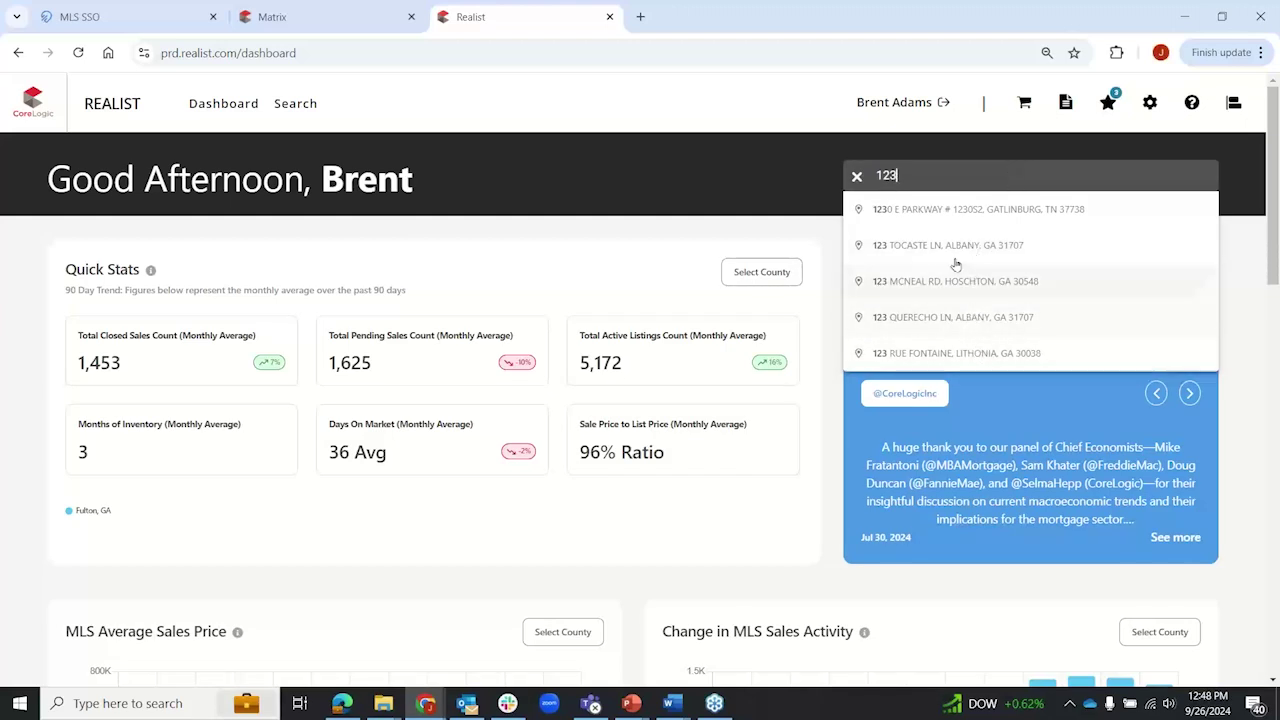
{"action": "left_click", "coordinate": [857, 178]}
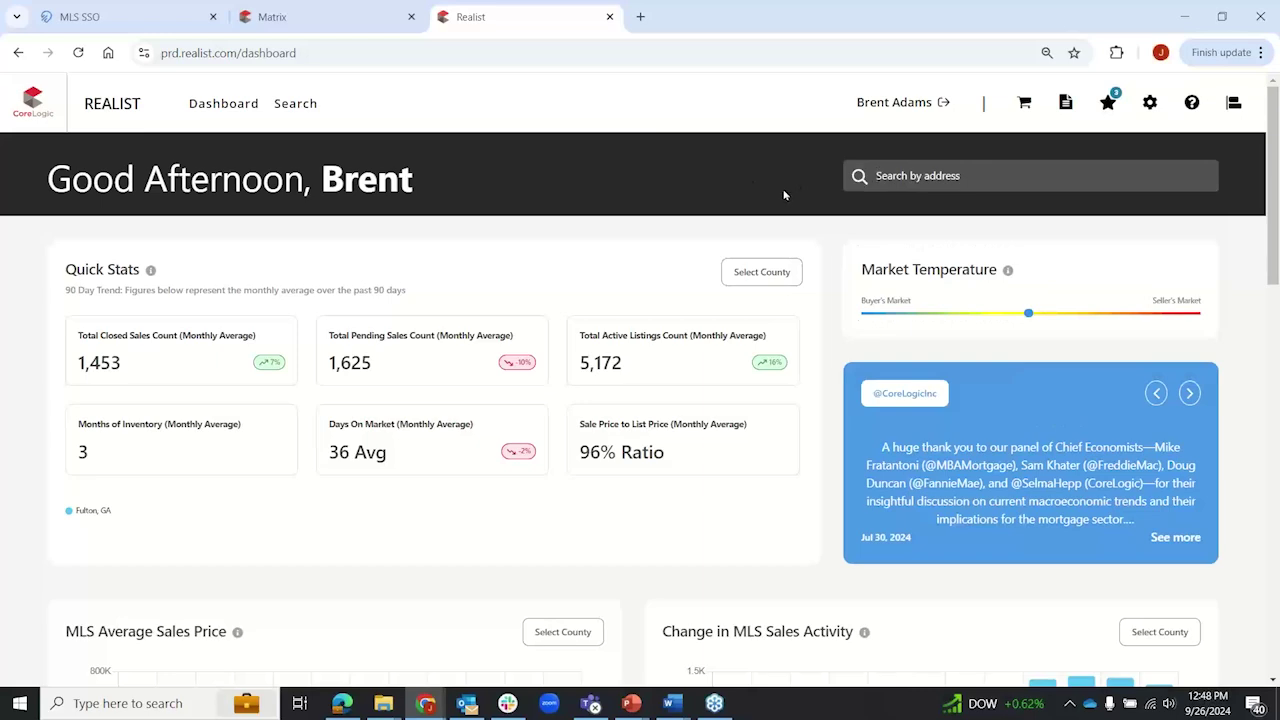
{"action": "scroll", "coordinate": [760, 215], "scroll_direction": "down", "scroll_amount": 5}
{"action": "scroll", "coordinate": [700, 240], "scroll_direction": "down", "scroll_amount": 4}
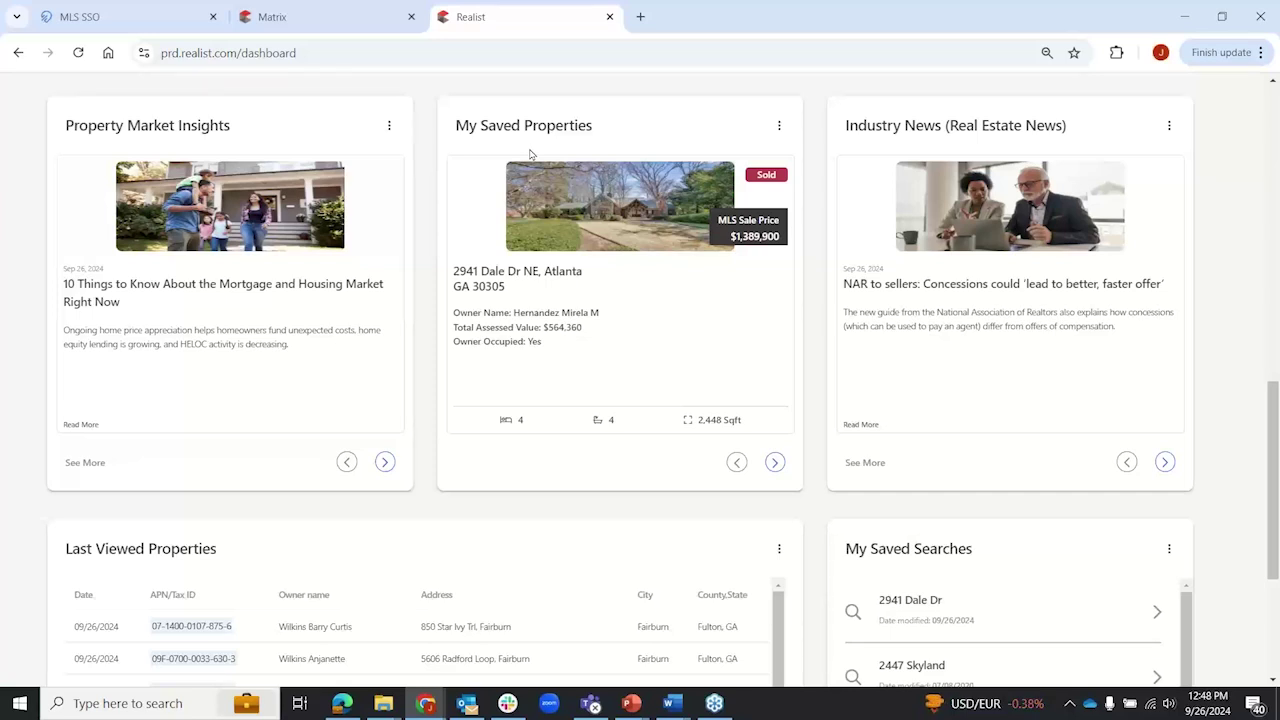
{"action": "left_click", "coordinate": [775, 463]}
{"action": "scroll", "coordinate": [812, 380], "scroll_direction": "down", "scroll_amount": 2}
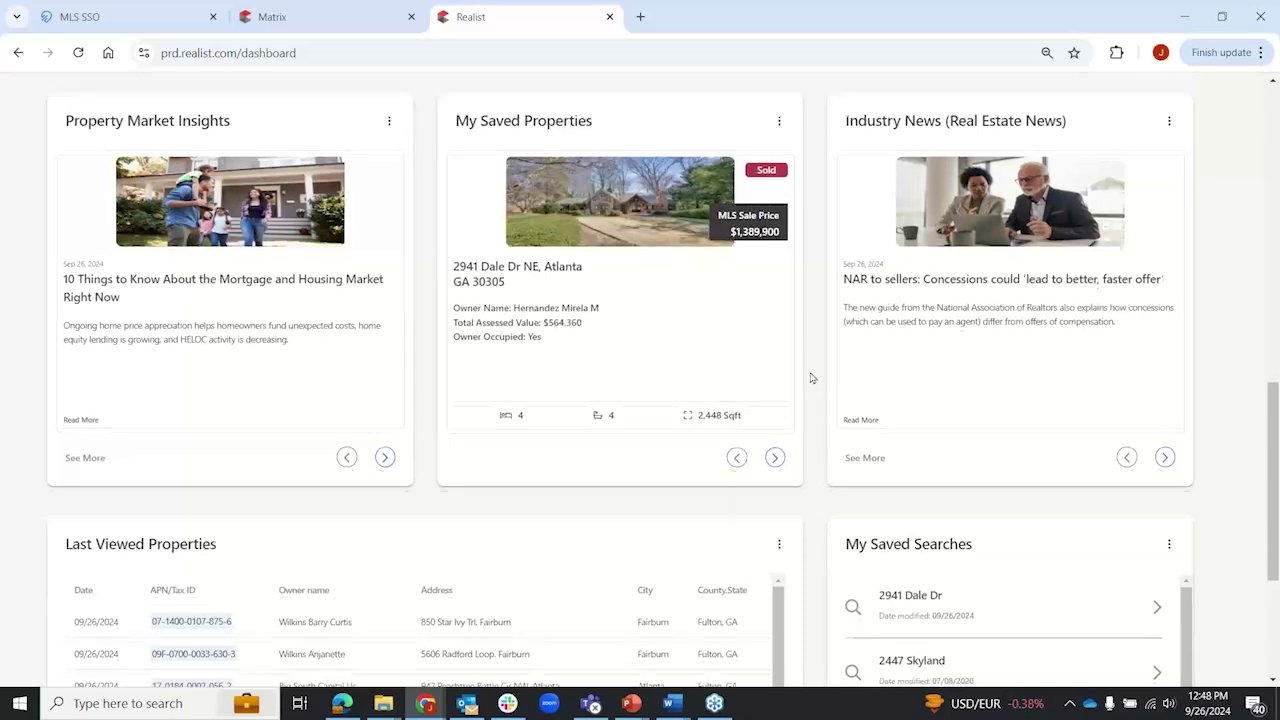
{"action": "scroll", "coordinate": [812, 378], "scroll_direction": "down", "scroll_amount": 2}
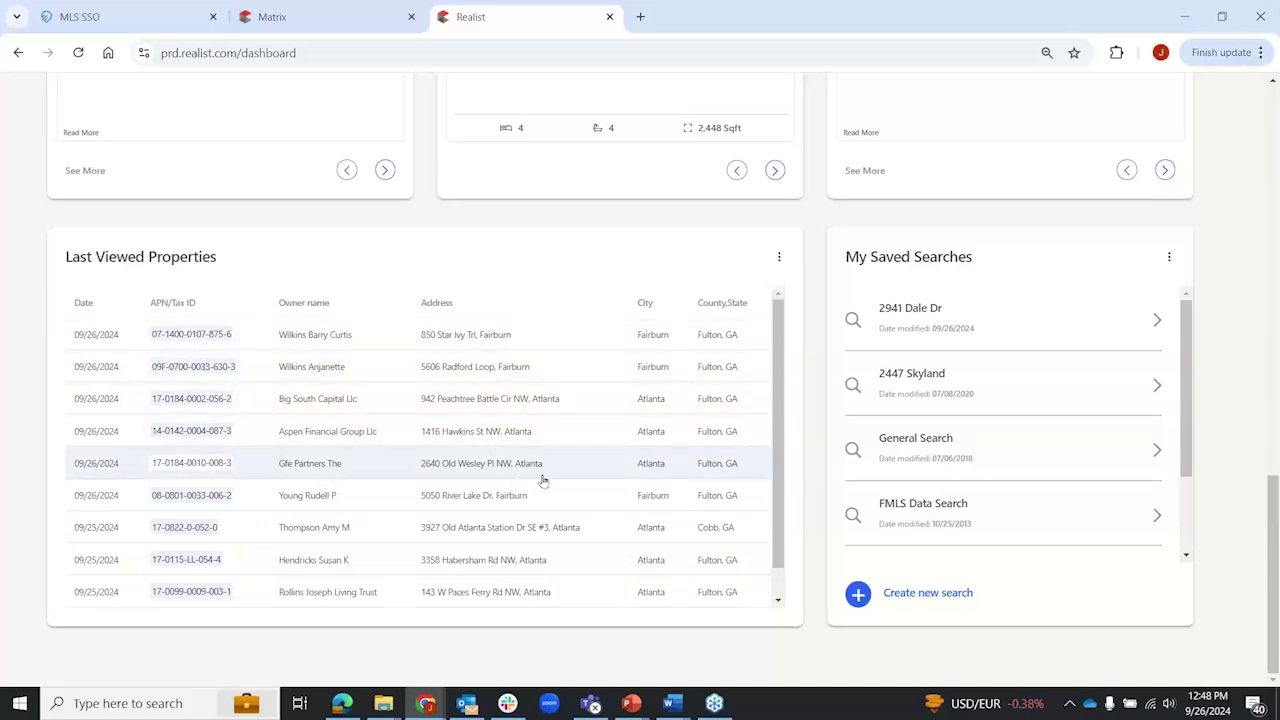
{"action": "scroll", "coordinate": [1189, 330], "scroll_direction": "down", "scroll_amount": 2}
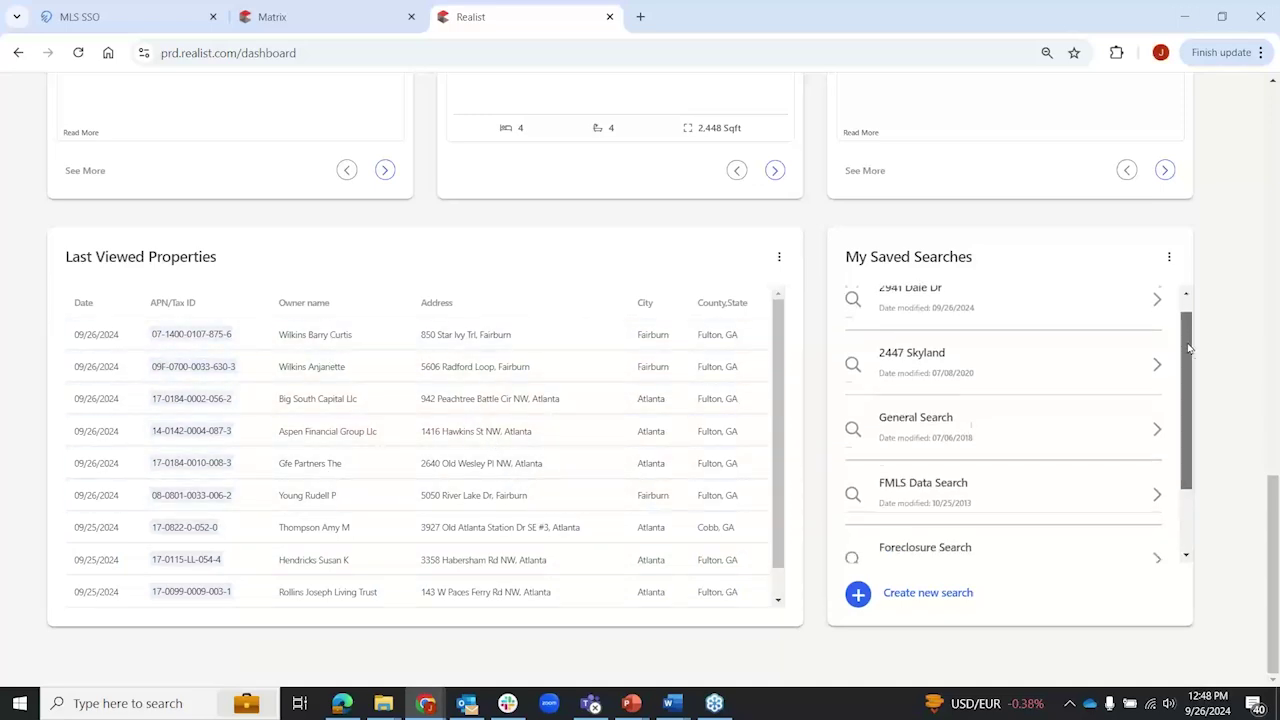
{"action": "scroll", "coordinate": [1160, 378], "scroll_direction": "up", "scroll_amount": 2}
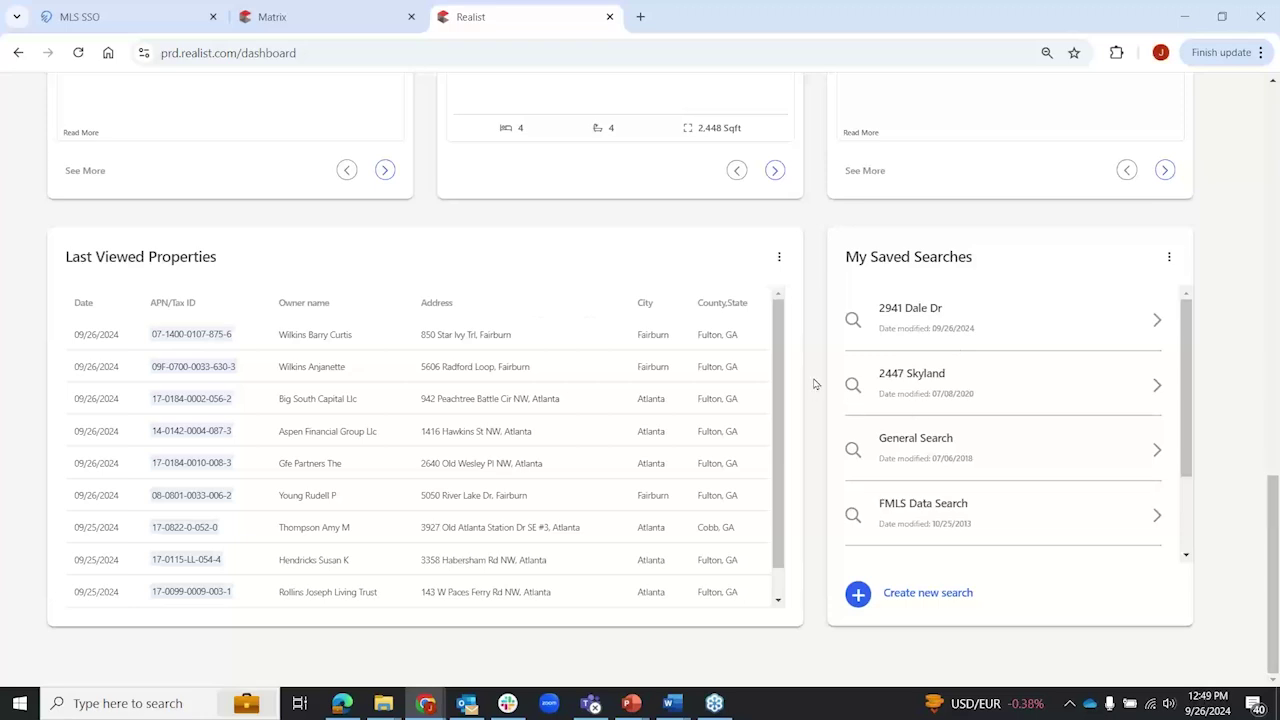
Step: Move the CoreLogic news carousel to the Day 2 #CoreConnect24 post
{"action": "scroll", "coordinate": [815, 384], "scroll_direction": "up", "scroll_amount": 5}
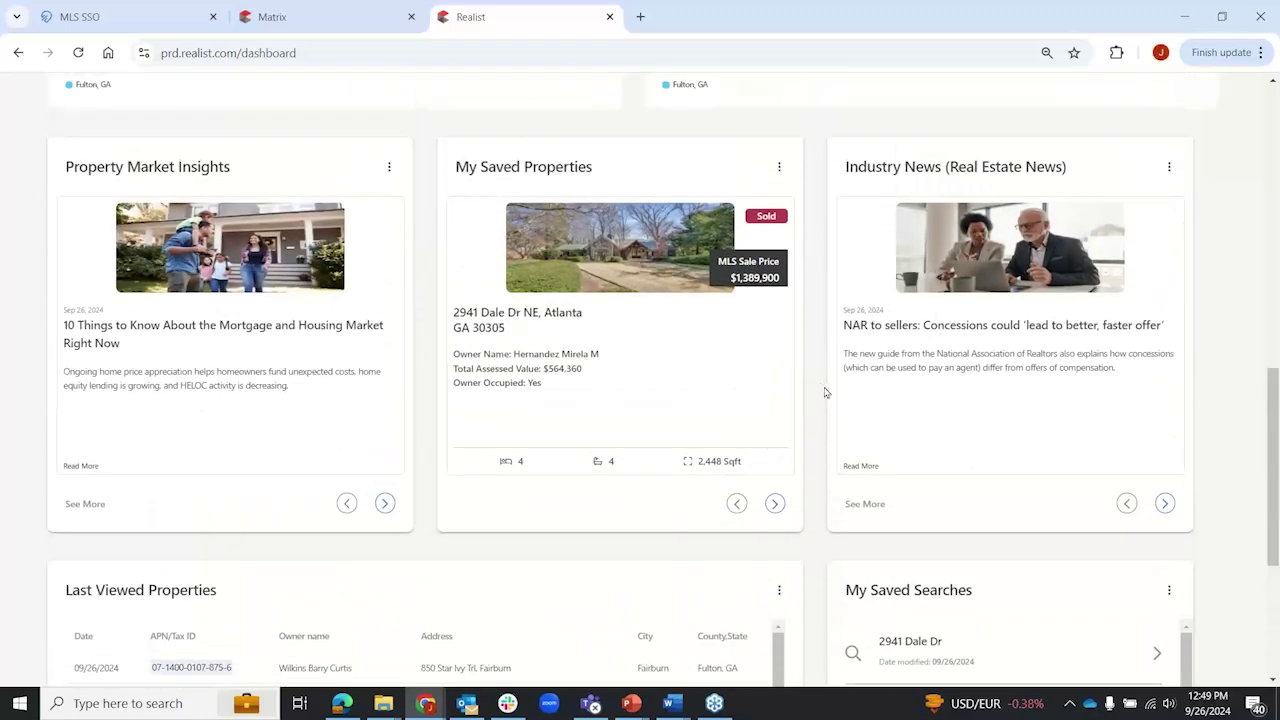
{"action": "scroll", "coordinate": [655, 405], "scroll_direction": "up", "scroll_amount": 6}
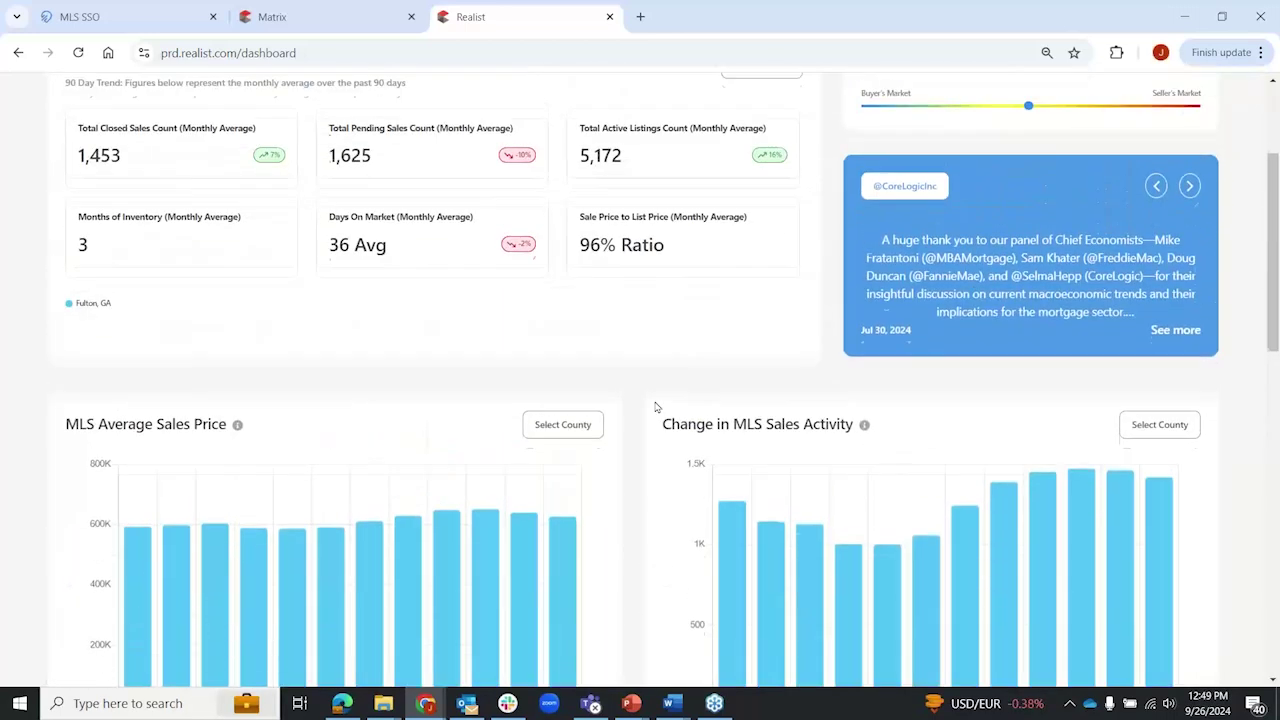
{"action": "scroll", "coordinate": [820, 425], "scroll_direction": "down", "scroll_amount": 1}
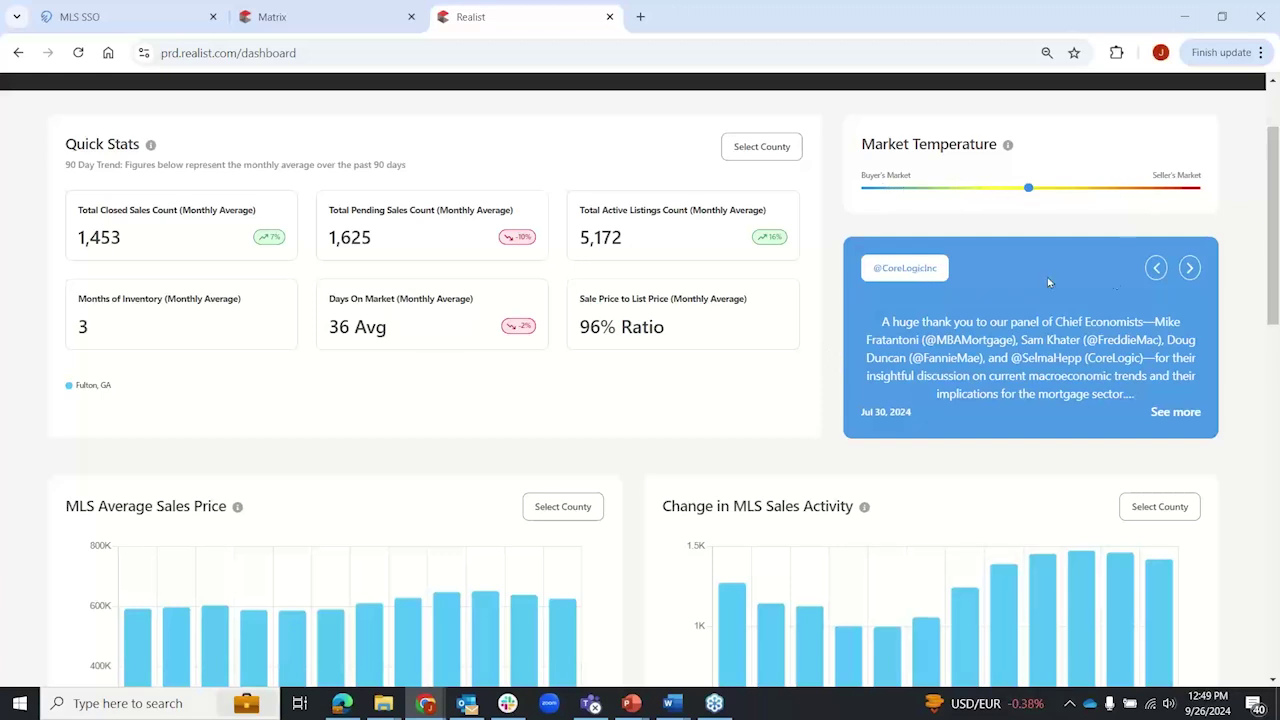
{"action": "left_click", "coordinate": [1189, 268]}
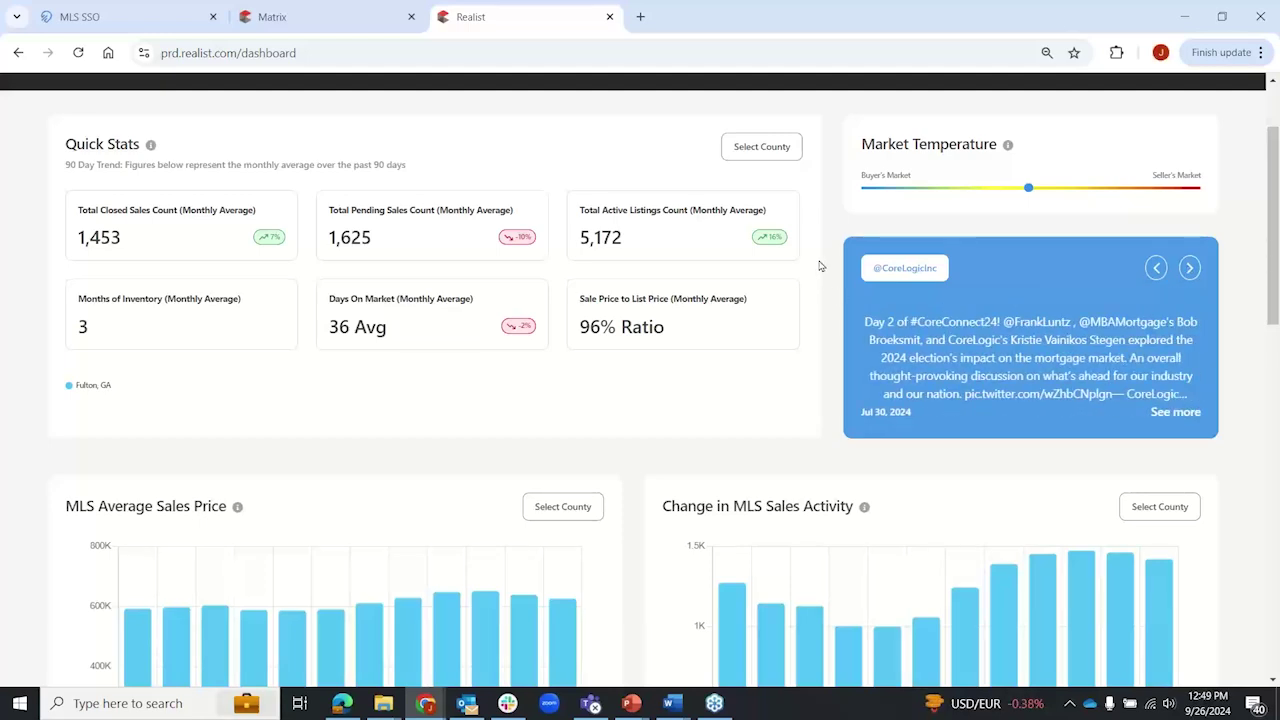
{"action": "scroll", "coordinate": [618, 400], "scroll_direction": "down", "scroll_amount": 8}
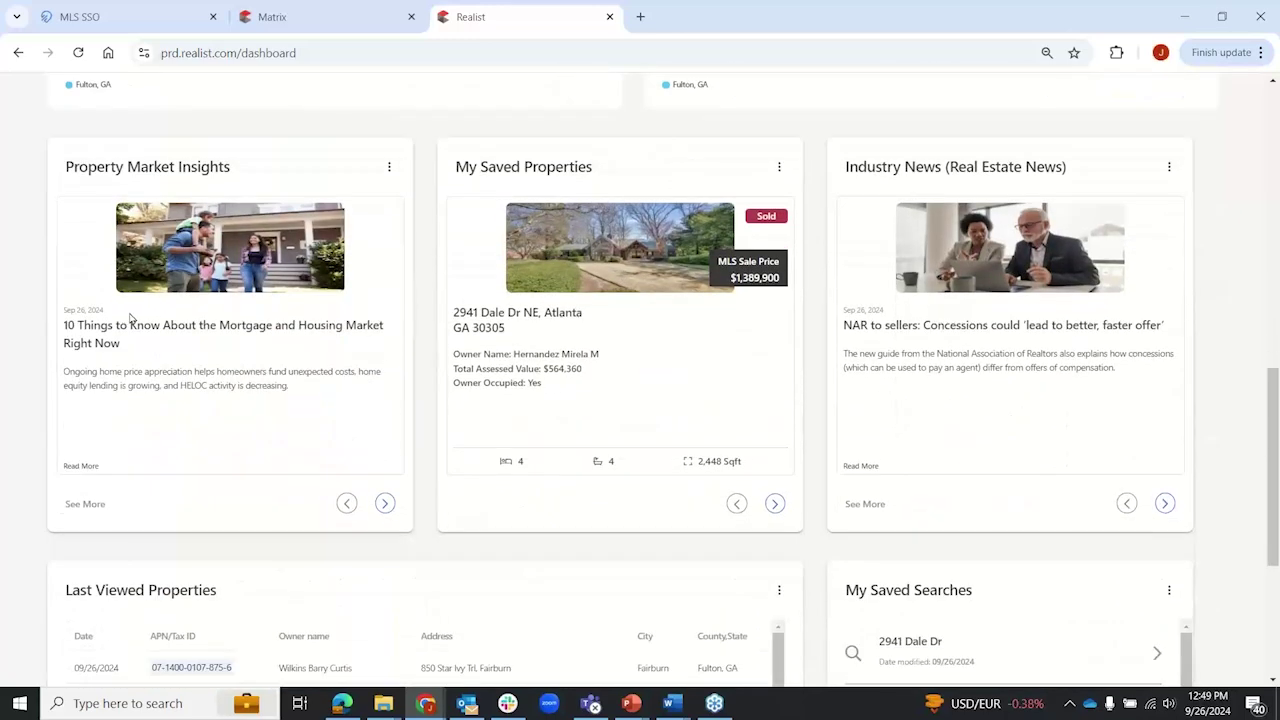
Step: Page through two Market Insights articles and try Inman, then HousingWire as the news source
{"action": "left_click", "coordinate": [385, 505]}
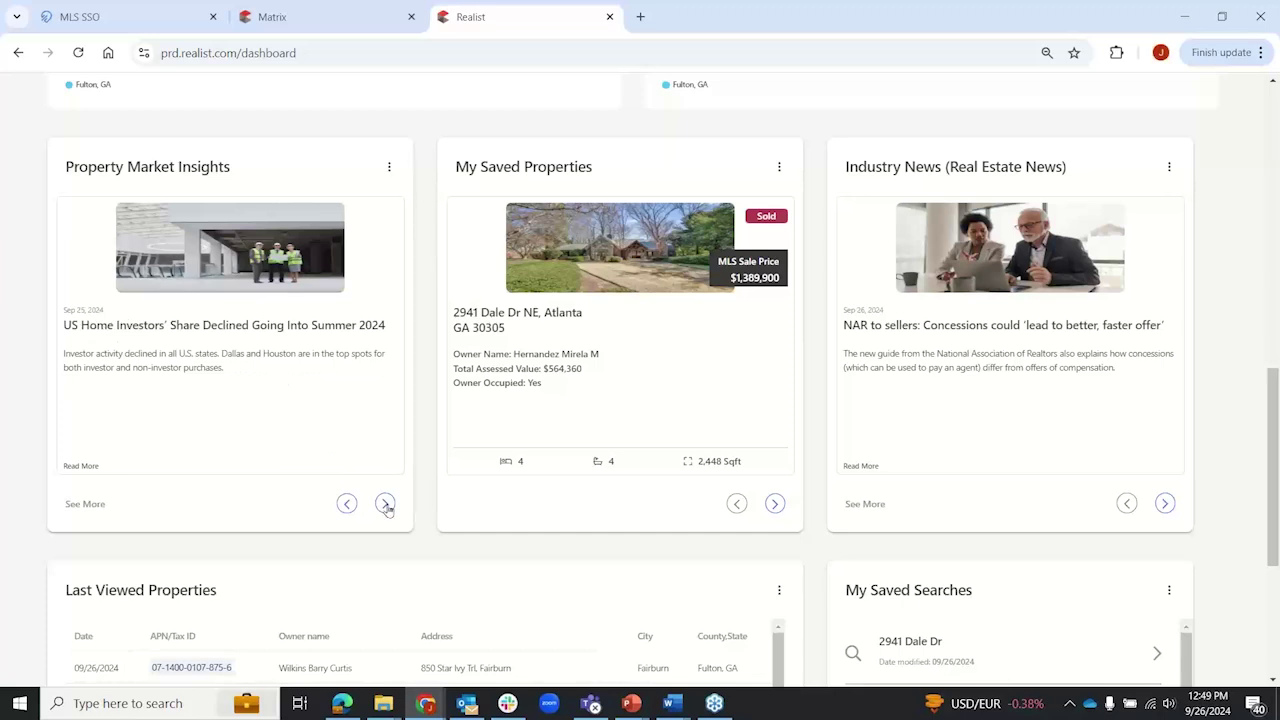
{"action": "left_click", "coordinate": [385, 505]}
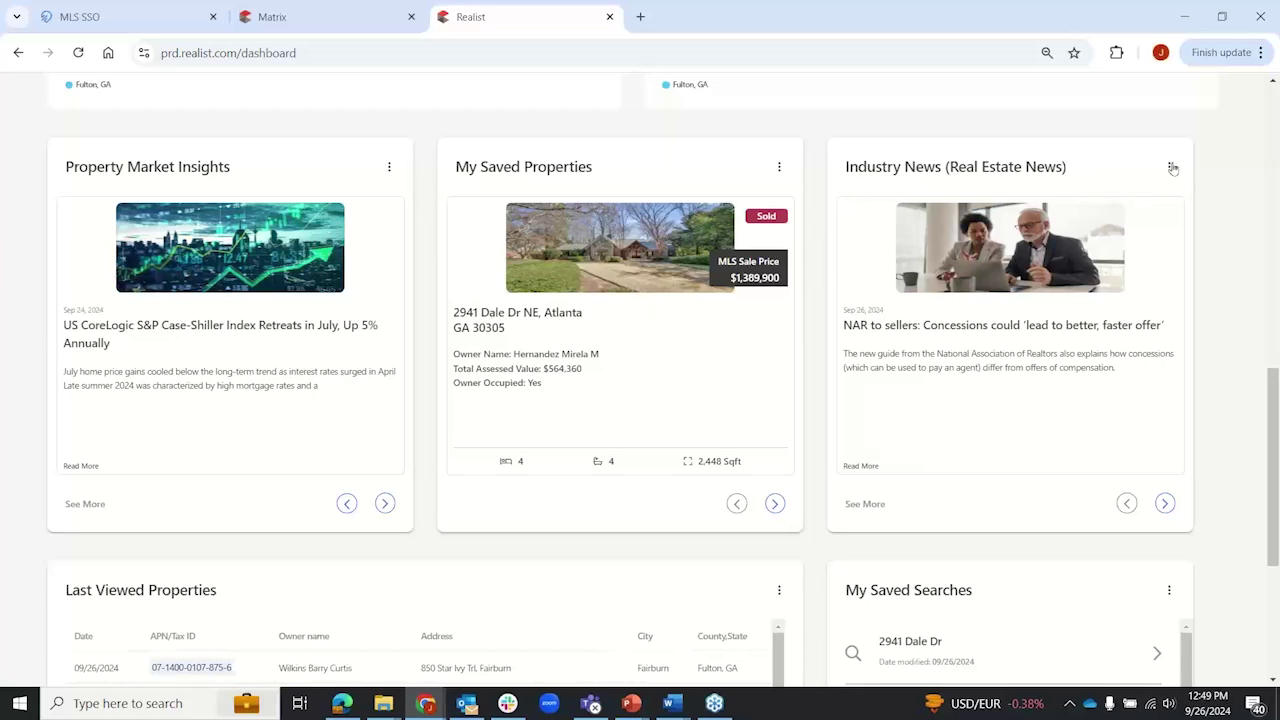
{"action": "left_click", "coordinate": [1171, 168]}
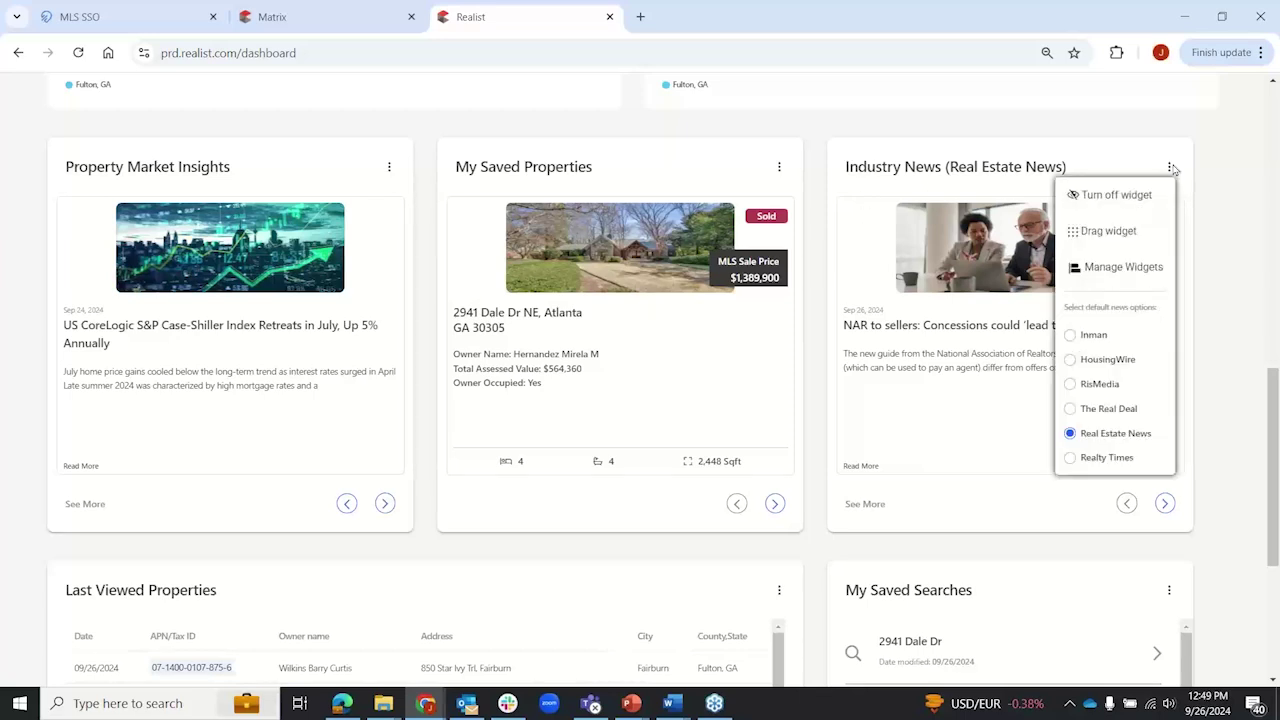
{"action": "left_click", "coordinate": [1070, 336]}
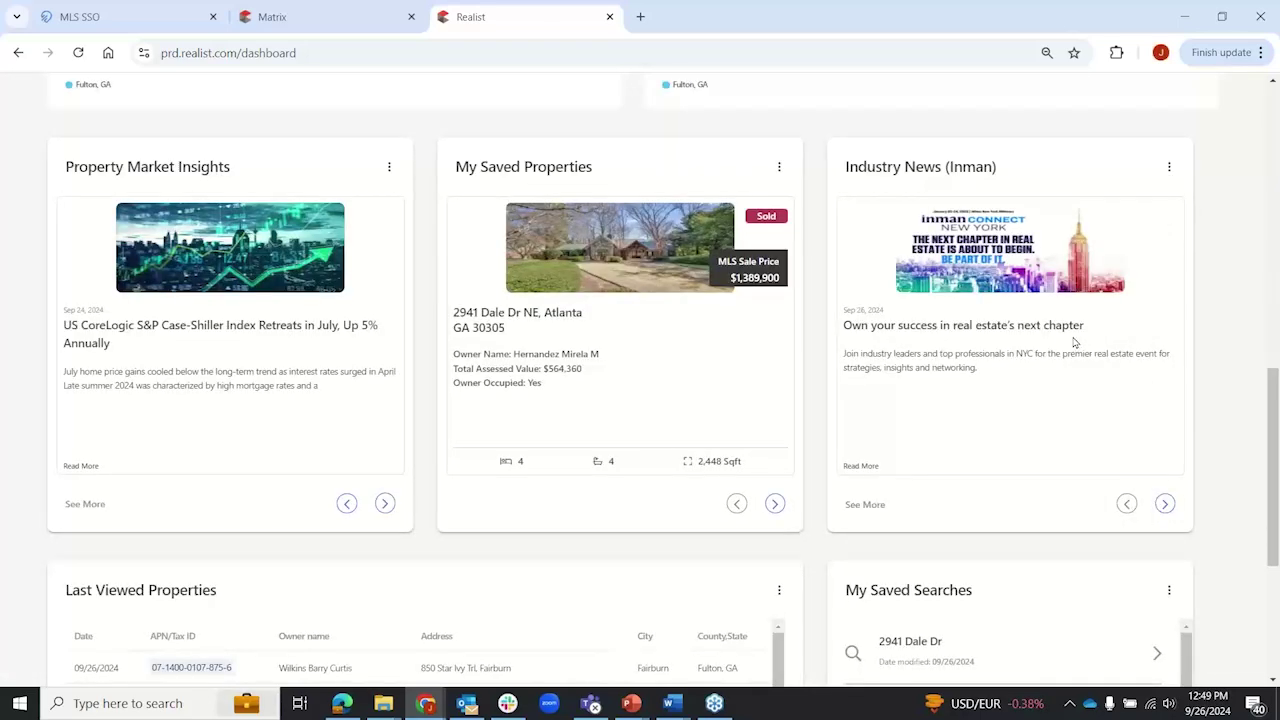
{"action": "left_click", "coordinate": [1170, 168]}
{"action": "left_click", "coordinate": [1074, 364]}
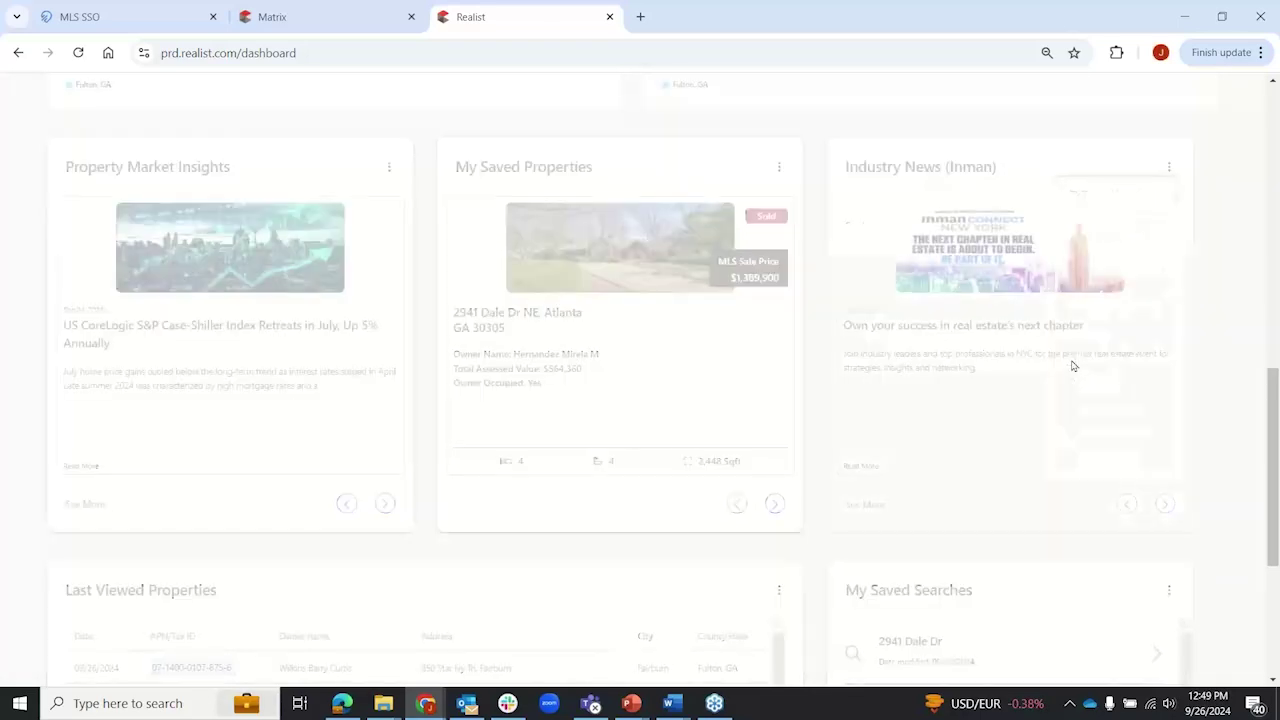
Step: Set Industry News to Real Estate News and page ahead three articles to the investor post
{"action": "left_click", "coordinate": [1170, 170]}
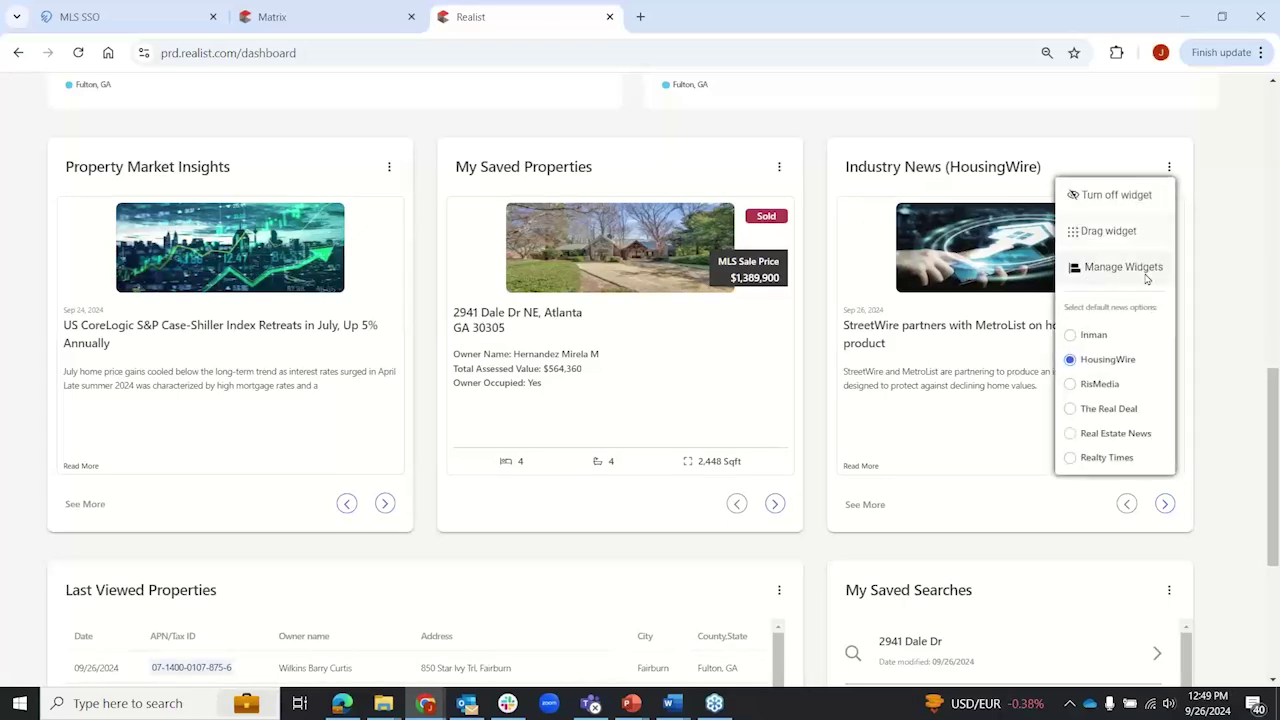
{"action": "left_click", "coordinate": [1075, 432]}
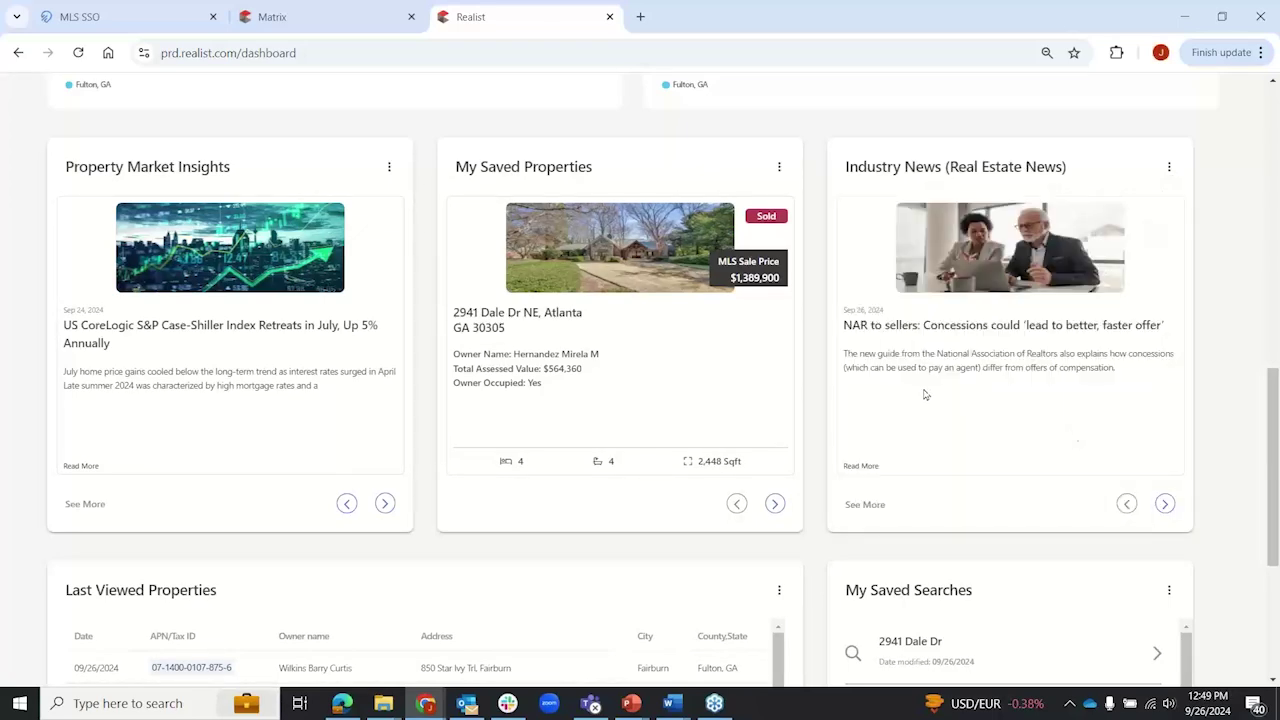
{"action": "left_click", "coordinate": [1165, 504]}
{"action": "left_click", "coordinate": [1165, 504]}
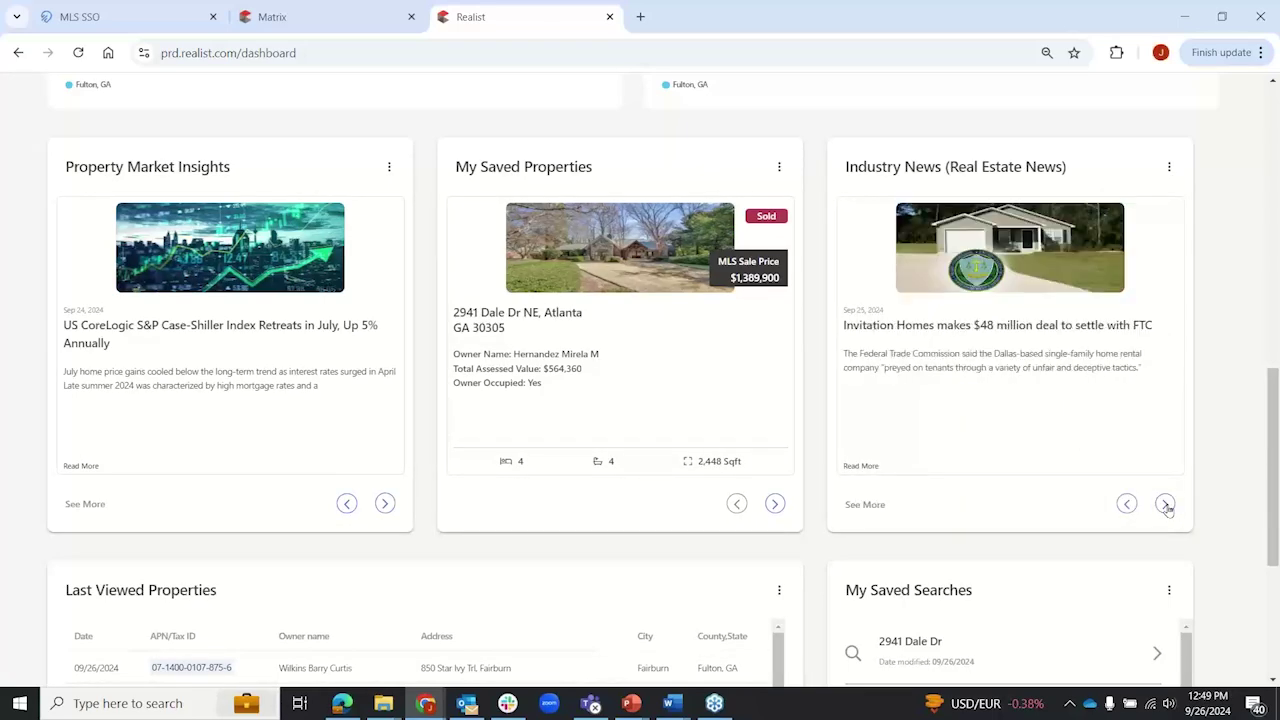
{"action": "left_click", "coordinate": [1165, 504]}
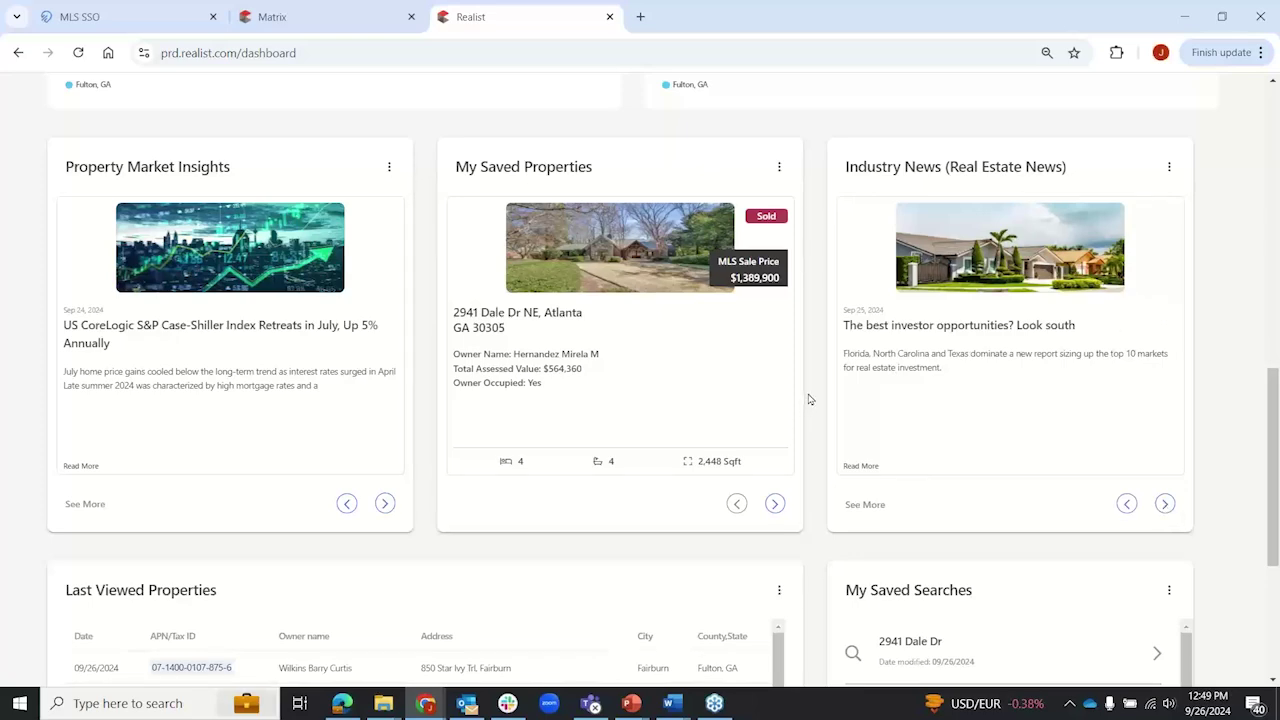
Step: Review the Fulton, GA MLS Average Sales Price and Change in MLS Sales Activity charts
{"action": "scroll", "coordinate": [812, 400], "scroll_direction": "up", "scroll_amount": 3}
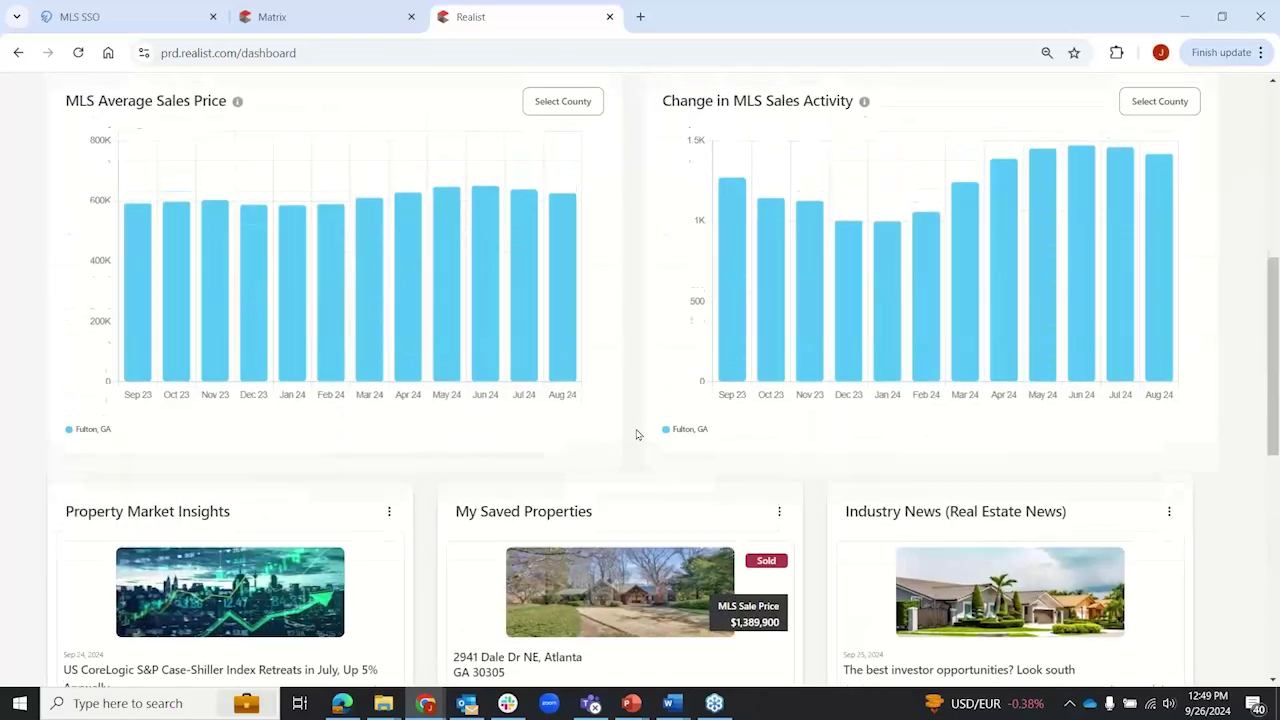
{"action": "scroll", "coordinate": [636, 435], "scroll_direction": "up", "scroll_amount": 2}
{"action": "scroll", "coordinate": [636, 435], "scroll_direction": "up", "scroll_amount": 1}
{"action": "scroll", "coordinate": [638, 437], "scroll_direction": "down", "scroll_amount": 1}
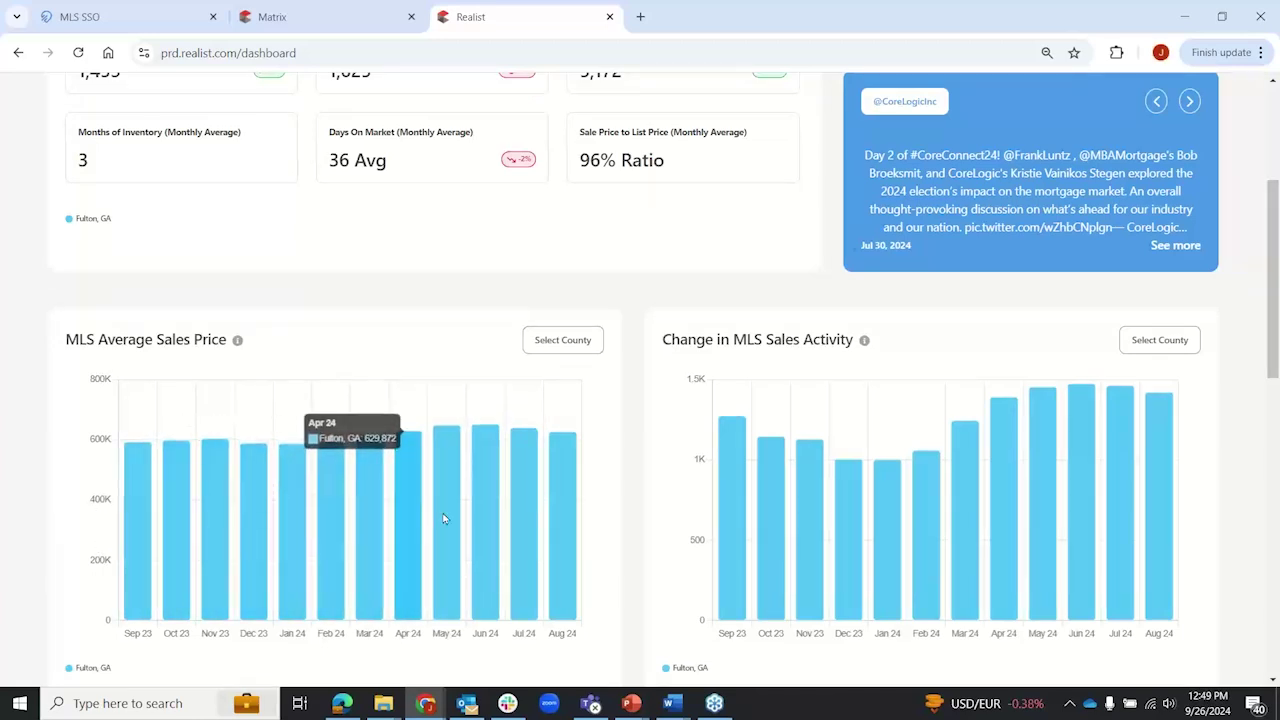
{"action": "scroll", "coordinate": [632, 482], "scroll_direction": "down", "scroll_amount": 1}
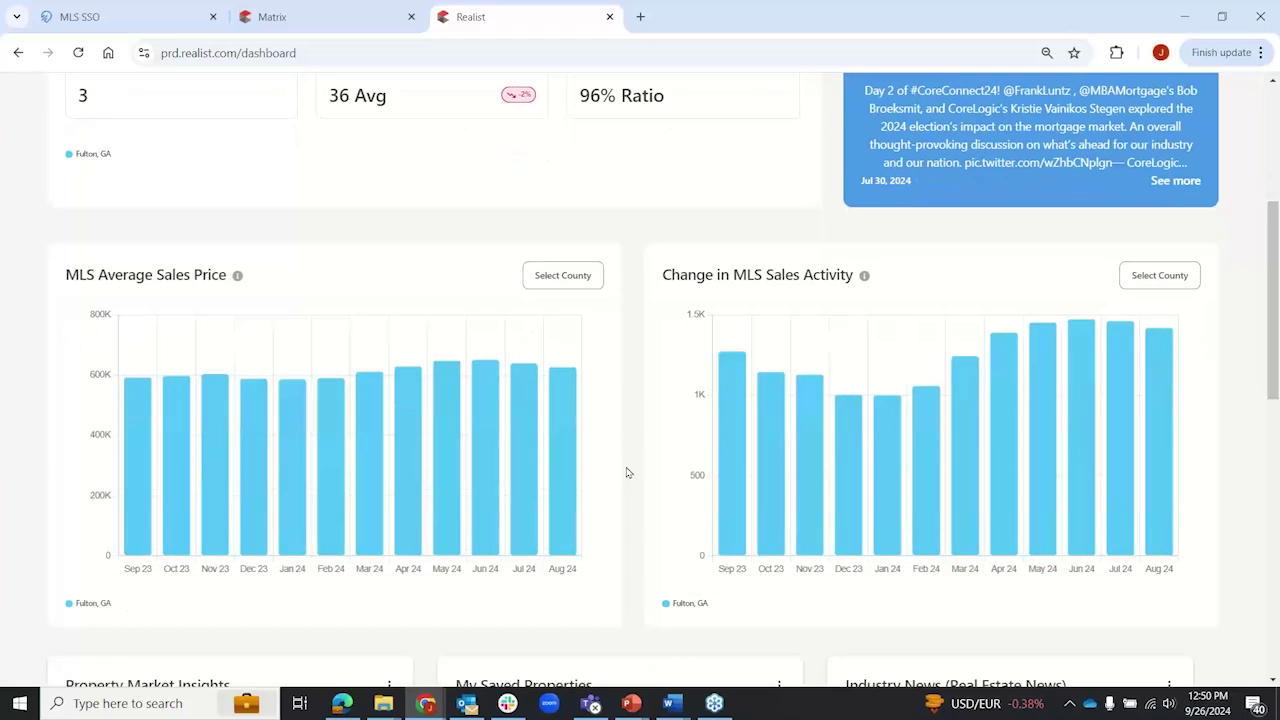
{"action": "left_click_drag", "start_coordinate": [74, 591], "coordinate": [116, 593]}
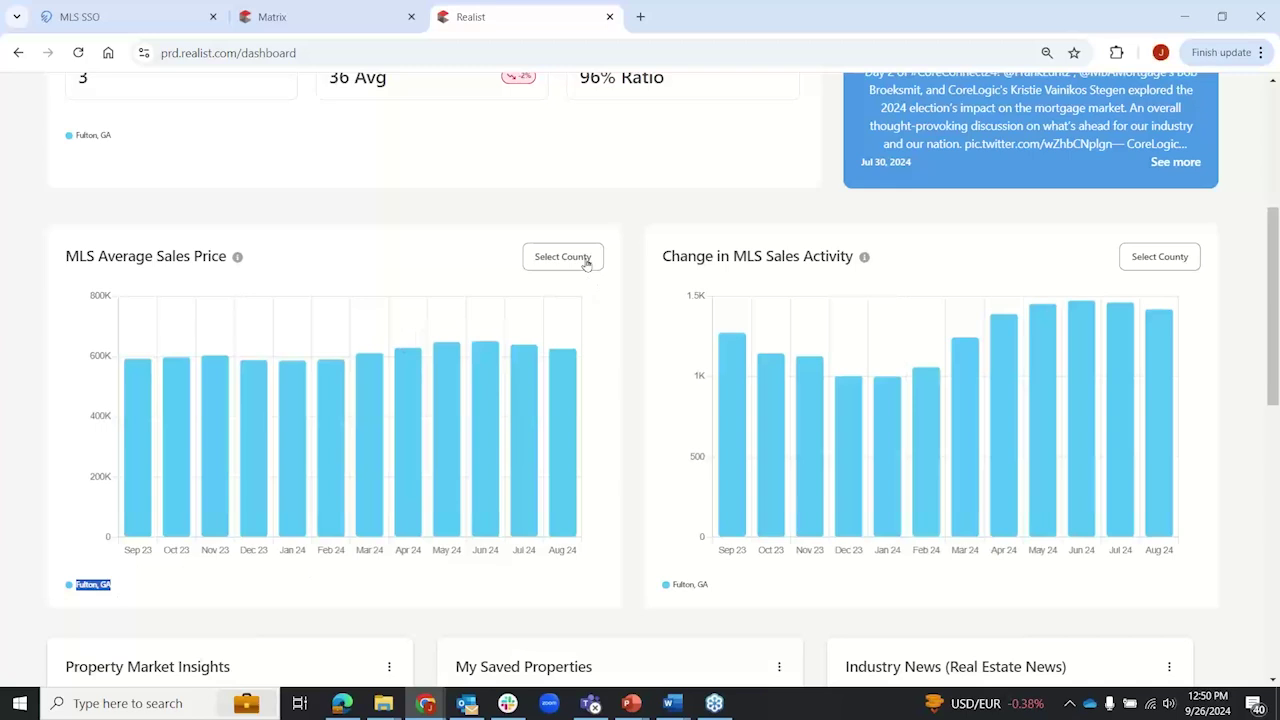
{"action": "left_click", "coordinate": [626, 323]}
Step: Open the Manage Widgets dialog from the top of the Realist dashboard
{"action": "scroll", "coordinate": [1235, 352], "scroll_direction": "up", "scroll_amount": 4}
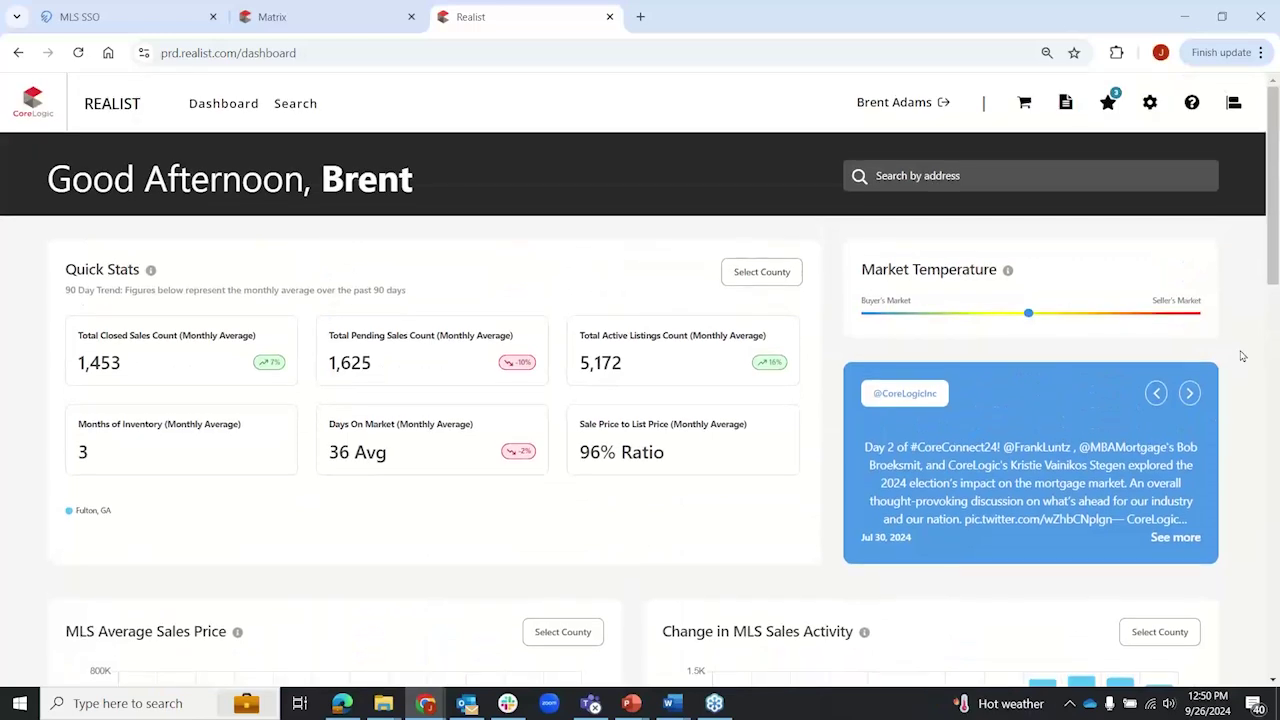
{"action": "scroll", "coordinate": [1238, 356], "scroll_direction": "down", "scroll_amount": 1}
{"action": "scroll", "coordinate": [1238, 356], "scroll_direction": "up", "scroll_amount": 1}
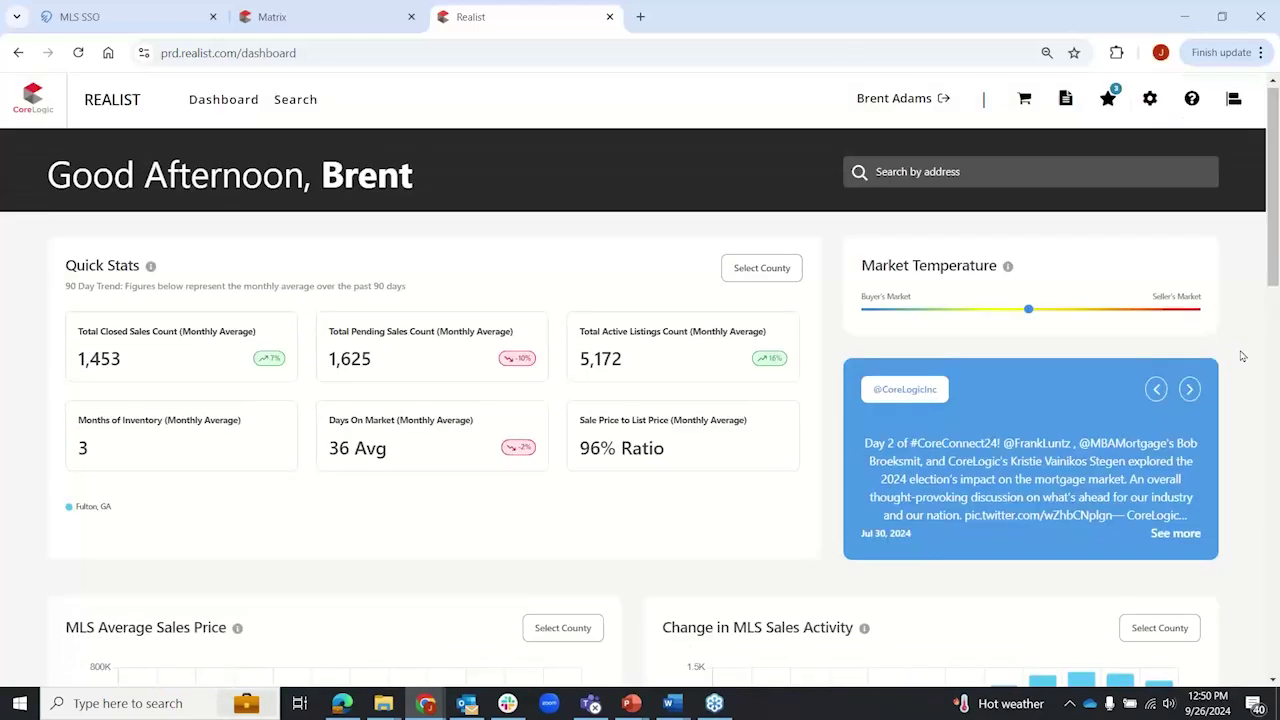
{"action": "left_click", "coordinate": [1233, 104]}
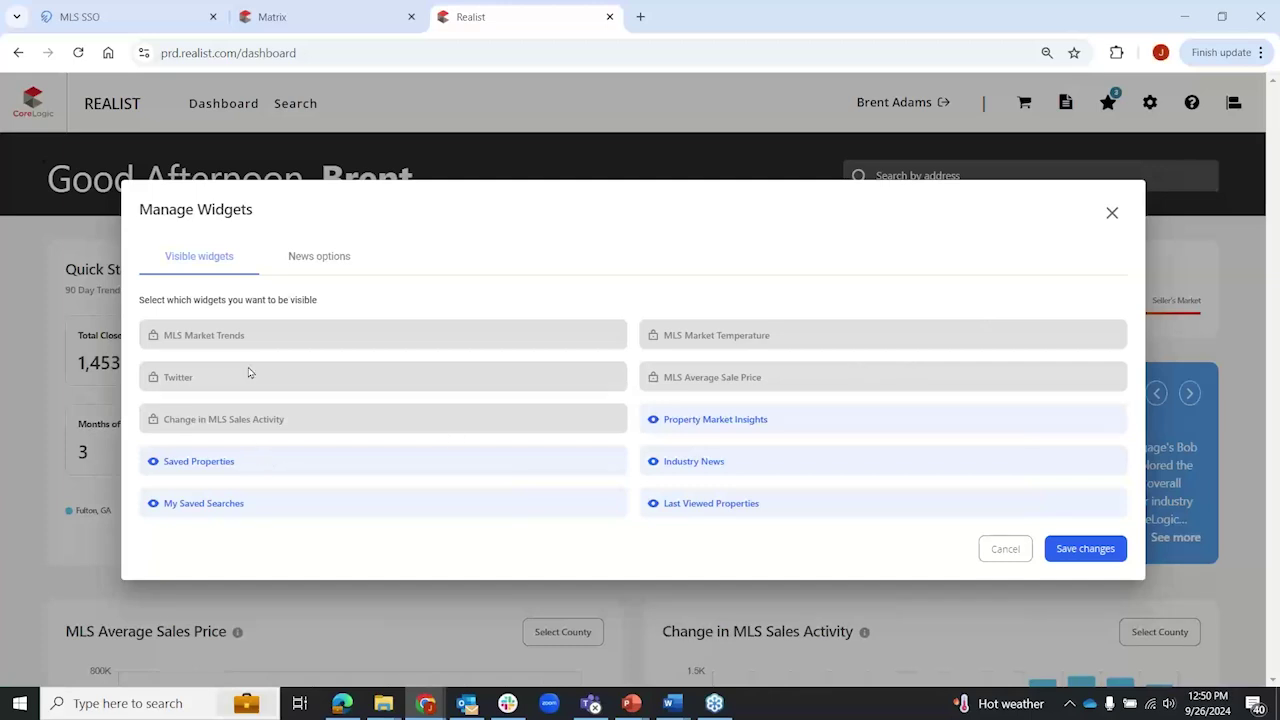
Step: Toggle Saved Properties and view news source options, then cancel the widget changes
{"action": "left_click", "coordinate": [345, 467]}
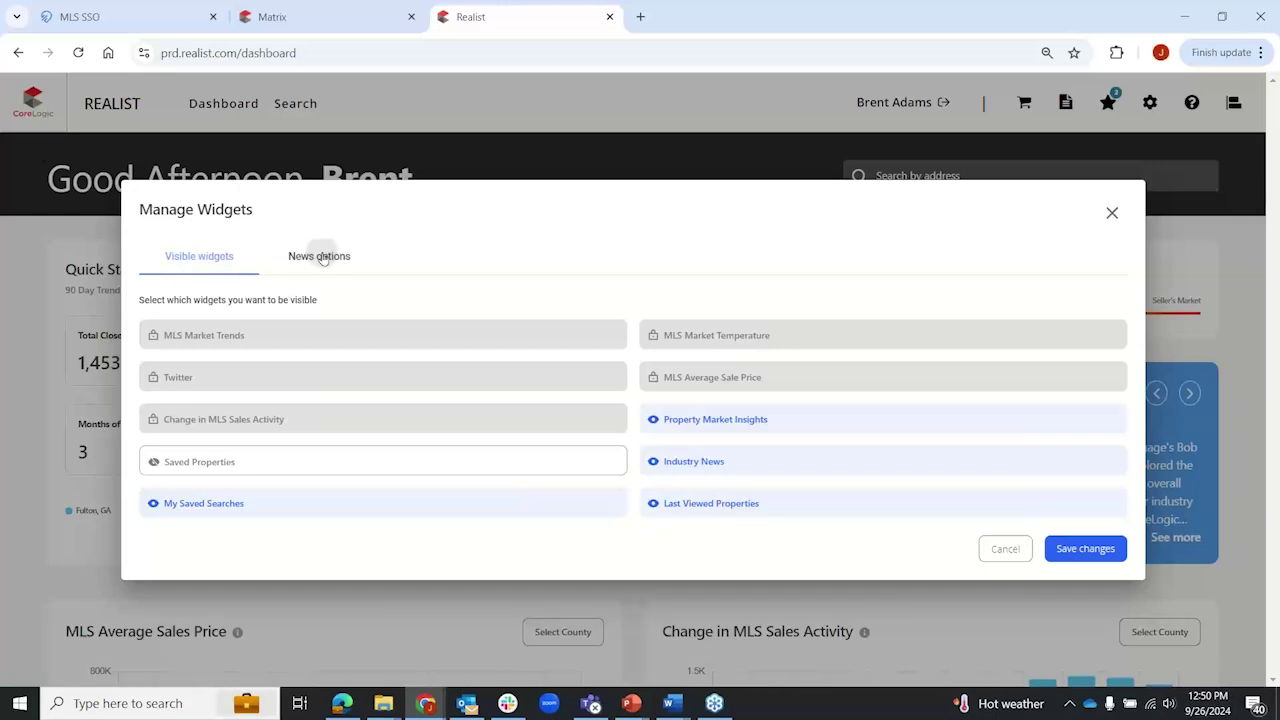
{"action": "left_click", "coordinate": [318, 256]}
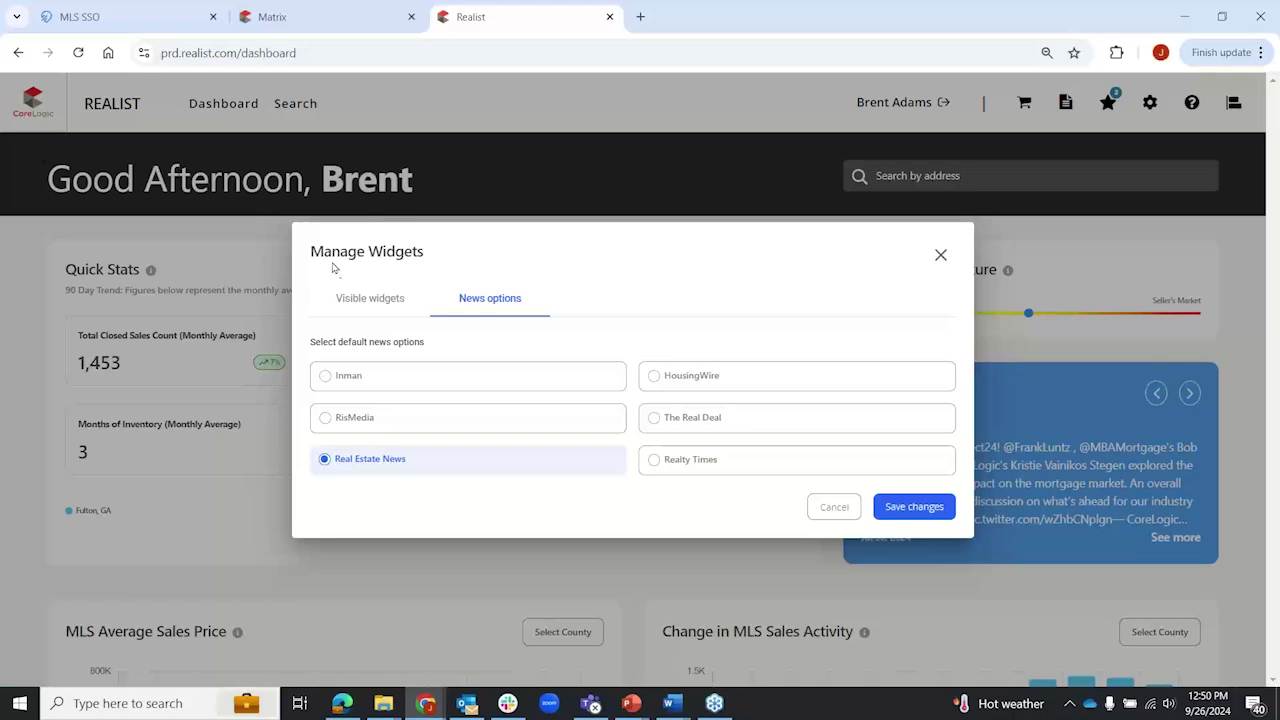
{"action": "left_click", "coordinate": [834, 507]}
Step: Drag the Property Market Insights card onto the My Saved Properties position
{"action": "scroll", "coordinate": [617, 490], "scroll_direction": "down", "scroll_amount": 5}
{"action": "scroll", "coordinate": [617, 490], "scroll_direction": "down", "scroll_amount": 3}
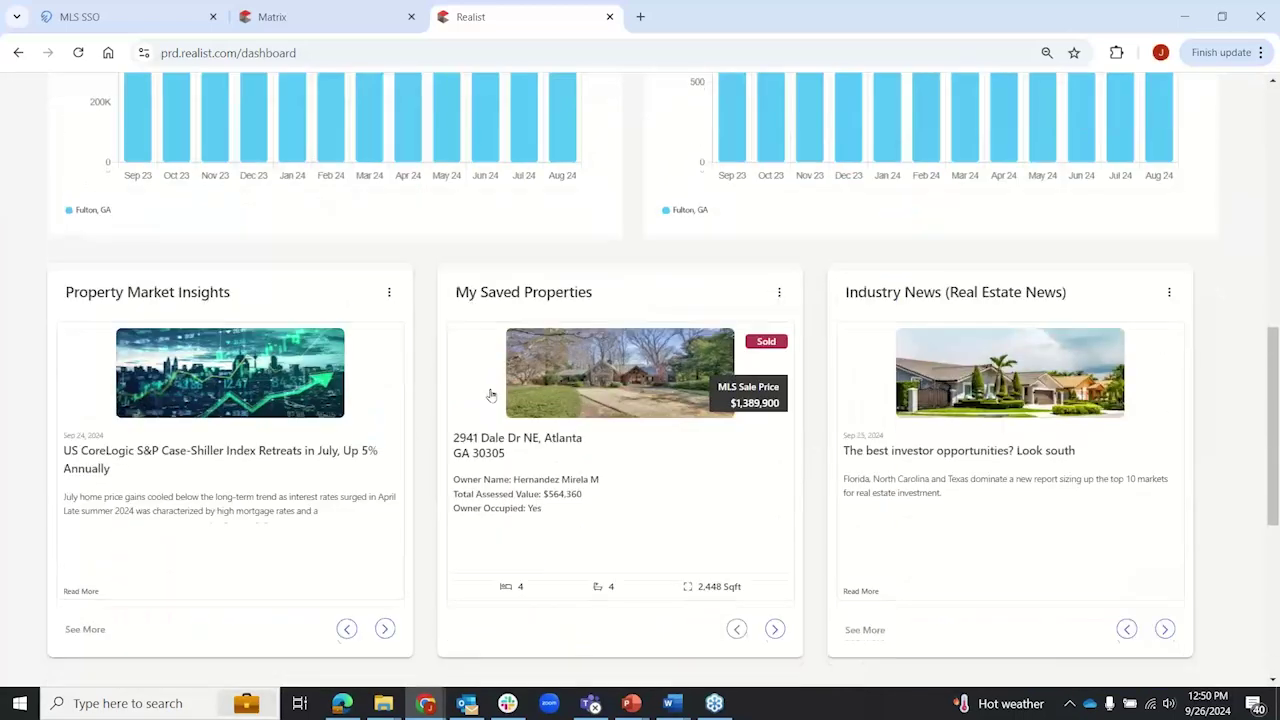
{"action": "left_click", "coordinate": [389, 292]}
{"action": "left_click", "coordinate": [331, 358]}
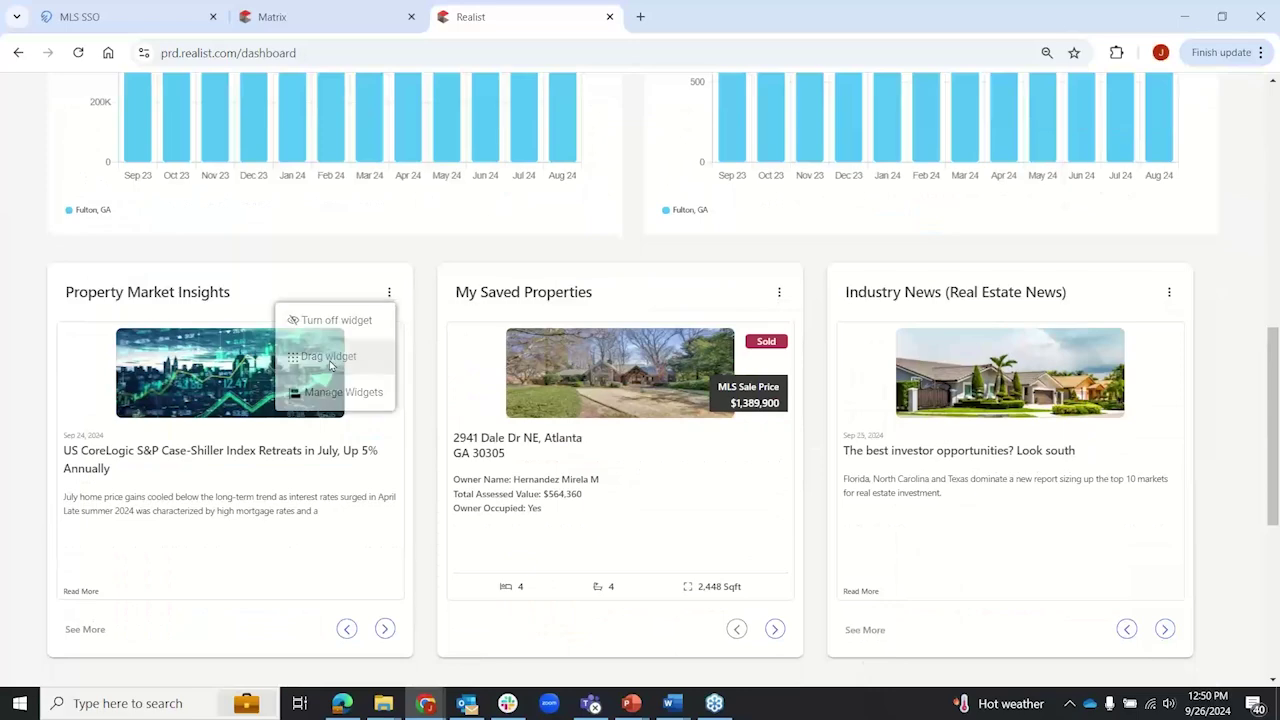
{"action": "left_click_drag", "start_coordinate": [289, 311], "coordinate": [240, 291]}
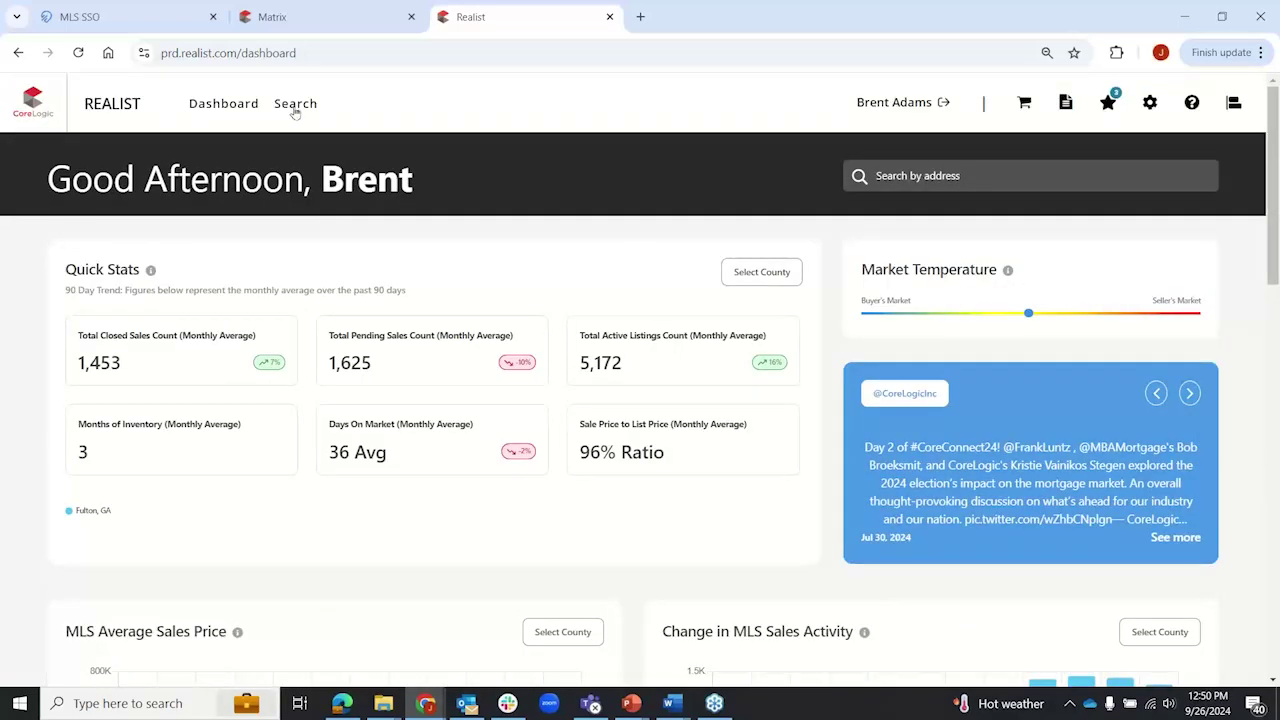
Step: On the property search page, zoom the map out to Atlanta and collapse Quick Search
{"action": "left_click", "coordinate": [295, 105]}
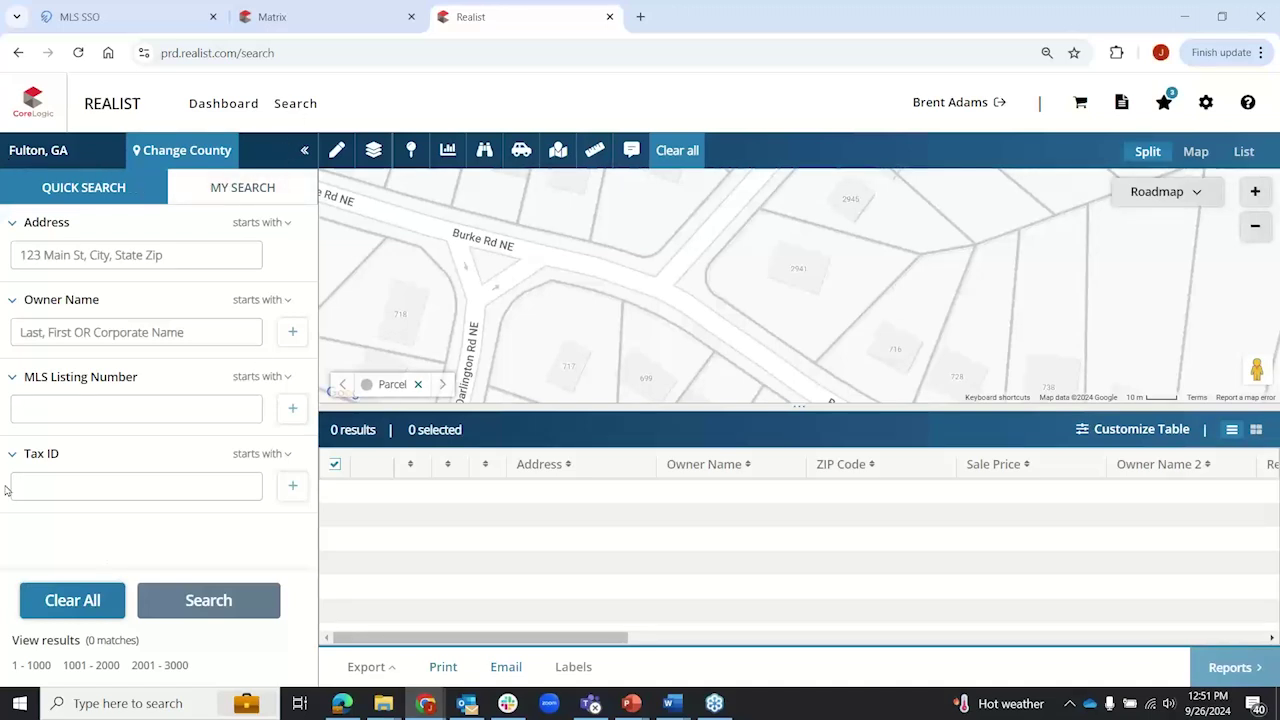
{"action": "mouse_move", "coordinate": [39, 150]}
{"action": "scroll", "coordinate": [743, 291], "scroll_direction": "down", "scroll_amount": 1}
{"action": "scroll", "coordinate": [743, 291], "scroll_direction": "down", "scroll_amount": 6}
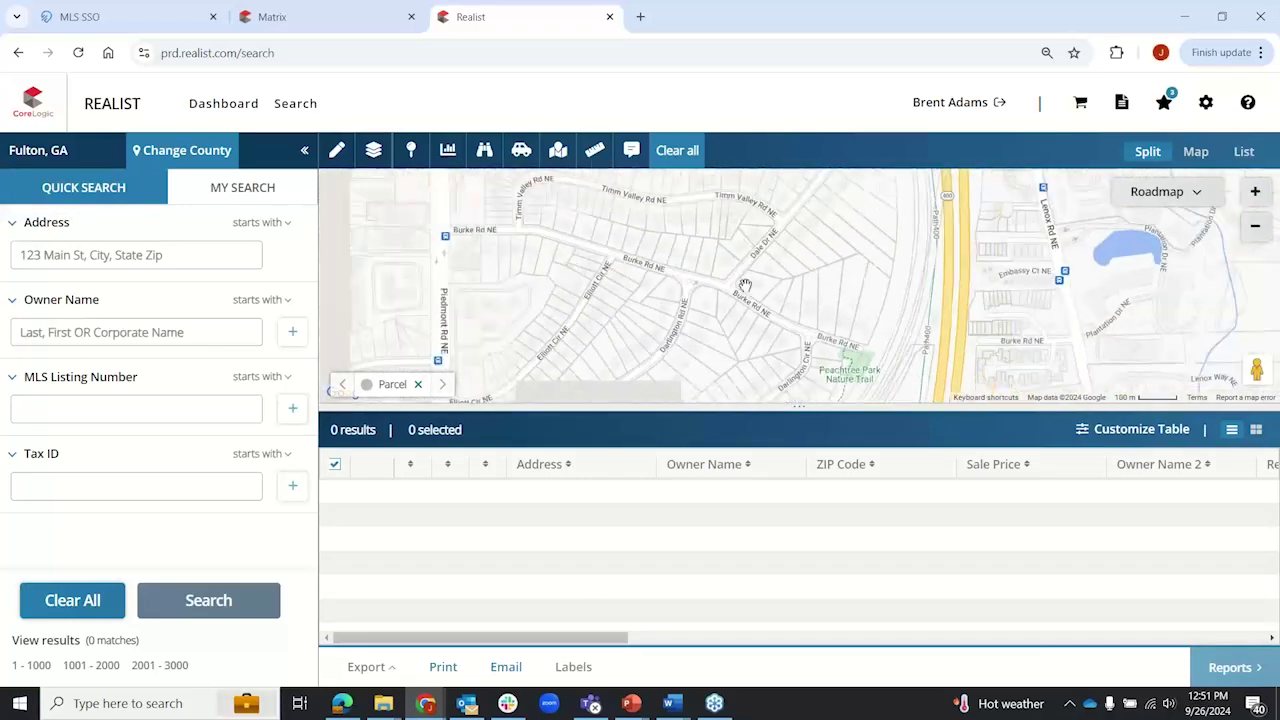
{"action": "scroll", "coordinate": [745, 284], "scroll_direction": "down", "scroll_amount": 4}
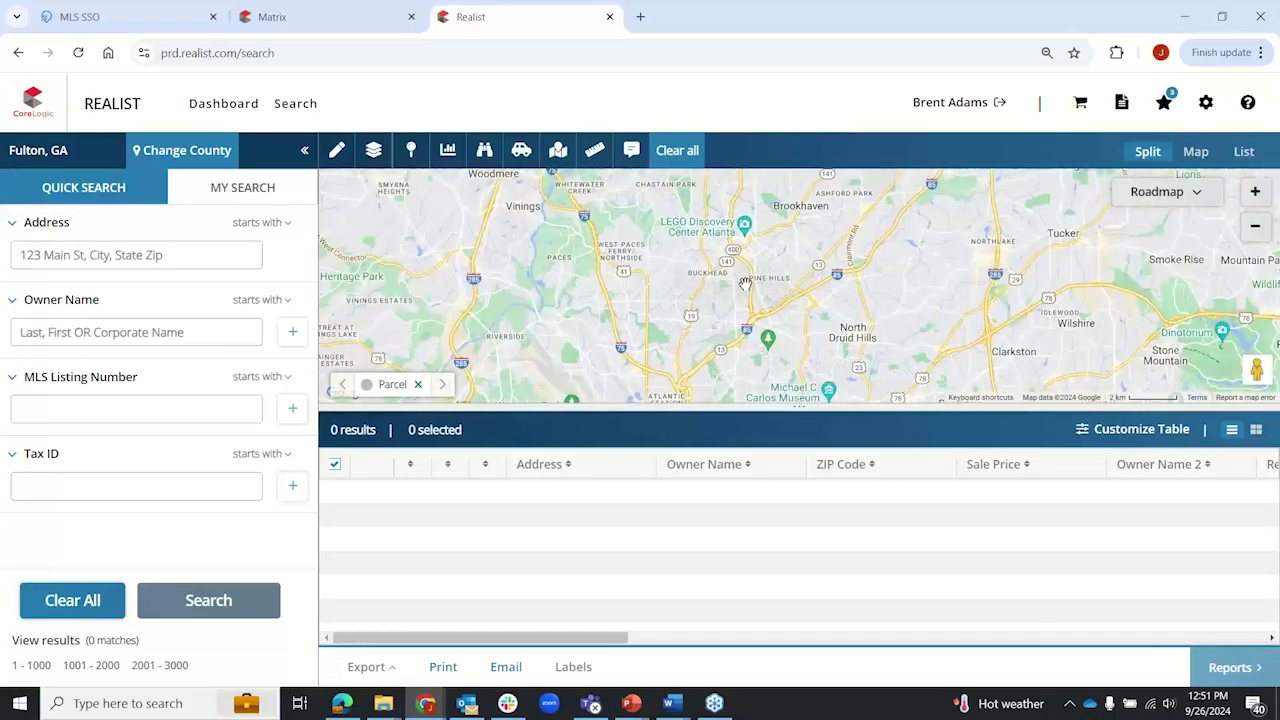
{"action": "scroll", "coordinate": [745, 284], "scroll_direction": "down", "scroll_amount": 1}
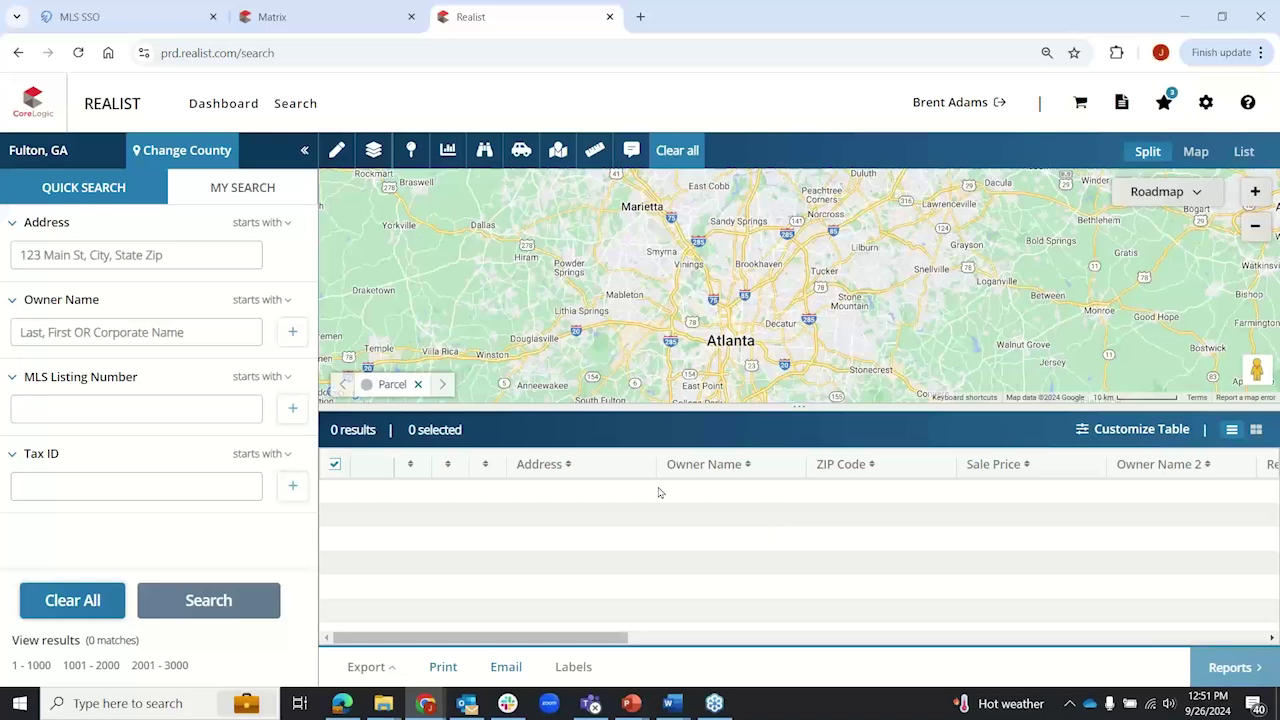
{"action": "left_click", "coordinate": [303, 153]}
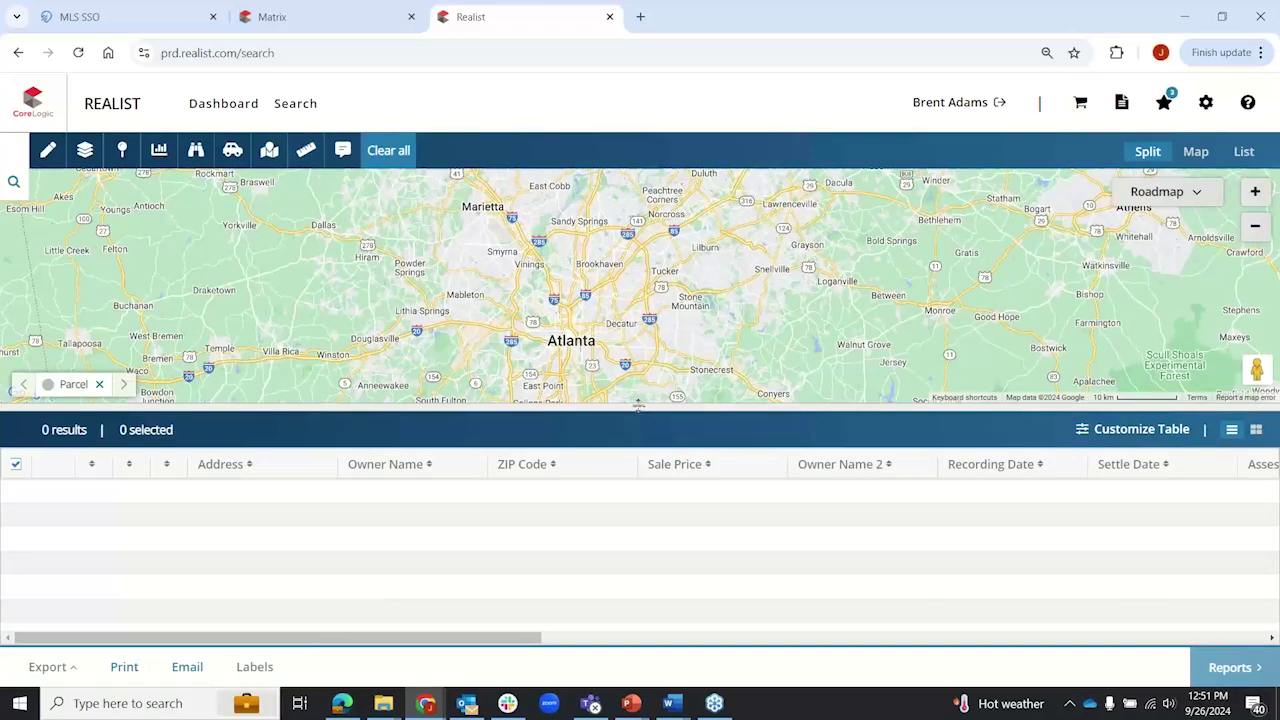
Step: Try map-only and list-only views, then restore the split layout with table results and quick search
{"action": "left_click_drag", "start_coordinate": [638, 405], "coordinate": [683, 175]}
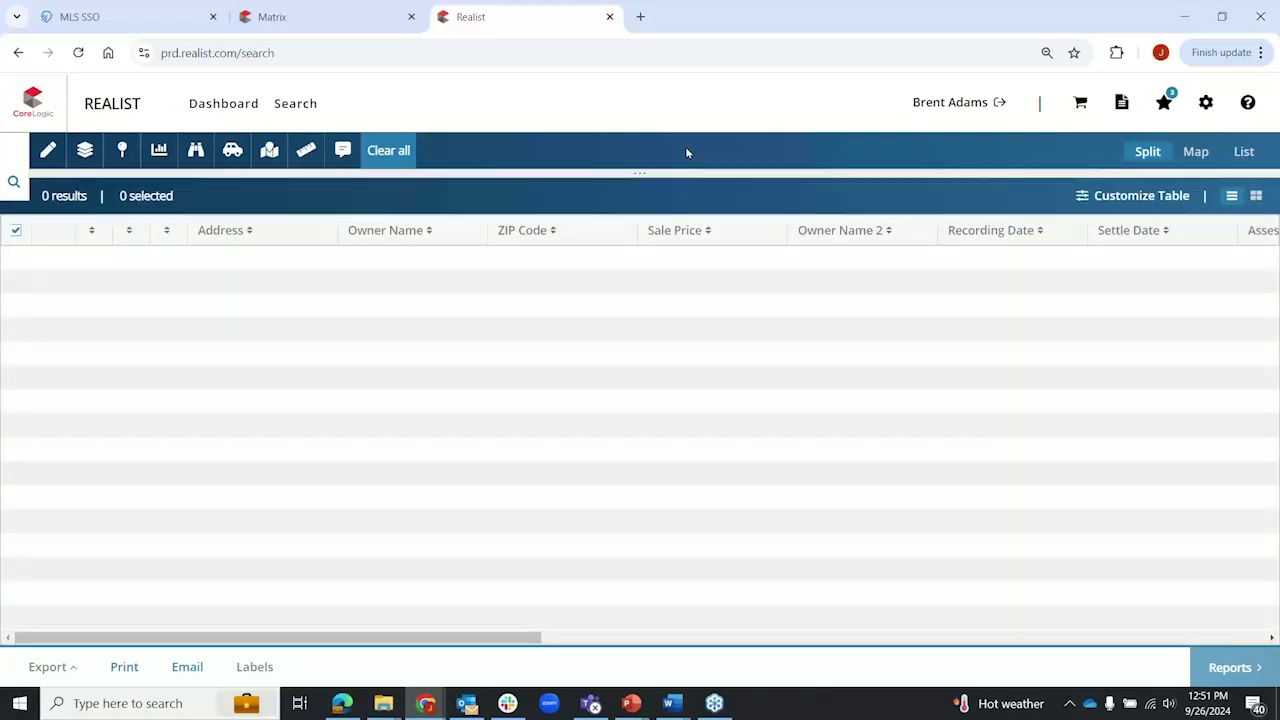
{"action": "left_click_drag", "start_coordinate": [689, 174], "coordinate": [691, 428]}
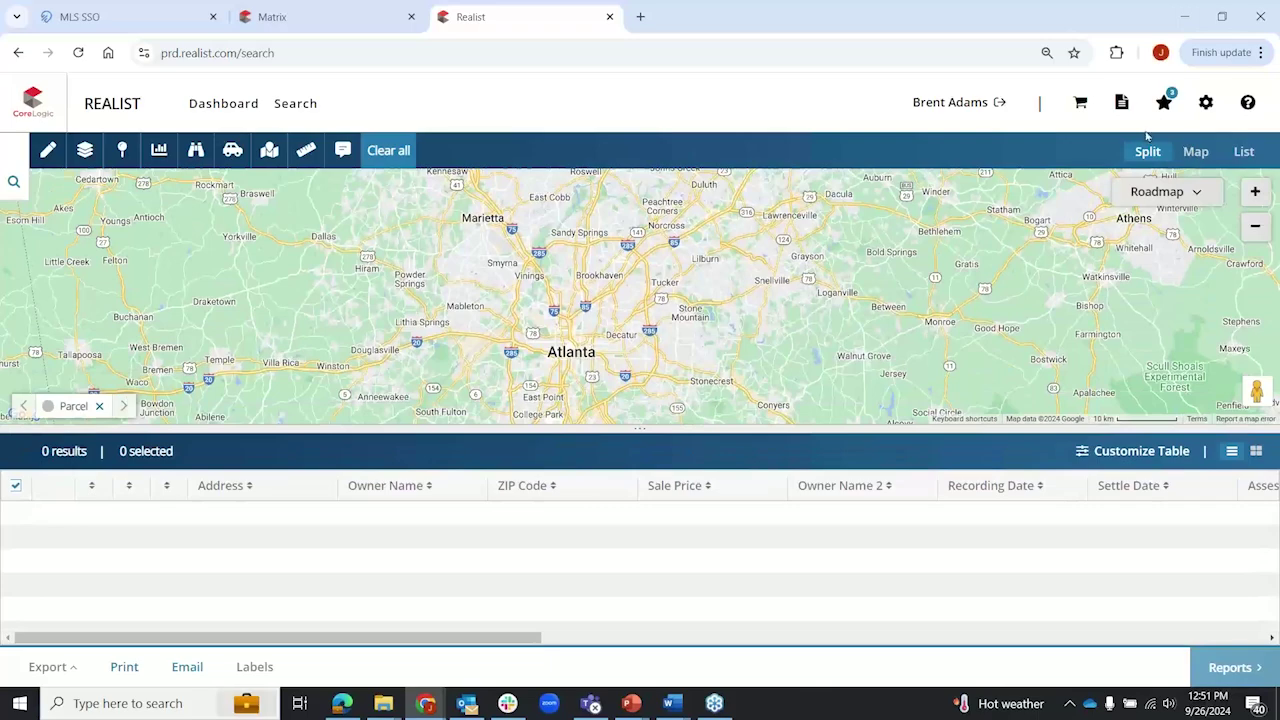
{"action": "left_click", "coordinate": [1198, 152]}
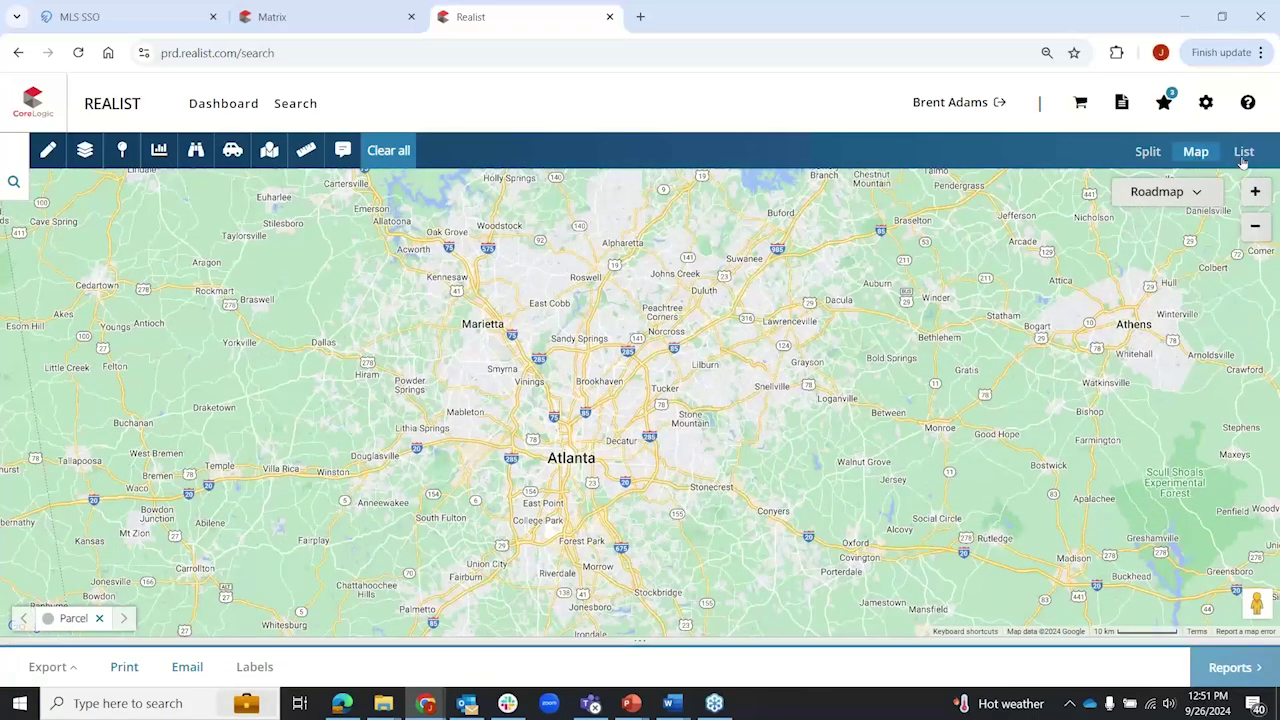
{"action": "left_click", "coordinate": [1243, 152]}
{"action": "left_click", "coordinate": [1147, 152]}
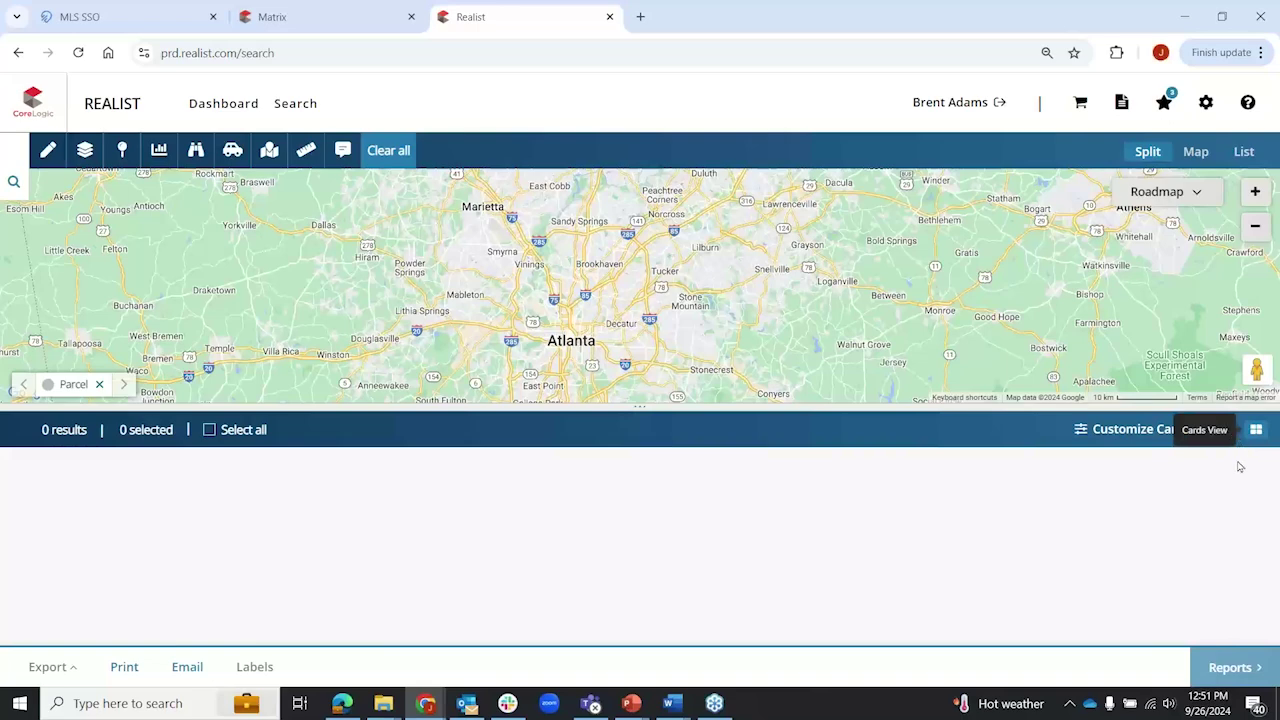
{"action": "left_click", "coordinate": [1232, 430]}
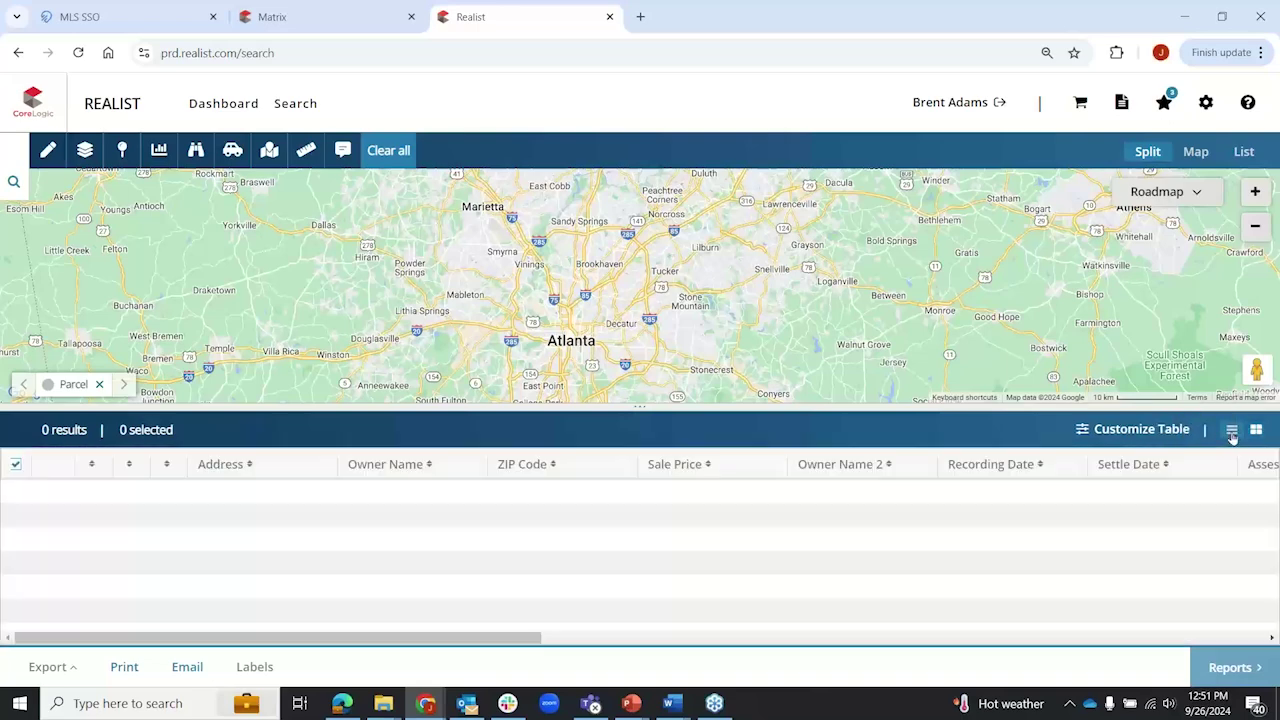
{"action": "left_click", "coordinate": [10, 178]}
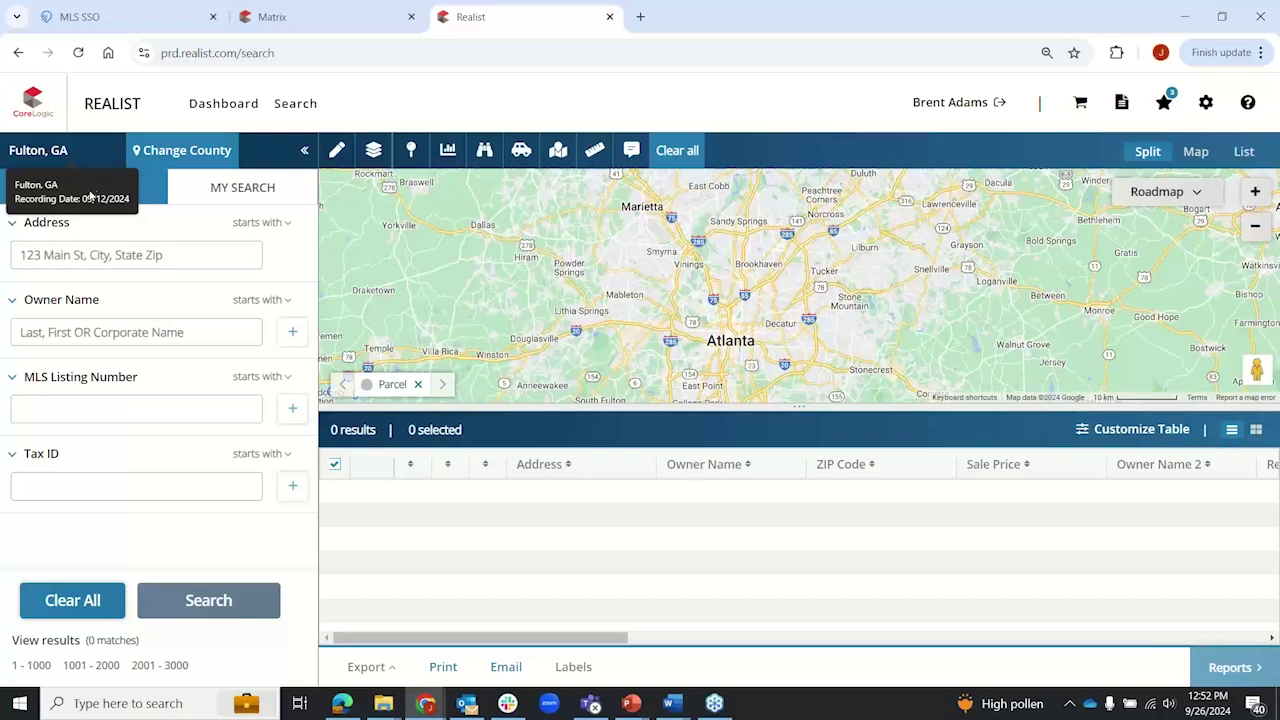
Step: Open county selection and browse Alabama, Georgia and Tennessee, settling on the Georgia county list
{"action": "left_click", "coordinate": [182, 150]}
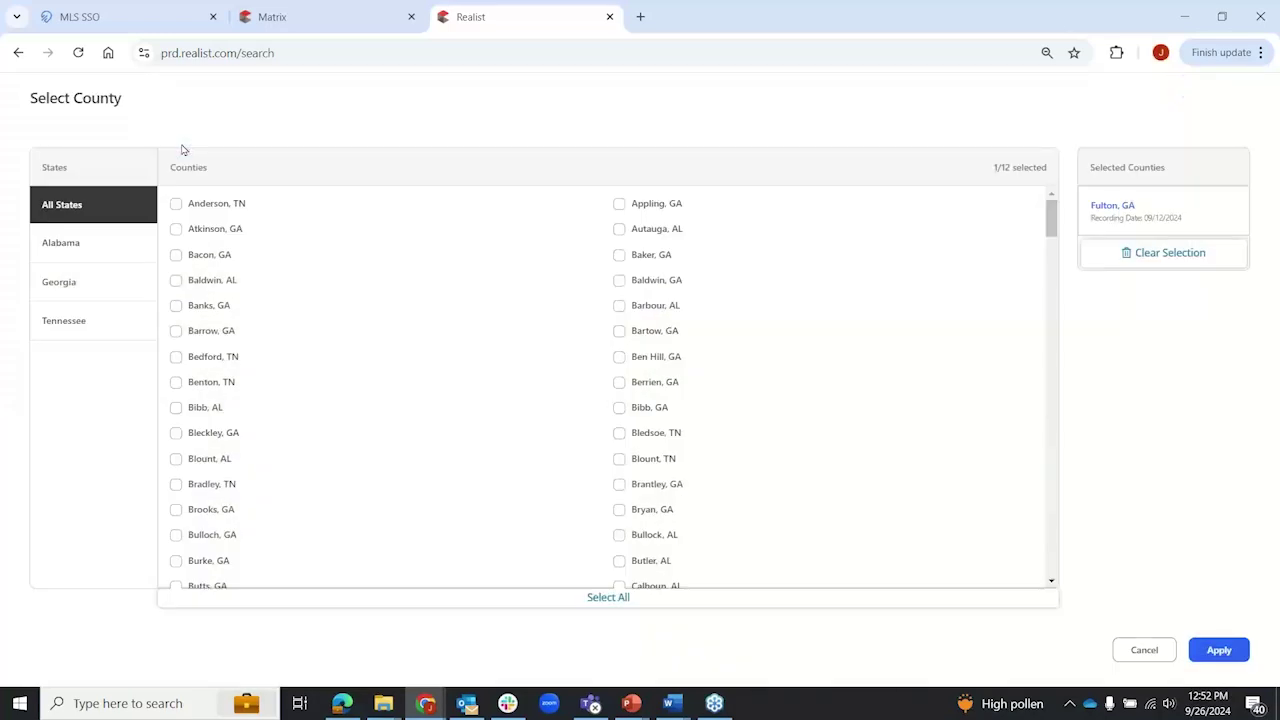
{"action": "left_click", "coordinate": [65, 238]}
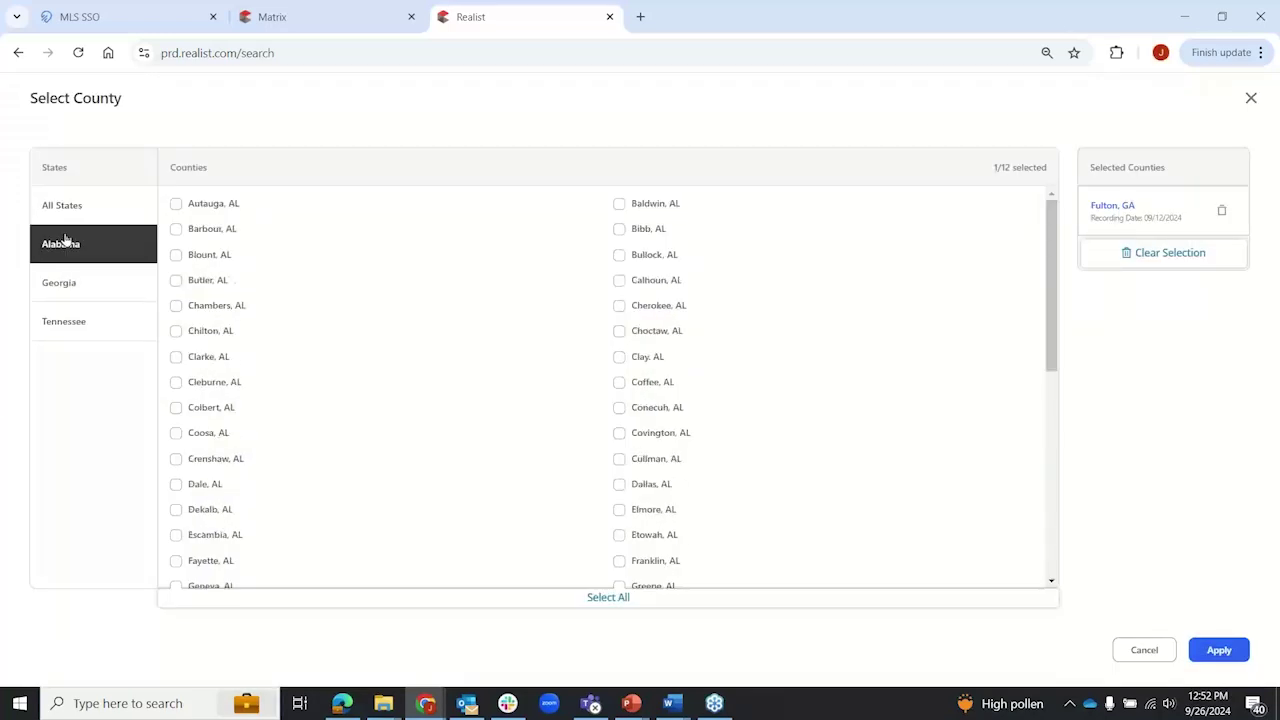
{"action": "left_click", "coordinate": [76, 283]}
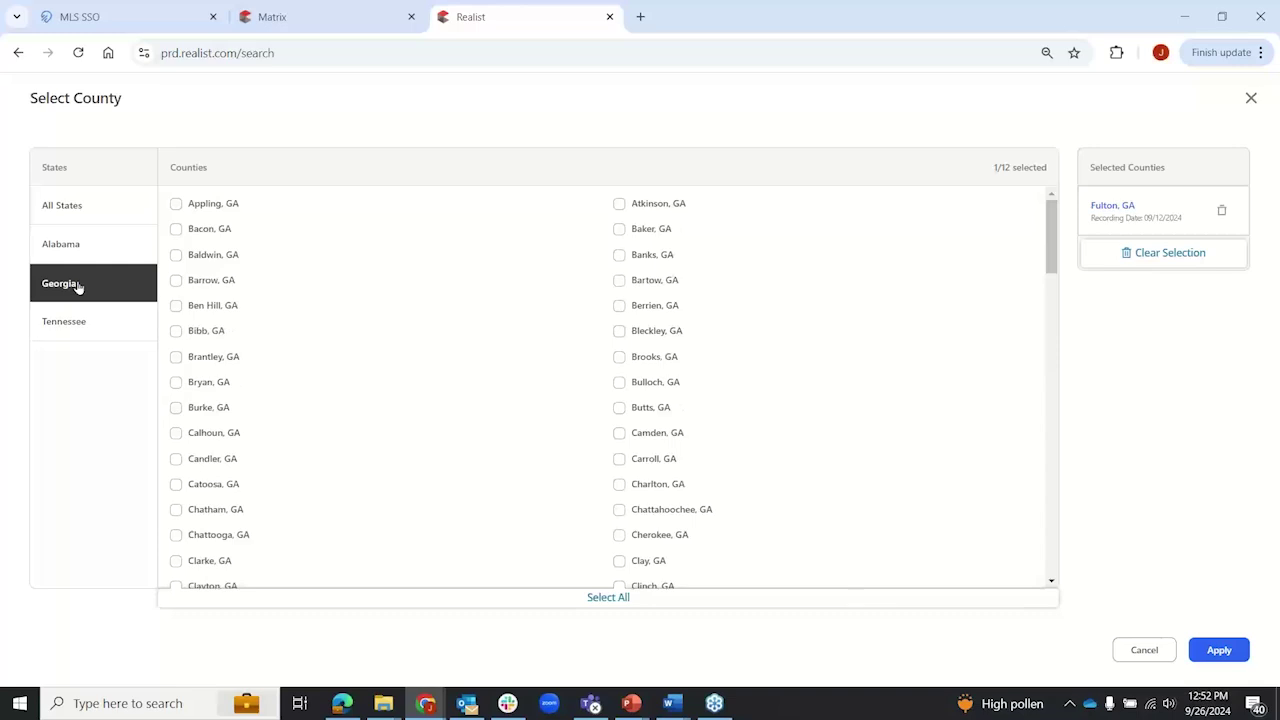
{"action": "left_click", "coordinate": [73, 329]}
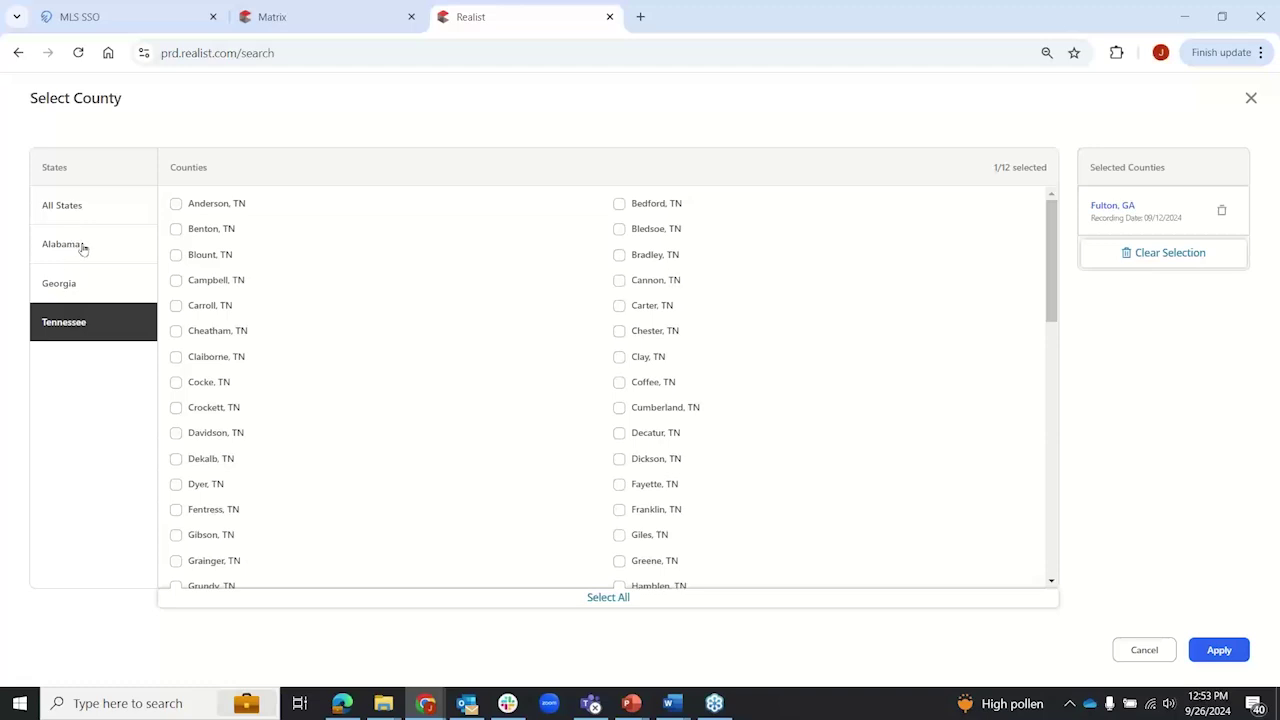
{"action": "left_click", "coordinate": [70, 298]}
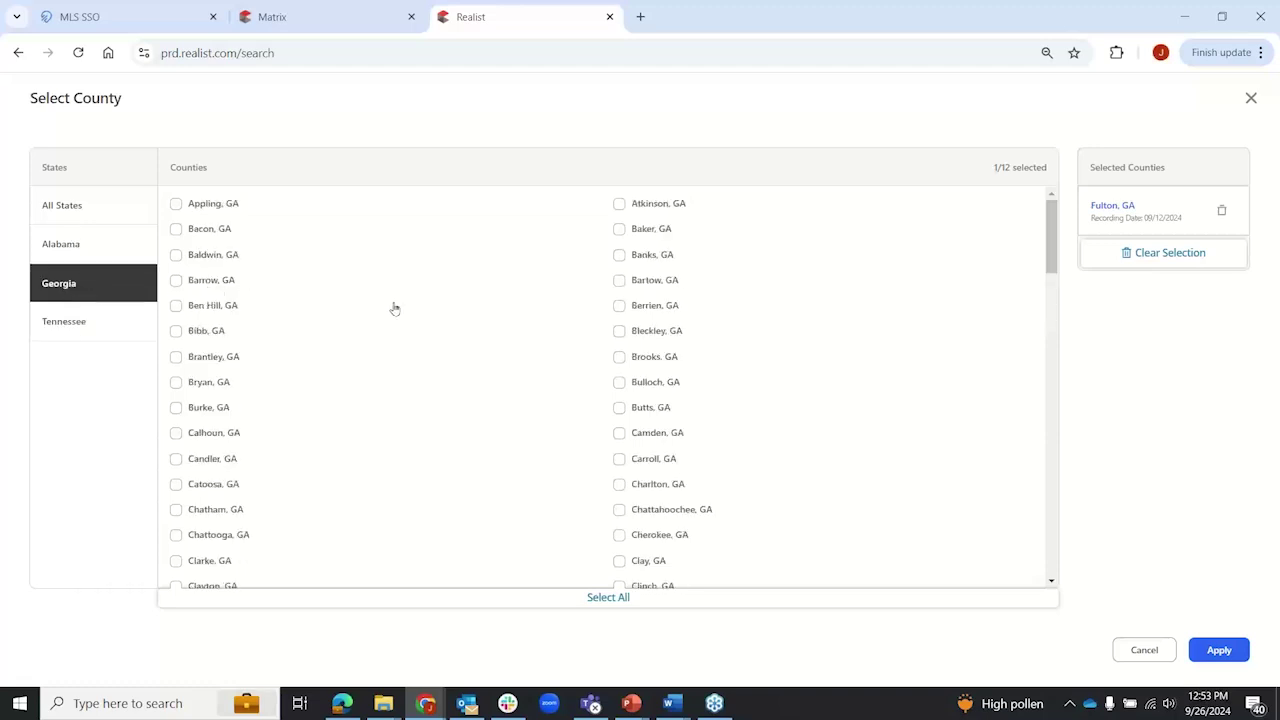
Step: Add Atkinson, Banks, Baker, Bartow and Berrien, GA to the chosen counties and try reordering them
{"action": "left_click", "coordinate": [619, 205]}
{"action": "left_click", "coordinate": [620, 257]}
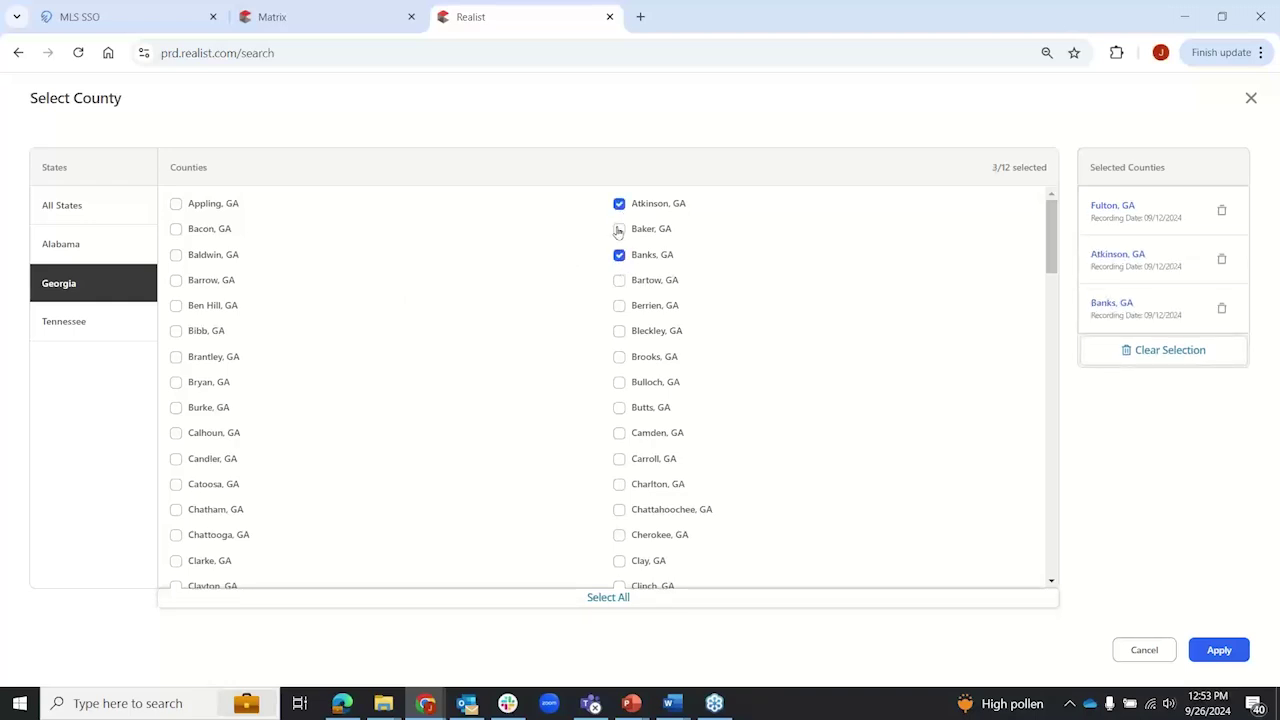
{"action": "left_click", "coordinate": [619, 230]}
{"action": "left_click", "coordinate": [619, 282]}
{"action": "left_click", "coordinate": [620, 307]}
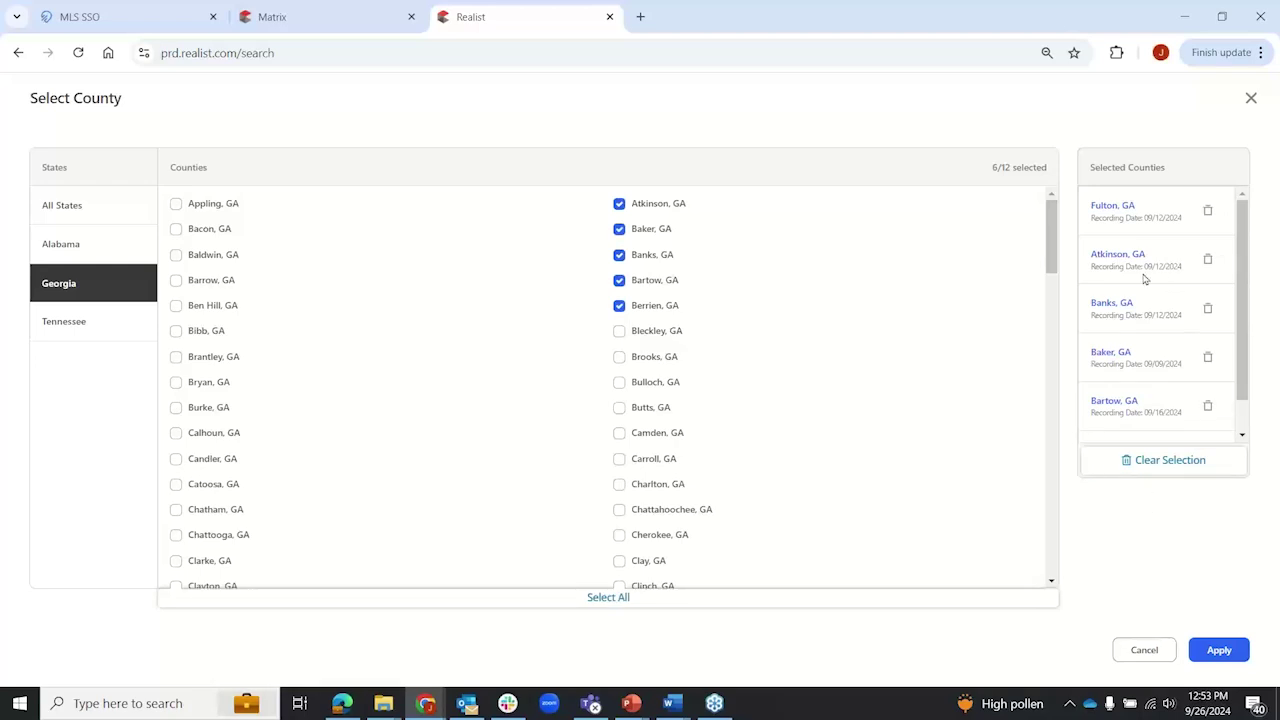
{"action": "left_click_drag", "start_coordinate": [1106, 214], "coordinate": [1106, 210]}
{"action": "left_click_drag", "start_coordinate": [1101, 412], "coordinate": [1099, 341]}
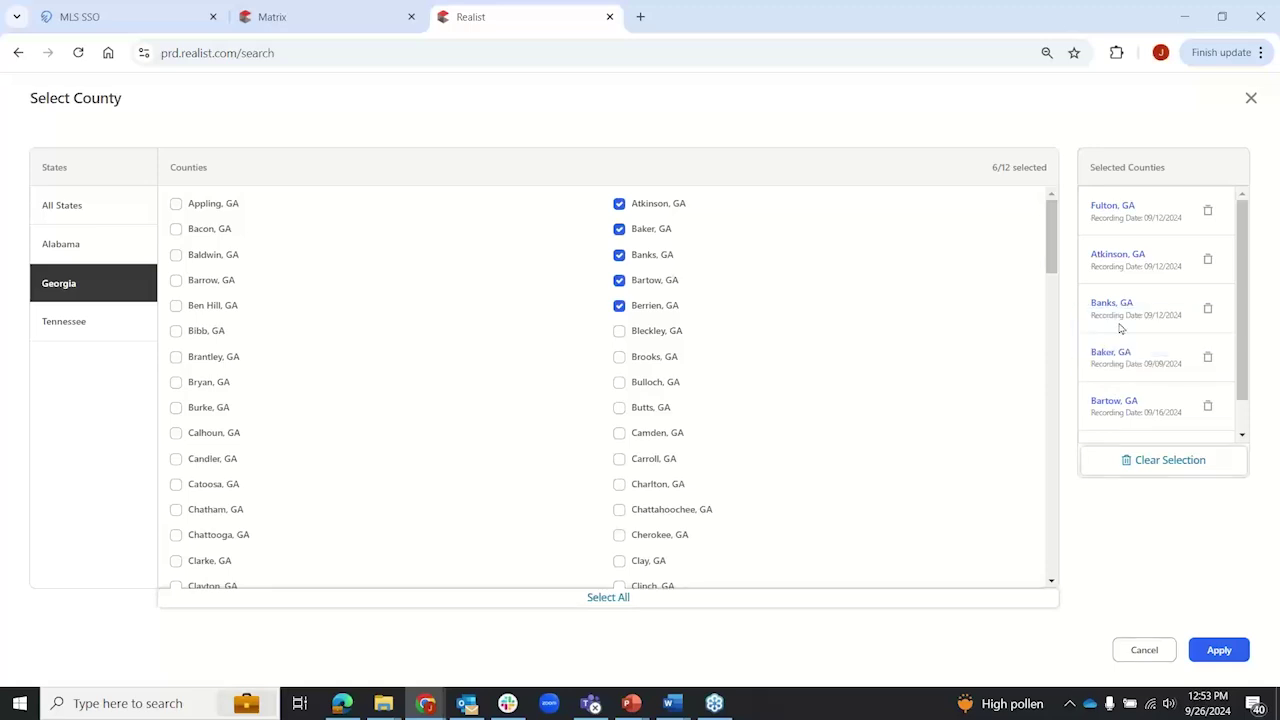
Step: Remove the five added Georgia counties, keeping only Fulton, GA, and close county selection
{"action": "left_click", "coordinate": [1211, 262]}
{"action": "left_click", "coordinate": [1214, 262]}
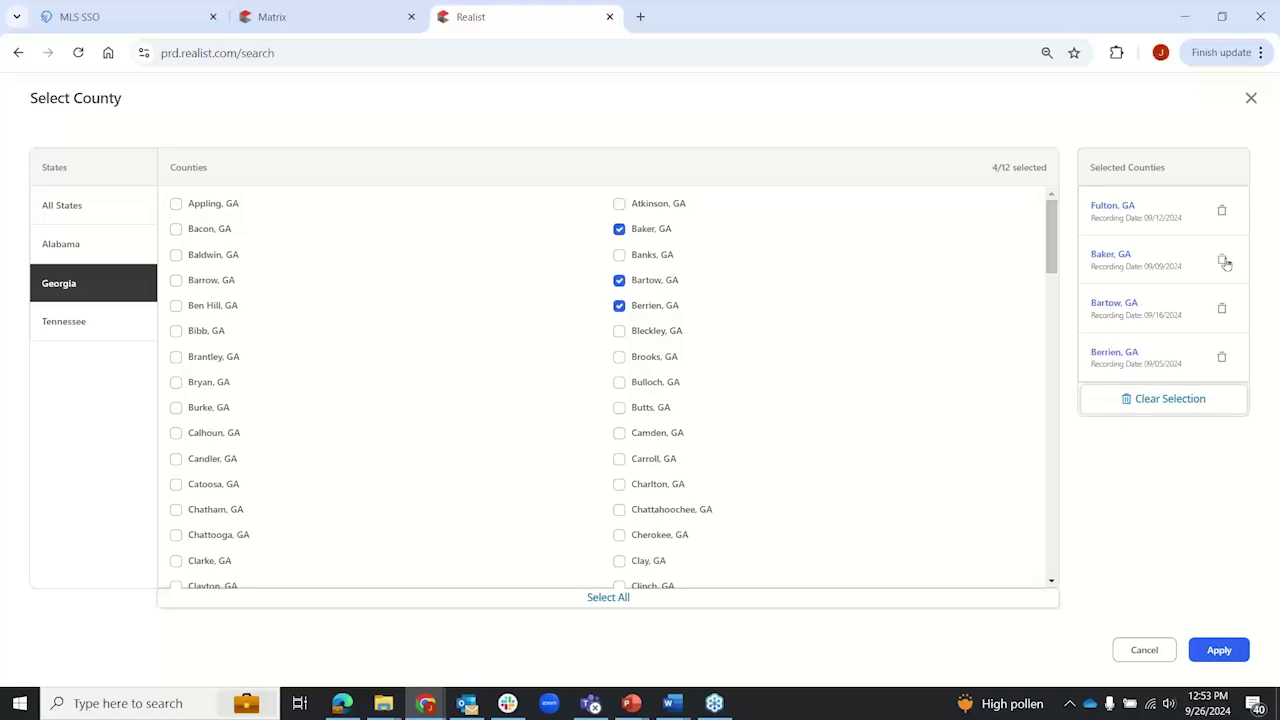
{"action": "left_click", "coordinate": [1220, 262]}
{"action": "left_click", "coordinate": [1223, 262]}
{"action": "left_click", "coordinate": [1224, 261]}
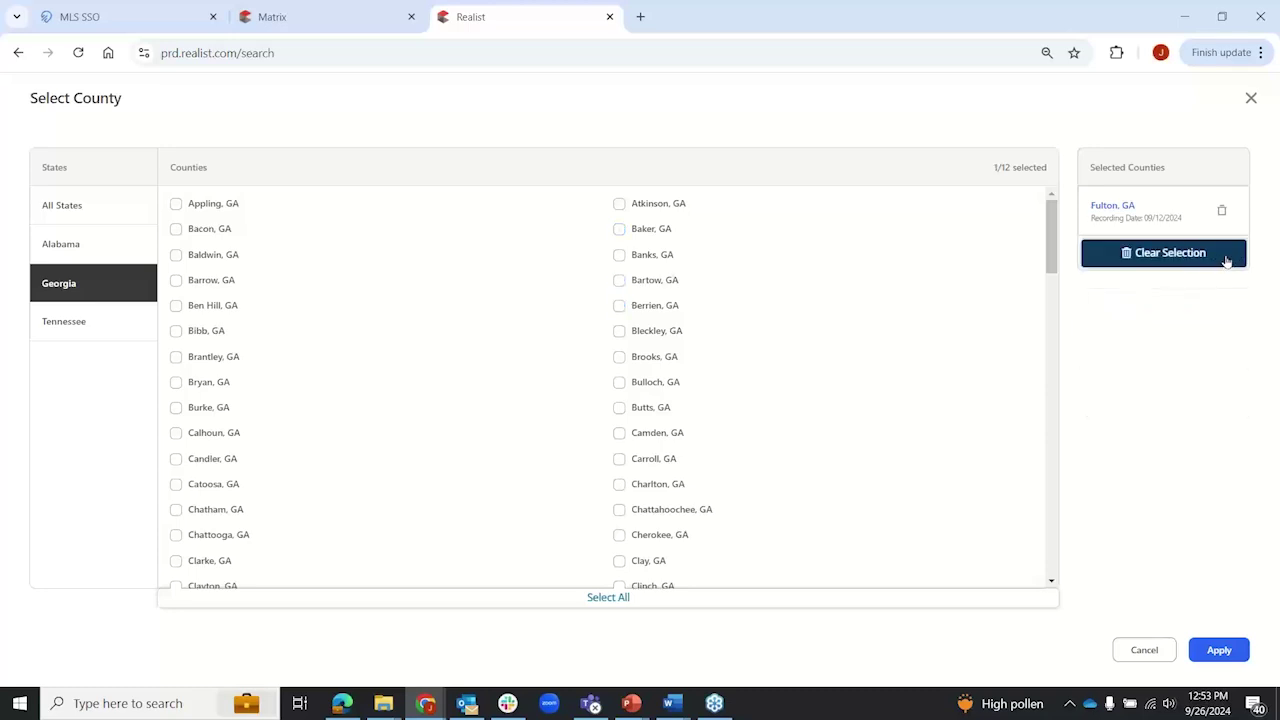
{"action": "left_click", "coordinate": [1150, 653]}
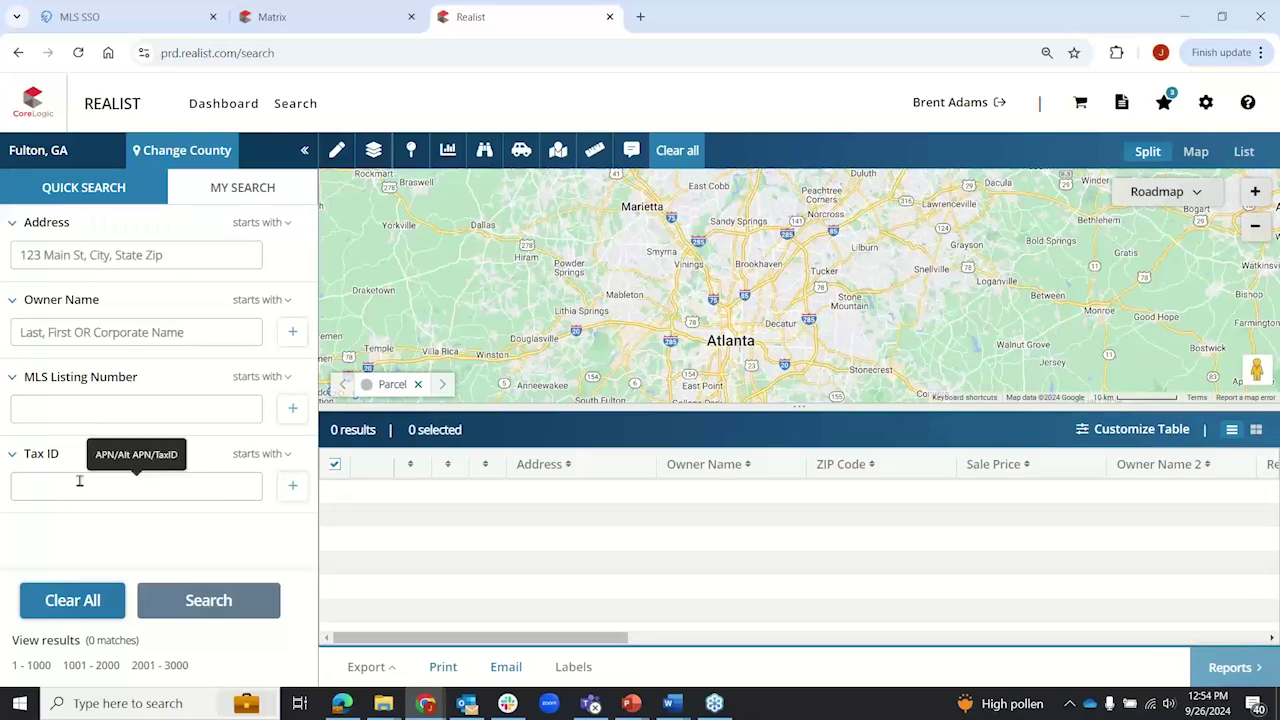
{"action": "left_click", "coordinate": [74, 255]}
{"action": "type", "text": "123"}
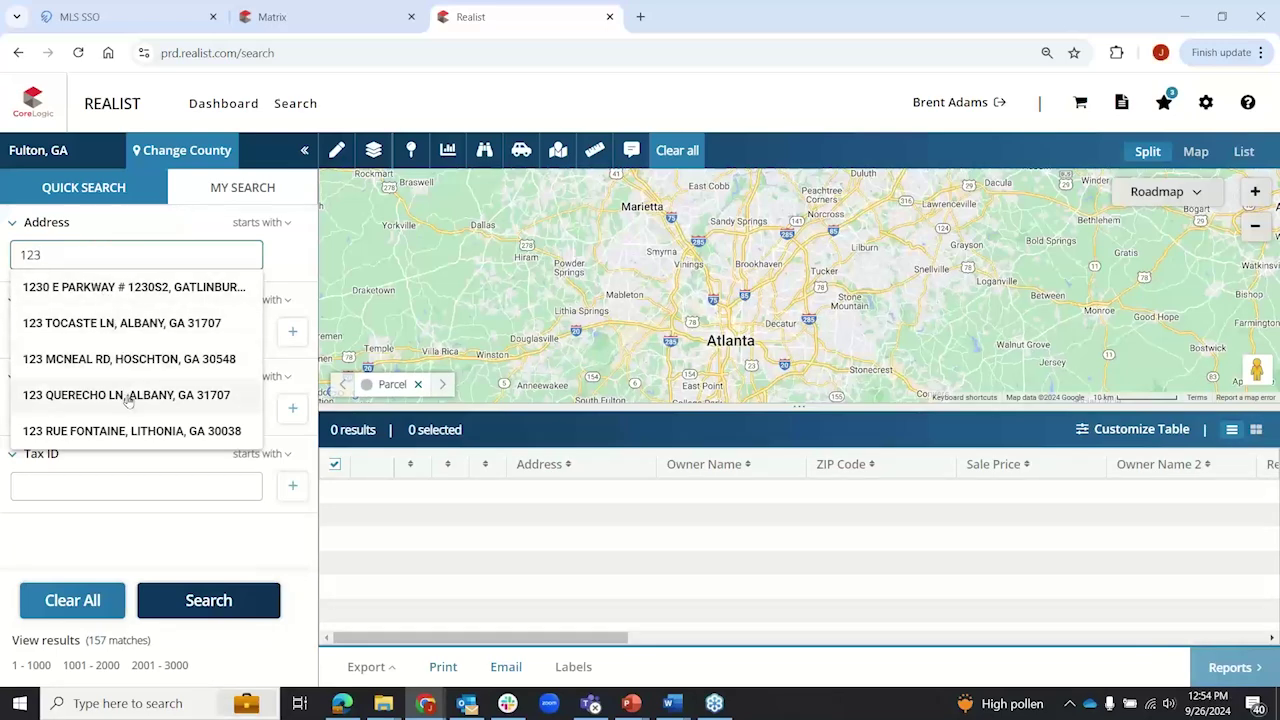
{"action": "double_click", "coordinate": [34, 255]}
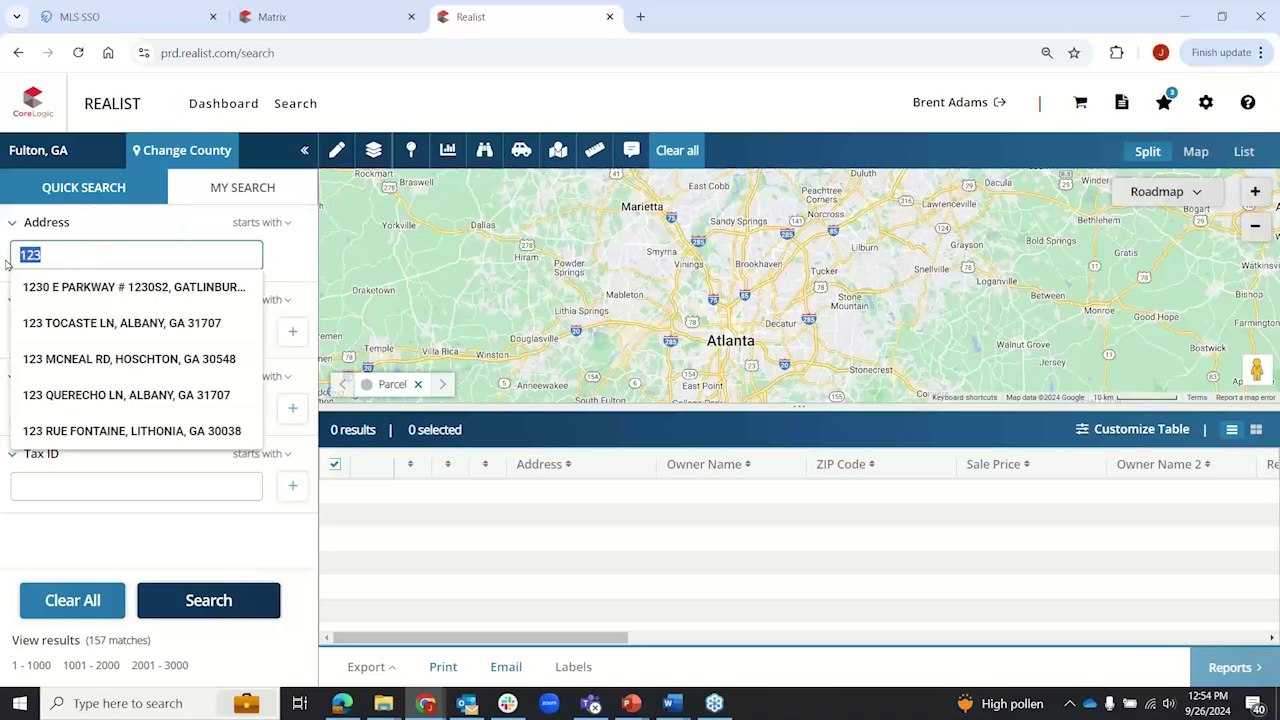
{"action": "key", "text": "BackSpace"}
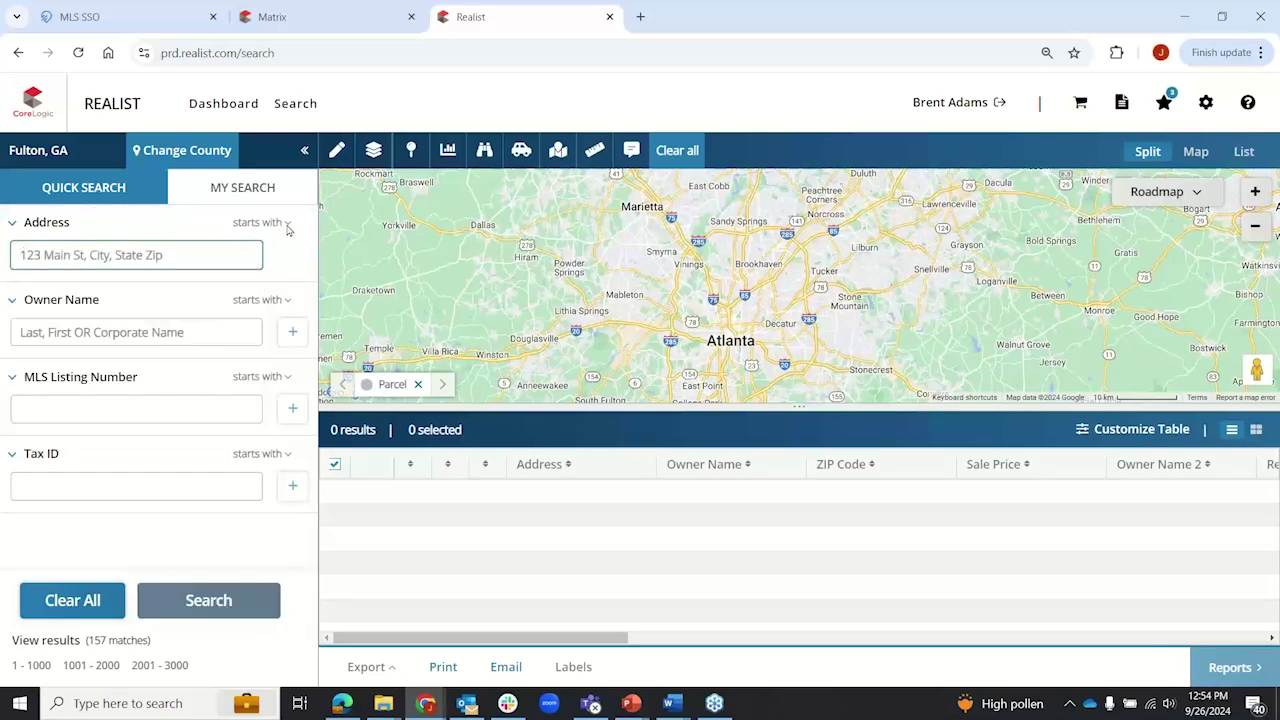
{"action": "left_click", "coordinate": [286, 300]}
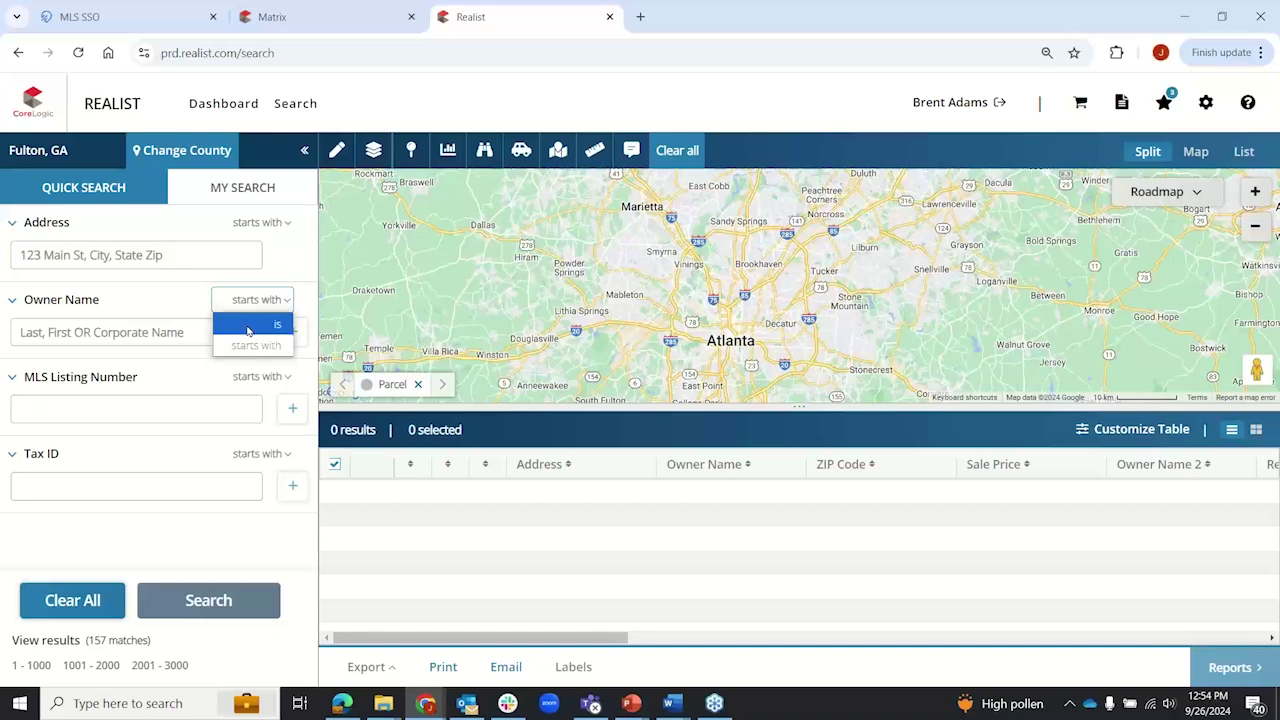
{"action": "left_click", "coordinate": [248, 325]}
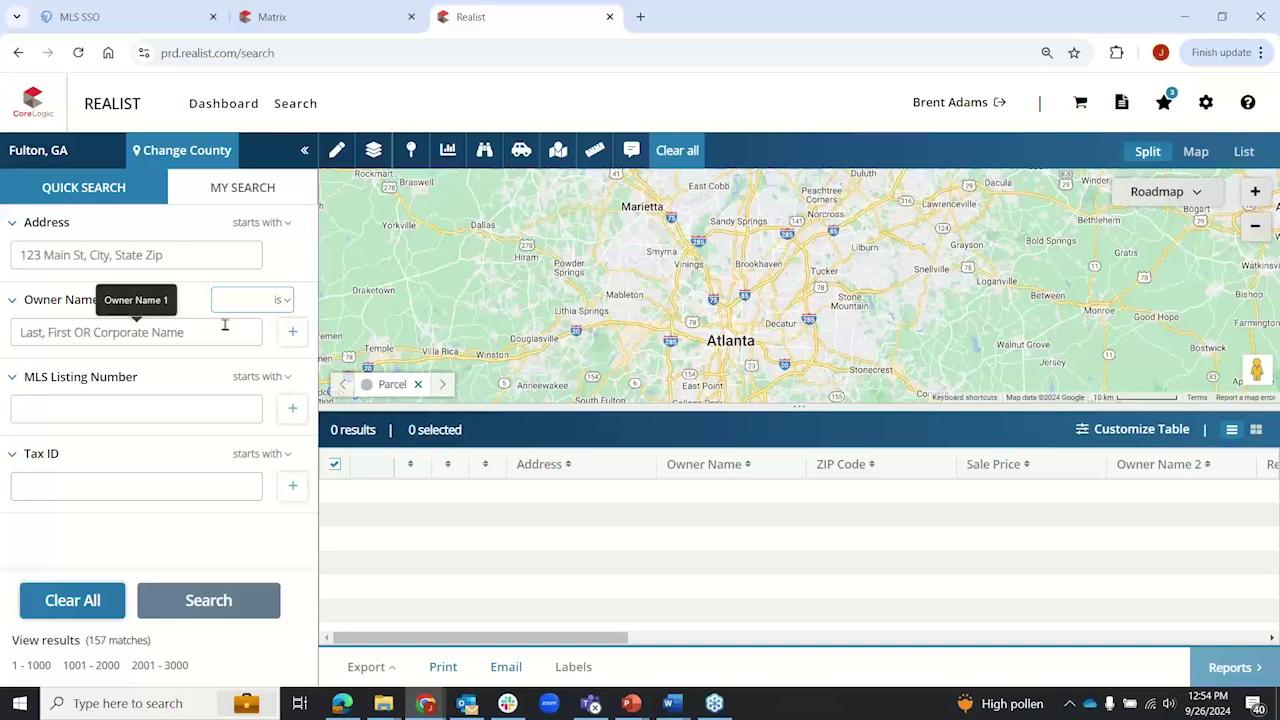
{"action": "left_click", "coordinate": [281, 306]}
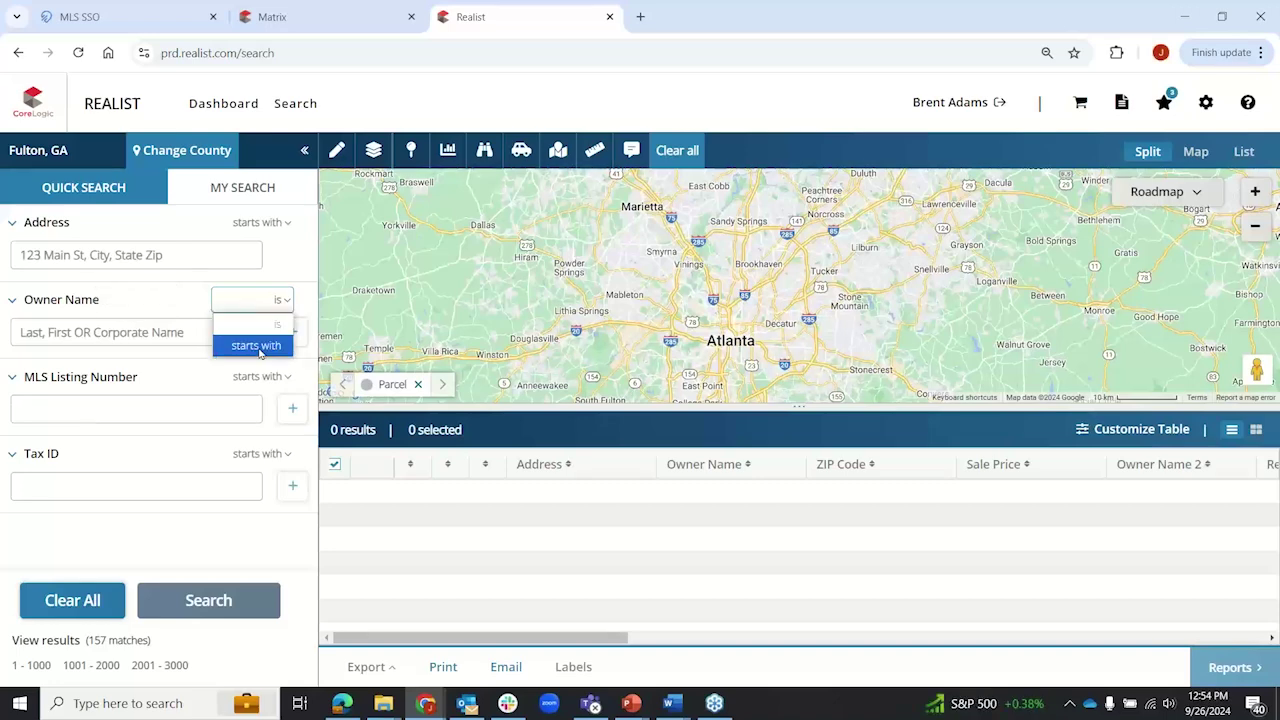
{"action": "left_click", "coordinate": [252, 343]}
{"action": "left_click", "coordinate": [207, 345]}
{"action": "type", "text": "smith"}
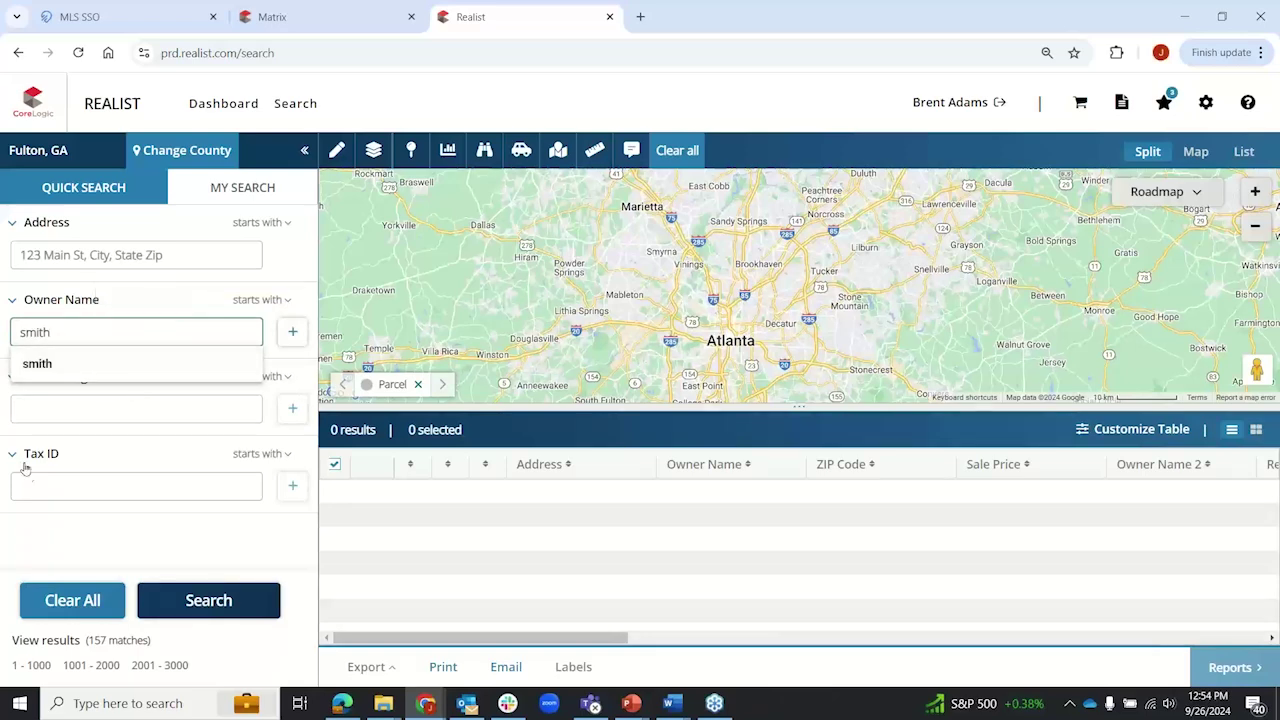
{"action": "left_click", "coordinate": [63, 433]}
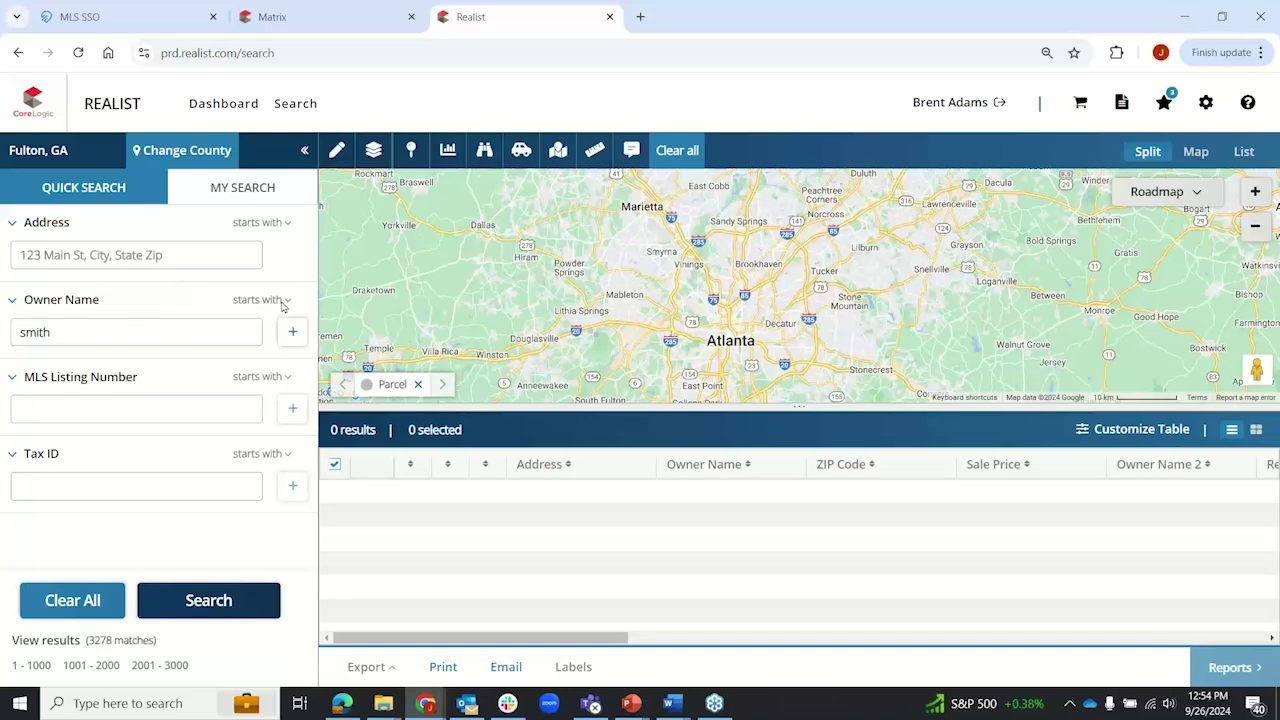
{"action": "left_click_drag", "start_coordinate": [92, 338], "coordinate": [2, 338]}
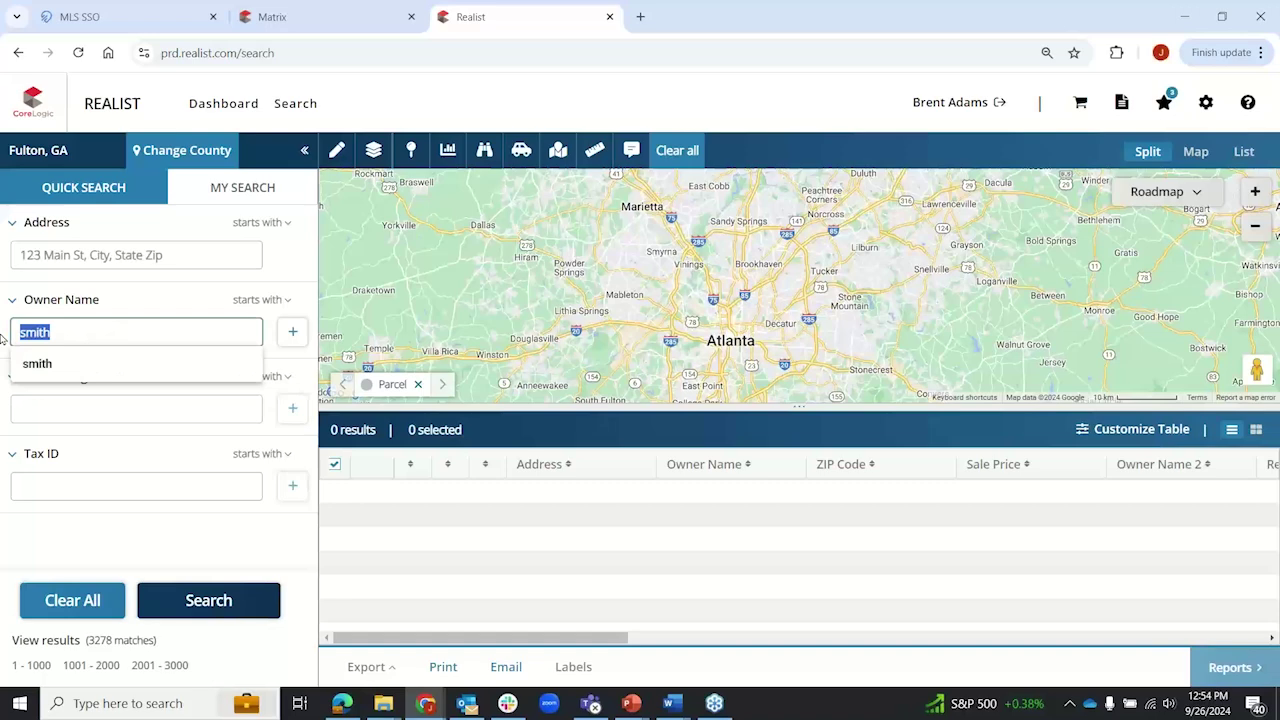
{"action": "key", "text": "BackSpace"}
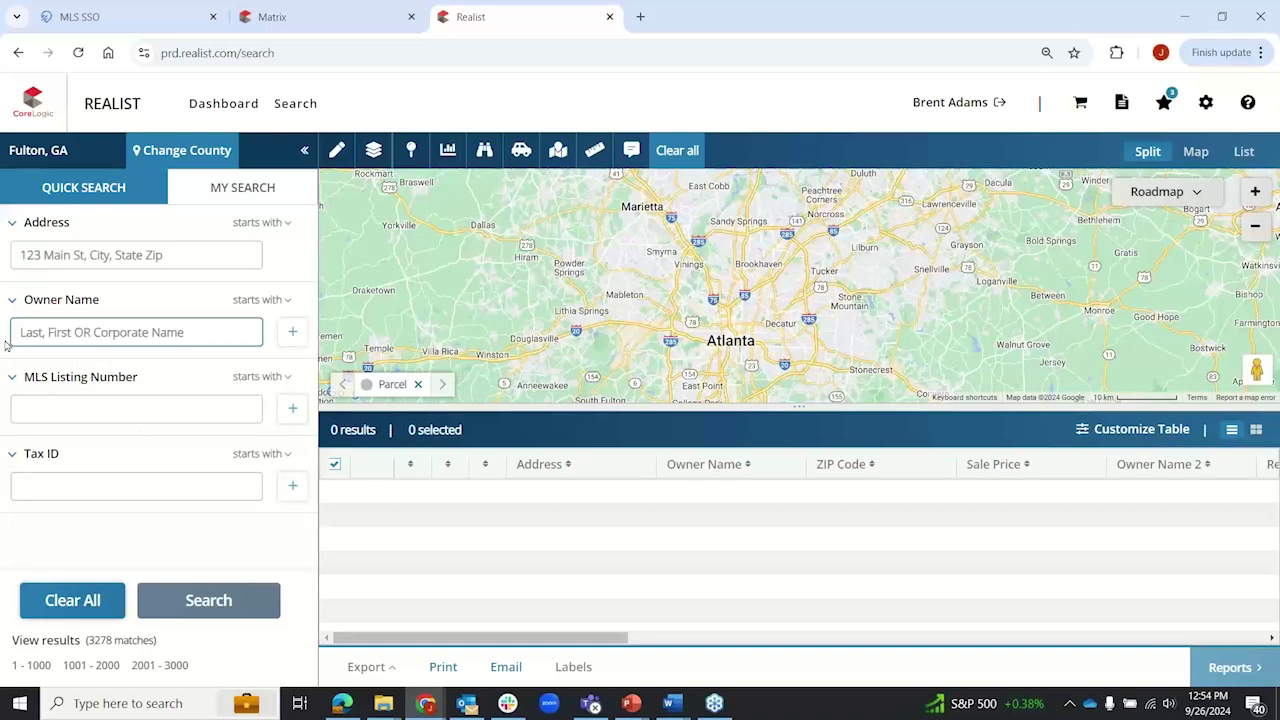
{"action": "left_click", "coordinate": [127, 410]}
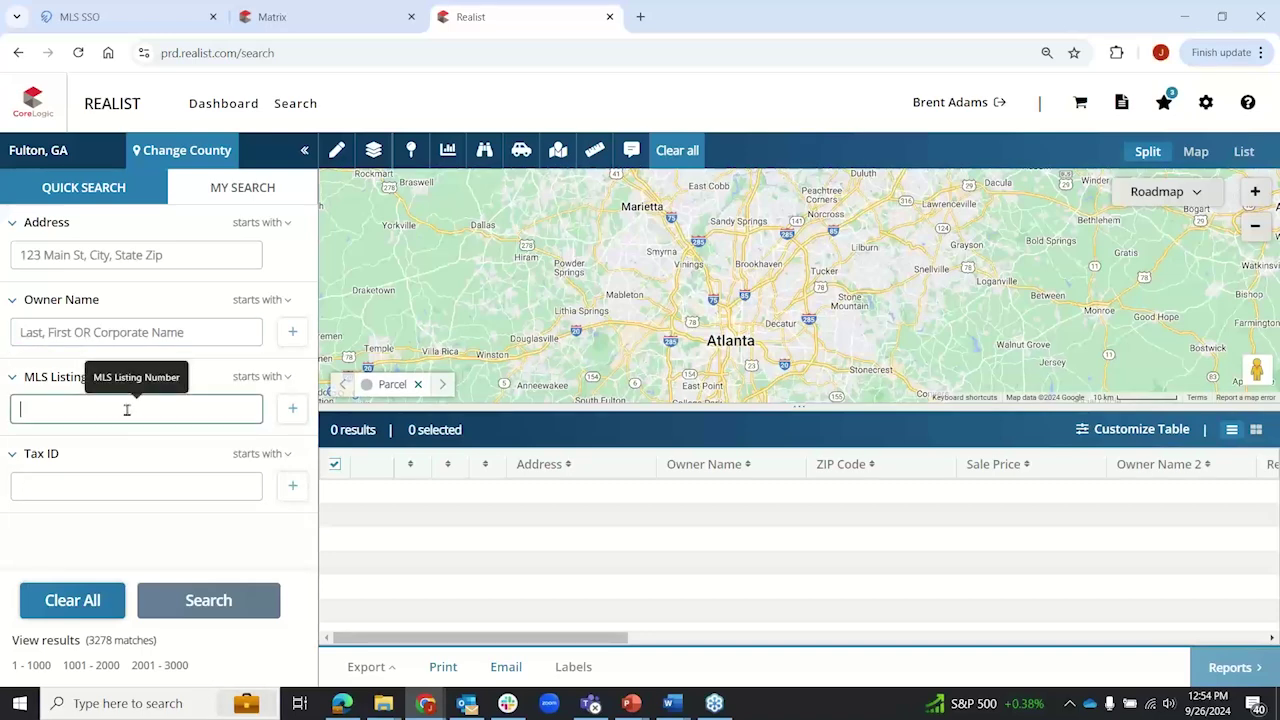
{"action": "type", "text": "65475648"}
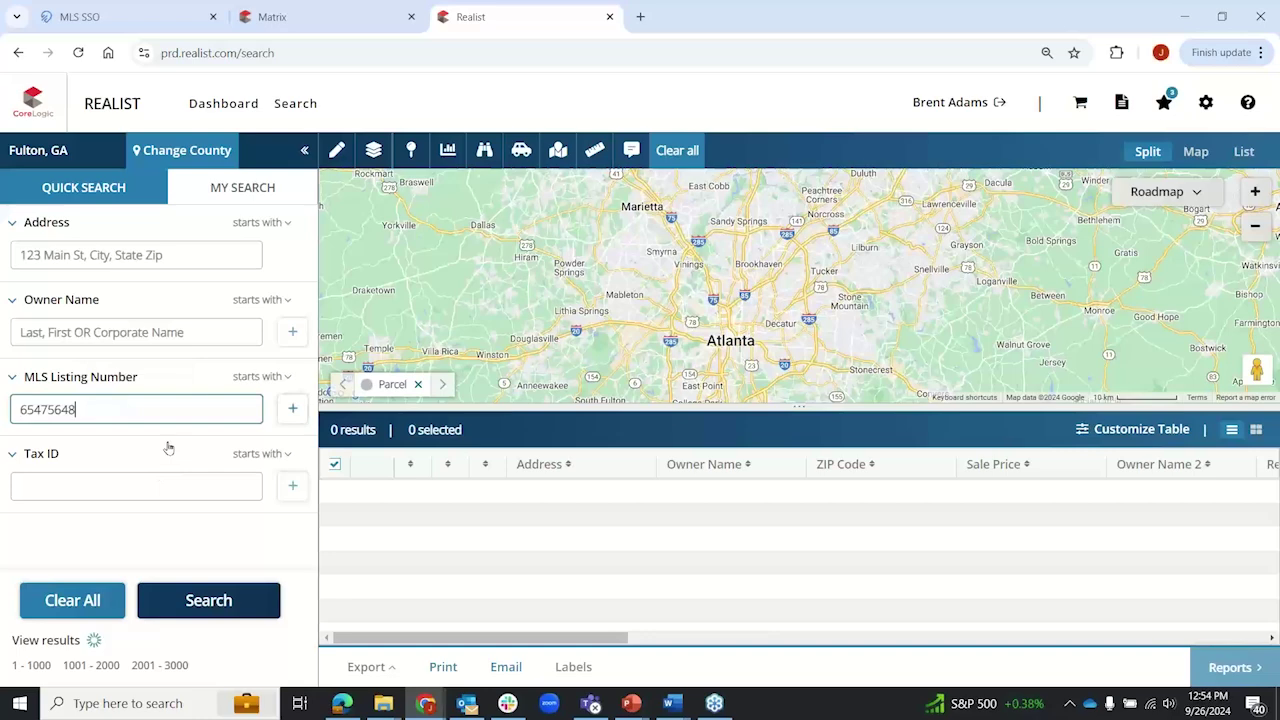
{"action": "left_click", "coordinate": [292, 410]}
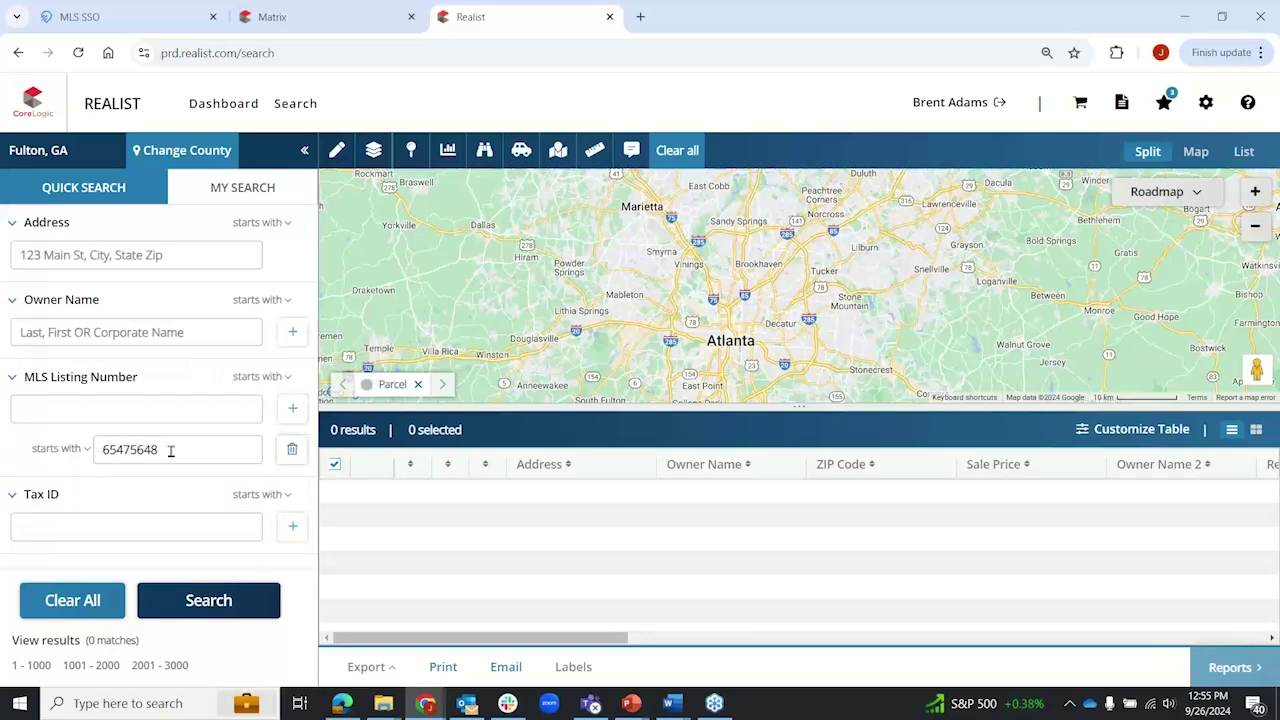
{"action": "left_click", "coordinate": [92, 410]}
{"action": "type", "text": "688578785"}
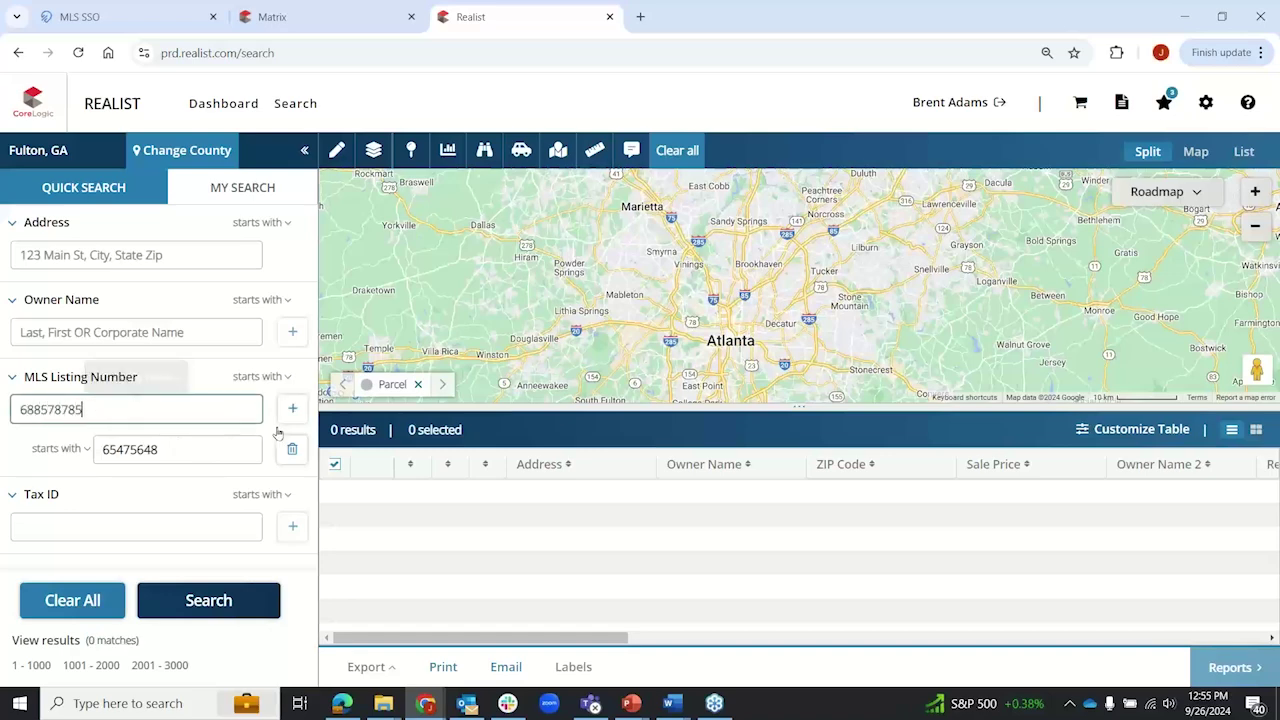
{"action": "key", "text": "Return"}
{"action": "left_click", "coordinate": [135, 412]}
{"action": "type", "text": "0978098"}
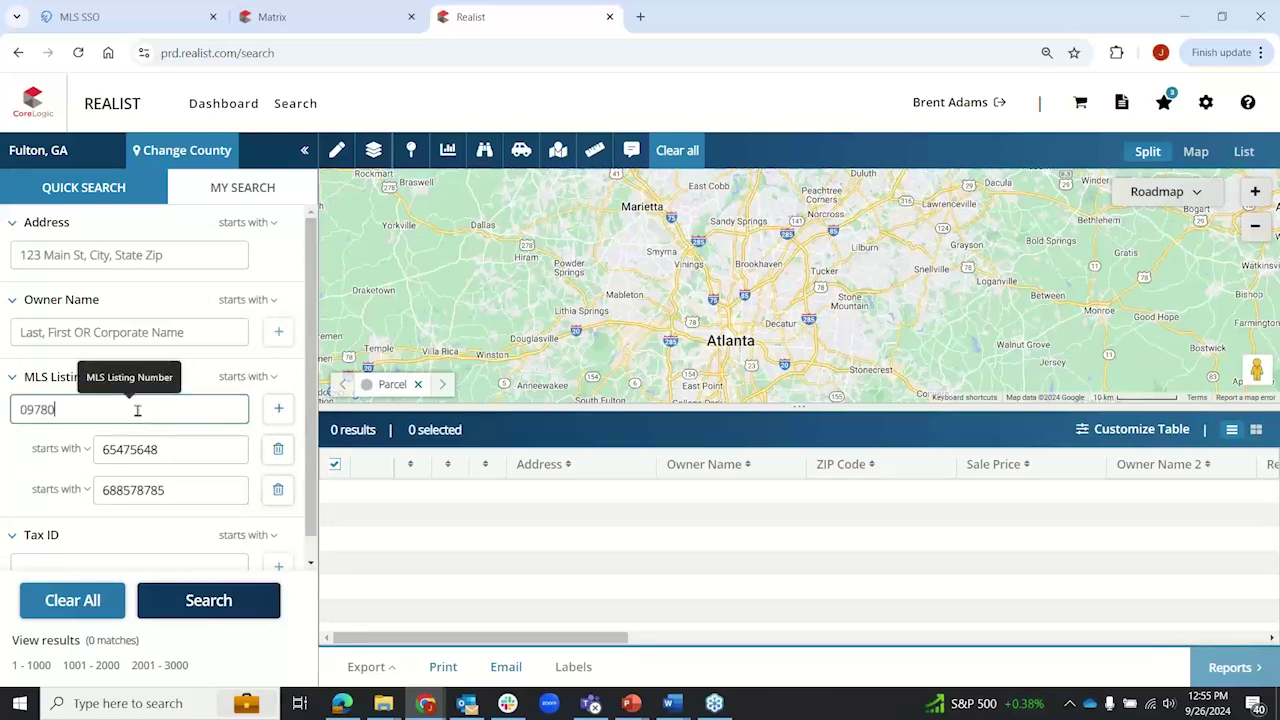
{"action": "left_click", "coordinate": [279, 412]}
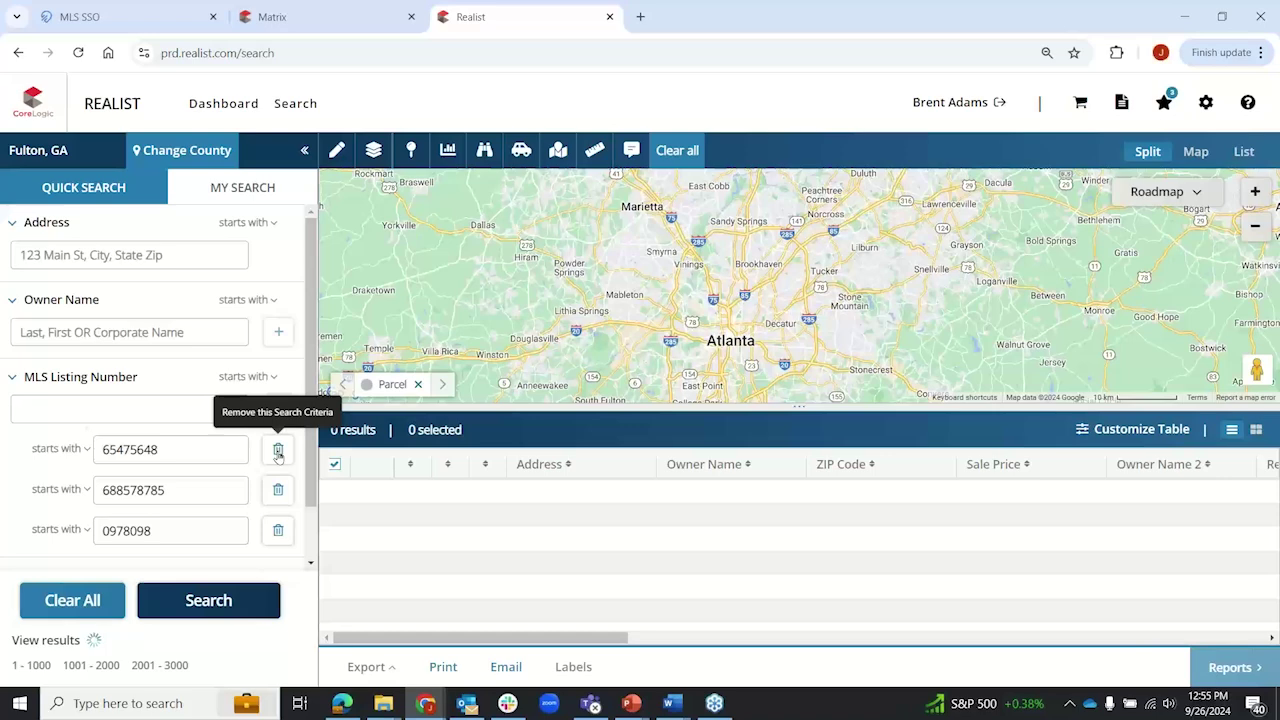
{"action": "left_click", "coordinate": [278, 452]}
{"action": "left_click", "coordinate": [278, 452]}
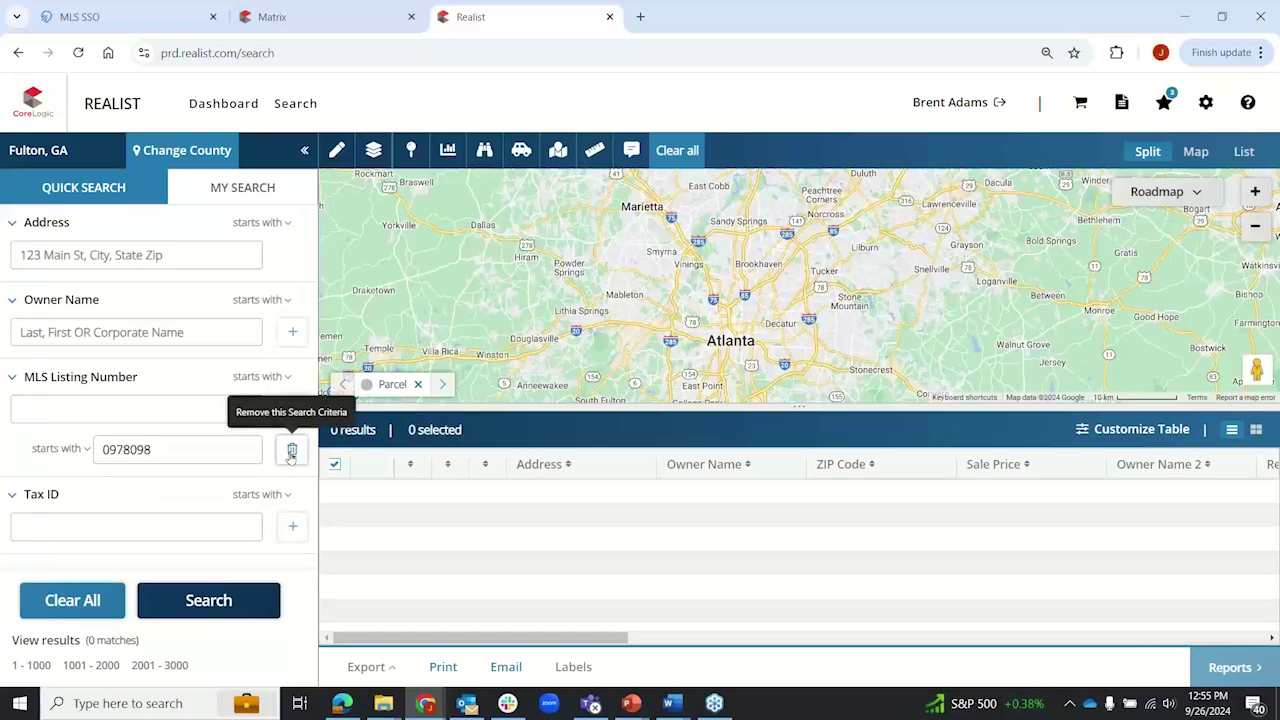
{"action": "left_click", "coordinate": [280, 452]}
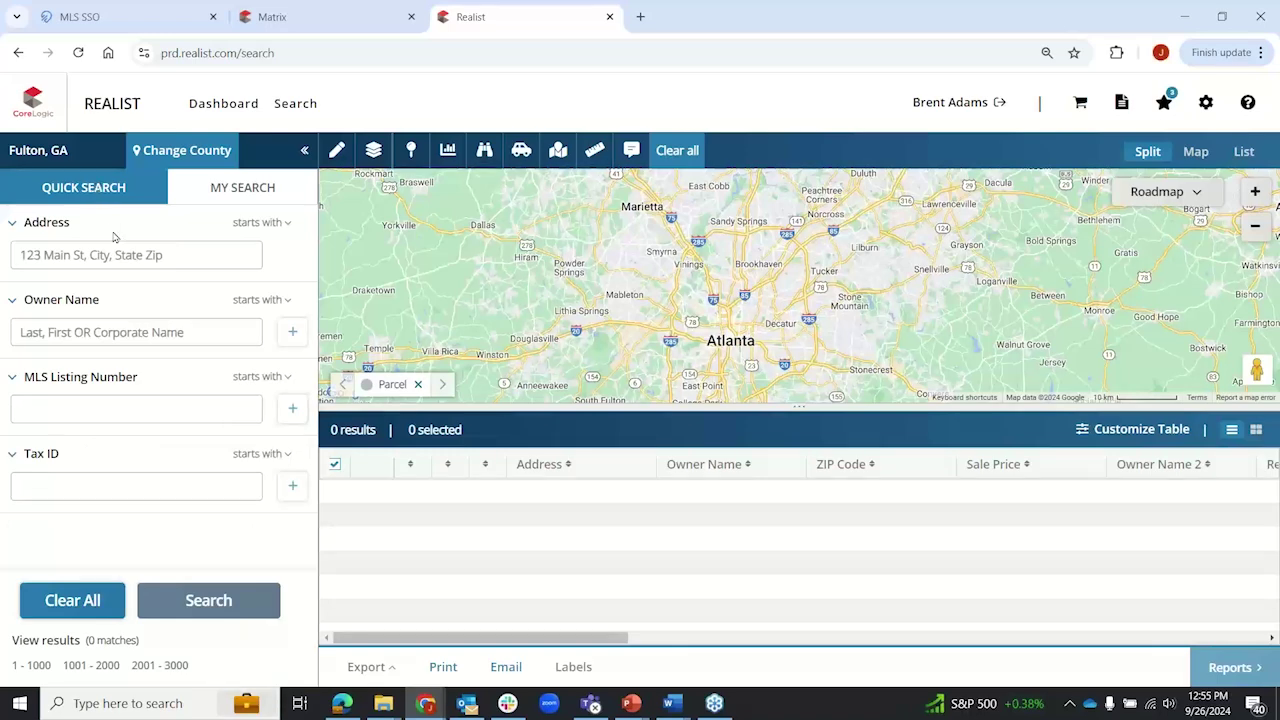
Step: On the My Search tab, browse the Saved Searches dropdown list and close it again
{"action": "left_click", "coordinate": [265, 188]}
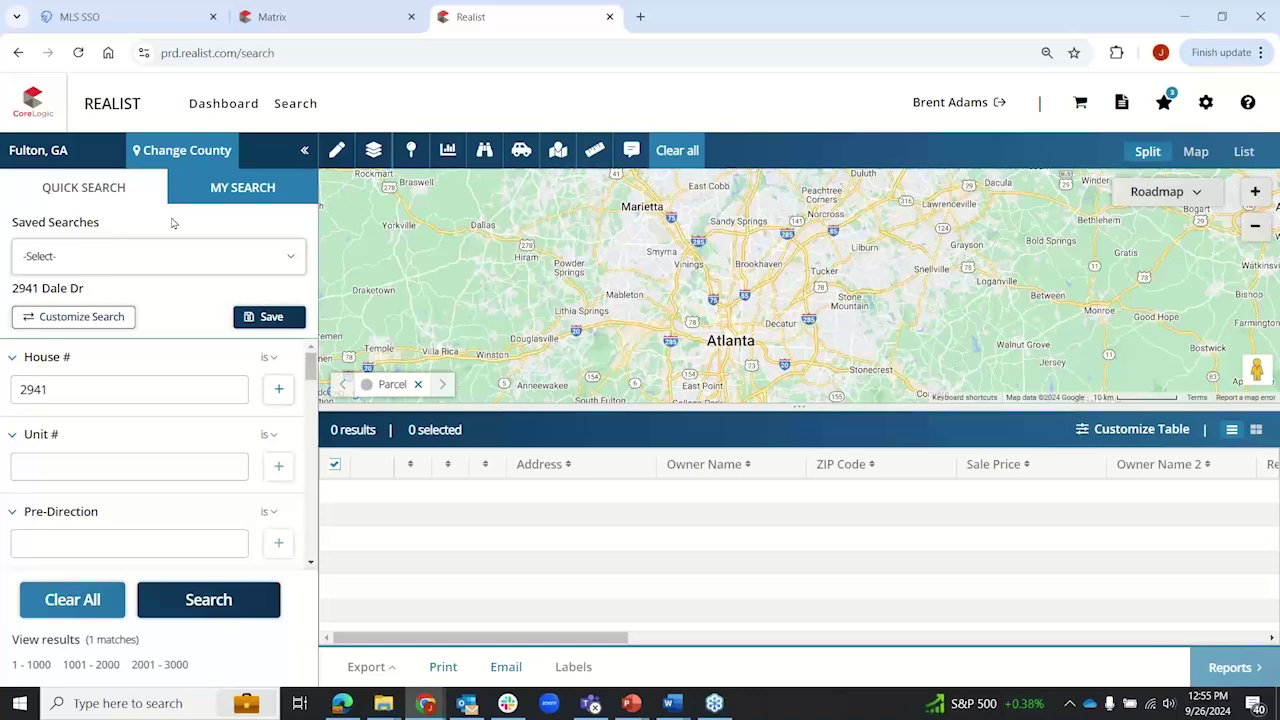
{"action": "left_click", "coordinate": [291, 263]}
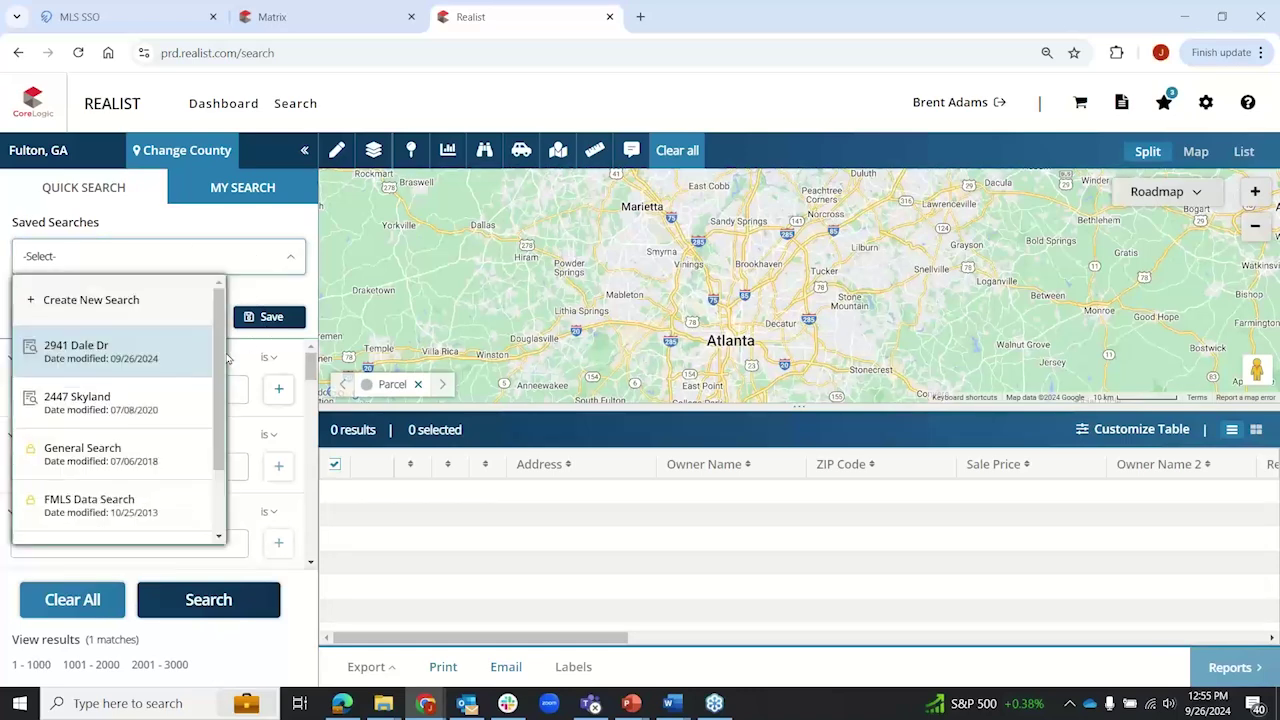
{"action": "scroll", "coordinate": [218, 400], "scroll_direction": "down", "scroll_amount": 2}
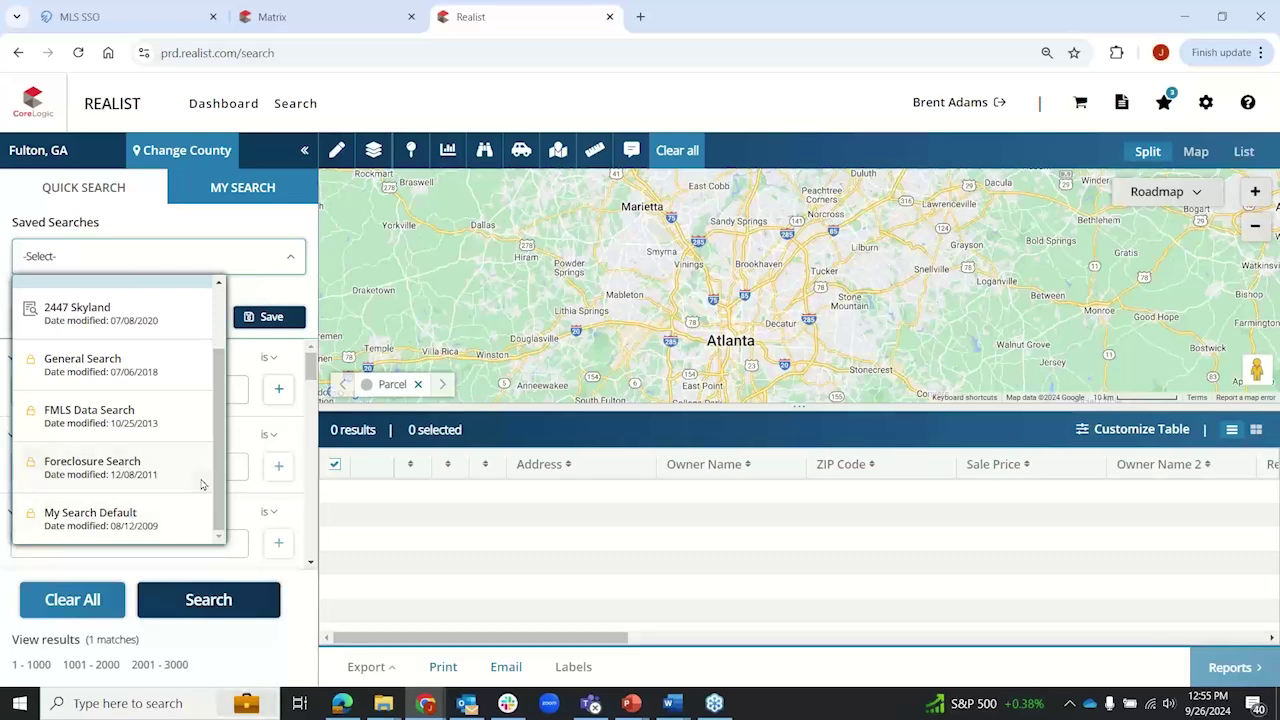
{"action": "left_click_drag", "start_coordinate": [222, 484], "coordinate": [222, 412]}
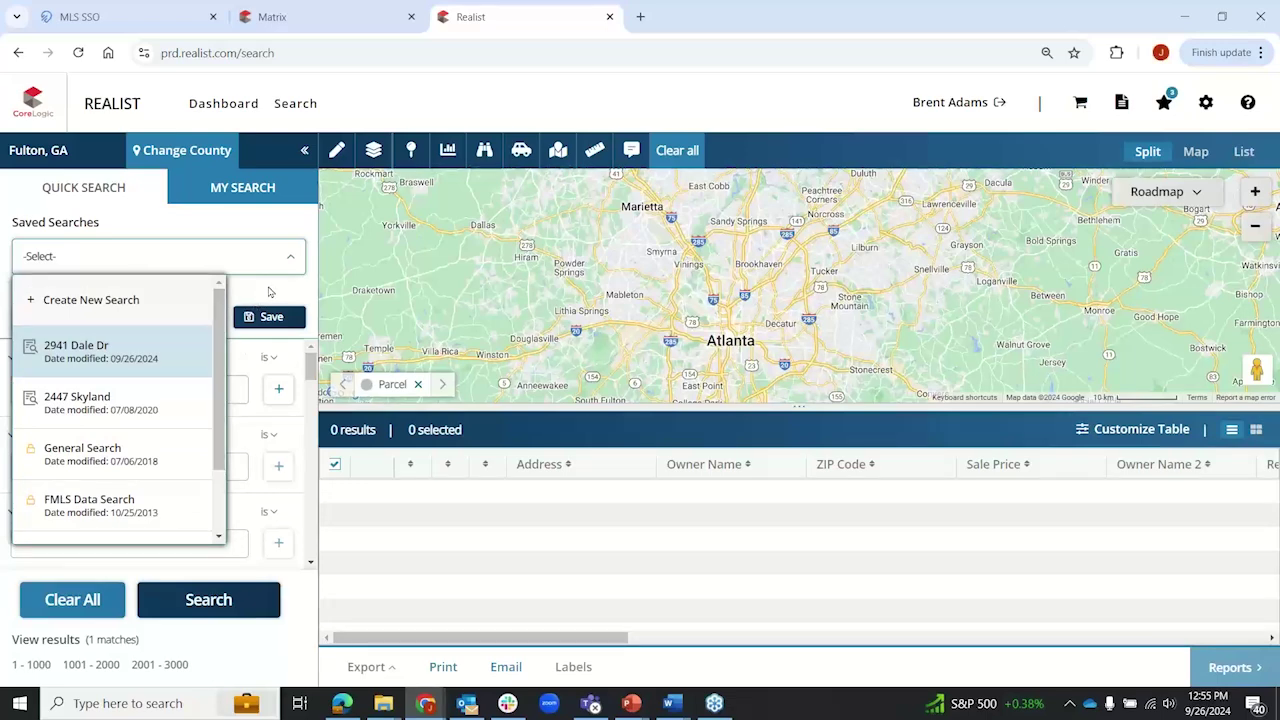
{"action": "left_click", "coordinate": [268, 291]}
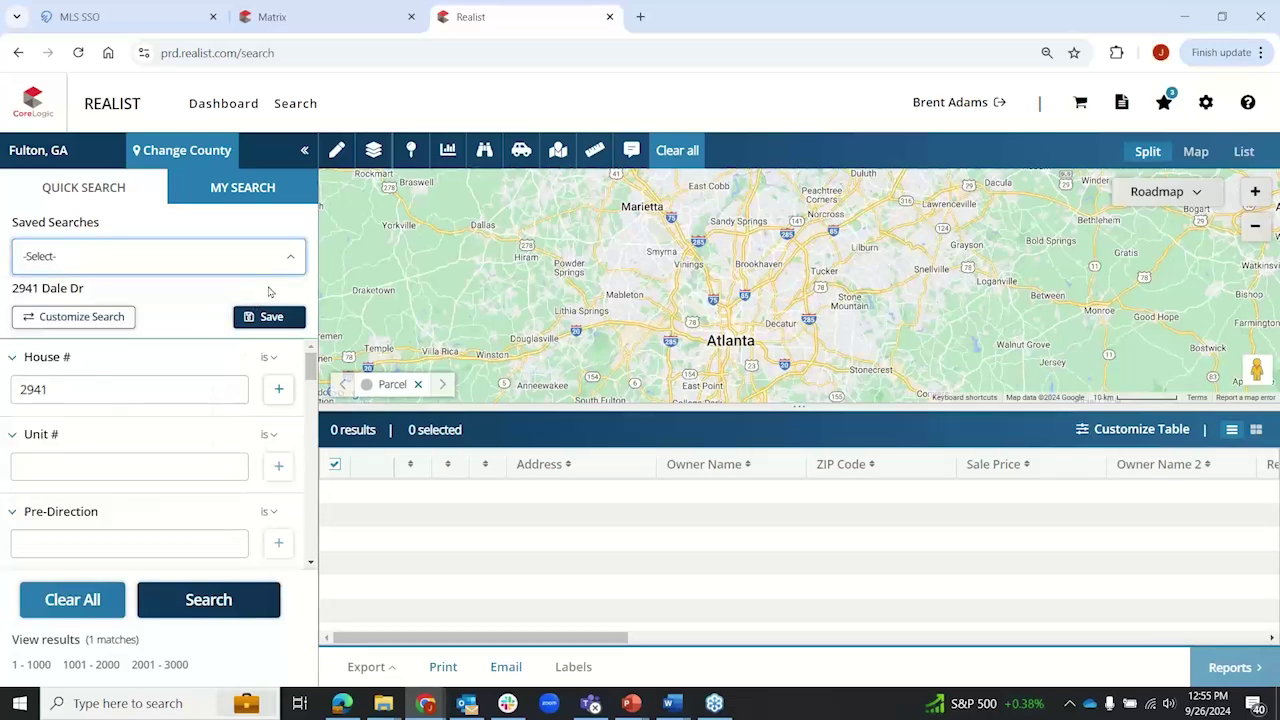
Step: In Customize Search, create a new saved search named 'Test Search' and scroll its attribute list
{"action": "left_click", "coordinate": [82, 317]}
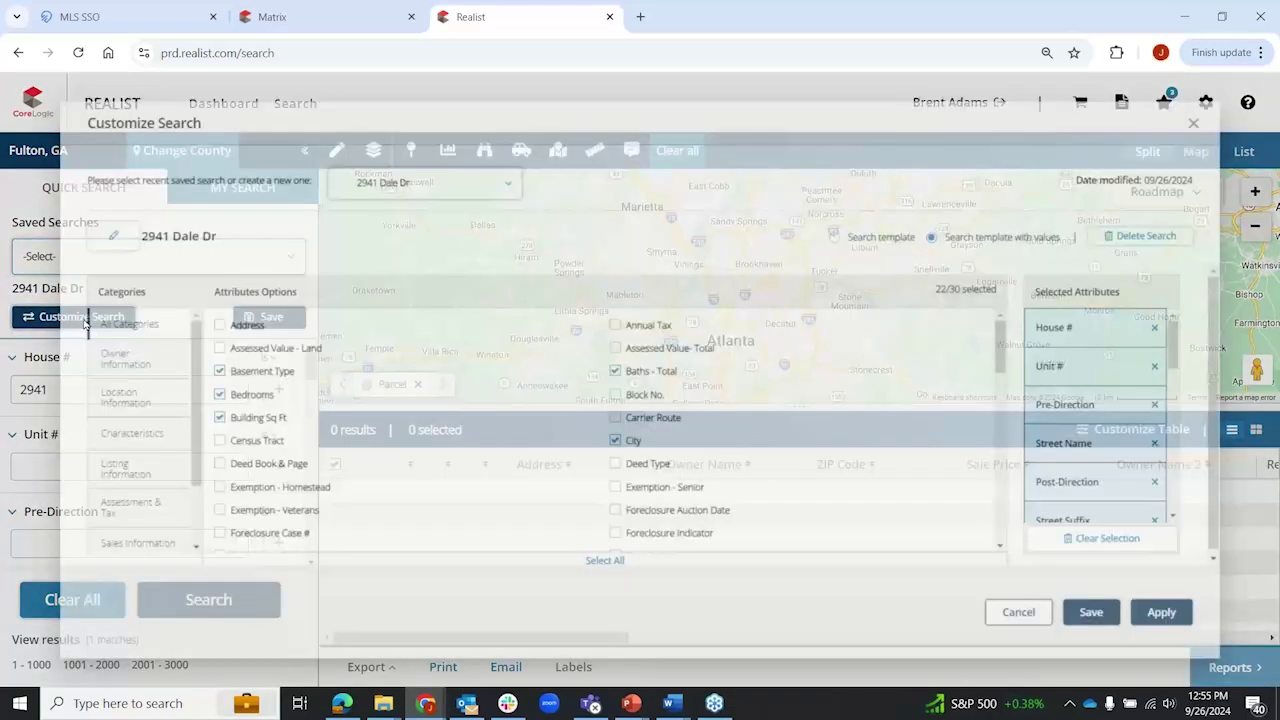
{"action": "left_click", "coordinate": [495, 165]}
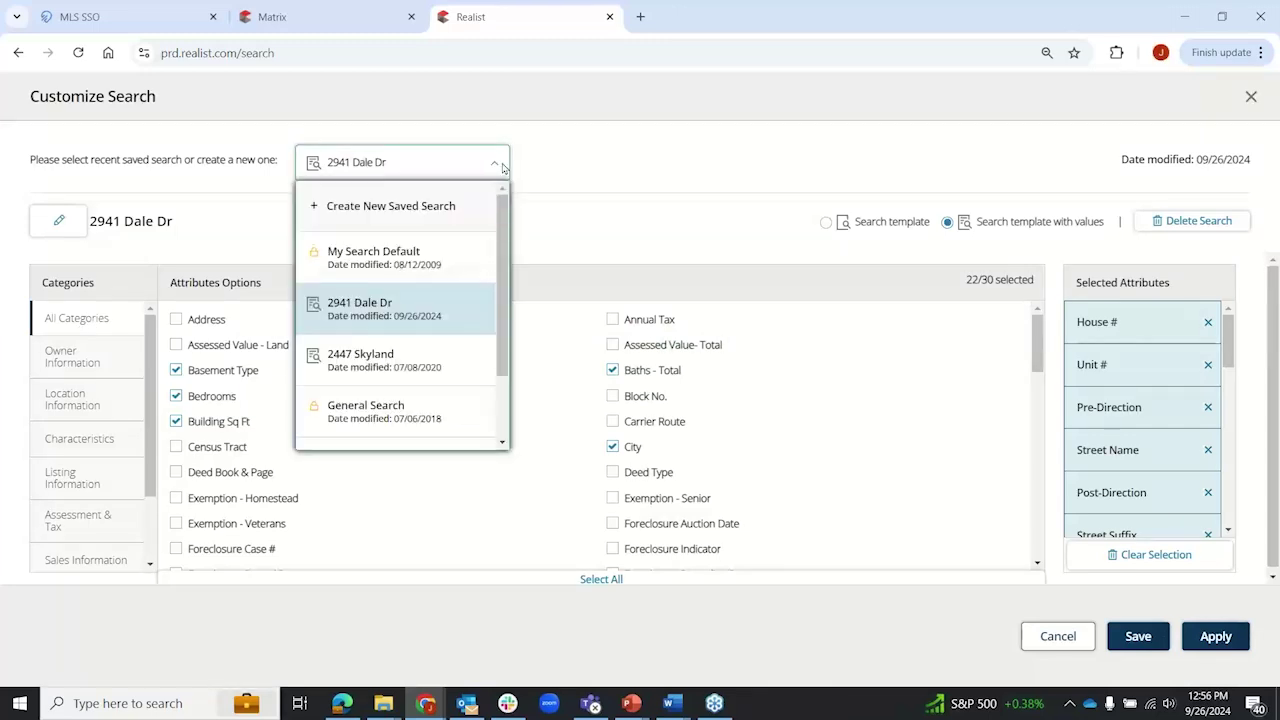
{"action": "left_click", "coordinate": [386, 206]}
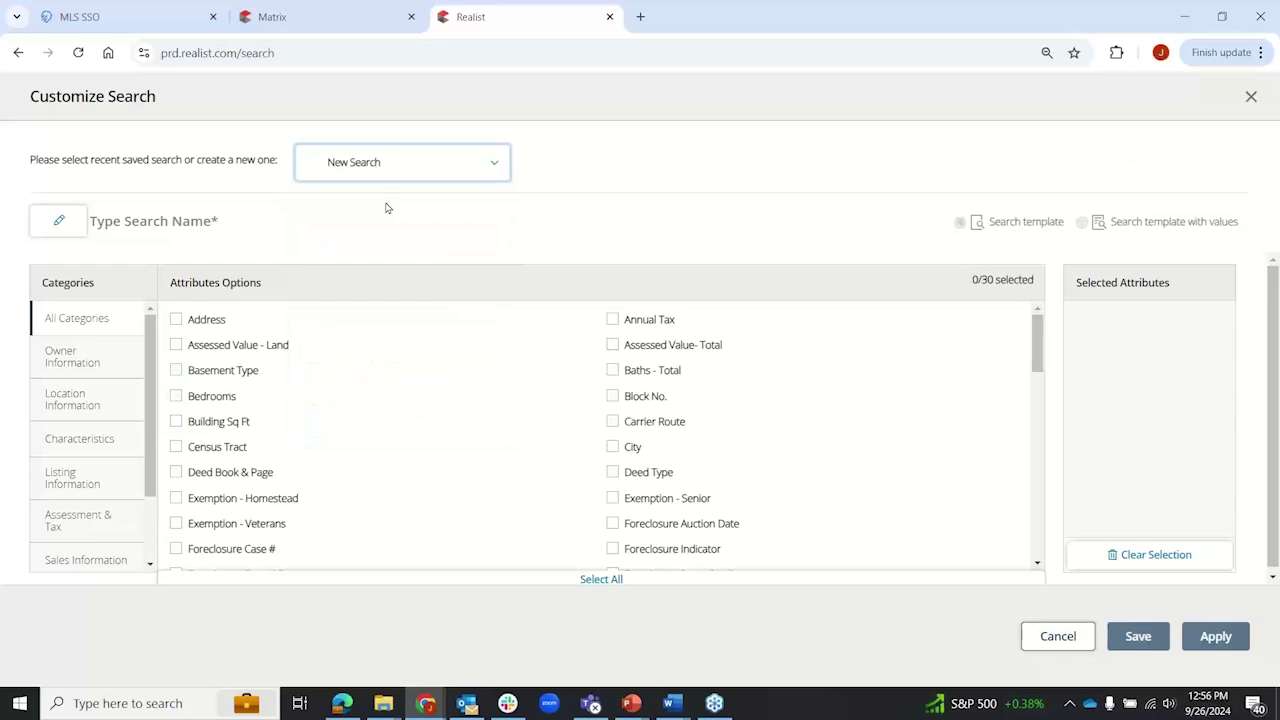
{"action": "left_click", "coordinate": [171, 221]}
{"action": "type", "text": "T"}
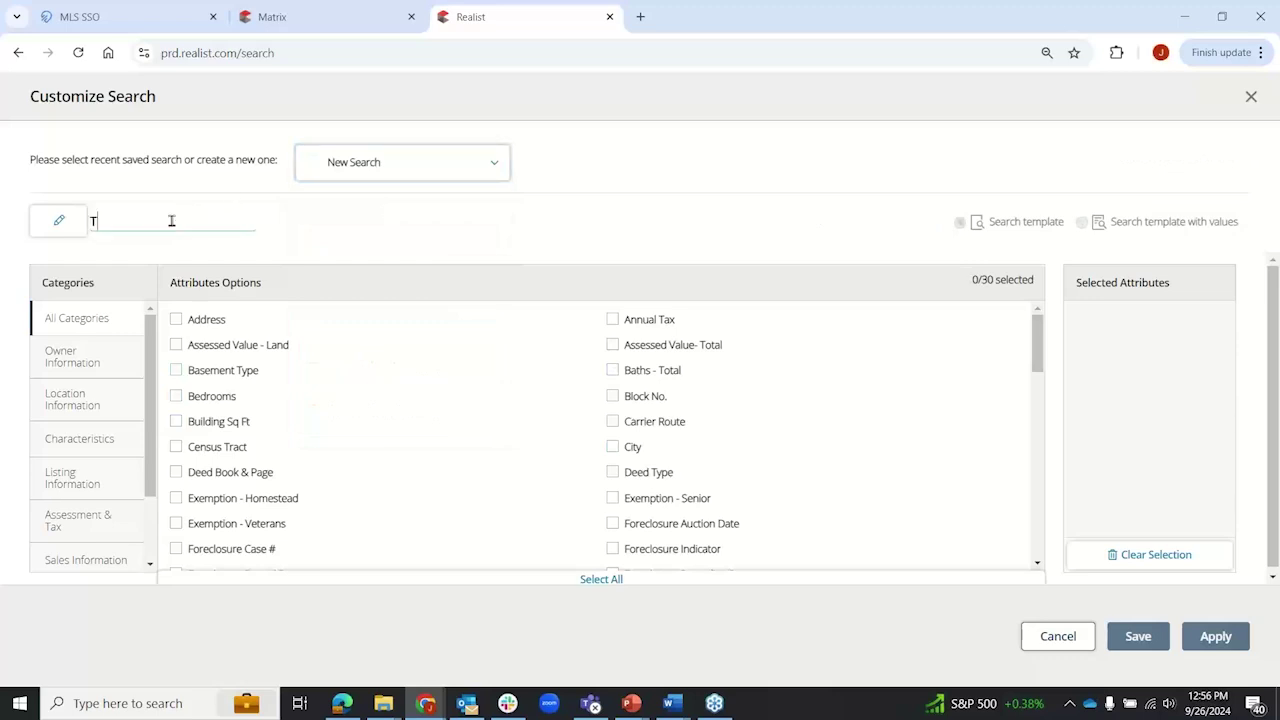
{"action": "type", "text": "est Search"}
{"action": "scroll", "coordinate": [408, 395], "scroll_direction": "down", "scroll_amount": 3}
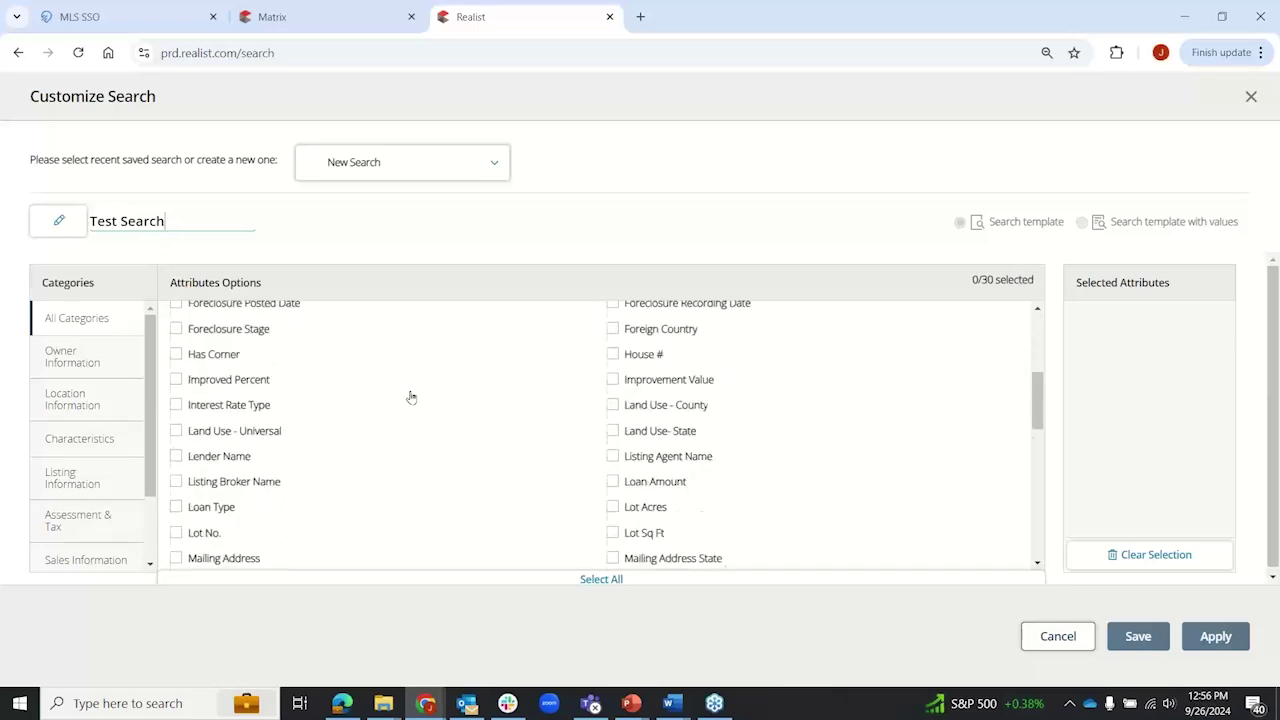
{"action": "scroll", "coordinate": [410, 397], "scroll_direction": "down", "scroll_amount": 10}
{"action": "scroll", "coordinate": [410, 397], "scroll_direction": "up", "scroll_amount": 8}
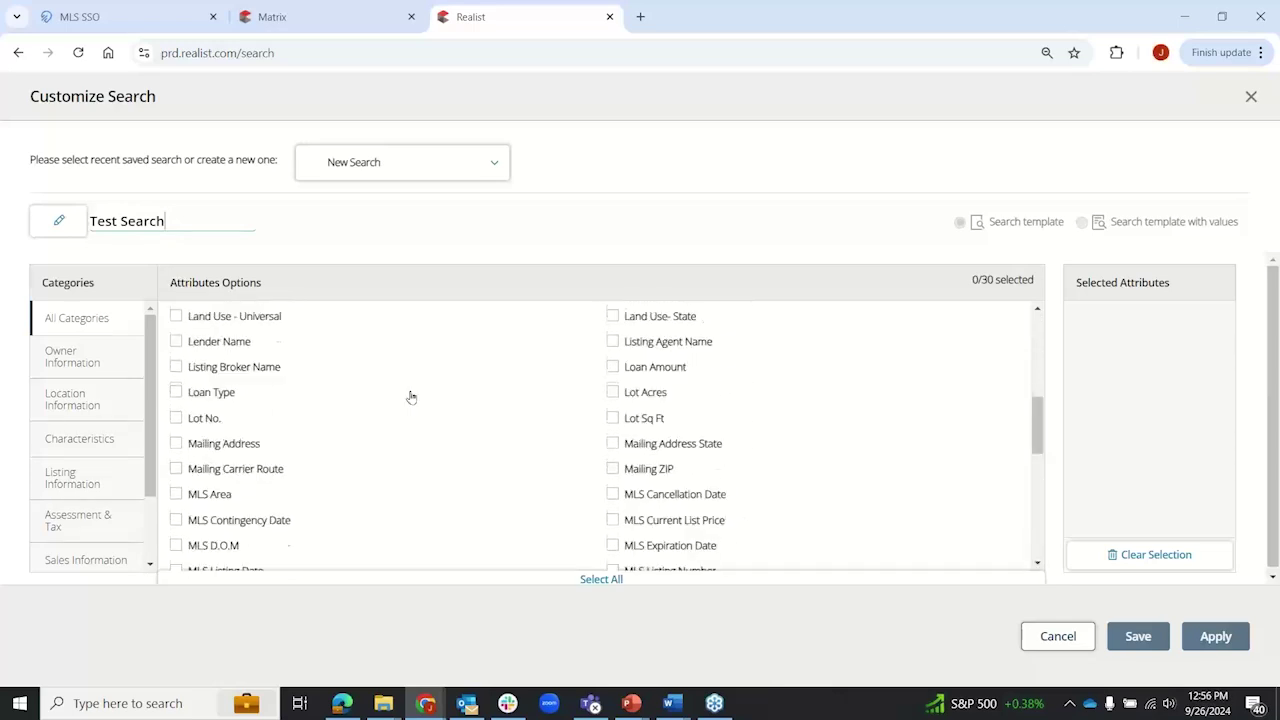
{"action": "scroll", "coordinate": [410, 397], "scroll_direction": "up", "scroll_amount": 8}
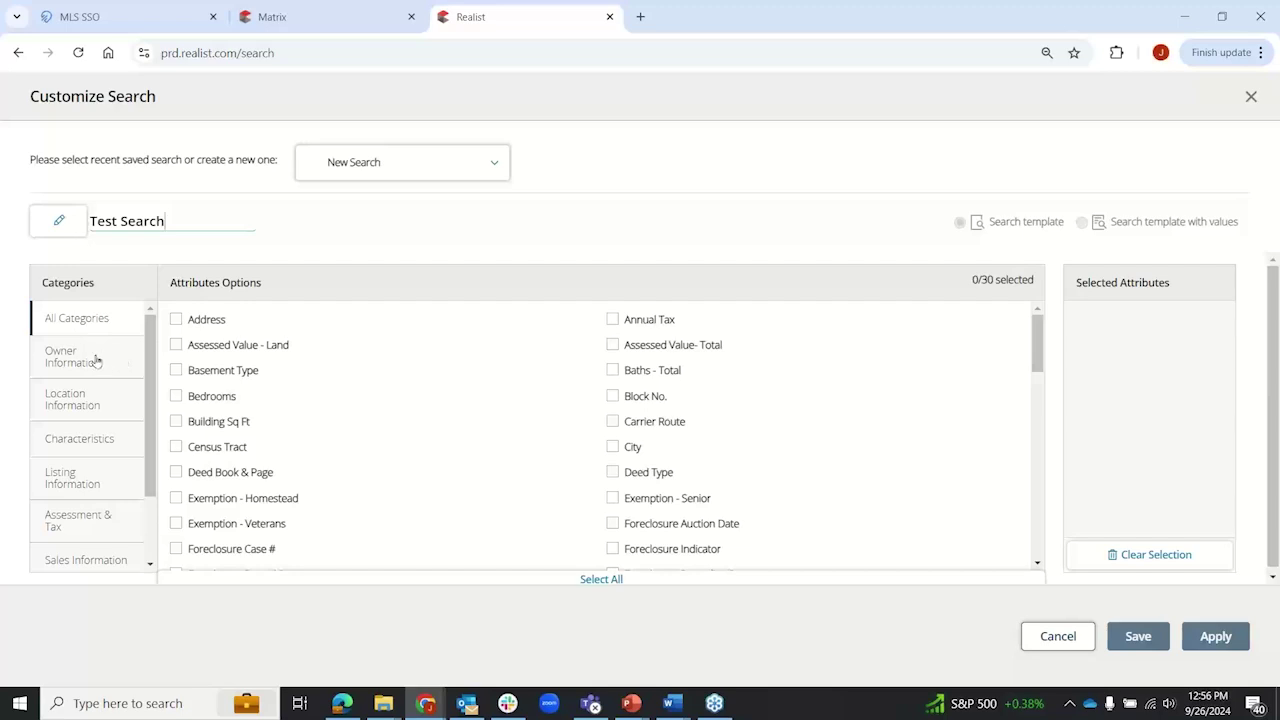
{"action": "left_click", "coordinate": [95, 360]}
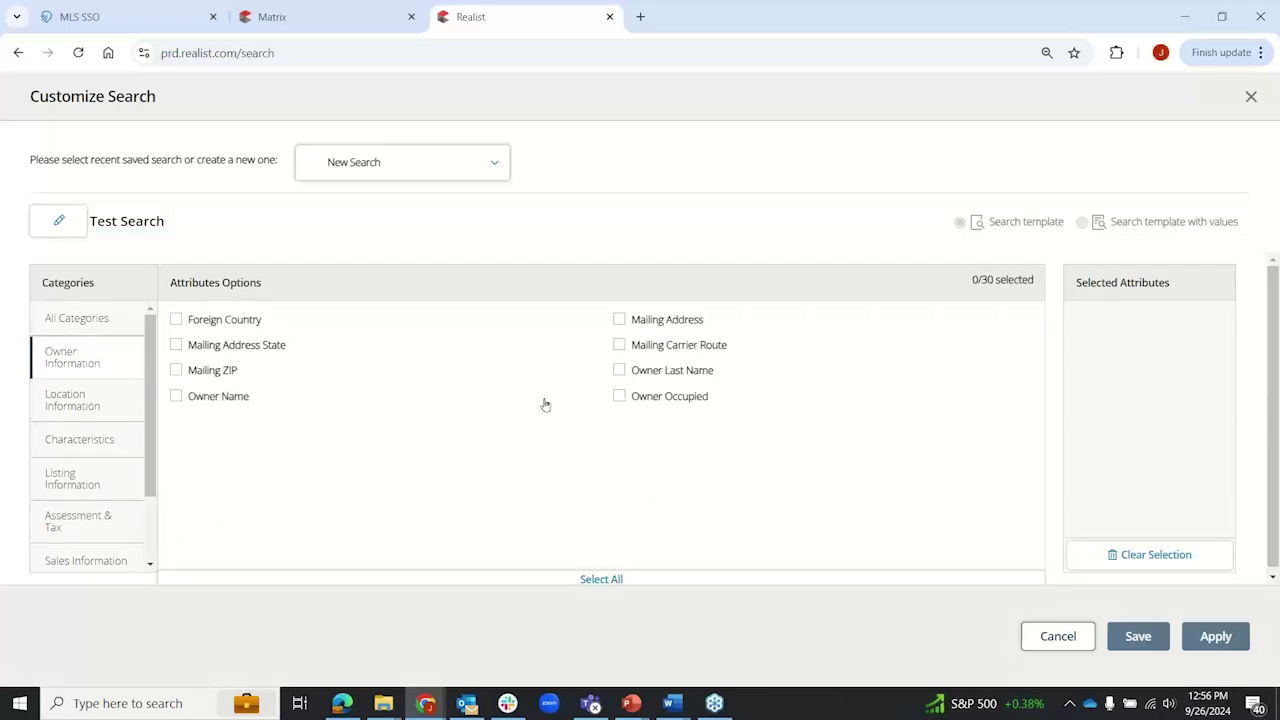
{"action": "left_click", "coordinate": [77, 409]}
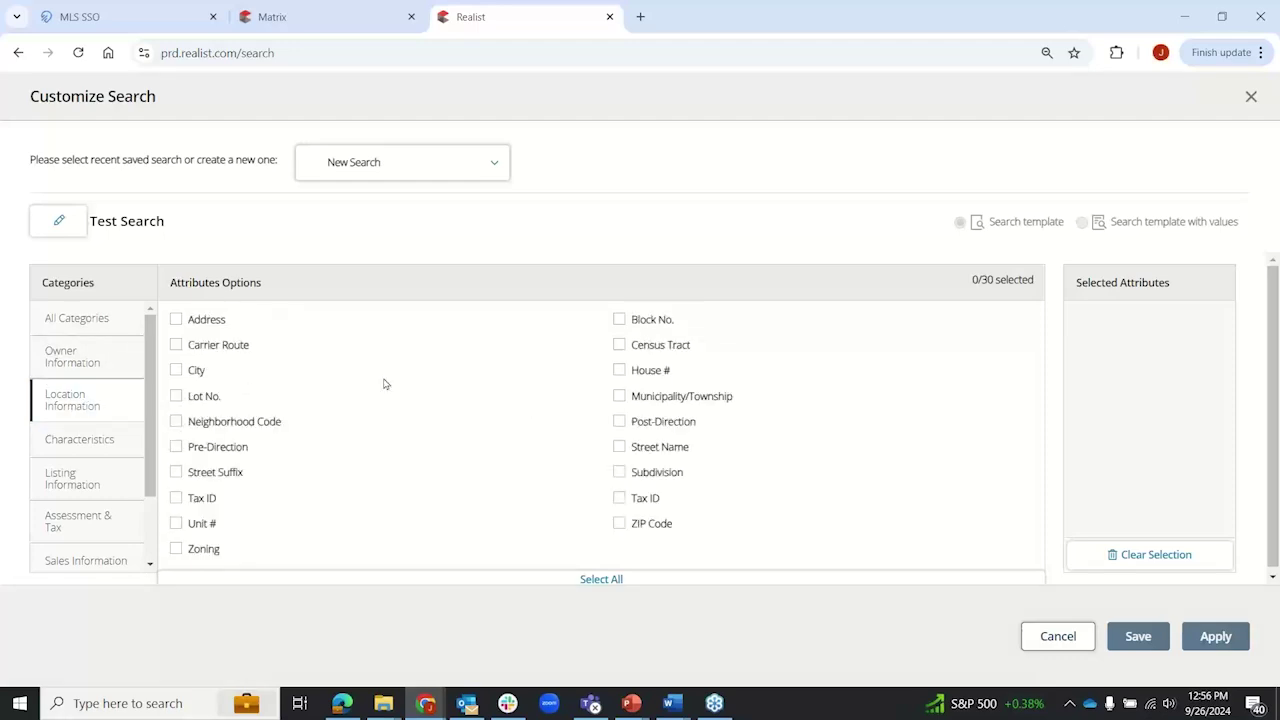
{"action": "left_click", "coordinate": [87, 447]}
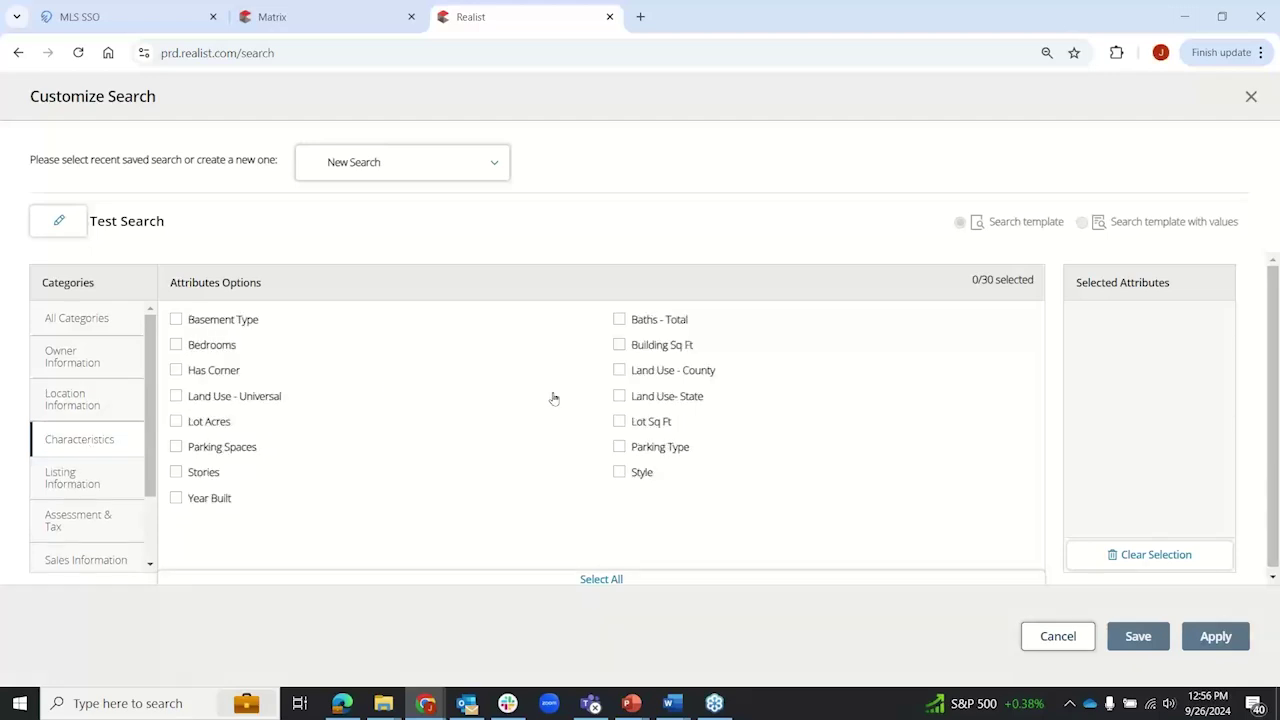
{"action": "left_click", "coordinate": [72, 486]}
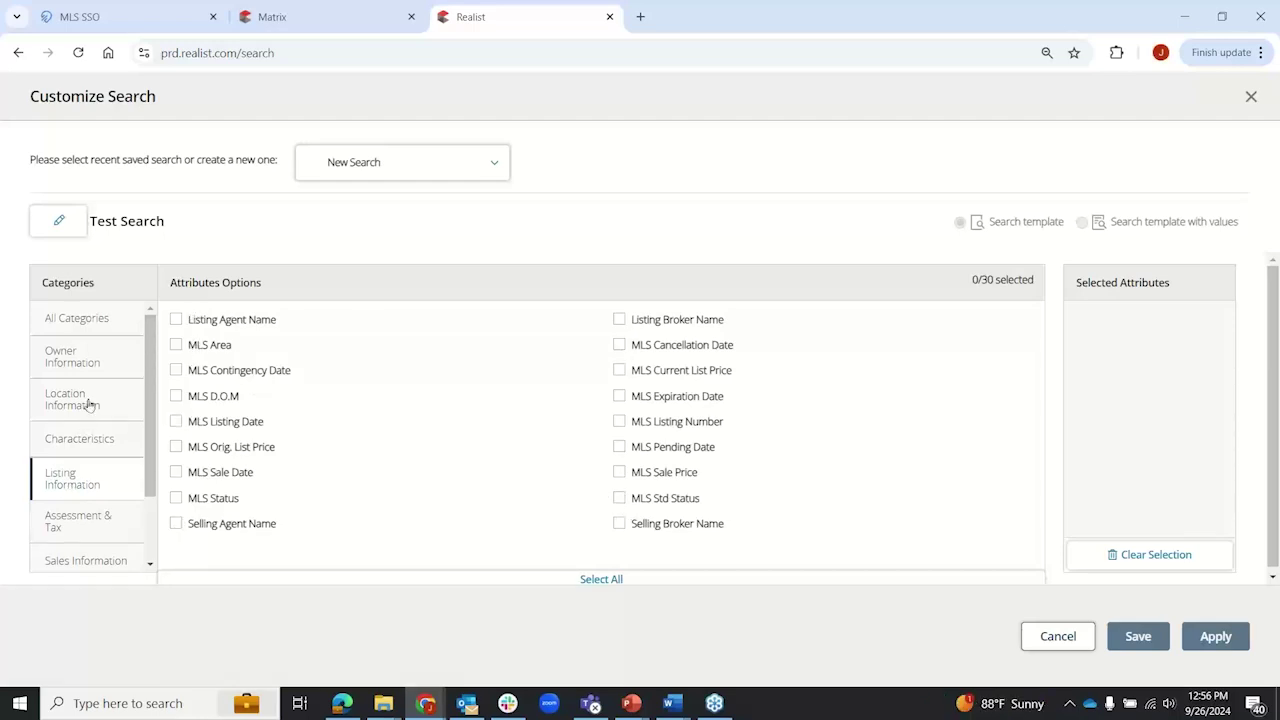
{"action": "scroll", "coordinate": [89, 406], "scroll_direction": "down", "scroll_amount": 1}
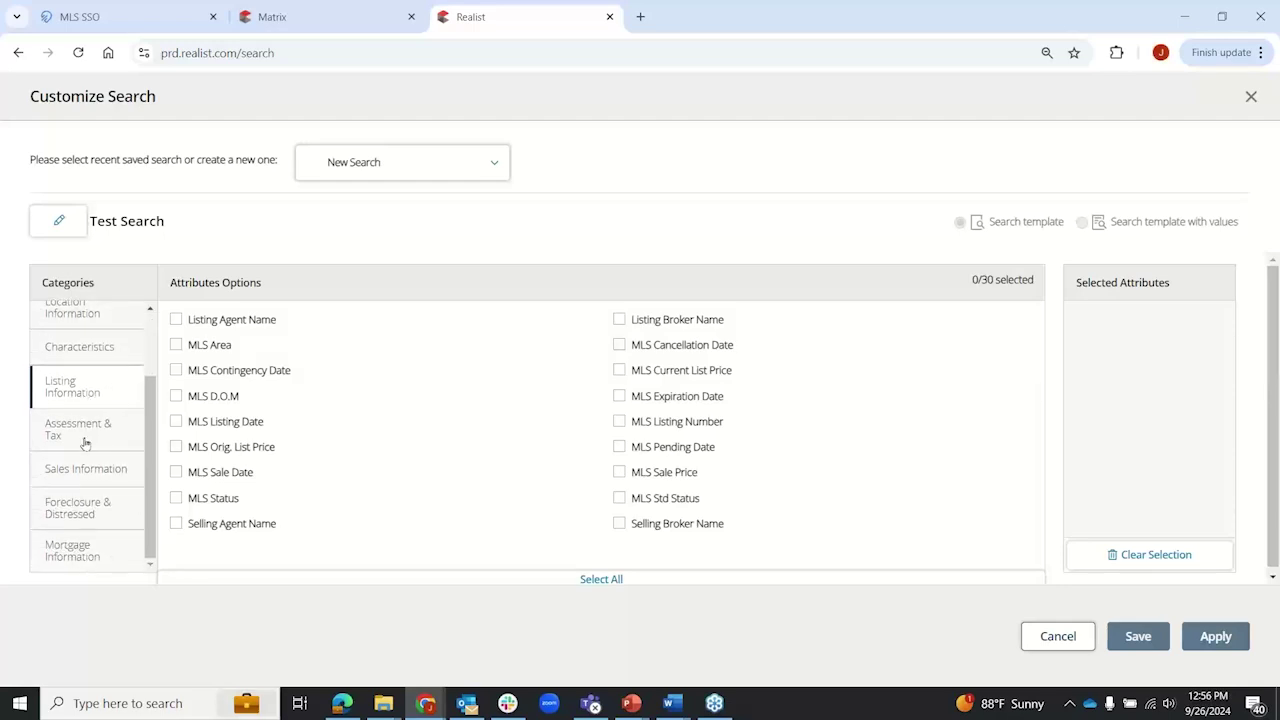
{"action": "left_click", "coordinate": [86, 440]}
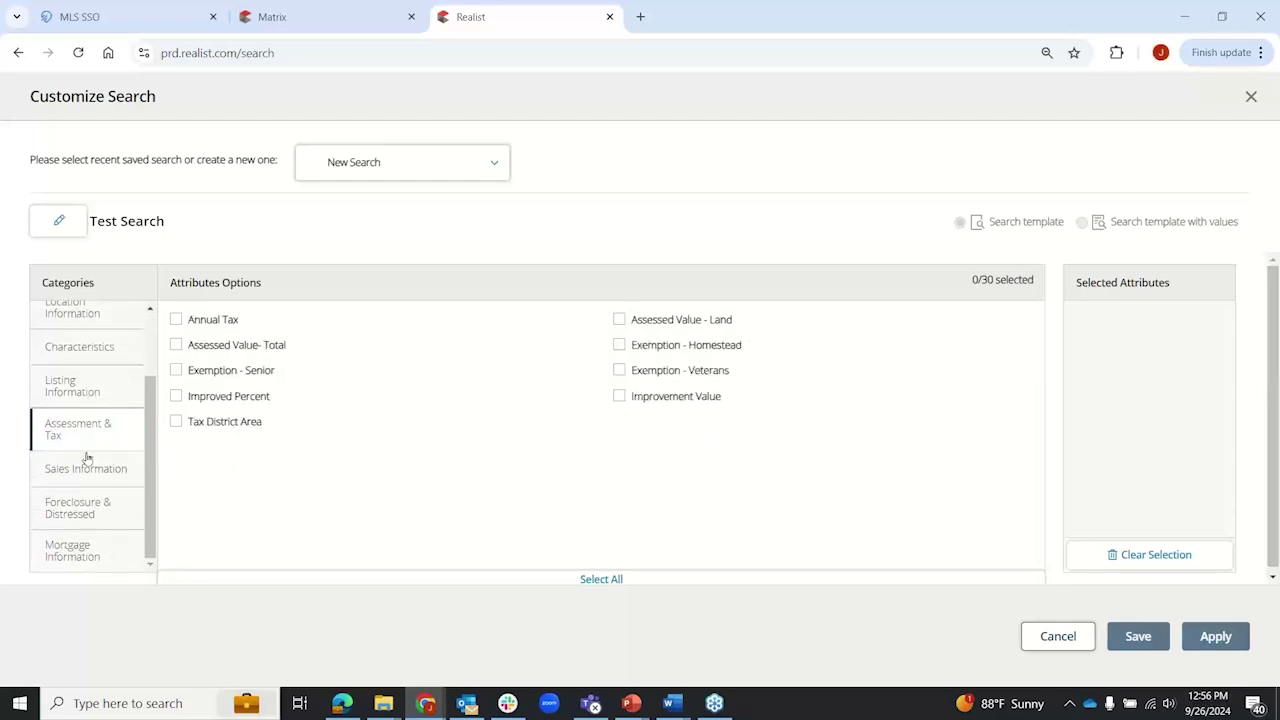
{"action": "left_click", "coordinate": [87, 469]}
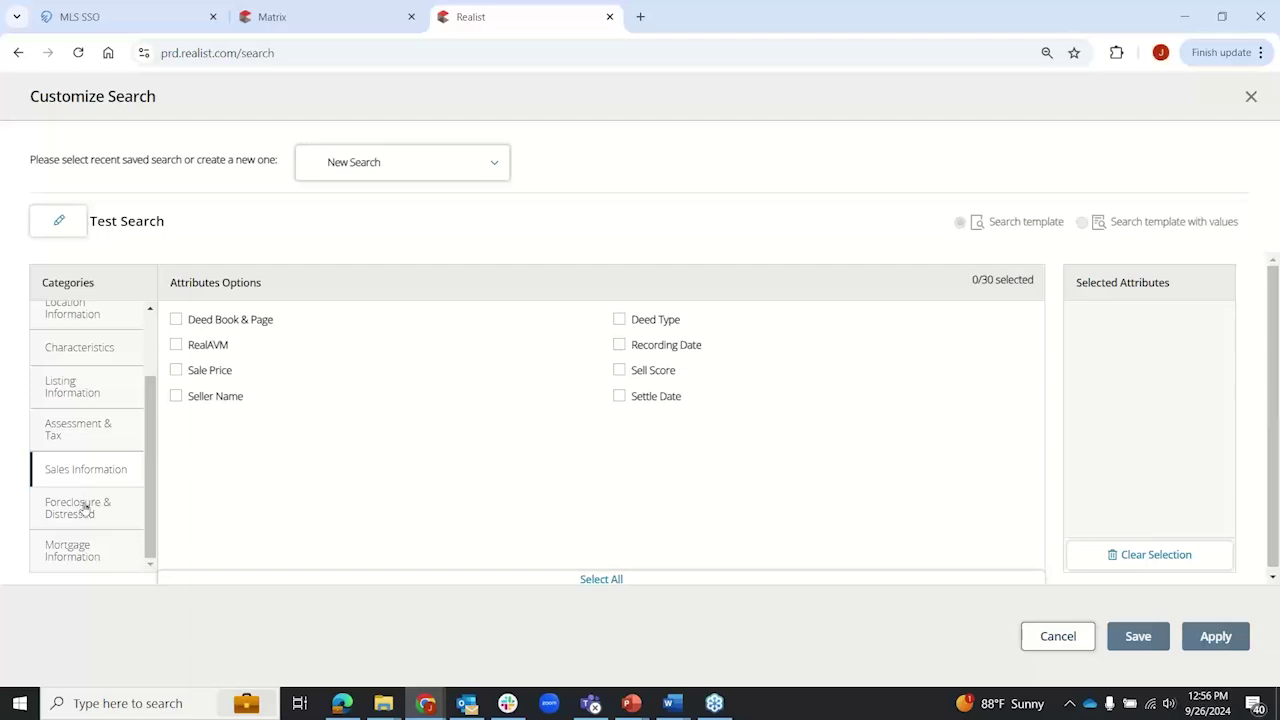
{"action": "left_click", "coordinate": [86, 507]}
{"action": "left_click", "coordinate": [88, 555]}
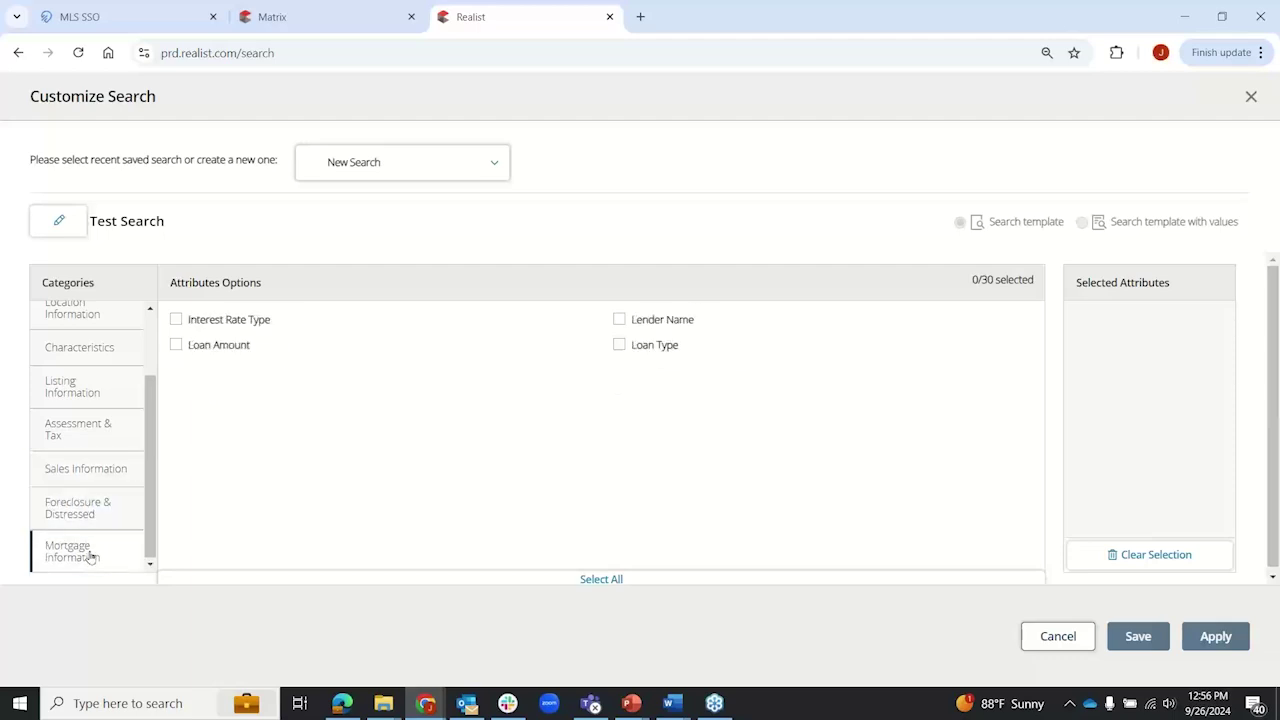
{"action": "left_click_drag", "start_coordinate": [150, 528], "coordinate": [152, 406]}
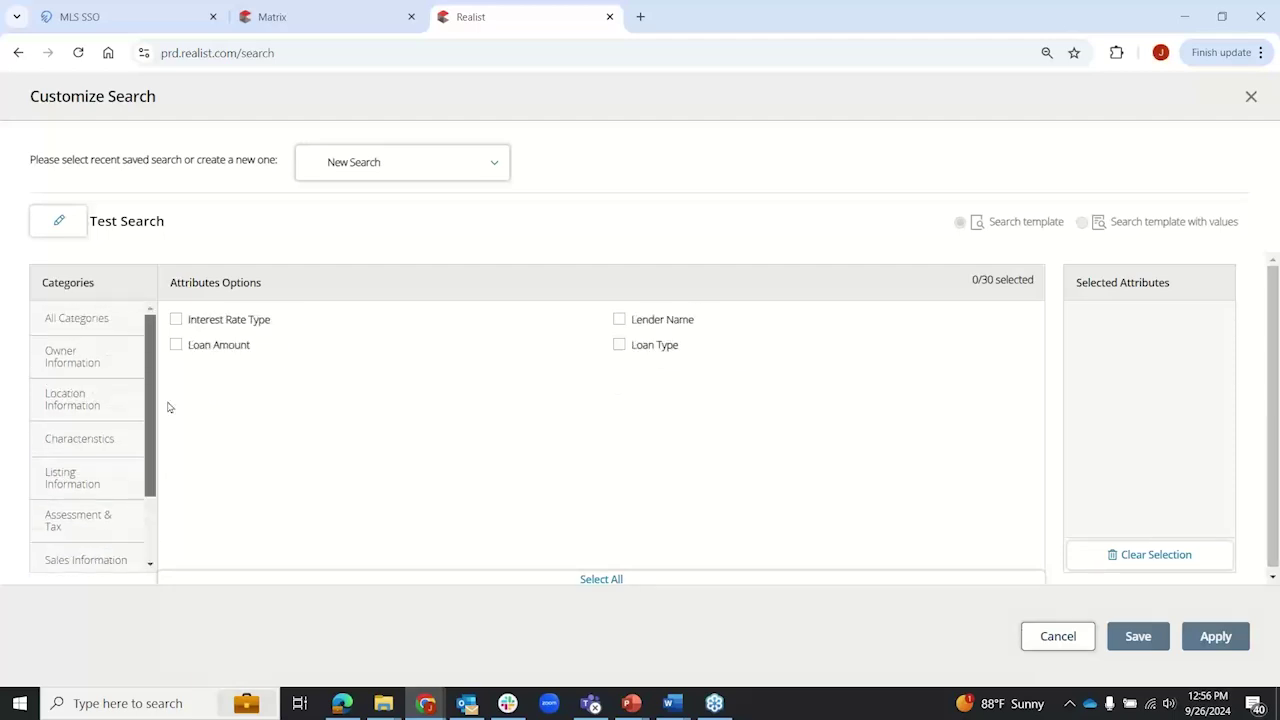
{"action": "left_click", "coordinate": [92, 331]}
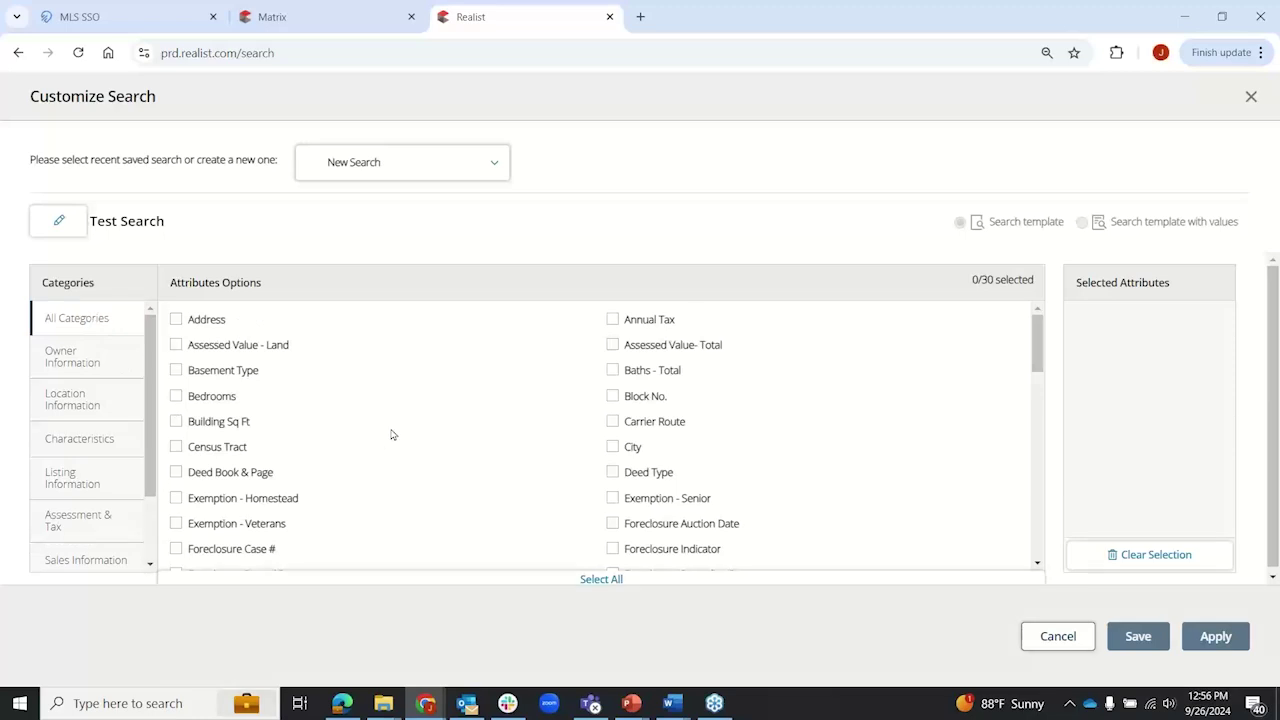
Step: Check City, Baths - Total, Bedrooms, Annual Tax, Building Sq Ft and Exemption - Homestead attributes
{"action": "left_click", "coordinate": [620, 450]}
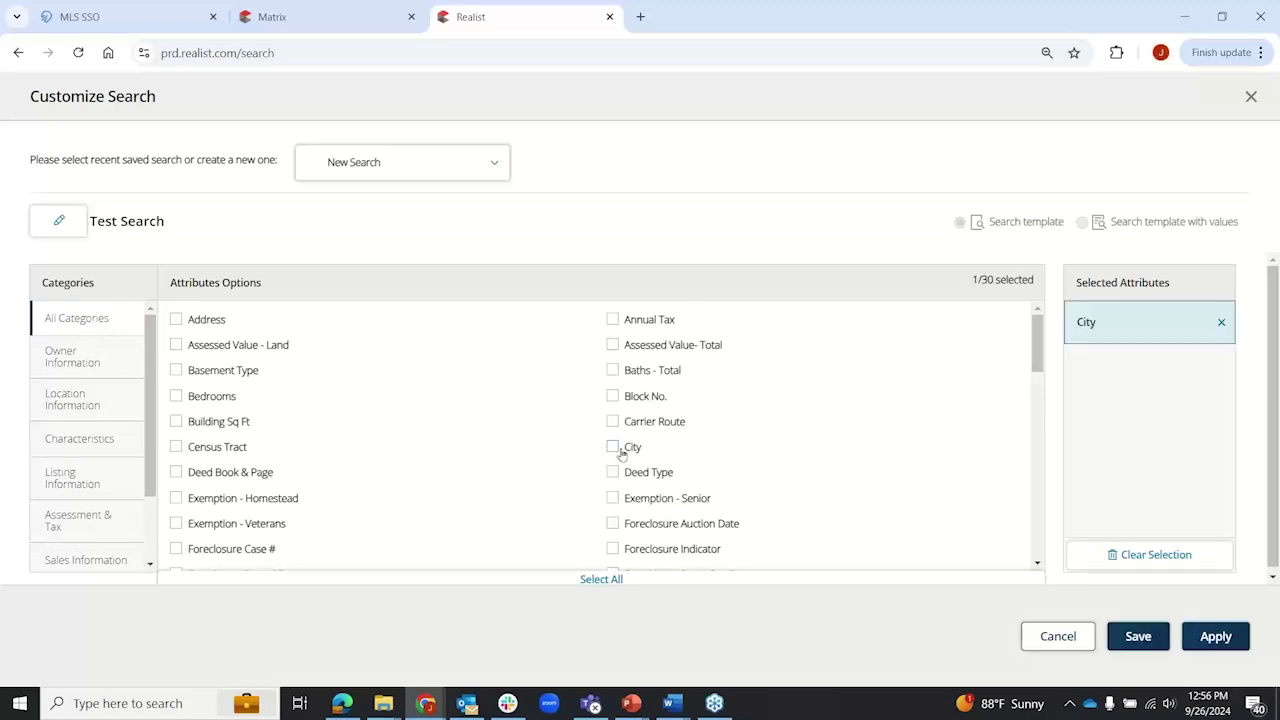
{"action": "left_click", "coordinate": [612, 370]}
{"action": "left_click", "coordinate": [178, 397]}
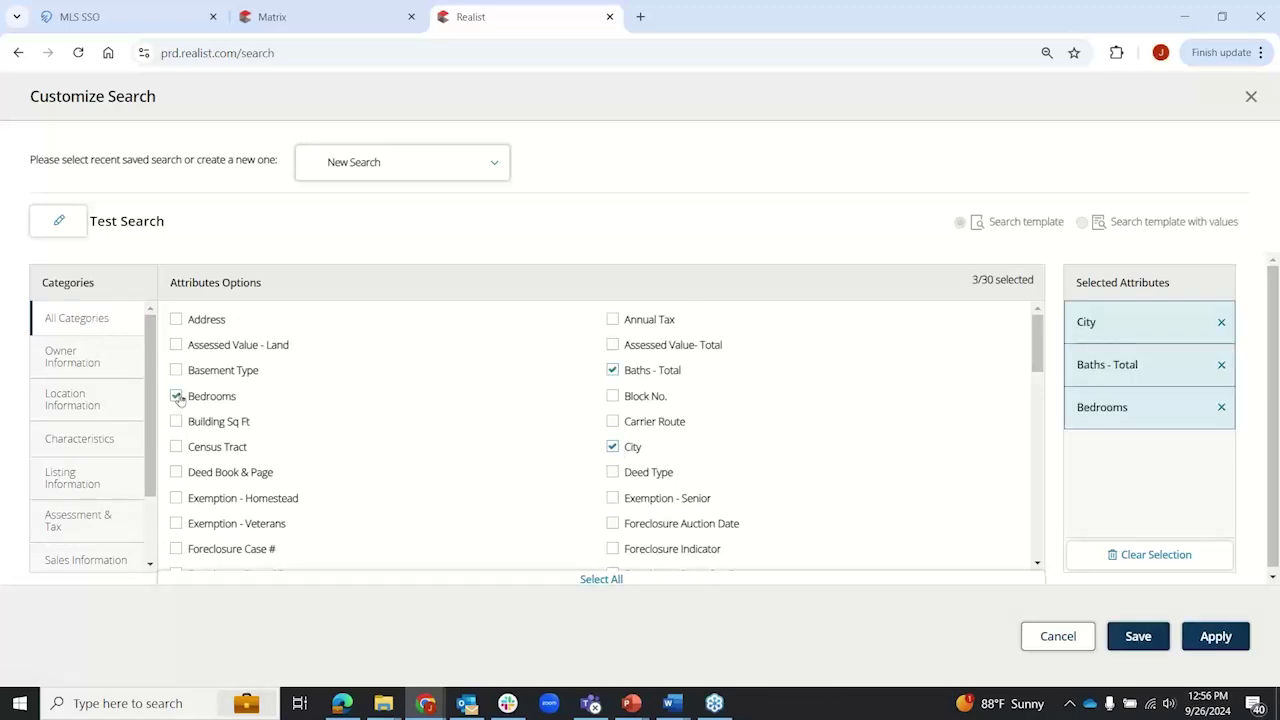
{"action": "left_click", "coordinate": [613, 320]}
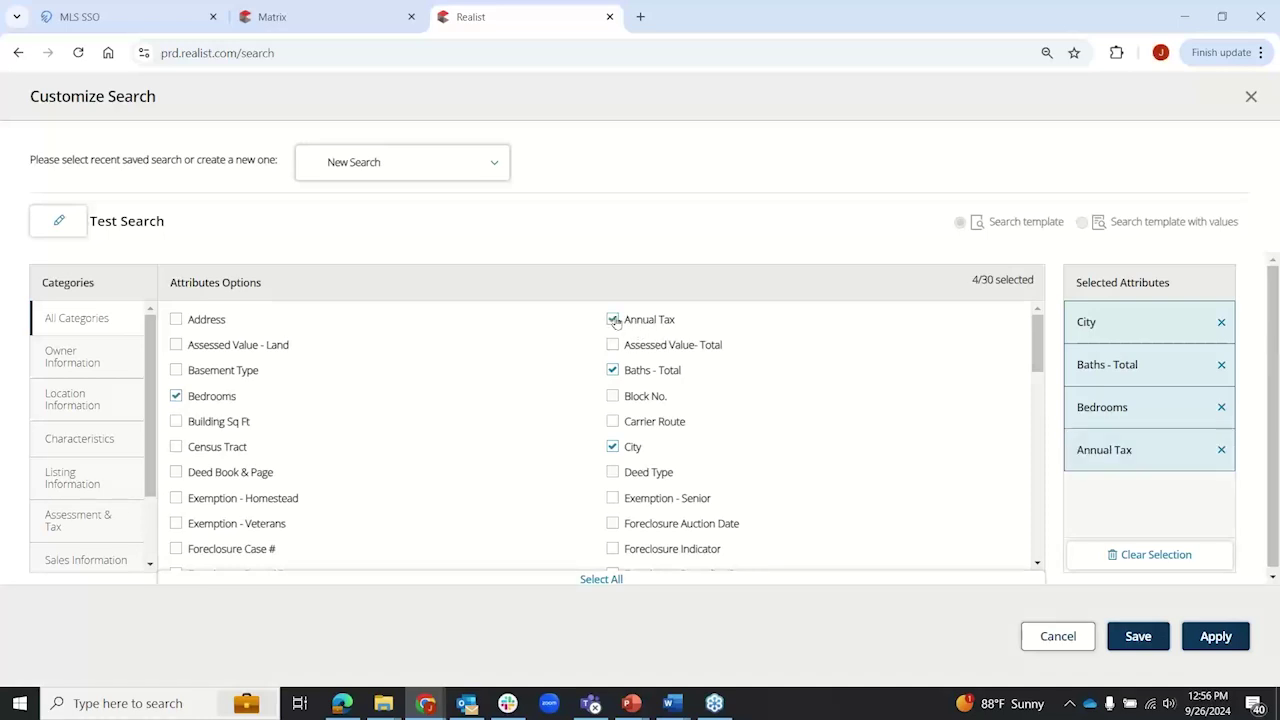
{"action": "left_click", "coordinate": [176, 423]}
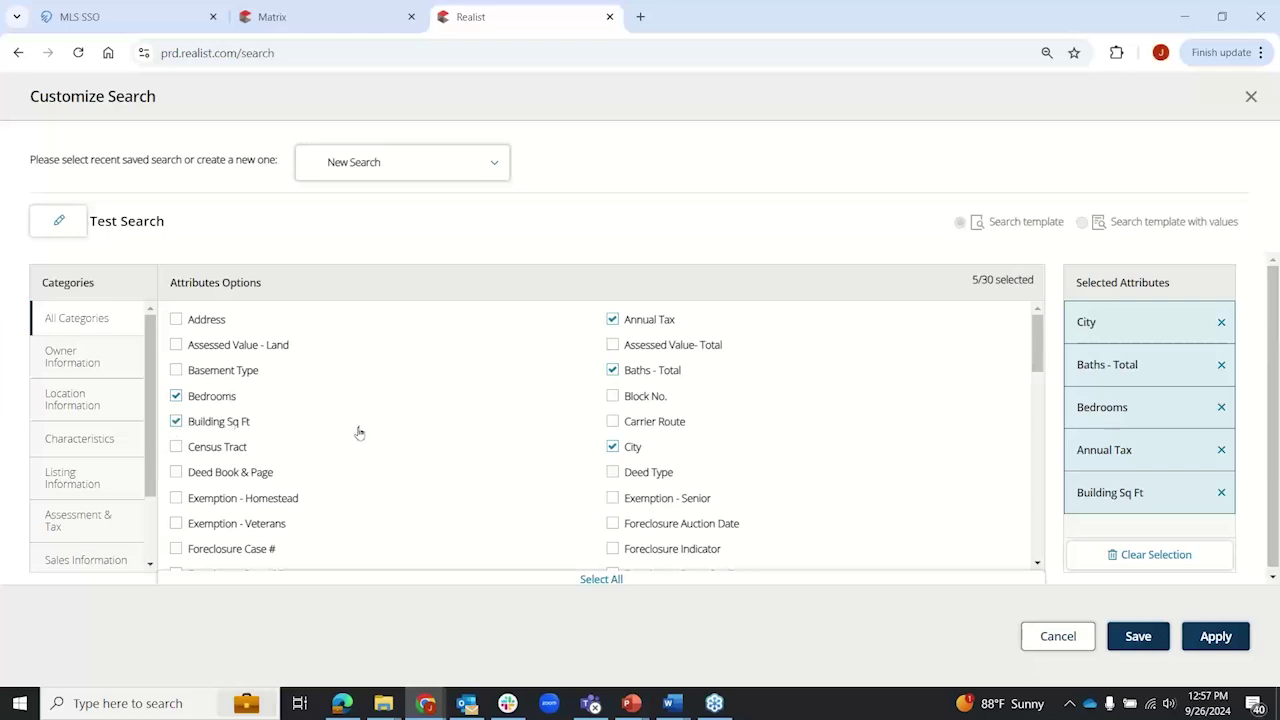
{"action": "left_click", "coordinate": [177, 498]}
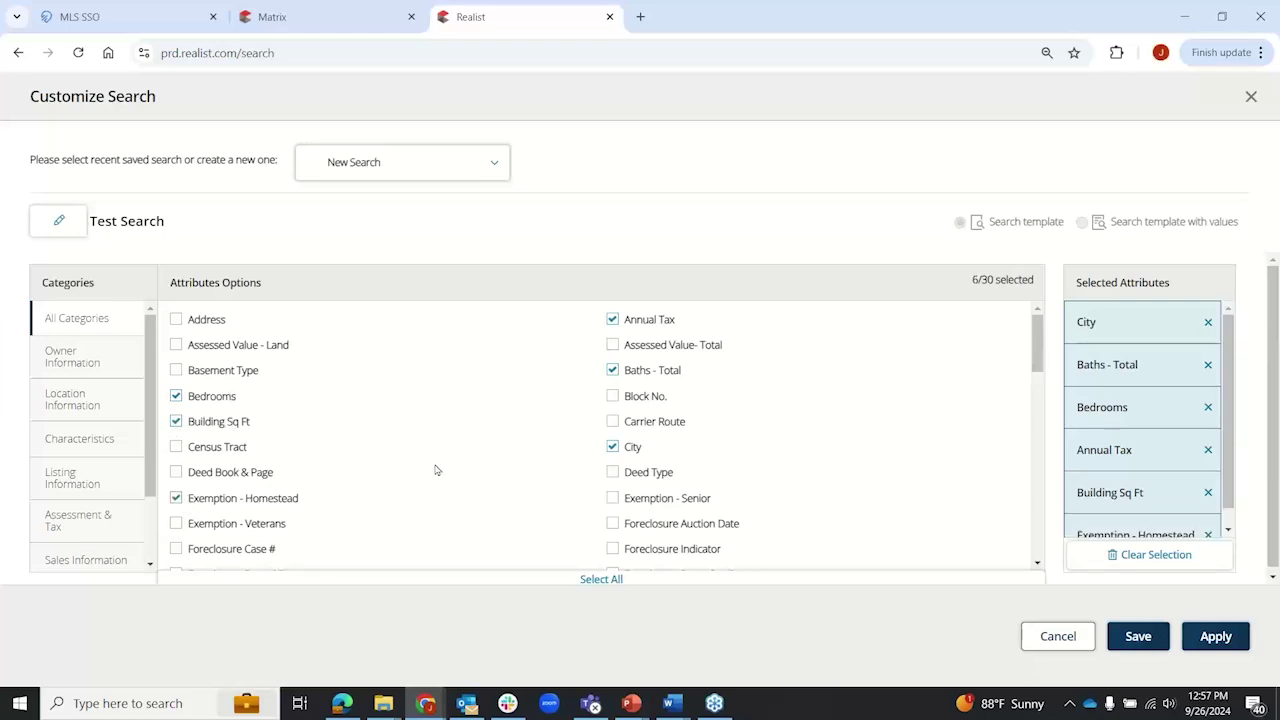
Step: Cancel the Test Search setup and discard its unsaved changes
{"action": "scroll", "coordinate": [436, 468], "scroll_direction": "down", "scroll_amount": 8}
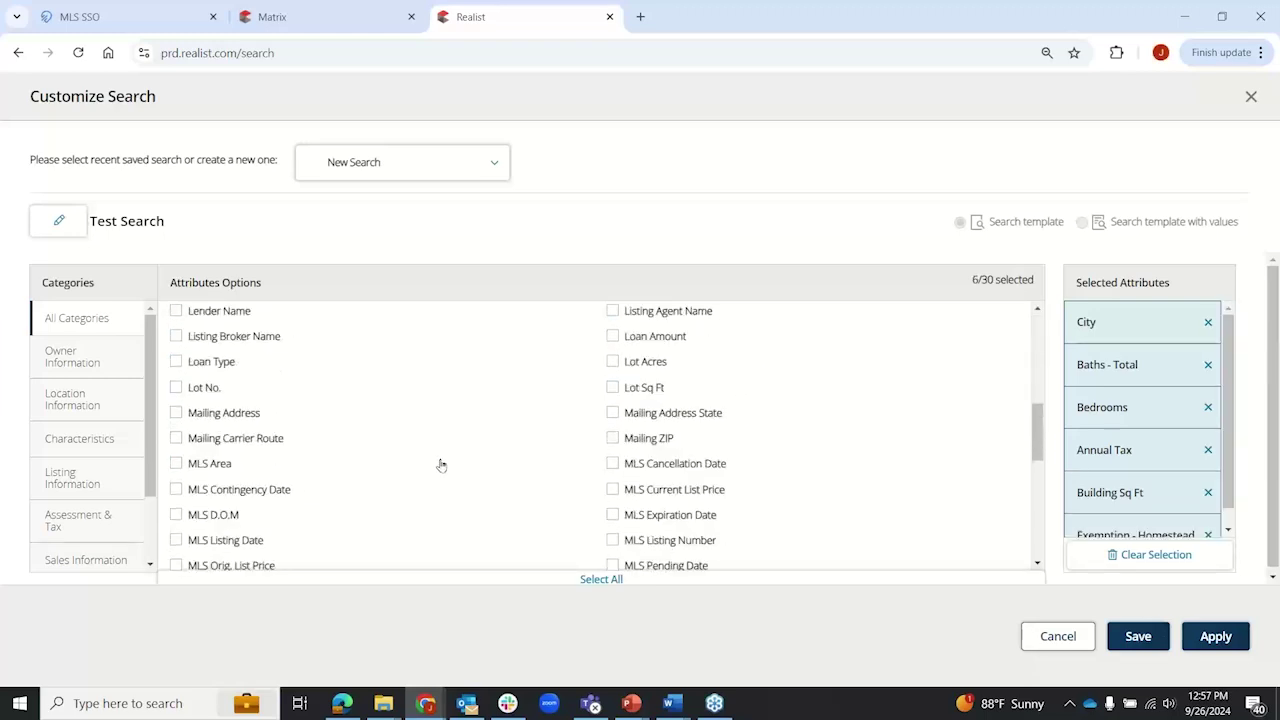
{"action": "scroll", "coordinate": [441, 465], "scroll_direction": "up", "scroll_amount": 8}
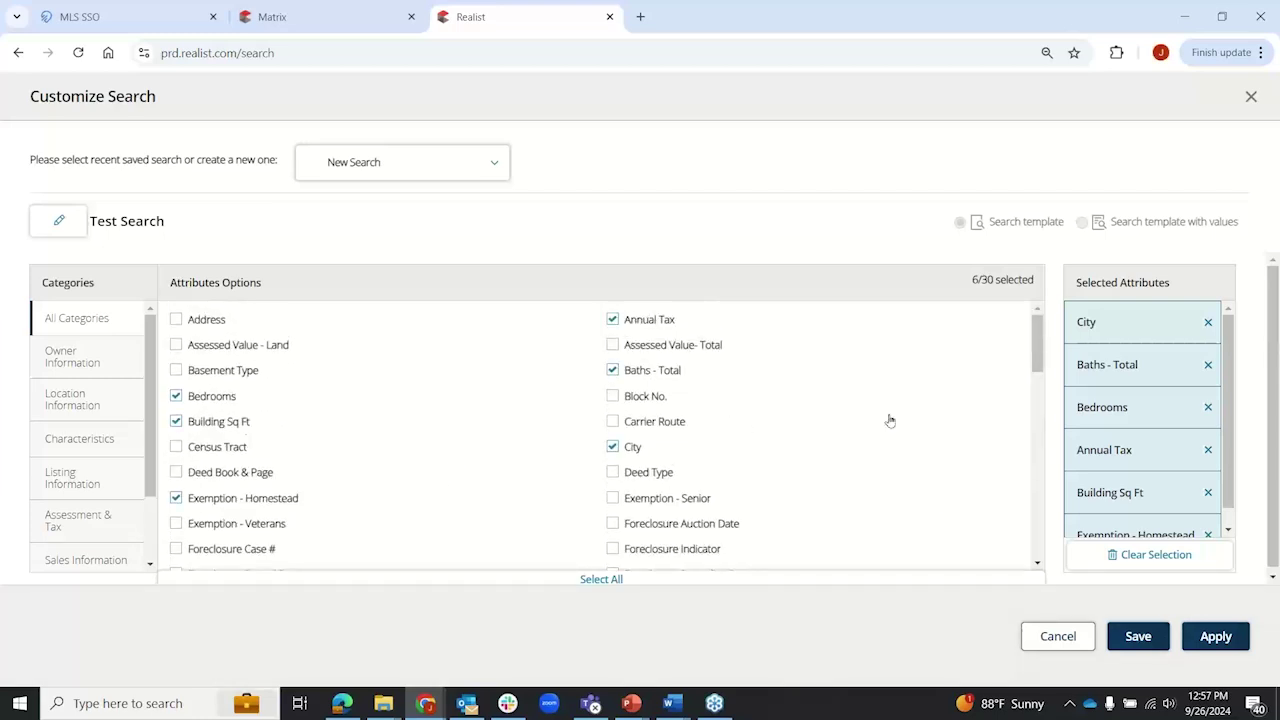
{"action": "left_click", "coordinate": [1057, 636]}
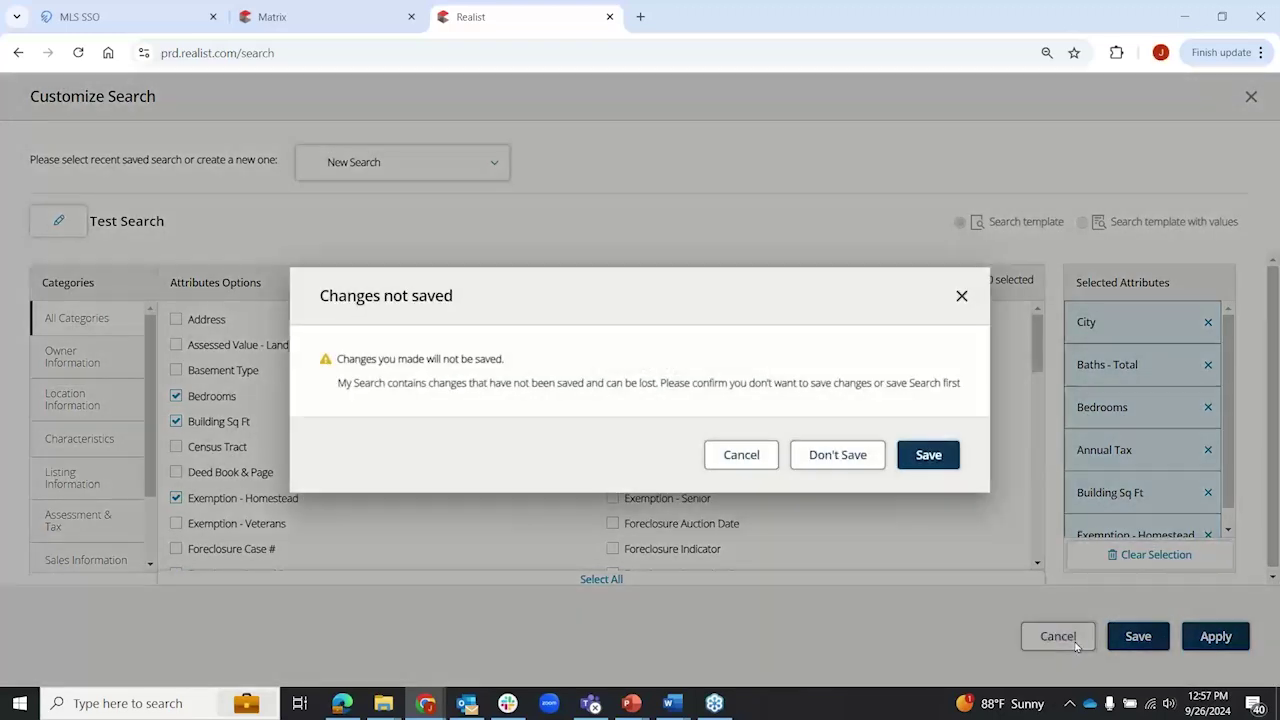
{"action": "left_click", "coordinate": [834, 455]}
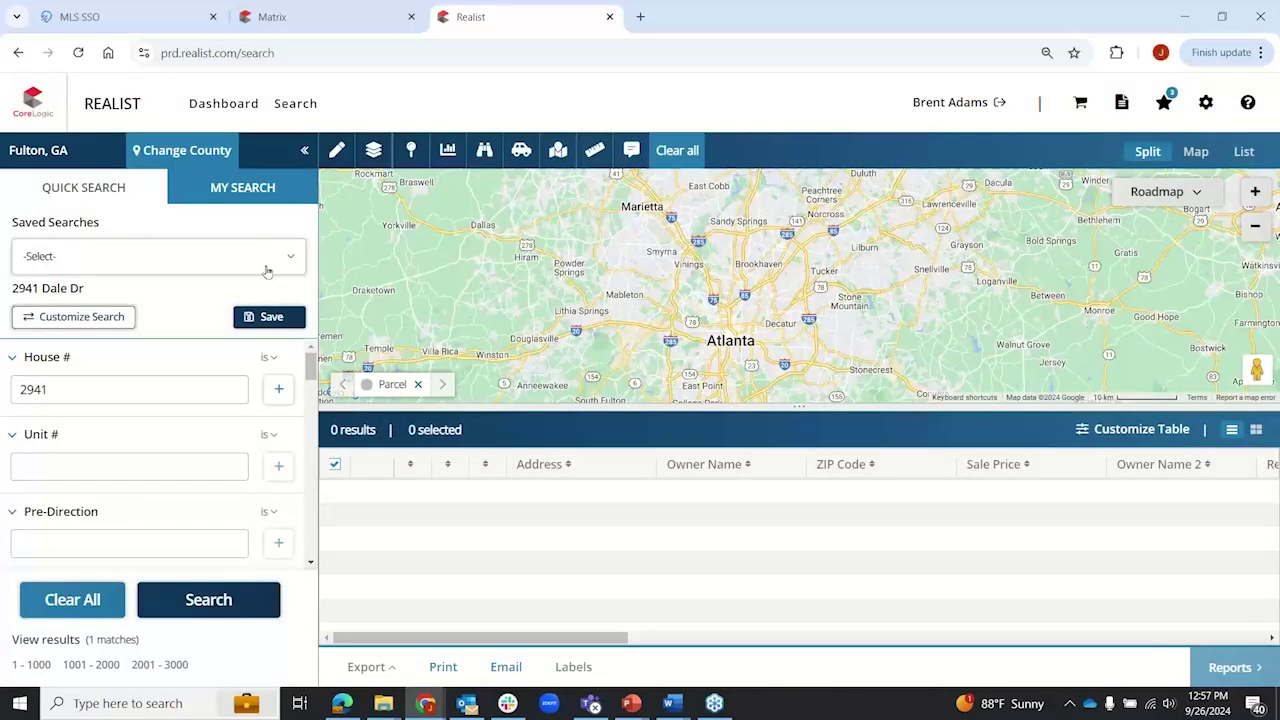
{"action": "left_click", "coordinate": [267, 268]}
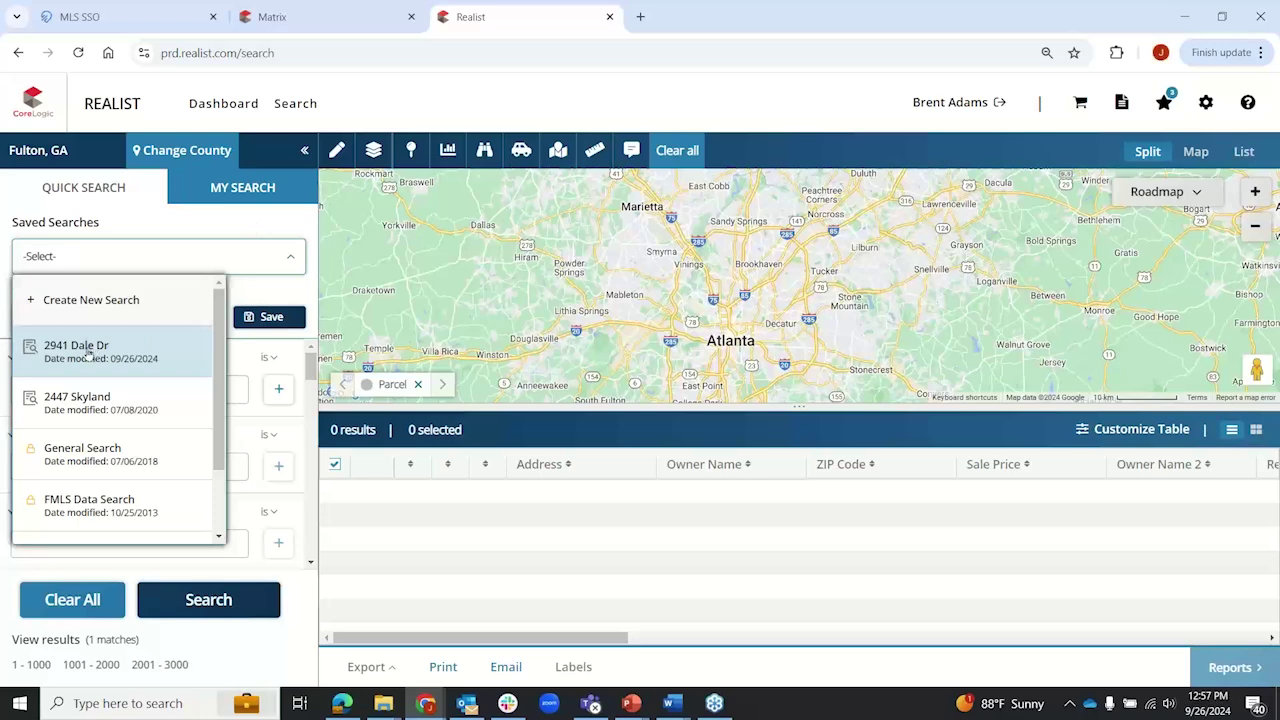
{"action": "left_click", "coordinate": [197, 225]}
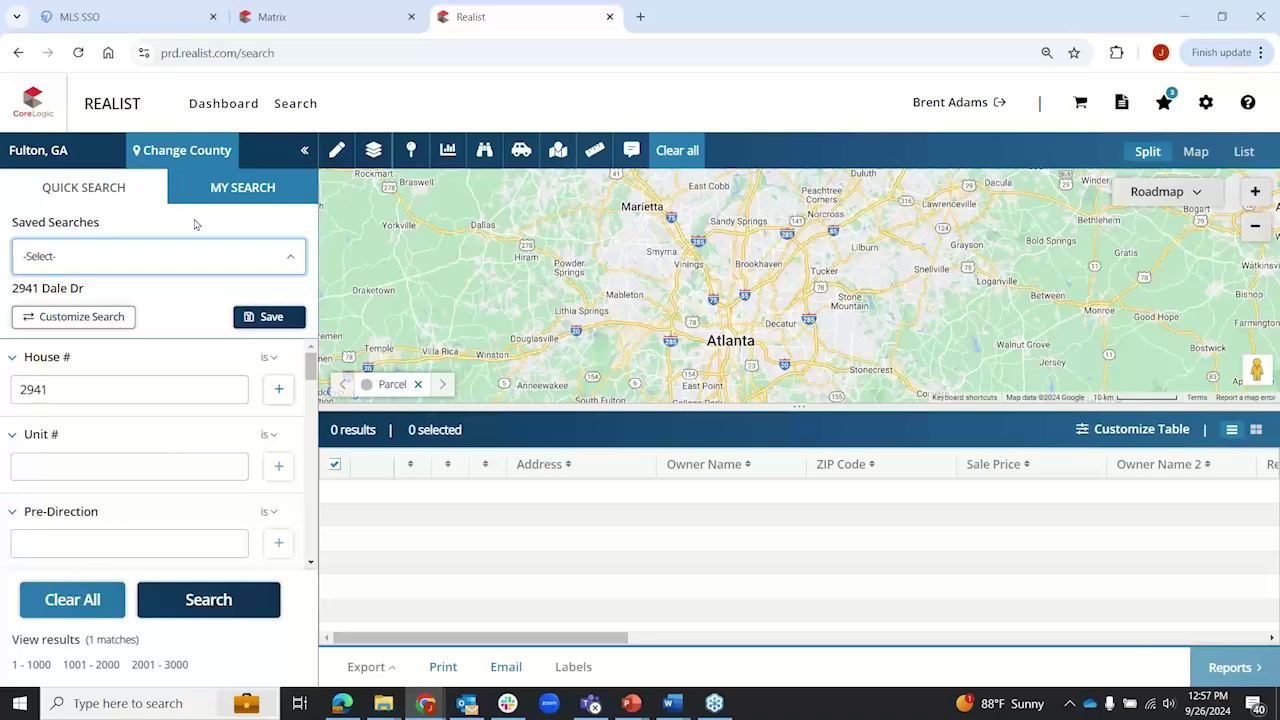
{"action": "left_click", "coordinate": [76, 386]}
{"action": "double_click", "coordinate": [76, 386]}
{"action": "scroll", "coordinate": [117, 422], "scroll_direction": "down", "scroll_amount": 3}
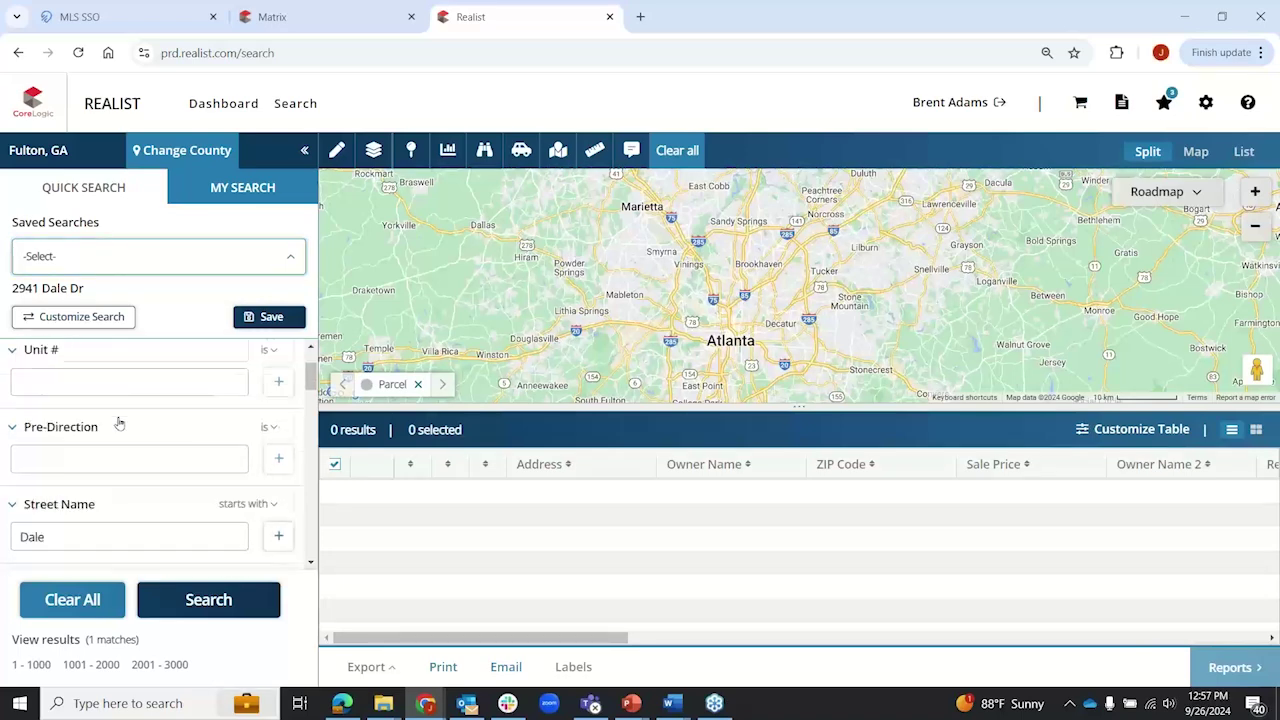
{"action": "left_click_drag", "start_coordinate": [48, 374], "coordinate": [9, 399]}
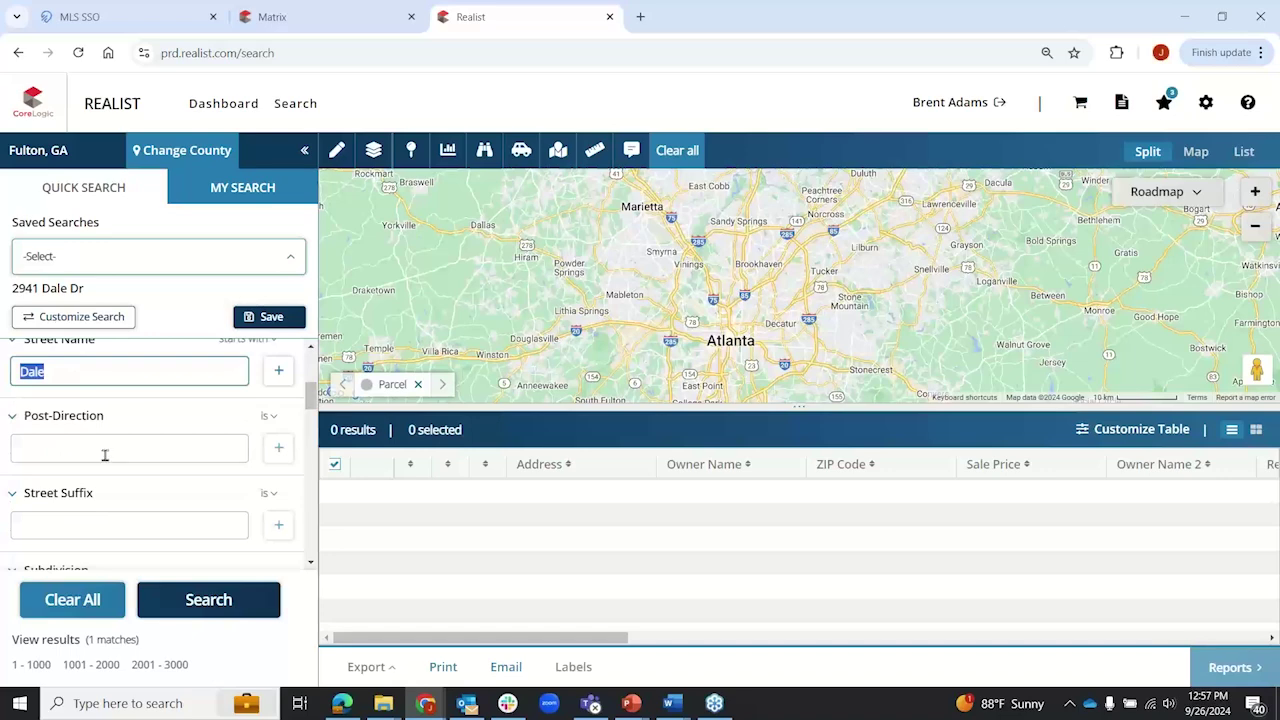
{"action": "left_click", "coordinate": [206, 606]}
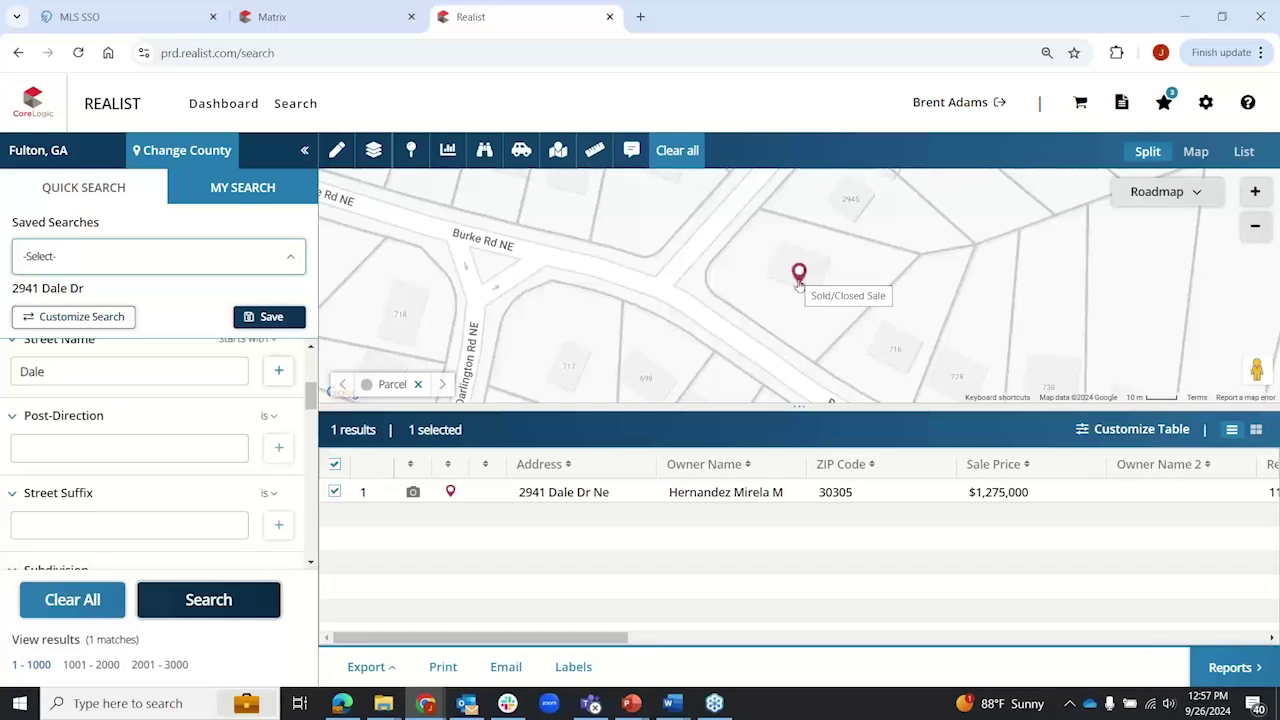
{"action": "left_click", "coordinate": [603, 492]}
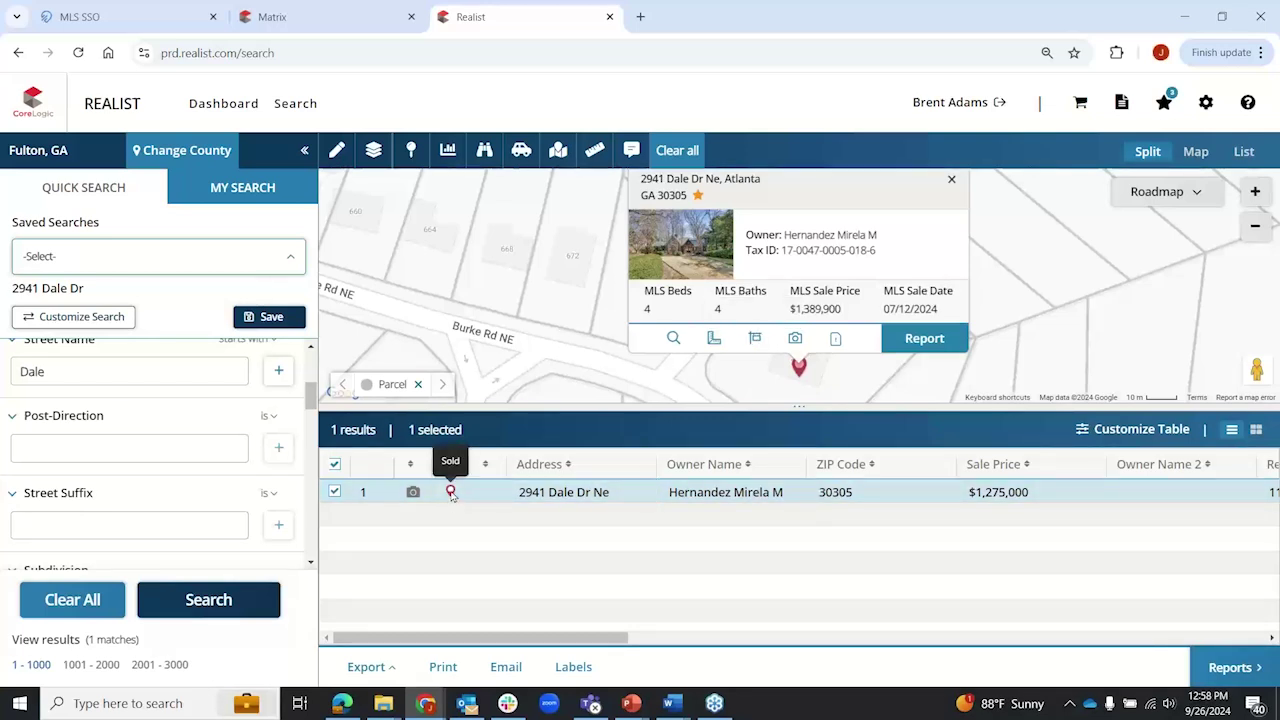
{"action": "left_click", "coordinate": [450, 494]}
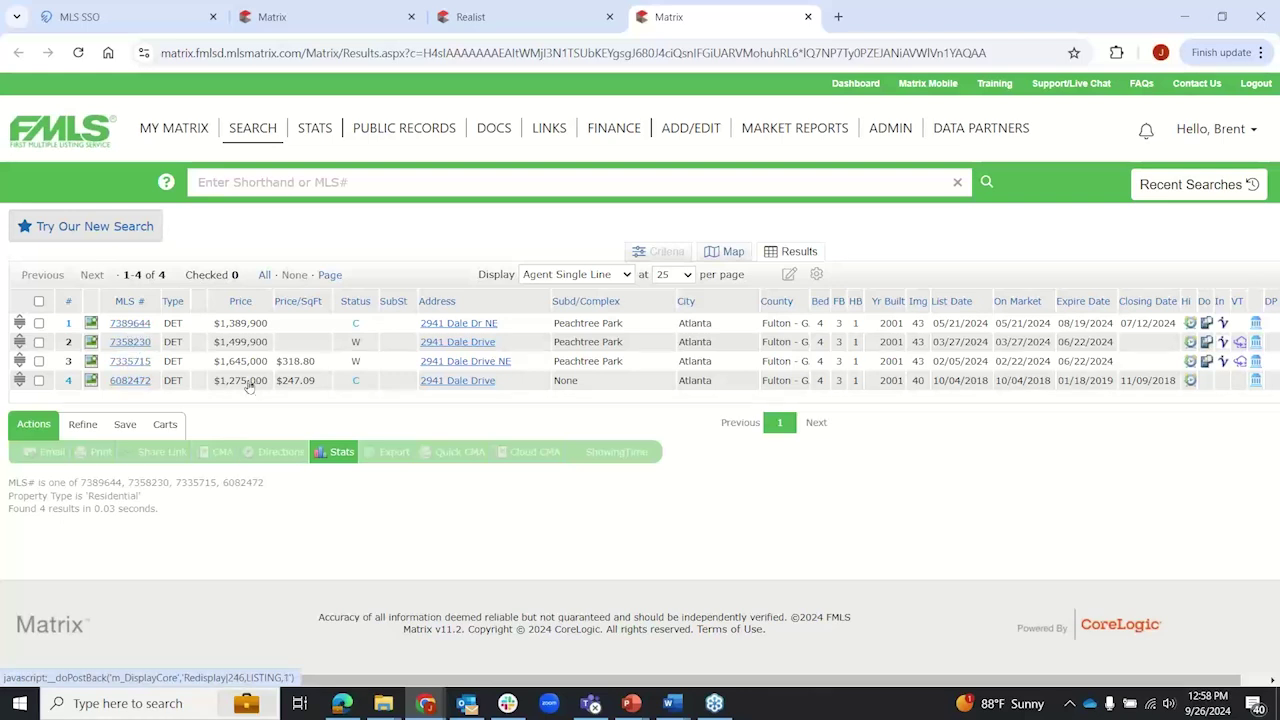
{"action": "left_click", "coordinate": [138, 325]}
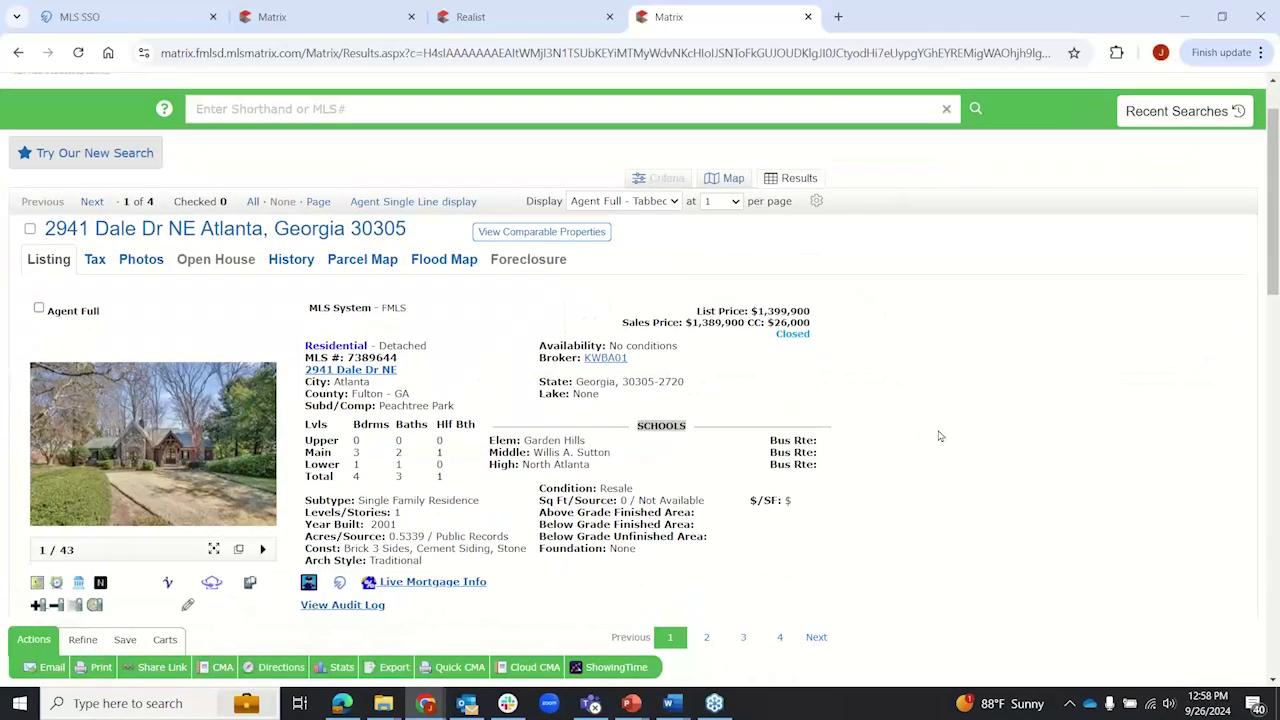
{"action": "scroll", "coordinate": [939, 436], "scroll_direction": "down", "scroll_amount": 3}
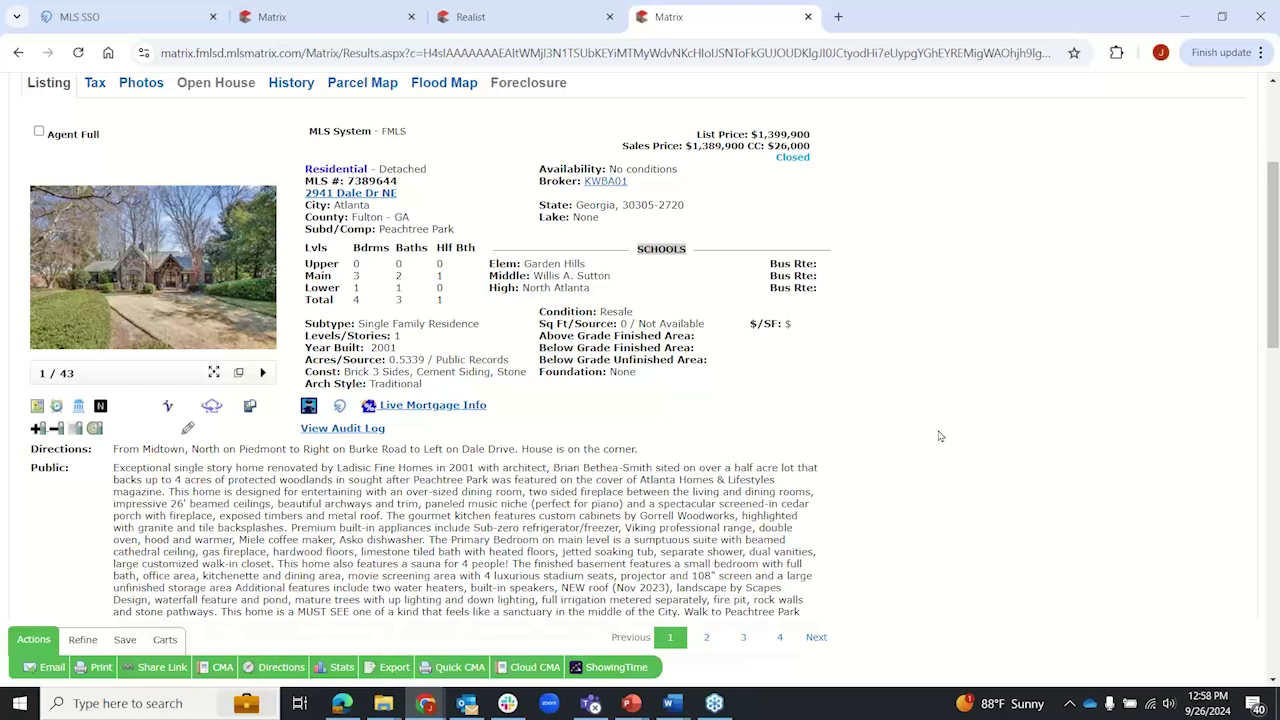
{"action": "left_click", "coordinate": [336, 12]}
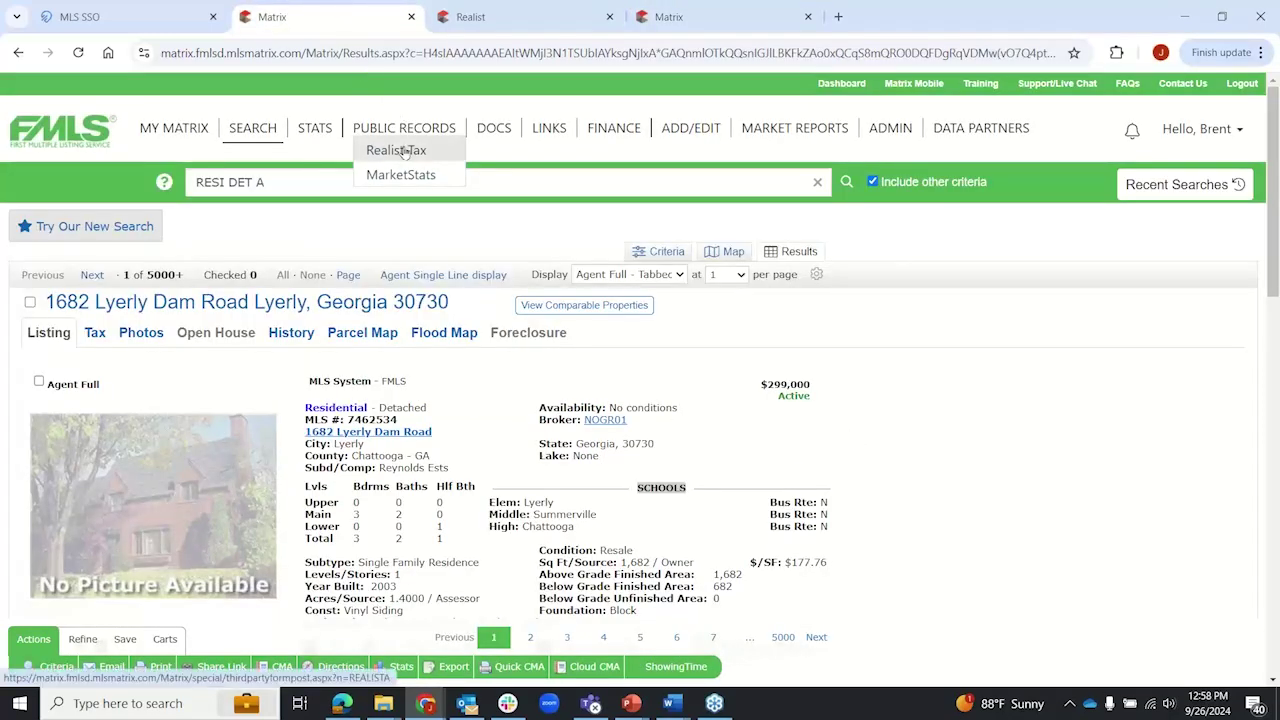
{"action": "left_click", "coordinate": [508, 17]}
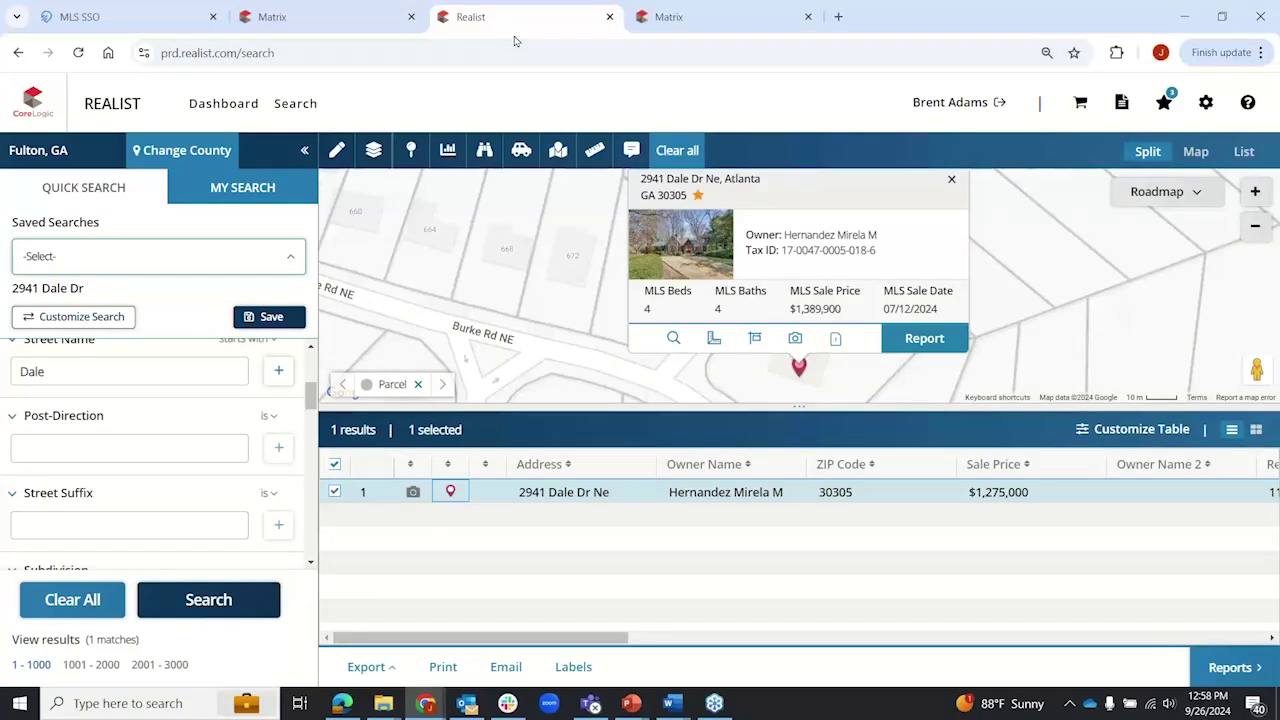
{"action": "left_click", "coordinate": [707, 17]}
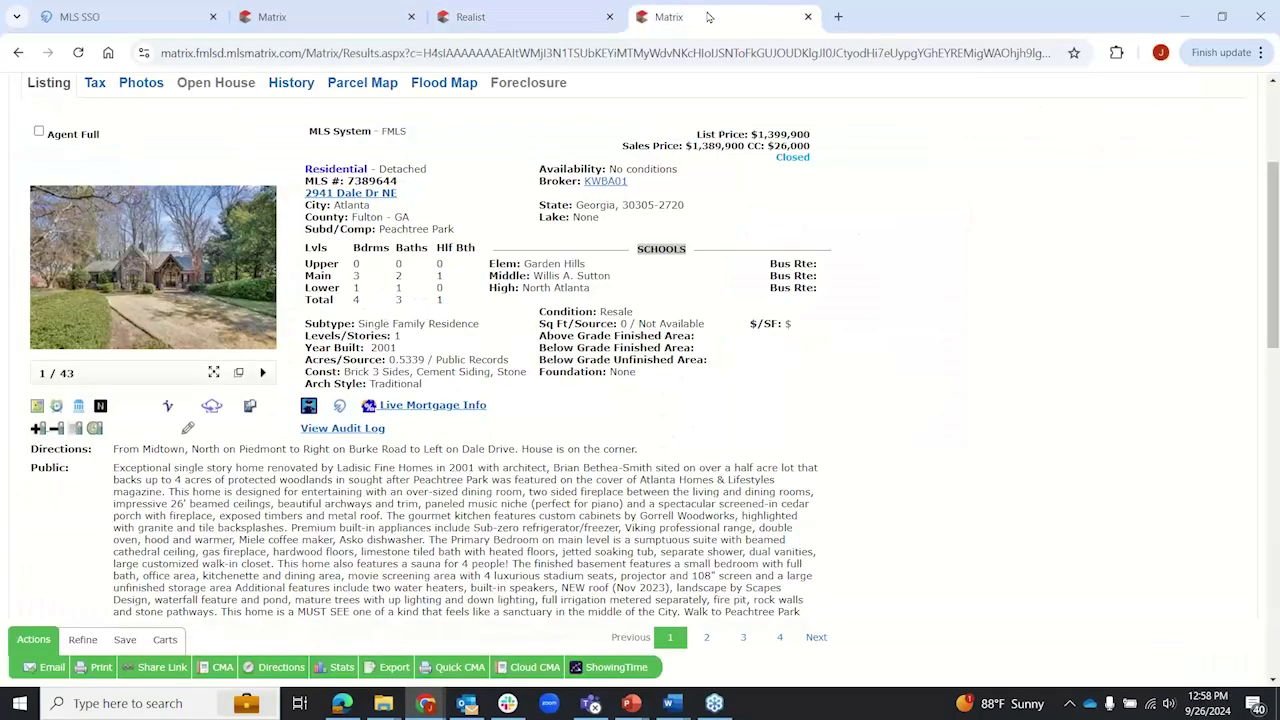
{"action": "left_click", "coordinate": [809, 18]}
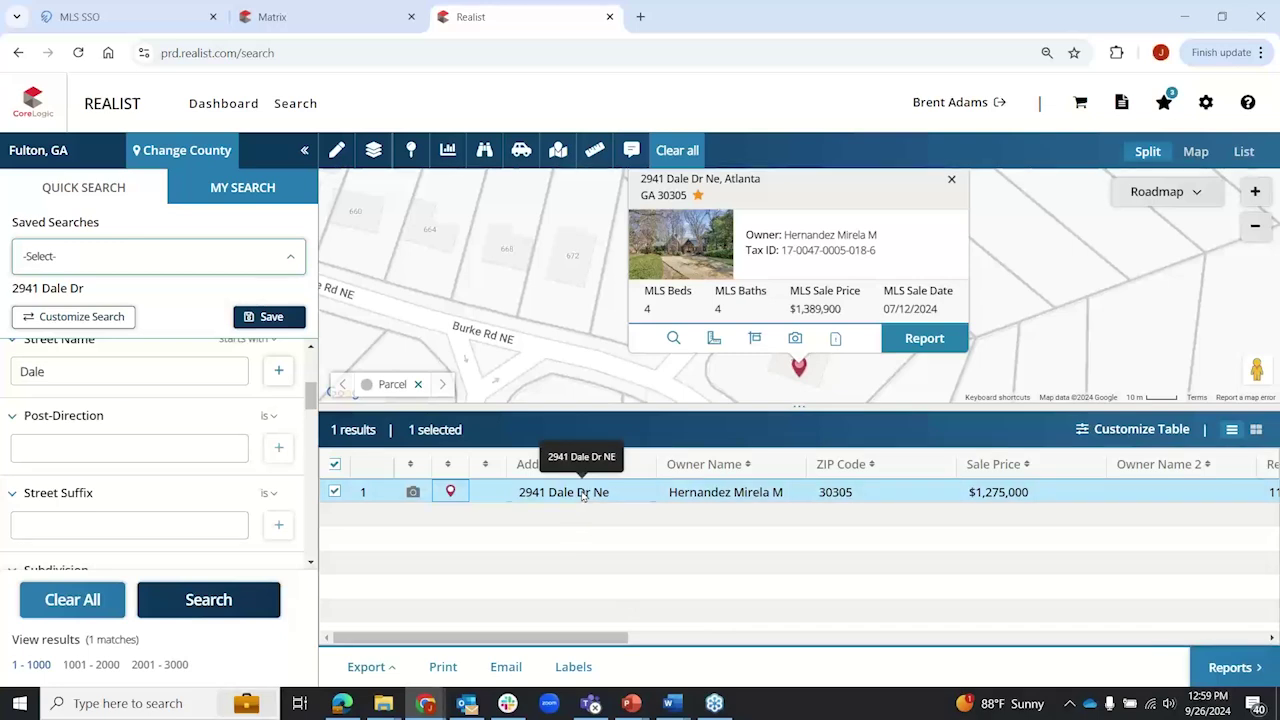
{"action": "left_click", "coordinate": [583, 493]}
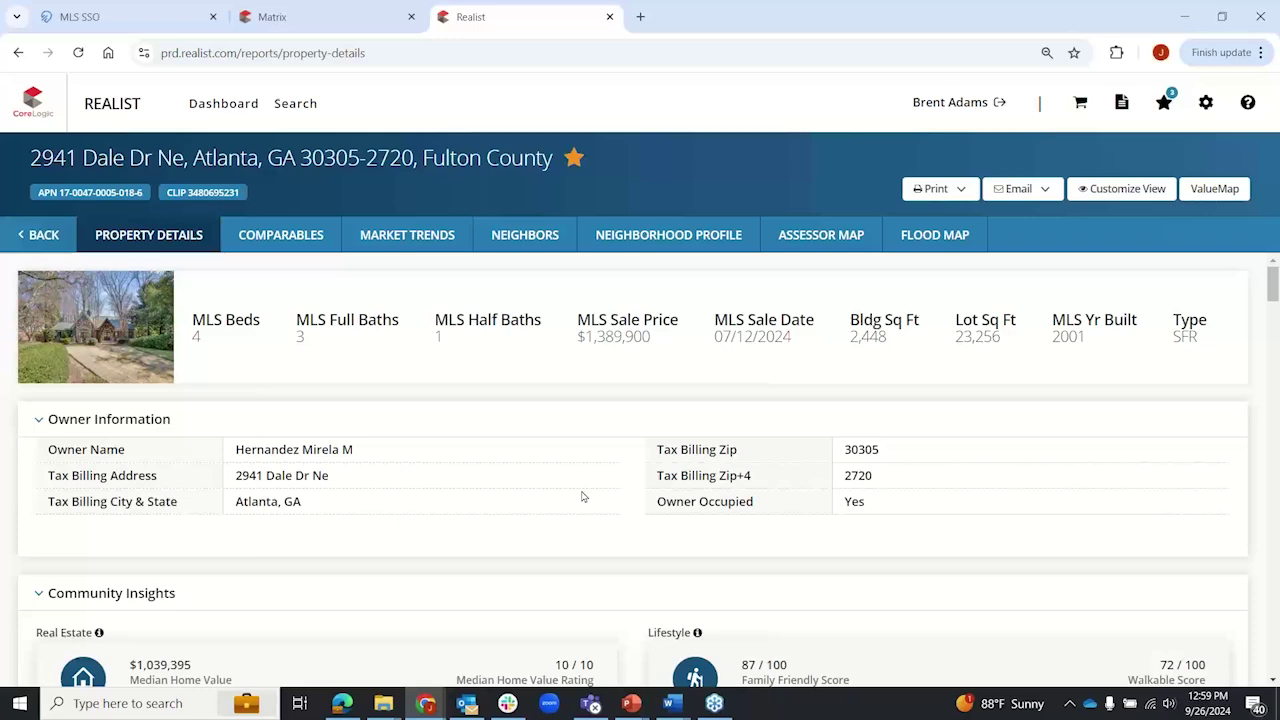
{"action": "left_click", "coordinate": [24, 237]}
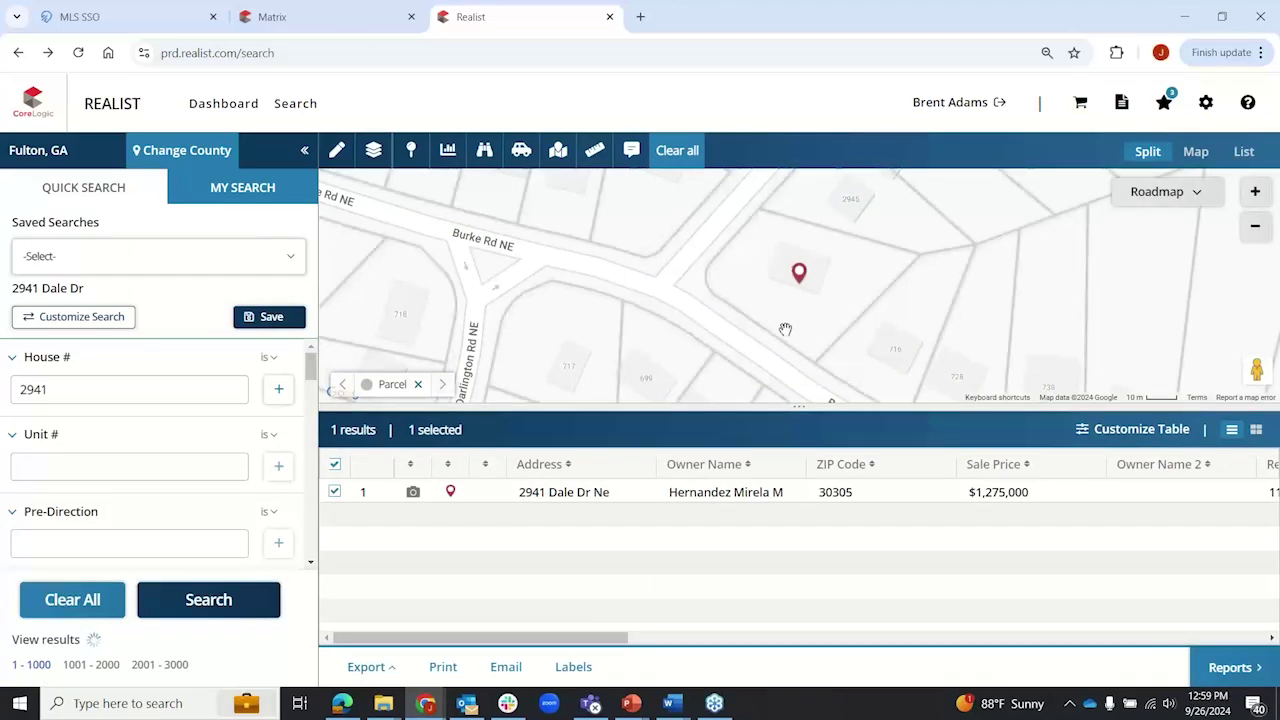
{"action": "left_click", "coordinate": [673, 494]}
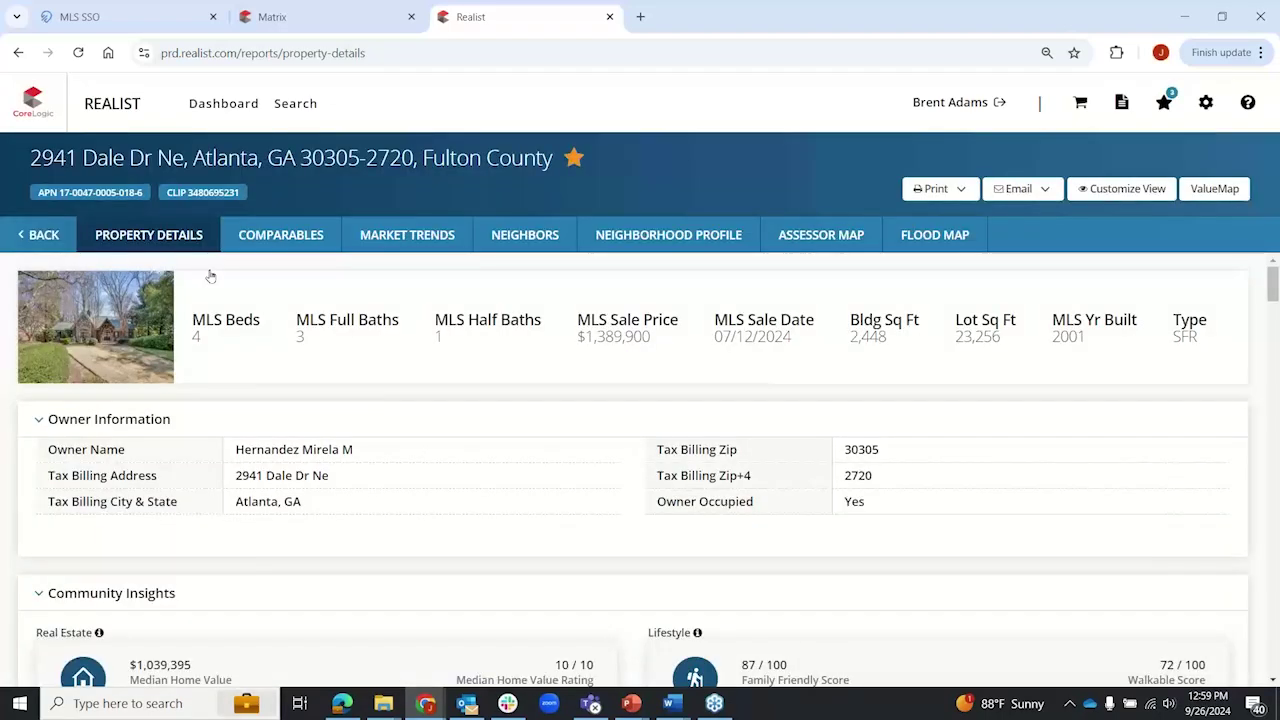
{"action": "left_click_drag", "start_coordinate": [72, 150], "coordinate": [328, 151]}
{"action": "left_click", "coordinate": [469, 159]}
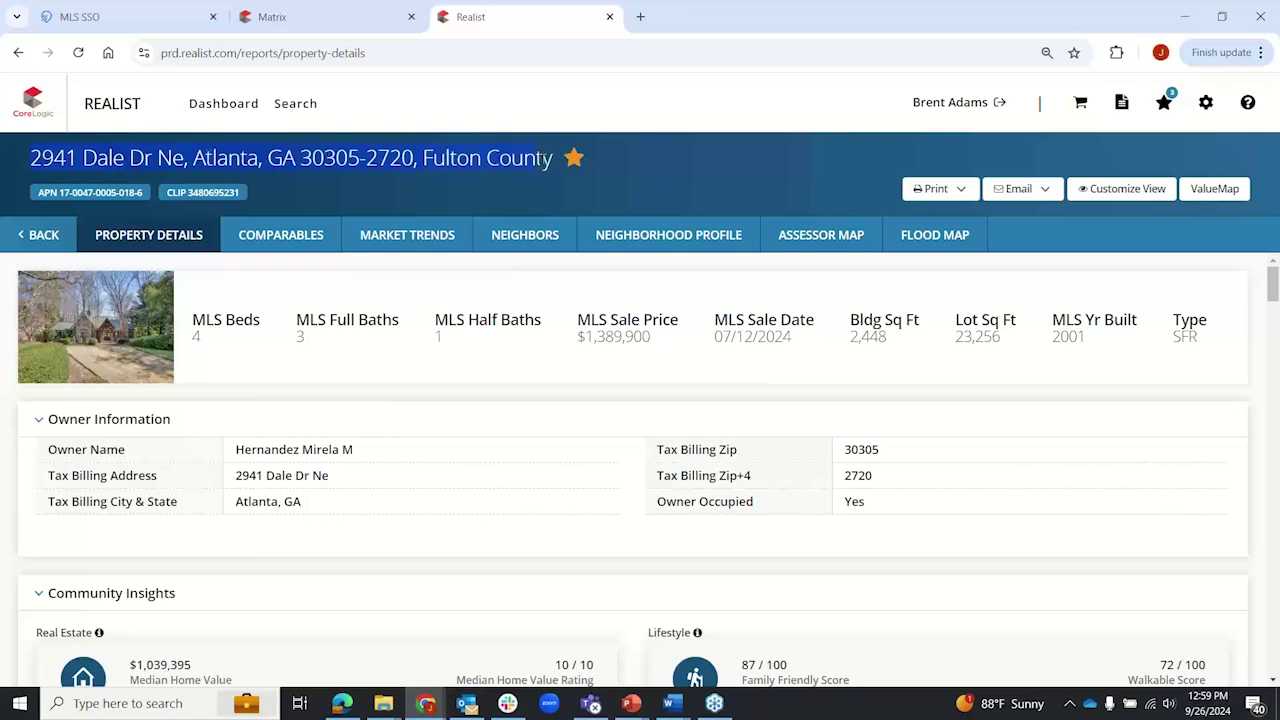
{"action": "left_click", "coordinate": [574, 162]}
{"action": "left_click", "coordinate": [98, 318]}
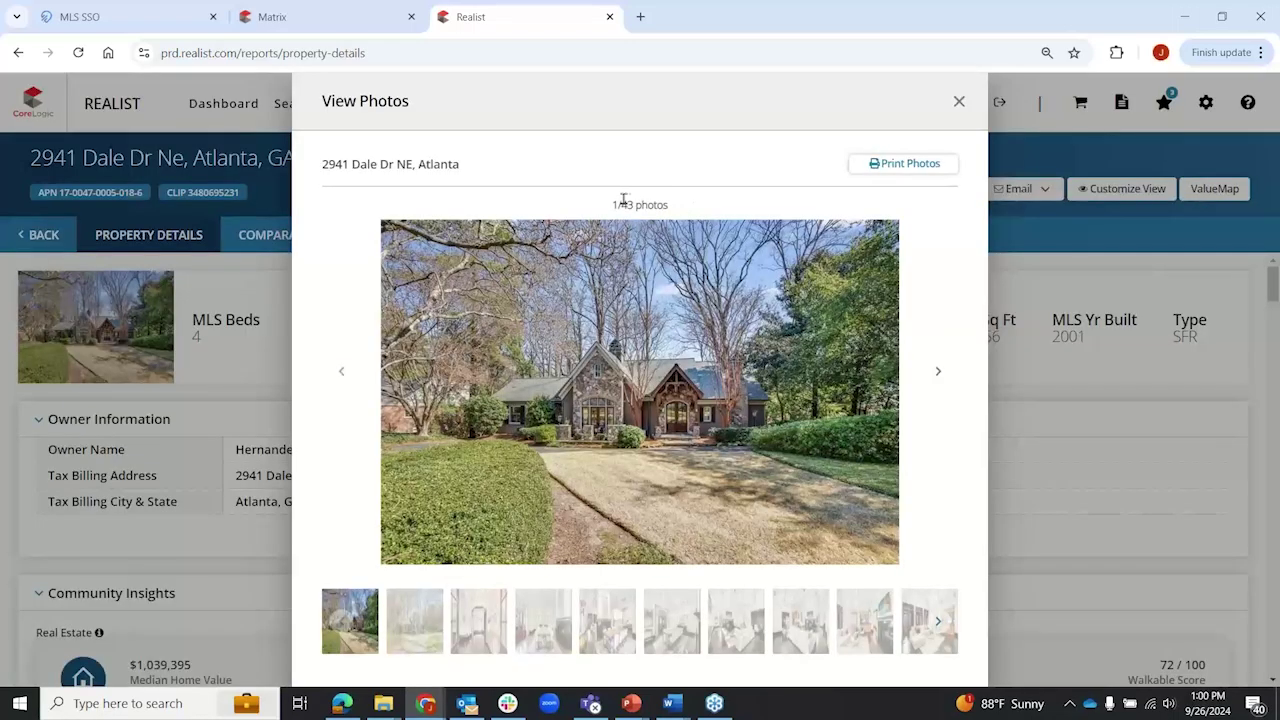
{"action": "left_click_drag", "start_coordinate": [623, 201], "coordinate": [770, 214]}
Step: Advance through the listing photos to 13 of 43, the second kitchen photo, then close the viewer
{"action": "left_click", "coordinate": [776, 207]}
{"action": "left_click", "coordinate": [938, 370]}
{"action": "left_click", "coordinate": [938, 370]}
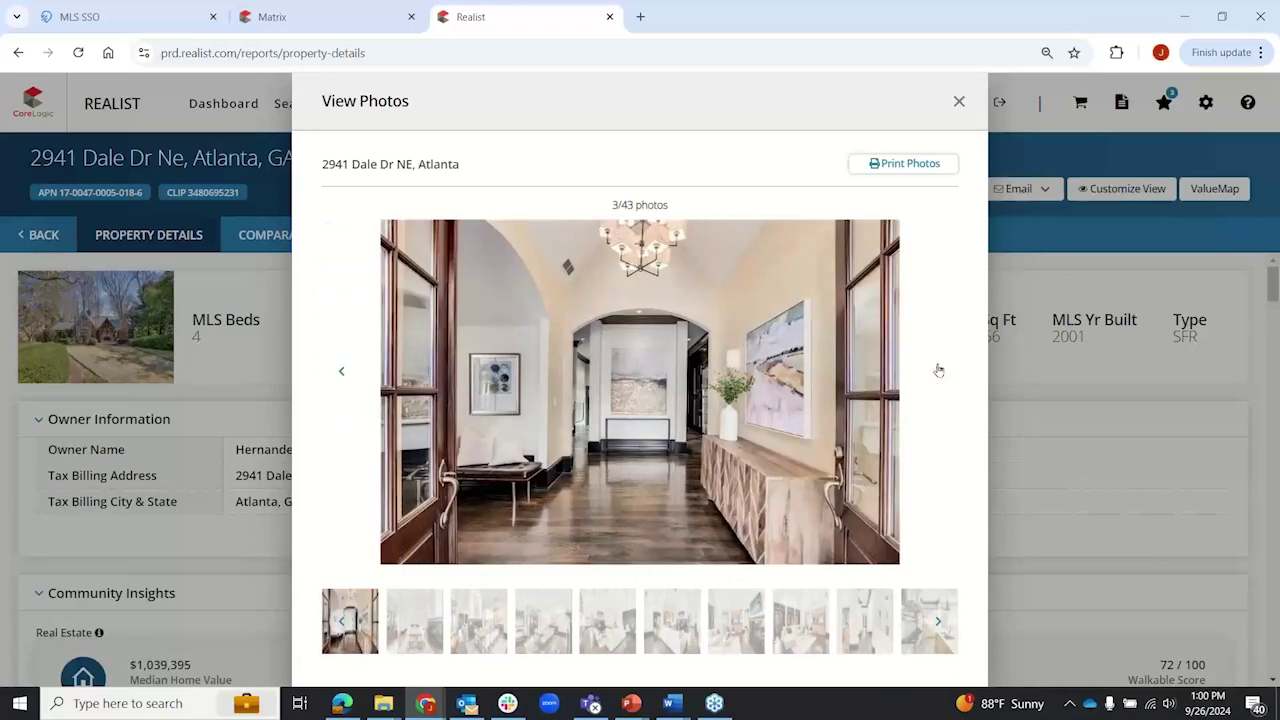
{"action": "left_click", "coordinate": [938, 370]}
{"action": "left_click", "coordinate": [938, 370]}
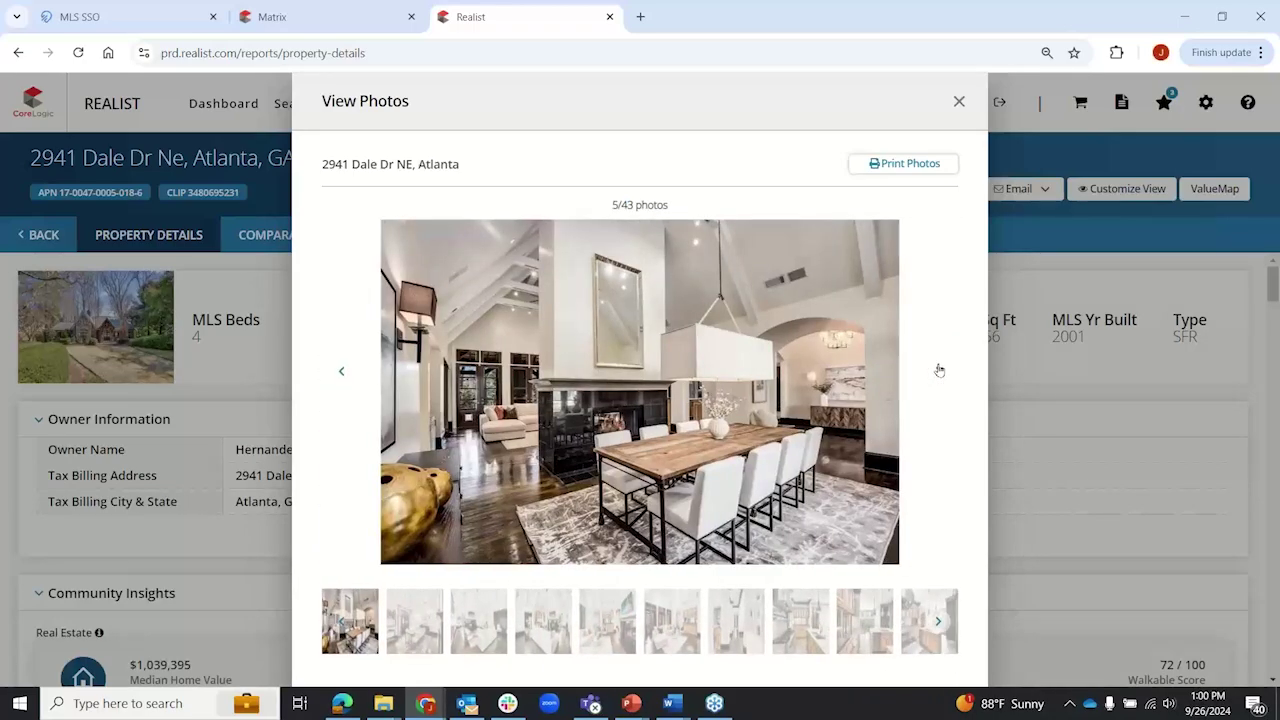
{"action": "left_click", "coordinate": [938, 370]}
{"action": "left_click", "coordinate": [938, 370]}
{"action": "left_click", "coordinate": [938, 370]}
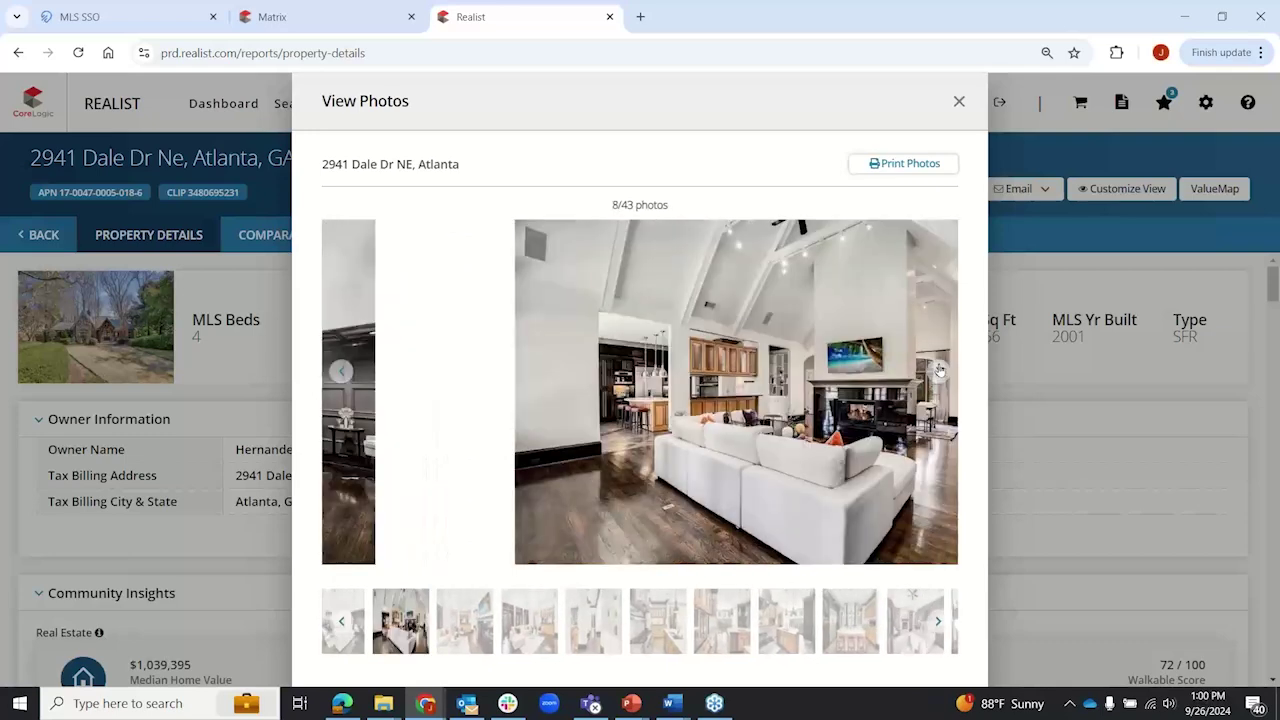
{"action": "left_click", "coordinate": [938, 370]}
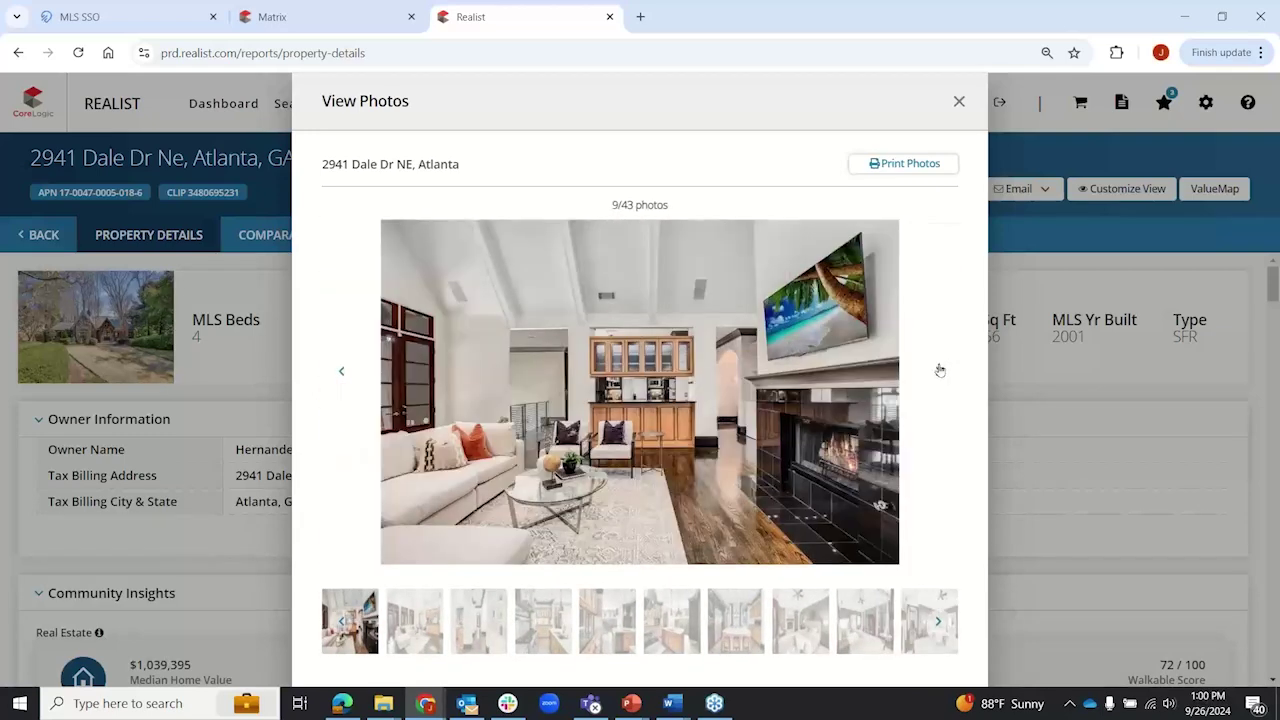
{"action": "left_click", "coordinate": [939, 370]}
{"action": "left_click", "coordinate": [939, 370]}
{"action": "left_click", "coordinate": [939, 370]}
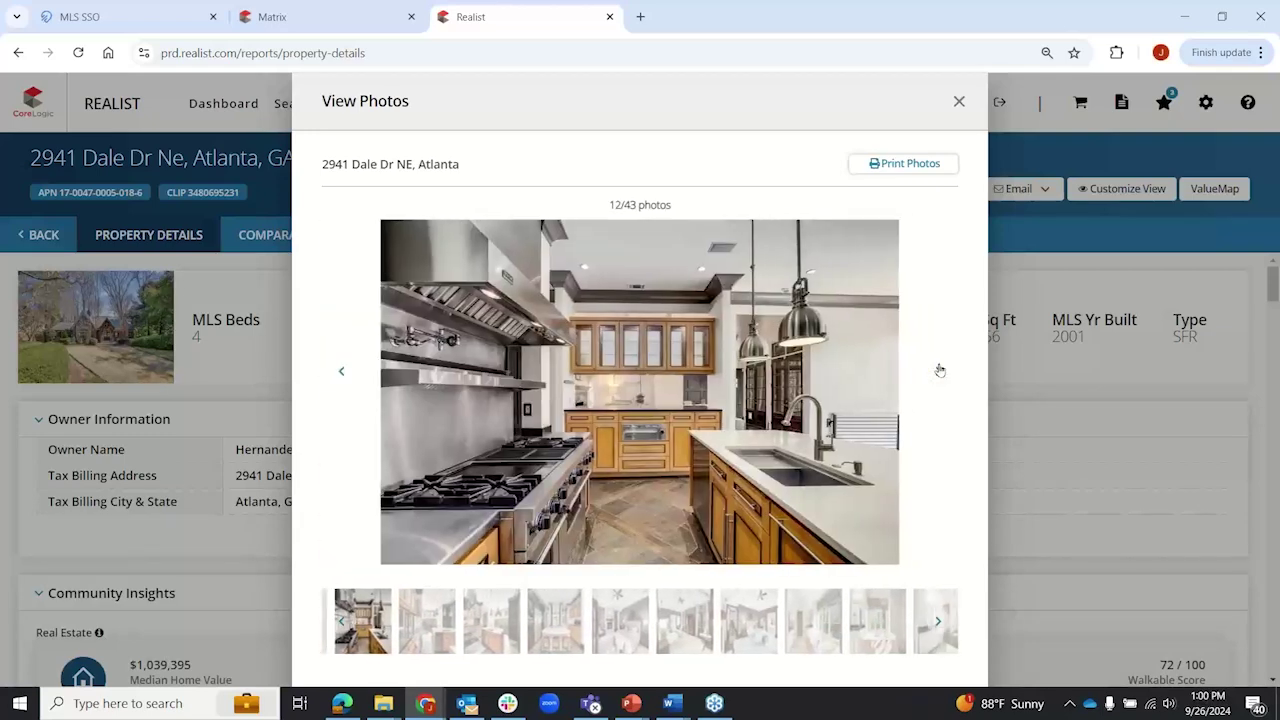
{"action": "left_click", "coordinate": [939, 370]}
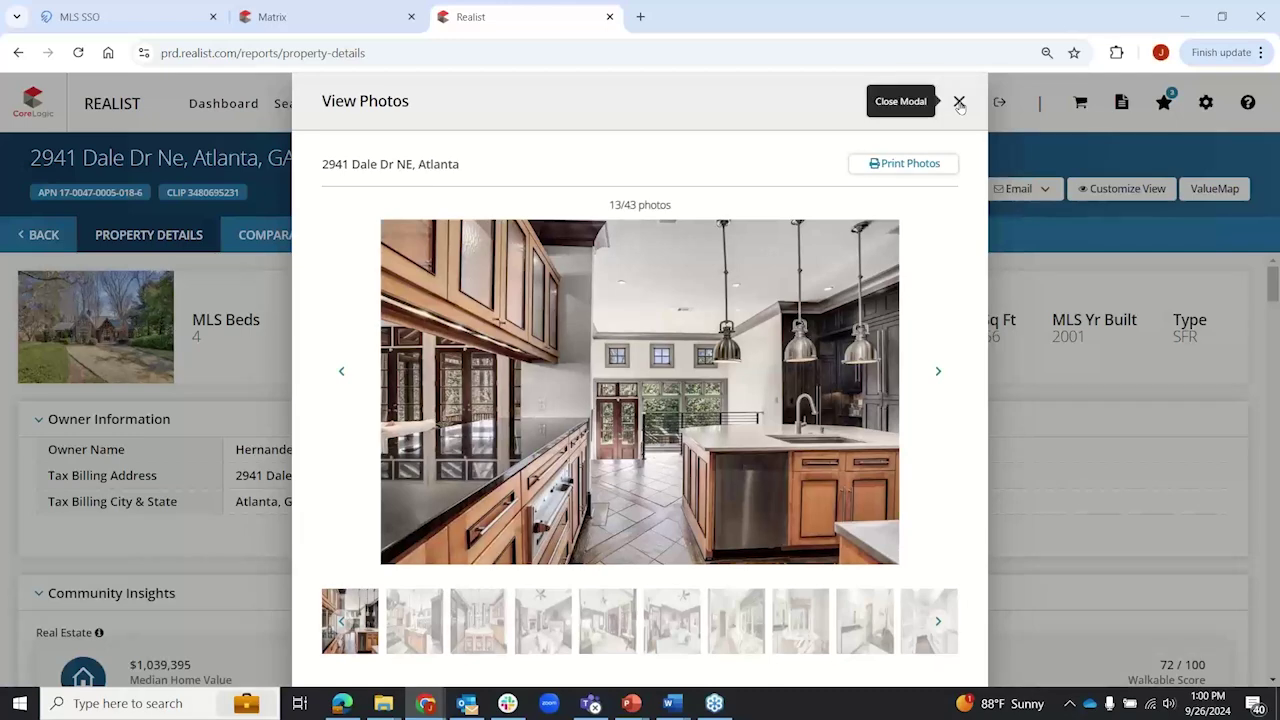
{"action": "left_click", "coordinate": [959, 103]}
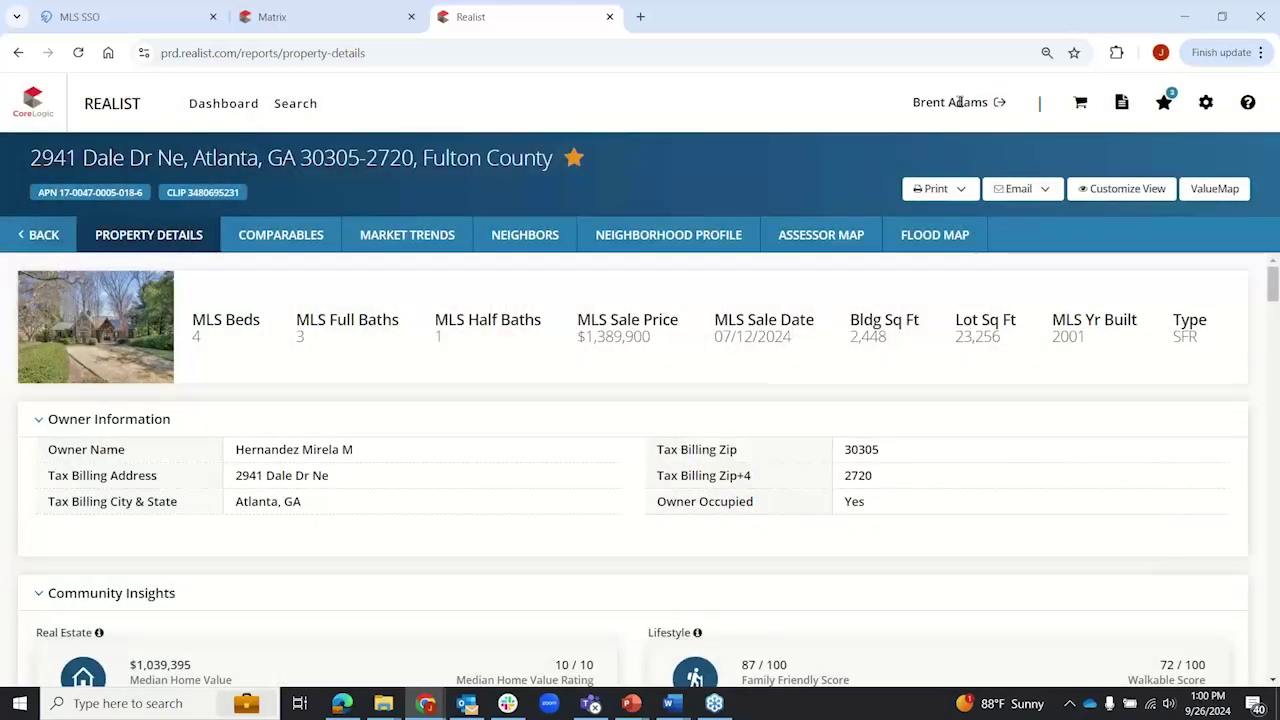
{"action": "left_click_drag", "start_coordinate": [194, 319], "coordinate": [680, 318]}
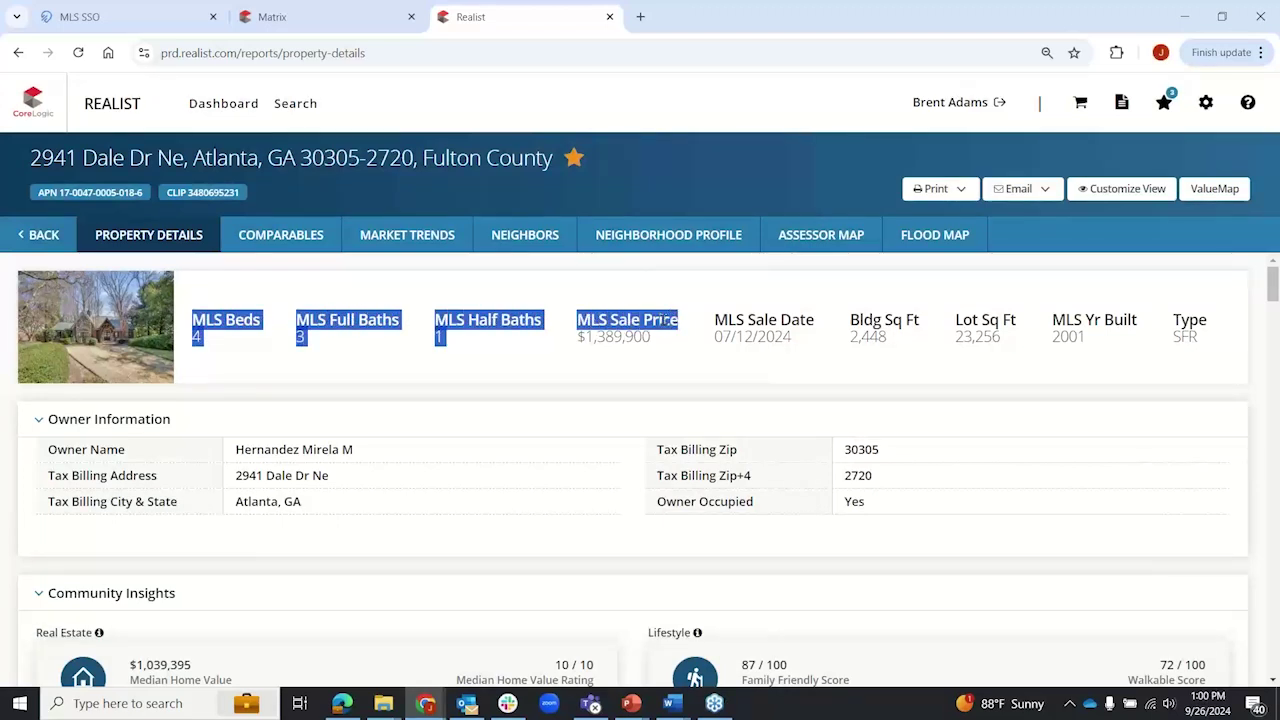
{"action": "left_click_drag", "start_coordinate": [587, 318], "coordinate": [588, 318]}
{"action": "triple_click", "coordinate": [590, 319]}
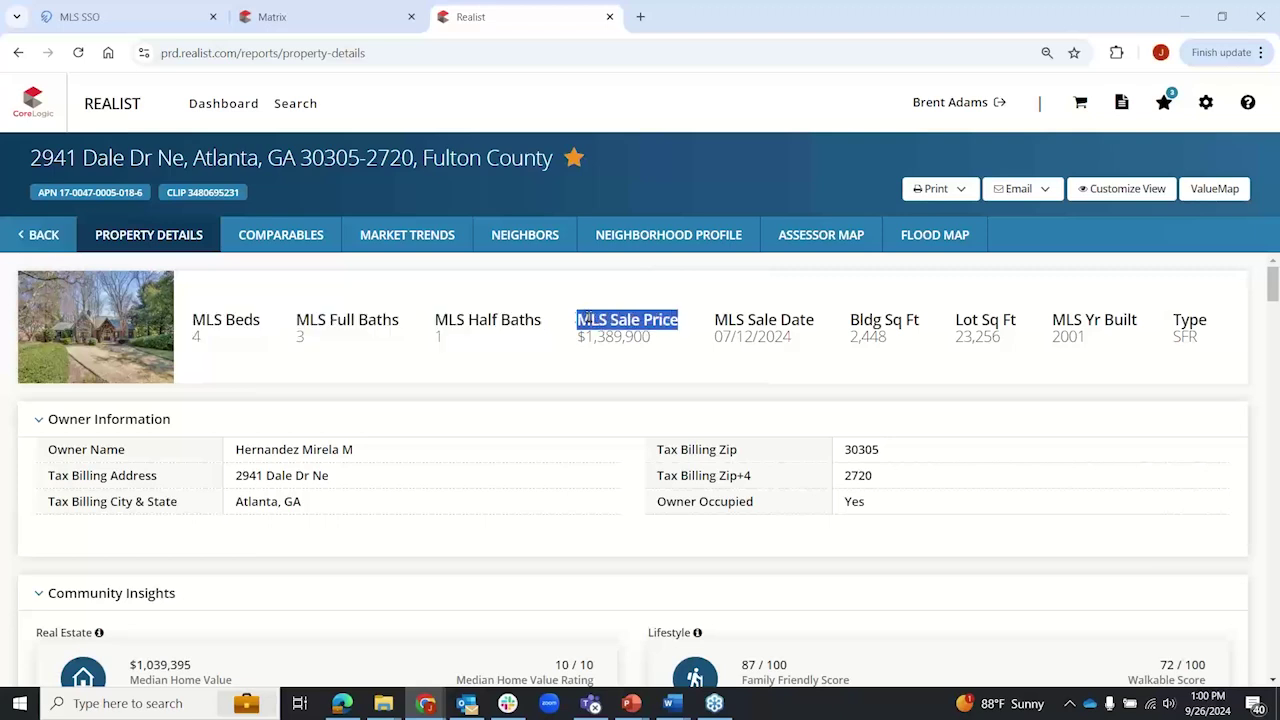
{"action": "left_click", "coordinate": [780, 328]}
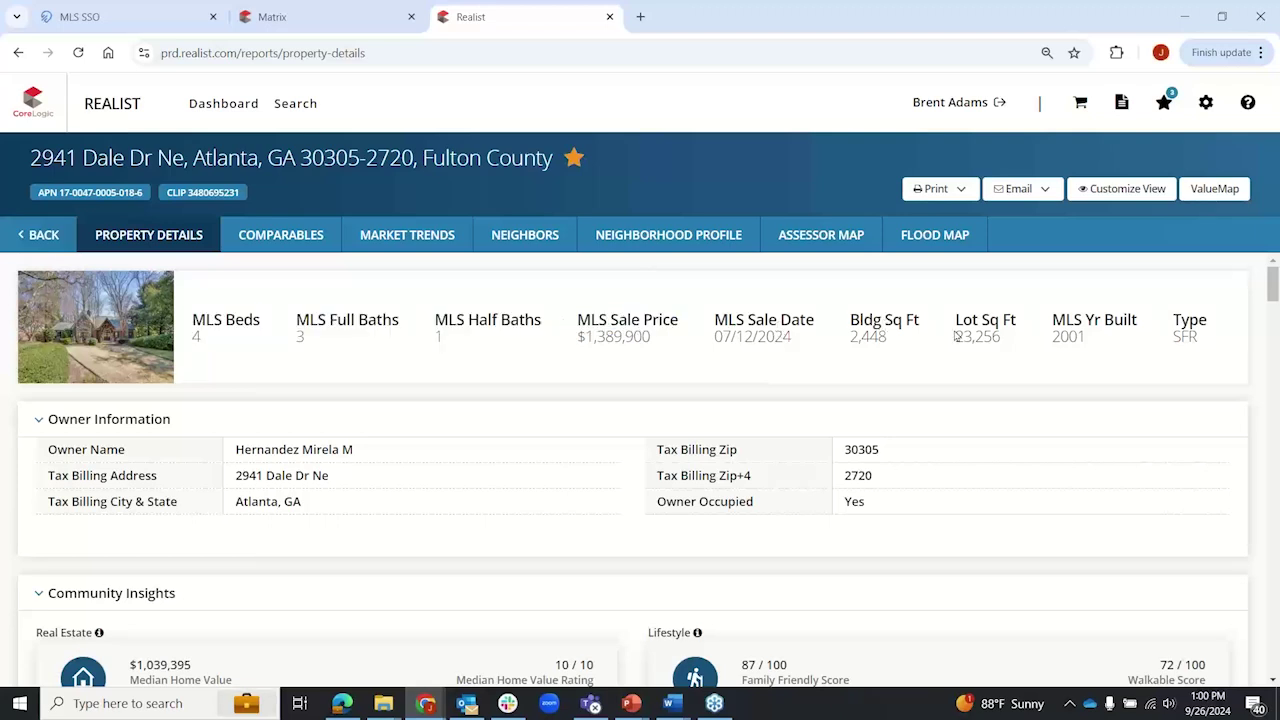
{"action": "left_click_drag", "start_coordinate": [855, 319], "coordinate": [1024, 343]}
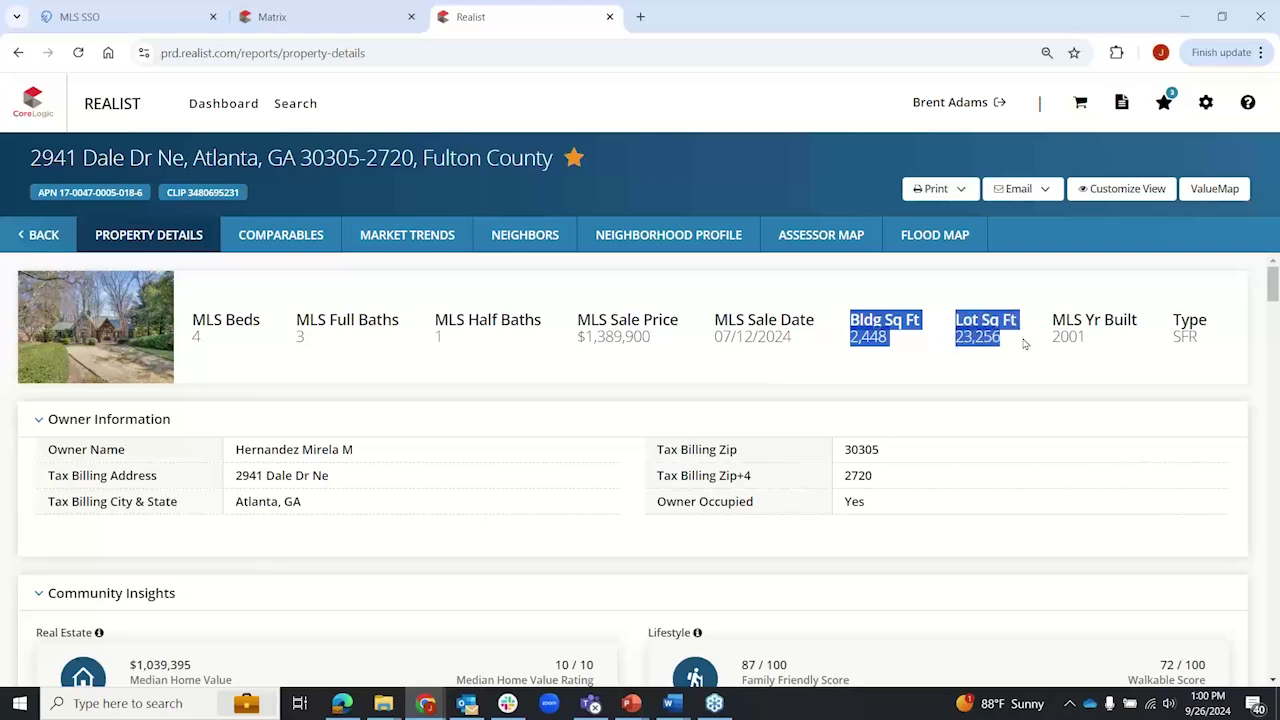
{"action": "left_click", "coordinate": [558, 399]}
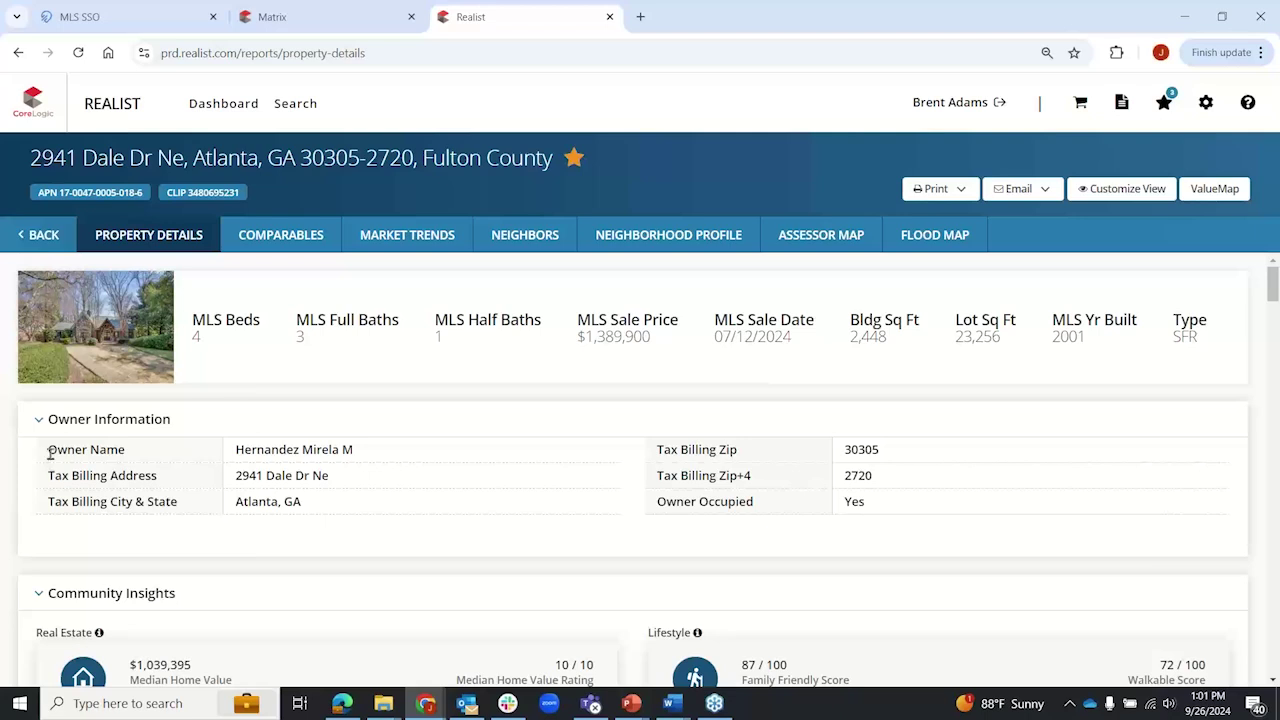
{"action": "left_click_drag", "start_coordinate": [235, 449], "coordinate": [358, 453]}
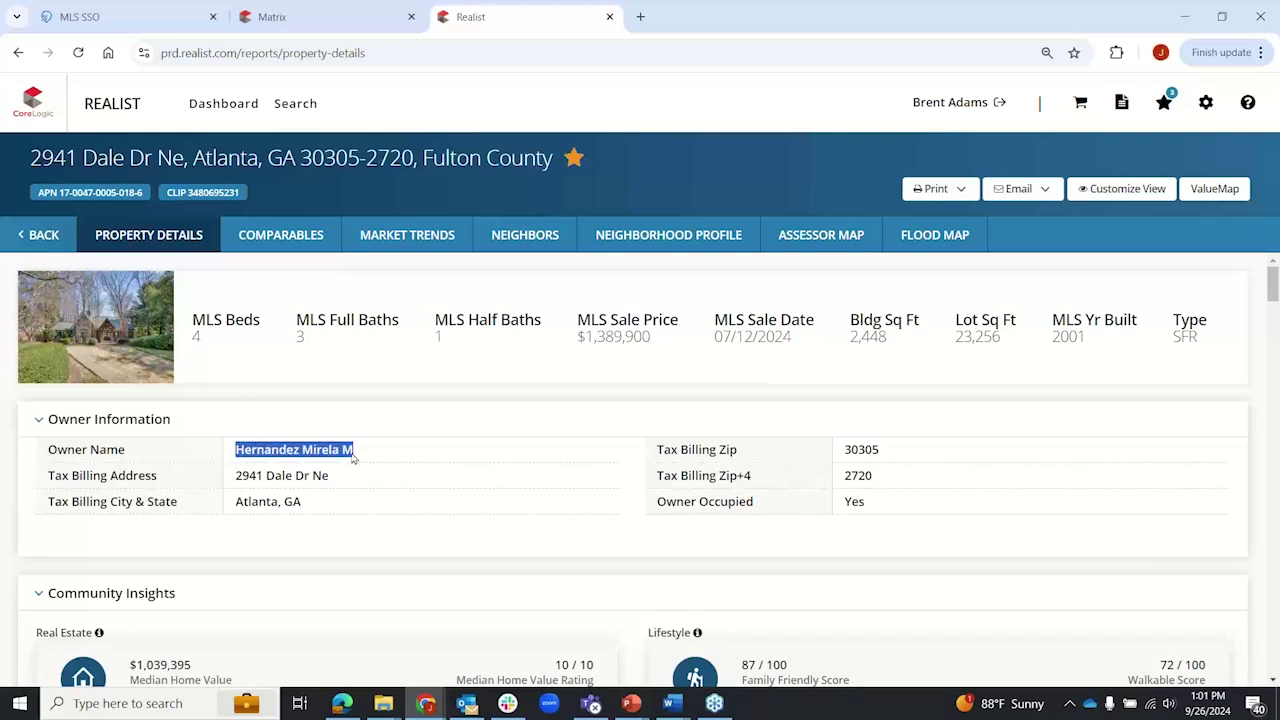
{"action": "left_click", "coordinate": [236, 477]}
{"action": "left_click_drag", "start_coordinate": [236, 477], "coordinate": [329, 477]}
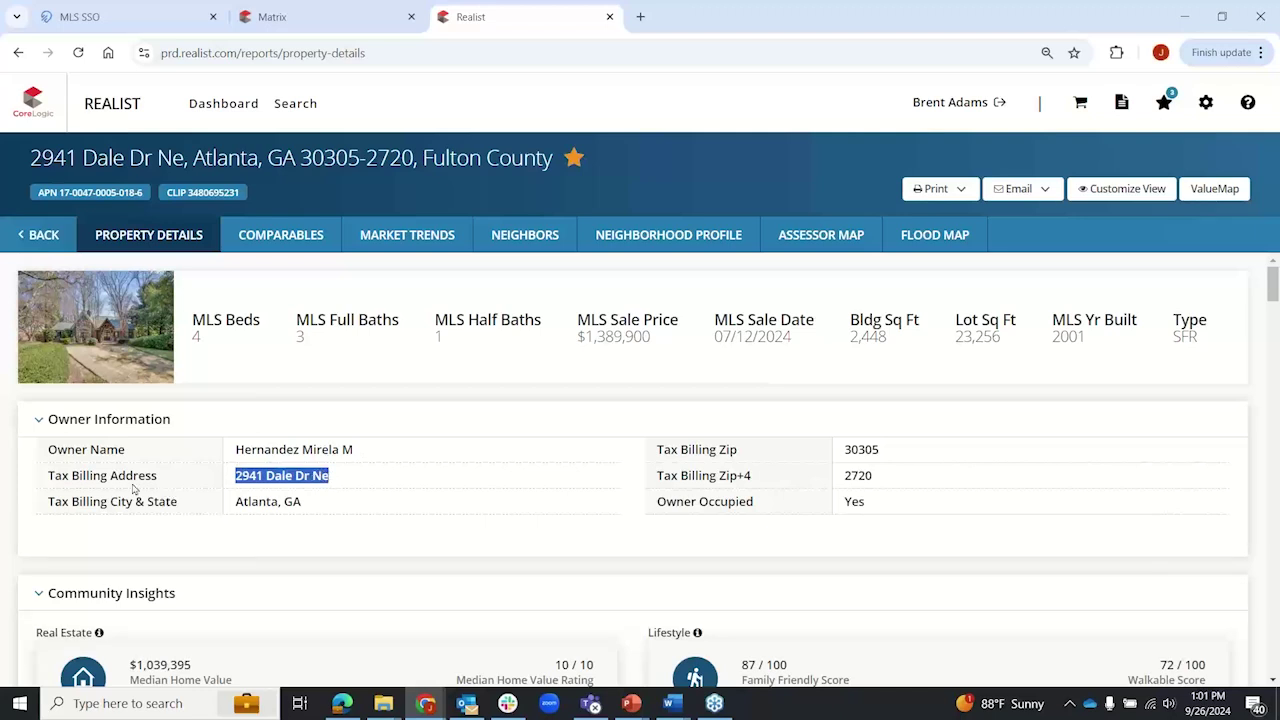
{"action": "left_click_drag", "start_coordinate": [47, 477], "coordinate": [176, 482]}
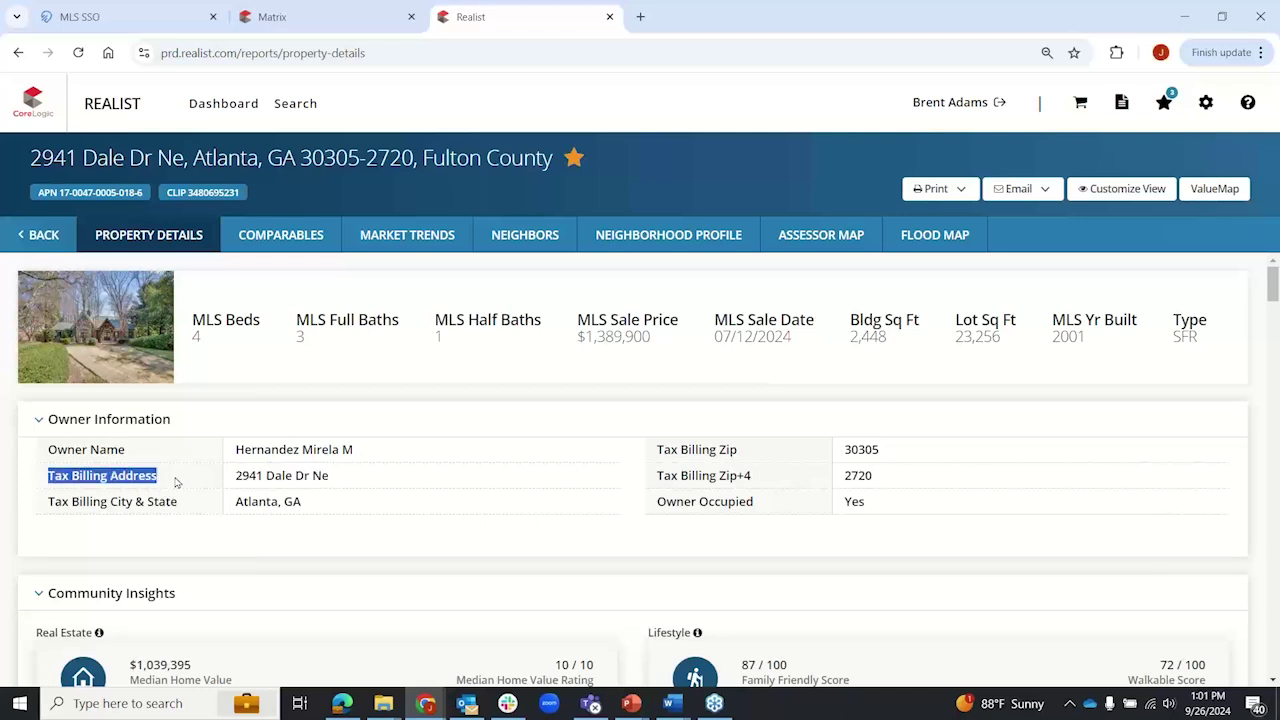
{"action": "left_click", "coordinate": [176, 483]}
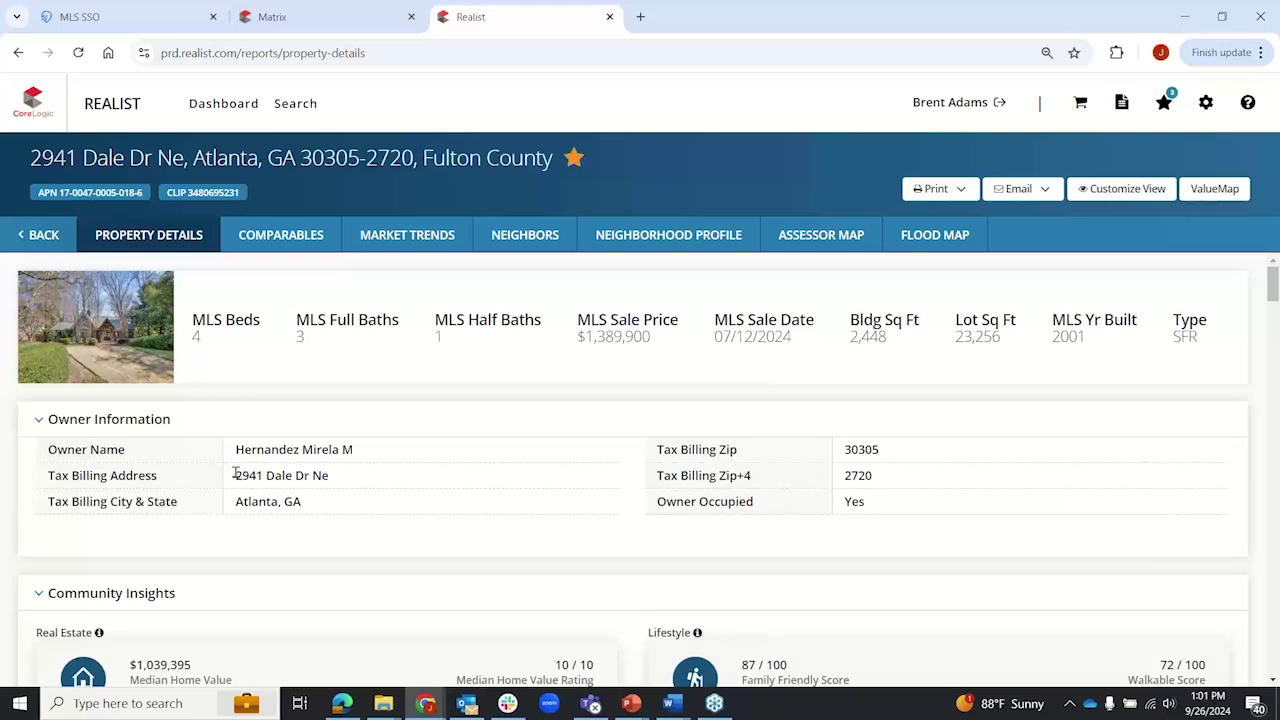
{"action": "left_click_drag", "start_coordinate": [235, 475], "coordinate": [242, 475]}
{"action": "left_click_drag", "start_coordinate": [342, 486], "coordinate": [758, 520]}
{"action": "left_click", "coordinate": [855, 501]}
{"action": "double_click", "coordinate": [853, 501]}
{"action": "left_click_drag", "start_coordinate": [235, 475], "coordinate": [329, 487]}
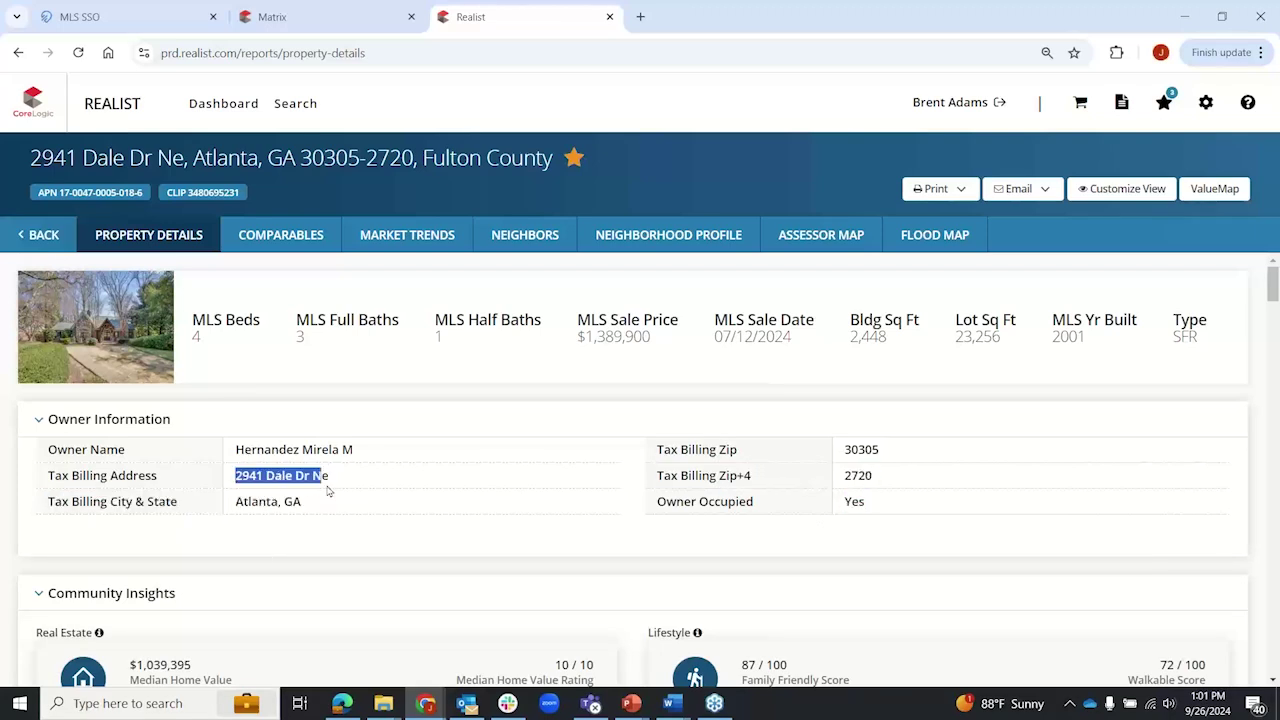
{"action": "left_click", "coordinate": [28, 160]}
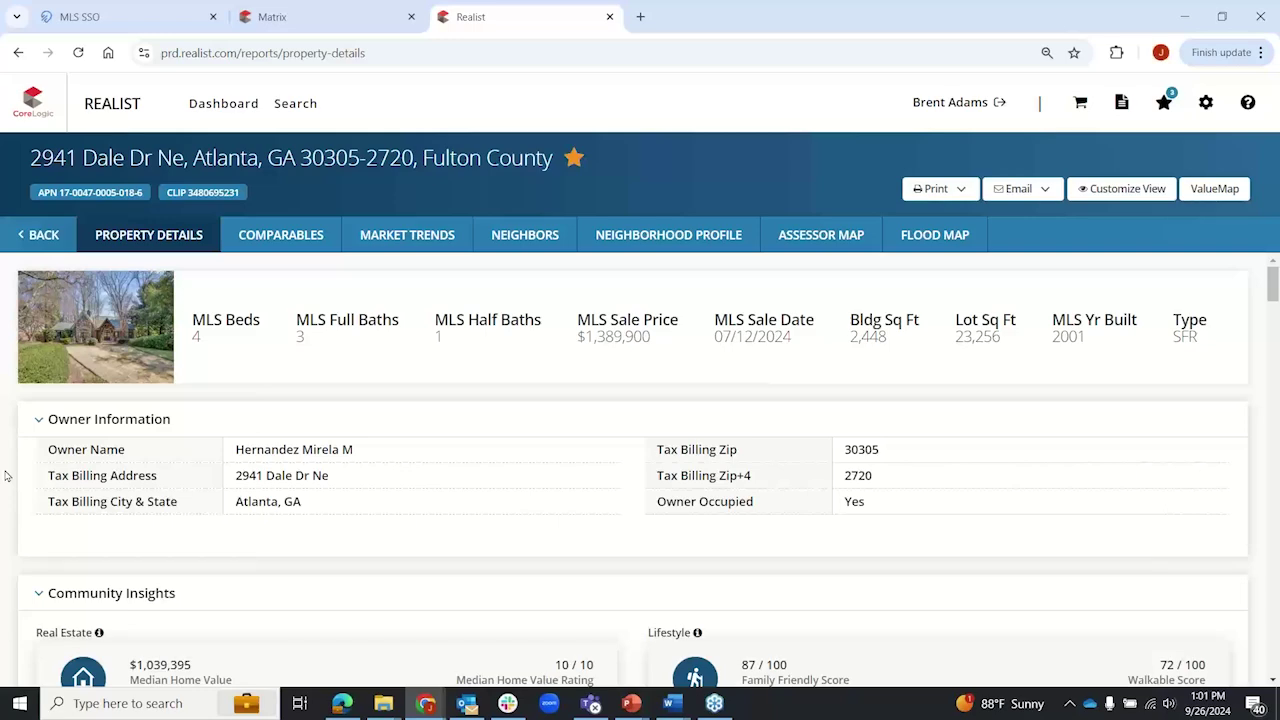
{"action": "scroll", "coordinate": [5, 475], "scroll_direction": "down", "scroll_amount": 3}
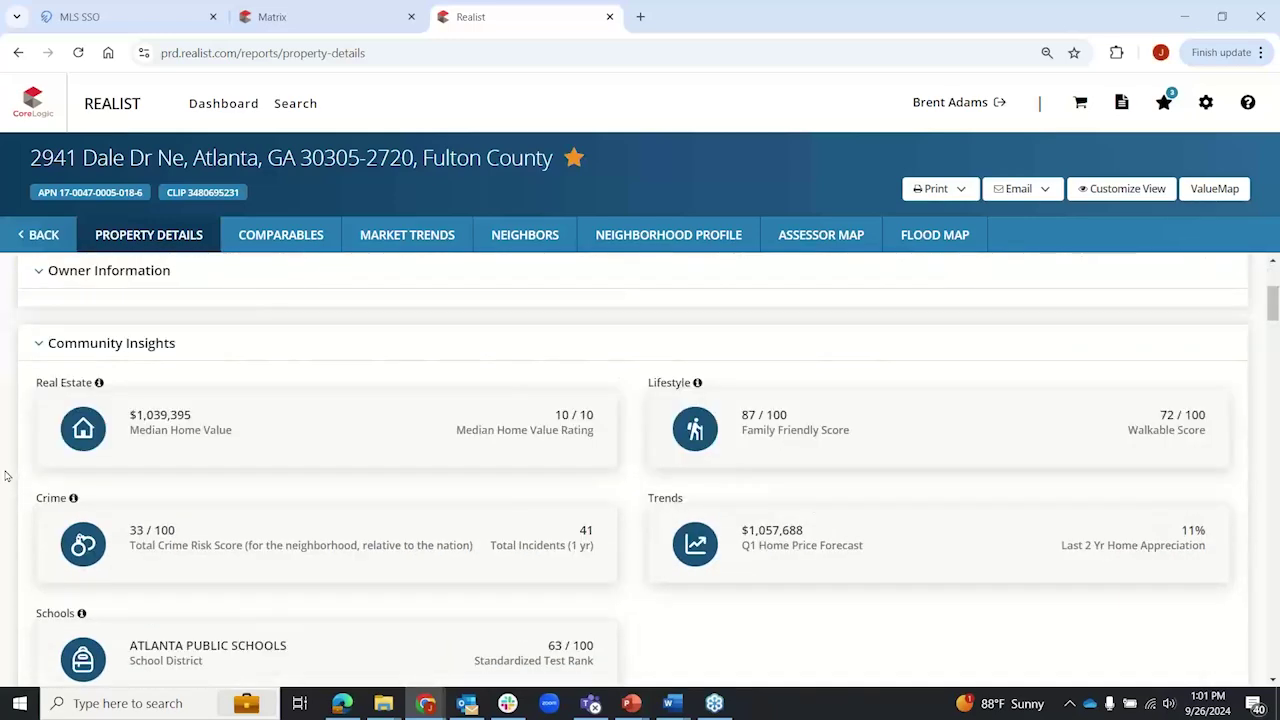
Step: Scroll down to Location Information: Peachtree Park subdivision, R4 zoning and flood zone X
{"action": "scroll", "coordinate": [5, 475], "scroll_direction": "down", "scroll_amount": 1}
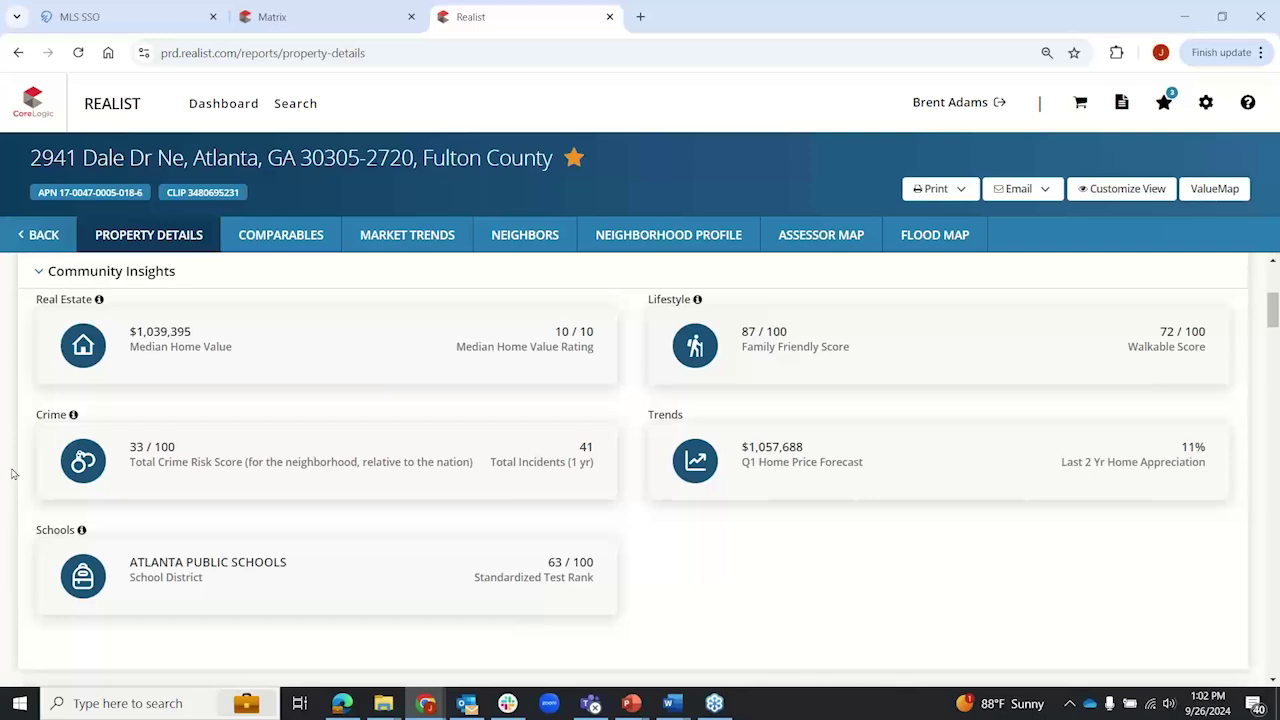
{"action": "scroll", "coordinate": [13, 474], "scroll_direction": "down", "scroll_amount": 1}
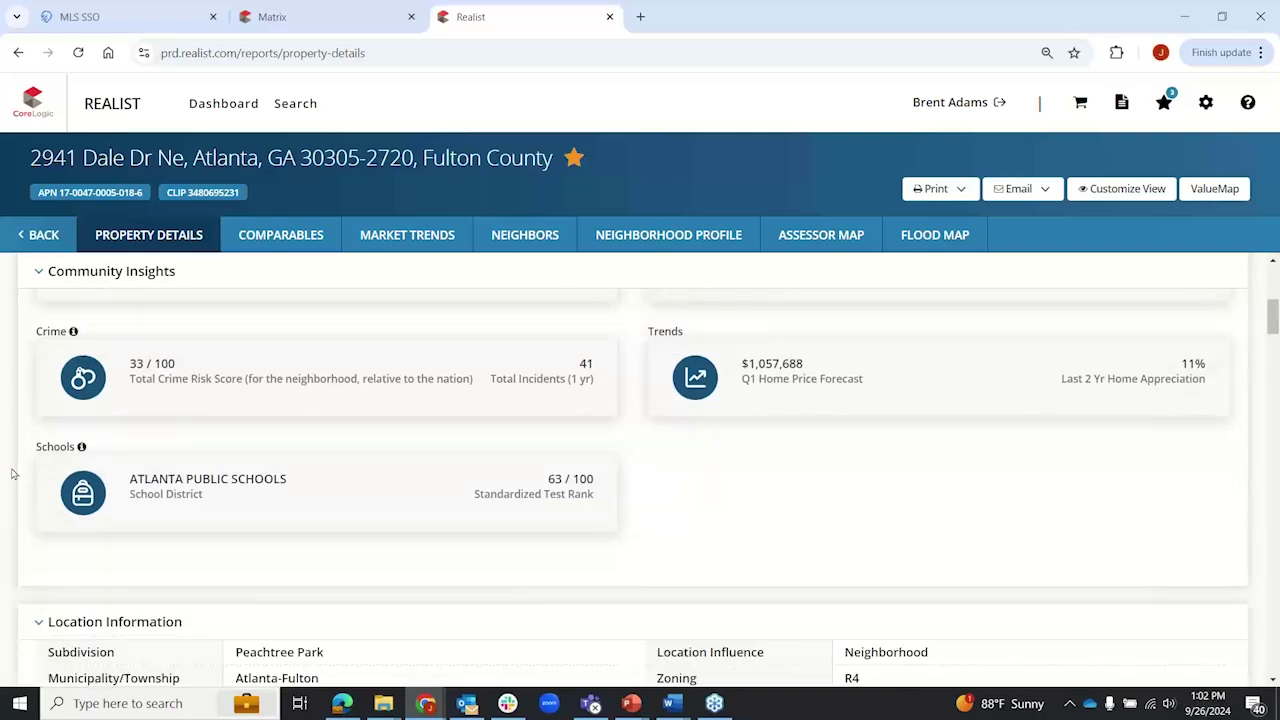
{"action": "scroll", "coordinate": [13, 474], "scroll_direction": "down", "scroll_amount": 4}
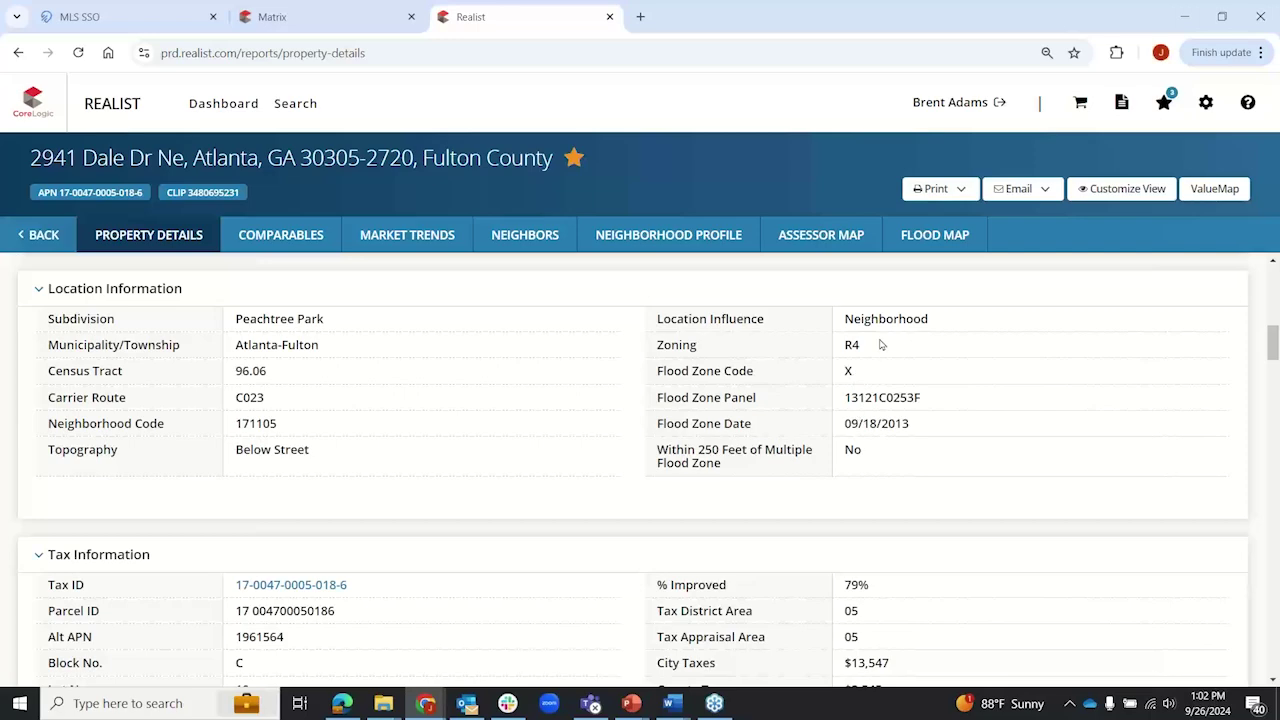
Step: Scroll to Tax Information and highlight the Alt APN value, then clear the selection
{"action": "scroll", "coordinate": [207, 503], "scroll_direction": "down", "scroll_amount": 3}
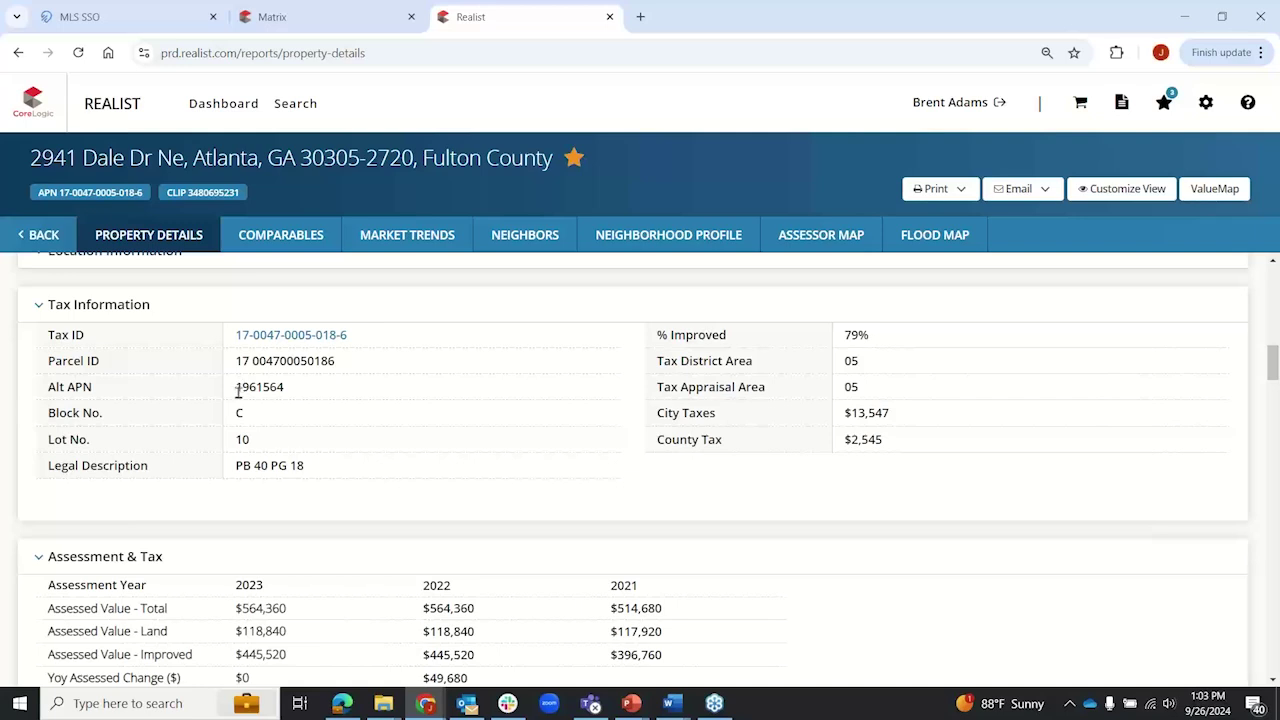
{"action": "left_click_drag", "start_coordinate": [235, 386], "coordinate": [343, 366]}
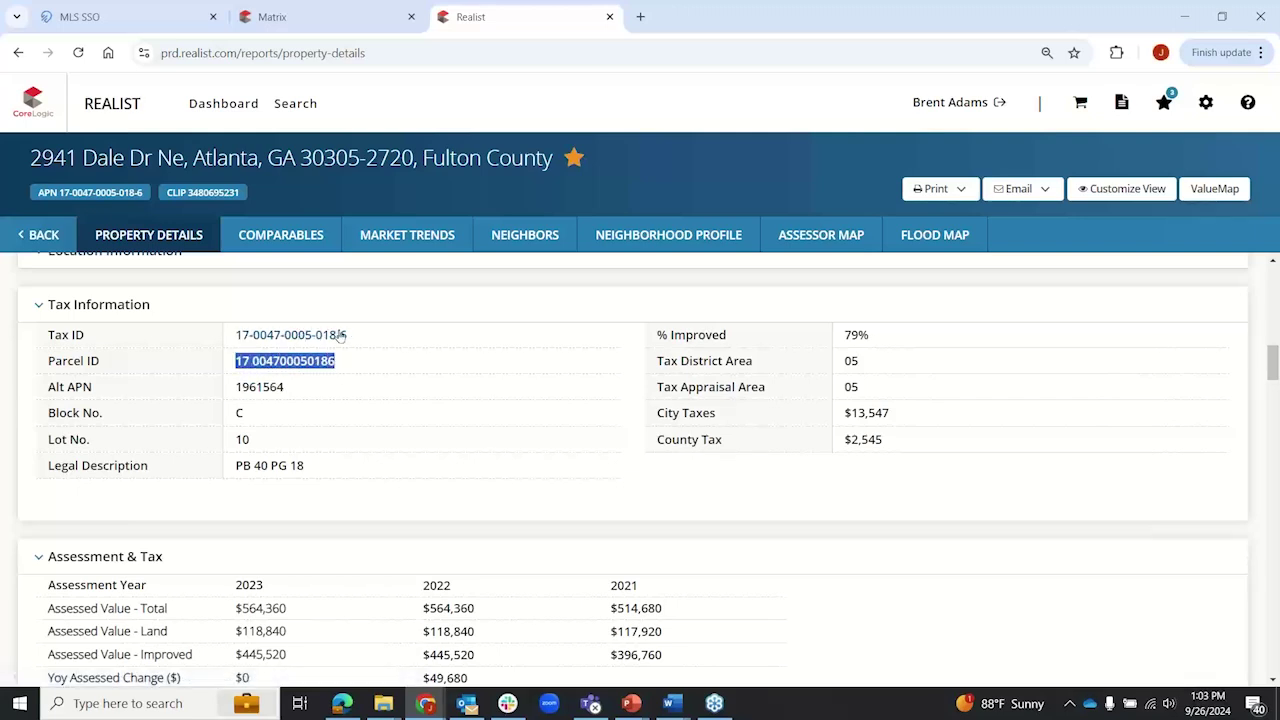
{"action": "left_click", "coordinate": [347, 283]}
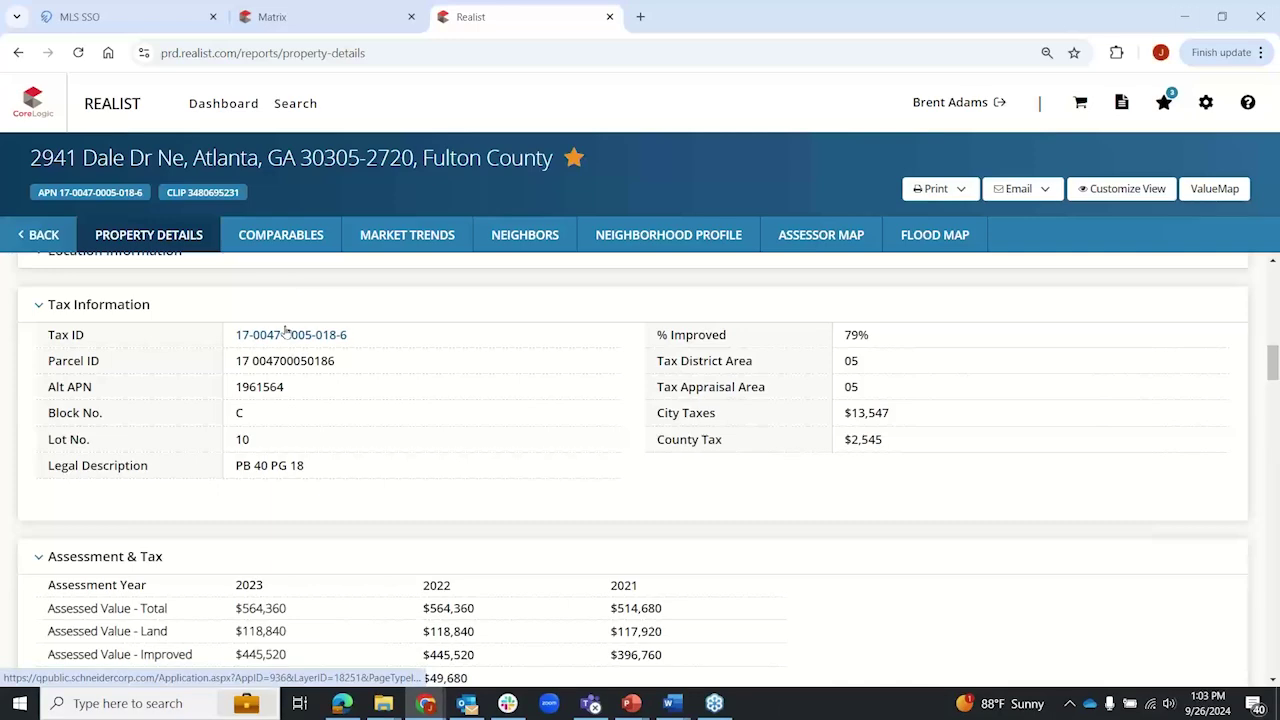
Step: Open the parcel's Fulton County qPublic assessor record, scroll through it, then close it
{"action": "left_click", "coordinate": [286, 334]}
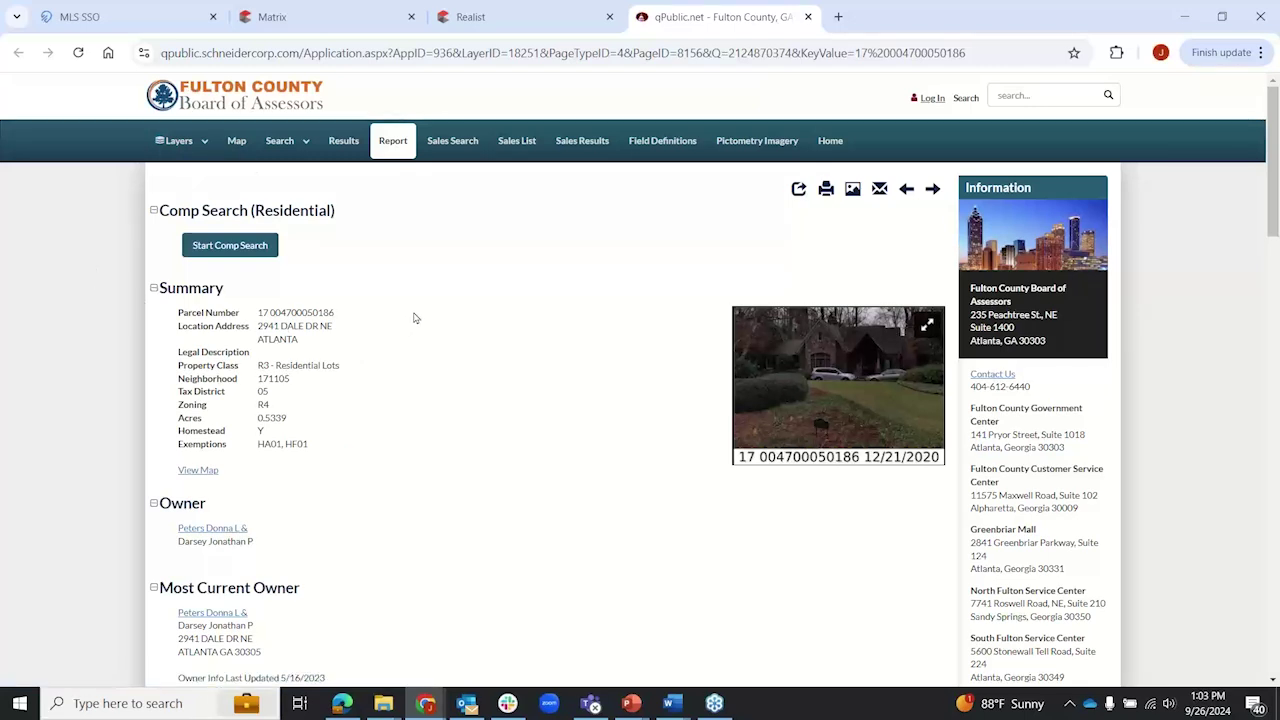
{"action": "scroll", "coordinate": [260, 285], "scroll_direction": "down", "scroll_amount": 2}
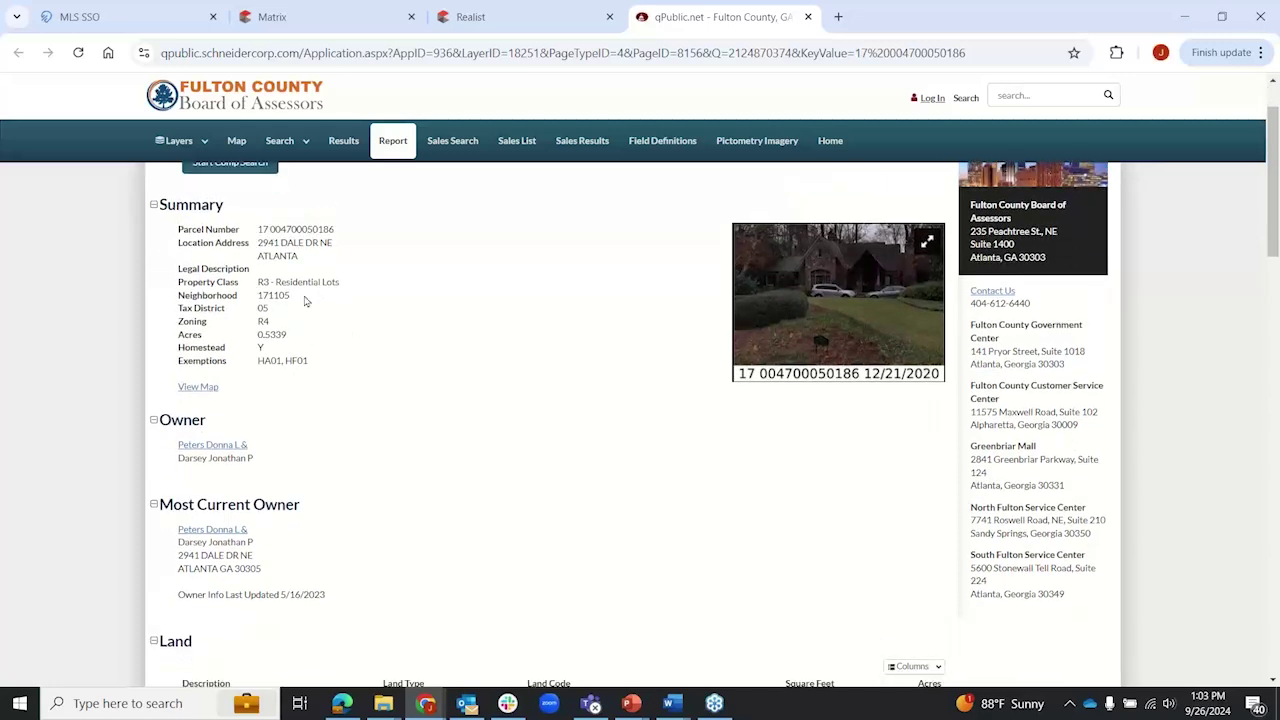
{"action": "scroll", "coordinate": [284, 276], "scroll_direction": "down", "scroll_amount": 4}
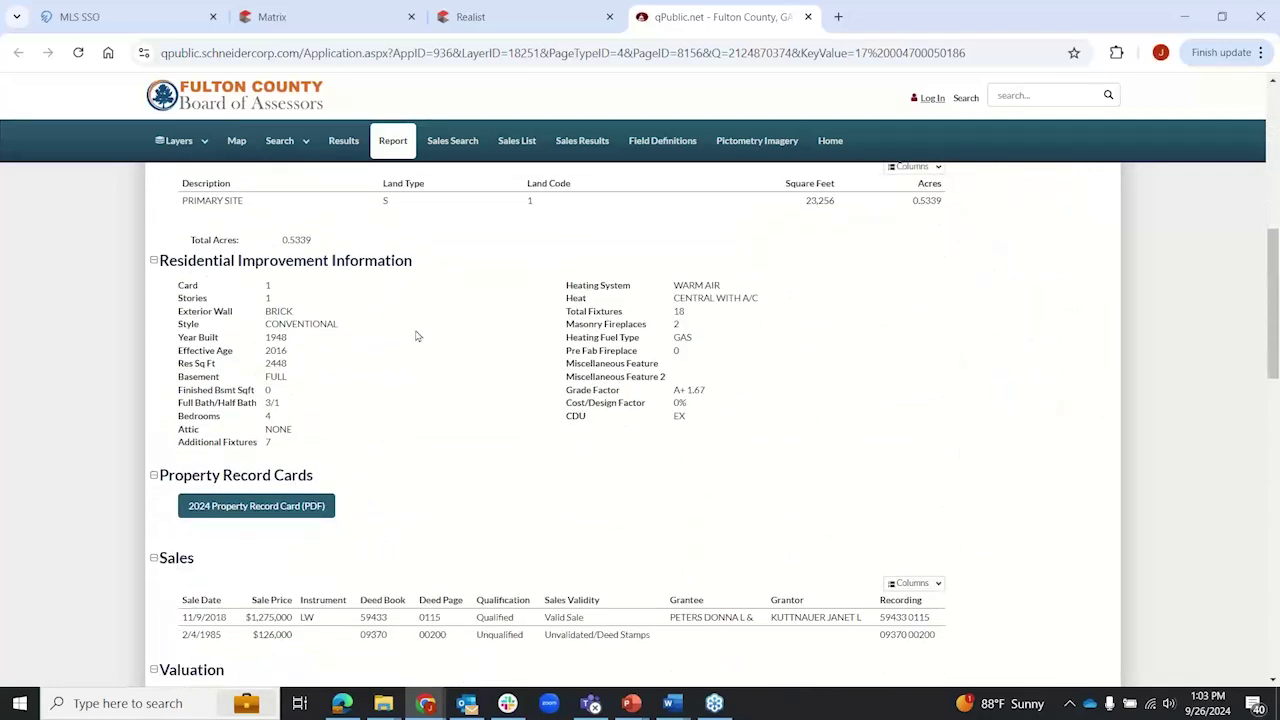
{"action": "scroll", "coordinate": [414, 334], "scroll_direction": "down", "scroll_amount": 3}
{"action": "scroll", "coordinate": [337, 334], "scroll_direction": "down", "scroll_amount": 2}
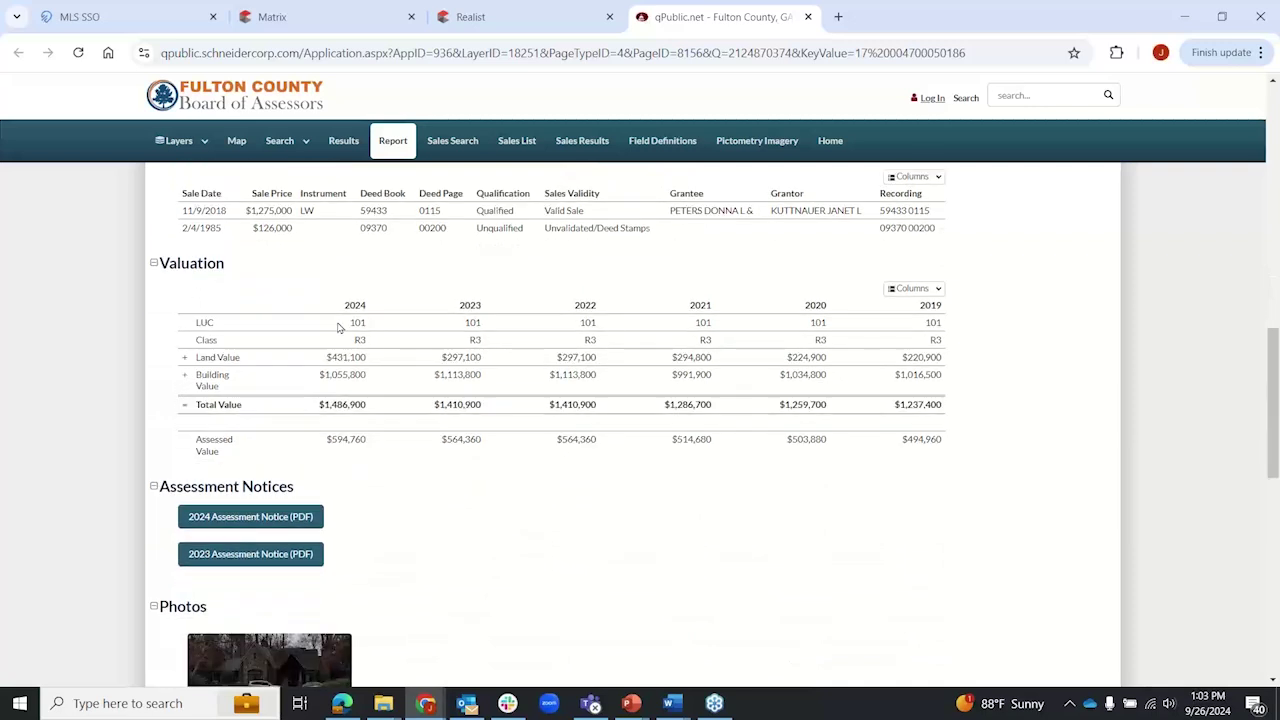
{"action": "scroll", "coordinate": [431, 296], "scroll_direction": "down", "scroll_amount": 4}
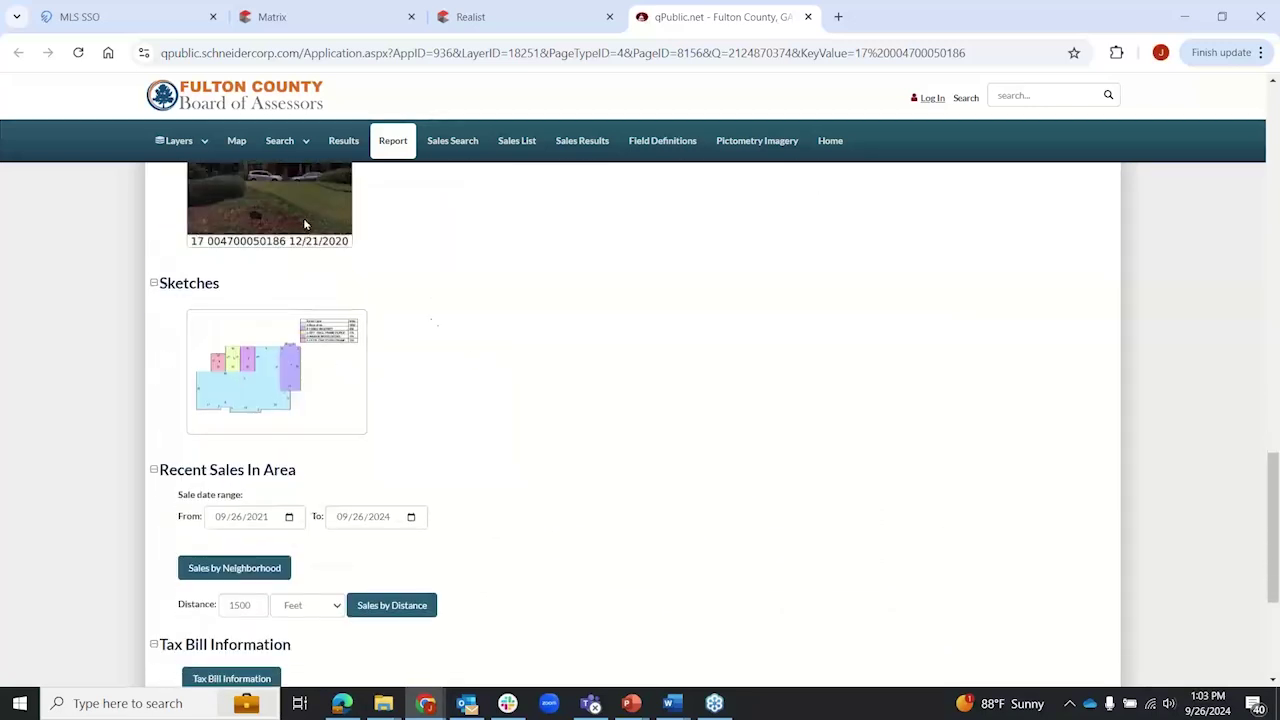
{"action": "scroll", "coordinate": [505, 361], "scroll_direction": "down", "scroll_amount": 3}
{"action": "scroll", "coordinate": [505, 361], "scroll_direction": "down", "scroll_amount": 1}
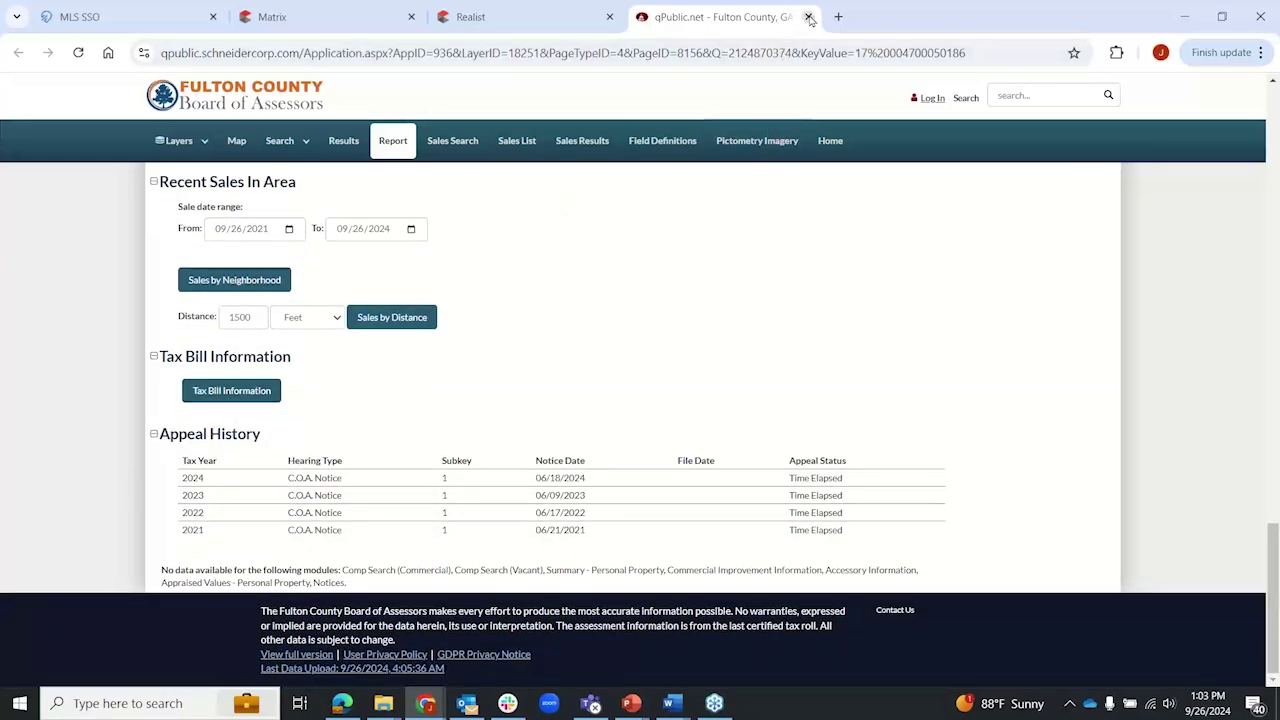
{"action": "scroll", "coordinate": [548, 400], "scroll_direction": "up", "scroll_amount": 15}
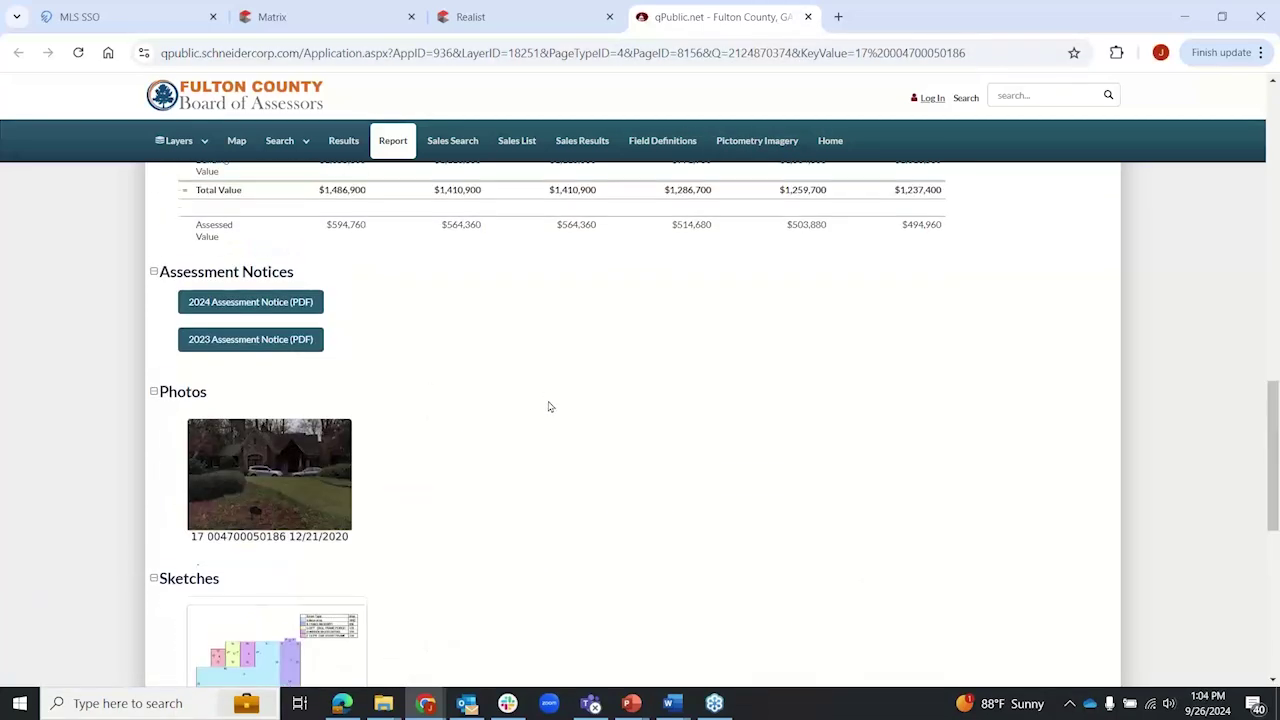
{"action": "scroll", "coordinate": [548, 408], "scroll_direction": "up", "scroll_amount": 10}
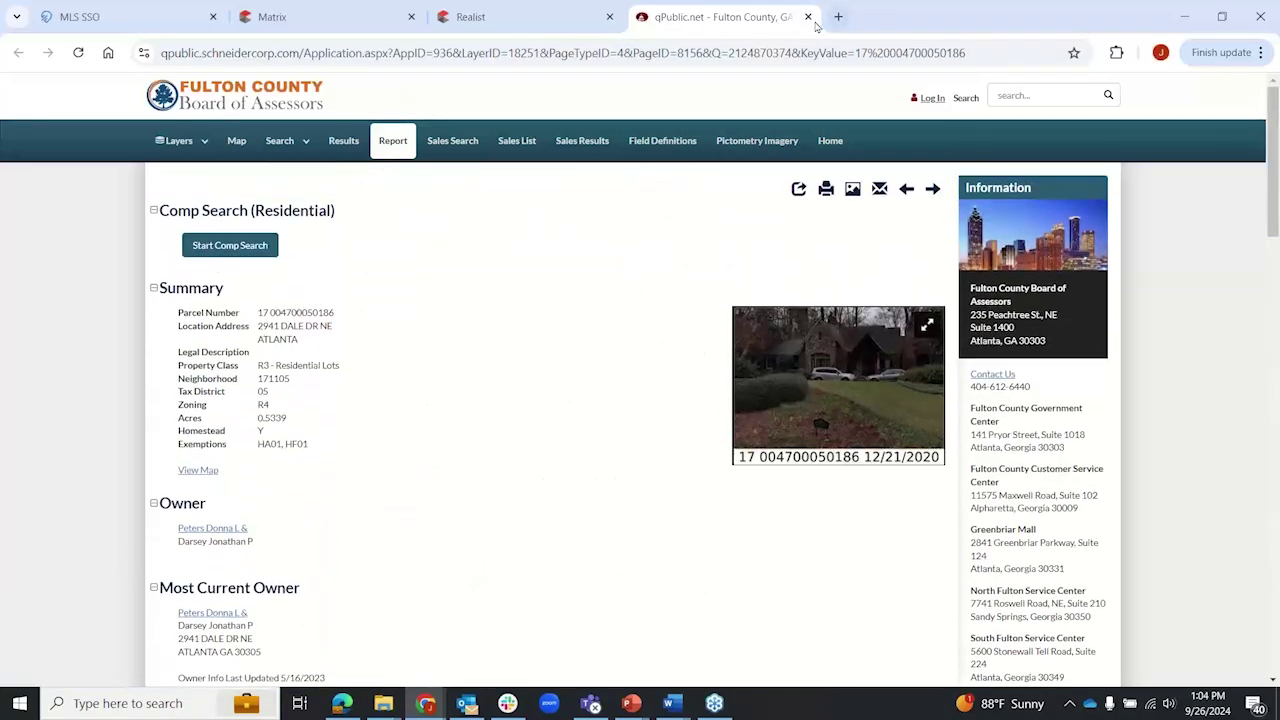
{"action": "left_click", "coordinate": [809, 18]}
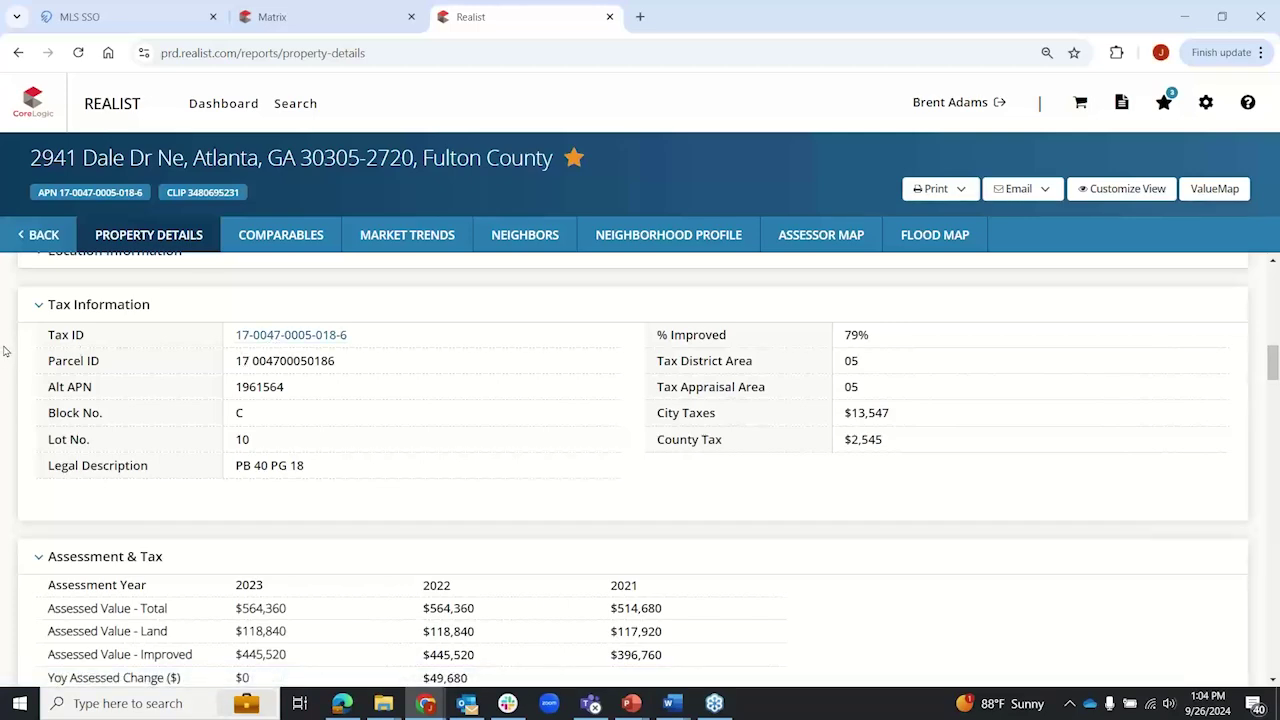
Step: Highlight the $49,680 and 9.65% assessed changes and the 2021 year, then scroll to Characteristics
{"action": "scroll", "coordinate": [4, 350], "scroll_direction": "down", "scroll_amount": 3}
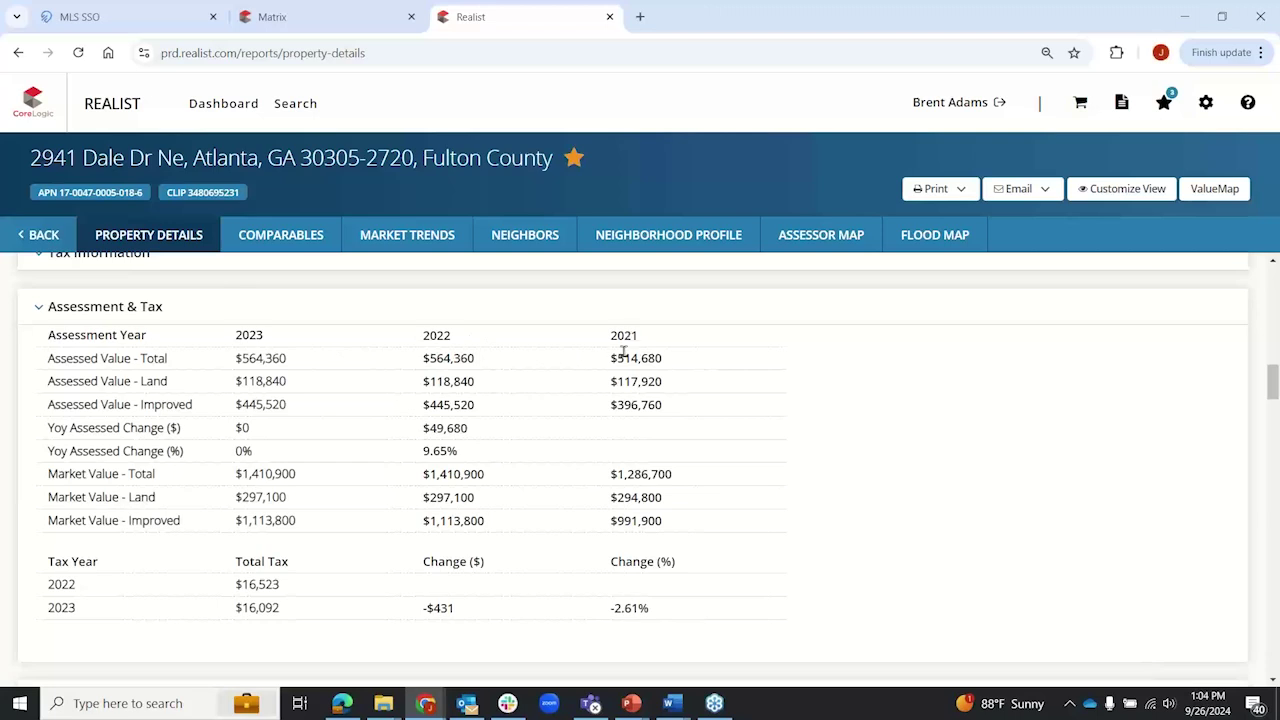
{"action": "left_click_drag", "start_coordinate": [424, 428], "coordinate": [501, 440]}
{"action": "left_click_drag", "start_coordinate": [424, 454], "coordinate": [460, 455]}
{"action": "left_click", "coordinate": [364, 590]}
{"action": "left_click_drag", "start_coordinate": [610, 340], "coordinate": [640, 340]}
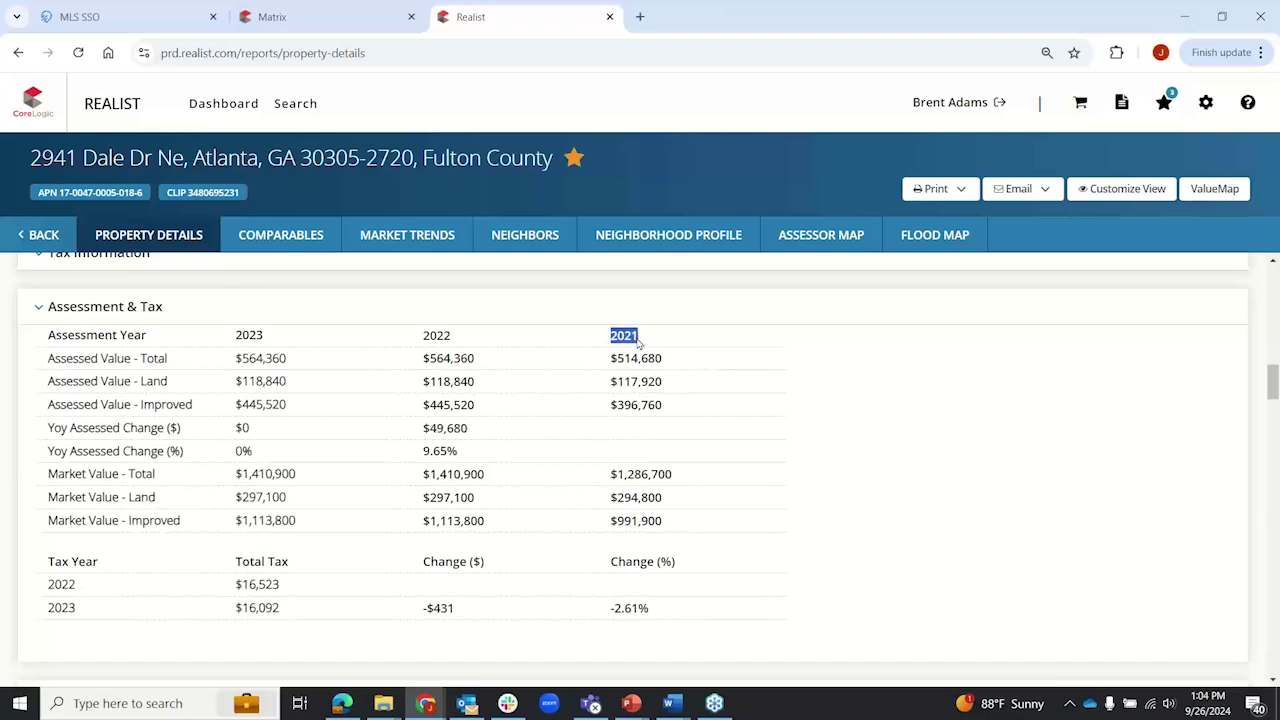
{"action": "left_click", "coordinate": [7, 376]}
{"action": "scroll", "coordinate": [7, 376], "scroll_direction": "down", "scroll_amount": 4}
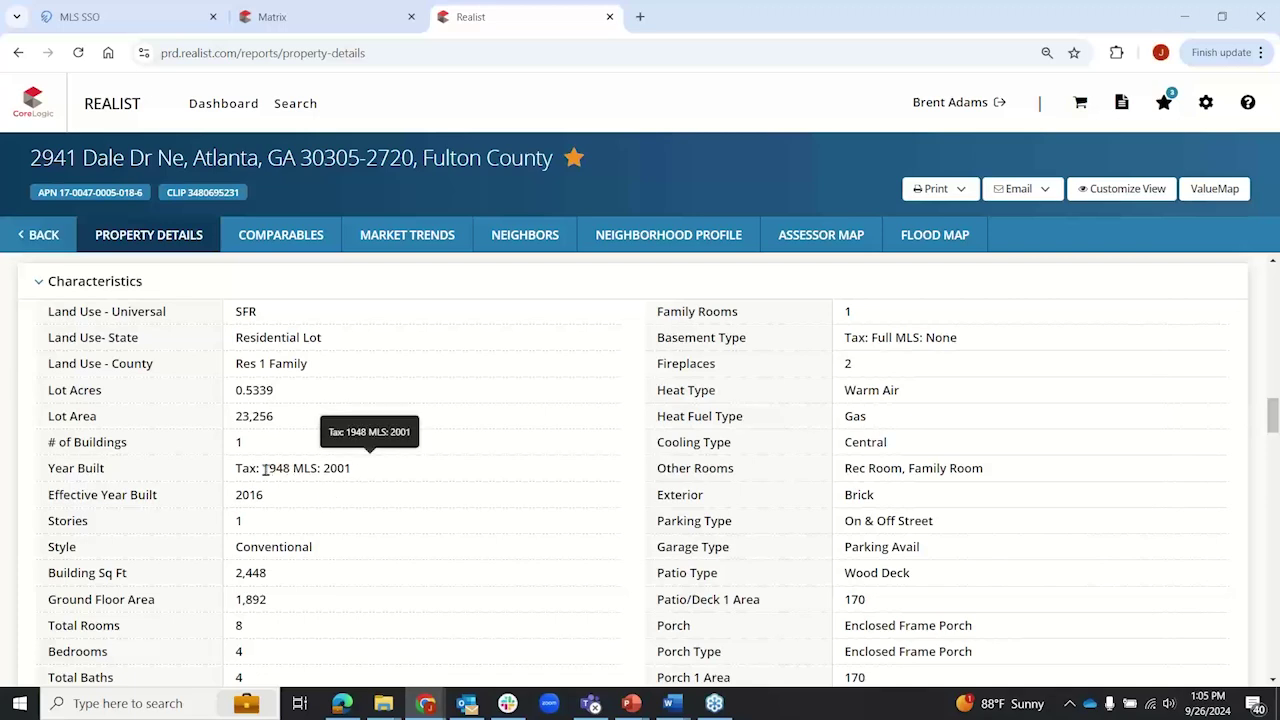
Step: Highlight the tax Year Built 1948 and the MLS Year Built 2001 to compare them
{"action": "left_click_drag", "start_coordinate": [262, 470], "coordinate": [354, 472]}
{"action": "left_click", "coordinate": [321, 468]}
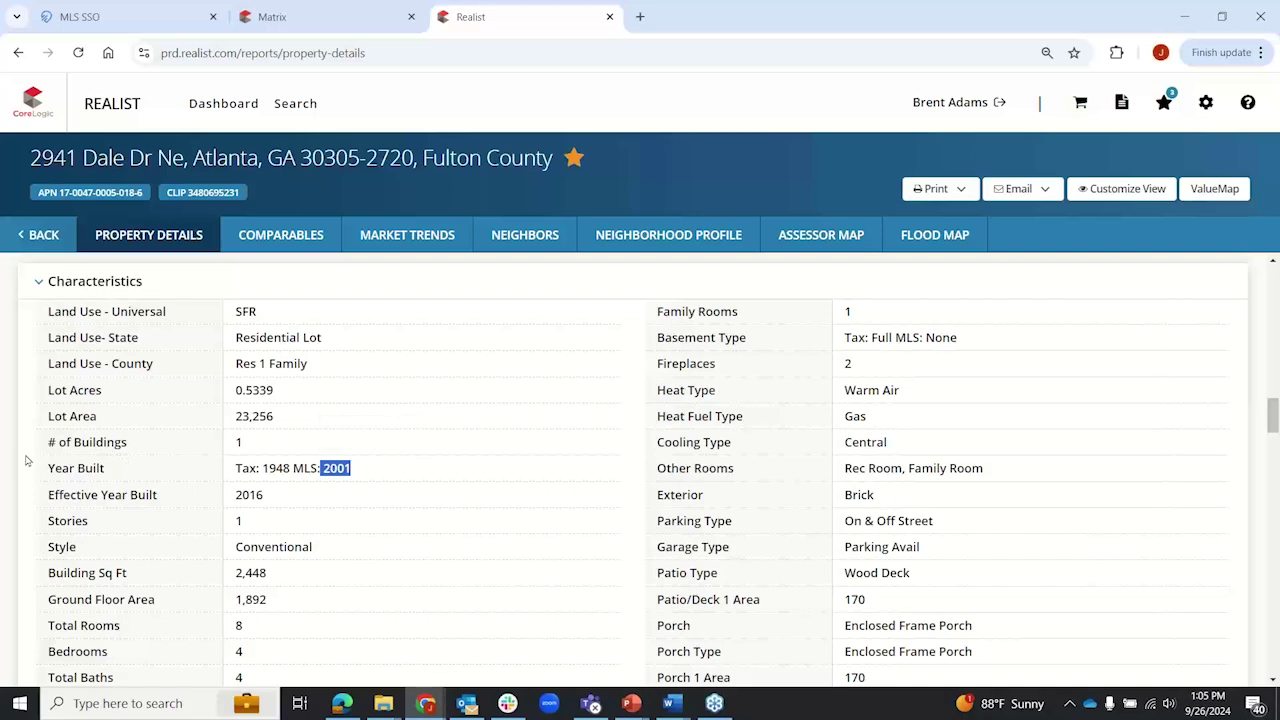
{"action": "left_click", "coordinate": [365, 480]}
{"action": "double_click", "coordinate": [325, 467]}
{"action": "double_click", "coordinate": [277, 468]}
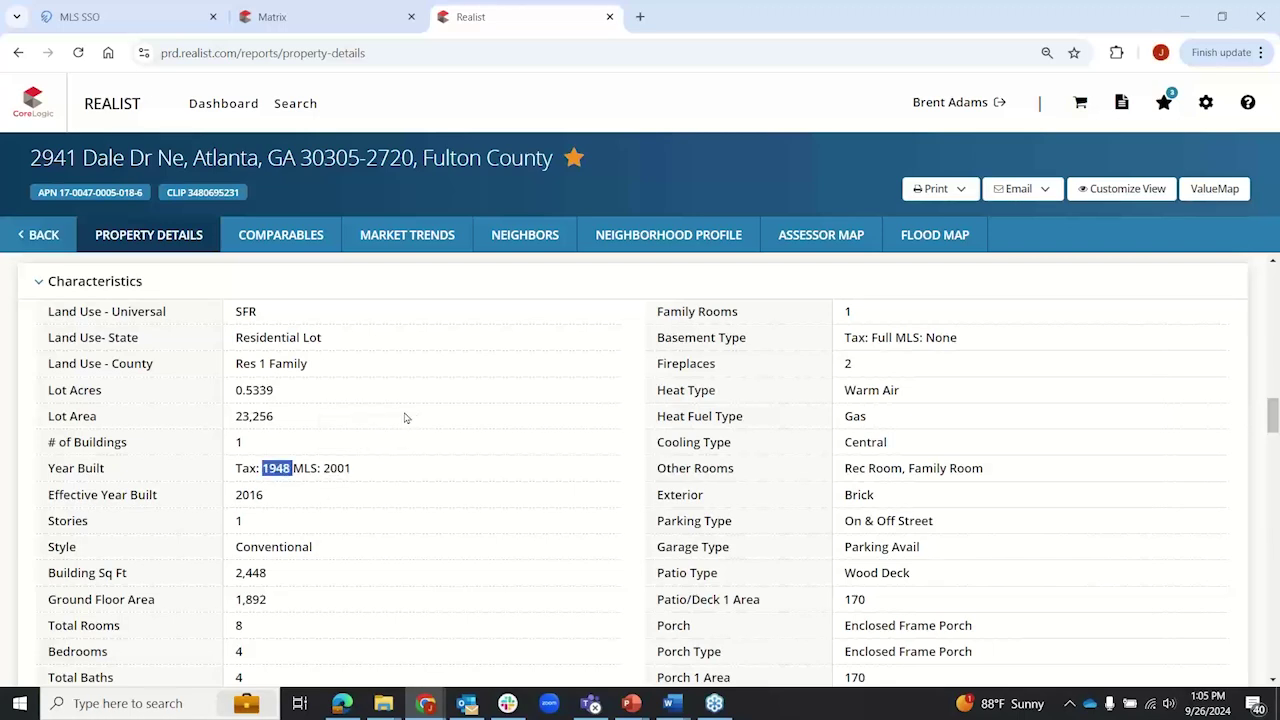
{"action": "left_click", "coordinate": [393, 468]}
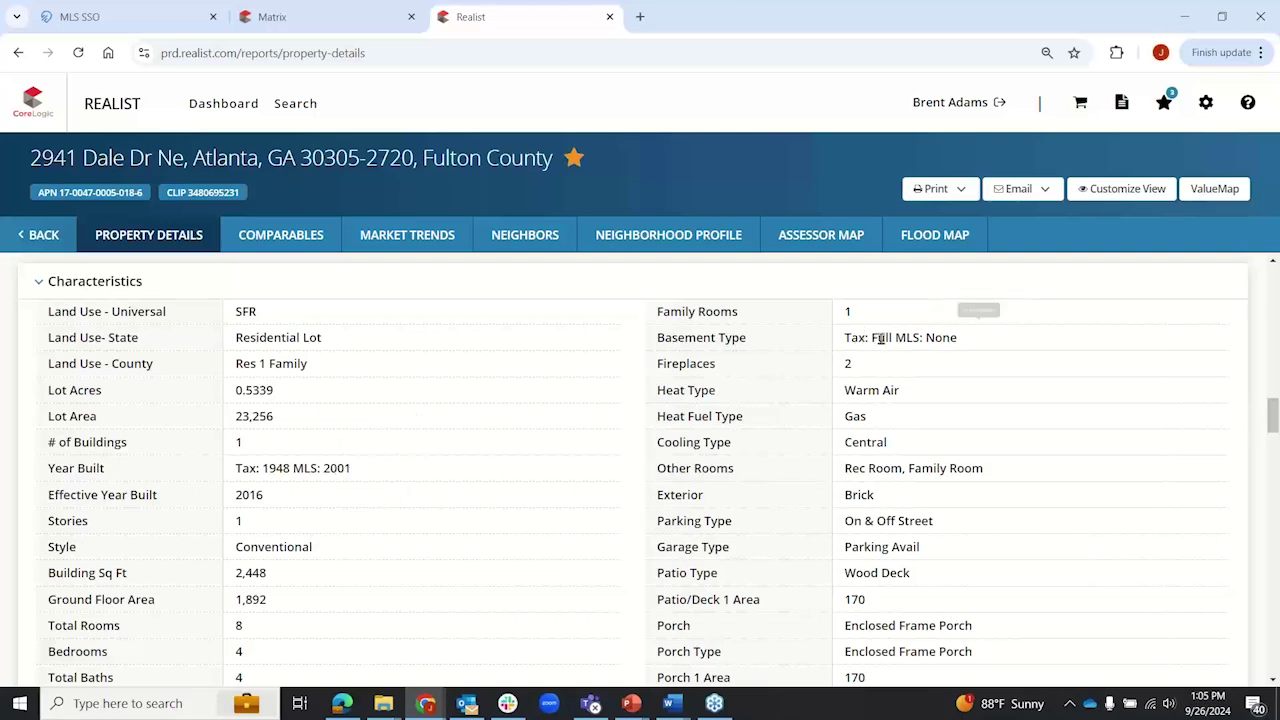
Step: Highlight the Basement Type value and its MLS value None, then scroll to Features
{"action": "triple_click", "coordinate": [880, 340]}
{"action": "left_click", "coordinate": [946, 343]}
{"action": "double_click", "coordinate": [946, 340]}
{"action": "left_click", "coordinate": [967, 346]}
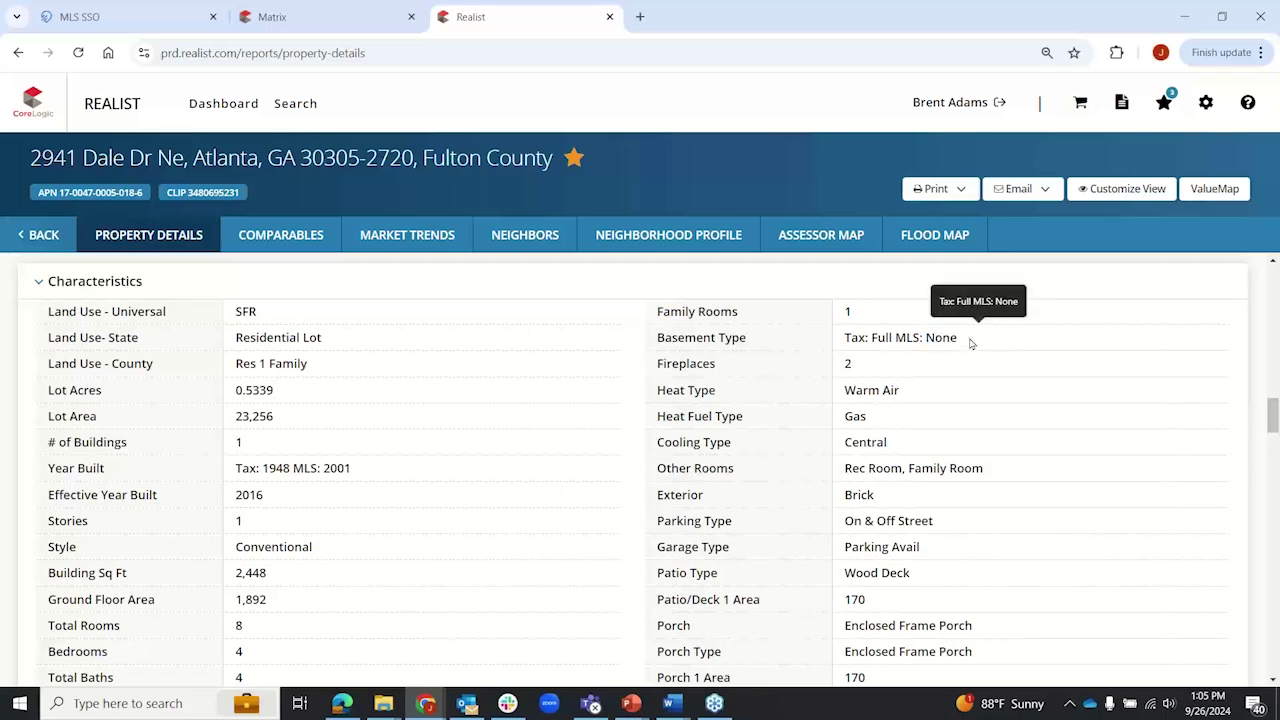
{"action": "scroll", "coordinate": [355, 413], "scroll_direction": "down", "scroll_amount": 3}
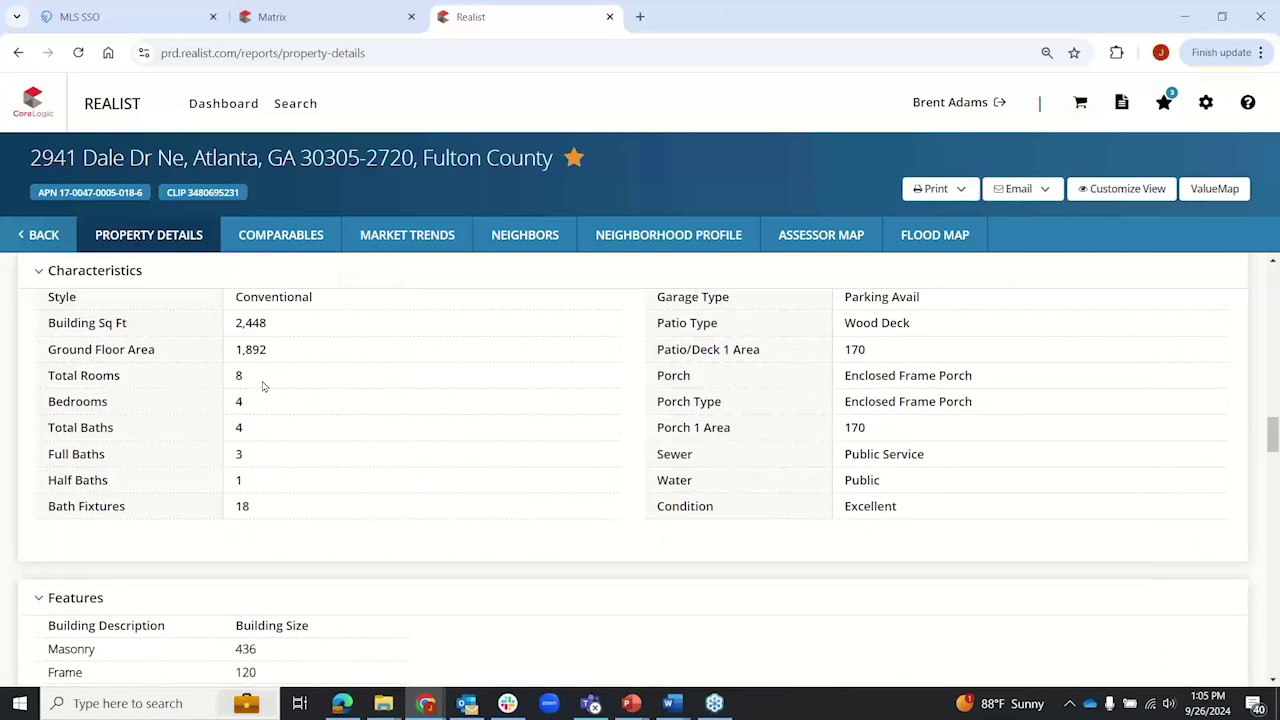
{"action": "mouse_move", "coordinate": [258, 404]}
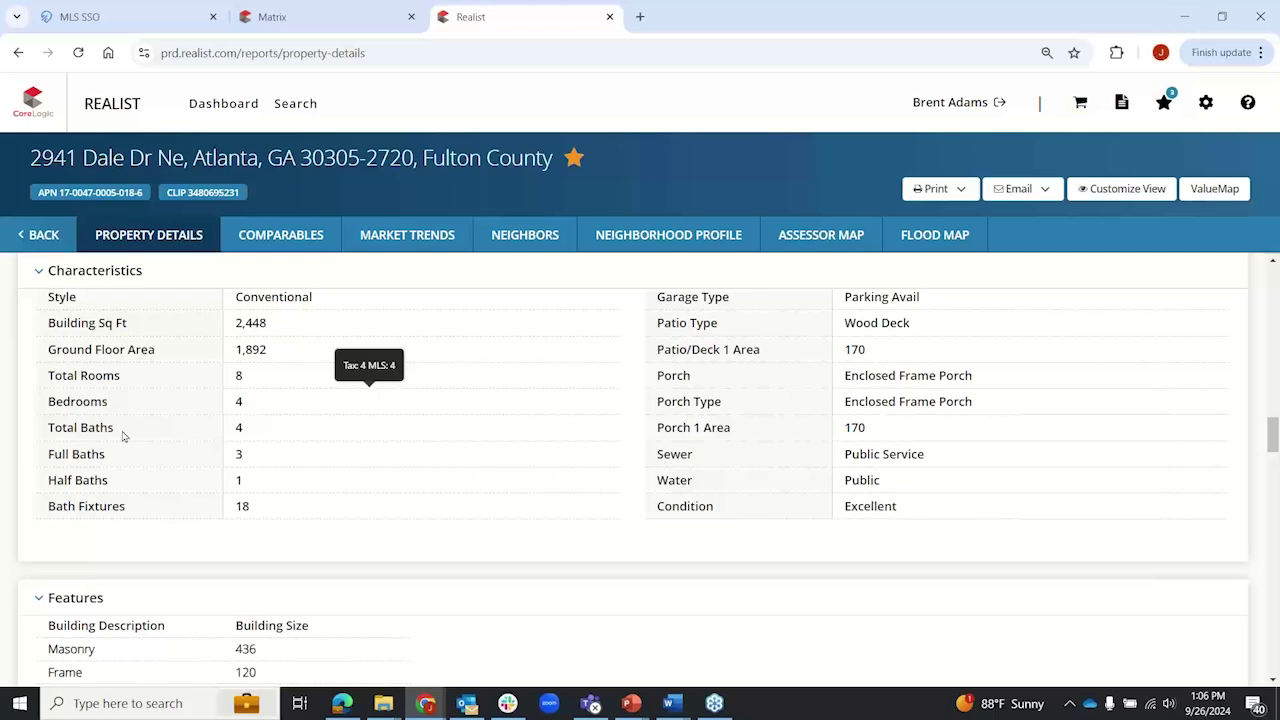
{"action": "scroll", "coordinate": [10, 440], "scroll_direction": "down", "scroll_amount": 3}
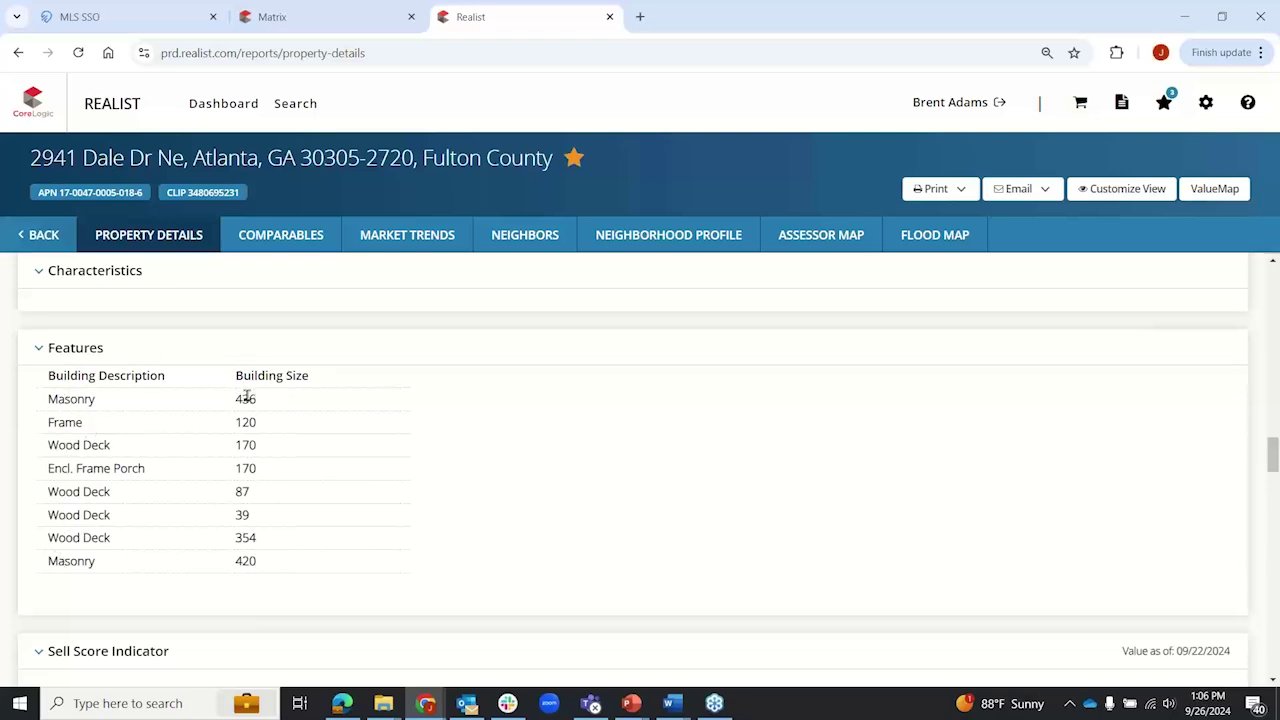
Step: Highlight the Masonry and Wood Deck entries in the Features table
{"action": "double_click", "coordinate": [67, 398]}
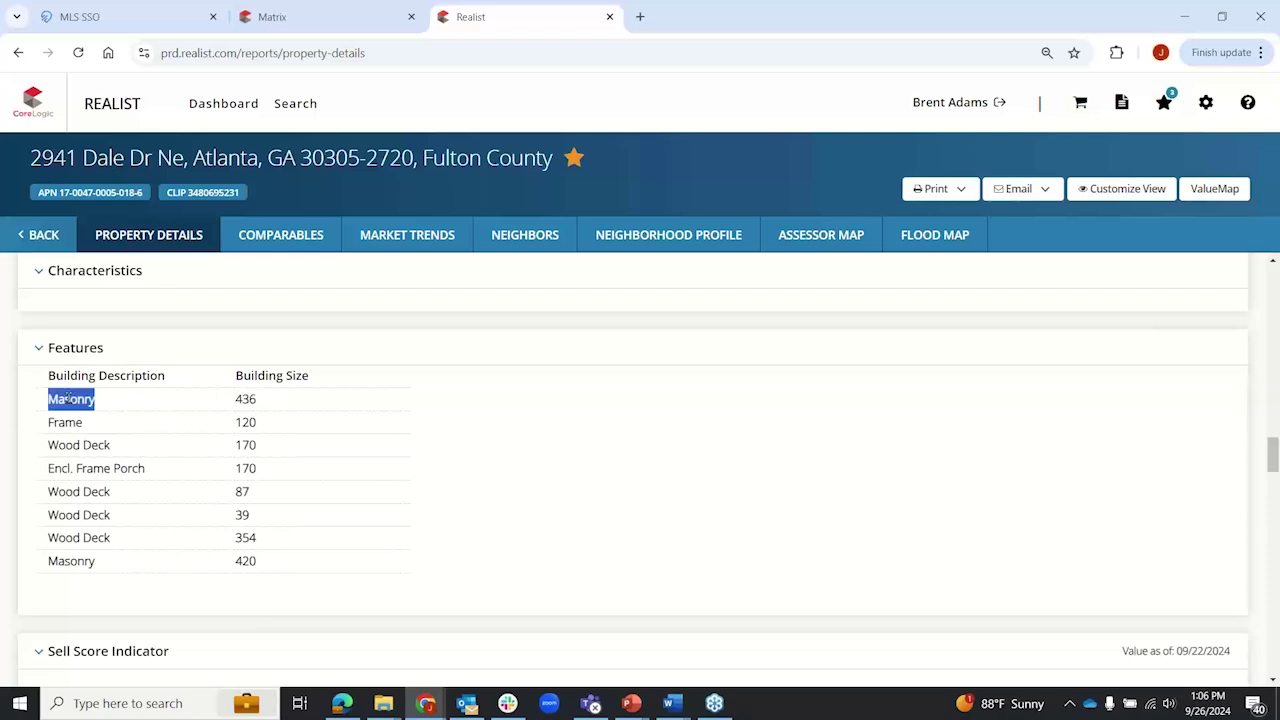
{"action": "double_click", "coordinate": [93, 446]}
{"action": "left_click", "coordinate": [98, 492]}
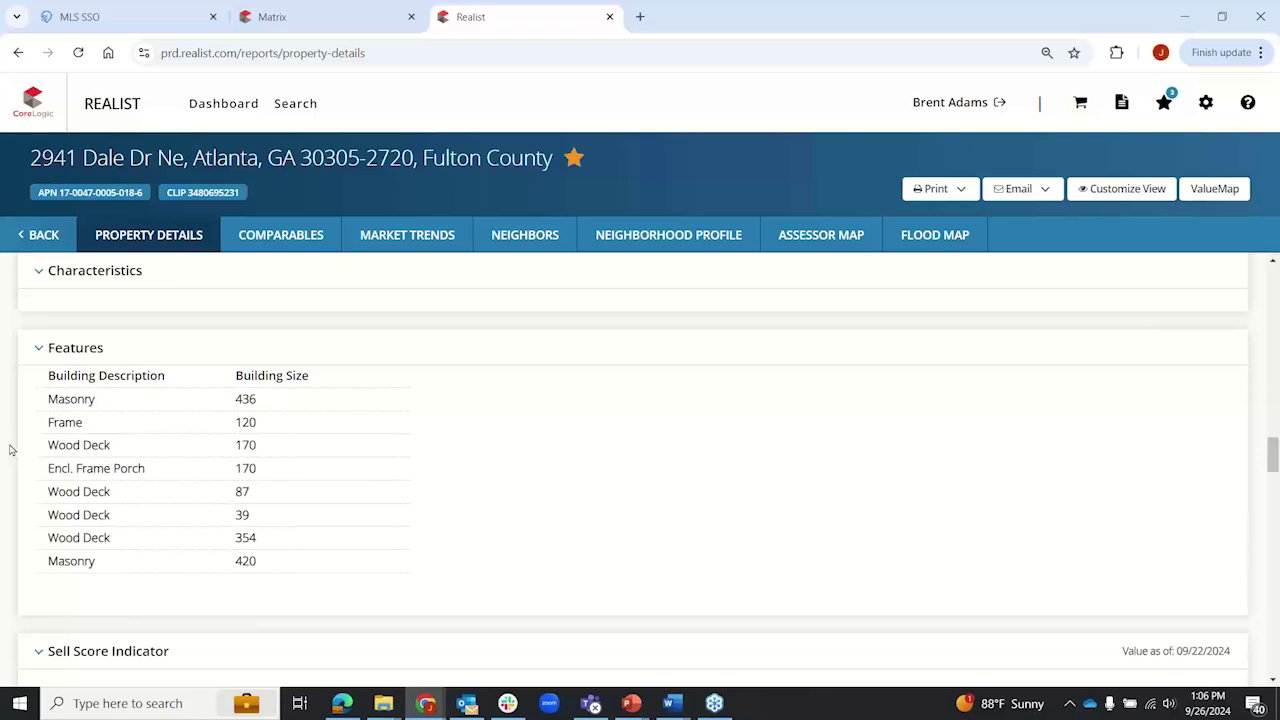
Step: Scroll to the Sell Score Indicator and highlight its explanation and the 706 score
{"action": "scroll", "coordinate": [10, 449], "scroll_direction": "down", "scroll_amount": 3}
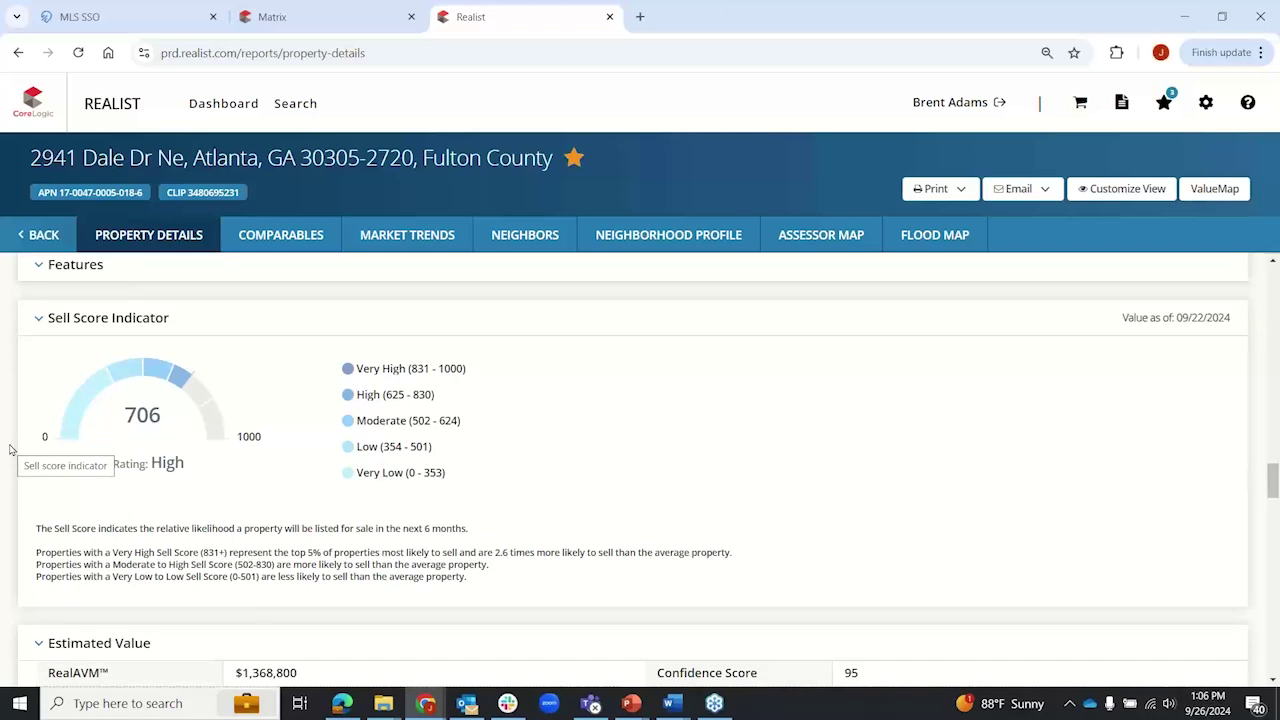
{"action": "scroll", "coordinate": [10, 449], "scroll_direction": "down", "scroll_amount": 1}
{"action": "scroll", "coordinate": [10, 449], "scroll_direction": "up", "scroll_amount": 1}
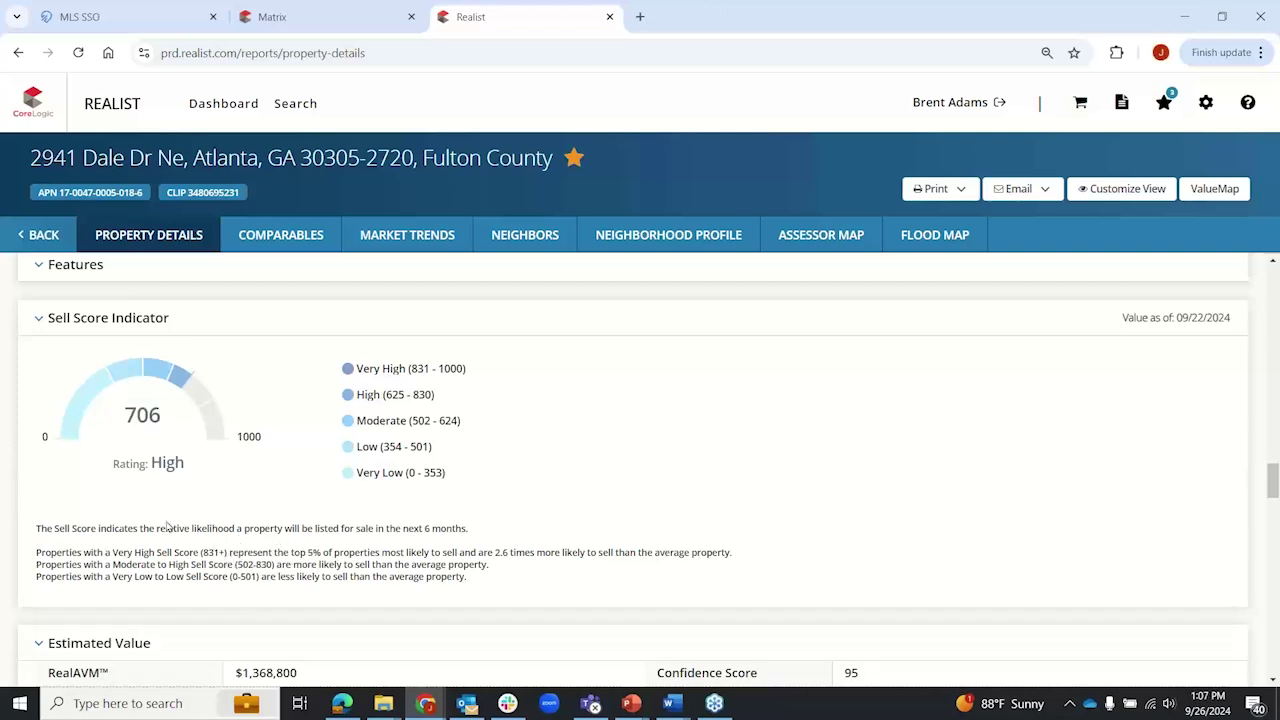
{"action": "left_click_drag", "start_coordinate": [98, 530], "coordinate": [466, 524]}
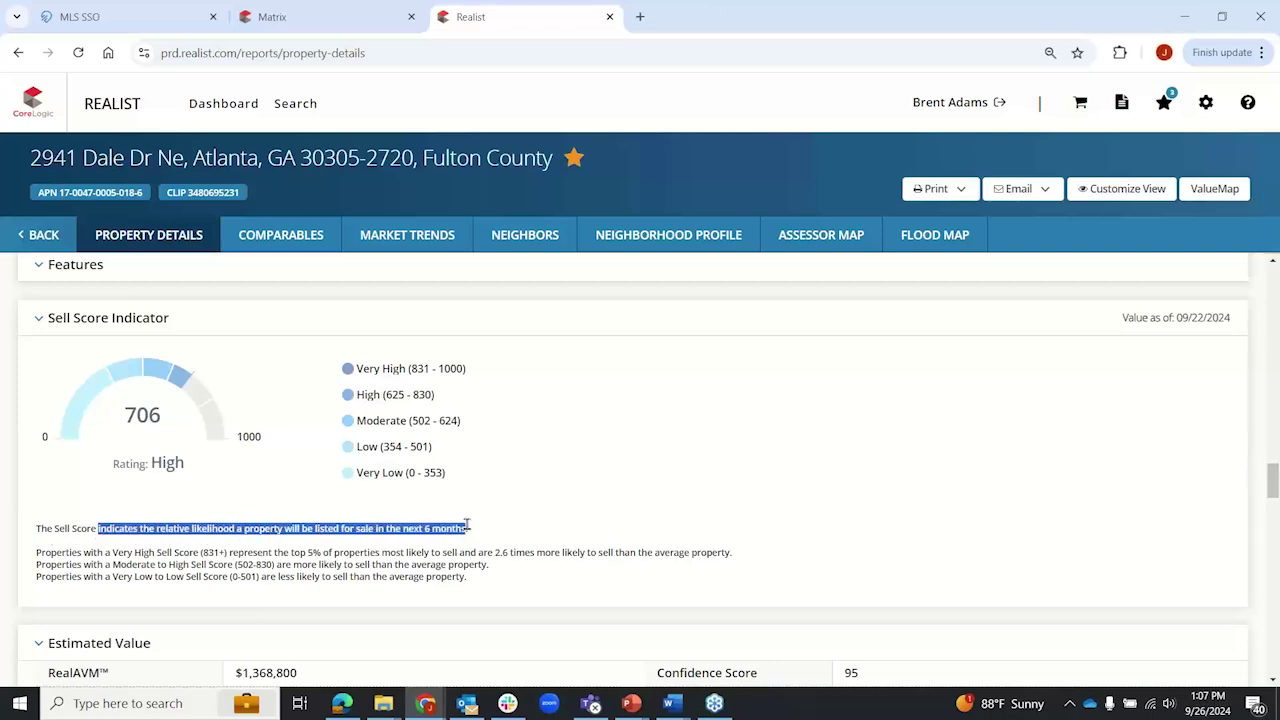
{"action": "left_click", "coordinate": [130, 415]}
{"action": "left_click_drag", "start_coordinate": [128, 416], "coordinate": [165, 426]}
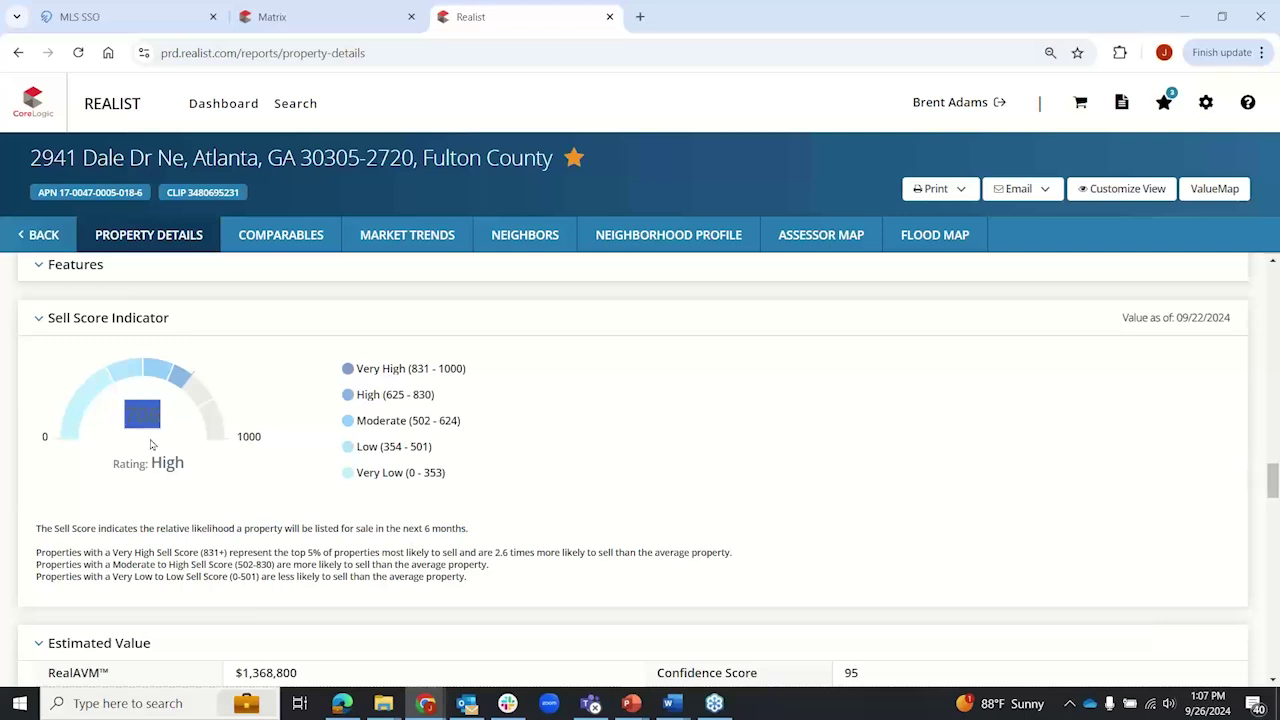
{"action": "left_click", "coordinate": [143, 421]}
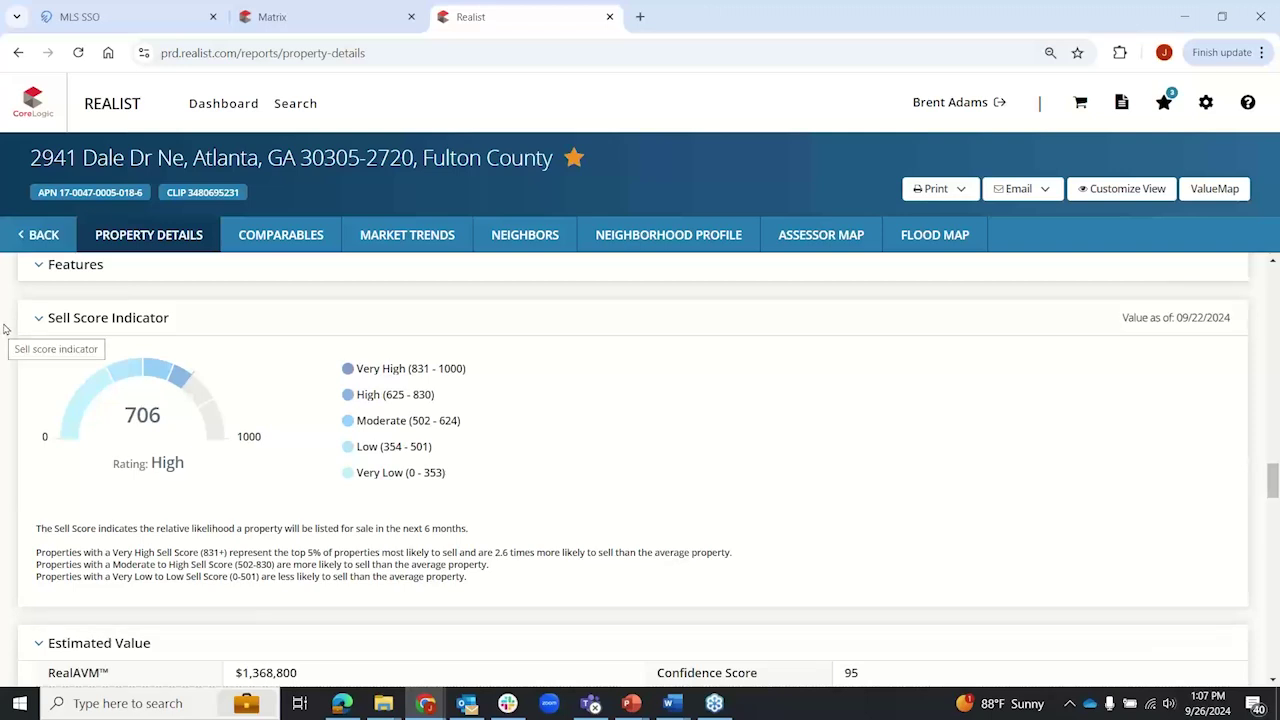
{"action": "scroll", "coordinate": [4, 329], "scroll_direction": "down", "scroll_amount": 3}
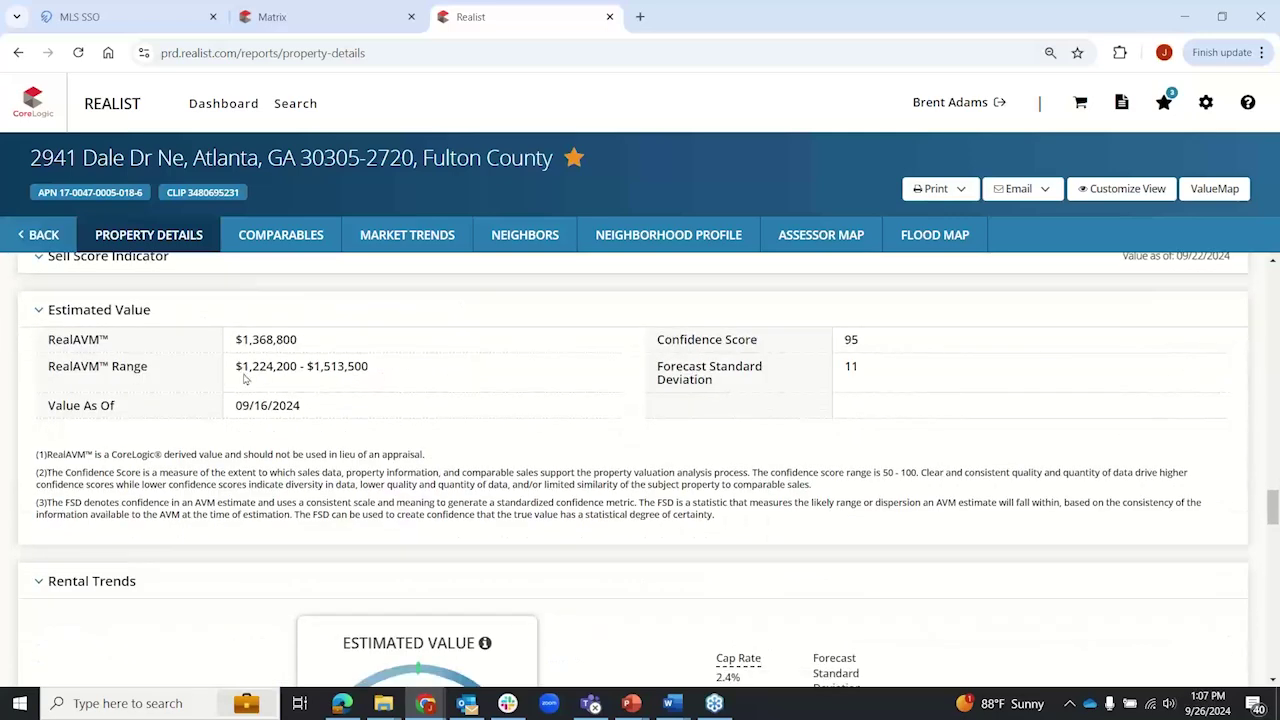
{"action": "left_click_drag", "start_coordinate": [242, 340], "coordinate": [314, 344]}
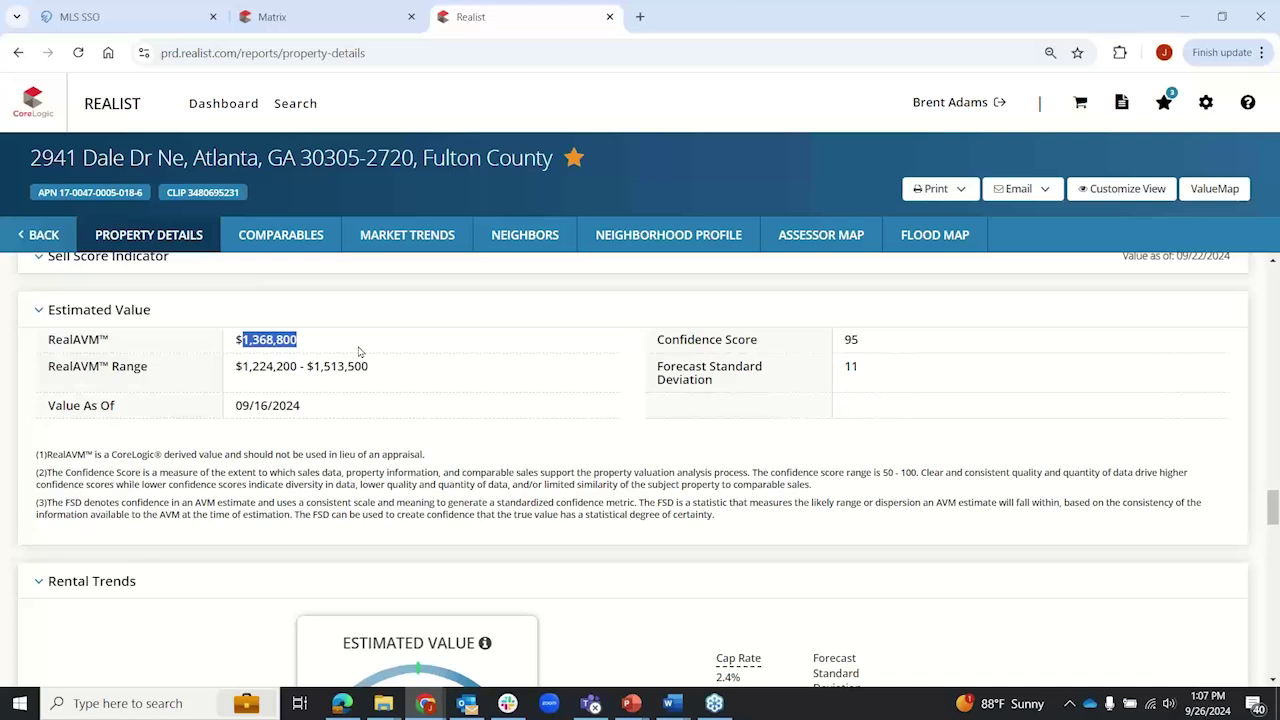
{"action": "left_click", "coordinate": [360, 351]}
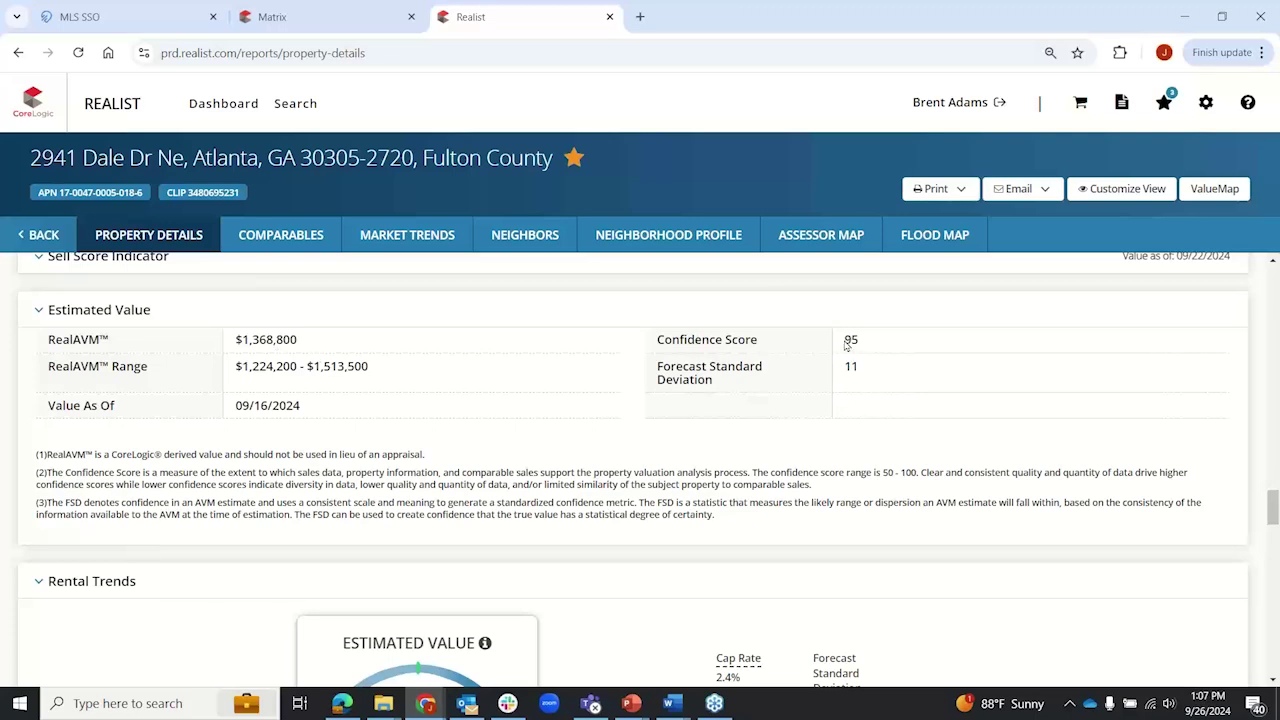
{"action": "left_click_drag", "start_coordinate": [843, 339], "coordinate": [860, 373]}
{"action": "left_click", "coordinate": [842, 438]}
{"action": "left_click_drag", "start_coordinate": [36, 454], "coordinate": [723, 551]}
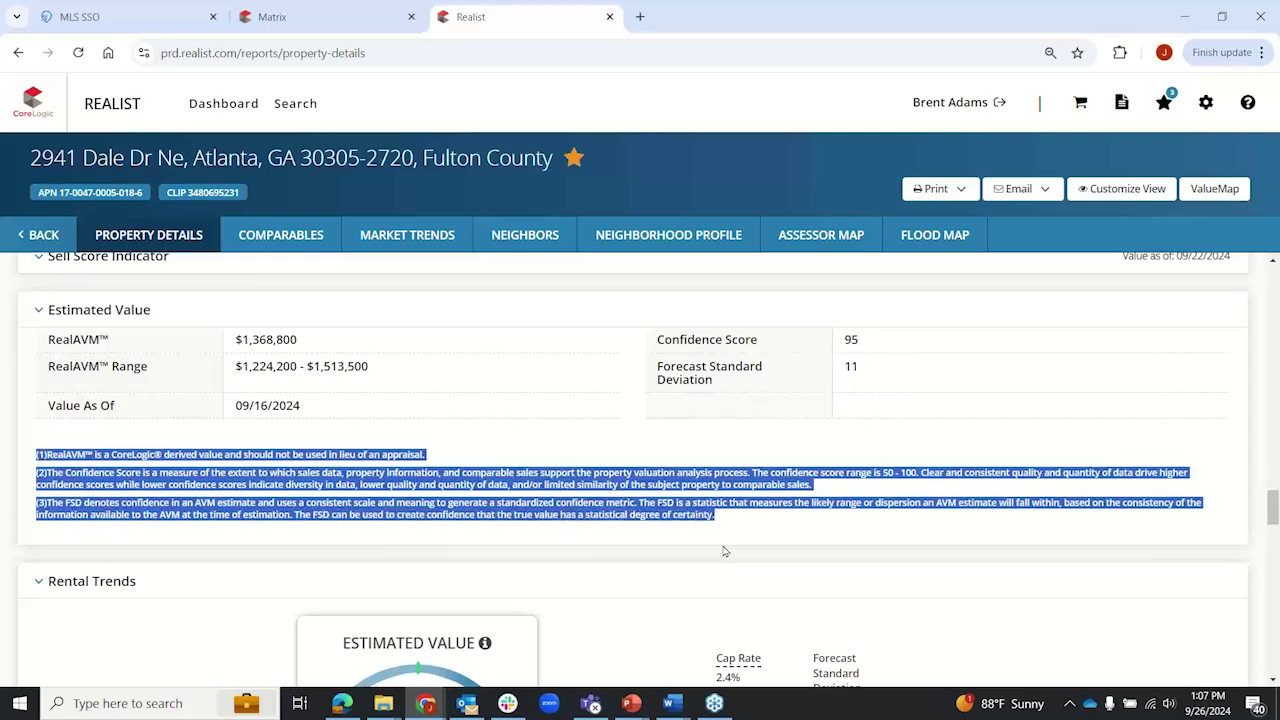
{"action": "left_click", "coordinate": [723, 560]}
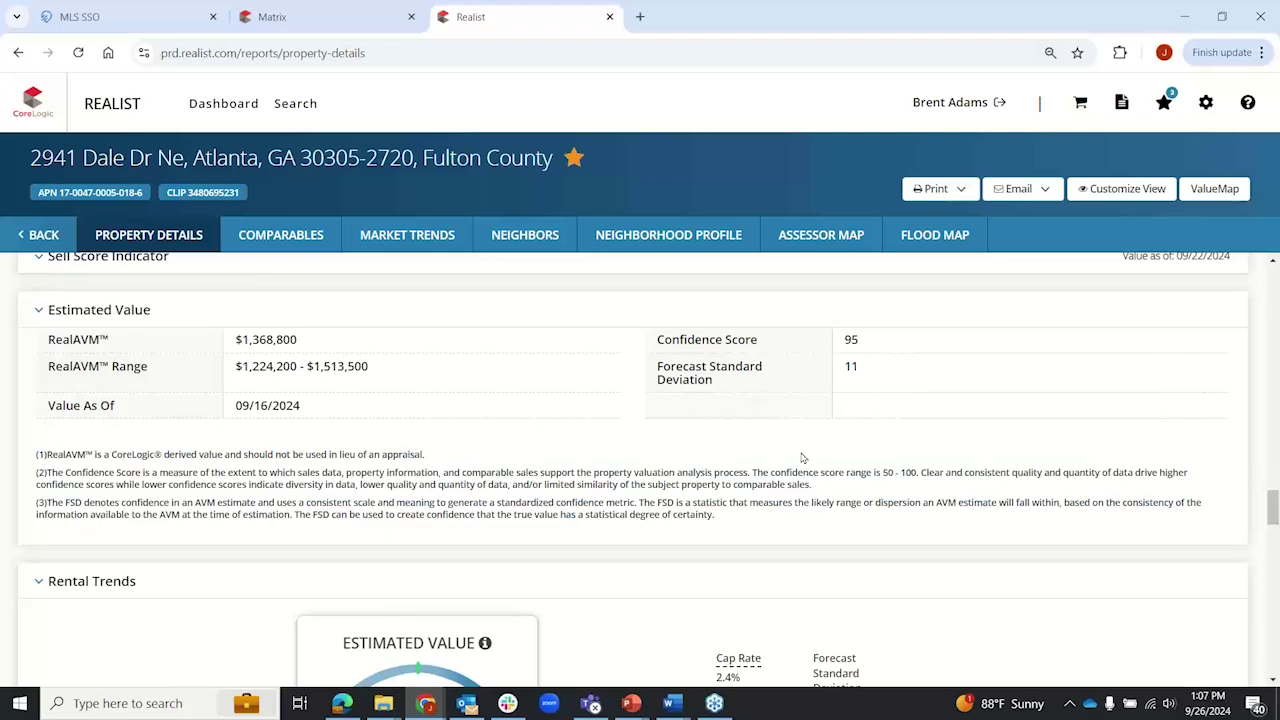
{"action": "left_click_drag", "start_coordinate": [845, 340], "coordinate": [858, 340]}
{"action": "left_click_drag", "start_coordinate": [845, 368], "coordinate": [858, 368]}
{"action": "left_click_drag", "start_coordinate": [238, 339], "coordinate": [266, 340]}
{"action": "left_click", "coordinate": [255, 400]}
{"action": "left_click_drag", "start_coordinate": [236, 366], "coordinate": [380, 369]}
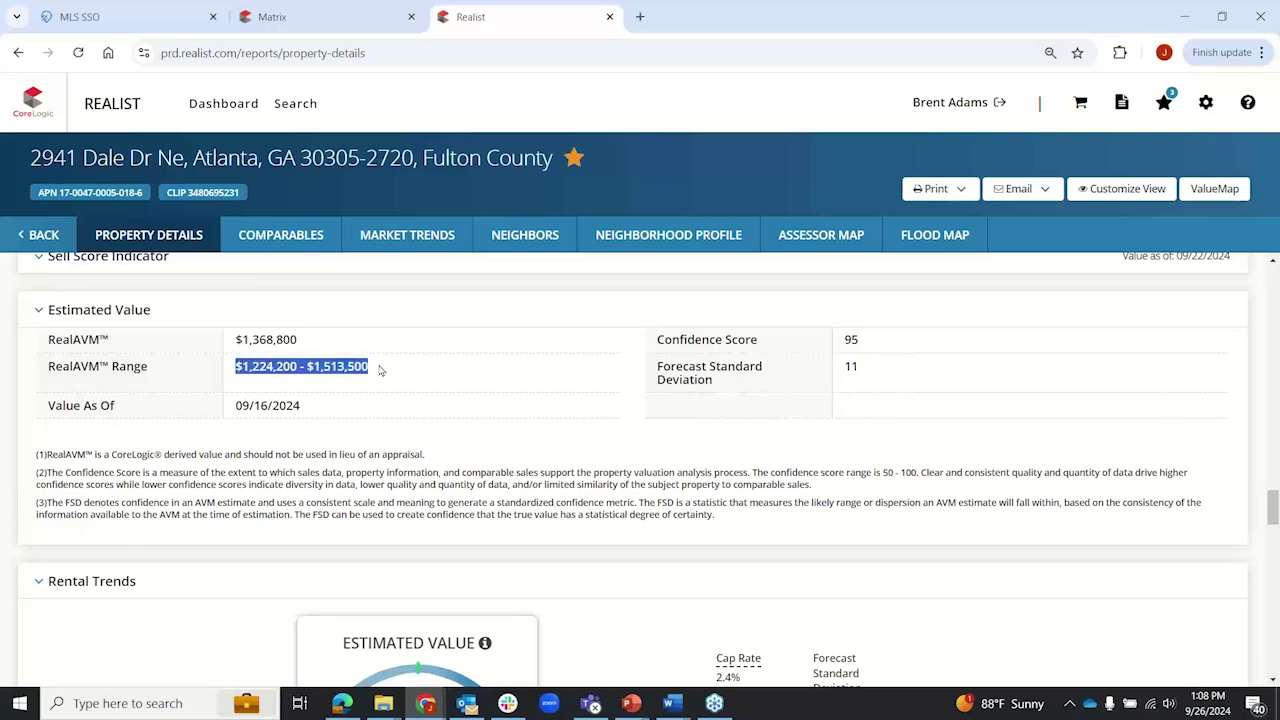
{"action": "left_click", "coordinate": [216, 562]}
{"action": "left_click_drag", "start_coordinate": [240, 405], "coordinate": [304, 414]}
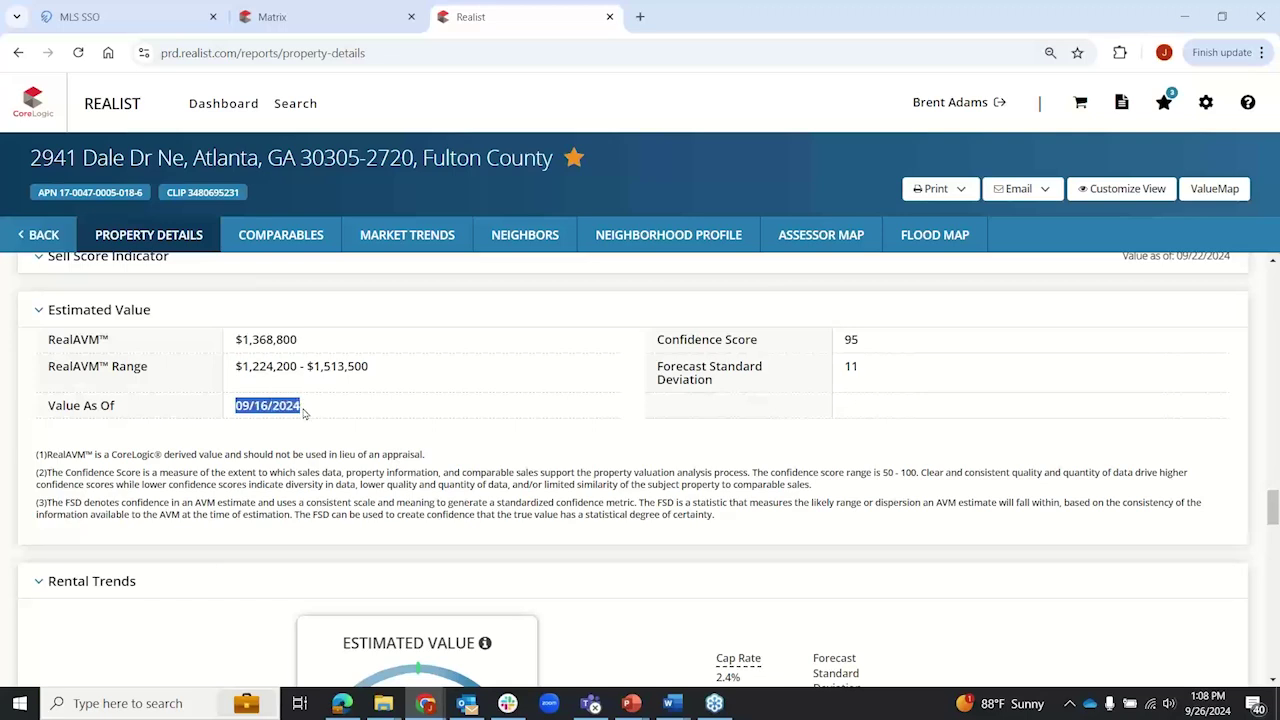
{"action": "left_click", "coordinate": [251, 558]}
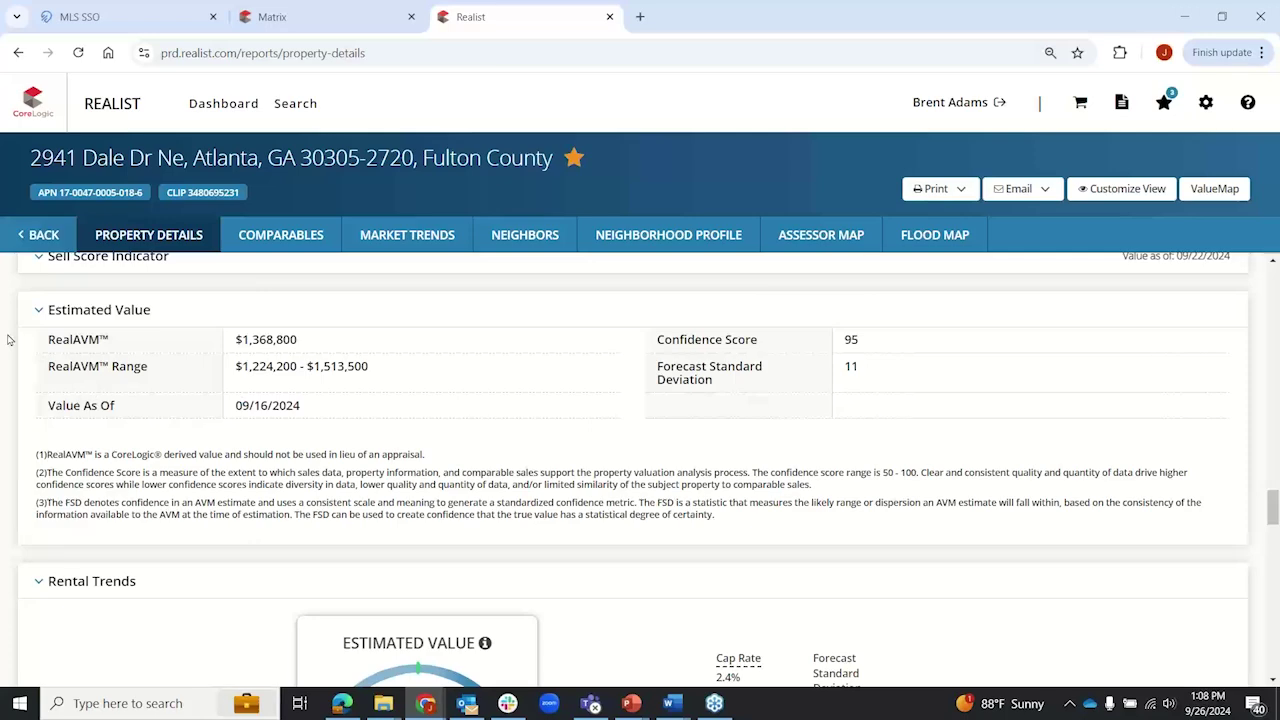
{"action": "scroll", "coordinate": [8, 340], "scroll_direction": "down", "scroll_amount": 3}
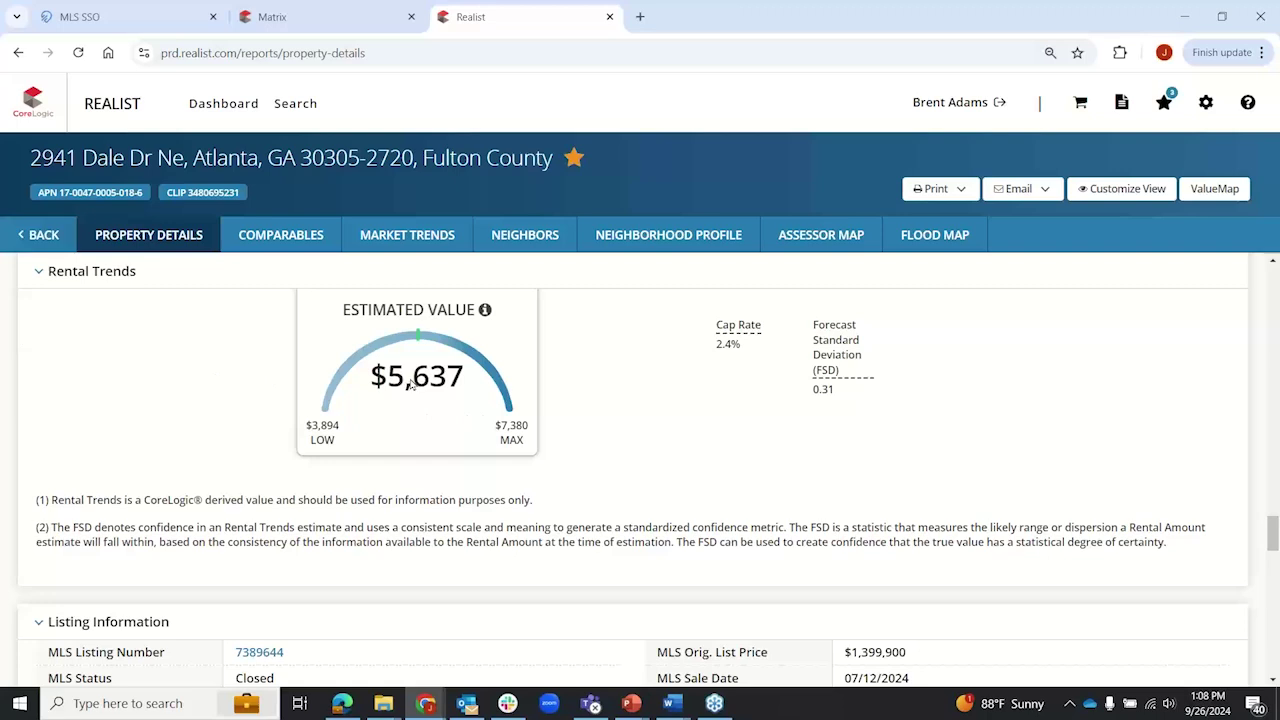
{"action": "scroll", "coordinate": [4, 424], "scroll_direction": "up", "scroll_amount": 1}
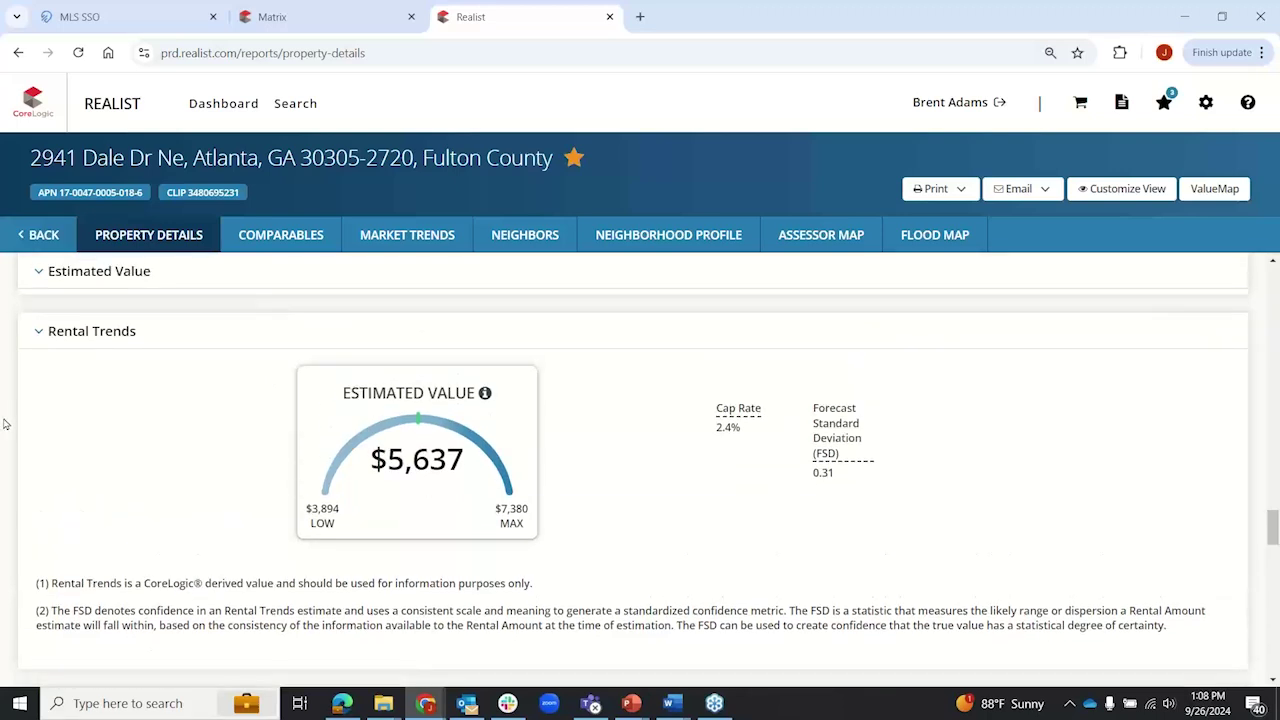
{"action": "scroll", "coordinate": [8, 416], "scroll_direction": "up", "scroll_amount": 3}
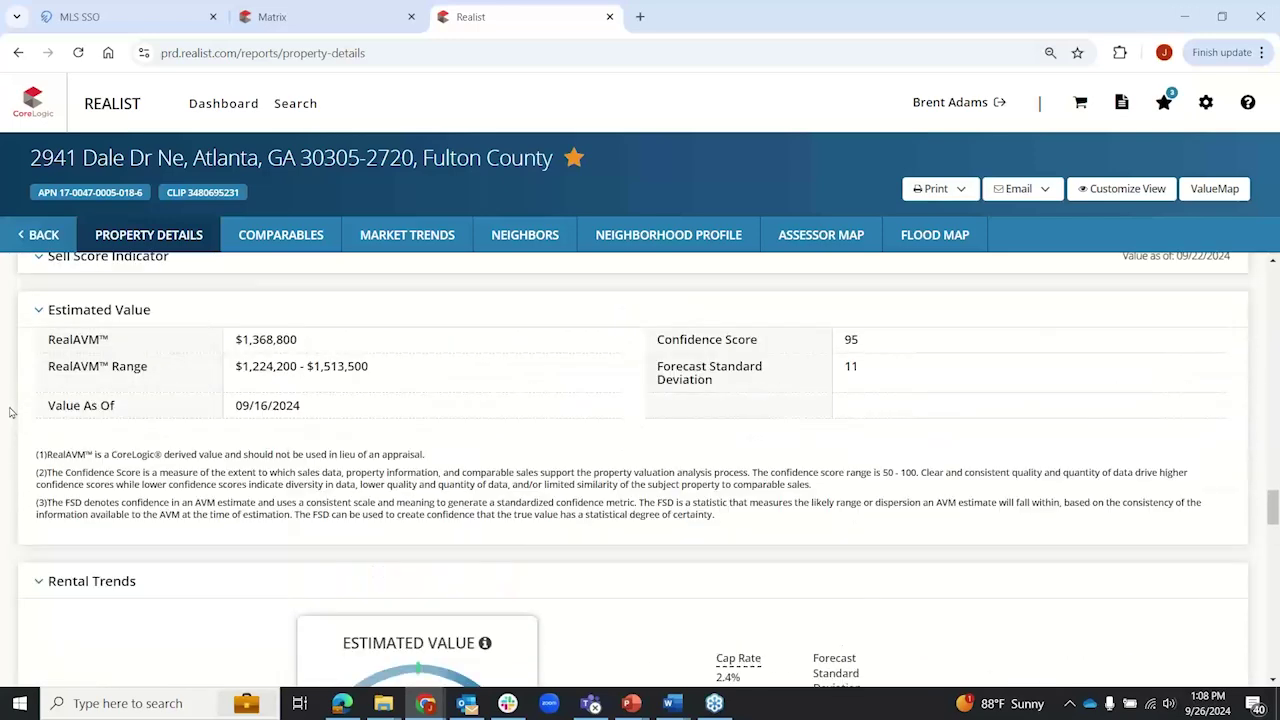
{"action": "scroll", "coordinate": [10, 412], "scroll_direction": "up", "scroll_amount": 1}
{"action": "left_click_drag", "start_coordinate": [845, 418], "coordinate": [859, 422]}
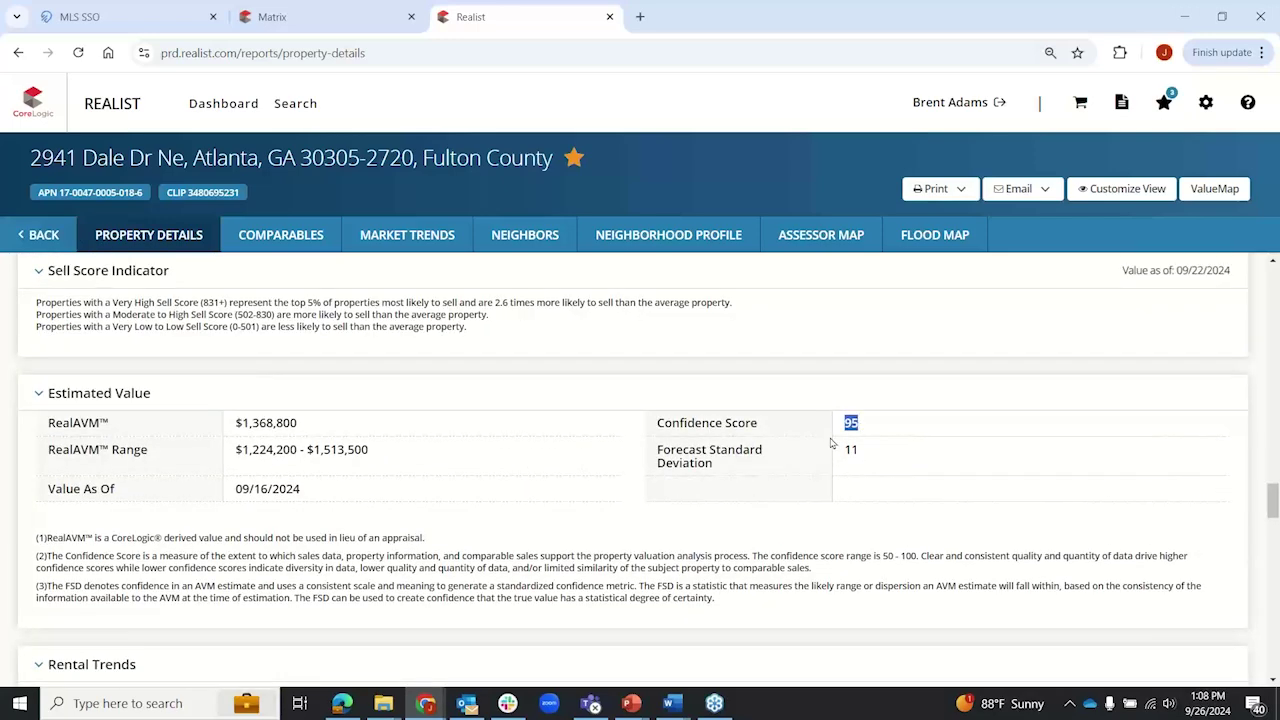
{"action": "left_click", "coordinate": [13, 493]}
{"action": "scroll", "coordinate": [384, 548], "scroll_direction": "down", "scroll_amount": 3}
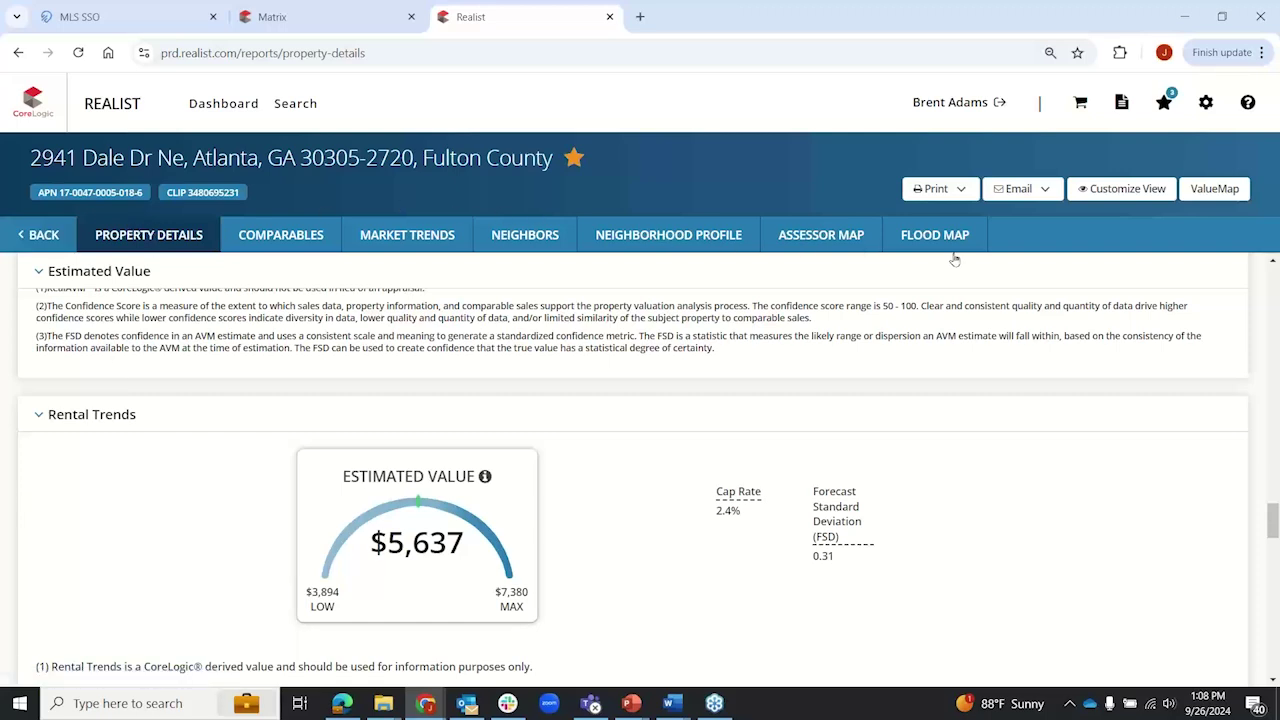
Step: Look through the report's Print and Email dropdown options
{"action": "left_click", "coordinate": [961, 189]}
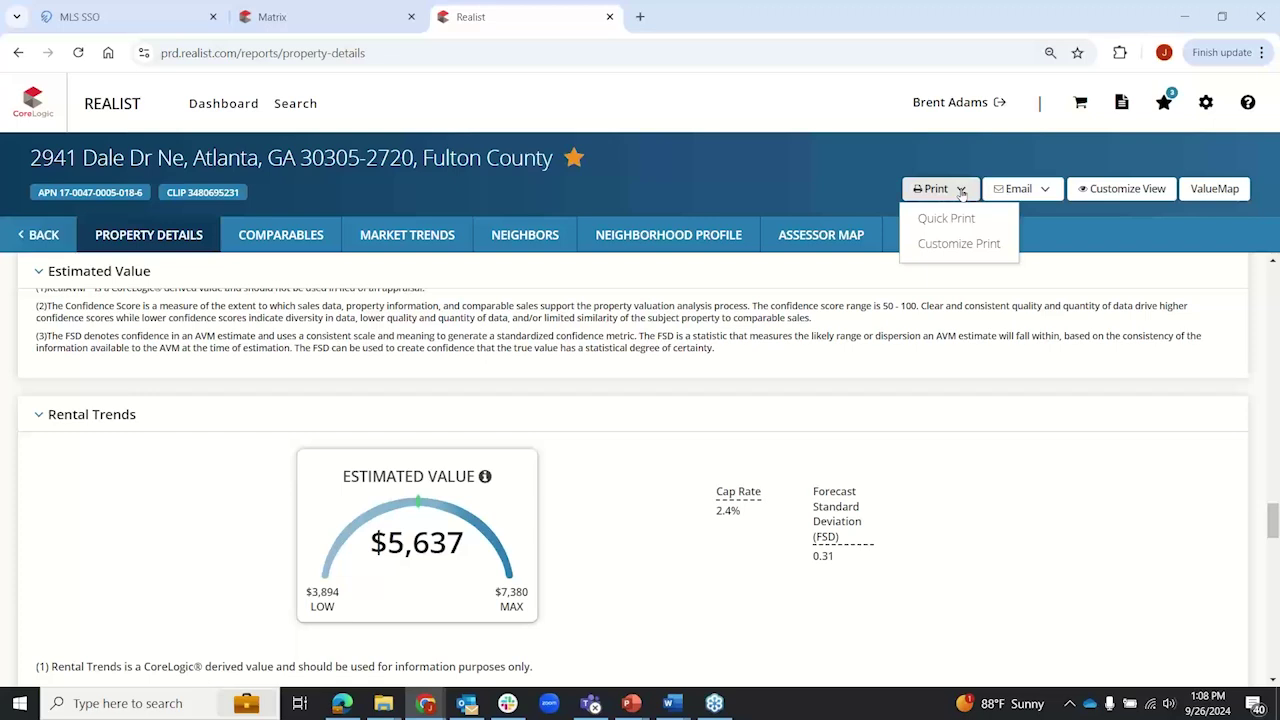
{"action": "left_click", "coordinate": [1042, 192]}
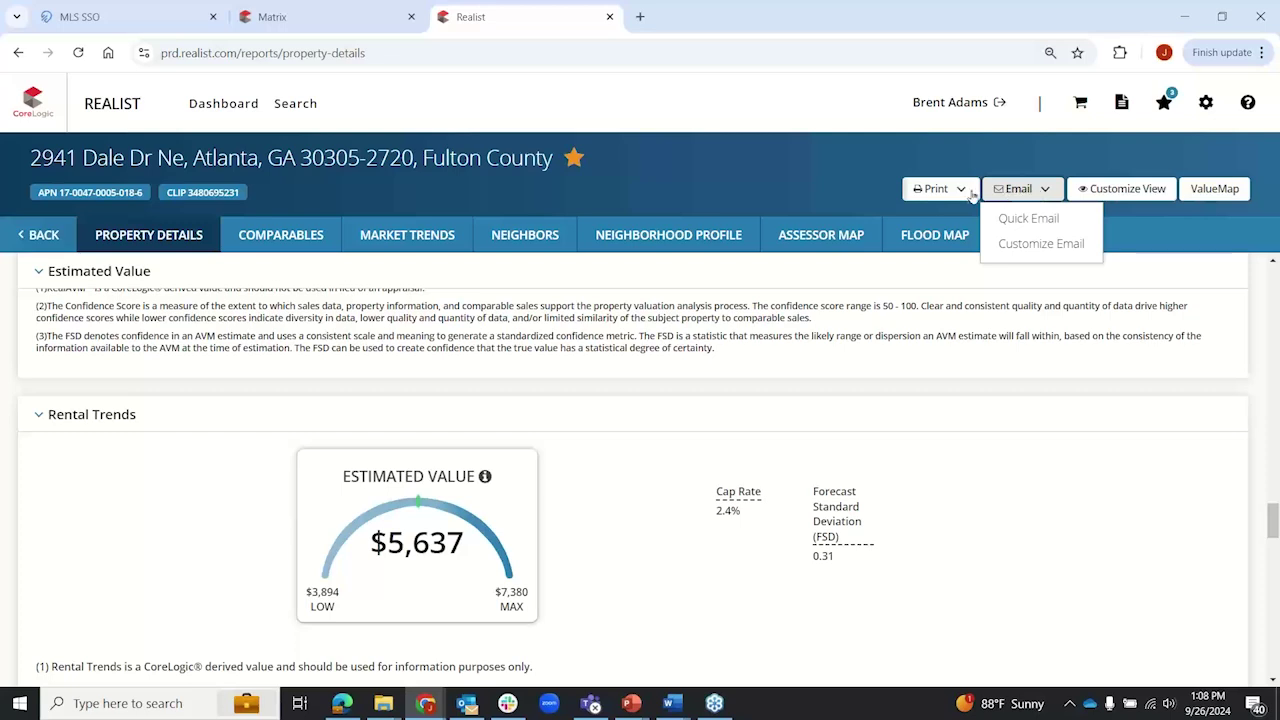
{"action": "left_click", "coordinate": [961, 192]}
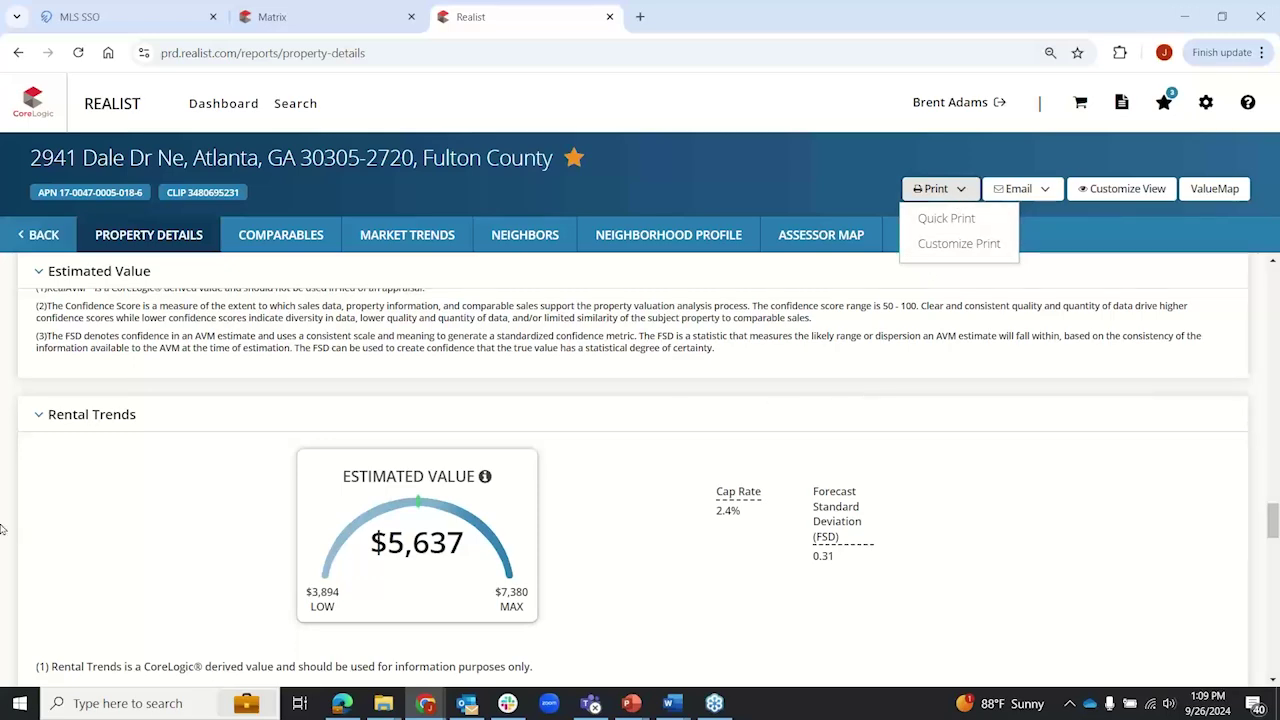
Step: Open Customize View, showing Dynamic display format with 17 of 17 sections selected
{"action": "scroll", "coordinate": [2, 528], "scroll_direction": "up", "scroll_amount": 1}
{"action": "scroll", "coordinate": [2, 528], "scroll_direction": "up", "scroll_amount": 2}
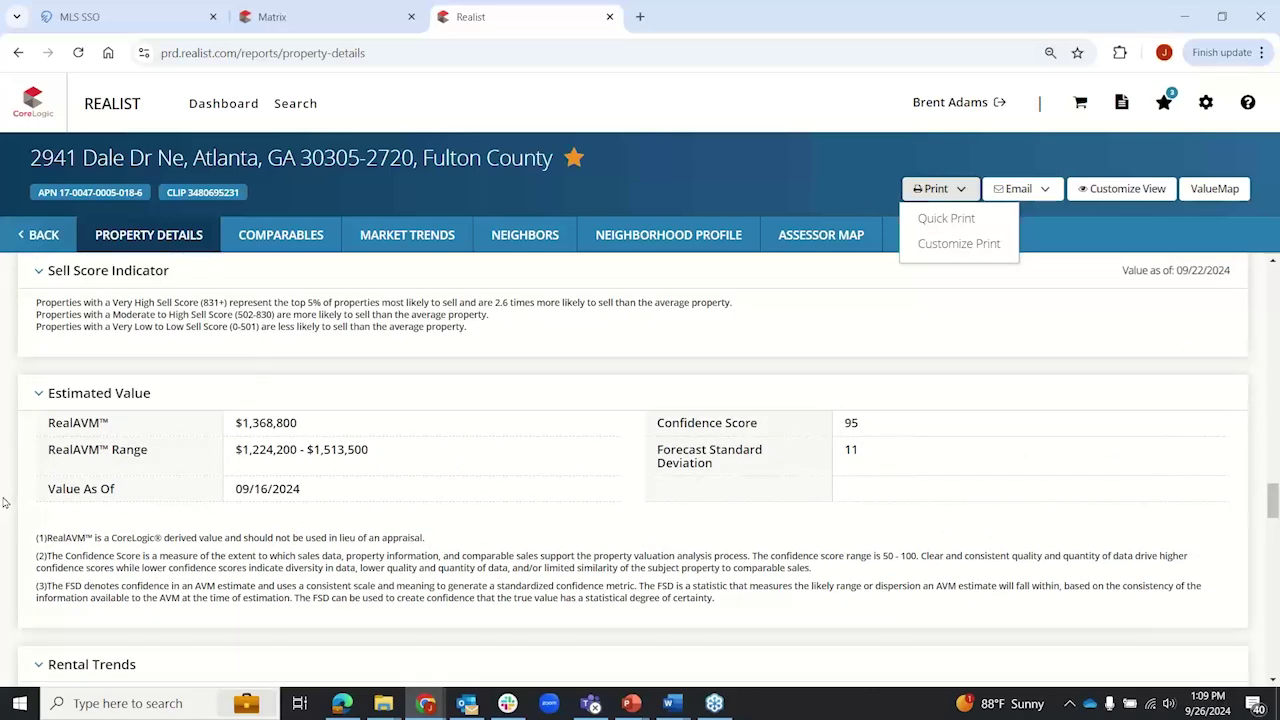
{"action": "scroll", "coordinate": [4, 501], "scroll_direction": "down", "scroll_amount": 1}
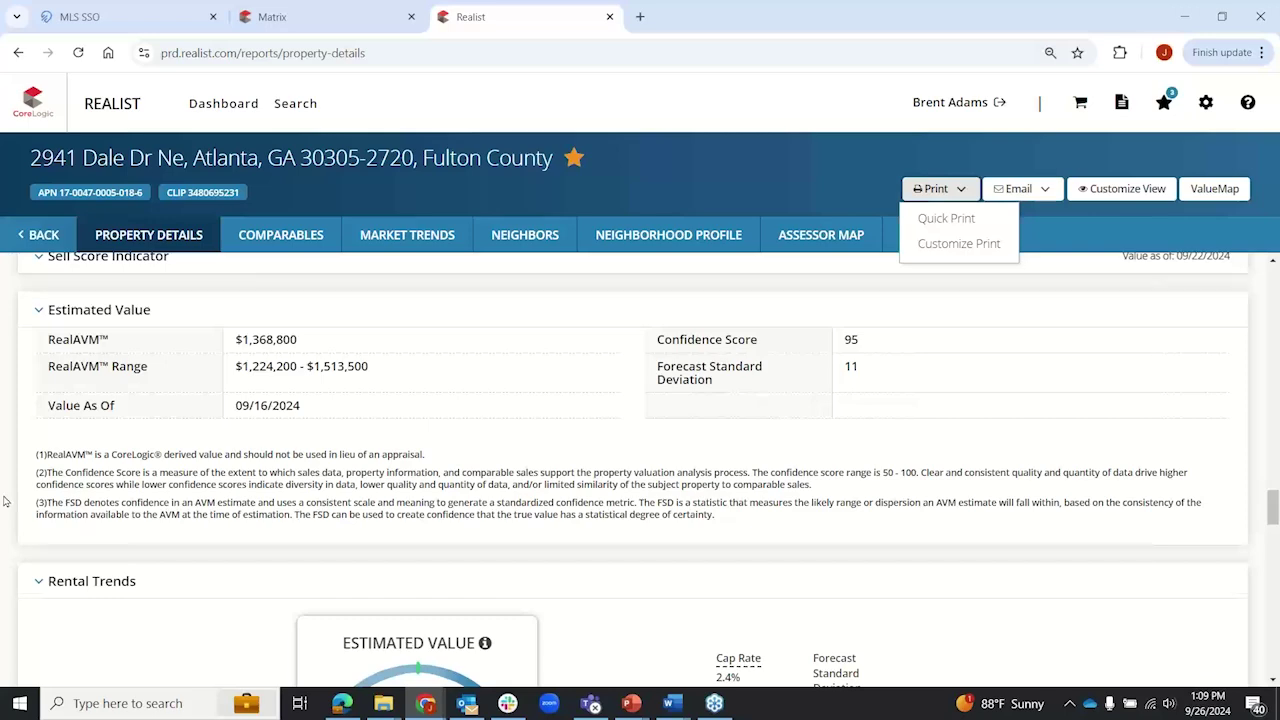
{"action": "scroll", "coordinate": [4, 501], "scroll_direction": "down", "scroll_amount": 2}
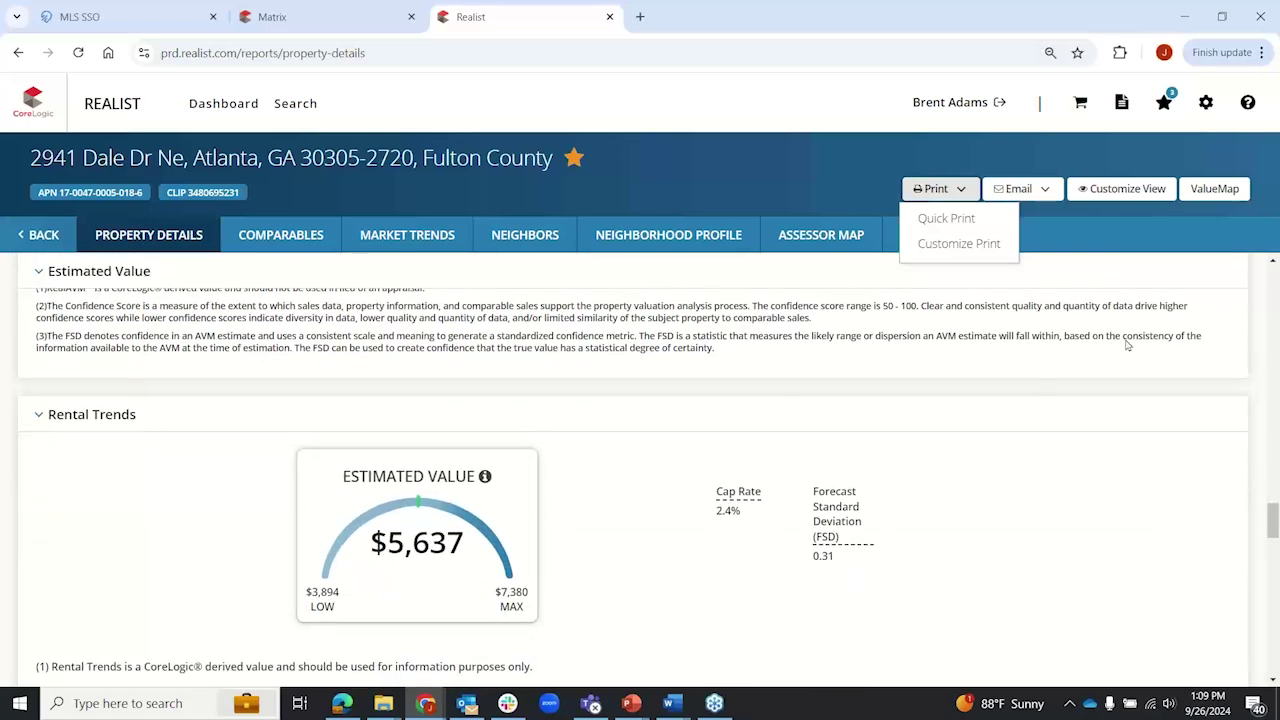
{"action": "left_click", "coordinate": [1123, 190]}
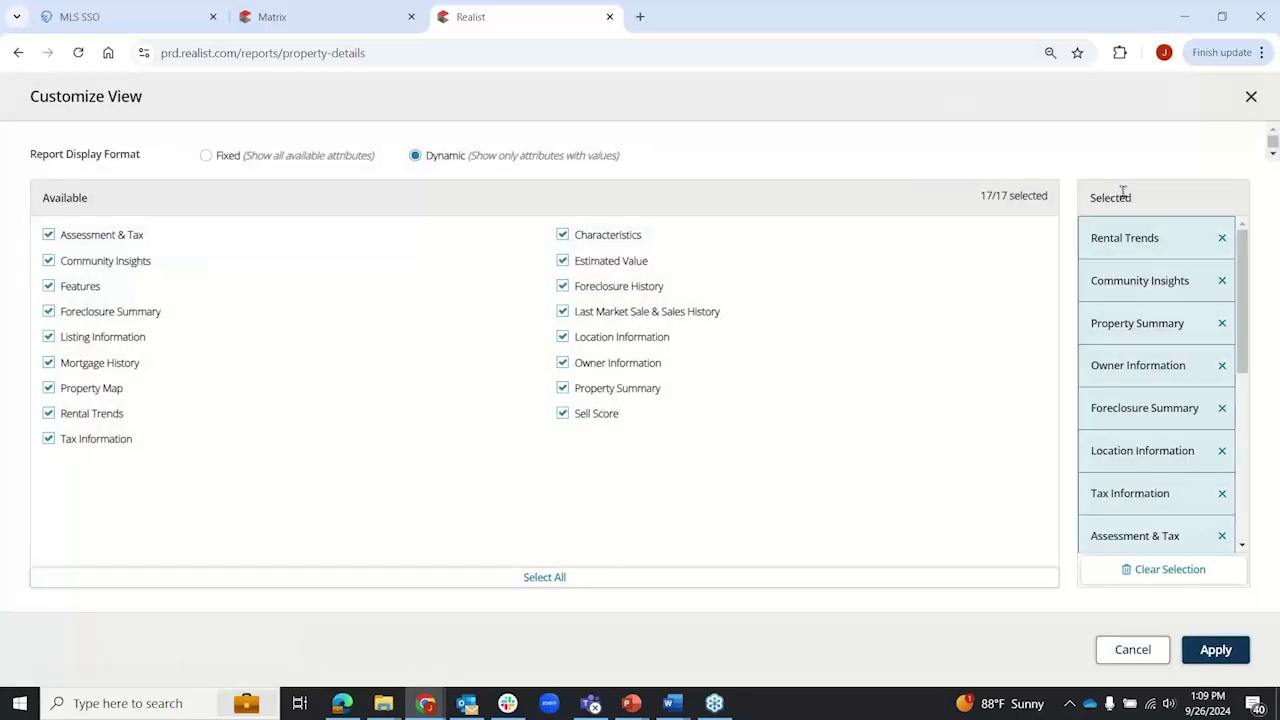
Step: Uncheck Sell Score, Estimated Value and Rental Trends and apply, leaving 14 of 17 sections
{"action": "left_click", "coordinate": [562, 414]}
{"action": "left_click", "coordinate": [562, 261]}
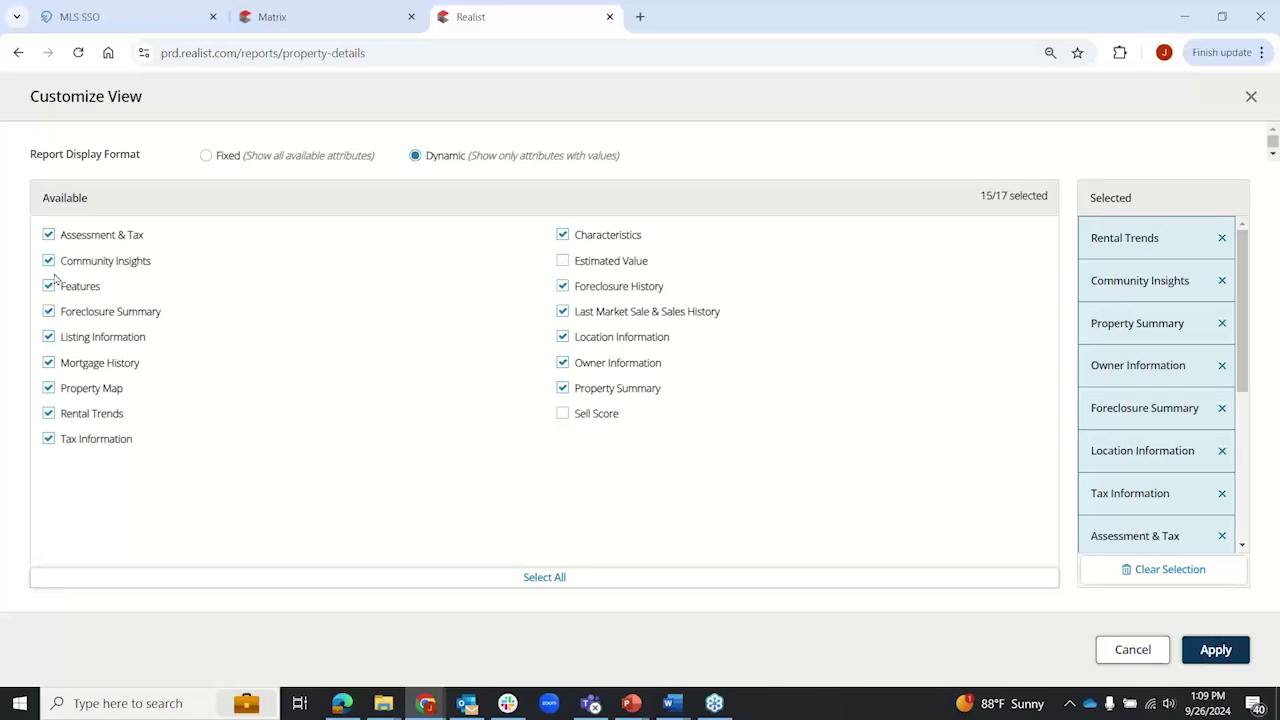
{"action": "left_click", "coordinate": [48, 414]}
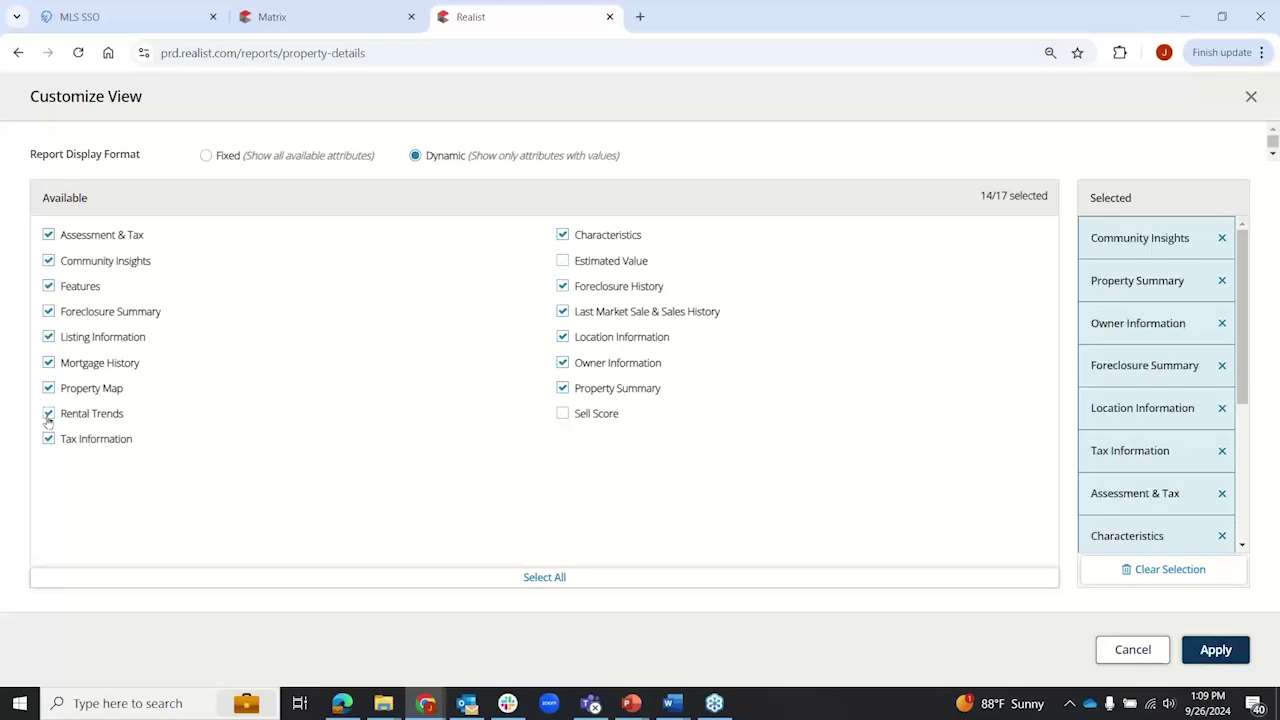
{"action": "left_click", "coordinate": [1232, 658]}
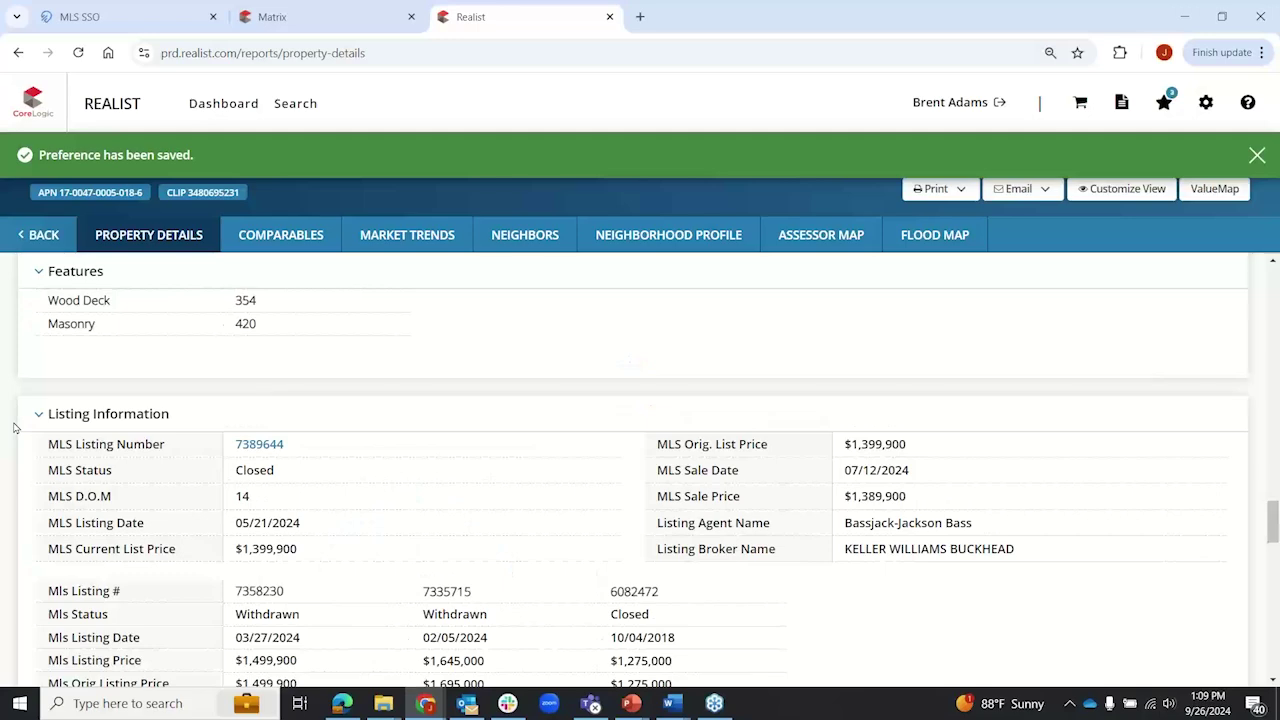
{"action": "scroll", "coordinate": [14, 428], "scroll_direction": "up", "scroll_amount": 3}
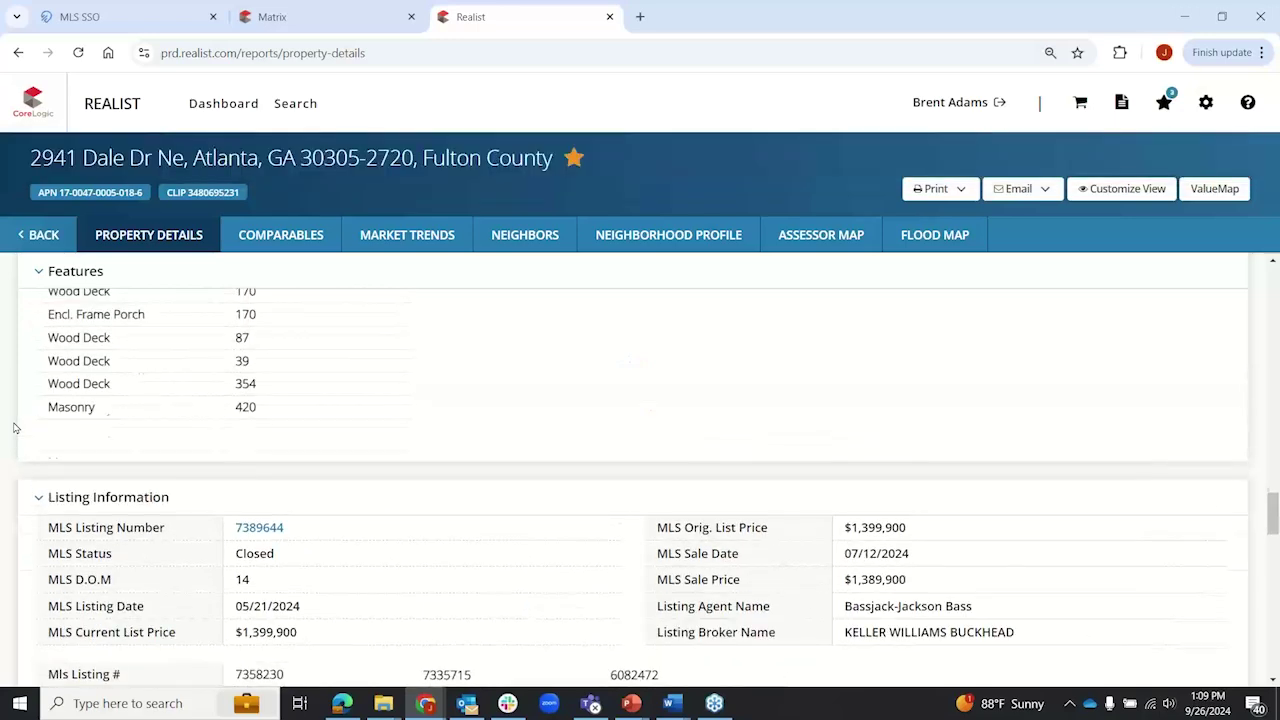
{"action": "scroll", "coordinate": [14, 428], "scroll_direction": "down", "scroll_amount": 2}
Step: Scroll the trimmed report, where Features now runs straight into Listing Information
{"action": "scroll", "coordinate": [14, 428], "scroll_direction": "down", "scroll_amount": 2}
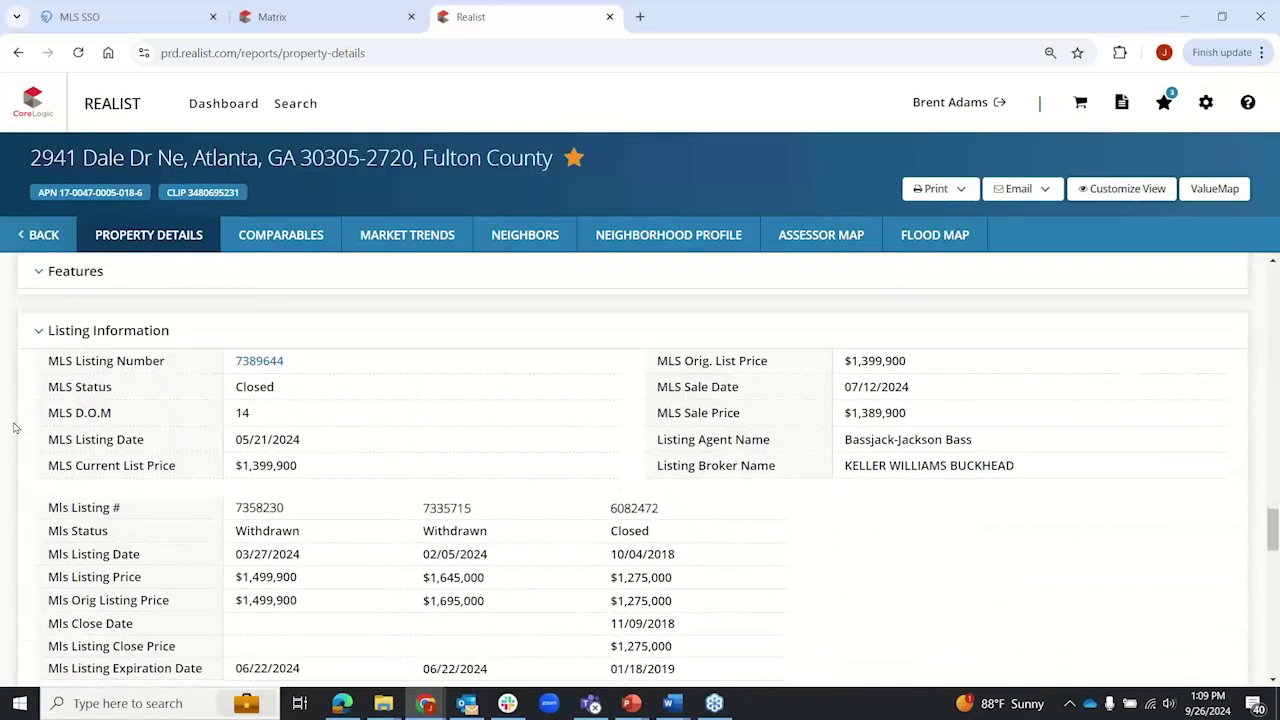
{"action": "scroll", "coordinate": [14, 428], "scroll_direction": "up", "scroll_amount": 2}
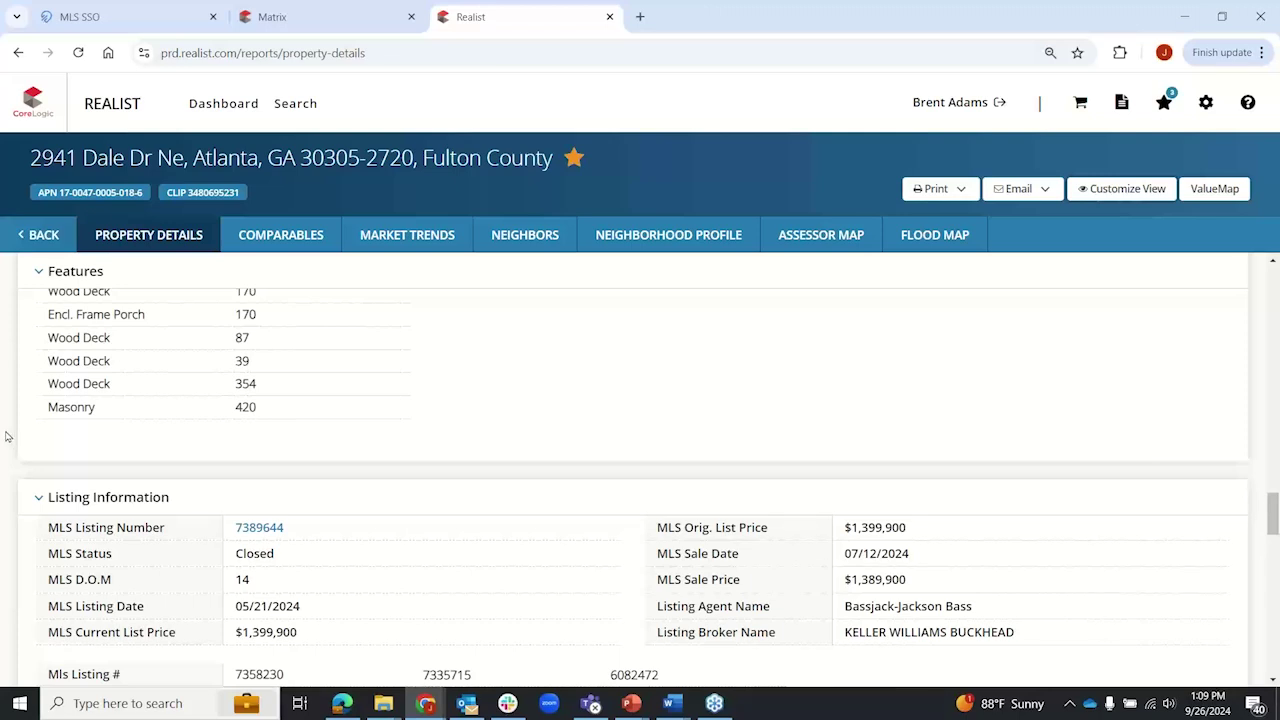
Step: Re-check Sell Score, Estimated Value and Rental Trends in Customize View, apply, and scroll down to them
{"action": "left_click", "coordinate": [1131, 194]}
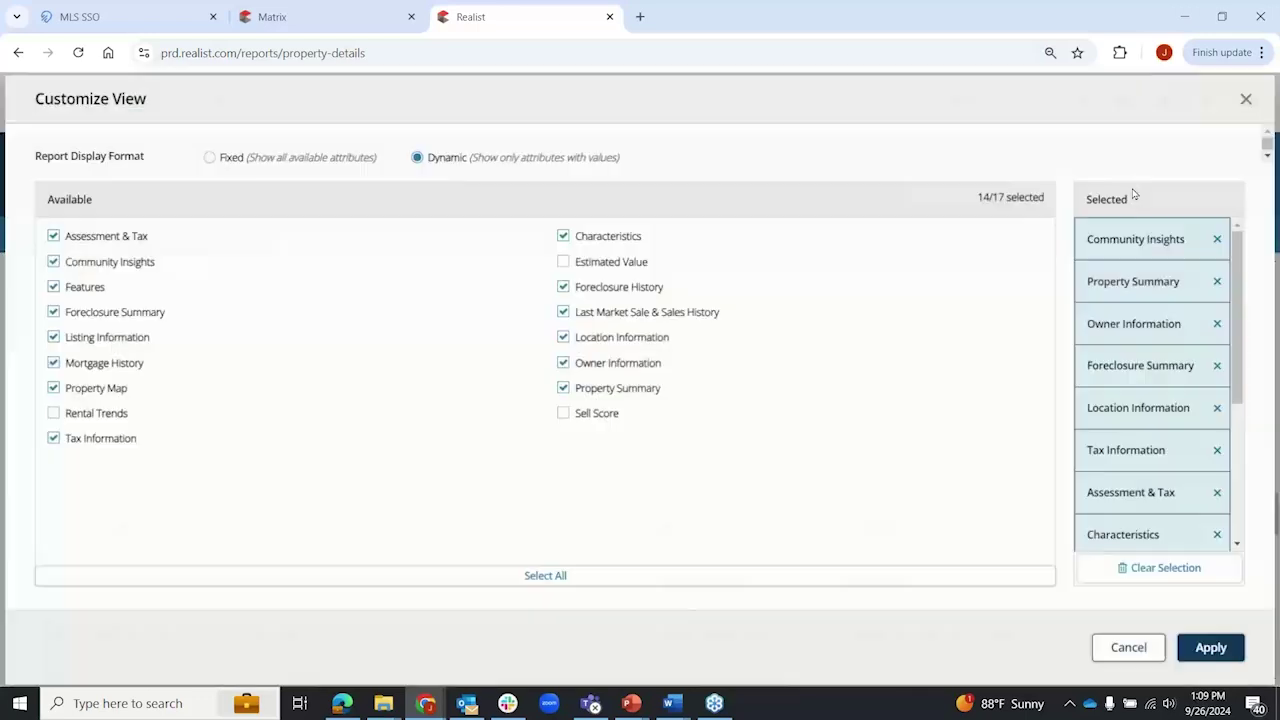
{"action": "left_click", "coordinate": [563, 413]}
{"action": "left_click", "coordinate": [564, 262]}
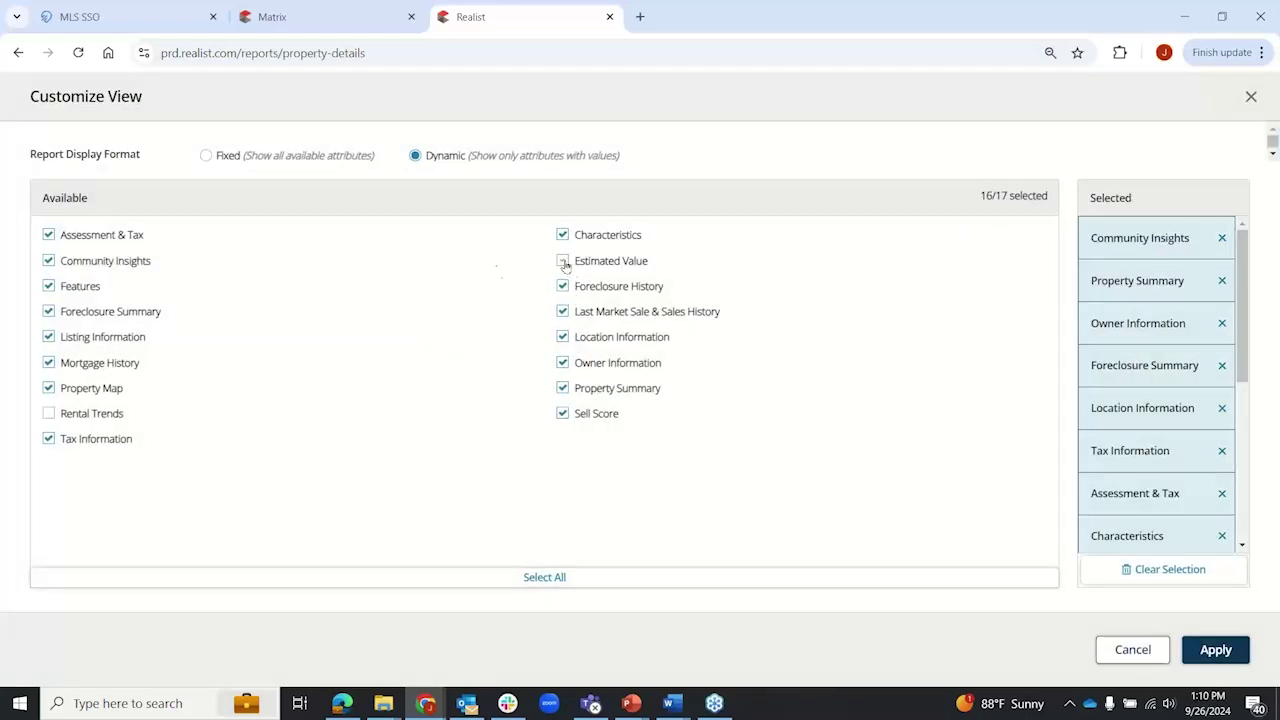
{"action": "left_click", "coordinate": [48, 413]}
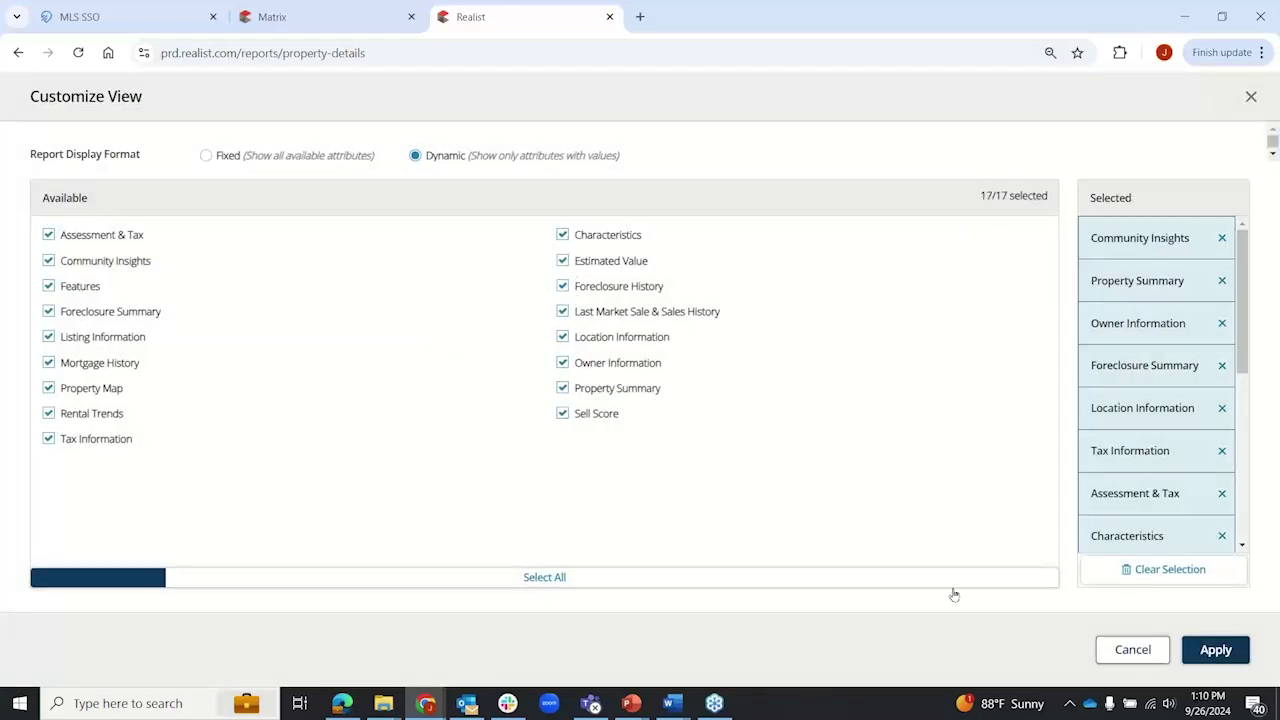
{"action": "left_click", "coordinate": [1210, 655]}
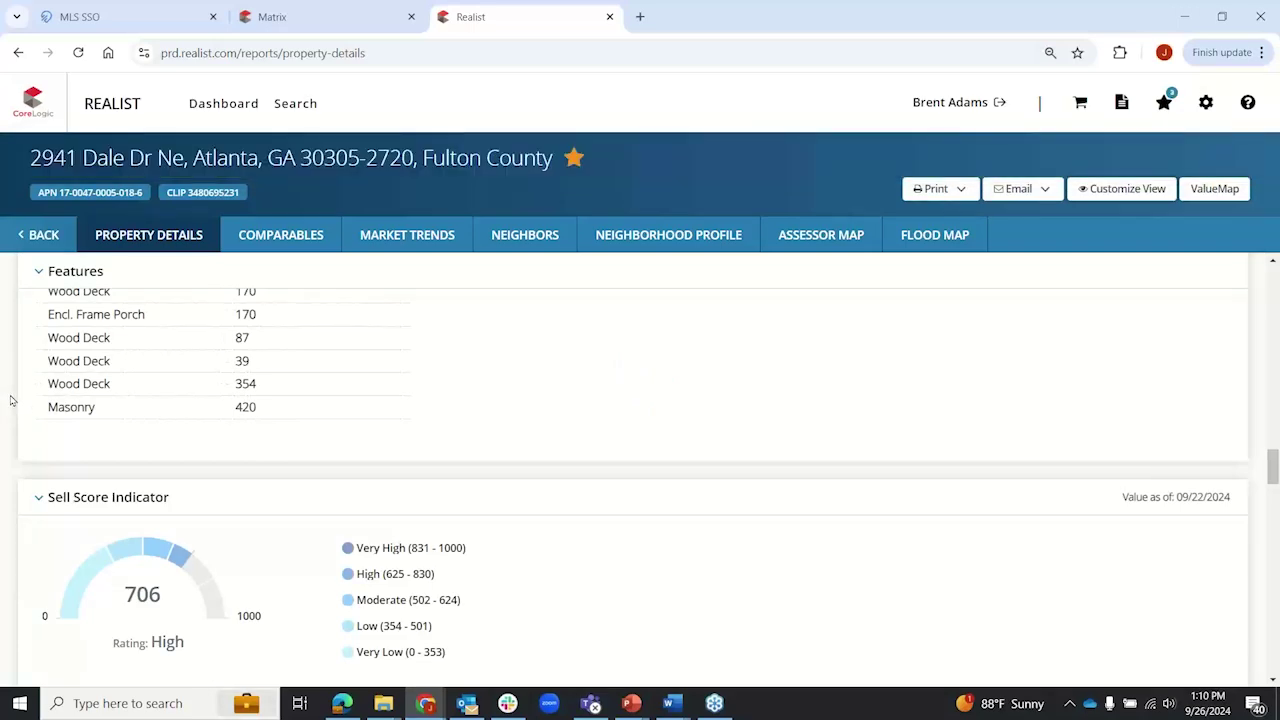
{"action": "scroll", "coordinate": [5, 405], "scroll_direction": "down", "scroll_amount": 2}
{"action": "scroll", "coordinate": [5, 405], "scroll_direction": "down", "scroll_amount": 2}
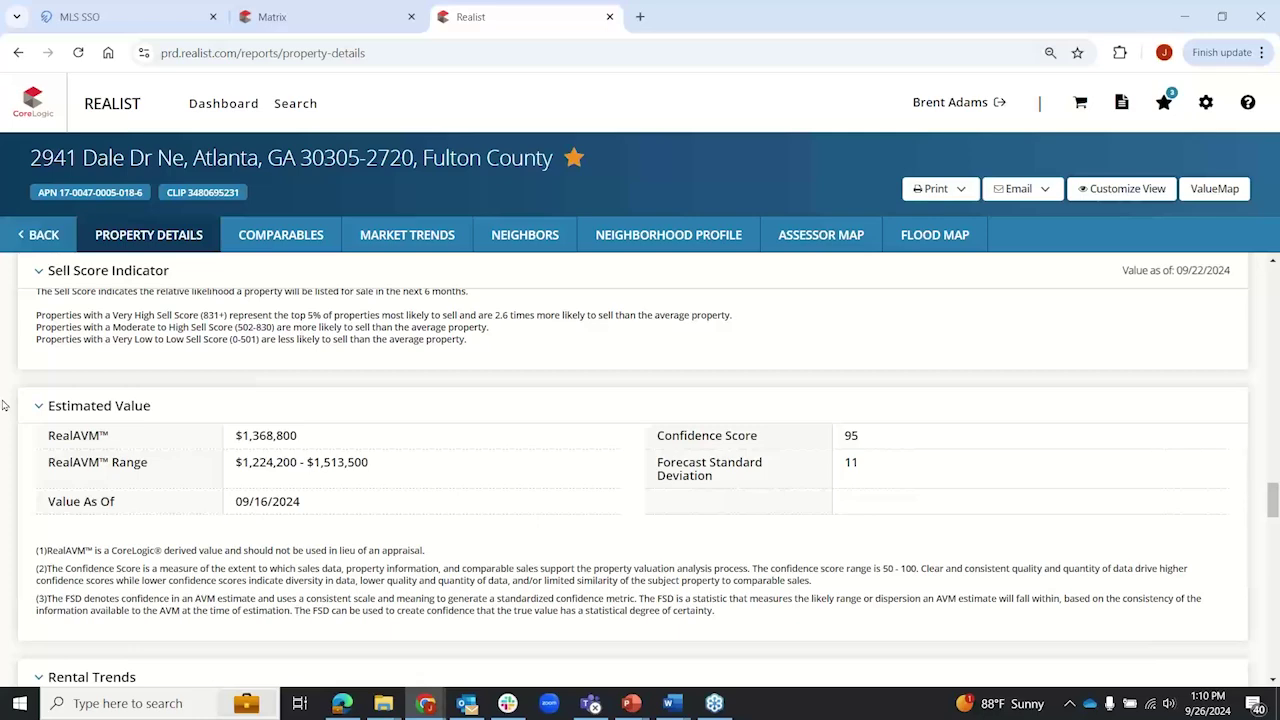
Step: Scroll past Rental Trends to Listing Information and open MLS listing 7389644 in a new tab
{"action": "scroll", "coordinate": [5, 405], "scroll_direction": "down", "scroll_amount": 3}
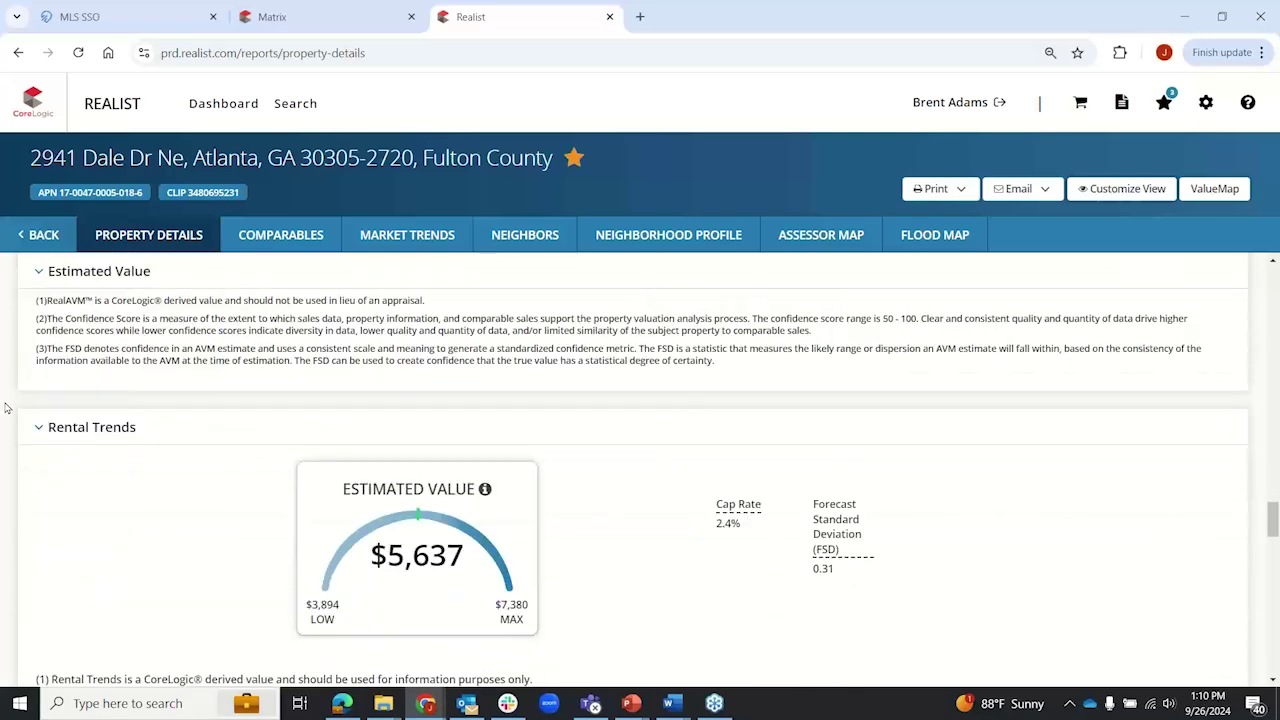
{"action": "scroll", "coordinate": [5, 407], "scroll_direction": "down", "scroll_amount": 2}
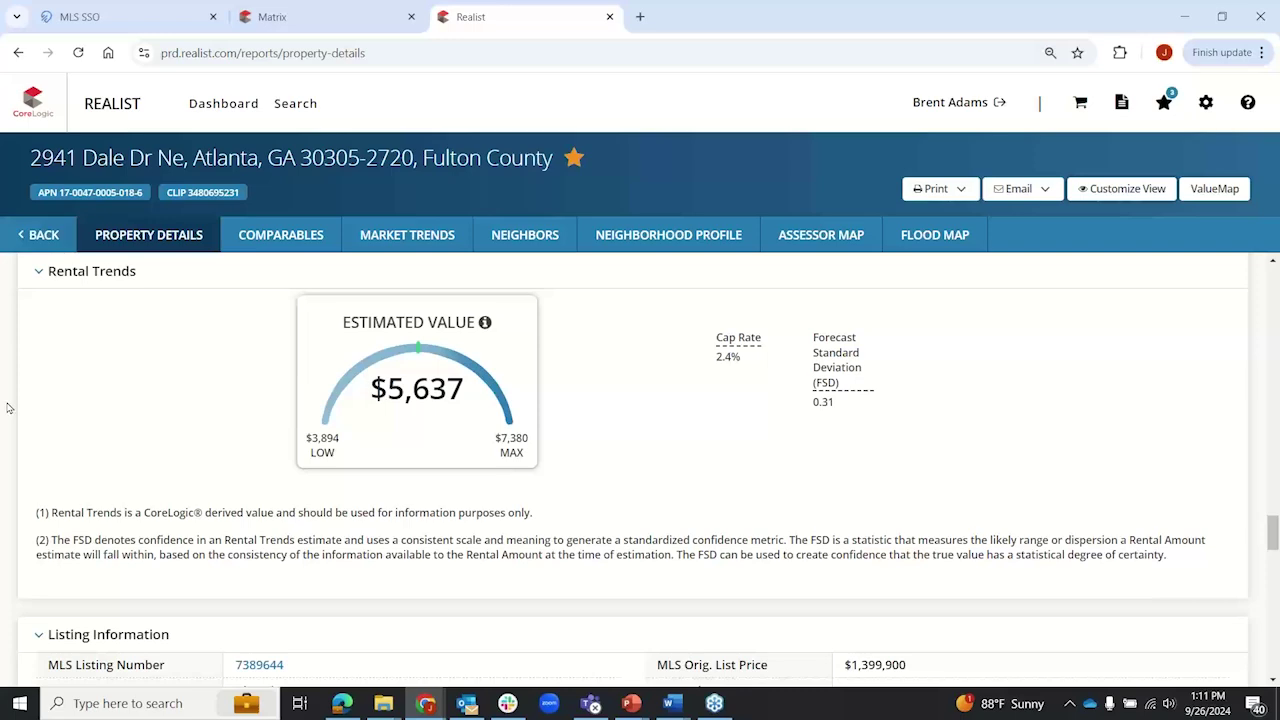
{"action": "scroll", "coordinate": [8, 407], "scroll_direction": "down", "scroll_amount": 3}
{"action": "scroll", "coordinate": [4, 406], "scroll_direction": "down", "scroll_amount": 1}
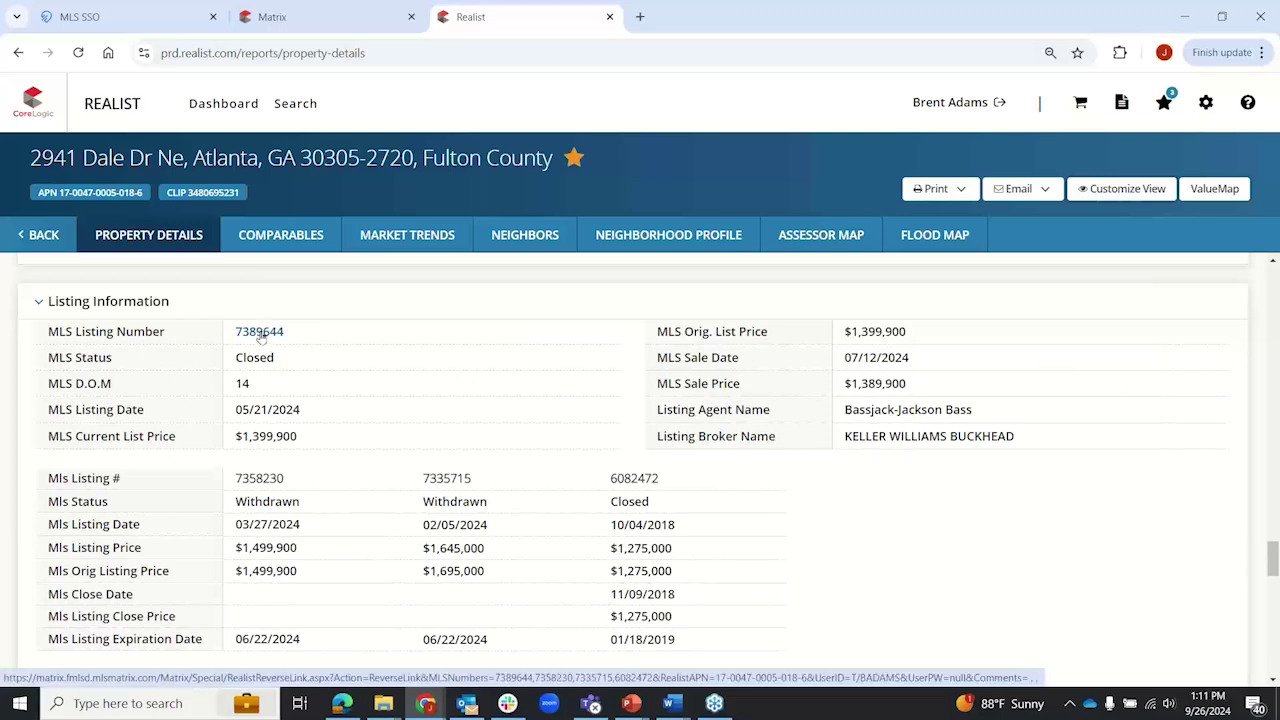
{"action": "left_click", "coordinate": [260, 335]}
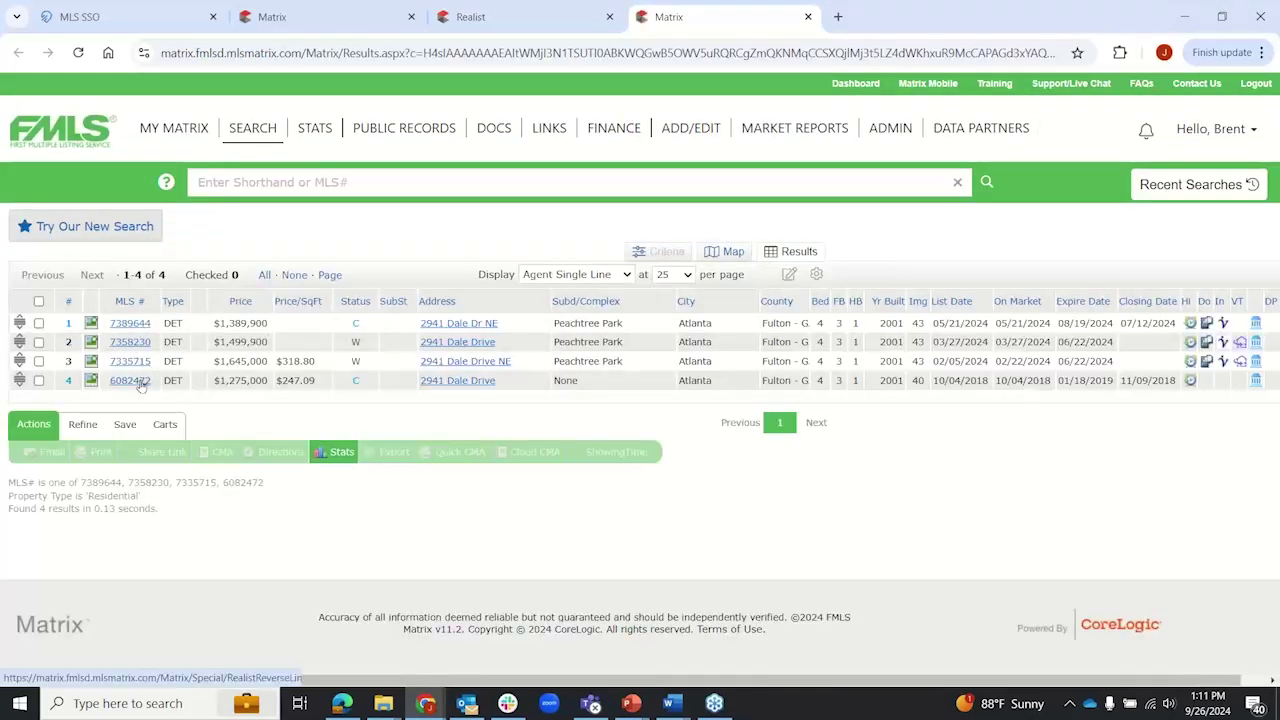
Step: Open the full FMLS listing 7389644, highlight its 2001 renovation remark, then close the Matrix tab
{"action": "left_click", "coordinate": [132, 323]}
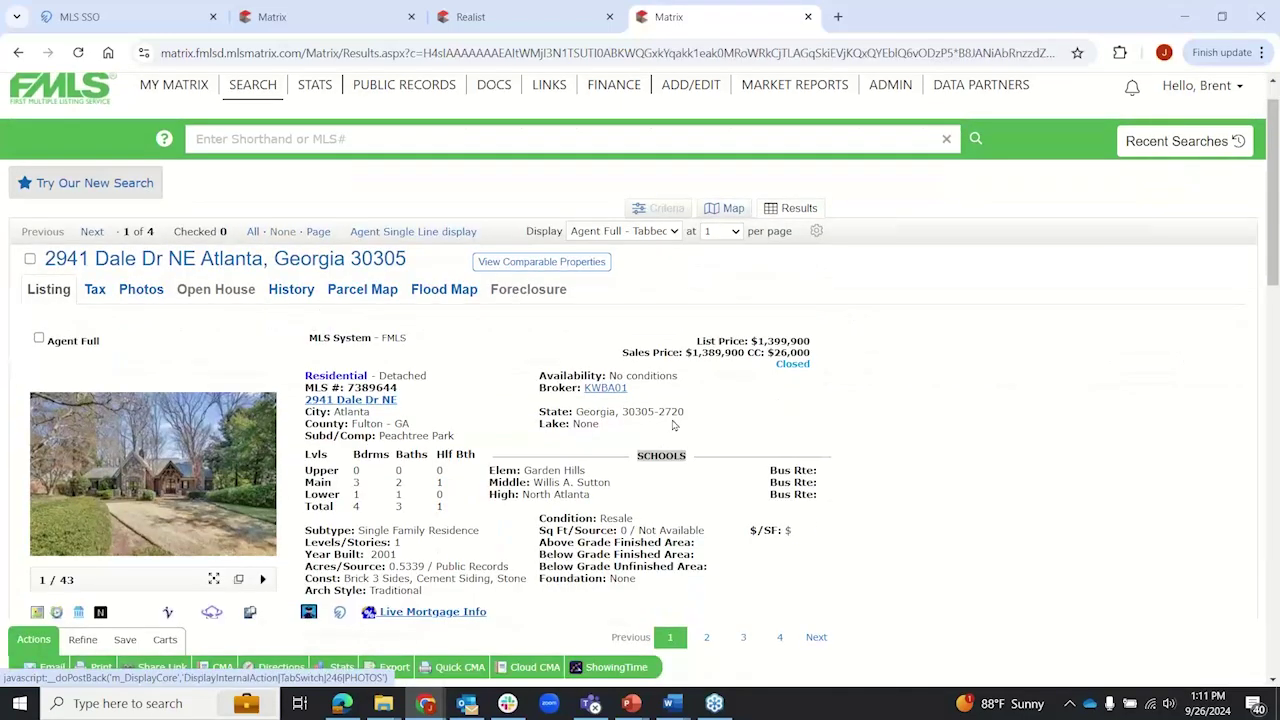
{"action": "scroll", "coordinate": [680, 418], "scroll_direction": "down", "scroll_amount": 5}
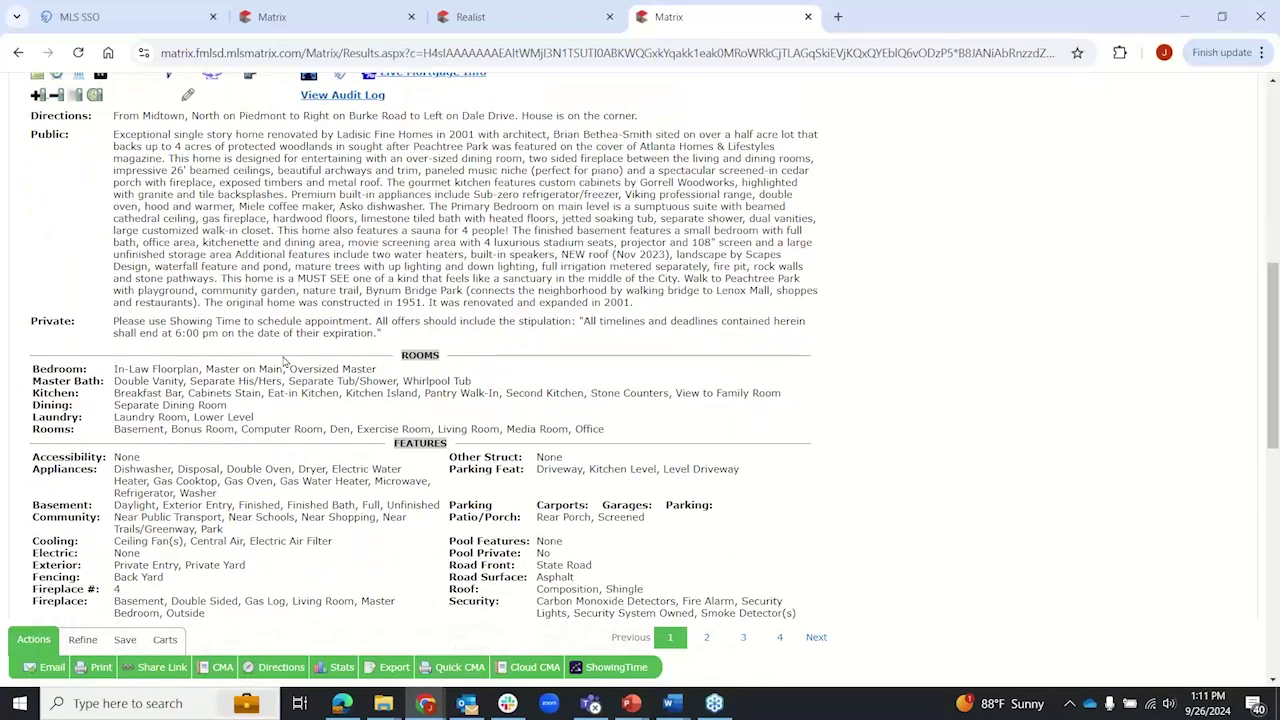
{"action": "left_click_drag", "start_coordinate": [430, 301], "coordinate": [640, 305]}
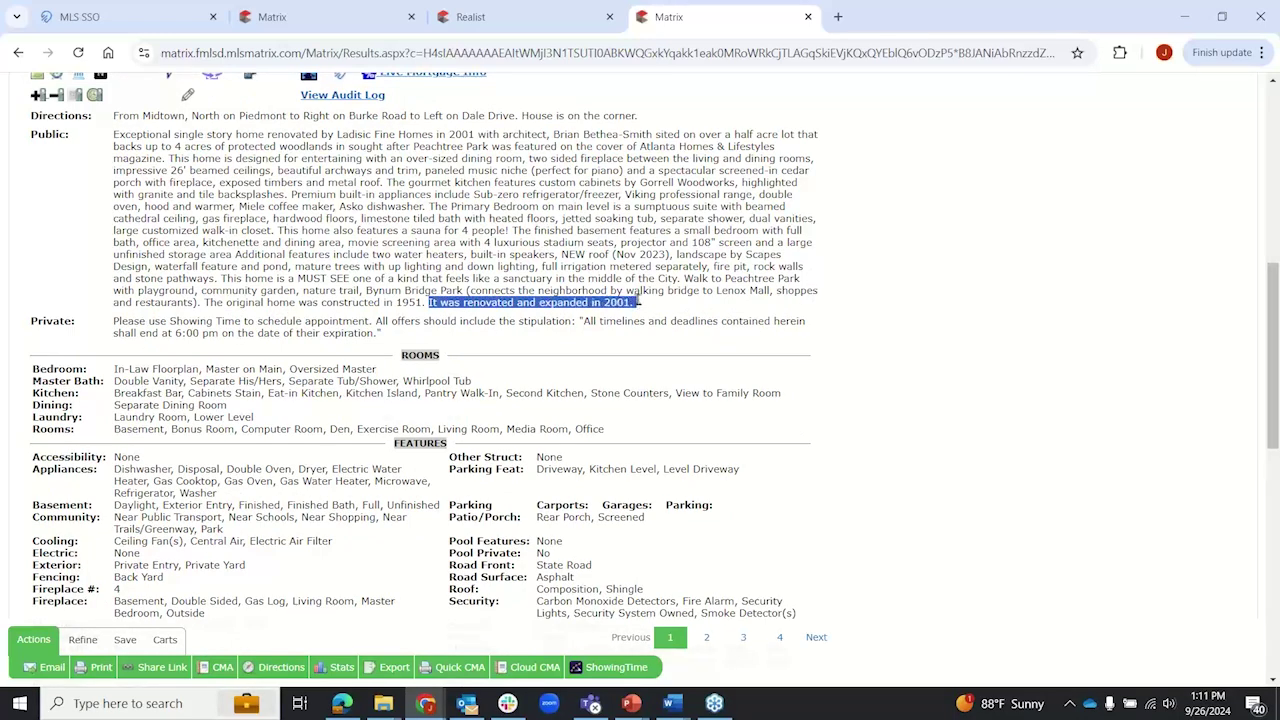
{"action": "left_click", "coordinate": [810, 19]}
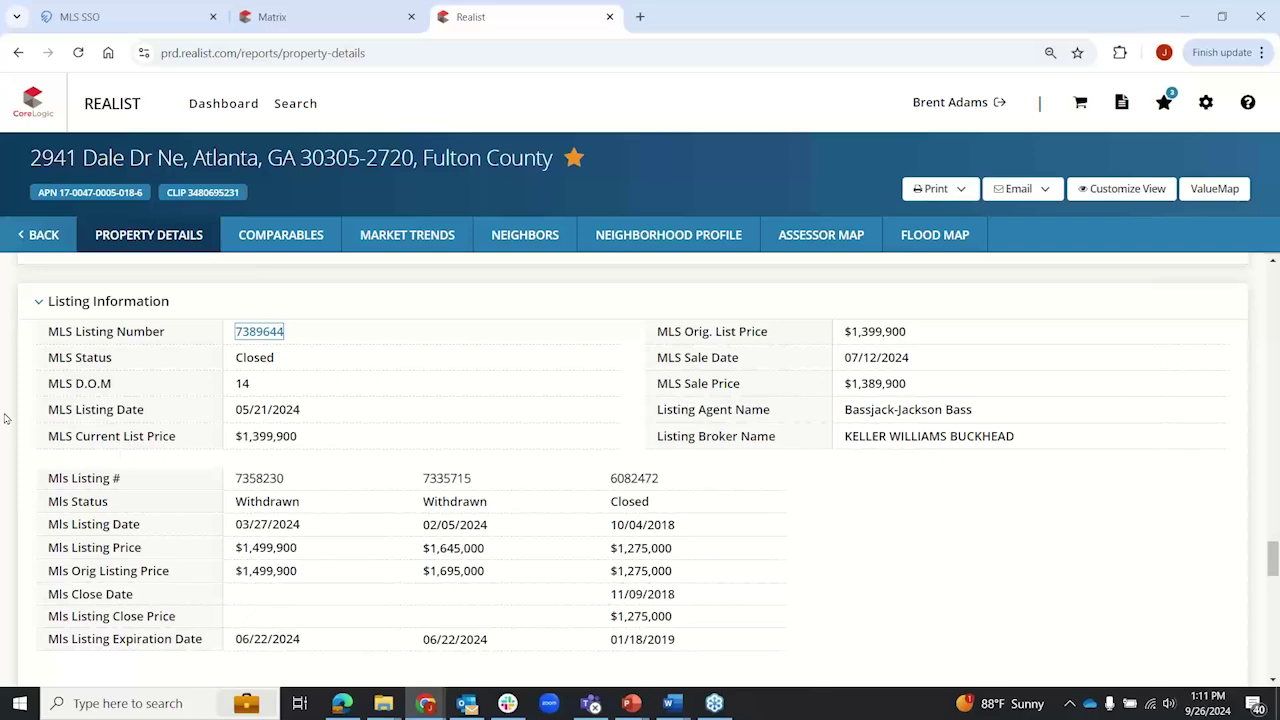
Step: In Sales History, highlight the 1985 sale year, the $210,000 1994 price and the $1,275,000 2018 price
{"action": "scroll", "coordinate": [4, 418], "scroll_direction": "down", "scroll_amount": 4}
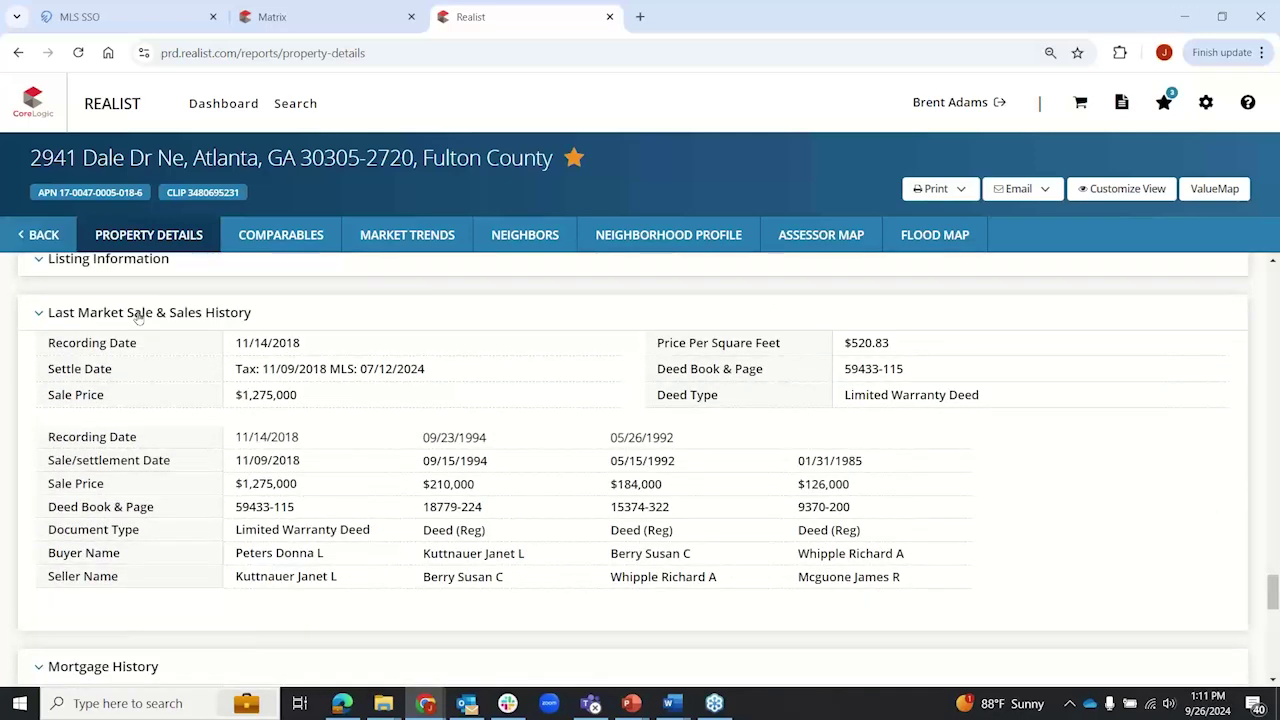
{"action": "scroll", "coordinate": [11, 397], "scroll_direction": "up", "scroll_amount": 4}
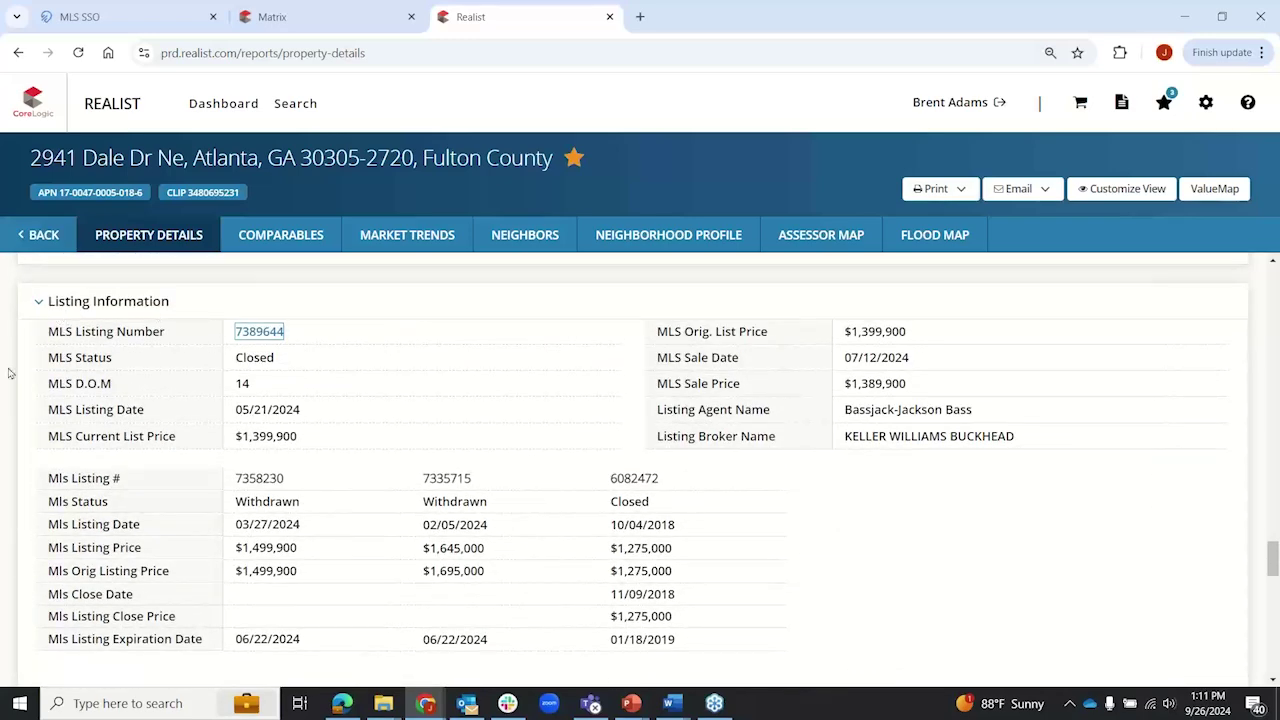
{"action": "scroll", "coordinate": [9, 373], "scroll_direction": "down", "scroll_amount": 5}
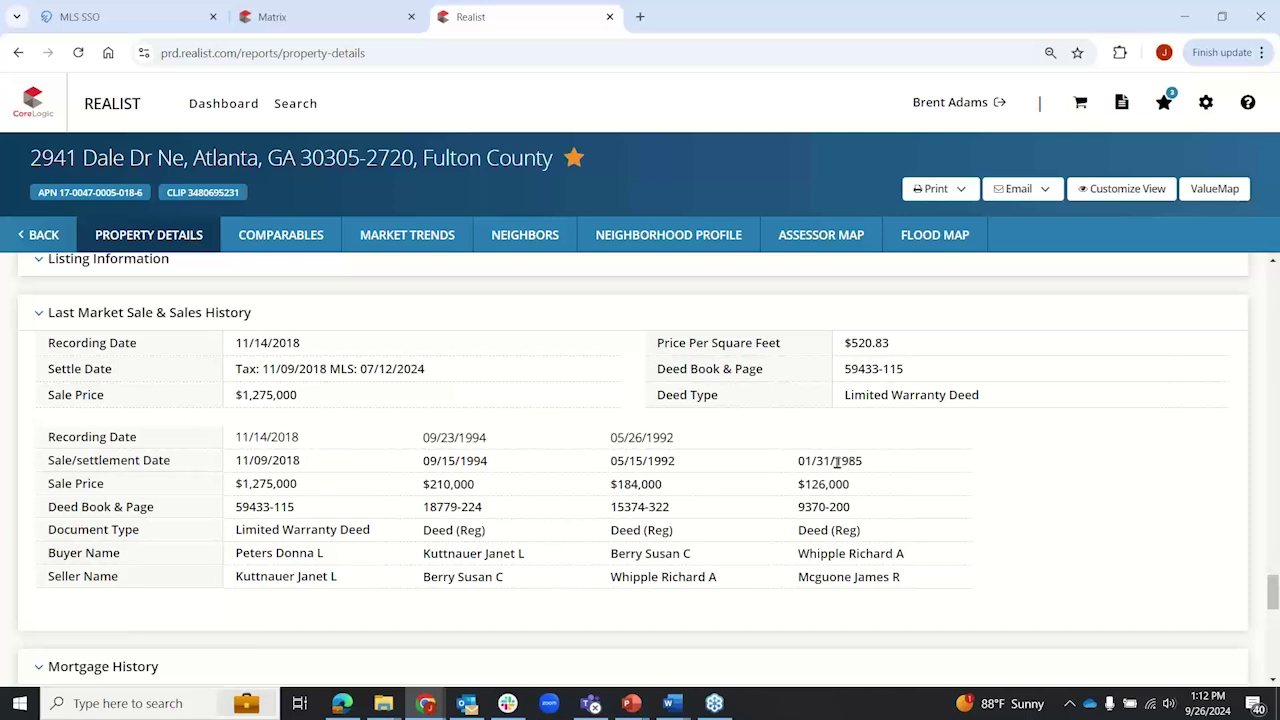
{"action": "left_click_drag", "start_coordinate": [836, 458], "coordinate": [862, 461]}
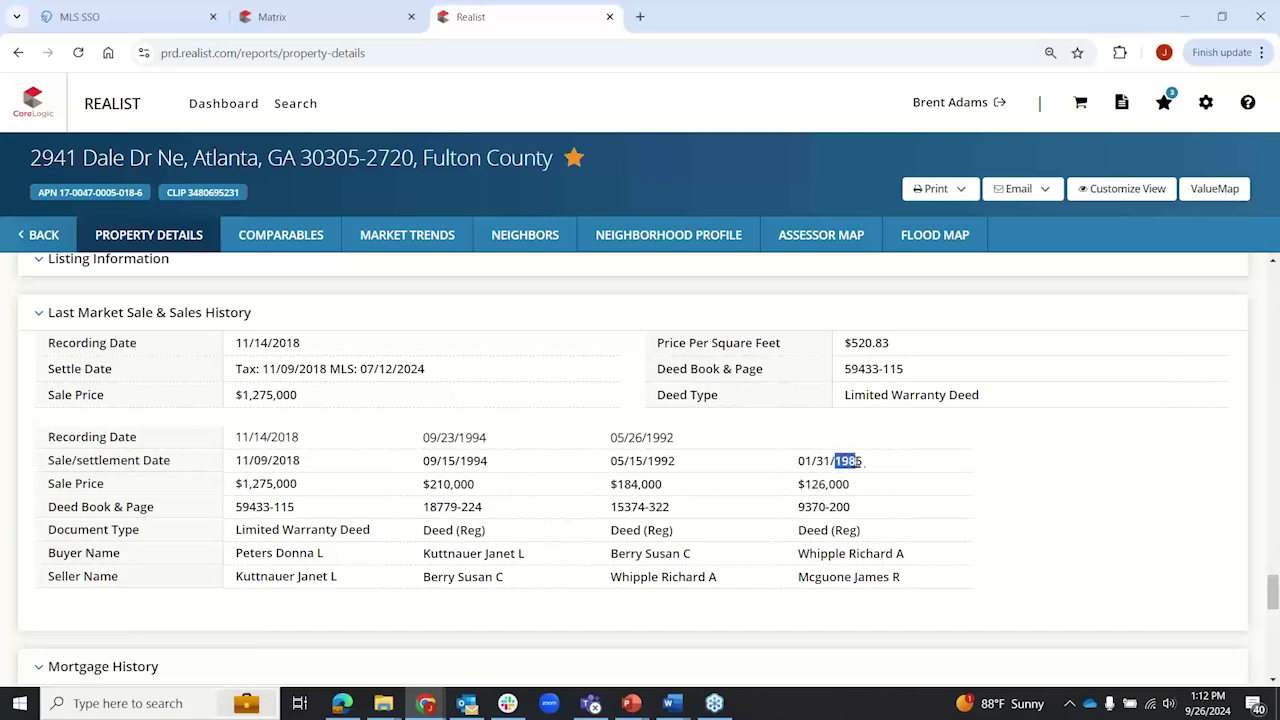
{"action": "left_click", "coordinate": [864, 644]}
{"action": "left_click_drag", "start_coordinate": [421, 484], "coordinate": [481, 489]}
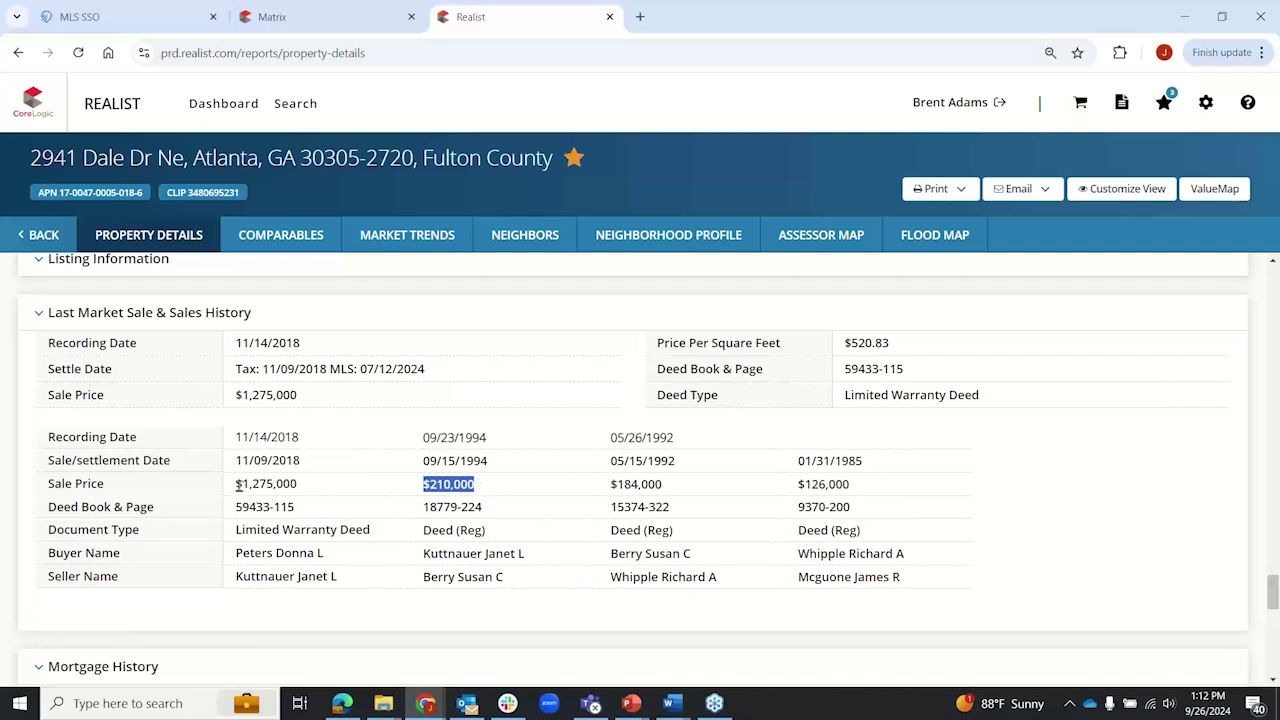
{"action": "left_click_drag", "start_coordinate": [235, 484], "coordinate": [304, 490]}
{"action": "left_click", "coordinate": [6, 522]}
Step: Highlight the $1,275,000 2018 sale price and the matching $750,000 2018 mortgage amount
{"action": "scroll", "coordinate": [6, 522], "scroll_direction": "down", "scroll_amount": 2}
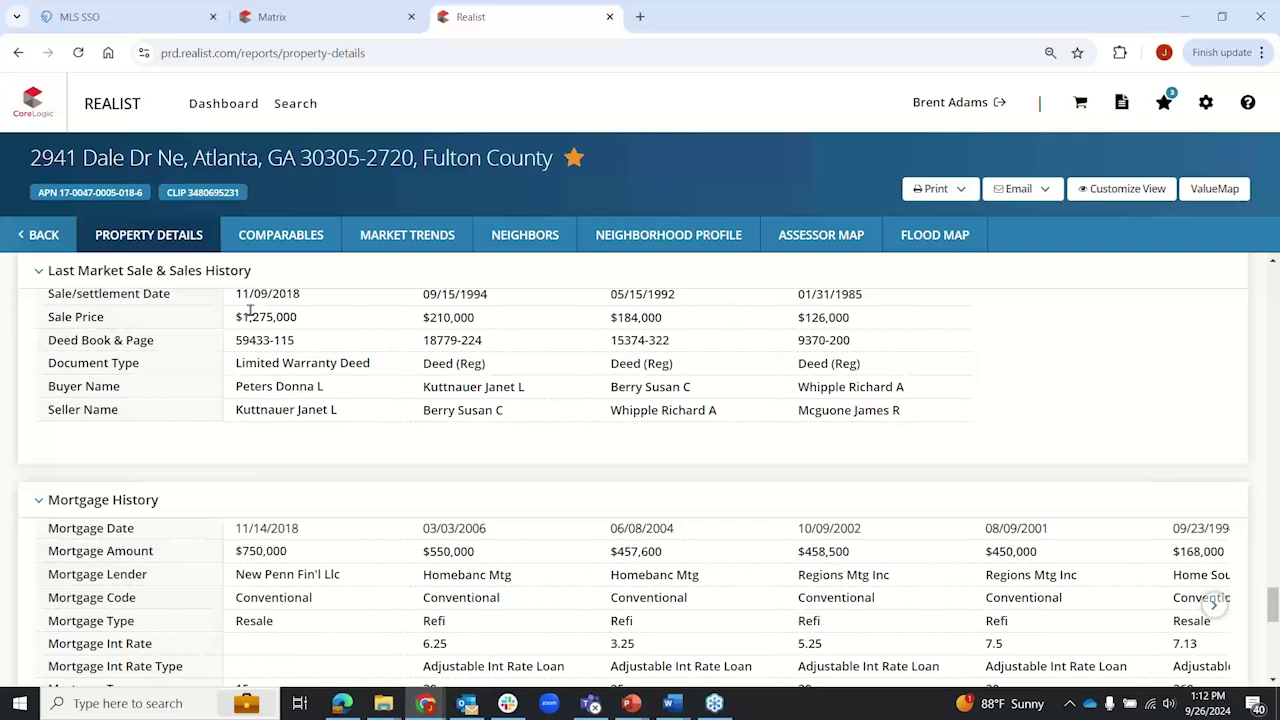
{"action": "left_click_drag", "start_coordinate": [237, 294], "coordinate": [300, 320]}
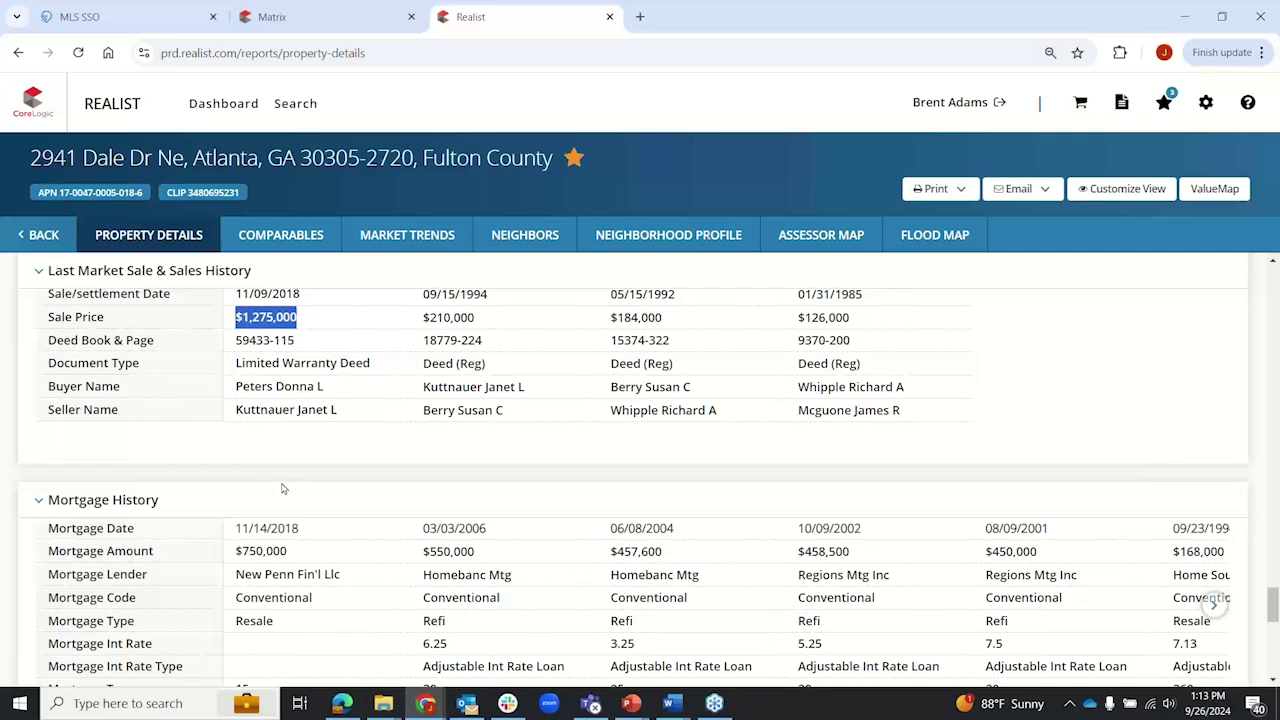
{"action": "left_click_drag", "start_coordinate": [237, 553], "coordinate": [286, 550]}
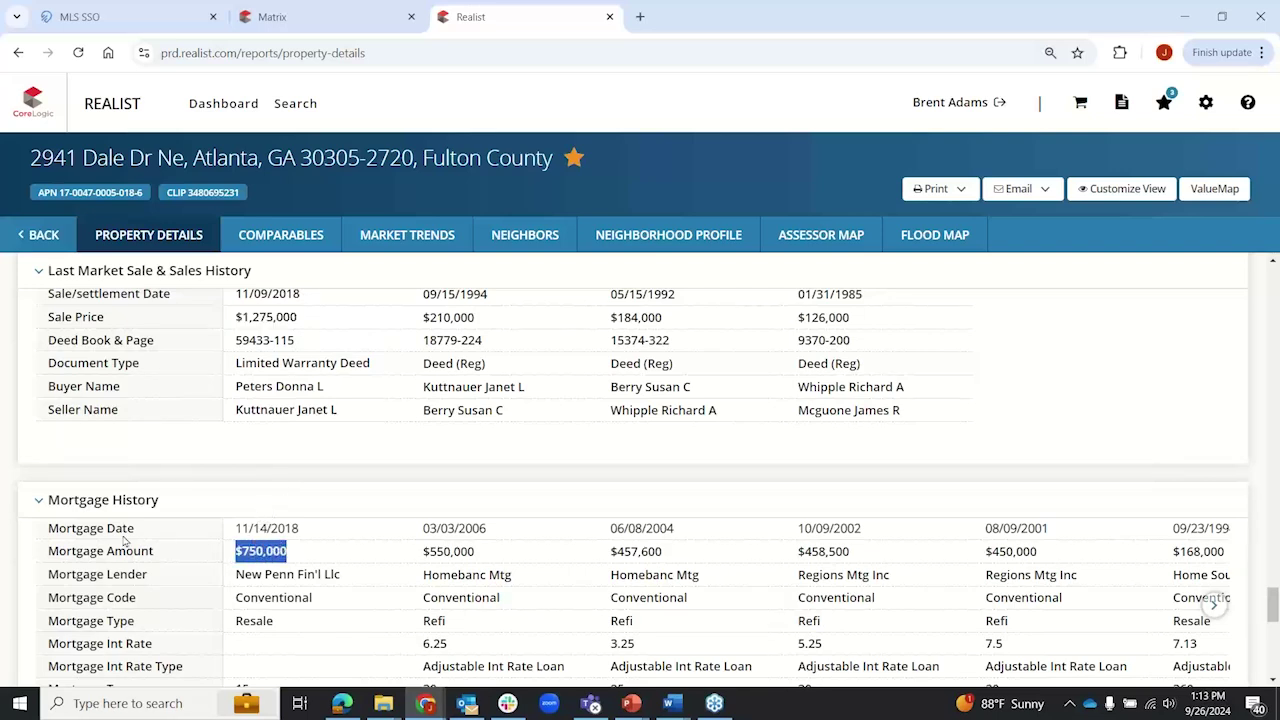
{"action": "left_click", "coordinate": [6, 530]}
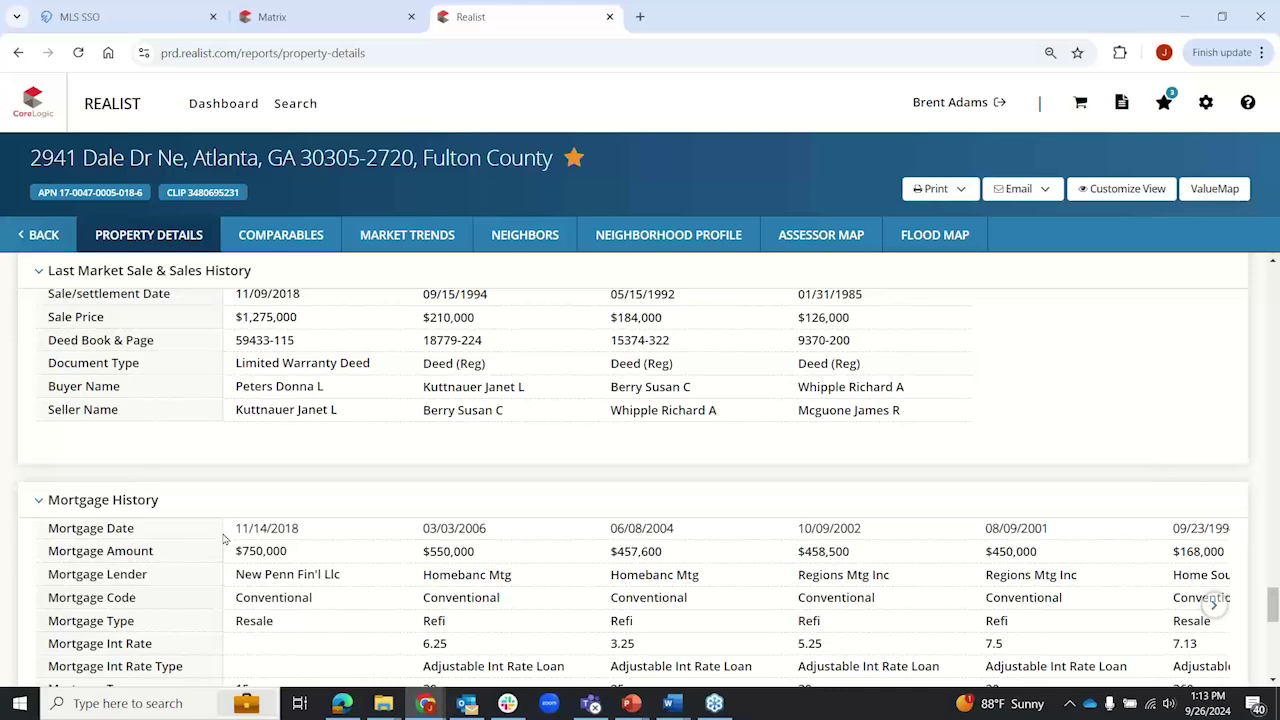
Step: Scroll down Mortgage History and highlight the 7.13 rate and earlier refinance interest rates
{"action": "scroll", "coordinate": [245, 540], "scroll_direction": "down", "scroll_amount": 1}
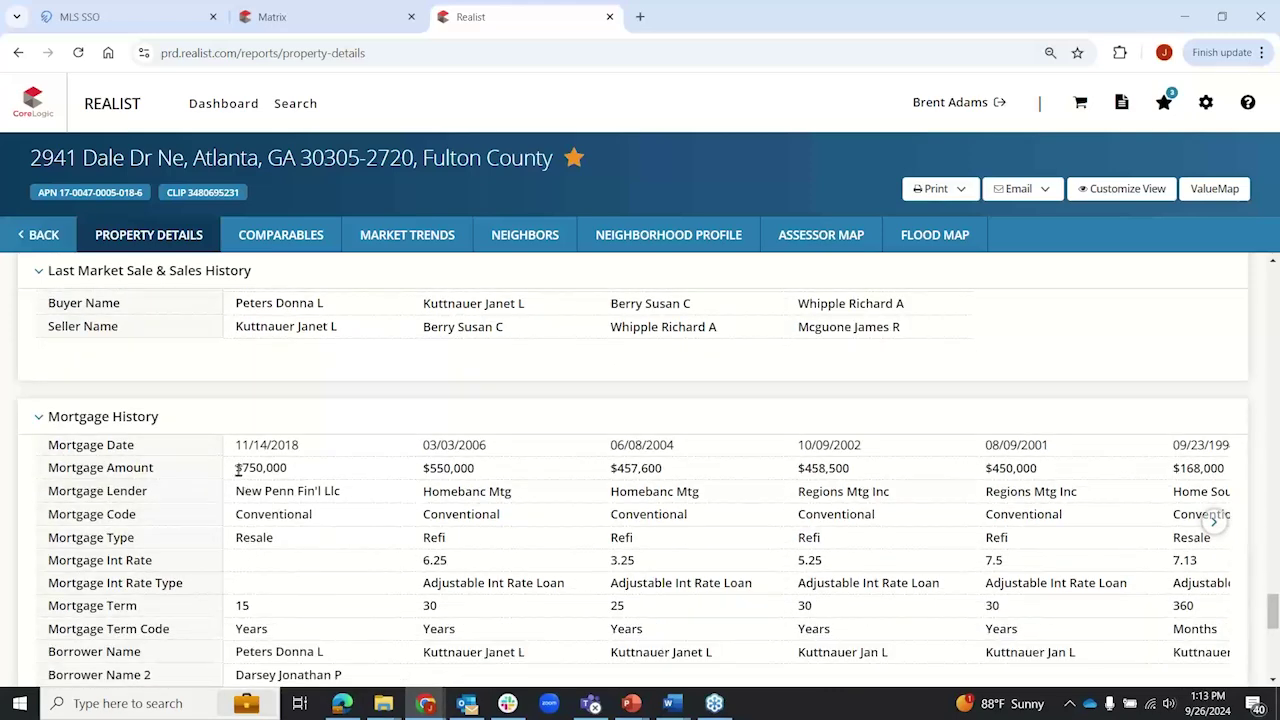
{"action": "scroll", "coordinate": [292, 506], "scroll_direction": "down", "scroll_amount": 1}
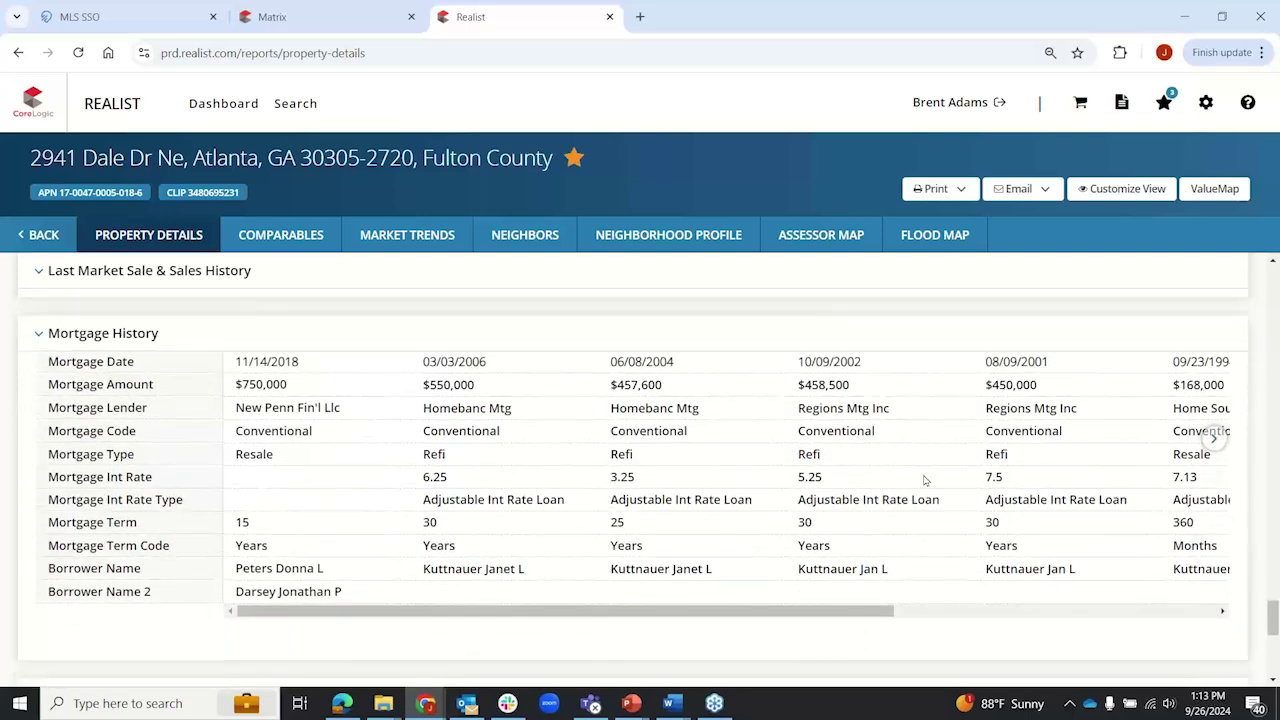
{"action": "double_click", "coordinate": [1188, 471]}
{"action": "left_click_drag", "start_coordinate": [1008, 471], "coordinate": [343, 486]}
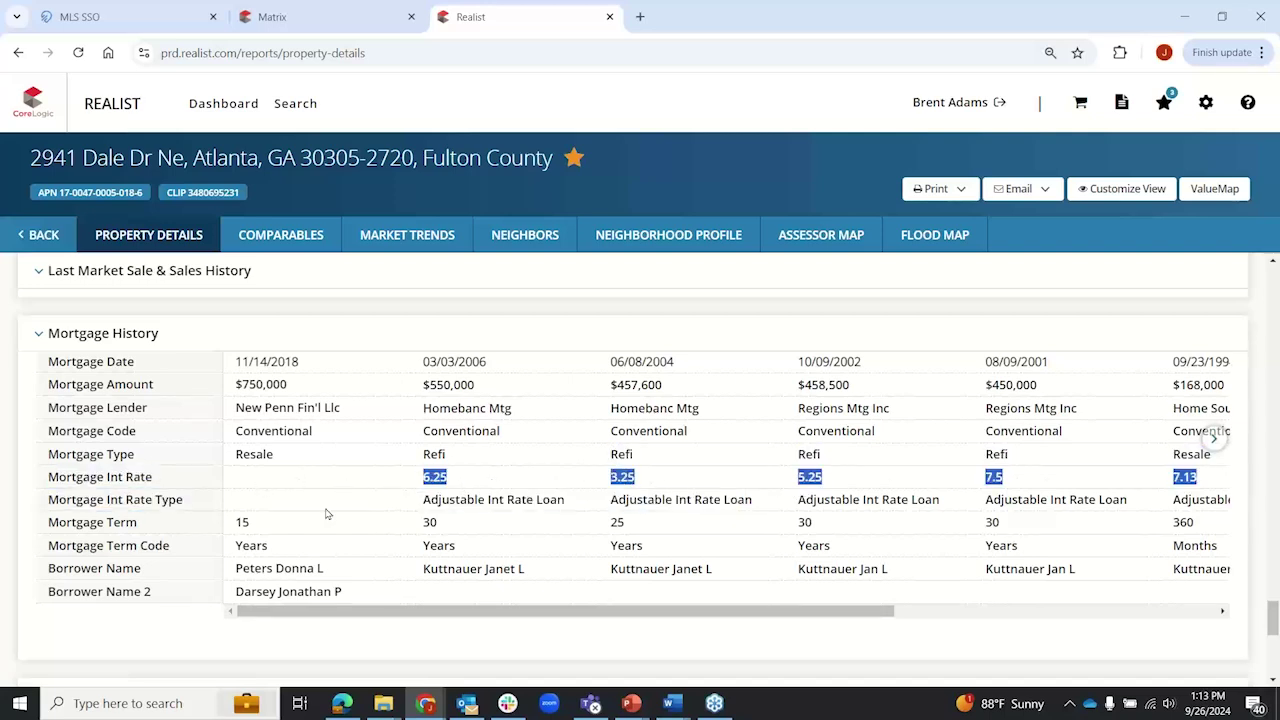
{"action": "left_click", "coordinate": [383, 612]}
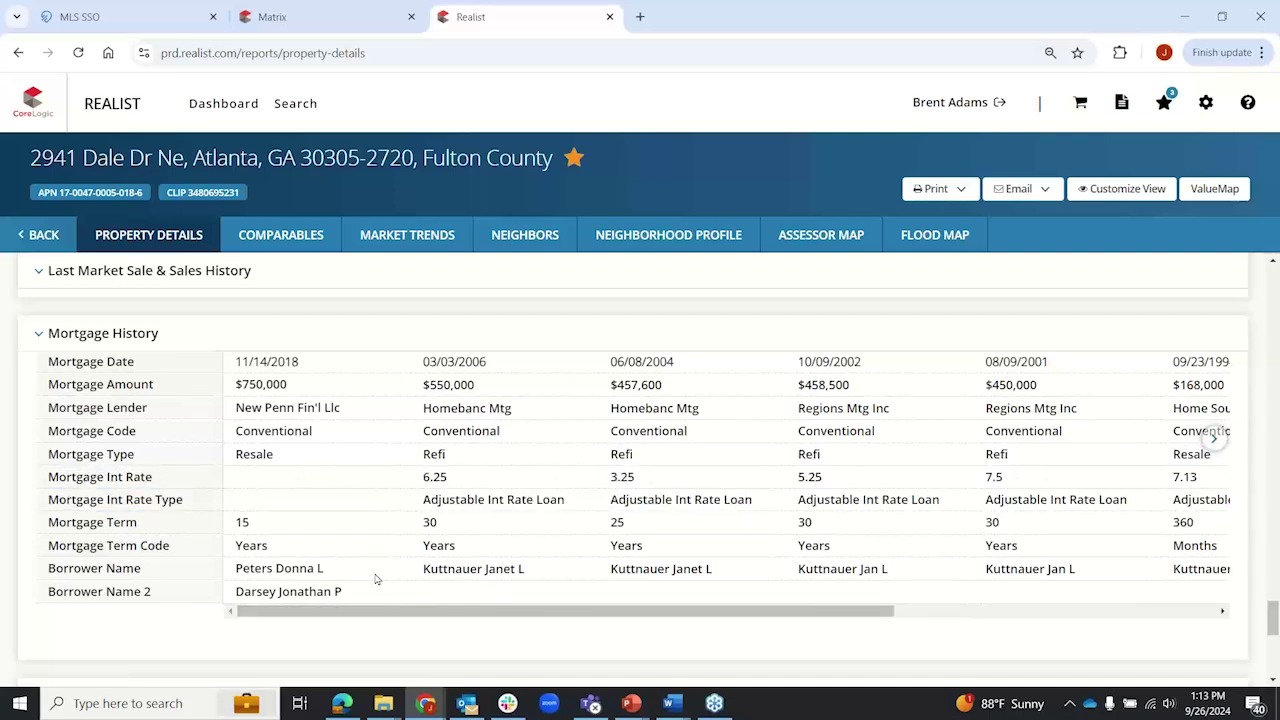
{"action": "left_click_drag", "start_coordinate": [456, 612], "coordinate": [494, 614]}
Step: Scroll through the Property Map with the parcel outline to the report footer, briefly highlighting footer text
{"action": "scroll", "coordinate": [16, 411], "scroll_direction": "down", "scroll_amount": 4}
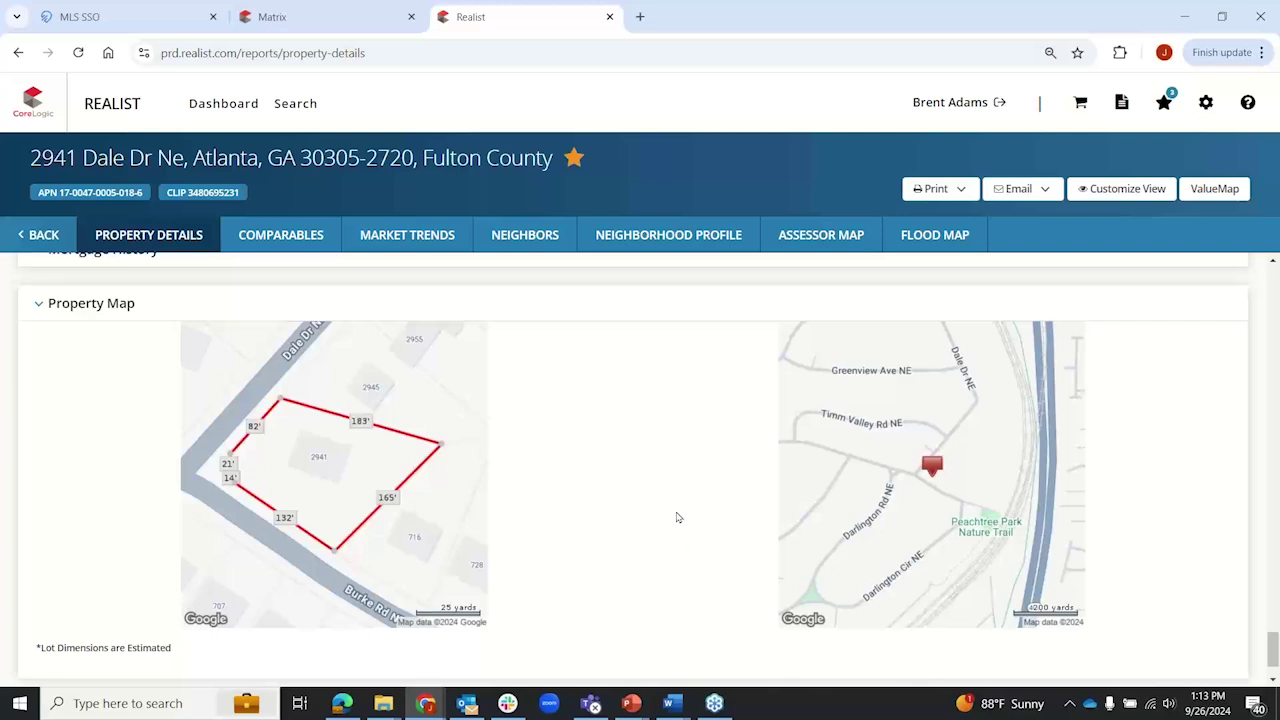
{"action": "scroll", "coordinate": [648, 491], "scroll_direction": "down", "scroll_amount": 1}
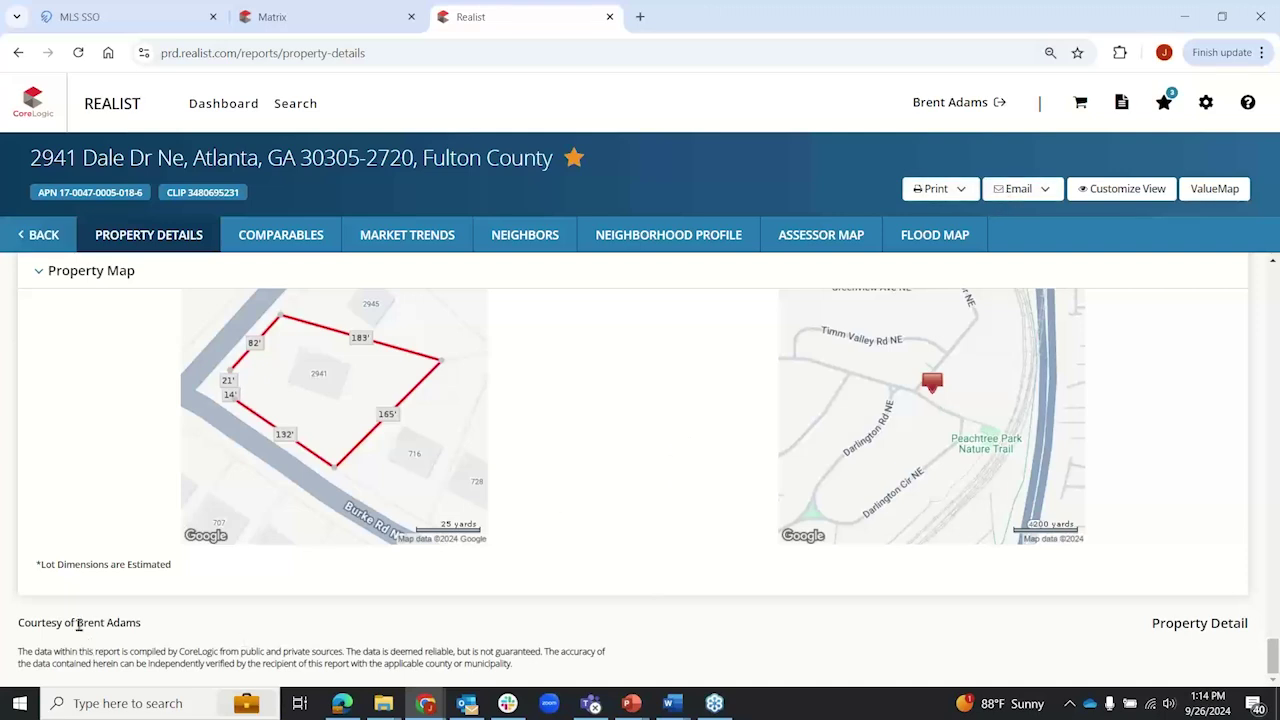
{"action": "left_click_drag", "start_coordinate": [78, 622], "coordinate": [140, 624]}
{"action": "left_click", "coordinate": [158, 634]}
Step: Check in Customize View that all 17 sections are enabled, then return to Estimated Value
{"action": "left_click", "coordinate": [1153, 190]}
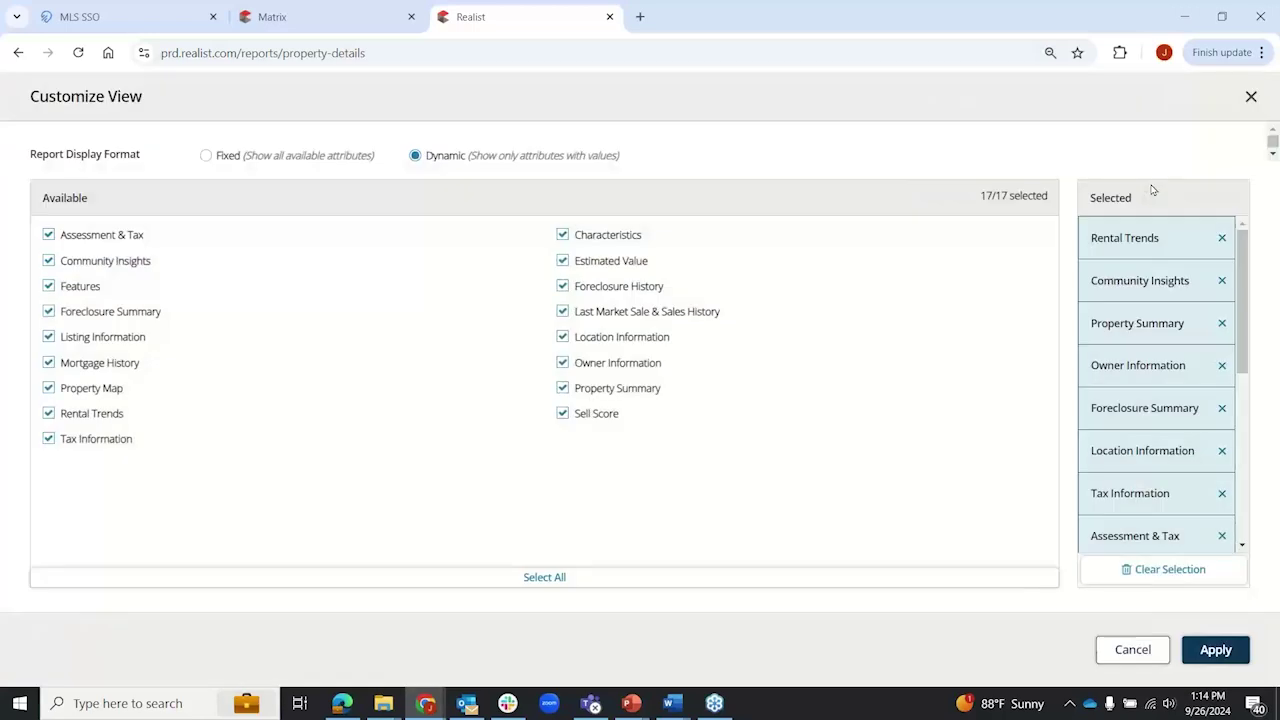
{"action": "left_click", "coordinate": [1251, 97]}
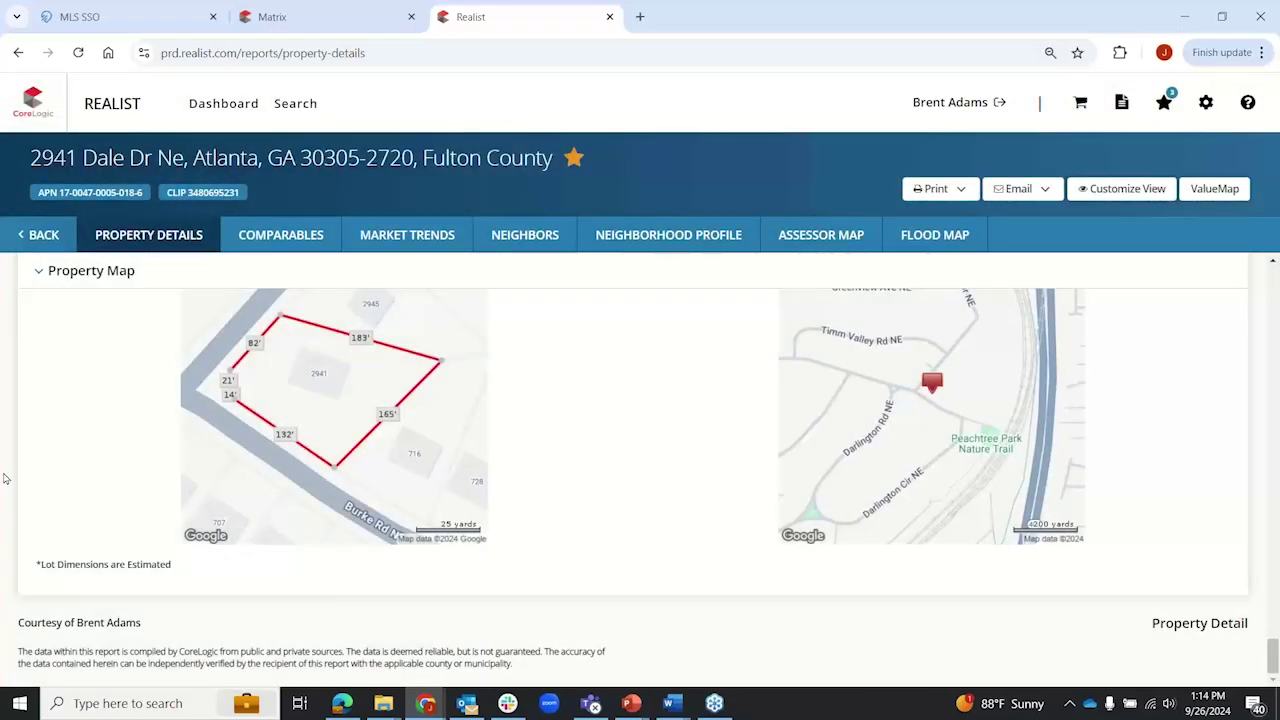
{"action": "scroll", "coordinate": [40, 477], "scroll_direction": "up", "scroll_amount": 5}
{"action": "scroll", "coordinate": [5, 480], "scroll_direction": "up", "scroll_amount": 10}
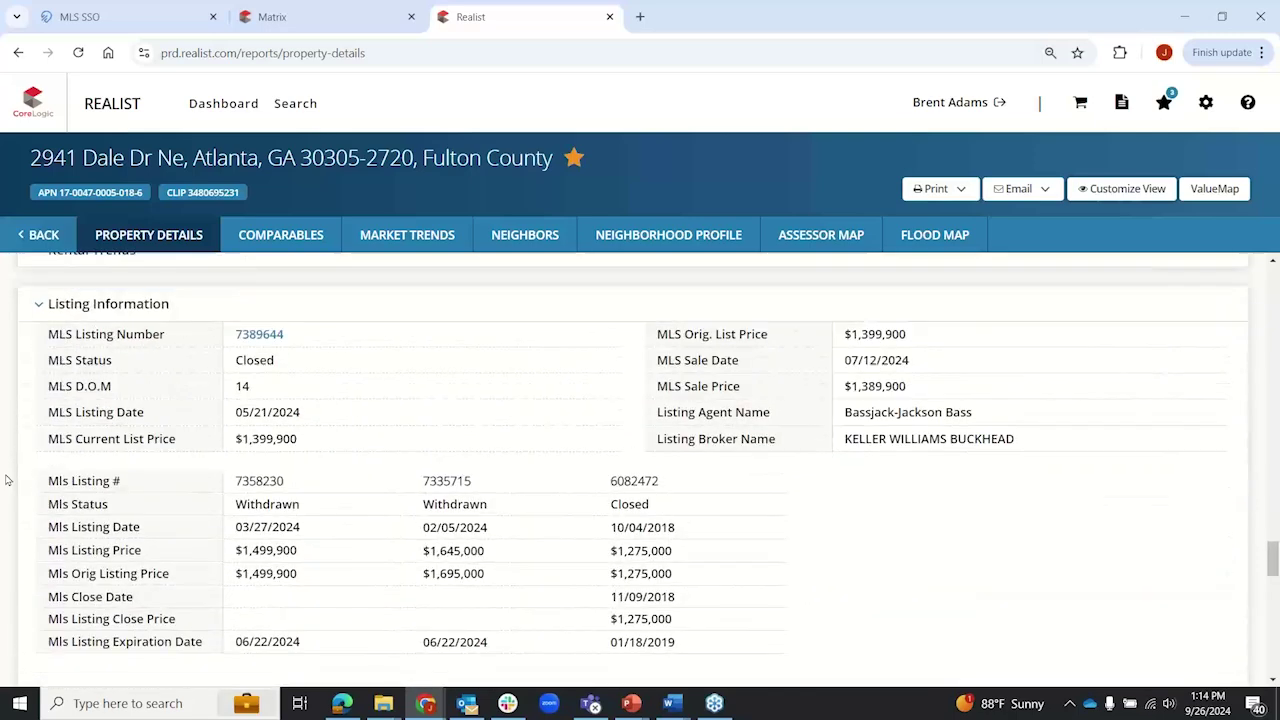
{"action": "scroll", "coordinate": [5, 480], "scroll_direction": "up", "scroll_amount": 4}
{"action": "scroll", "coordinate": [5, 480], "scroll_direction": "down", "scroll_amount": 3}
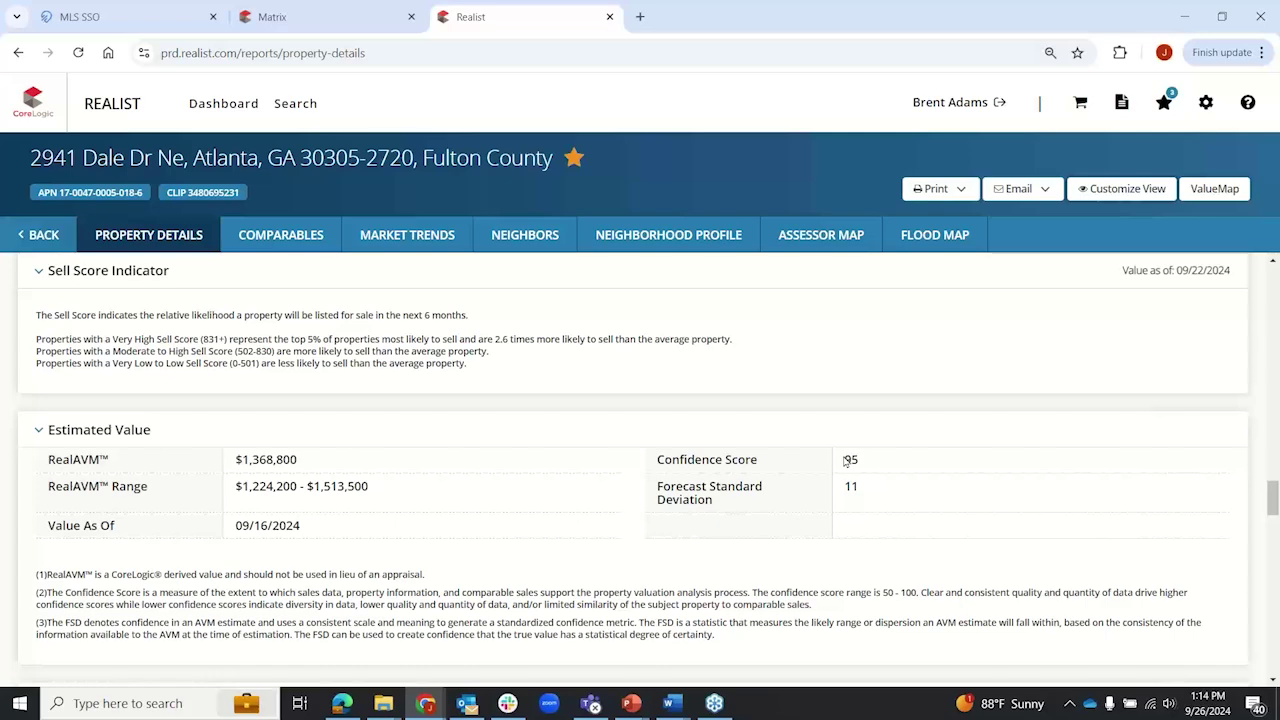
Step: Highlight the RealAVM Confidence Score of 95 and its 50 - 100 score range footnote
{"action": "left_click_drag", "start_coordinate": [845, 459], "coordinate": [861, 466]}
{"action": "scroll", "coordinate": [894, 500], "scroll_direction": "down", "scroll_amount": 2}
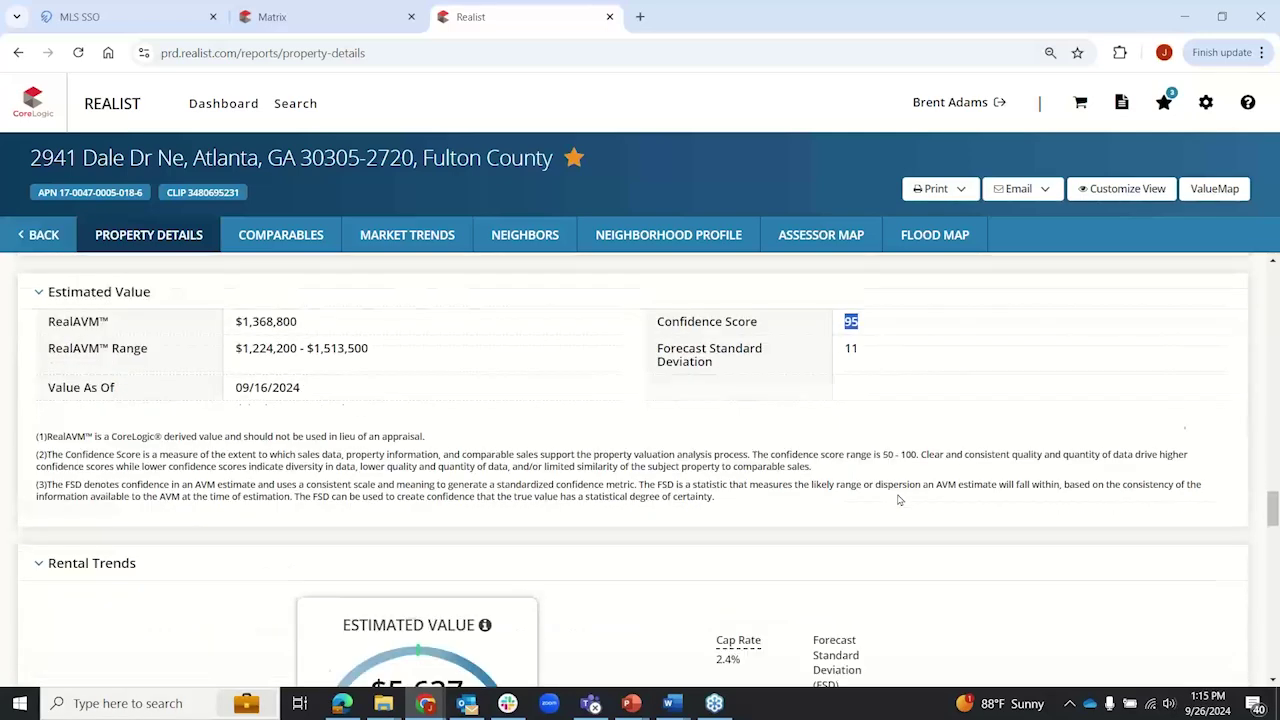
{"action": "left_click_drag", "start_coordinate": [882, 427], "coordinate": [919, 430]}
{"action": "left_click", "coordinate": [903, 456]}
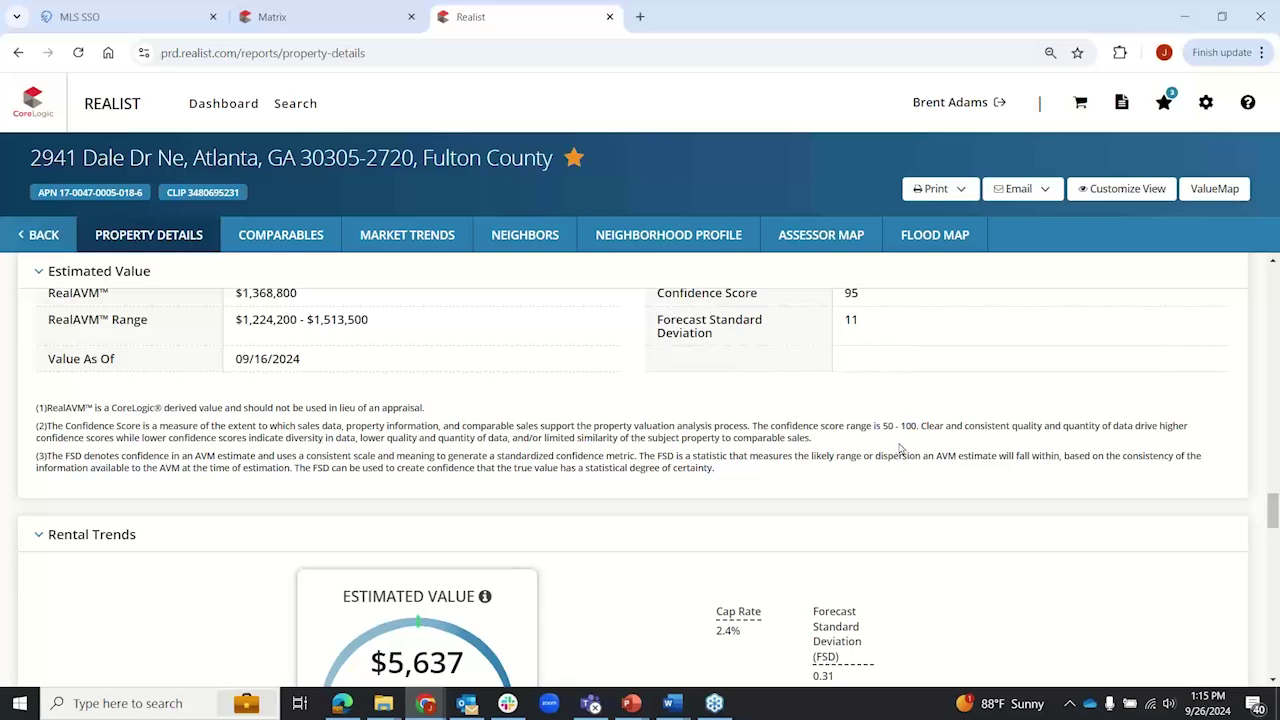
{"action": "scroll", "coordinate": [8, 462], "scroll_direction": "up", "scroll_amount": 2}
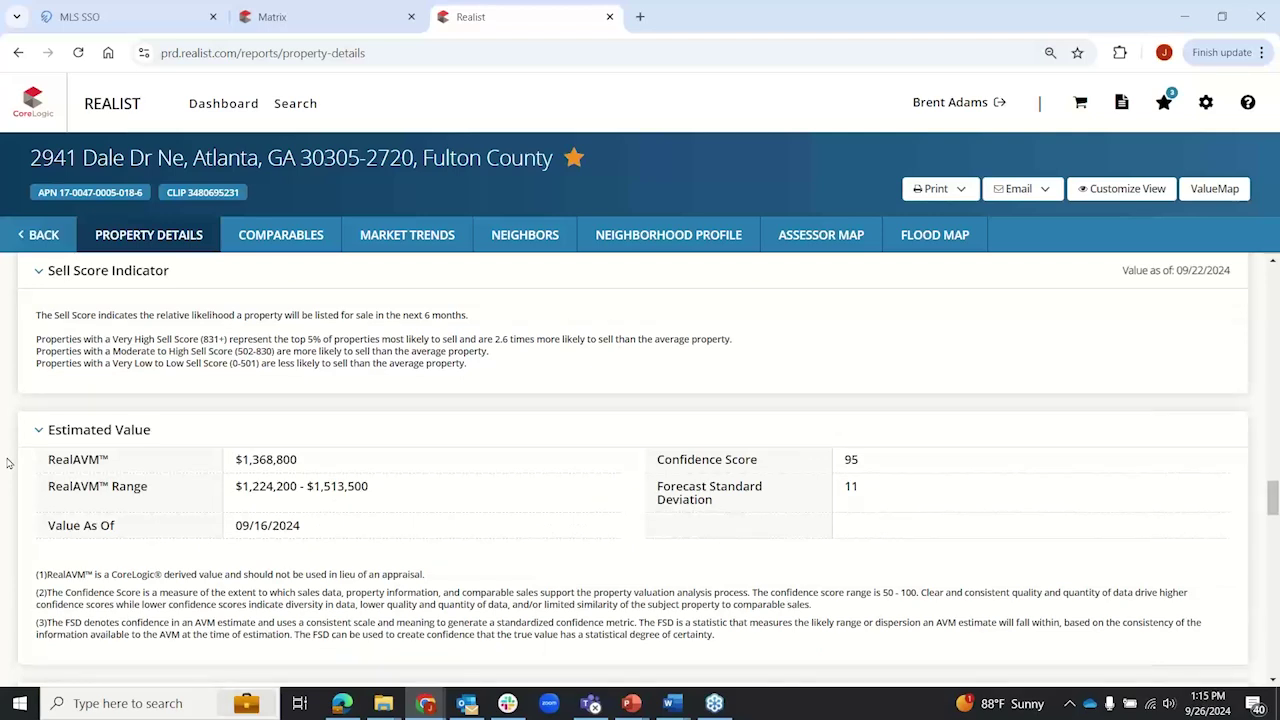
{"action": "scroll", "coordinate": [8, 462], "scroll_direction": "down", "scroll_amount": 1}
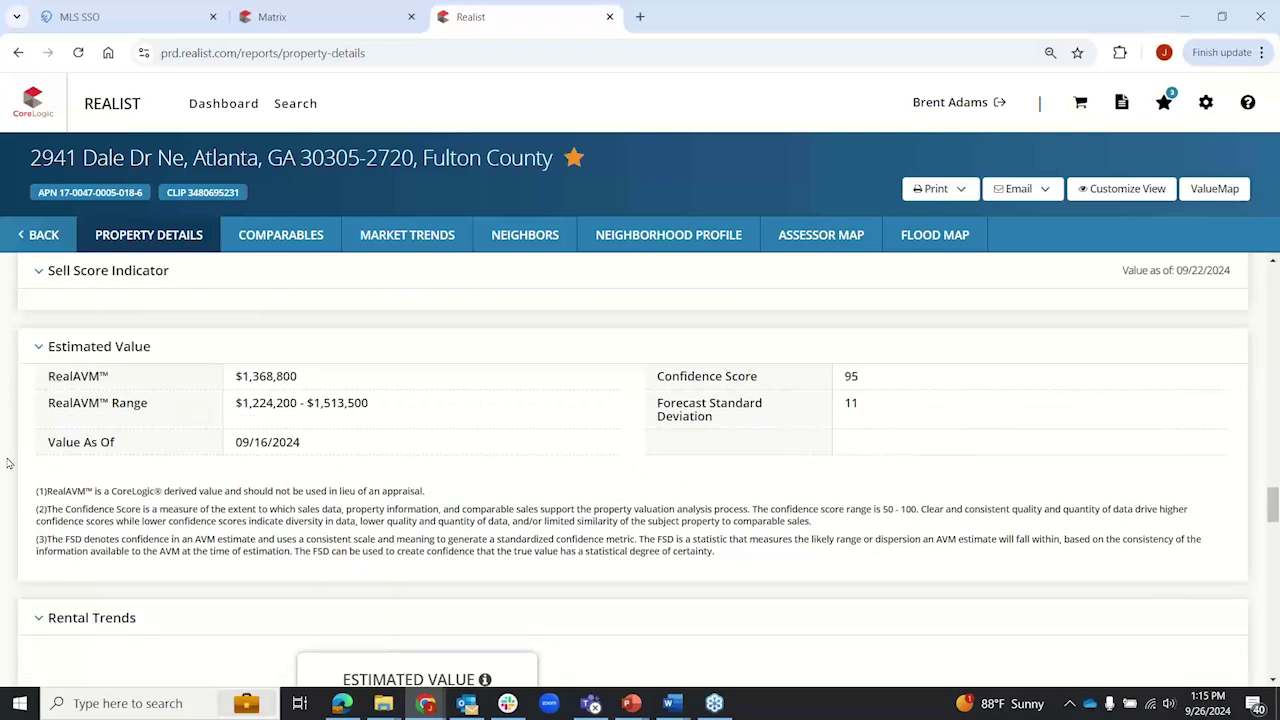
{"action": "left_click_drag", "start_coordinate": [846, 375], "coordinate": [857, 385]}
{"action": "left_click", "coordinate": [4, 444]}
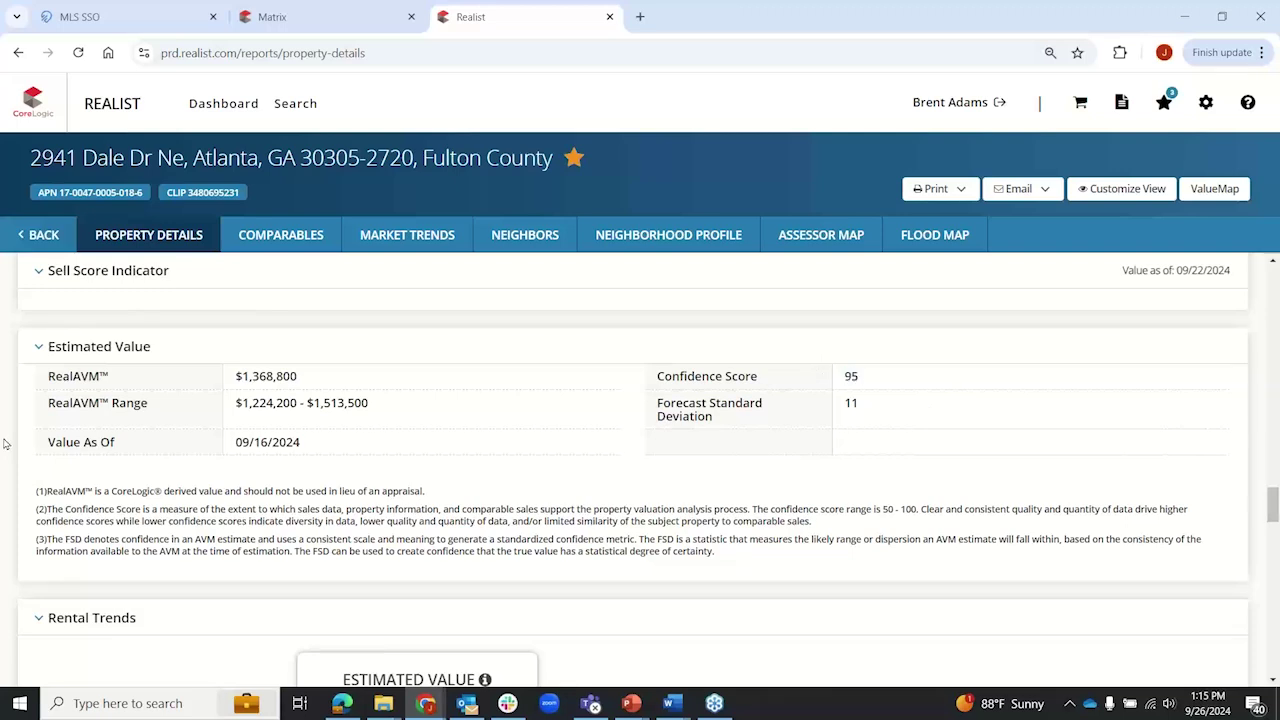
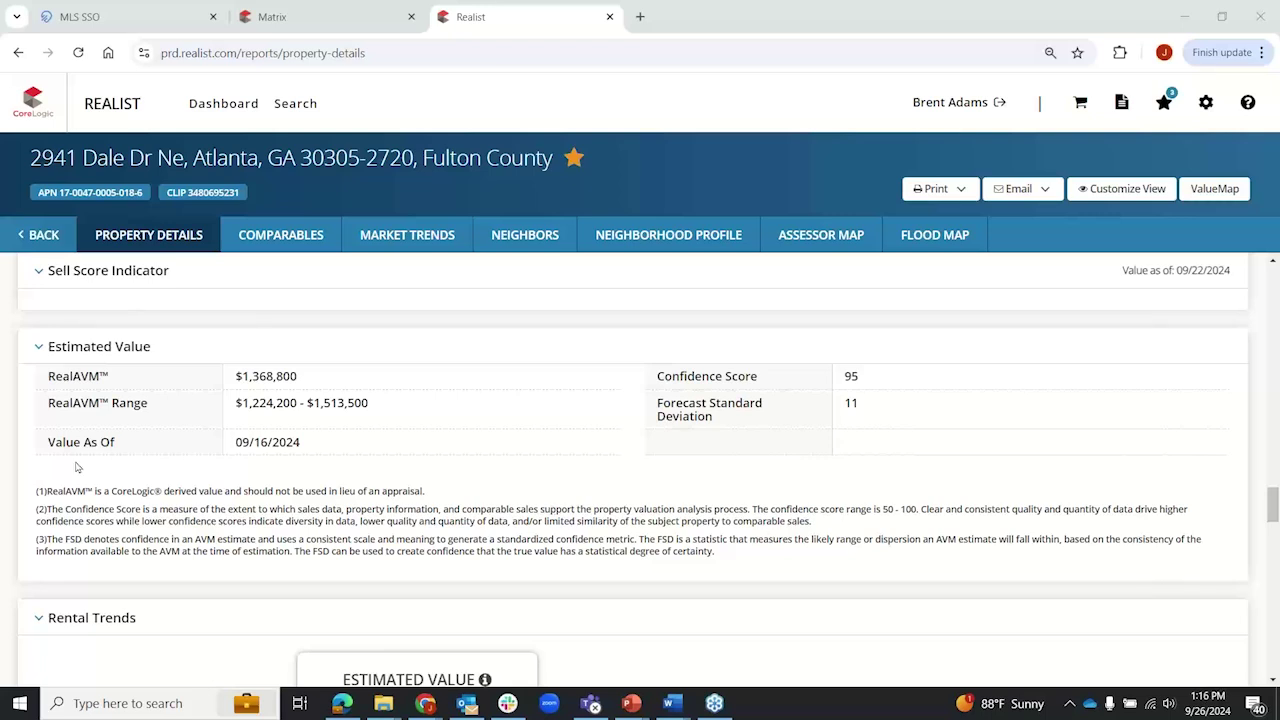
Step: Highlight the sentence explaining the 706 High Sell Score in the Sell Score Indicator section
{"action": "scroll", "coordinate": [12, 472], "scroll_direction": "up", "scroll_amount": 3}
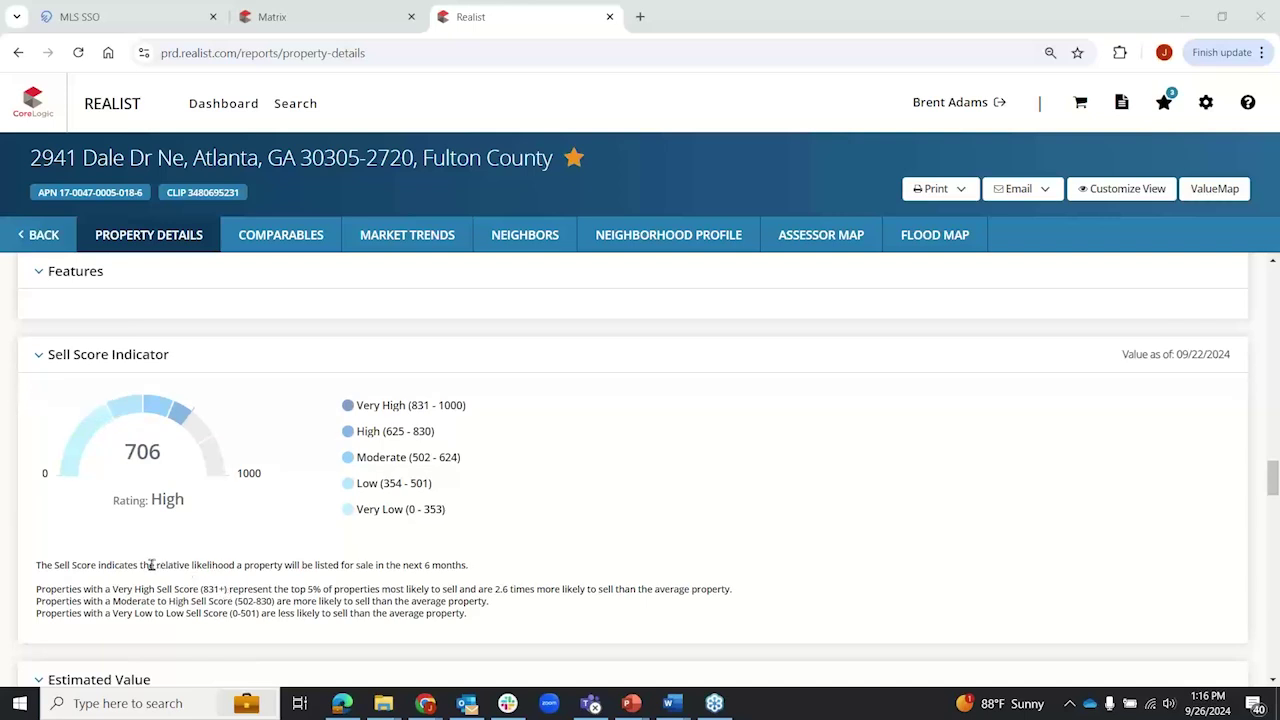
{"action": "left_click_drag", "start_coordinate": [157, 565], "coordinate": [470, 575]}
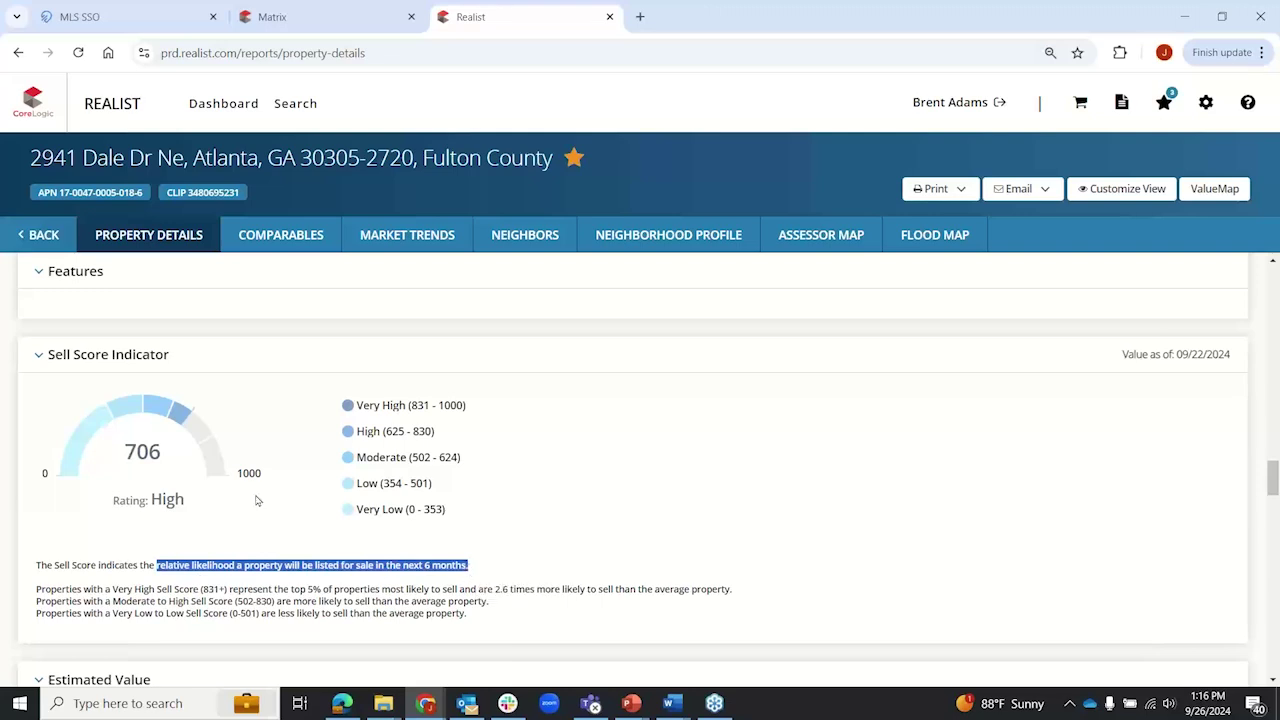
{"action": "left_click", "coordinate": [12, 450]}
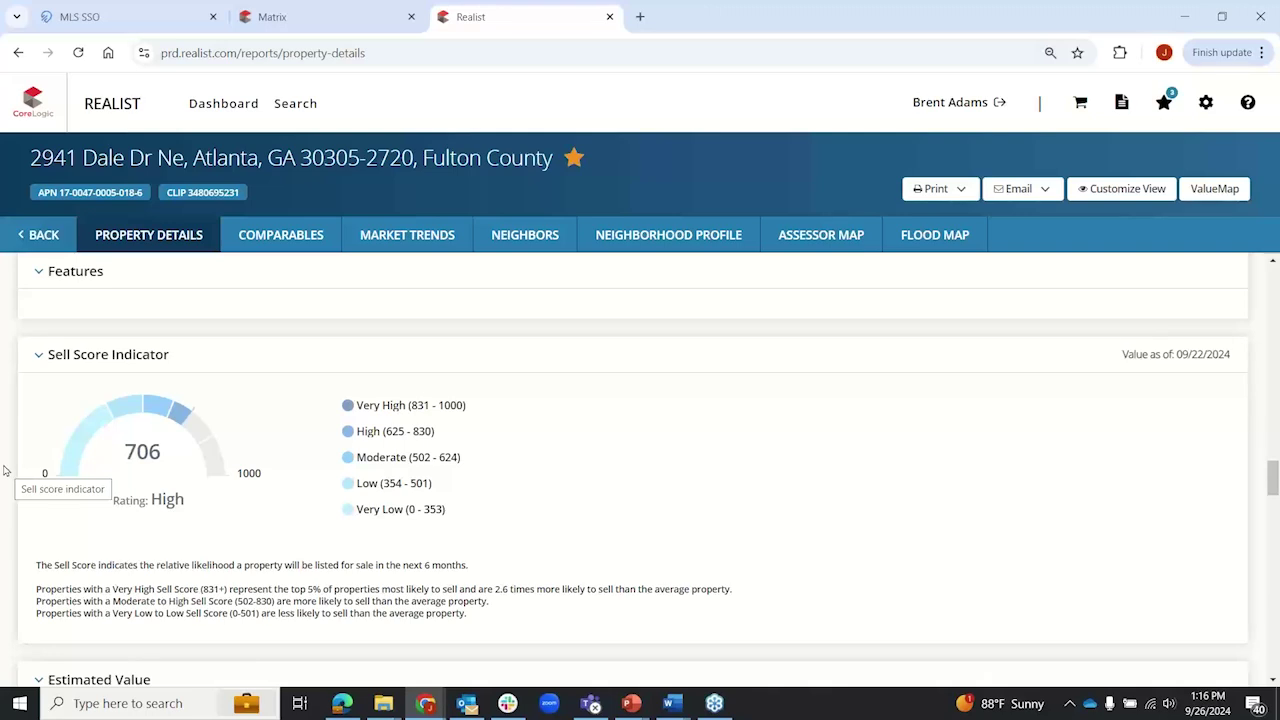
{"action": "scroll", "coordinate": [180, 503], "scroll_direction": "up", "scroll_amount": 5}
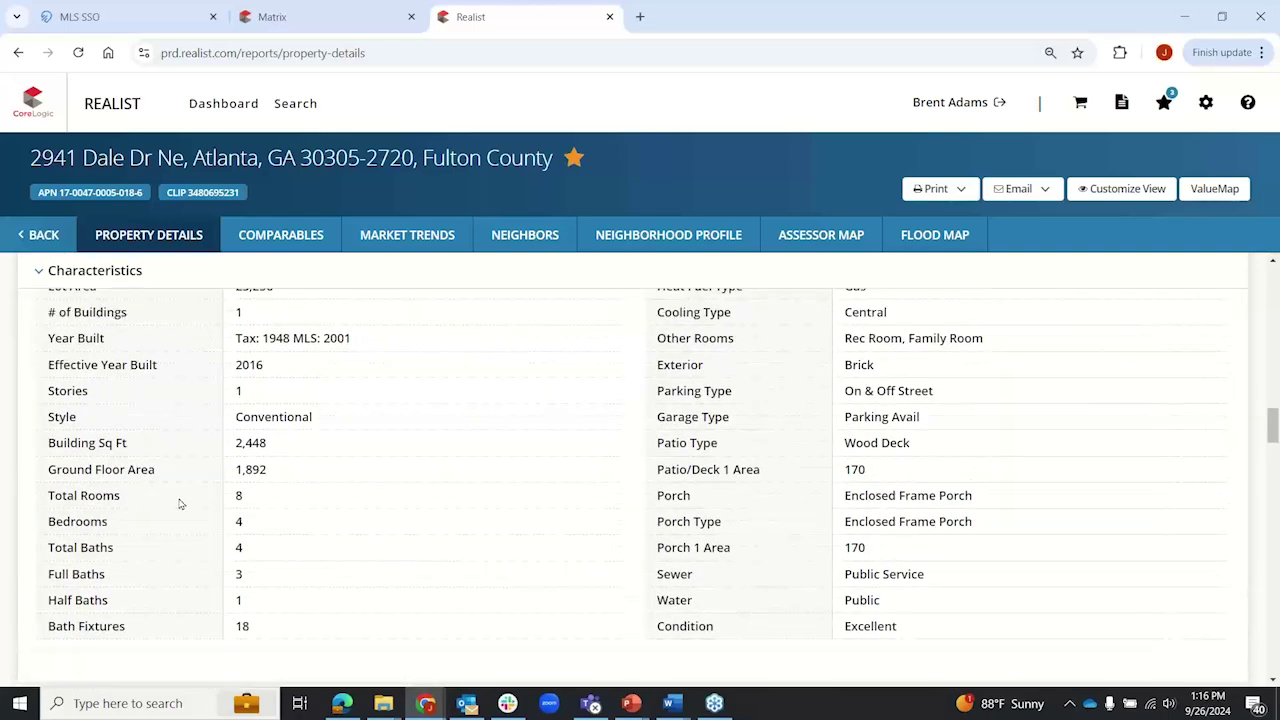
Step: Highlight the 2,448 building sq ft and 1,892 ground floor area values under Characteristics
{"action": "left_click_drag", "start_coordinate": [236, 443], "coordinate": [266, 447]}
{"action": "left_click", "coordinate": [8, 456]}
{"action": "left_click_drag", "start_coordinate": [230, 469], "coordinate": [273, 472]}
{"action": "left_click", "coordinate": [9, 479]}
{"action": "scroll", "coordinate": [7, 356], "scroll_direction": "down", "scroll_amount": 2}
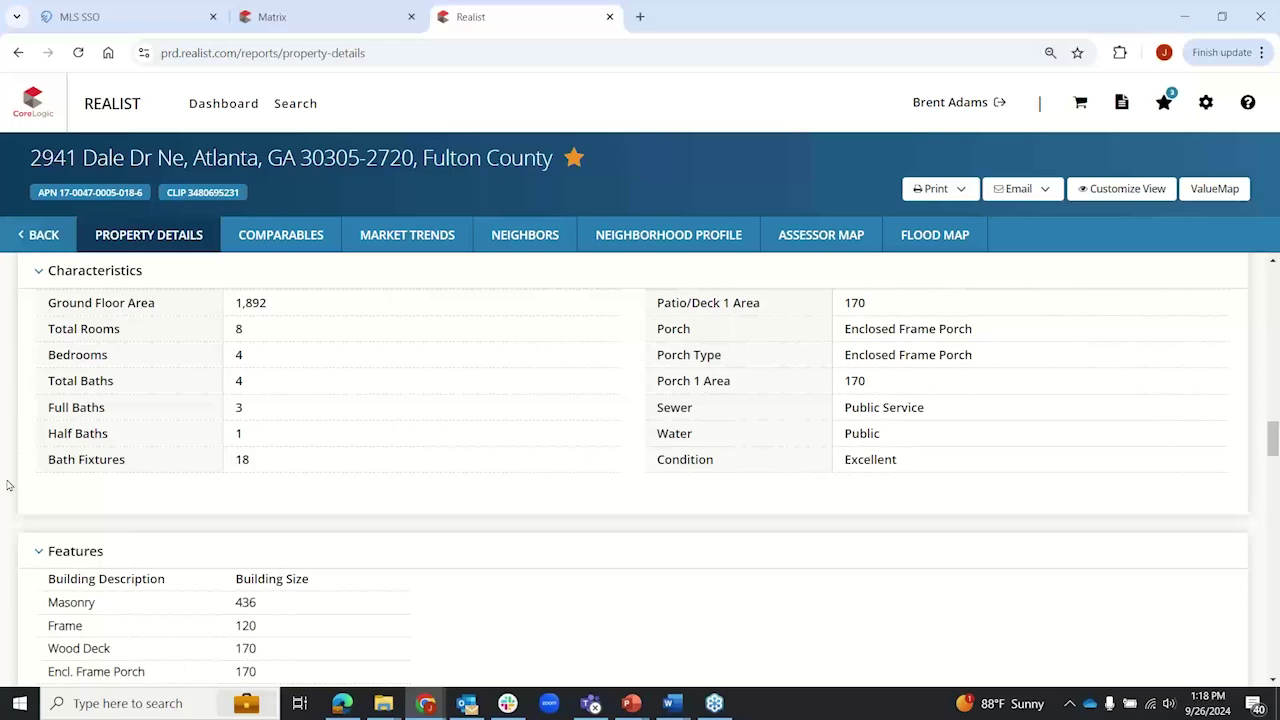
Step: Scroll down to Mortgage History, then back up to the report's top summary
{"action": "scroll", "coordinate": [7, 485], "scroll_direction": "down", "scroll_amount": 15}
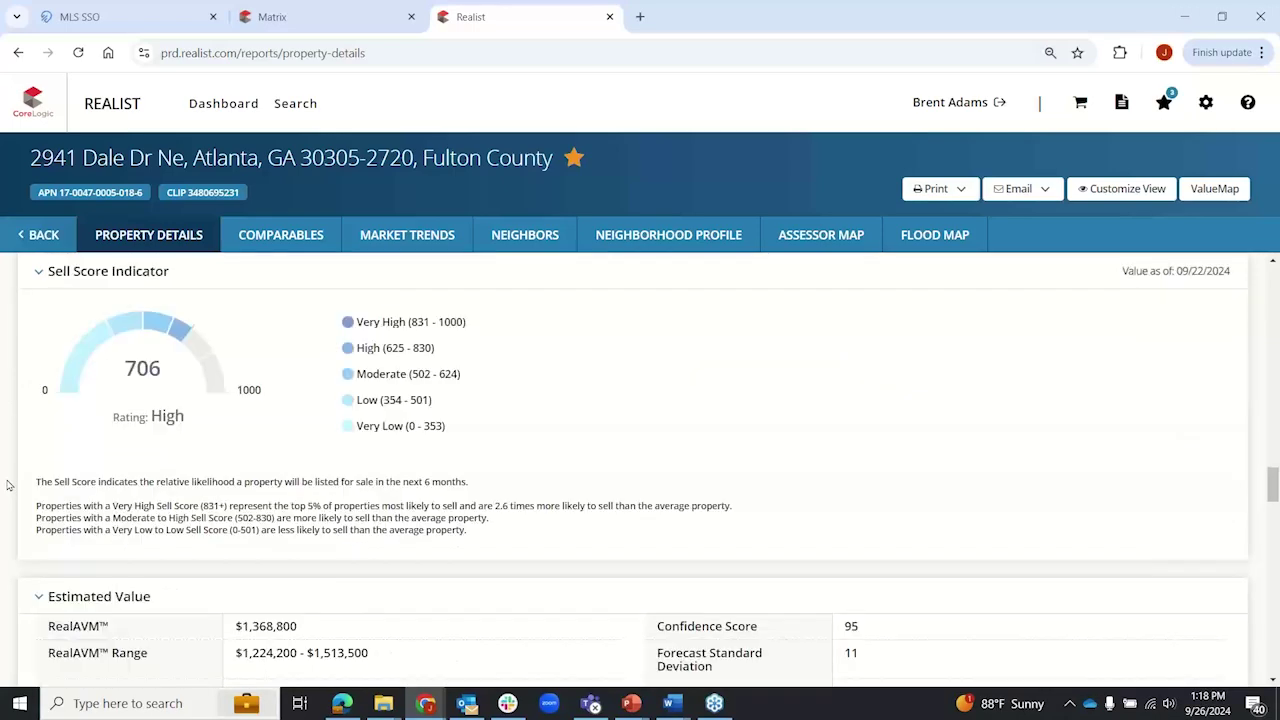
{"action": "scroll", "coordinate": [7, 485], "scroll_direction": "down", "scroll_amount": 15}
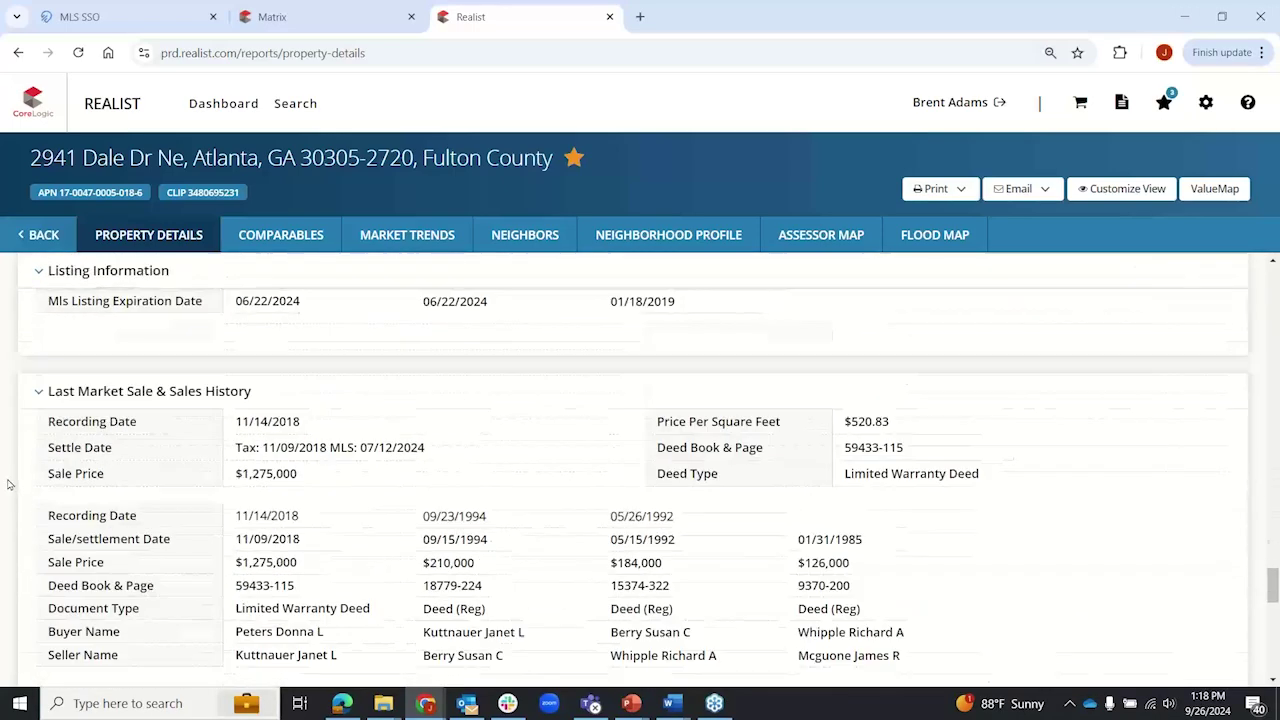
{"action": "scroll", "coordinate": [7, 485], "scroll_direction": "up", "scroll_amount": 8}
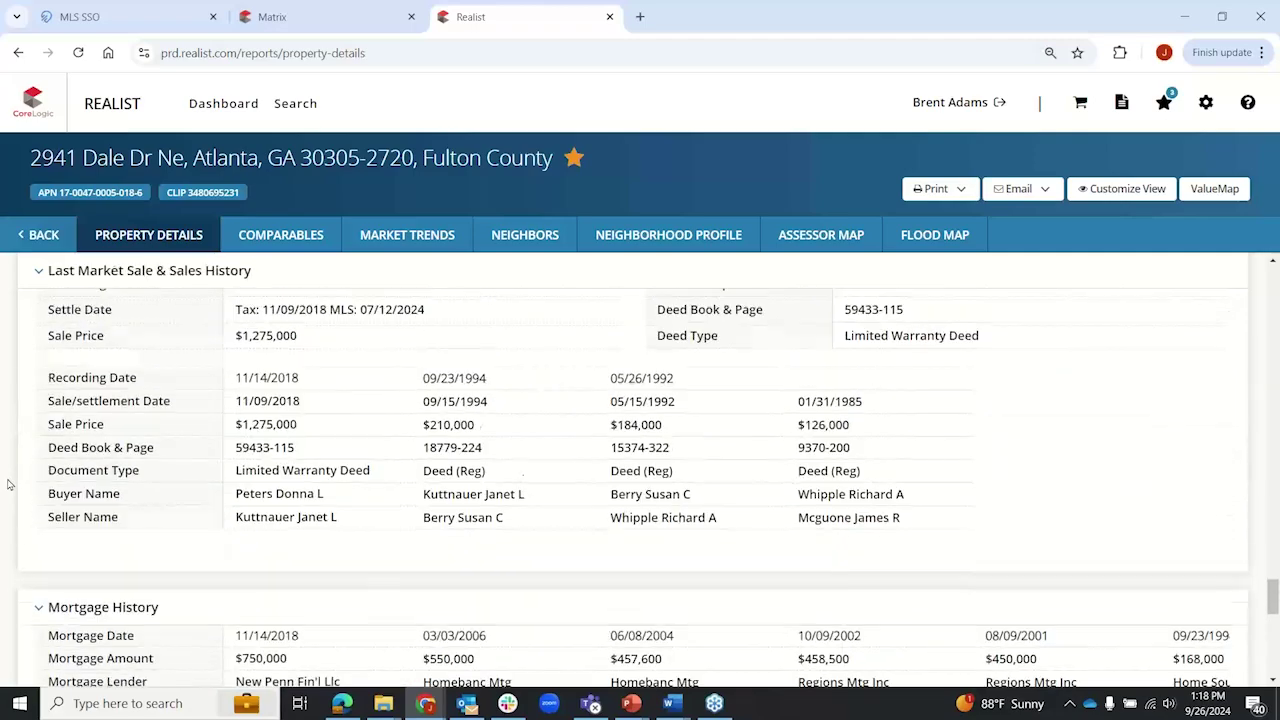
{"action": "scroll", "coordinate": [7, 485], "scroll_direction": "up", "scroll_amount": 8}
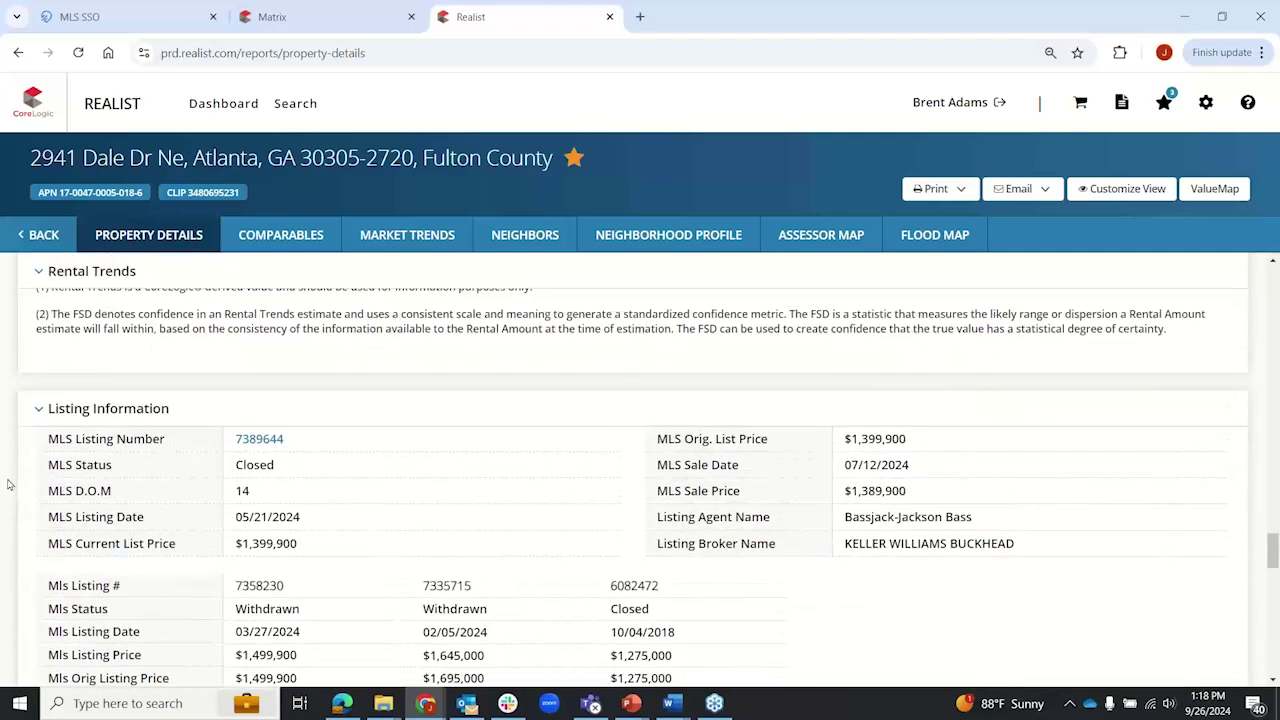
{"action": "scroll", "coordinate": [7, 485], "scroll_direction": "up", "scroll_amount": 8}
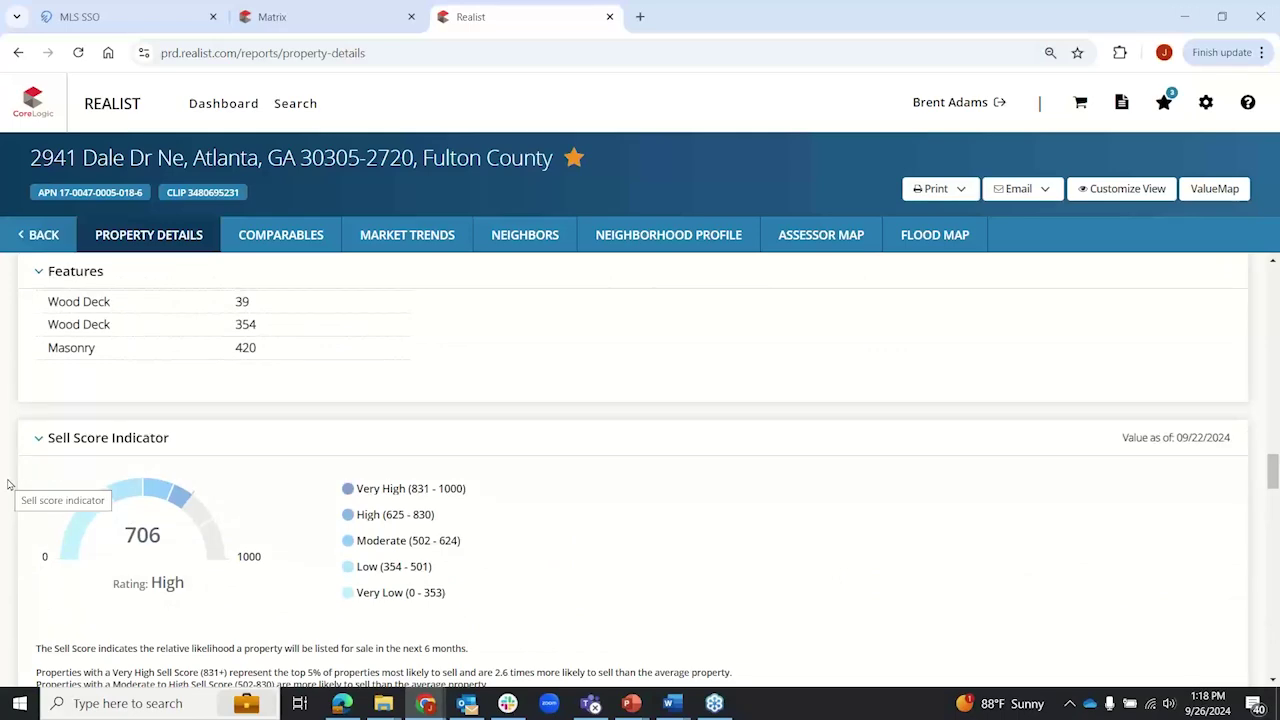
{"action": "scroll", "coordinate": [7, 485], "scroll_direction": "up", "scroll_amount": 2}
{"action": "scroll", "coordinate": [7, 485], "scroll_direction": "up", "scroll_amount": 8}
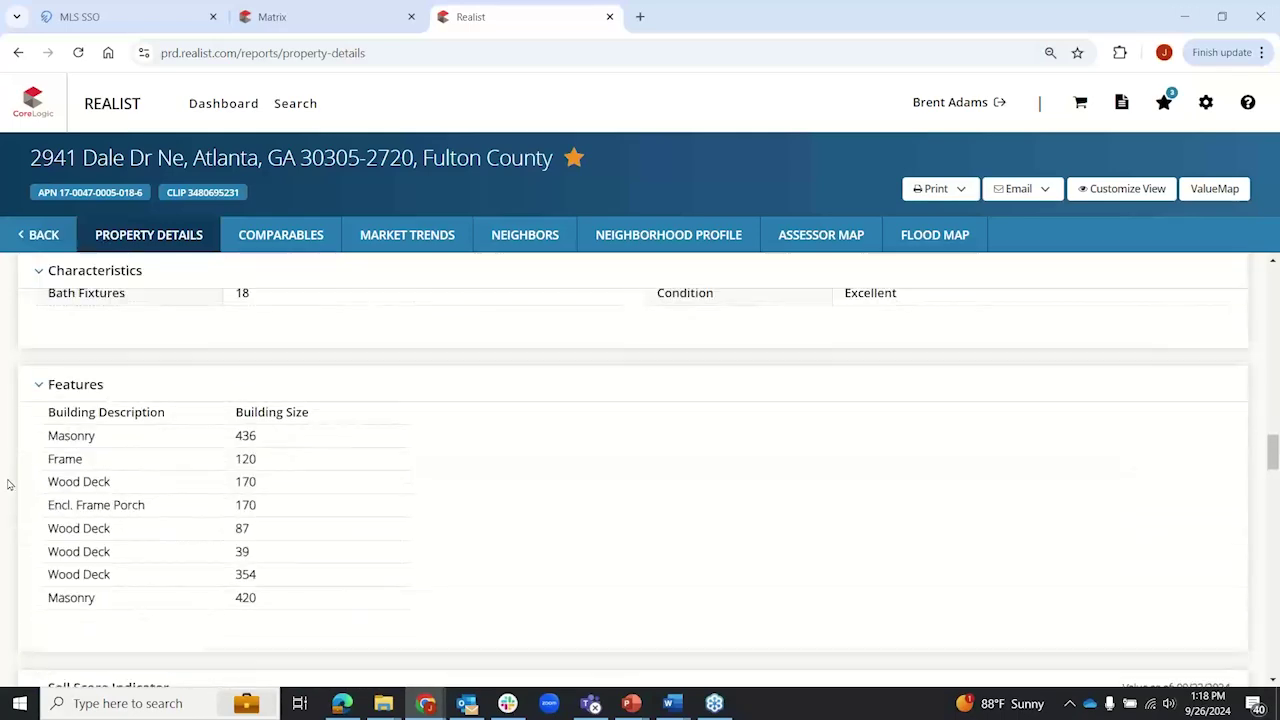
{"action": "scroll", "coordinate": [7, 485], "scroll_direction": "up", "scroll_amount": 9}
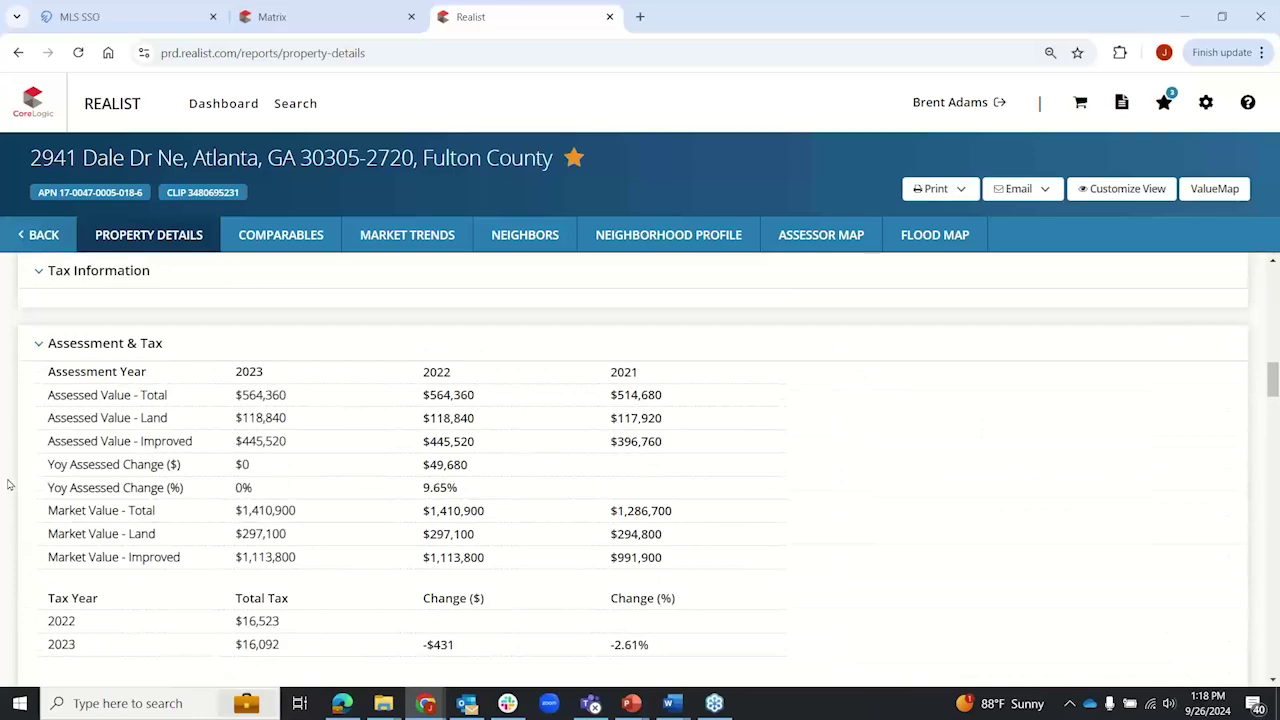
{"action": "scroll", "coordinate": [7, 485], "scroll_direction": "up", "scroll_amount": 4}
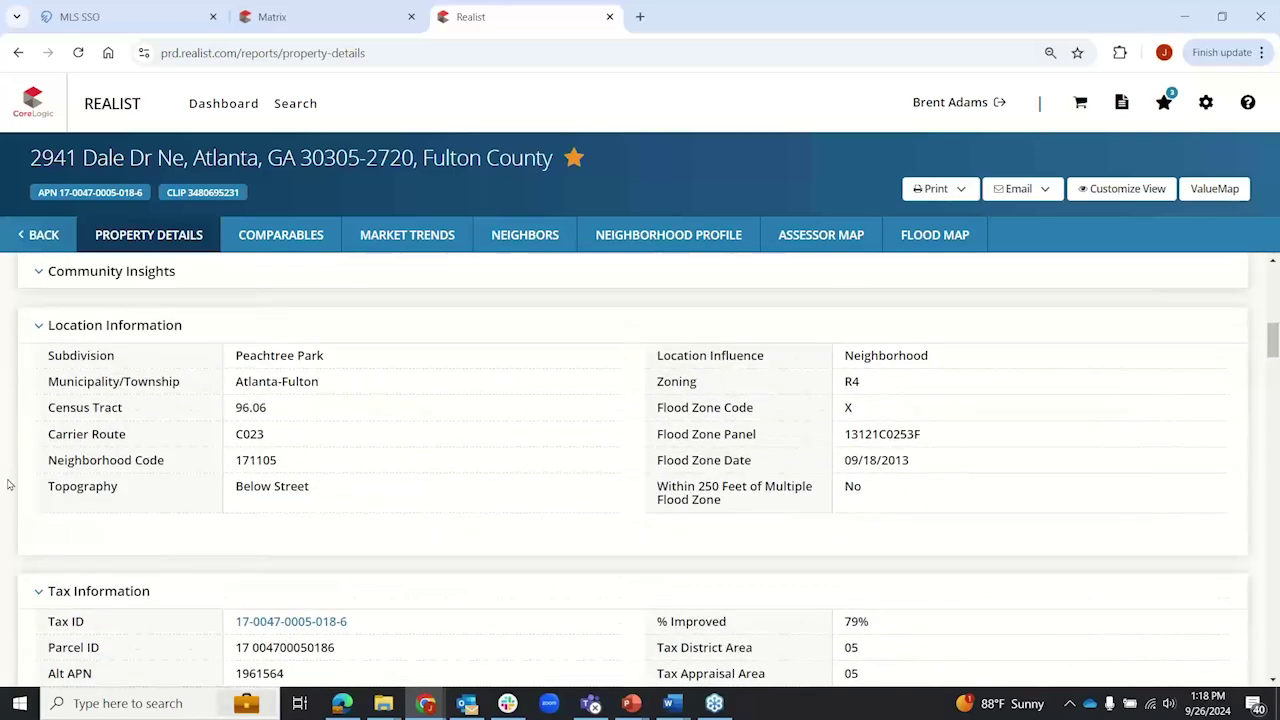
{"action": "scroll", "coordinate": [7, 485], "scroll_direction": "up", "scroll_amount": 6}
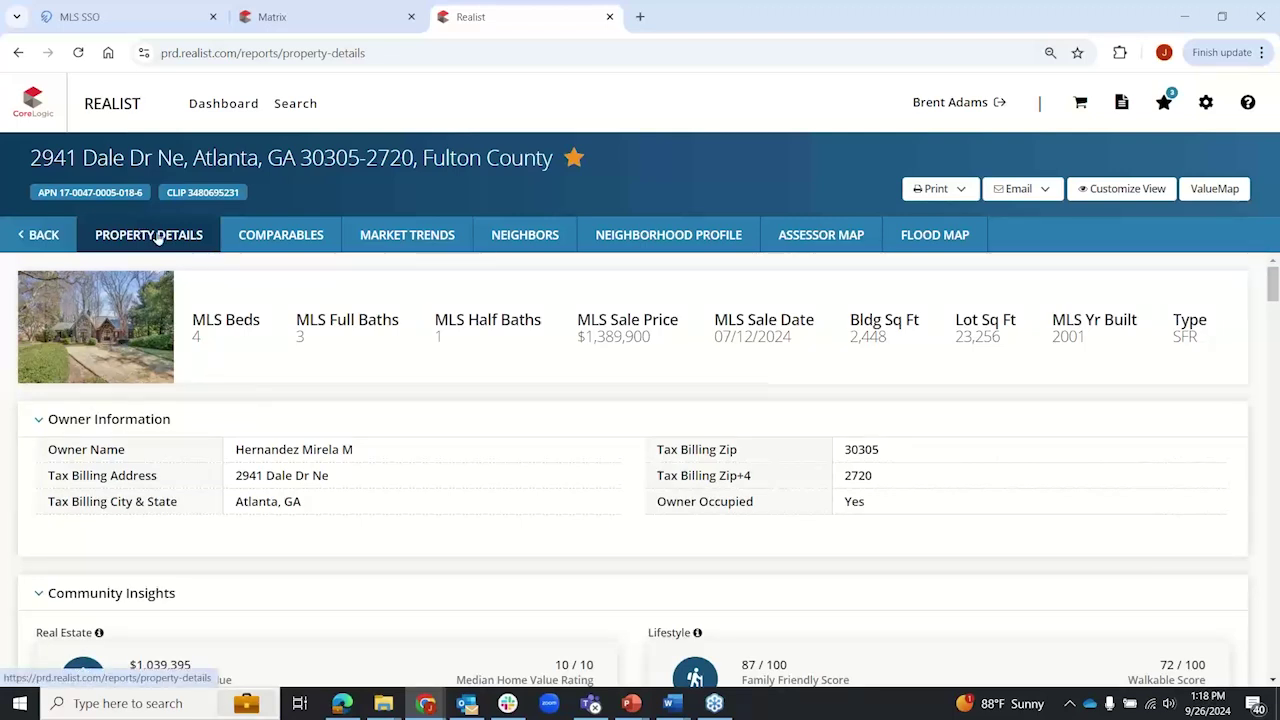
Step: Show the 10 comparable sales and enlarge the comparables table below the map
{"action": "left_click", "coordinate": [301, 238]}
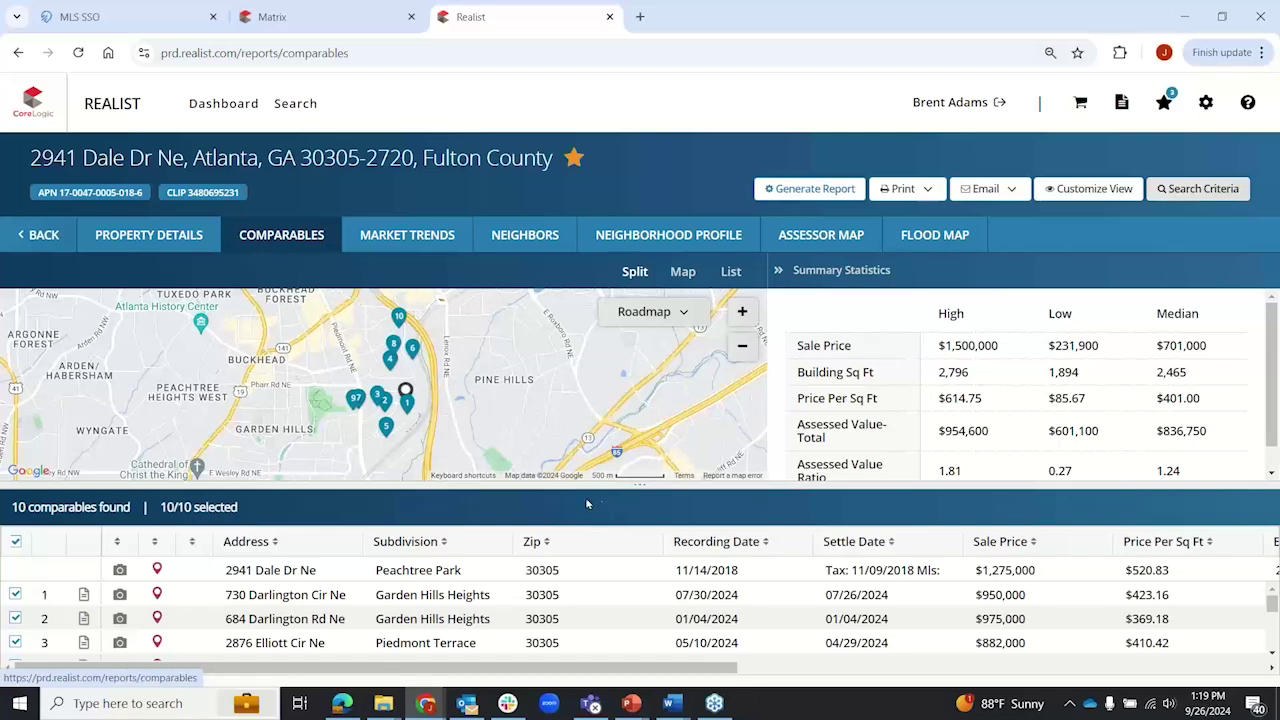
{"action": "mouse_move", "coordinate": [637, 490]}
{"action": "left_mouse_down"}
{"action": "mouse_move", "coordinate": [622, 292]}
{"action": "mouse_move", "coordinate": [627, 477]}
{"action": "left_mouse_up"}
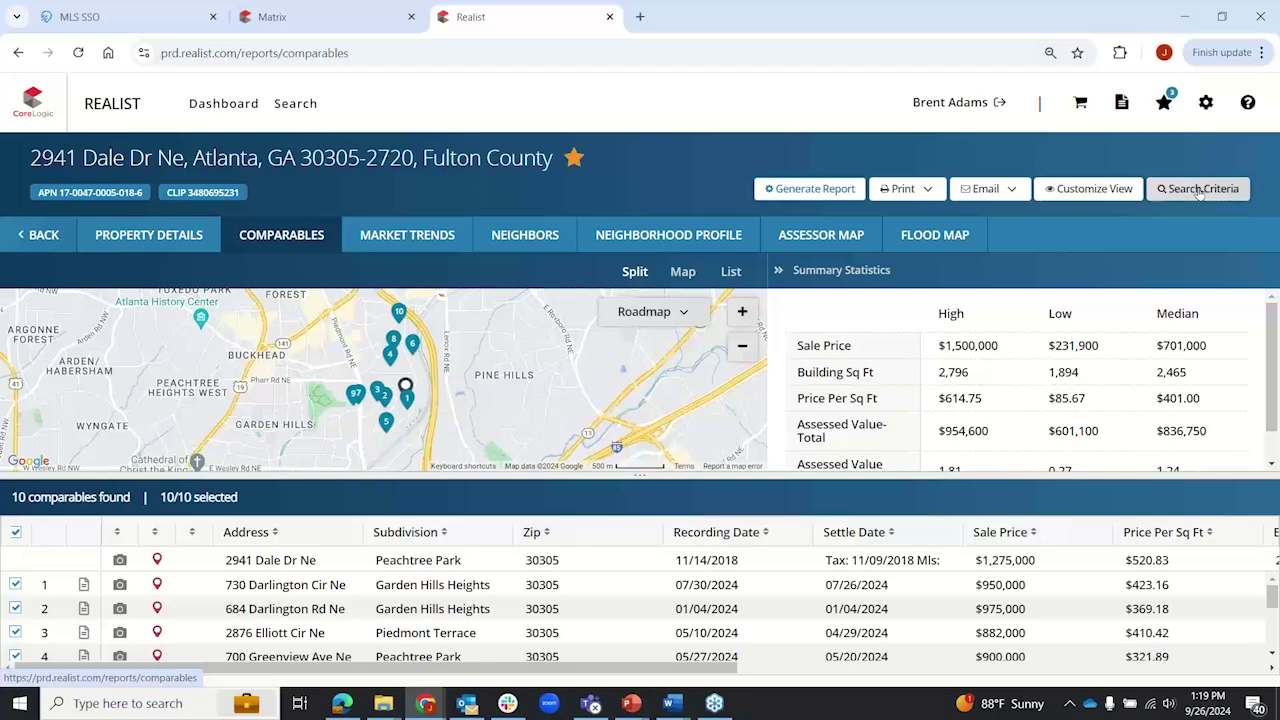
Step: Open Search Criteria, keeping 10 comparables, closest-distance sort and property images included
{"action": "left_click", "coordinate": [1200, 190]}
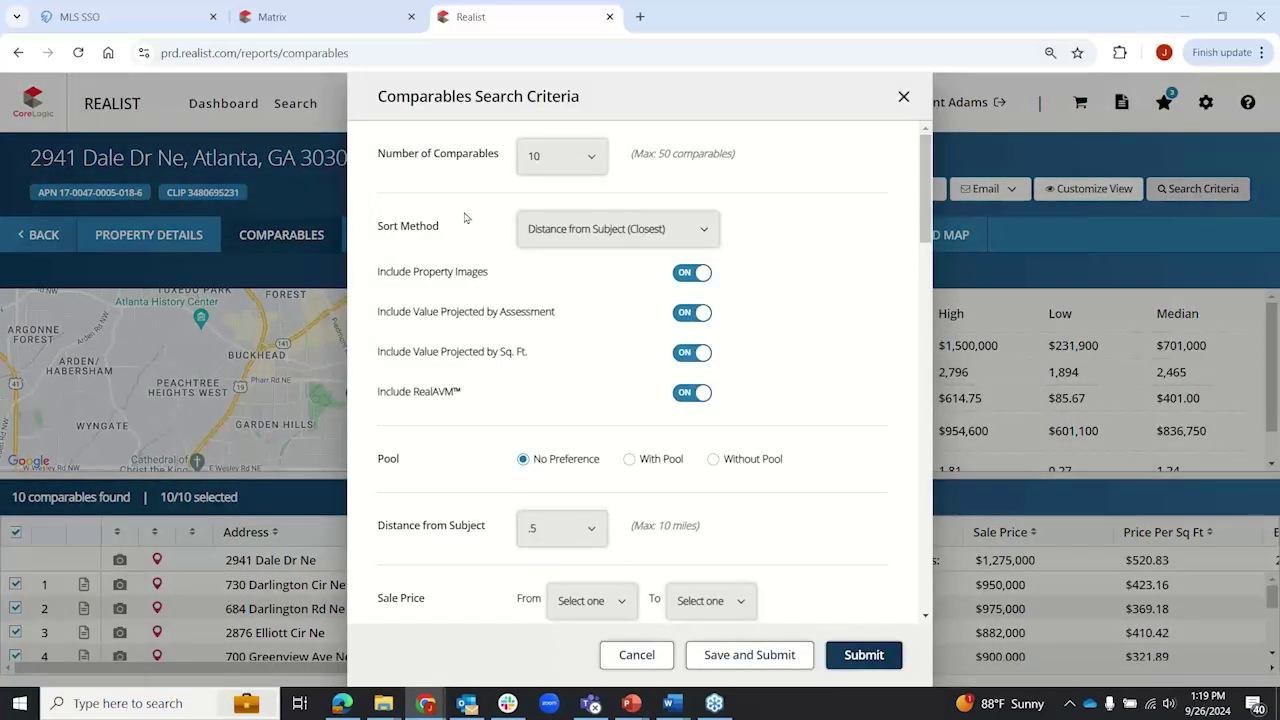
{"action": "left_click", "coordinate": [592, 160]}
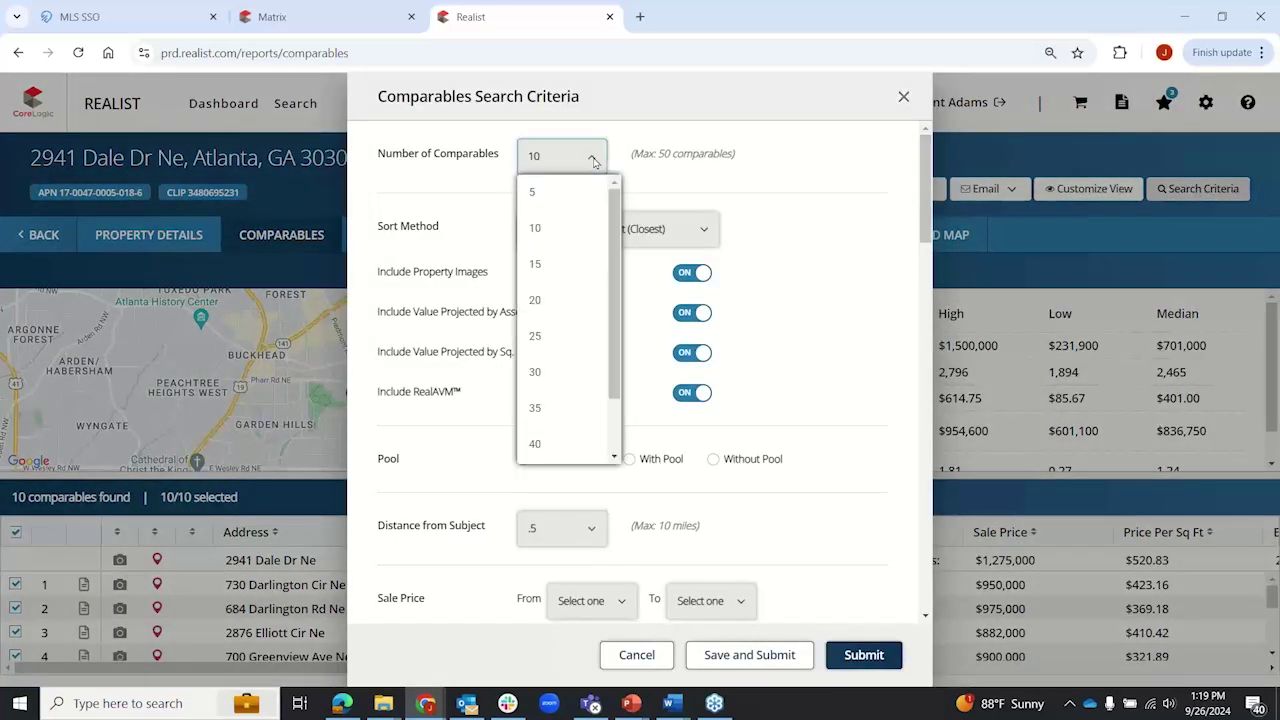
{"action": "left_click", "coordinate": [800, 172]}
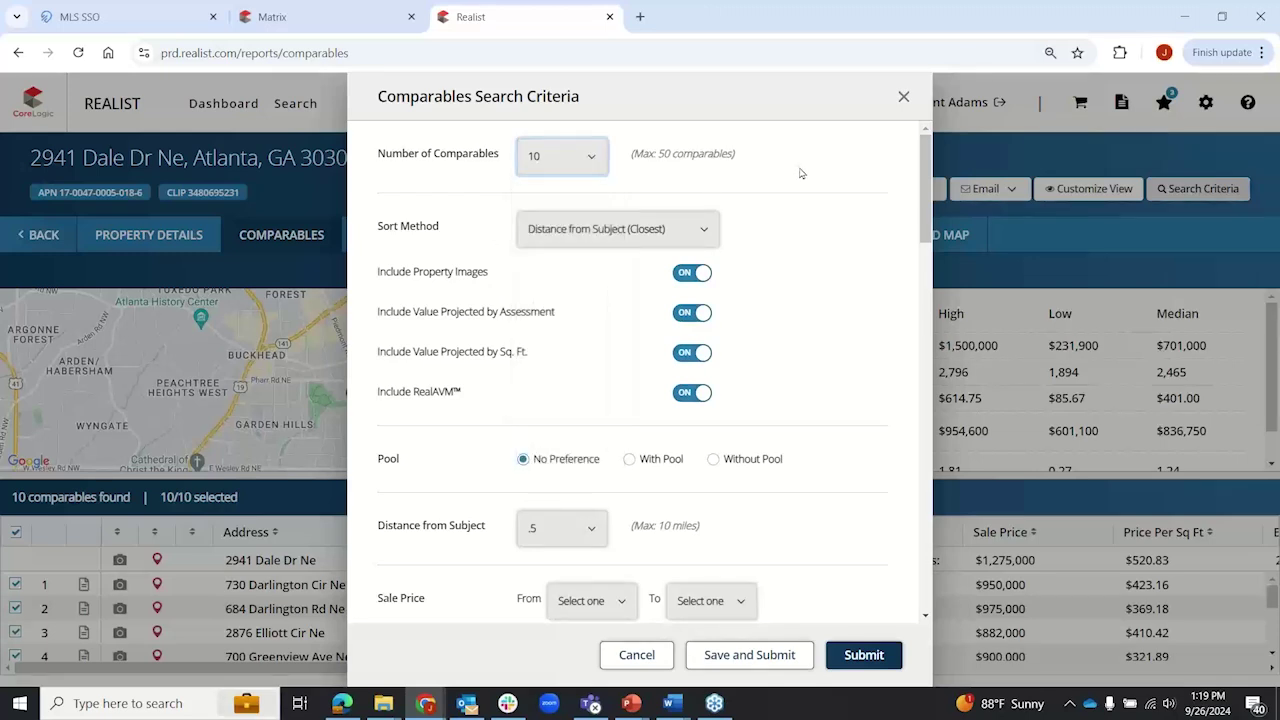
{"action": "left_click", "coordinate": [712, 230]}
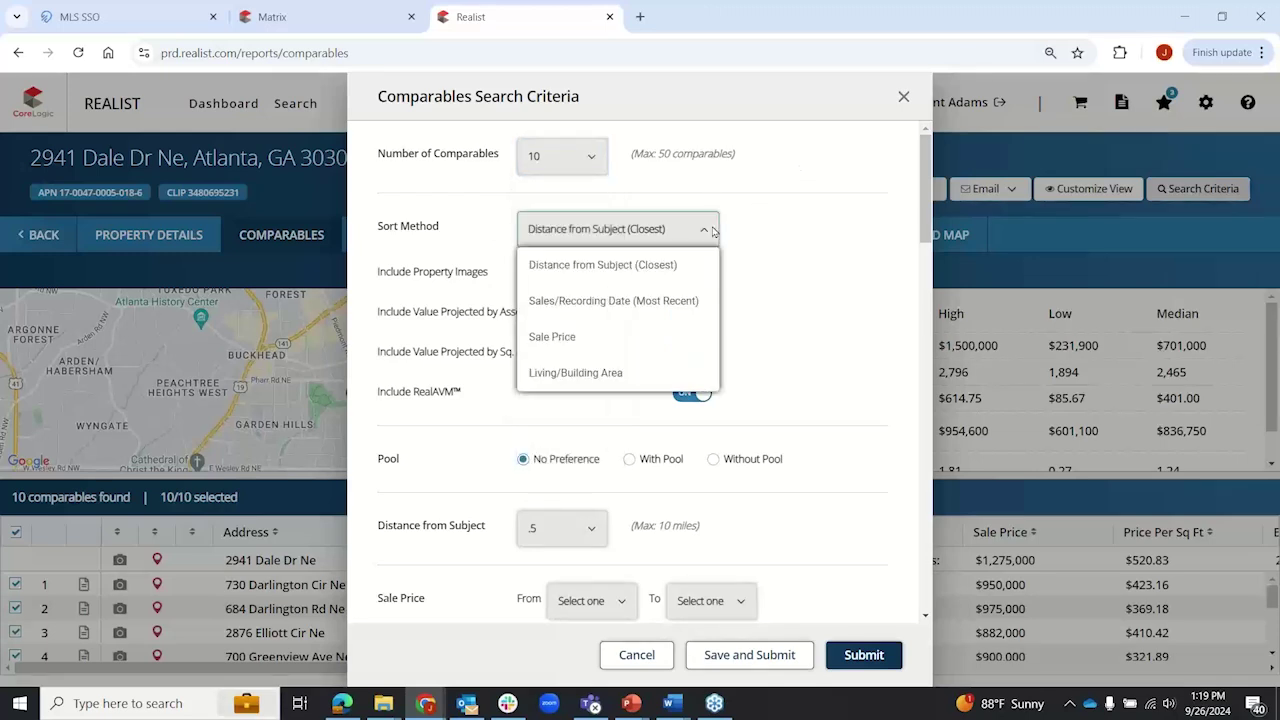
{"action": "left_click", "coordinate": [797, 228]}
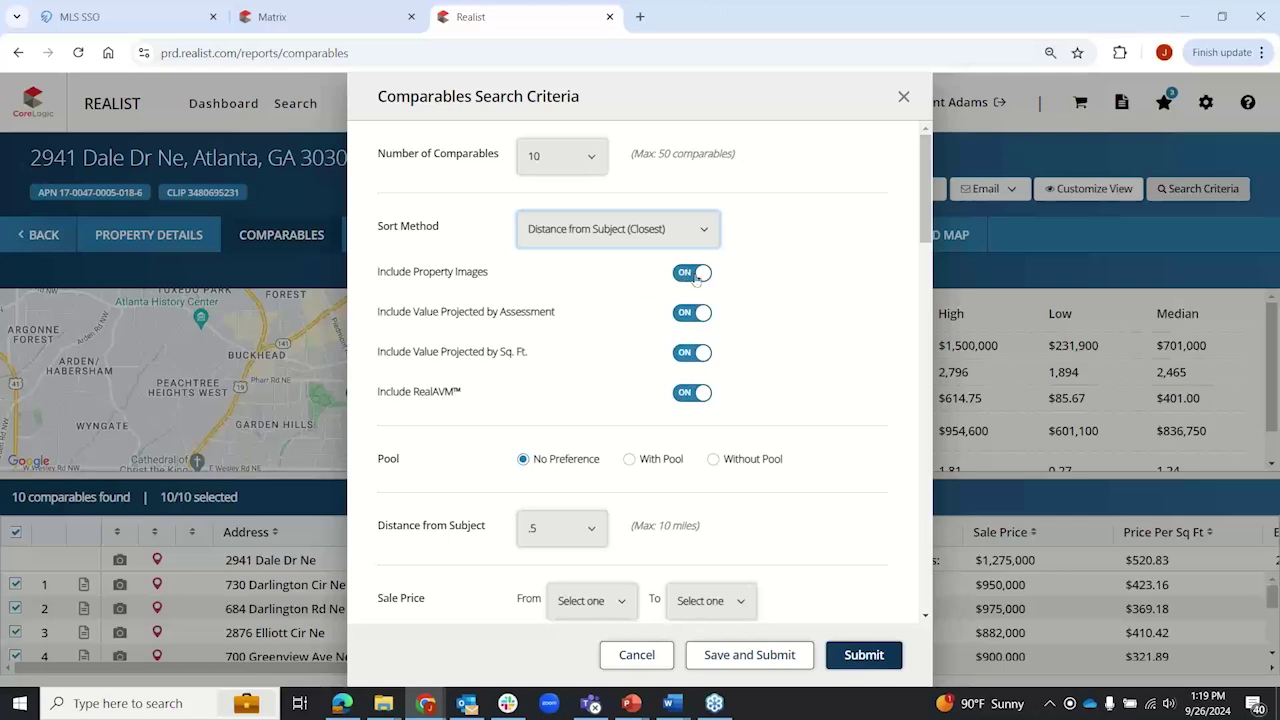
{"action": "left_click", "coordinate": [702, 274]}
{"action": "left_click", "coordinate": [702, 274]}
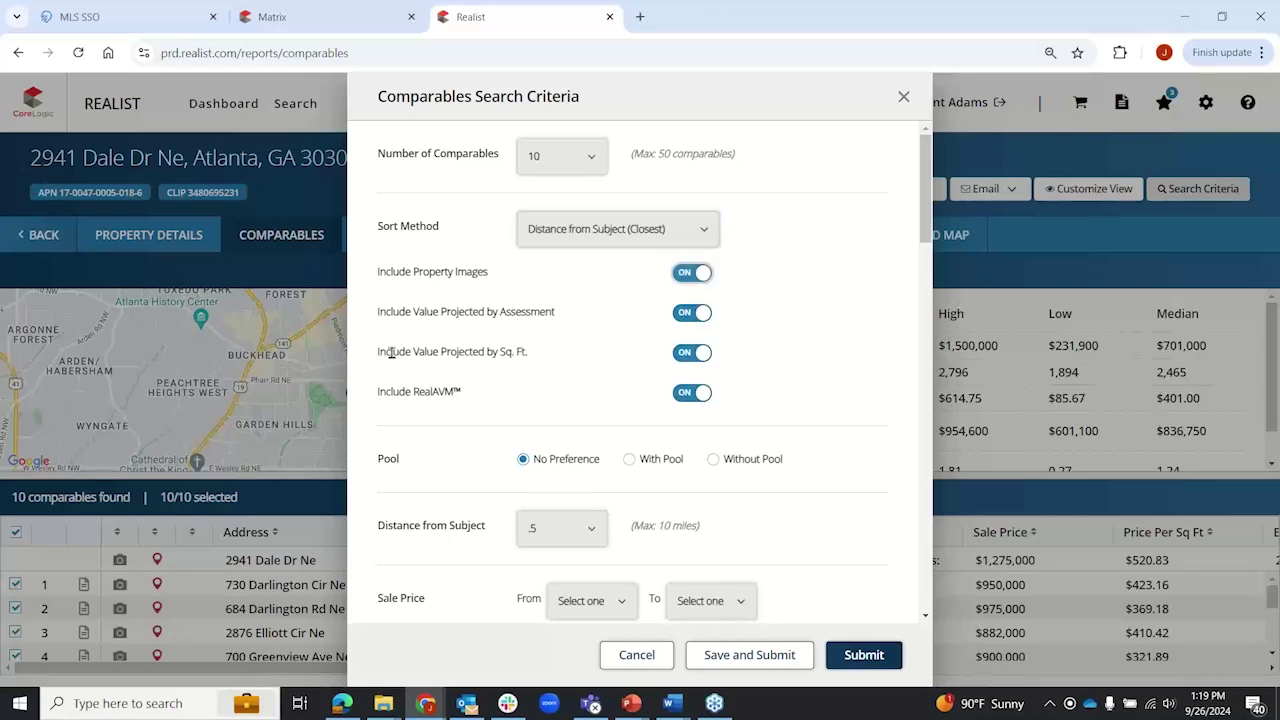
{"action": "scroll", "coordinate": [392, 352], "scroll_direction": "down", "scroll_amount": 3}
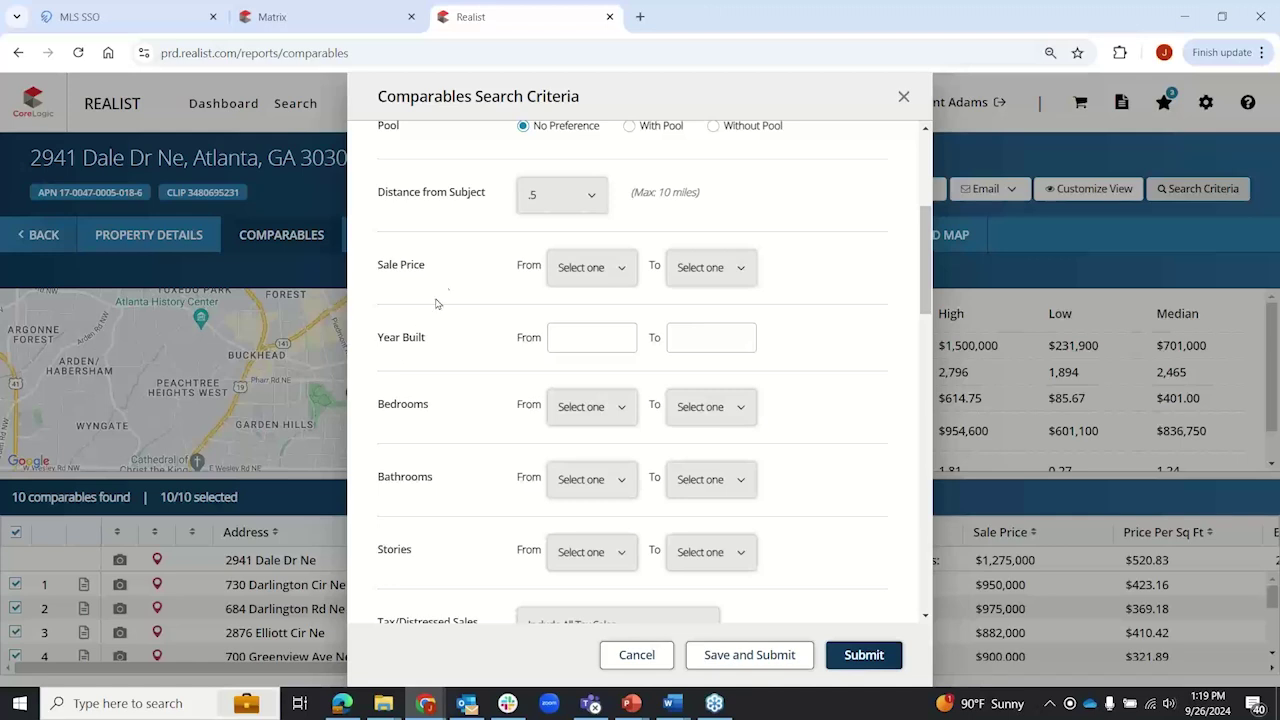
Step: Review the pool, .5-mile distance, sale price and bedroom options, leaving them at their defaults
{"action": "left_click", "coordinate": [630, 128]}
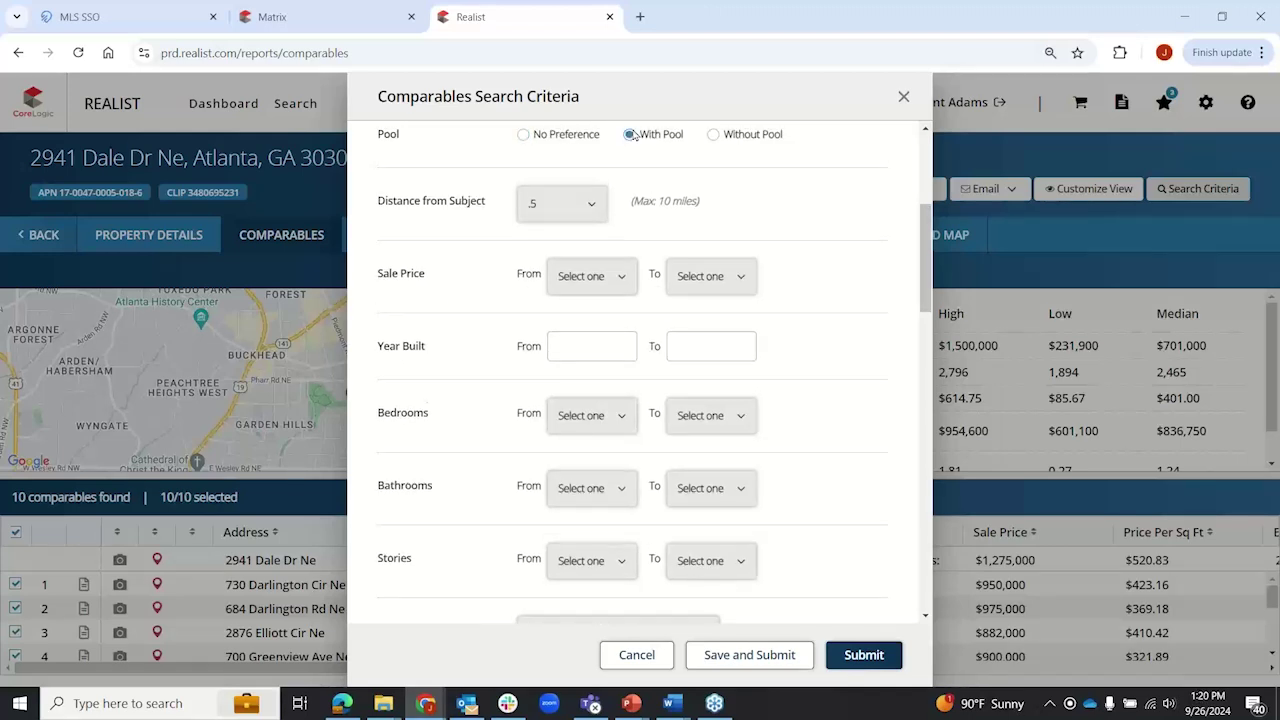
{"action": "left_click", "coordinate": [522, 135]}
{"action": "left_click", "coordinate": [595, 206]}
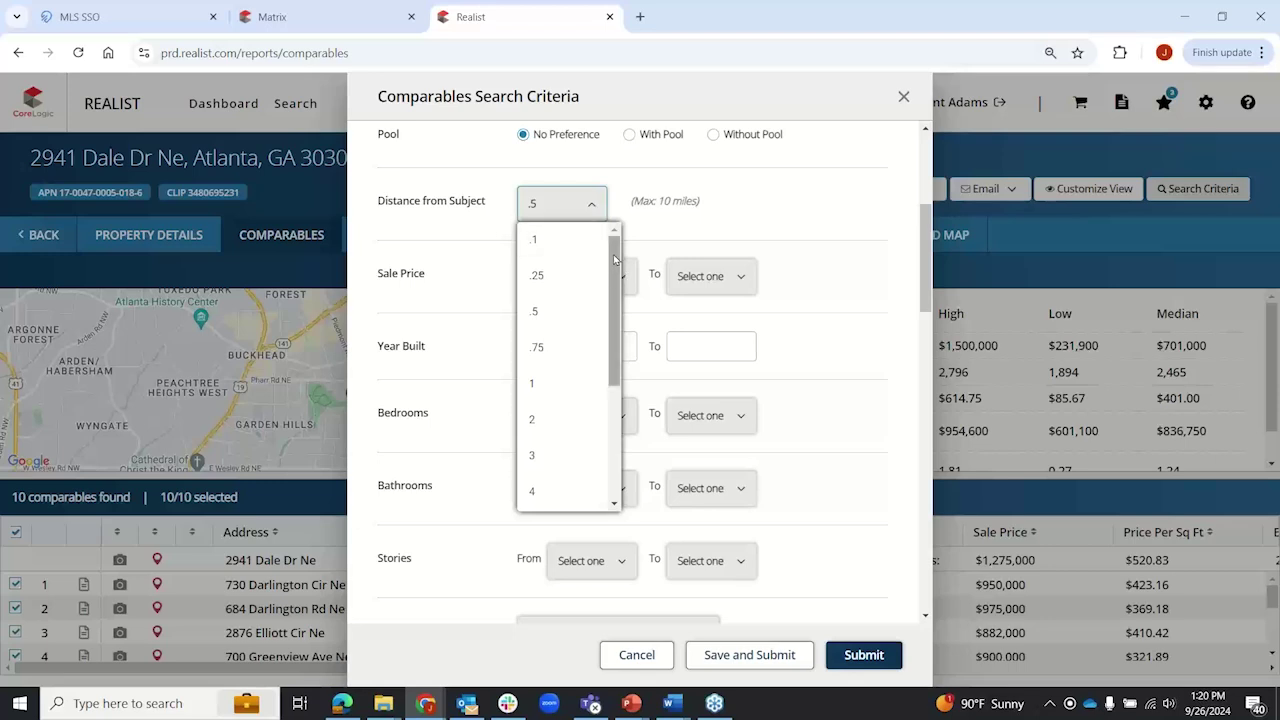
{"action": "left_click_drag", "start_coordinate": [614, 266], "coordinate": [786, 202]}
{"action": "left_click", "coordinate": [786, 202]}
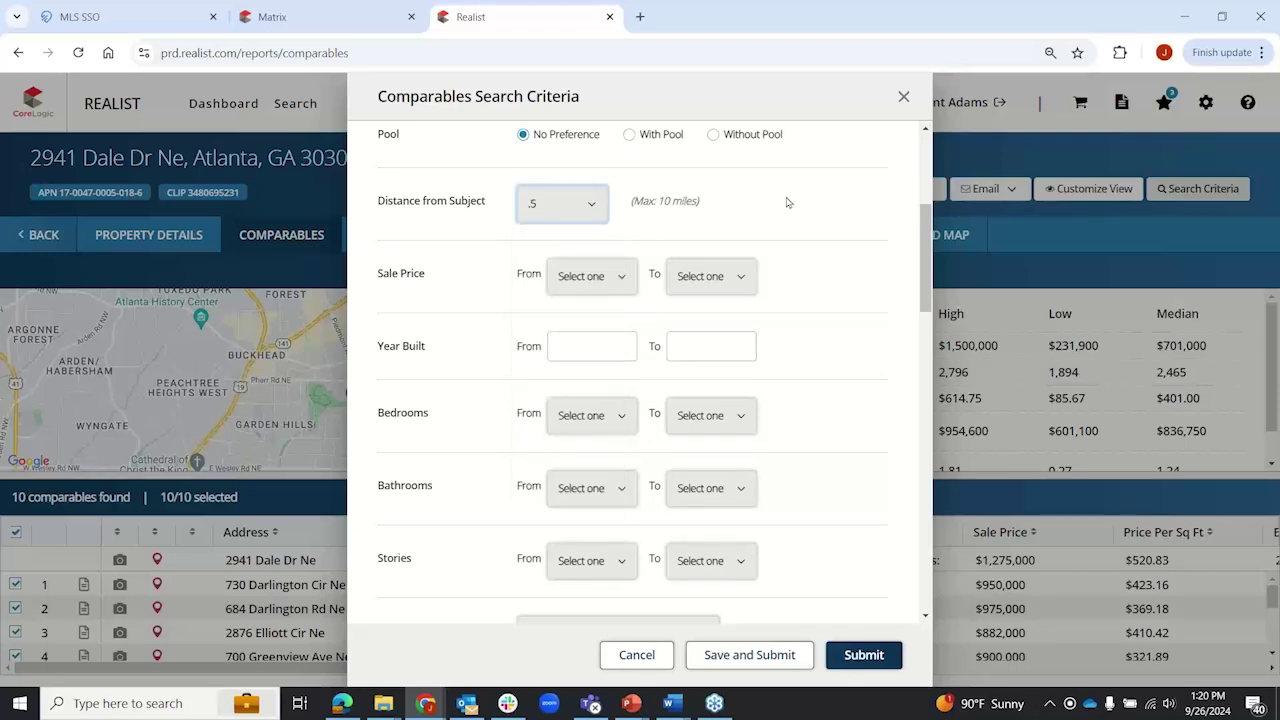
{"action": "left_click", "coordinate": [628, 285]}
{"action": "left_click", "coordinate": [628, 285]}
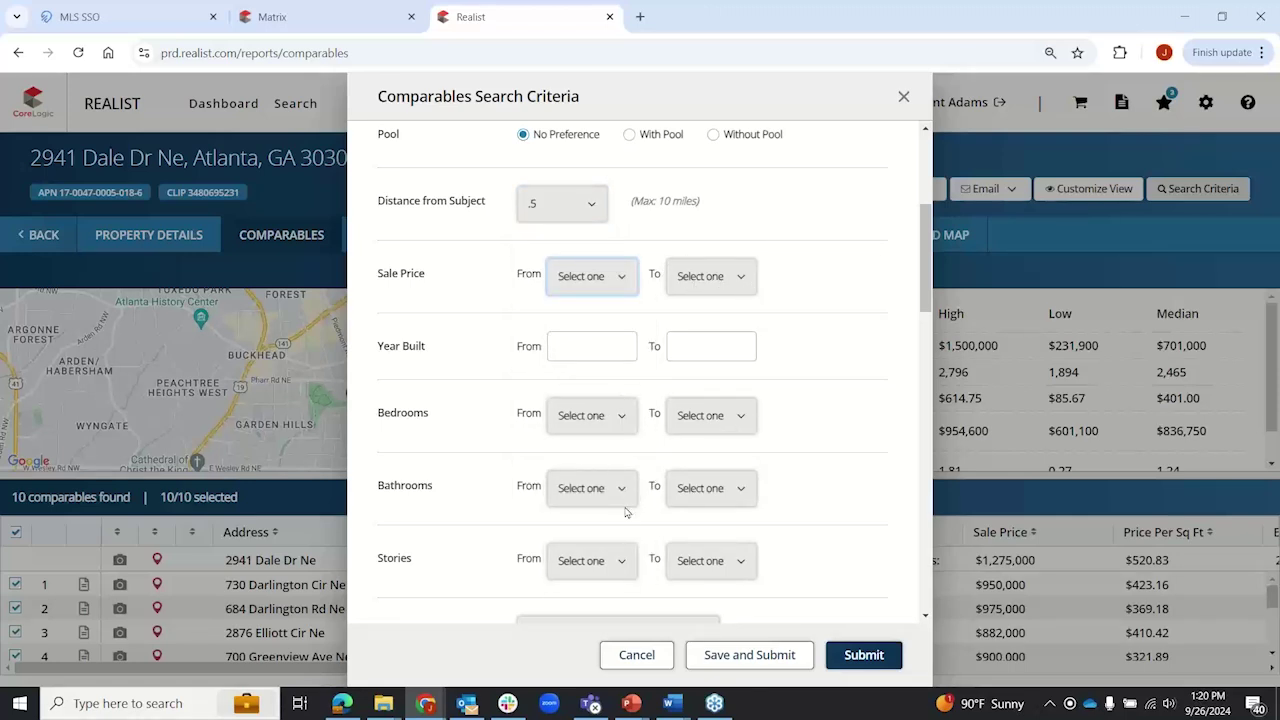
{"action": "left_click", "coordinate": [740, 415]}
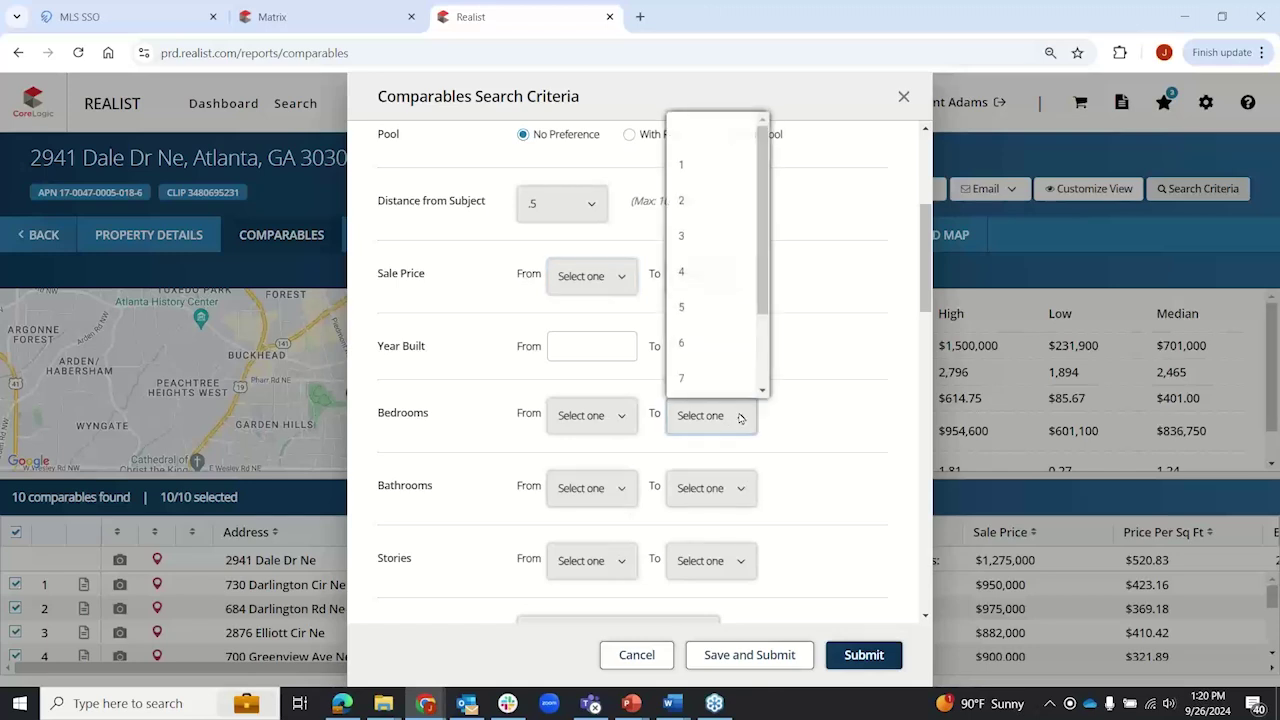
Step: Keep bedrooms unchanged, Include All Tax Sales, and no preference for geographic boundary
{"action": "left_click", "coordinate": [740, 415]}
{"action": "scroll", "coordinate": [829, 382], "scroll_direction": "down", "scroll_amount": 4}
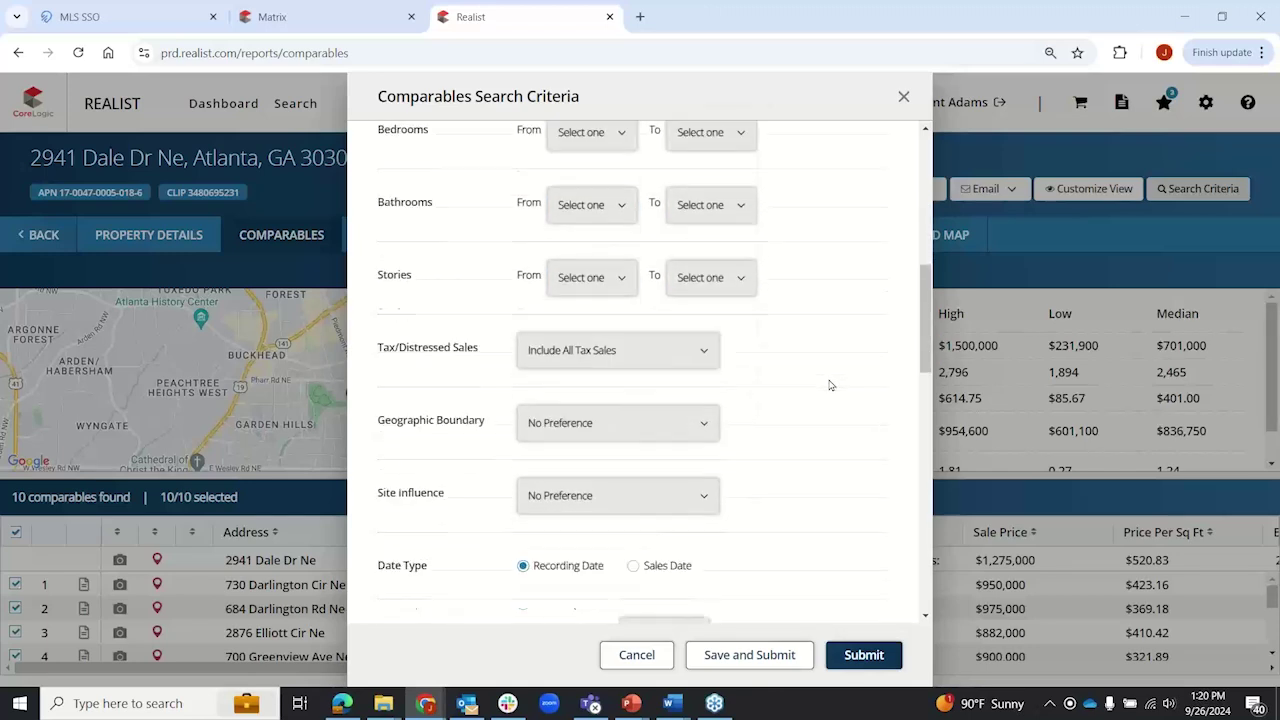
{"action": "left_click", "coordinate": [712, 218]}
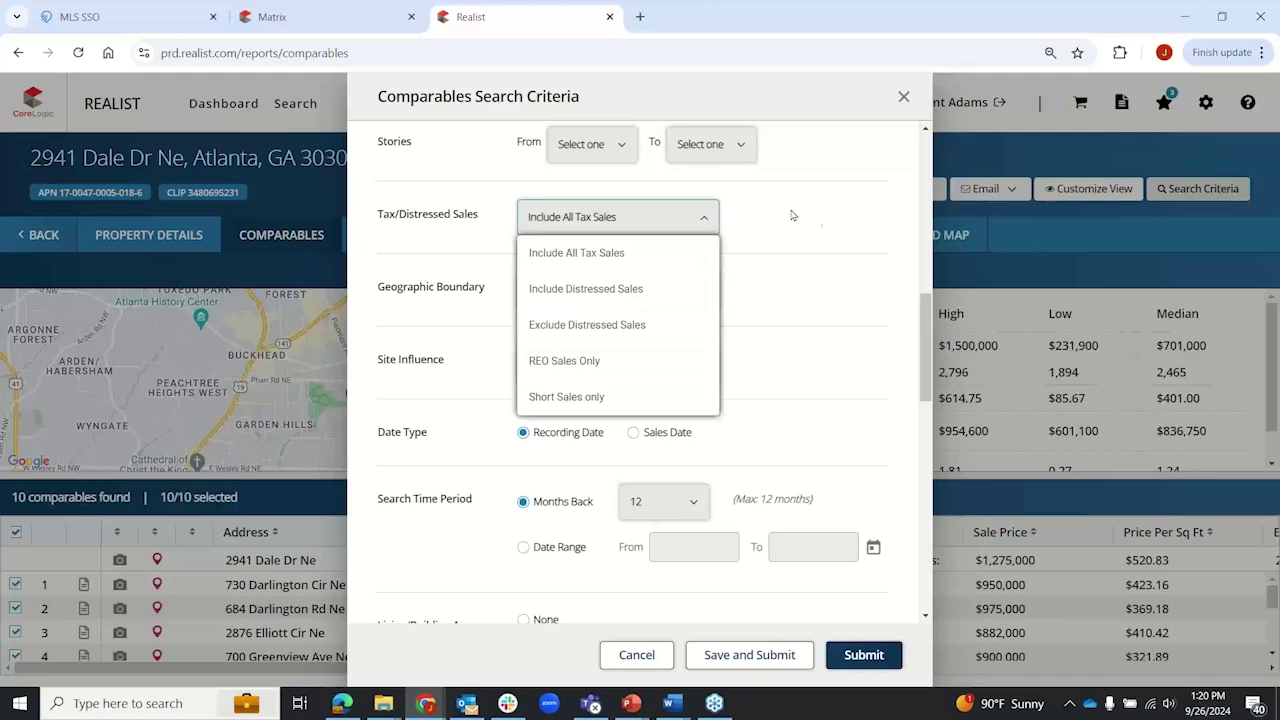
{"action": "left_click", "coordinate": [818, 221]}
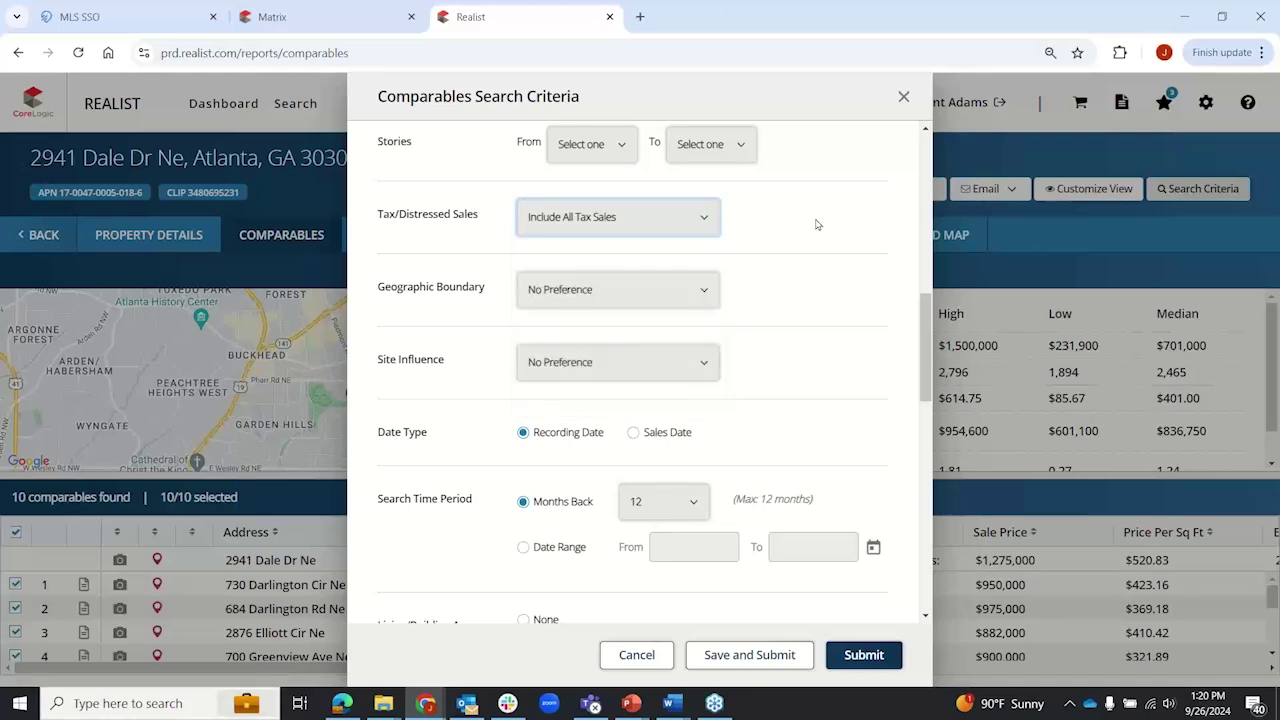
{"action": "left_click", "coordinate": [705, 292]}
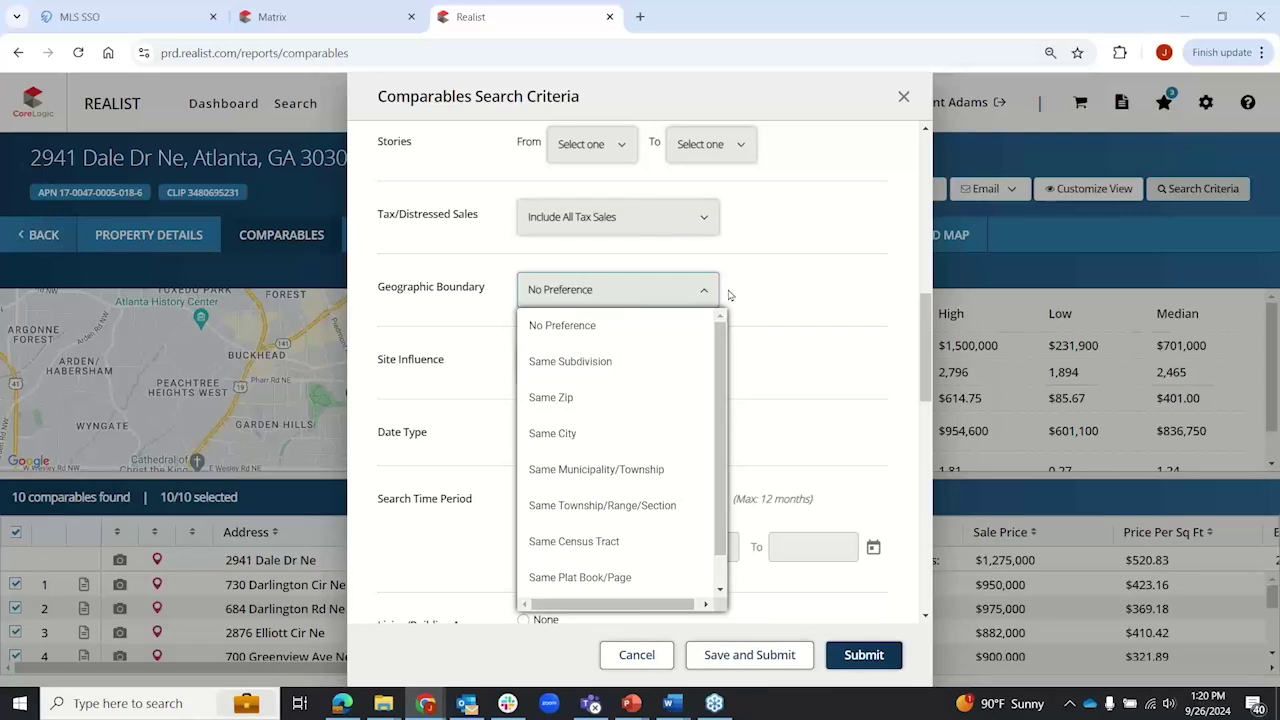
{"action": "left_click", "coordinate": [789, 304]}
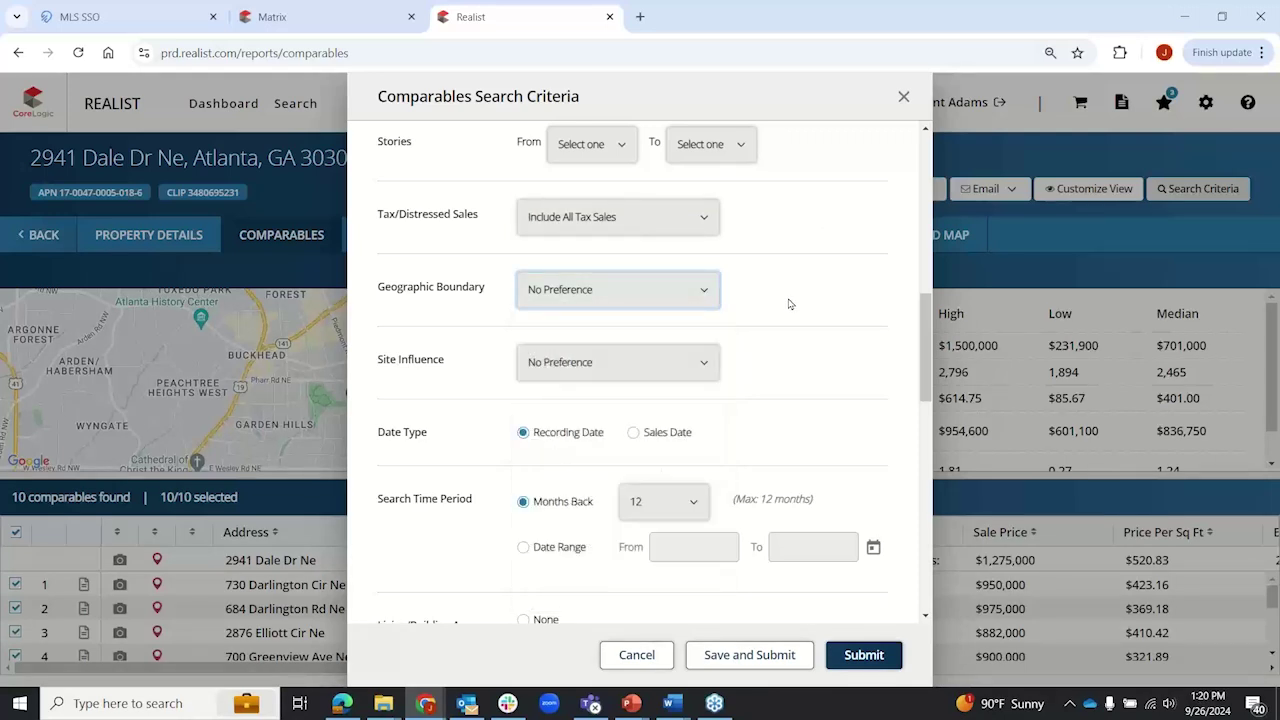
{"action": "scroll", "coordinate": [789, 304], "scroll_direction": "down", "scroll_amount": 3}
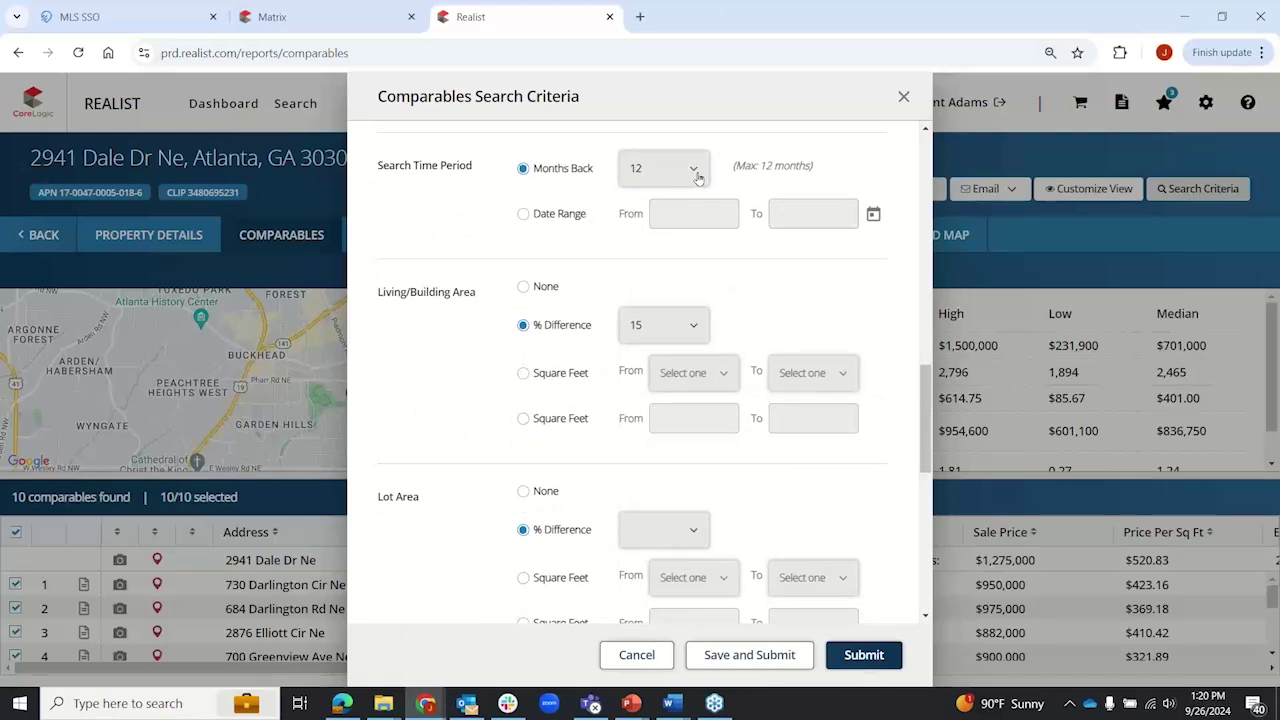
Step: Try a date-range search period starting January 2022, then revert to 12 months back
{"action": "left_click", "coordinate": [695, 170]}
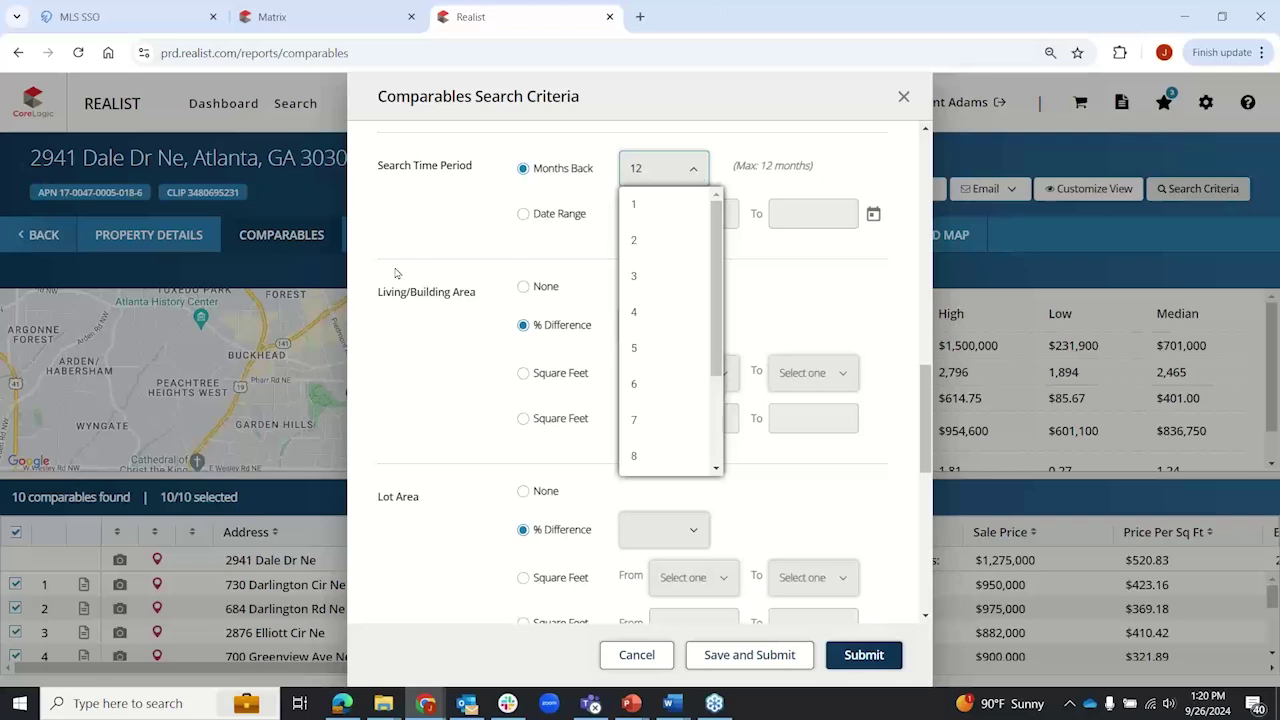
{"action": "left_click", "coordinate": [433, 238]}
{"action": "left_click", "coordinate": [523, 214]}
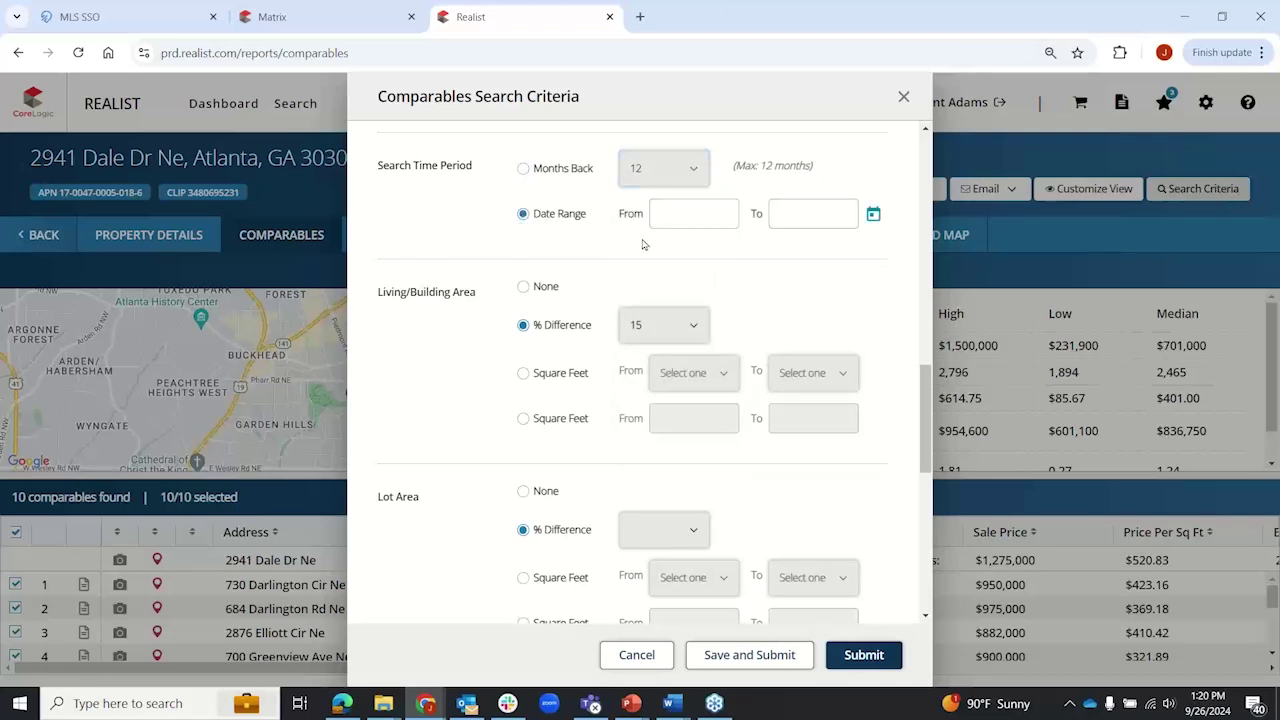
{"action": "left_click", "coordinate": [873, 215]}
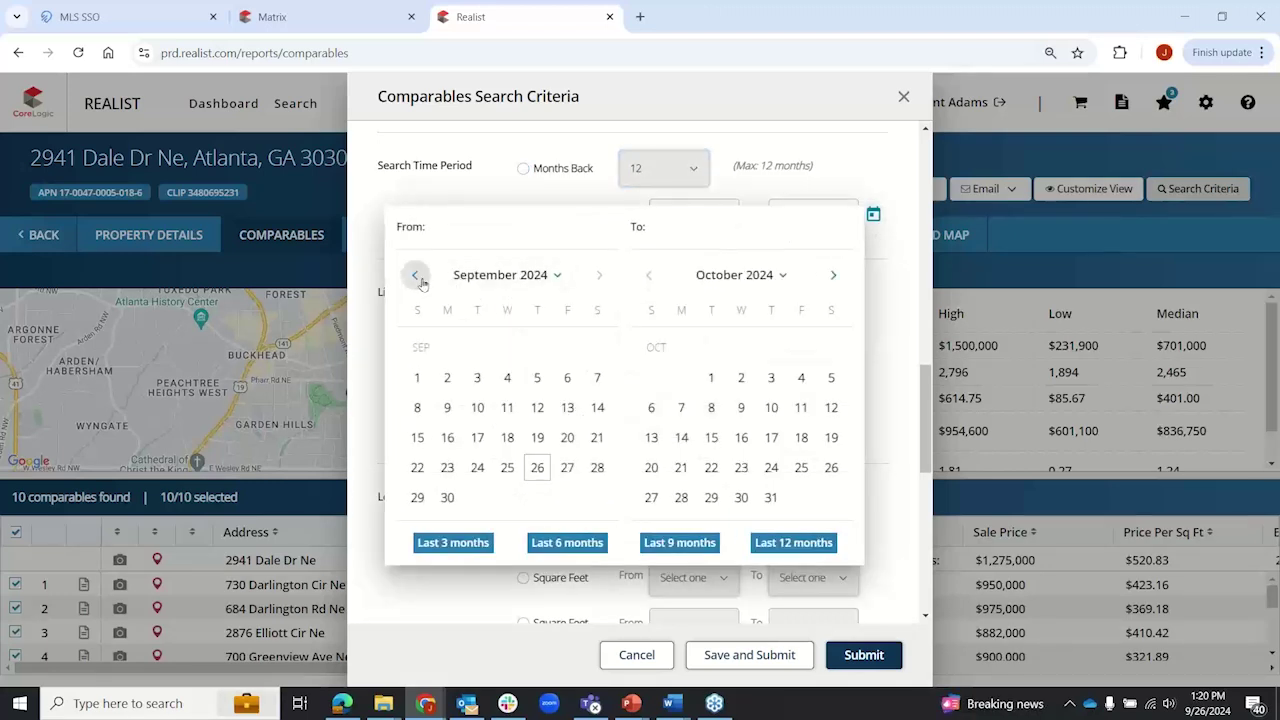
{"action": "left_click", "coordinate": [416, 277]}
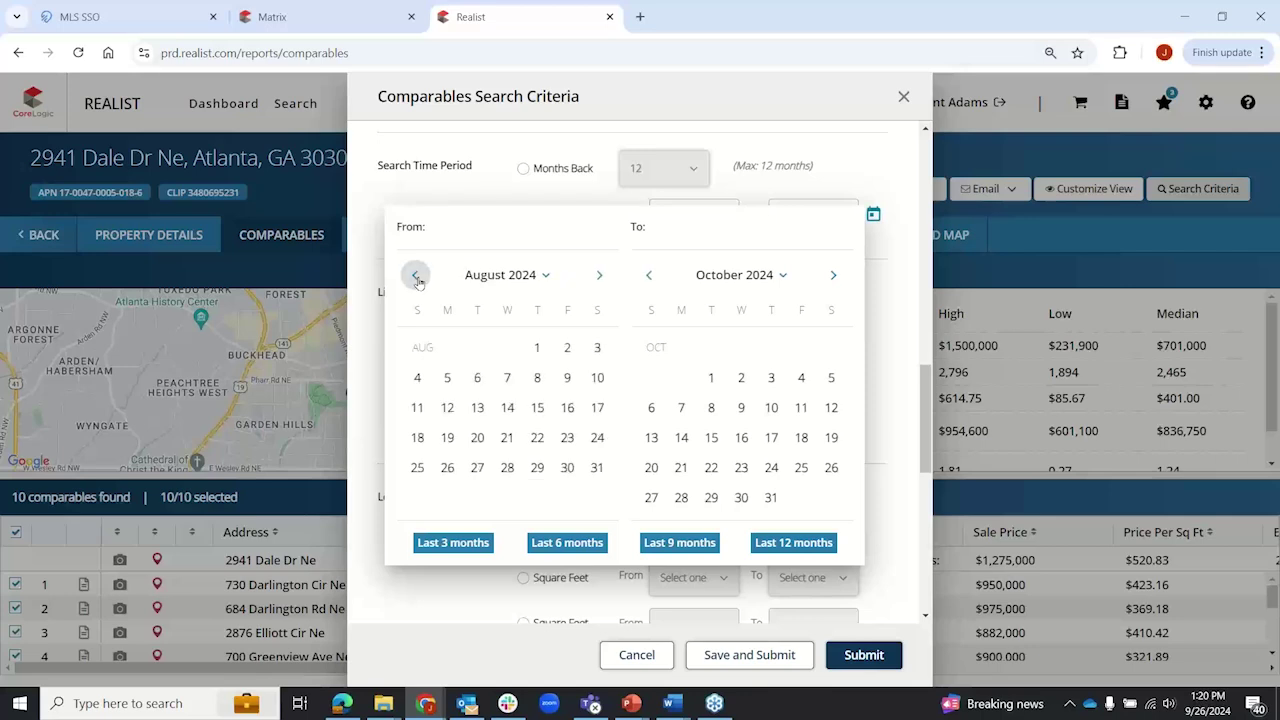
{"action": "left_click", "coordinate": [545, 275]}
{"action": "left_click", "coordinate": [415, 275]}
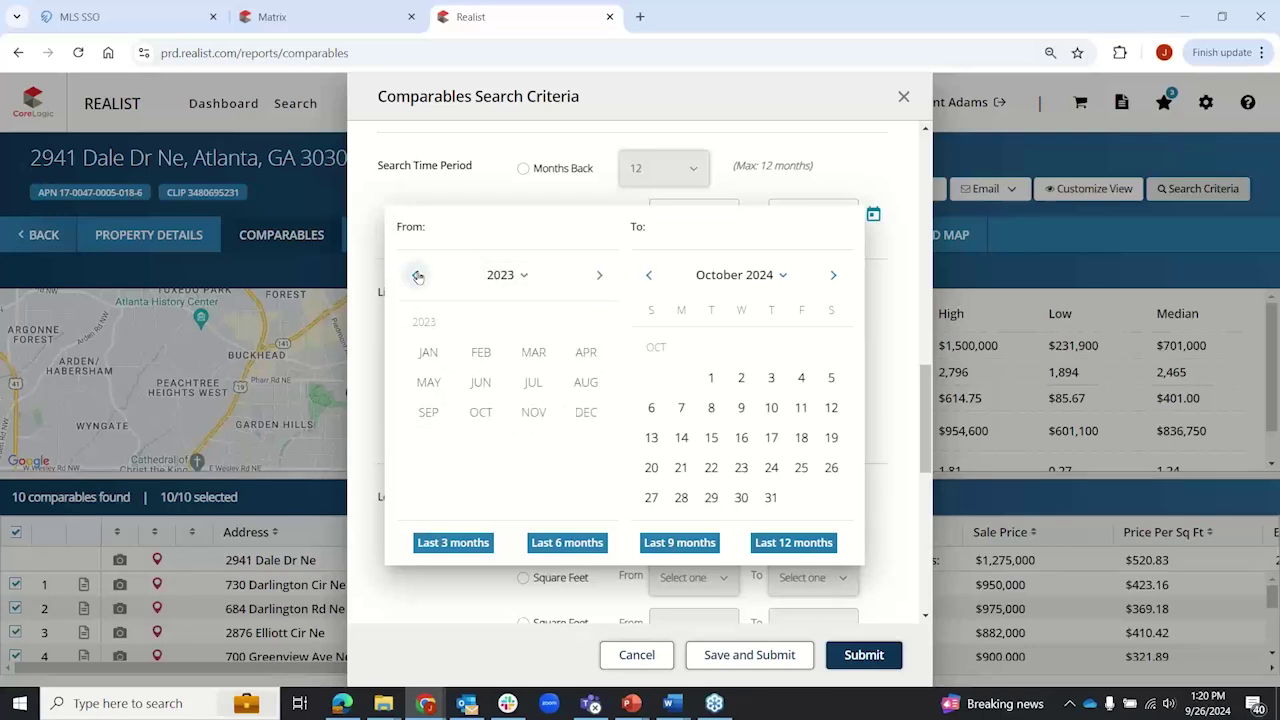
{"action": "left_click", "coordinate": [415, 275]}
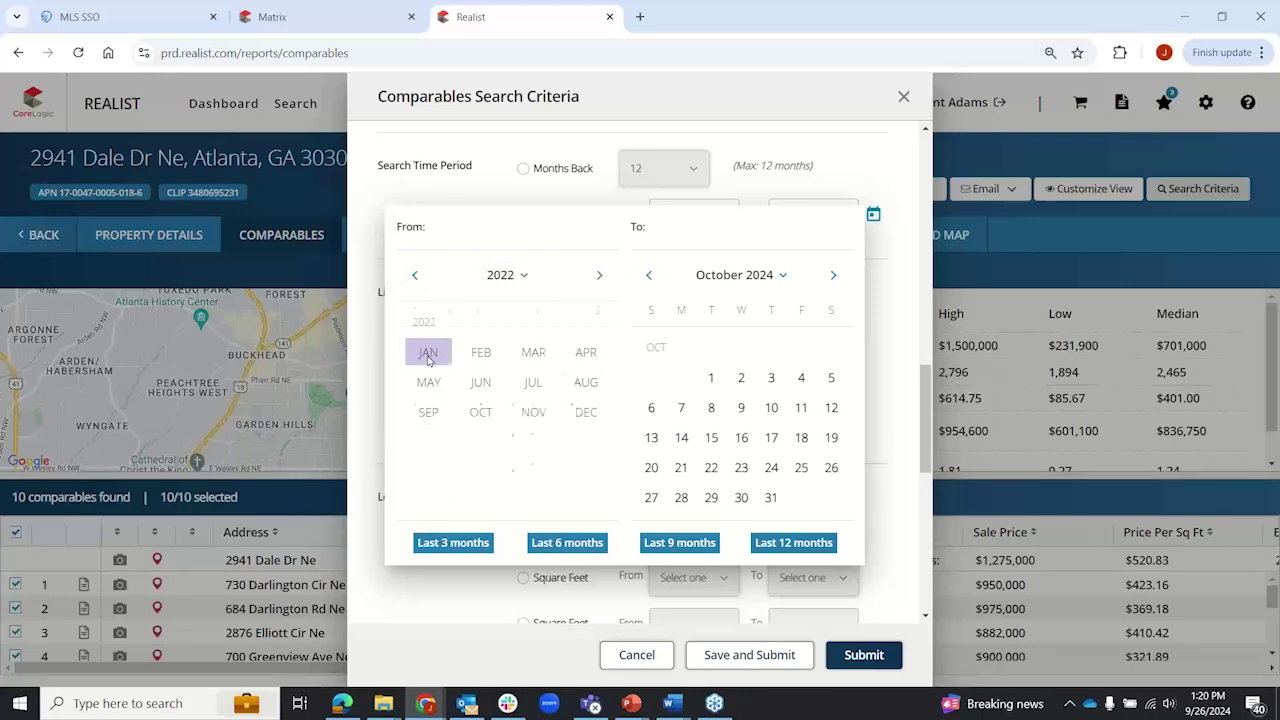
{"action": "left_click", "coordinate": [429, 355]}
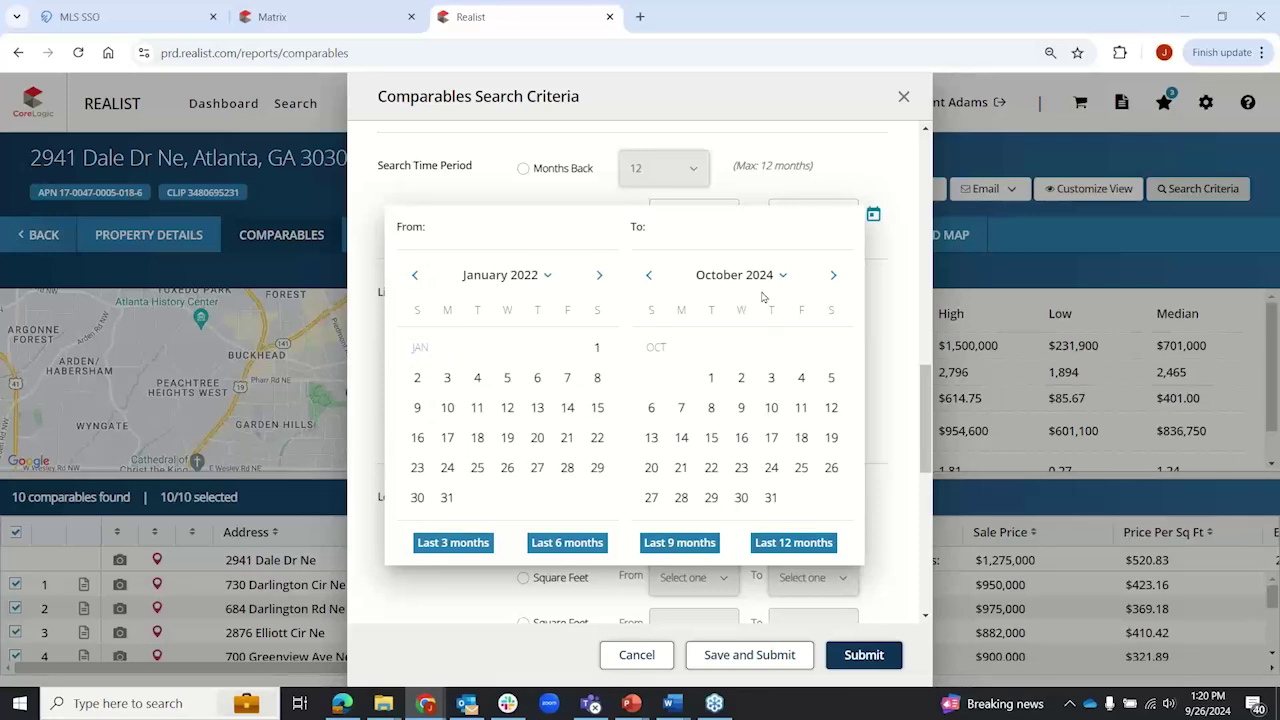
{"action": "left_click", "coordinate": [877, 182]}
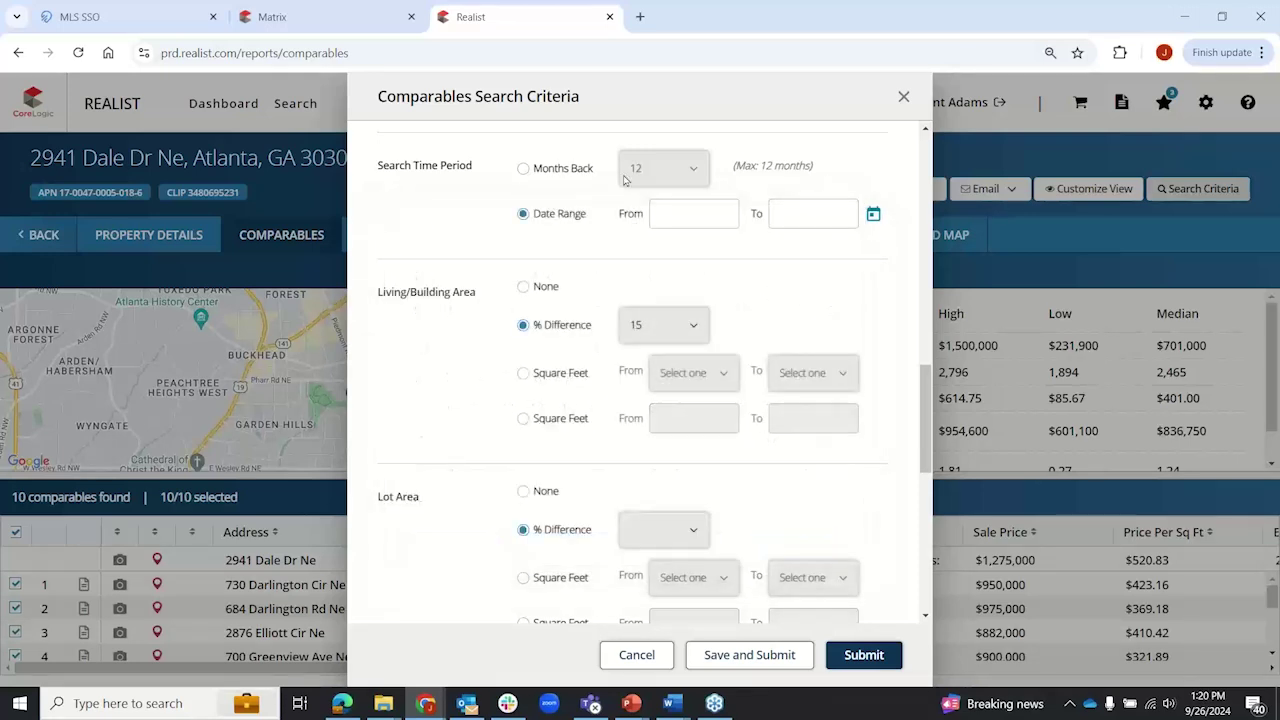
{"action": "left_click", "coordinate": [531, 168]}
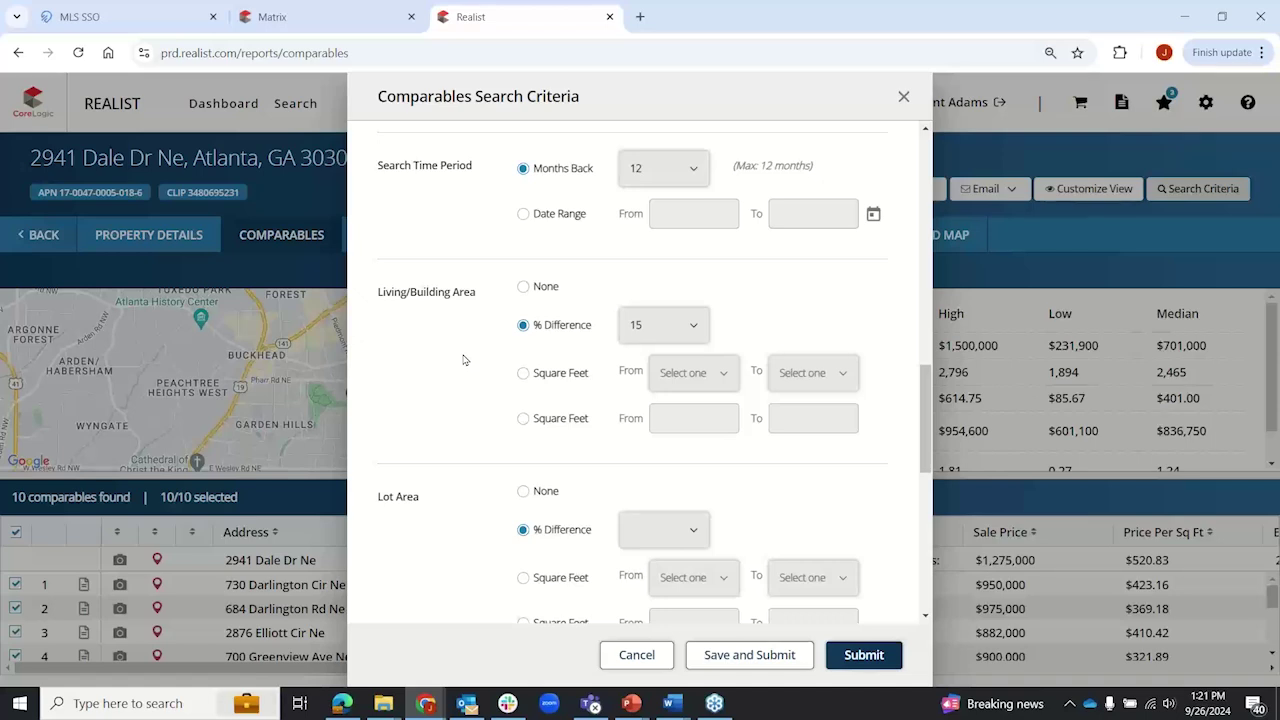
Step: Limit living/building area by a square-feet range, leaving the minimum unchanged
{"action": "left_click", "coordinate": [524, 374]}
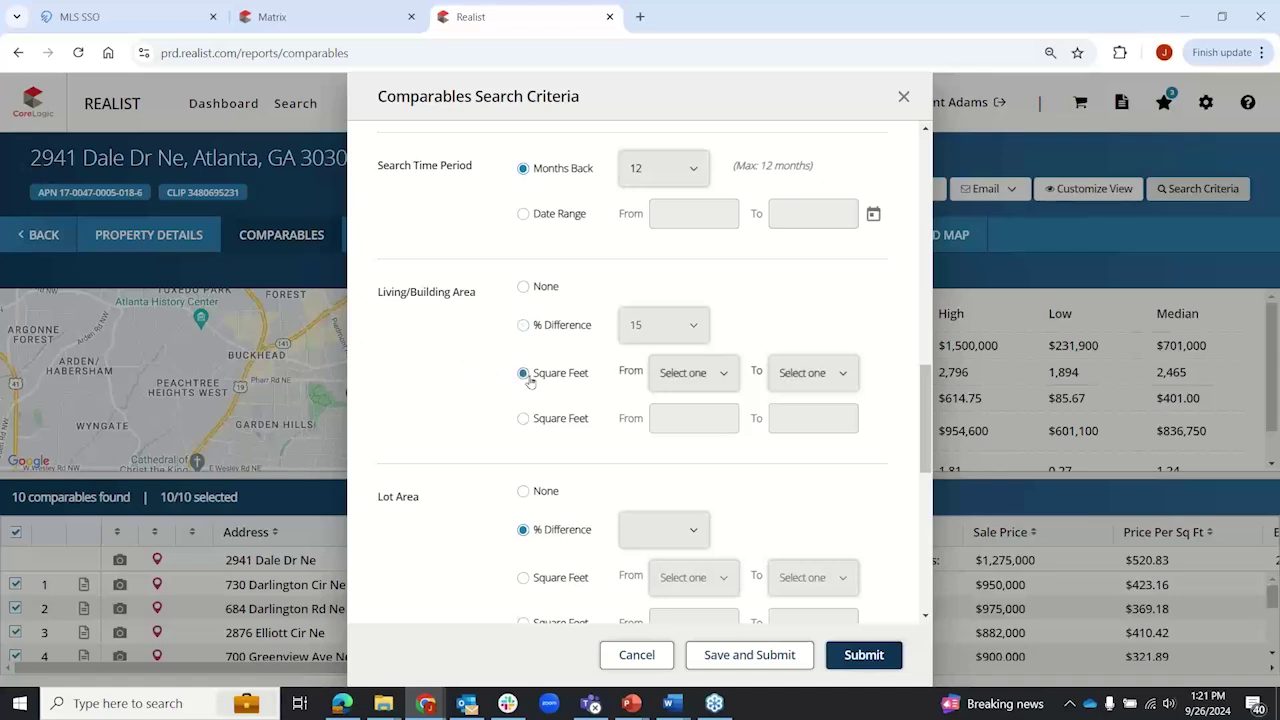
{"action": "left_click", "coordinate": [712, 377]}
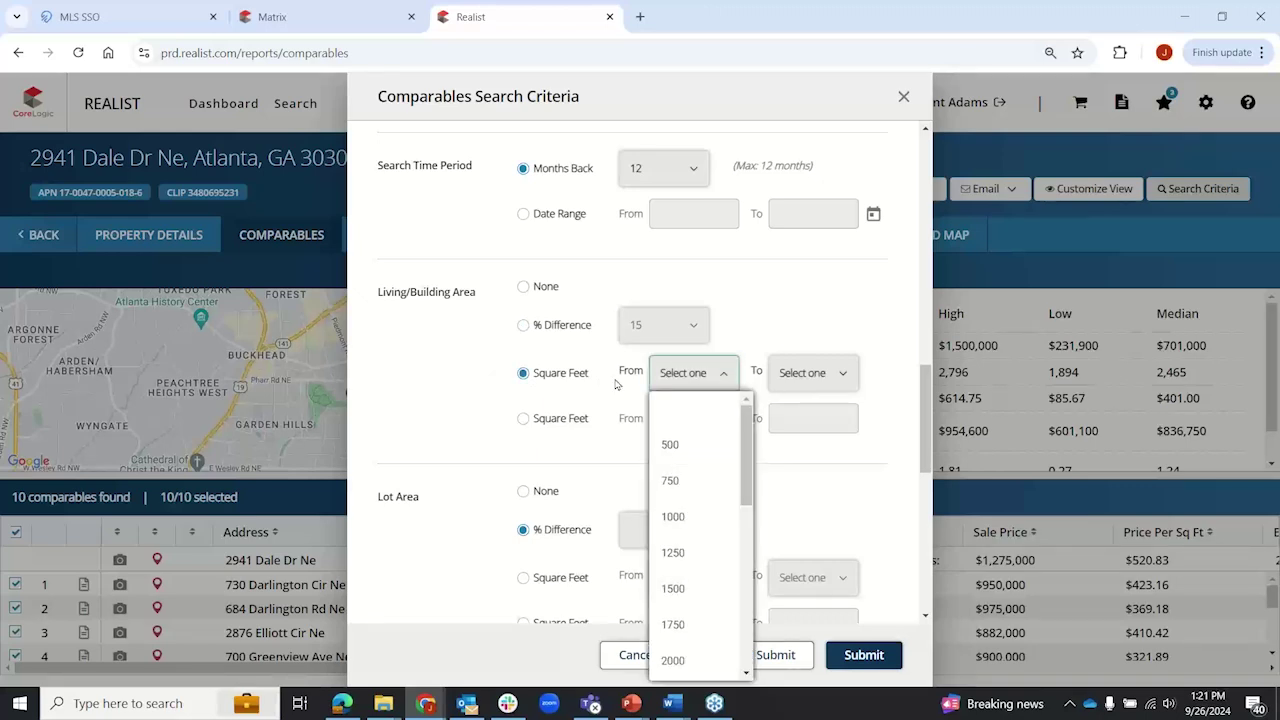
{"action": "left_click", "coordinate": [526, 330]}
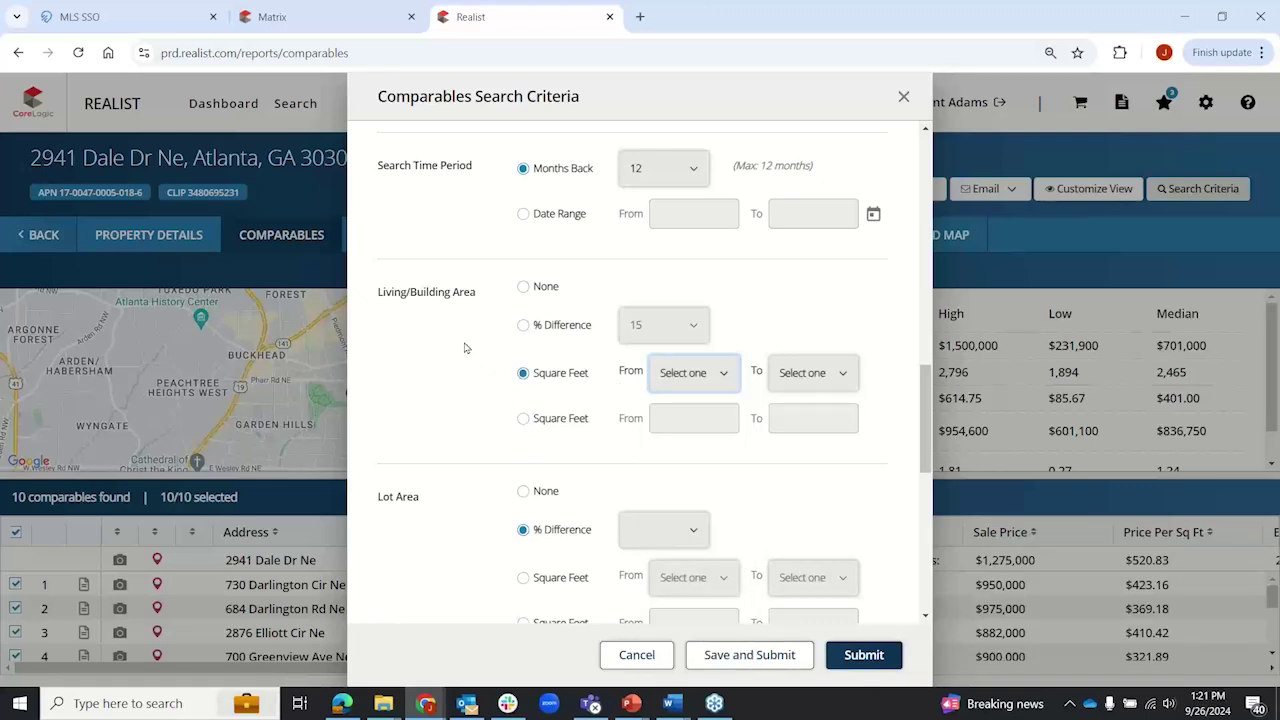
{"action": "scroll", "coordinate": [464, 346], "scroll_direction": "down", "scroll_amount": 3}
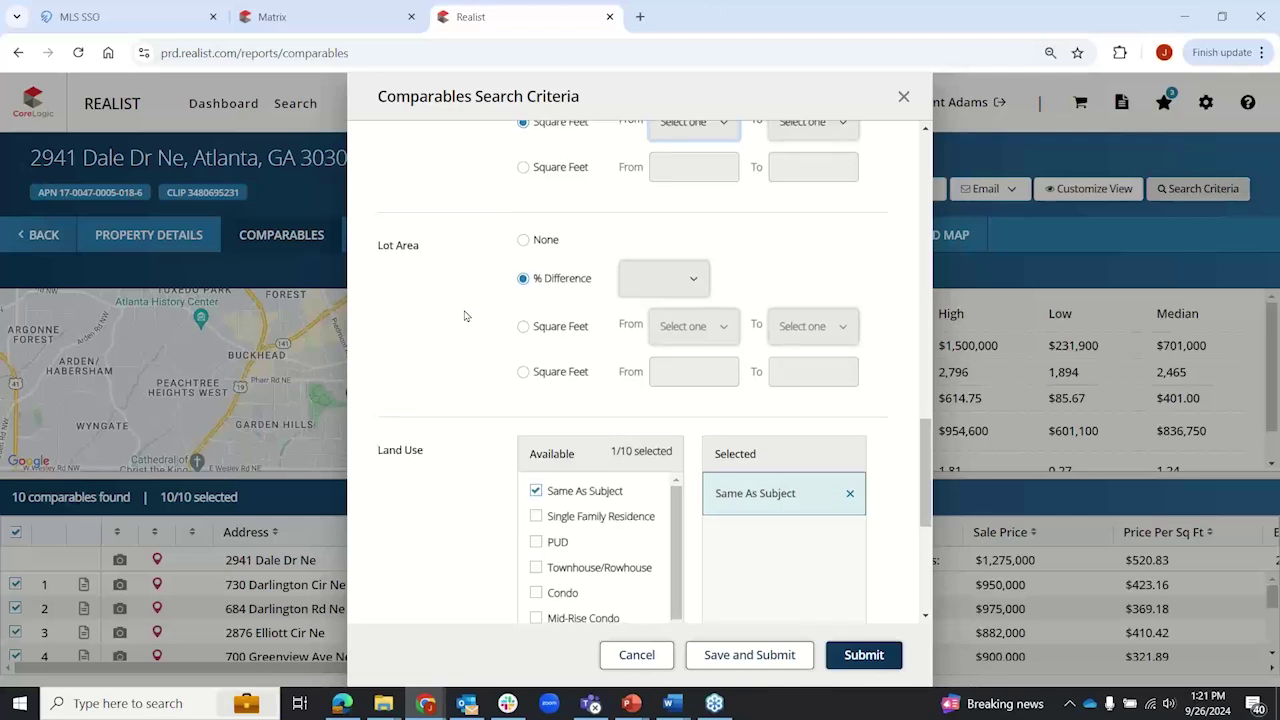
{"action": "scroll", "coordinate": [465, 316], "scroll_direction": "down", "scroll_amount": 3}
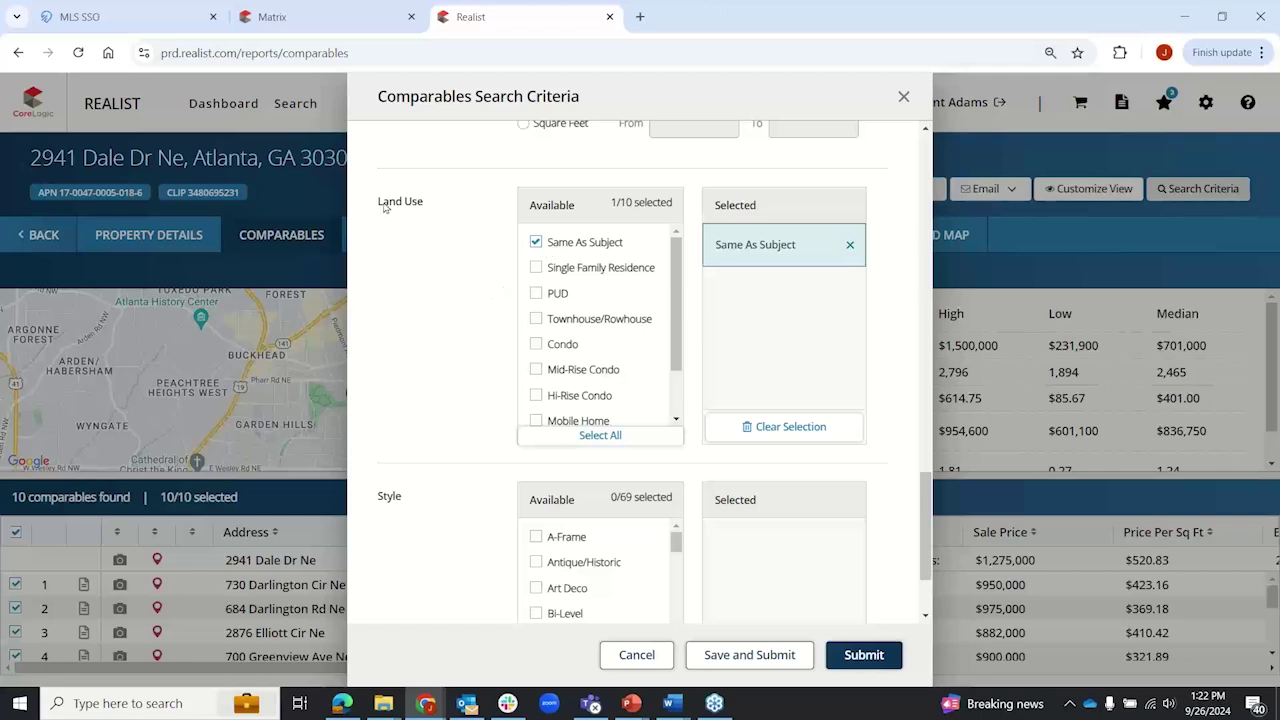
Step: Review the Land Use and Style options, then cancel the criteria dialog without saving
{"action": "left_click_drag", "start_coordinate": [379, 206], "coordinate": [429, 209]}
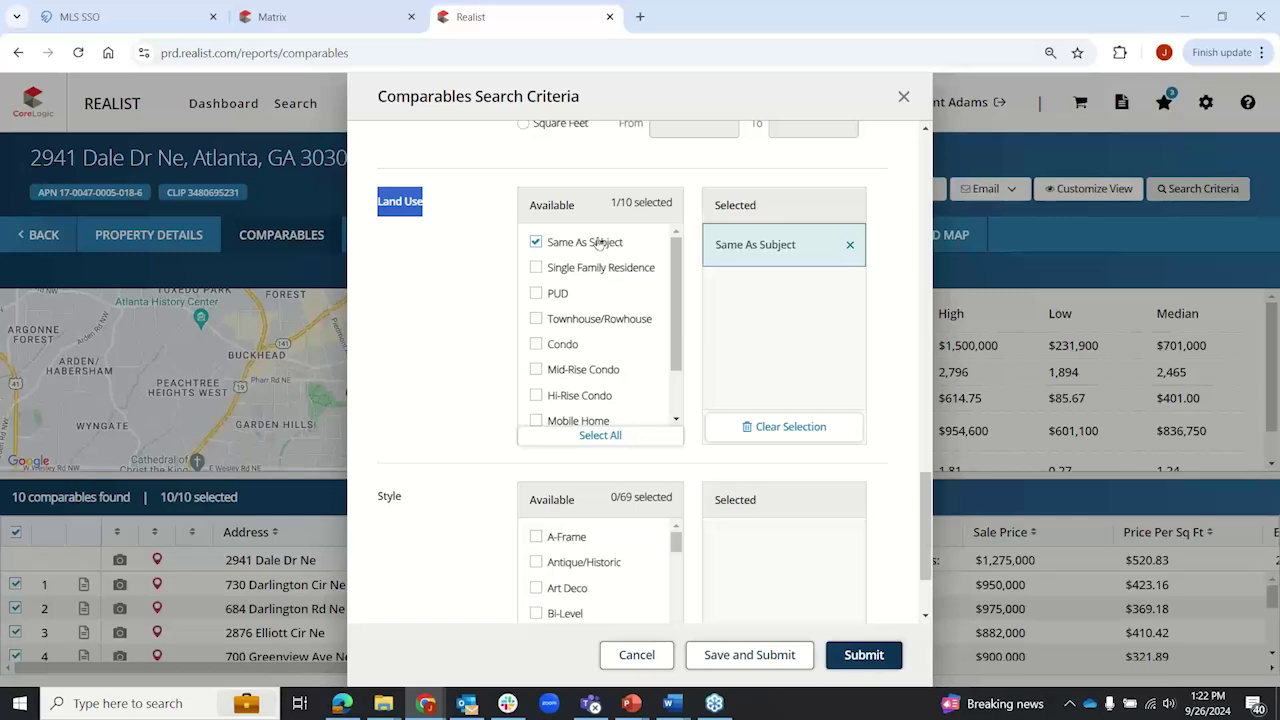
{"action": "left_click", "coordinate": [410, 204]}
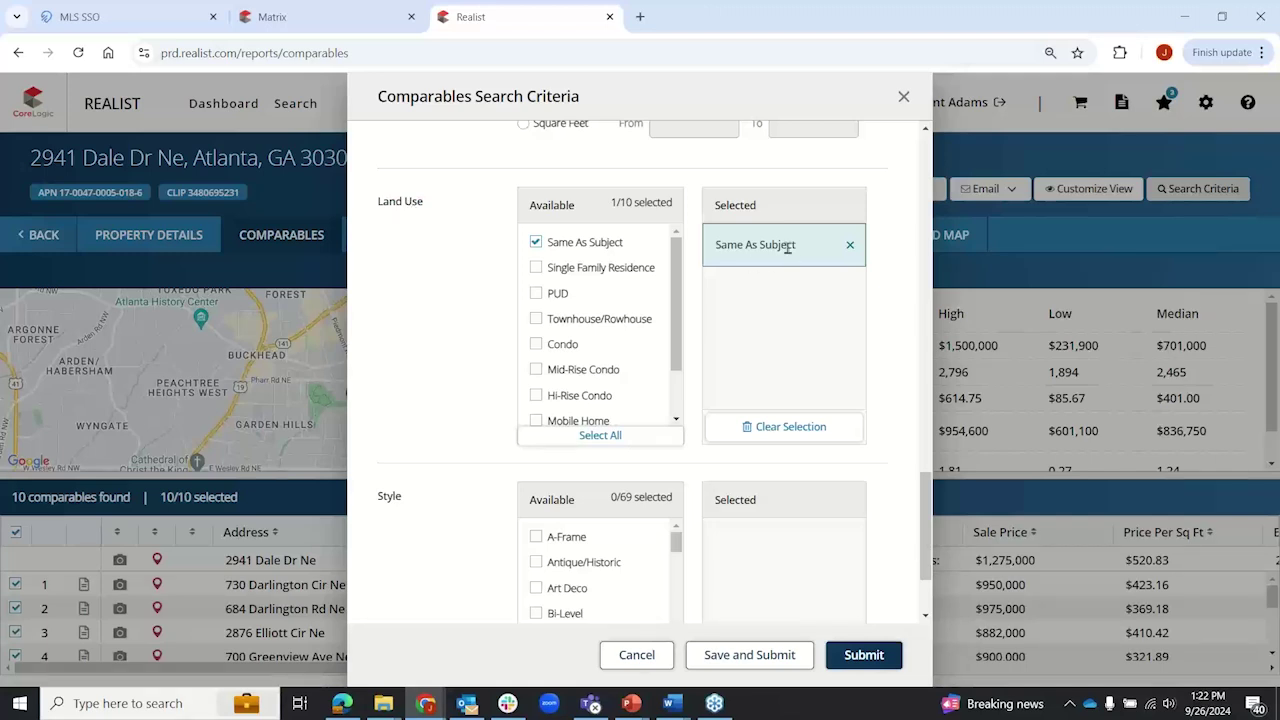
{"action": "scroll", "coordinate": [461, 320], "scroll_direction": "down", "scroll_amount": 2}
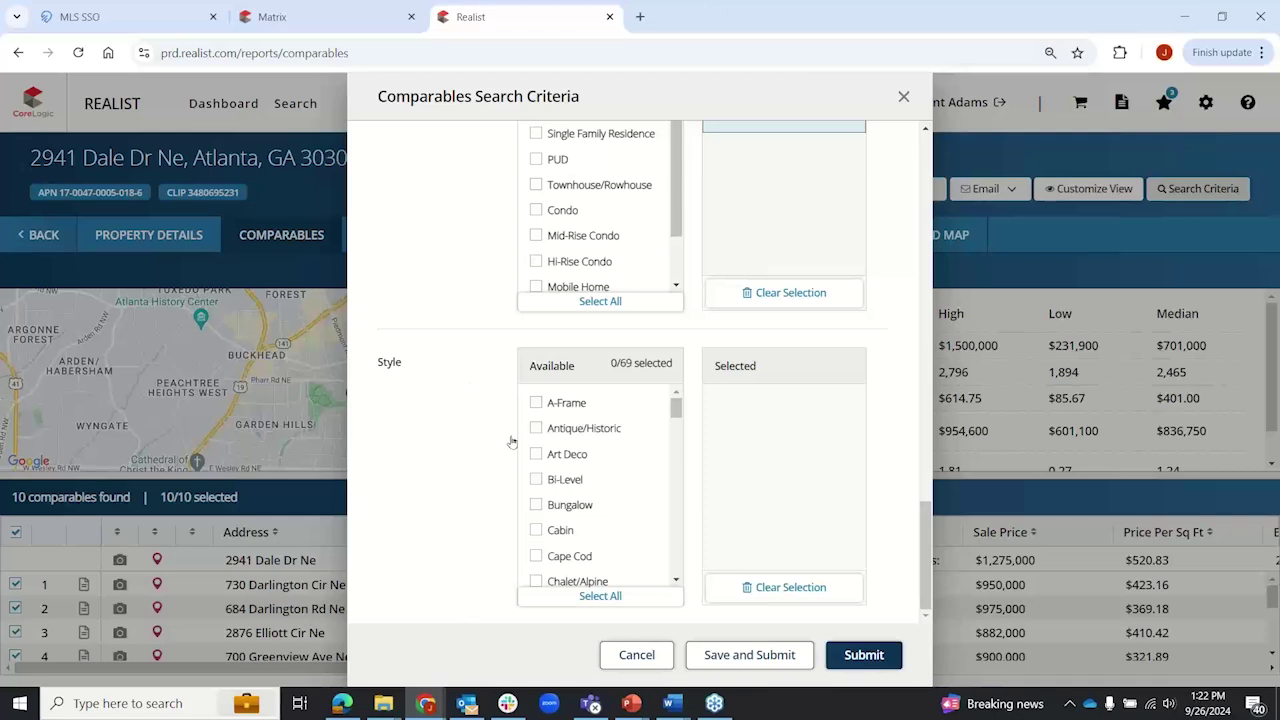
{"action": "scroll", "coordinate": [568, 450], "scroll_direction": "down", "scroll_amount": 5}
{"action": "scroll", "coordinate": [573, 453], "scroll_direction": "down", "scroll_amount": 5}
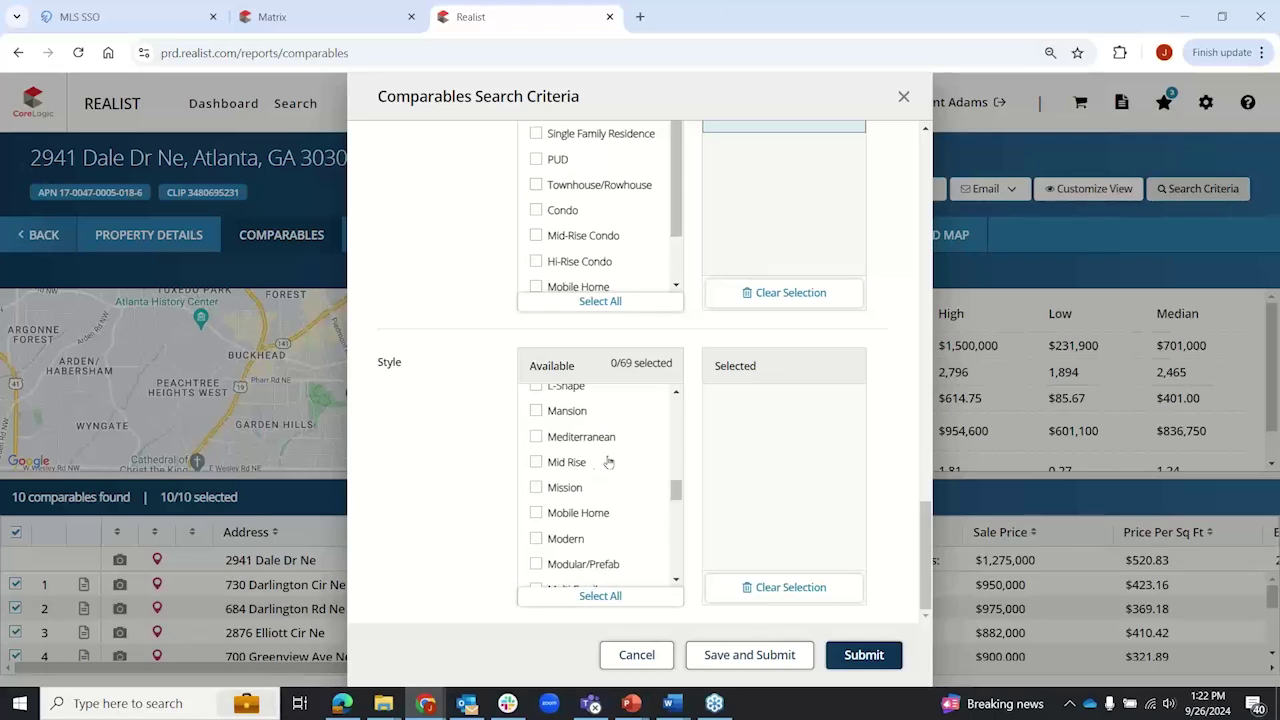
{"action": "scroll", "coordinate": [584, 517], "scroll_direction": "down", "scroll_amount": 3}
{"action": "scroll", "coordinate": [584, 517], "scroll_direction": "down", "scroll_amount": 1}
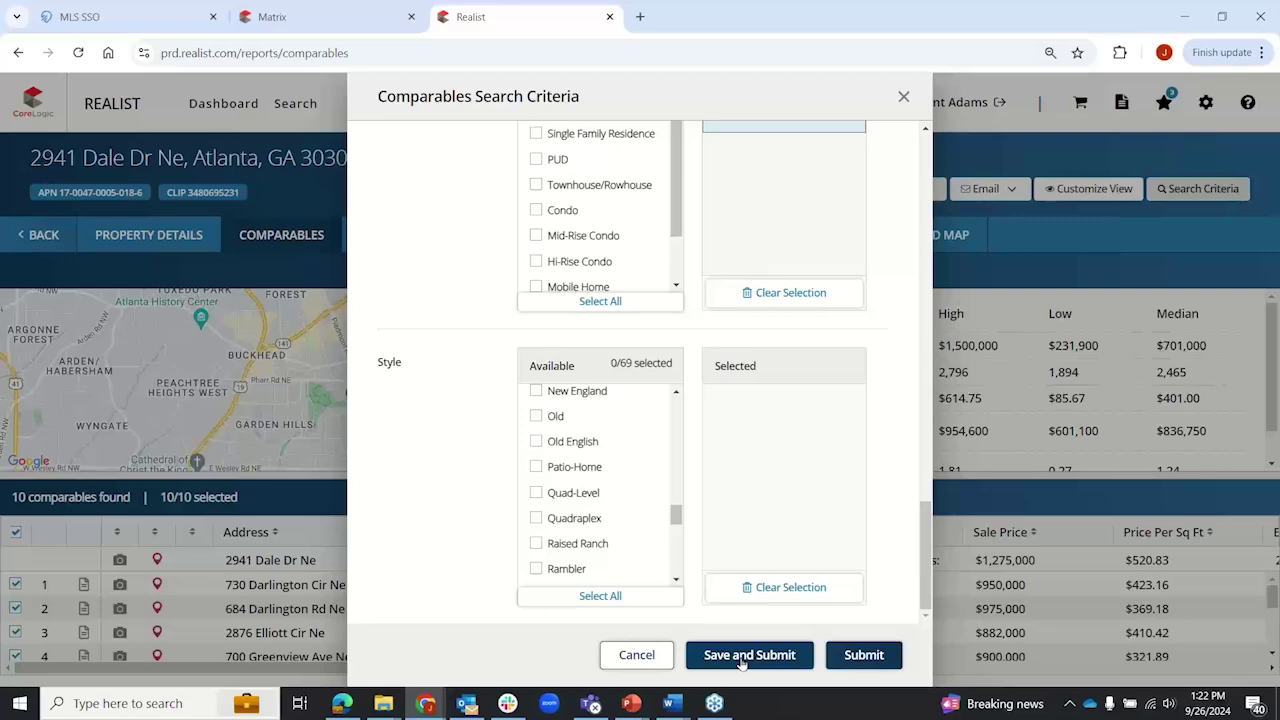
{"action": "left_click", "coordinate": [648, 655]}
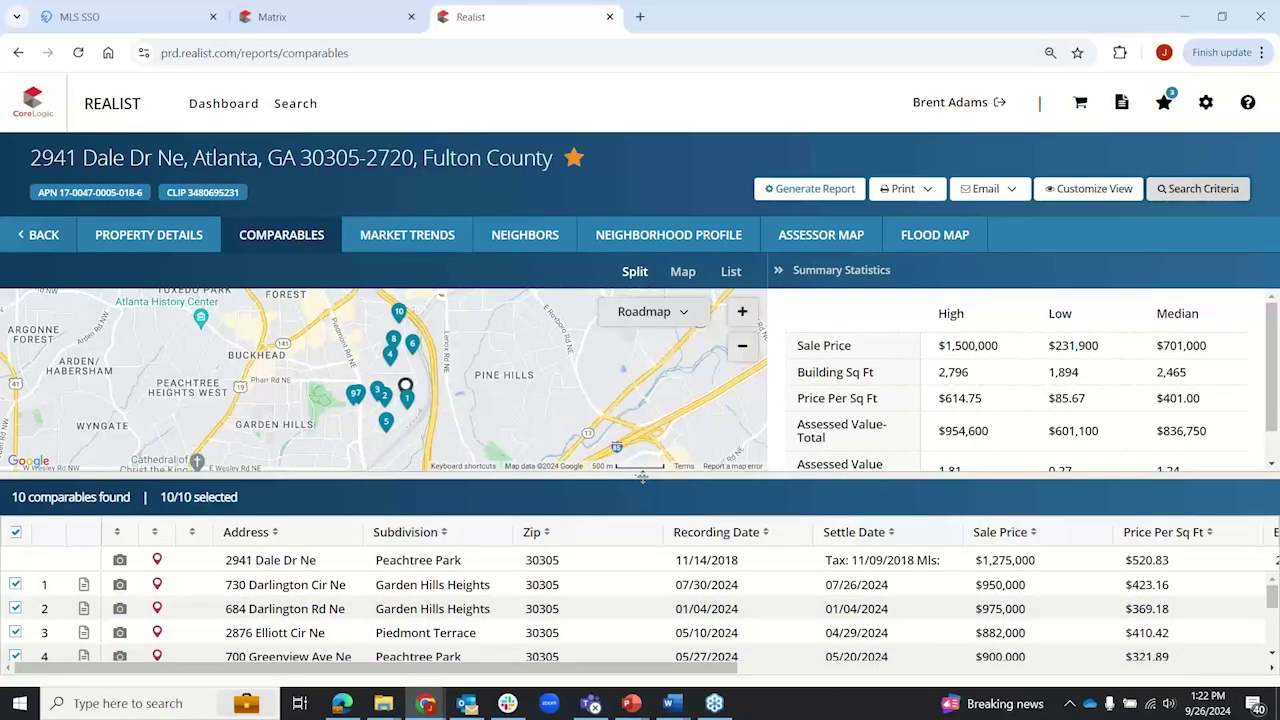
{"action": "left_click_drag", "start_coordinate": [642, 477], "coordinate": [640, 290]}
{"action": "left_click_drag", "start_coordinate": [549, 668], "coordinate": [420, 667]}
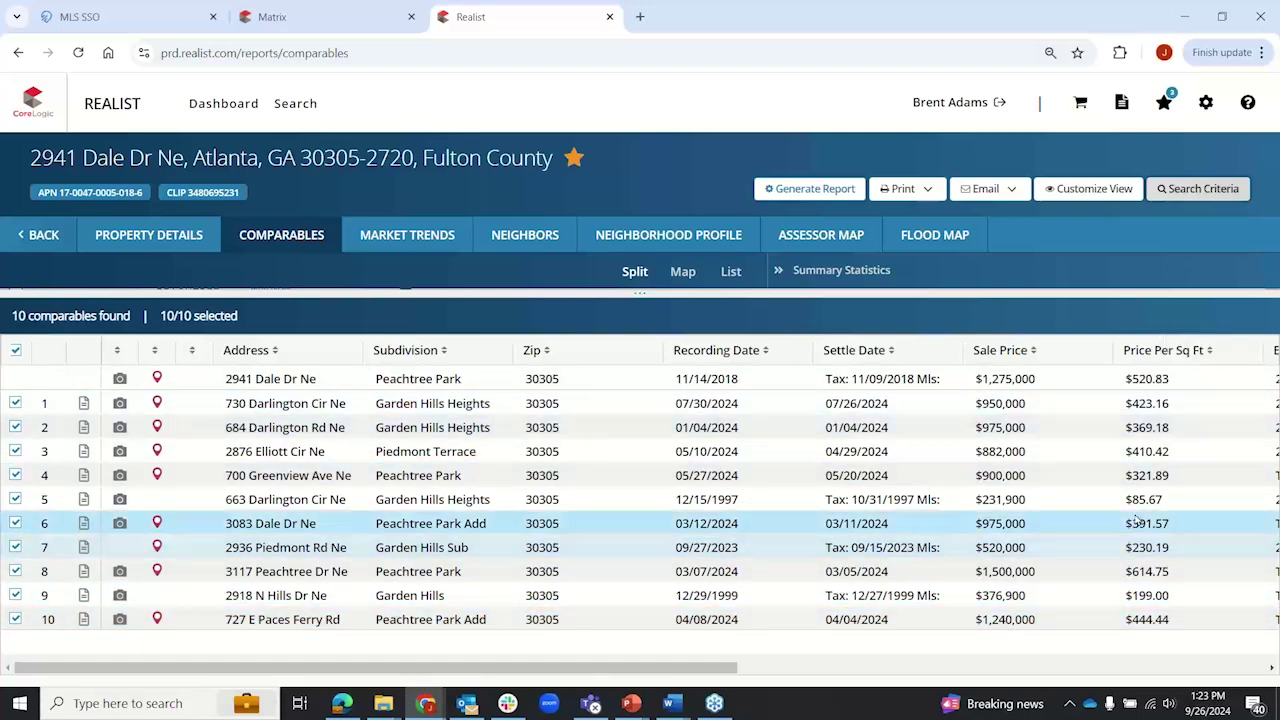
{"action": "left_click", "coordinate": [16, 498]}
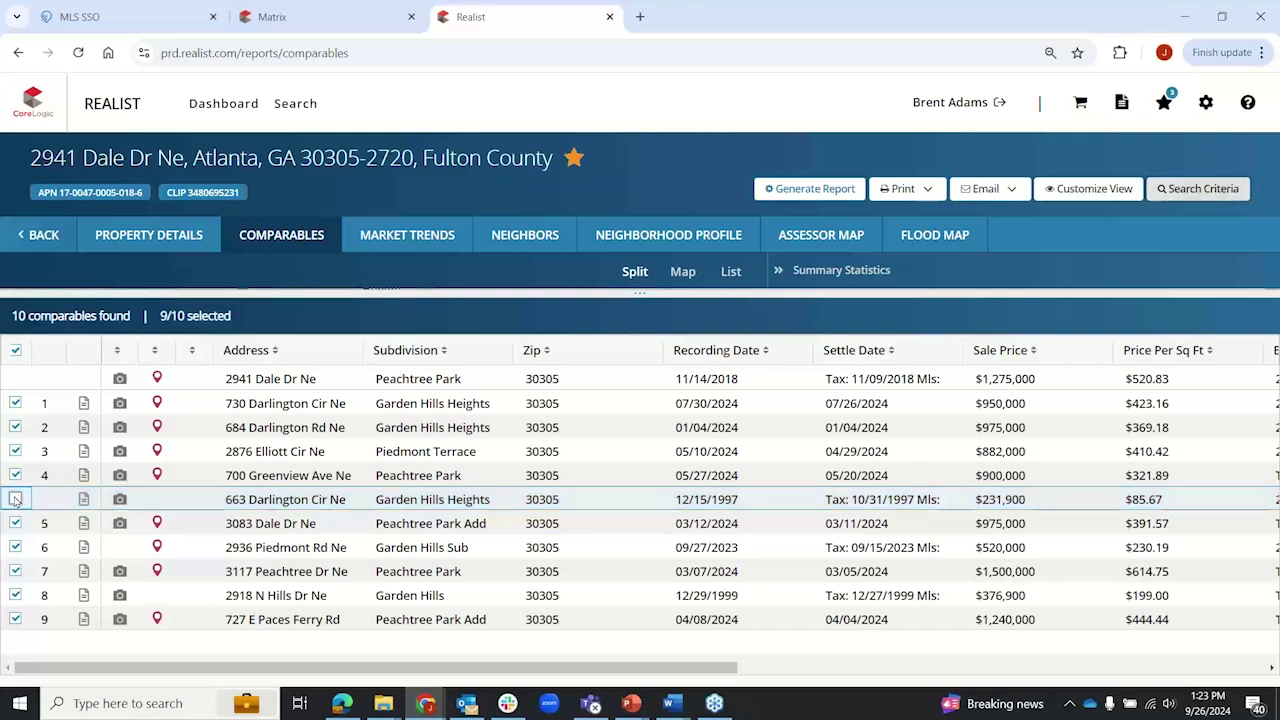
{"action": "left_click", "coordinate": [16, 596]}
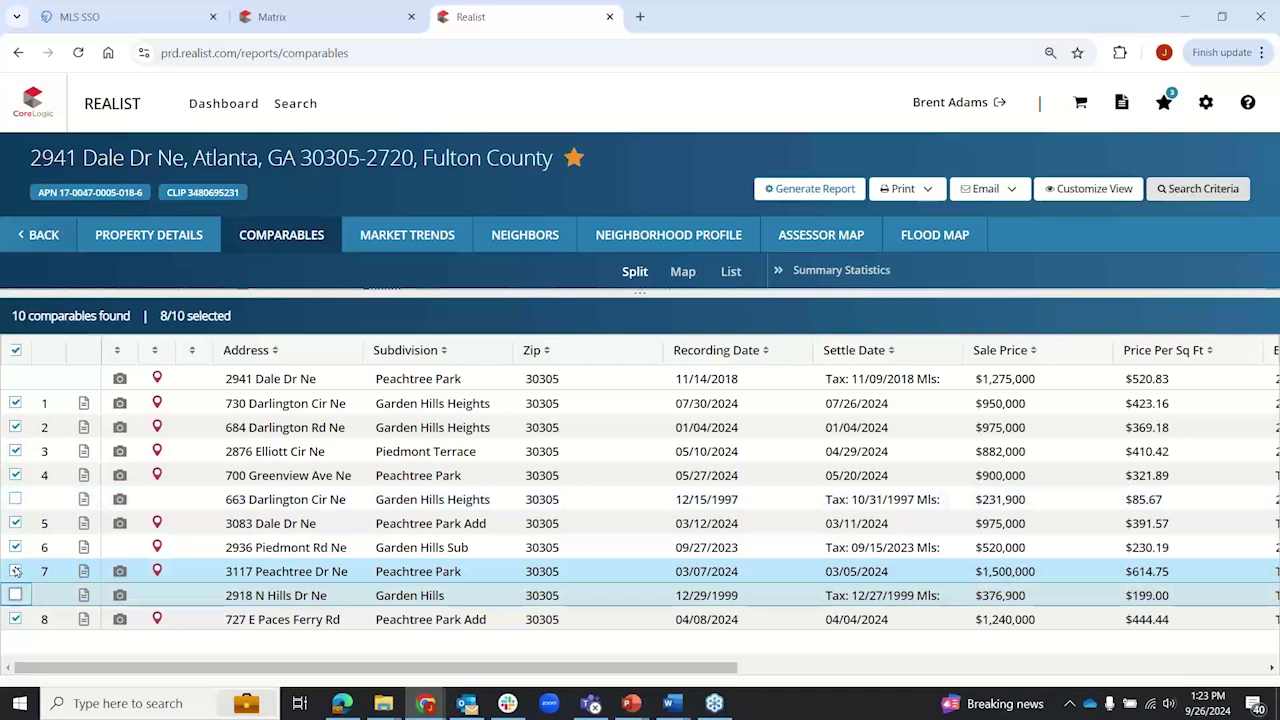
{"action": "left_click", "coordinate": [16, 571]}
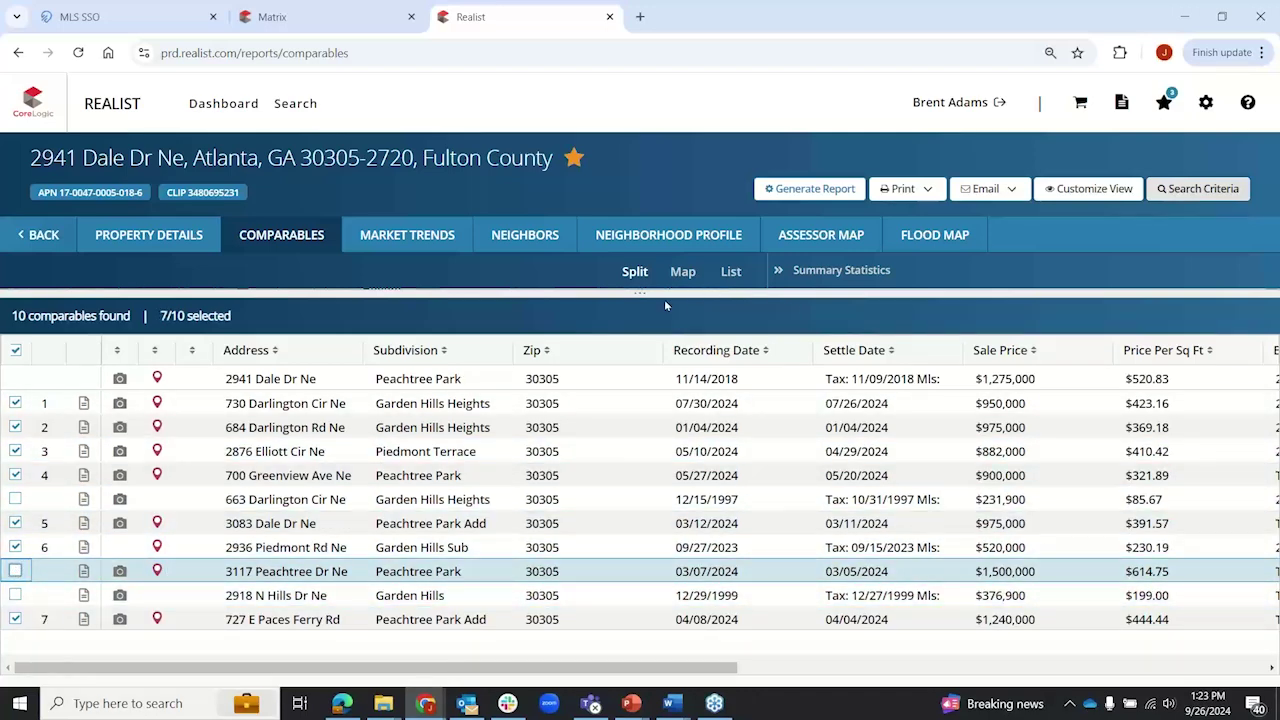
{"action": "left_click_drag", "start_coordinate": [643, 294], "coordinate": [628, 481]}
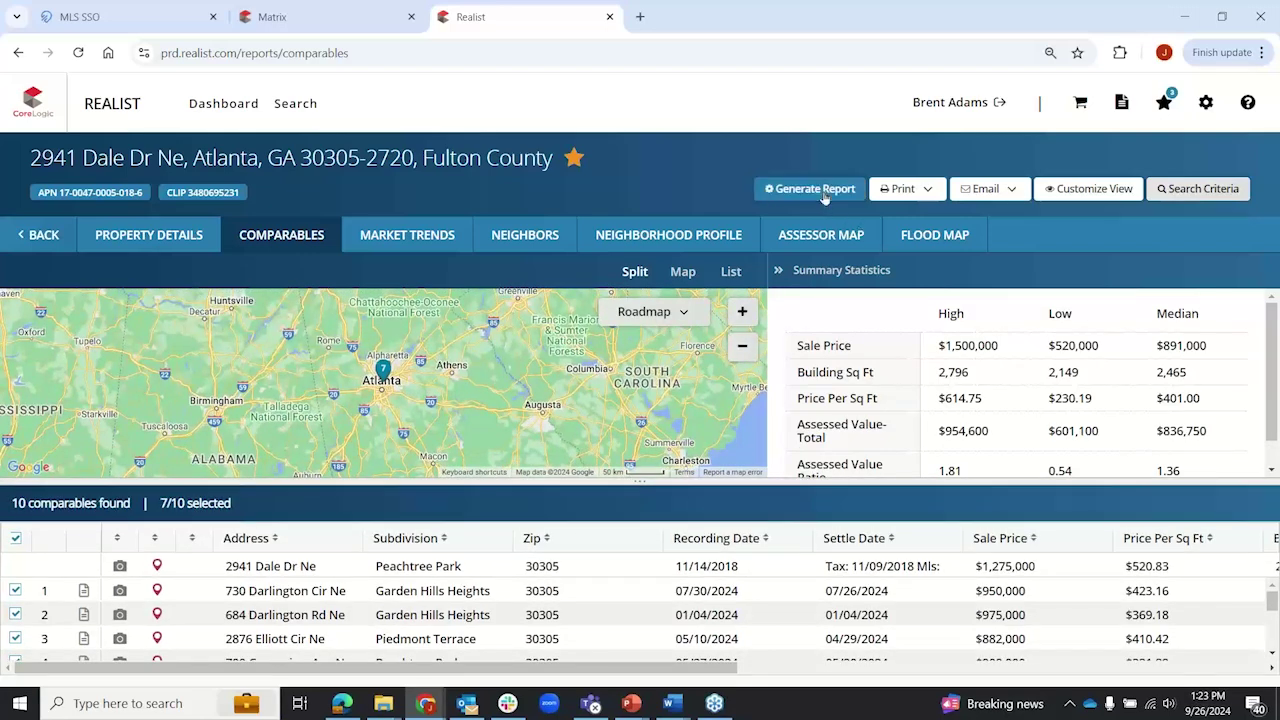
{"action": "left_click", "coordinate": [822, 194]}
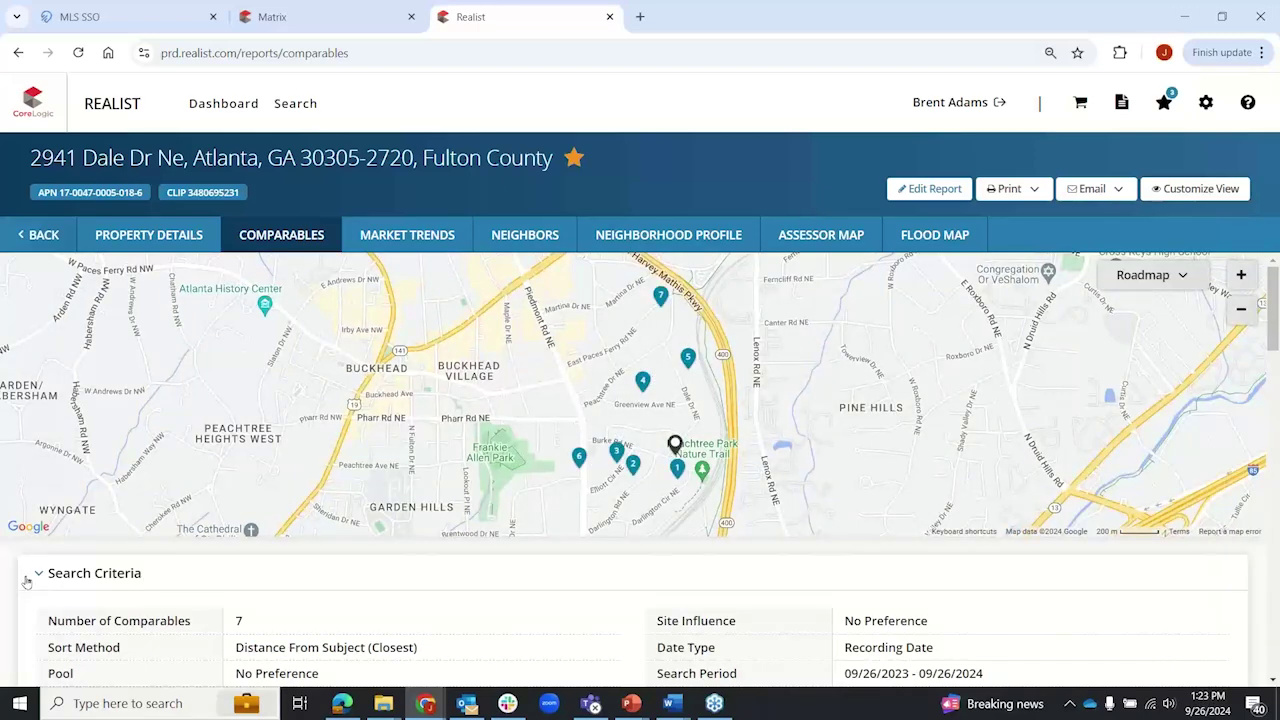
{"action": "scroll", "coordinate": [275, 386], "scroll_direction": "down", "scroll_amount": 3}
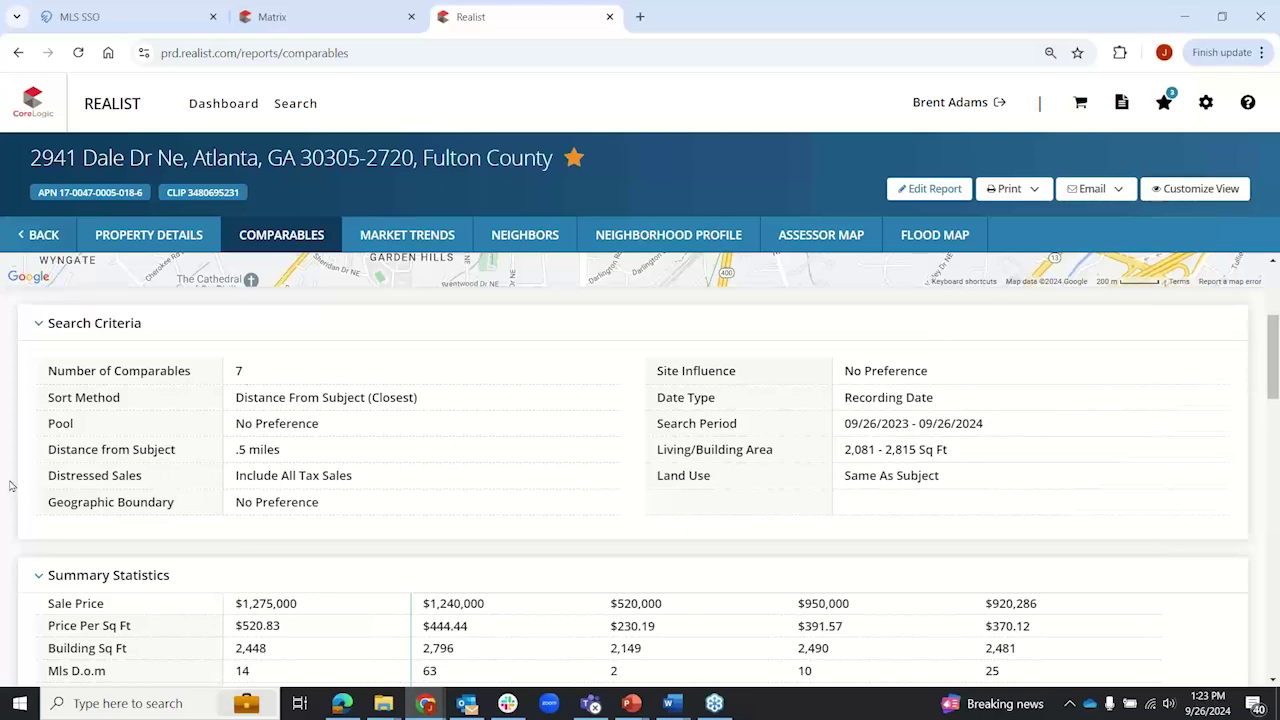
{"action": "scroll", "coordinate": [10, 486], "scroll_direction": "down", "scroll_amount": 3}
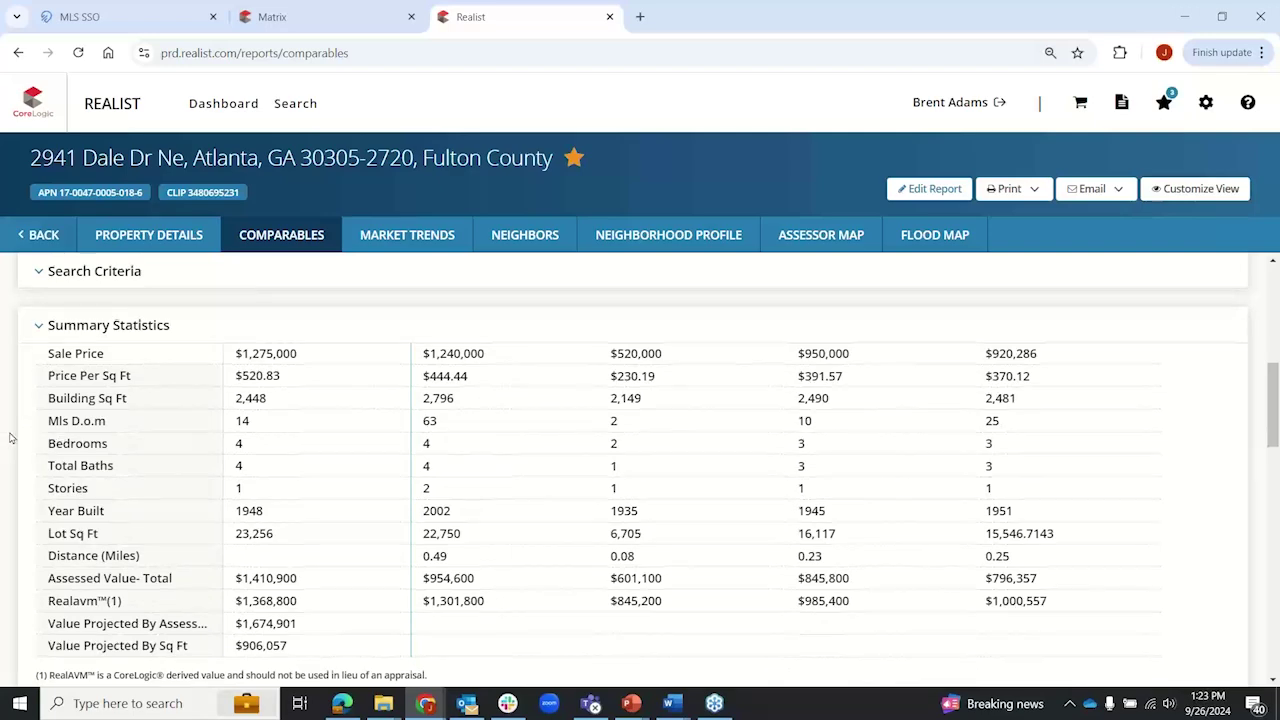
{"action": "scroll", "coordinate": [8, 440], "scroll_direction": "down", "scroll_amount": 5}
{"action": "scroll", "coordinate": [9, 438], "scroll_direction": "down", "scroll_amount": 1}
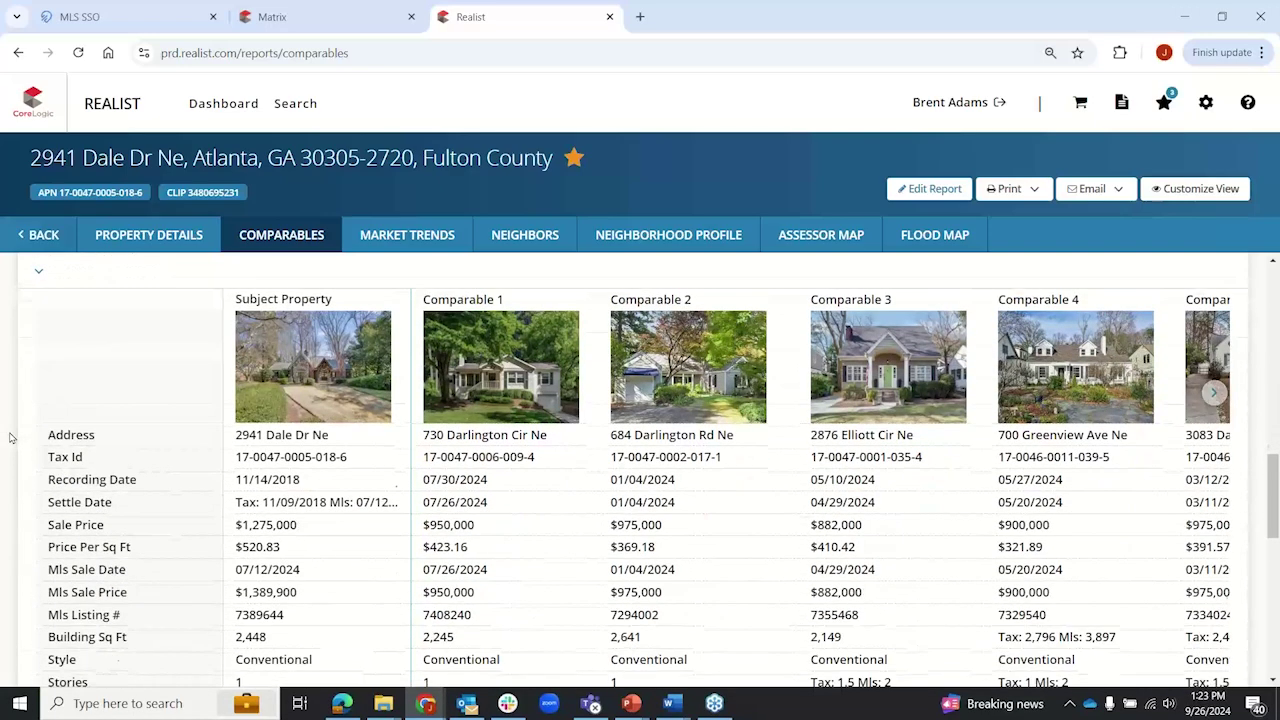
{"action": "scroll", "coordinate": [9, 438], "scroll_direction": "up", "scroll_amount": 1}
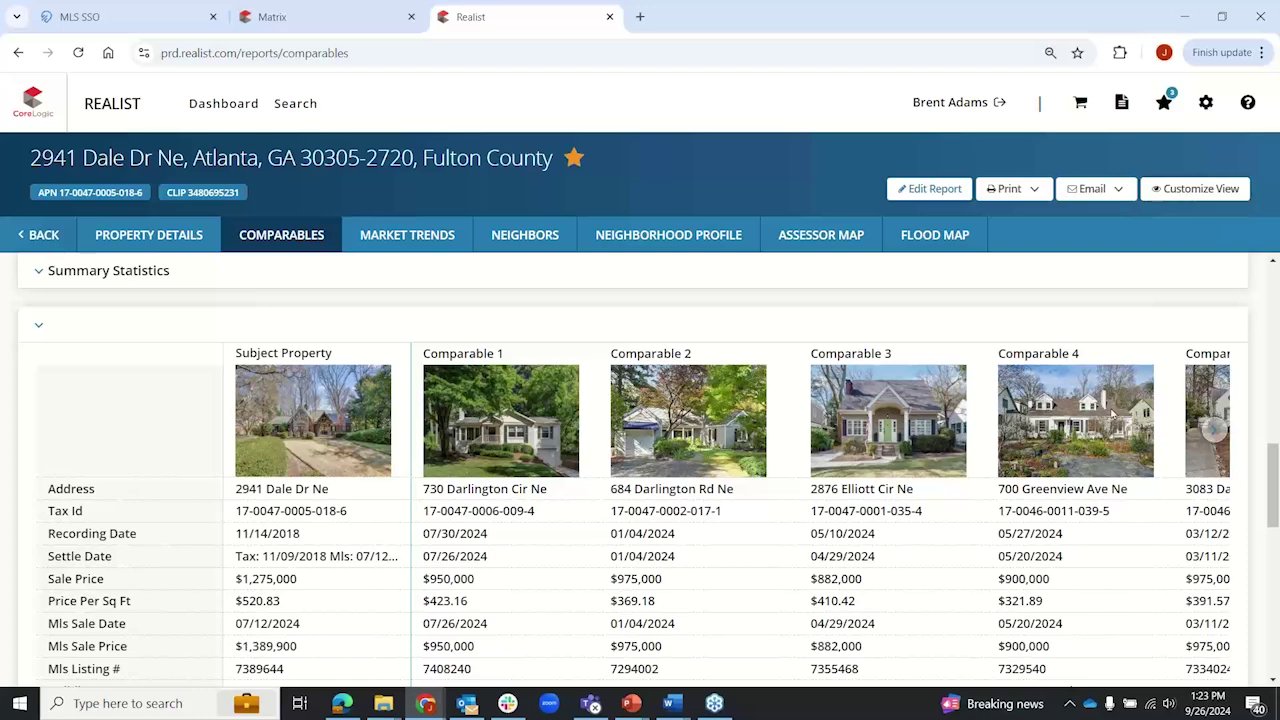
{"action": "left_click", "coordinate": [1217, 429]}
{"action": "left_click", "coordinate": [1218, 430]}
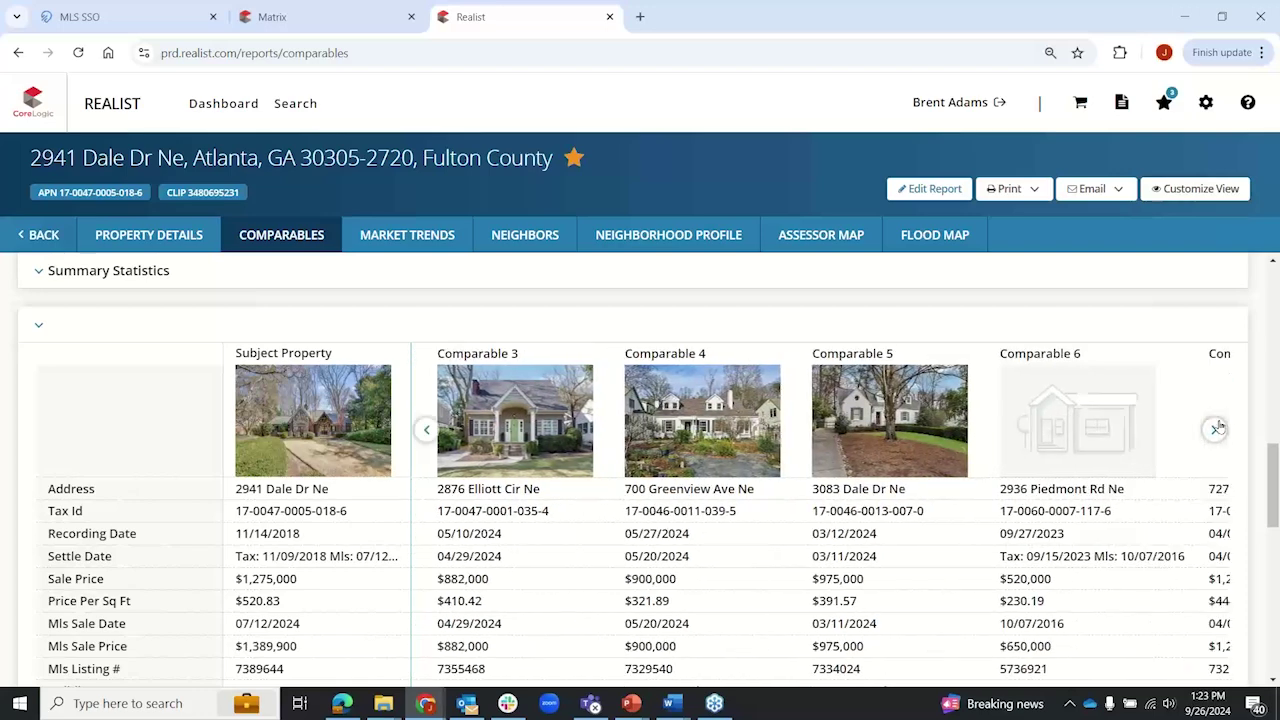
{"action": "left_click", "coordinate": [1219, 431]}
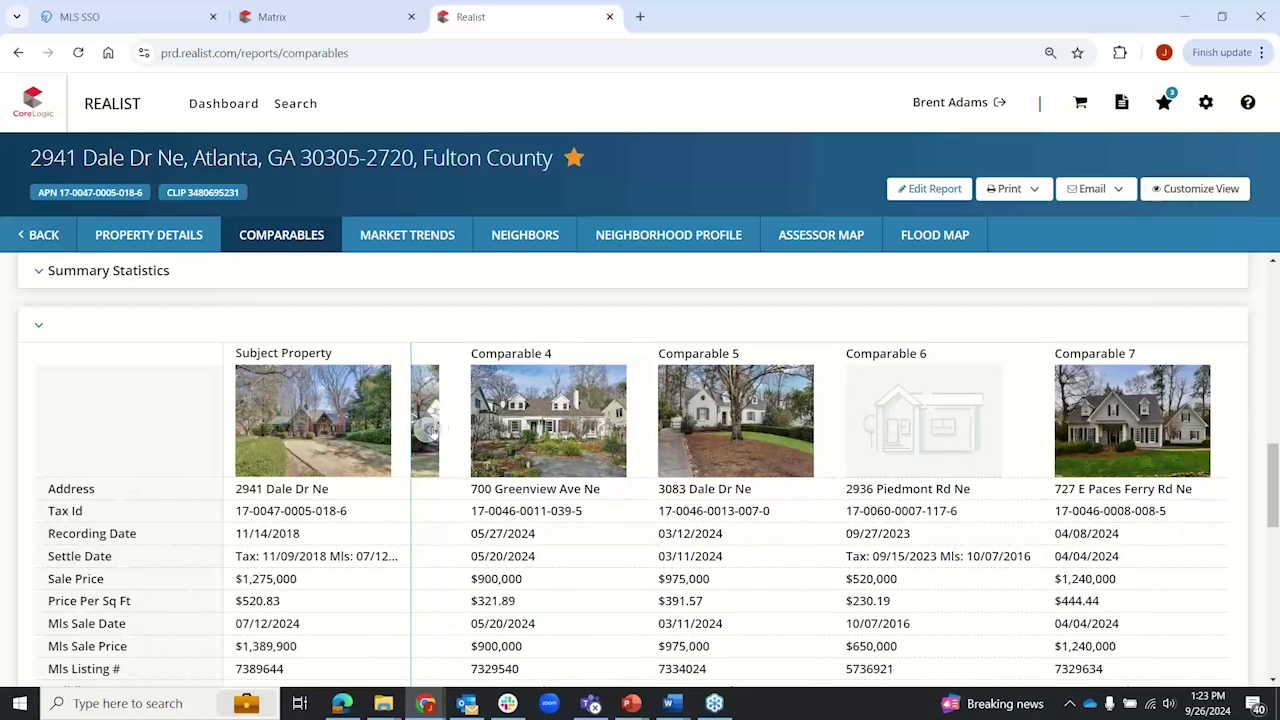
{"action": "left_click", "coordinate": [428, 431]}
{"action": "left_click", "coordinate": [428, 431]}
{"action": "left_click", "coordinate": [430, 432]}
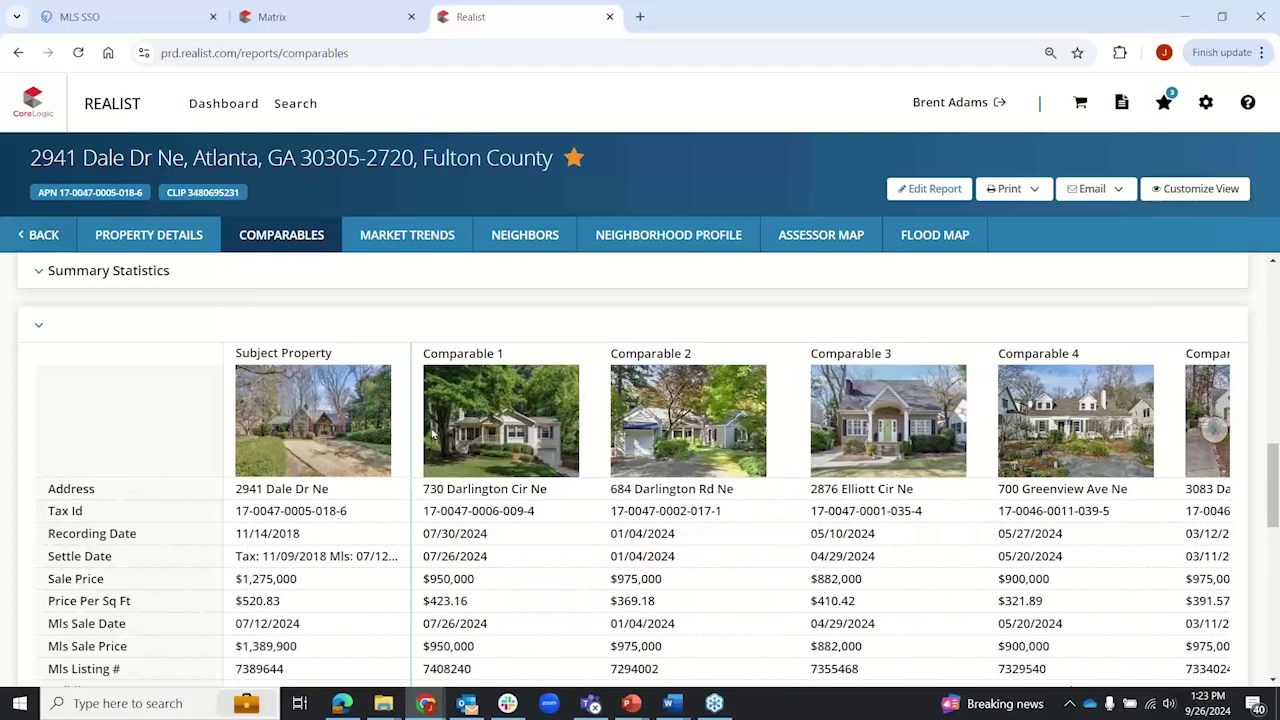
{"action": "scroll", "coordinate": [62, 385], "scroll_direction": "down", "scroll_amount": 3}
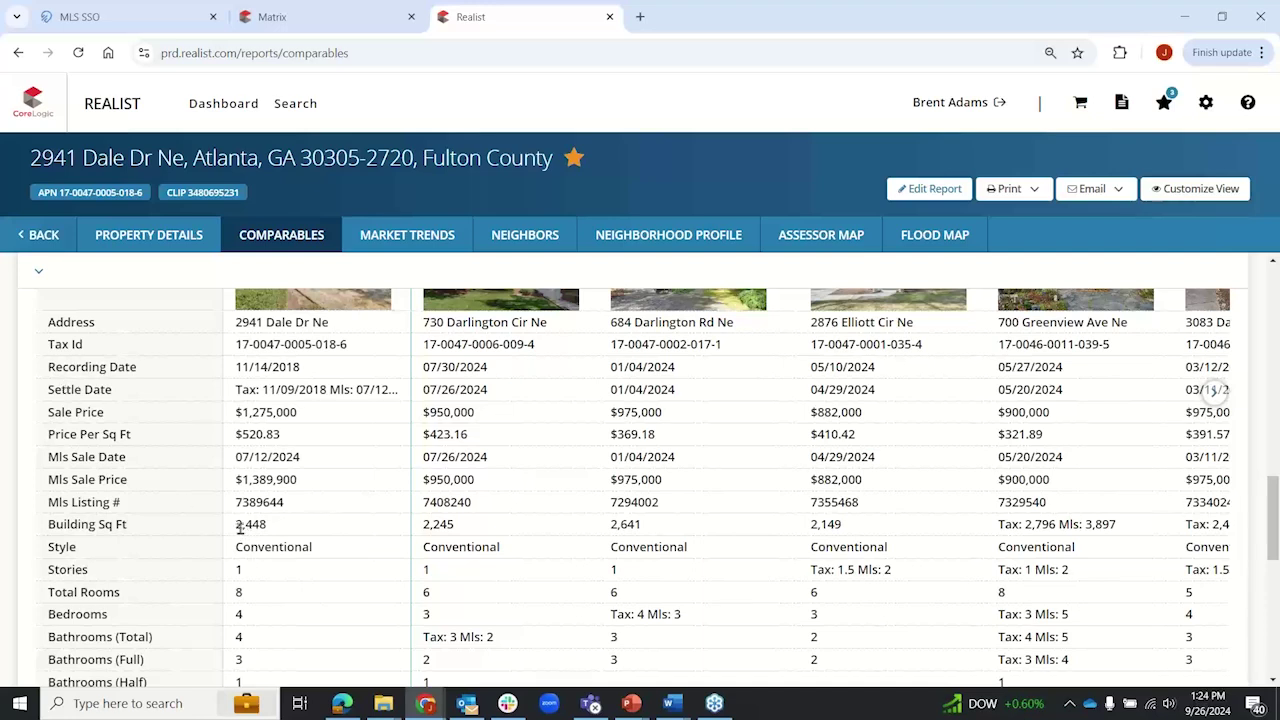
{"action": "left_click_drag", "start_coordinate": [236, 524], "coordinate": [731, 528]}
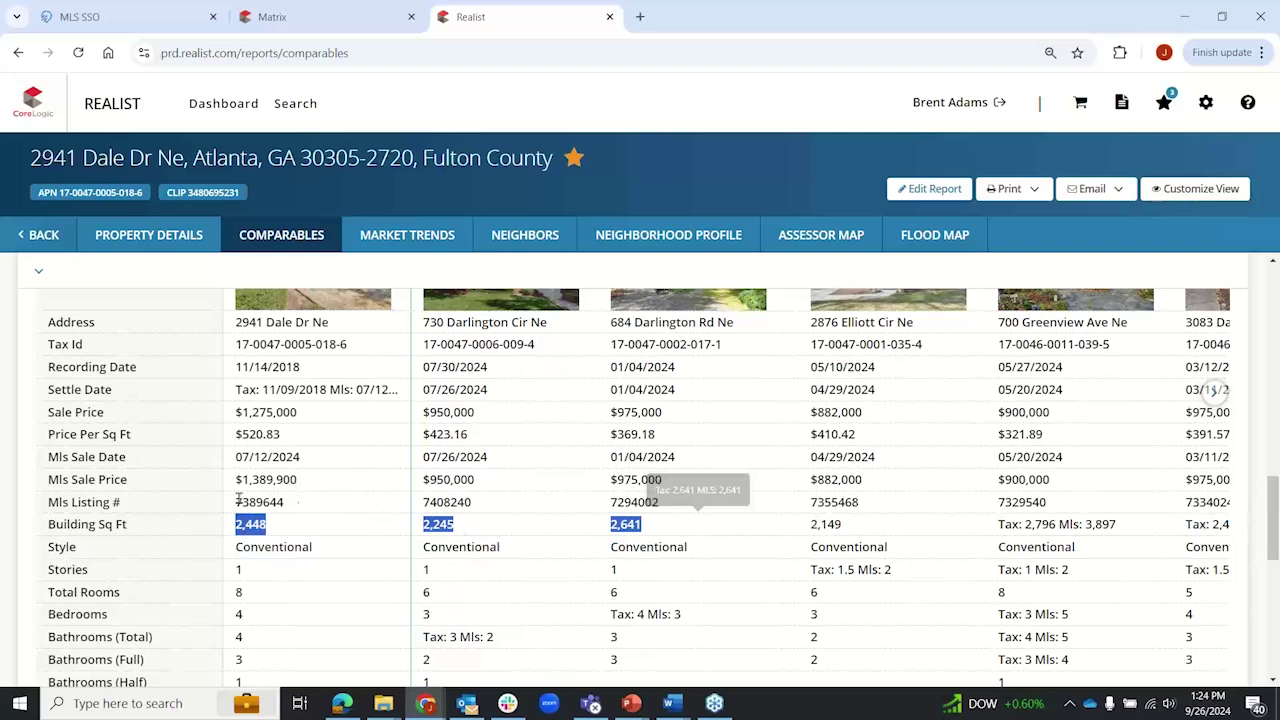
{"action": "left_click_drag", "start_coordinate": [241, 479], "coordinate": [690, 495]}
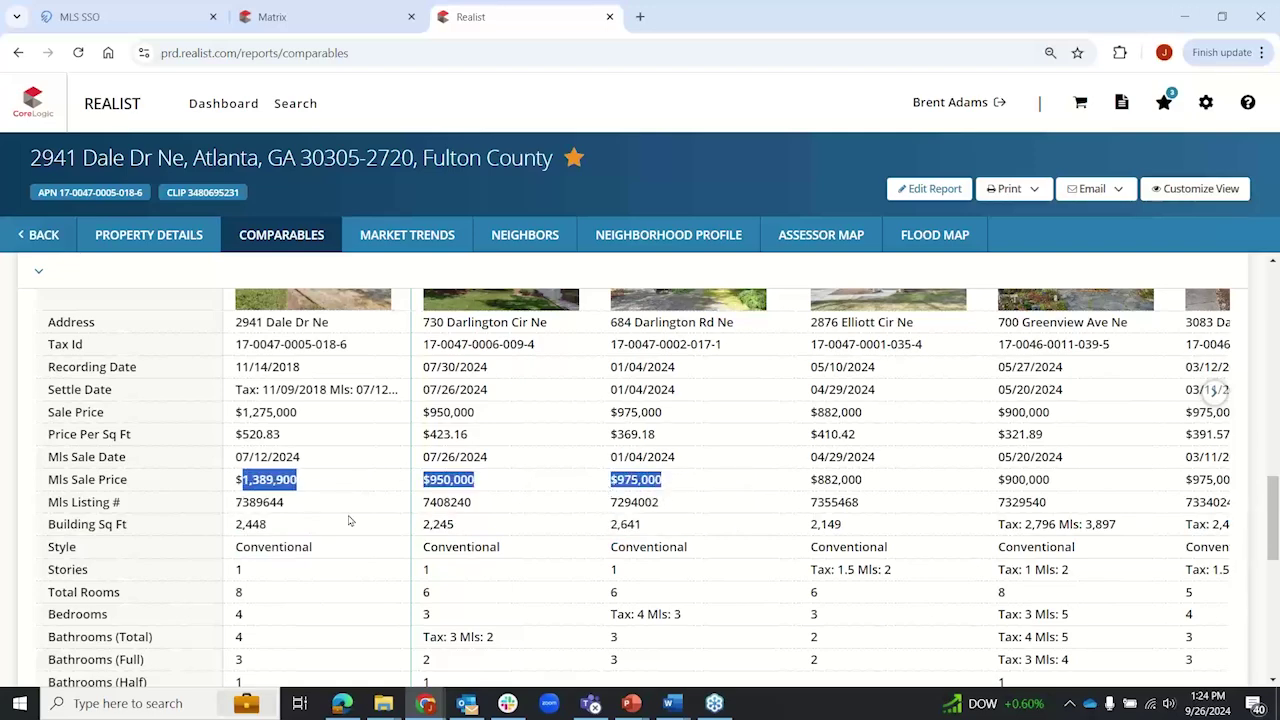
{"action": "left_click", "coordinate": [310, 481]}
{"action": "scroll", "coordinate": [200, 488], "scroll_direction": "down", "scroll_amount": 6}
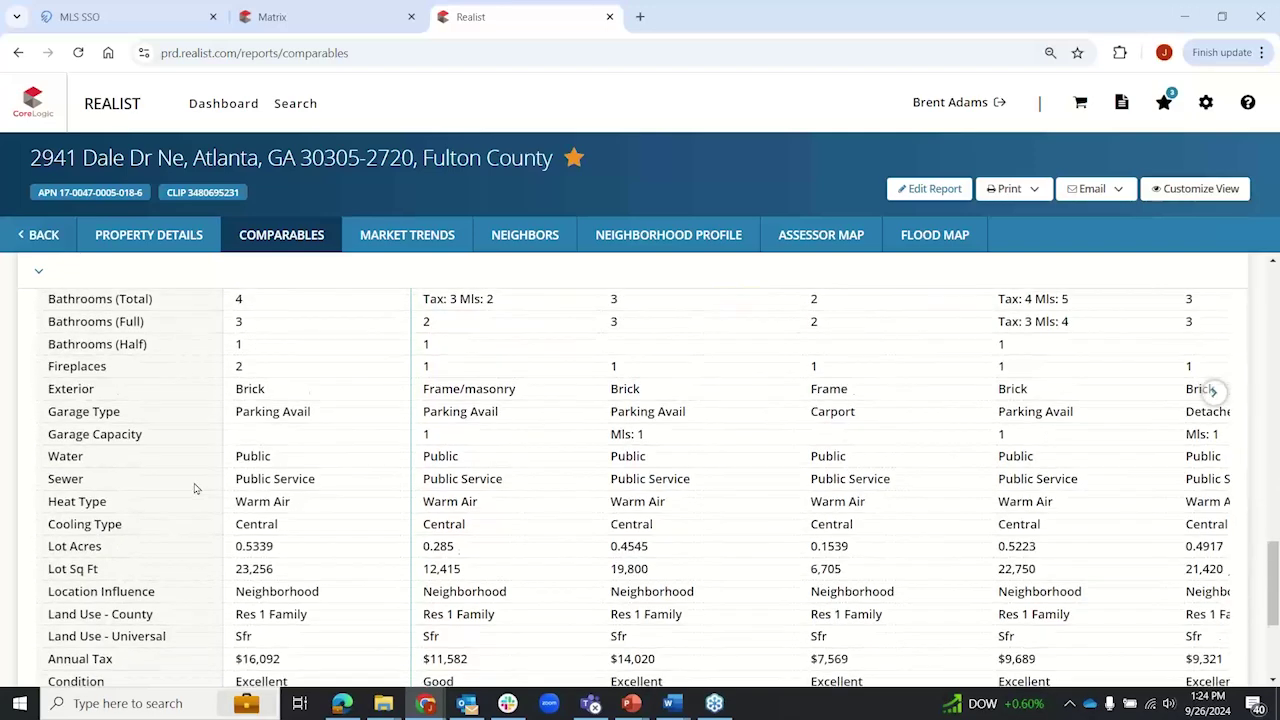
{"action": "left_click_drag", "start_coordinate": [502, 568], "coordinate": [406, 566]}
{"action": "scroll", "coordinate": [30, 530], "scroll_direction": "up", "scroll_amount": 5}
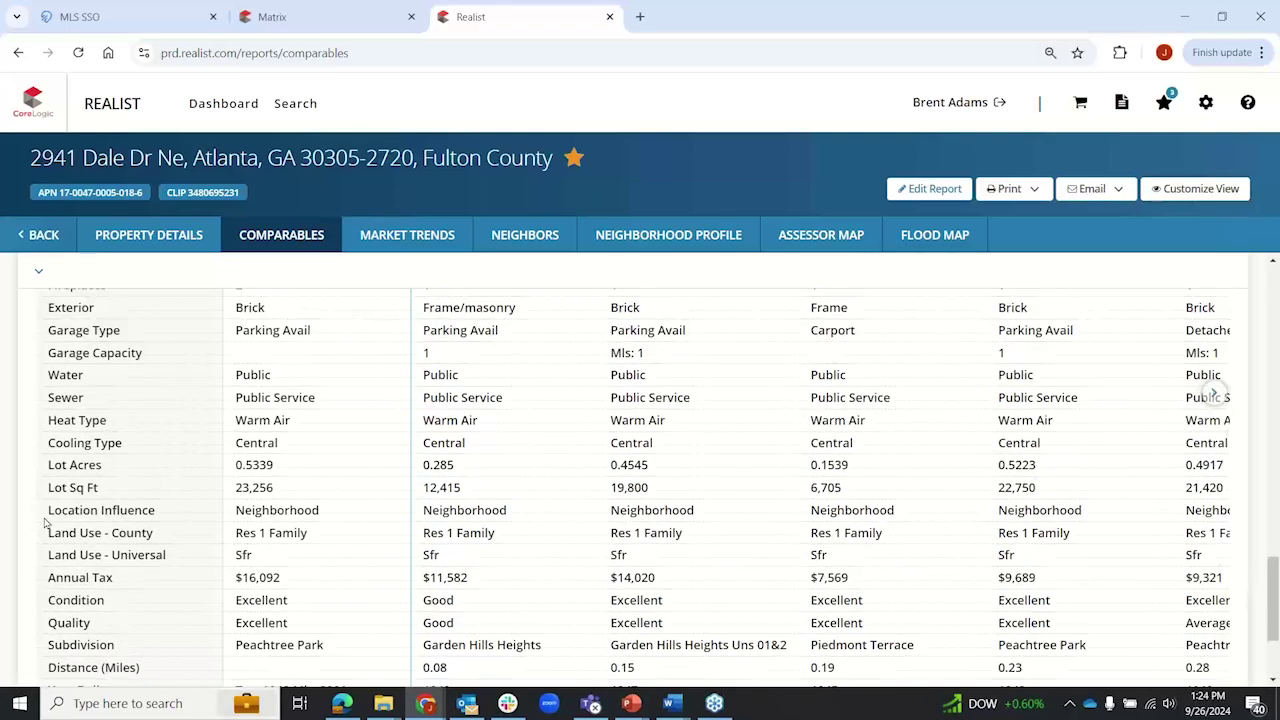
{"action": "scroll", "coordinate": [16, 534], "scroll_direction": "up", "scroll_amount": 10}
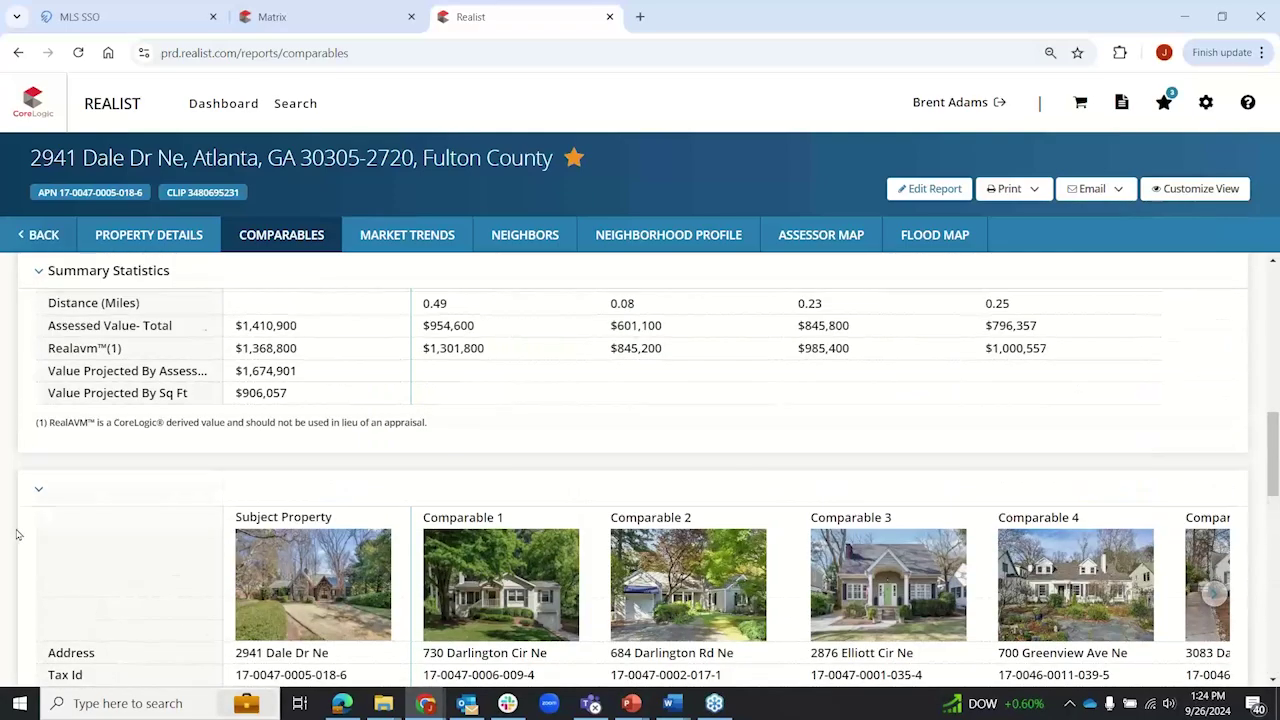
{"action": "scroll", "coordinate": [16, 534], "scroll_direction": "up", "scroll_amount": 5}
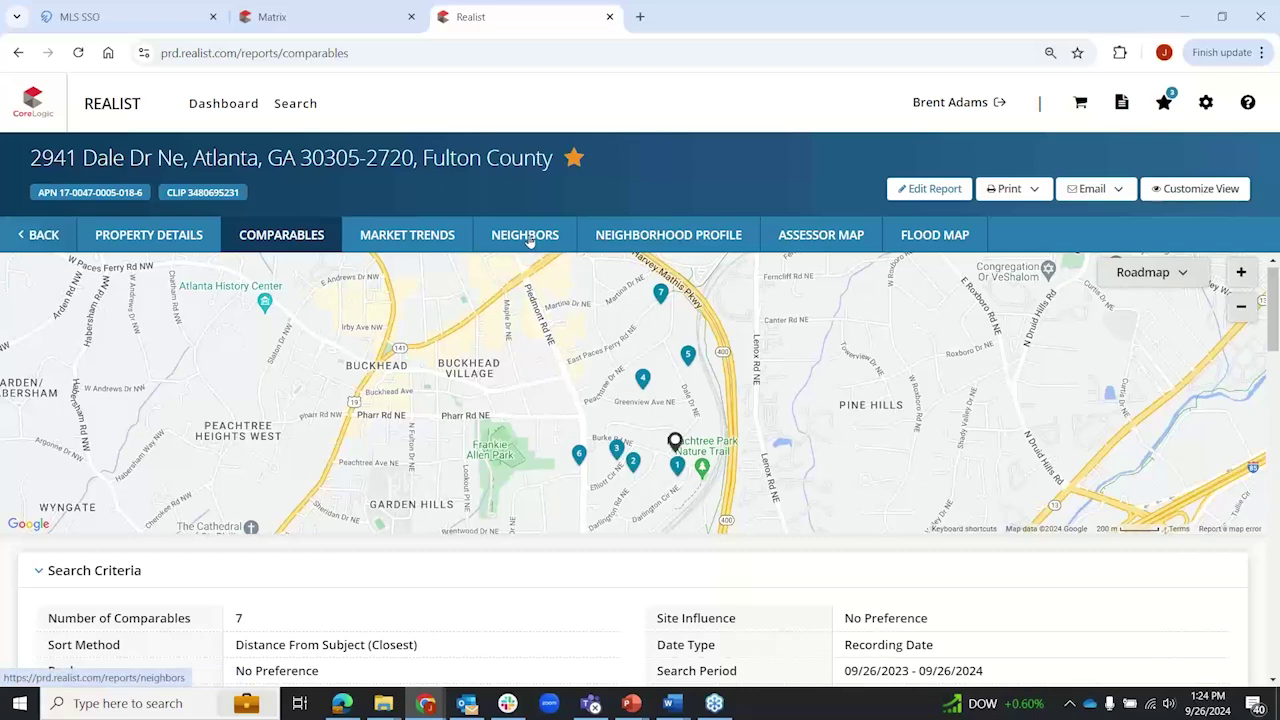
Step: Open Neighbors and highlight the first neighbor's settle date, sale price and assessed value
{"action": "left_click", "coordinate": [529, 241]}
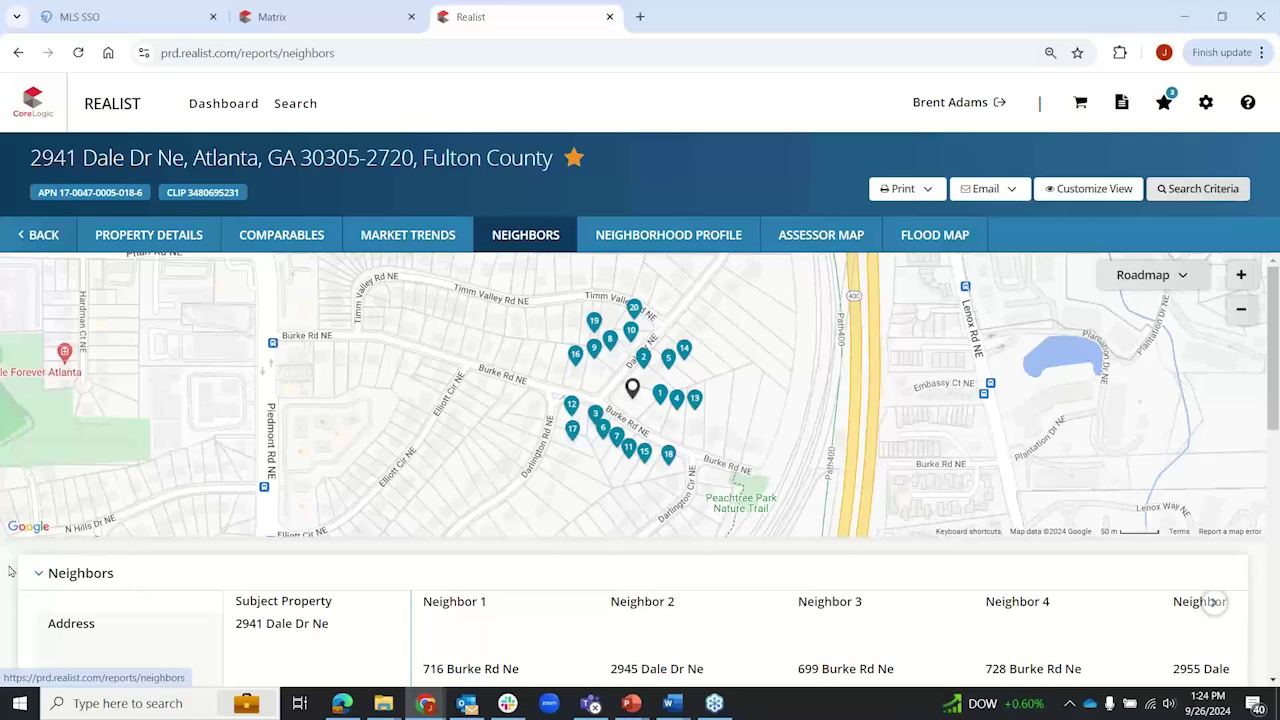
{"action": "scroll", "coordinate": [10, 570], "scroll_direction": "down", "scroll_amount": 3}
{"action": "scroll", "coordinate": [10, 570], "scroll_direction": "down", "scroll_amount": 2}
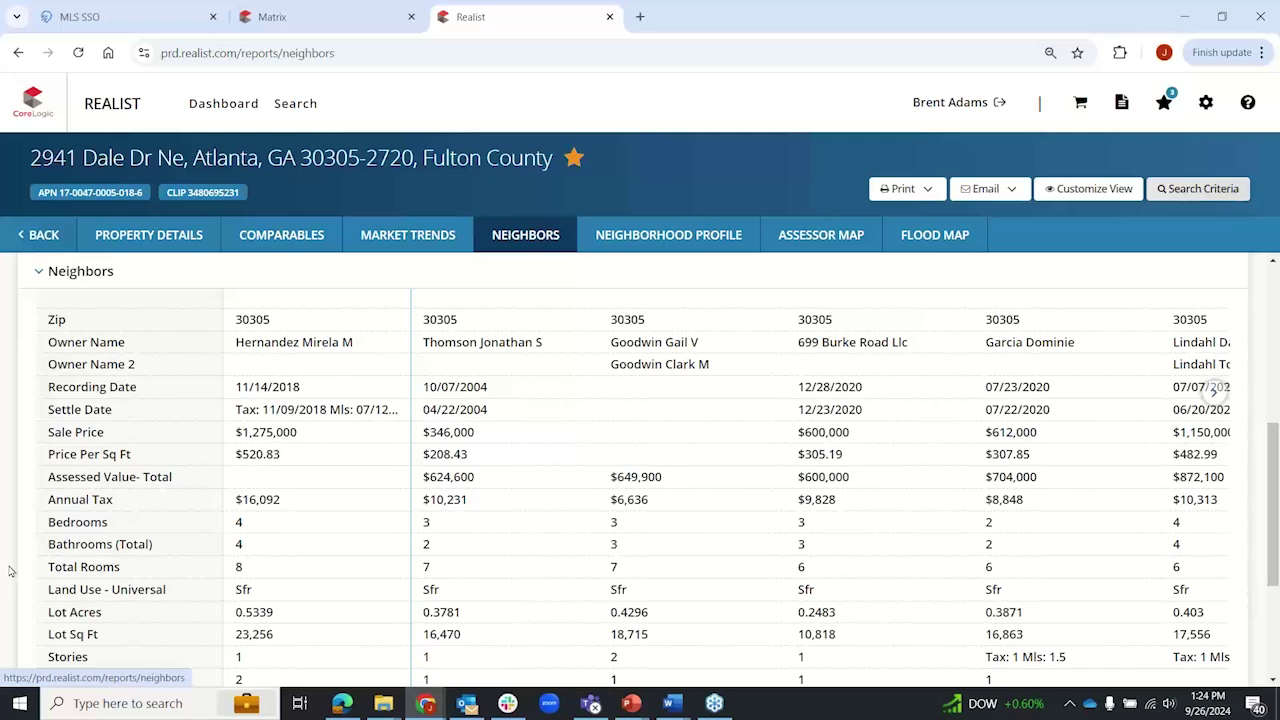
{"action": "scroll", "coordinate": [10, 570], "scroll_direction": "up", "scroll_amount": 5}
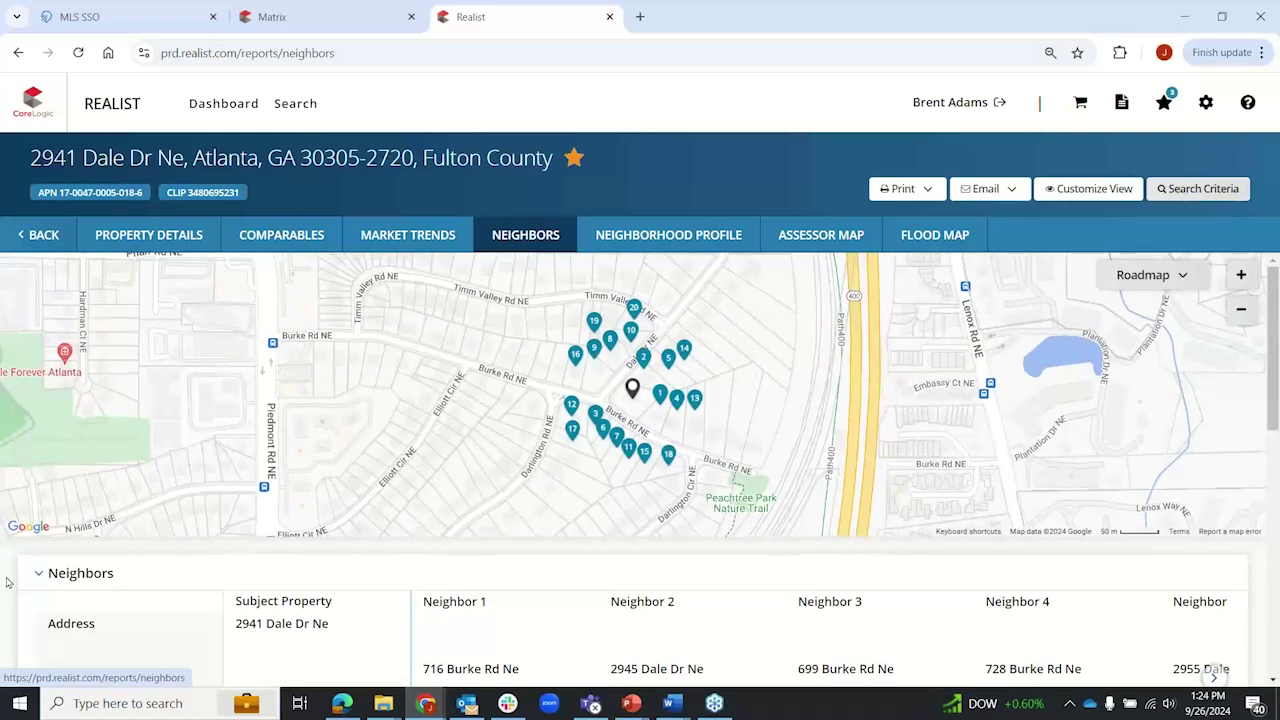
{"action": "scroll", "coordinate": [10, 580], "scroll_direction": "down", "scroll_amount": 5}
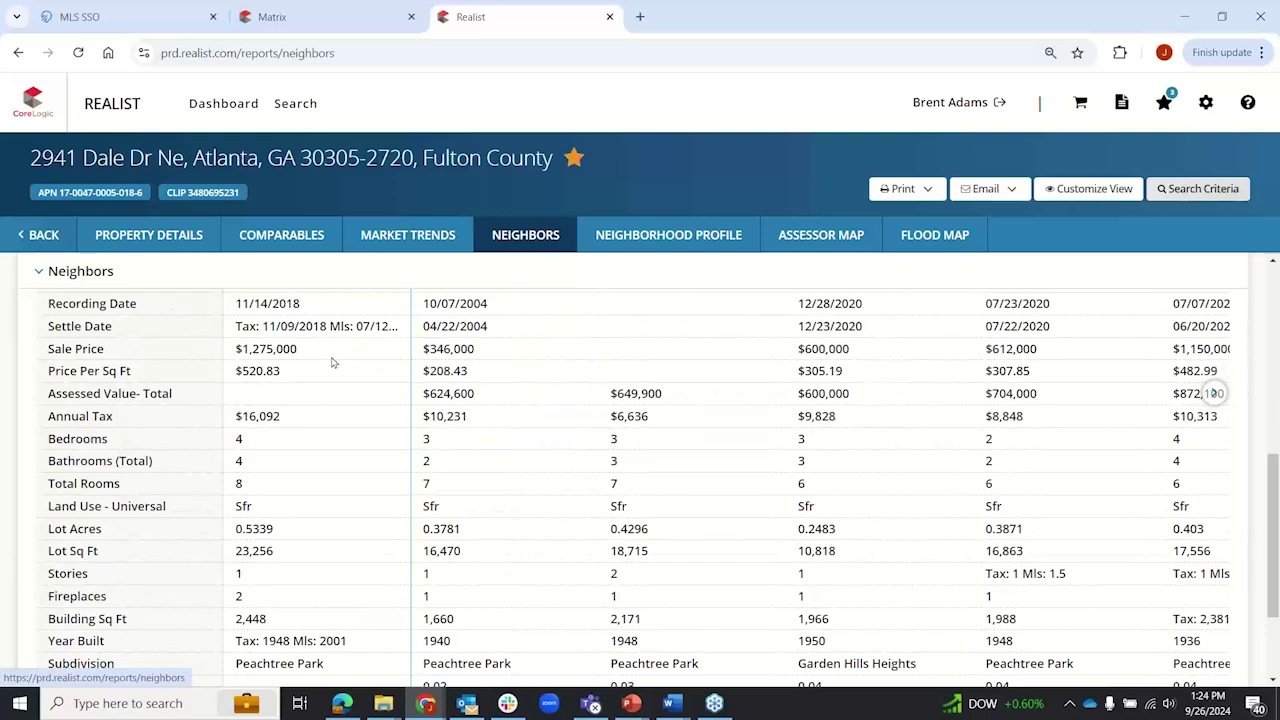
{"action": "left_click_drag", "start_coordinate": [430, 326], "coordinate": [498, 332]}
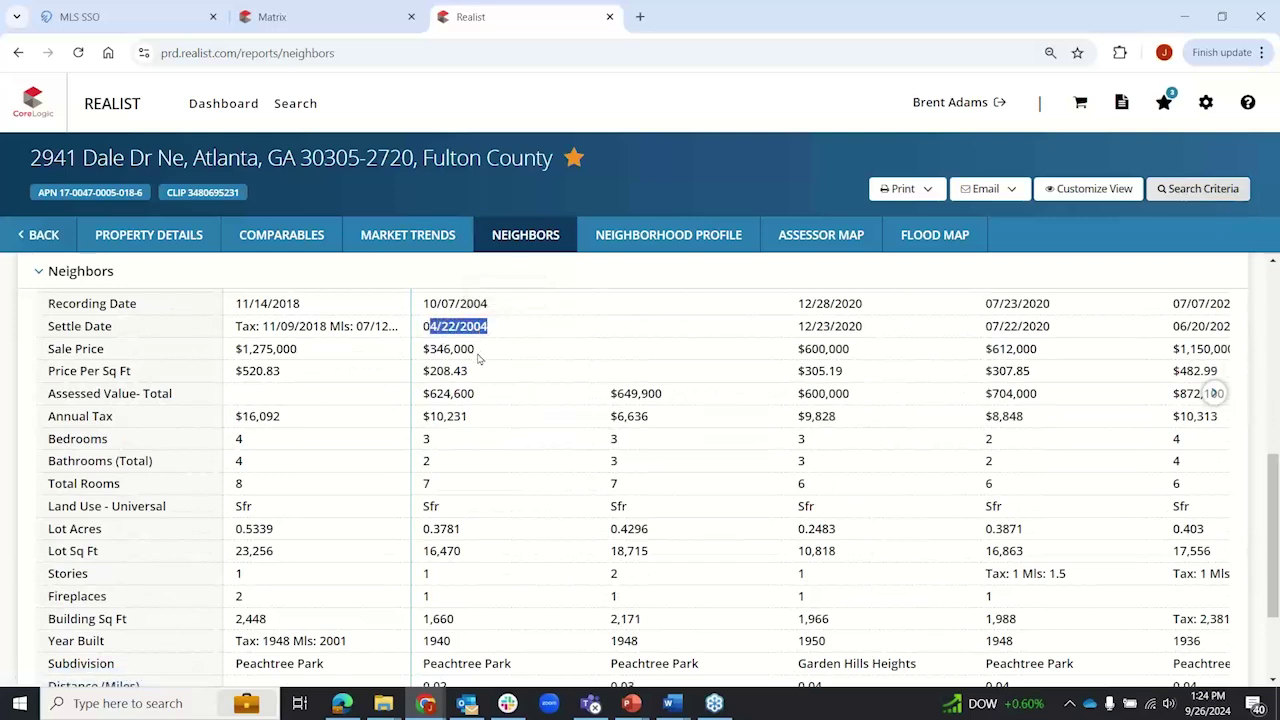
{"action": "left_click_drag", "start_coordinate": [424, 355], "coordinate": [478, 358]}
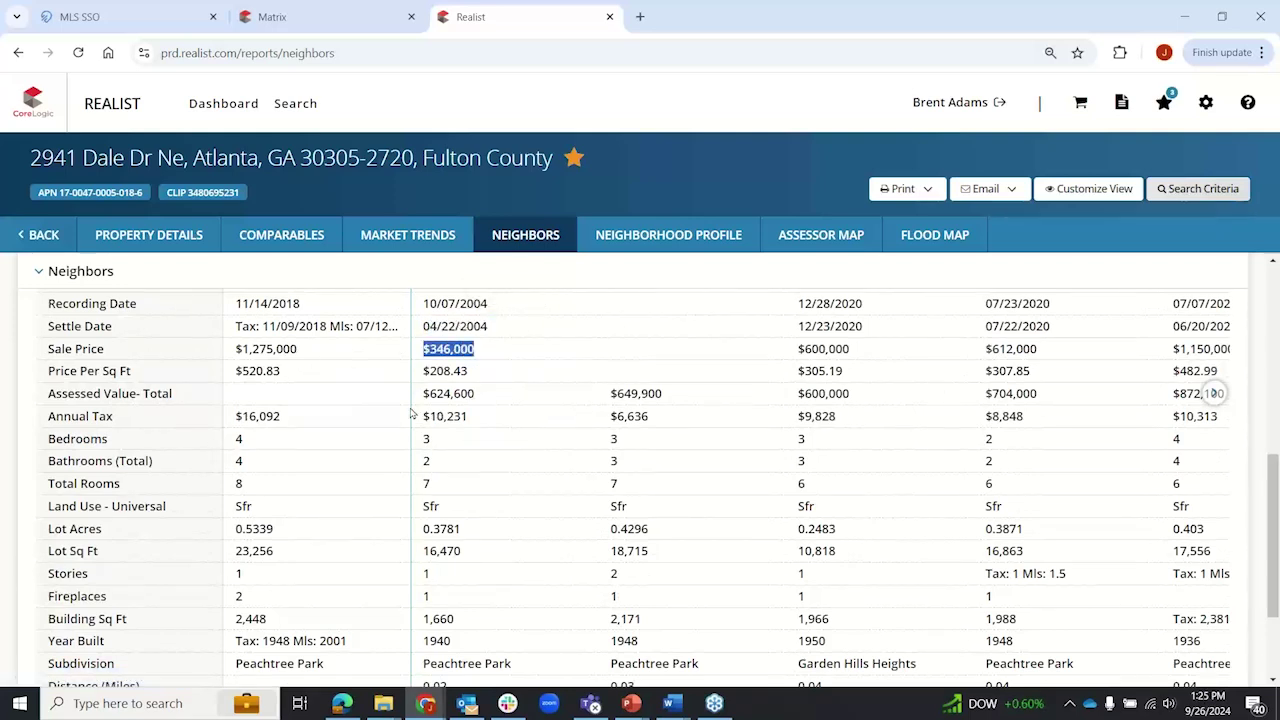
{"action": "left_click_drag", "start_coordinate": [421, 394], "coordinate": [503, 395]}
{"action": "scroll", "coordinate": [447, 505], "scroll_direction": "down", "scroll_amount": 2}
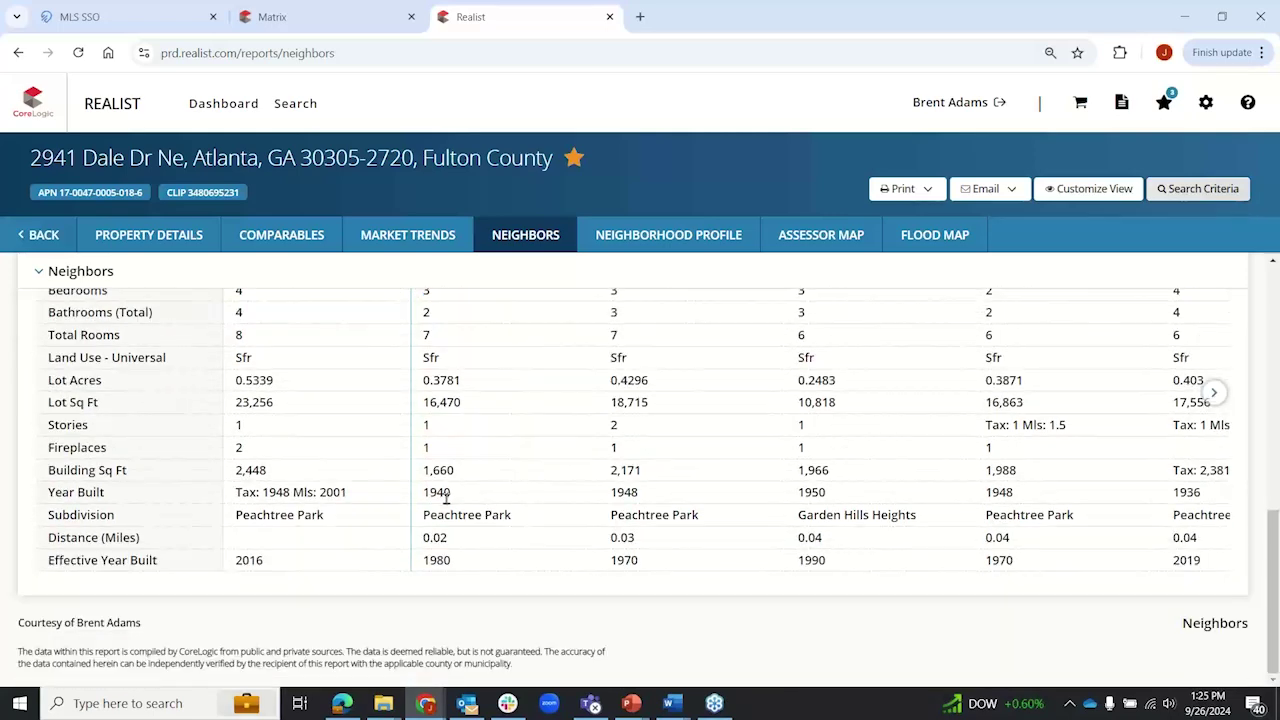
{"action": "scroll", "coordinate": [448, 503], "scroll_direction": "up", "scroll_amount": 2}
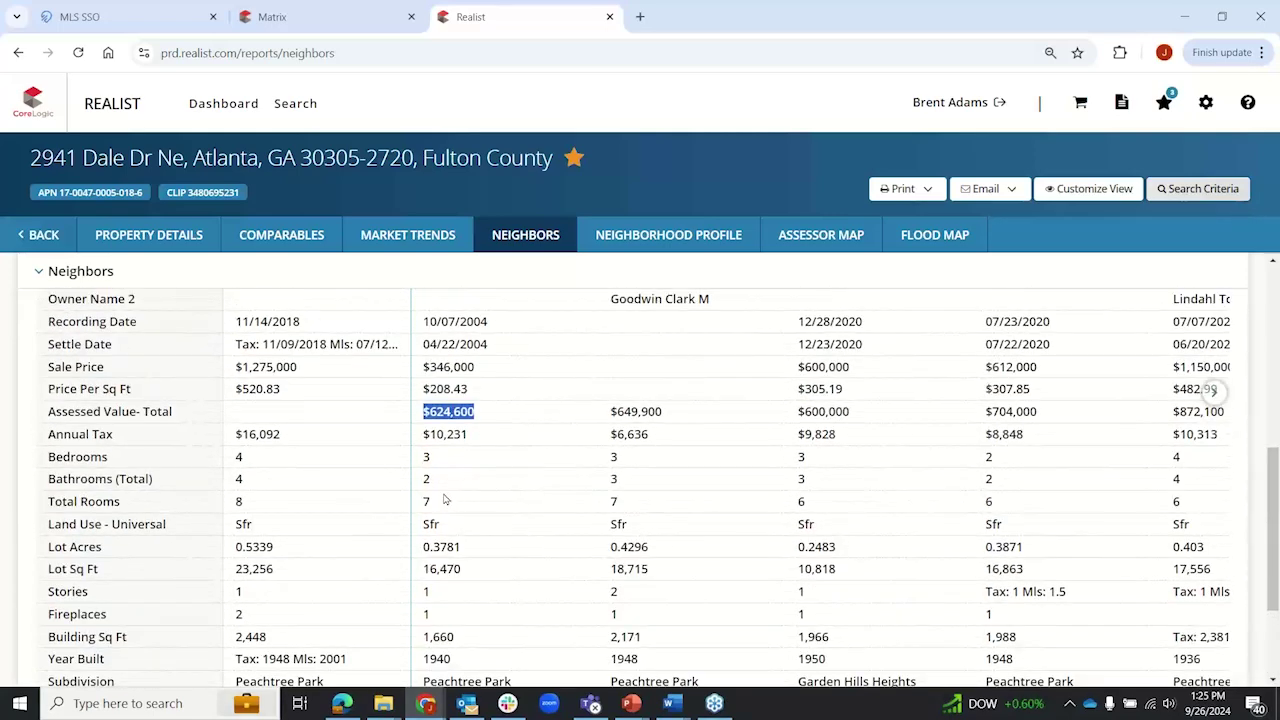
{"action": "scroll", "coordinate": [10, 449], "scroll_direction": "down", "scroll_amount": 2}
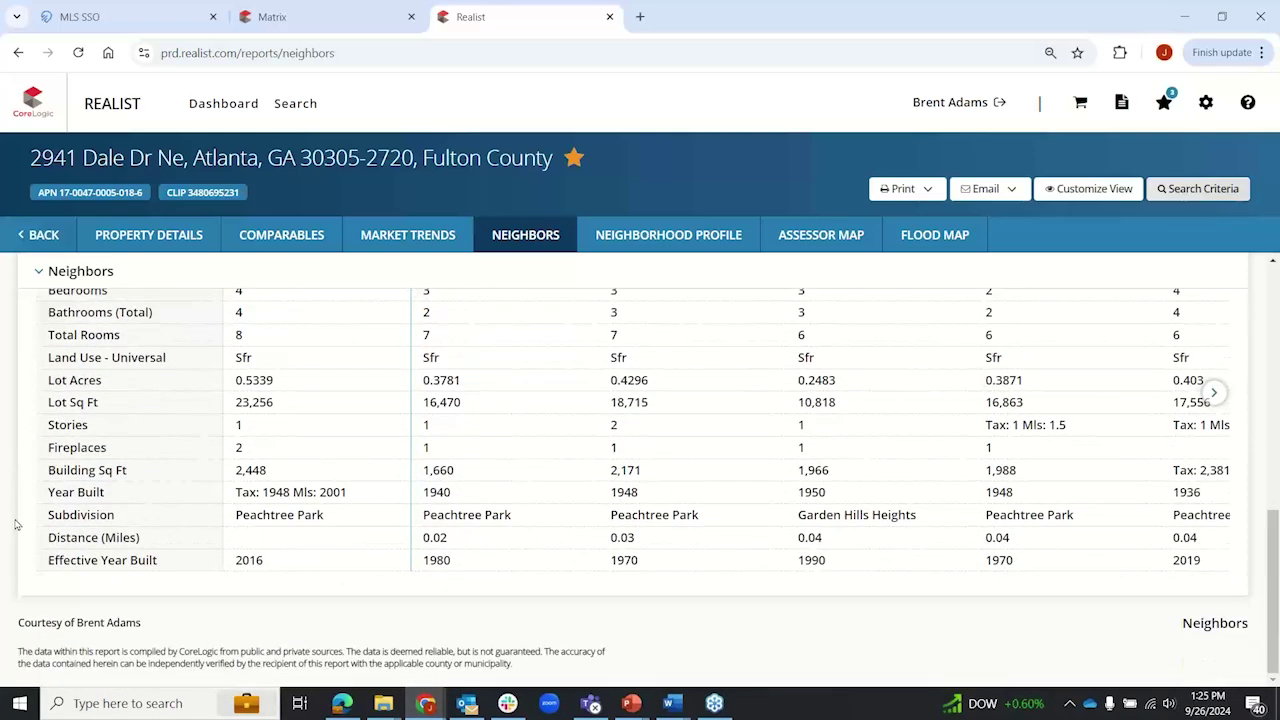
{"action": "scroll", "coordinate": [15, 560], "scroll_direction": "up", "scroll_amount": 8}
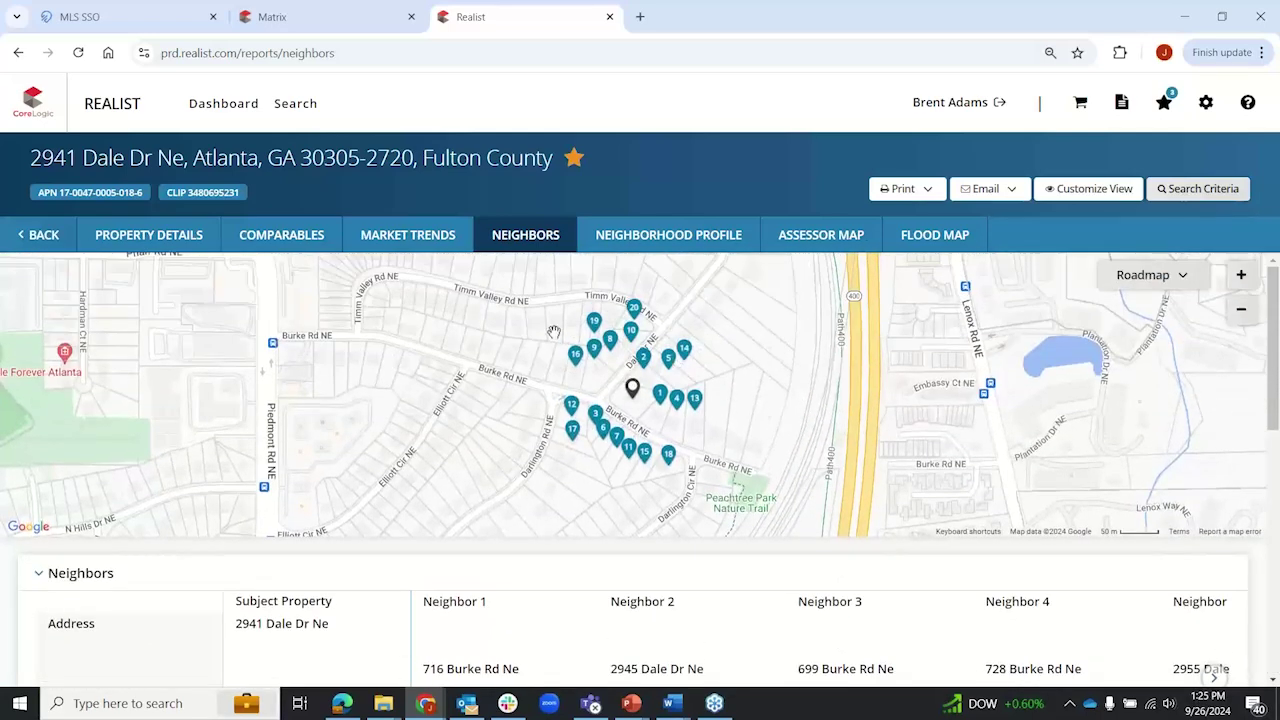
Step: Set the neighbors Geographic Boundary to Same Street, keeping 20 neighbors within 0.5 mile, and submit
{"action": "left_click", "coordinate": [1203, 192]}
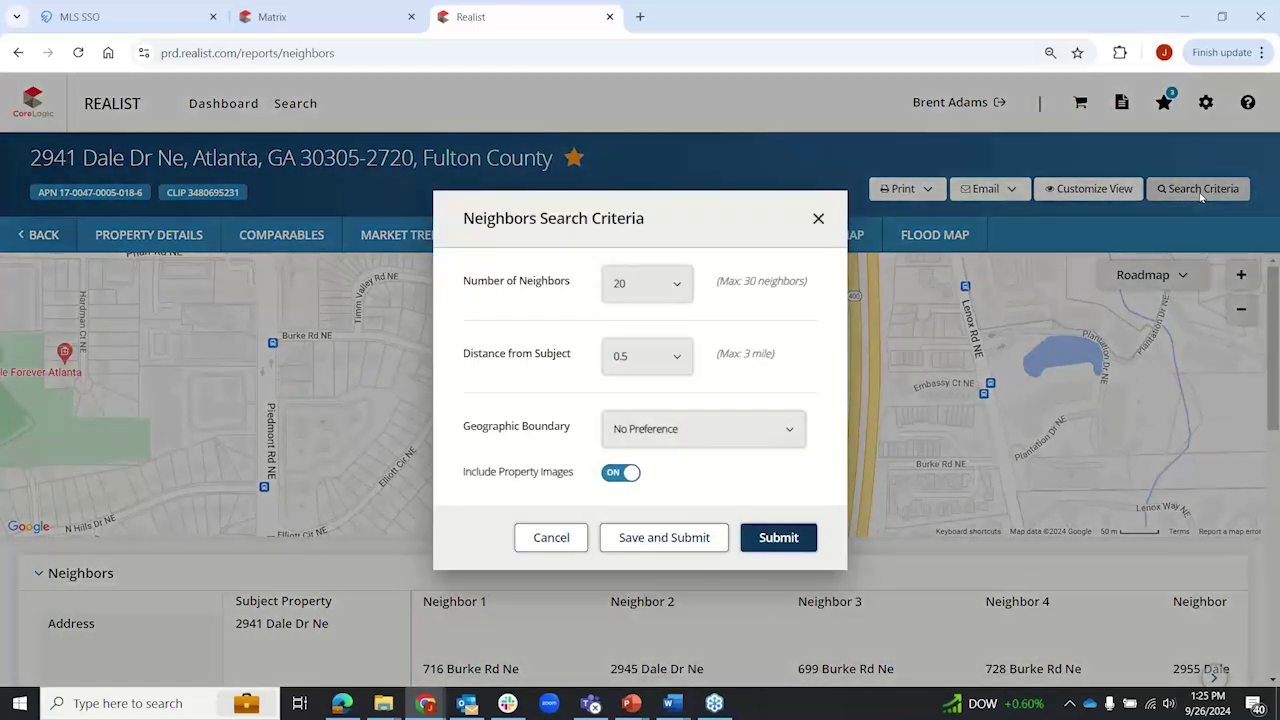
{"action": "left_click", "coordinate": [679, 288]}
{"action": "scroll", "coordinate": [690, 400], "scroll_direction": "down", "scroll_amount": 8}
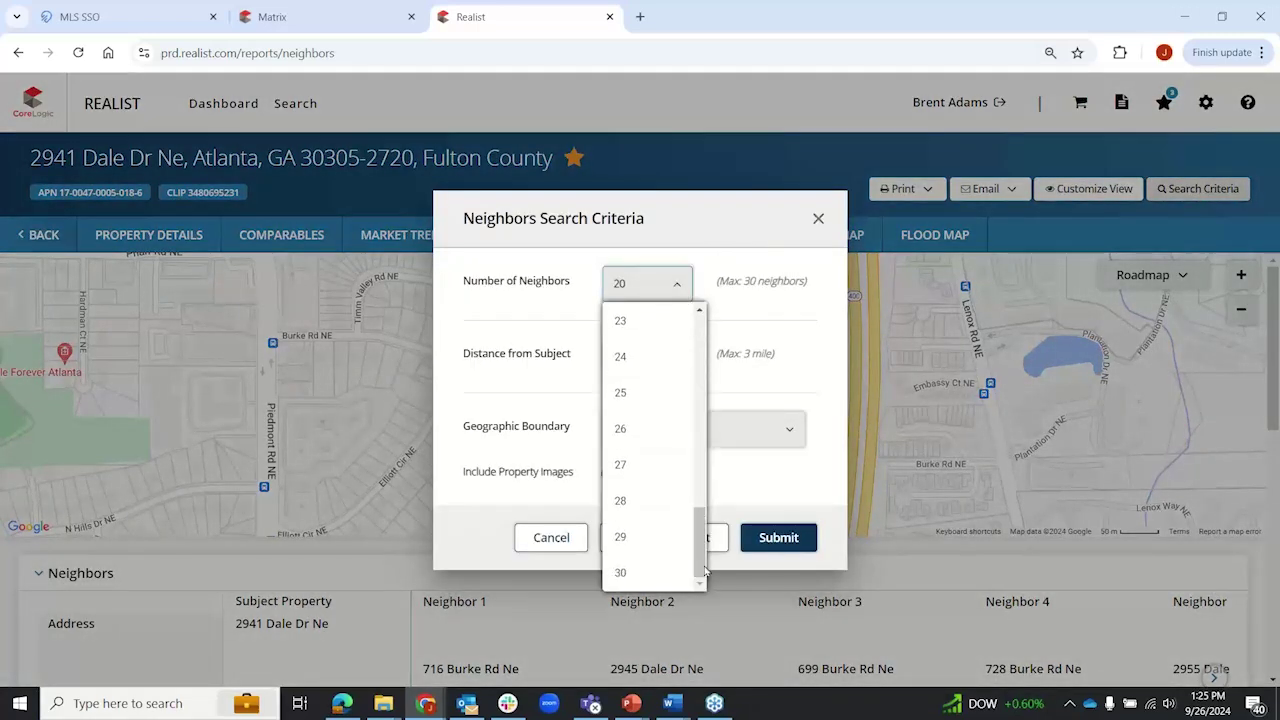
{"action": "left_click", "coordinate": [500, 332]}
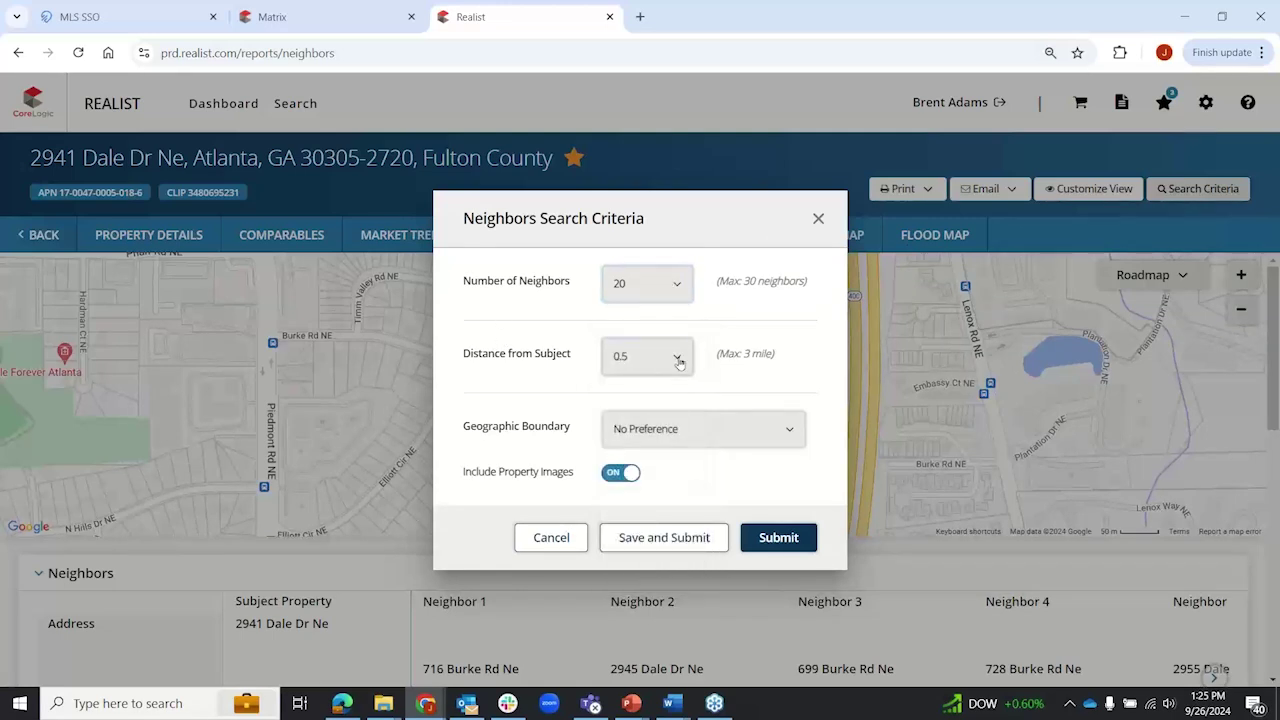
{"action": "left_click", "coordinate": [672, 358]}
{"action": "left_click", "coordinate": [505, 386]}
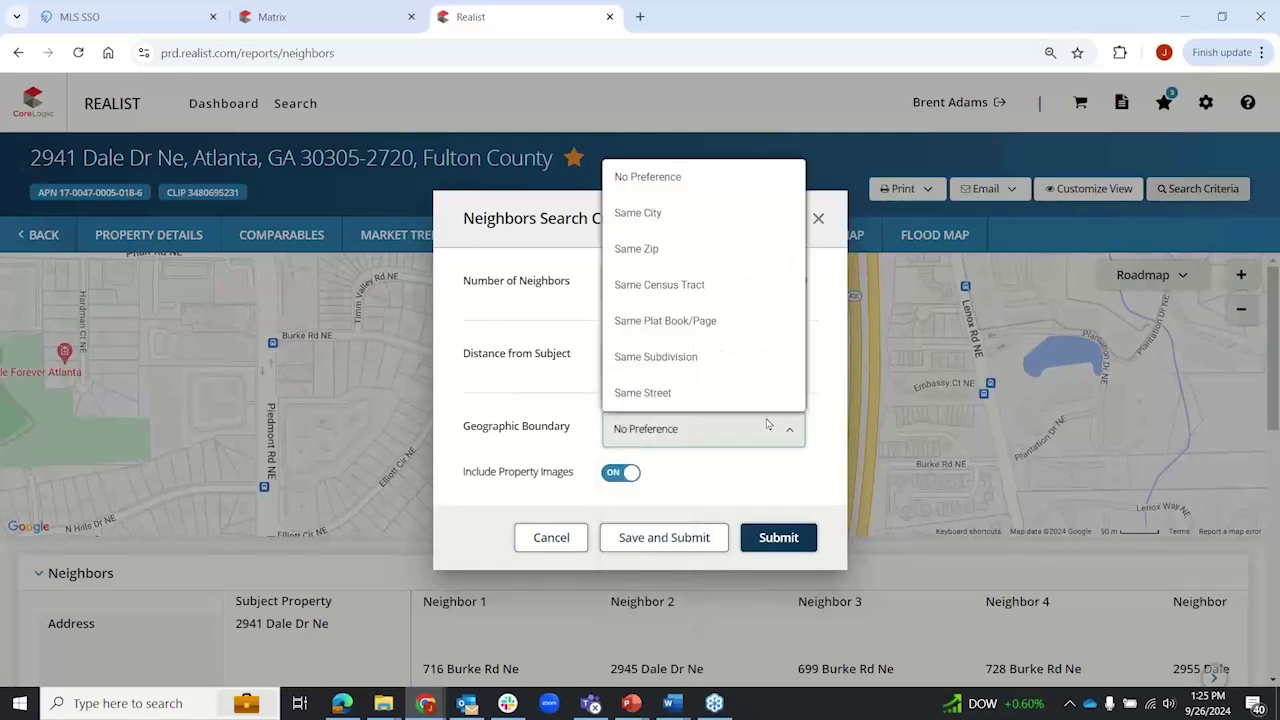
{"action": "left_click", "coordinate": [683, 393]}
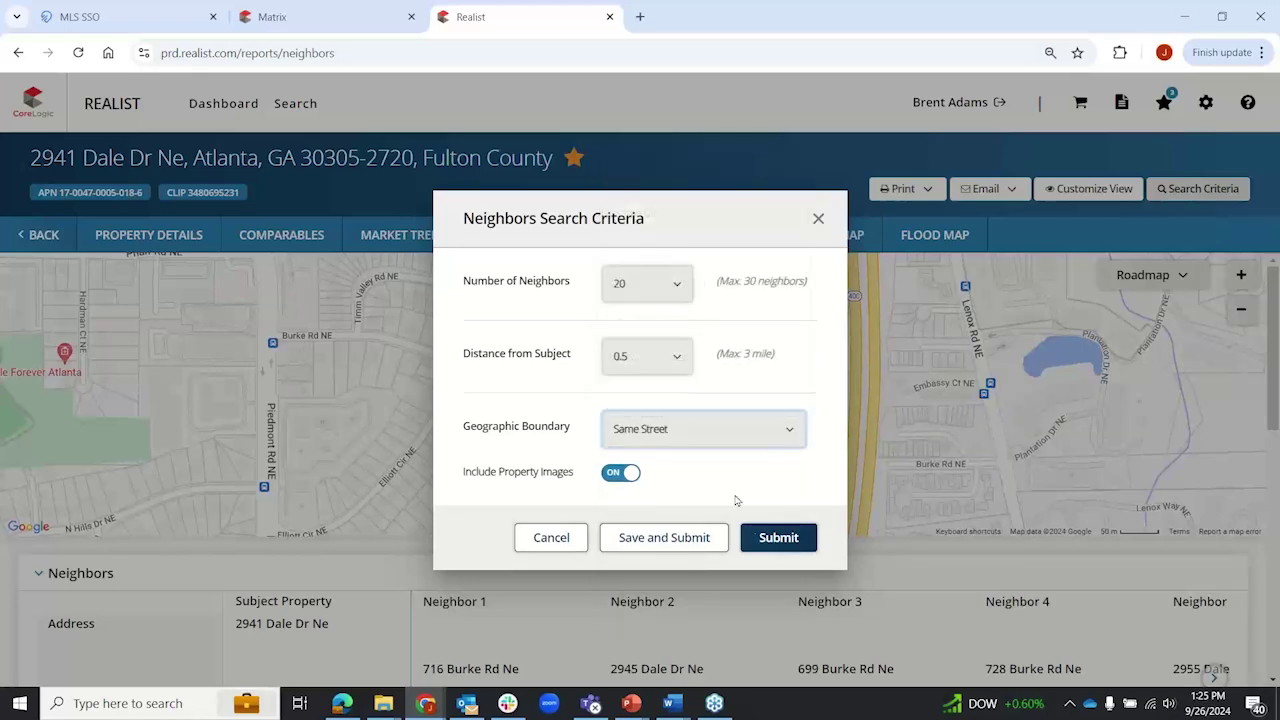
{"action": "left_click", "coordinate": [770, 537]}
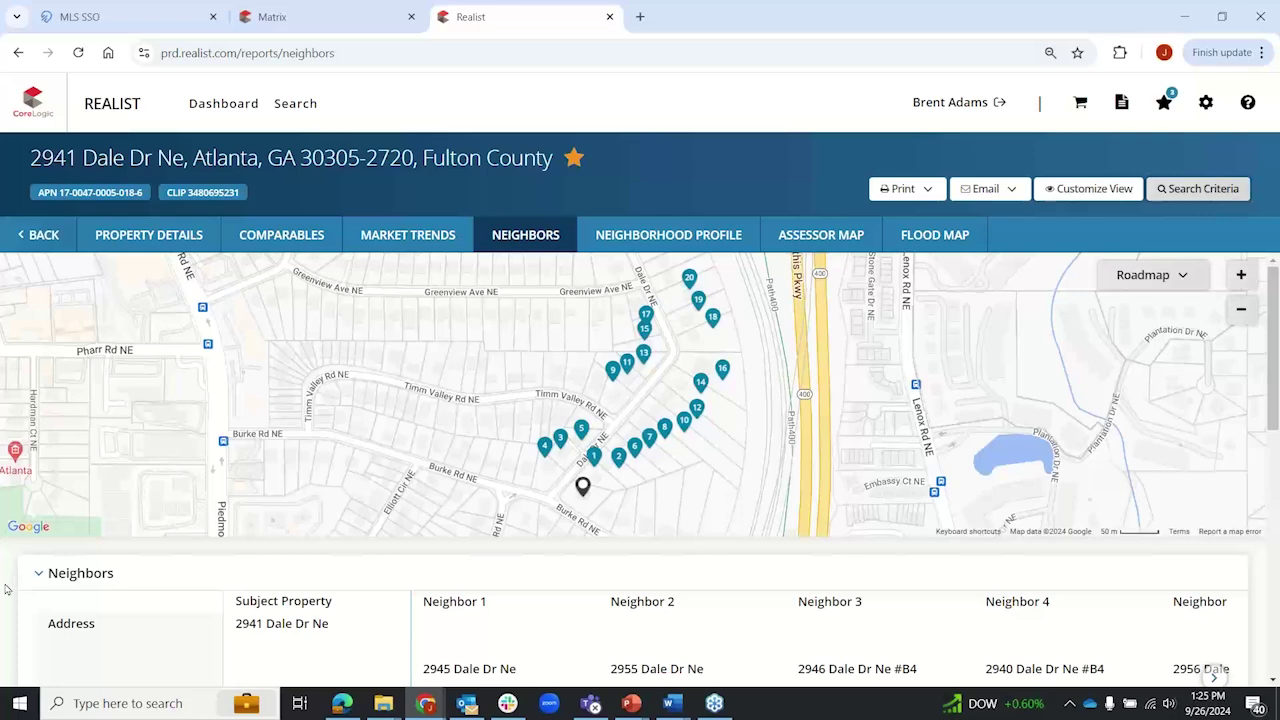
{"action": "scroll", "coordinate": [8, 588], "scroll_direction": "down", "scroll_amount": 2}
Step: Show the Market Trends overview for ZIP 30305 with August 2024 figures: 48 closed sales, $1,117,982 average price
{"action": "scroll", "coordinate": [8, 588], "scroll_direction": "up", "scroll_amount": 1}
{"action": "scroll", "coordinate": [8, 588], "scroll_direction": "up", "scroll_amount": 1}
{"action": "left_click", "coordinate": [411, 234]}
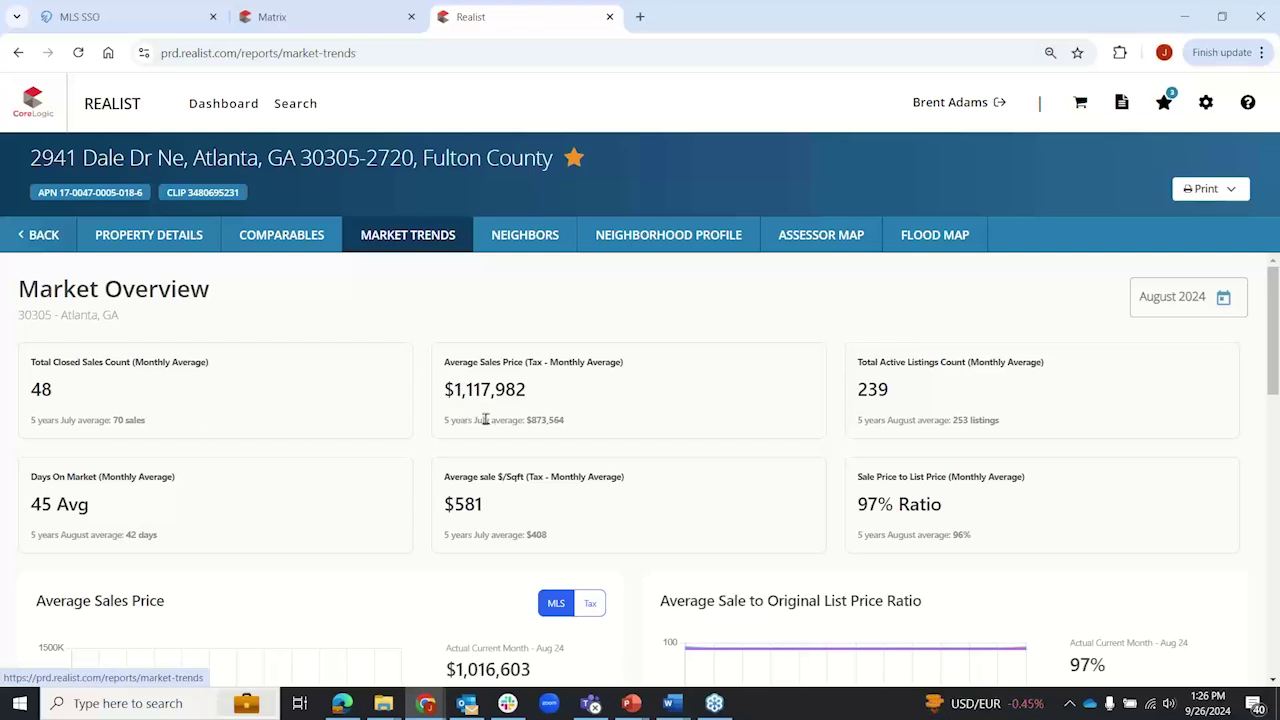
{"action": "left_click", "coordinate": [1211, 298]}
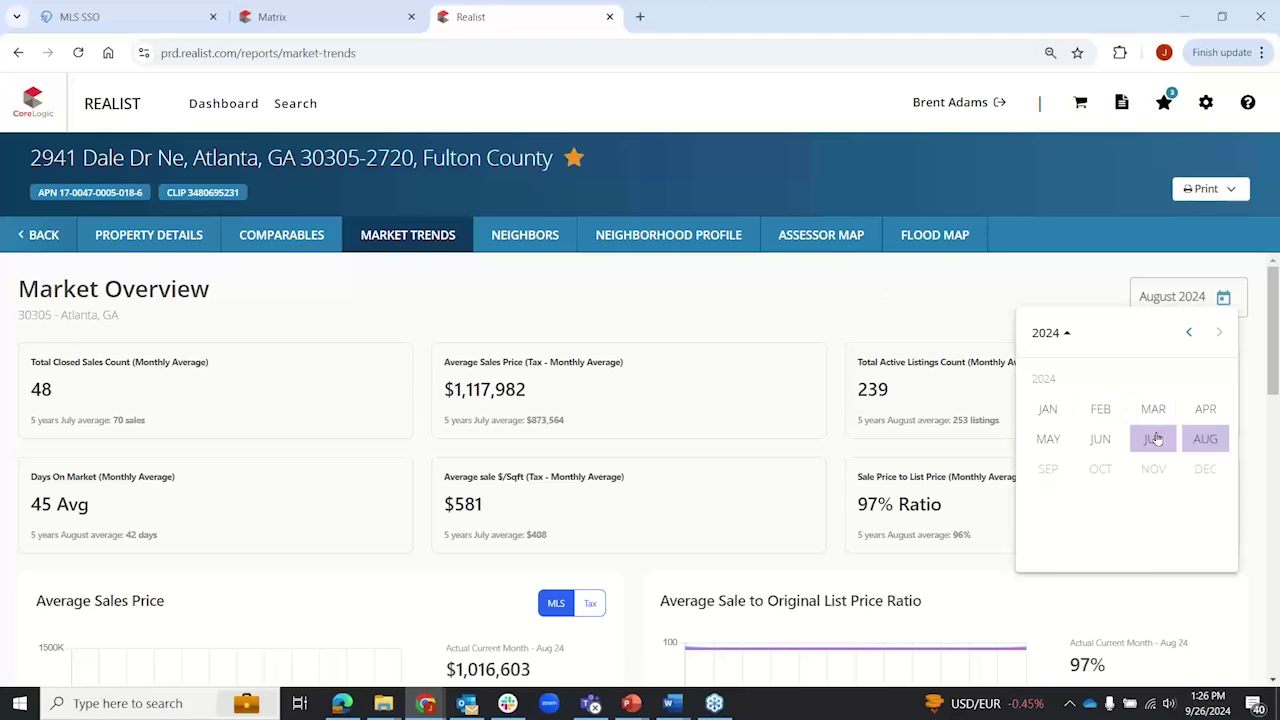
{"action": "left_click", "coordinate": [800, 314]}
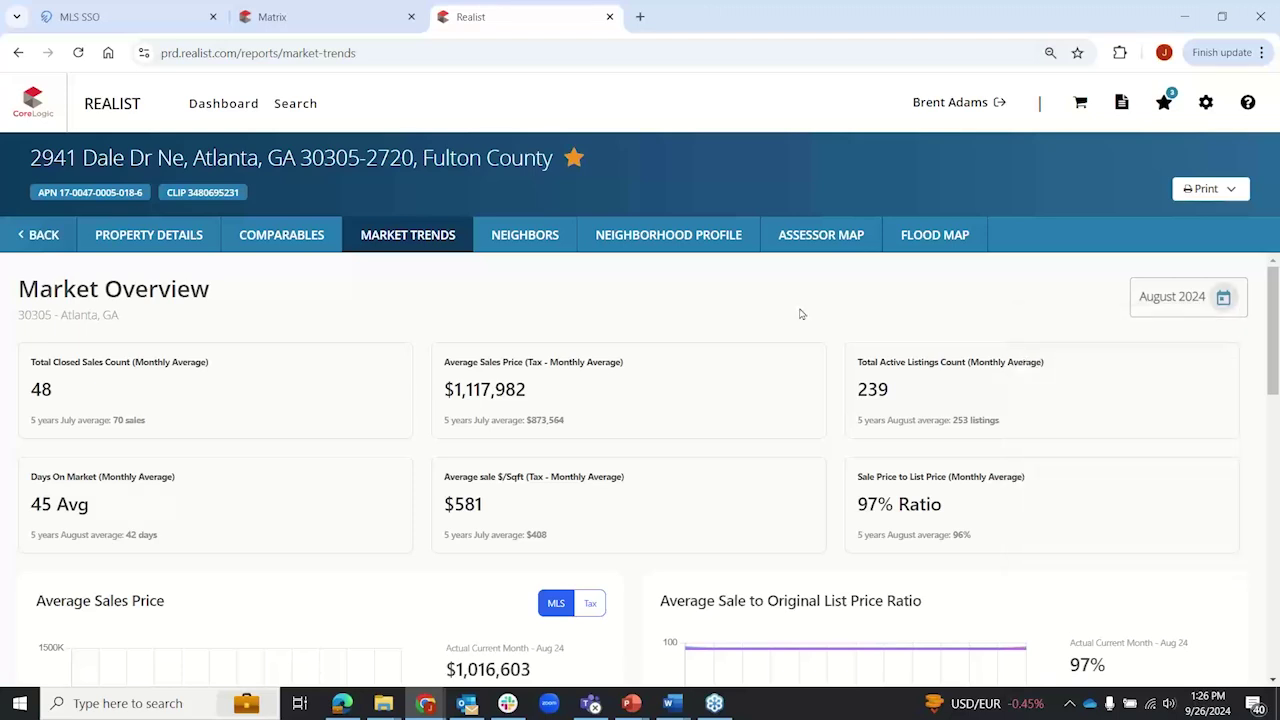
{"action": "double_click", "coordinate": [481, 419]}
{"action": "double_click", "coordinate": [900, 420]}
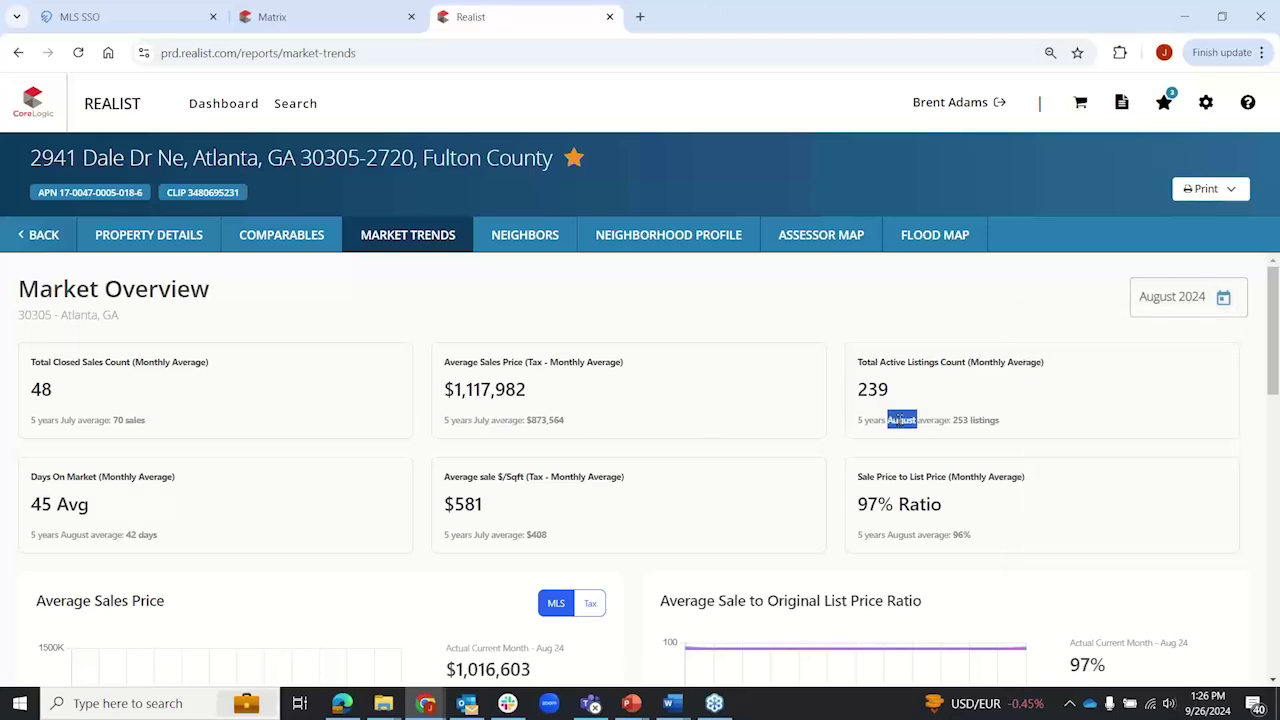
{"action": "left_click", "coordinate": [836, 407]}
{"action": "left_click_drag", "start_coordinate": [857, 368], "coordinate": [972, 376]}
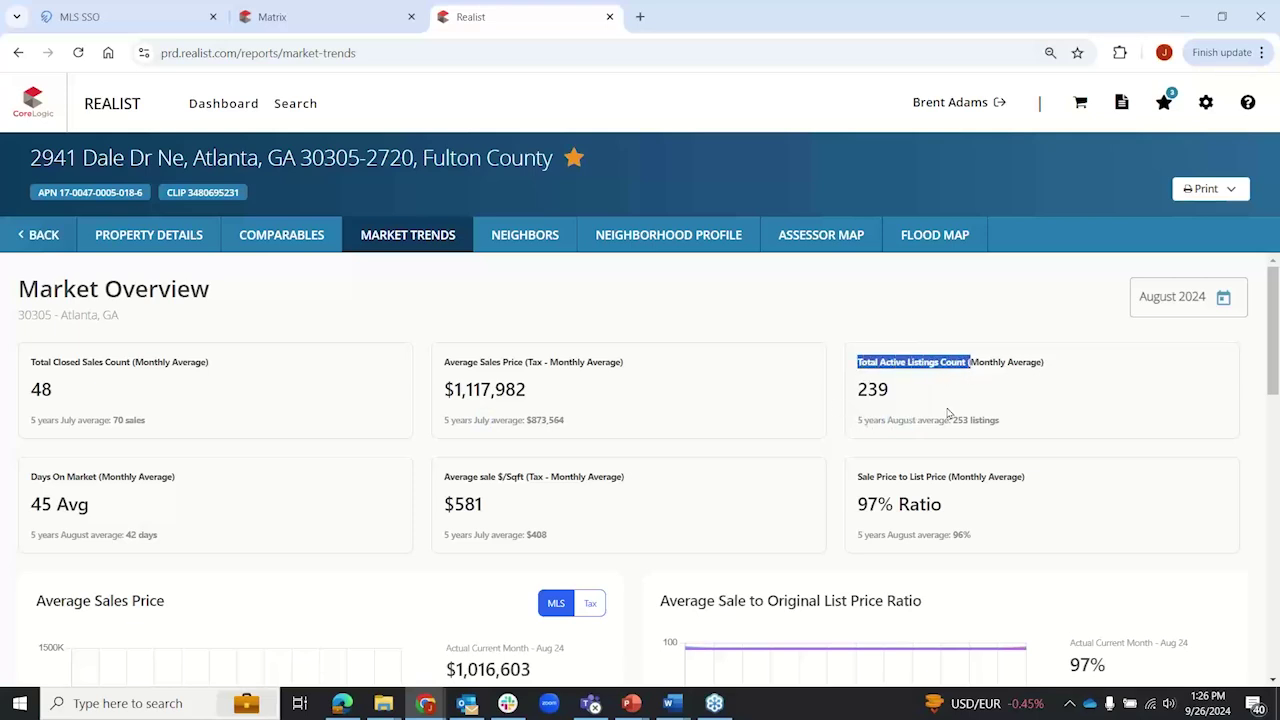
{"action": "double_click", "coordinate": [900, 420]}
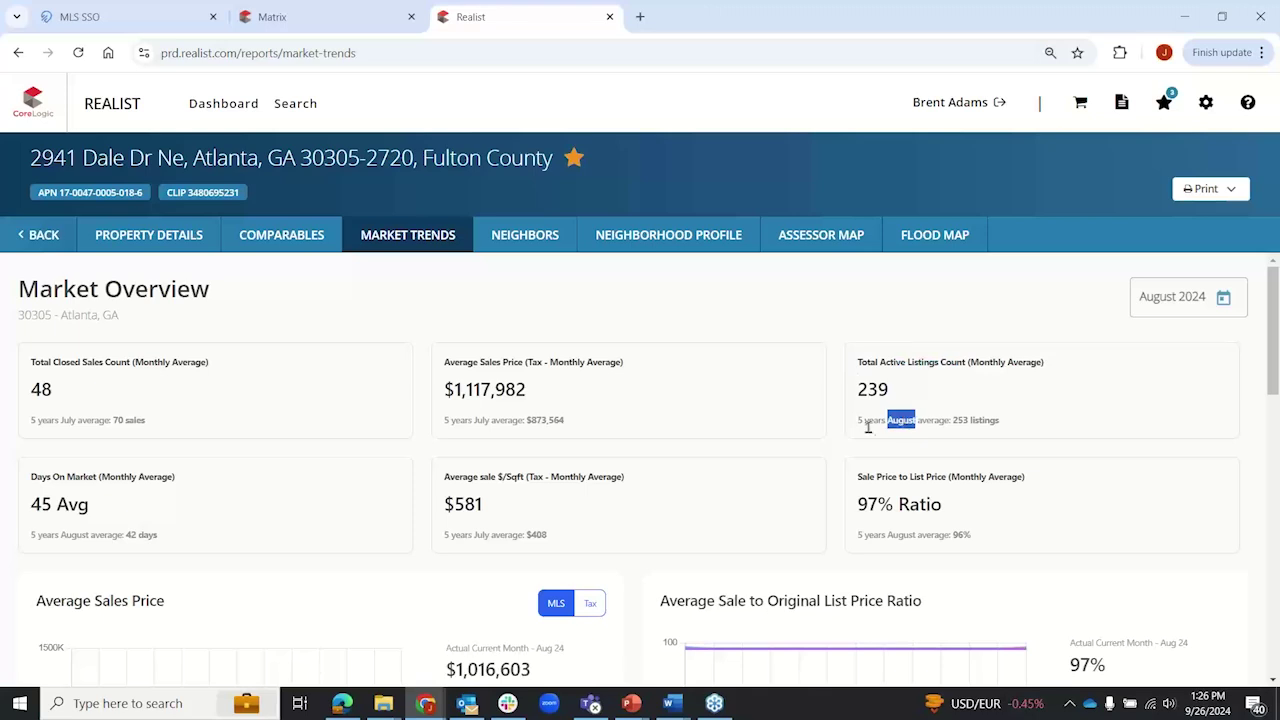
{"action": "left_click", "coordinate": [838, 417]}
{"action": "scroll", "coordinate": [428, 387], "scroll_direction": "down", "scroll_amount": 3}
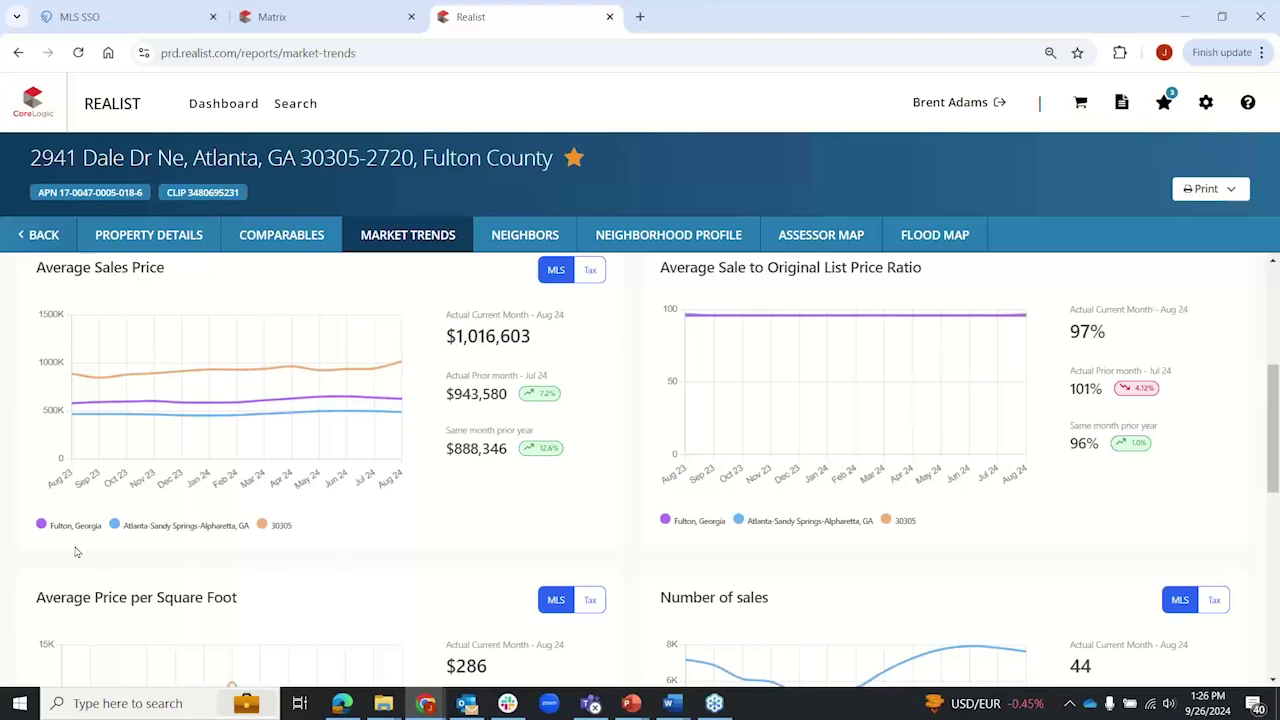
{"action": "left_click_drag", "start_coordinate": [51, 525], "coordinate": [251, 528]}
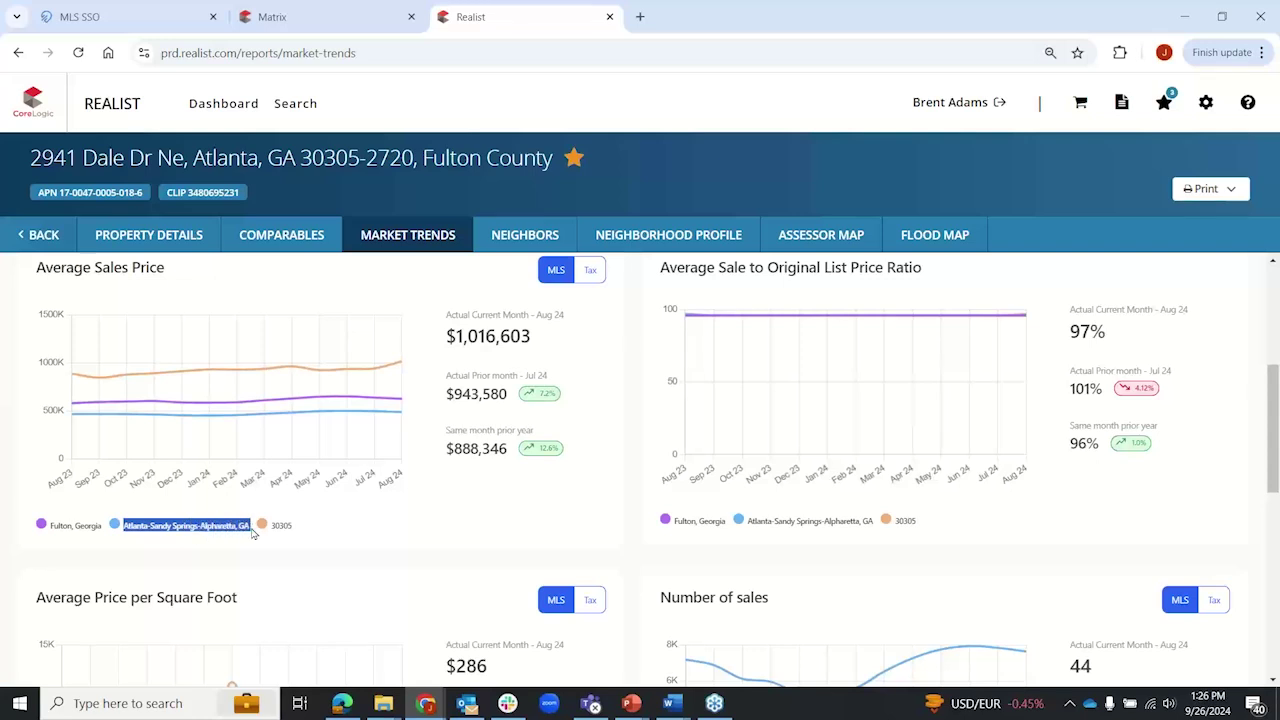
{"action": "left_click", "coordinate": [238, 550]}
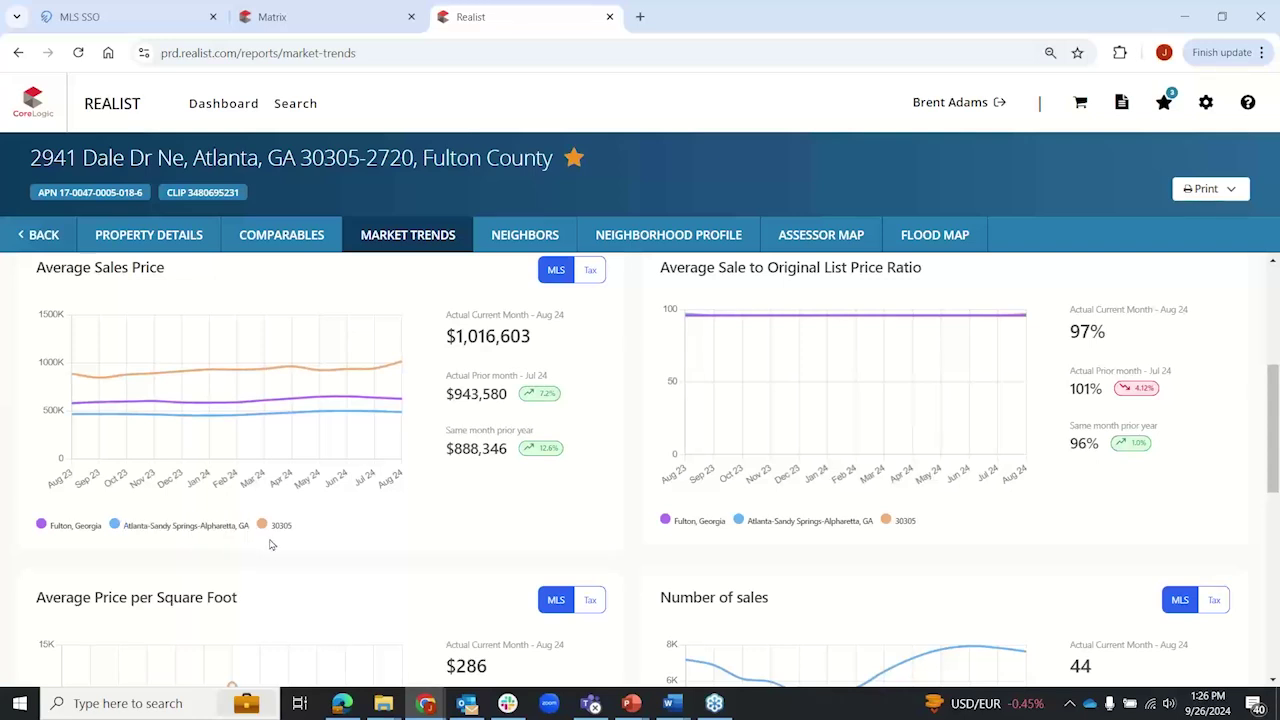
{"action": "left_click_drag", "start_coordinate": [273, 526], "coordinate": [297, 537]}
{"action": "left_click", "coordinate": [312, 537]}
{"action": "double_click", "coordinate": [272, 525]}
{"action": "left_click", "coordinate": [284, 372]}
{"action": "left_click", "coordinate": [591, 271]}
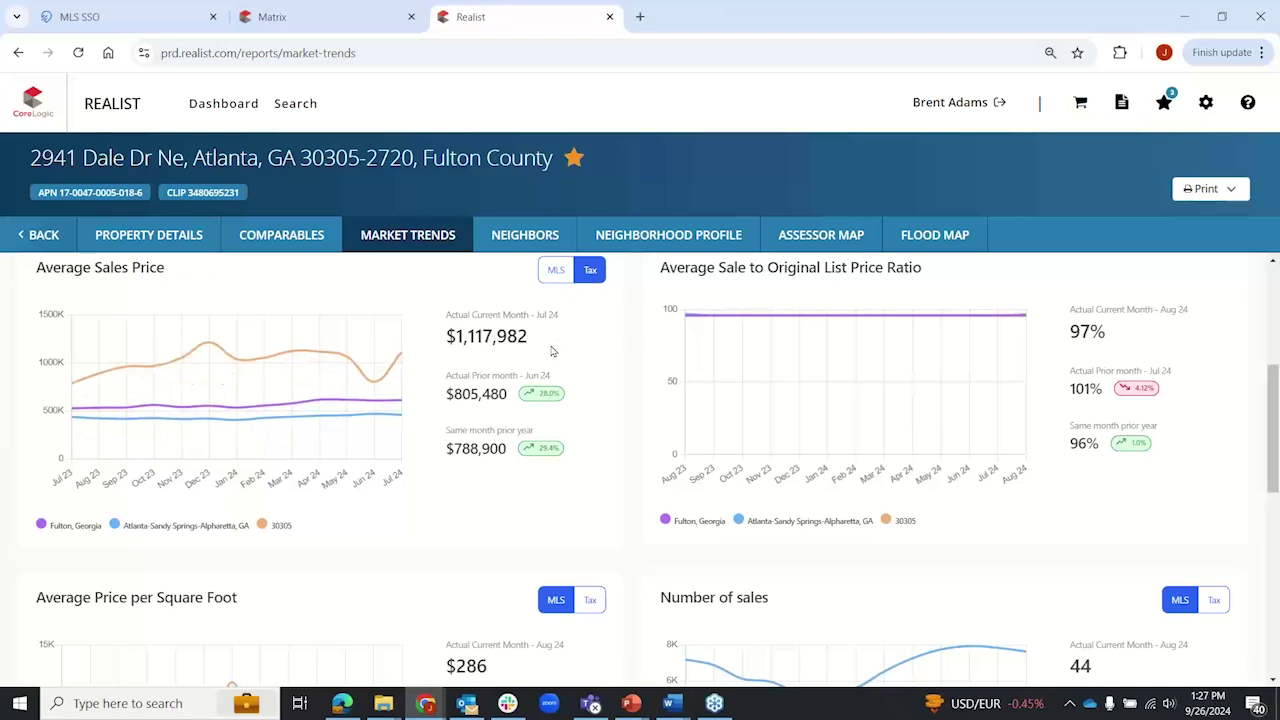
{"action": "left_click", "coordinate": [591, 272]}
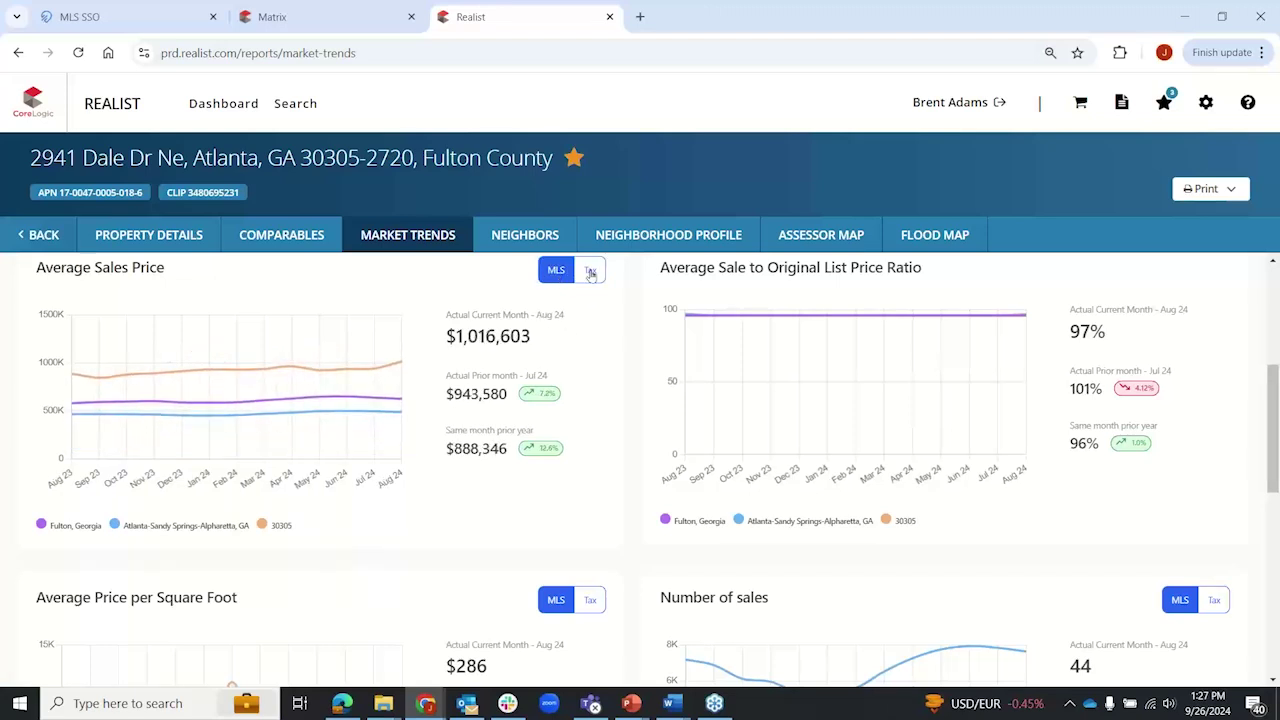
{"action": "left_click", "coordinate": [591, 272]}
{"action": "left_click", "coordinate": [560, 273]}
Step: Set the Average Price per Square Foot, Number of sales and Change in Sales Activity charts to Tax data
{"action": "scroll", "coordinate": [606, 389], "scroll_direction": "down", "scroll_amount": 3}
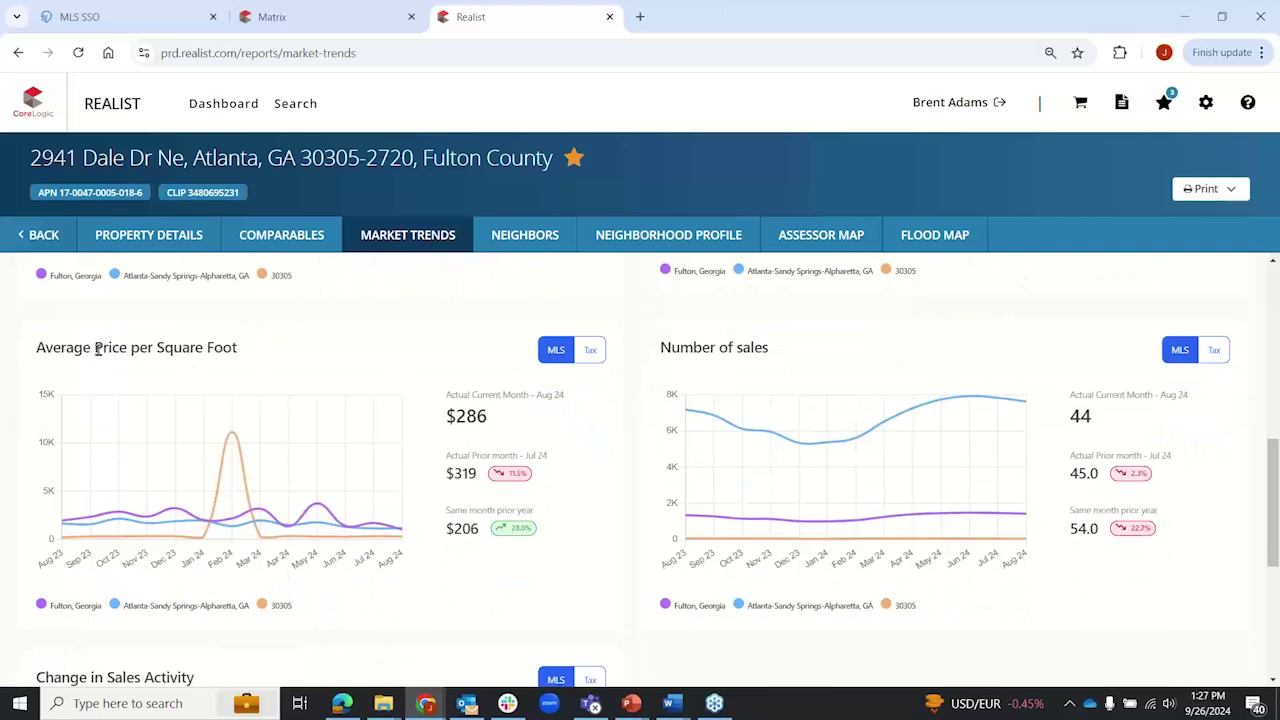
{"action": "left_click", "coordinate": [590, 350]}
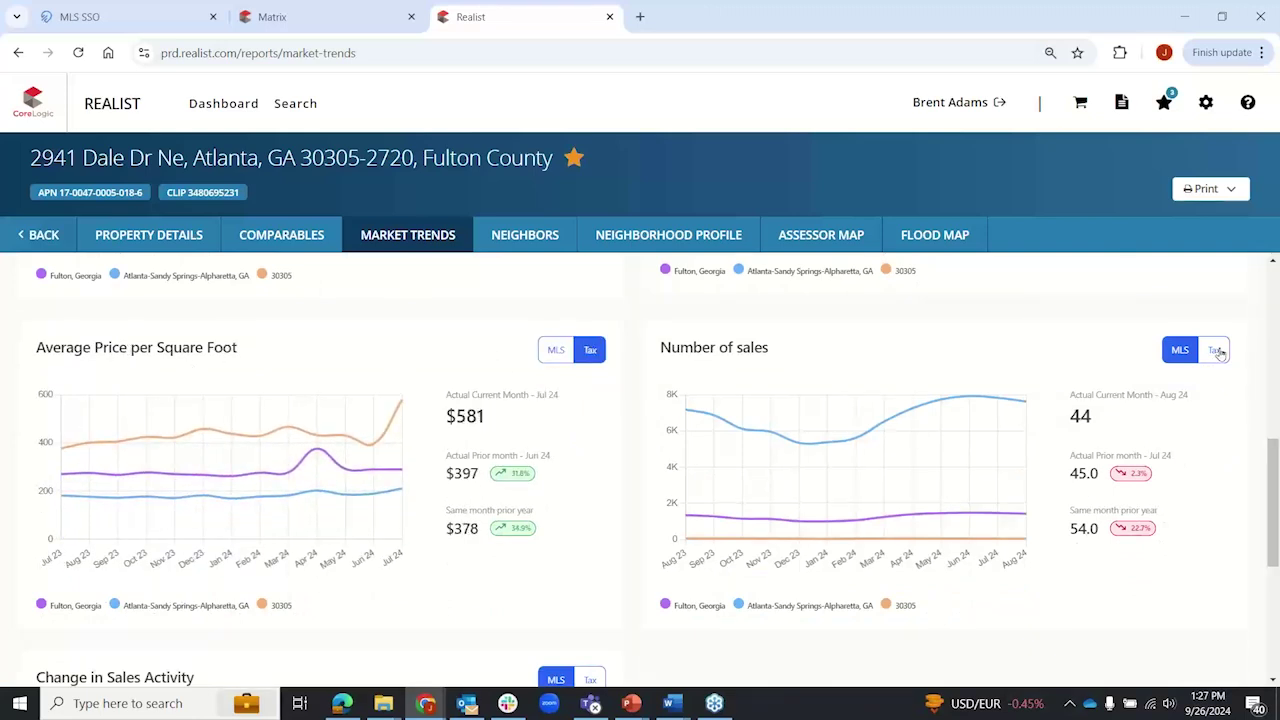
{"action": "left_click", "coordinate": [1216, 351]}
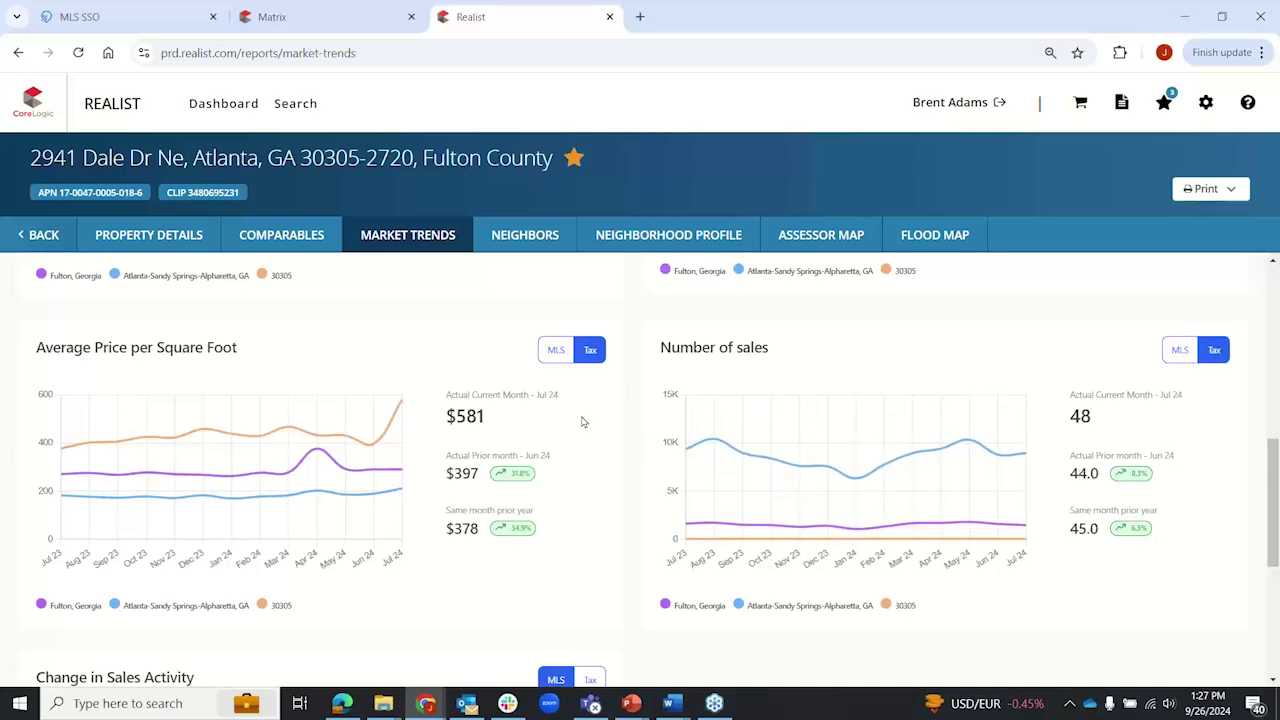
{"action": "scroll", "coordinate": [602, 417], "scroll_direction": "down", "scroll_amount": 3}
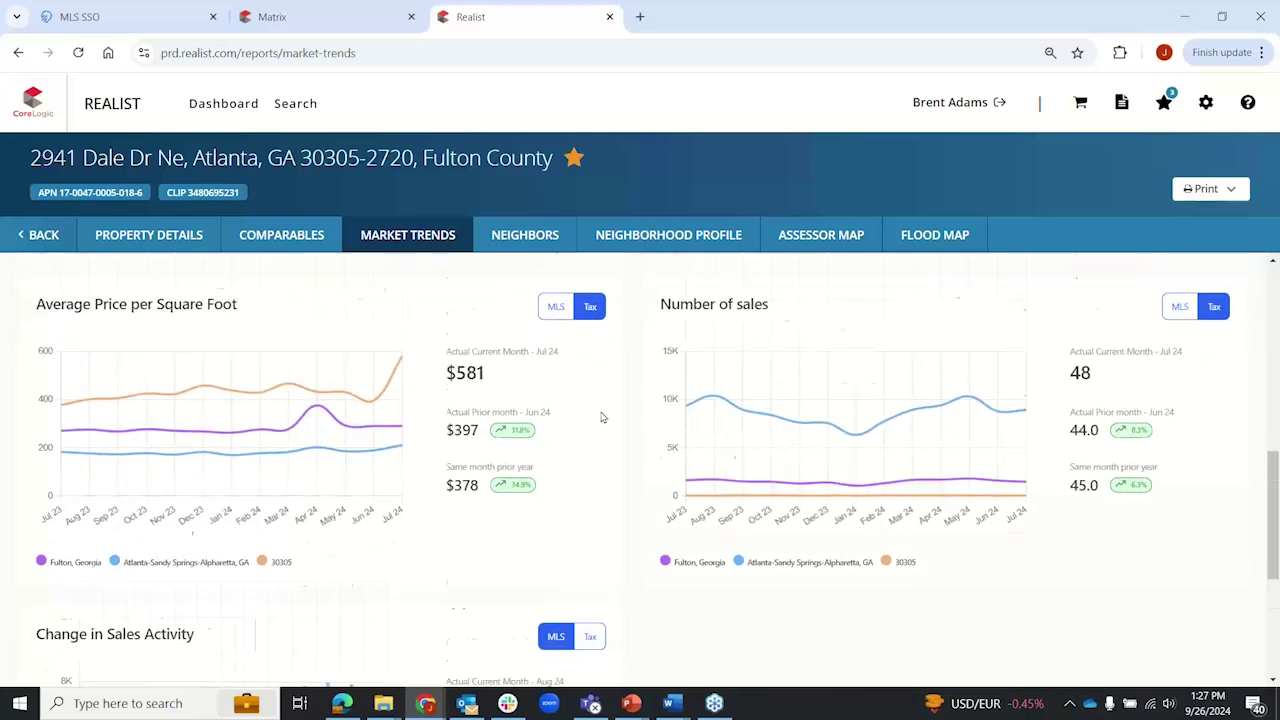
{"action": "left_click", "coordinate": [590, 352]}
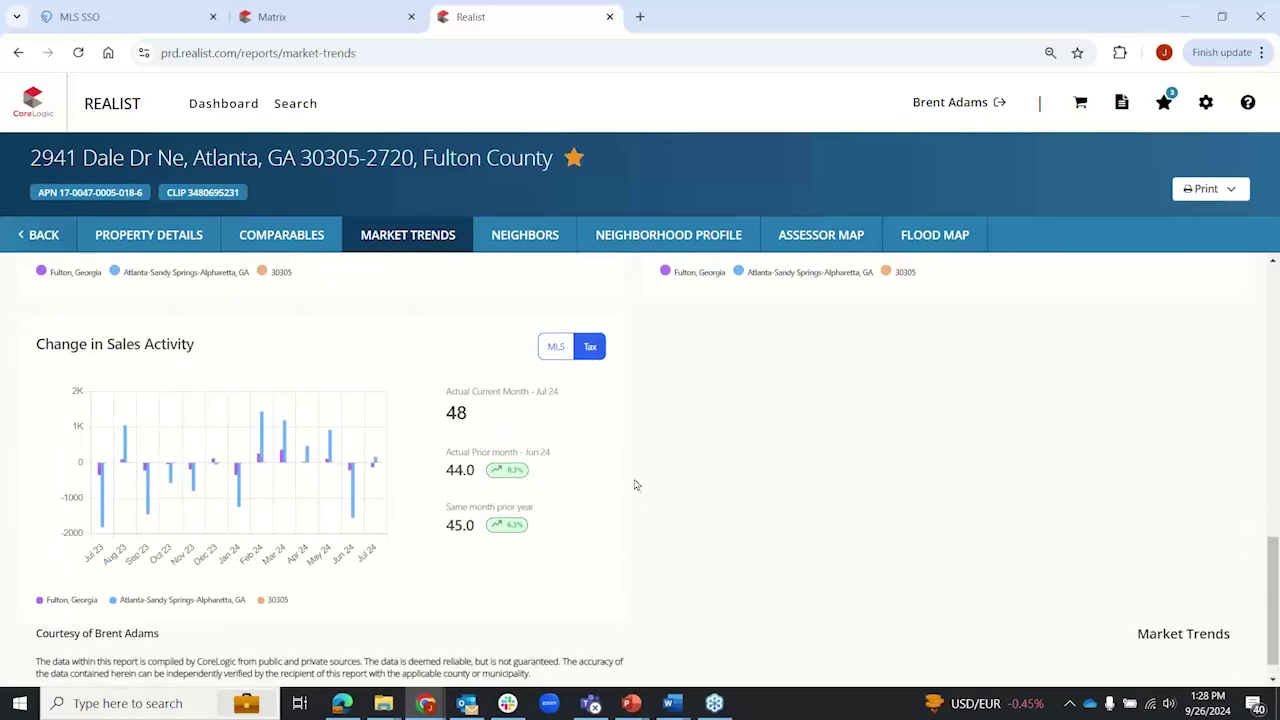
{"action": "scroll", "coordinate": [586, 538], "scroll_direction": "up", "scroll_amount": 3}
{"action": "scroll", "coordinate": [586, 538], "scroll_direction": "up", "scroll_amount": 6}
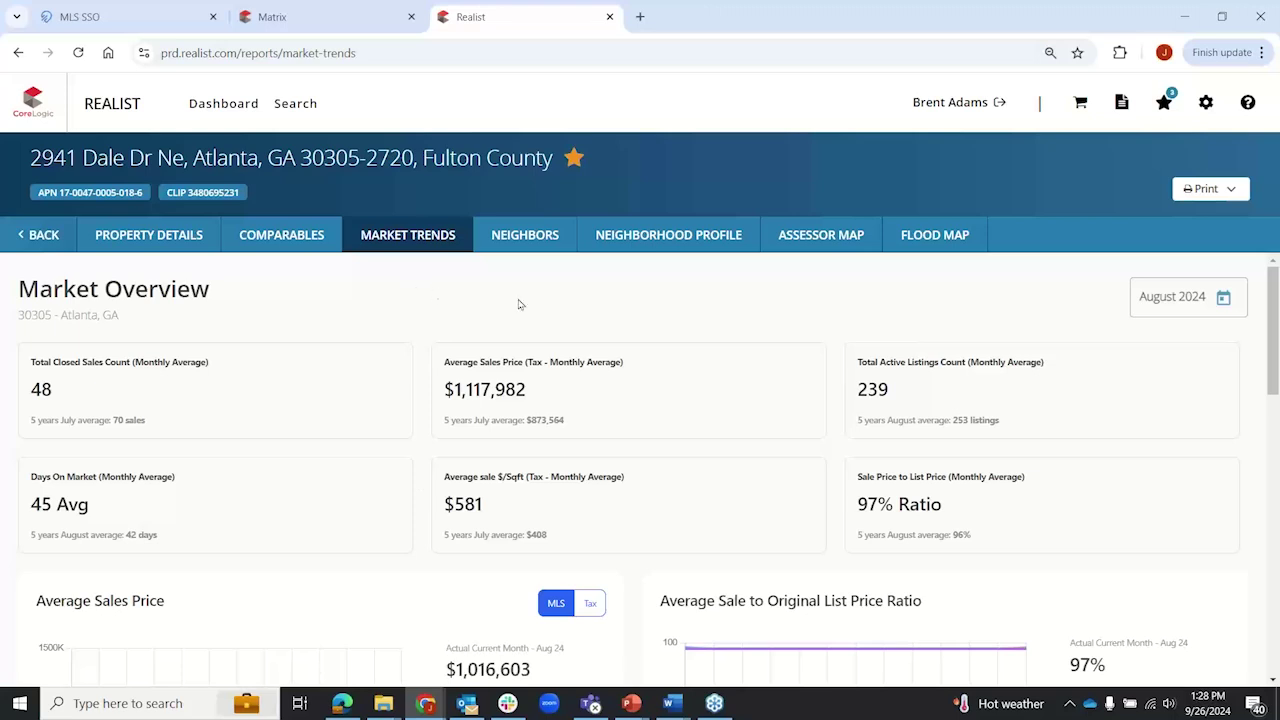
{"action": "left_click", "coordinate": [676, 238]}
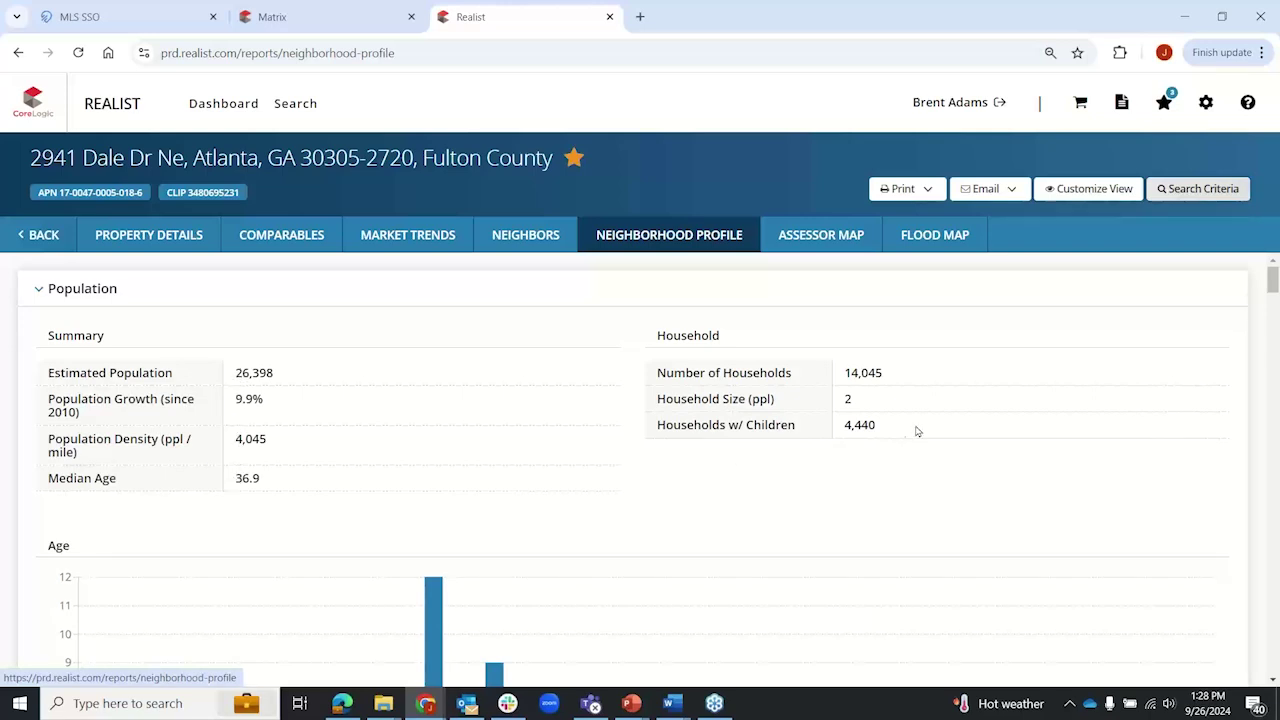
{"action": "scroll", "coordinate": [3, 430], "scroll_direction": "down", "scroll_amount": 3}
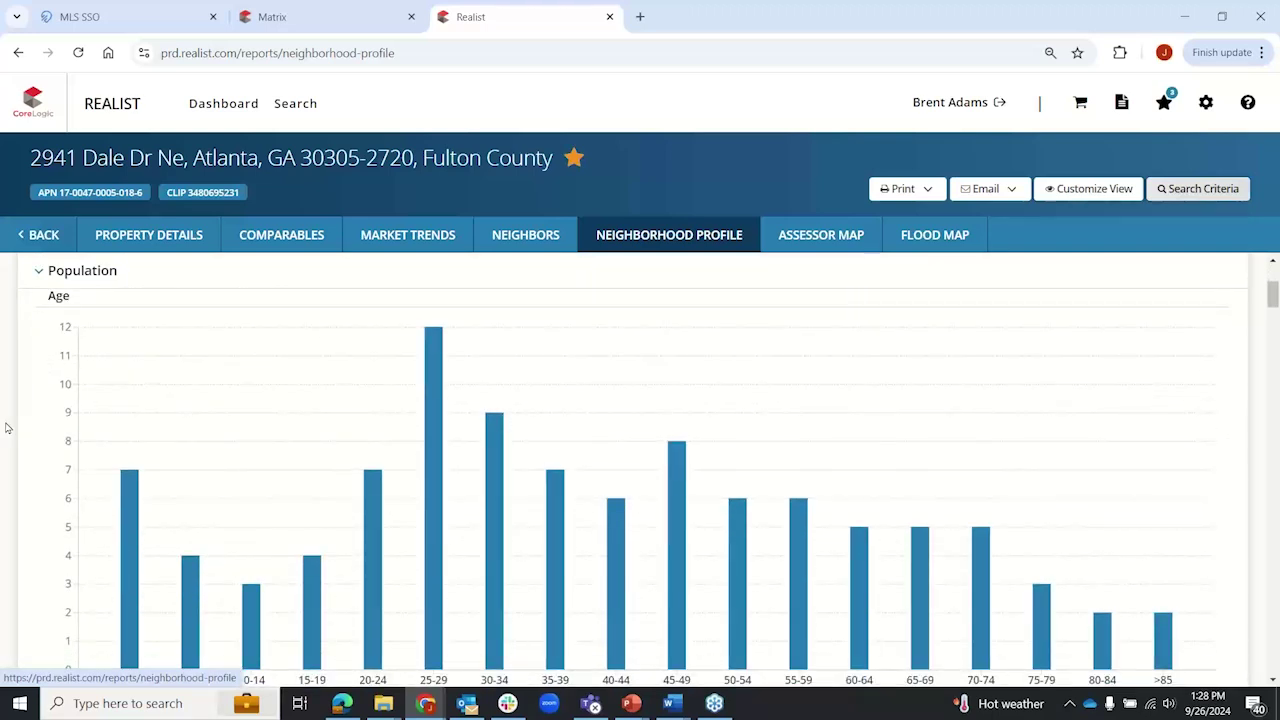
{"action": "scroll", "coordinate": [5, 428], "scroll_direction": "down", "scroll_amount": 4}
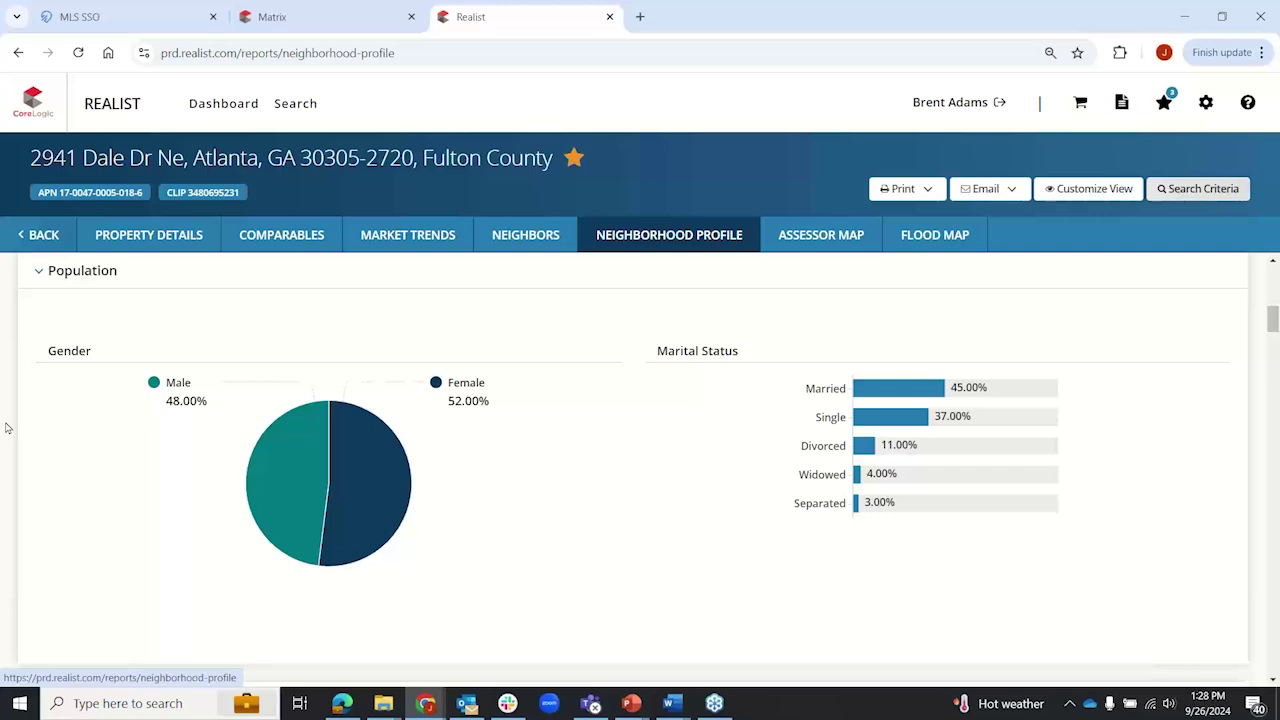
{"action": "scroll", "coordinate": [5, 428], "scroll_direction": "down", "scroll_amount": 5}
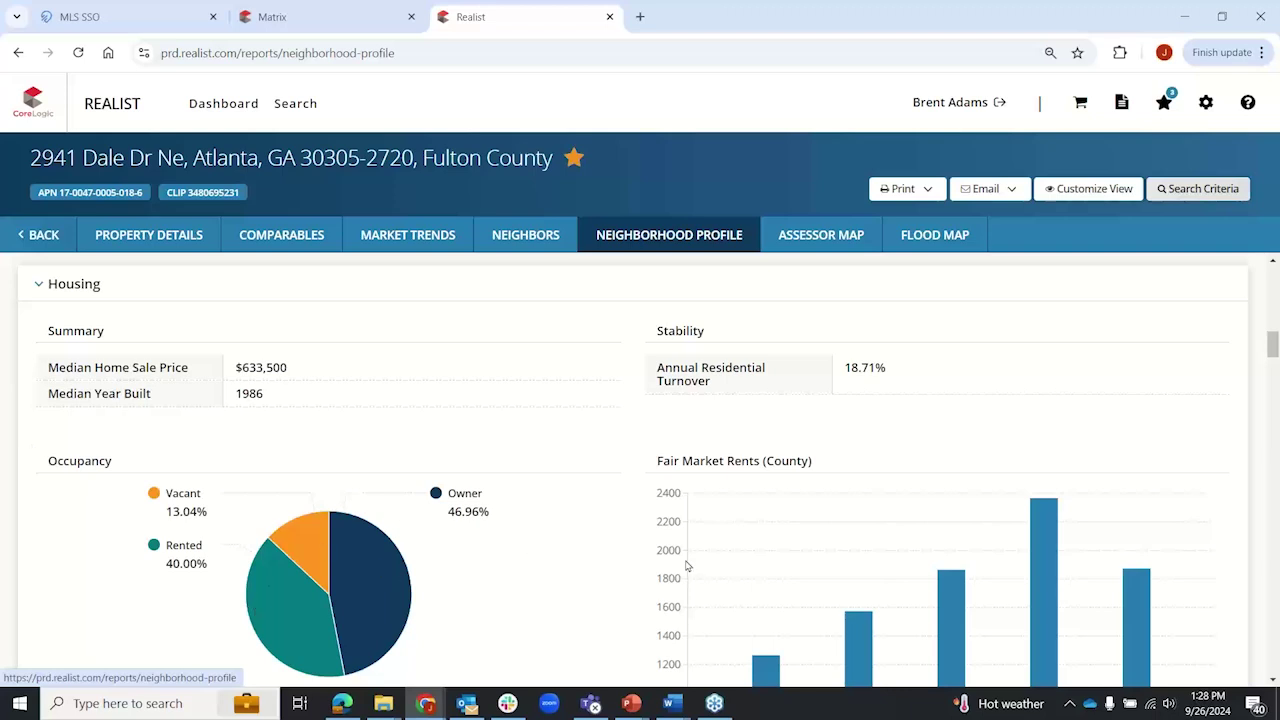
{"action": "scroll", "coordinate": [637, 472], "scroll_direction": "down", "scroll_amount": 2}
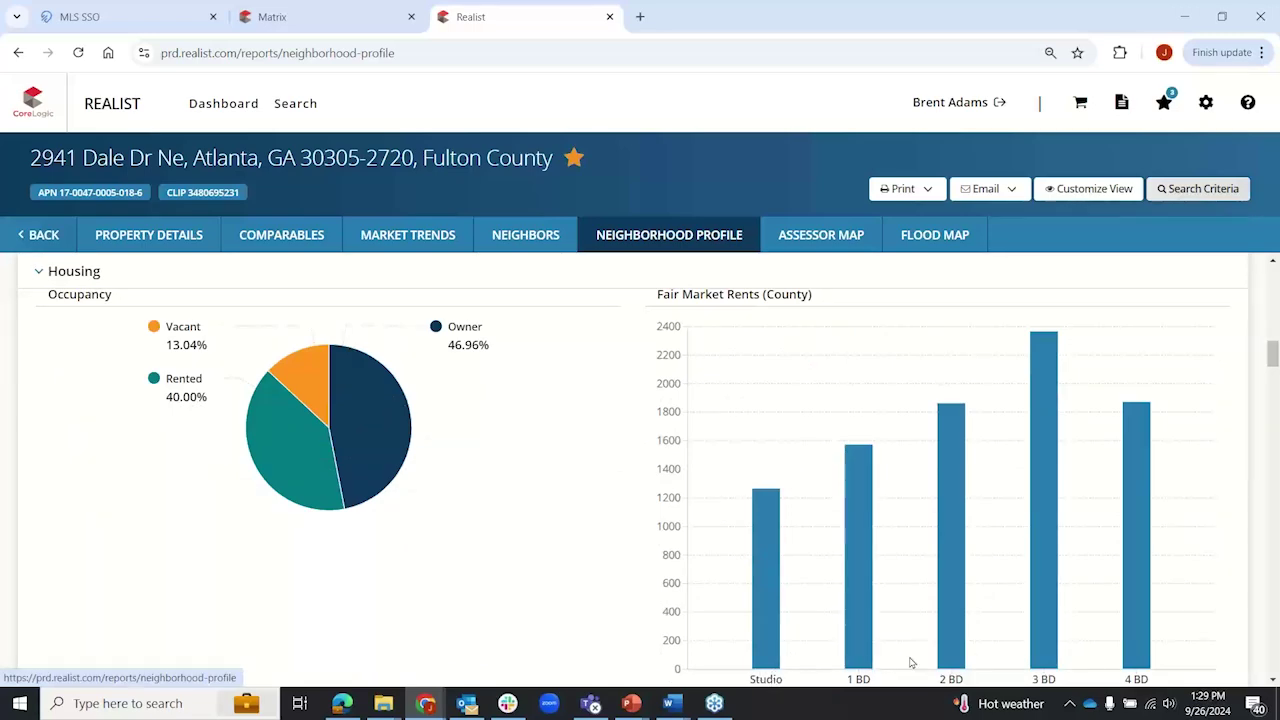
{"action": "scroll", "coordinate": [6, 450], "scroll_direction": "down", "scroll_amount": 5}
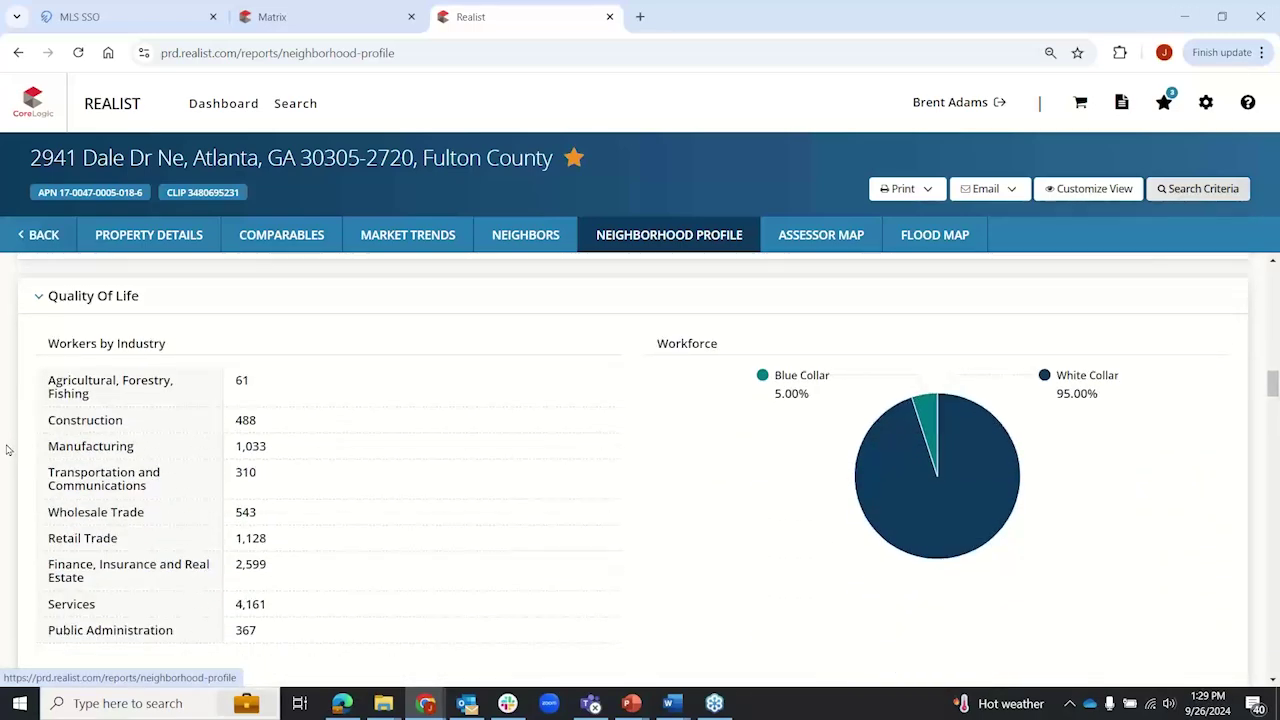
{"action": "scroll", "coordinate": [6, 450], "scroll_direction": "down", "scroll_amount": 4}
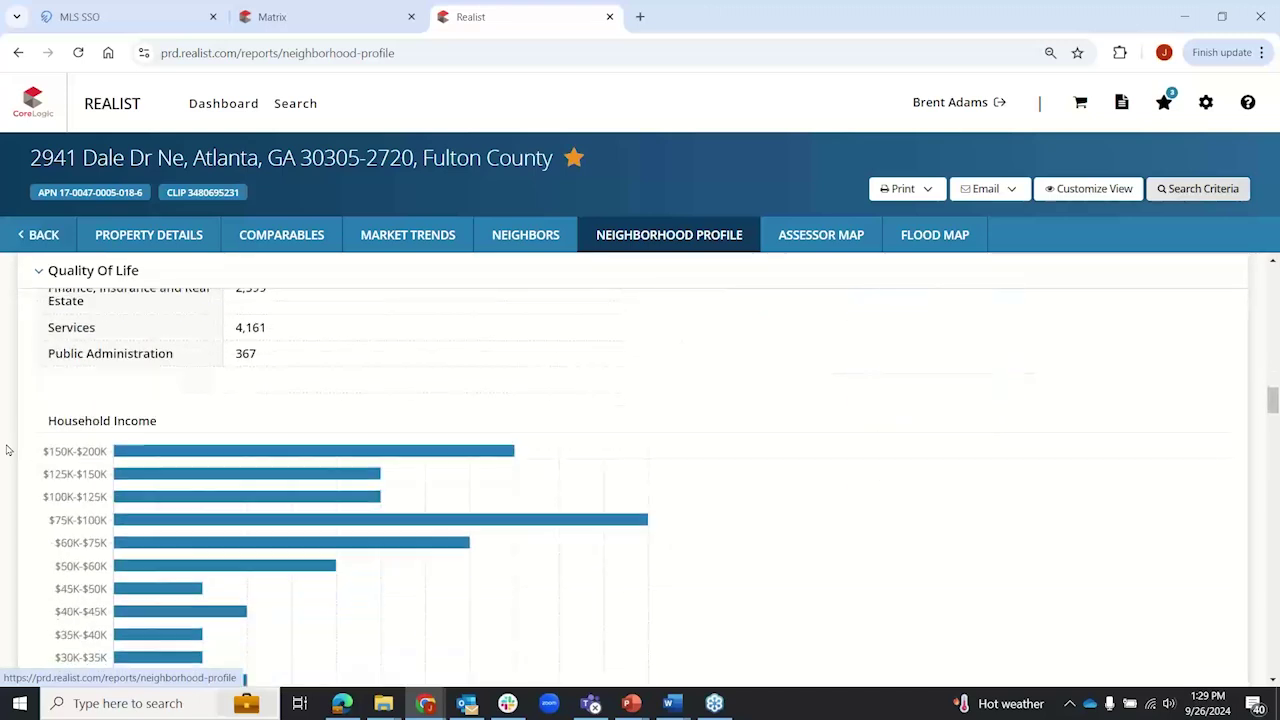
{"action": "scroll", "coordinate": [13, 446], "scroll_direction": "up", "scroll_amount": 1}
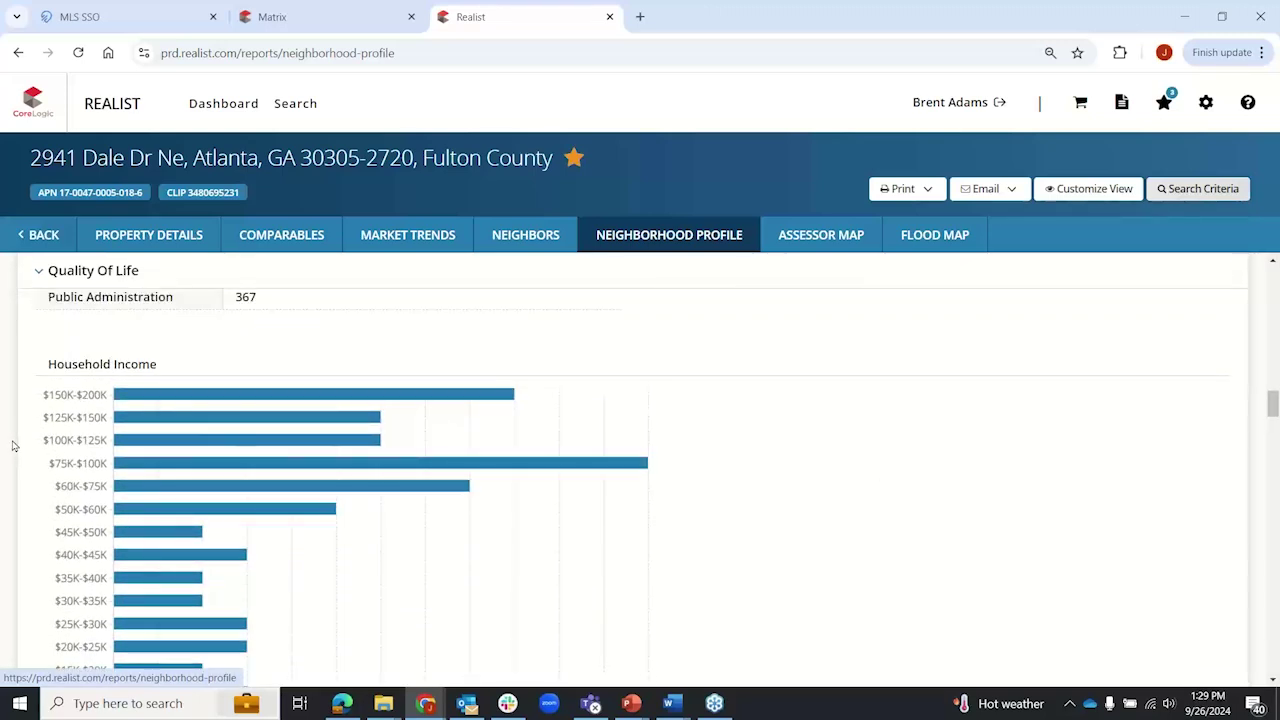
{"action": "scroll", "coordinate": [13, 446], "scroll_direction": "down", "scroll_amount": 5}
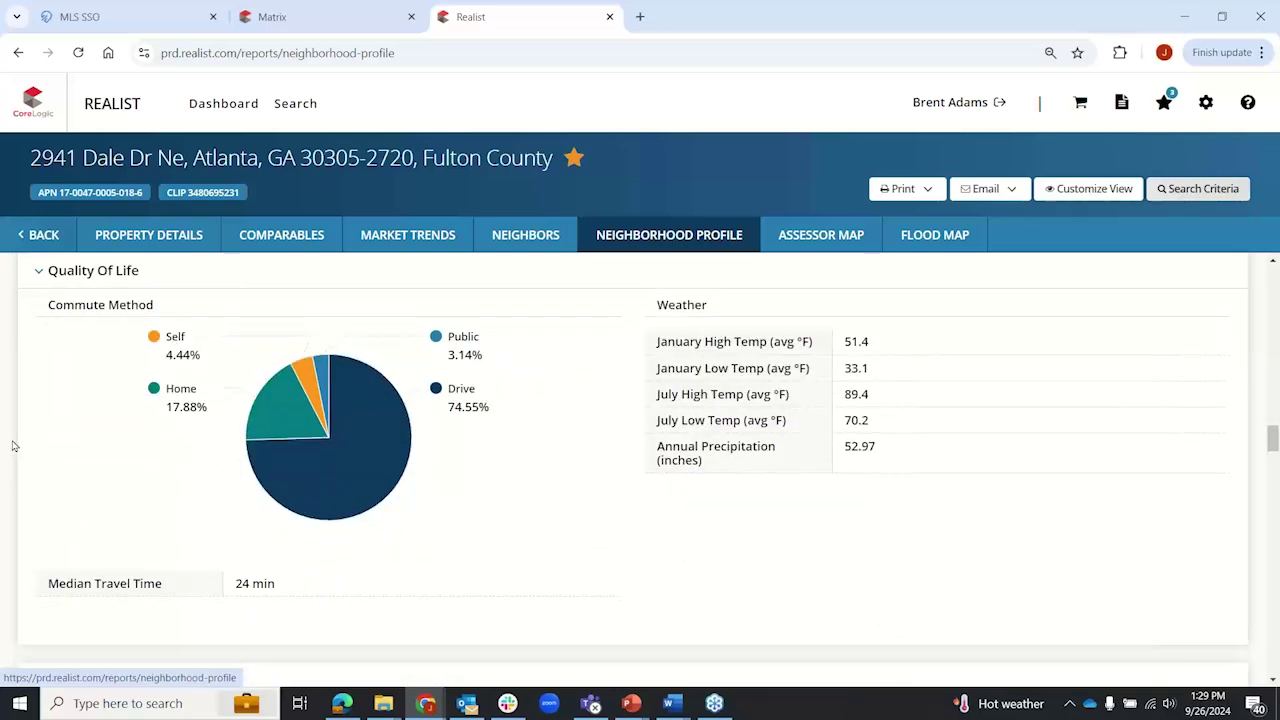
{"action": "scroll", "coordinate": [13, 446], "scroll_direction": "down", "scroll_amount": 3}
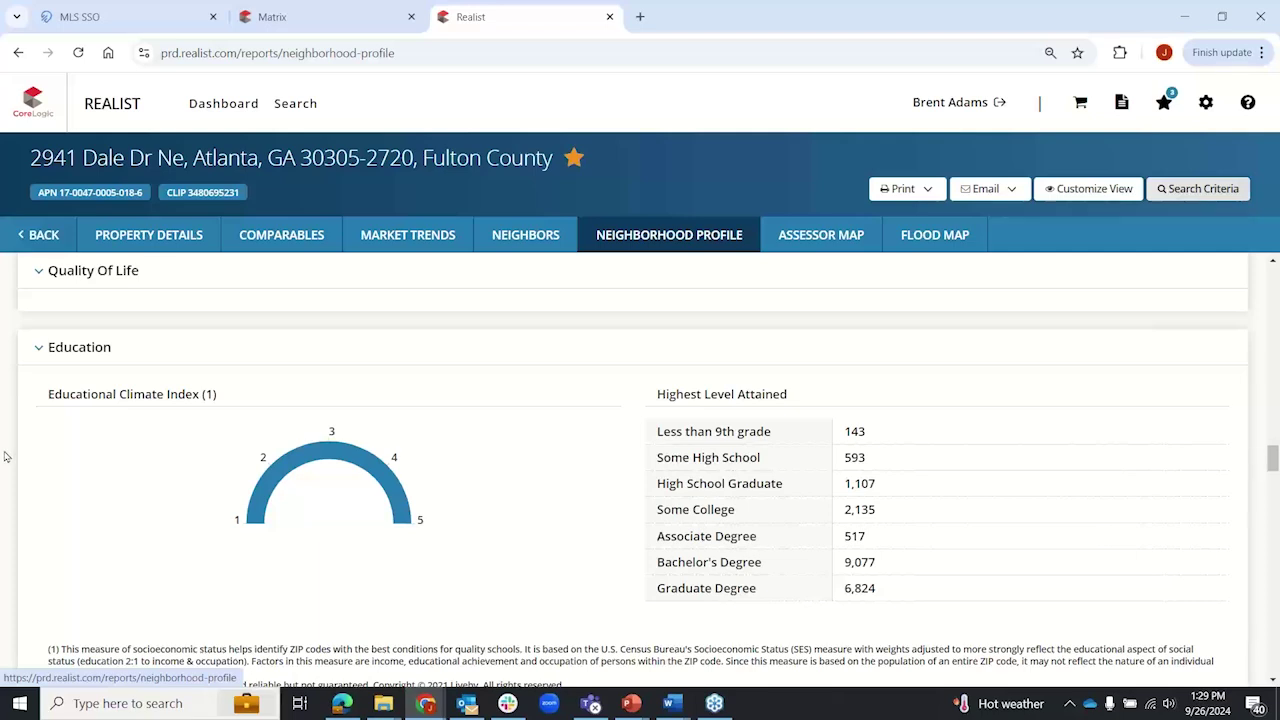
{"action": "scroll", "coordinate": [4, 456], "scroll_direction": "down", "scroll_amount": 3}
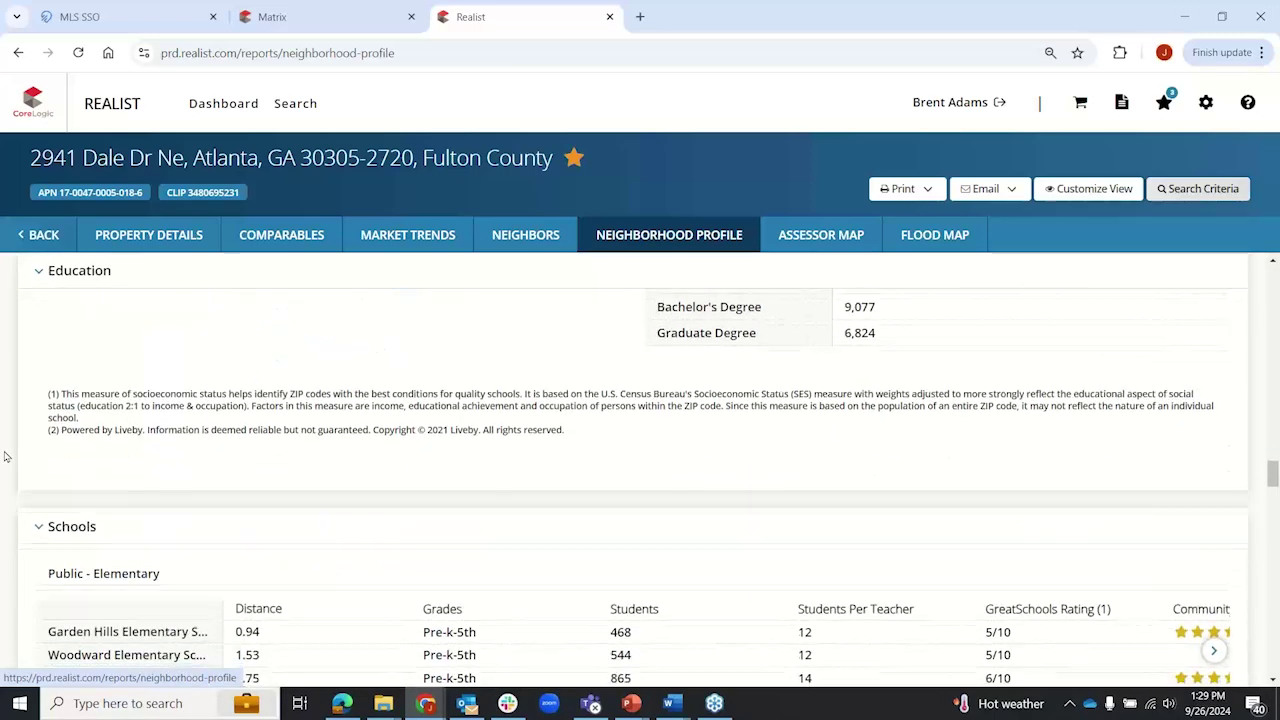
{"action": "scroll", "coordinate": [4, 456], "scroll_direction": "down", "scroll_amount": 3}
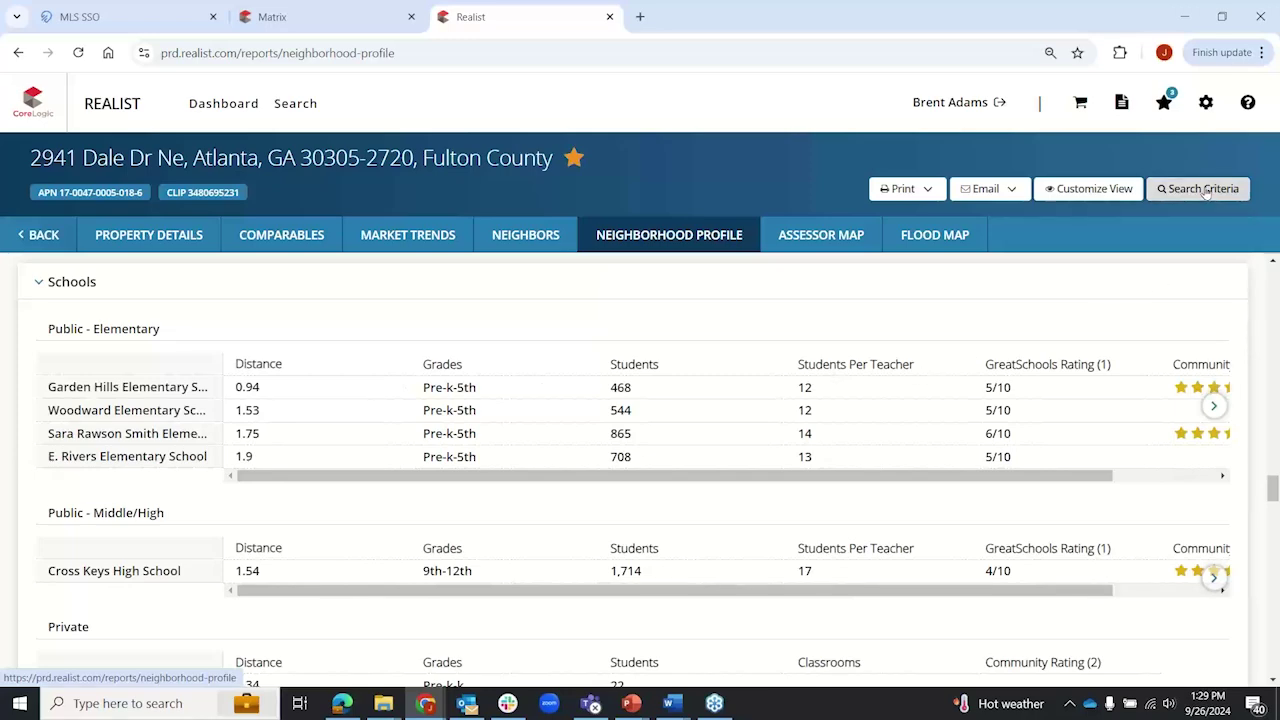
{"action": "left_click", "coordinate": [1205, 190]}
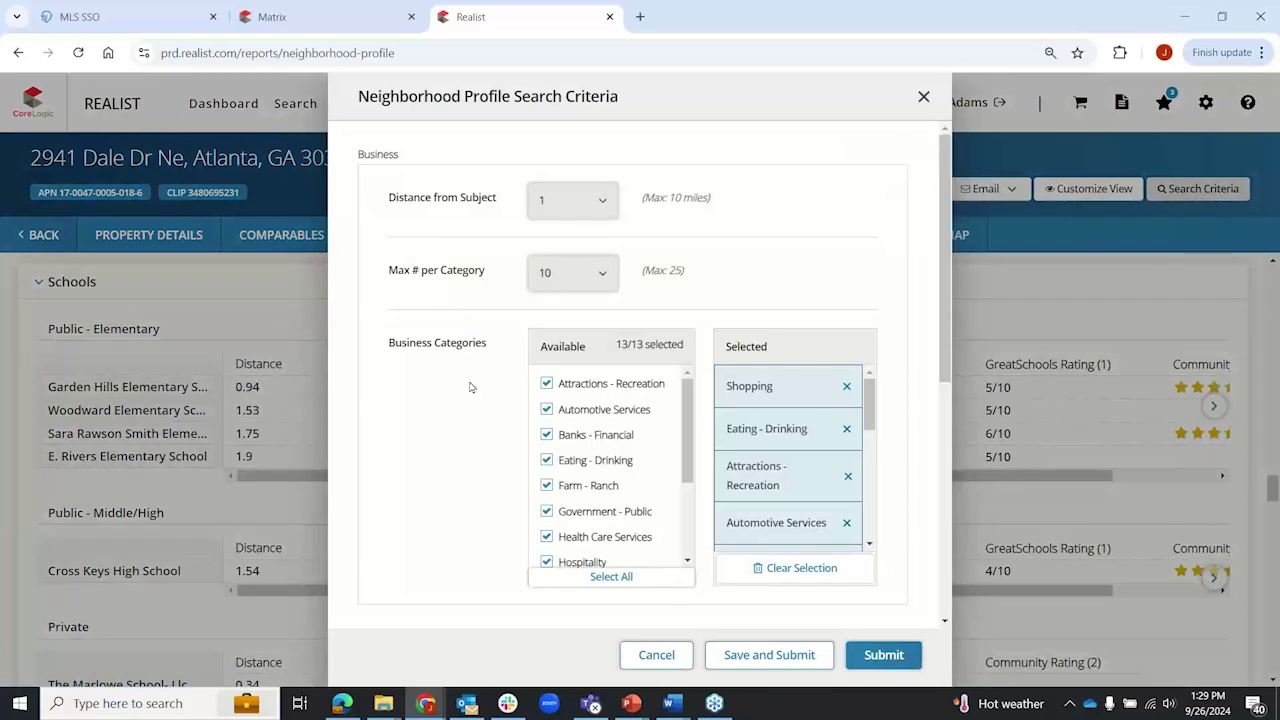
{"action": "scroll", "coordinate": [443, 340], "scroll_direction": "down", "scroll_amount": 5}
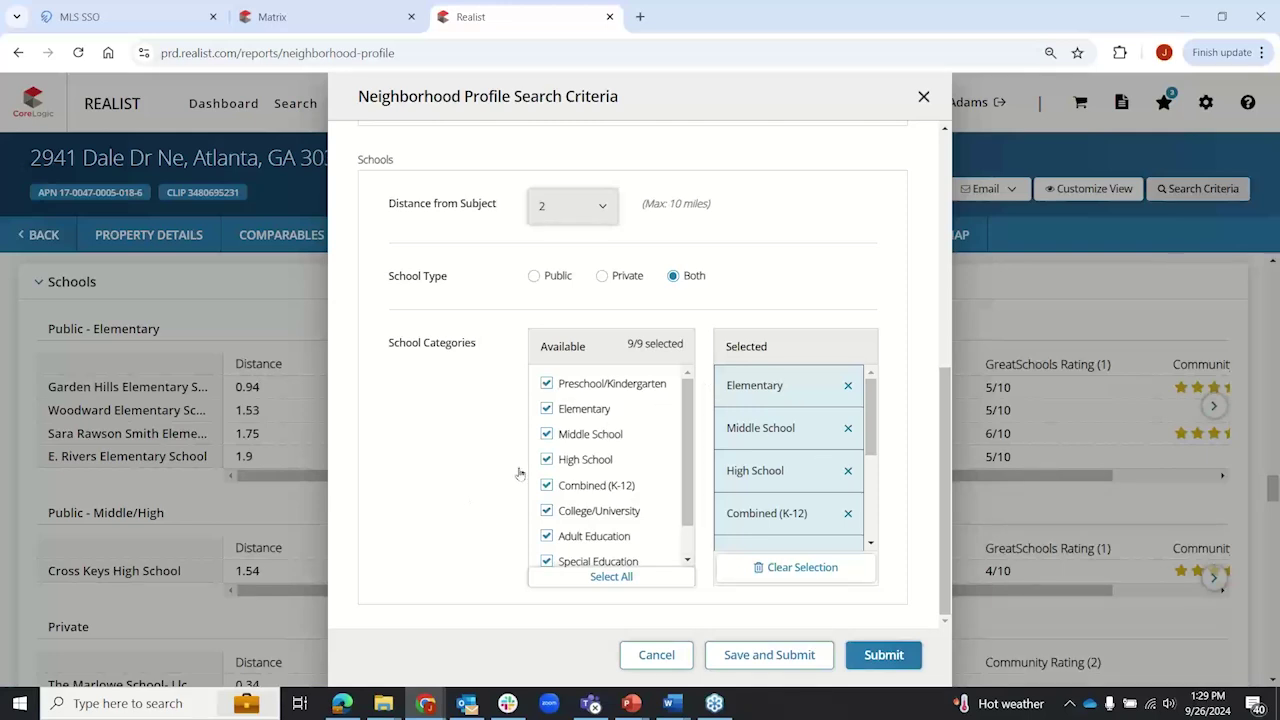
{"action": "scroll", "coordinate": [446, 478], "scroll_direction": "up", "scroll_amount": 5}
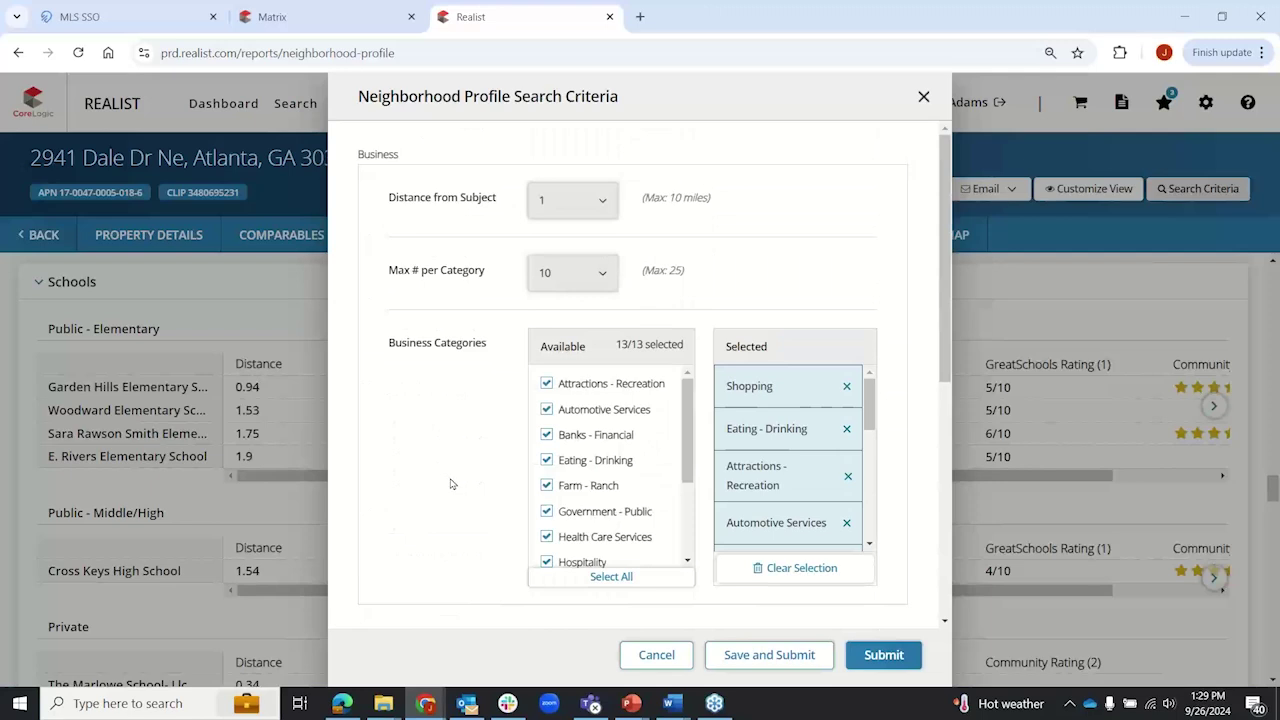
{"action": "scroll", "coordinate": [598, 425], "scroll_direction": "down", "scroll_amount": 3}
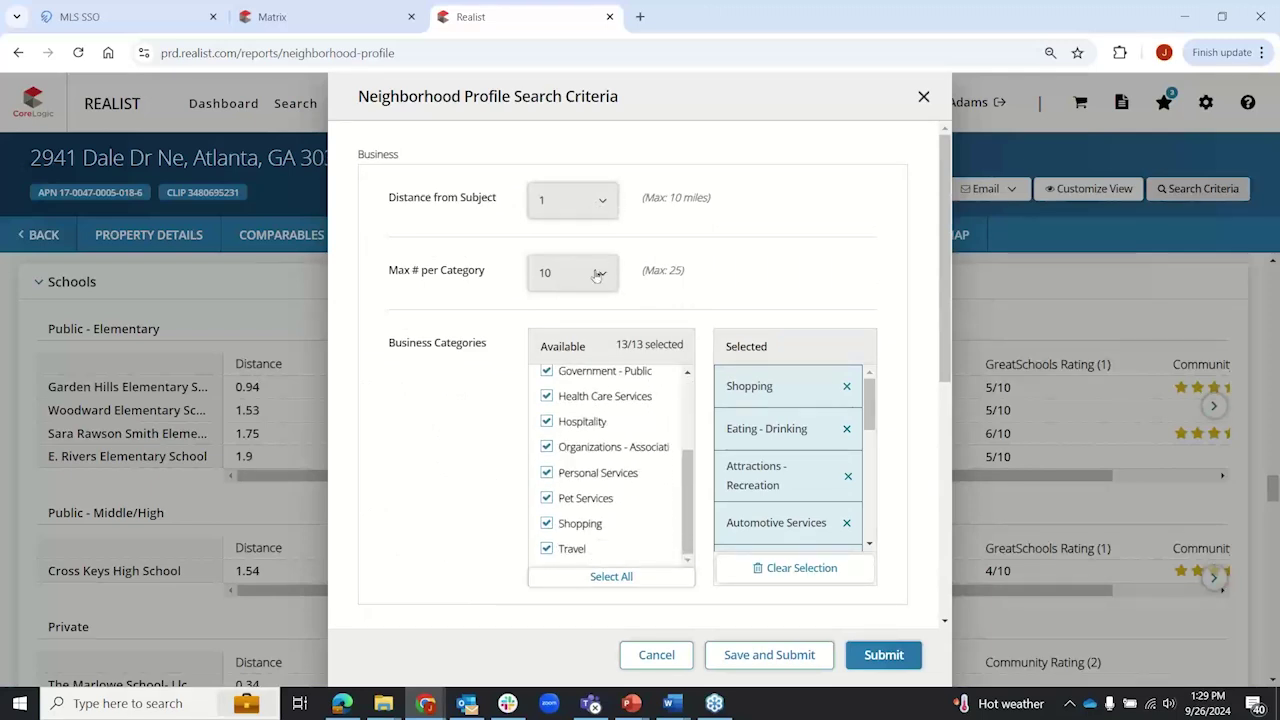
{"action": "scroll", "coordinate": [425, 420], "scroll_direction": "down", "scroll_amount": 5}
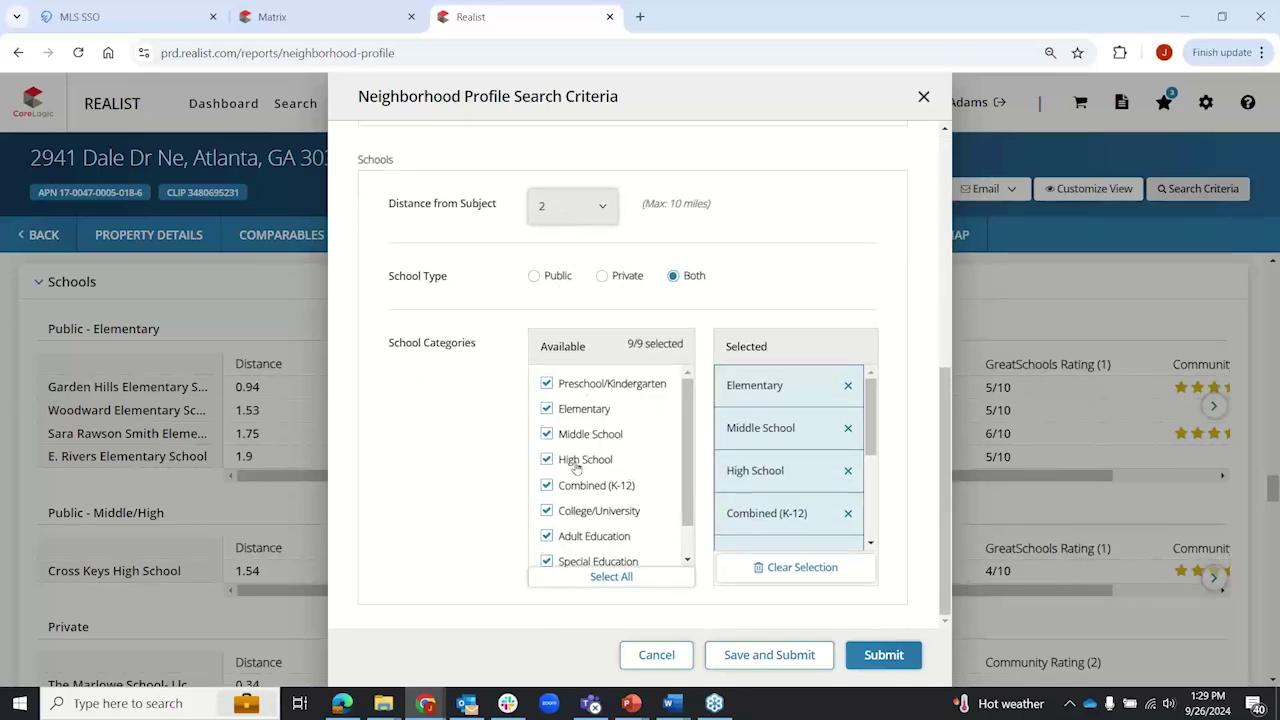
{"action": "scroll", "coordinate": [576, 468], "scroll_direction": "down", "scroll_amount": 1}
{"action": "scroll", "coordinate": [576, 468], "scroll_direction": "up", "scroll_amount": 1}
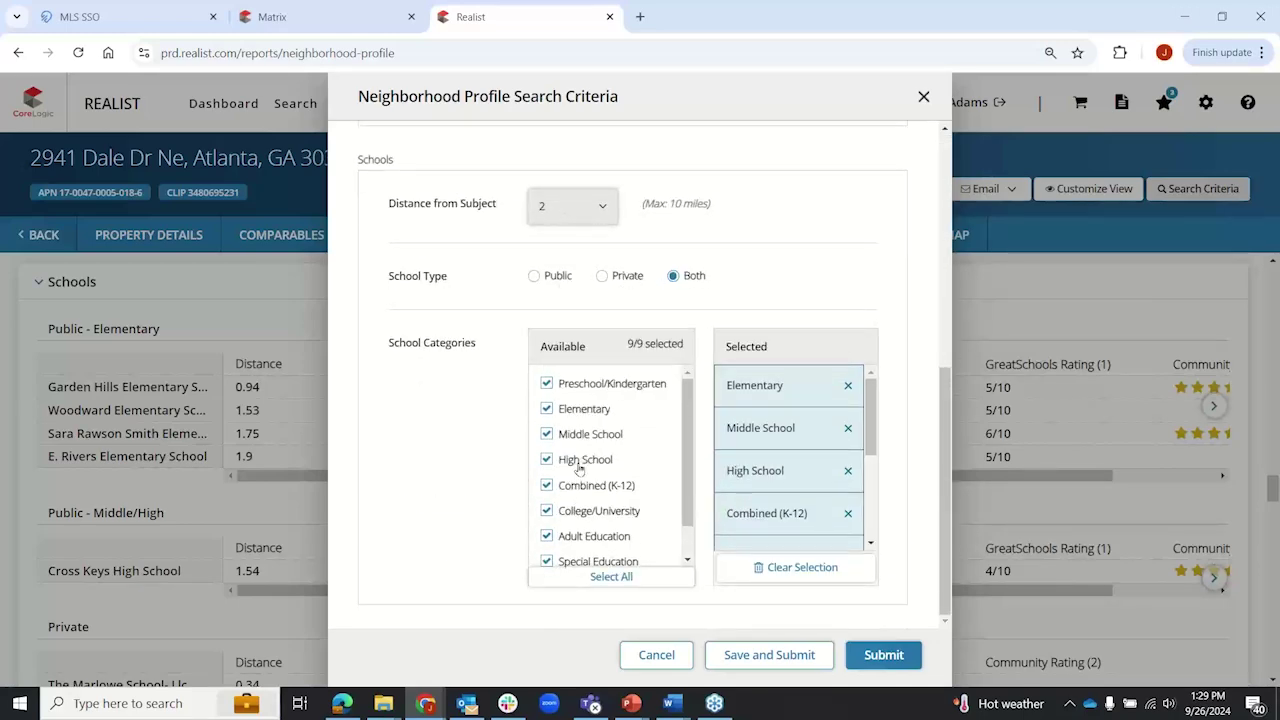
{"action": "left_click", "coordinate": [657, 656]}
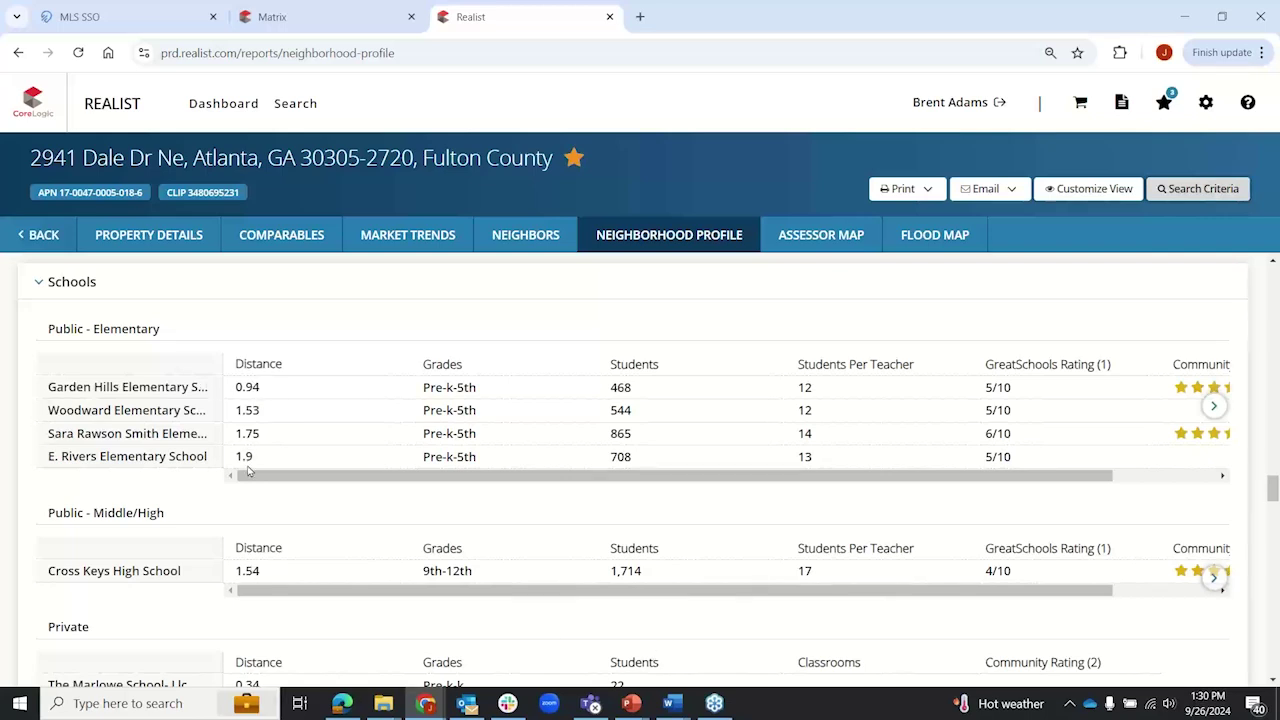
Step: Review the Public - Elementary table's GreatSchools ratings, then bring the Private schools table into view
{"action": "mouse_move", "coordinate": [193, 448]}
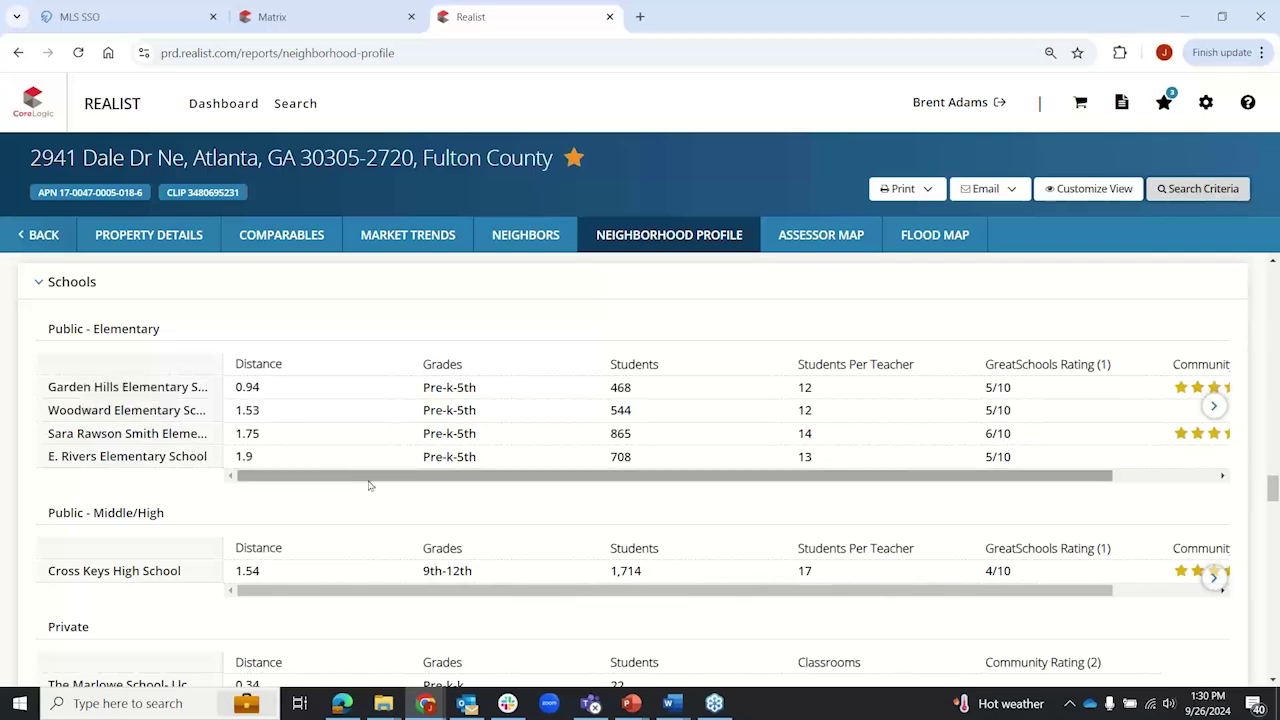
{"action": "left_click_drag", "start_coordinate": [382, 479], "coordinate": [977, 486]}
{"action": "left_click_drag", "start_coordinate": [870, 364], "coordinate": [976, 365]}
{"action": "left_click_drag", "start_coordinate": [866, 391], "coordinate": [895, 394]}
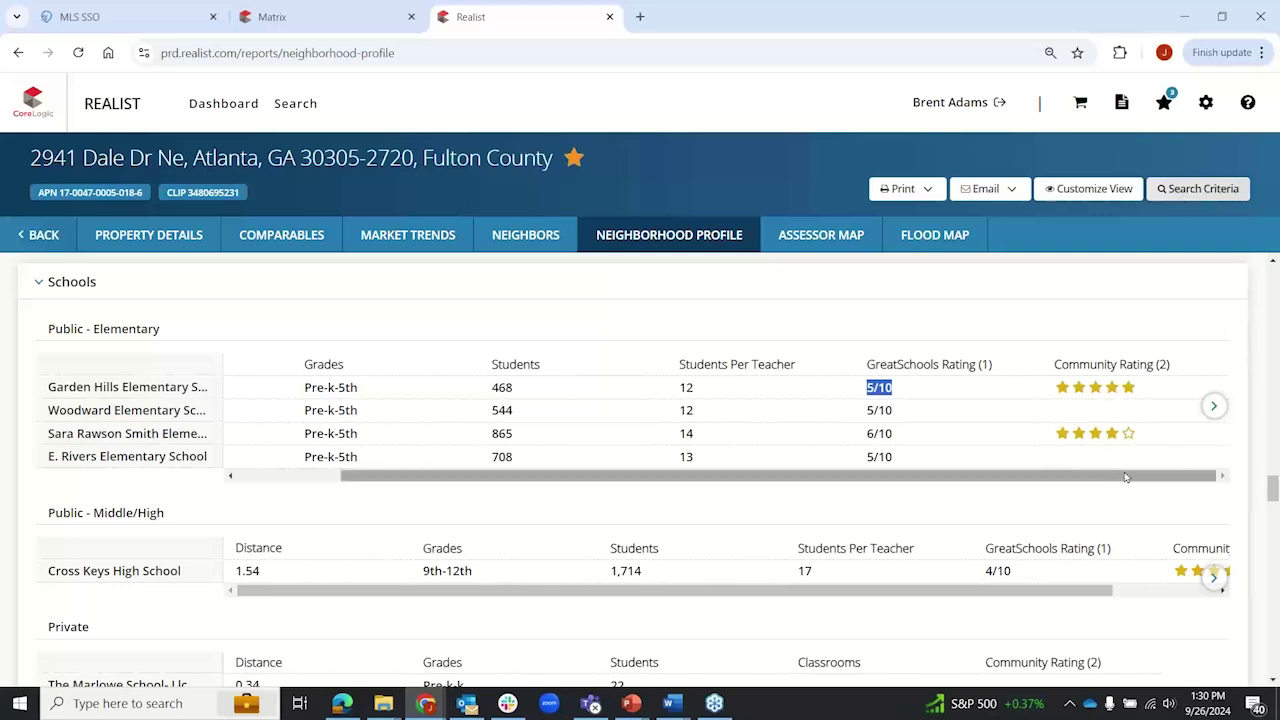
{"action": "left_click_drag", "start_coordinate": [1165, 484], "coordinate": [1035, 490]}
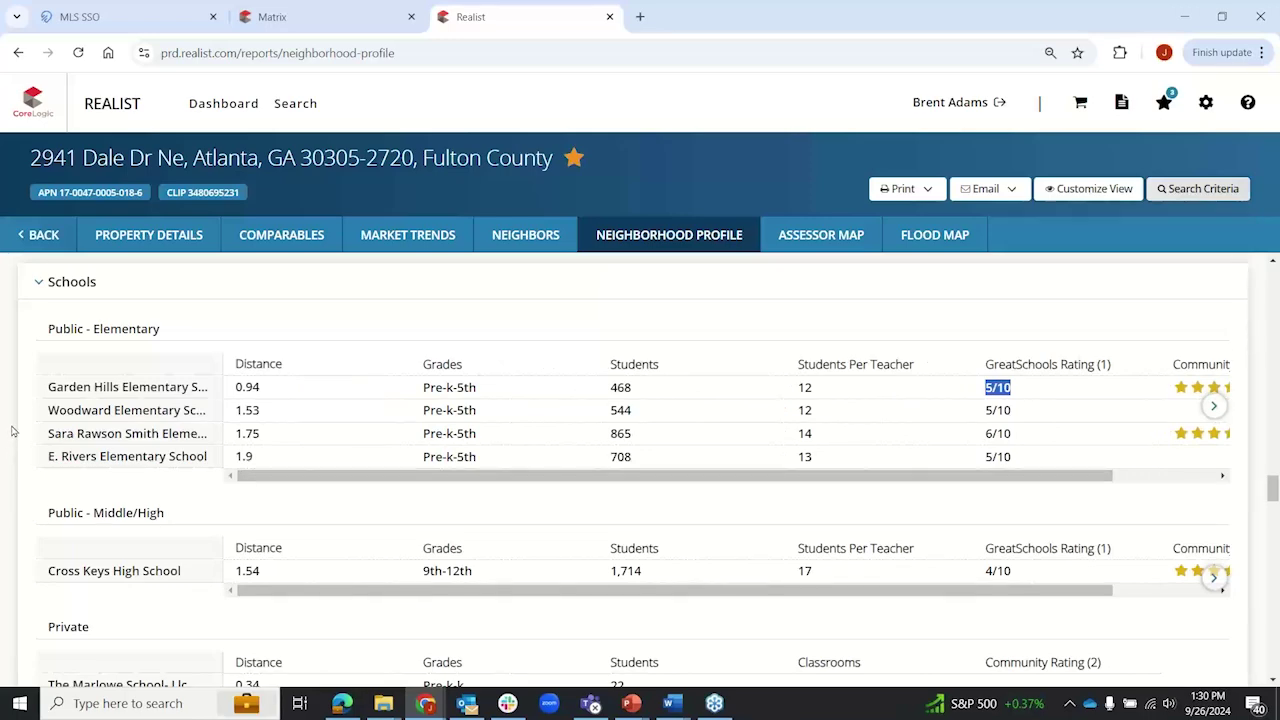
{"action": "scroll", "coordinate": [12, 430], "scroll_direction": "down", "scroll_amount": 2}
Step: Scroll the Neighborhood Profile down through Local Businesses to the Eating - Drinking list
{"action": "scroll", "coordinate": [115, 362], "scroll_direction": "down", "scroll_amount": 1}
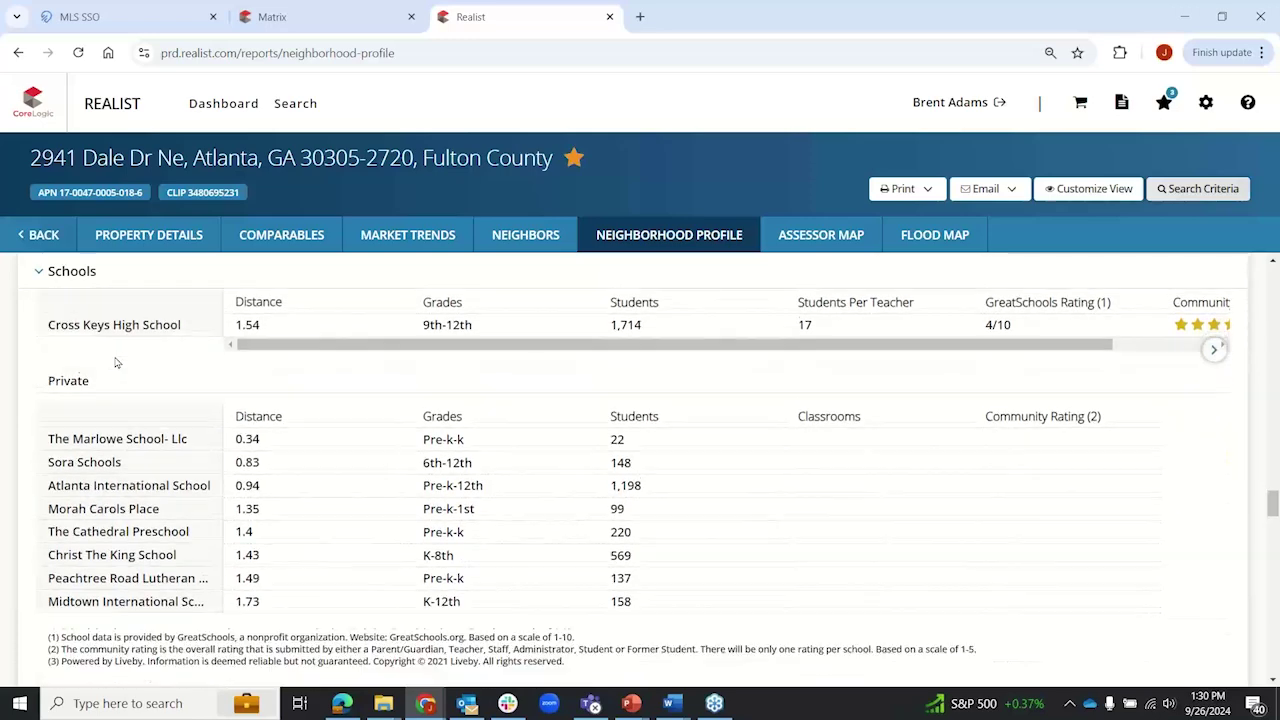
{"action": "scroll", "coordinate": [115, 362], "scroll_direction": "down", "scroll_amount": 1}
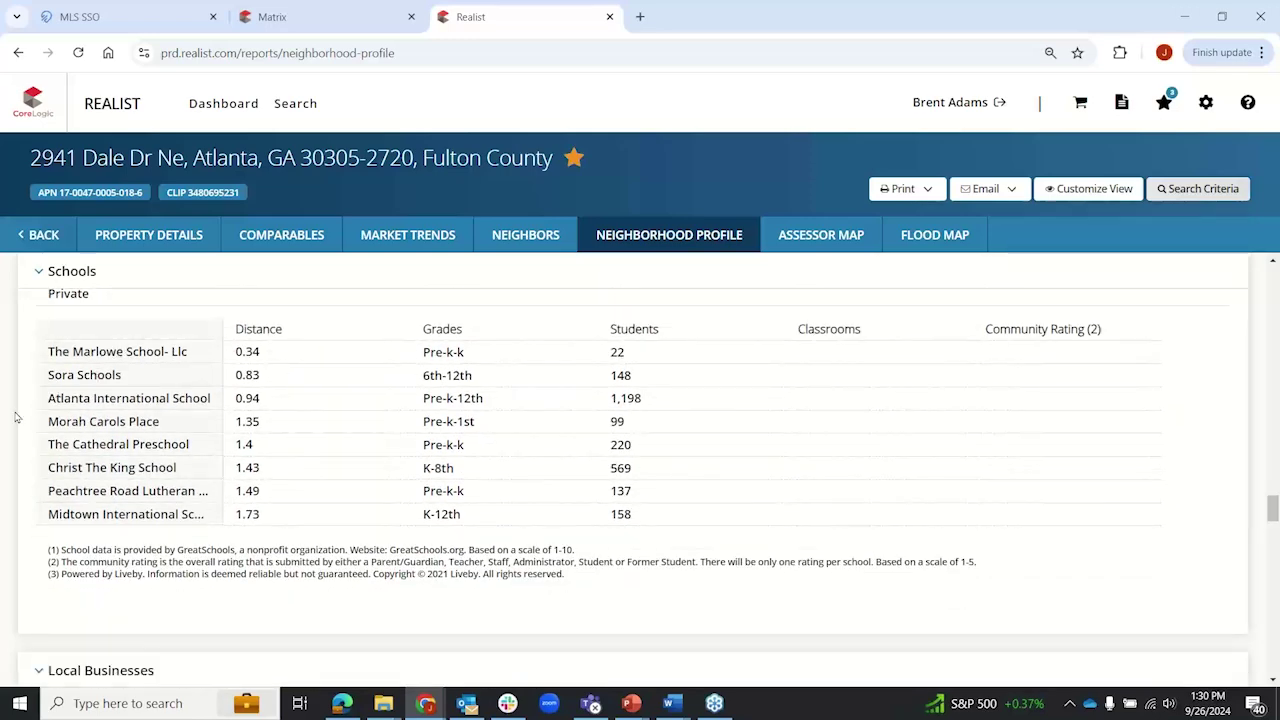
{"action": "scroll", "coordinate": [15, 417], "scroll_direction": "down", "scroll_amount": 5}
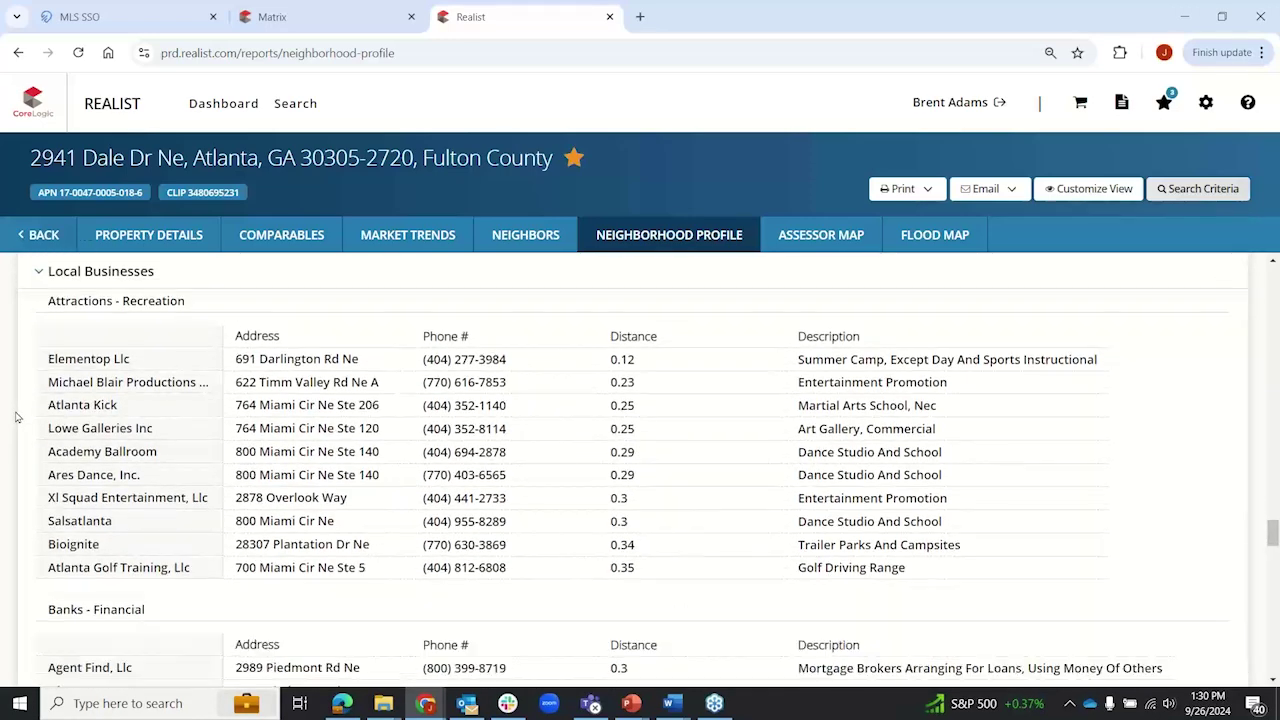
{"action": "scroll", "coordinate": [36, 425], "scroll_direction": "down", "scroll_amount": 3}
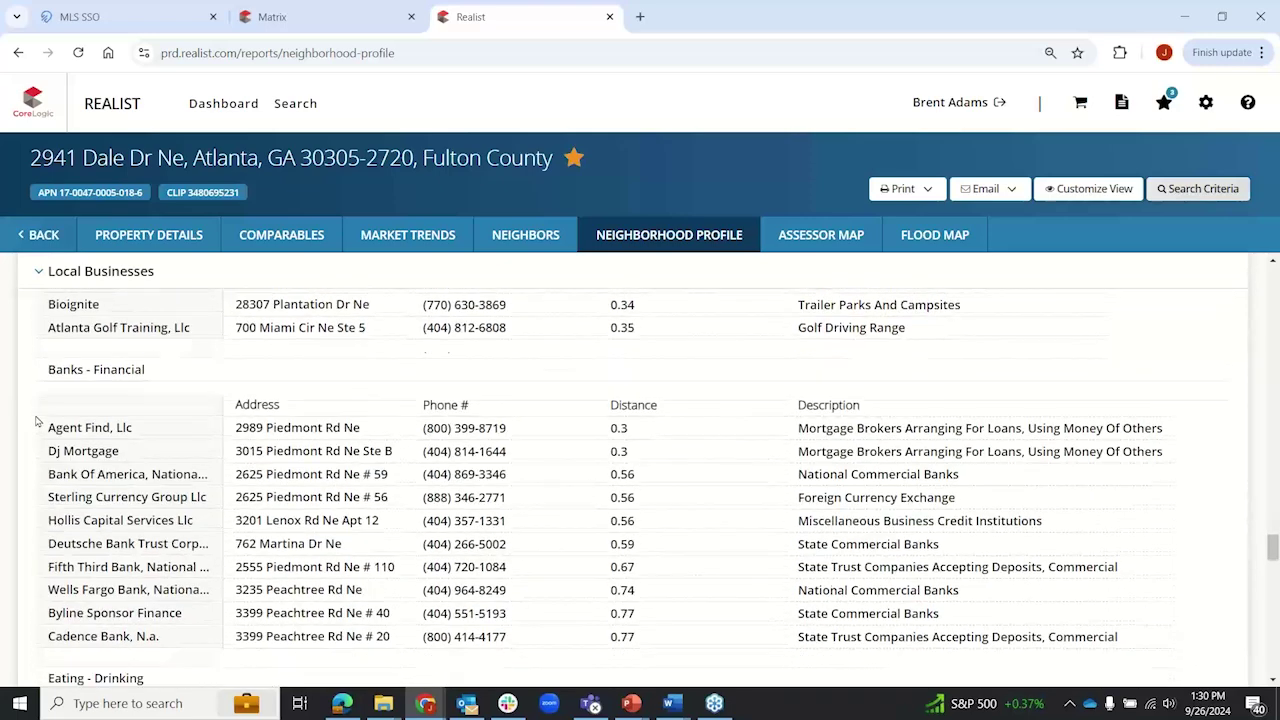
{"action": "scroll", "coordinate": [33, 428], "scroll_direction": "down", "scroll_amount": 2}
{"action": "scroll", "coordinate": [33, 428], "scroll_direction": "down", "scroll_amount": 2}
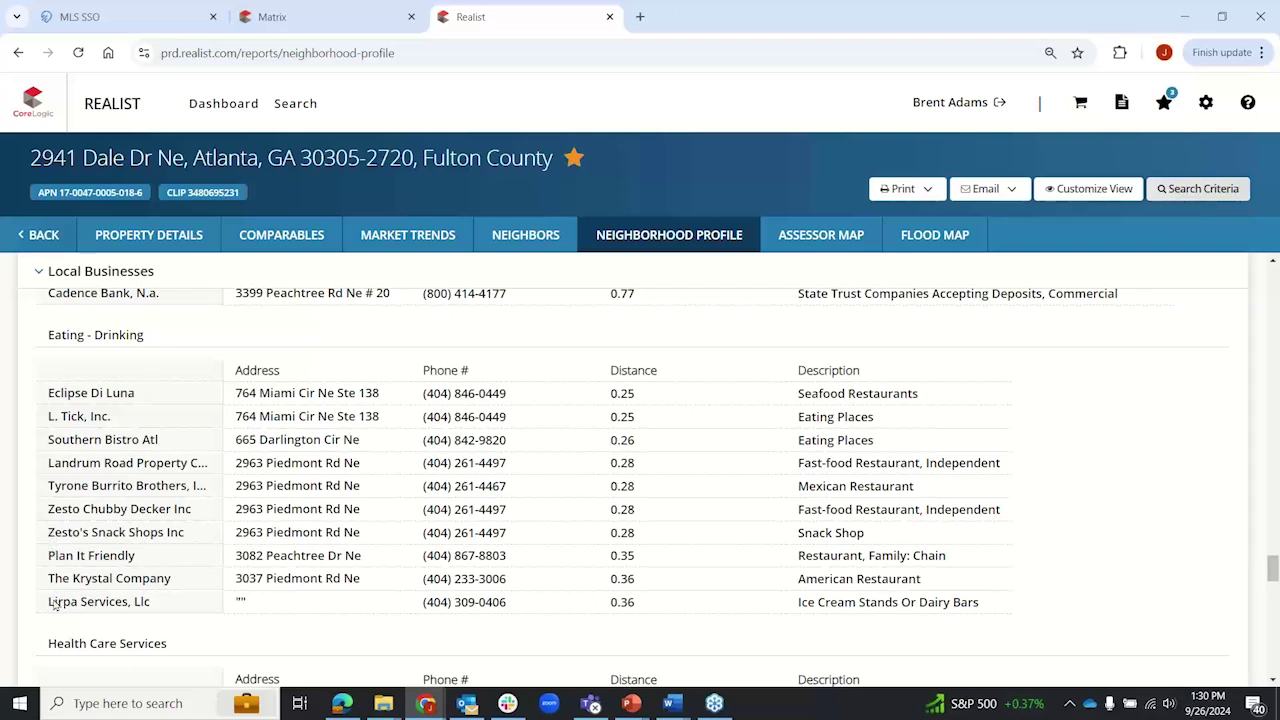
Step: Select the Tyrone Burrito Brothers restaurant name and its full phone number
{"action": "left_click_drag", "start_coordinate": [48, 486], "coordinate": [193, 487]}
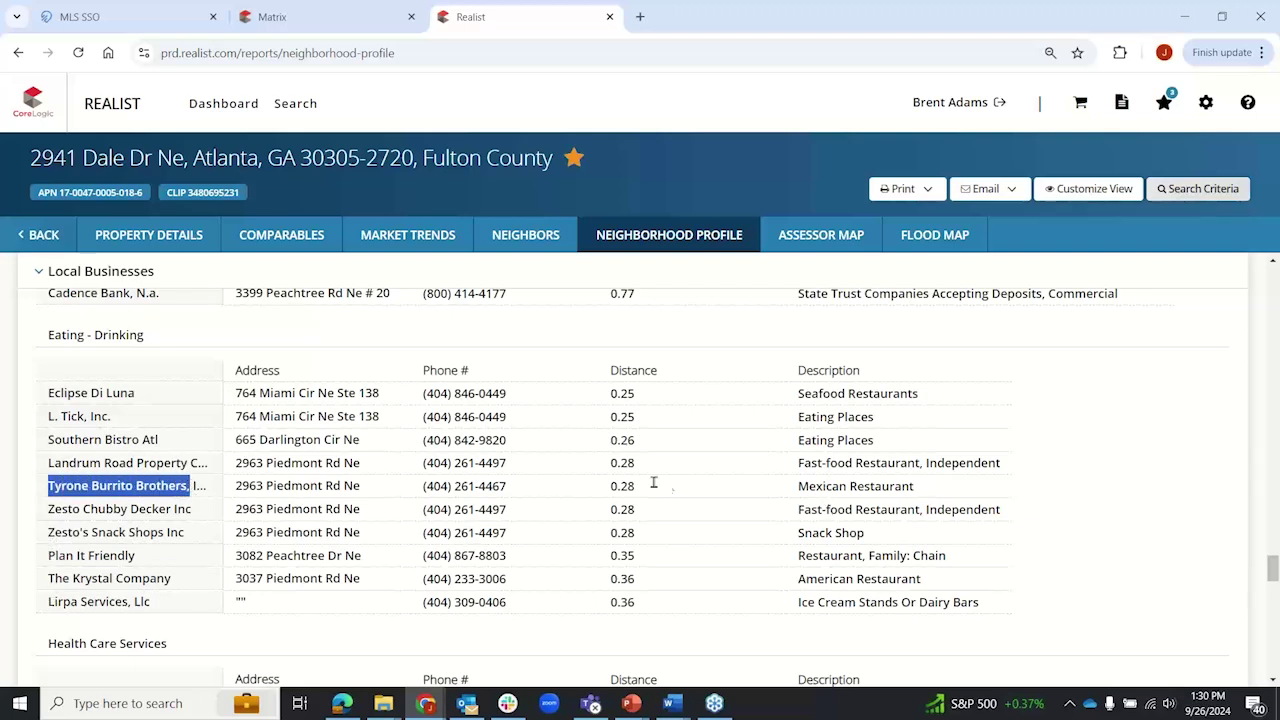
{"action": "left_click_drag", "start_coordinate": [608, 486], "coordinate": [635, 486]}
{"action": "left_click_drag", "start_coordinate": [424, 486], "coordinate": [522, 487]}
{"action": "left_click", "coordinate": [518, 489]}
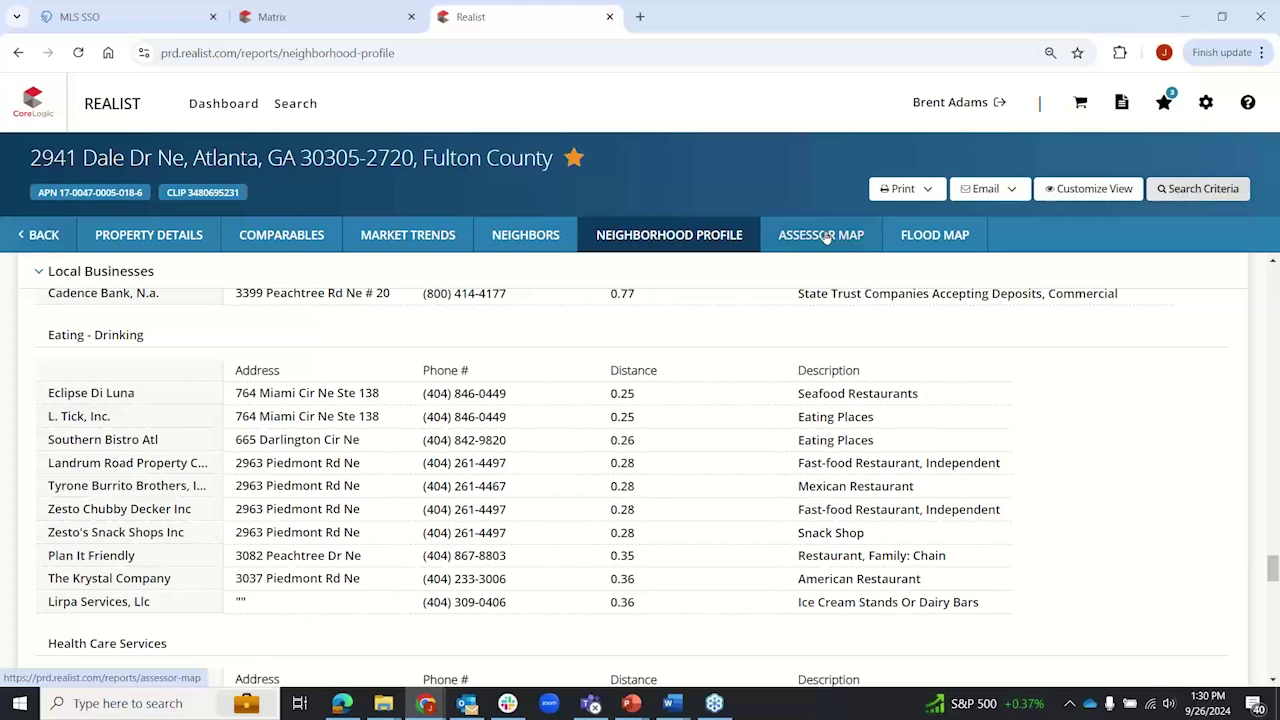
Step: Download the 0017-0047 assessor map sheet and open the downloaded TIF image
{"action": "left_click", "coordinate": [826, 236]}
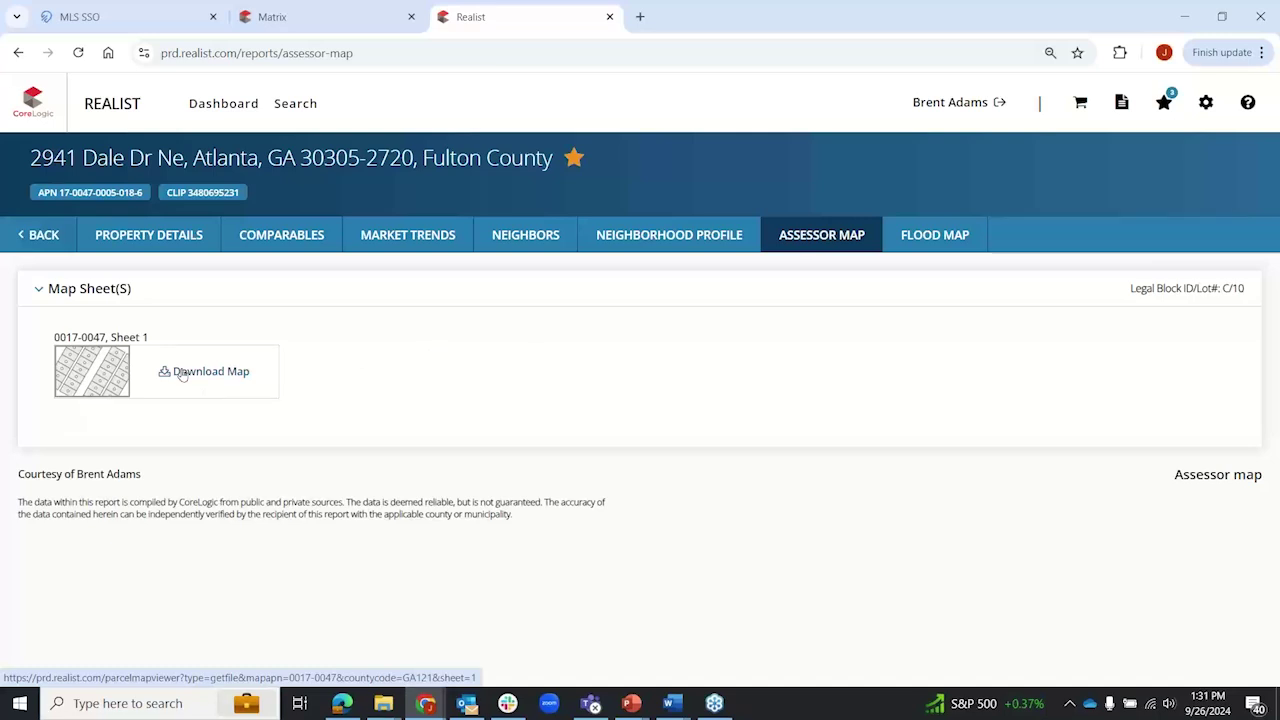
{"action": "left_click", "coordinate": [194, 375]}
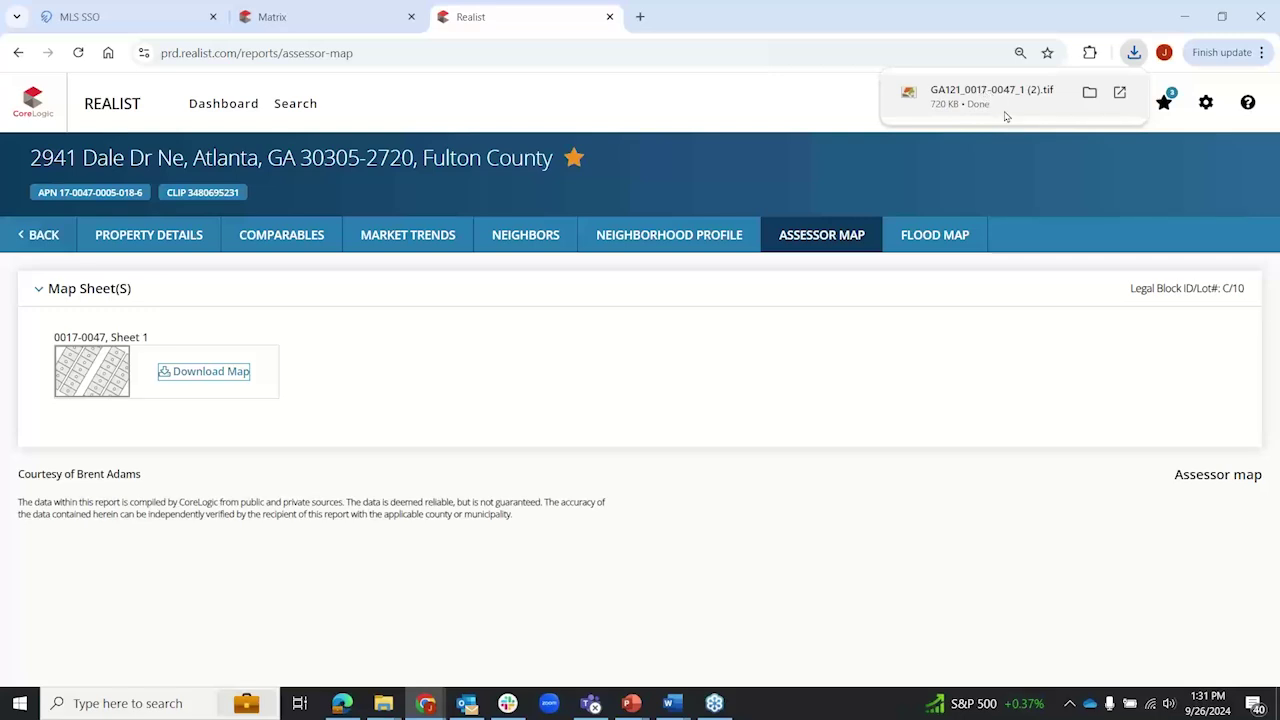
{"action": "left_click", "coordinate": [995, 98]}
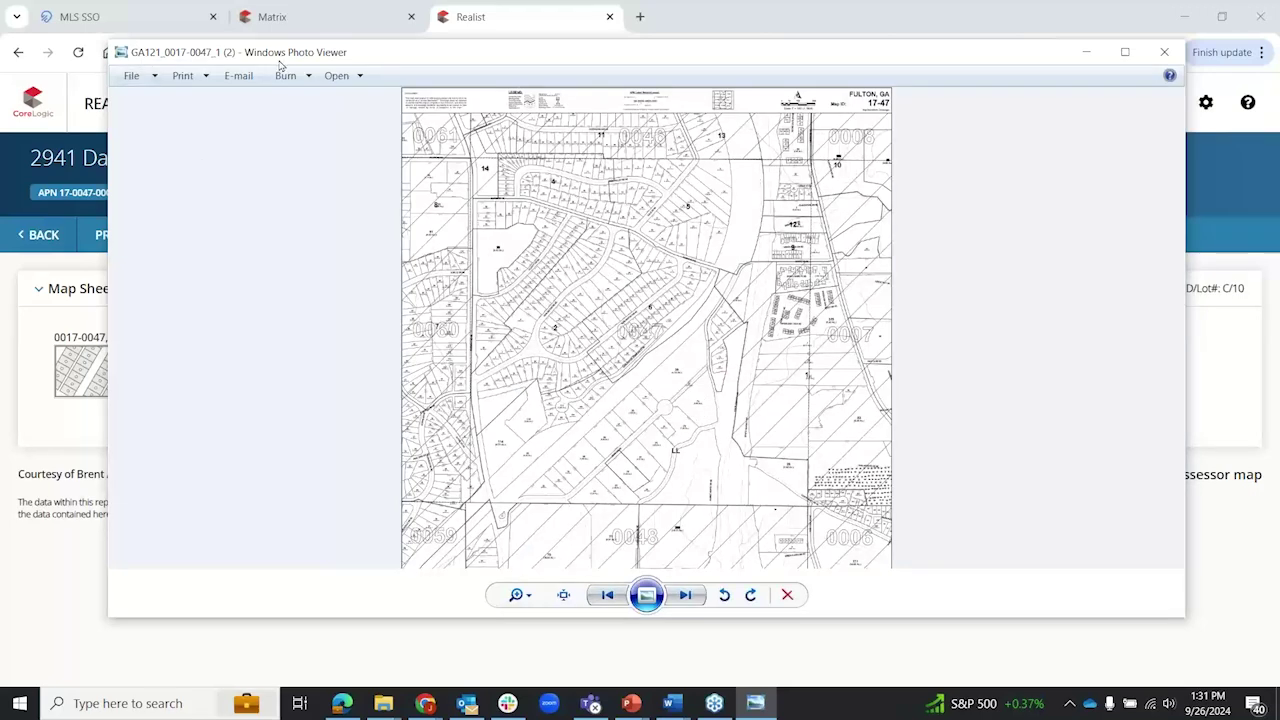
Step: Zoom into lot 18 (0.49 Ac.) and its neighbouring lots, then zoom back out to the full sheet
{"action": "mouse_move", "coordinate": [247, 57]}
{"action": "left_mouse_down"}
{"action": "mouse_move", "coordinate": [333, 60]}
{"action": "mouse_move", "coordinate": [247, 58]}
{"action": "left_mouse_up"}
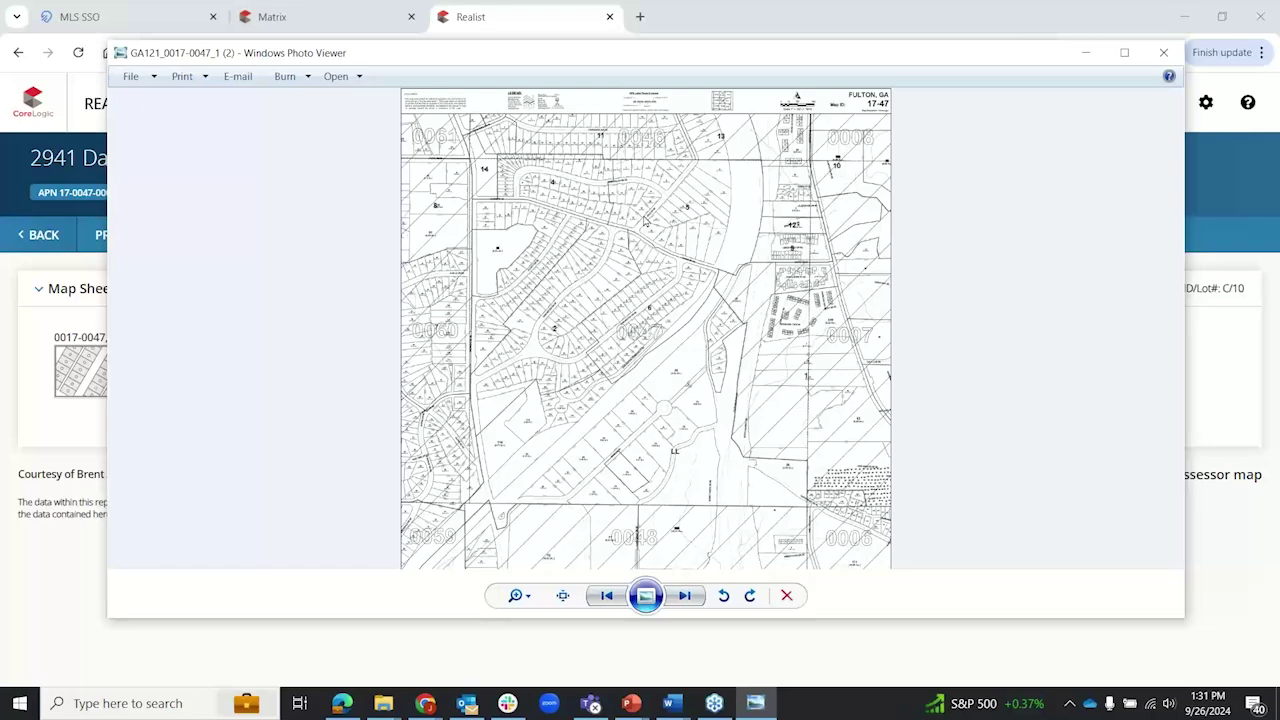
{"action": "scroll", "coordinate": [645, 221], "scroll_direction": "up", "scroll_amount": 5}
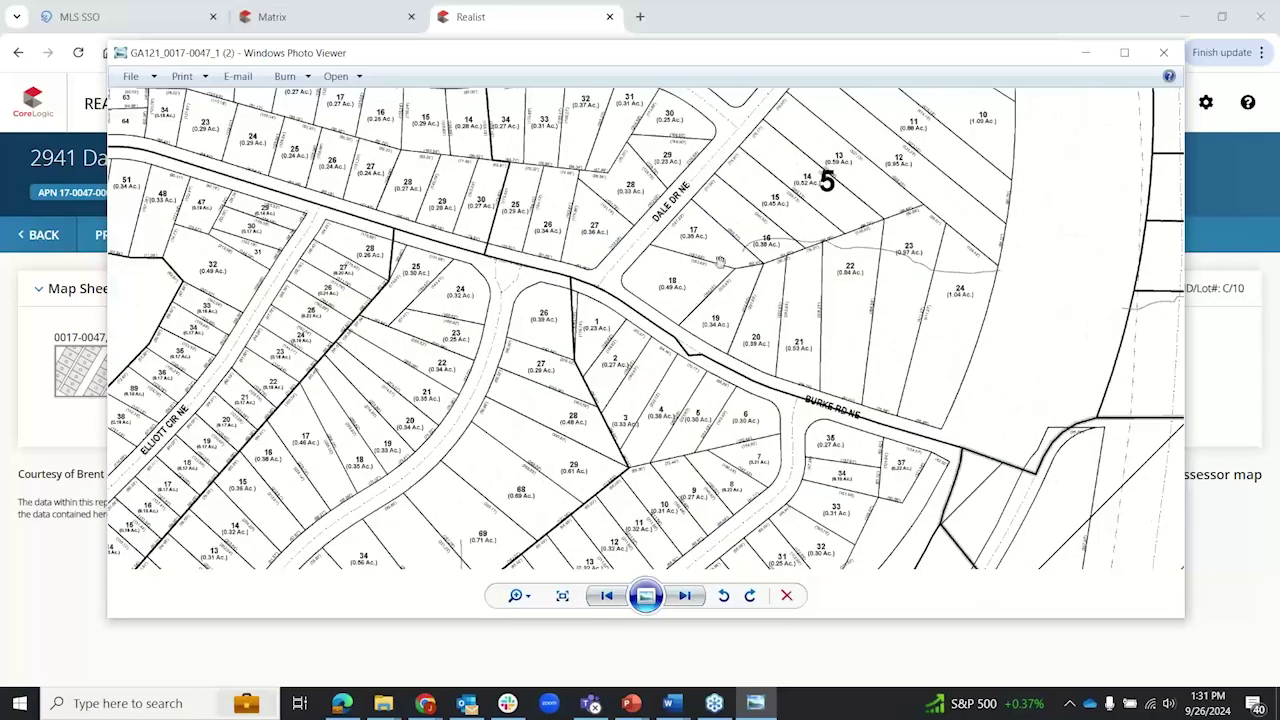
{"action": "left_click_drag", "start_coordinate": [654, 257], "coordinate": [539, 363]}
{"action": "scroll", "coordinate": [552, 384], "scroll_direction": "up", "scroll_amount": 3}
{"action": "scroll", "coordinate": [620, 346], "scroll_direction": "up", "scroll_amount": 5}
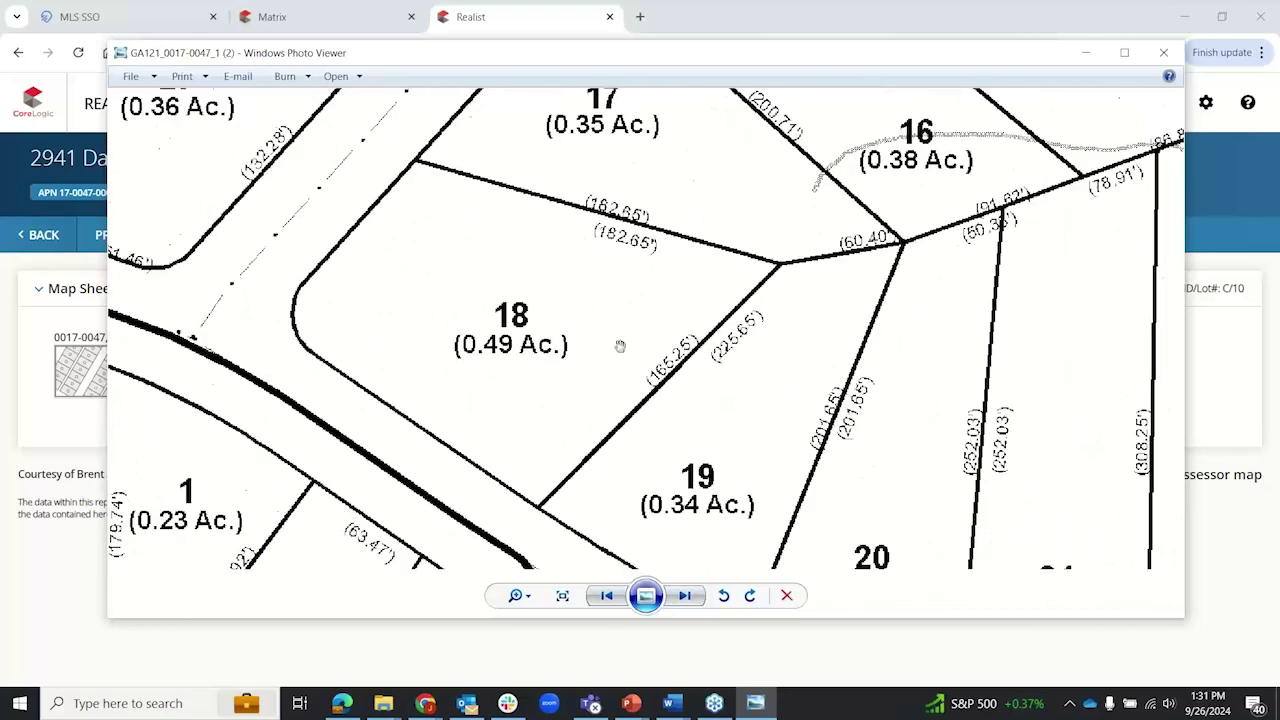
{"action": "left_click_drag", "start_coordinate": [683, 381], "coordinate": [551, 321]}
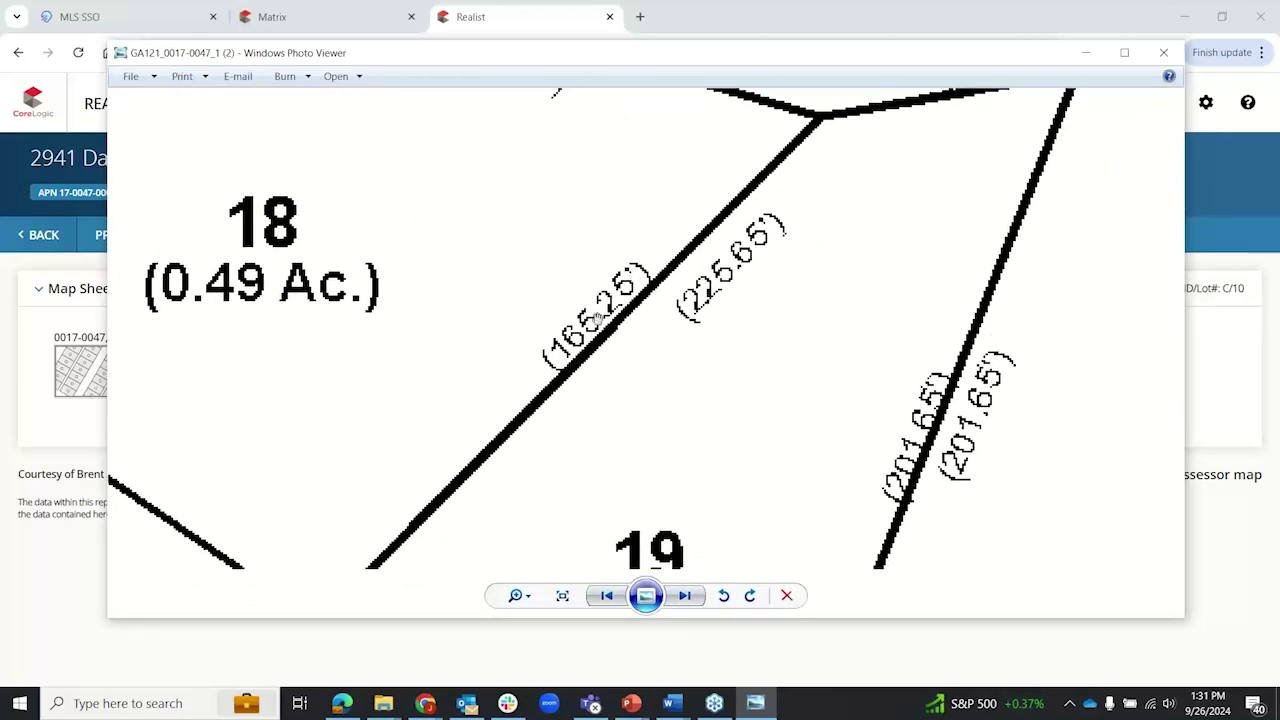
{"action": "scroll", "coordinate": [397, 312], "scroll_direction": "down", "scroll_amount": 1}
{"action": "scroll", "coordinate": [397, 312], "scroll_direction": "down", "scroll_amount": 3}
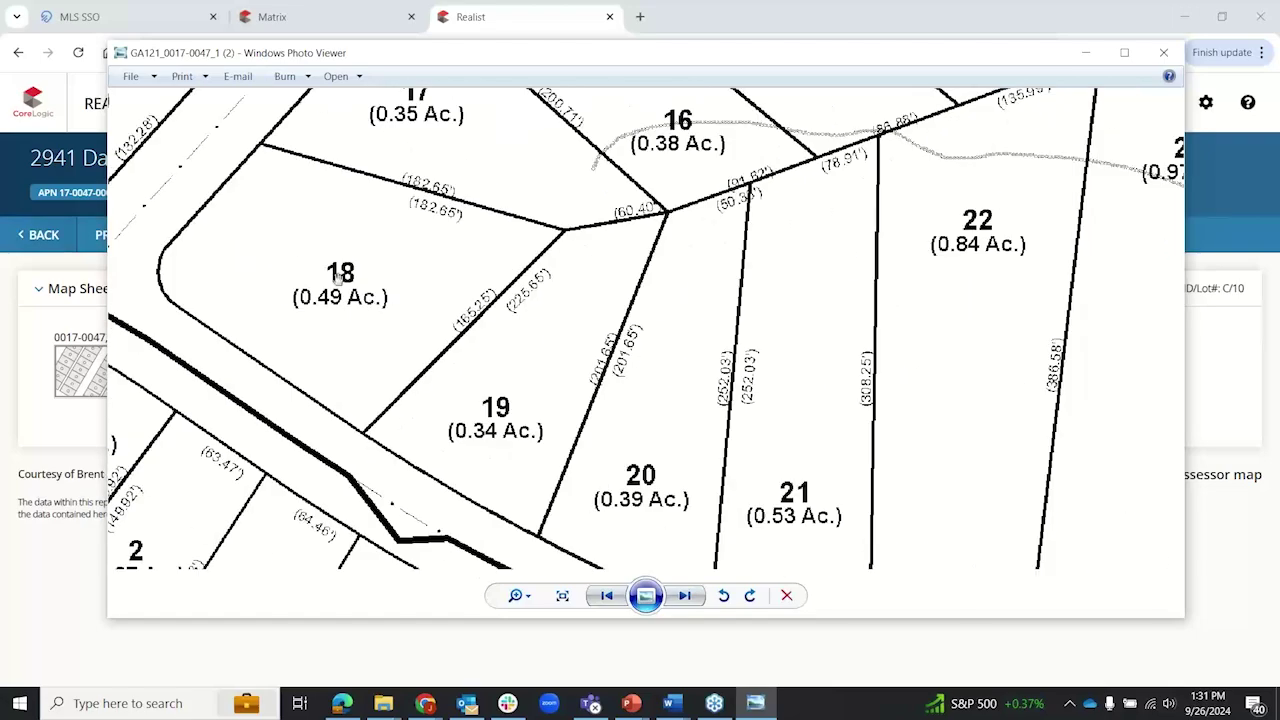
{"action": "left_click_drag", "start_coordinate": [451, 243], "coordinate": [507, 316]}
{"action": "scroll", "coordinate": [507, 316], "scroll_direction": "down", "scroll_amount": 6}
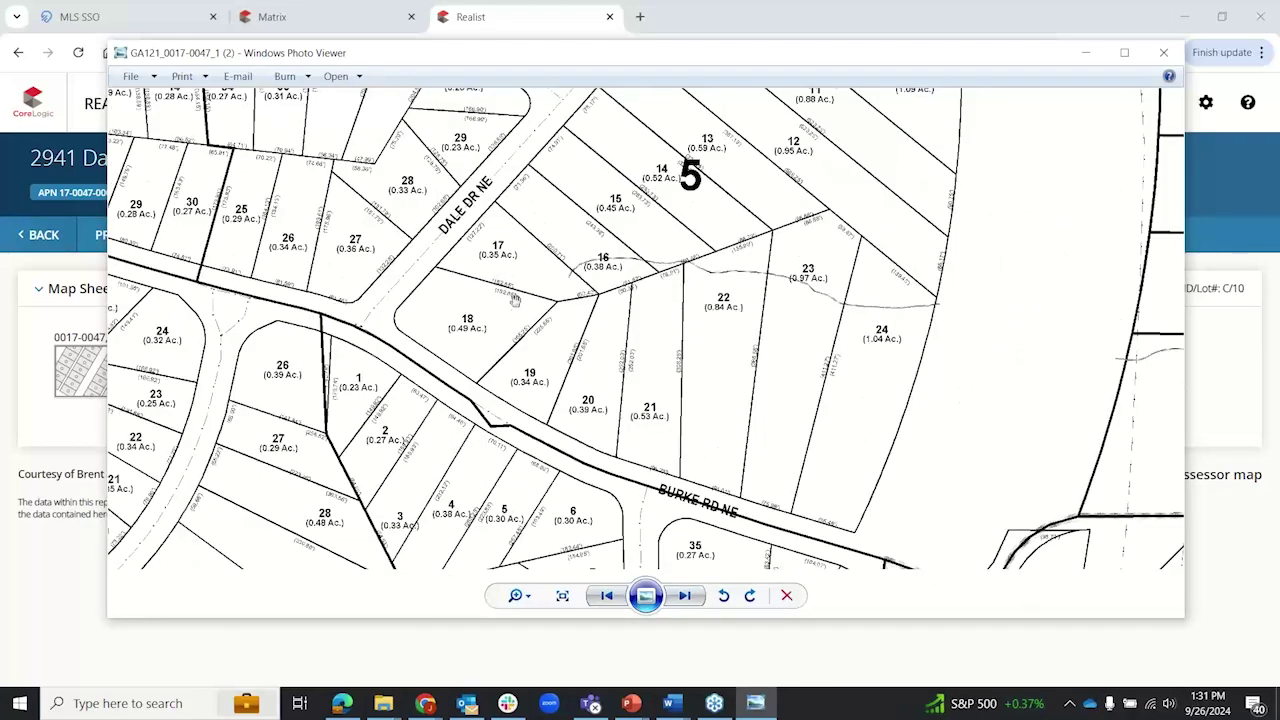
{"action": "scroll", "coordinate": [516, 294], "scroll_direction": "down", "scroll_amount": 3}
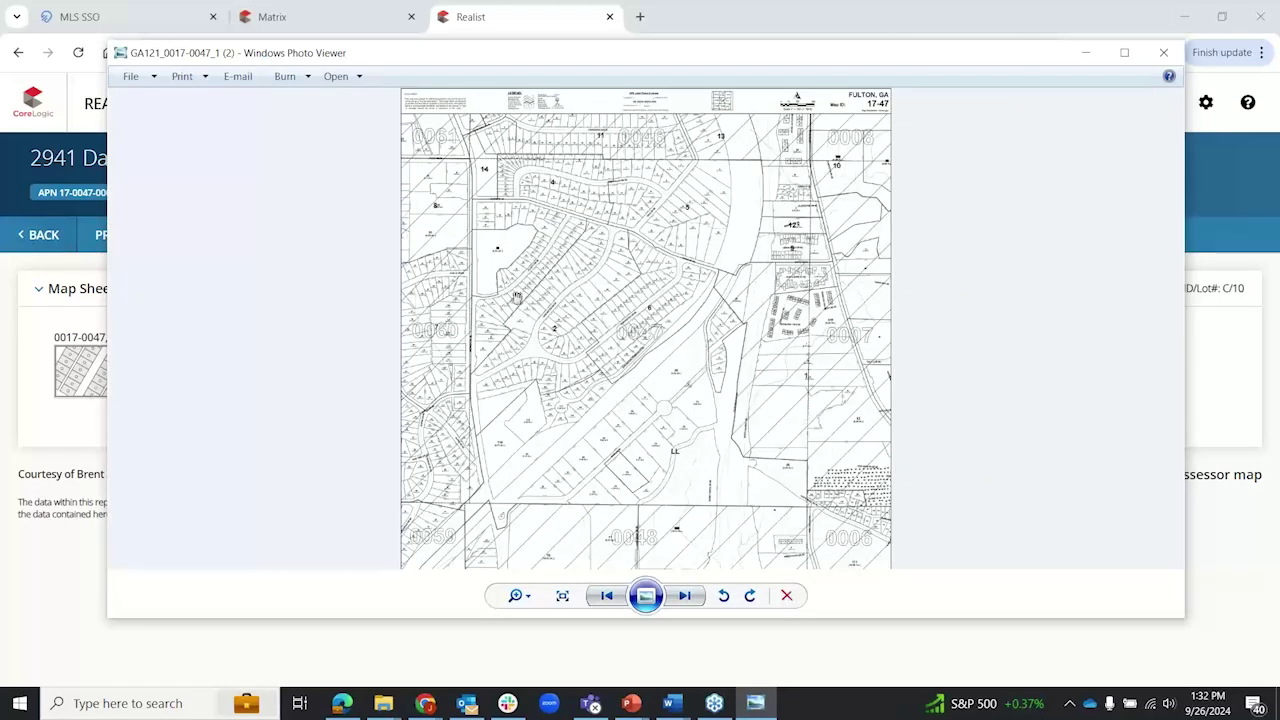
Step: Close the map image and review the property's Flood Map report, which shows Flood Zone Determination OUT
{"action": "left_click", "coordinate": [1163, 52]}
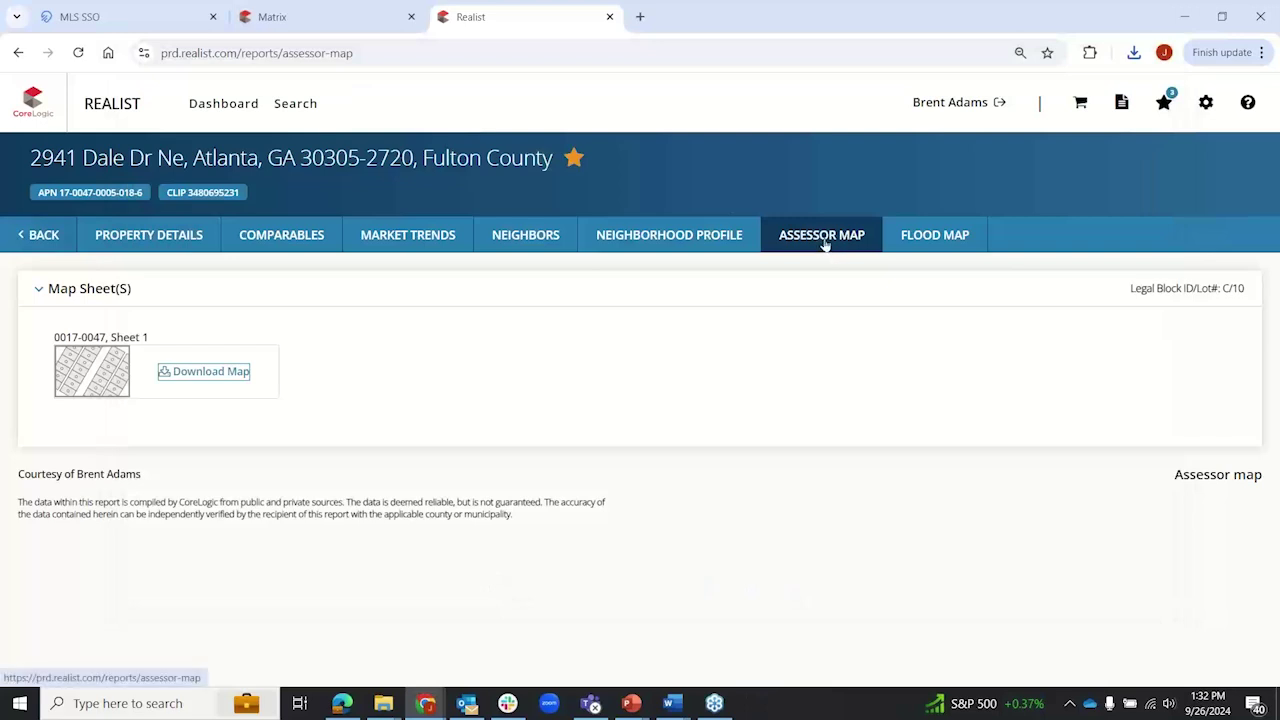
{"action": "left_click", "coordinate": [928, 240]}
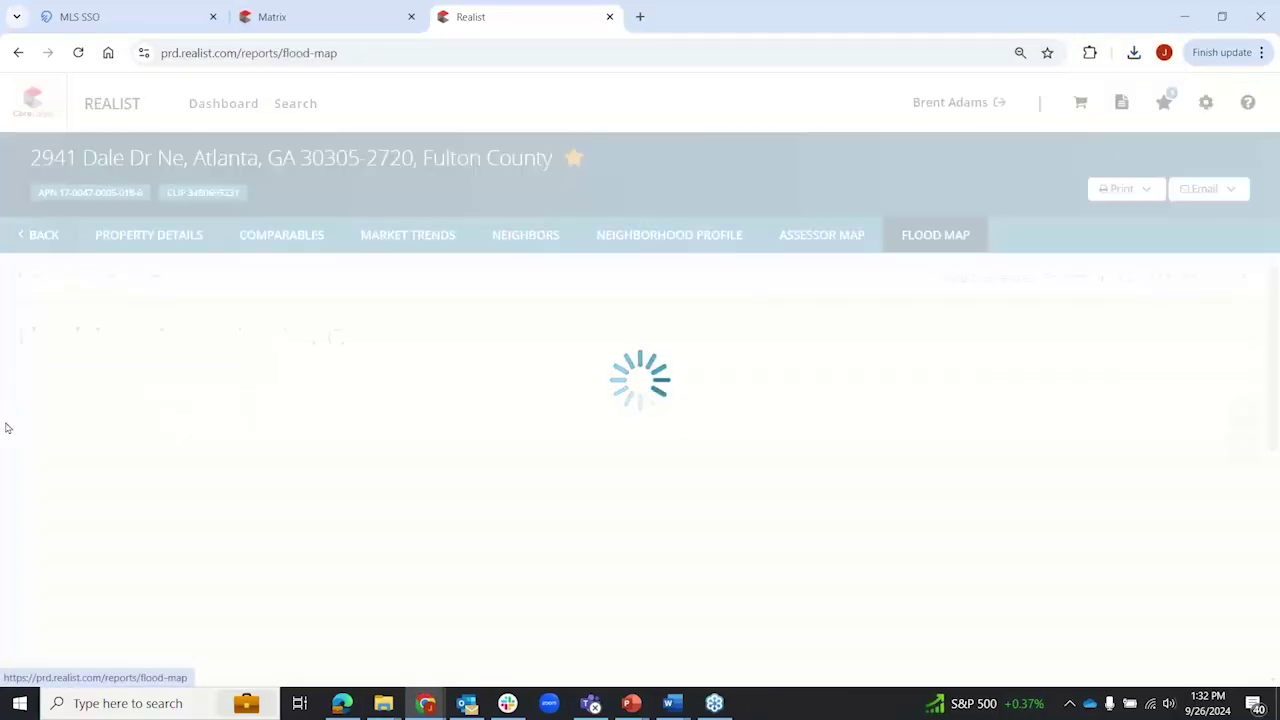
{"action": "scroll", "coordinate": [218, 444], "scroll_direction": "down", "scroll_amount": 2}
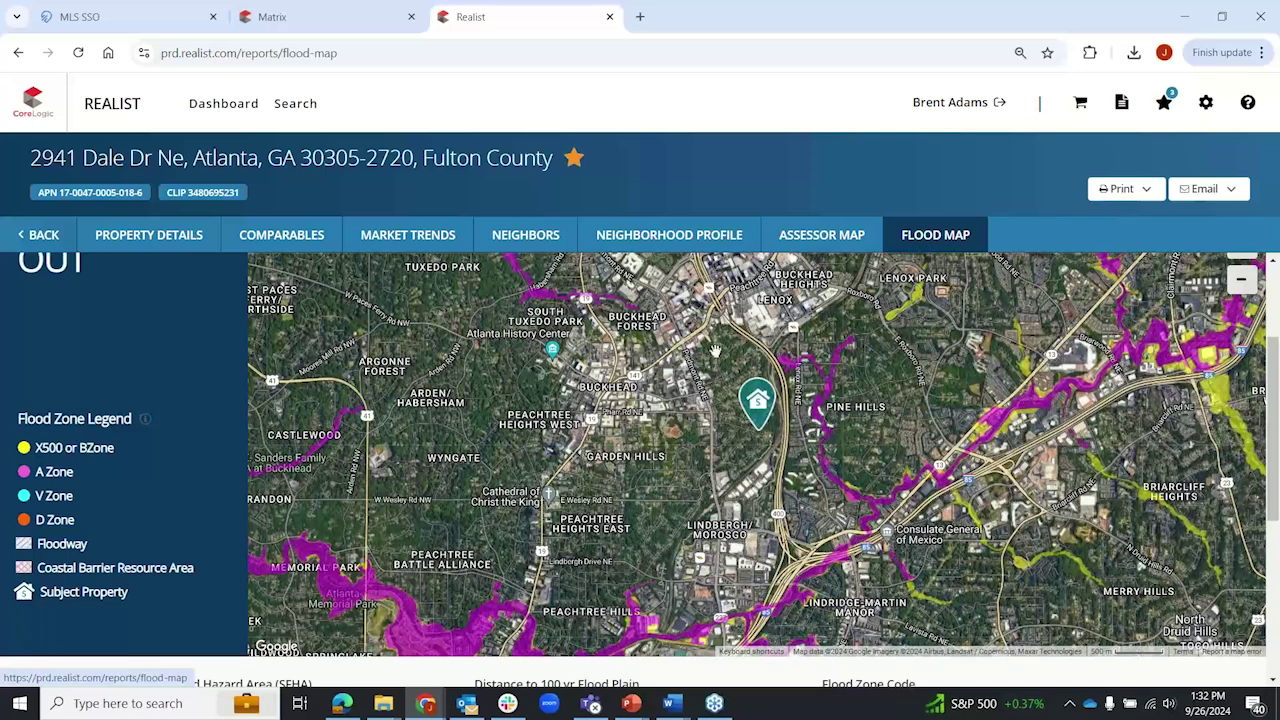
{"action": "scroll", "coordinate": [760, 385], "scroll_direction": "up", "scroll_amount": 2}
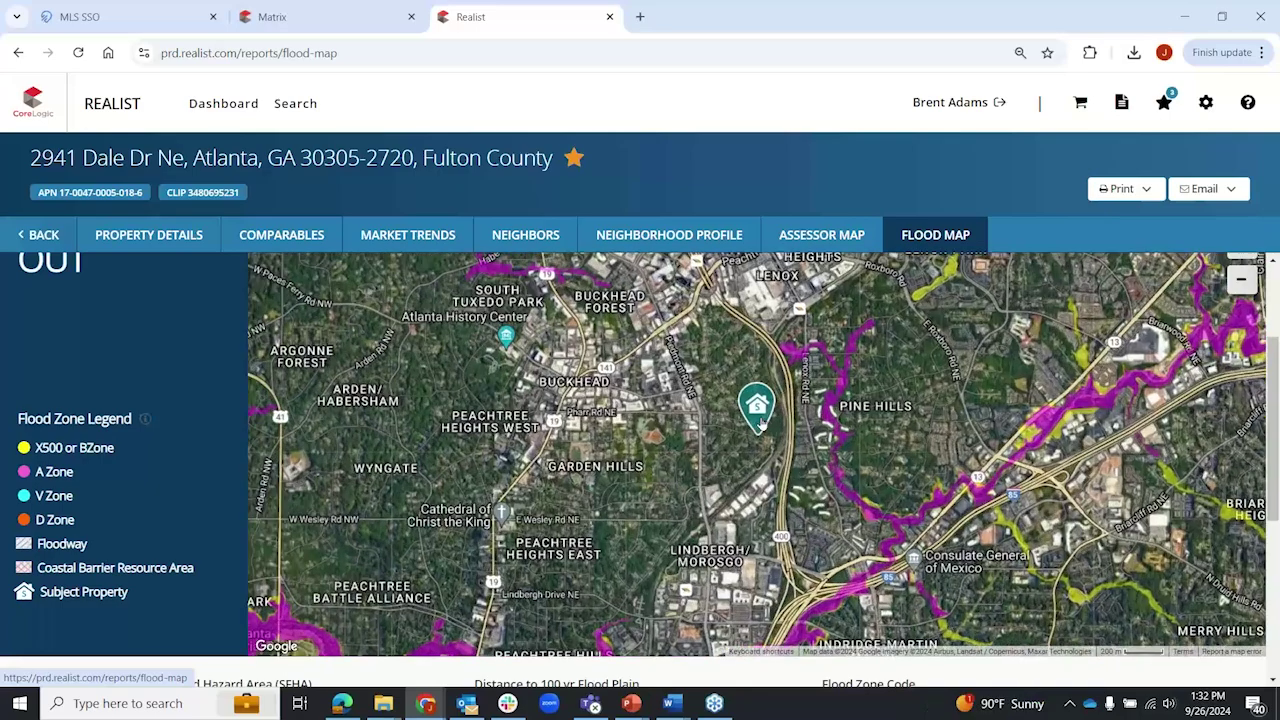
{"action": "scroll", "coordinate": [740, 480], "scroll_direction": "up", "scroll_amount": 2}
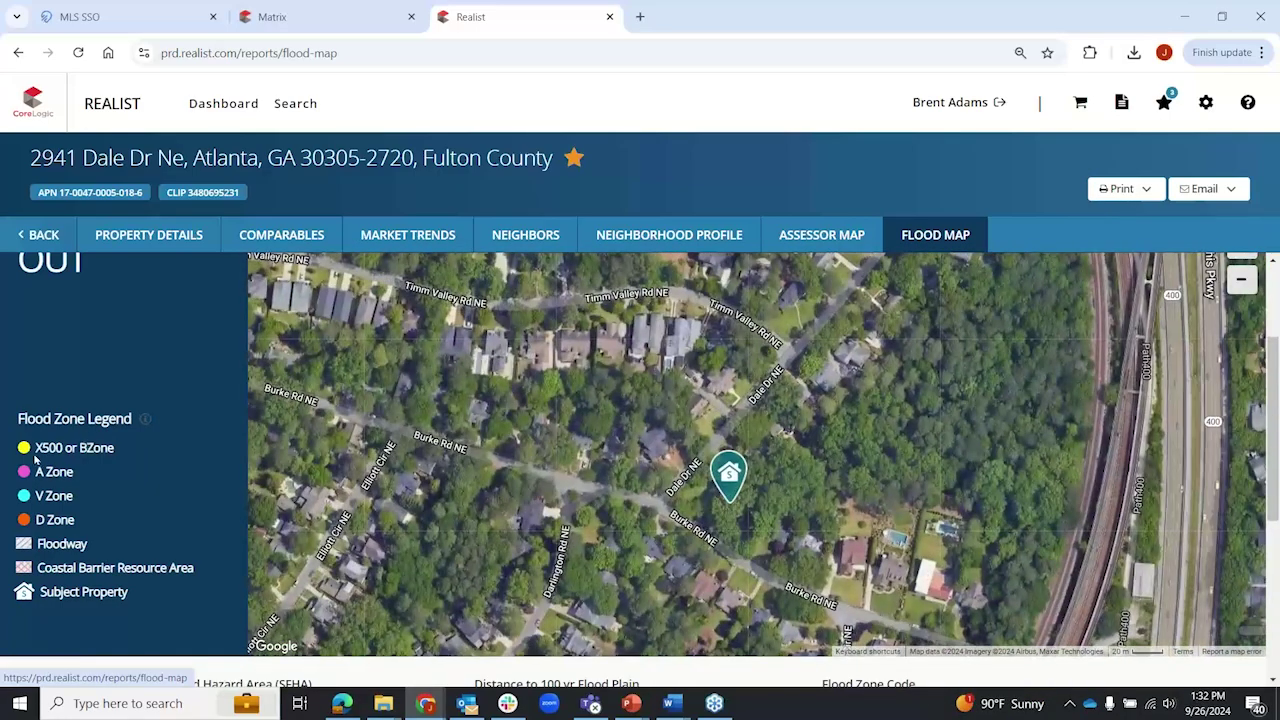
{"action": "scroll", "coordinate": [37, 453], "scroll_direction": "down", "scroll_amount": 1}
{"action": "scroll", "coordinate": [37, 453], "scroll_direction": "down", "scroll_amount": 1}
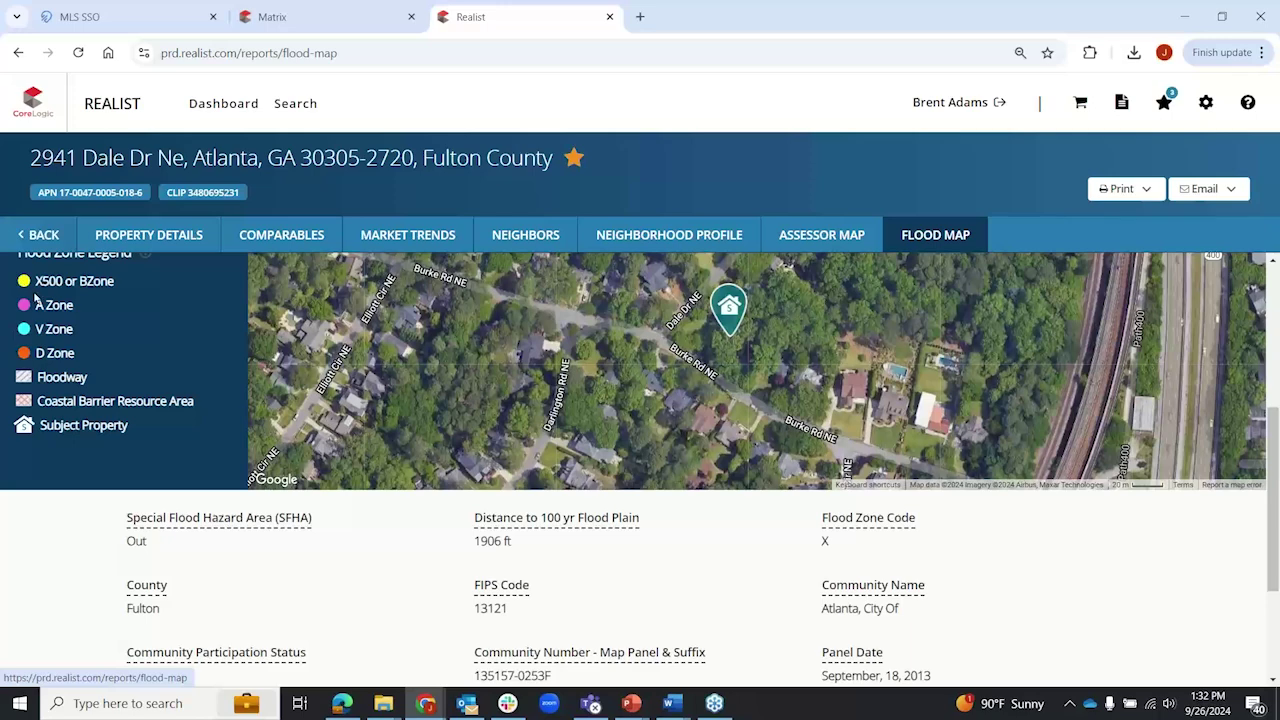
{"action": "scroll", "coordinate": [131, 378], "scroll_direction": "down", "scroll_amount": 2}
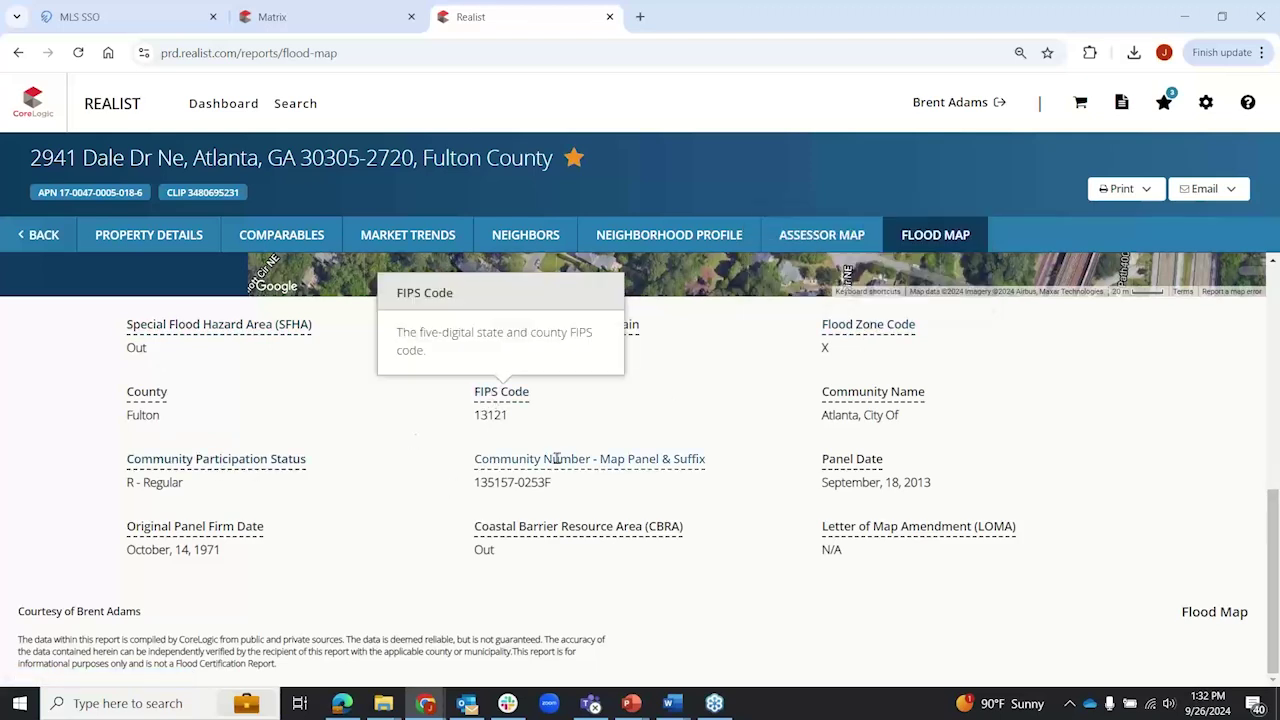
{"action": "mouse_move", "coordinate": [557, 458]}
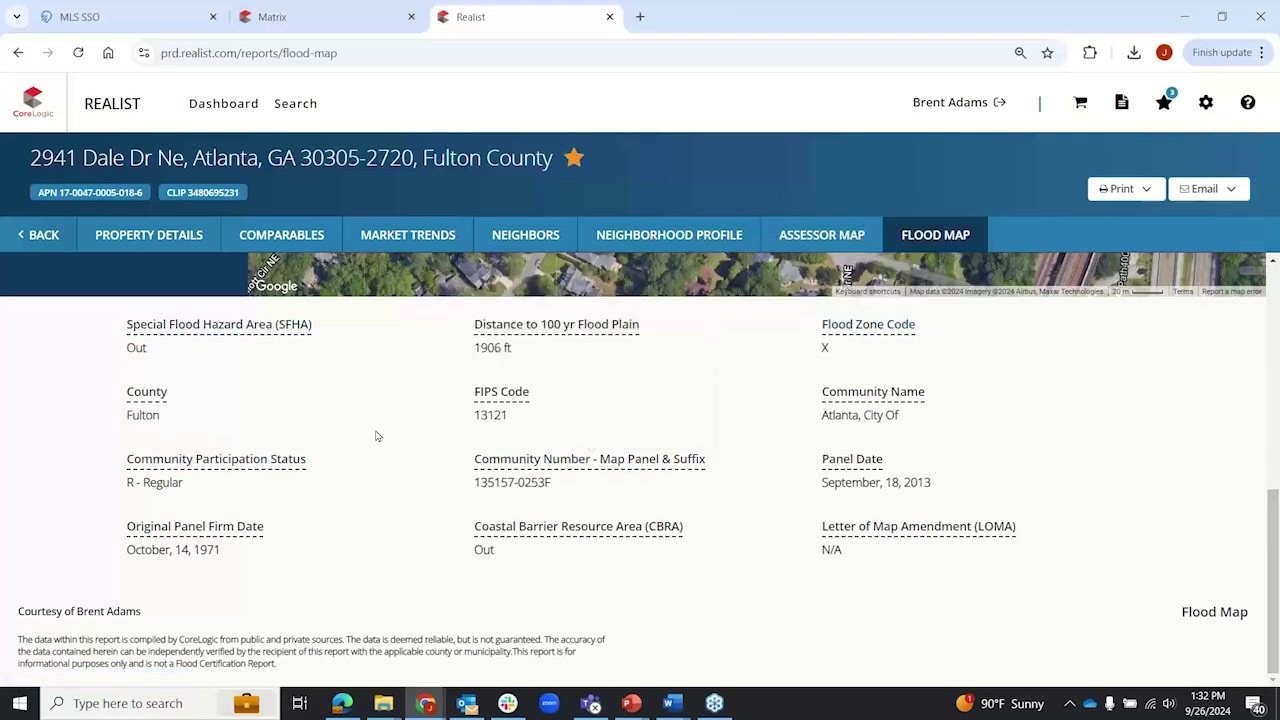
{"action": "scroll", "coordinate": [370, 450], "scroll_direction": "up", "scroll_amount": 1}
{"action": "scroll", "coordinate": [86, 534], "scroll_direction": "up", "scroll_amount": 6}
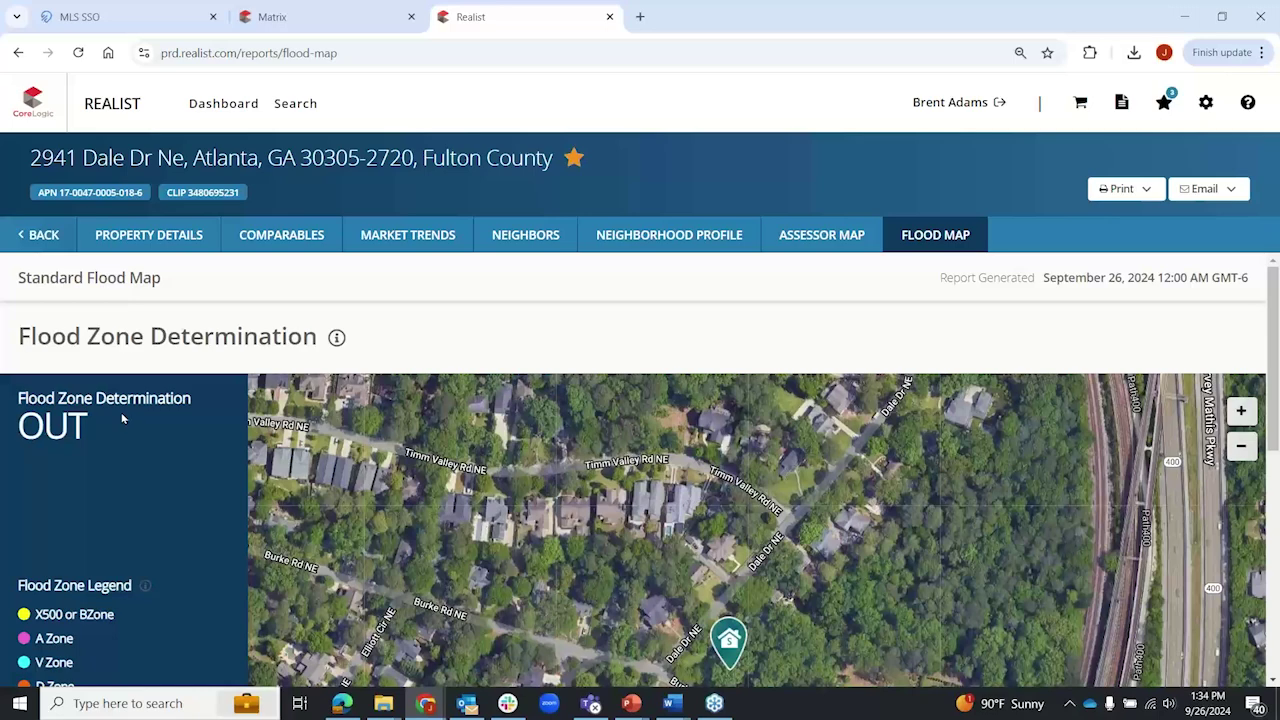
Step: Switch to the FMLS Matrix tab with the listing search results
{"action": "left_click", "coordinate": [338, 17]}
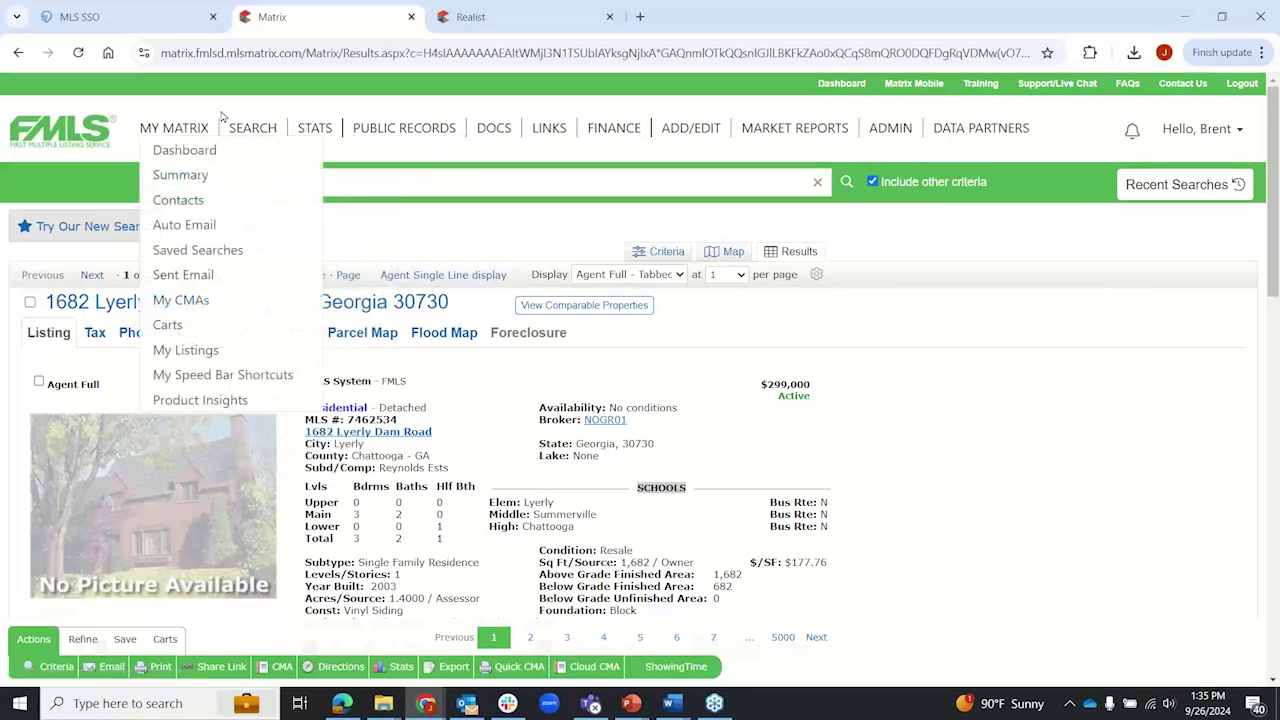
Step: Run a new Residential Sales search to view matching listings, then return to the Realist flood map
{"action": "mouse_move", "coordinate": [262, 124]}
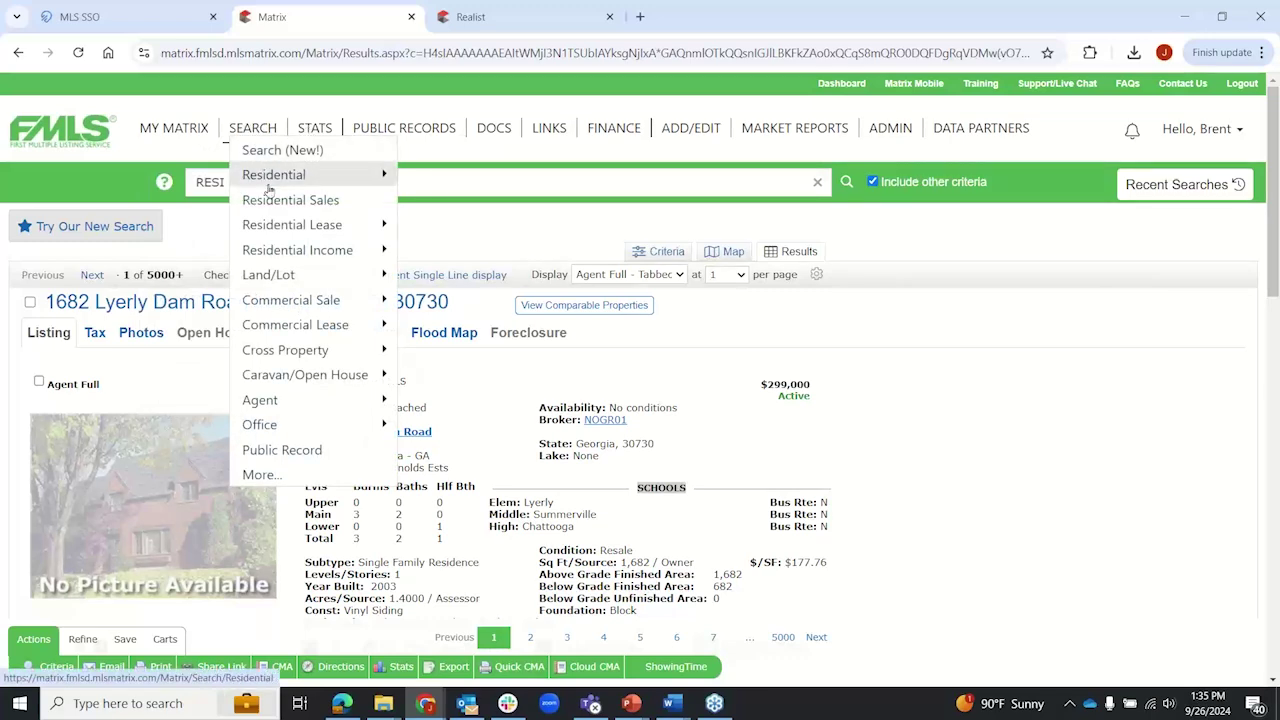
{"action": "left_click", "coordinate": [265, 178]}
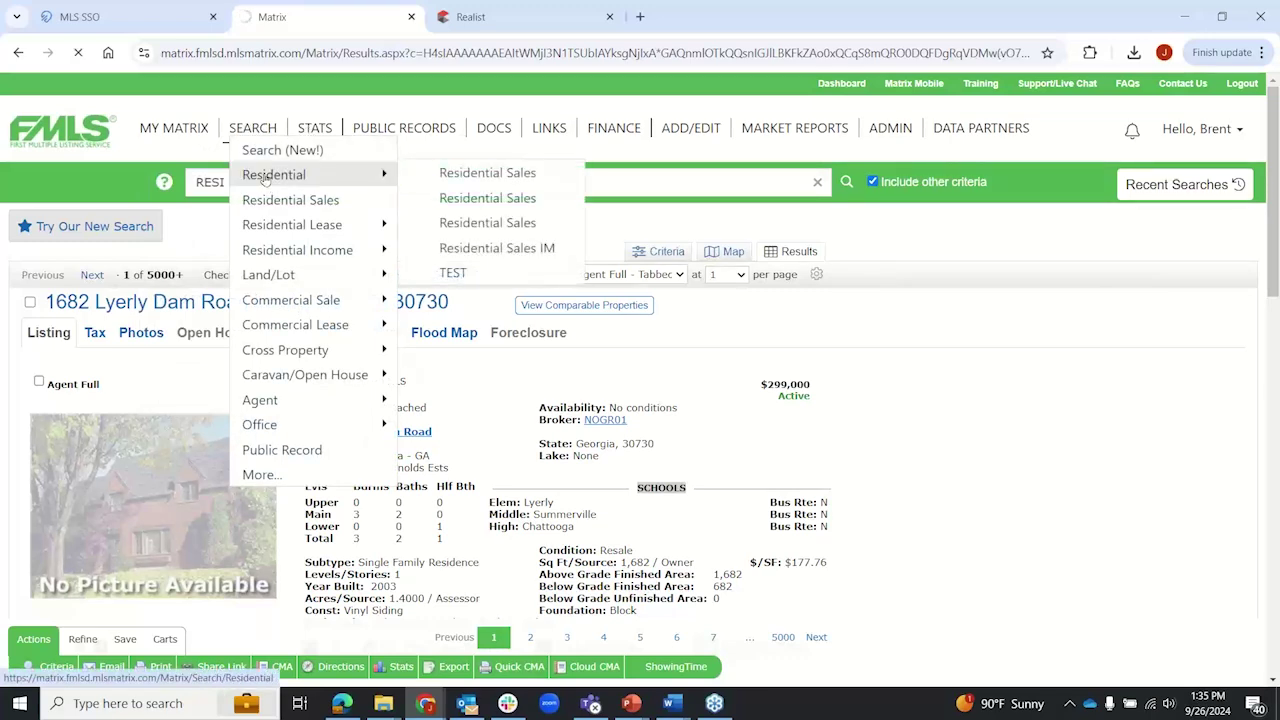
{"action": "scroll", "coordinate": [265, 177], "scroll_direction": "down", "scroll_amount": 3}
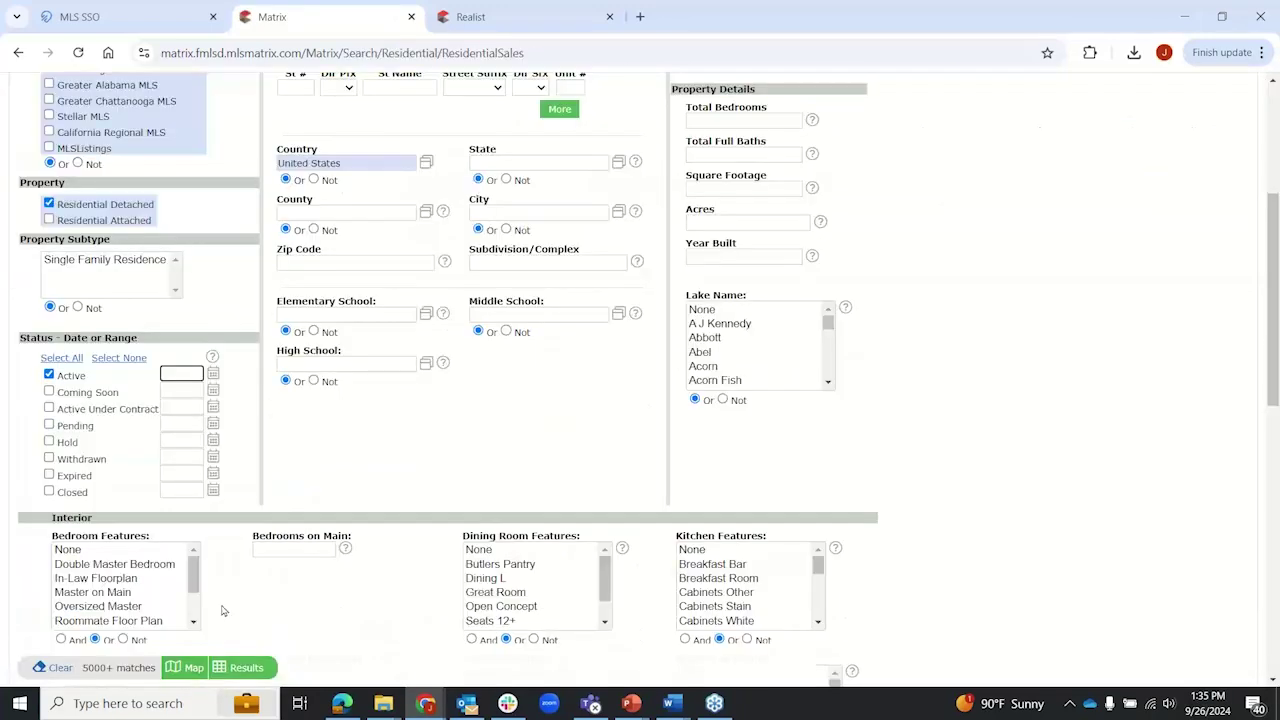
{"action": "left_click", "coordinate": [250, 668]}
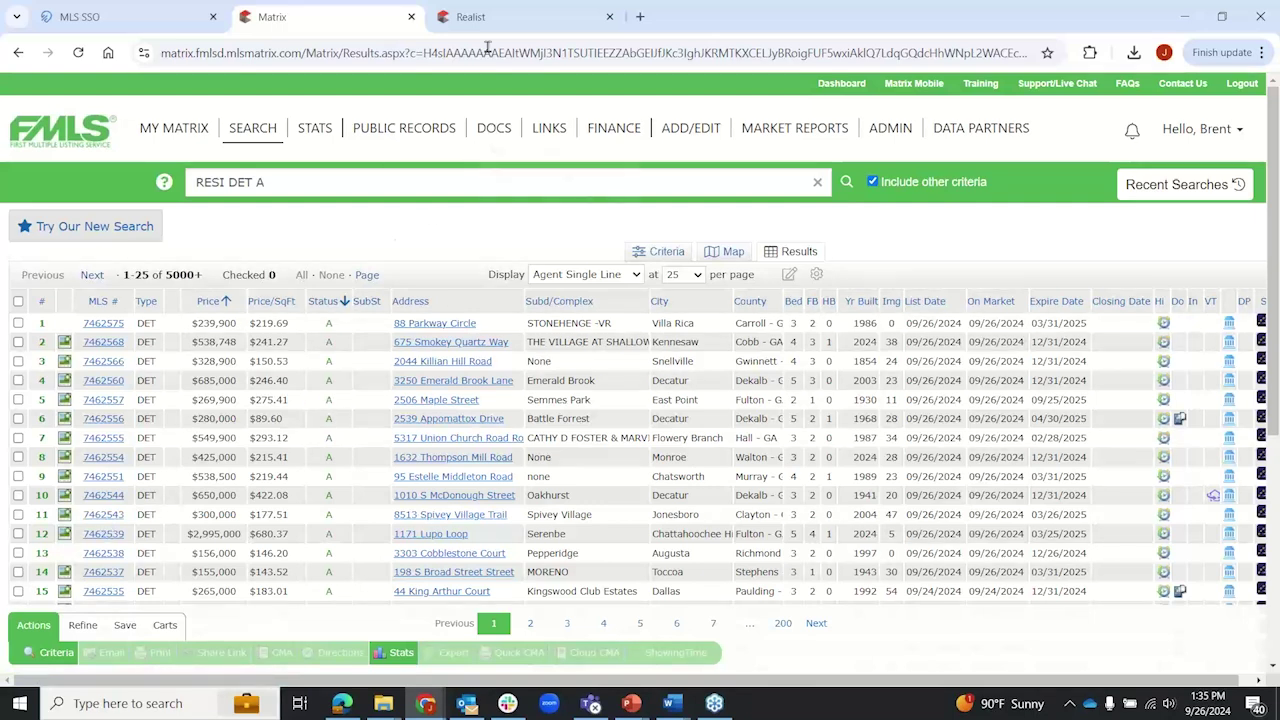
{"action": "left_click", "coordinate": [531, 16]}
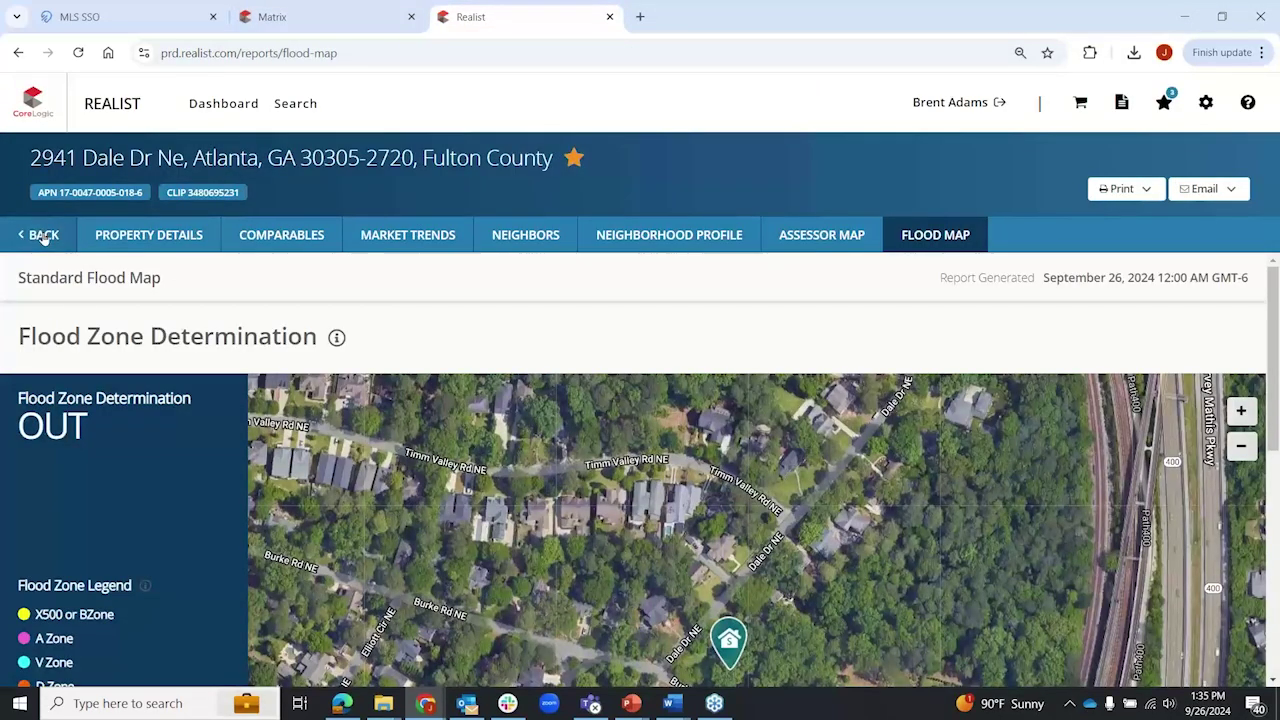
Step: Return to the search map, enlarge it over the results table, and check the subject's card
{"action": "left_click", "coordinate": [45, 238]}
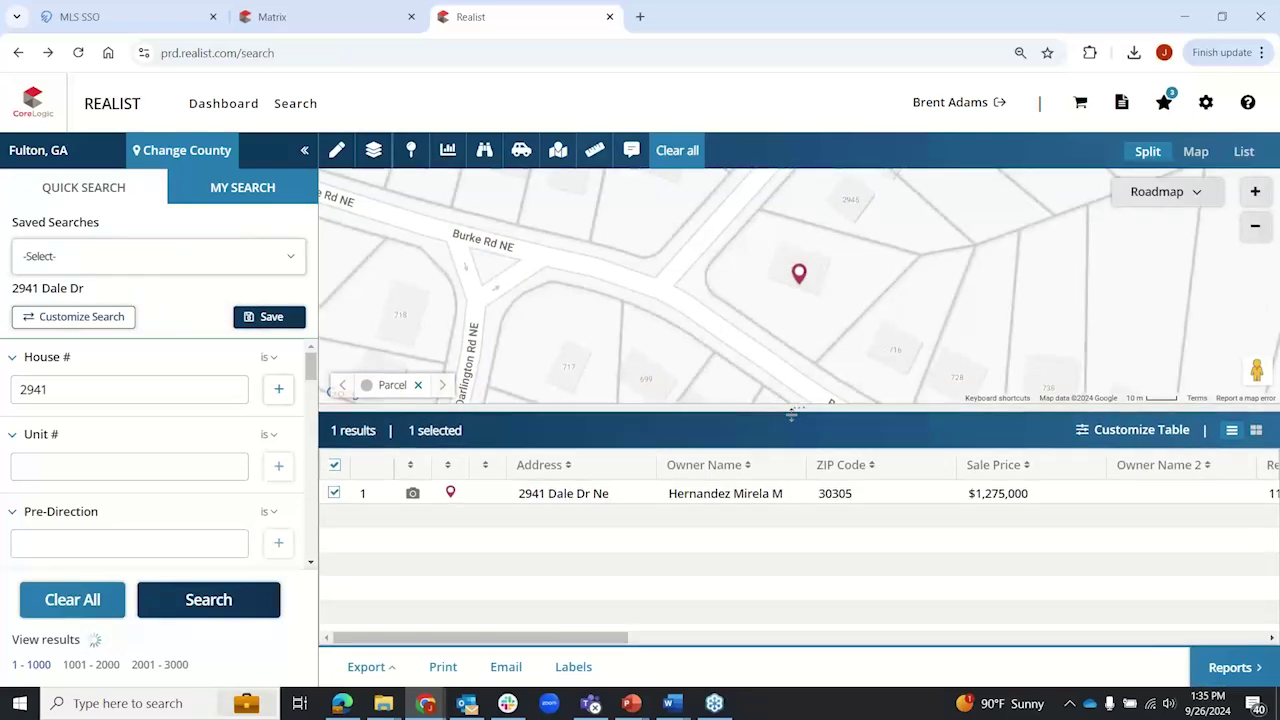
{"action": "left_click_drag", "start_coordinate": [799, 408], "coordinate": [824, 645]}
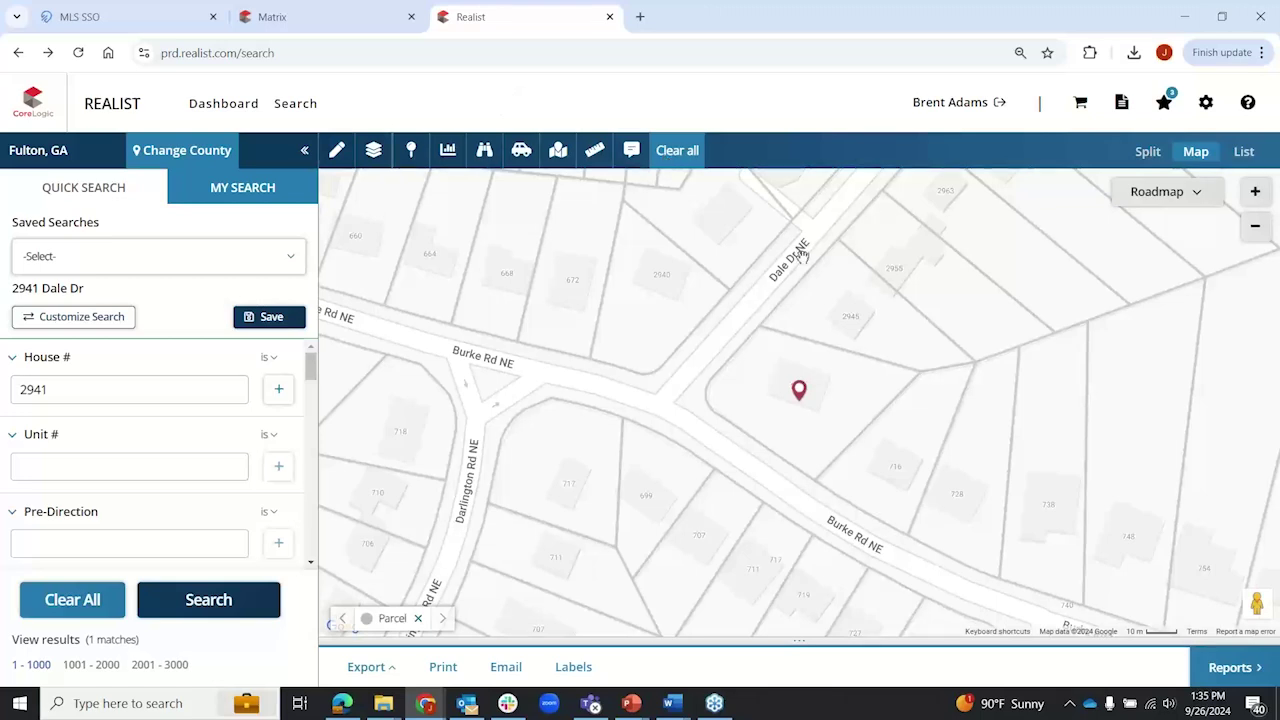
{"action": "left_click", "coordinate": [800, 390]}
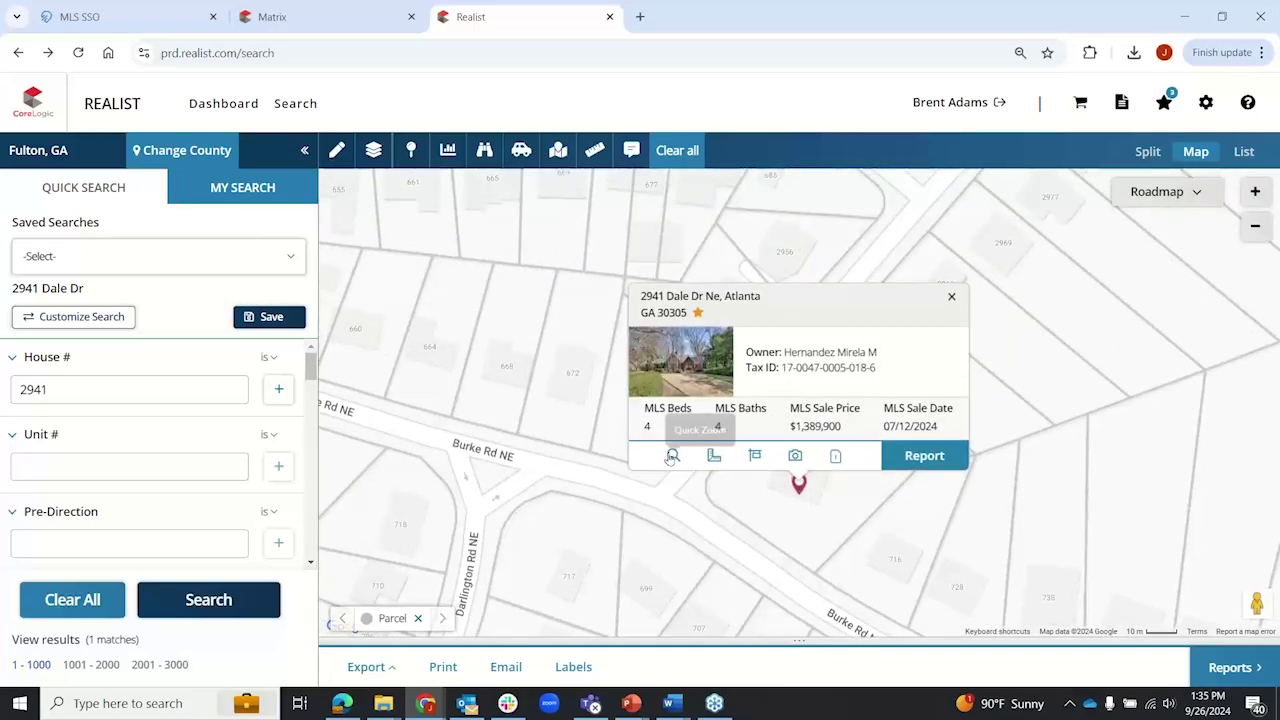
{"action": "left_click", "coordinate": [951, 296]}
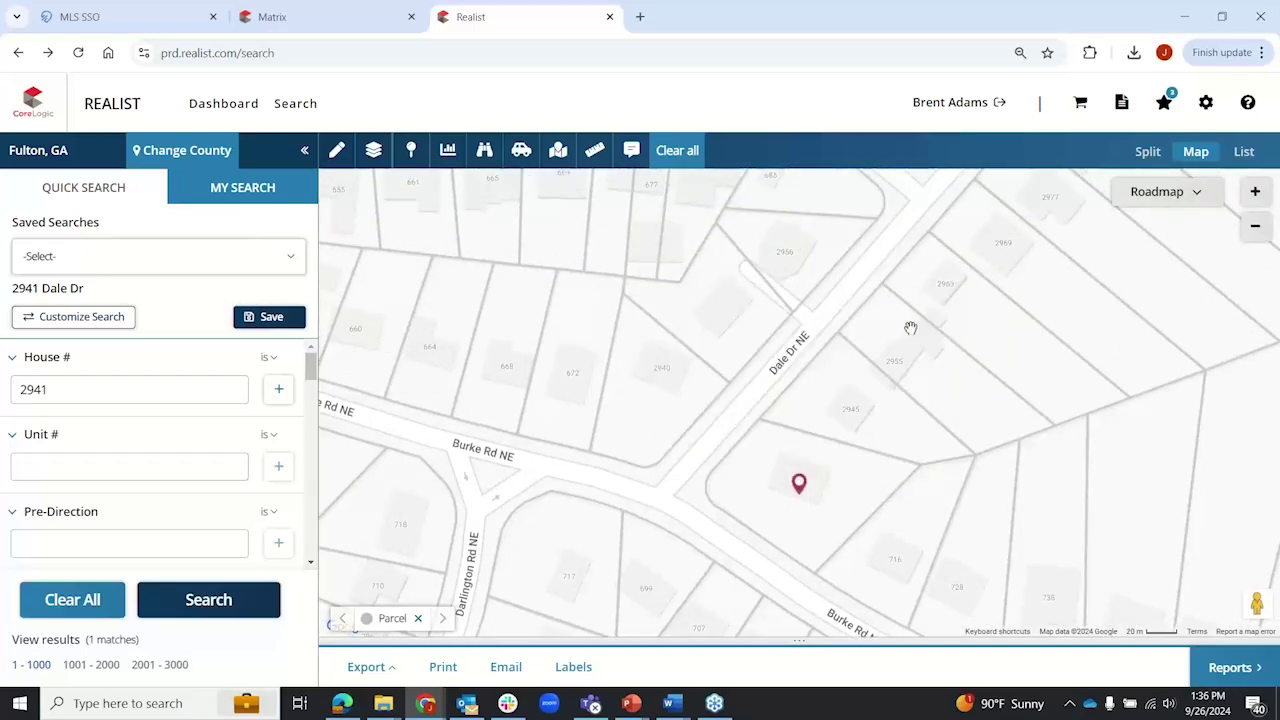
{"action": "scroll", "coordinate": [908, 320], "scroll_direction": "down", "scroll_amount": 3}
{"action": "scroll", "coordinate": [910, 295], "scroll_direction": "down", "scroll_amount": 3}
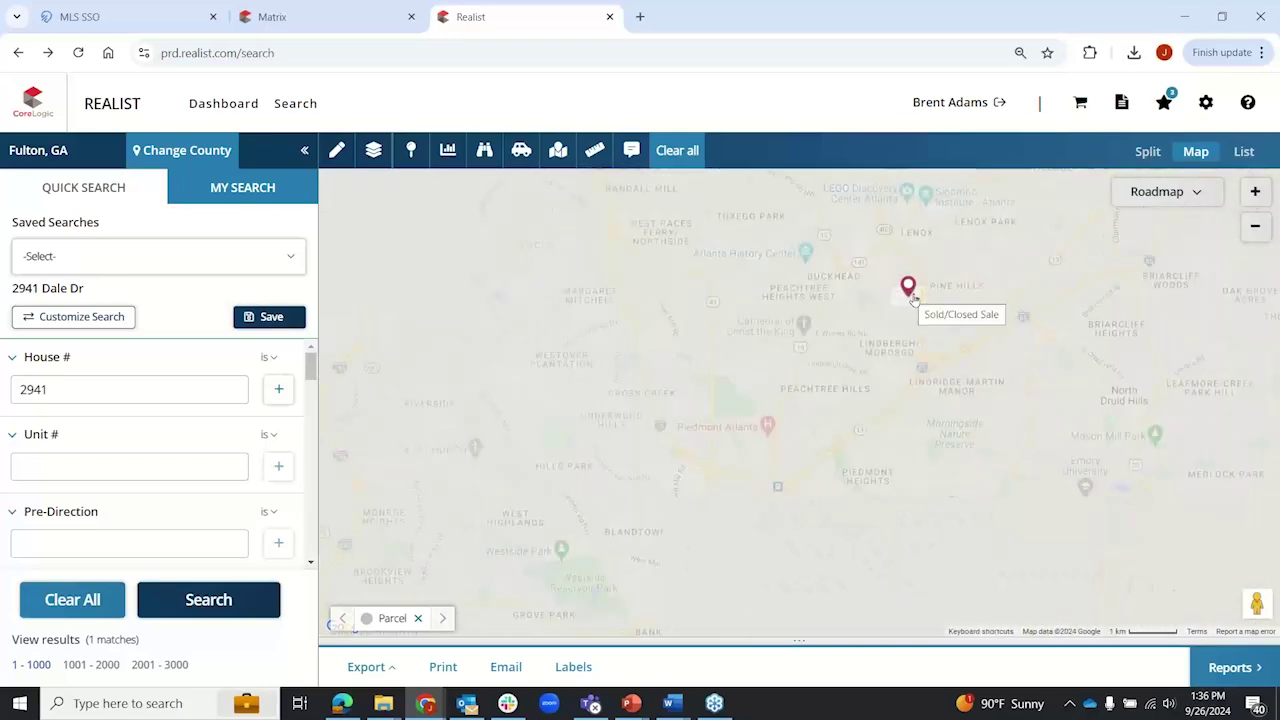
{"action": "left_click", "coordinate": [908, 287]}
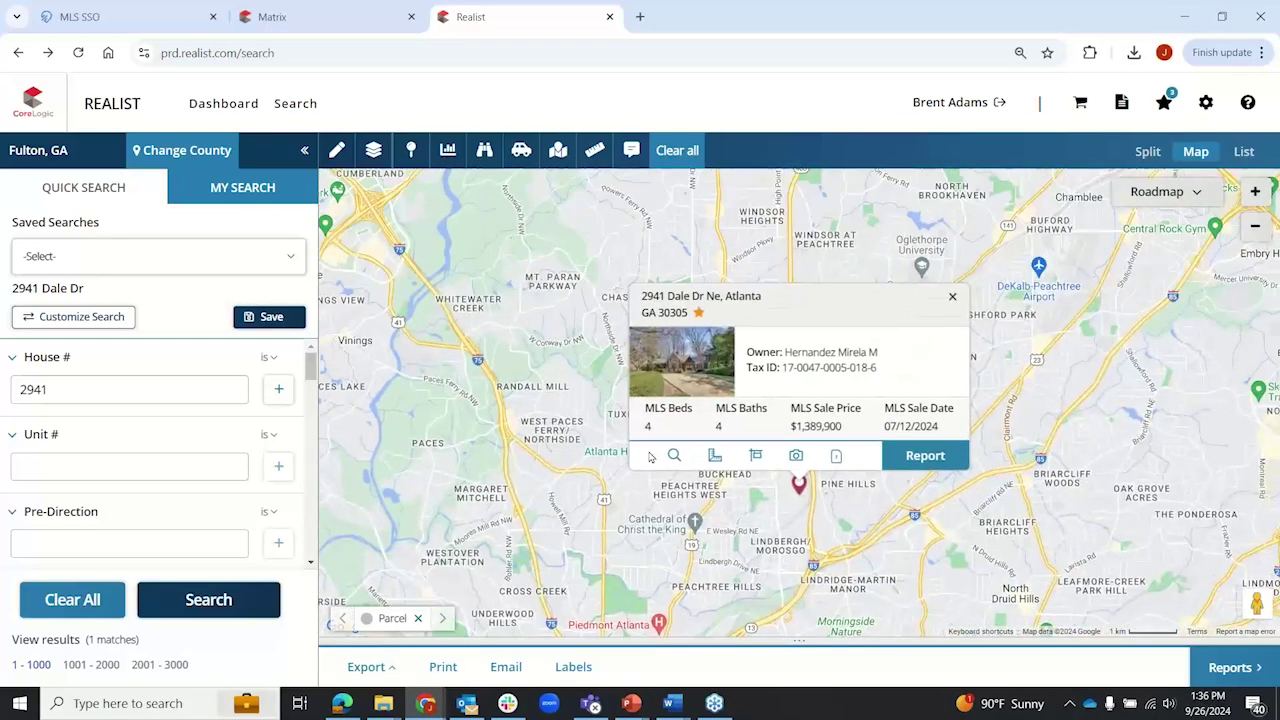
{"action": "left_click", "coordinate": [676, 455]}
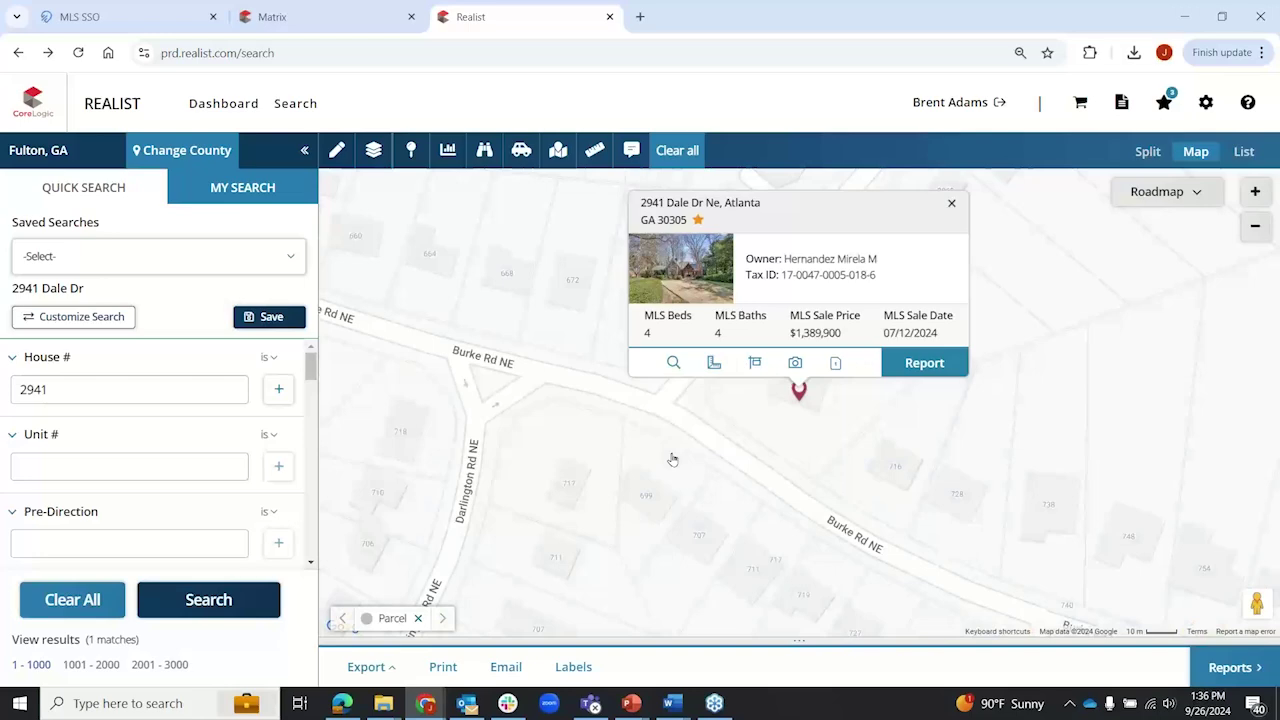
{"action": "left_click", "coordinate": [714, 366]}
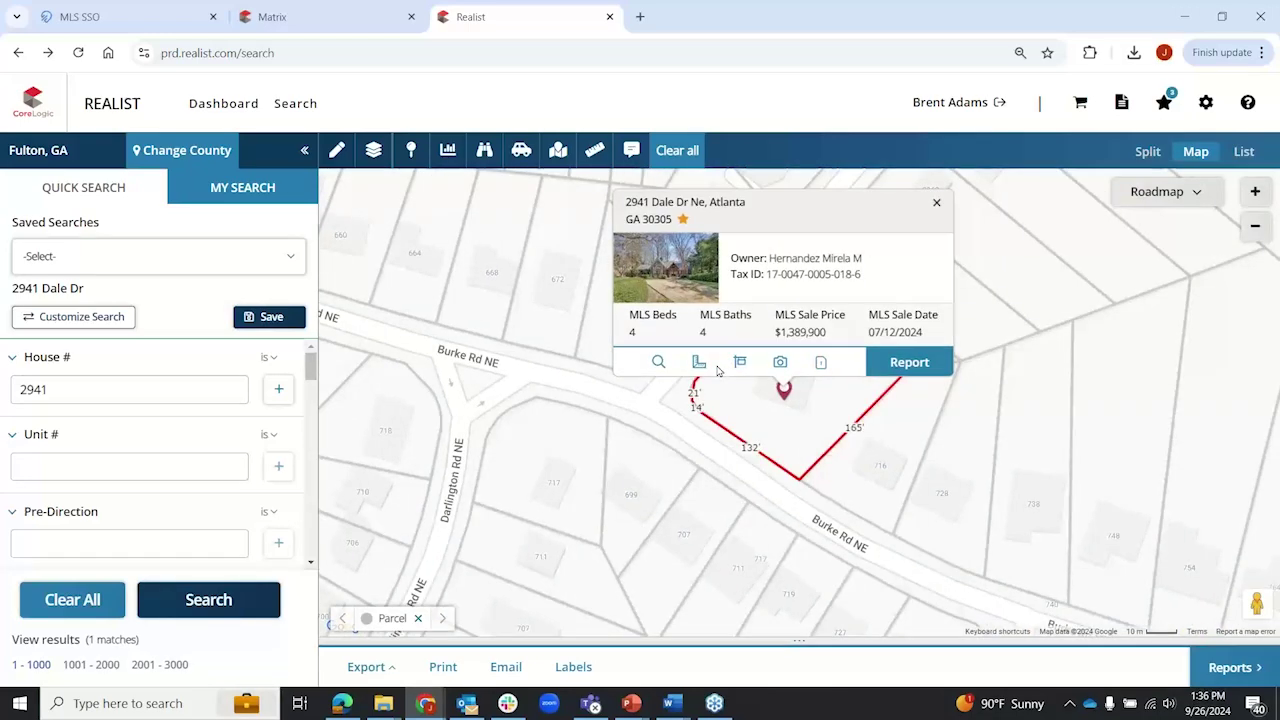
{"action": "left_click", "coordinate": [936, 203]}
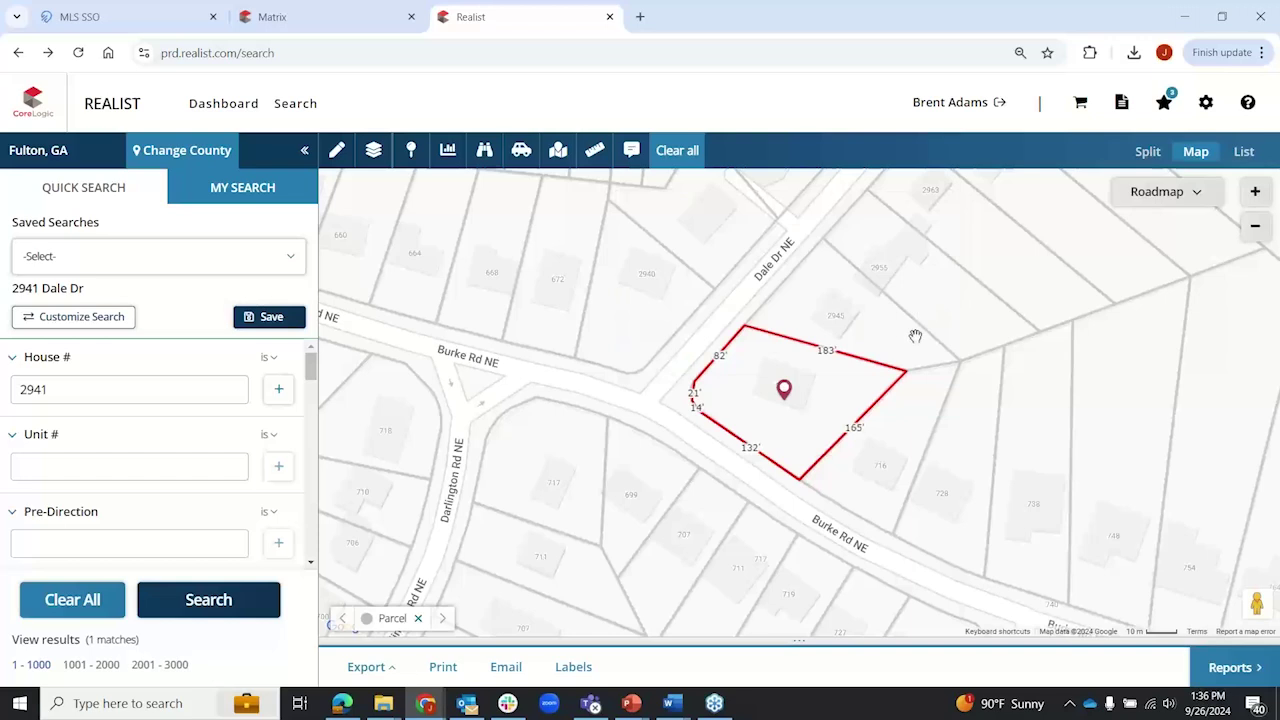
{"action": "left_click", "coordinate": [784, 389]}
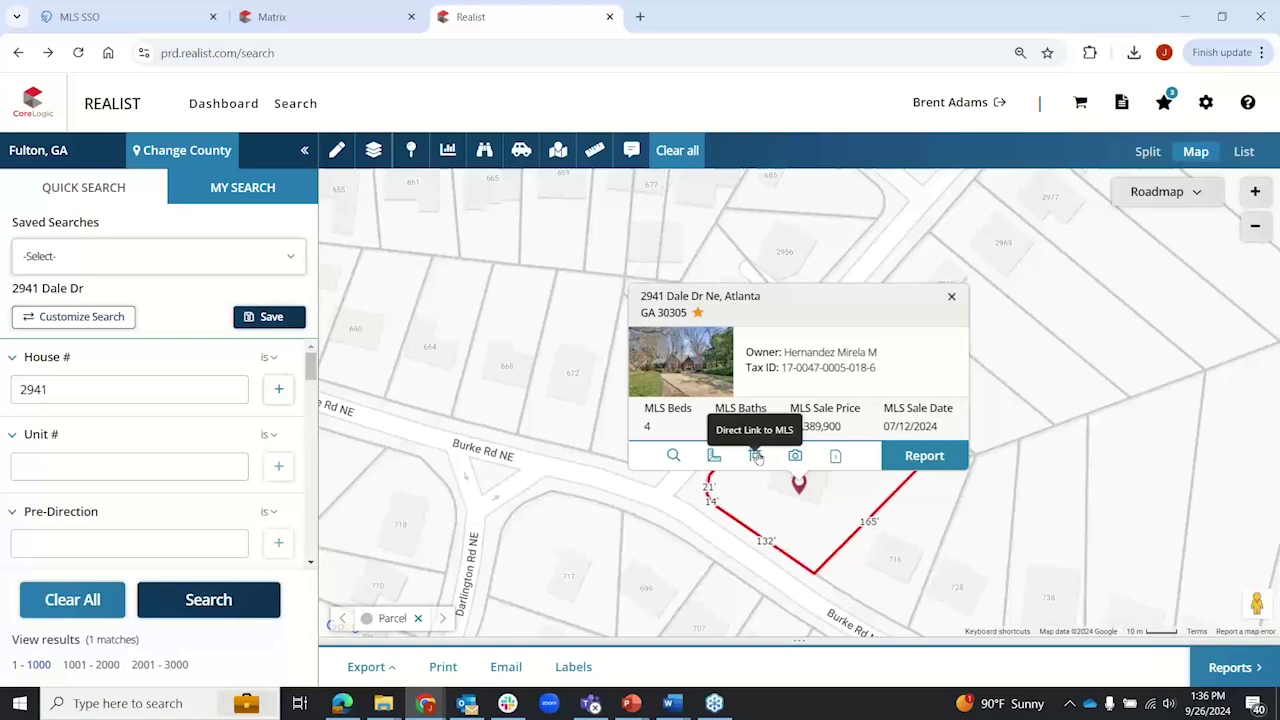
{"action": "left_click", "coordinate": [952, 296]}
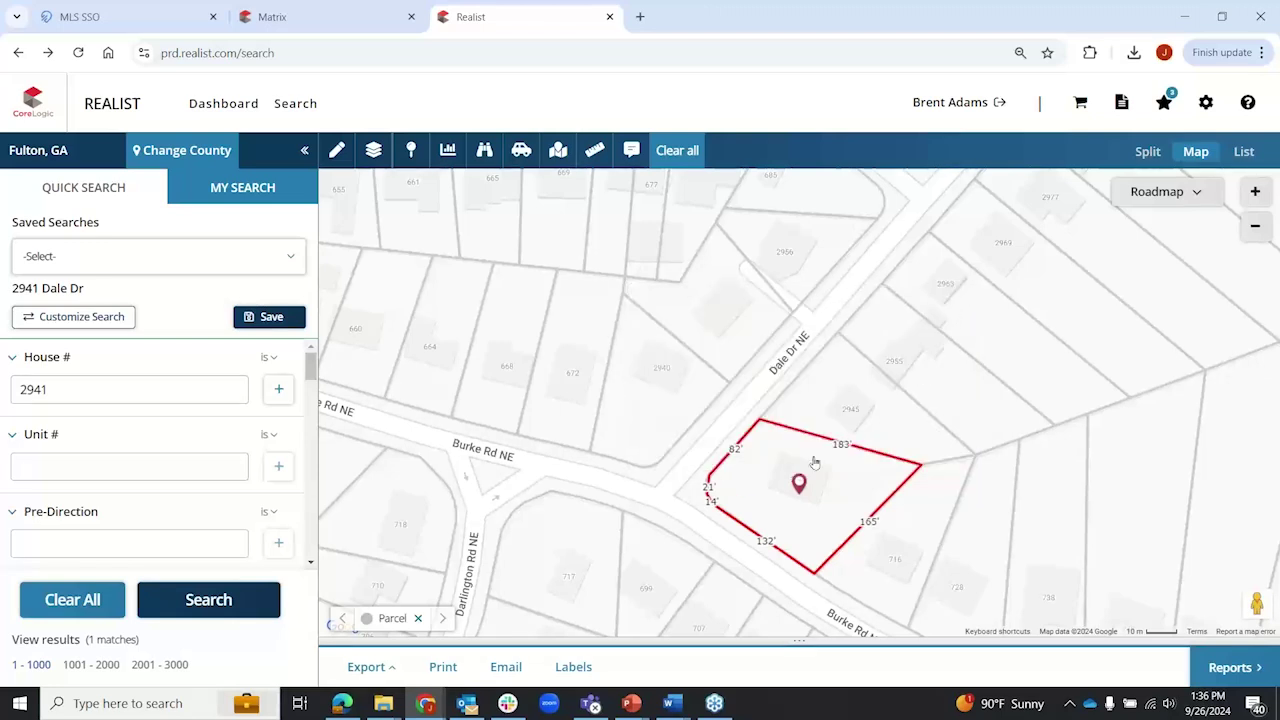
Step: Inspect neighbouring lots on Dale Dr and Burke Rd NE, then recentre on the subject property
{"action": "left_click", "coordinate": [836, 400]}
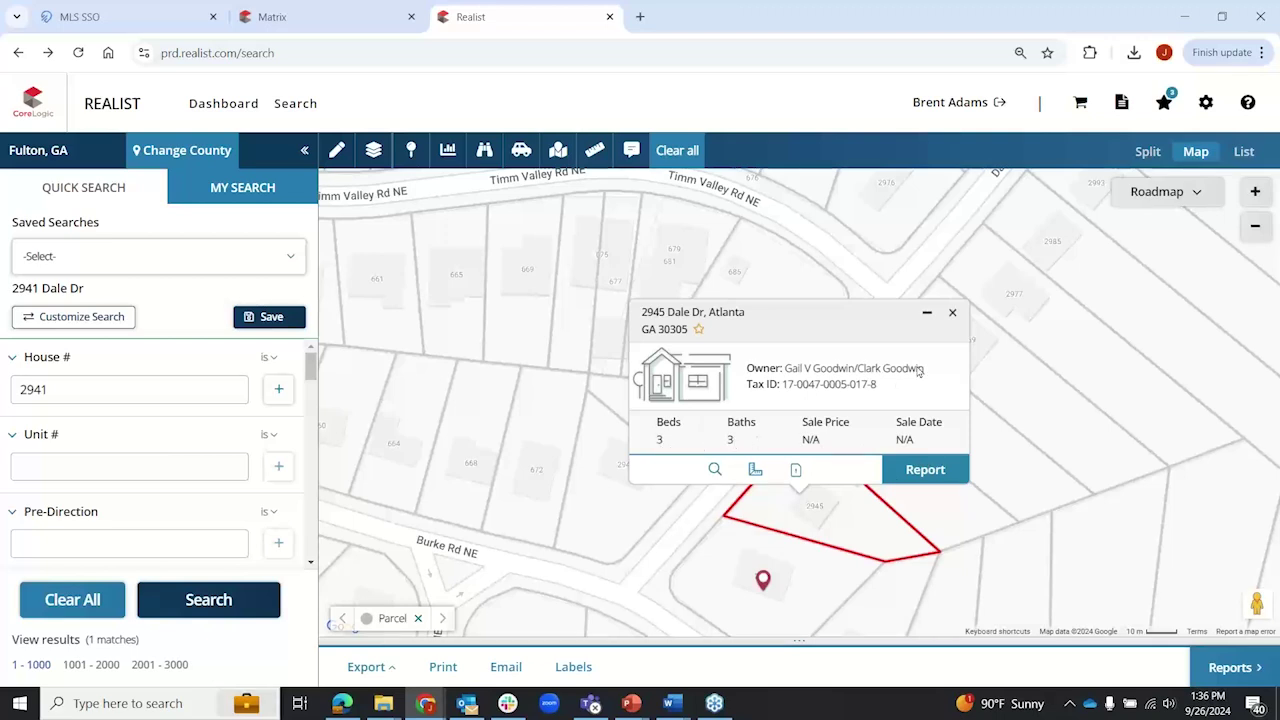
{"action": "left_click", "coordinate": [952, 312]}
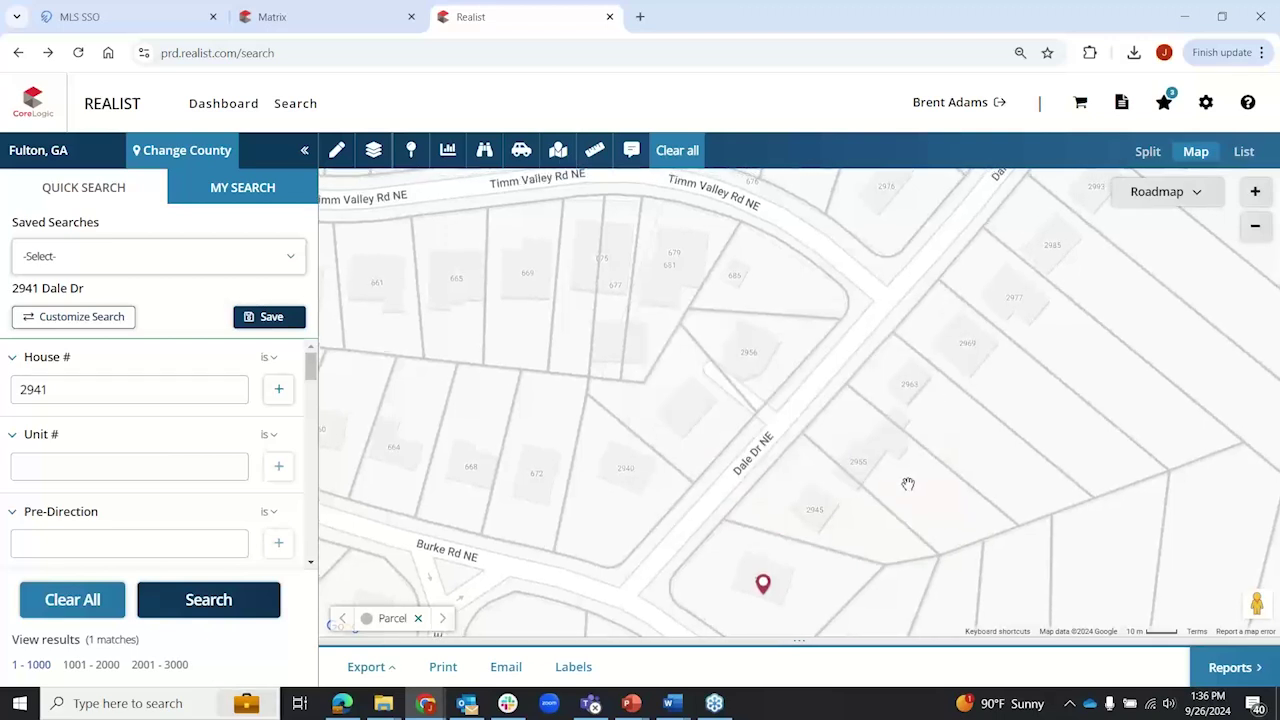
{"action": "left_click", "coordinate": [908, 484]}
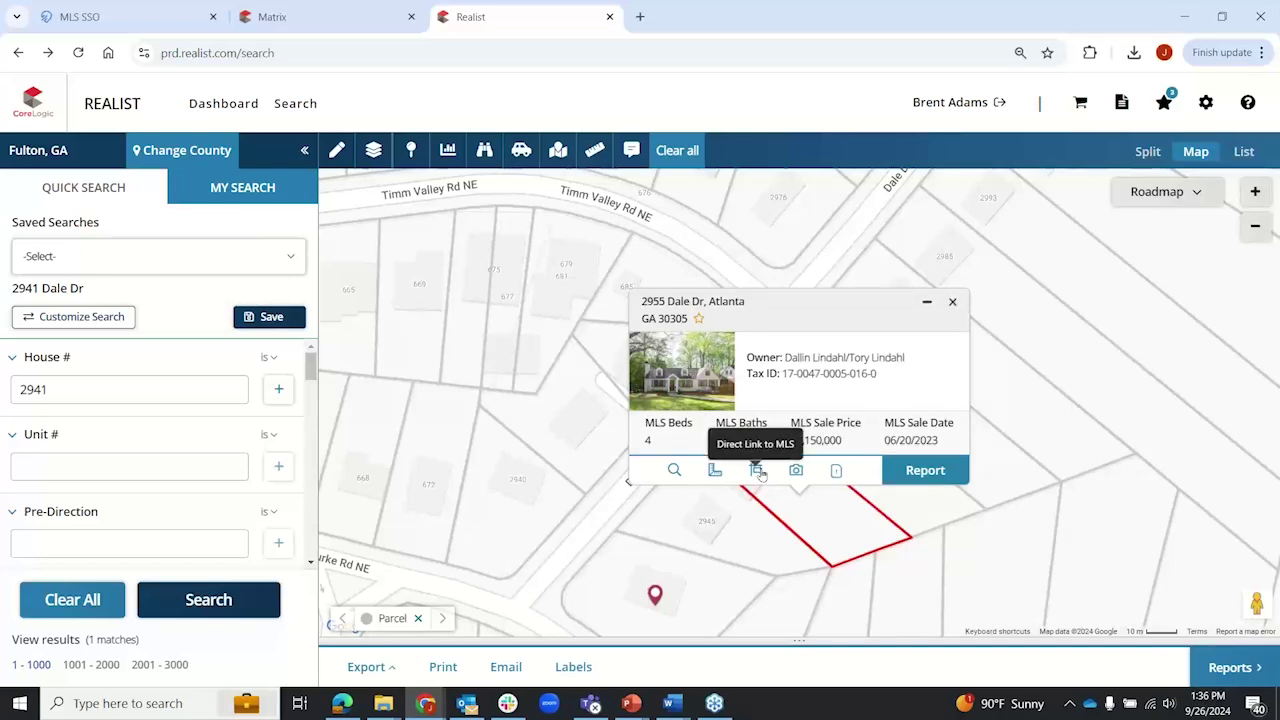
{"action": "left_click", "coordinate": [953, 303]}
{"action": "left_click_drag", "start_coordinate": [946, 517], "coordinate": [920, 286]}
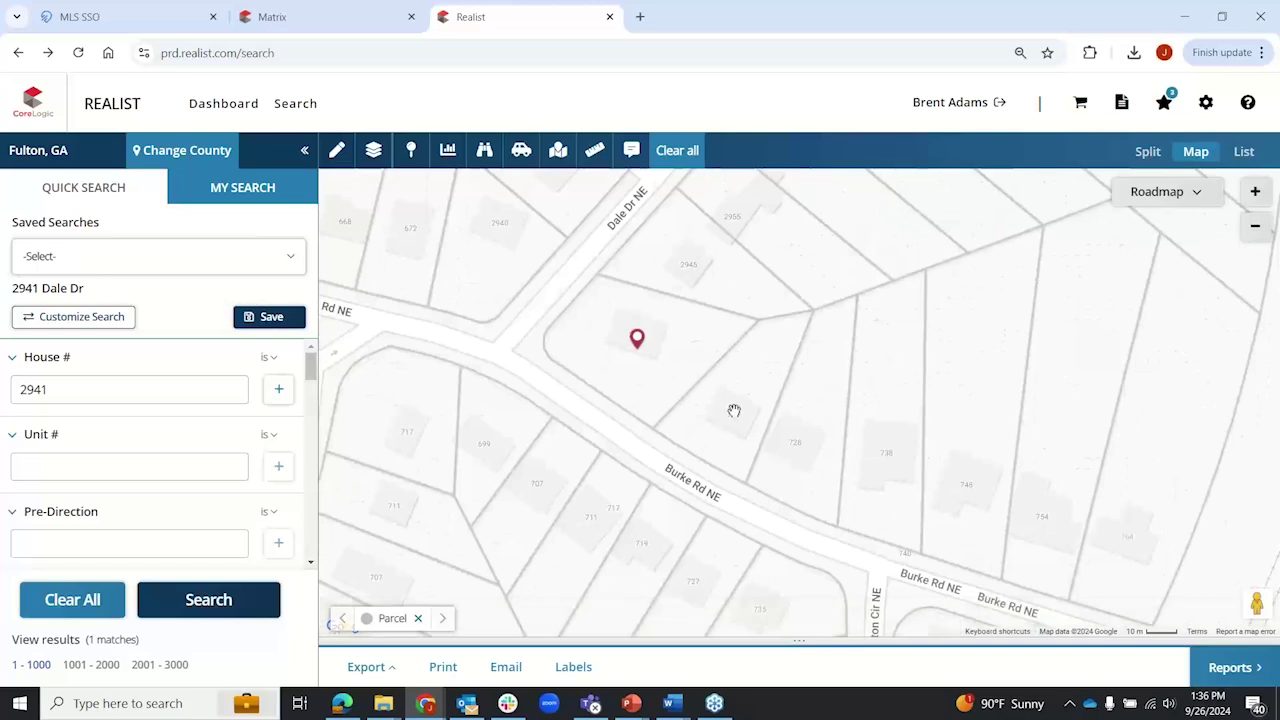
{"action": "left_click", "coordinate": [768, 382]}
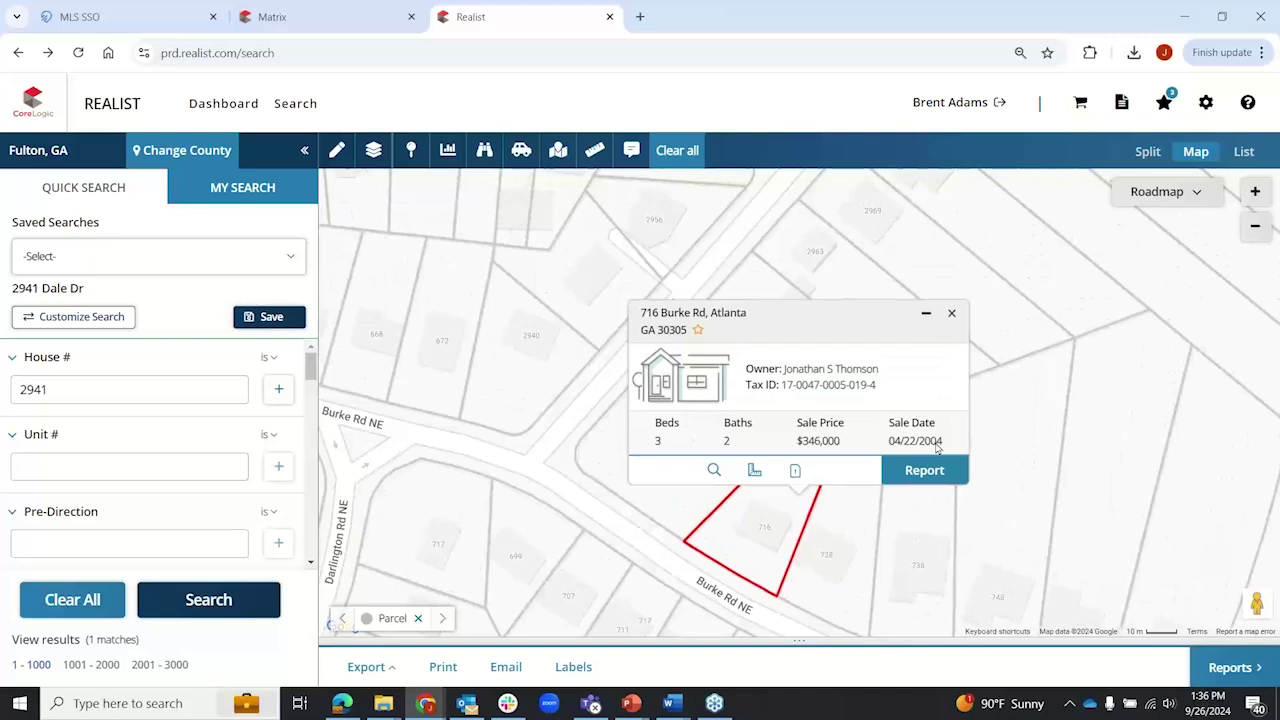
{"action": "left_click", "coordinate": [953, 314]}
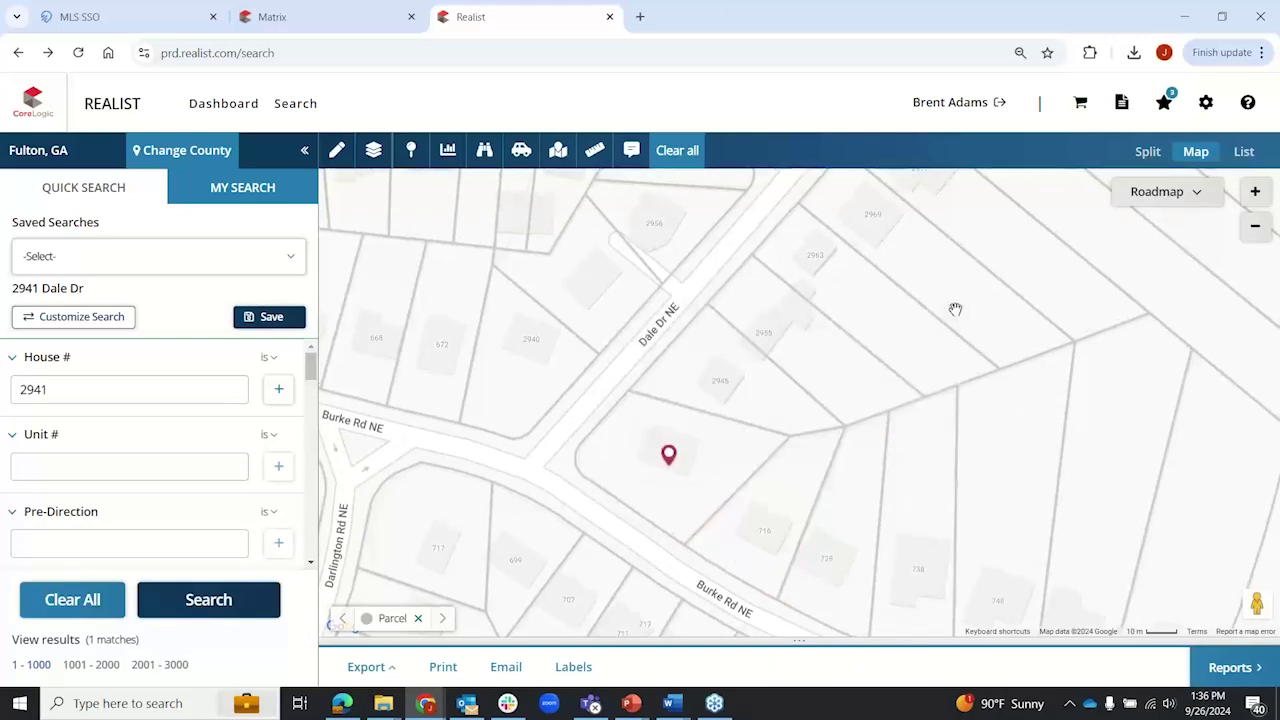
{"action": "left_click_drag", "start_coordinate": [874, 431], "coordinate": [837, 340]}
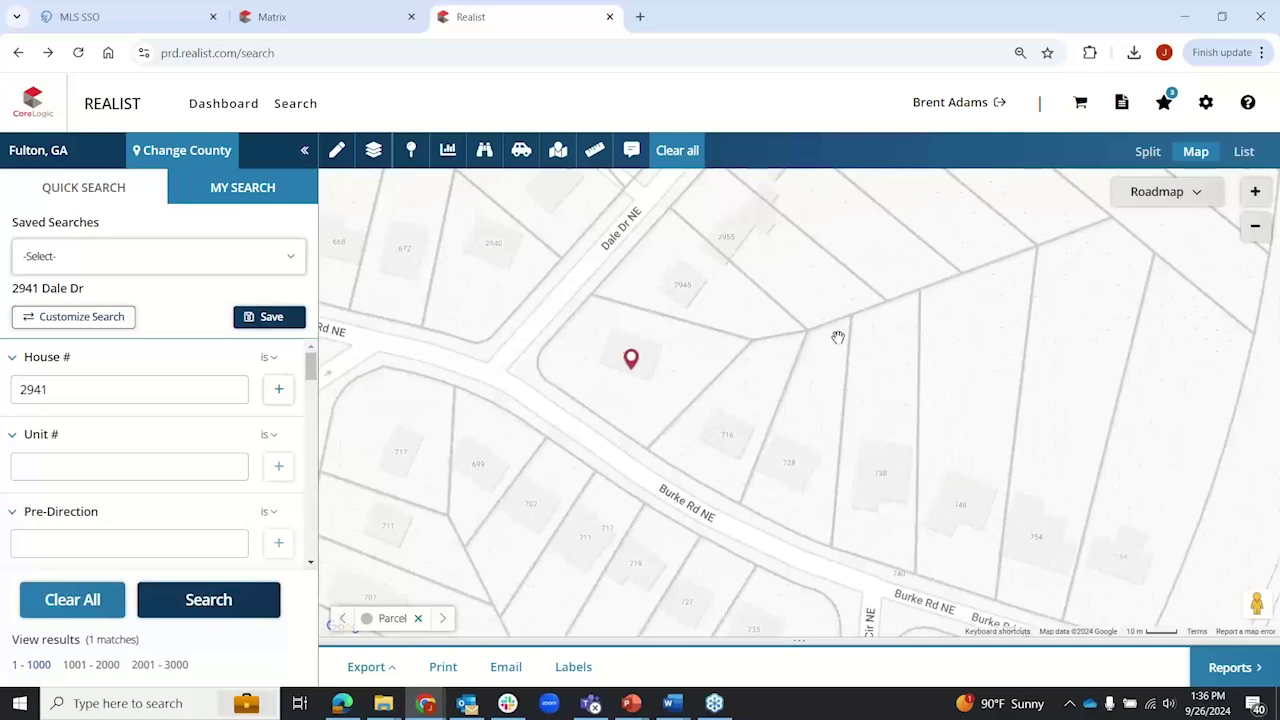
Step: Switch the map to satellite imagery and pan east past the highway
{"action": "left_click", "coordinate": [1200, 195]}
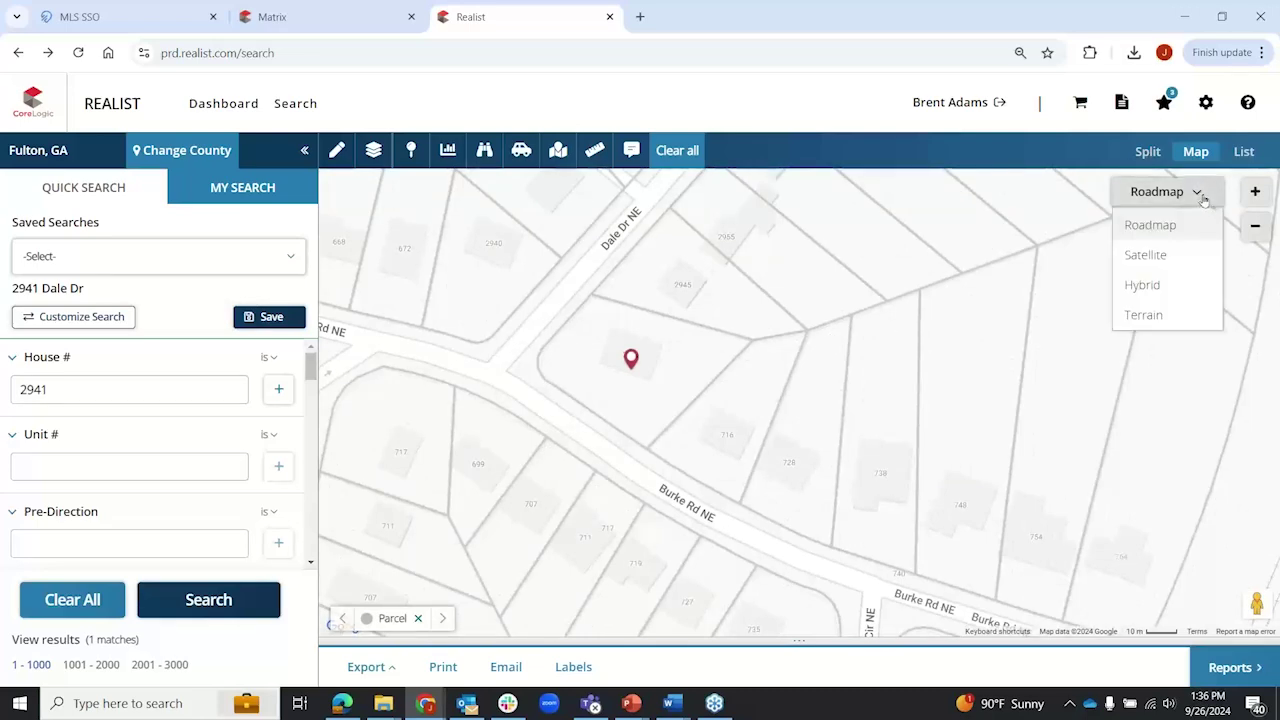
{"action": "left_click", "coordinate": [1147, 255]}
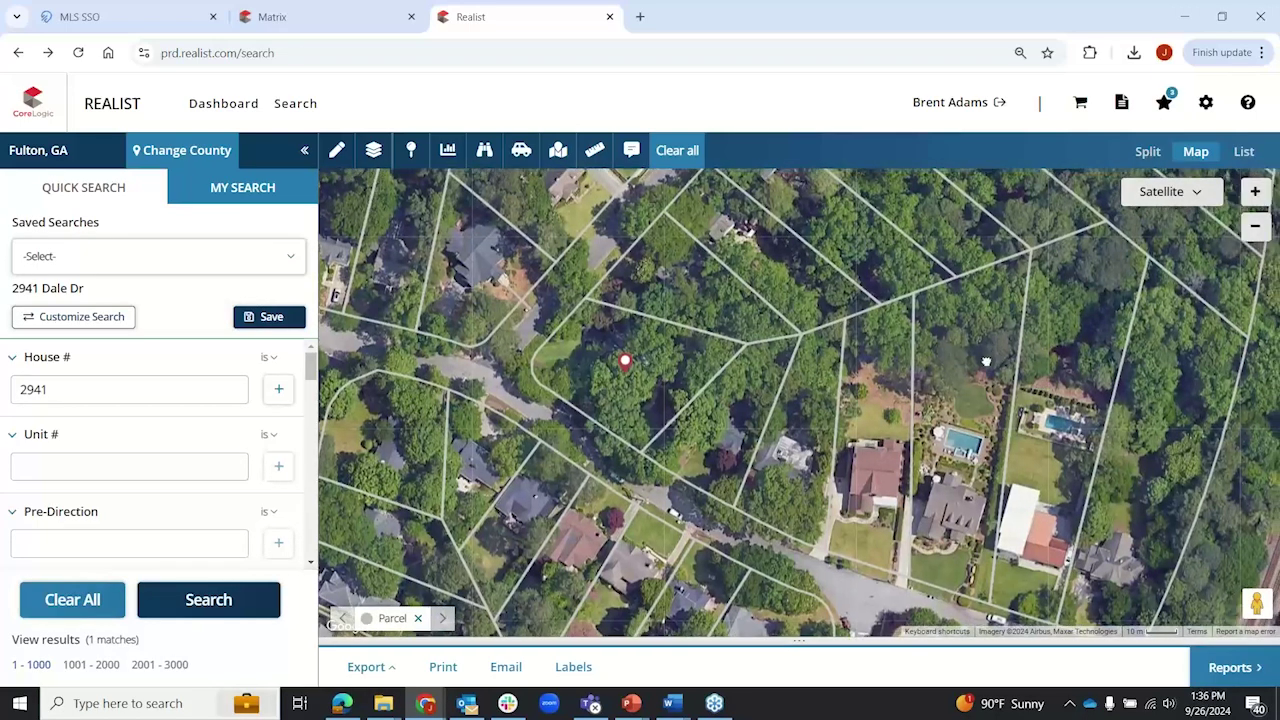
{"action": "scroll", "coordinate": [1012, 360], "scroll_direction": "down", "scroll_amount": 1}
{"action": "left_click_drag", "start_coordinate": [1012, 360], "coordinate": [719, 405]}
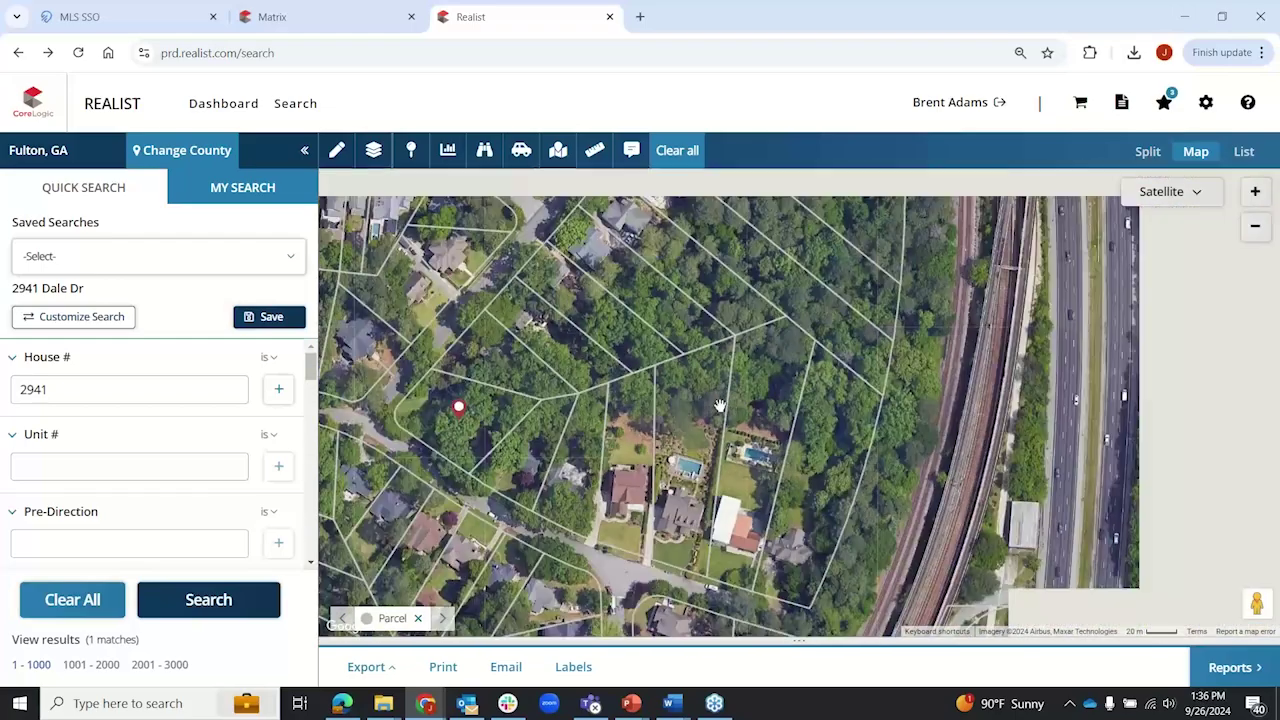
{"action": "scroll", "coordinate": [719, 405], "scroll_direction": "down", "scroll_amount": 1}
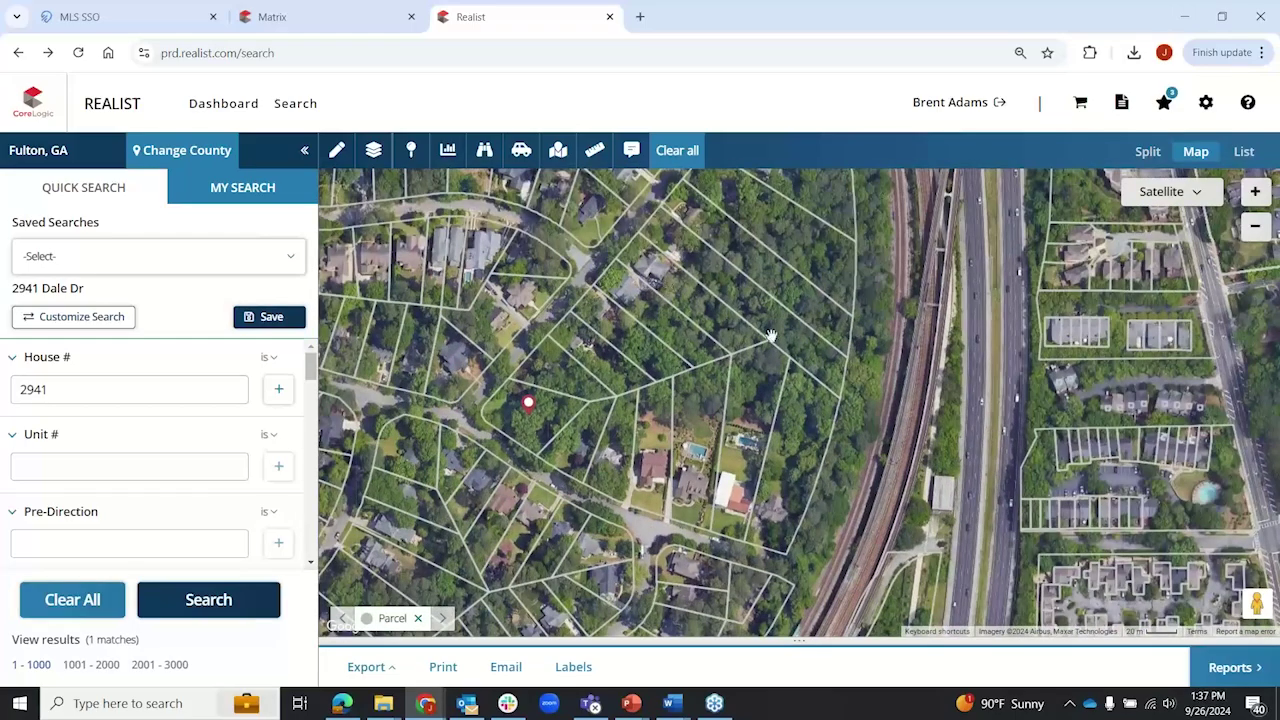
{"action": "left_click_drag", "start_coordinate": [902, 346], "coordinate": [694, 373]}
{"action": "scroll", "coordinate": [852, 388], "scroll_direction": "down", "scroll_amount": 1}
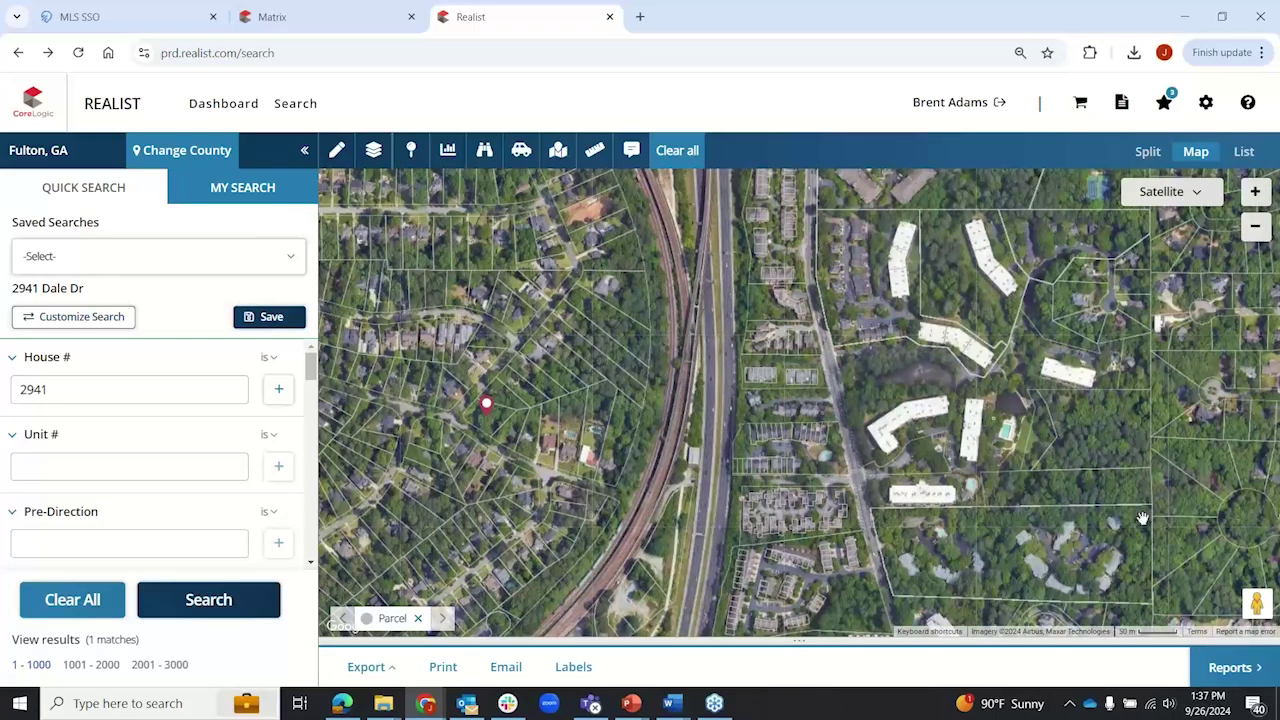
{"action": "left_click_drag", "start_coordinate": [1142, 518], "coordinate": [872, 433]}
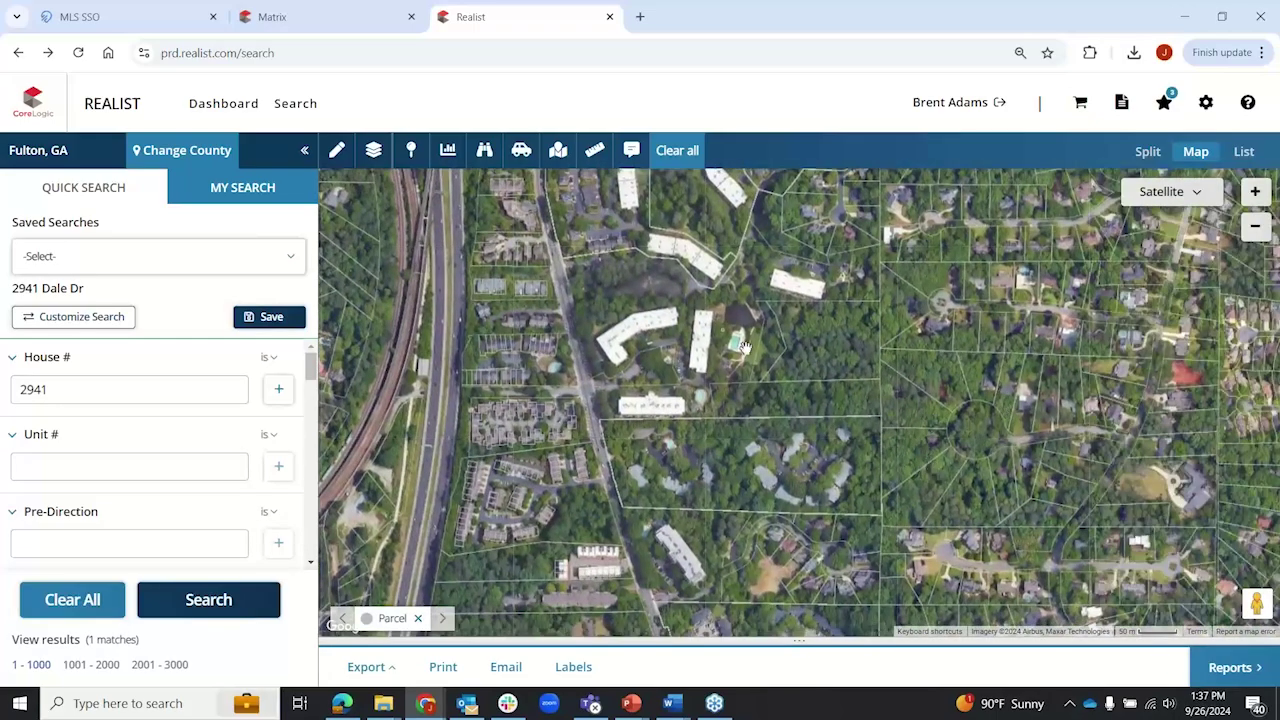
Step: Pan west to the park and ballfields and view the Pharr Rd and N Decatur Rd parcel details
{"action": "mouse_move", "coordinate": [645, 310]}
{"action": "left_mouse_down"}
{"action": "mouse_move", "coordinate": [863, 403]}
{"action": "mouse_move", "coordinate": [1010, 436]}
{"action": "left_mouse_up"}
{"action": "left_click_drag", "start_coordinate": [524, 308], "coordinate": [875, 366]}
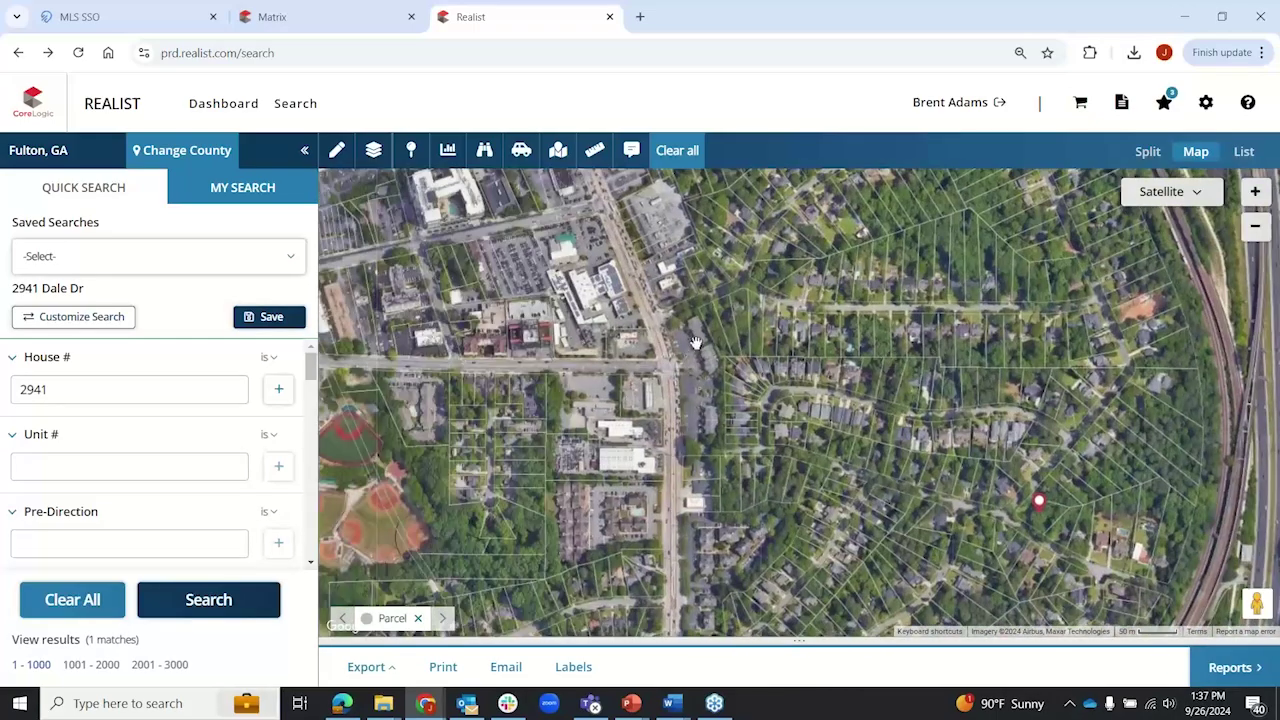
{"action": "left_click_drag", "start_coordinate": [597, 335], "coordinate": [778, 374]}
{"action": "left_click_drag", "start_coordinate": [515, 349], "coordinate": [709, 341]}
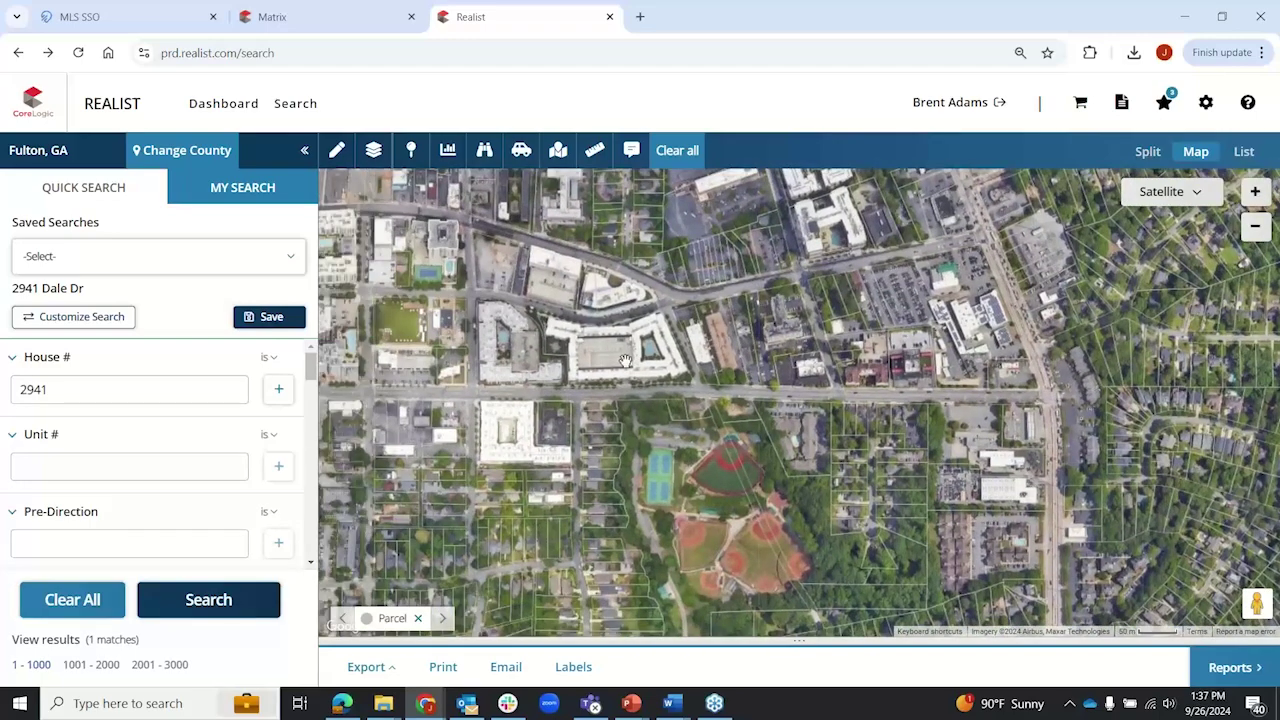
{"action": "scroll", "coordinate": [625, 360], "scroll_direction": "up", "scroll_amount": 2}
{"action": "left_click_drag", "start_coordinate": [705, 448], "coordinate": [671, 406]}
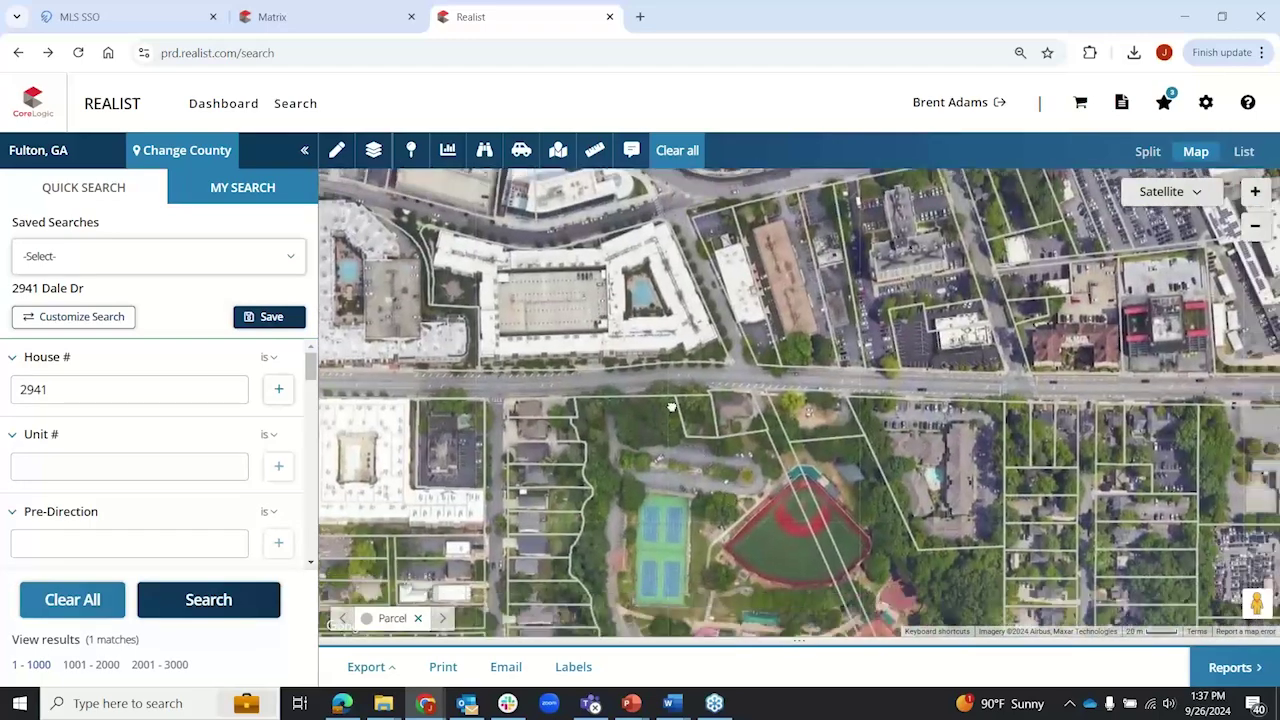
{"action": "left_click", "coordinate": [612, 393]}
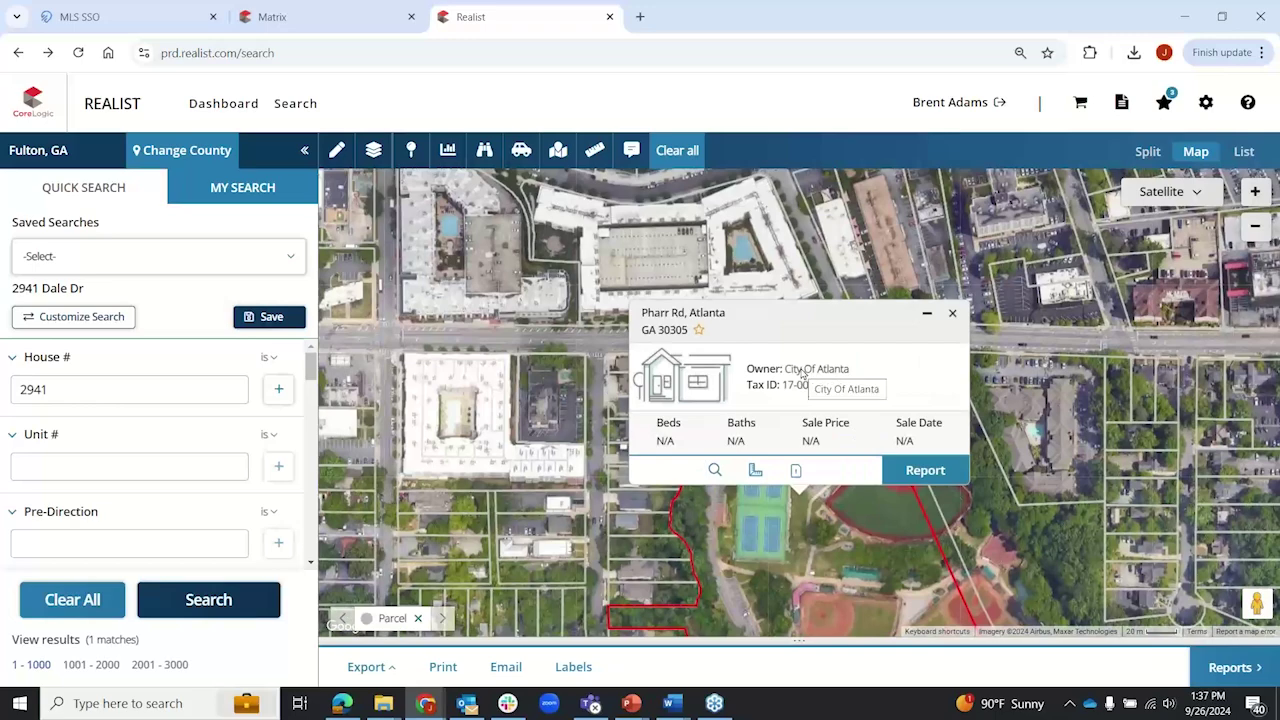
{"action": "left_click", "coordinate": [955, 315]}
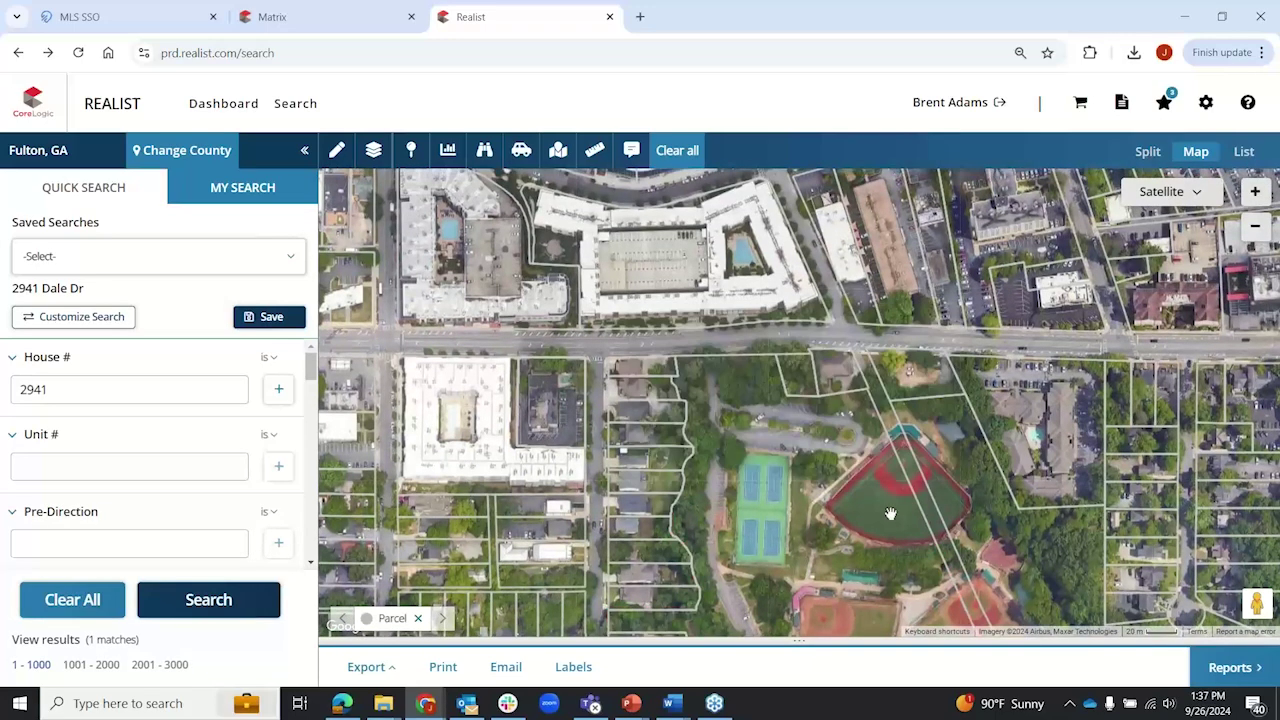
{"action": "left_click_drag", "start_coordinate": [889, 520], "coordinate": [571, 403]}
{"action": "left_click", "coordinate": [735, 409]}
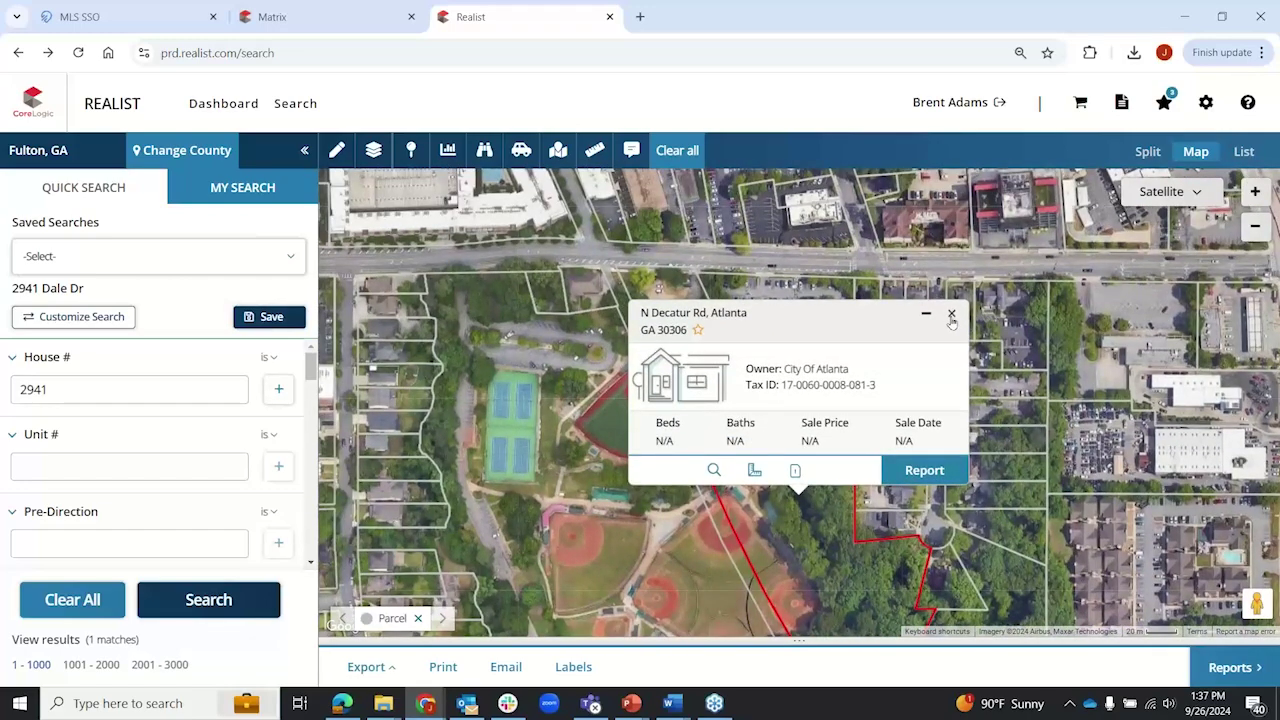
{"action": "left_click", "coordinate": [951, 313]}
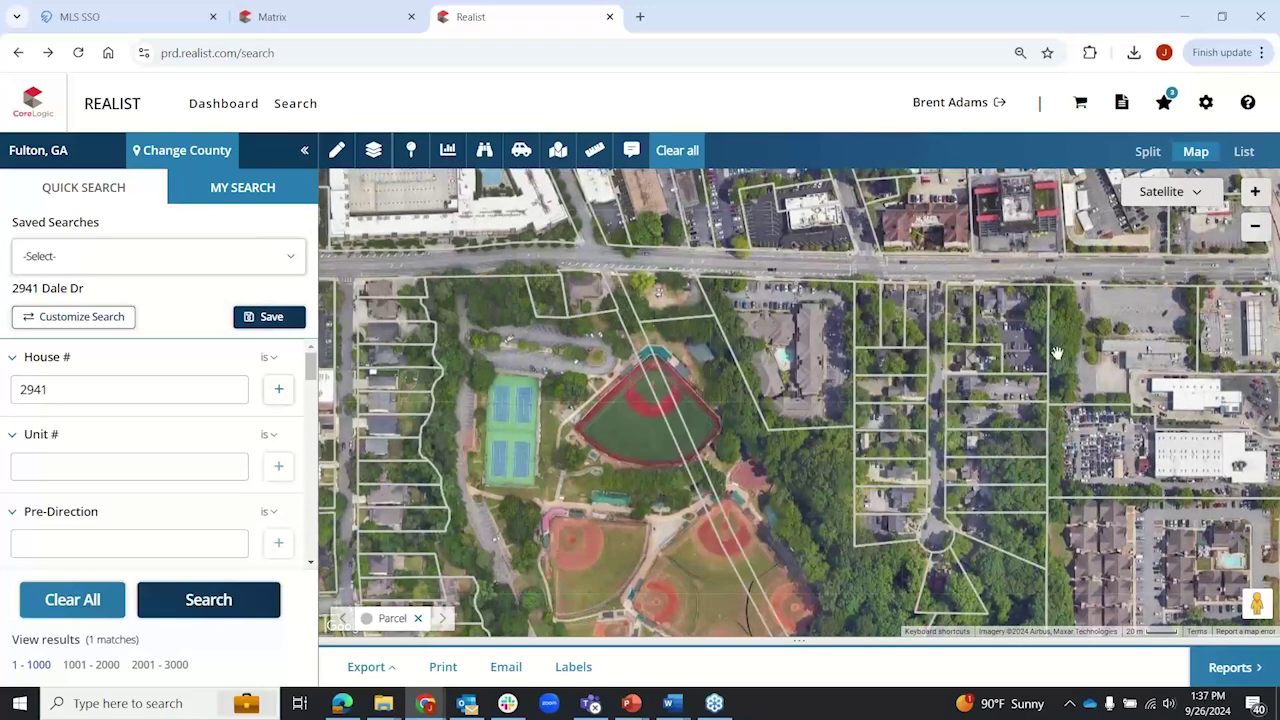
{"action": "left_click", "coordinate": [1107, 333]}
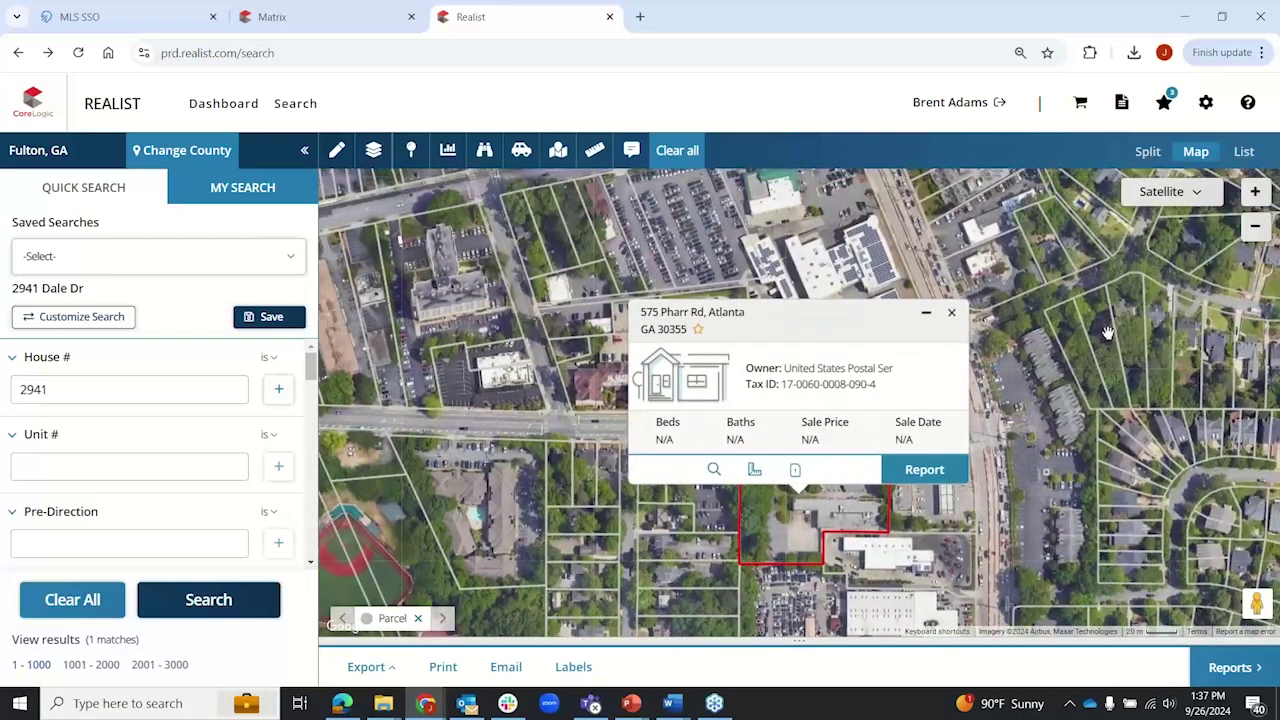
{"action": "left_click_drag", "start_coordinate": [784, 370], "coordinate": [886, 368]}
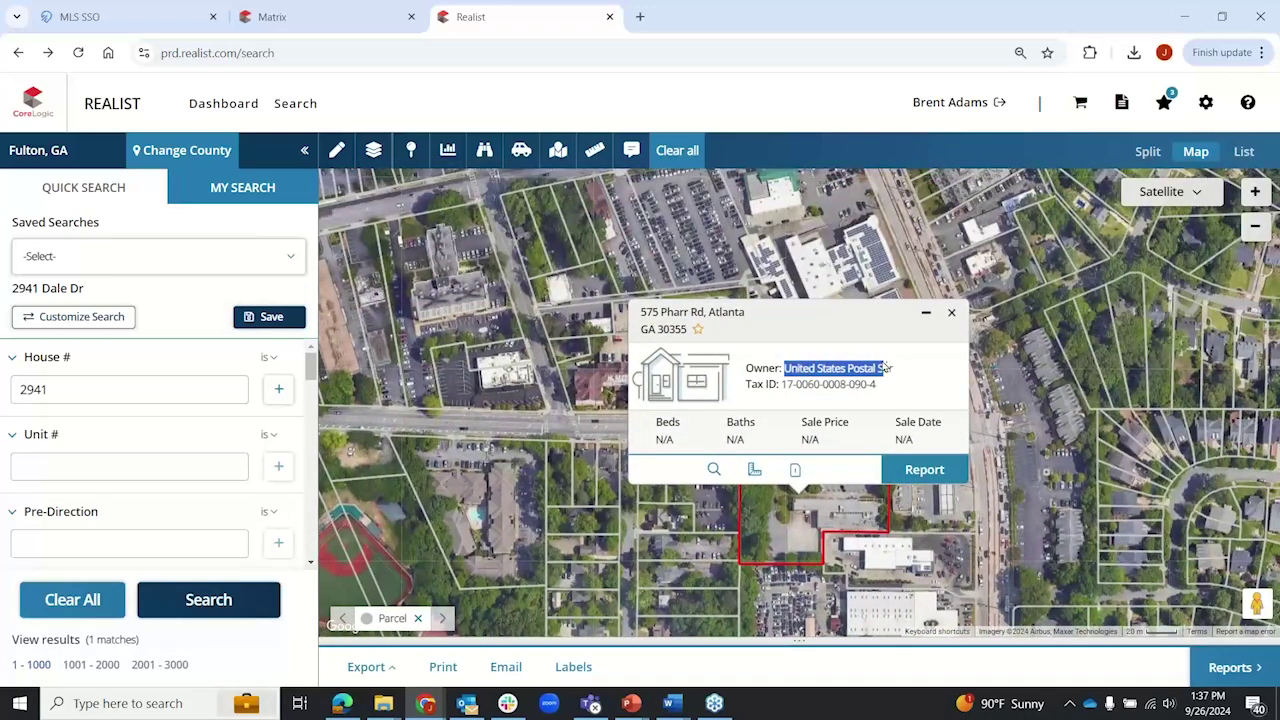
{"action": "left_click", "coordinate": [951, 312]}
{"action": "left_click_drag", "start_coordinate": [951, 312], "coordinate": [481, 237]}
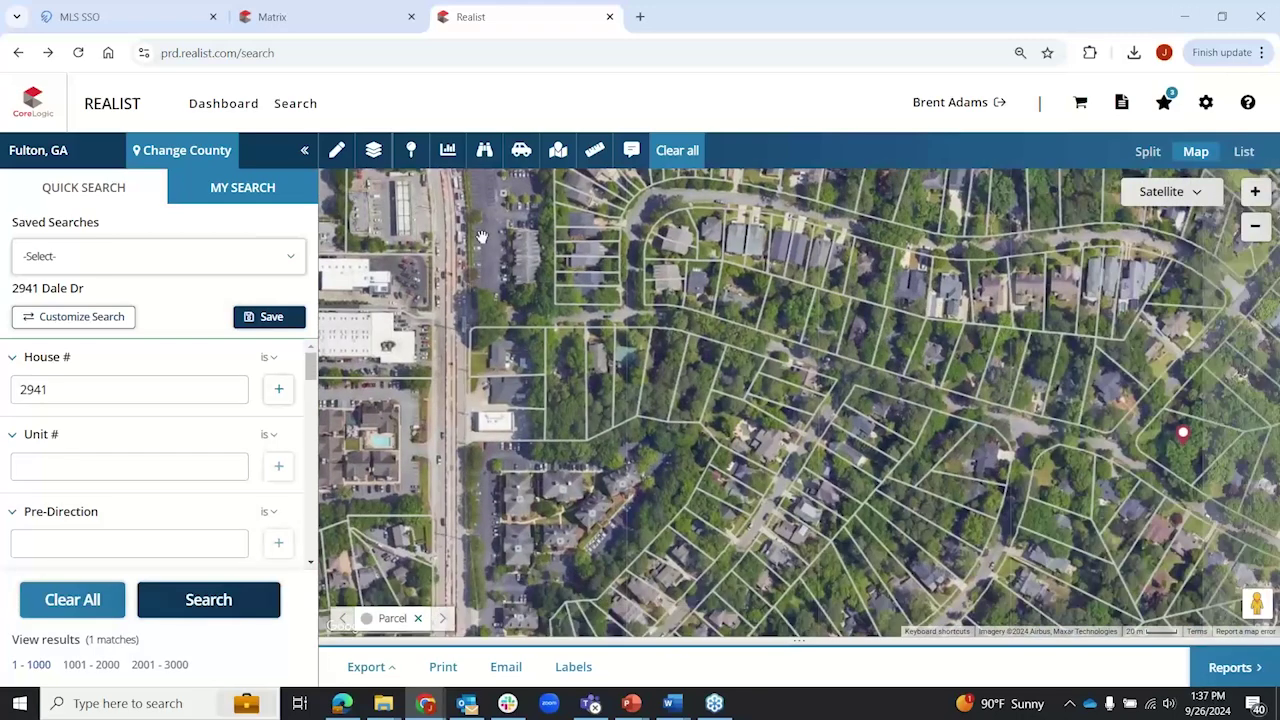
{"action": "left_click_drag", "start_coordinate": [884, 393], "coordinate": [399, 346]}
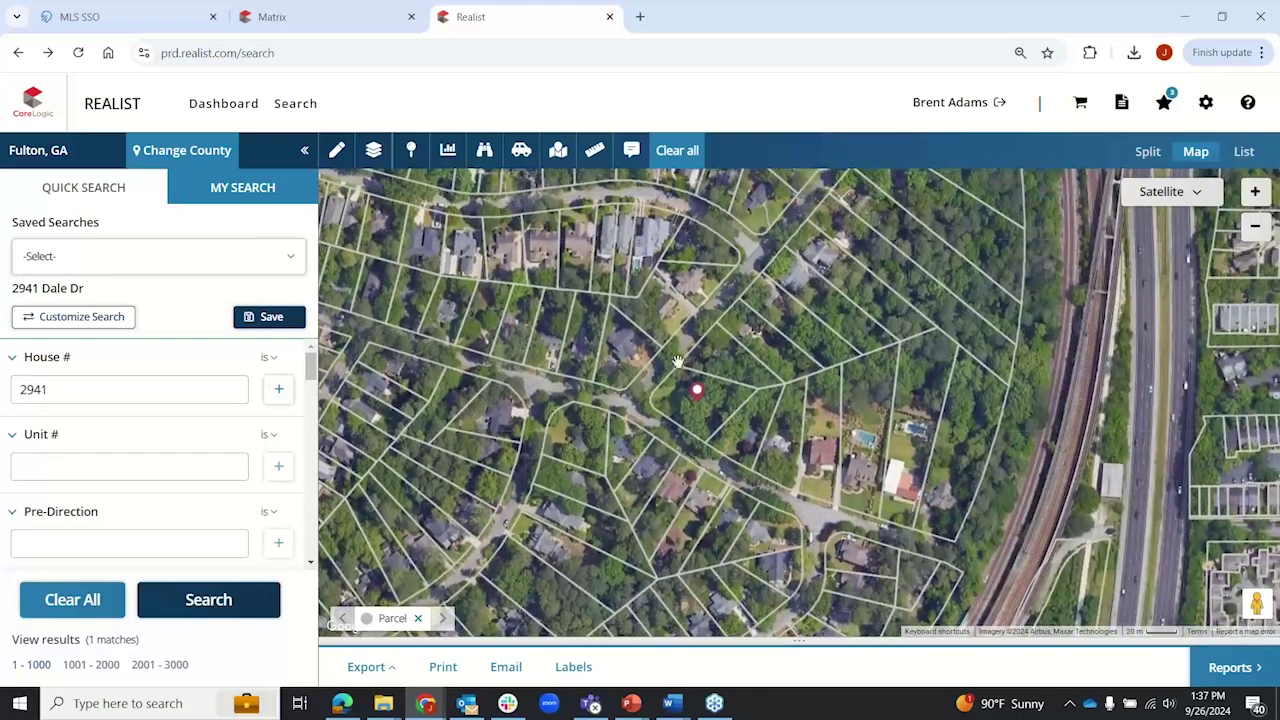
Step: Try the Hybrid and Terrain map types, zoom out, then settle on the plain Roadmap
{"action": "left_click", "coordinate": [1196, 198]}
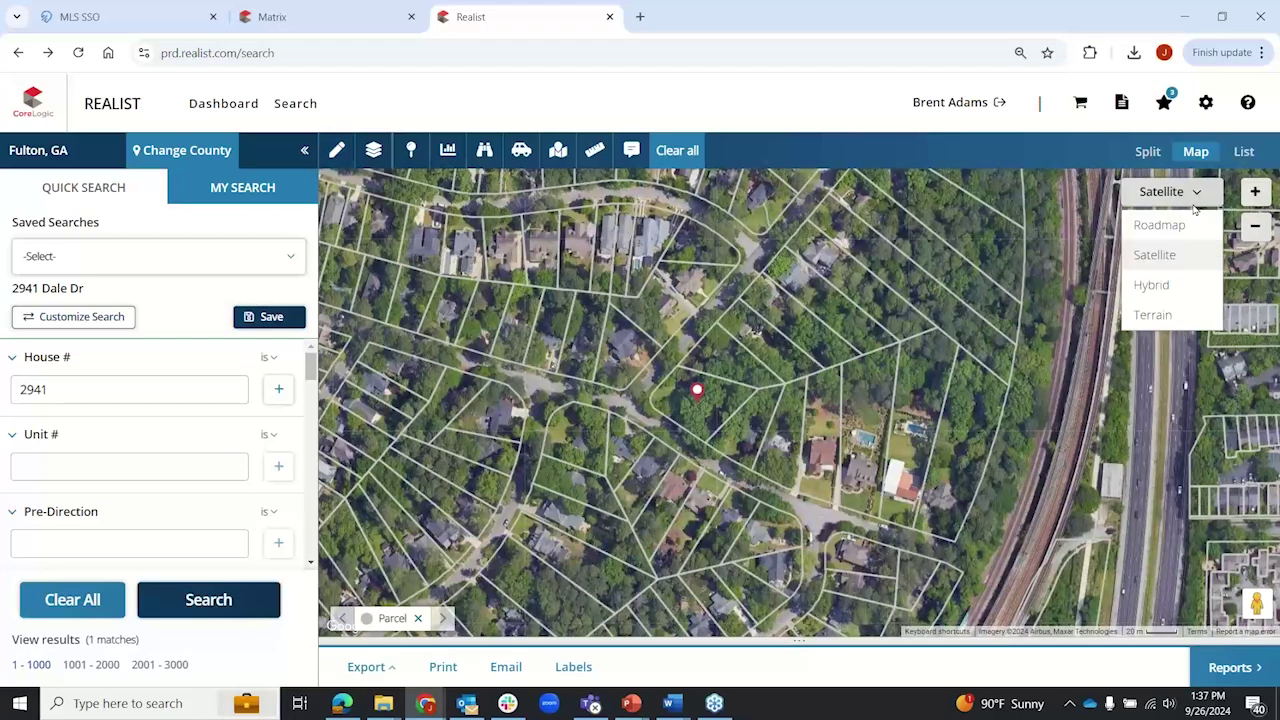
{"action": "left_click", "coordinate": [1162, 287]}
{"action": "left_click", "coordinate": [1180, 198]}
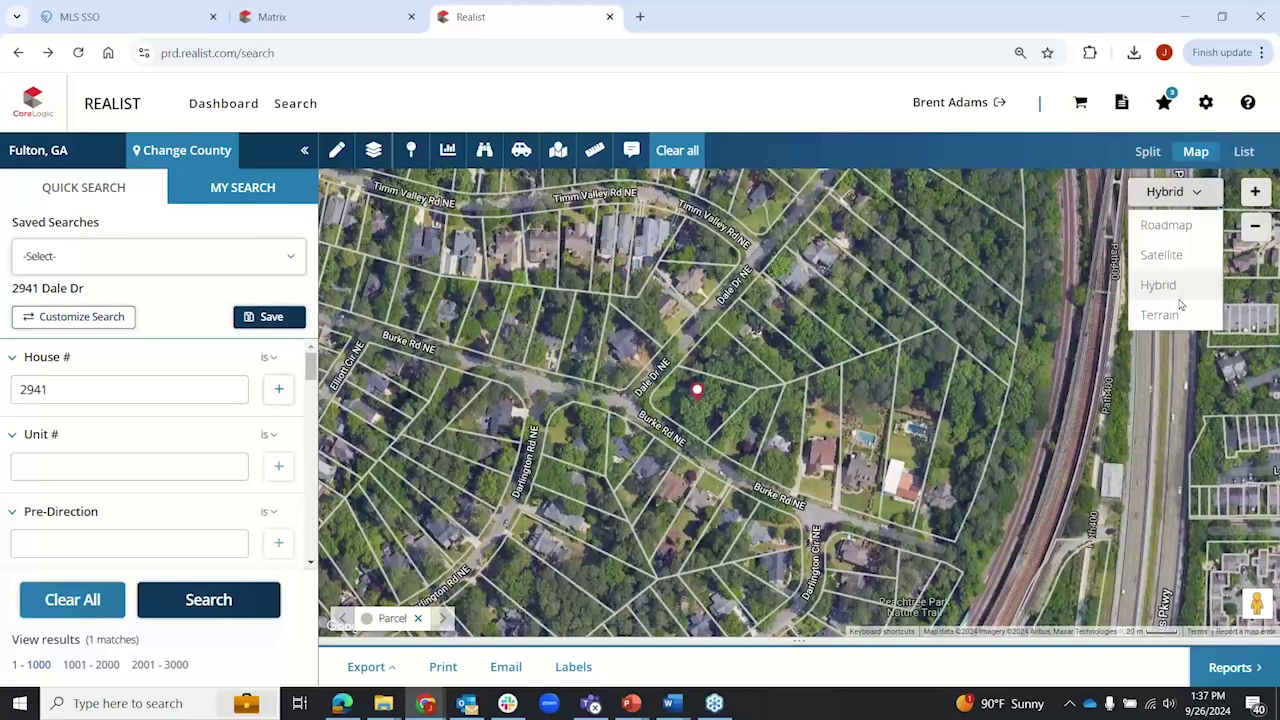
{"action": "left_click", "coordinate": [1172, 314]}
{"action": "scroll", "coordinate": [693, 352], "scroll_direction": "down", "scroll_amount": 4}
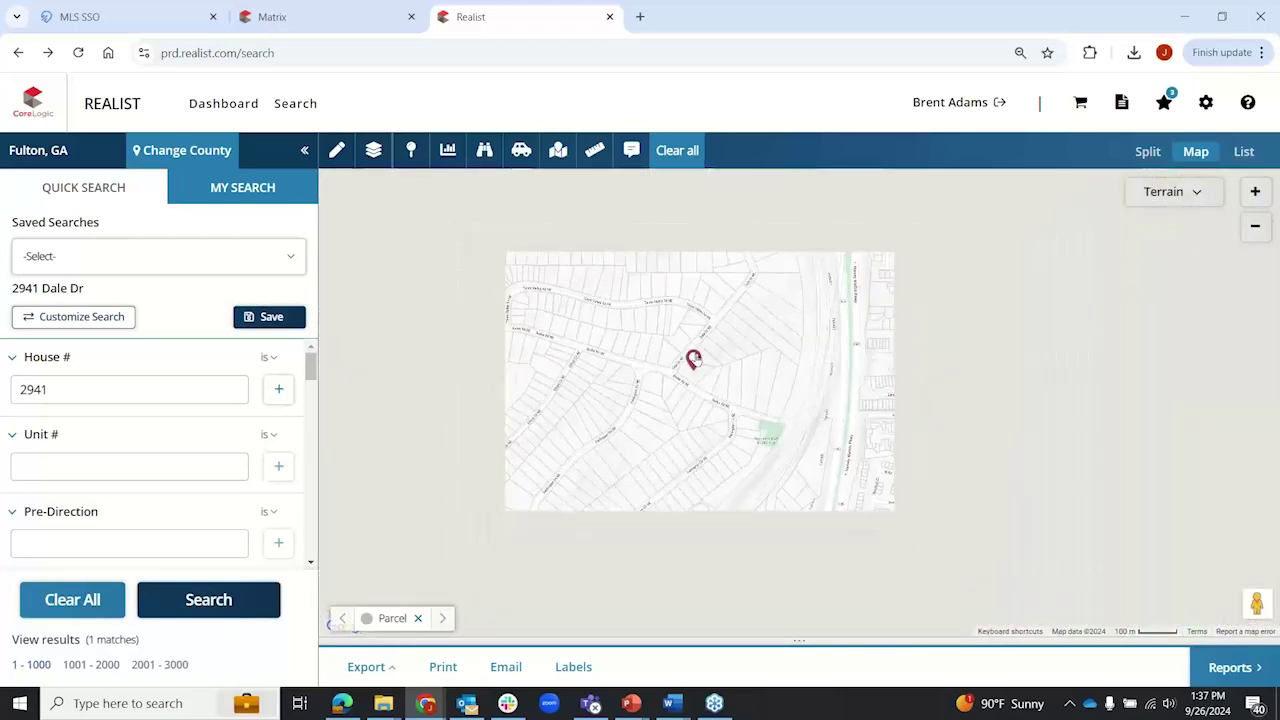
{"action": "left_click", "coordinate": [1200, 197]}
{"action": "left_click", "coordinate": [1165, 226]}
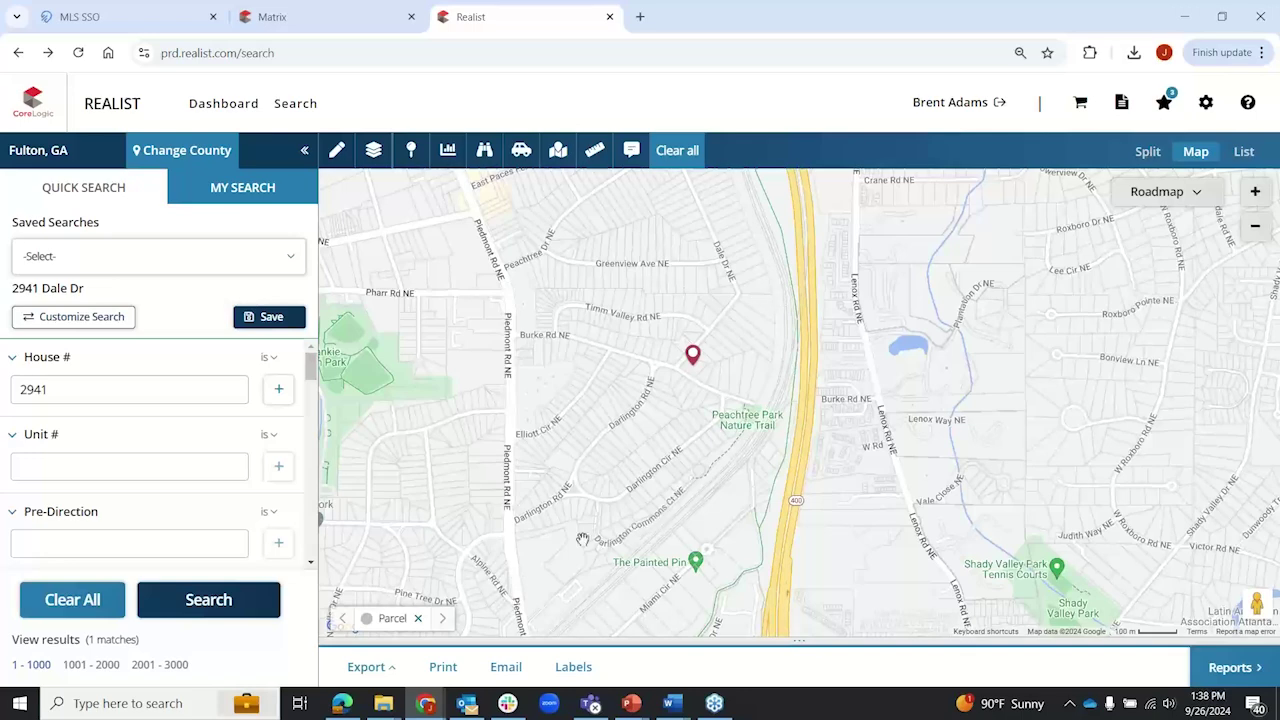
{"action": "scroll", "coordinate": [149, 450], "scroll_direction": "down", "scroll_amount": 3}
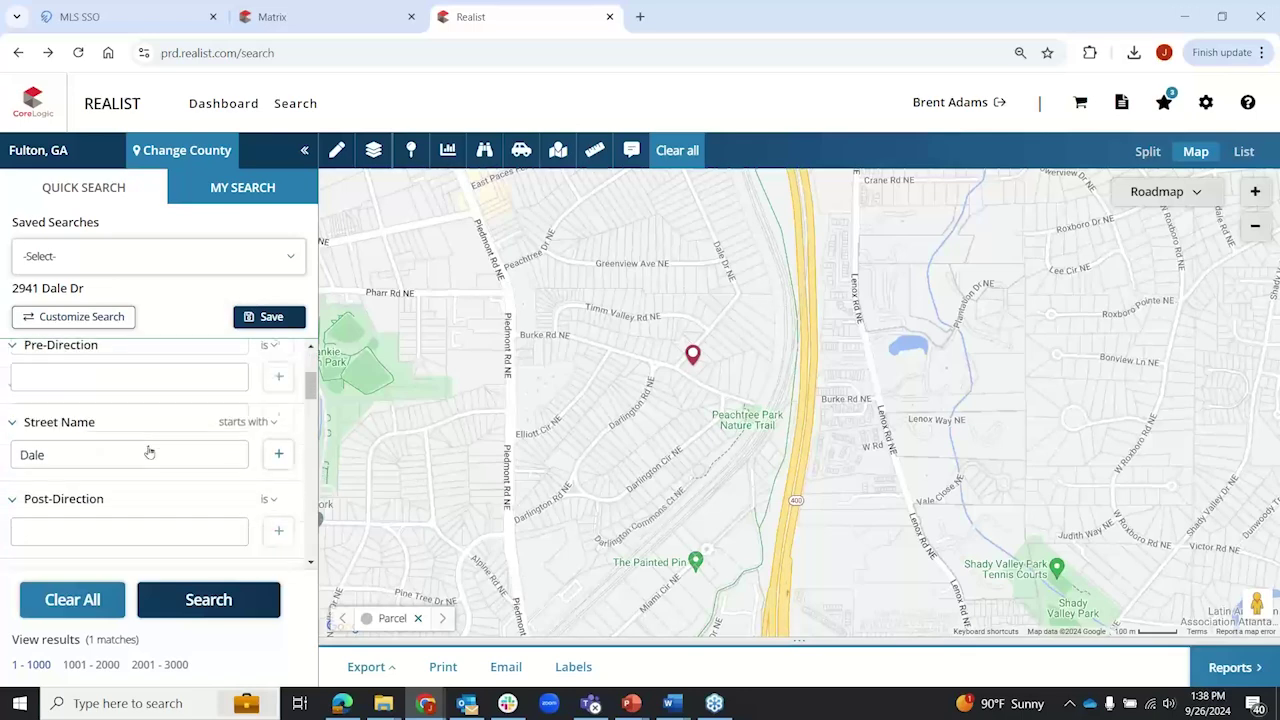
{"action": "scroll", "coordinate": [149, 450], "scroll_direction": "down", "scroll_amount": 3}
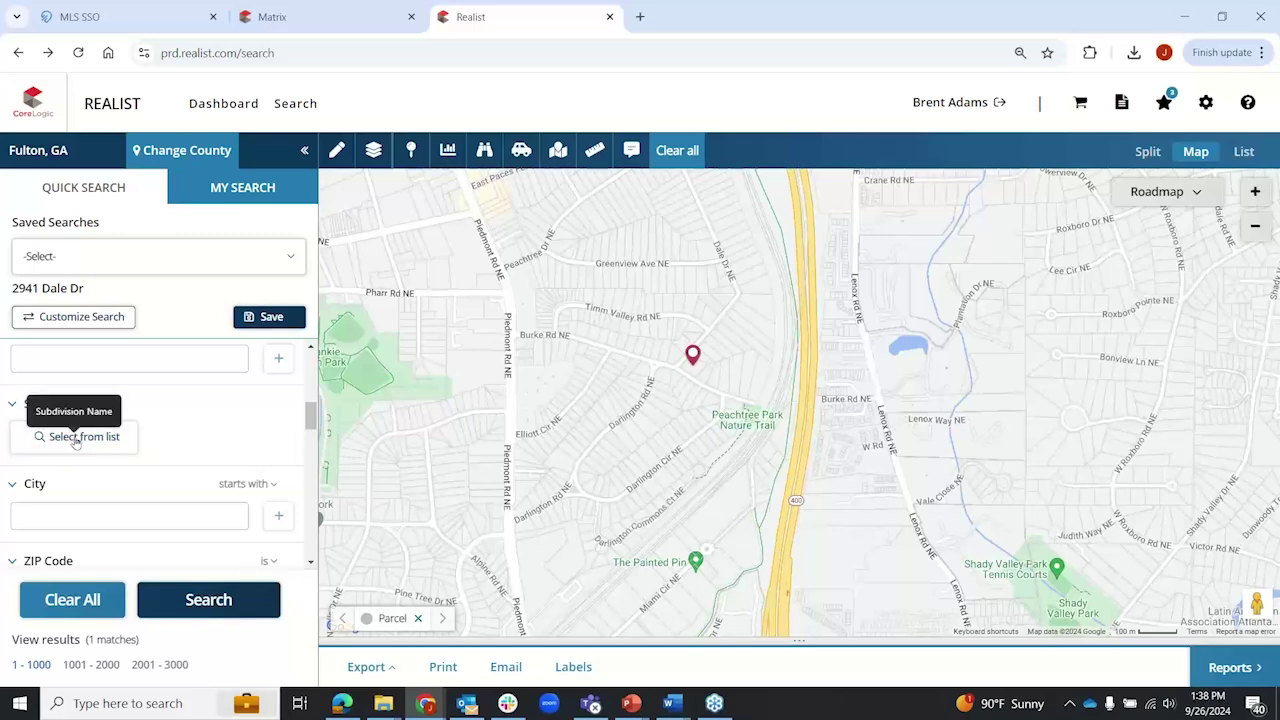
{"action": "left_click", "coordinate": [76, 437]}
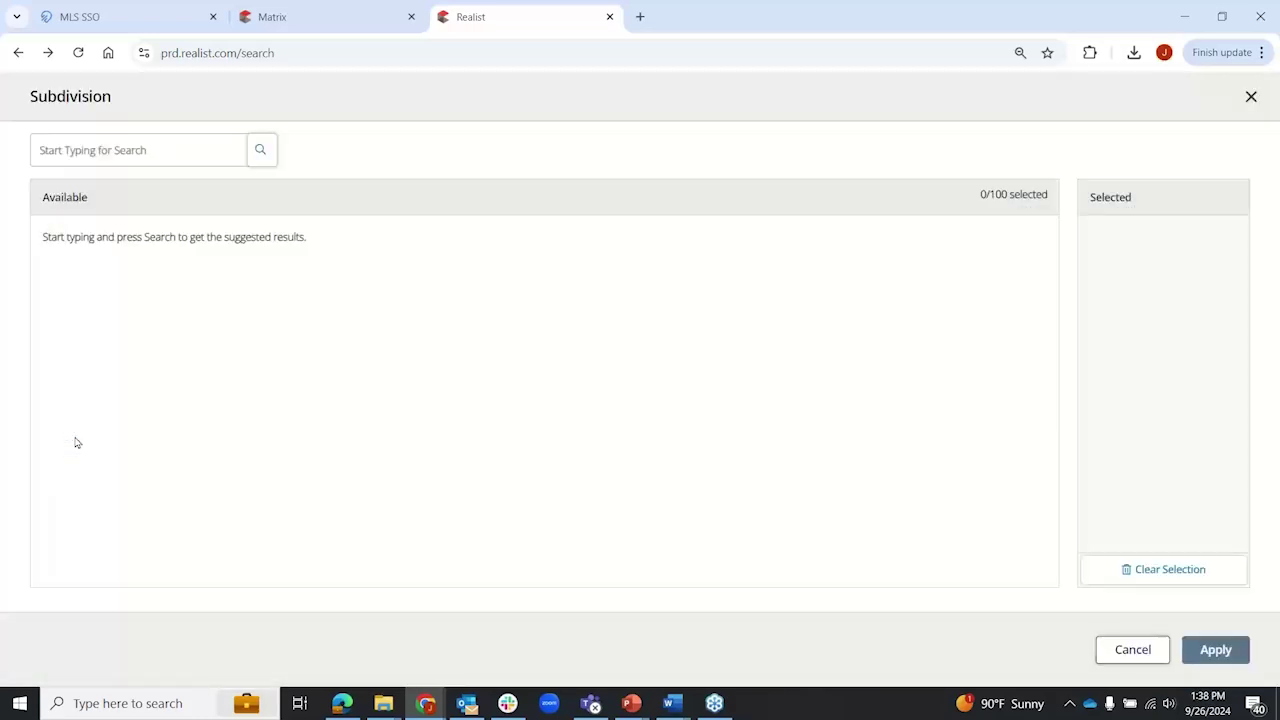
{"action": "left_click", "coordinate": [117, 150]}
{"action": "type", "text": "heights"}
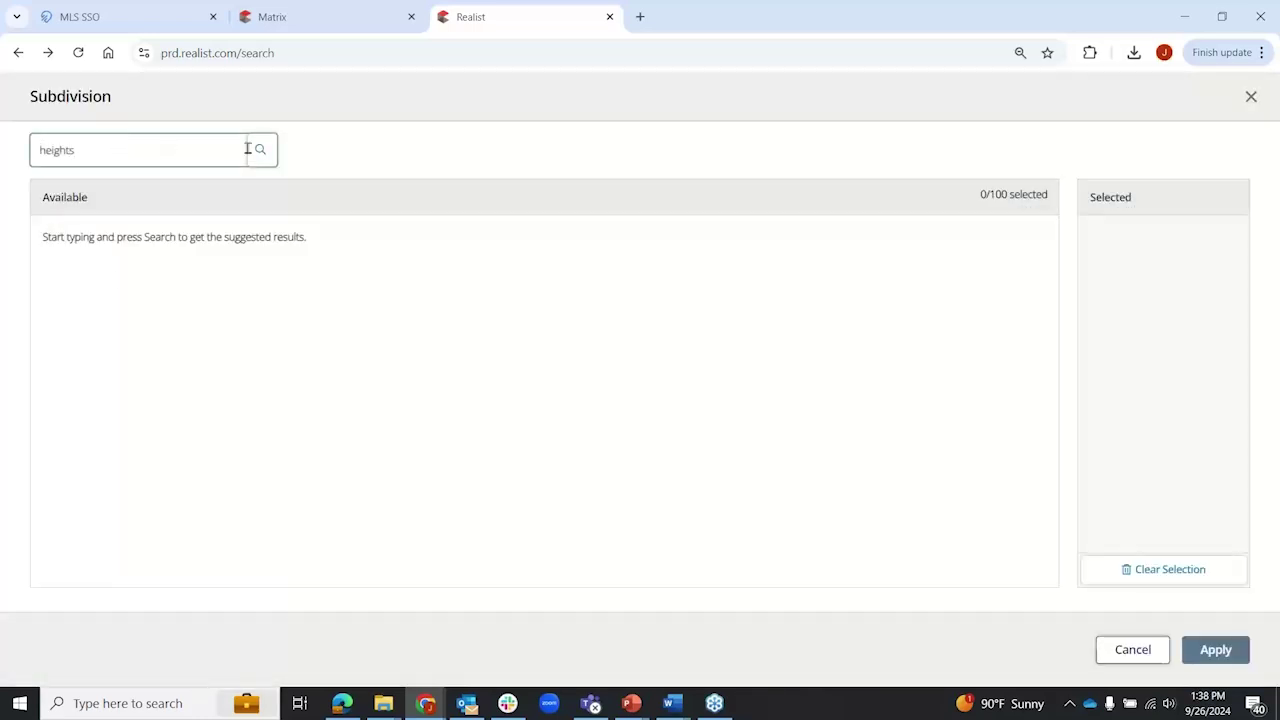
{"action": "left_click", "coordinate": [260, 150]}
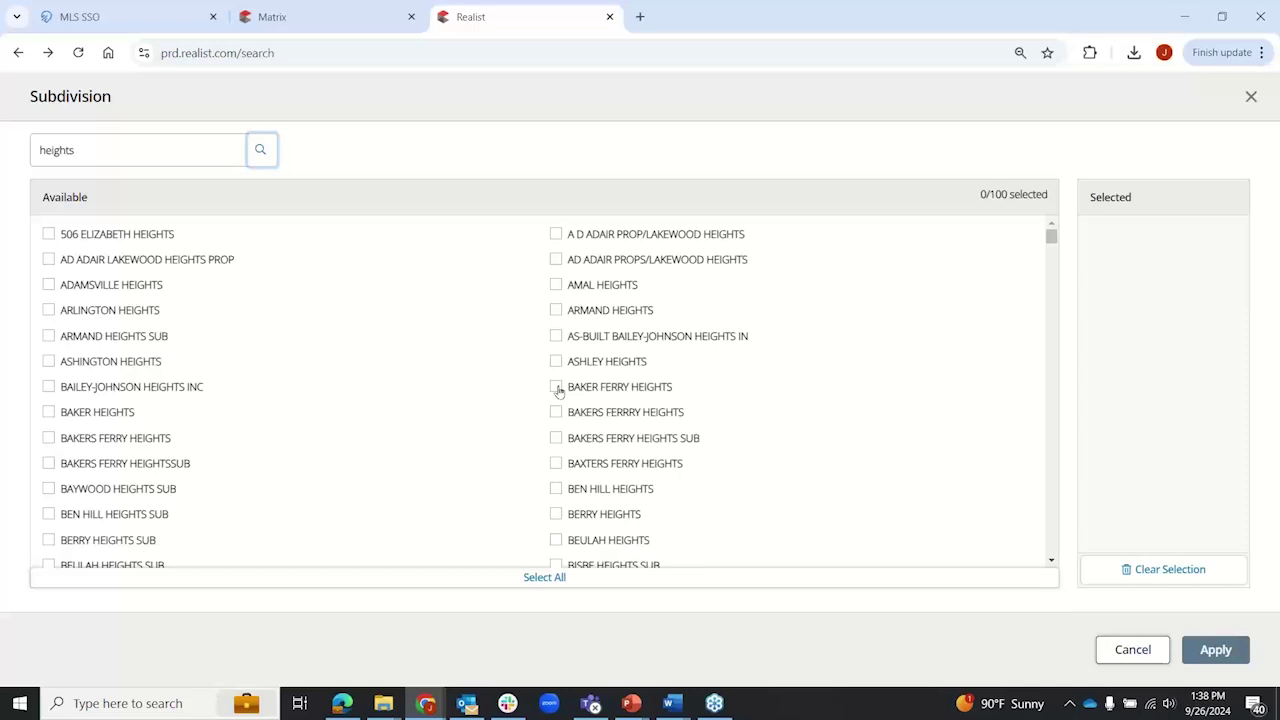
{"action": "left_click", "coordinate": [557, 388]}
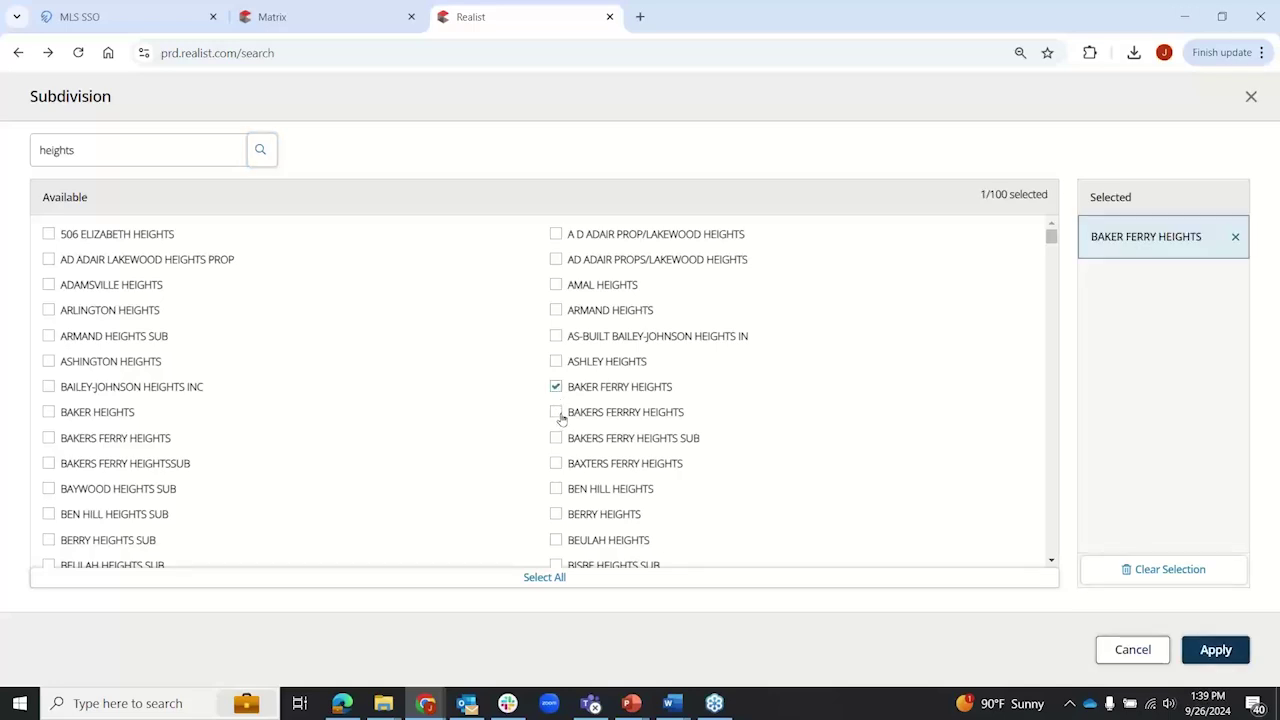
{"action": "left_click", "coordinate": [557, 413]}
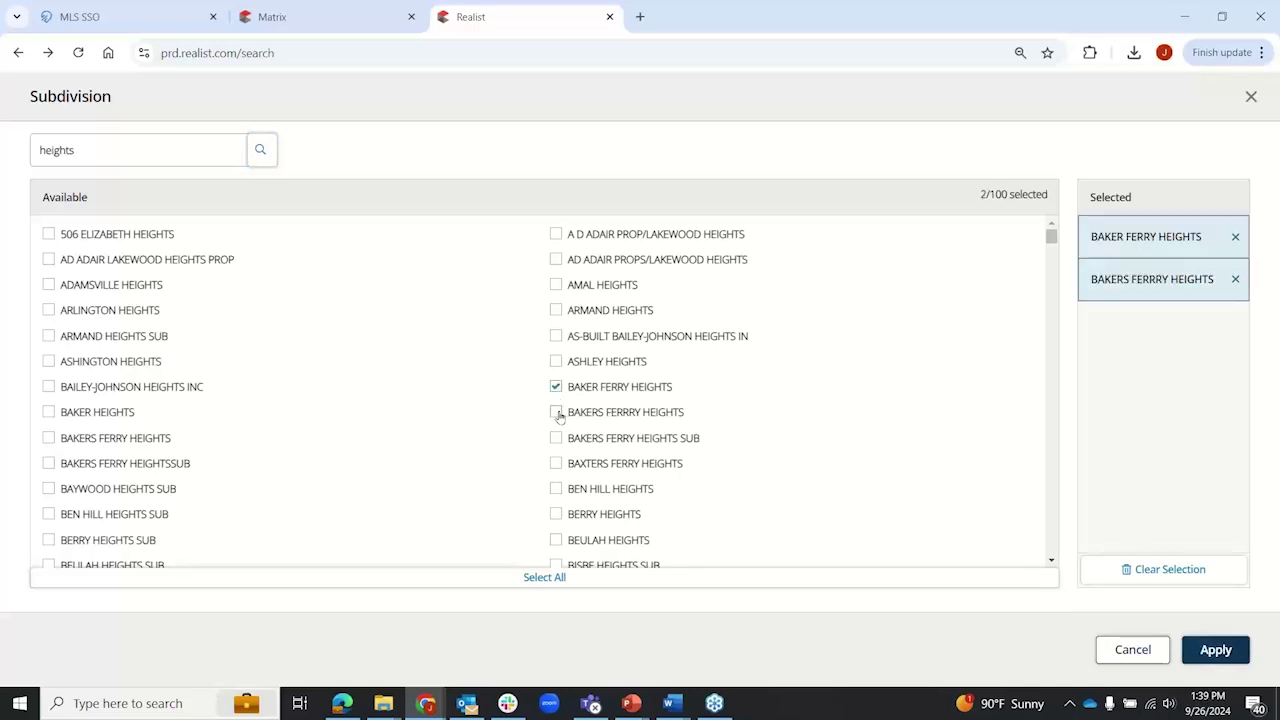
{"action": "left_click", "coordinate": [640, 421]}
{"action": "left_click", "coordinate": [557, 413]}
{"action": "left_click", "coordinate": [557, 440]}
{"action": "left_click", "coordinate": [556, 465]}
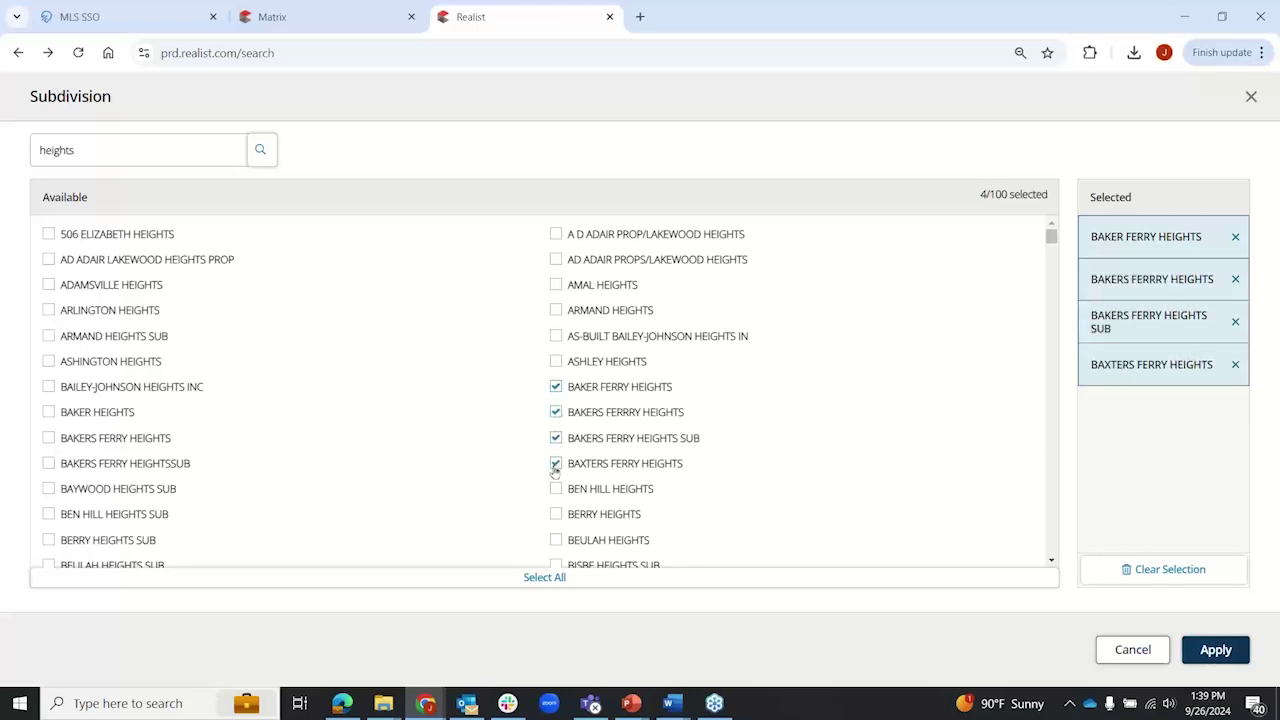
{"action": "left_click", "coordinate": [49, 463]}
{"action": "left_click", "coordinate": [49, 438]}
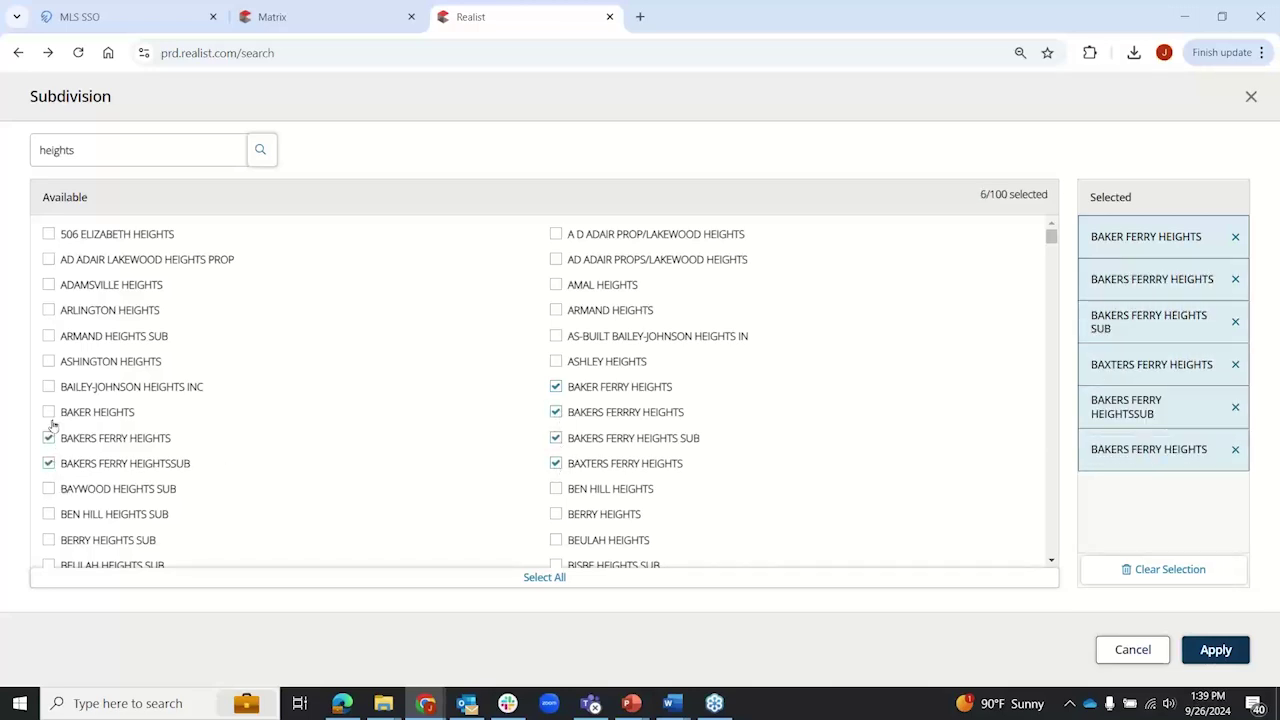
{"action": "left_click", "coordinate": [49, 412]}
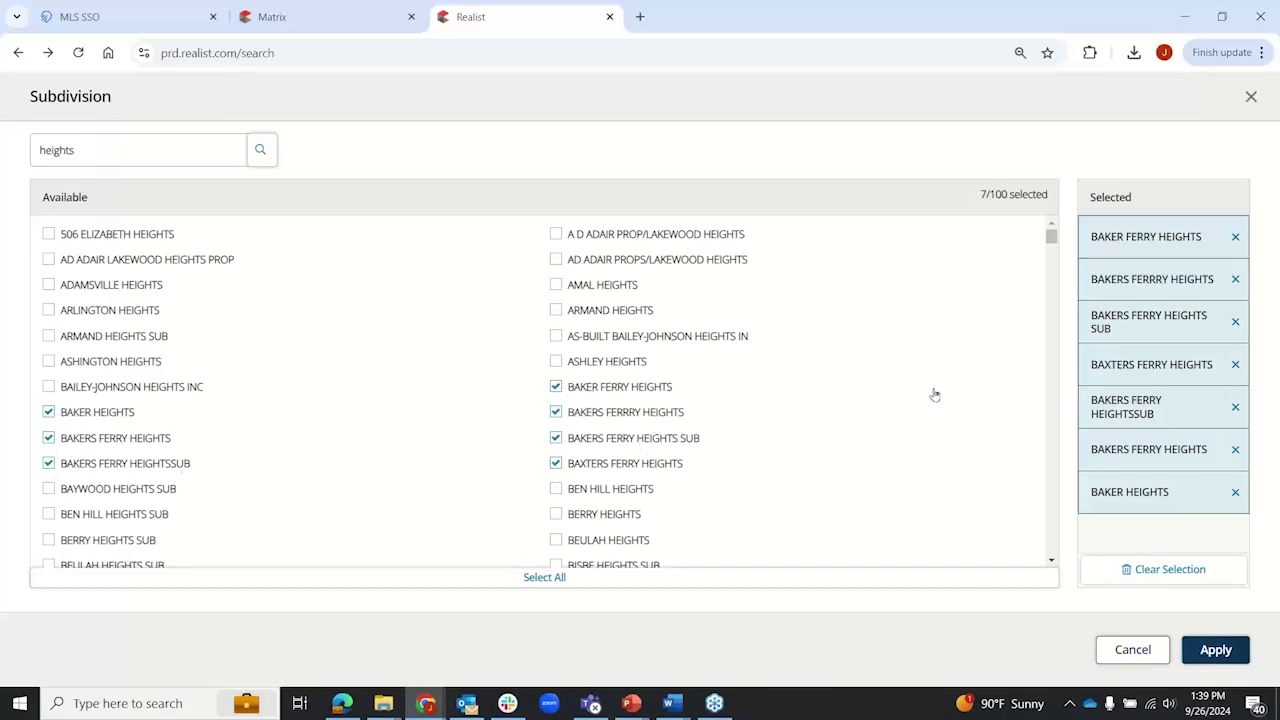
{"action": "left_click", "coordinate": [48, 412]}
{"action": "left_click", "coordinate": [48, 438]}
{"action": "left_click", "coordinate": [48, 463]}
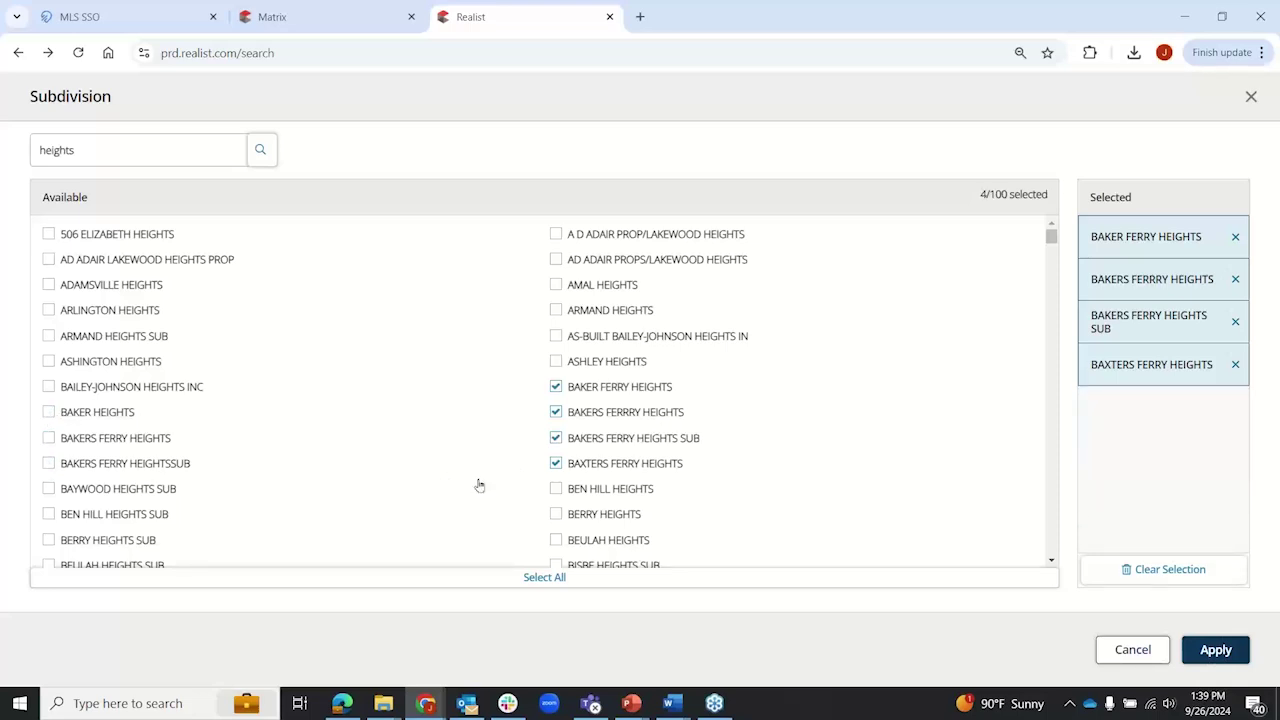
{"action": "left_click", "coordinate": [556, 463]}
{"action": "left_click", "coordinate": [556, 438]}
{"action": "left_click", "coordinate": [556, 412]}
{"action": "left_click", "coordinate": [556, 387]}
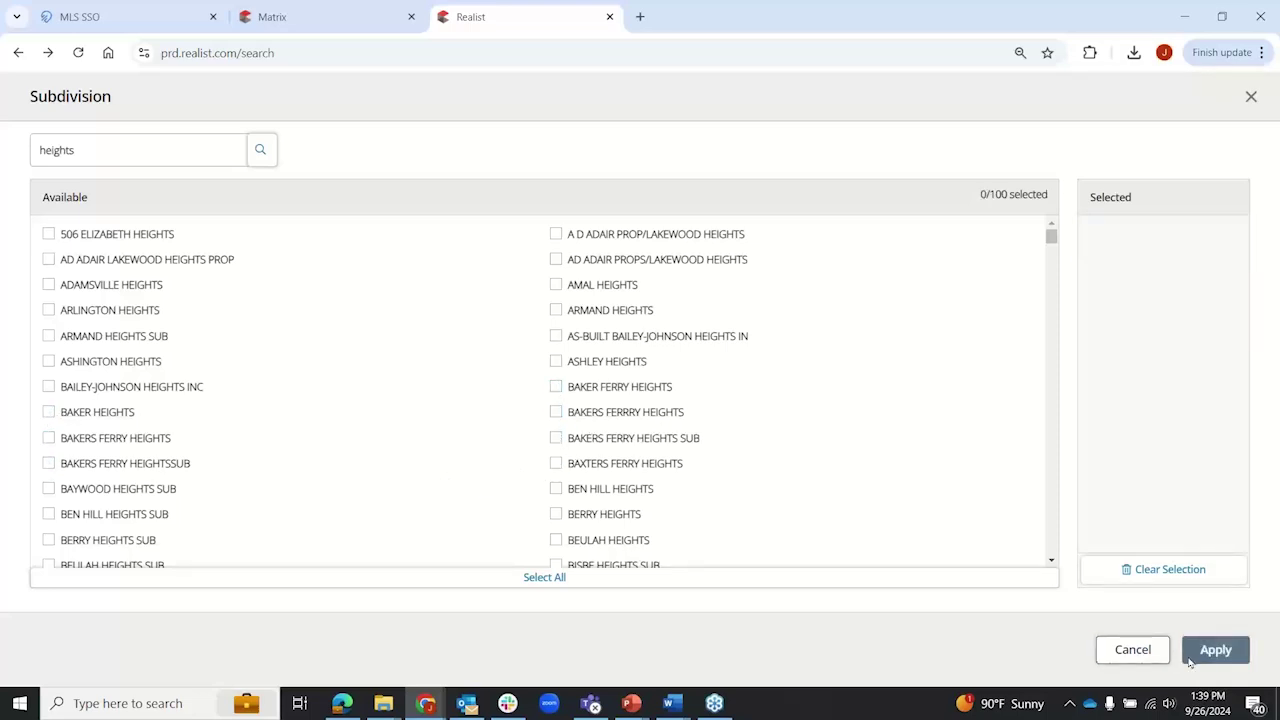
{"action": "left_click", "coordinate": [1150, 654]}
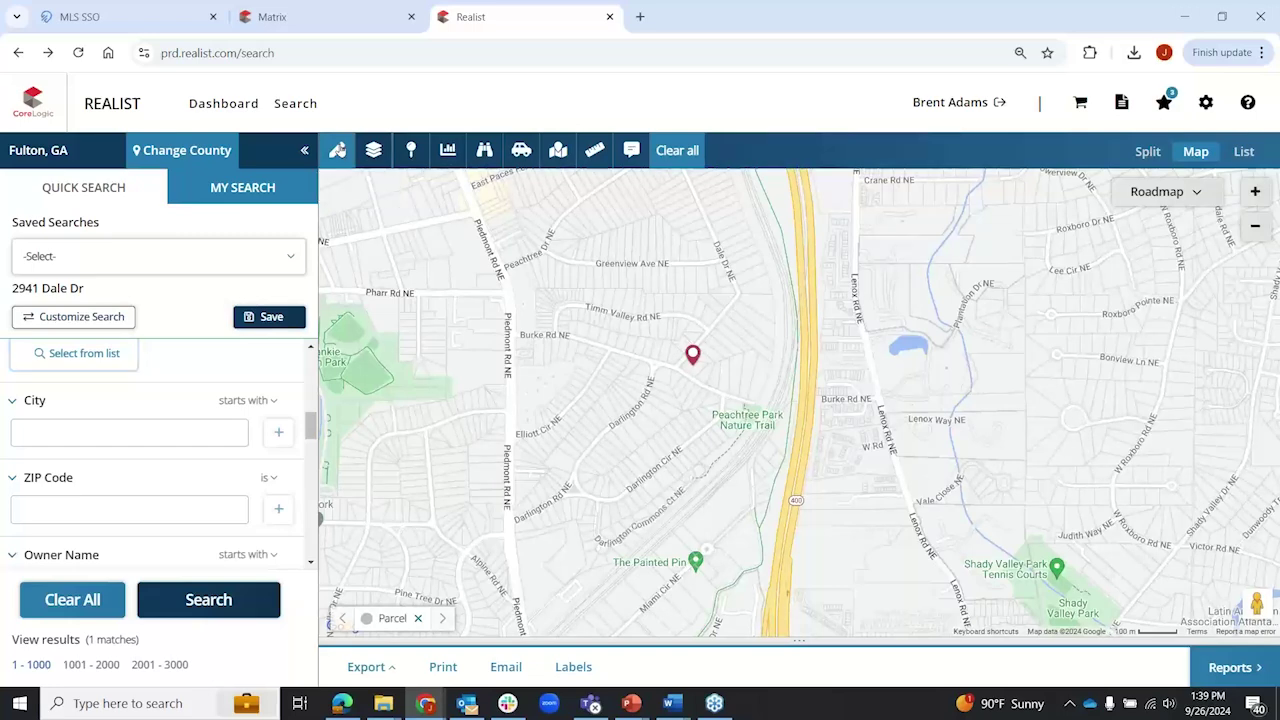
Step: Draw a polygon from Piedmont Rd past Greenview Ave, Dale Dr, the highway and The Painted Pin, closing it
{"action": "left_click", "coordinate": [337, 150]}
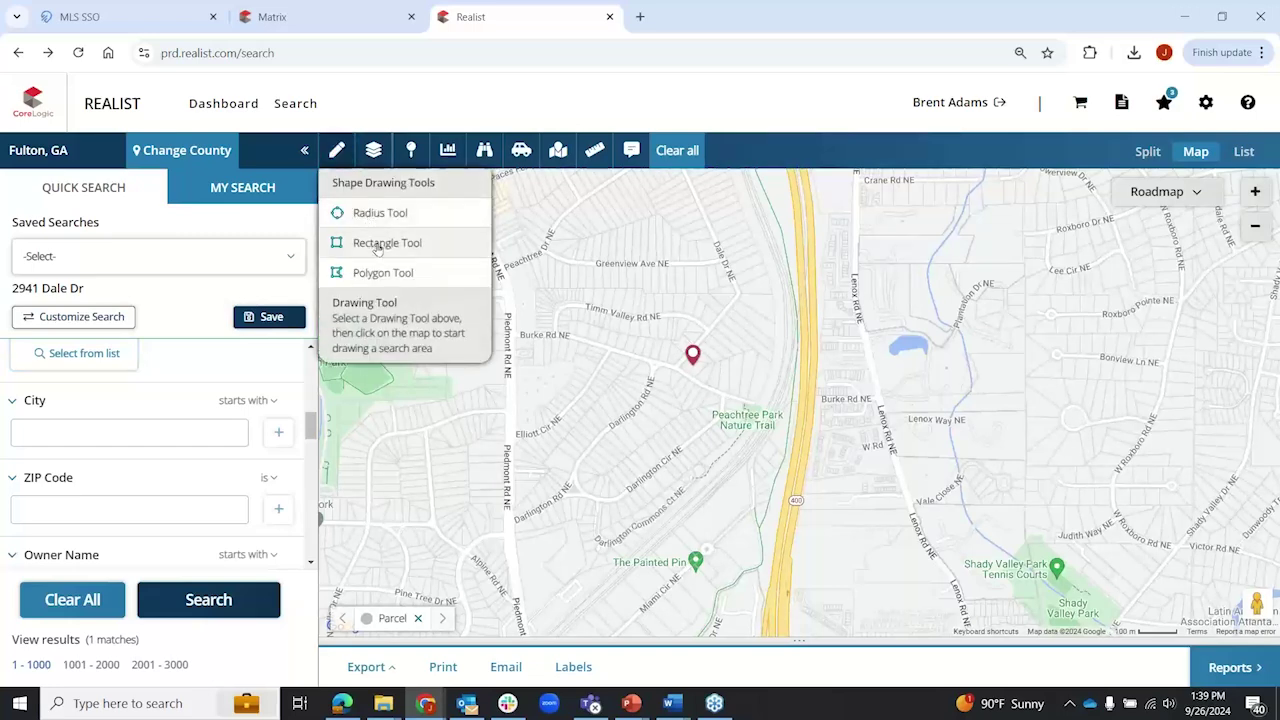
{"action": "left_click", "coordinate": [384, 274]}
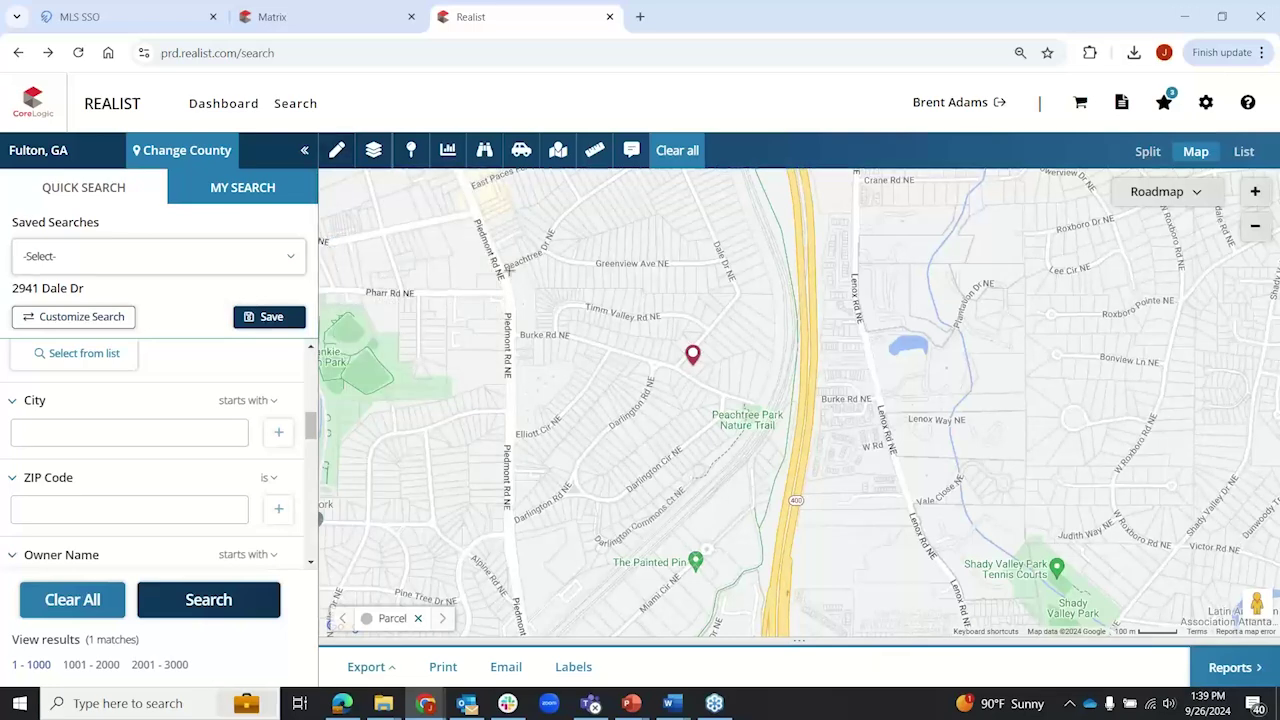
{"action": "left_click_drag", "start_coordinate": [505, 268], "coordinate": [537, 248]}
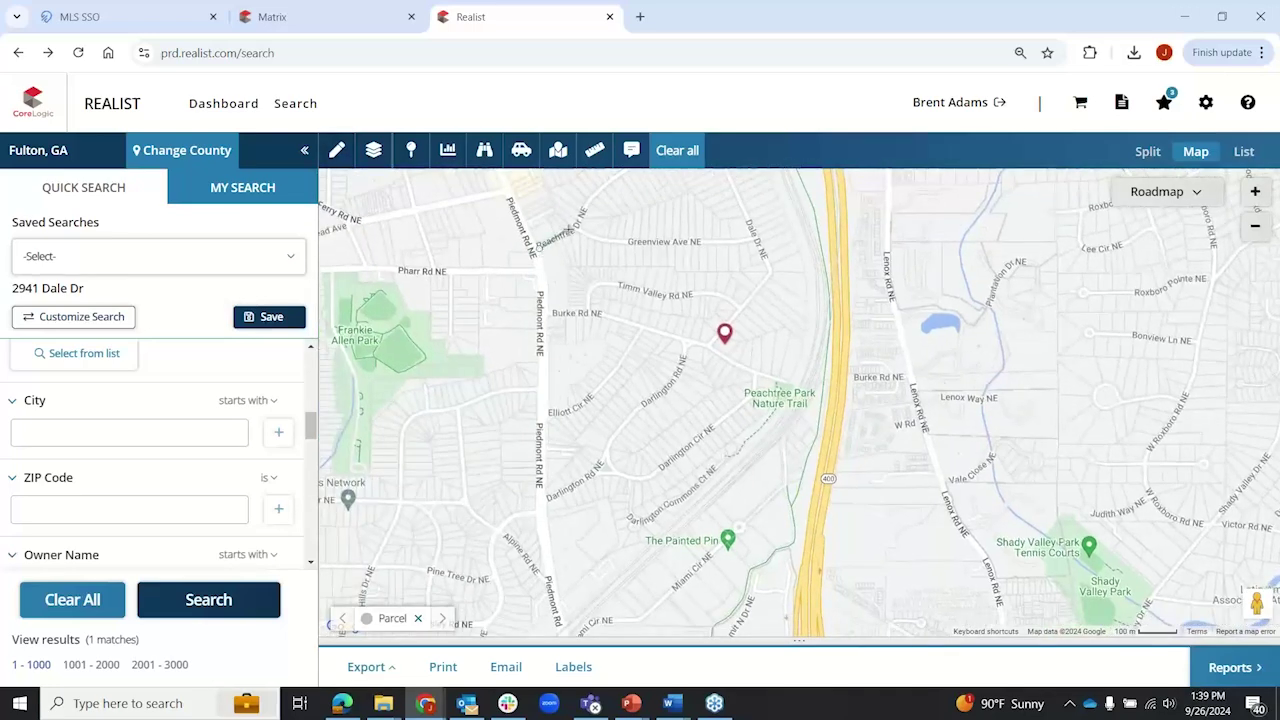
{"action": "left_click", "coordinate": [573, 228]}
{"action": "left_click", "coordinate": [629, 246]}
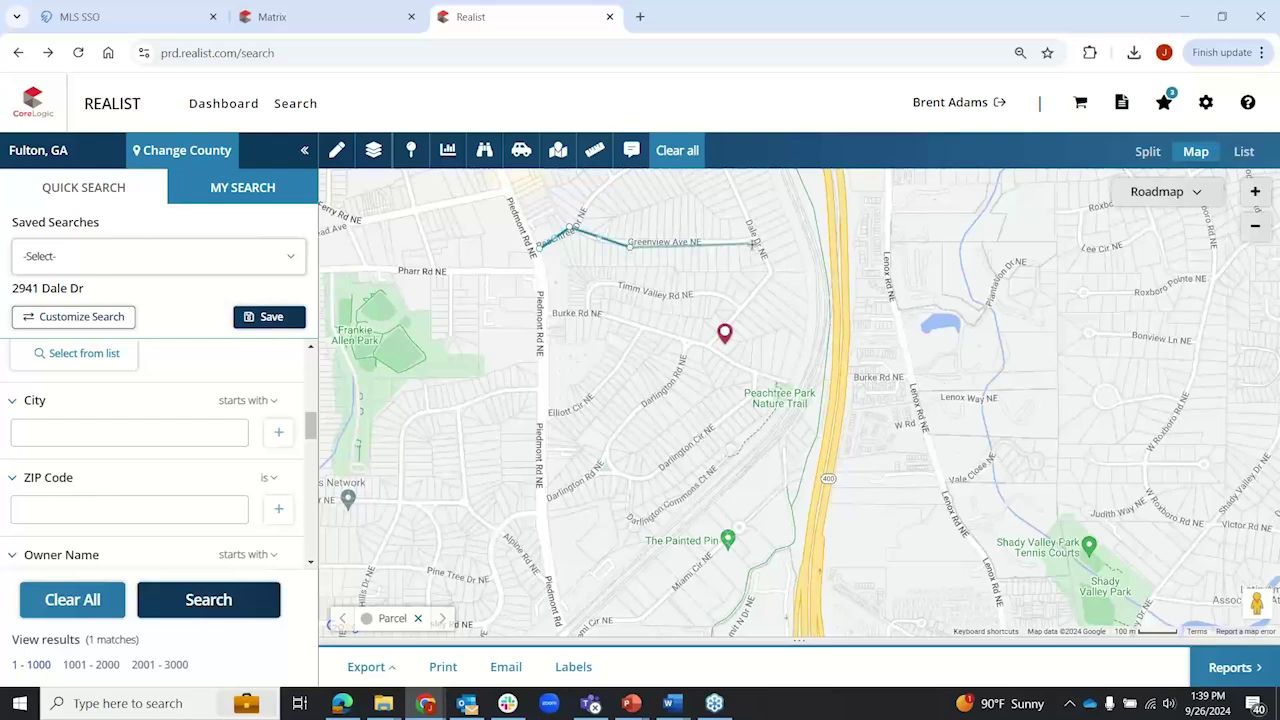
{"action": "left_click", "coordinate": [757, 241]}
{"action": "left_click", "coordinate": [814, 255]}
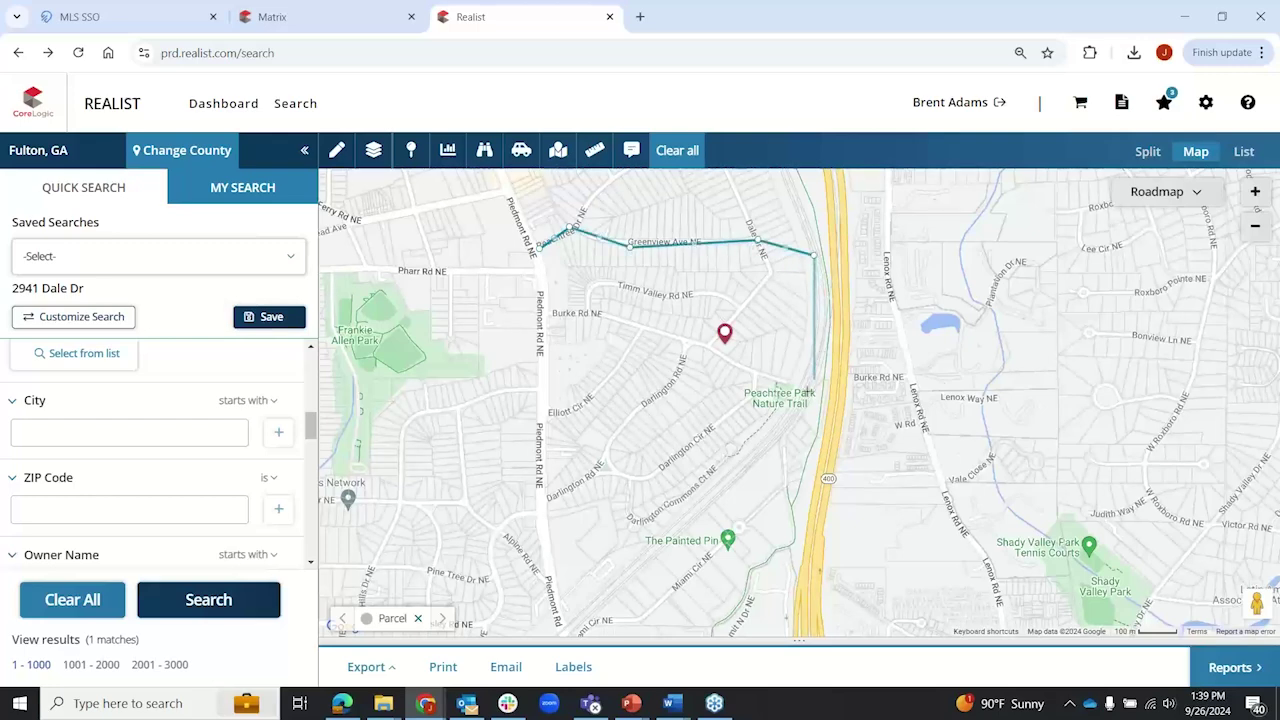
{"action": "left_click", "coordinate": [793, 400]}
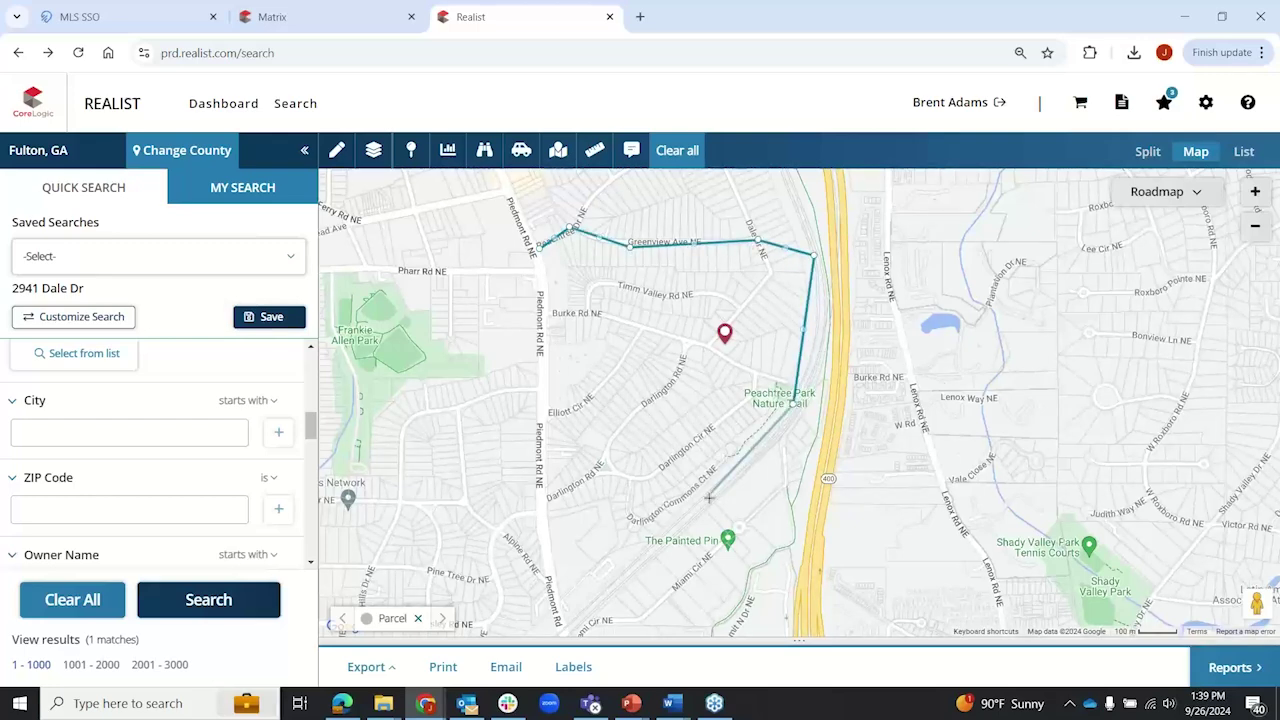
{"action": "left_click", "coordinate": [708, 497]}
{"action": "left_click", "coordinate": [633, 568]}
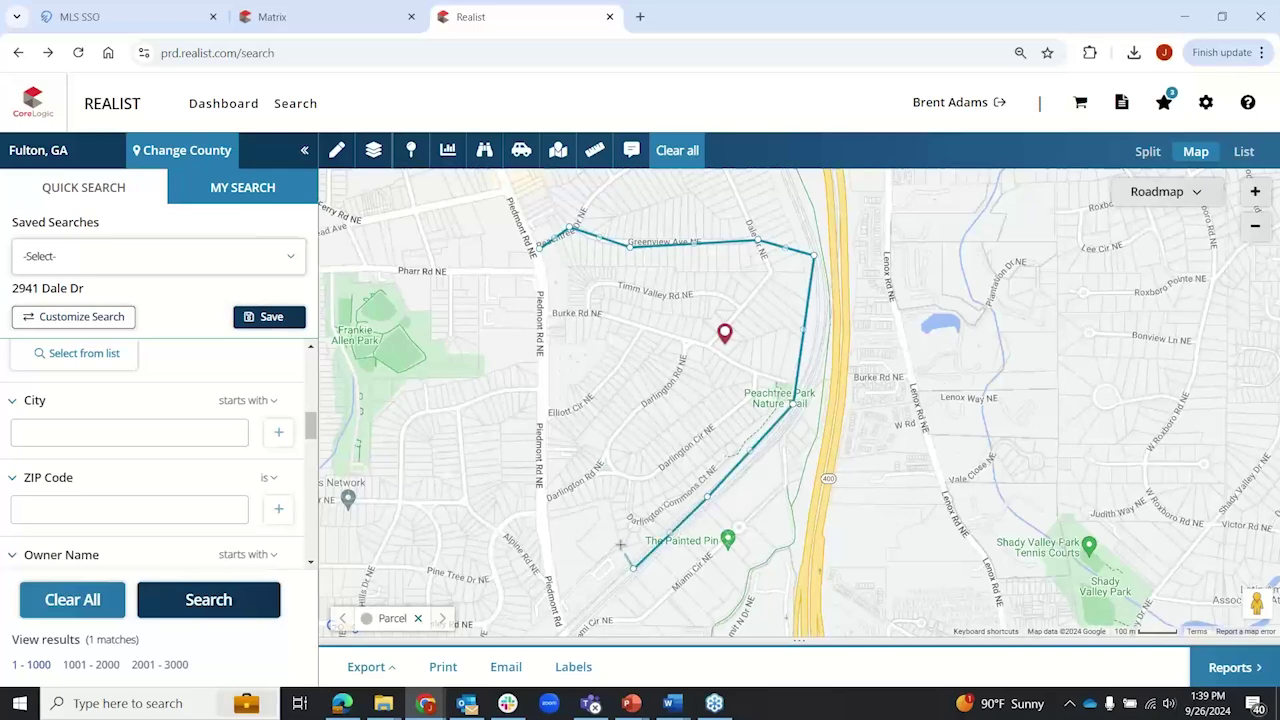
{"action": "left_click", "coordinate": [609, 490]}
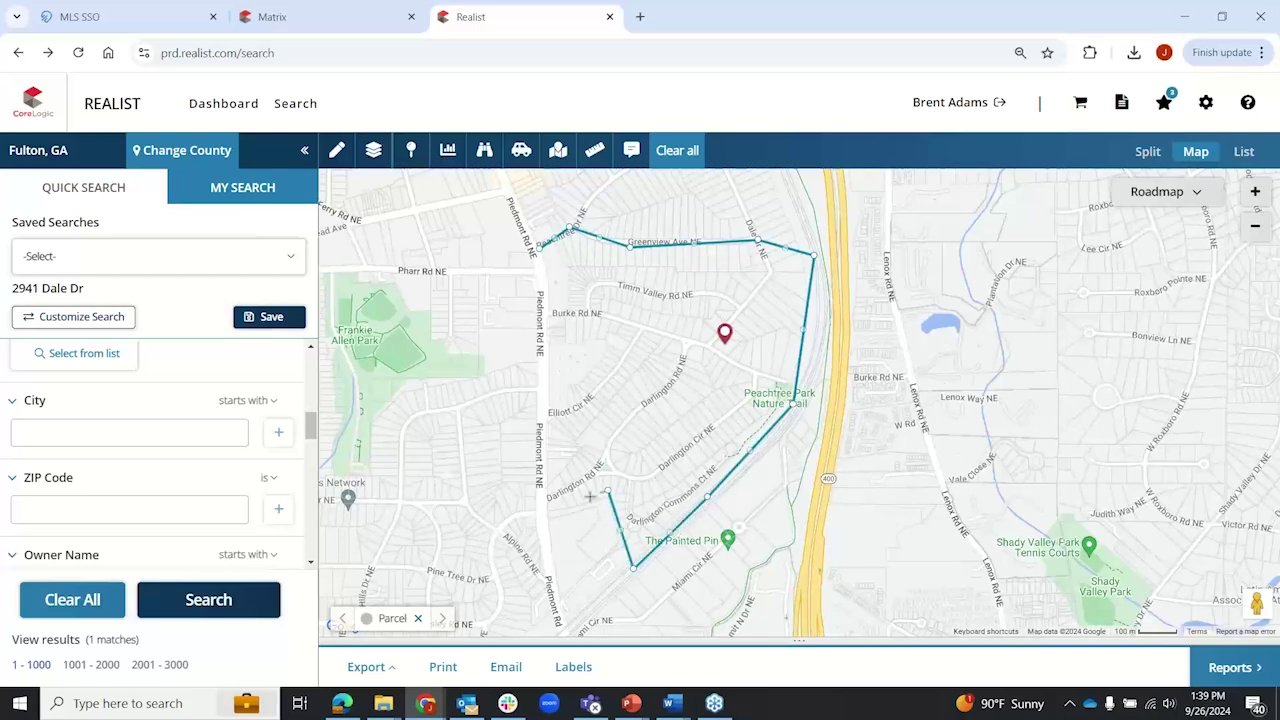
{"action": "left_click", "coordinate": [538, 511]}
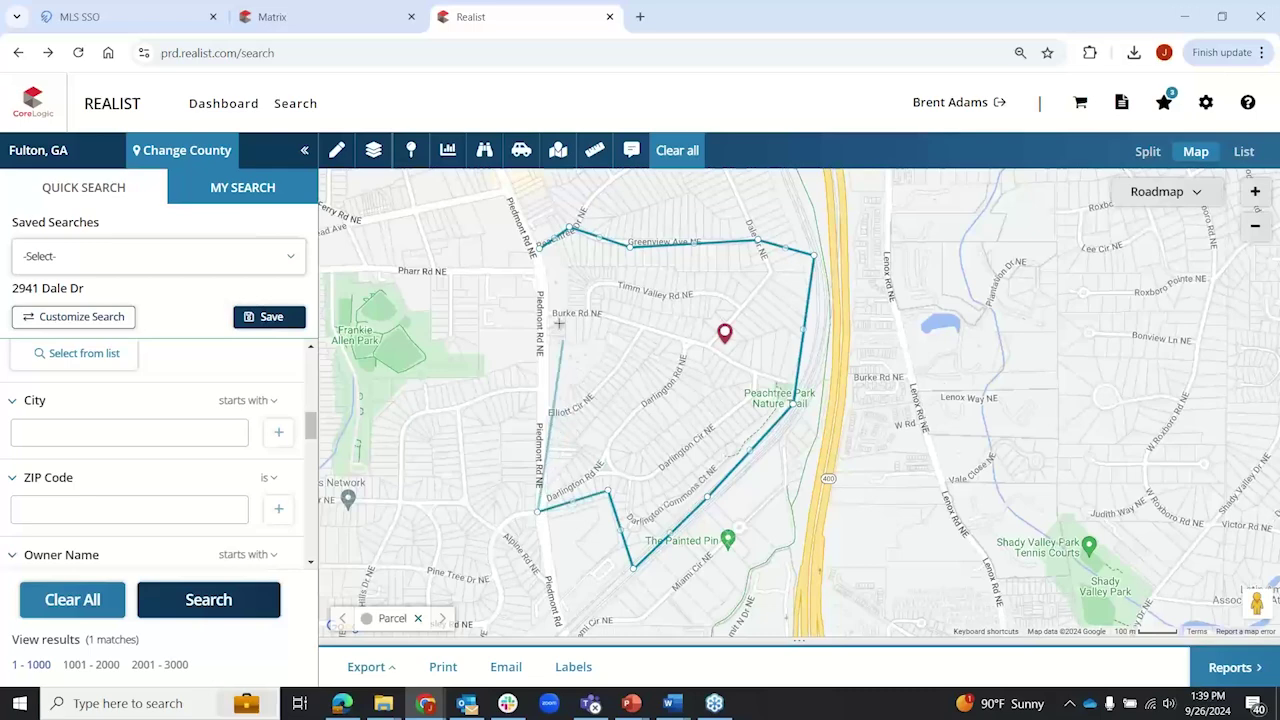
{"action": "left_click", "coordinate": [541, 253]}
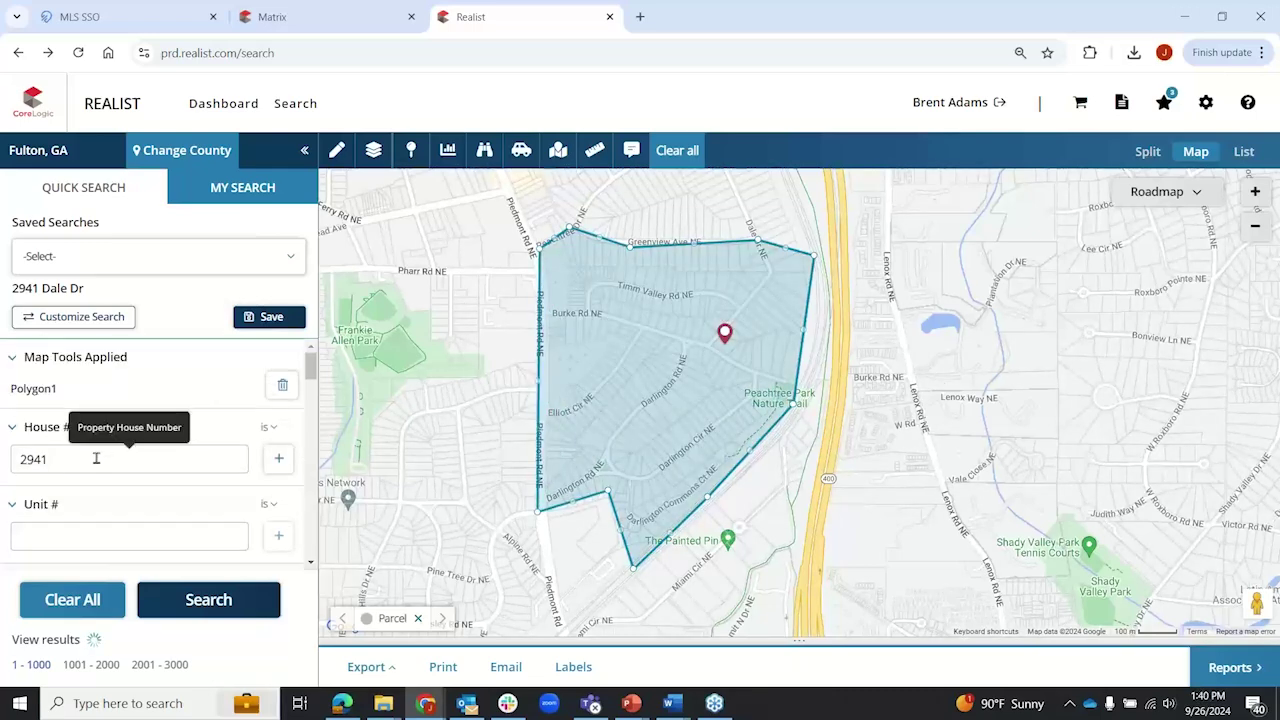
{"action": "left_click_drag", "start_coordinate": [97, 458], "coordinate": [3, 455]}
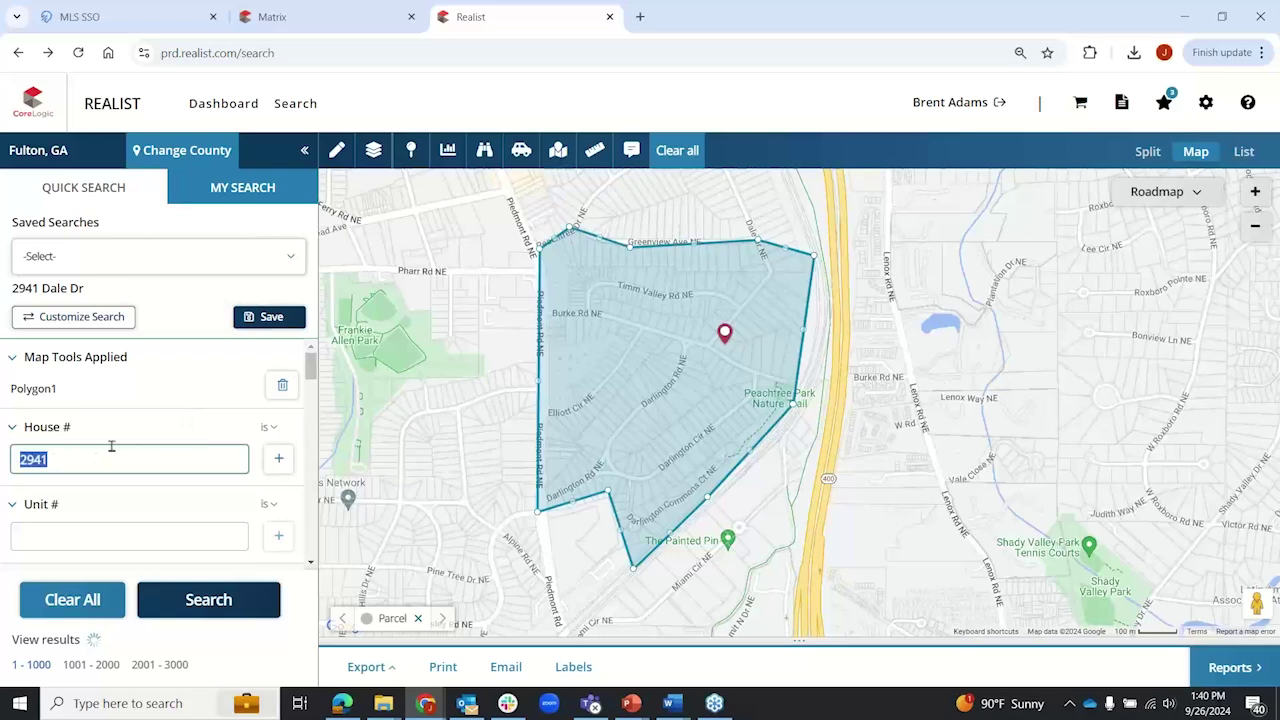
{"action": "key", "text": "BackSpace"}
{"action": "scroll", "coordinate": [111, 446], "scroll_direction": "down", "scroll_amount": 3}
{"action": "left_click_drag", "start_coordinate": [111, 446], "coordinate": [14, 443]}
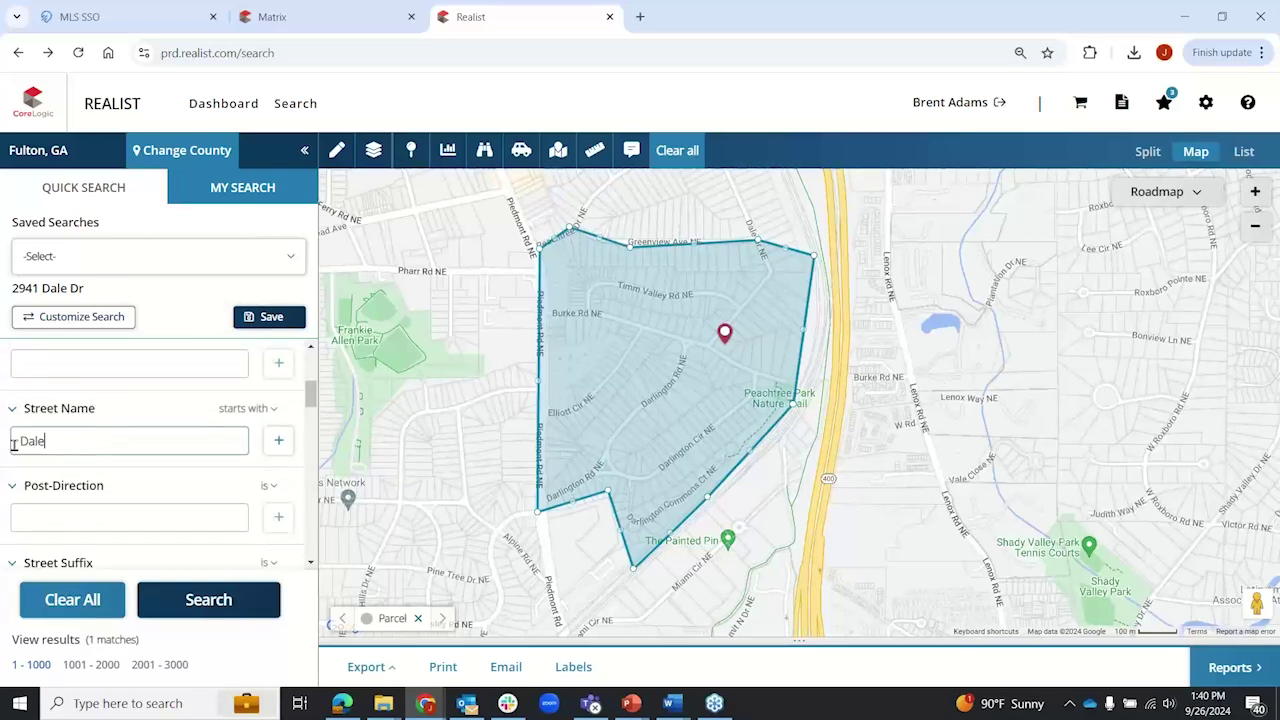
{"action": "scroll", "coordinate": [118, 454], "scroll_direction": "down", "scroll_amount": 10}
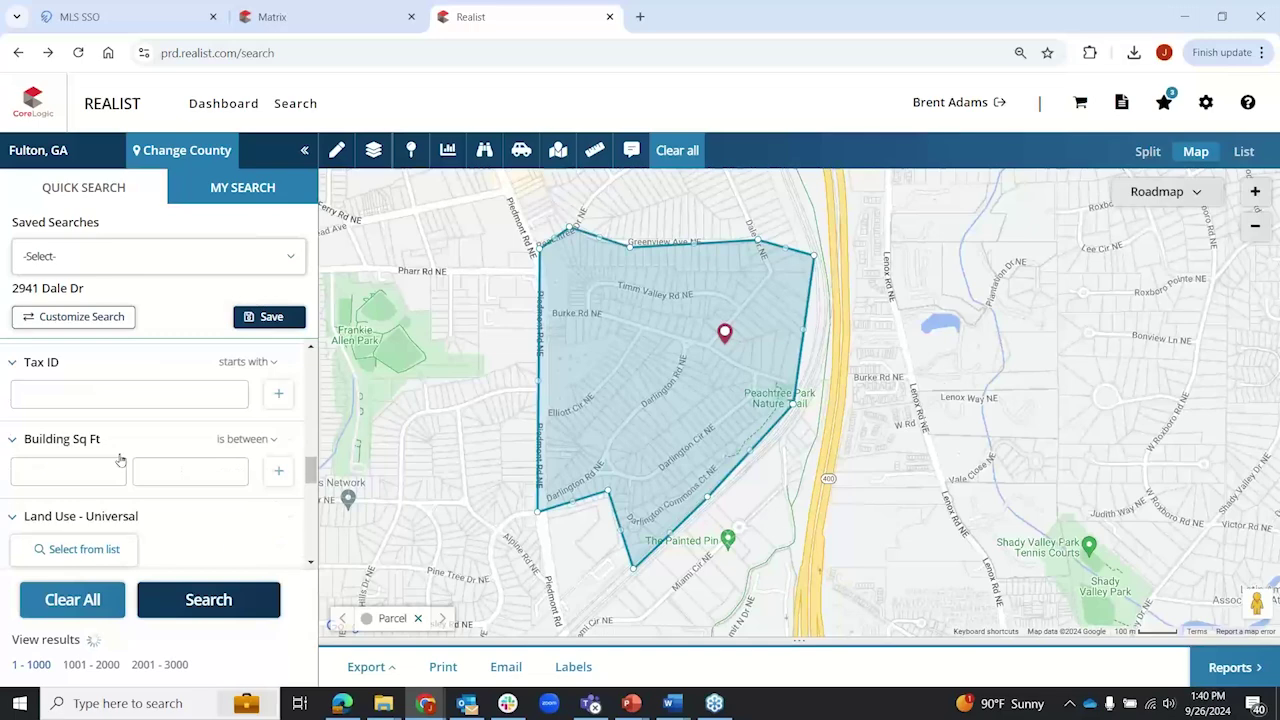
{"action": "scroll", "coordinate": [118, 454], "scroll_direction": "down", "scroll_amount": 5}
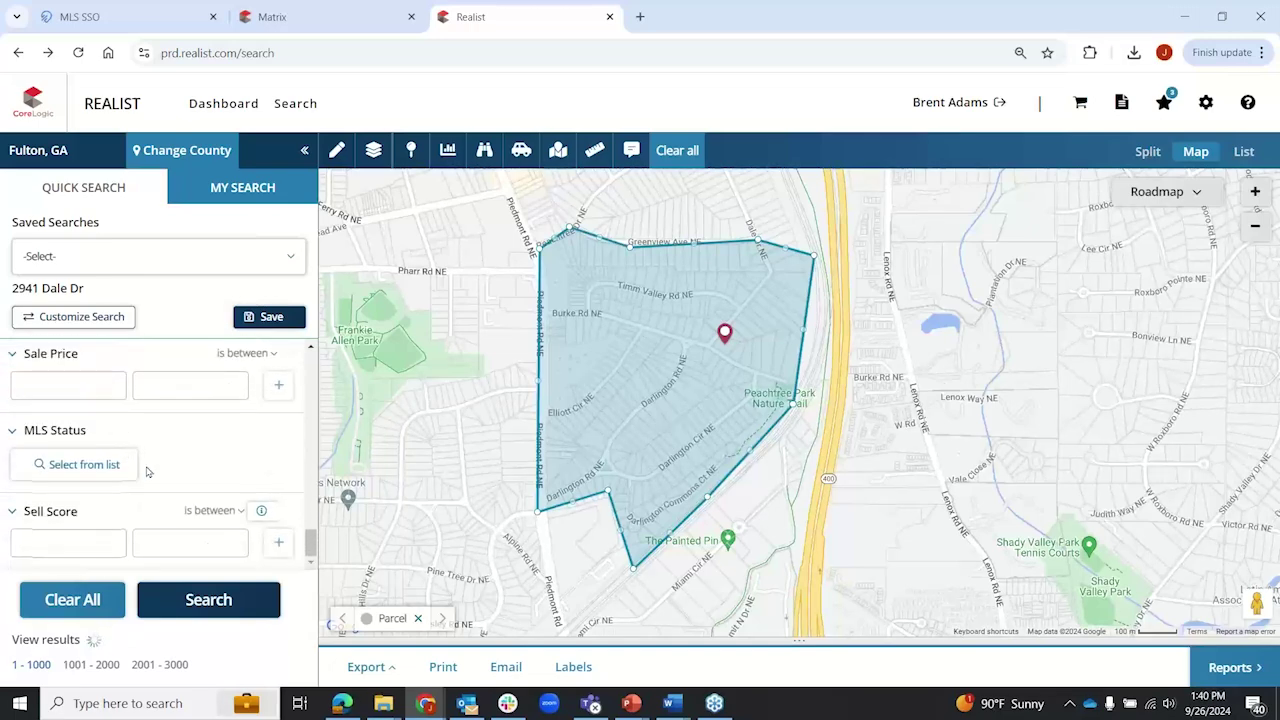
{"action": "scroll", "coordinate": [148, 472], "scroll_direction": "up", "scroll_amount": 3}
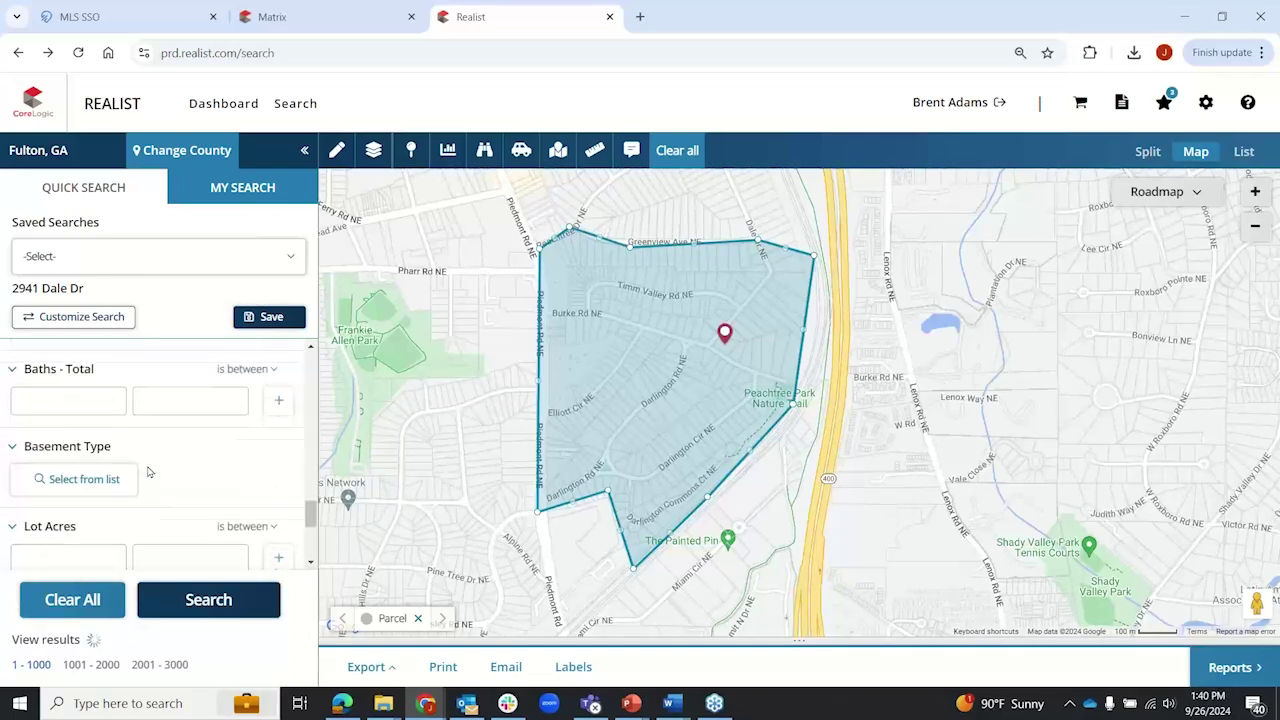
{"action": "scroll", "coordinate": [148, 472], "scroll_direction": "down", "scroll_amount": 3}
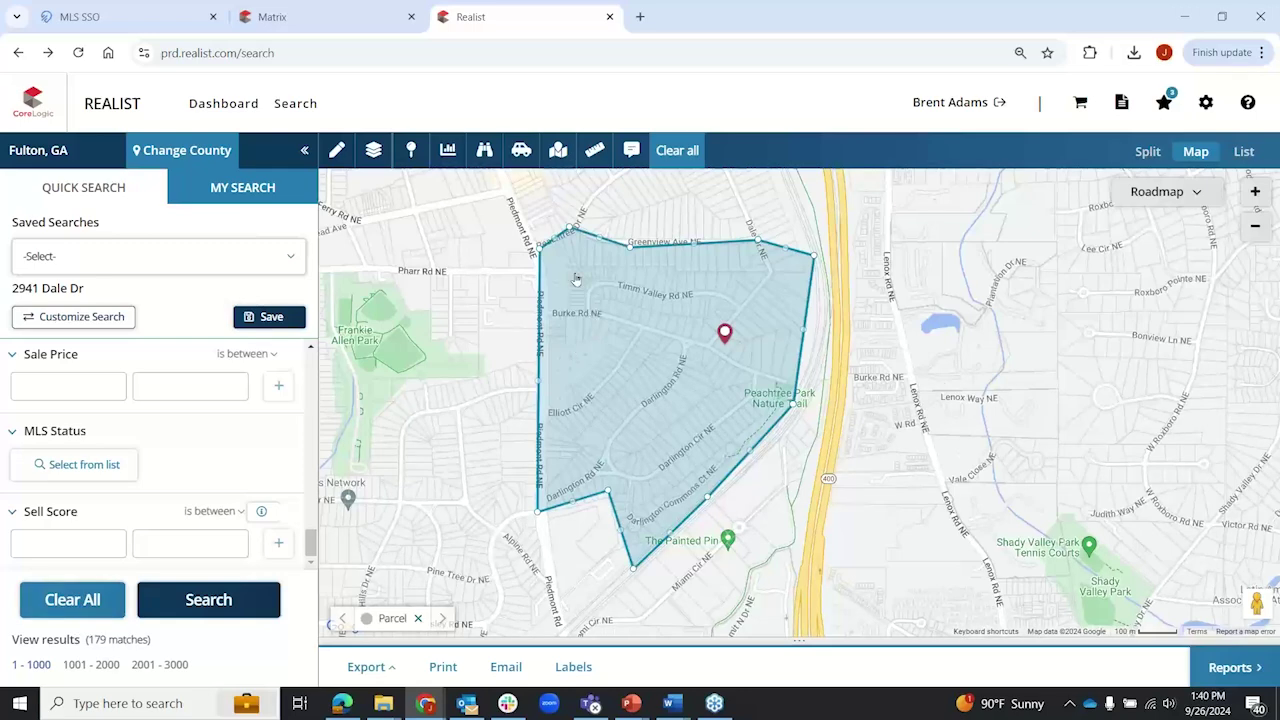
Step: Set the Sell Score operator to 'is greater than' and close Customize Search unchanged
{"action": "left_click", "coordinate": [238, 512]}
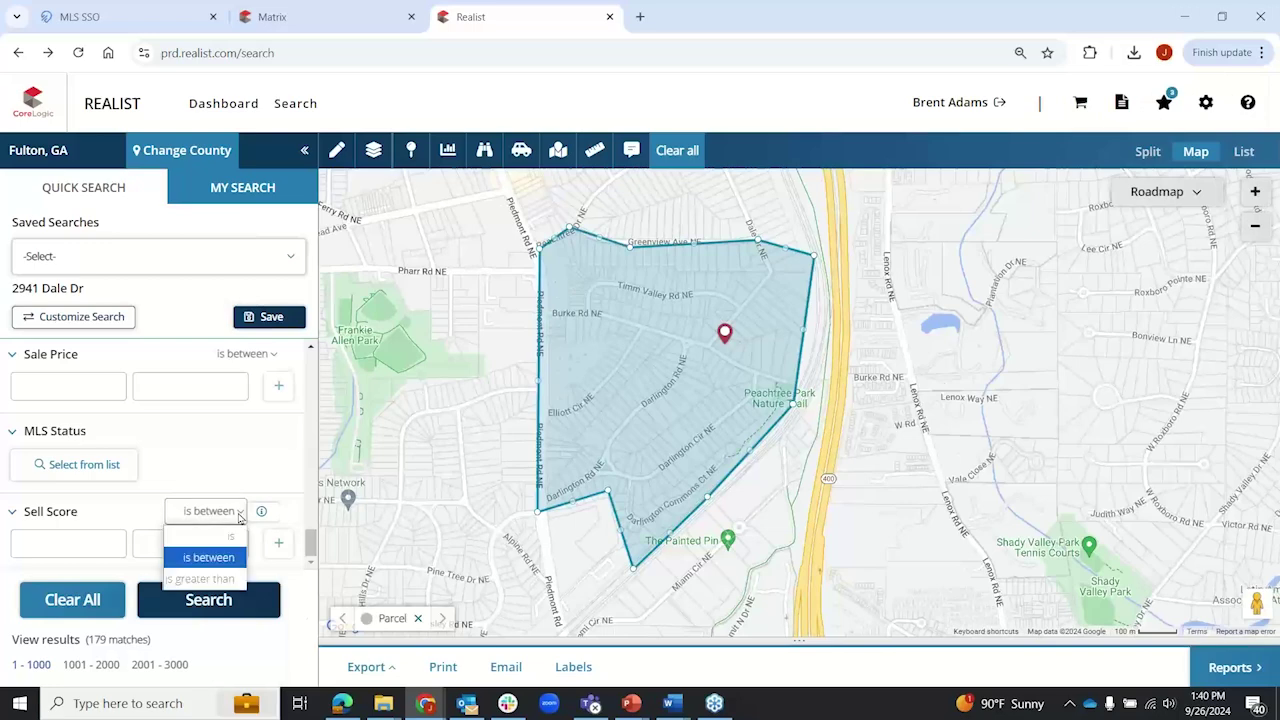
{"action": "left_click", "coordinate": [205, 579]}
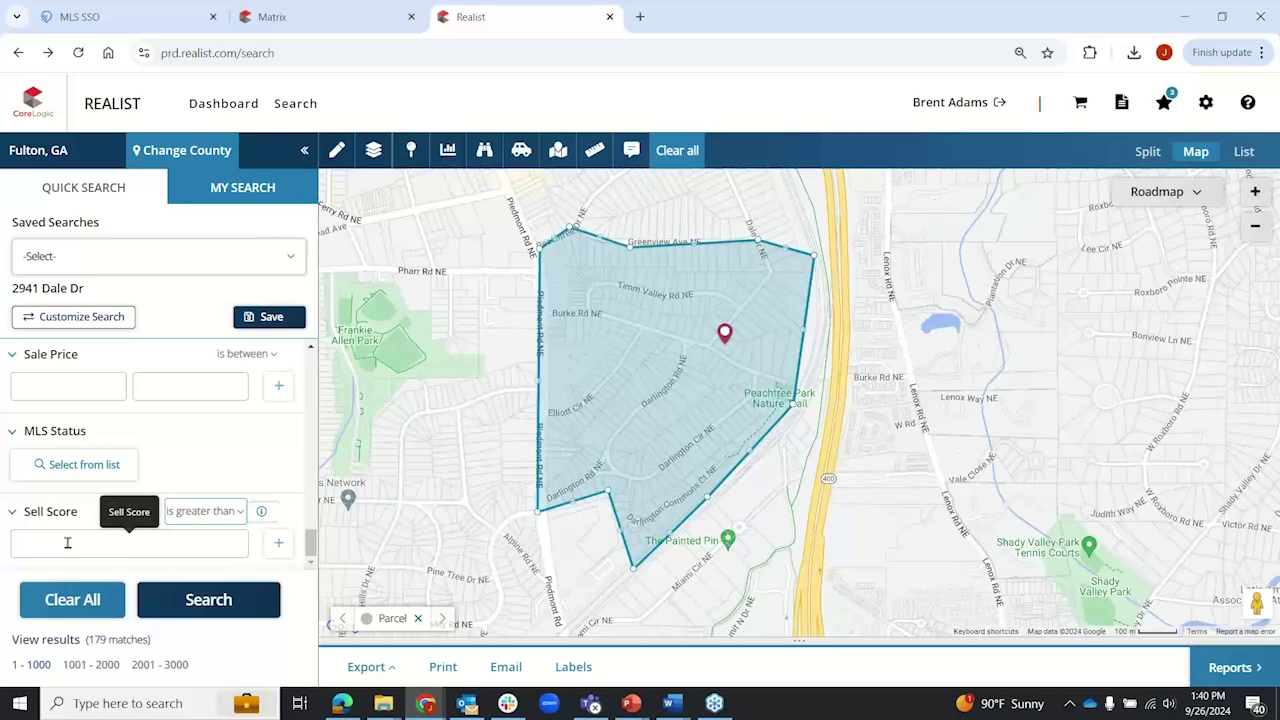
{"action": "left_click", "coordinate": [80, 320]}
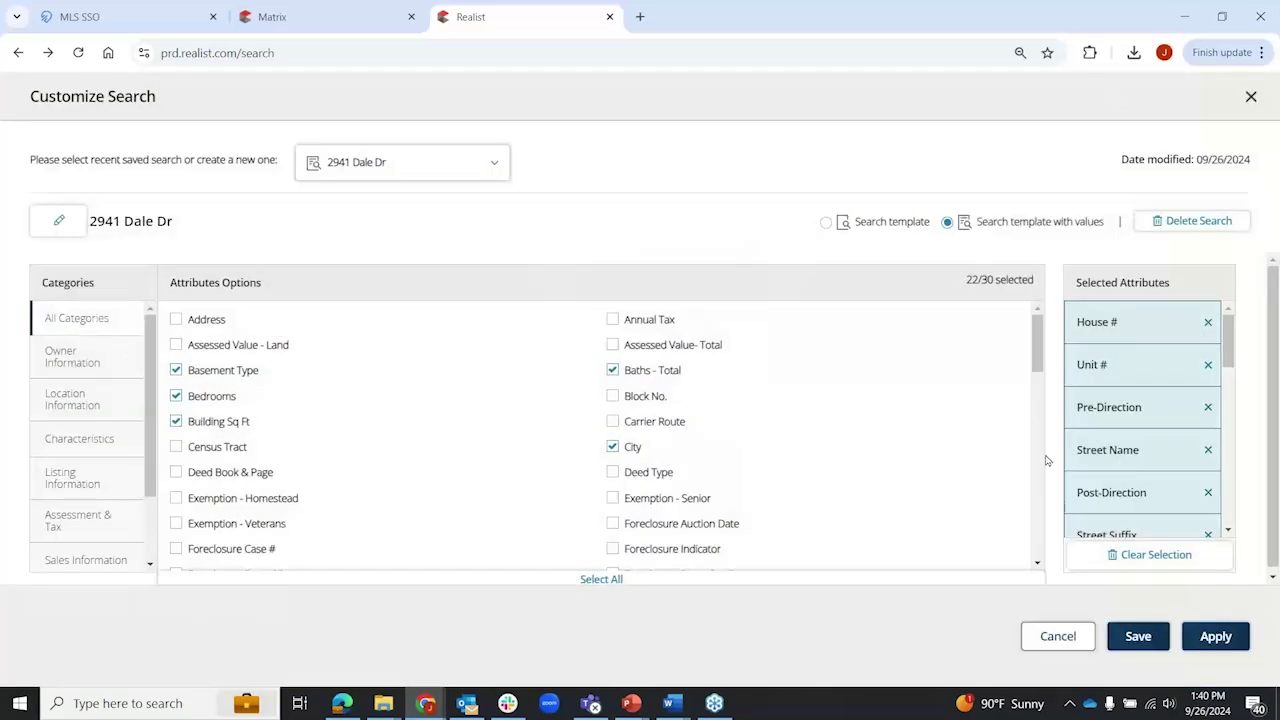
{"action": "scroll", "coordinate": [460, 440], "scroll_direction": "down", "scroll_amount": 10}
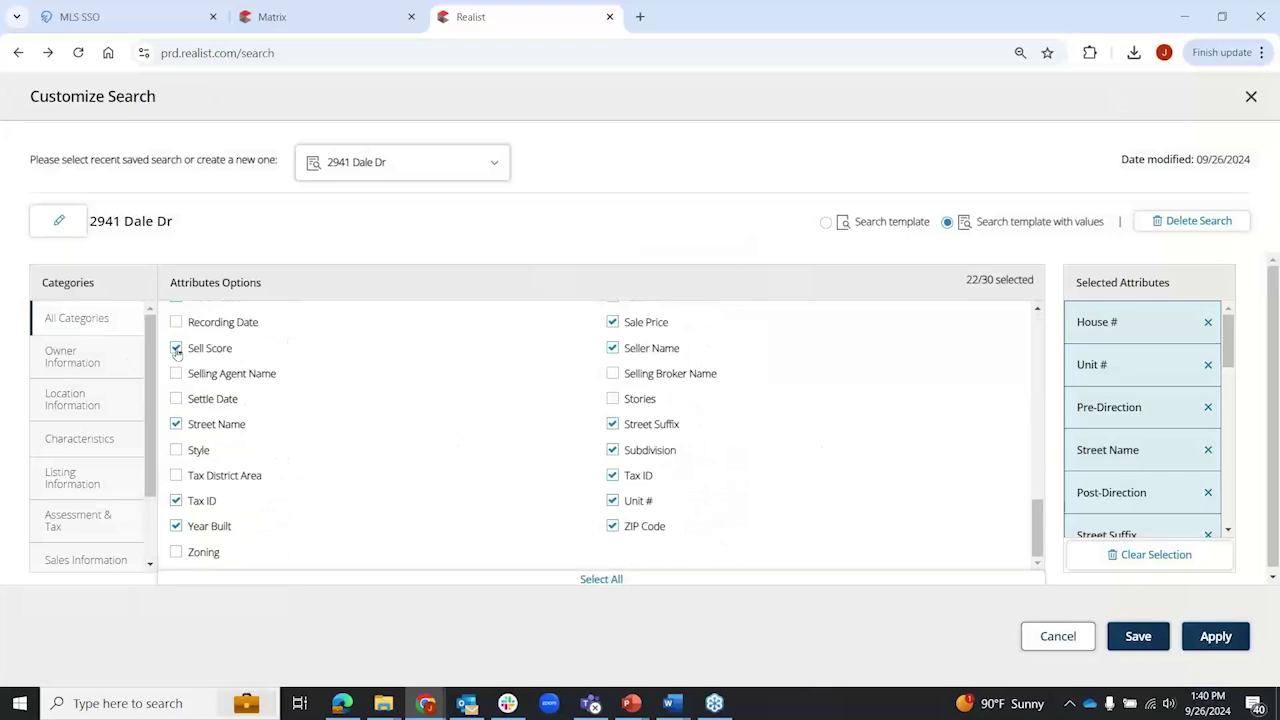
{"action": "left_click", "coordinate": [1072, 644]}
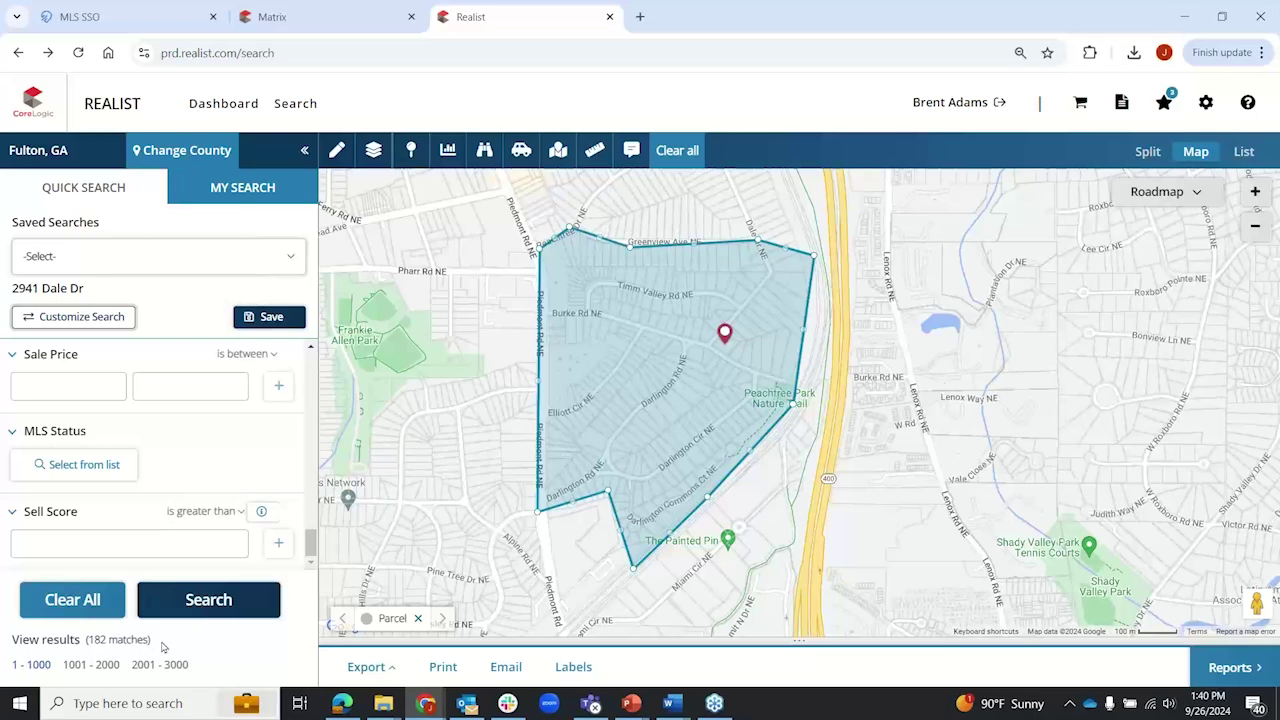
Step: Replace the 700 Sell Score threshold with 800, leaving 66 matches
{"action": "left_click", "coordinate": [89, 548]}
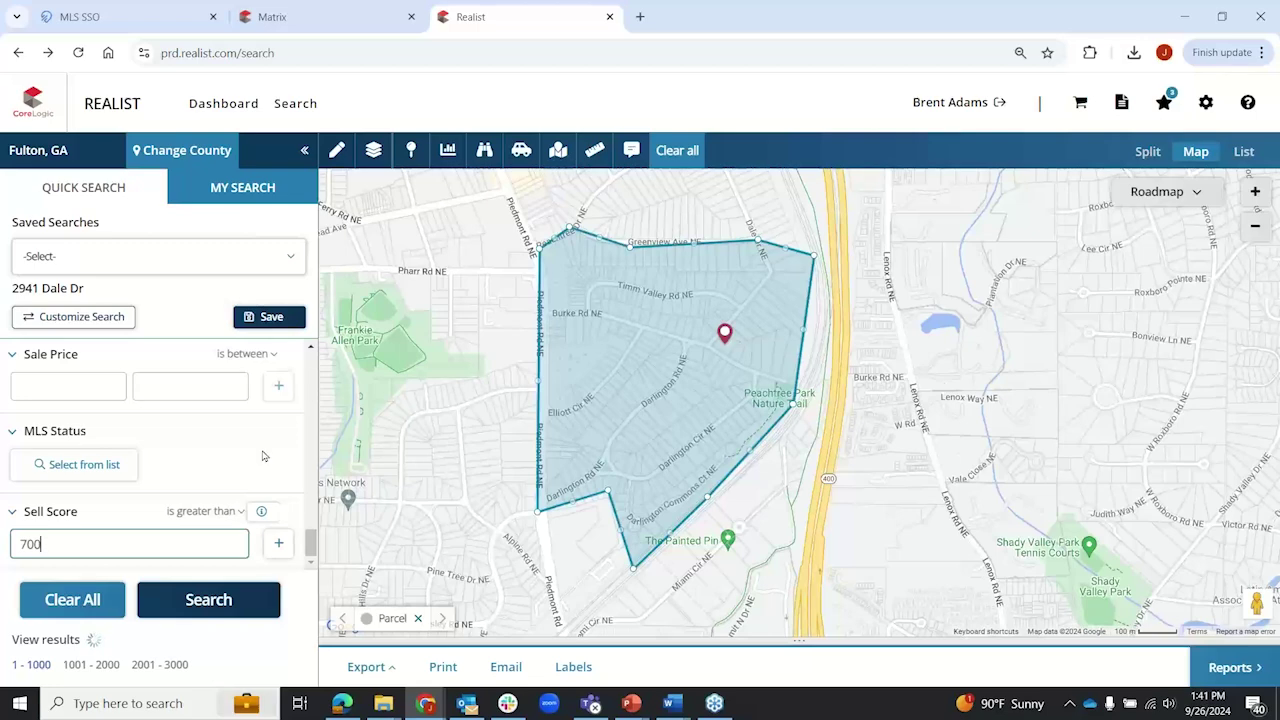
{"action": "double_click", "coordinate": [77, 551]}
{"action": "type", "text": "8"}
{"action": "left_click_drag", "start_coordinate": [88, 641], "coordinate": [146, 641]}
{"action": "left_click", "coordinate": [161, 647]}
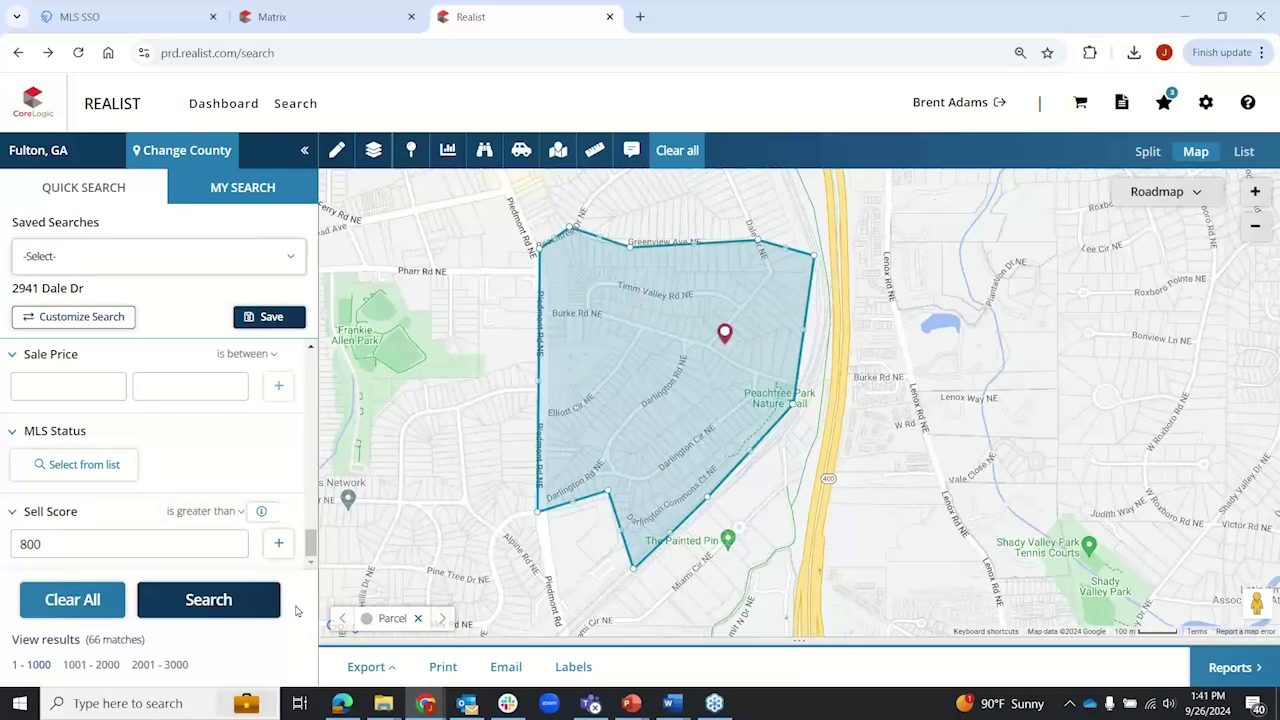
Step: Run the search and zoom the map around the results
{"action": "left_click", "coordinate": [208, 606]}
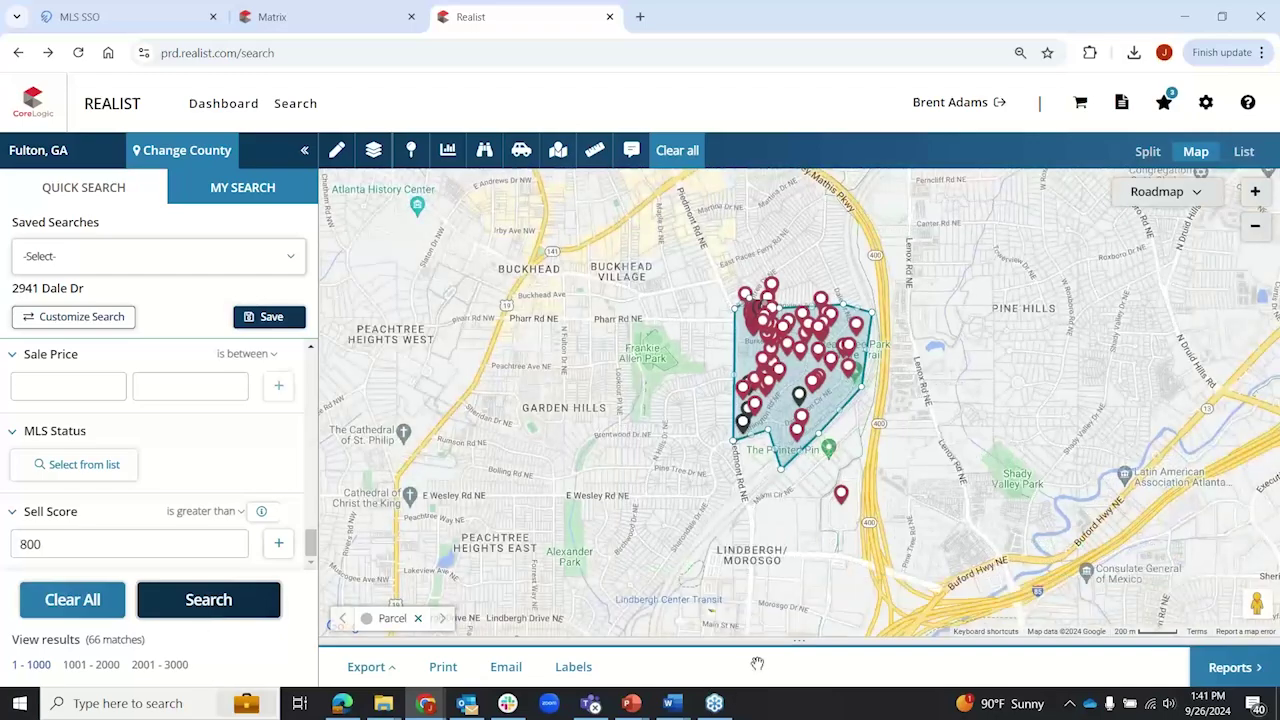
{"action": "scroll", "coordinate": [765, 325], "scroll_direction": "up", "scroll_amount": 4}
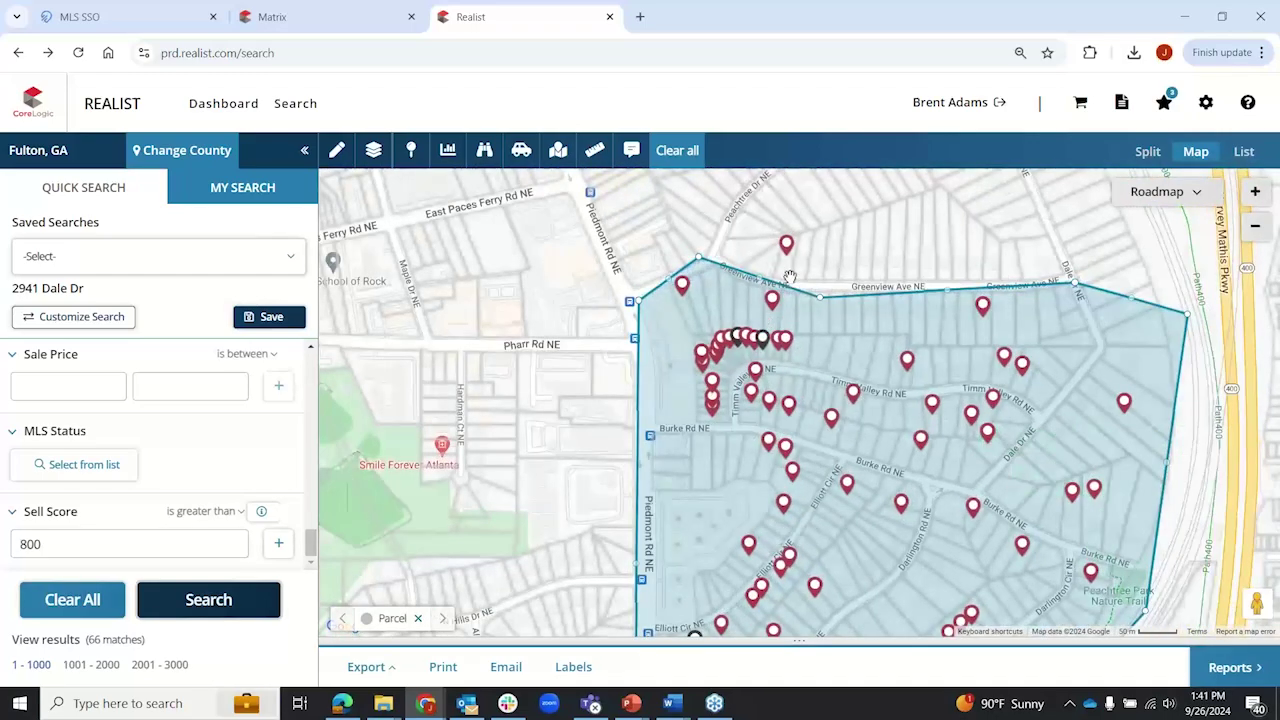
{"action": "scroll", "coordinate": [790, 278], "scroll_direction": "up", "scroll_amount": 1}
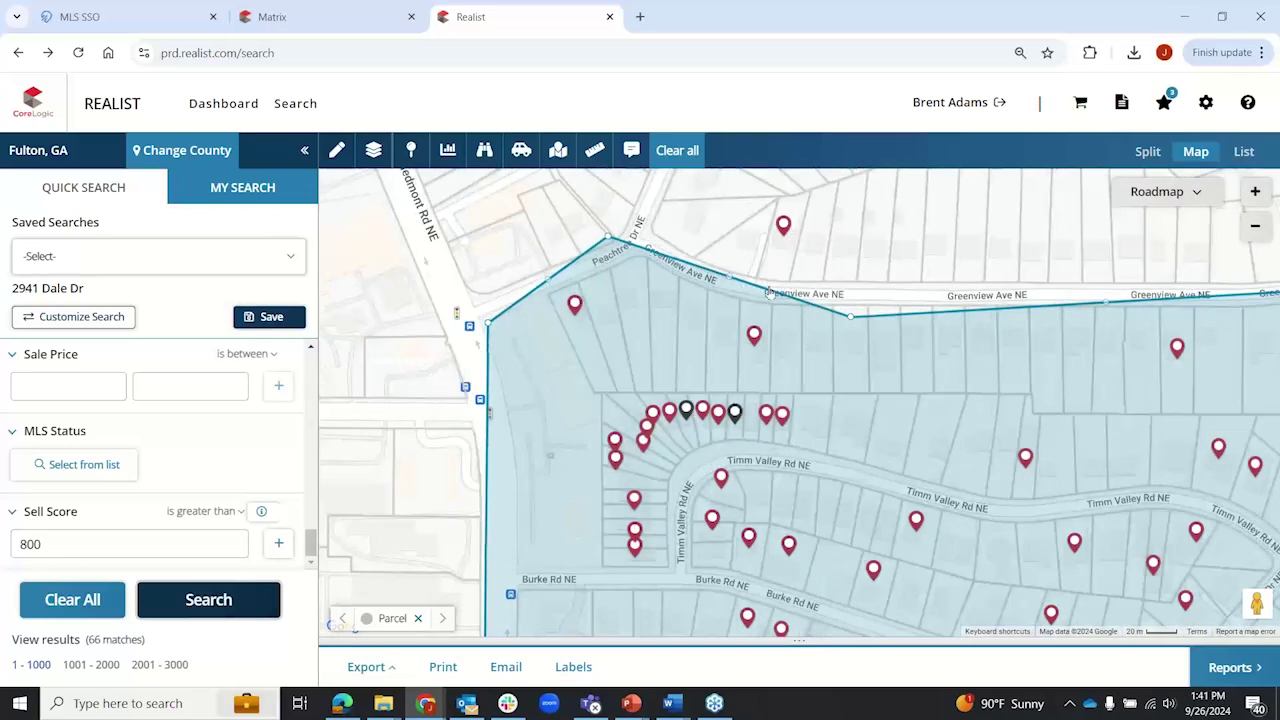
{"action": "scroll", "coordinate": [658, 359], "scroll_direction": "down", "scroll_amount": 2}
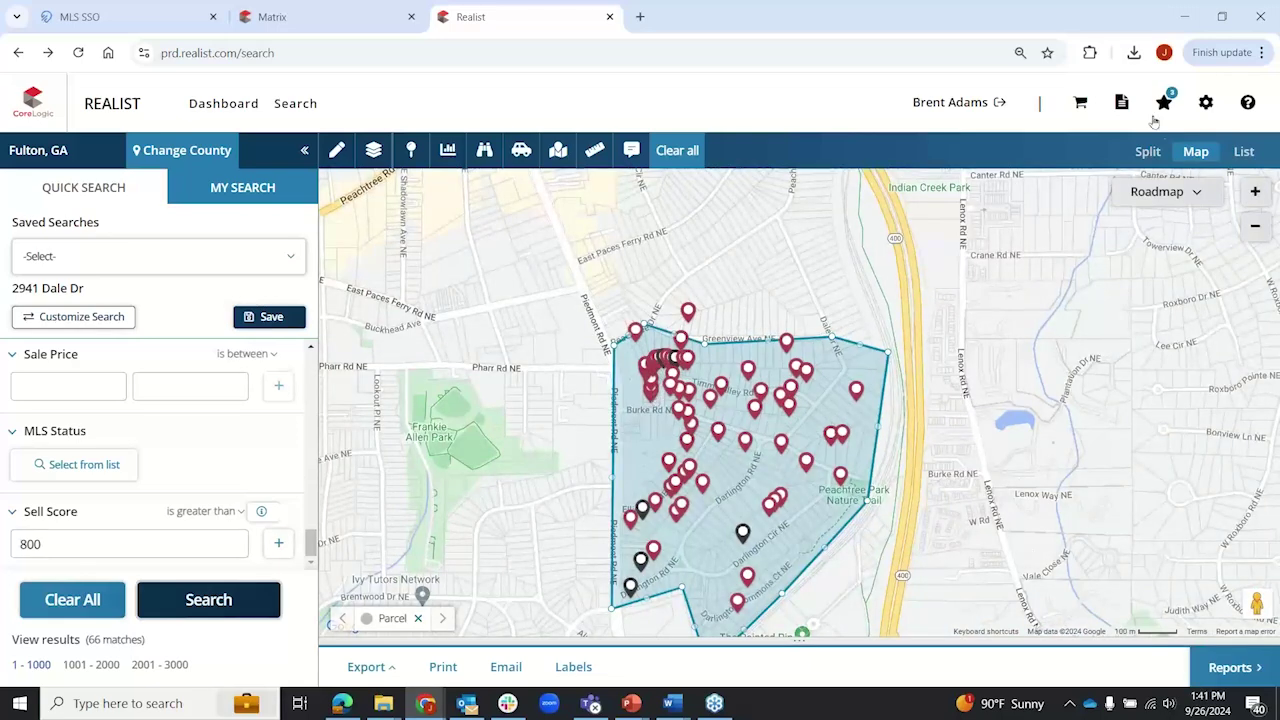
{"action": "left_click", "coordinate": [1150, 153]}
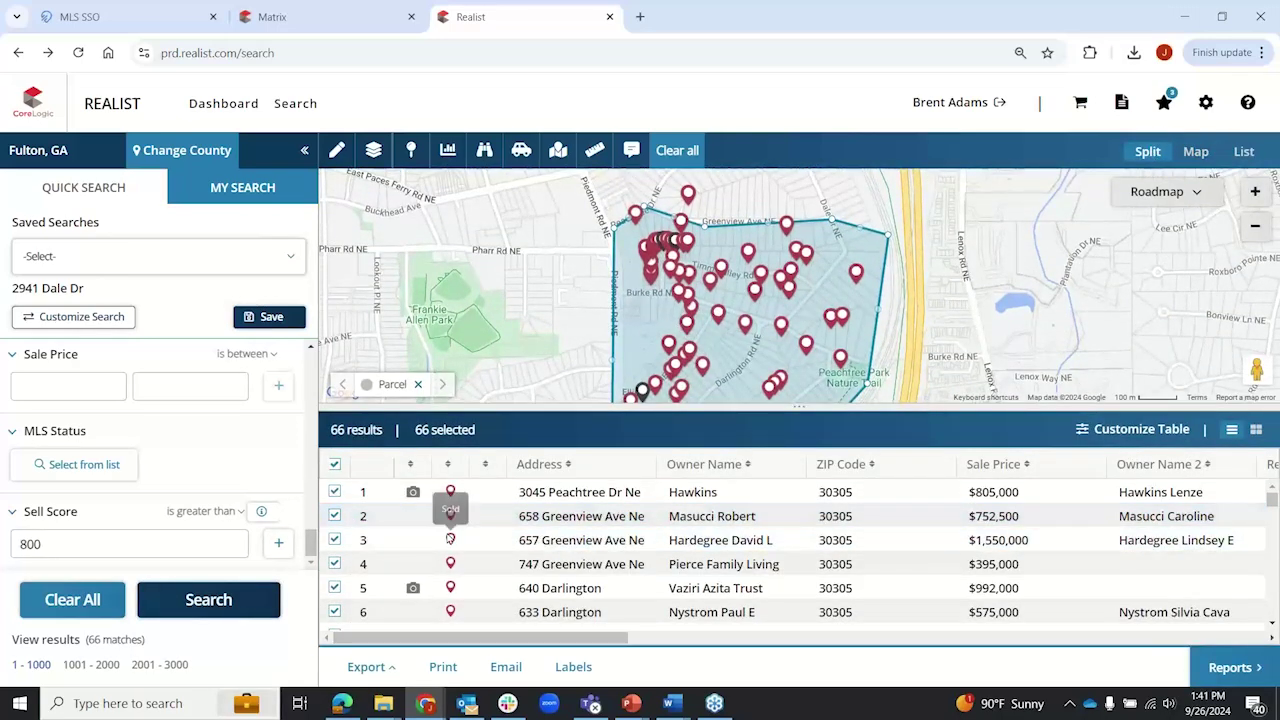
{"action": "scroll", "coordinate": [450, 540], "scroll_direction": "down", "scroll_amount": 5}
{"action": "scroll", "coordinate": [508, 560], "scroll_direction": "down", "scroll_amount": 7}
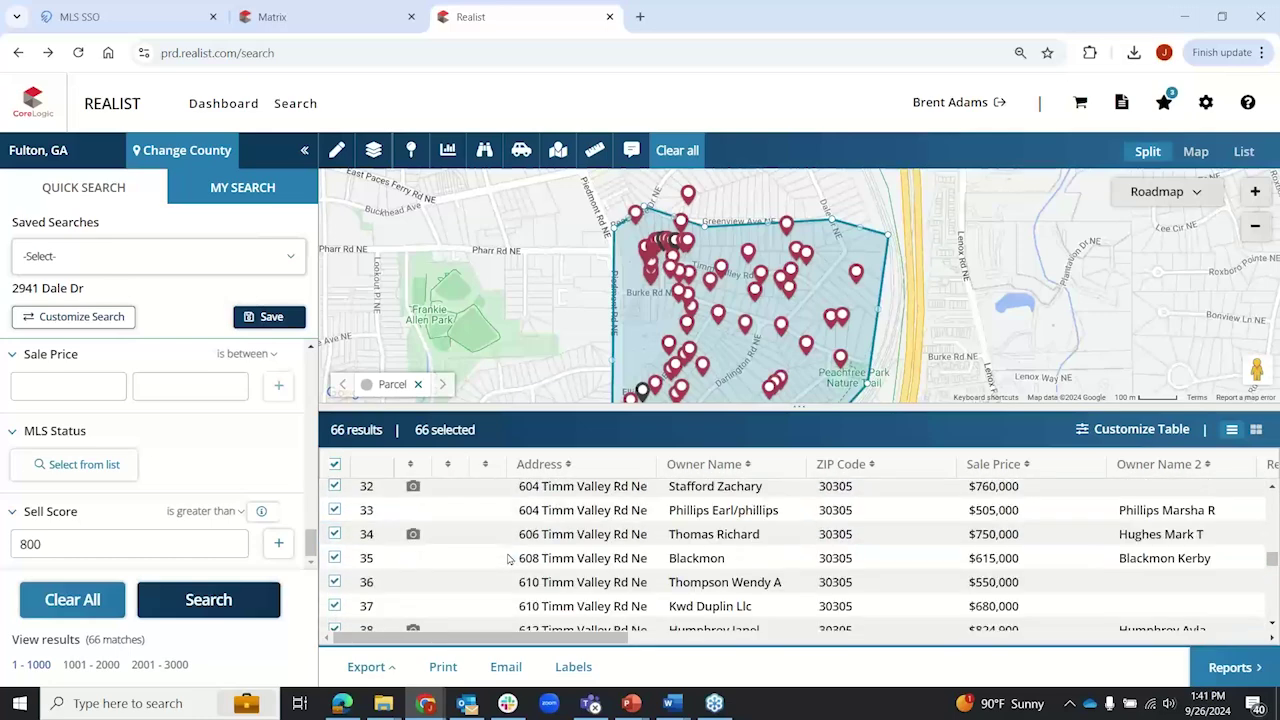
{"action": "scroll", "coordinate": [508, 560], "scroll_direction": "down", "scroll_amount": 2}
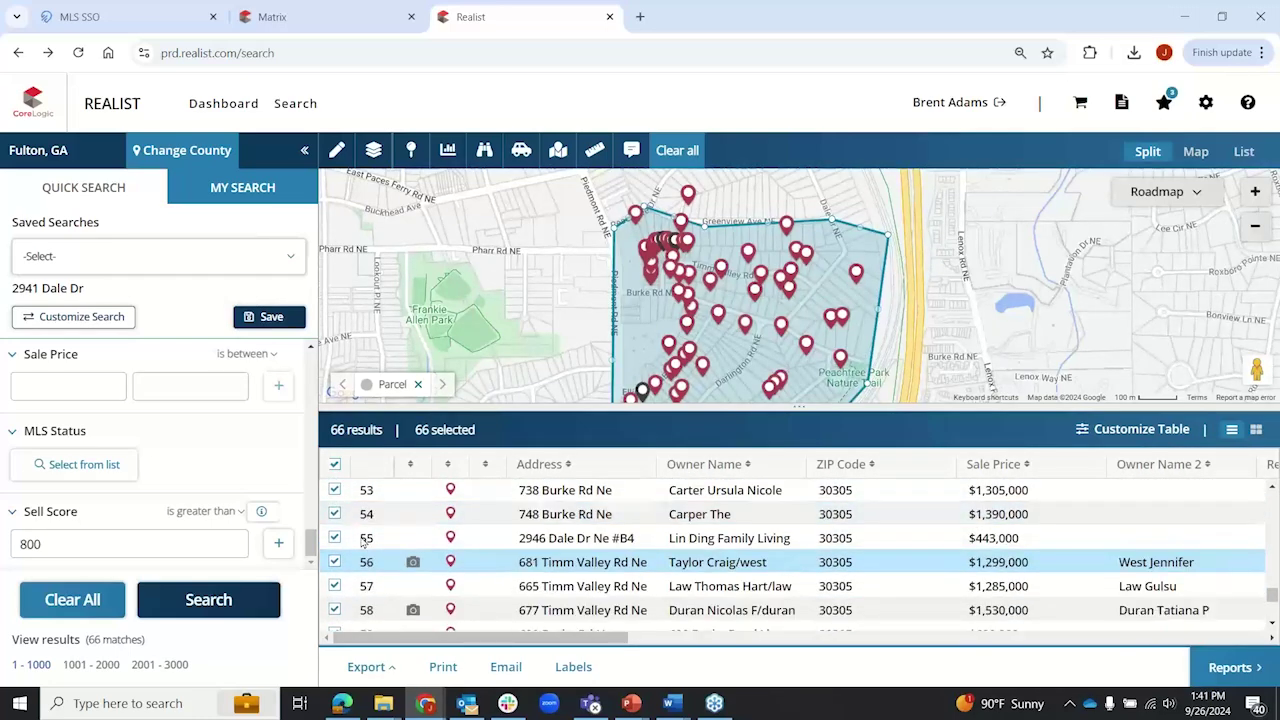
{"action": "left_click", "coordinate": [334, 540]}
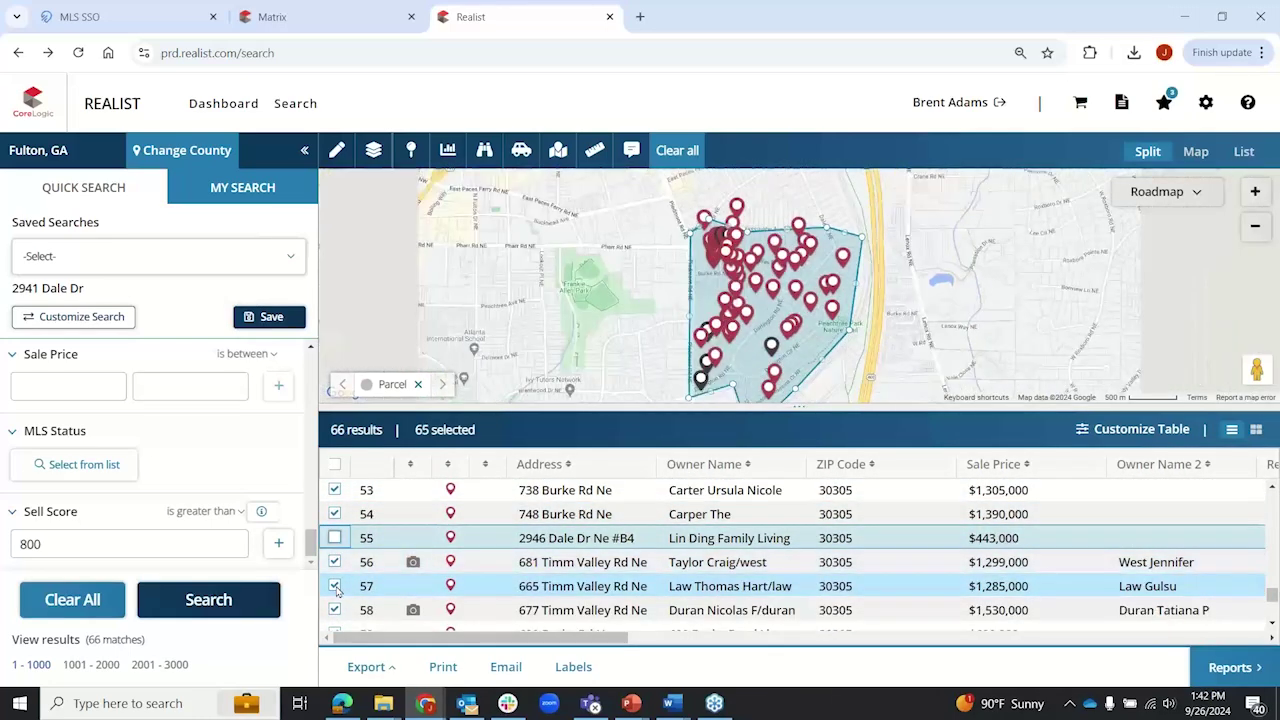
{"action": "left_click", "coordinate": [335, 587]}
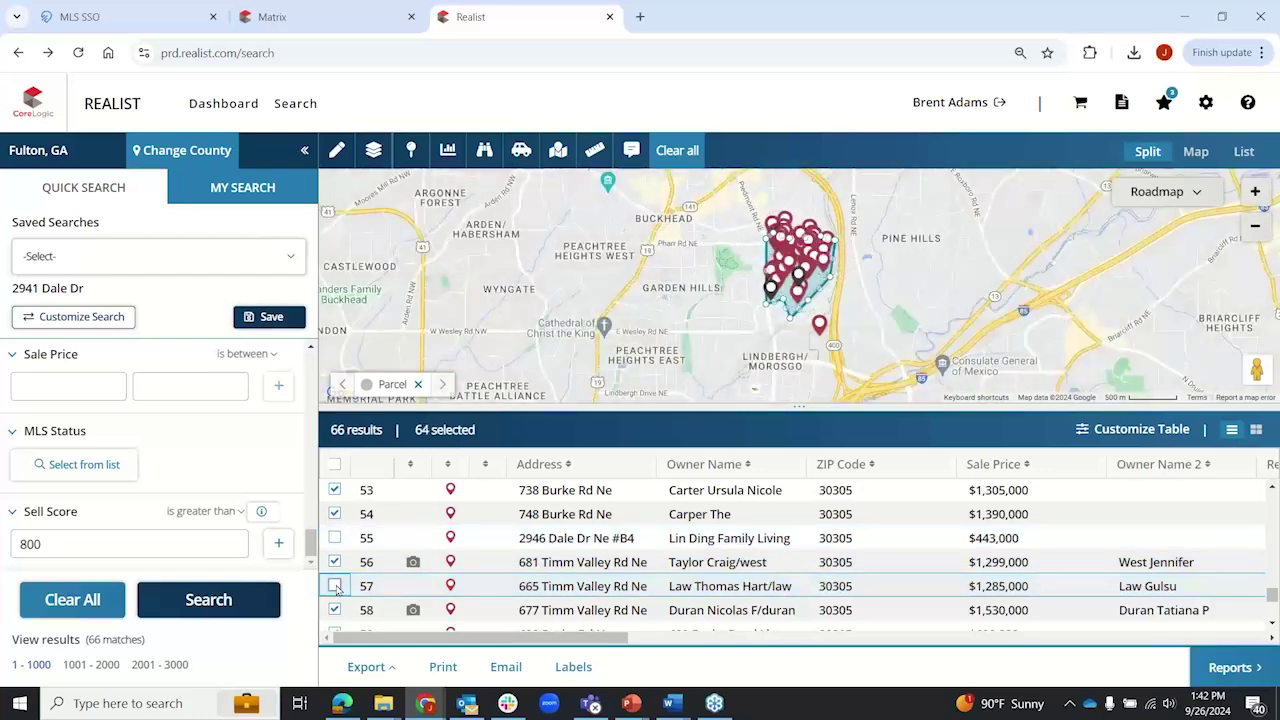
{"action": "left_click", "coordinate": [575, 670]}
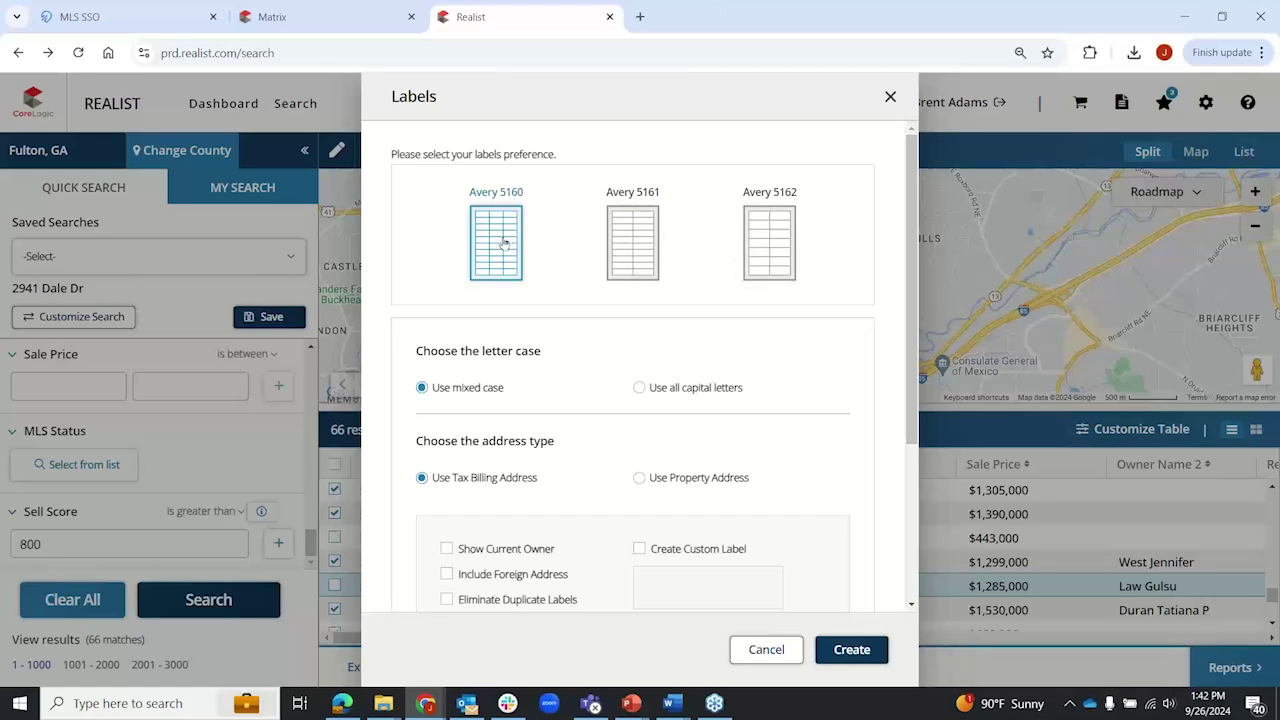
Step: Address labels to the tax billing address, show the current owner, and eliminate duplicate labels
{"action": "scroll", "coordinate": [396, 238], "scroll_direction": "down", "scroll_amount": 3}
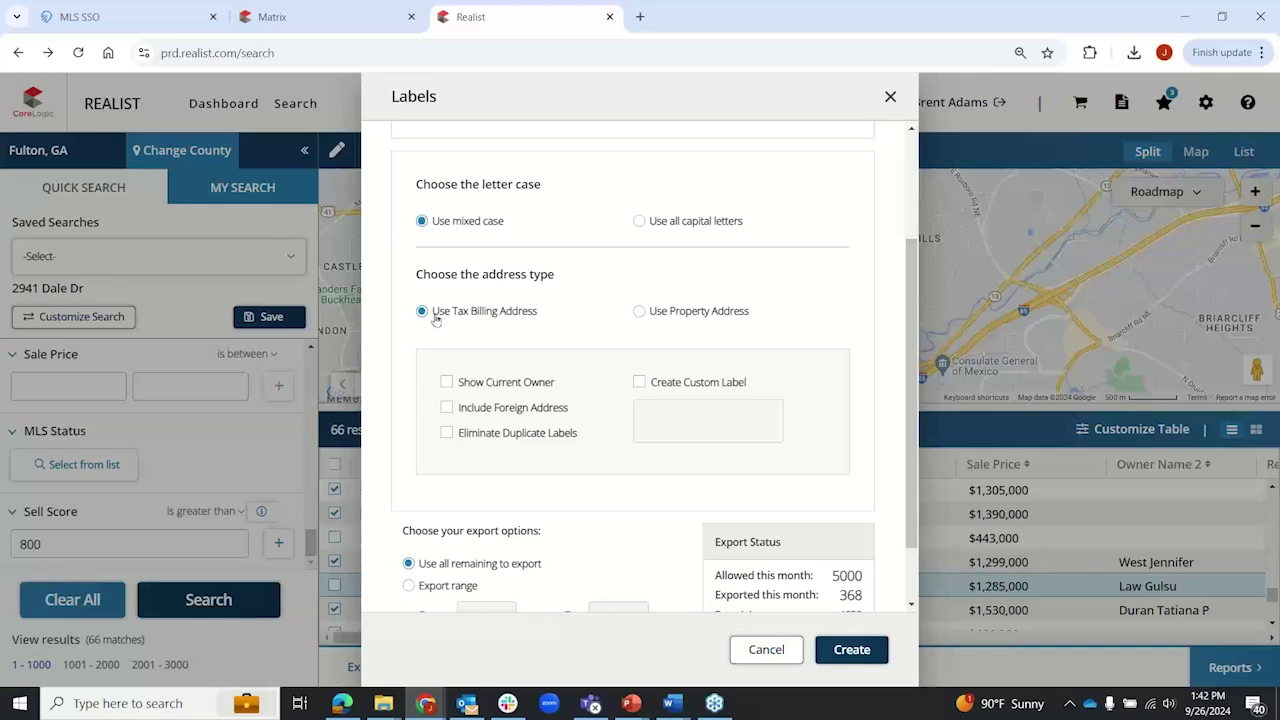
{"action": "left_click_drag", "start_coordinate": [433, 313], "coordinate": [545, 322]}
{"action": "left_click", "coordinate": [502, 318]}
{"action": "left_click", "coordinate": [446, 383]}
{"action": "left_click", "coordinate": [446, 433]}
Step: Add the custom label line 'Future Homeseller' to each label
{"action": "left_click", "coordinate": [640, 383]}
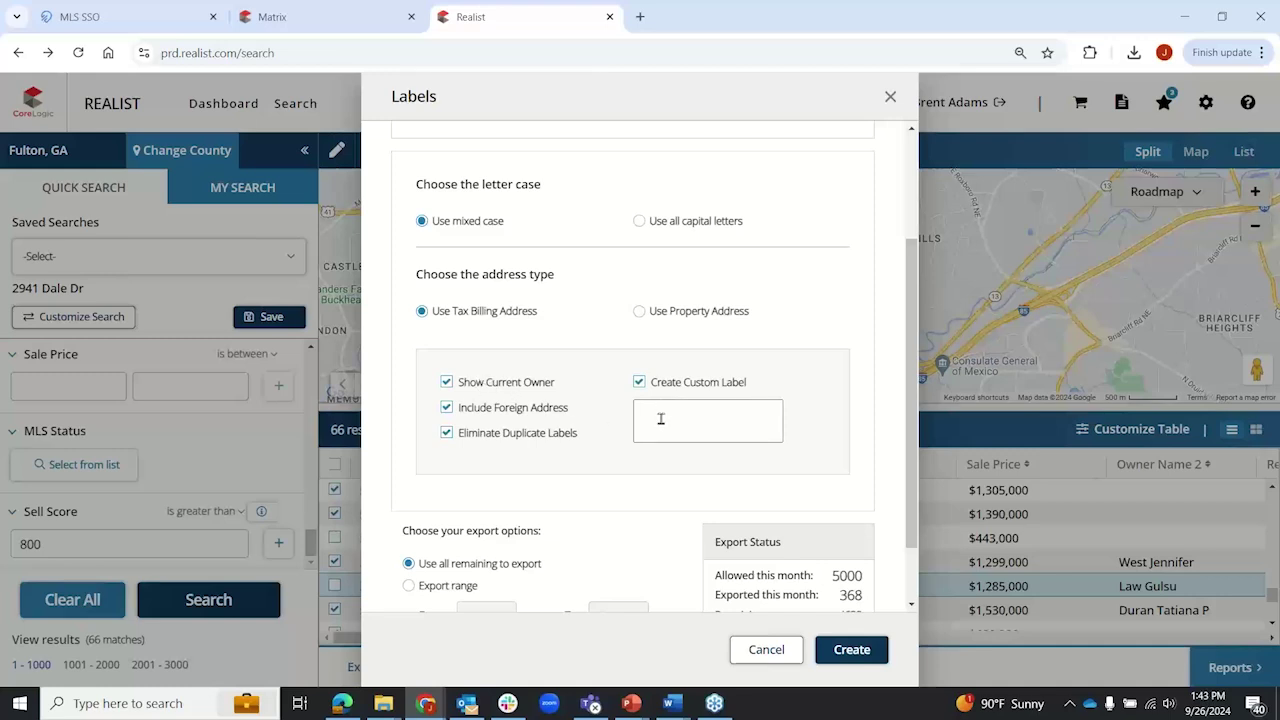
{"action": "left_click", "coordinate": [662, 416]}
{"action": "type", "text": "Future Homeseller"}
Step: Create the labels RTF file and open the downloaded labels_20240926194347.rtf in Word
{"action": "scroll", "coordinate": [865, 360], "scroll_direction": "down", "scroll_amount": 1}
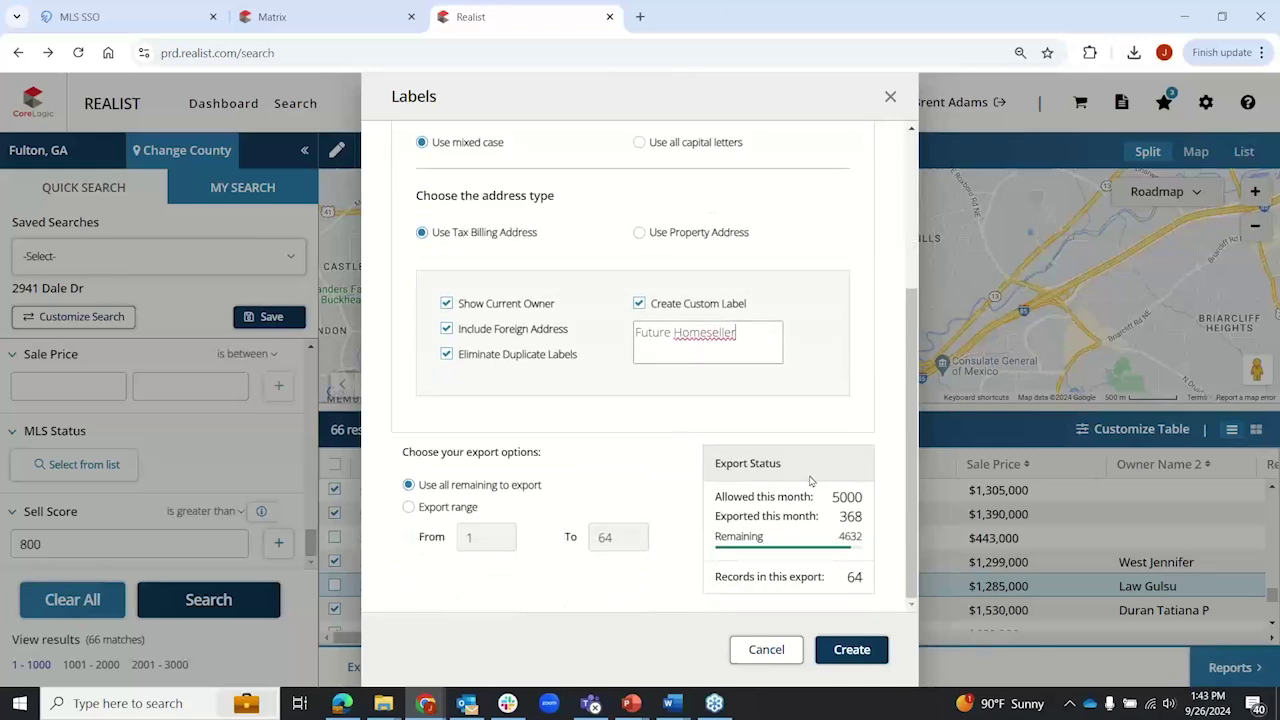
{"action": "left_click_drag", "start_coordinate": [833, 498], "coordinate": [866, 504]}
{"action": "left_click", "coordinate": [855, 650]}
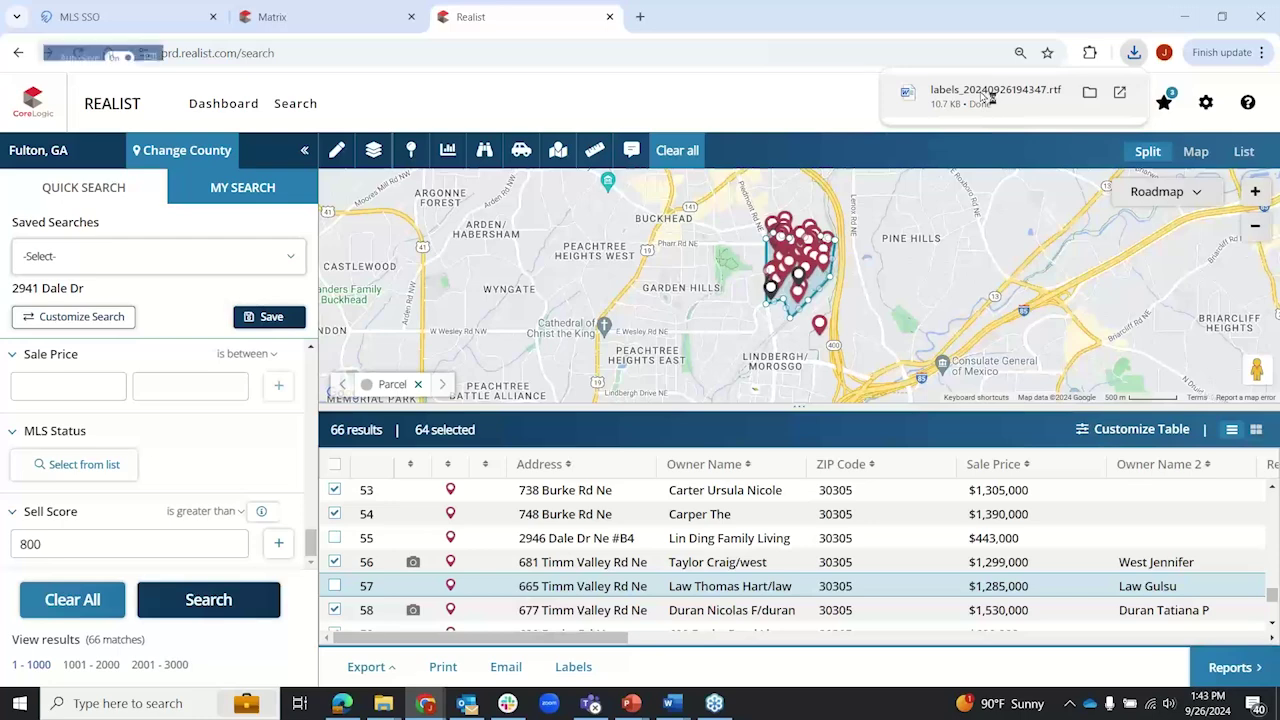
{"action": "left_click", "coordinate": [990, 94]}
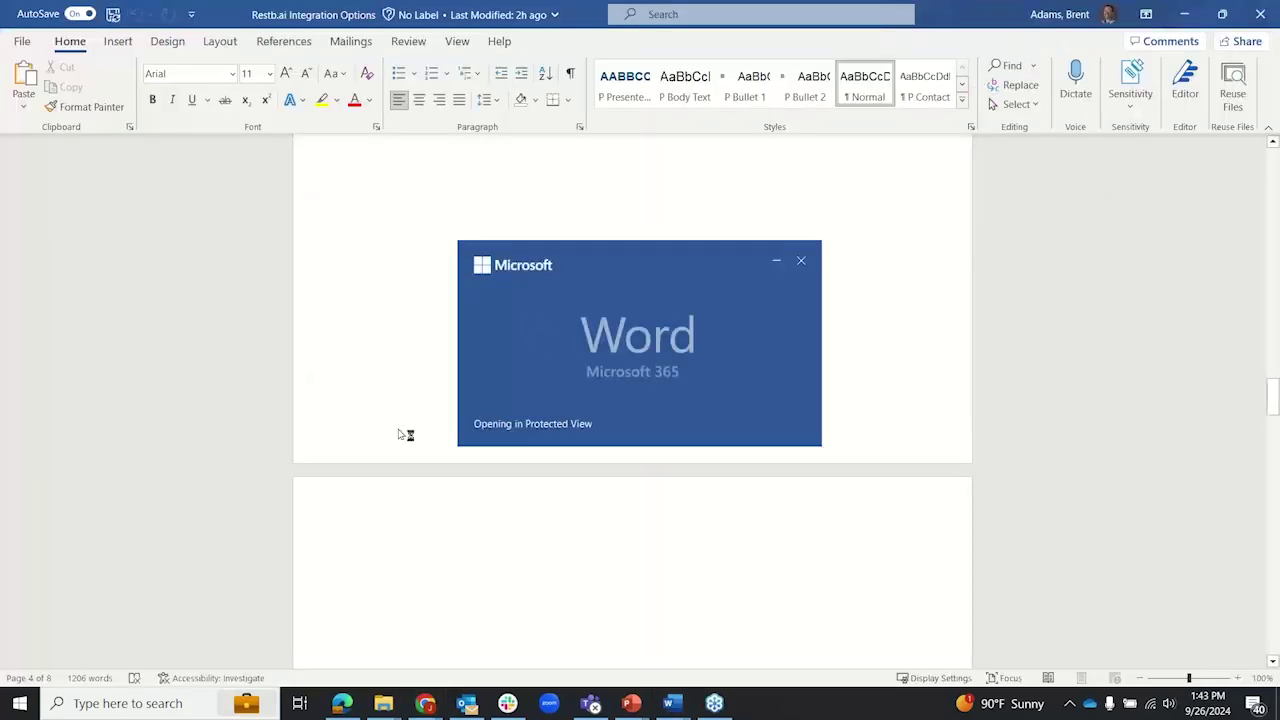
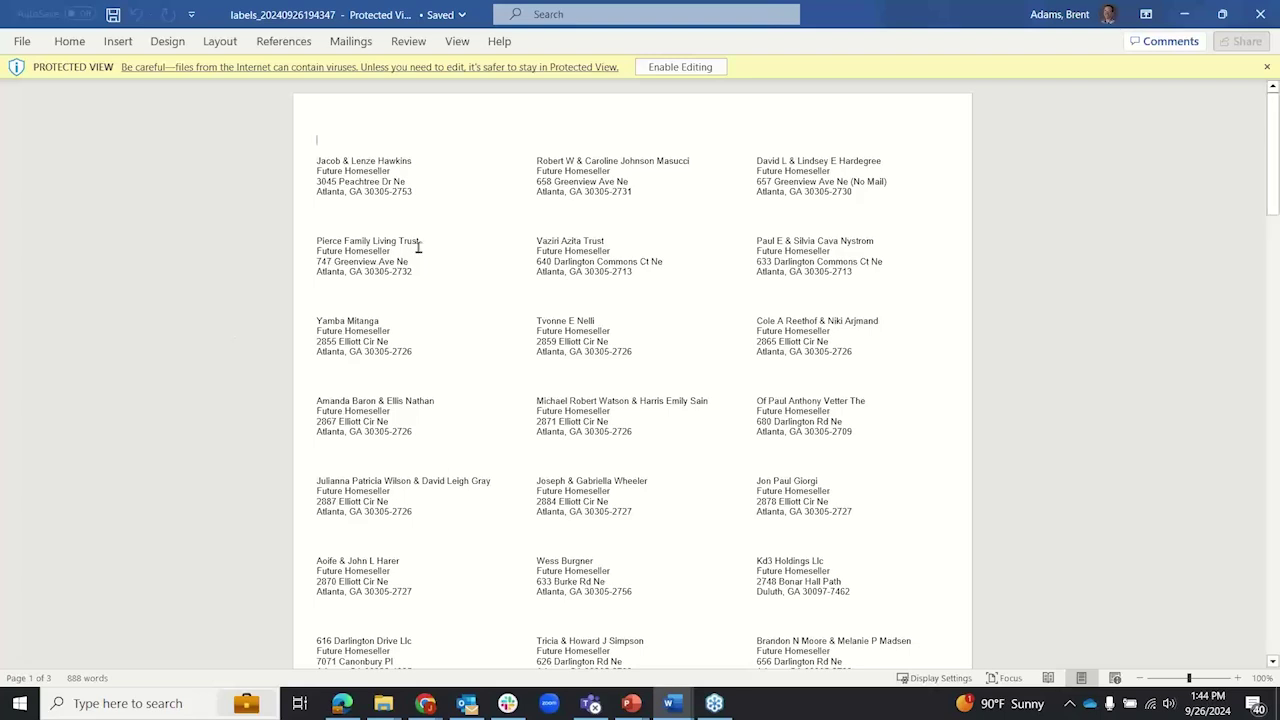
Step: Select names in the Pierce Family Living Trust and Kd3 Holdings labels
{"action": "left_click_drag", "start_coordinate": [421, 240], "coordinate": [316, 241]}
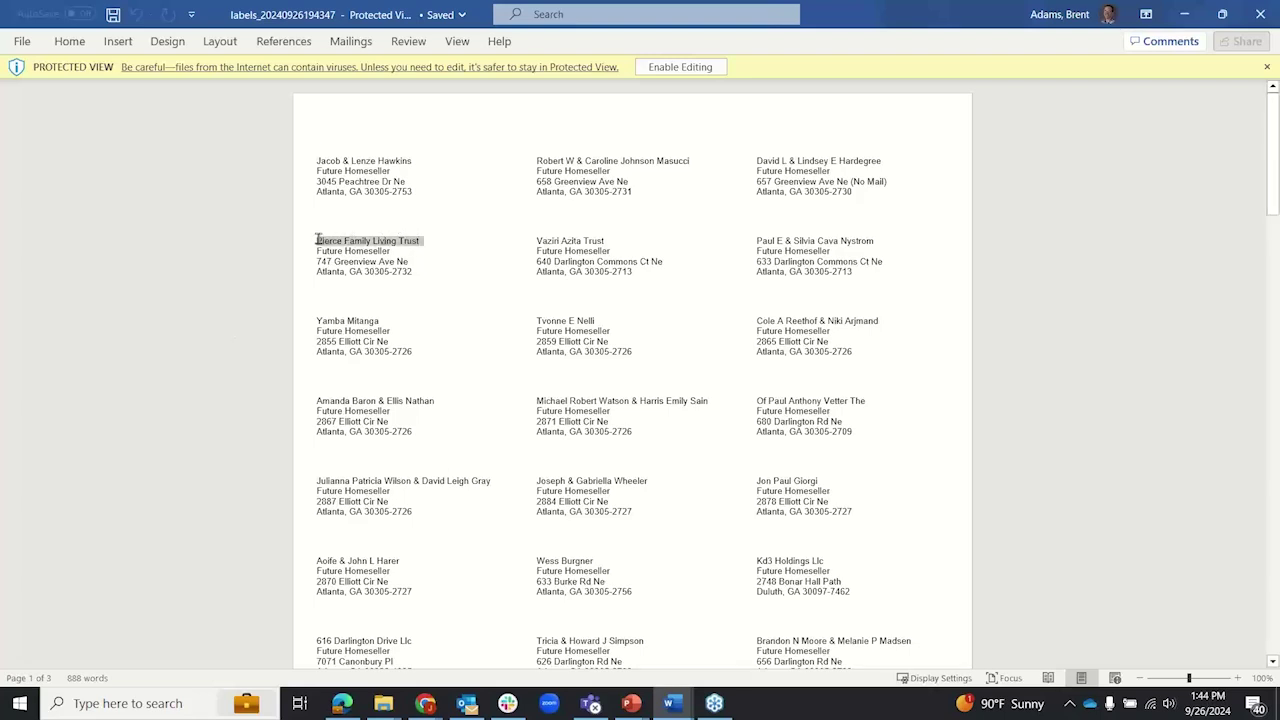
{"action": "left_click", "coordinate": [534, 233]}
{"action": "left_click_drag", "start_coordinate": [534, 233], "coordinate": [520, 248]}
{"action": "left_click", "coordinate": [564, 289]}
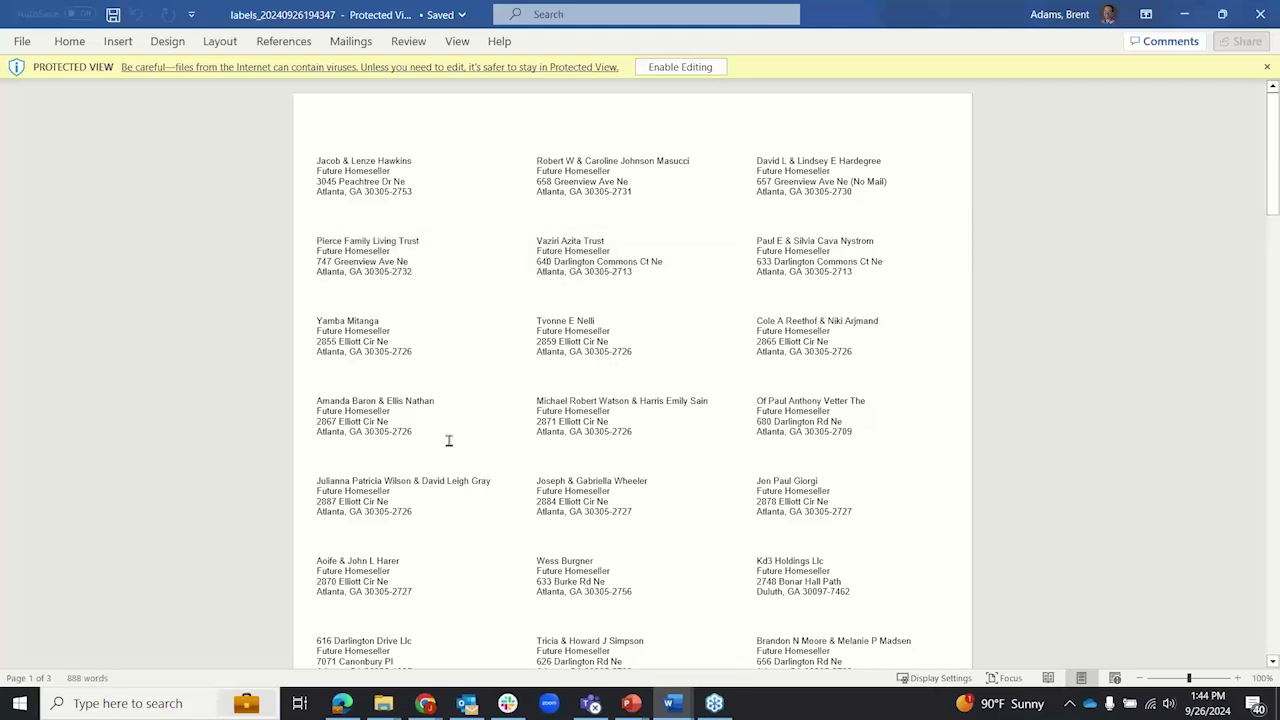
{"action": "left_click_drag", "start_coordinate": [748, 585], "coordinate": [742, 586]}
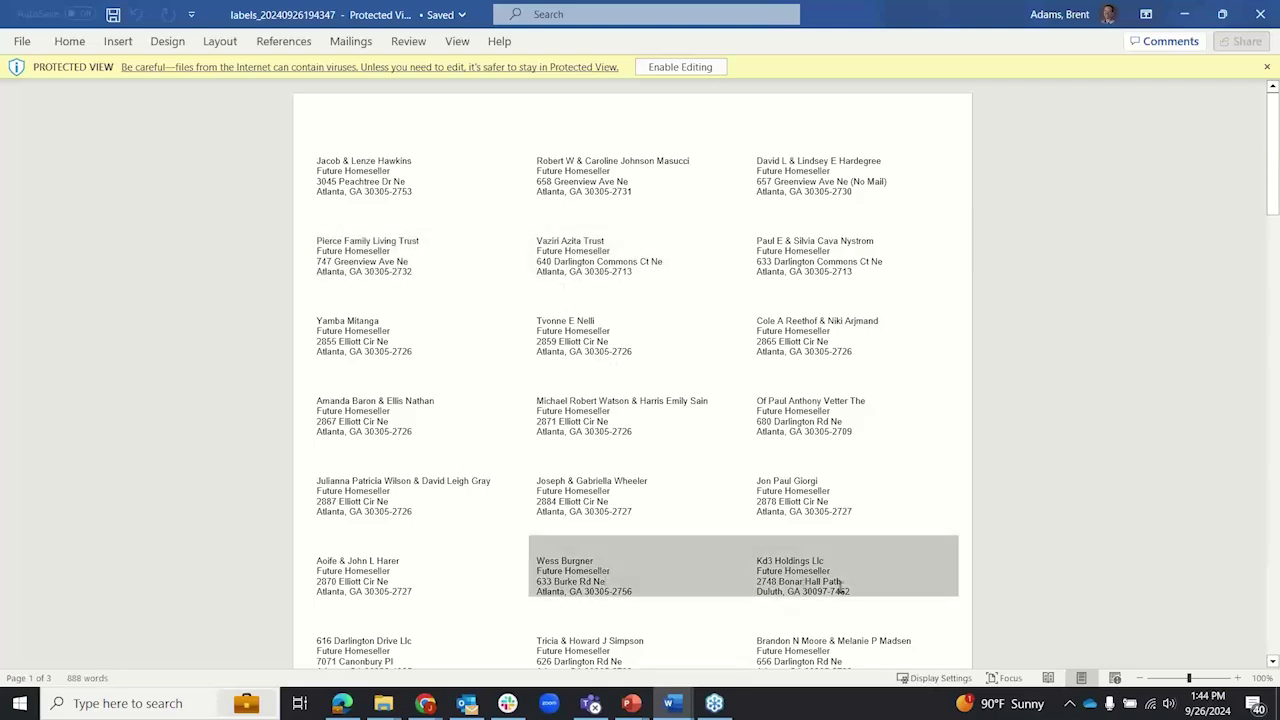
{"action": "left_click", "coordinate": [848, 588]}
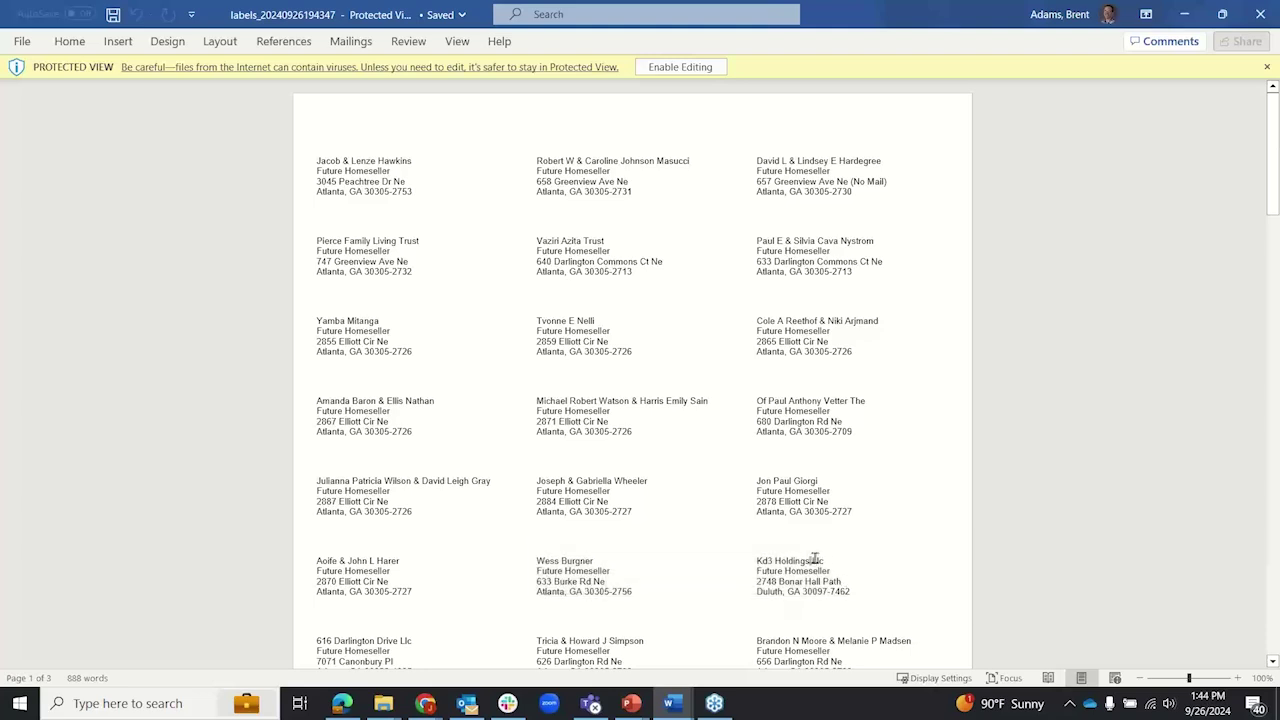
{"action": "left_click_drag", "start_coordinate": [806, 560], "coordinate": [824, 560]}
{"action": "left_click", "coordinate": [843, 505]}
Step: Try deleting '(No Mail)' from the Hardegree label; Protected View blocks the edit
{"action": "left_click_drag", "start_coordinate": [882, 178], "coordinate": [855, 181]}
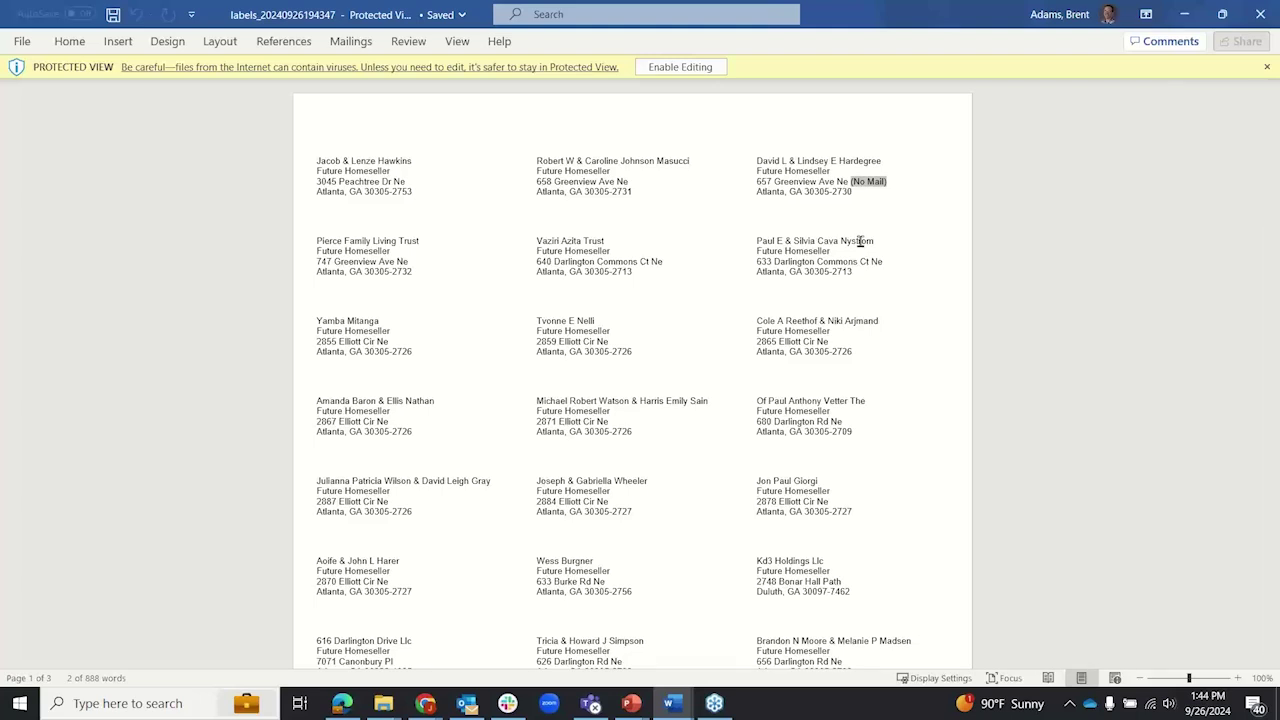
{"action": "left_click", "coordinate": [868, 200]}
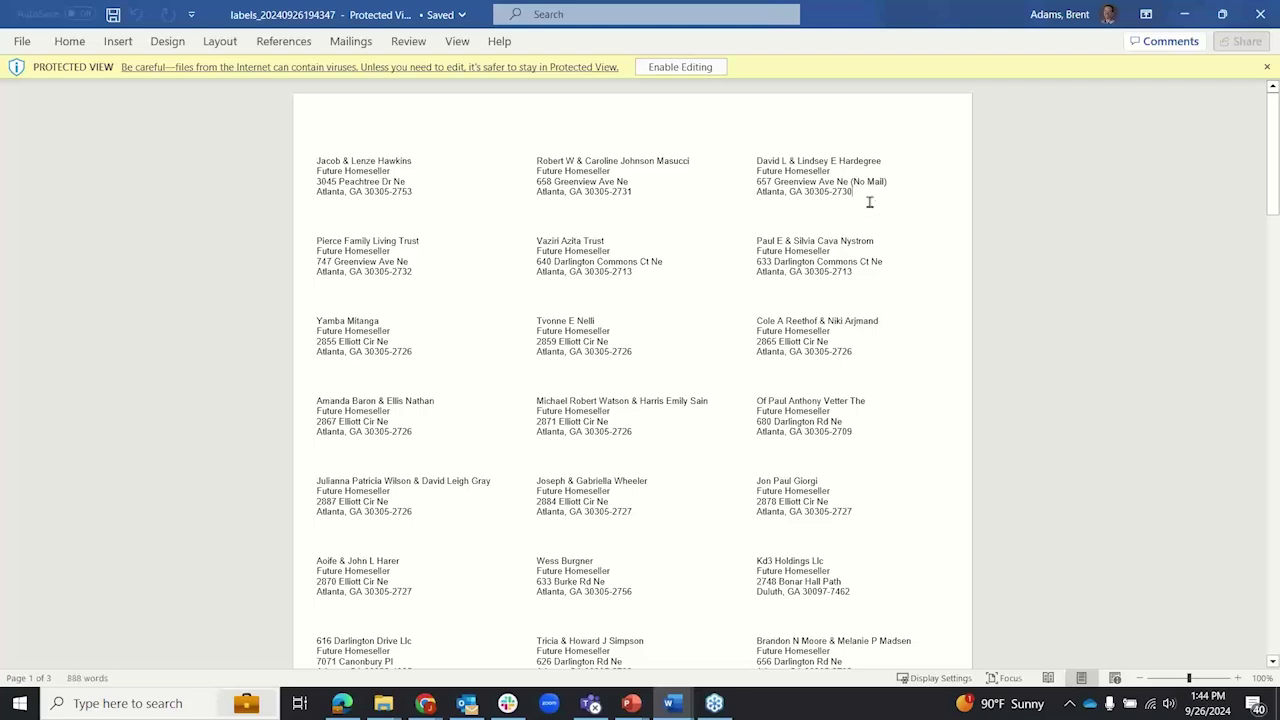
{"action": "left_click", "coordinate": [891, 180]}
{"action": "left_click_drag", "start_coordinate": [887, 181], "coordinate": [855, 186]}
{"action": "left_click", "coordinate": [891, 184]}
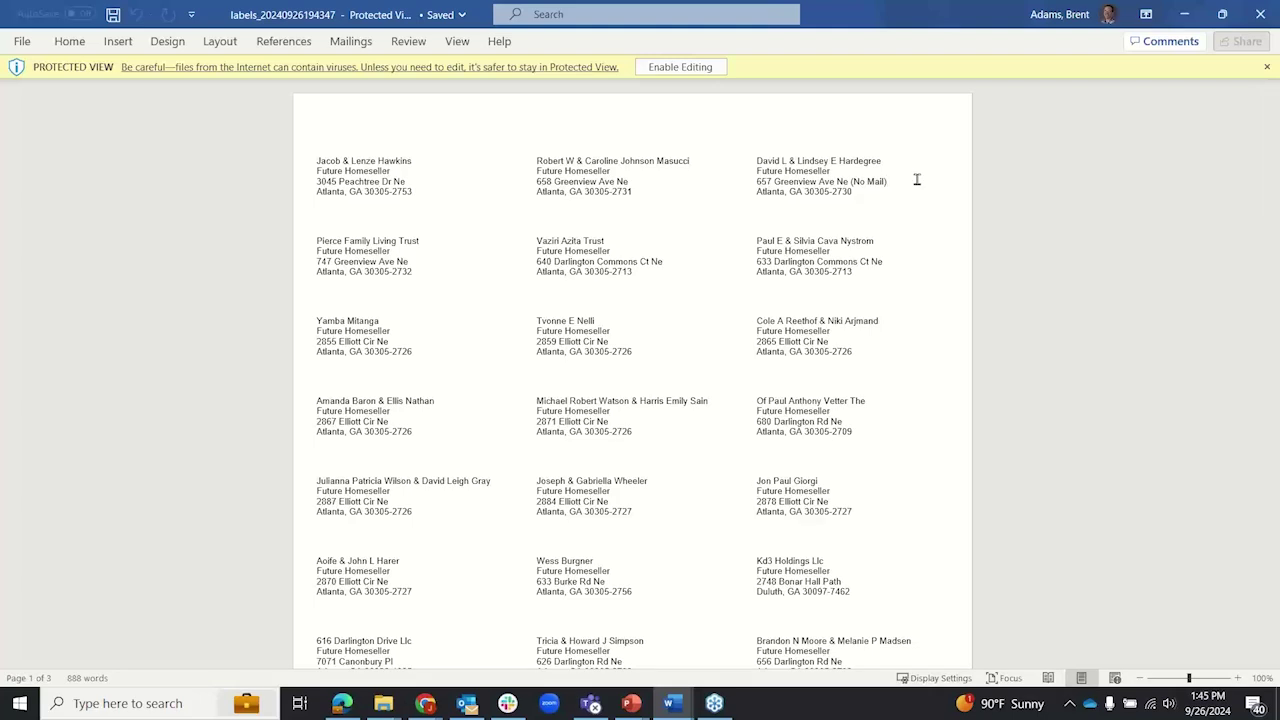
{"action": "key", "text": "BackSpace"}
{"action": "key", "text": "BackSpace"}
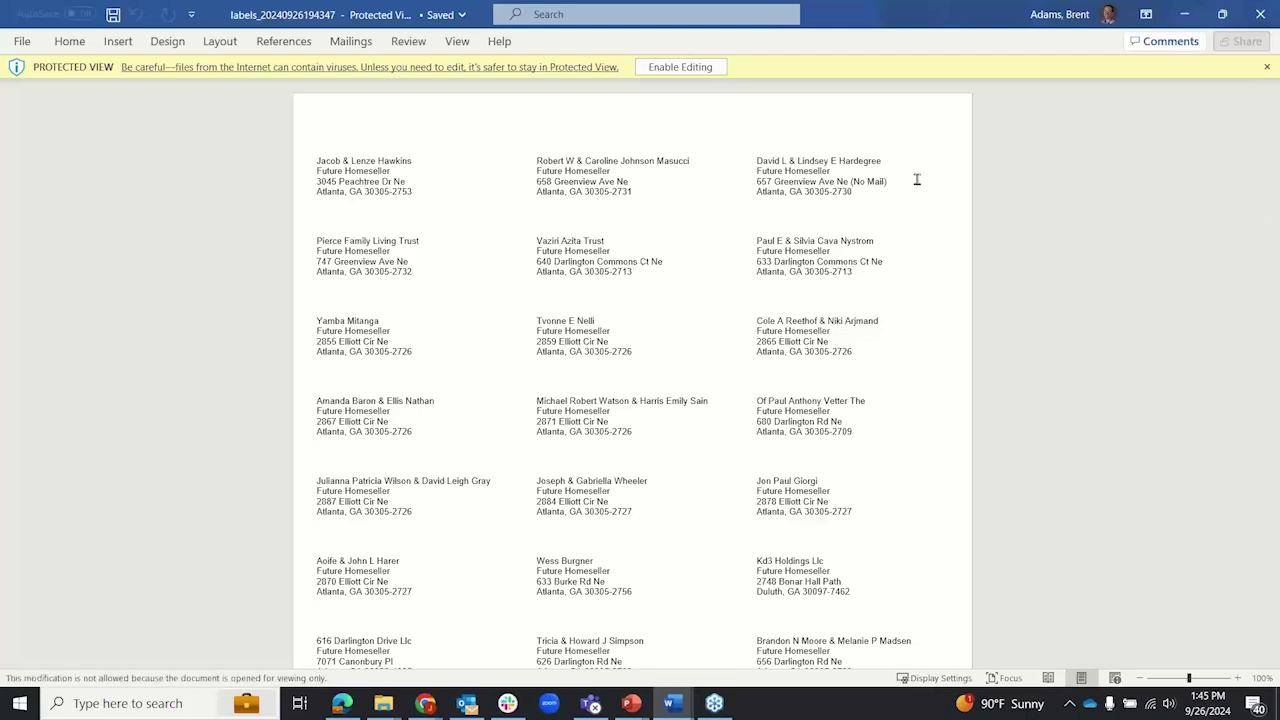
Step: Scroll through the remaining labels and close the labels document
{"action": "scroll", "coordinate": [690, 371], "scroll_direction": "down", "scroll_amount": 3}
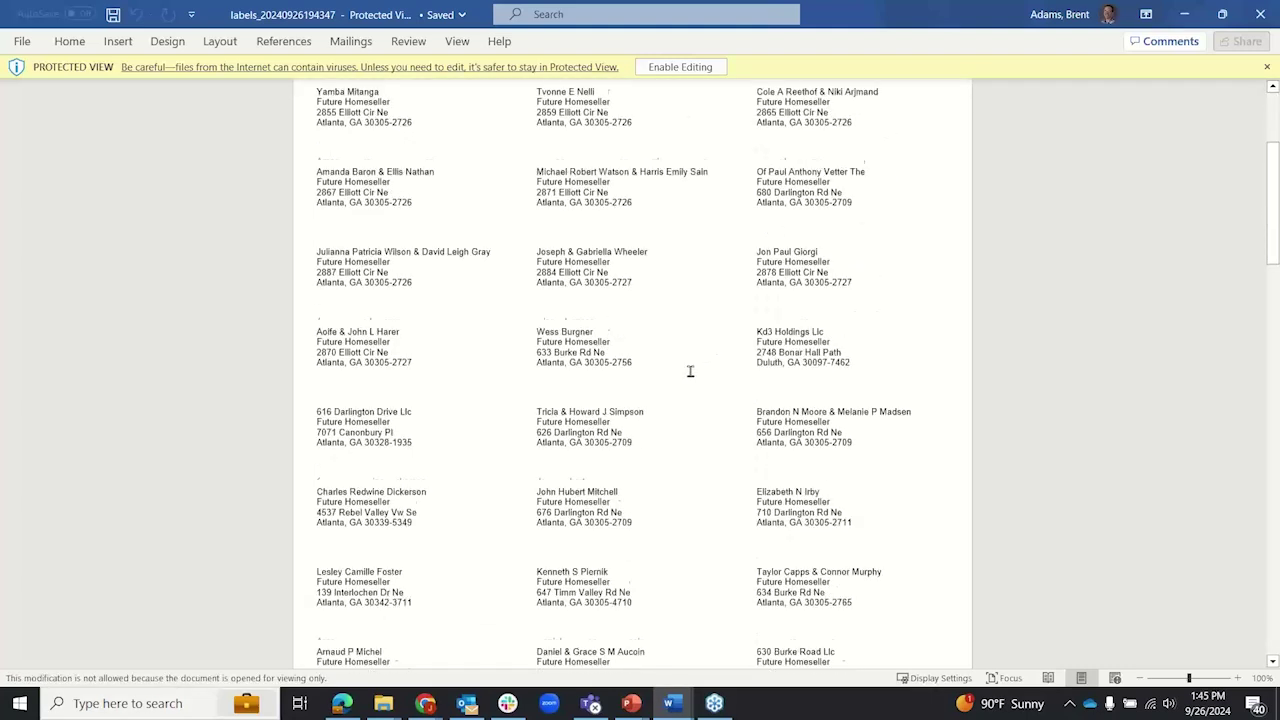
{"action": "scroll", "coordinate": [690, 371], "scroll_direction": "down", "scroll_amount": 3}
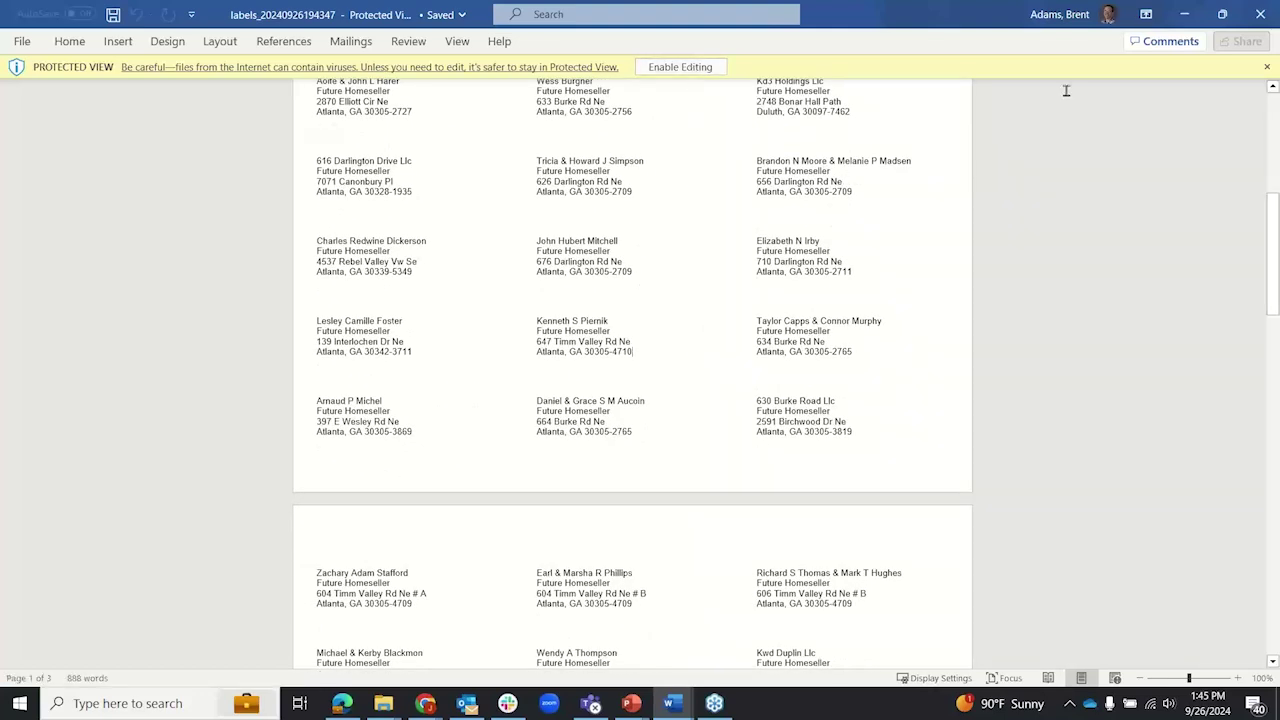
{"action": "left_click", "coordinate": [1226, 14]}
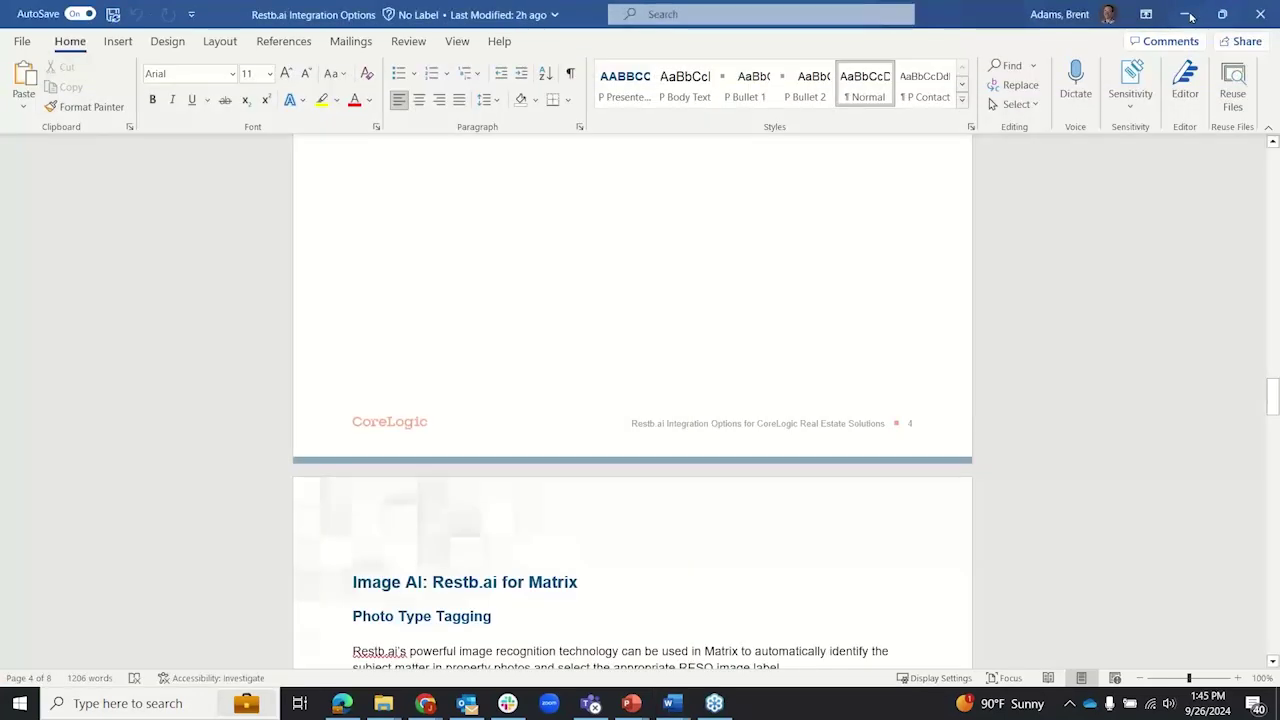
Step: Return to Realist and bring up Customize Export for the selected results
{"action": "left_click", "coordinate": [1185, 14]}
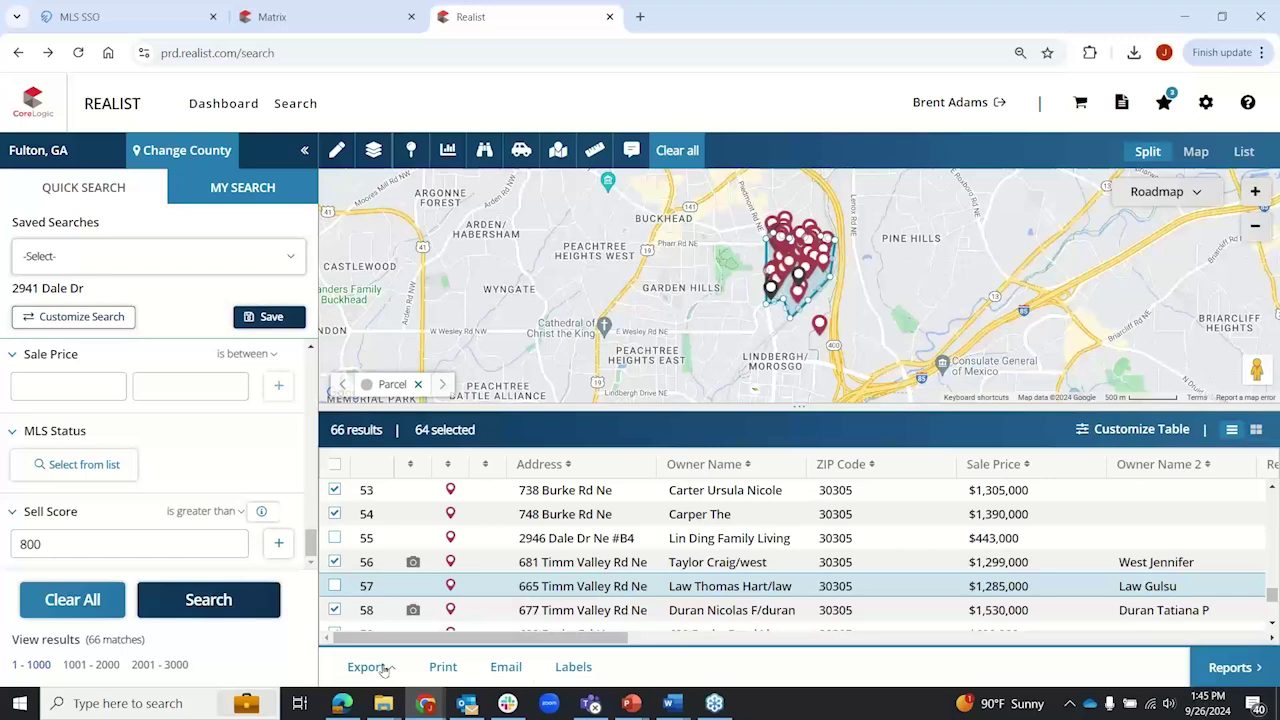
{"action": "left_click", "coordinate": [384, 671]}
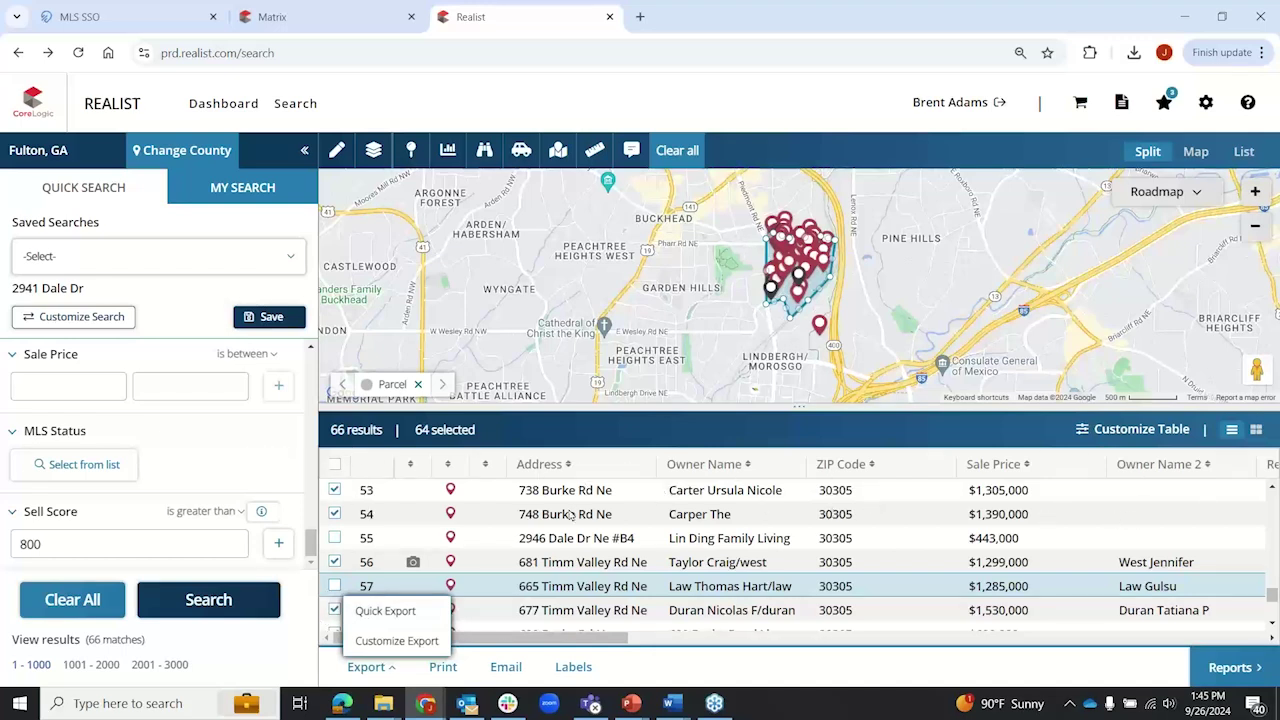
{"action": "left_click", "coordinate": [378, 645]}
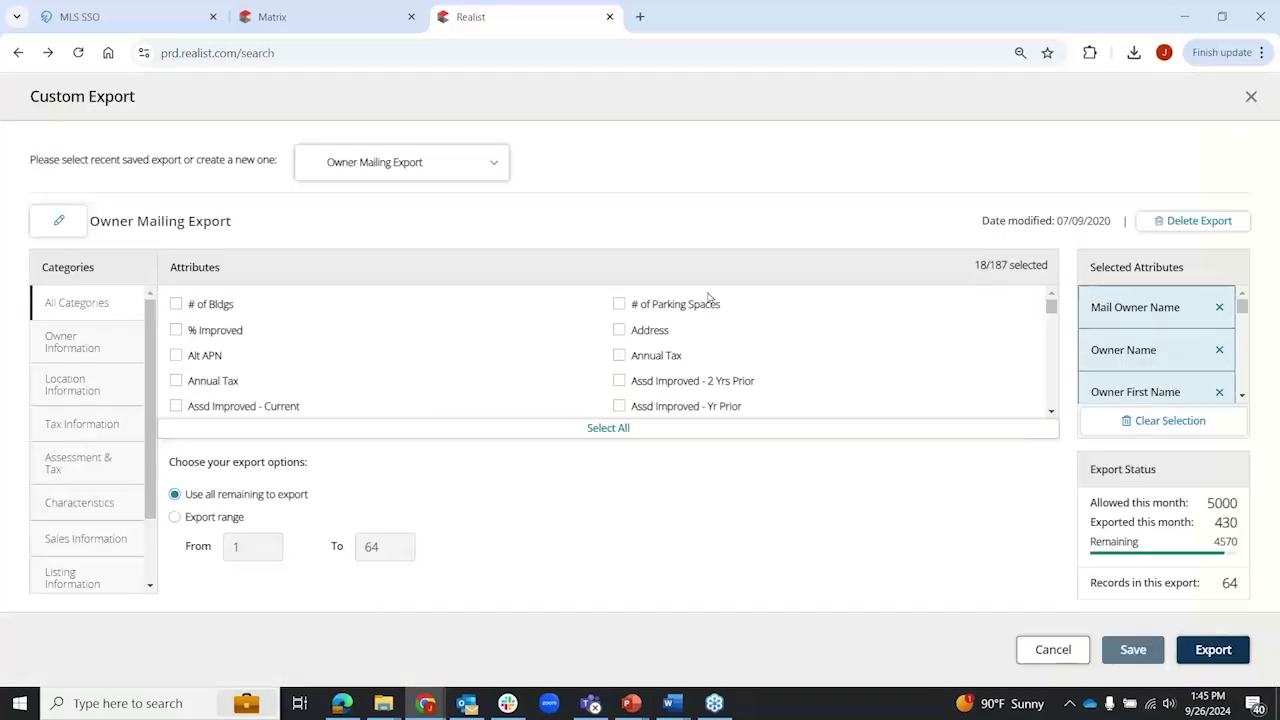
{"action": "scroll", "coordinate": [480, 343], "scroll_direction": "down", "scroll_amount": 10}
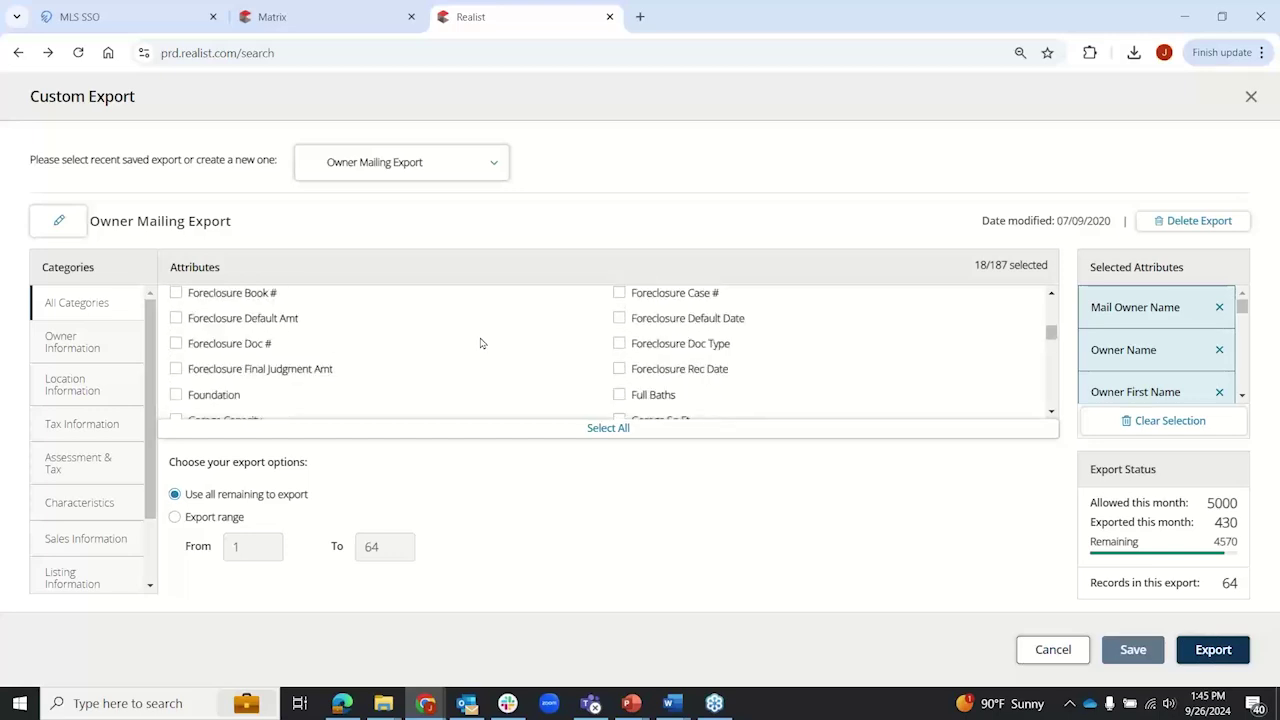
{"action": "scroll", "coordinate": [480, 343], "scroll_direction": "down", "scroll_amount": 10}
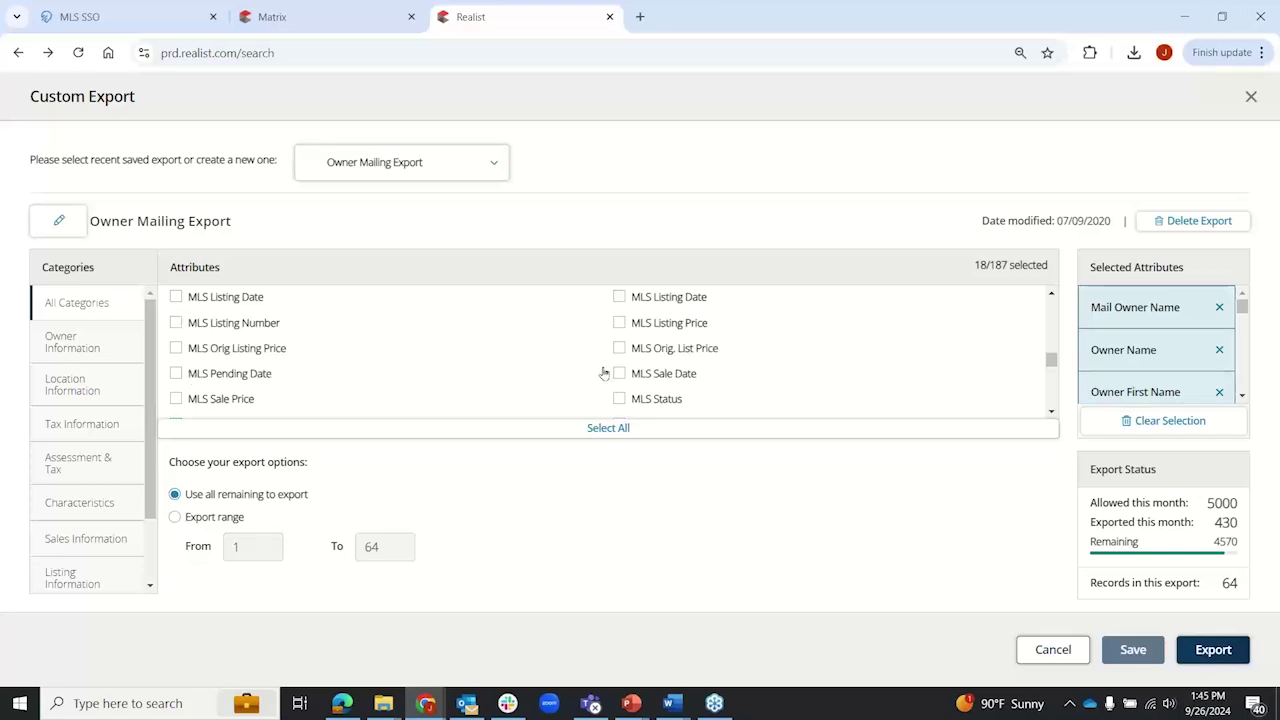
Step: Export with the Owner Mailing Export template plus Owner Information, and view the CSV in Excel
{"action": "left_click", "coordinate": [498, 160]}
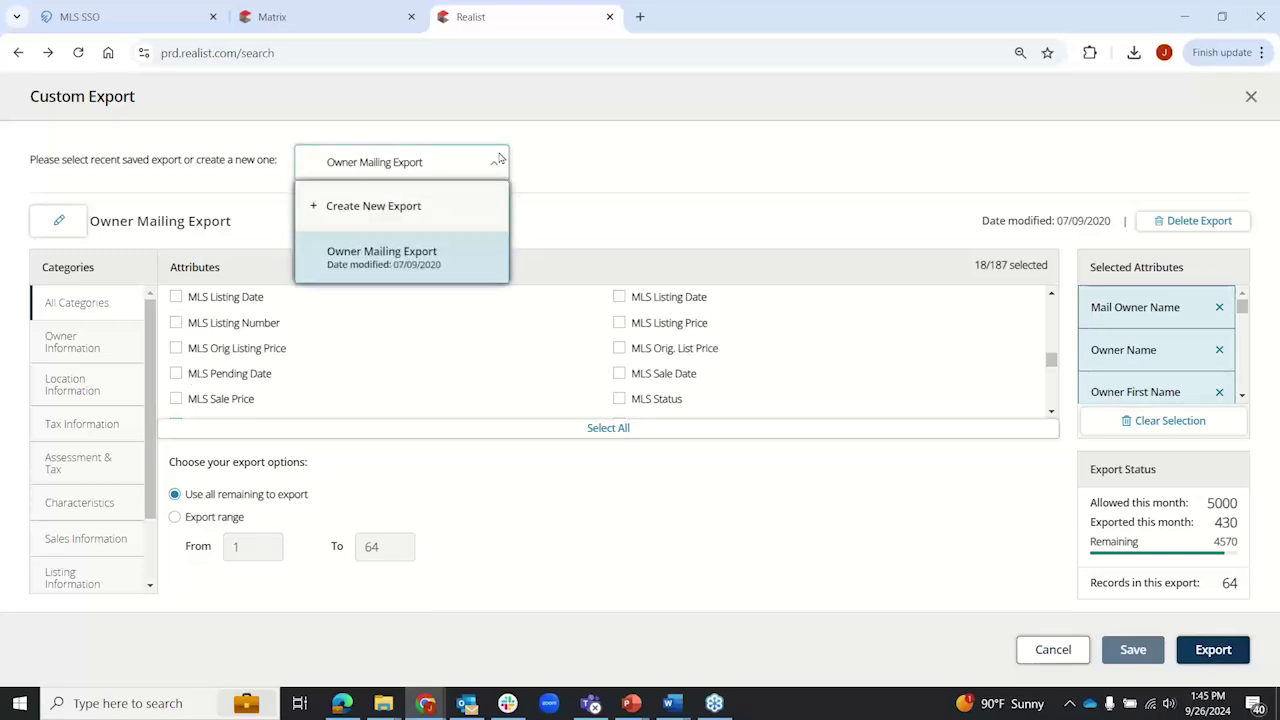
{"action": "left_click", "coordinate": [384, 258]}
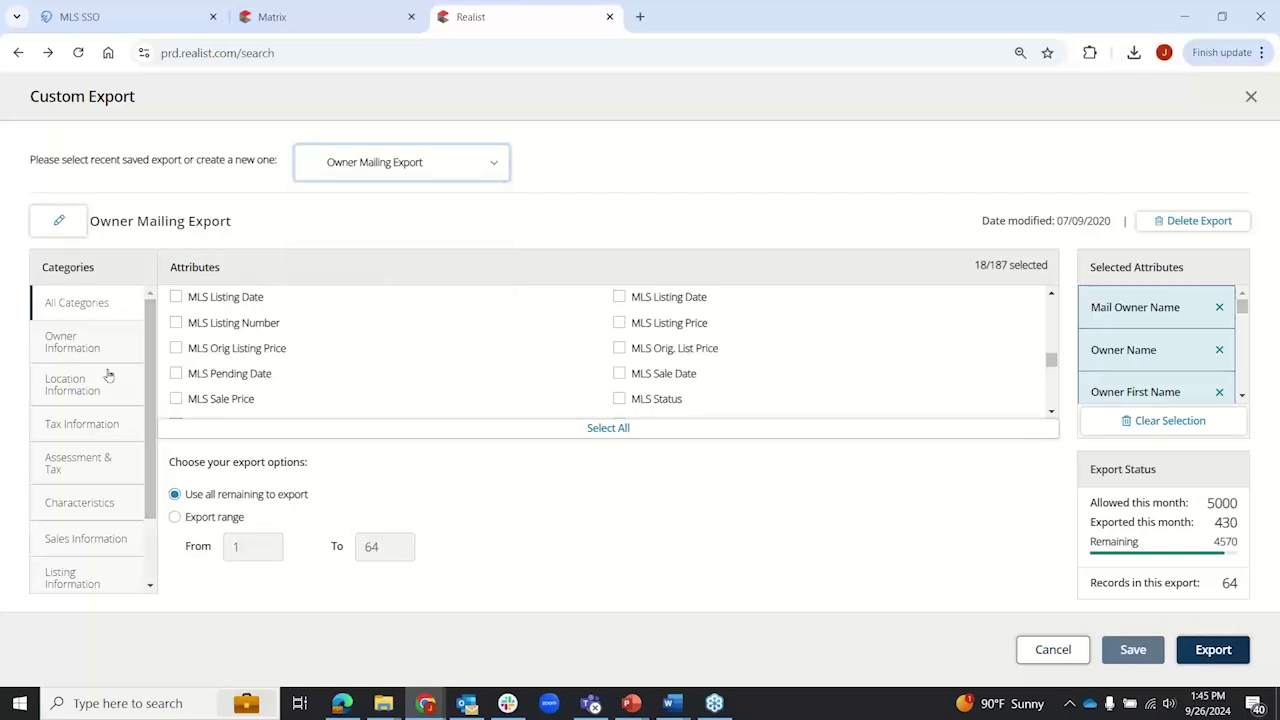
{"action": "left_click", "coordinate": [68, 352]}
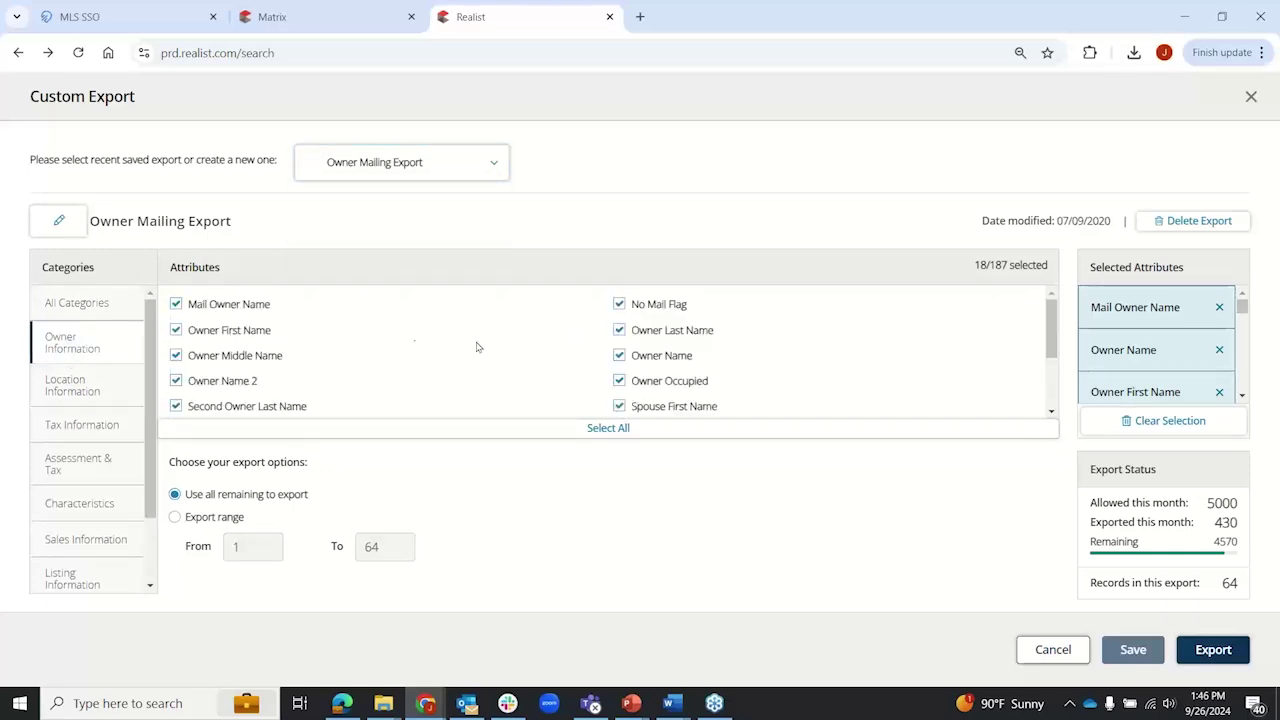
{"action": "scroll", "coordinate": [477, 347], "scroll_direction": "down", "scroll_amount": 2}
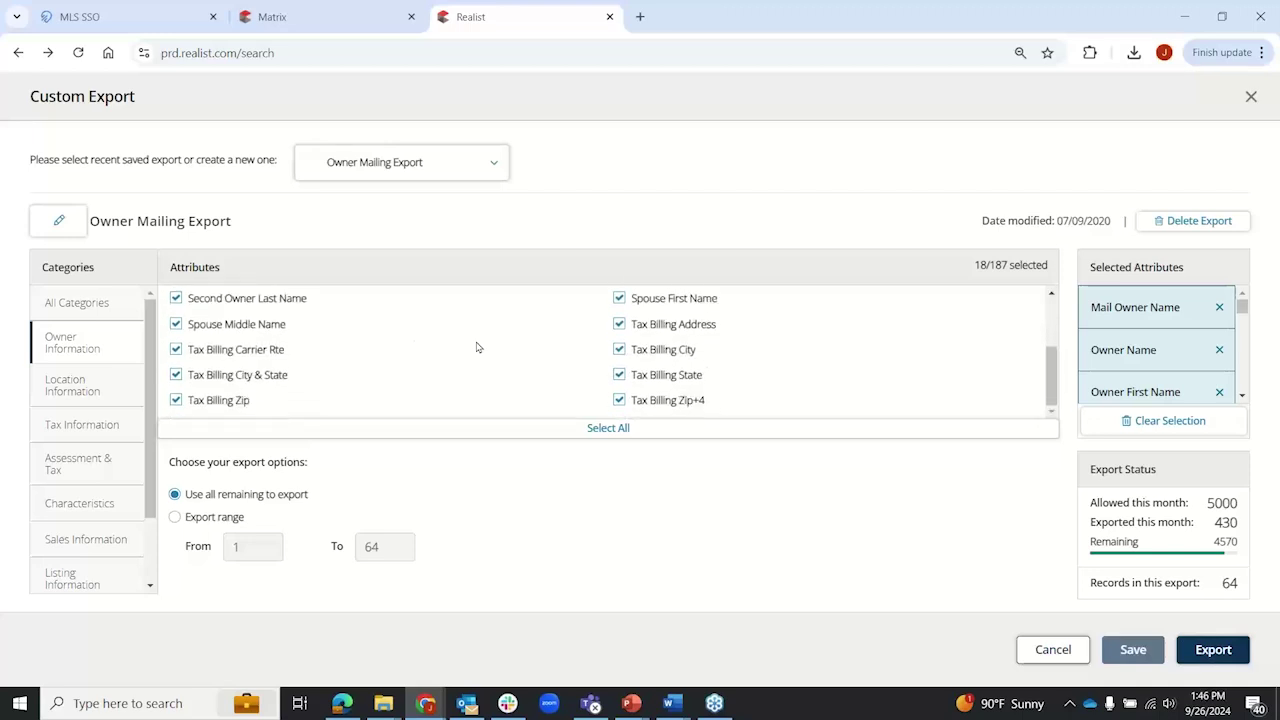
{"action": "mouse_move", "coordinate": [1241, 306]}
{"action": "left_mouse_down"}
{"action": "mouse_move", "coordinate": [1245, 397]}
{"action": "mouse_move", "coordinate": [1241, 303]}
{"action": "left_mouse_up"}
{"action": "left_click", "coordinate": [1220, 650]}
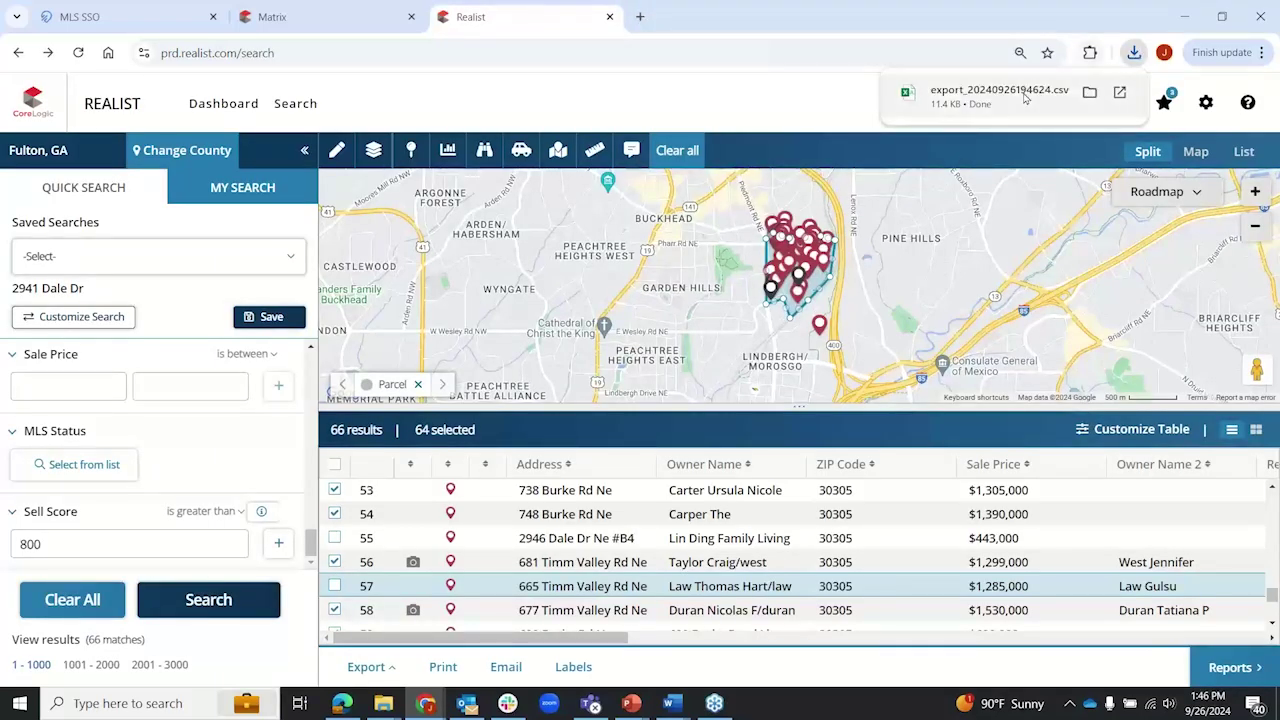
{"action": "left_click", "coordinate": [1025, 94]}
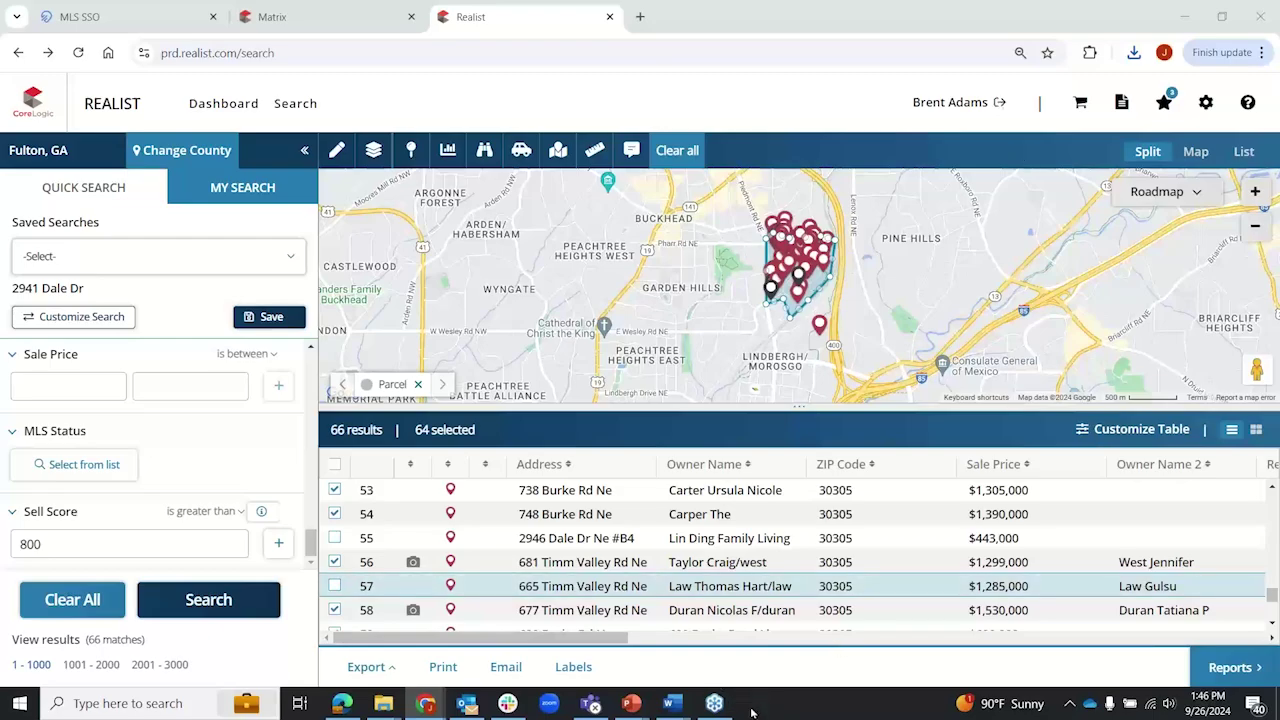
{"action": "left_click", "coordinate": [757, 703]}
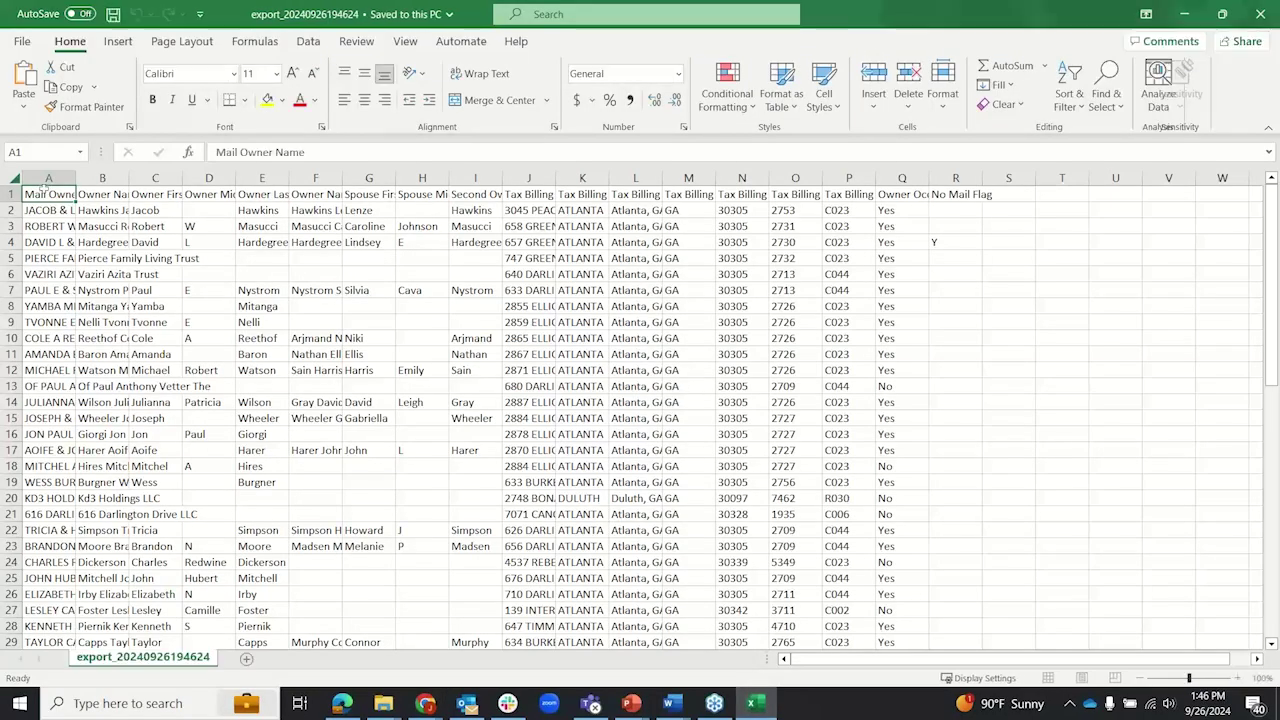
Step: Autofit every column of the export sheet to its contents
{"action": "left_click", "coordinate": [20, 177]}
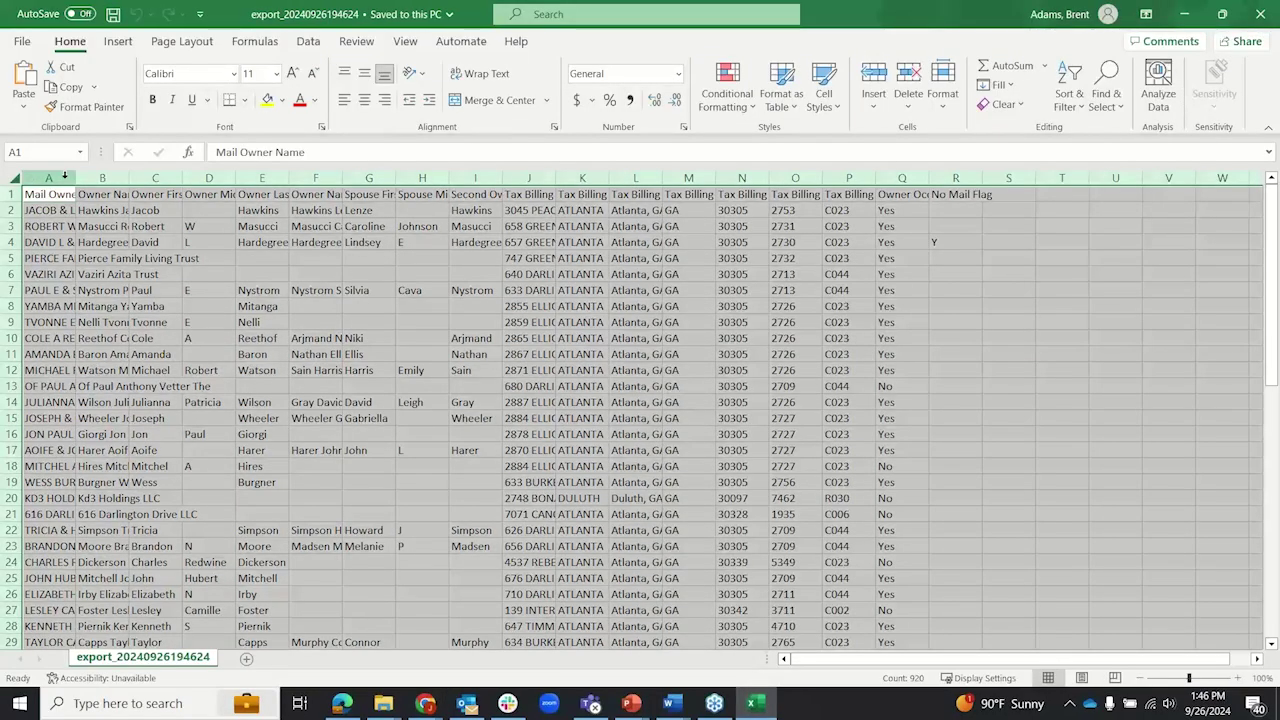
{"action": "double_click", "coordinate": [76, 177]}
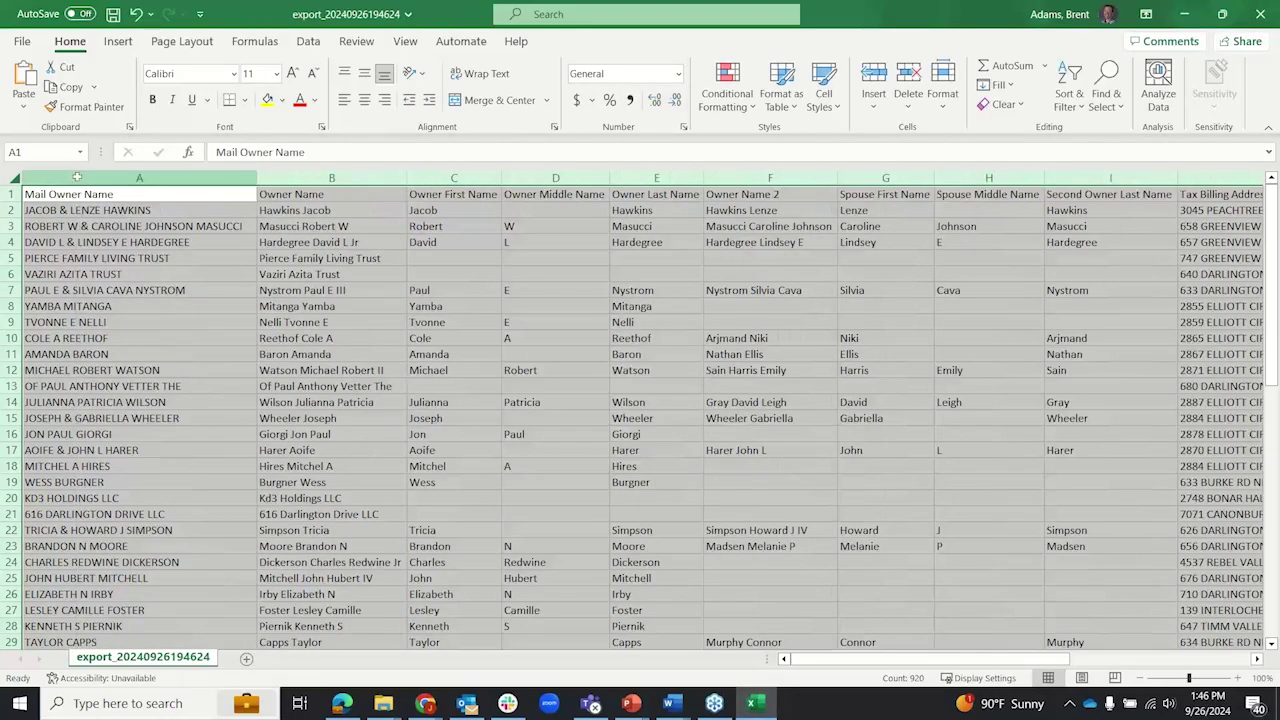
{"action": "left_click", "coordinate": [567, 487]}
{"action": "left_click_drag", "start_coordinate": [838, 663], "coordinate": [1052, 662]}
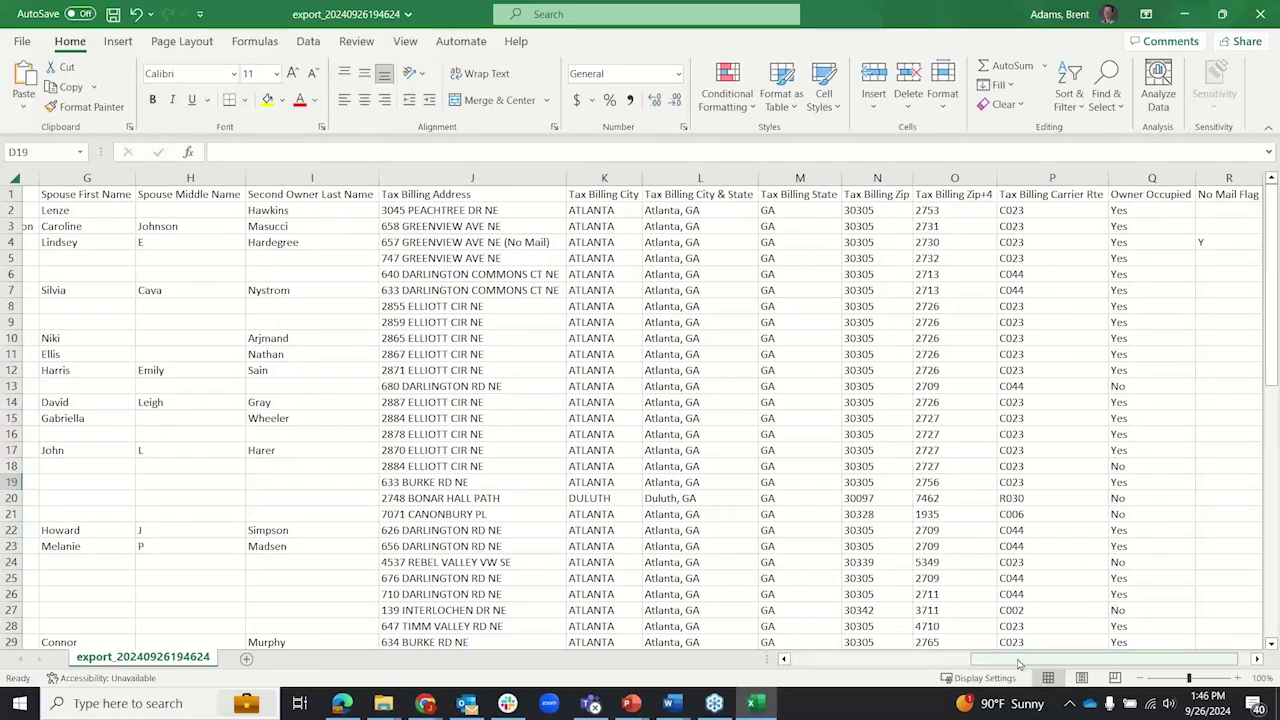
{"action": "left_click", "coordinate": [904, 663]}
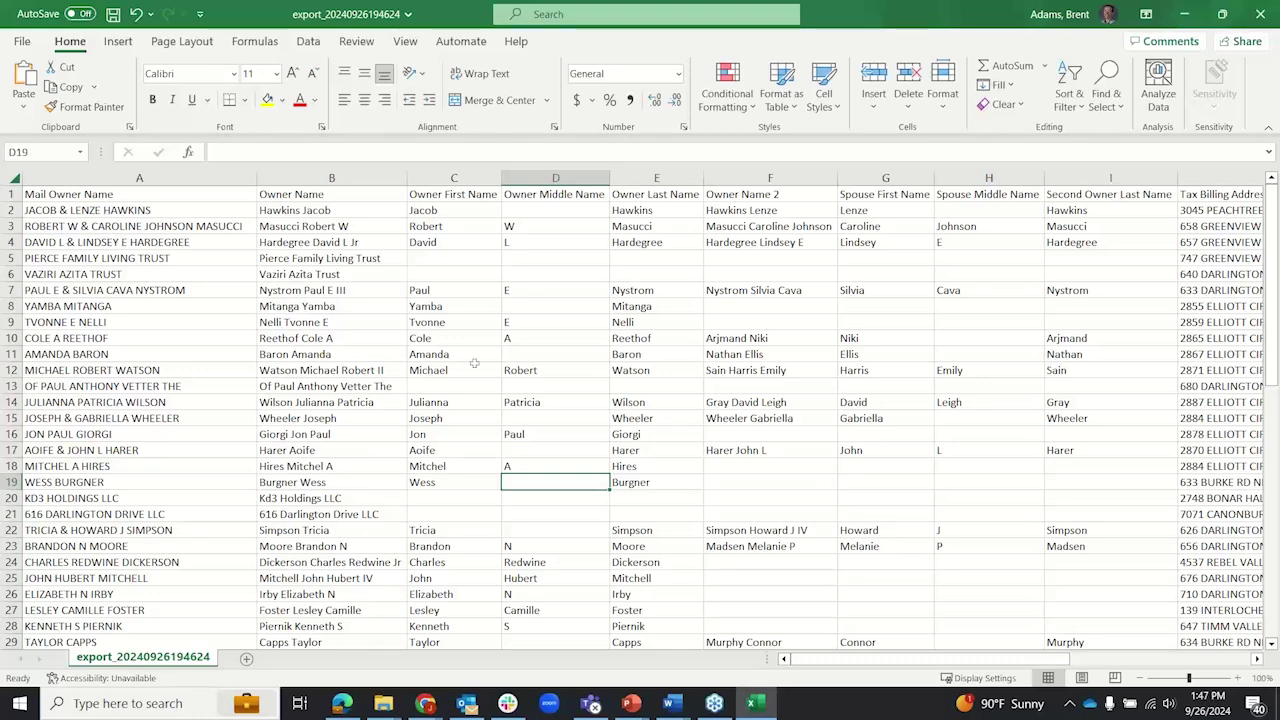
{"action": "left_click_drag", "start_coordinate": [898, 660], "coordinate": [1078, 660]}
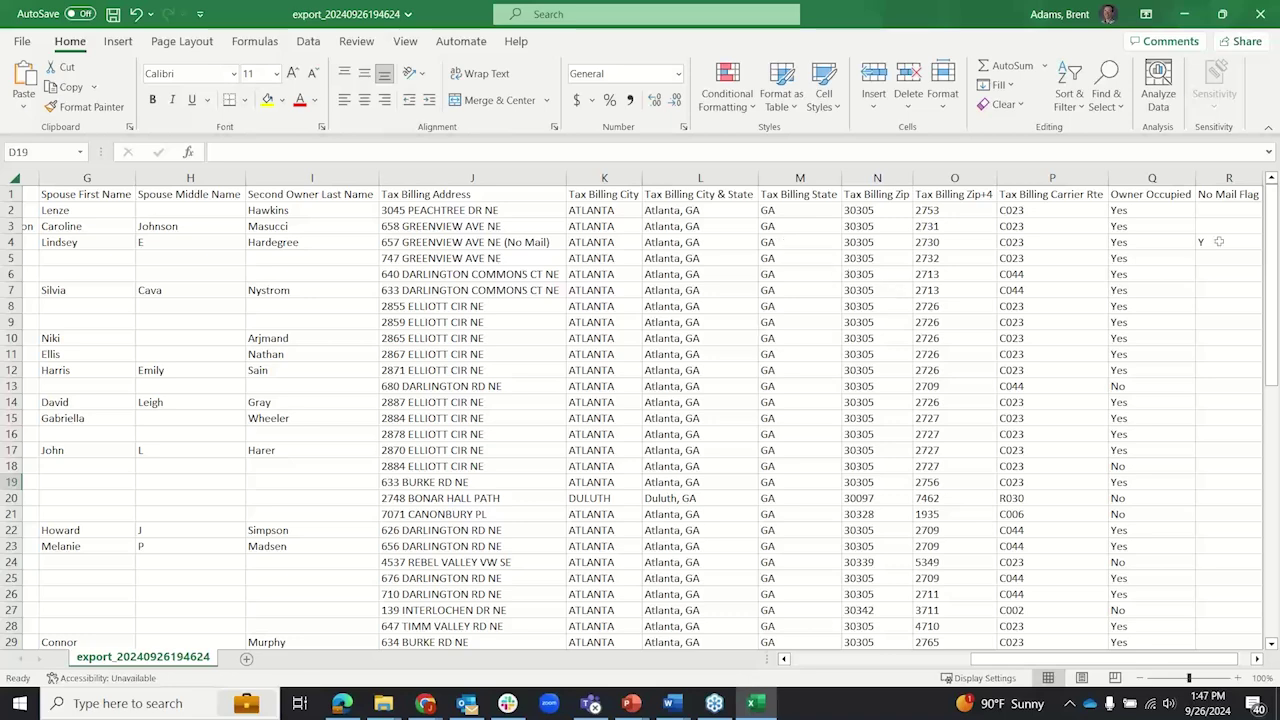
Step: Review the Owner Occupied and No Mail Flag values, then close without saving
{"action": "left_click_drag", "start_coordinate": [1150, 212], "coordinate": [1152, 452]}
{"action": "left_click", "coordinate": [1152, 466]}
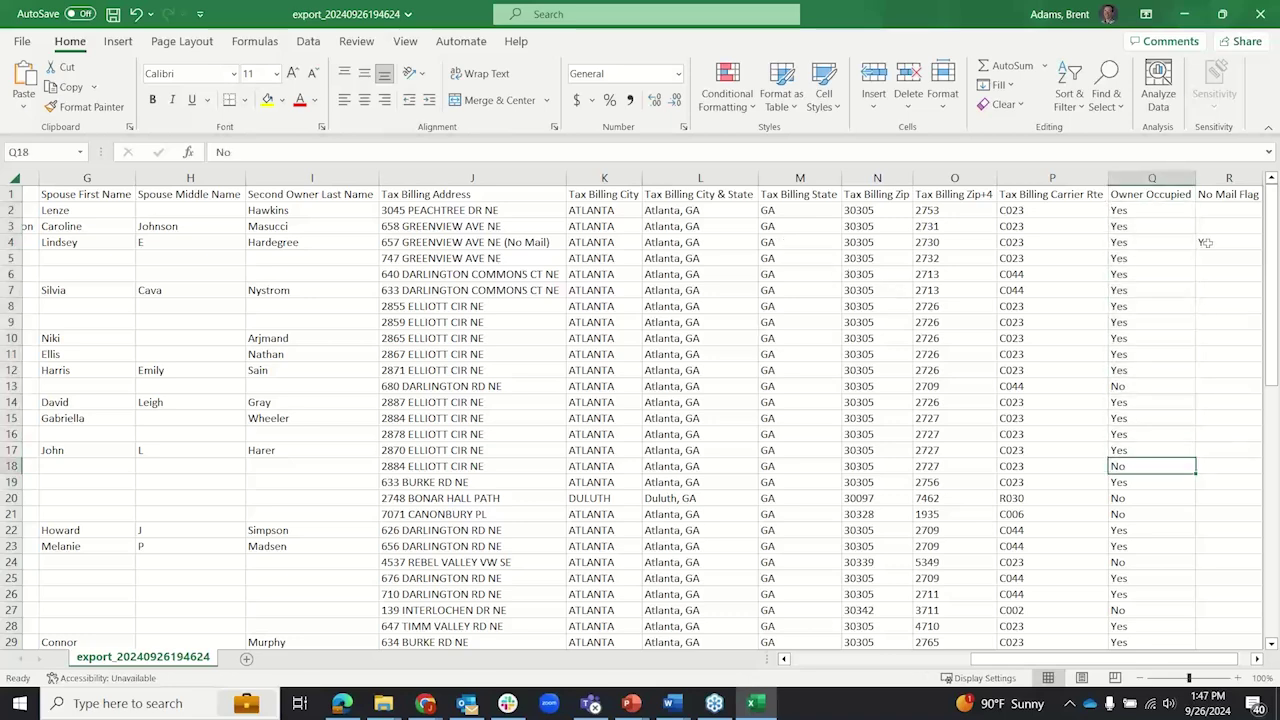
{"action": "left_click", "coordinate": [1216, 242]}
{"action": "scroll", "coordinate": [1152, 394], "scroll_direction": "down", "scroll_amount": 7}
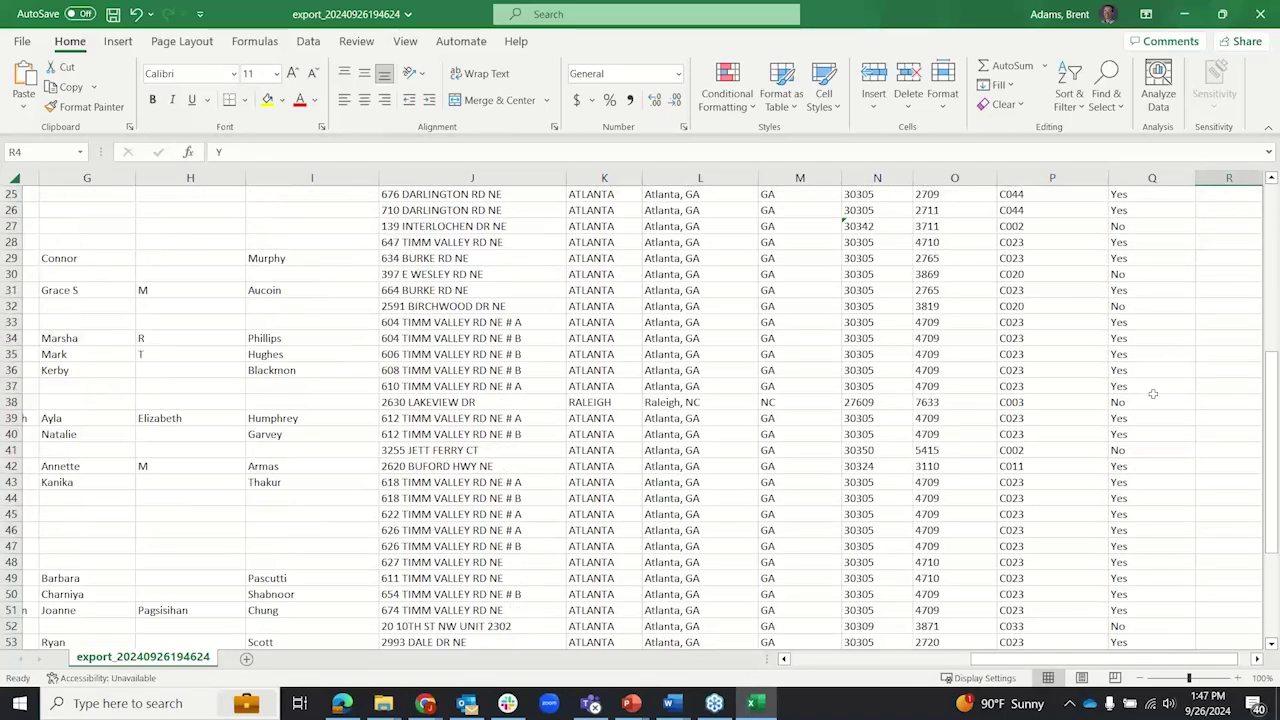
{"action": "scroll", "coordinate": [1152, 394], "scroll_direction": "up", "scroll_amount": 7}
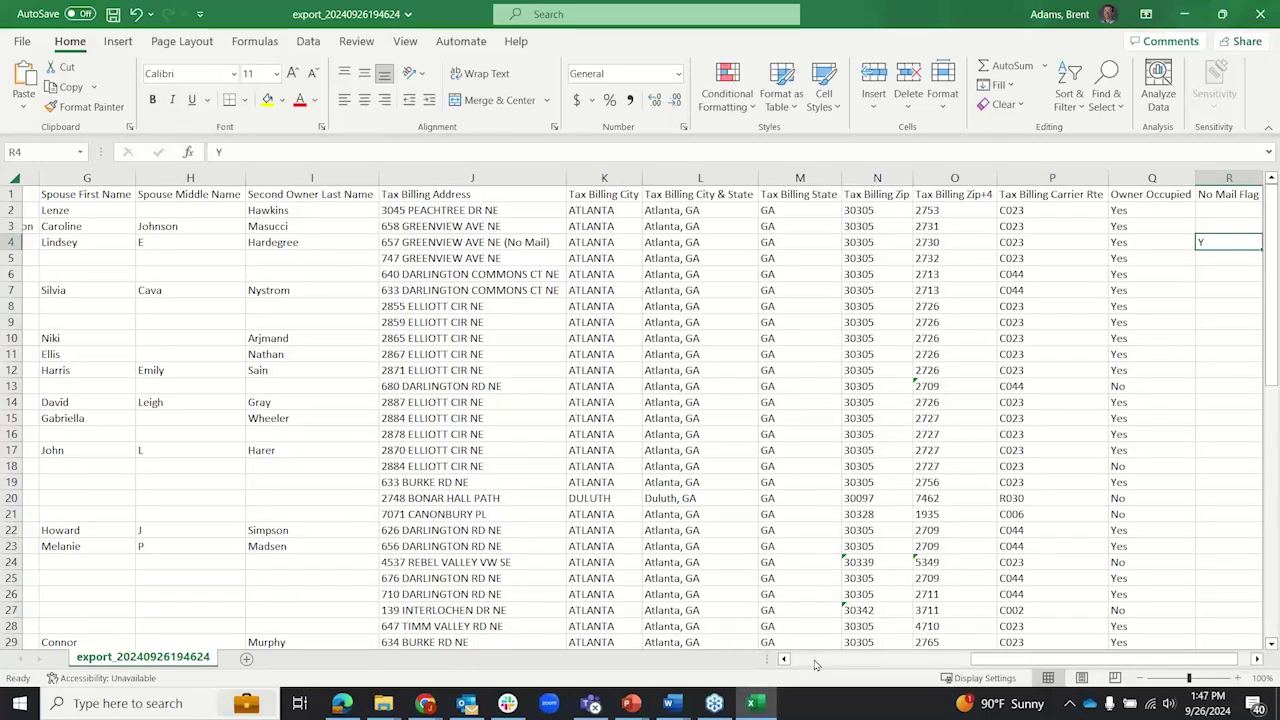
{"action": "left_click_drag", "start_coordinate": [995, 660], "coordinate": [775, 659]}
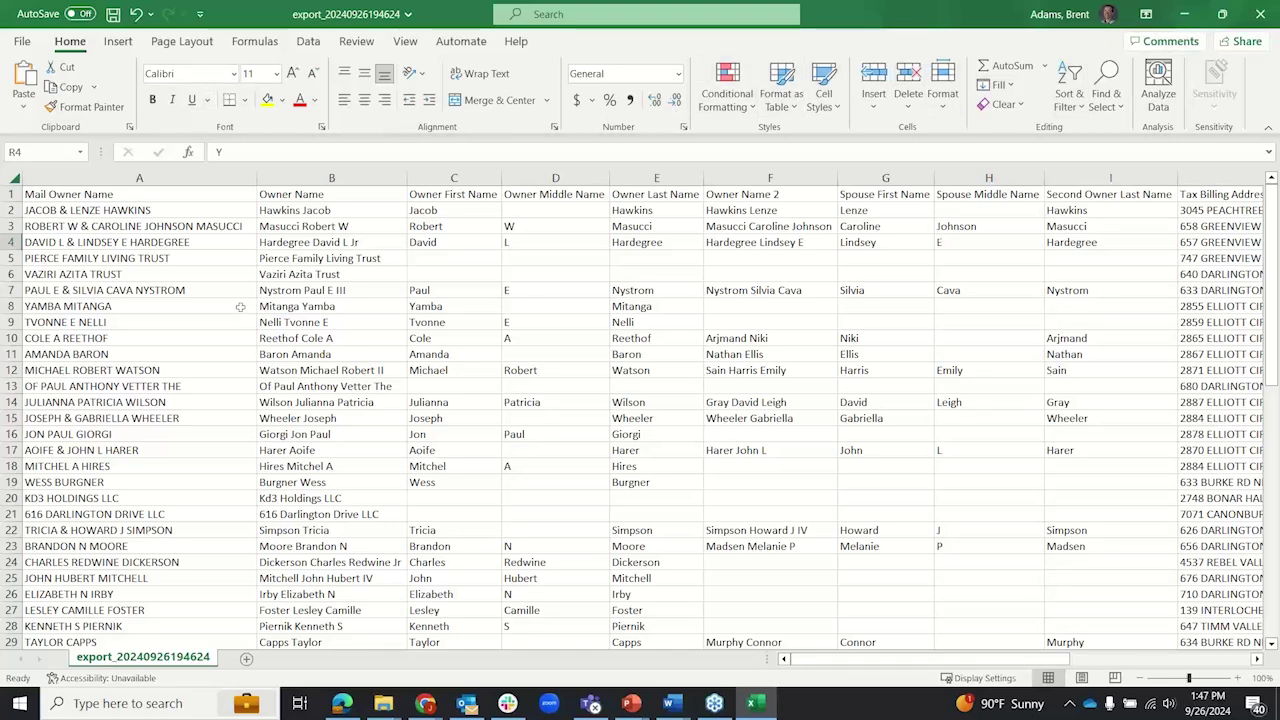
{"action": "left_click", "coordinate": [1258, 14]}
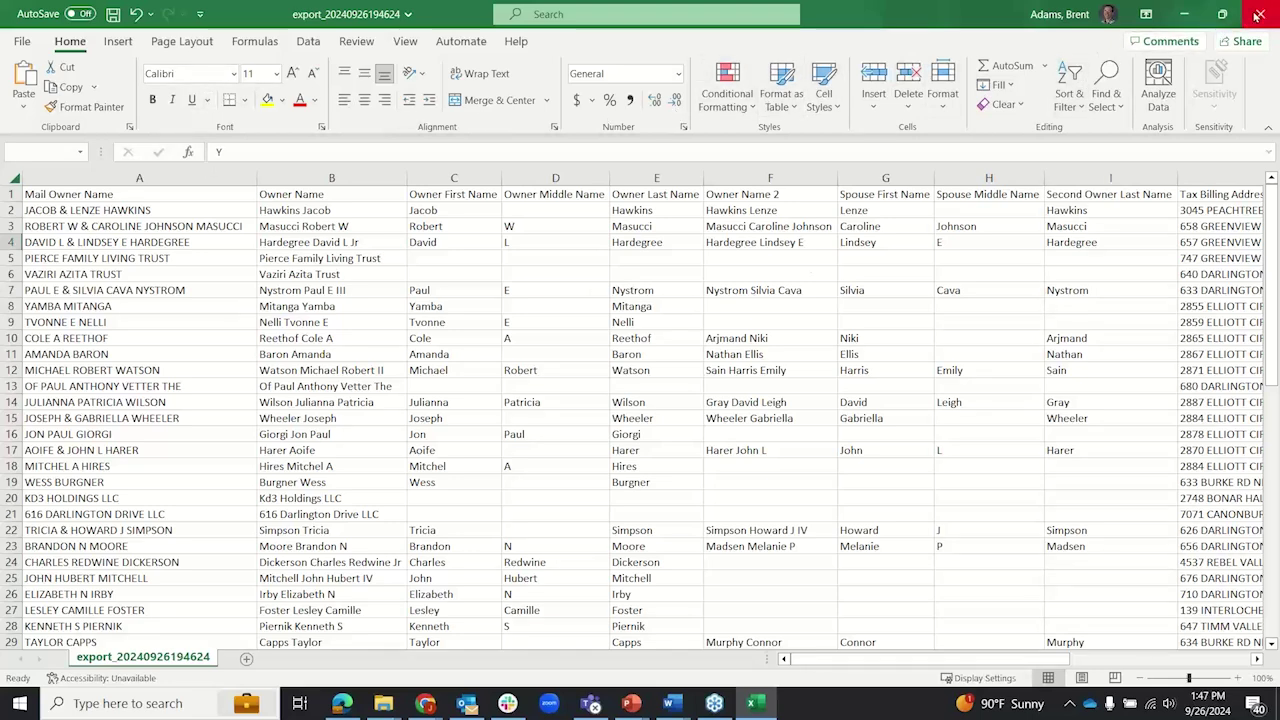
{"action": "left_click", "coordinate": [643, 375]}
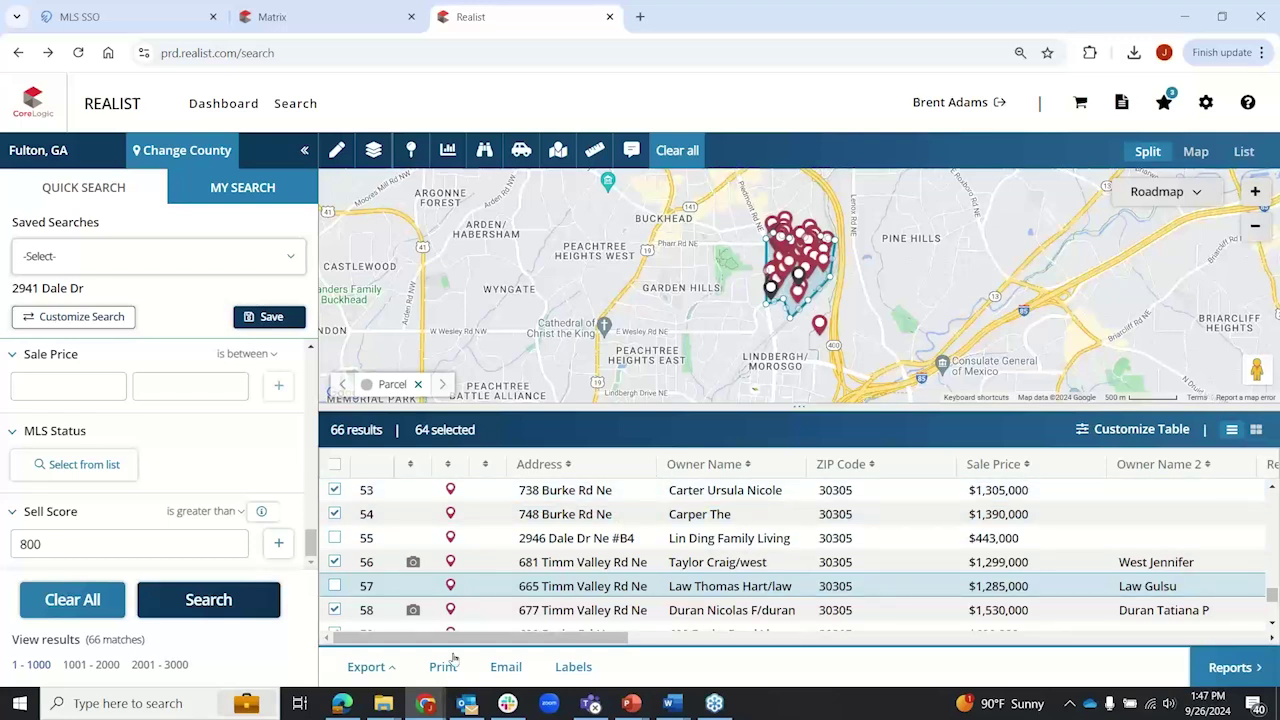
Step: Preview and dismiss the Export and mailing Labels options
{"action": "left_click", "coordinate": [391, 673]}
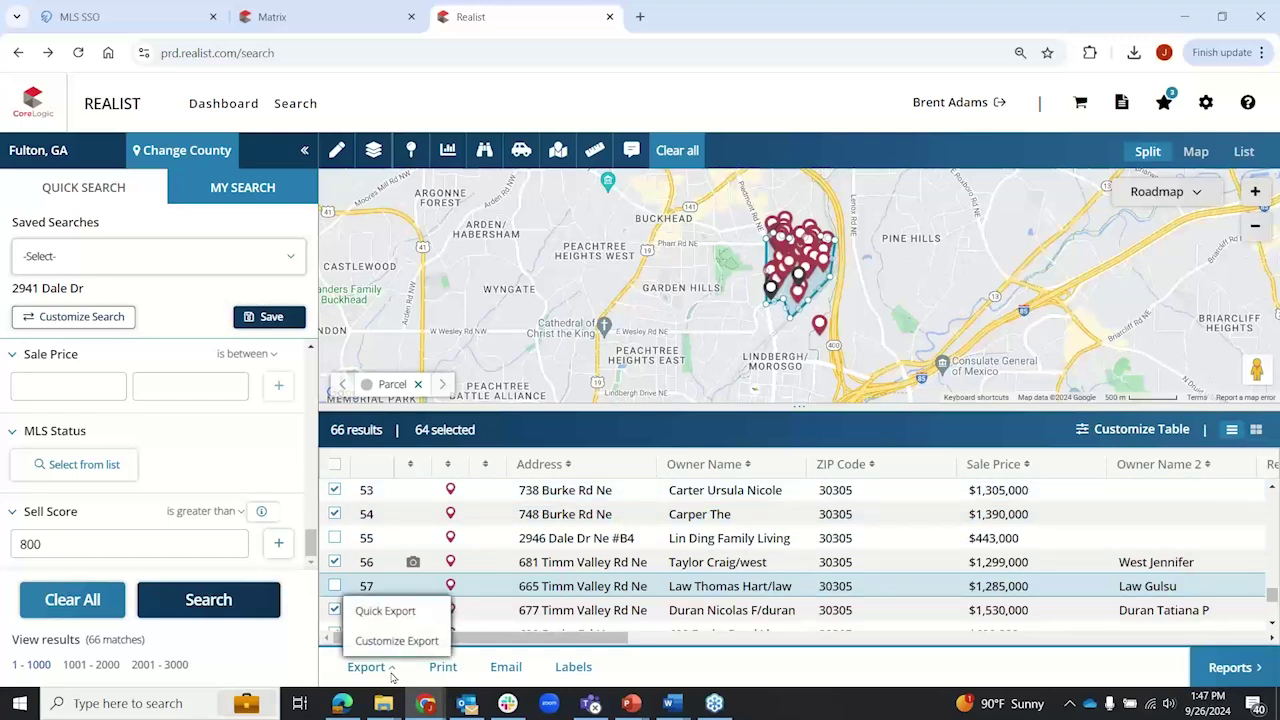
{"action": "left_click", "coordinate": [394, 677]}
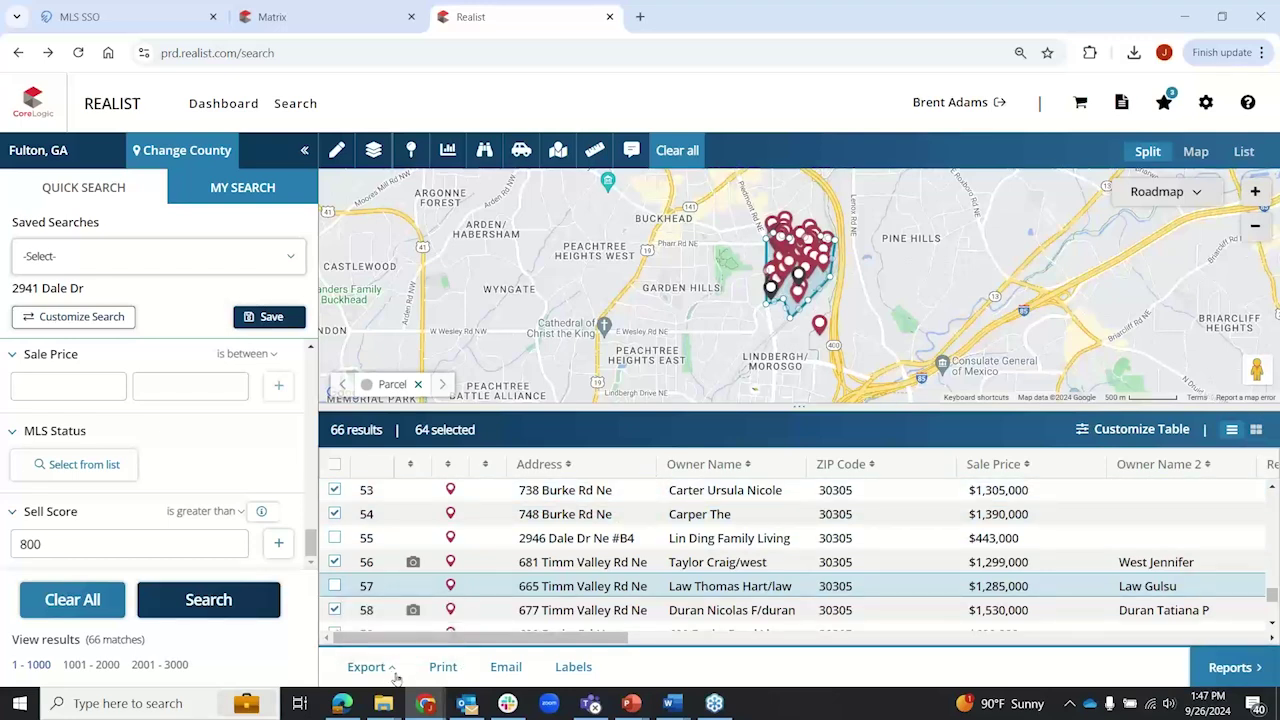
{"action": "left_click", "coordinate": [573, 667]}
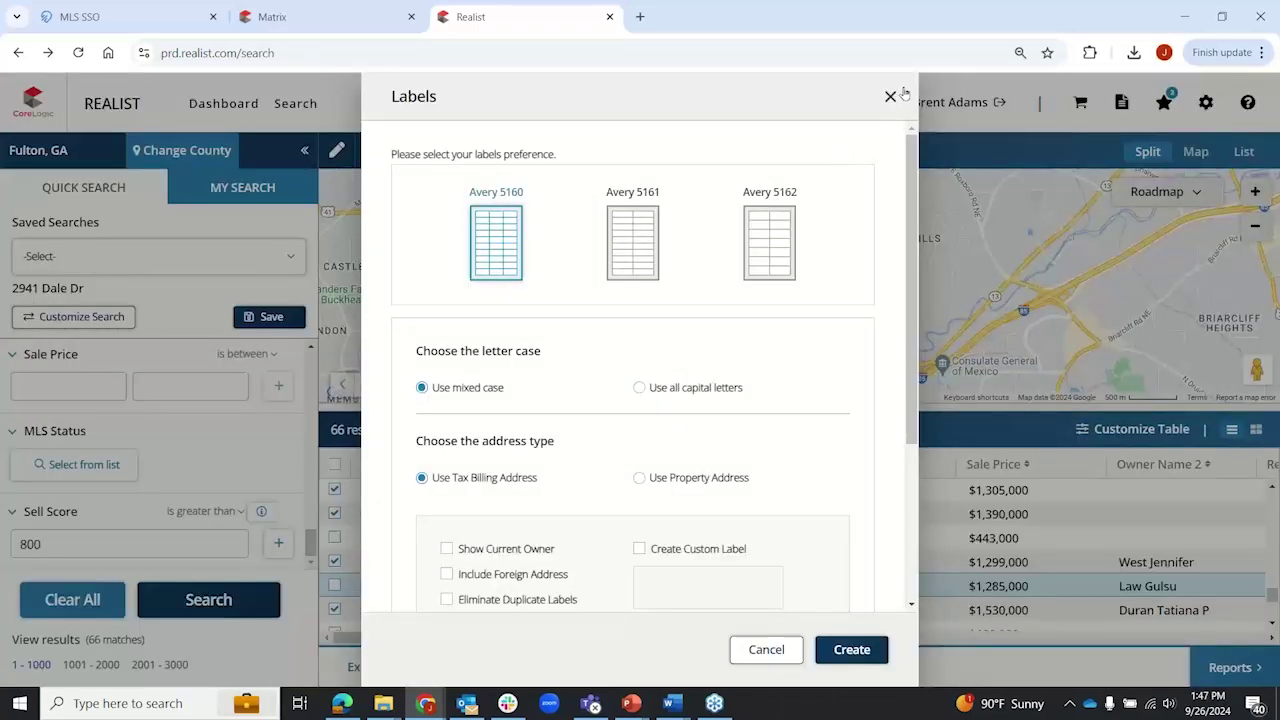
{"action": "left_click", "coordinate": [891, 96]}
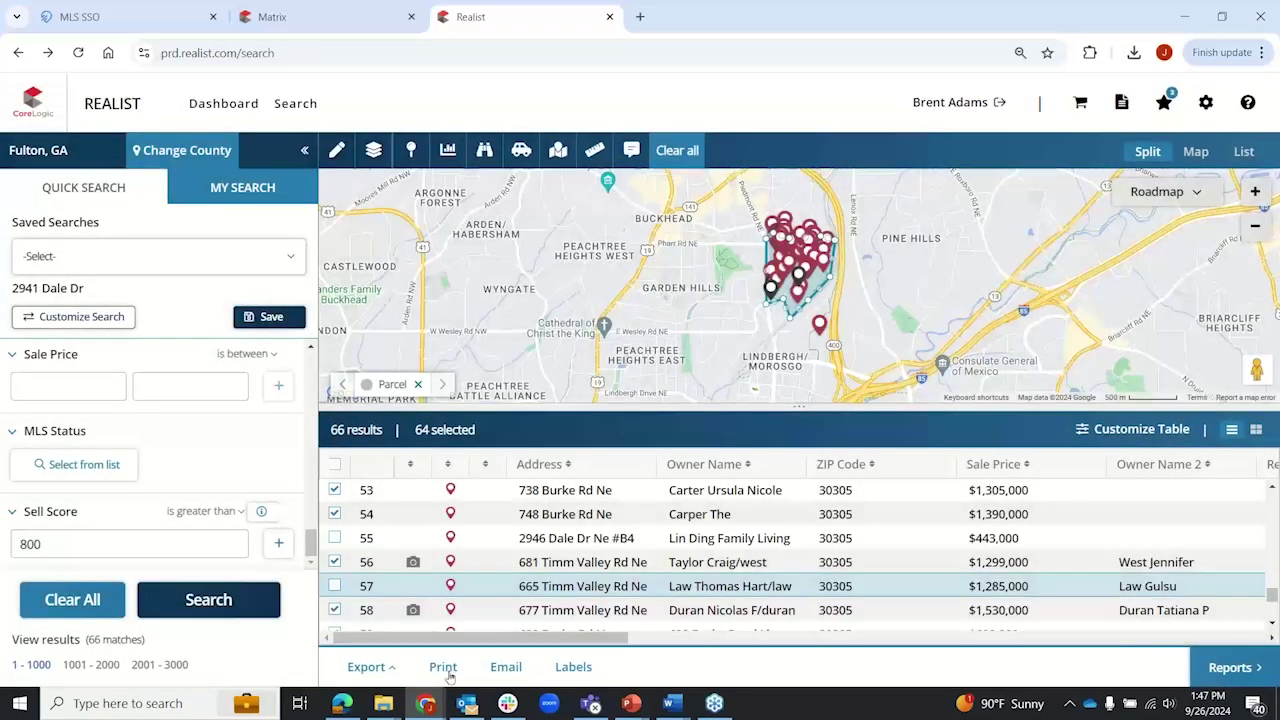
Step: Cancel the Print preferences, Clear All search criteria, and collapse the results table
{"action": "left_click", "coordinate": [445, 667]}
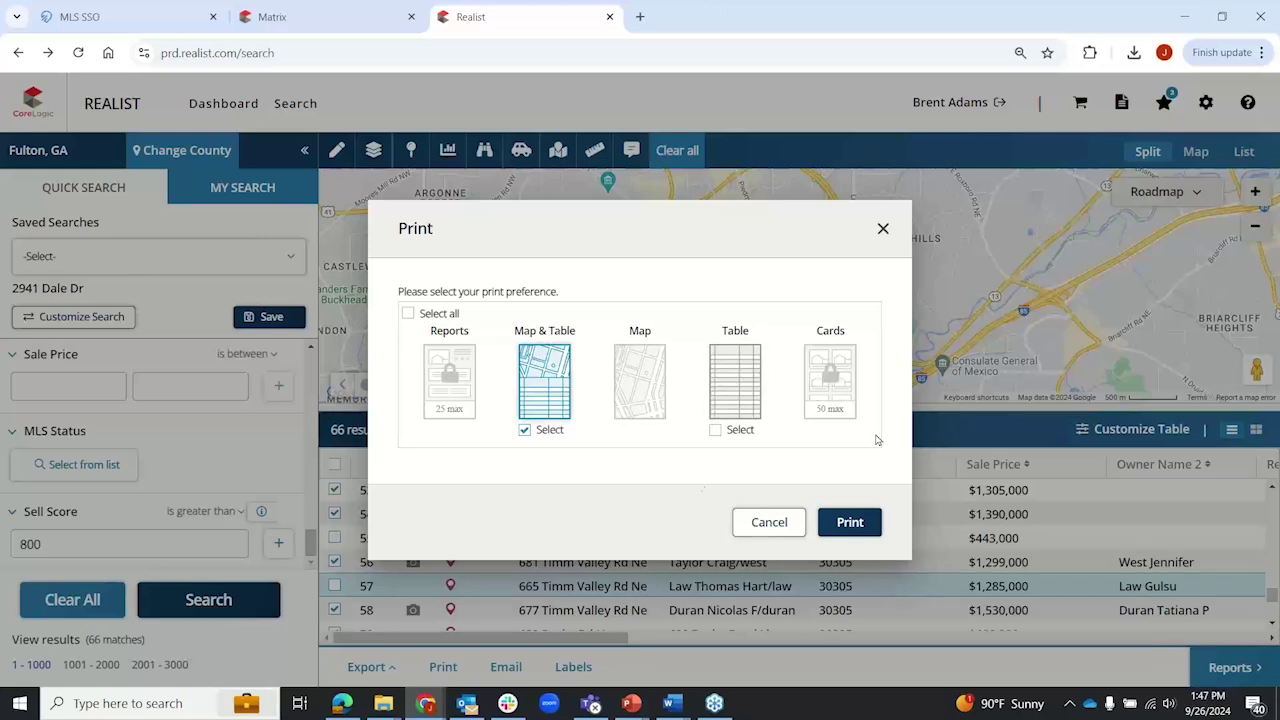
{"action": "left_click", "coordinate": [769, 522]}
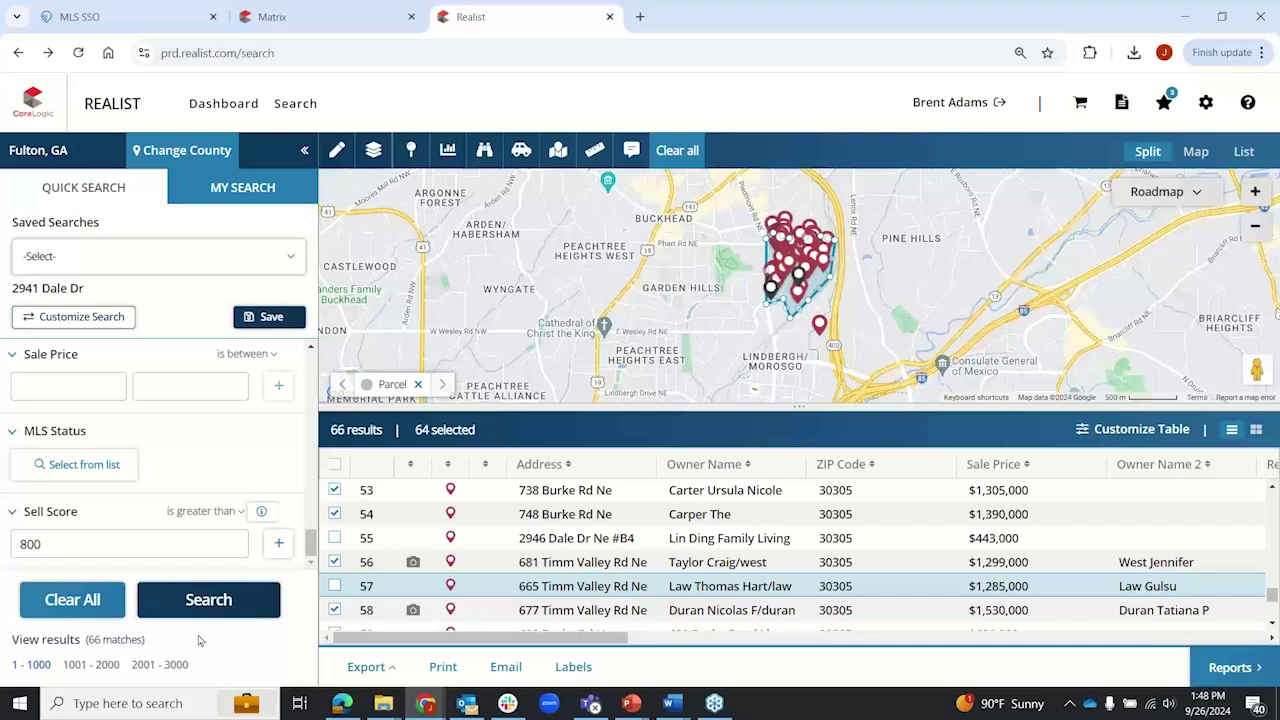
{"action": "left_click", "coordinate": [78, 604]}
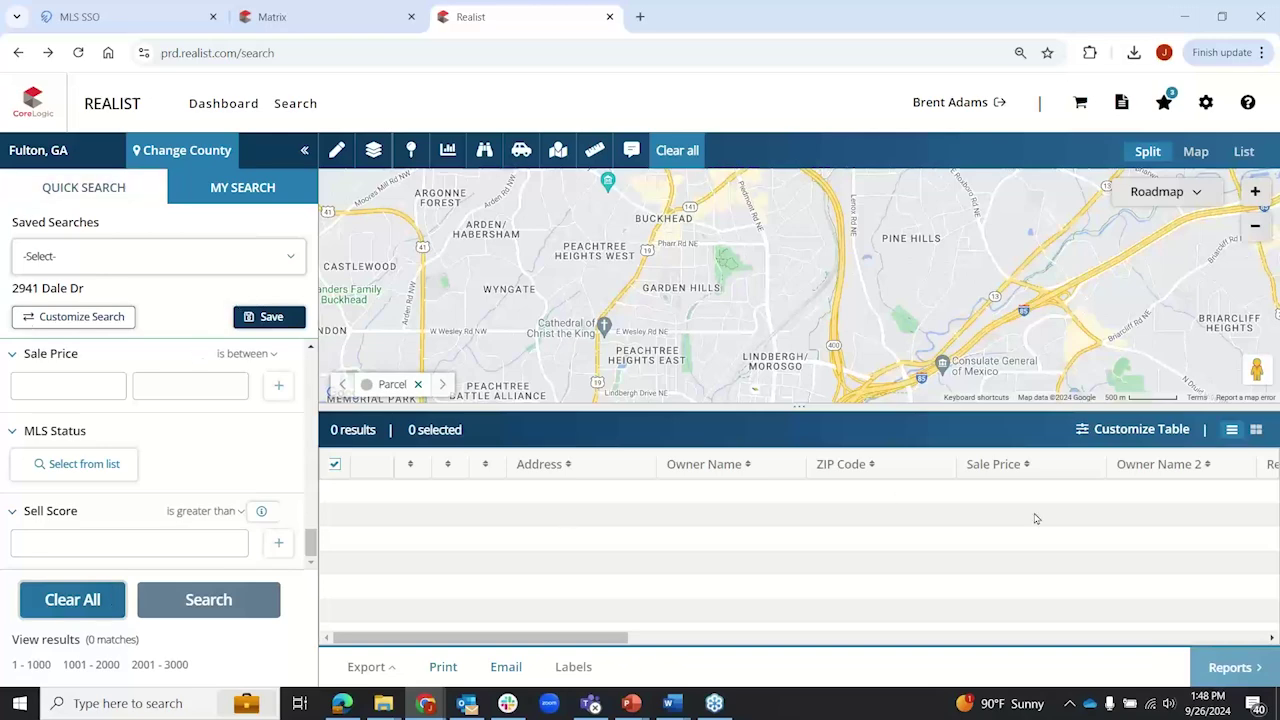
{"action": "left_click_drag", "start_coordinate": [801, 447], "coordinate": [809, 678]}
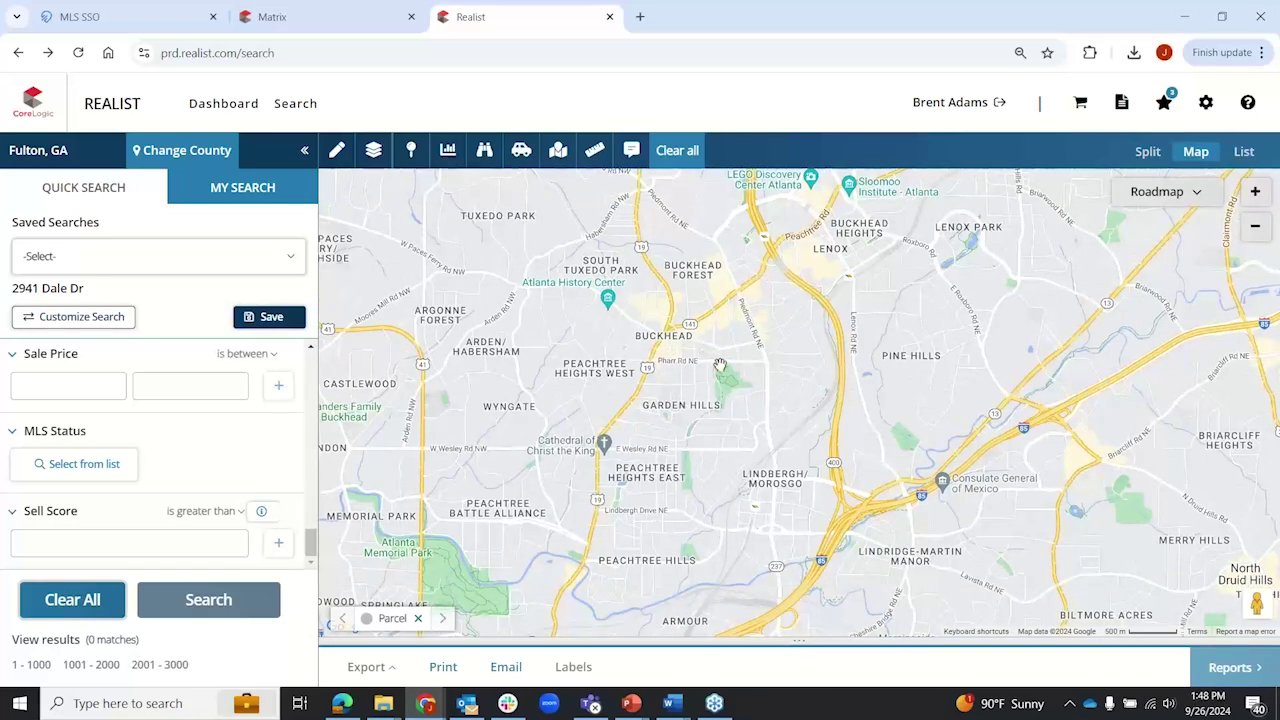
Step: Zoom the map in on Garden Hills around Frankie Allen Park
{"action": "scroll", "coordinate": [694, 376], "scroll_direction": "up", "scroll_amount": 1}
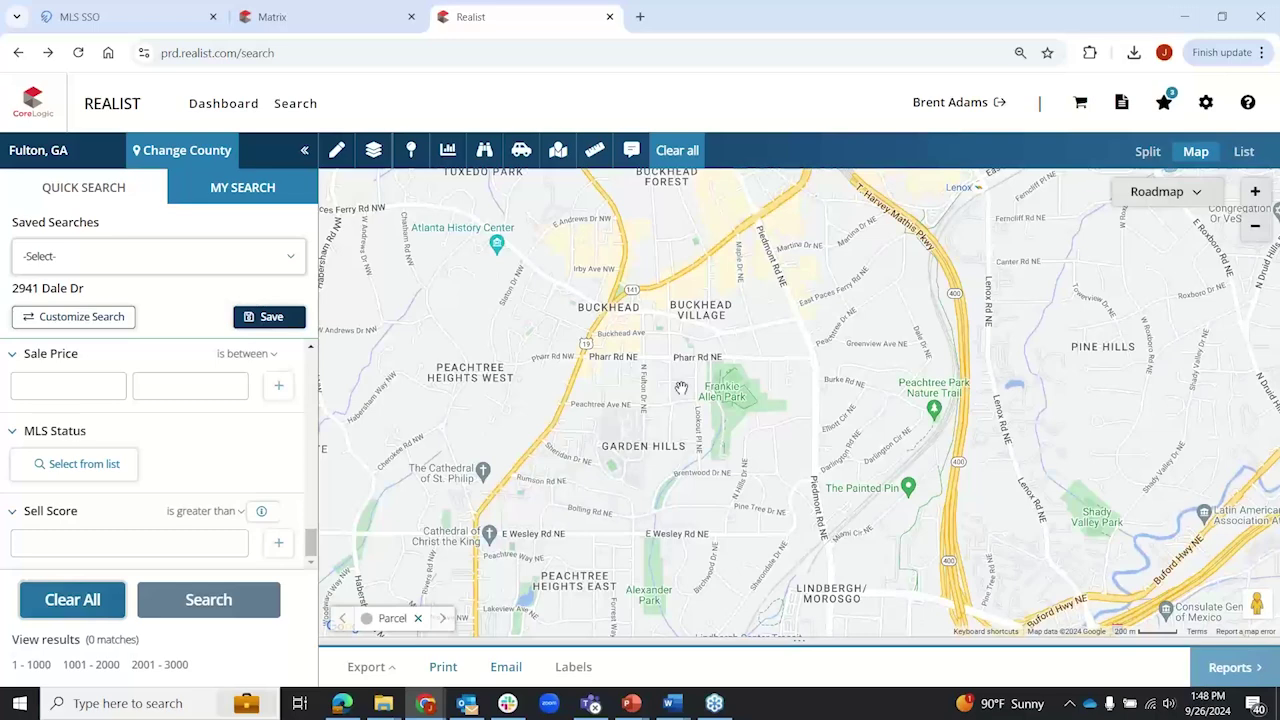
{"action": "scroll", "coordinate": [681, 388], "scroll_direction": "up", "scroll_amount": 1}
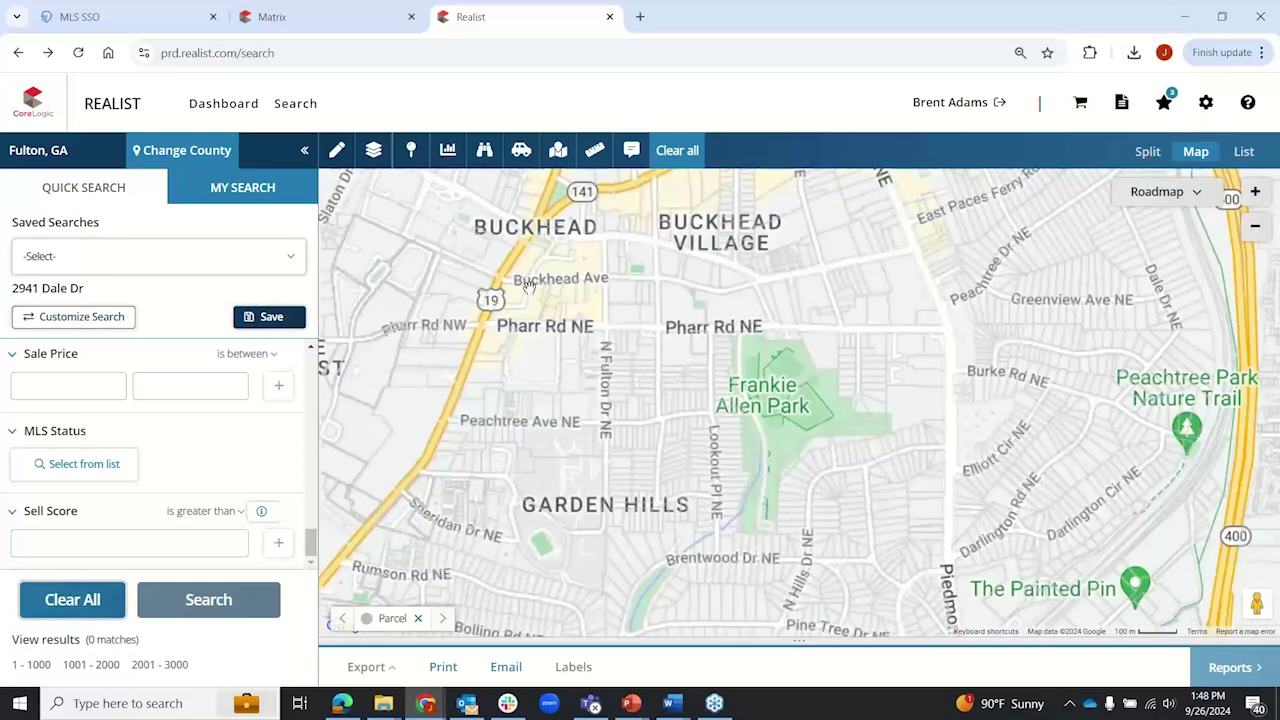
Step: Turn on the Neighborhood boundary layer and zoom out across metro Atlanta
{"action": "left_click", "coordinate": [375, 151]}
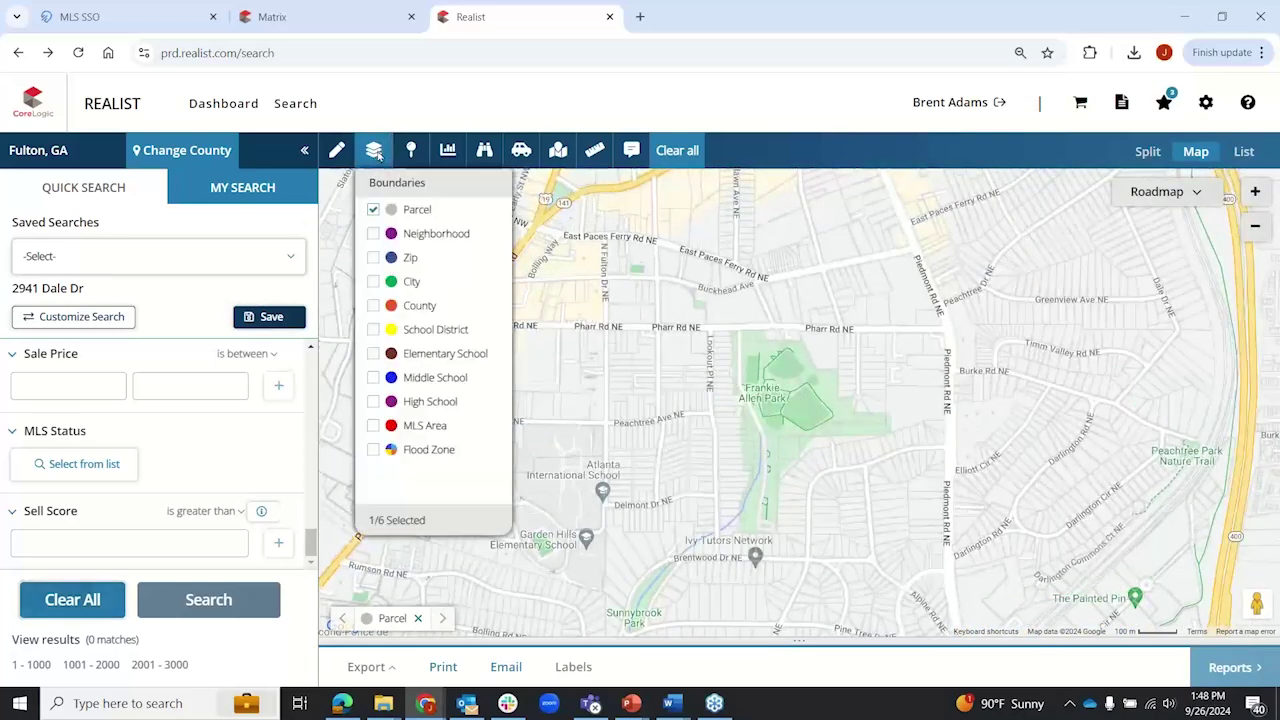
{"action": "left_click", "coordinate": [373, 234]}
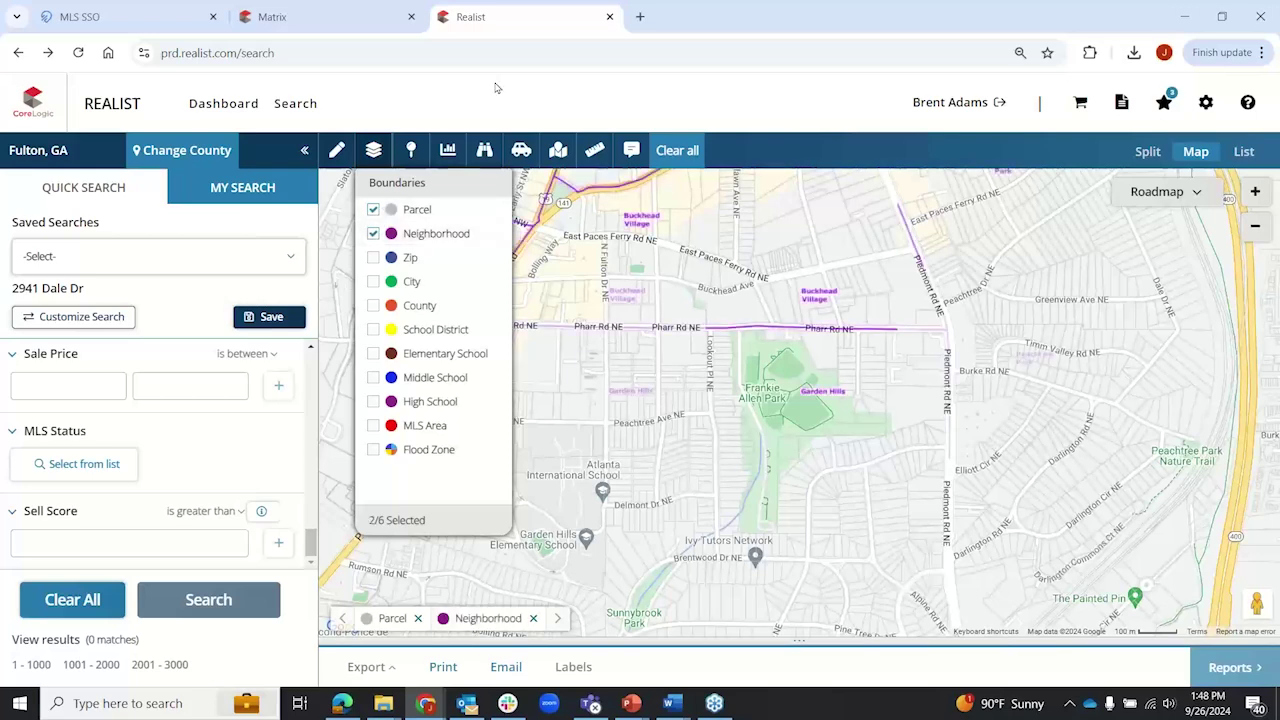
{"action": "left_click", "coordinate": [718, 352]}
{"action": "scroll", "coordinate": [718, 352], "scroll_direction": "down", "scroll_amount": 1}
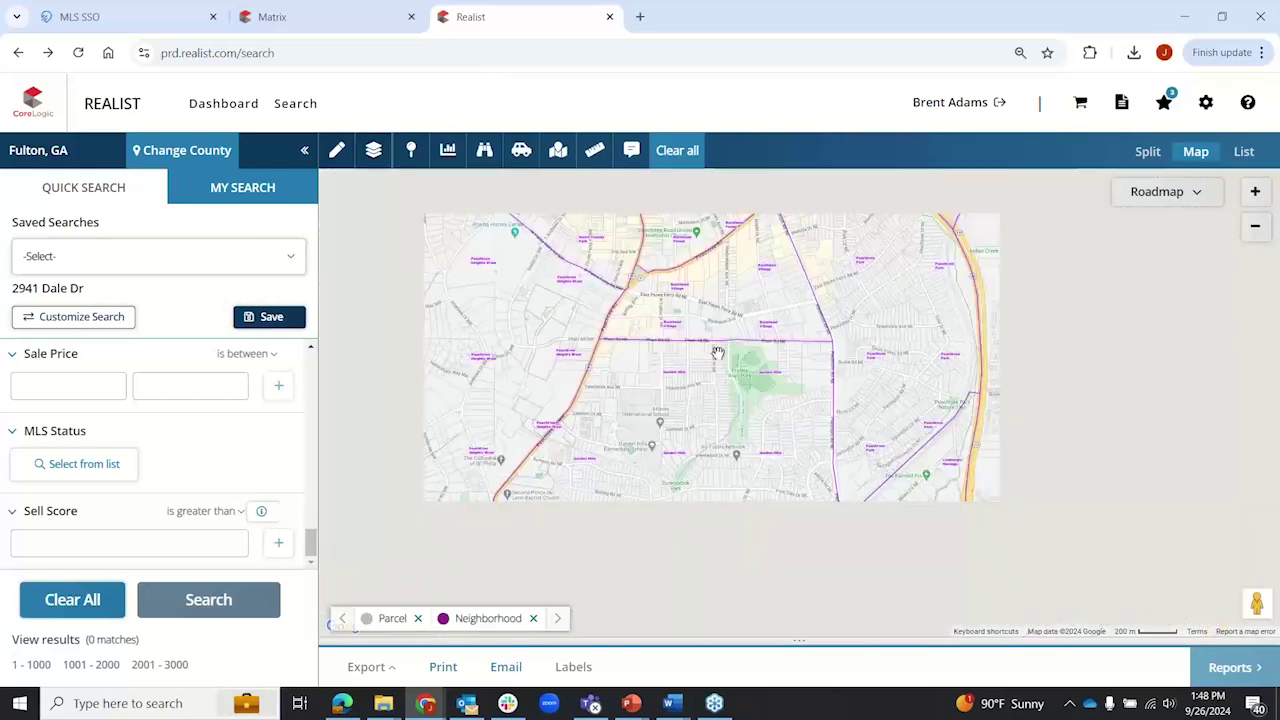
{"action": "scroll", "coordinate": [718, 352], "scroll_direction": "down", "scroll_amount": 1}
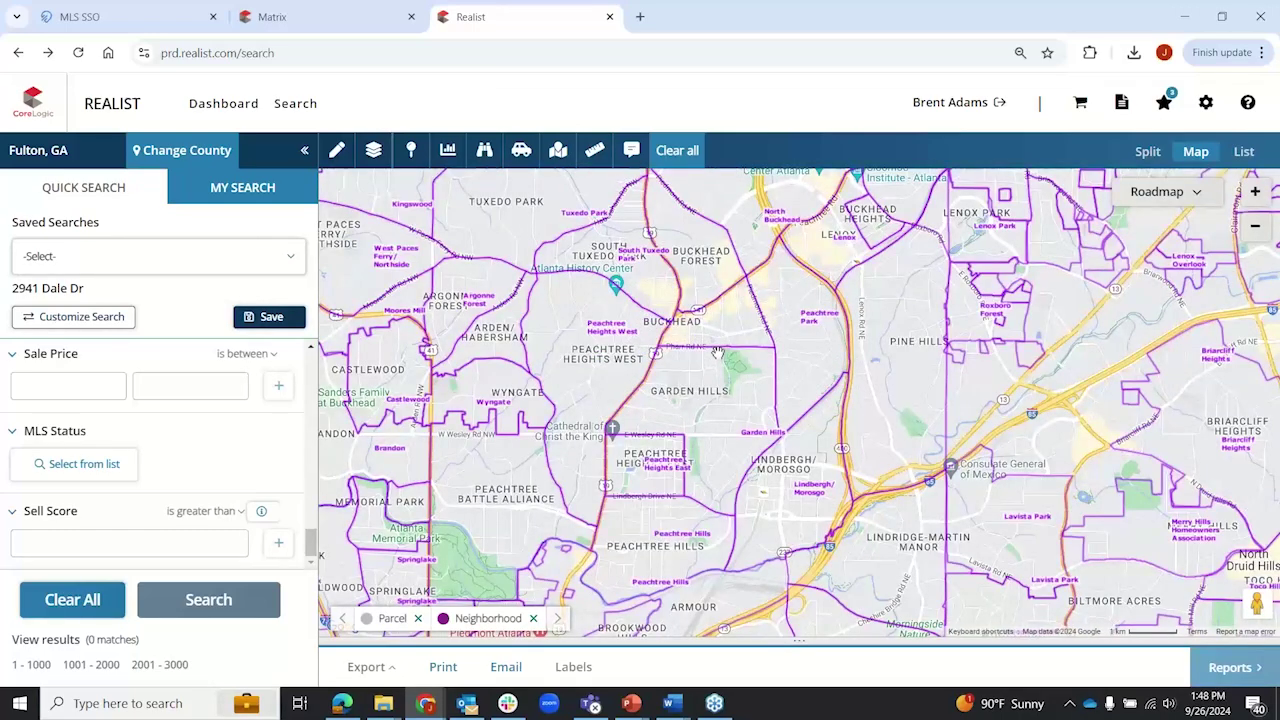
{"action": "scroll", "coordinate": [718, 352], "scroll_direction": "down", "scroll_amount": 1}
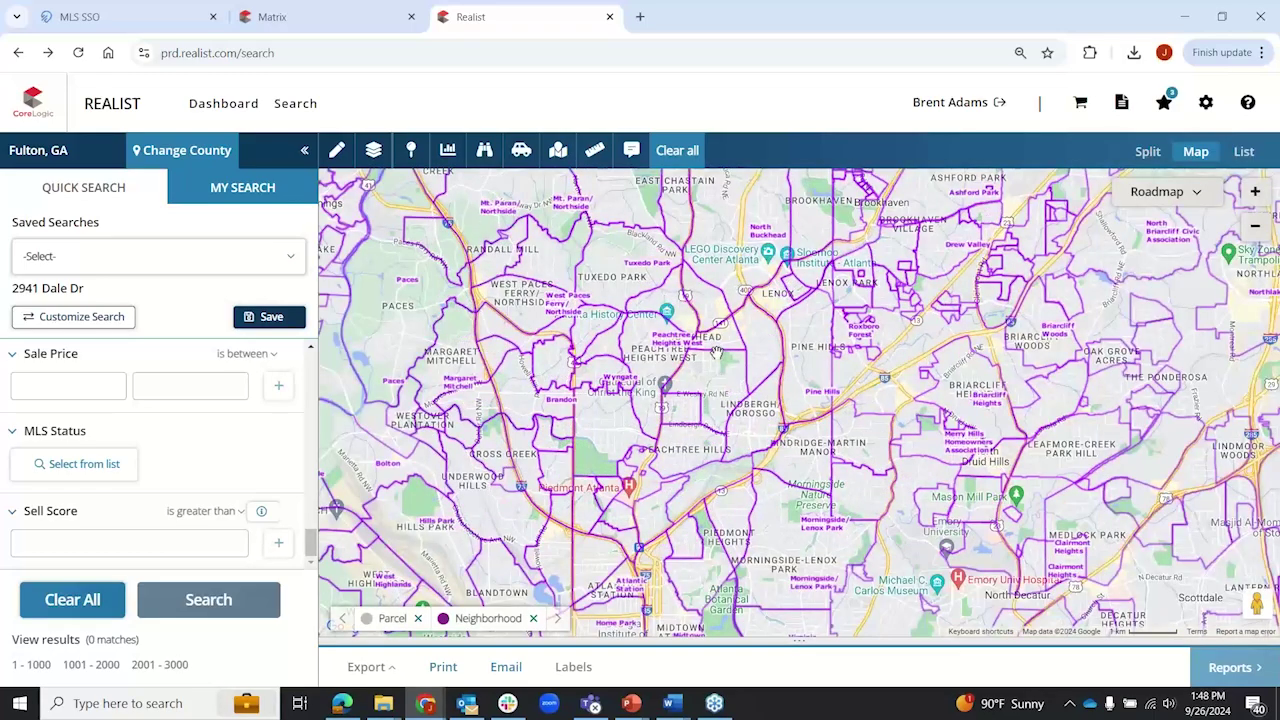
{"action": "scroll", "coordinate": [718, 352], "scroll_direction": "down", "scroll_amount": 1}
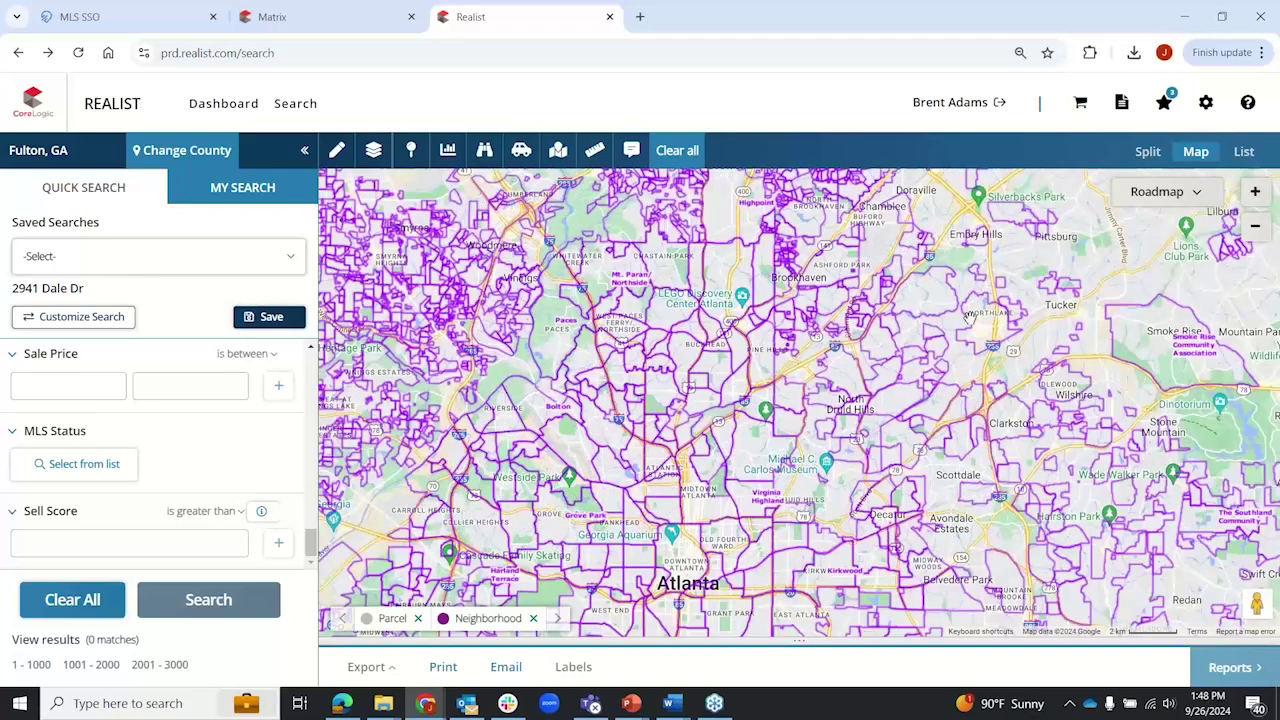
{"action": "scroll", "coordinate": [715, 418], "scroll_direction": "down", "scroll_amount": 1}
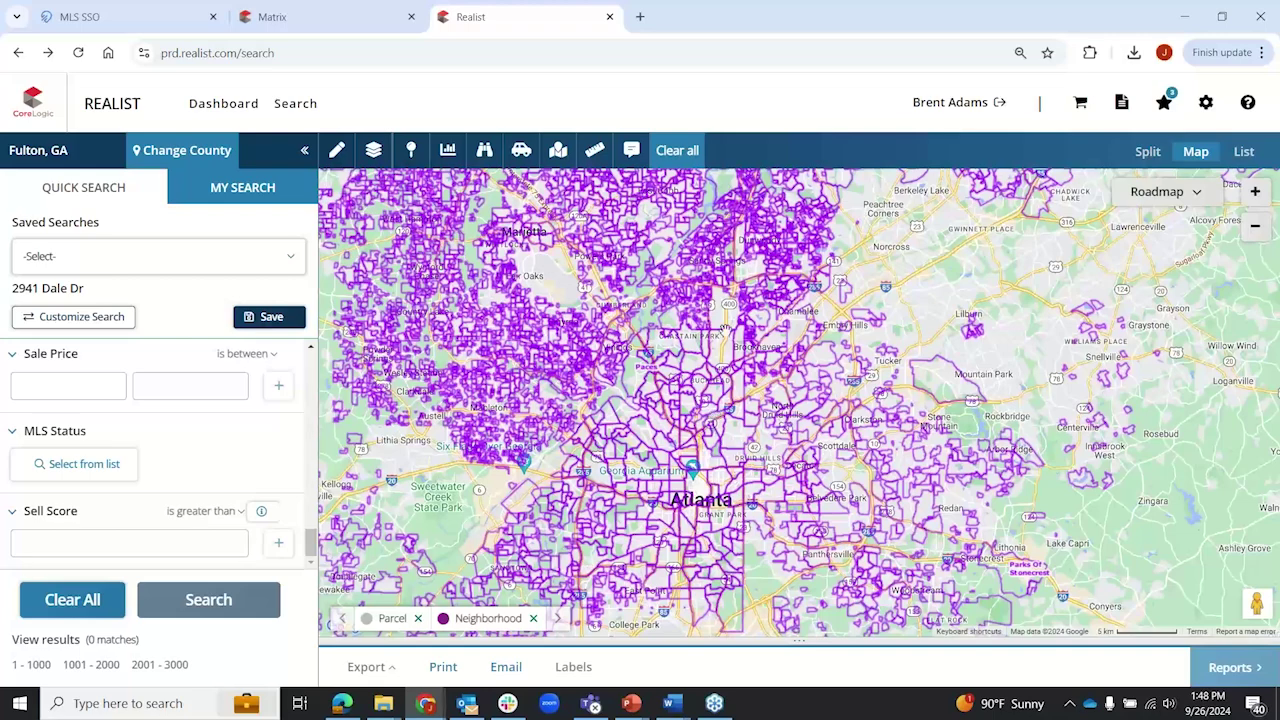
{"action": "left_click", "coordinate": [373, 150]}
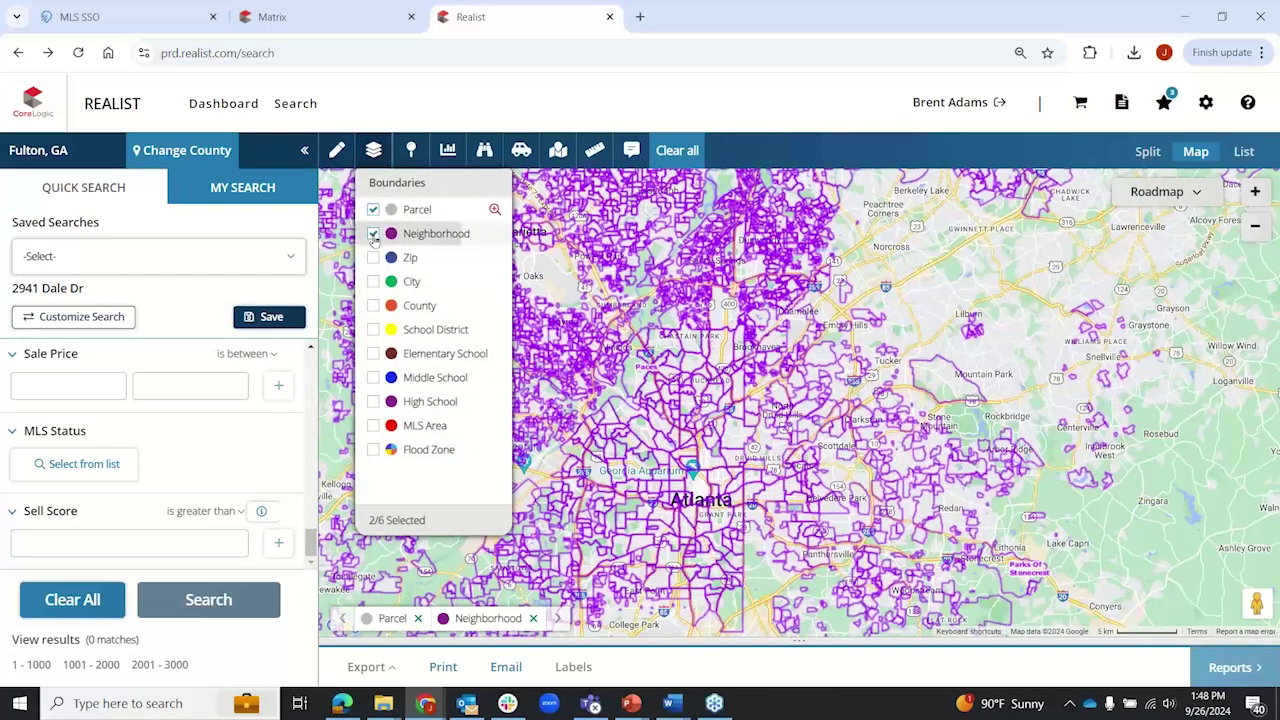
Step: Swap Neighborhood for Zip boundaries, showing Midtown zip codes like 30318 and 30309
{"action": "left_click", "coordinate": [373, 234]}
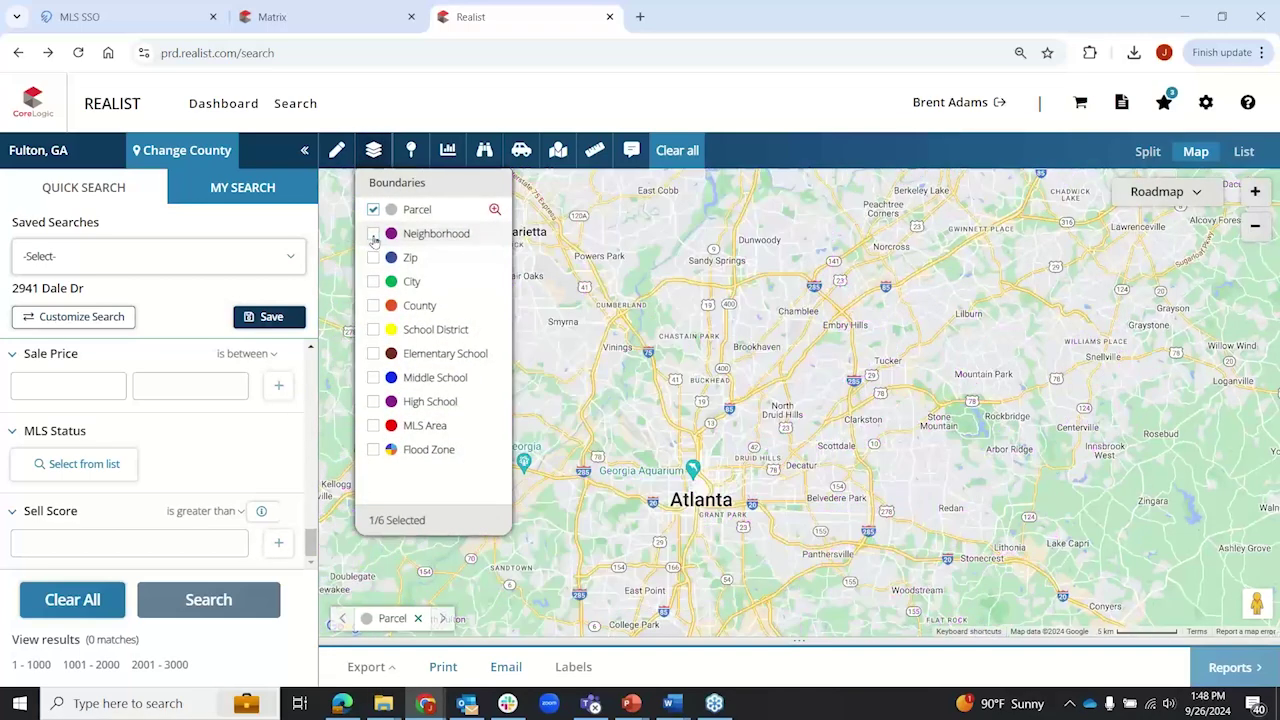
{"action": "left_click", "coordinate": [373, 257]}
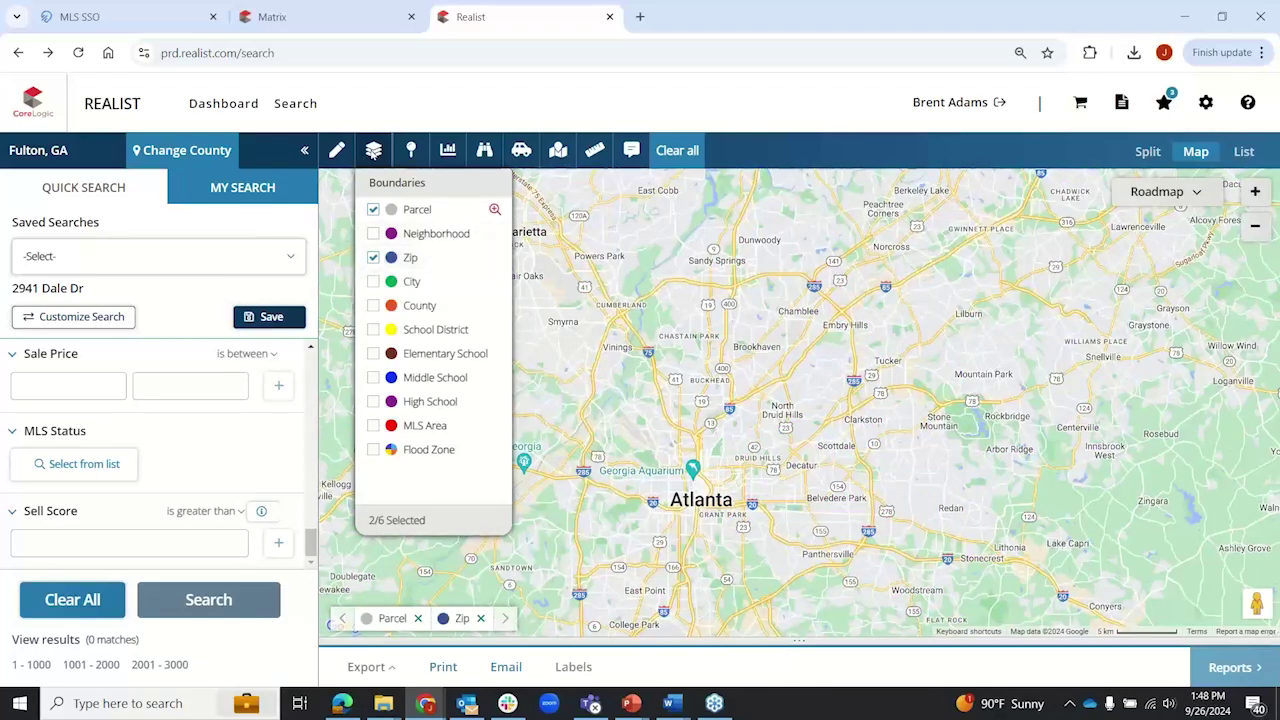
{"action": "left_click", "coordinate": [373, 150]}
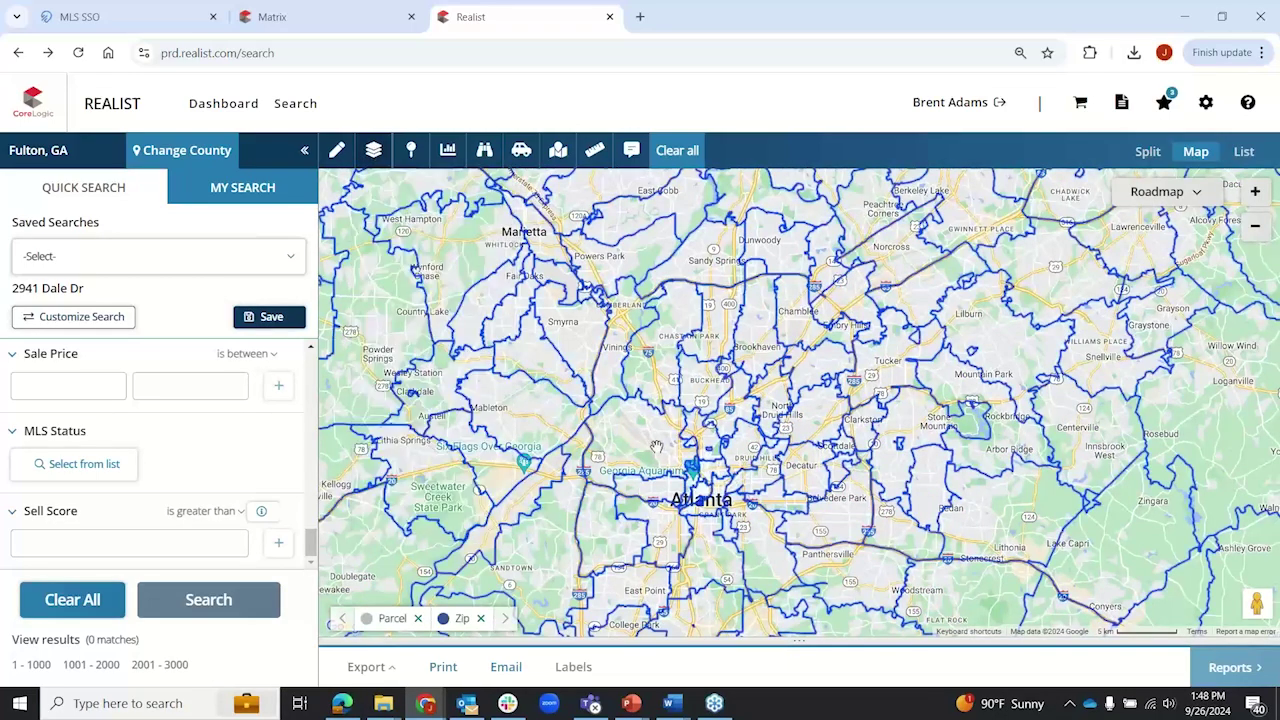
{"action": "scroll", "coordinate": [656, 446], "scroll_direction": "up", "scroll_amount": 2}
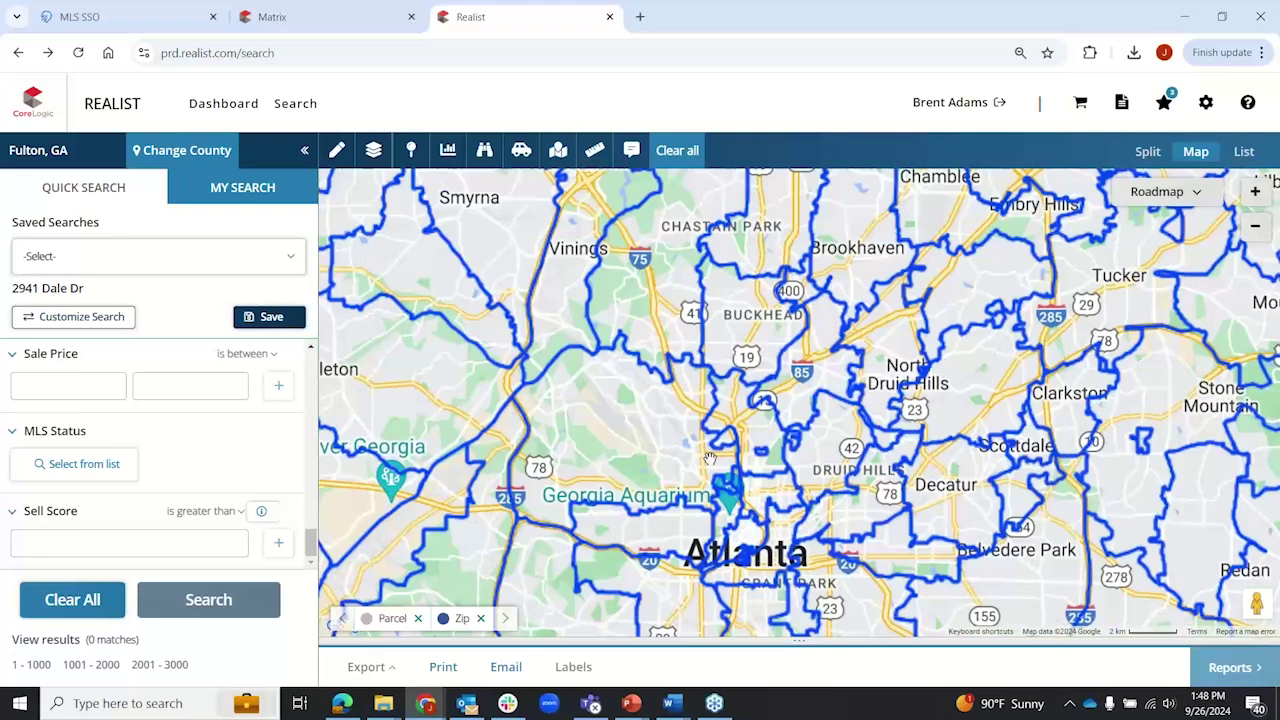
{"action": "scroll", "coordinate": [709, 458], "scroll_direction": "up", "scroll_amount": 2}
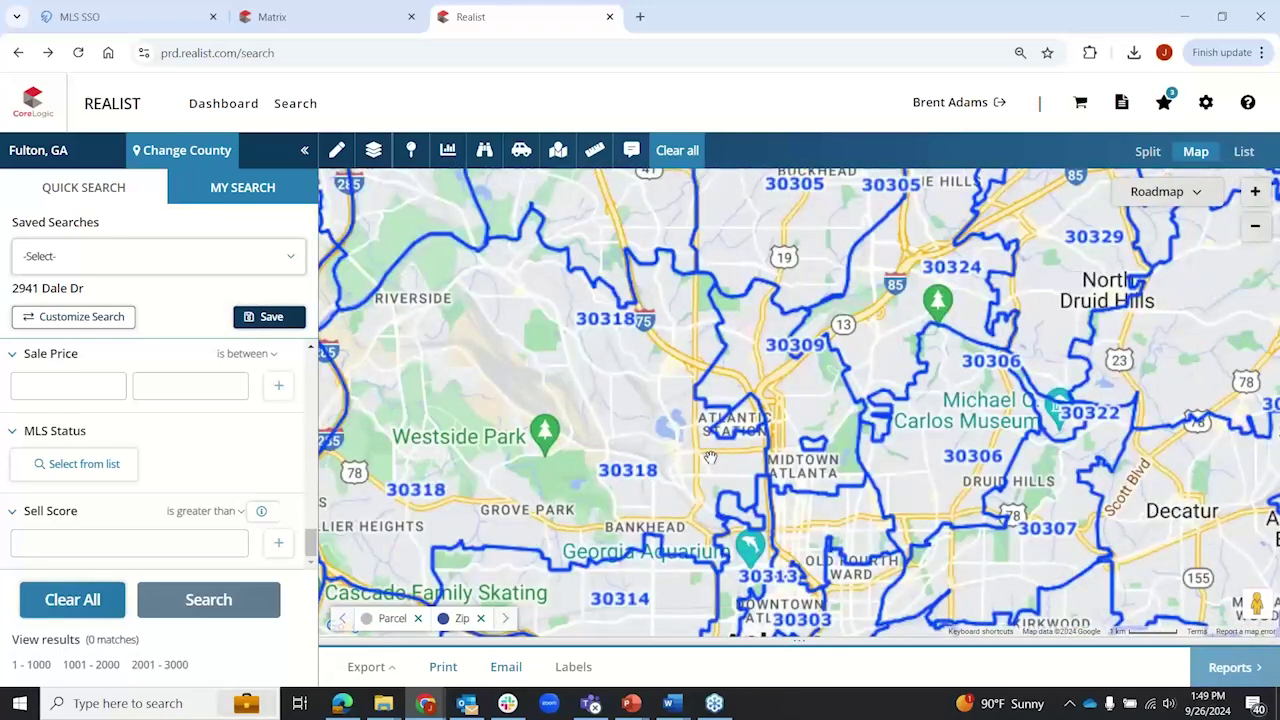
{"action": "scroll", "coordinate": [388, 268], "scroll_direction": "down", "scroll_amount": 3}
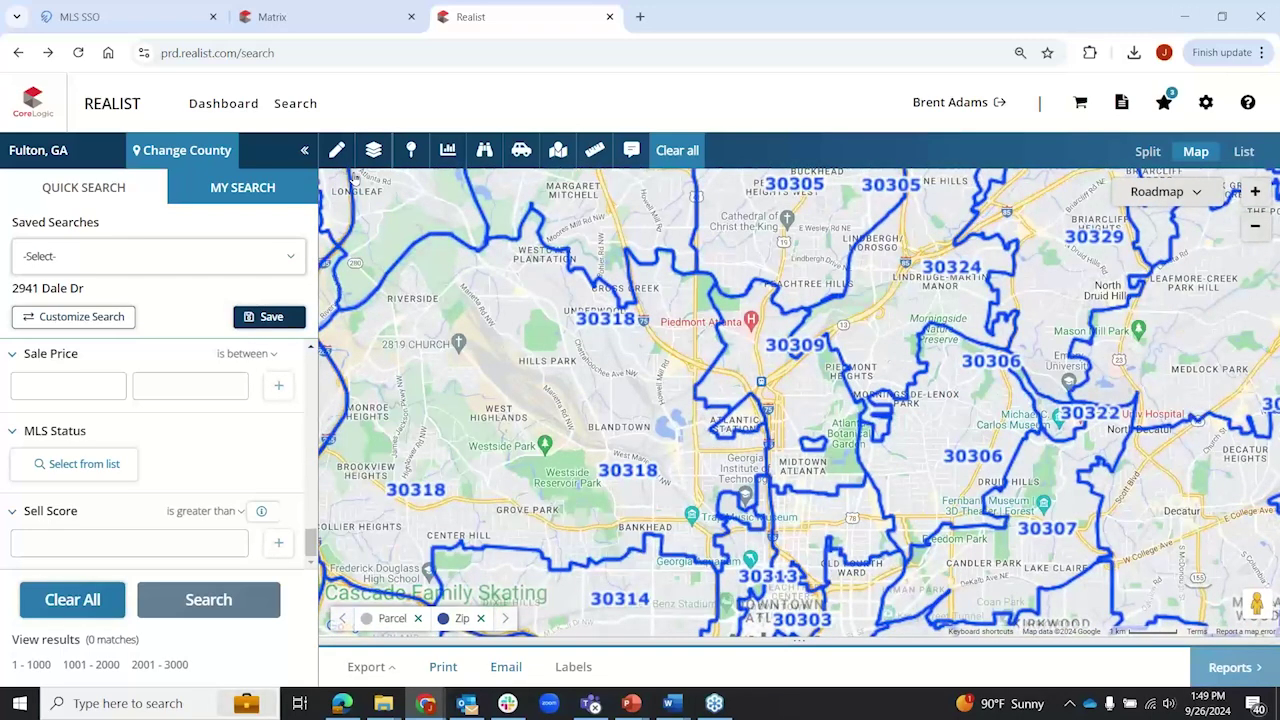
{"action": "left_click", "coordinate": [373, 150]}
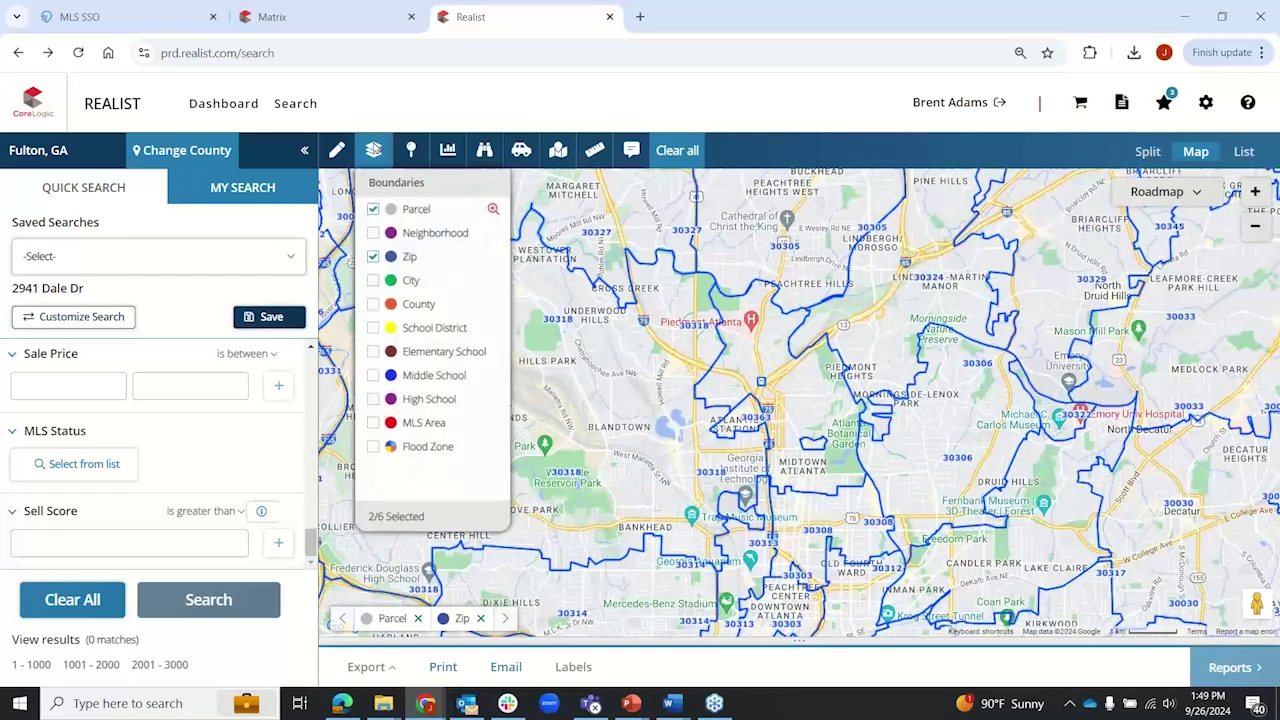
{"action": "left_click", "coordinate": [373, 257]}
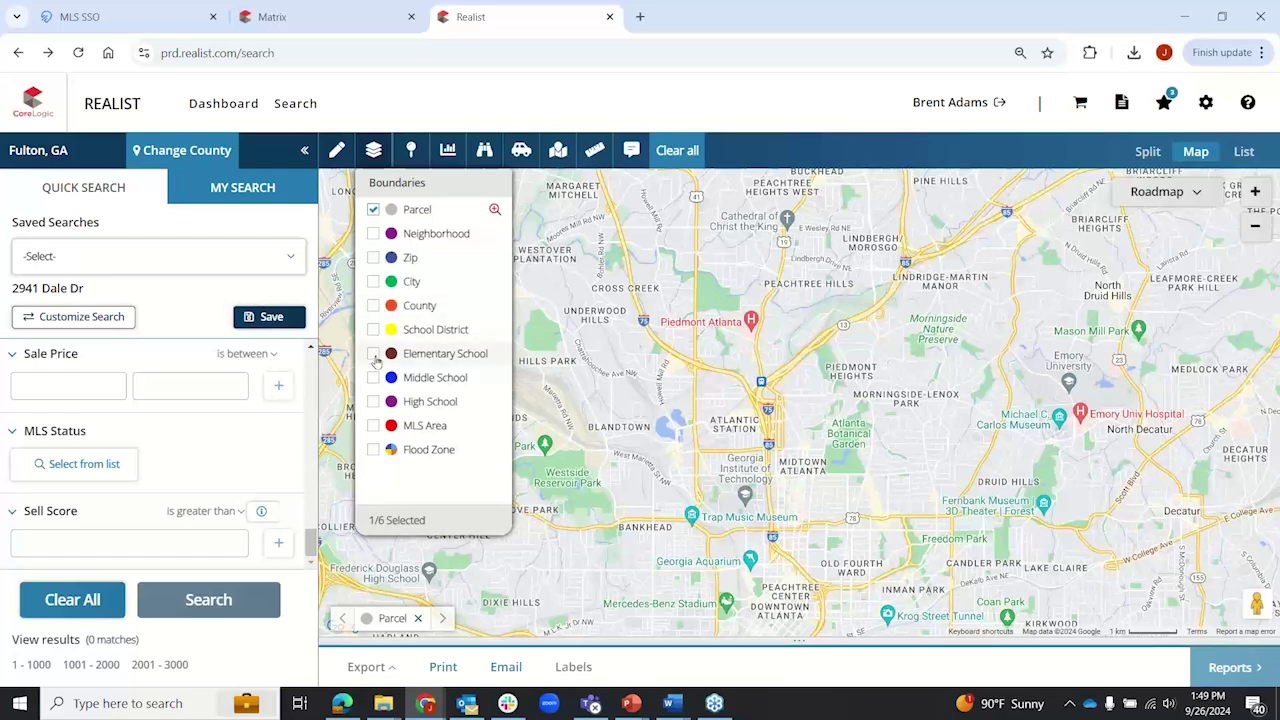
{"action": "left_click", "coordinate": [373, 354]}
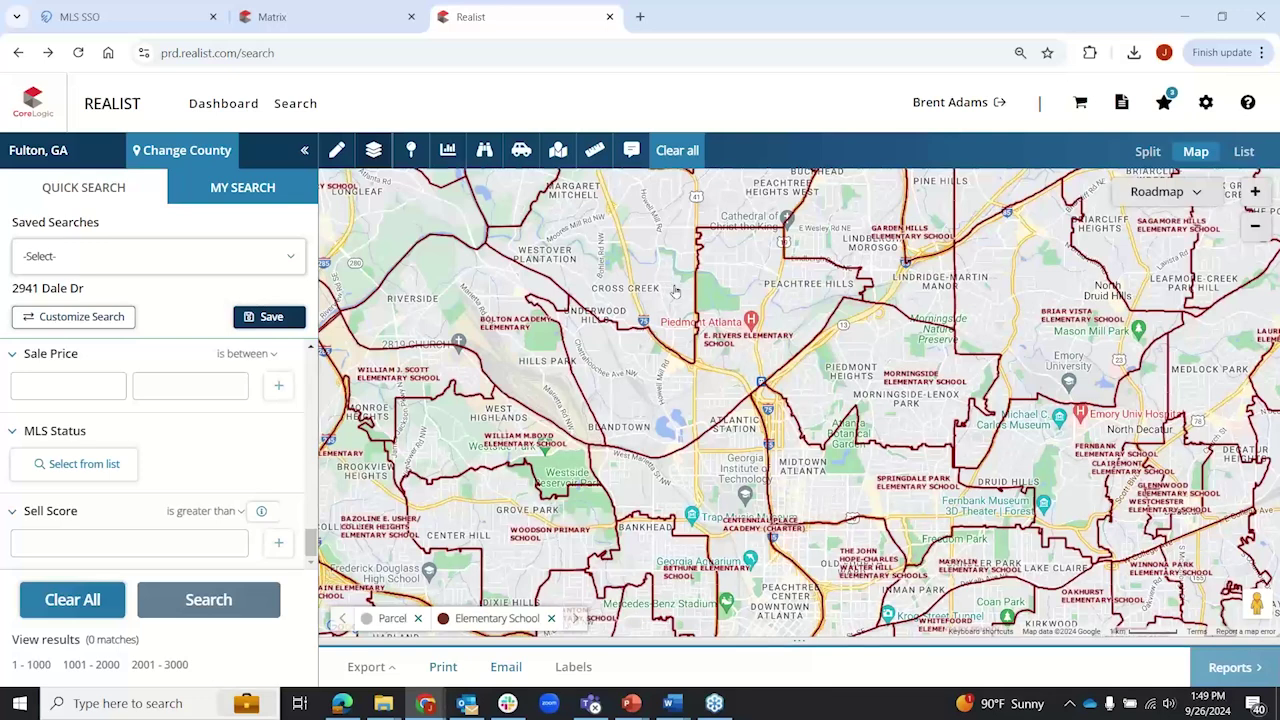
{"action": "left_click", "coordinate": [373, 150]}
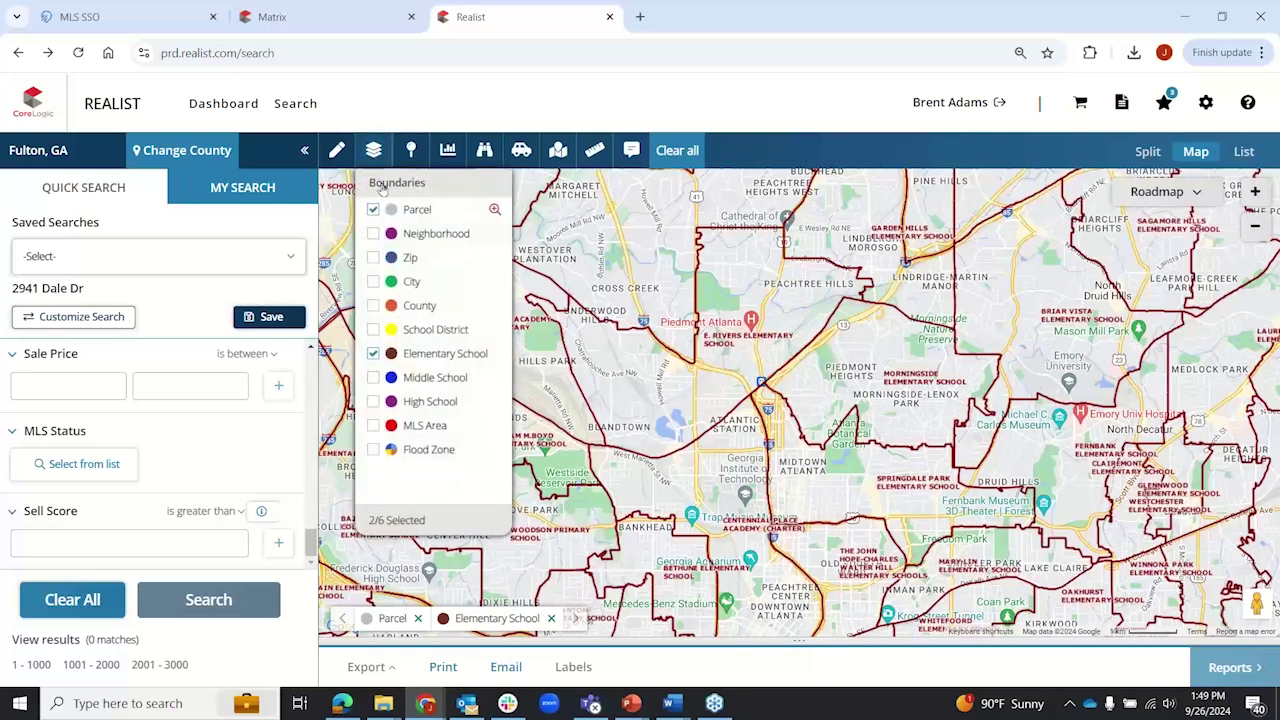
{"action": "left_click", "coordinate": [373, 353]}
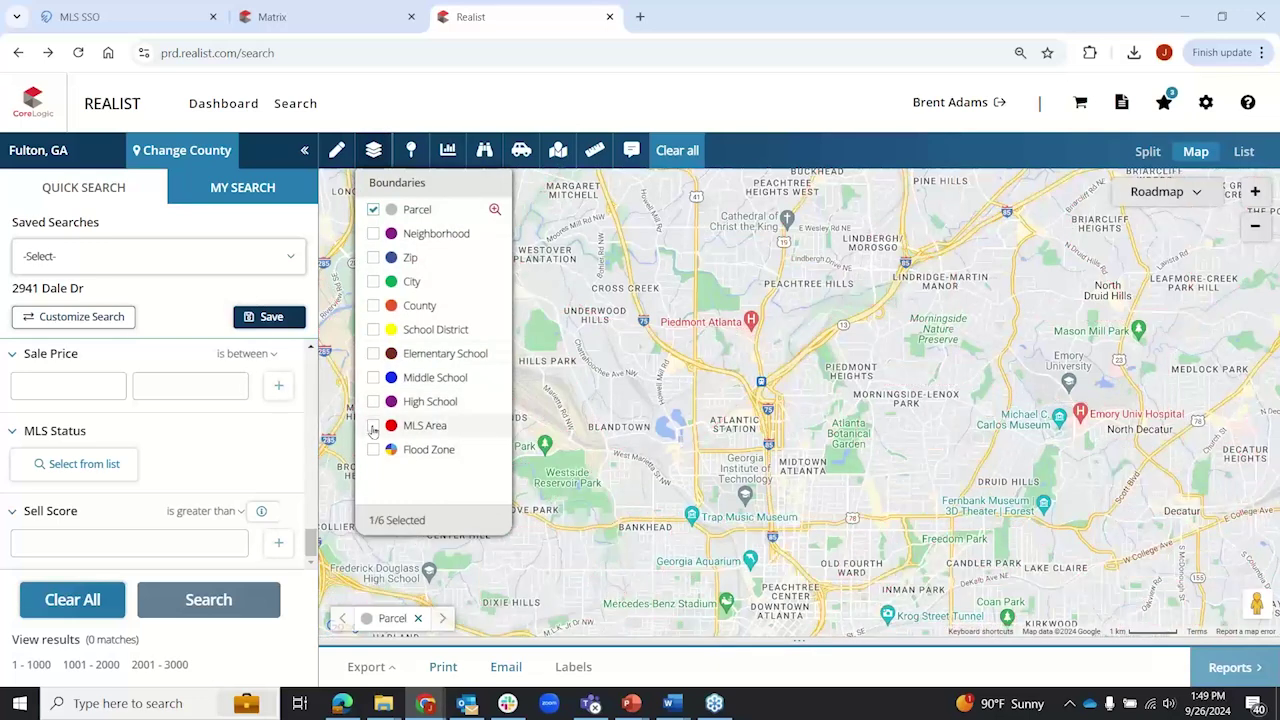
Step: Turn on MLS Area boundaries, showing numbered areas such as 22, 23 and 52
{"action": "left_click", "coordinate": [373, 425]}
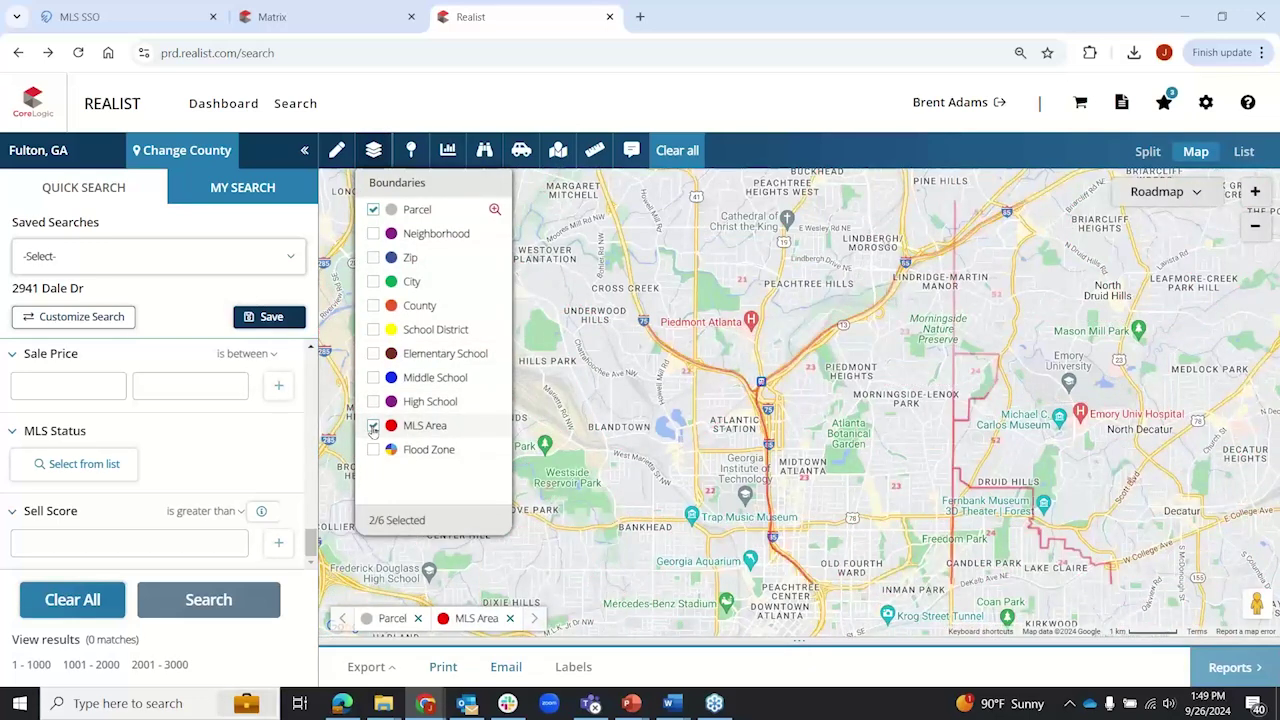
{"action": "left_click", "coordinate": [374, 150]}
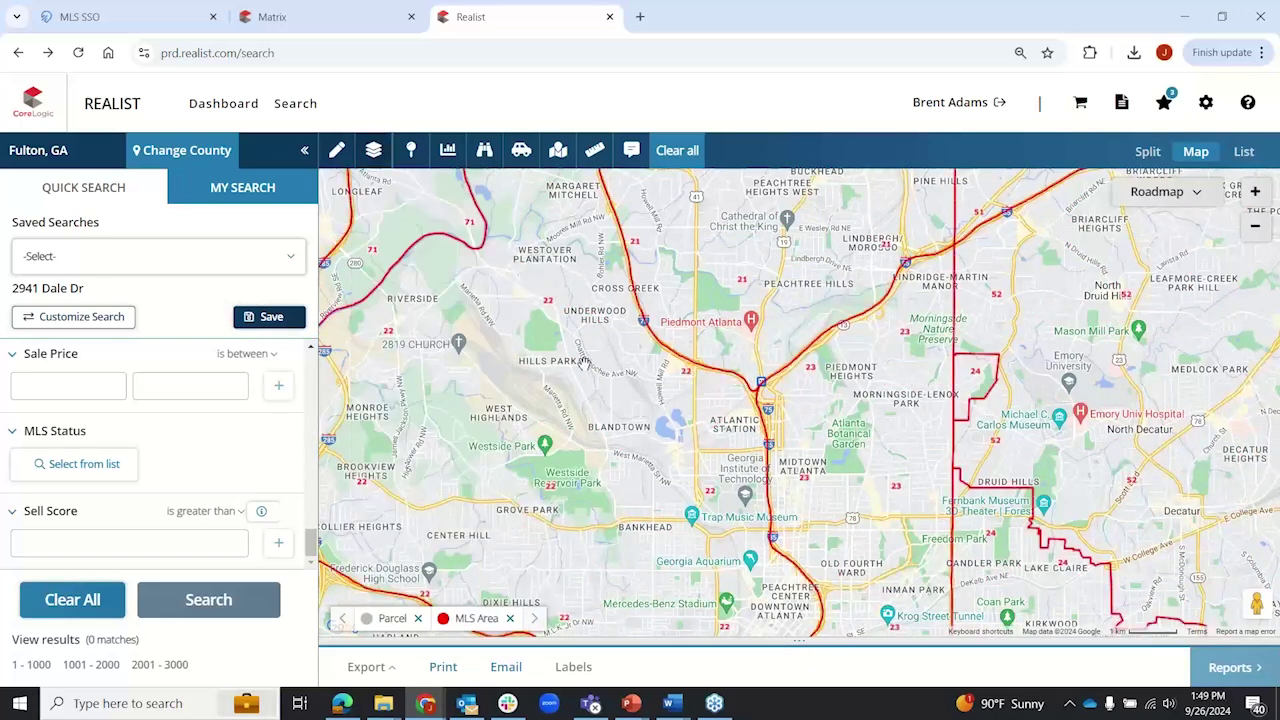
{"action": "scroll", "coordinate": [585, 362], "scroll_direction": "down", "scroll_amount": 1}
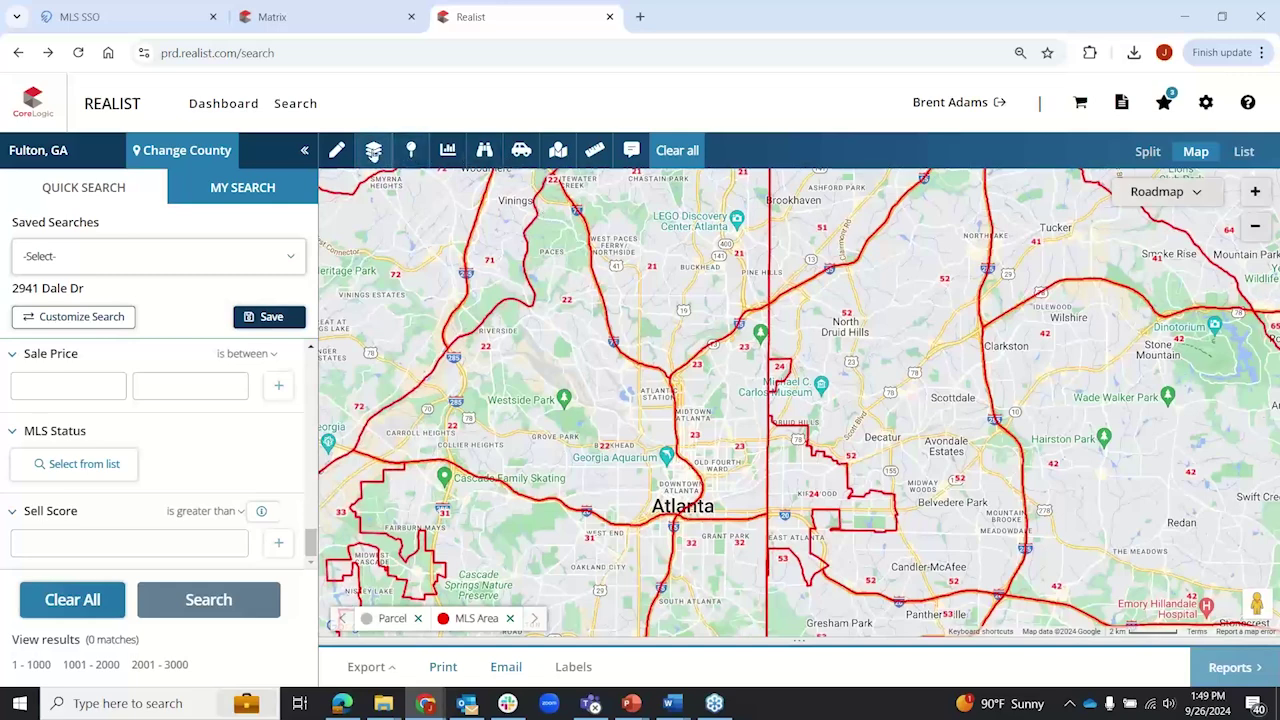
{"action": "left_click", "coordinate": [375, 150]}
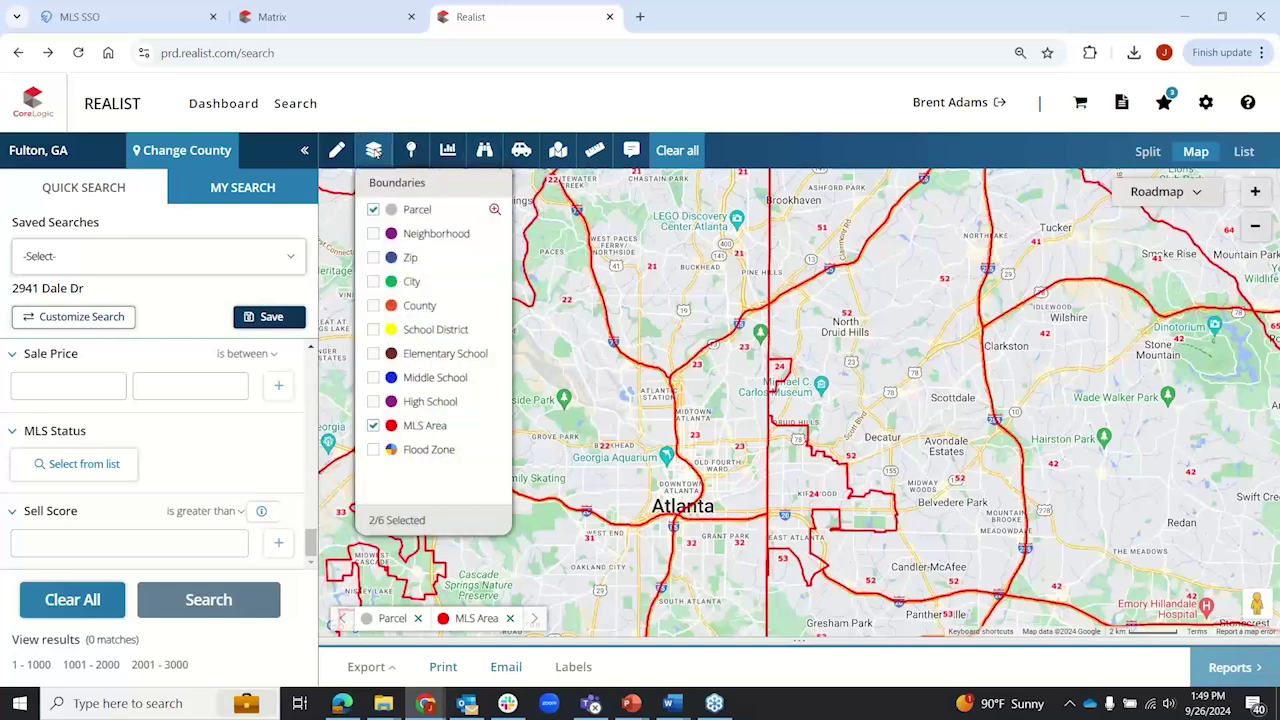
Step: Replace the MLS Area boundaries with the Flood Zone overlay and zoom in
{"action": "left_click", "coordinate": [373, 425]}
{"action": "left_click", "coordinate": [373, 449]}
{"action": "left_click", "coordinate": [375, 154]}
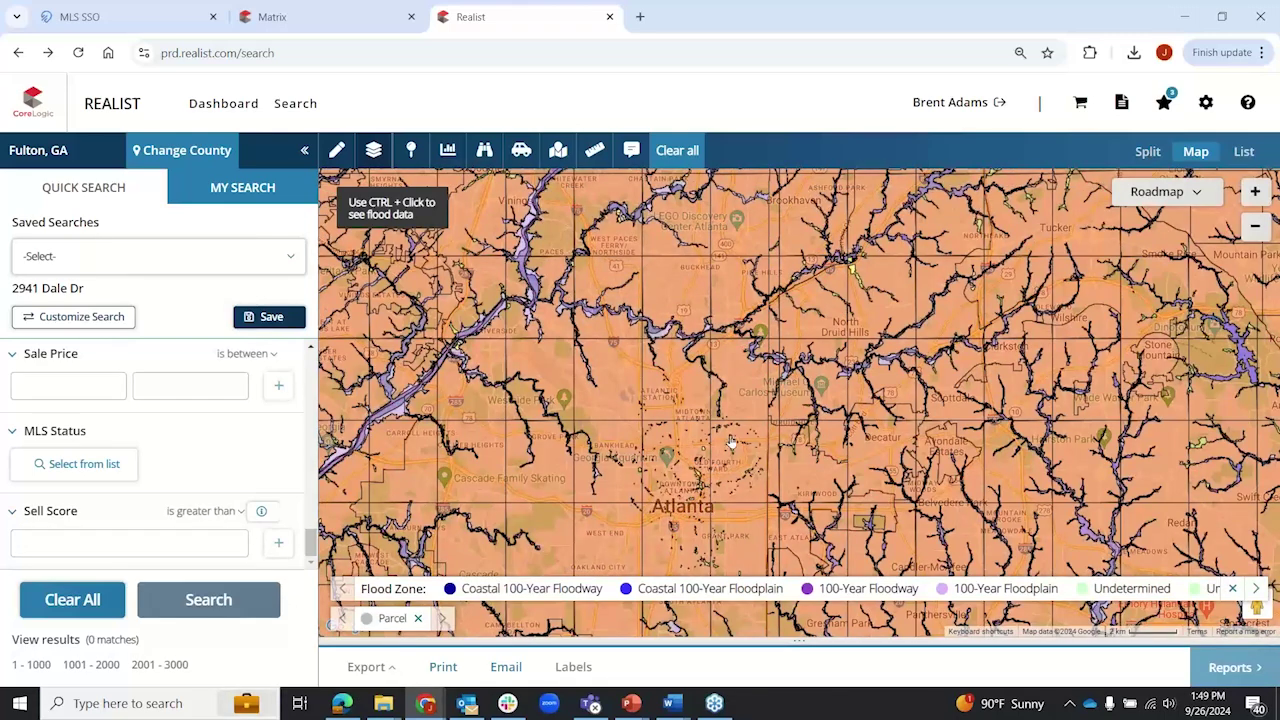
{"action": "scroll", "coordinate": [731, 443], "scroll_direction": "up", "scroll_amount": 1}
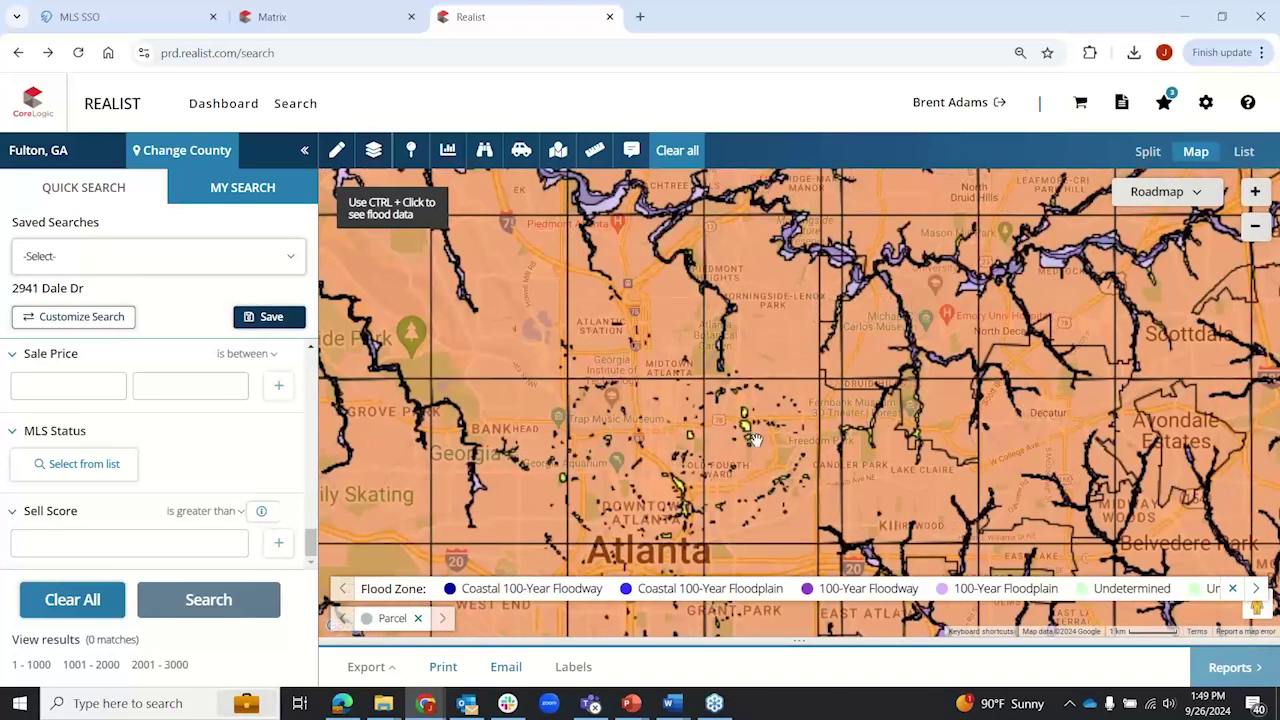
{"action": "scroll", "coordinate": [740, 432], "scroll_direction": "up", "scroll_amount": 1}
{"action": "scroll", "coordinate": [724, 325], "scroll_direction": "up", "scroll_amount": 1}
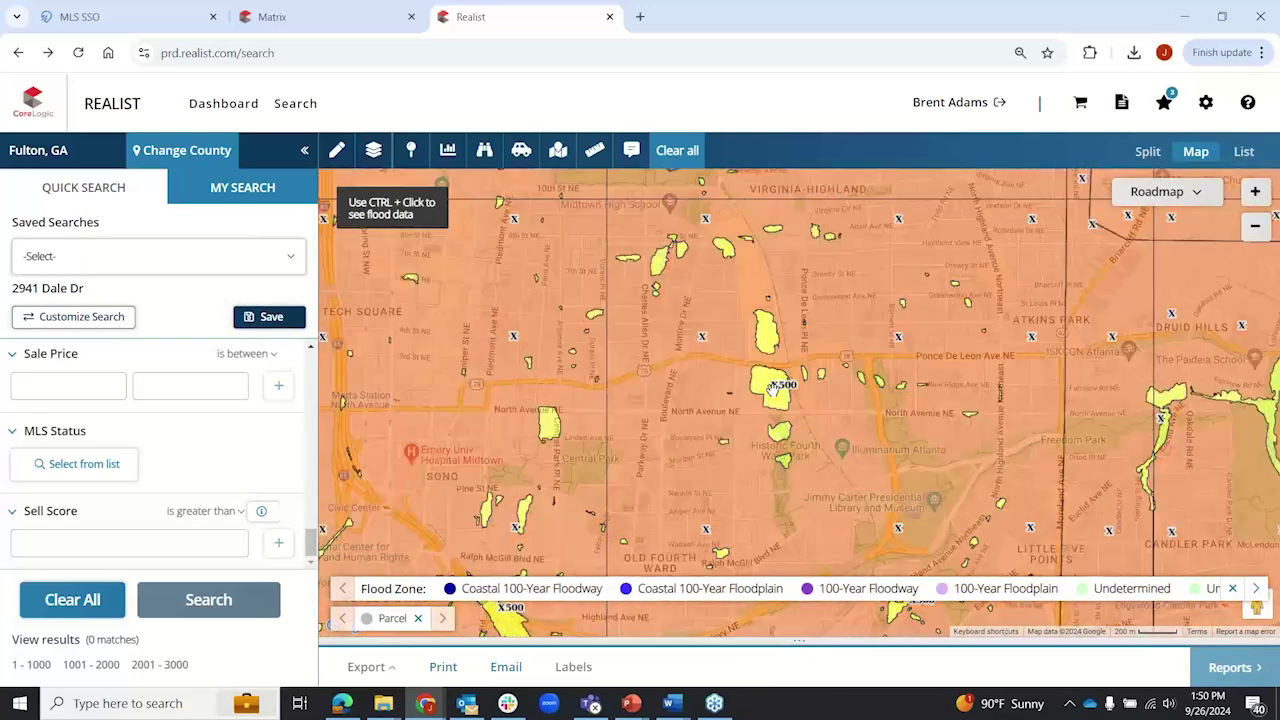
Step: Read a yellow patch's flood code (X500, panel 09/18/2013), then turn Flood Zone off
{"action": "left_click", "coordinate": [772, 388], "text": "ctrl"}
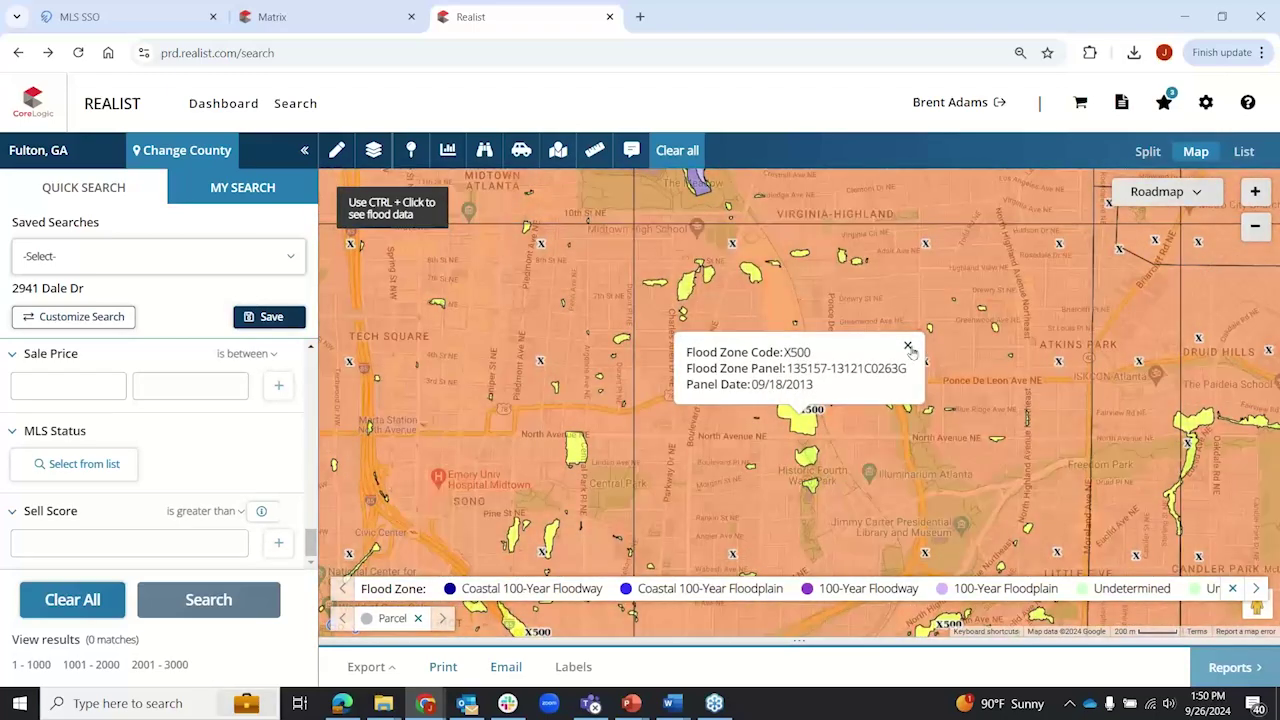
{"action": "left_click", "coordinate": [908, 347]}
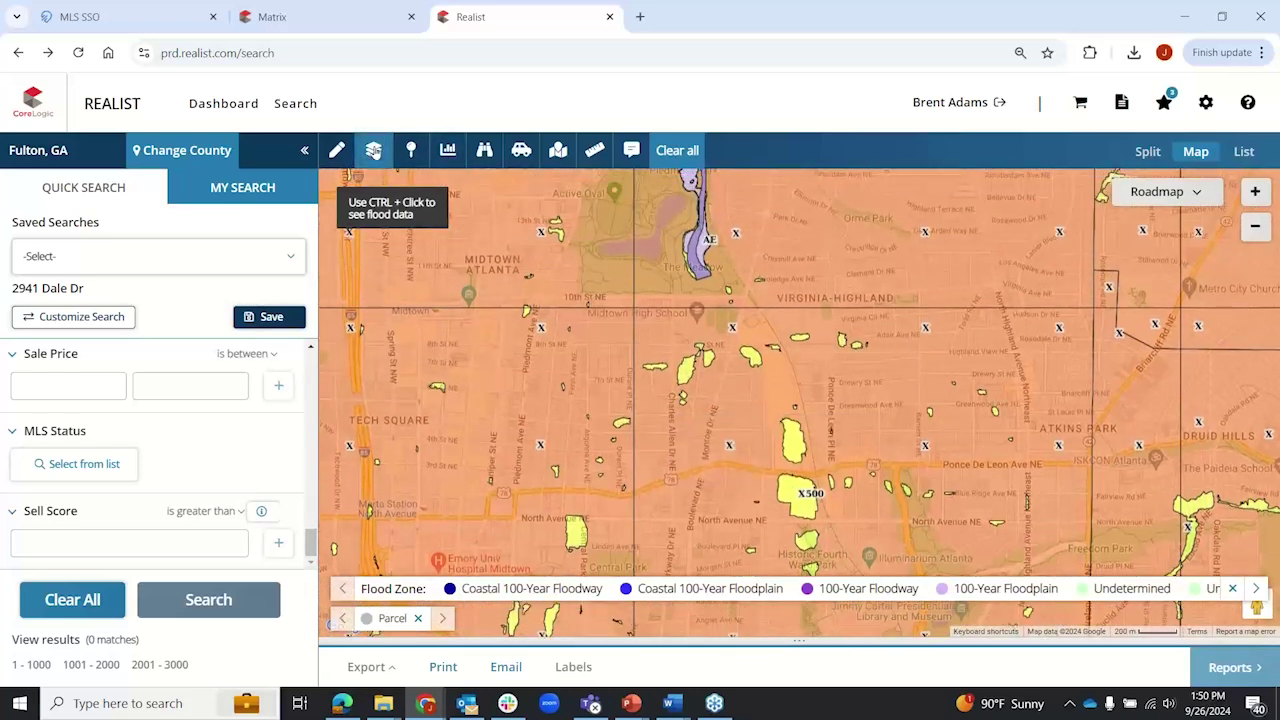
{"action": "left_click", "coordinate": [373, 150]}
{"action": "left_click", "coordinate": [388, 455]}
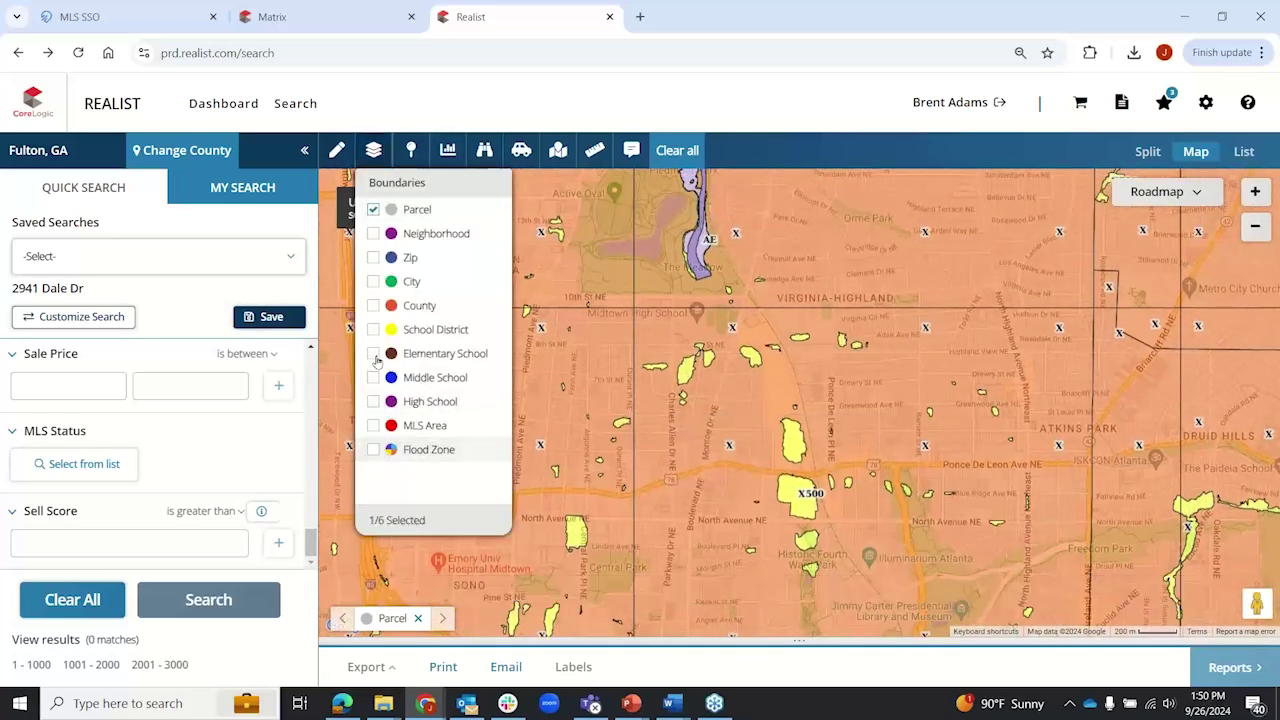
Step: Close the layer list, glance at Property & Sales layers, and zoom in on Midtown
{"action": "left_click", "coordinate": [376, 155]}
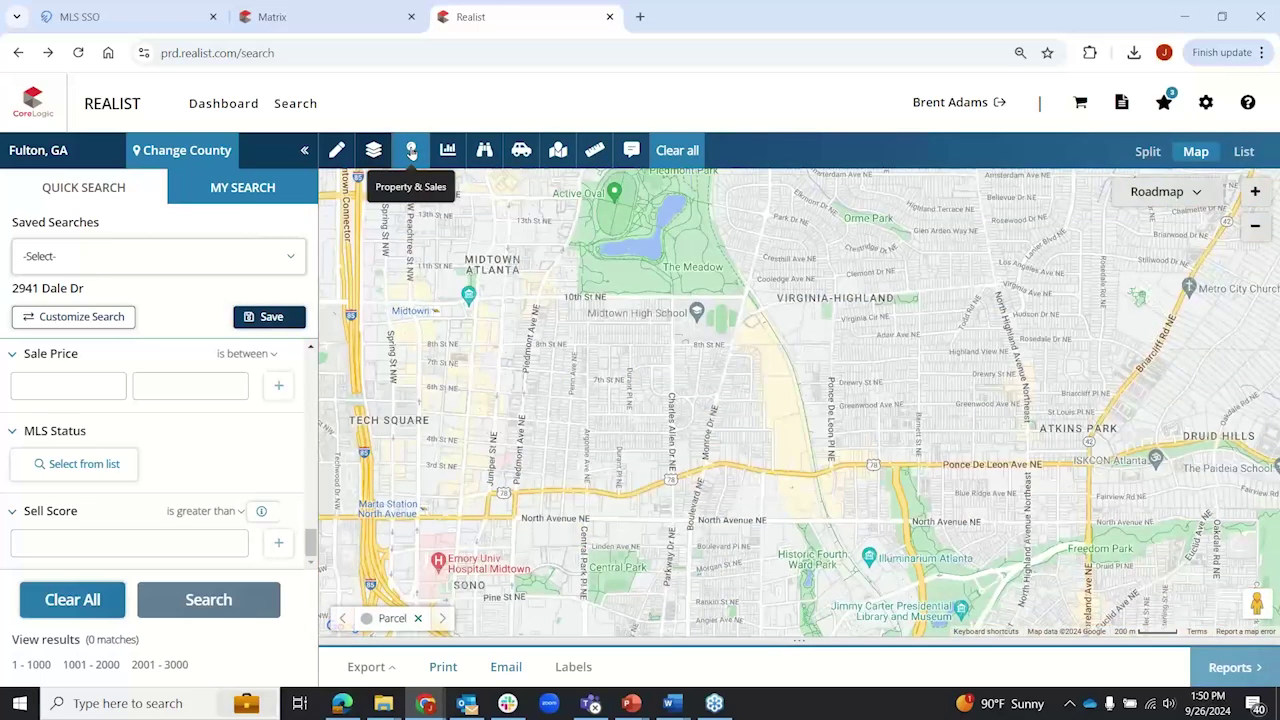
{"action": "left_click", "coordinate": [411, 150]}
{"action": "left_click", "coordinate": [411, 150]}
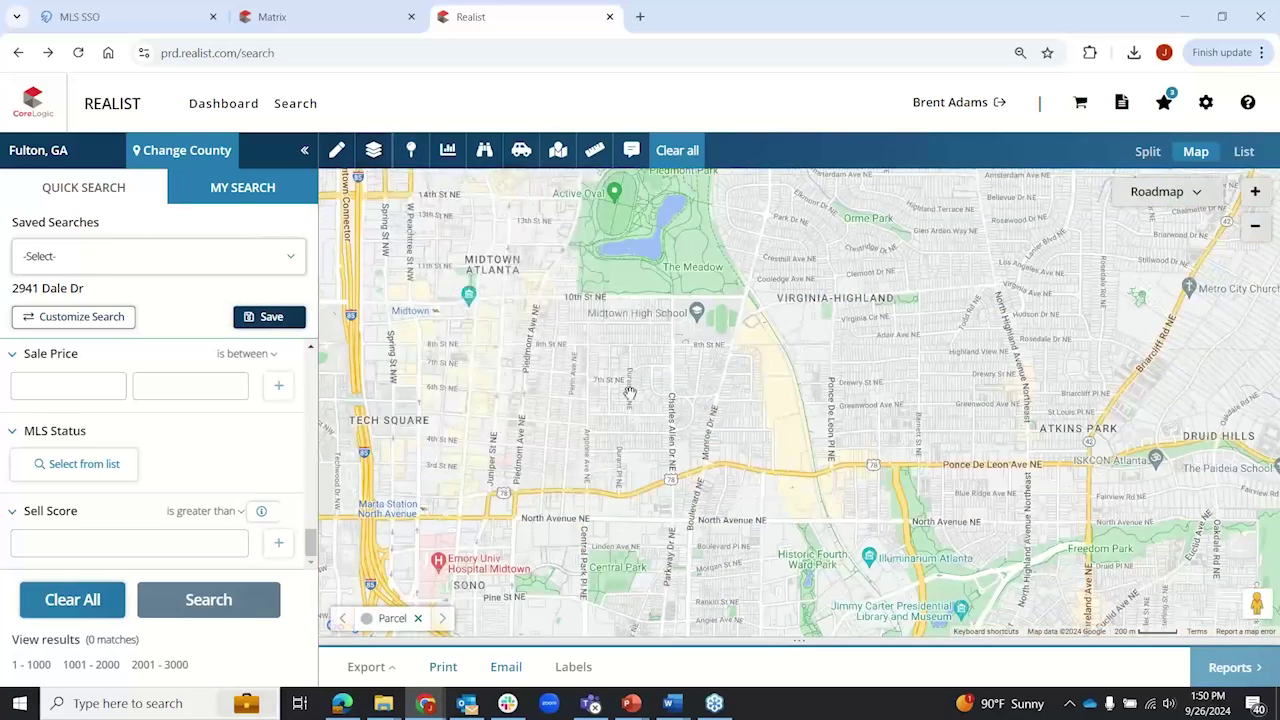
{"action": "scroll", "coordinate": [629, 393], "scroll_direction": "up", "scroll_amount": 1}
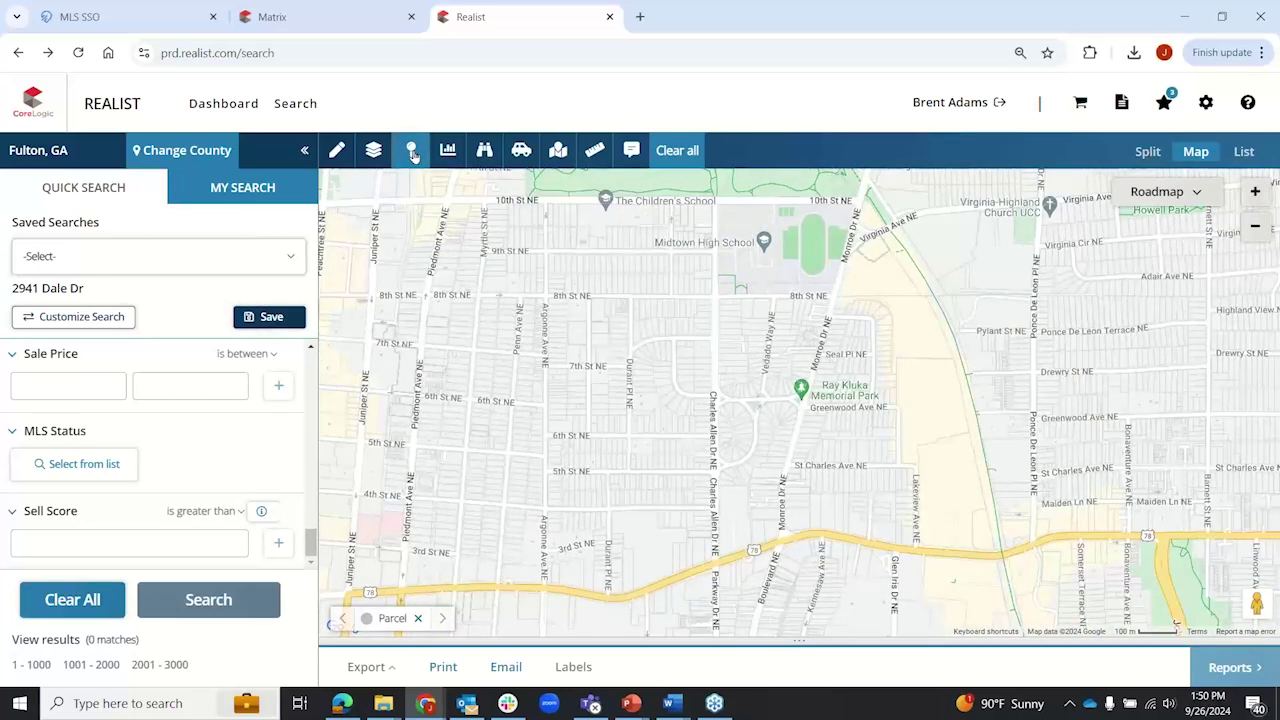
Step: Turn on the Auction, Bank Owned/REO and Bank/REO Sales distressed-property map layers
{"action": "left_click", "coordinate": [412, 152]}
{"action": "left_click", "coordinate": [407, 216]}
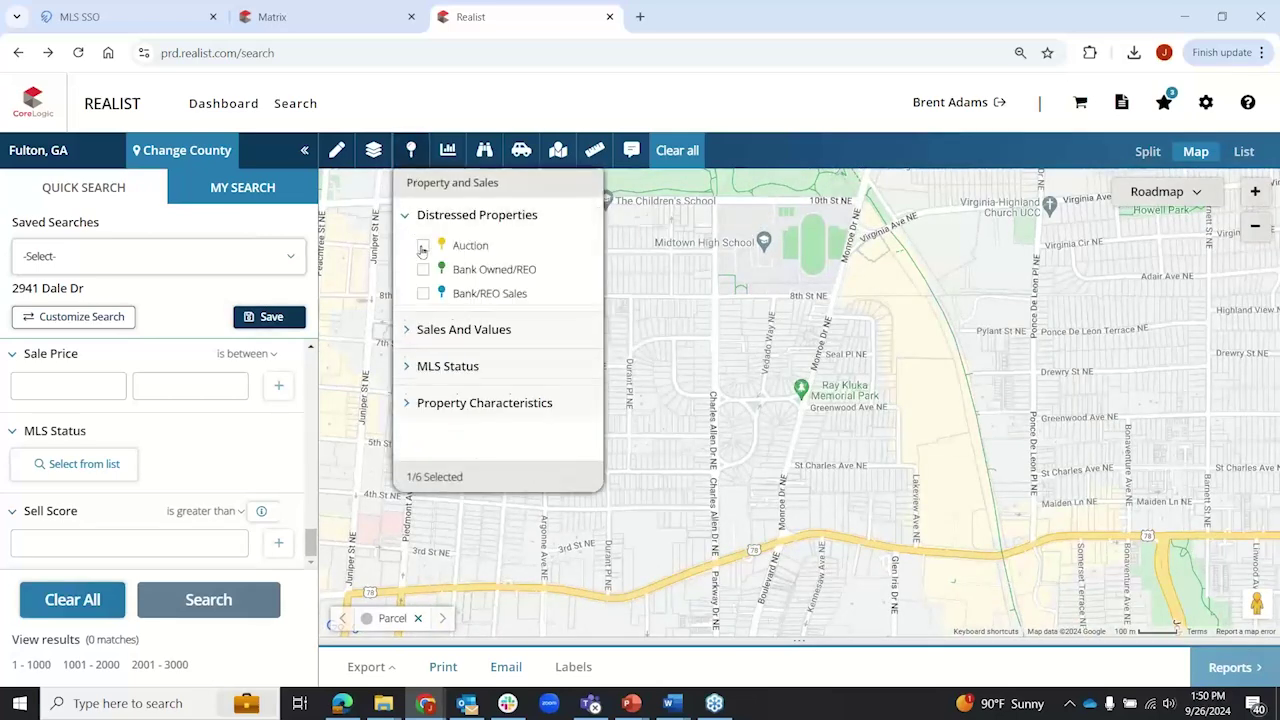
{"action": "left_click", "coordinate": [423, 247]}
{"action": "left_click", "coordinate": [423, 270]}
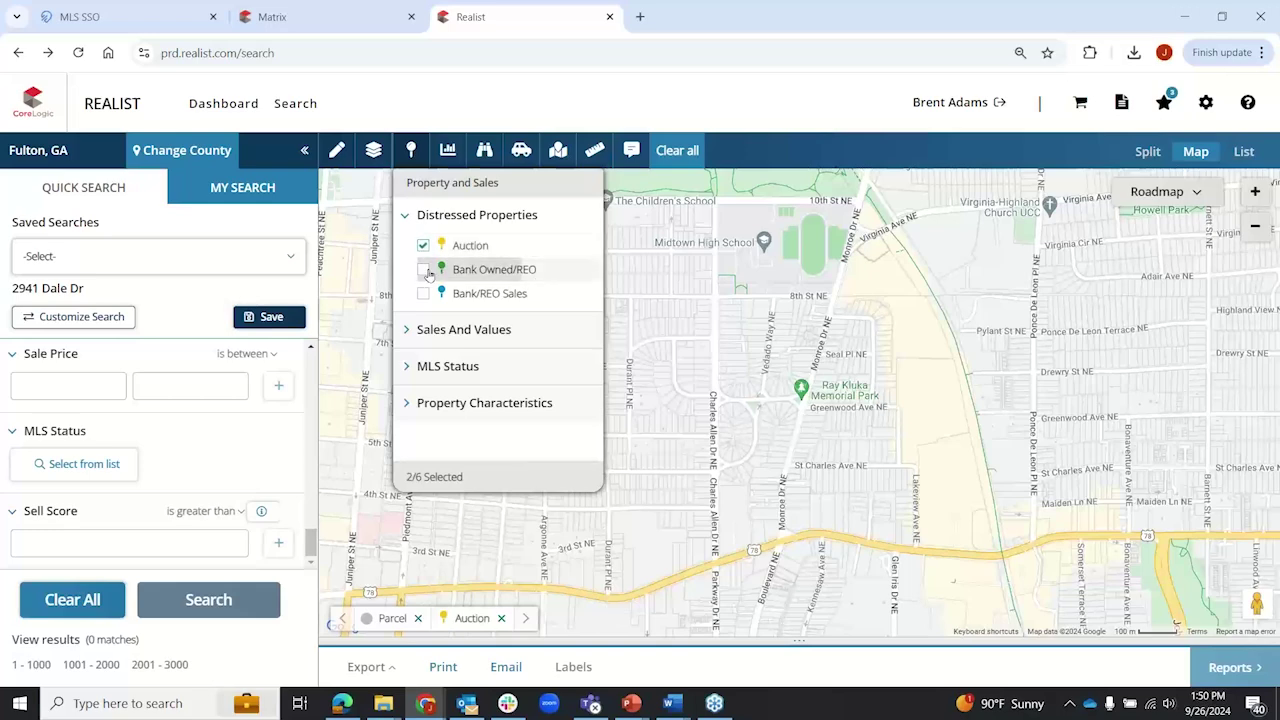
{"action": "left_click", "coordinate": [423, 294]}
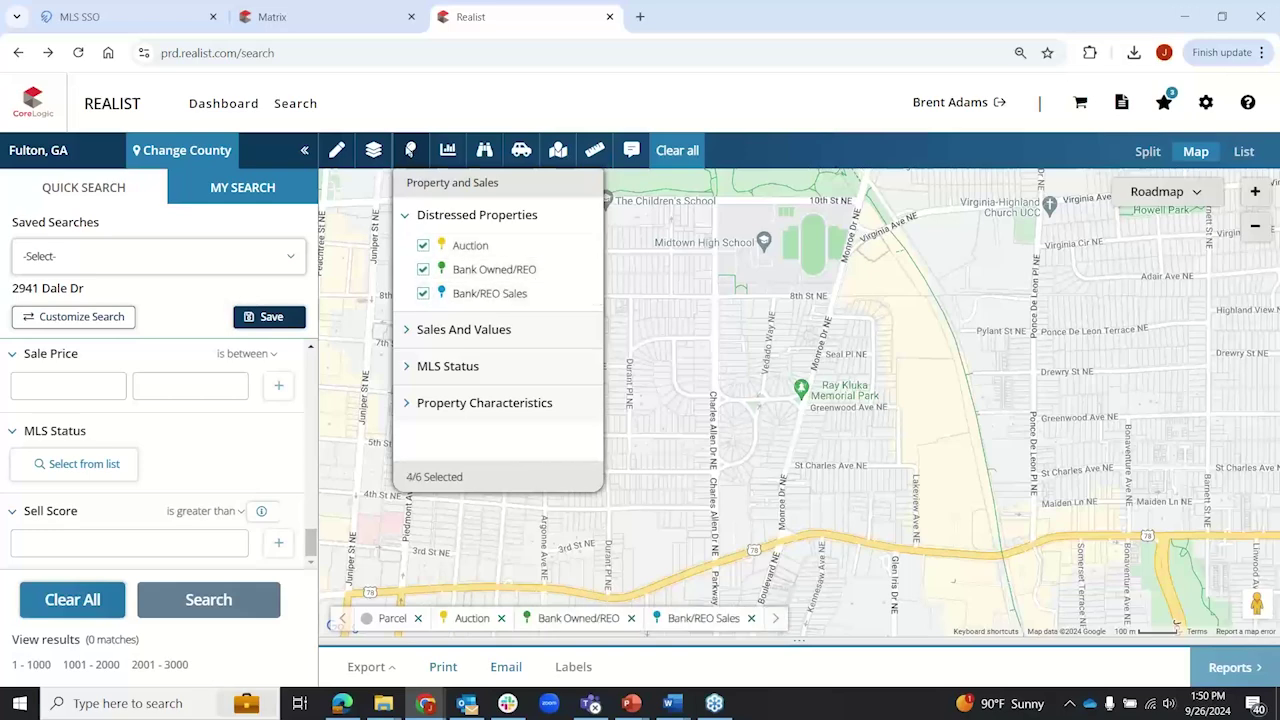
{"action": "left_click", "coordinate": [408, 150]}
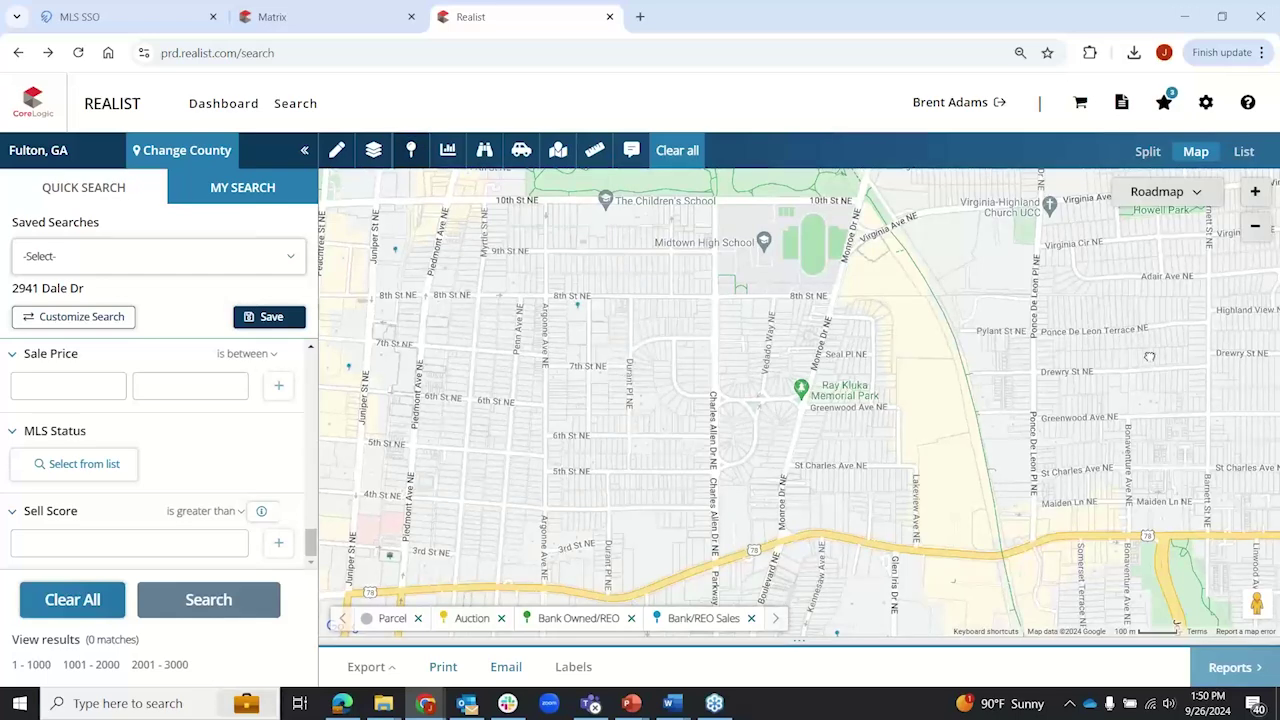
Step: Pan past Virginia-Highland and Orme Park, then zoom in on Hillpine Park
{"action": "left_click_drag", "start_coordinate": [1150, 357], "coordinate": [590, 562]}
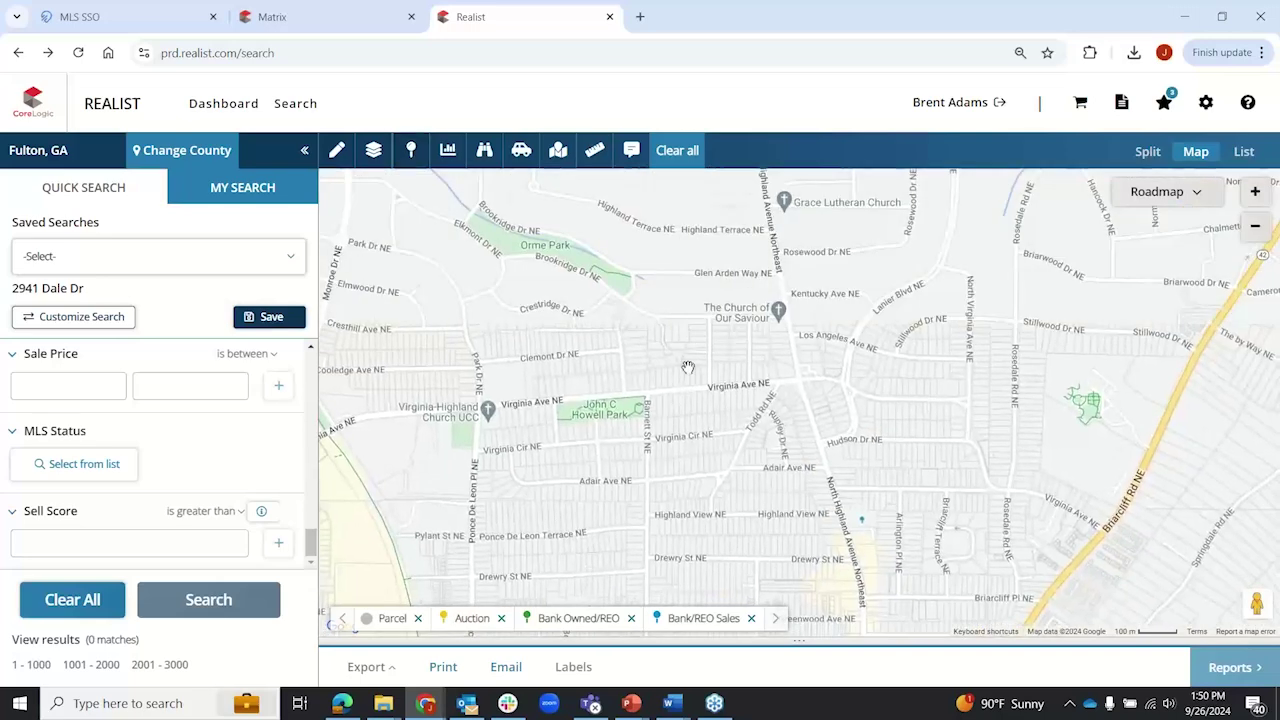
{"action": "left_click_drag", "start_coordinate": [443, 276], "coordinate": [715, 563]}
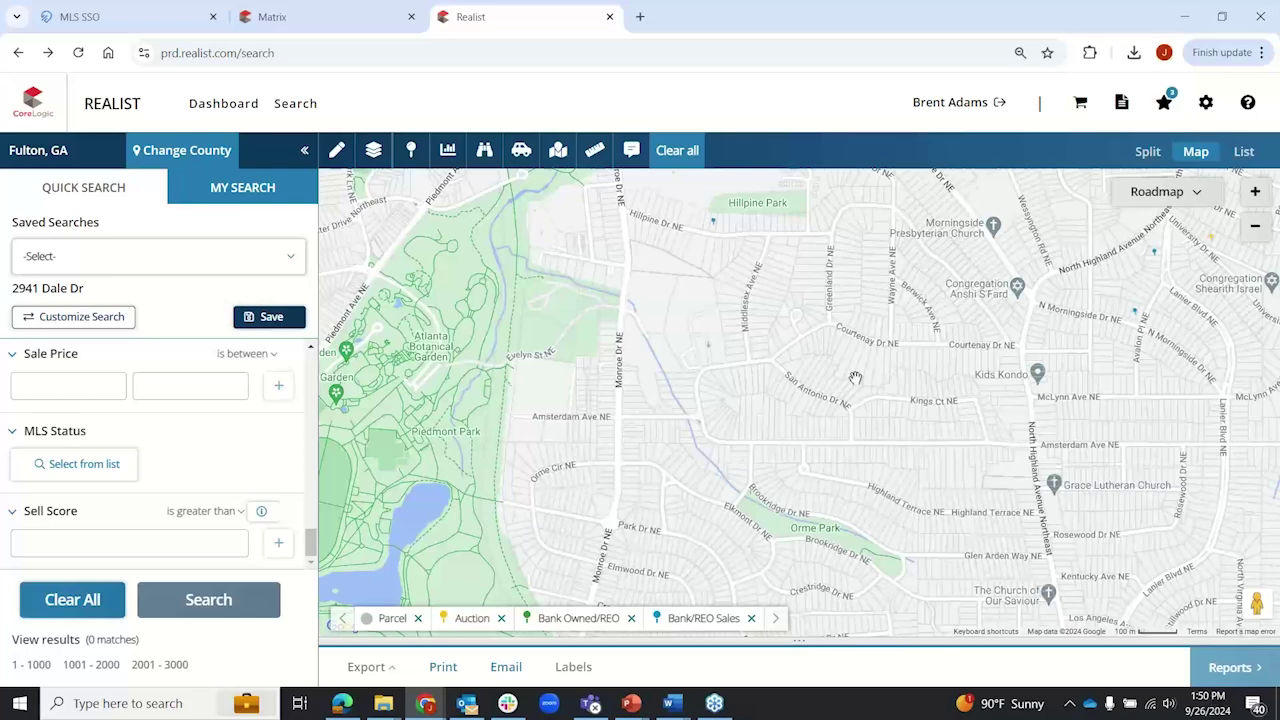
{"action": "left_click_drag", "start_coordinate": [880, 295], "coordinate": [866, 438]}
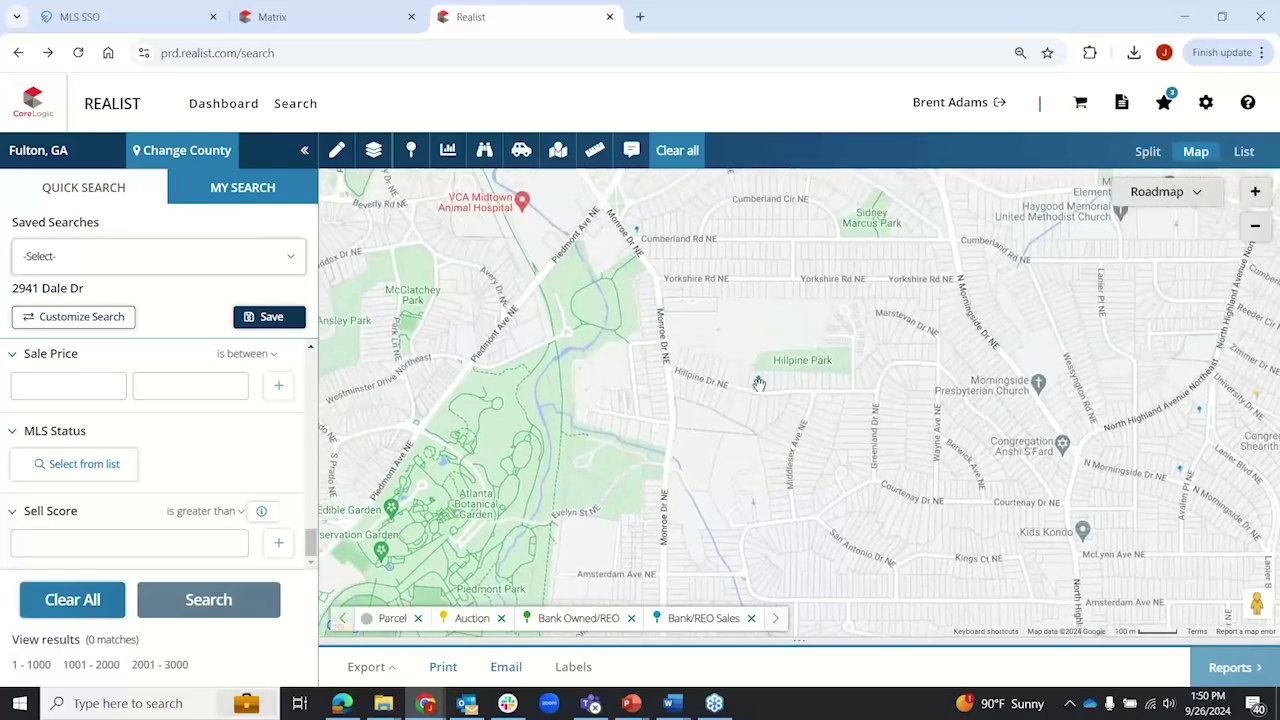
{"action": "scroll", "coordinate": [763, 390], "scroll_direction": "up", "scroll_amount": 1}
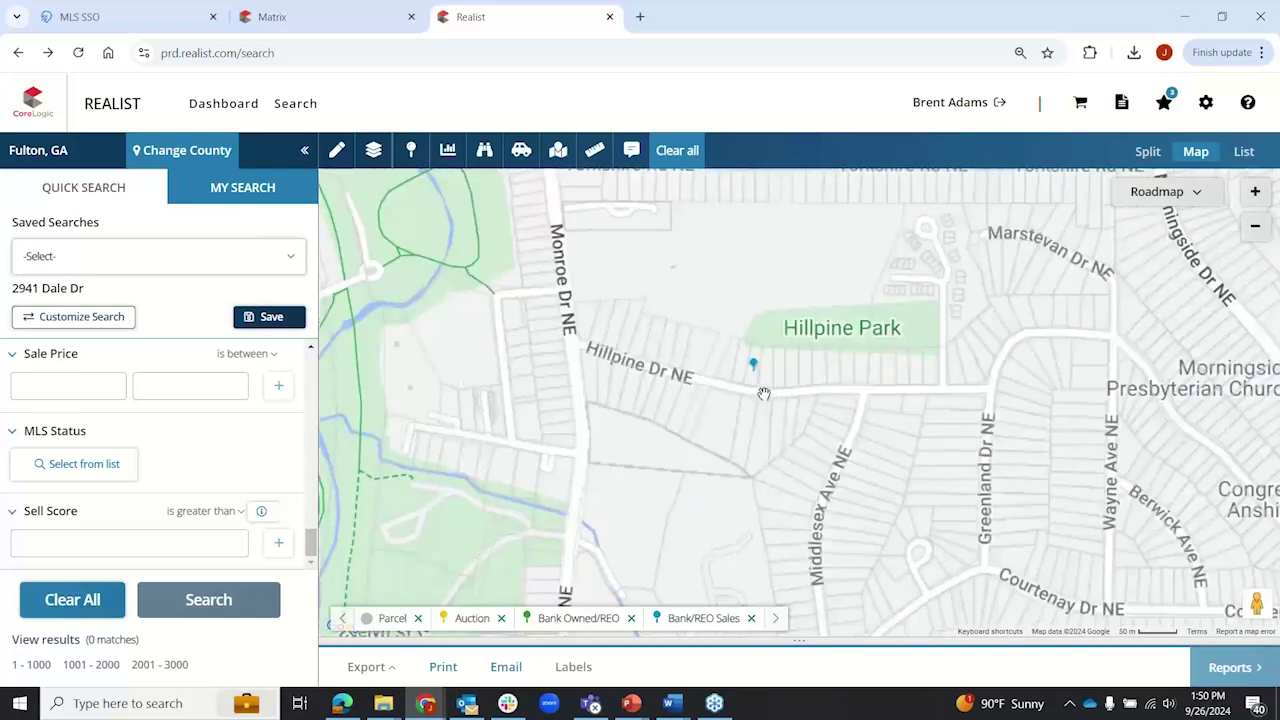
Step: Zoom in on Hillpine Dr NE and open the card for the marked parcel
{"action": "scroll", "coordinate": [763, 393], "scroll_direction": "up", "scroll_amount": 1}
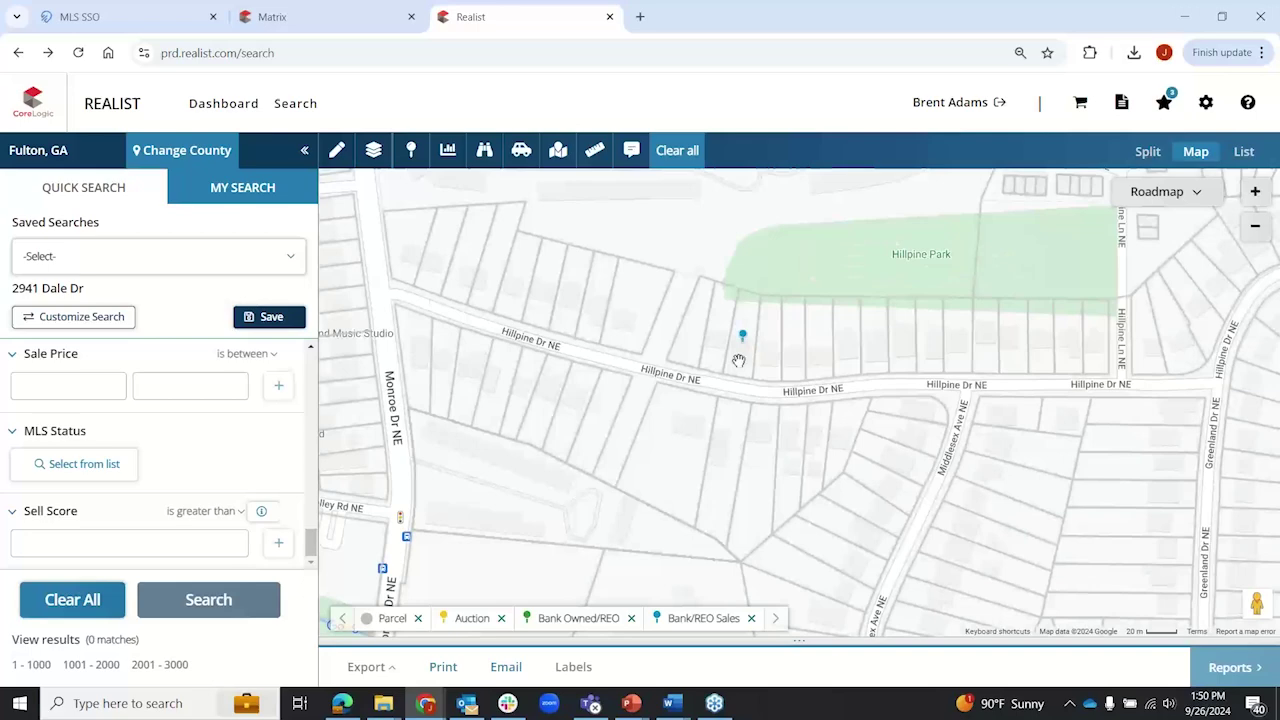
{"action": "left_click", "coordinate": [738, 360]}
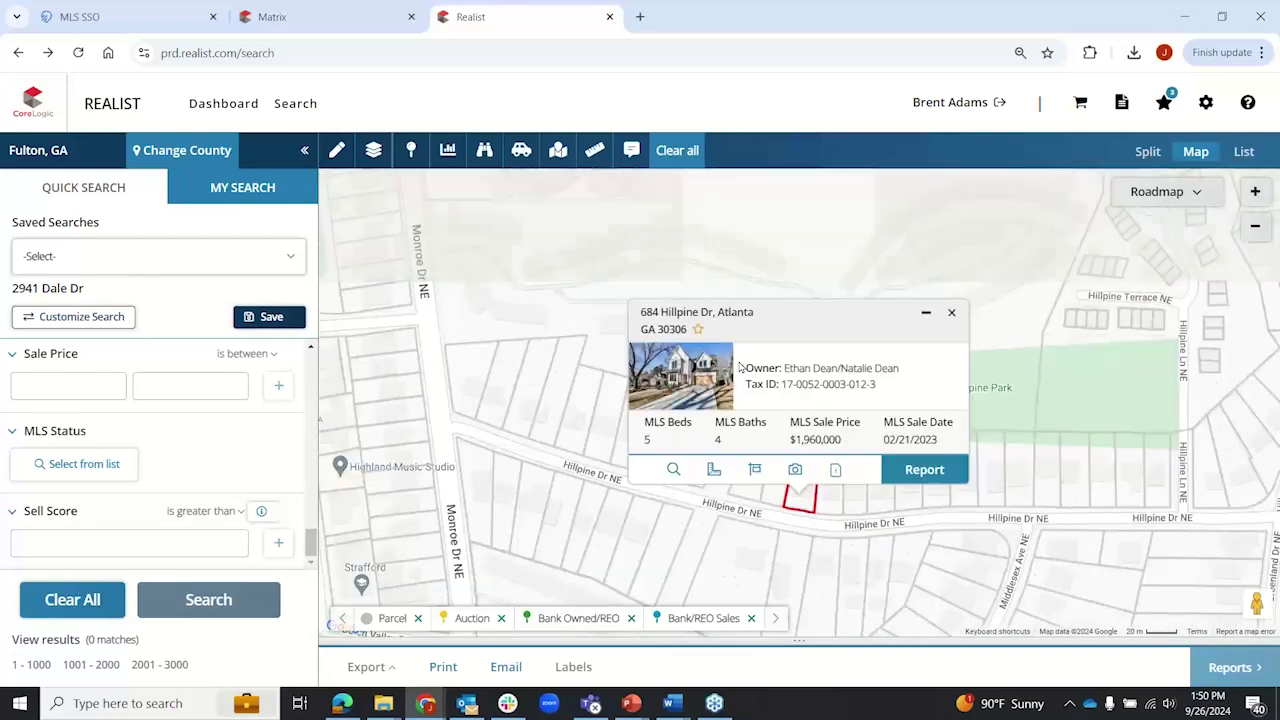
{"action": "left_click", "coordinate": [924, 470]}
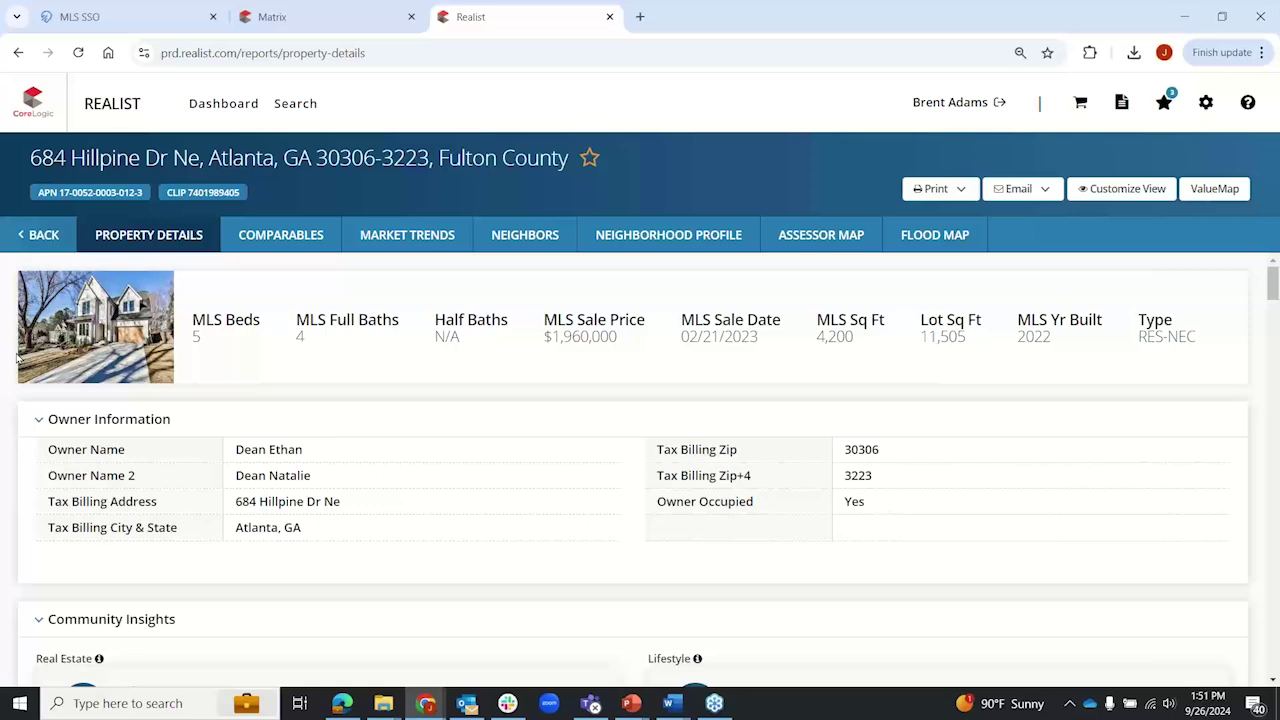
{"action": "scroll", "coordinate": [17, 358], "scroll_direction": "down", "scroll_amount": 3}
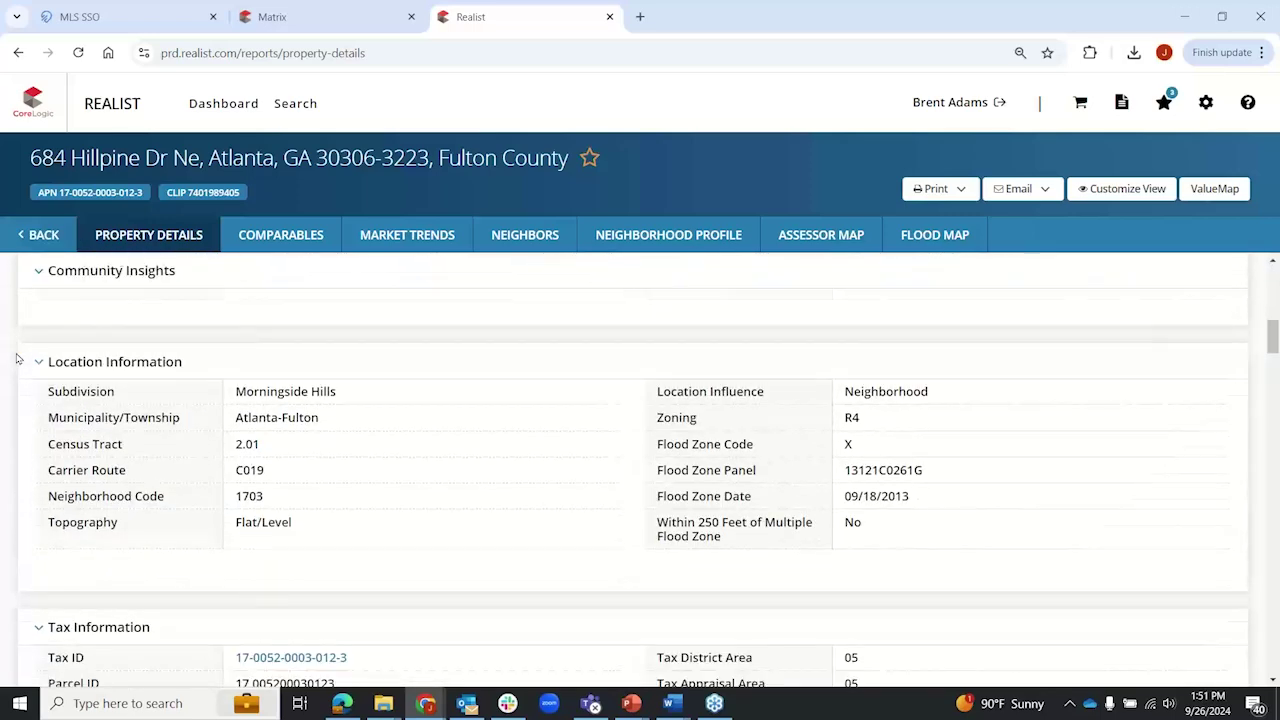
{"action": "scroll", "coordinate": [17, 358], "scroll_direction": "down", "scroll_amount": 15}
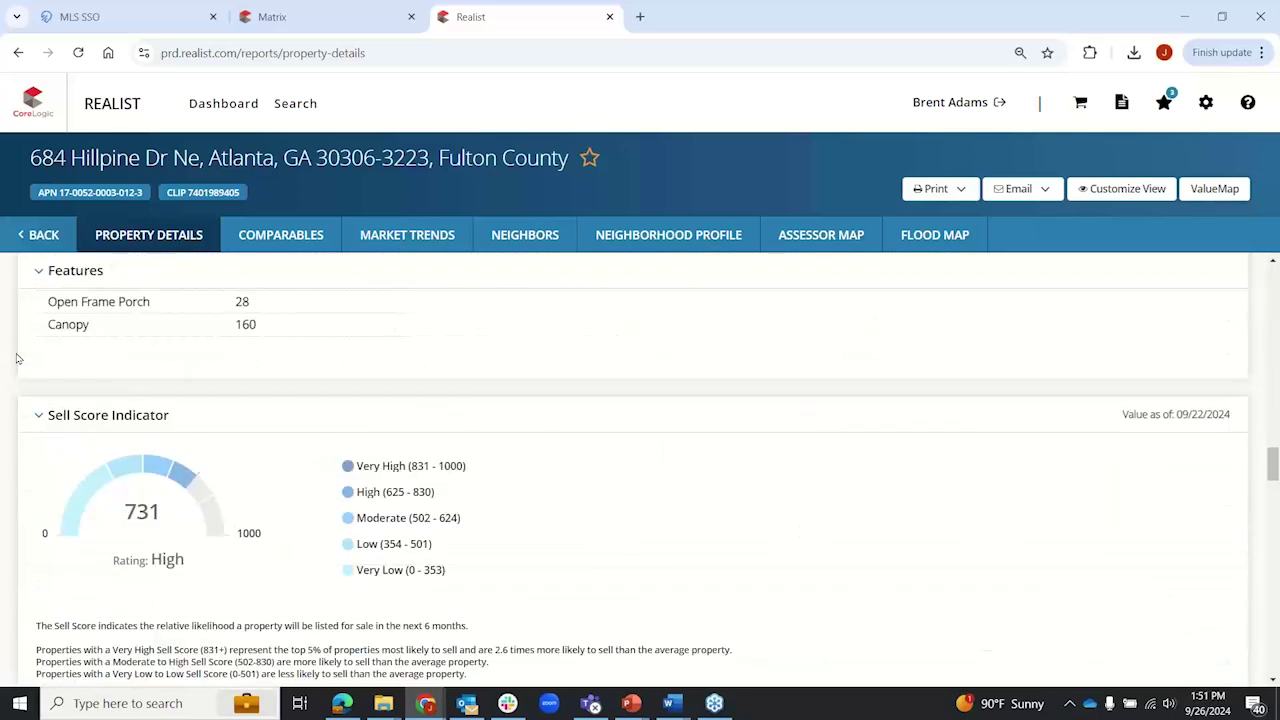
{"action": "scroll", "coordinate": [17, 358], "scroll_direction": "down", "scroll_amount": 15}
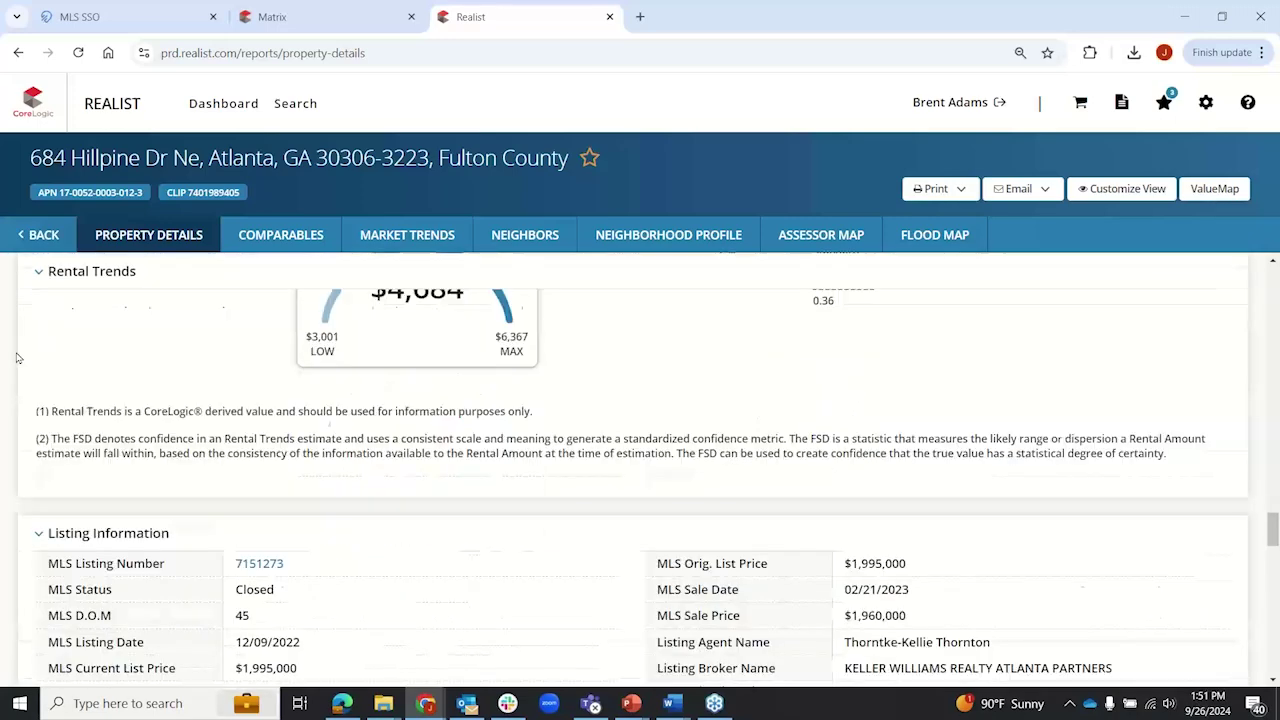
{"action": "scroll", "coordinate": [17, 358], "scroll_direction": "down", "scroll_amount": 10}
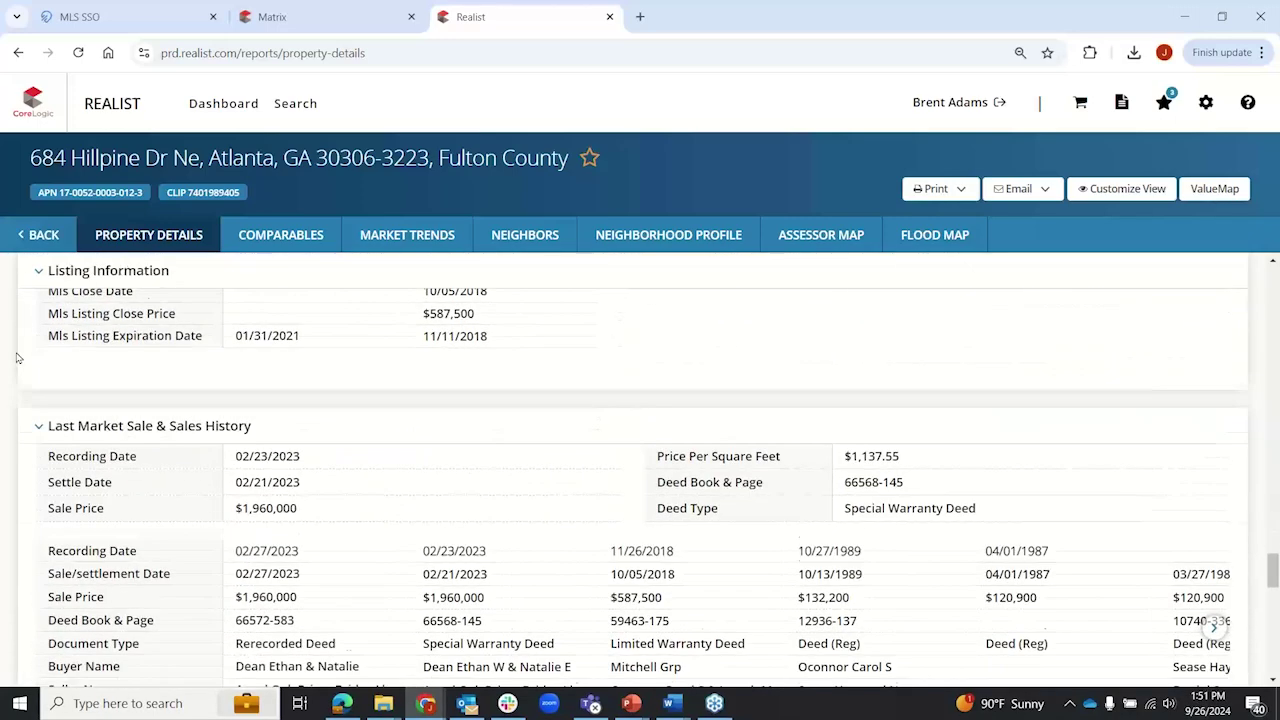
{"action": "scroll", "coordinate": [17, 358], "scroll_direction": "down", "scroll_amount": 2}
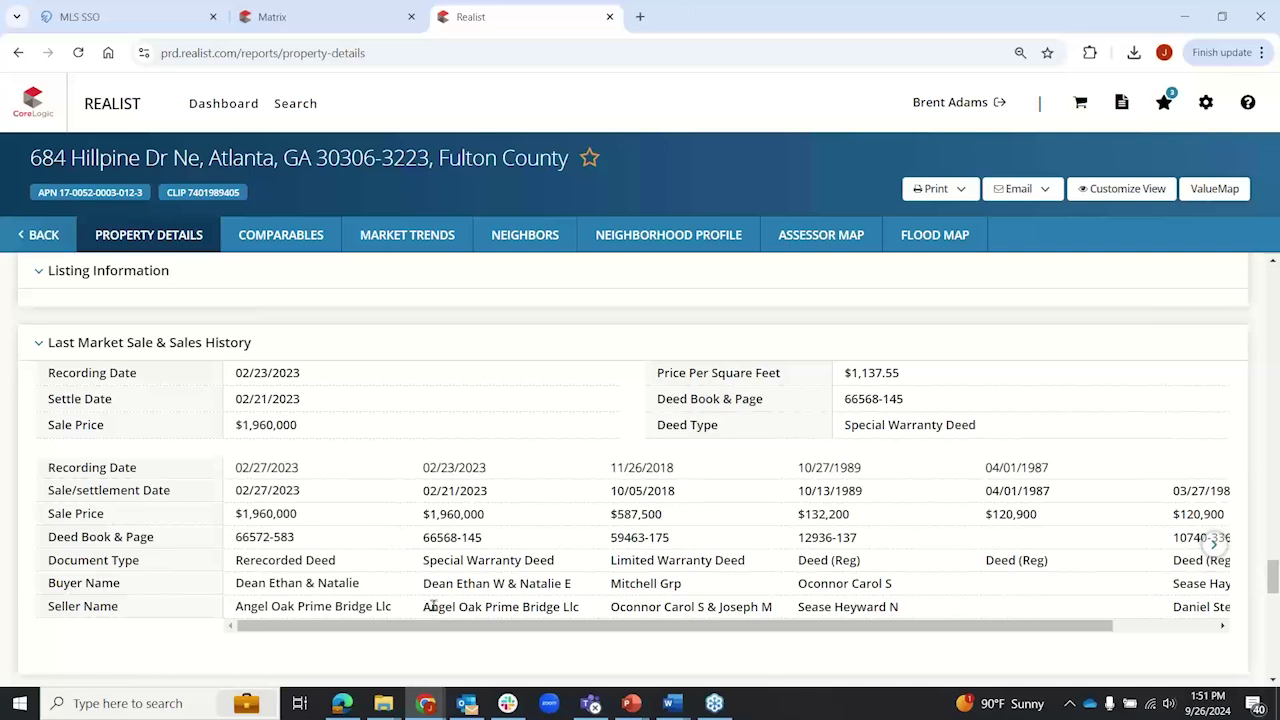
Step: Highlight the seller and buyer names in the sales history, then go back to the search page
{"action": "left_click_drag", "start_coordinate": [433, 606], "coordinate": [590, 612]}
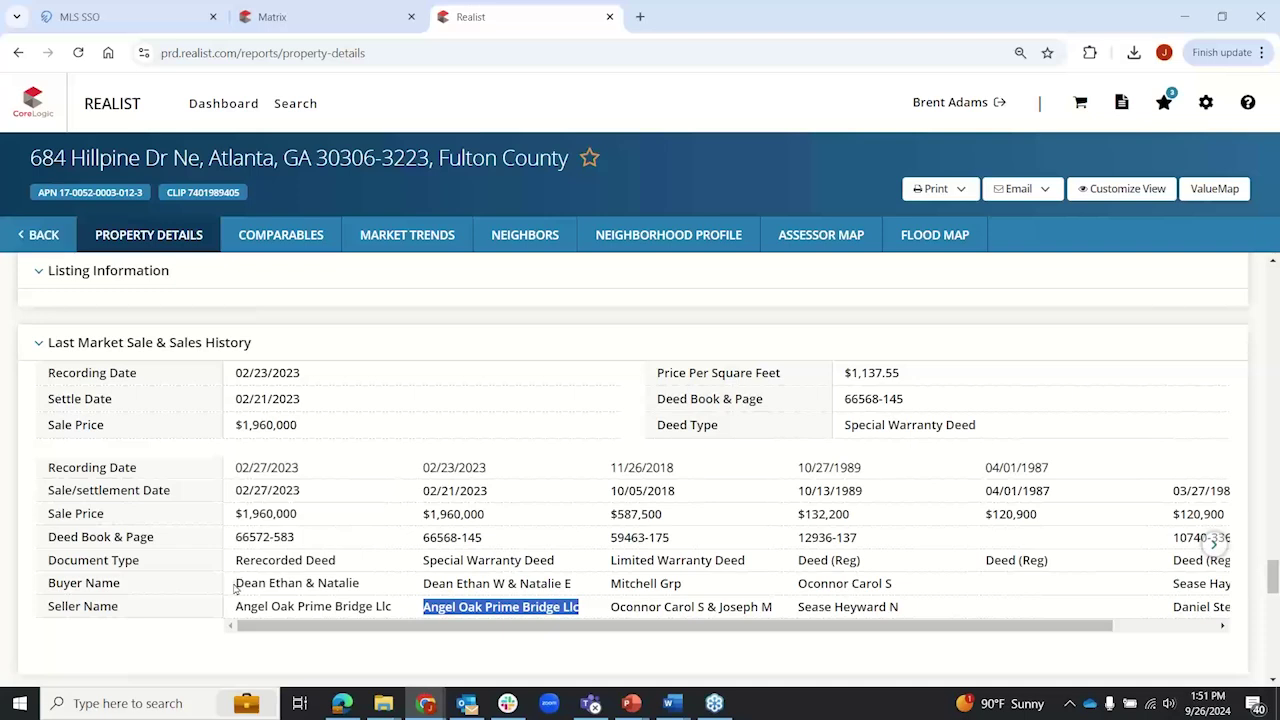
{"action": "left_click_drag", "start_coordinate": [235, 588], "coordinate": [376, 590]}
{"action": "left_click", "coordinate": [373, 590]}
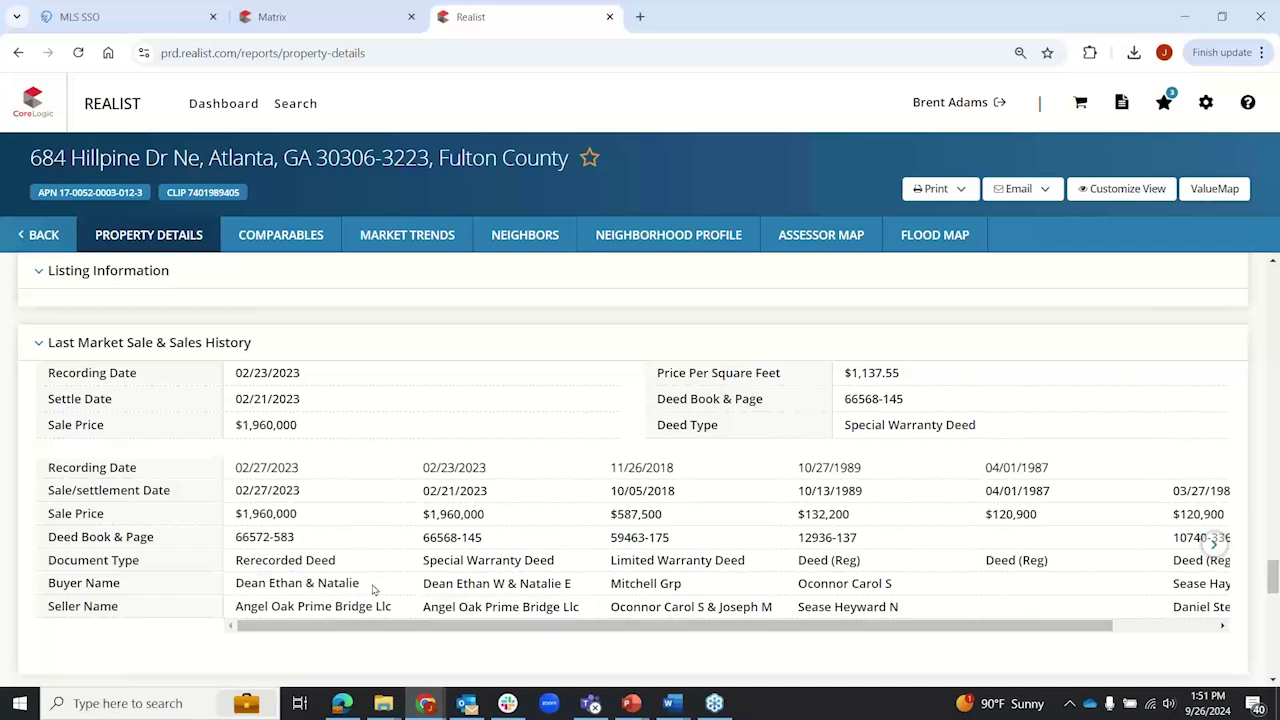
{"action": "left_click", "coordinate": [37, 234]}
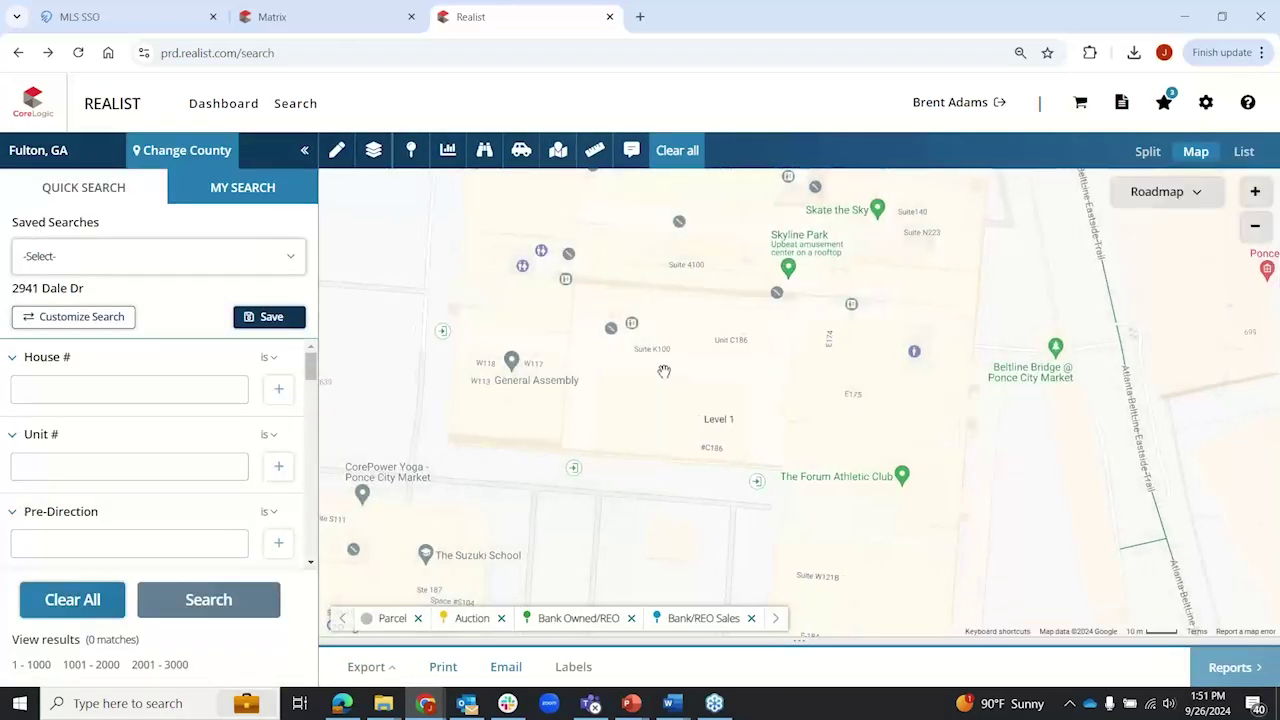
{"action": "scroll", "coordinate": [960, 404], "scroll_direction": "down", "scroll_amount": 1}
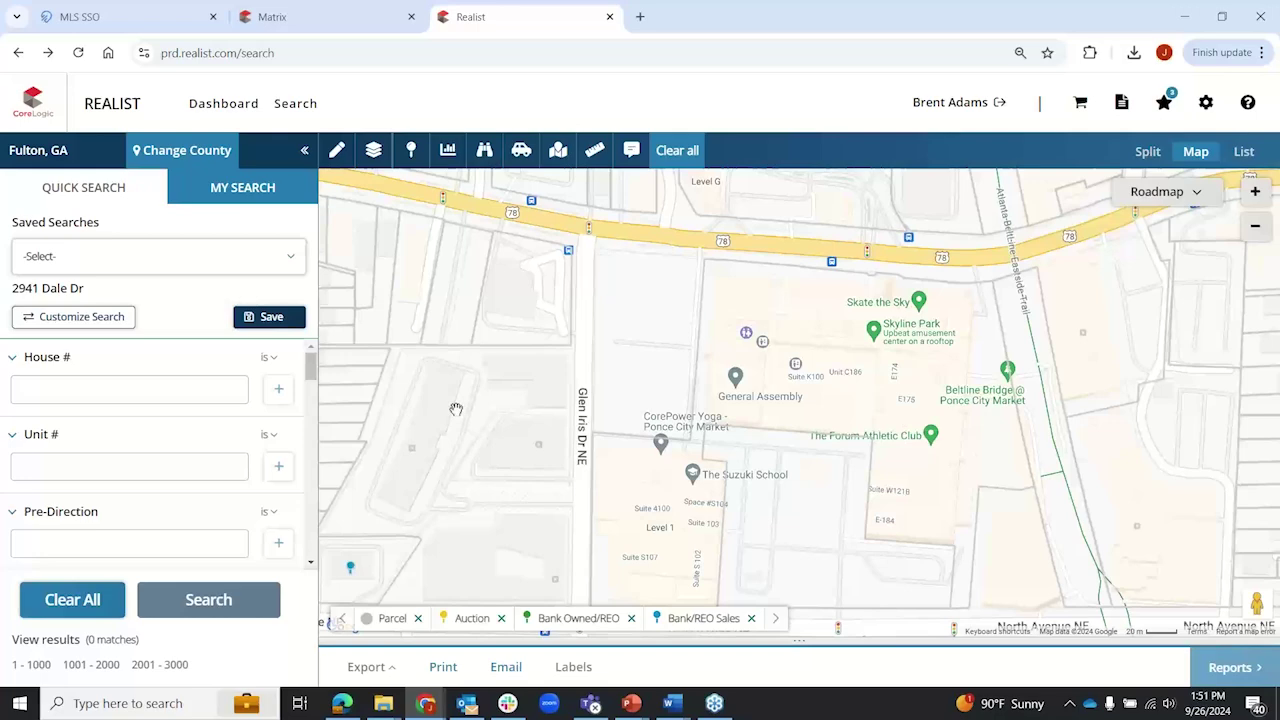
{"action": "scroll", "coordinate": [456, 409], "scroll_direction": "down", "scroll_amount": 1}
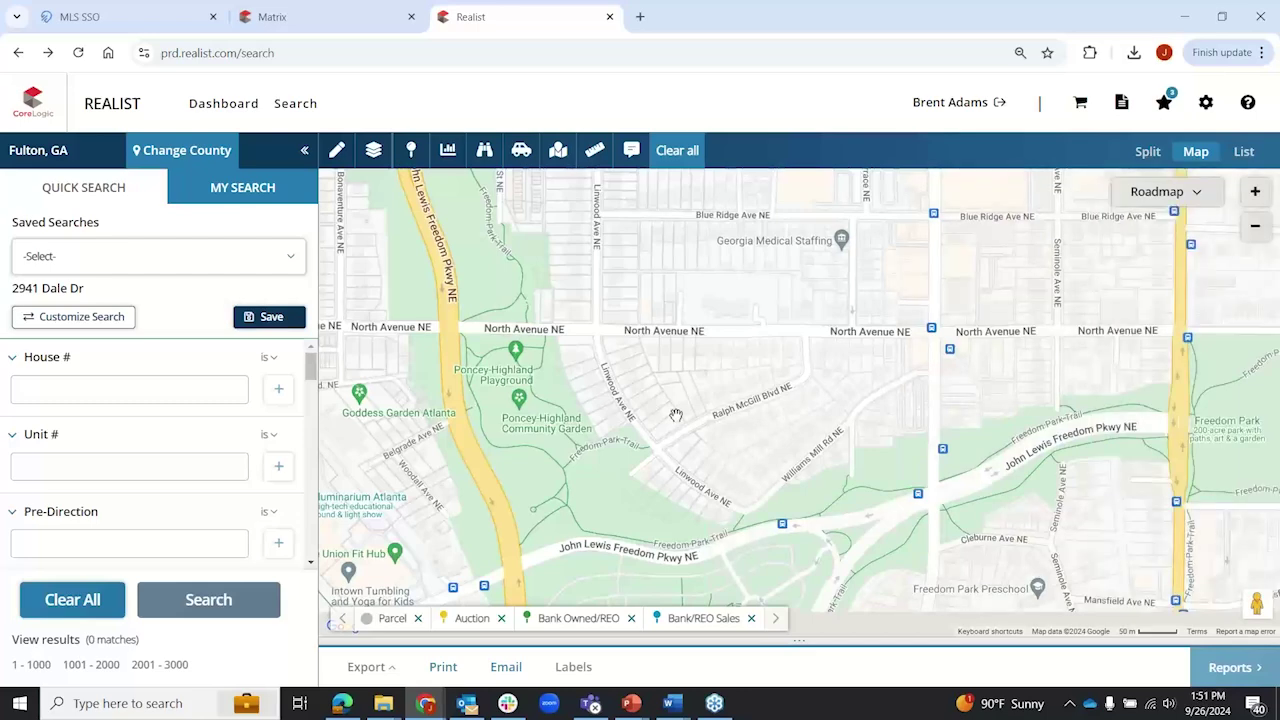
{"action": "scroll", "coordinate": [676, 414], "scroll_direction": "down", "scroll_amount": 1}
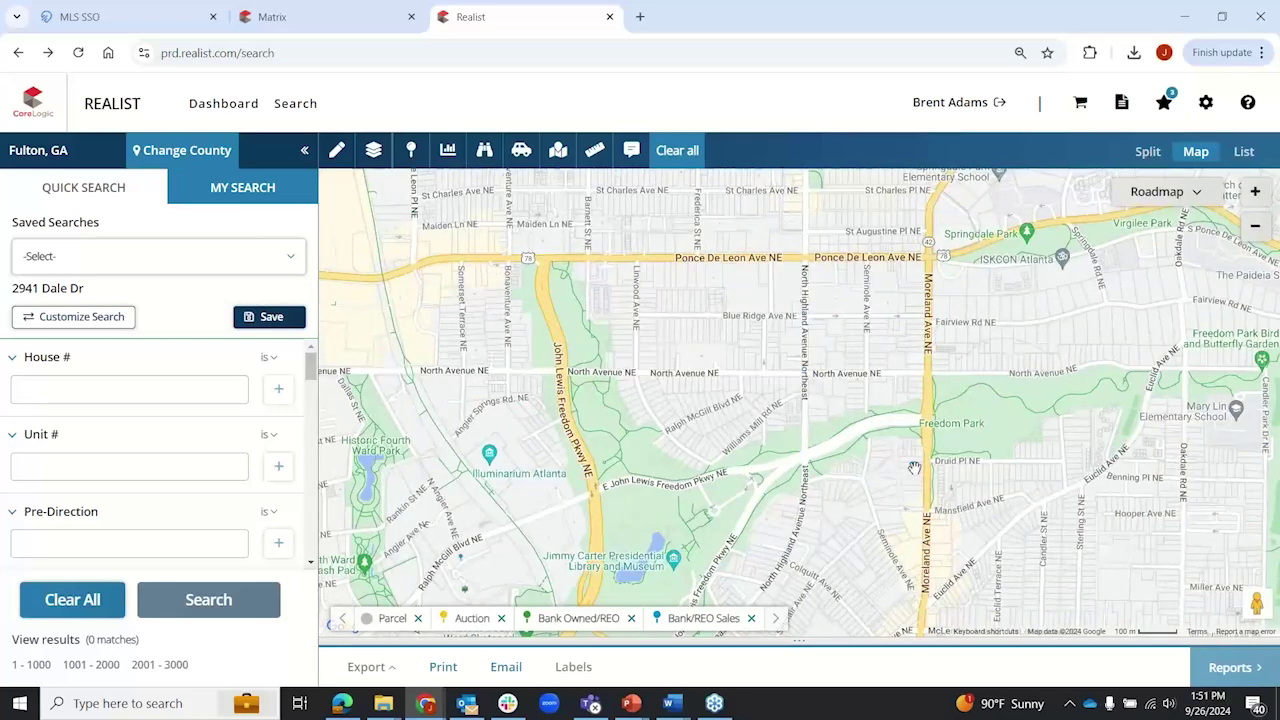
{"action": "left_click_drag", "start_coordinate": [513, 304], "coordinate": [970, 300]}
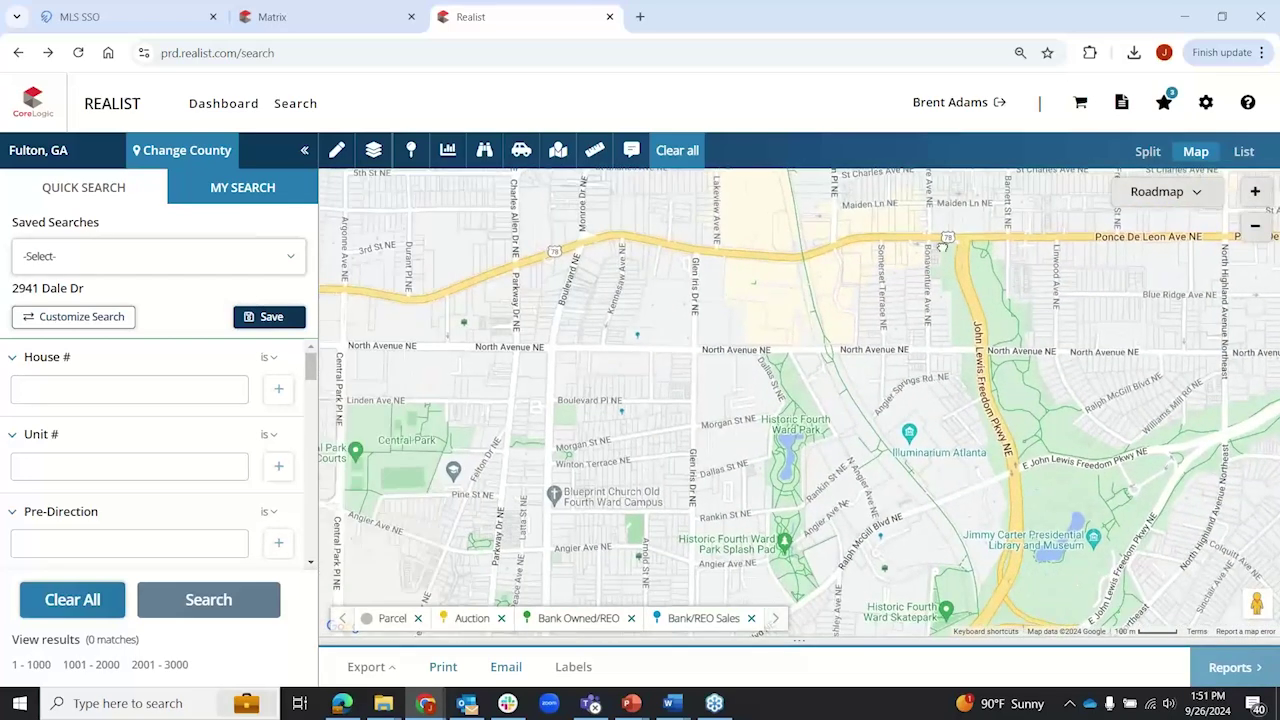
{"action": "left_click_drag", "start_coordinate": [885, 627], "coordinate": [890, 502]}
{"action": "scroll", "coordinate": [890, 502], "scroll_direction": "up", "scroll_amount": 1}
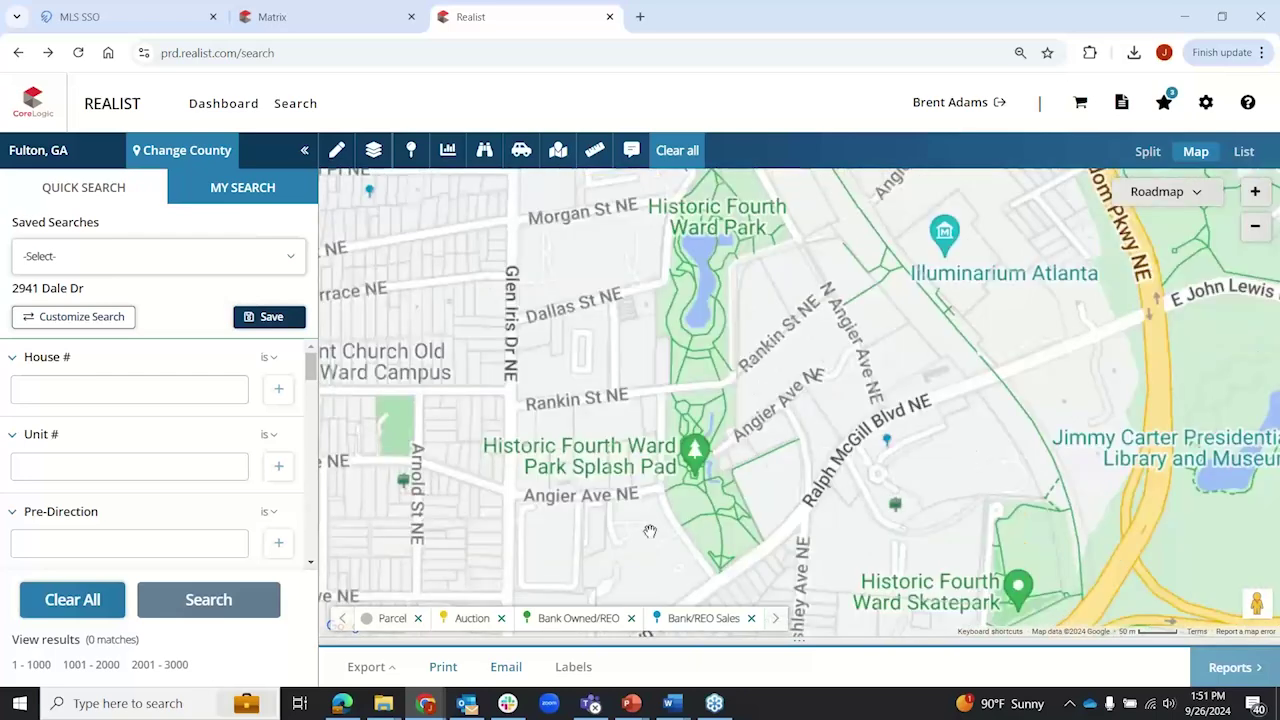
{"action": "left_click_drag", "start_coordinate": [555, 505], "coordinate": [696, 463]}
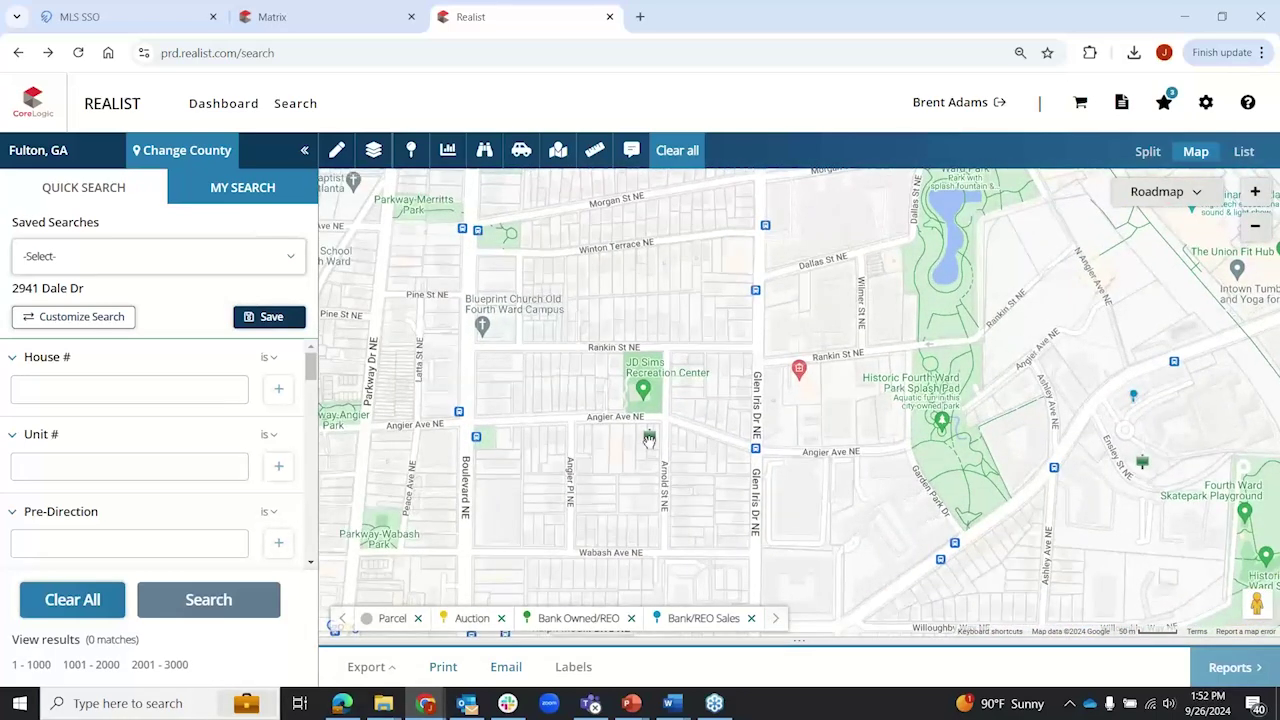
{"action": "scroll", "coordinate": [649, 438], "scroll_direction": "up", "scroll_amount": 1}
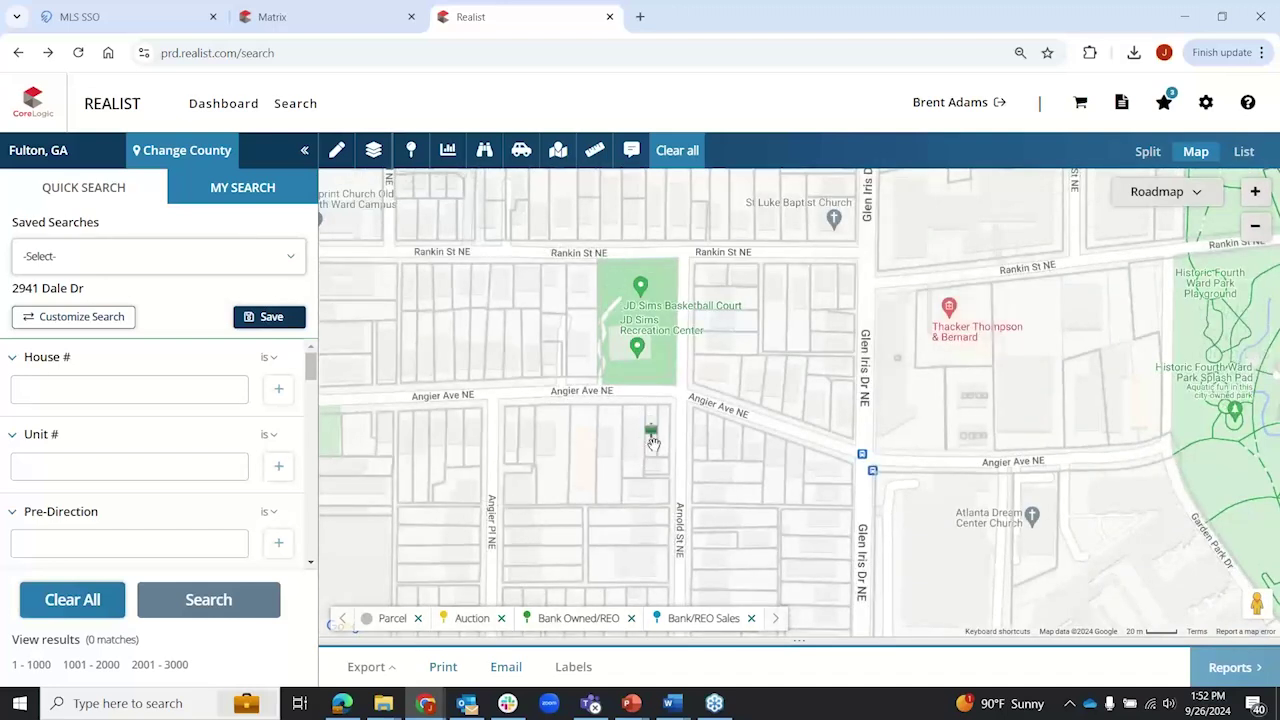
{"action": "scroll", "coordinate": [652, 443], "scroll_direction": "up", "scroll_amount": 1}
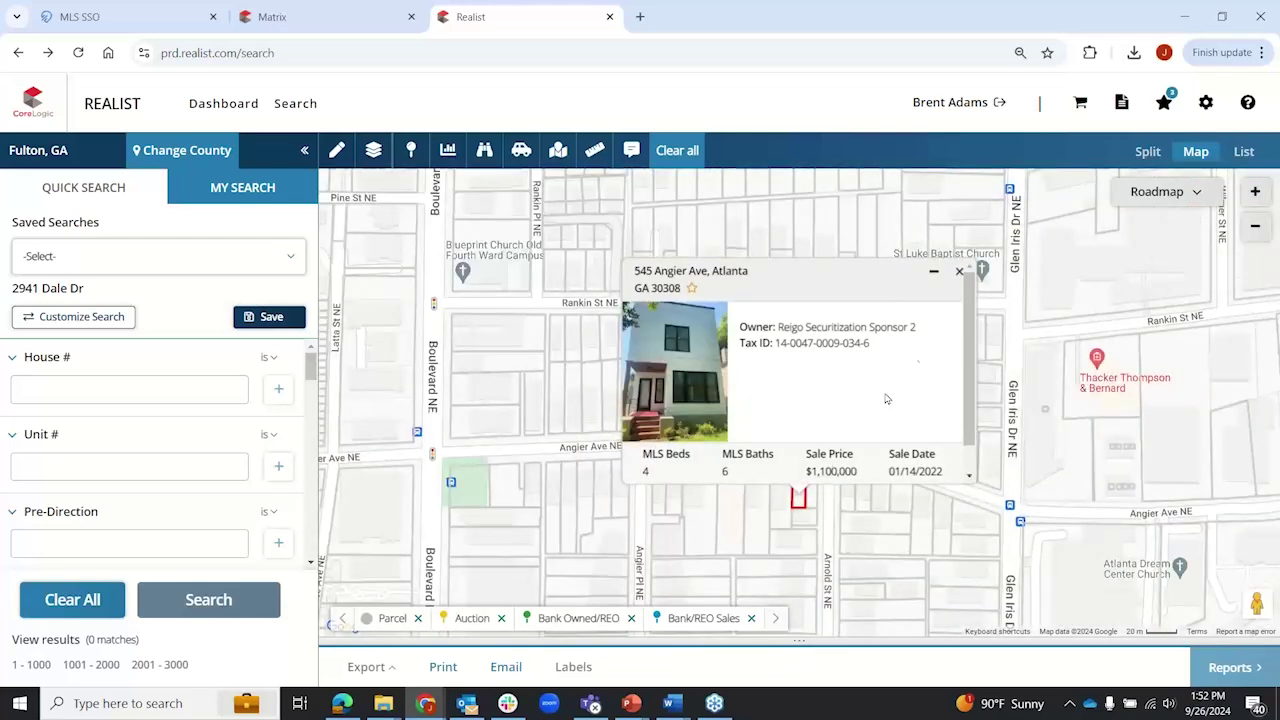
{"action": "left_click", "coordinate": [959, 270]}
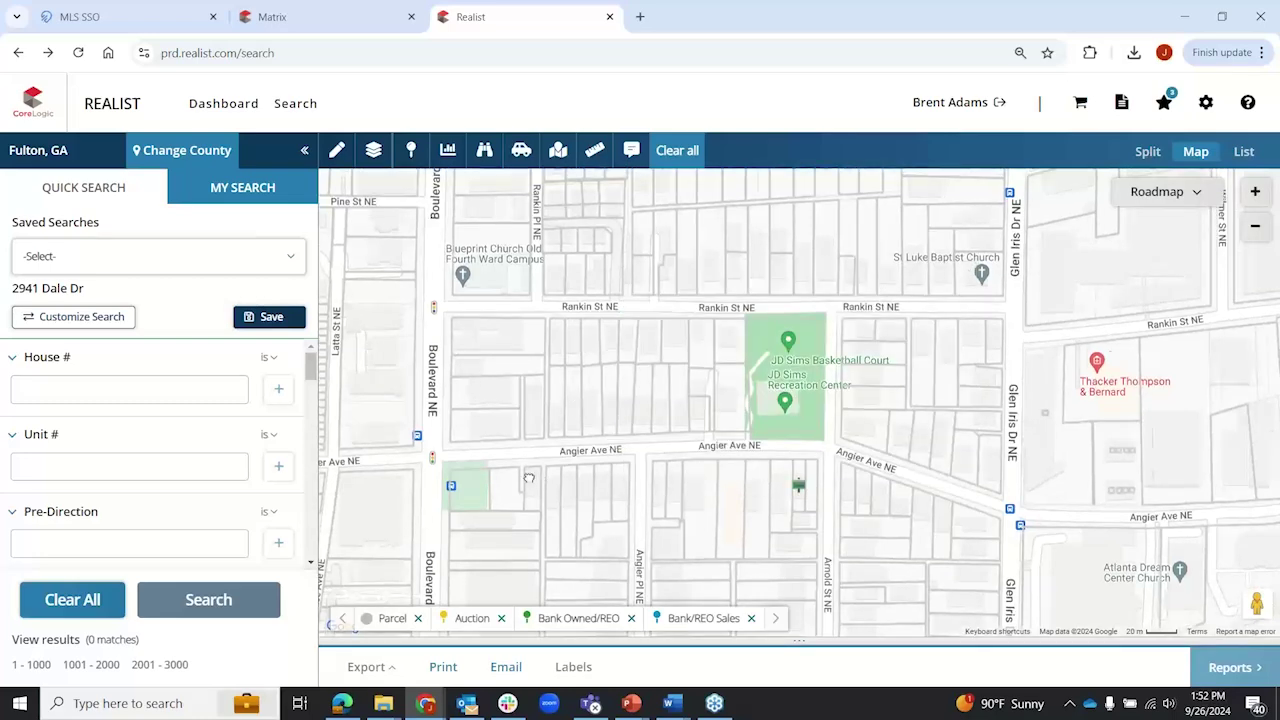
{"action": "left_click_drag", "start_coordinate": [724, 492], "coordinate": [1071, 466]}
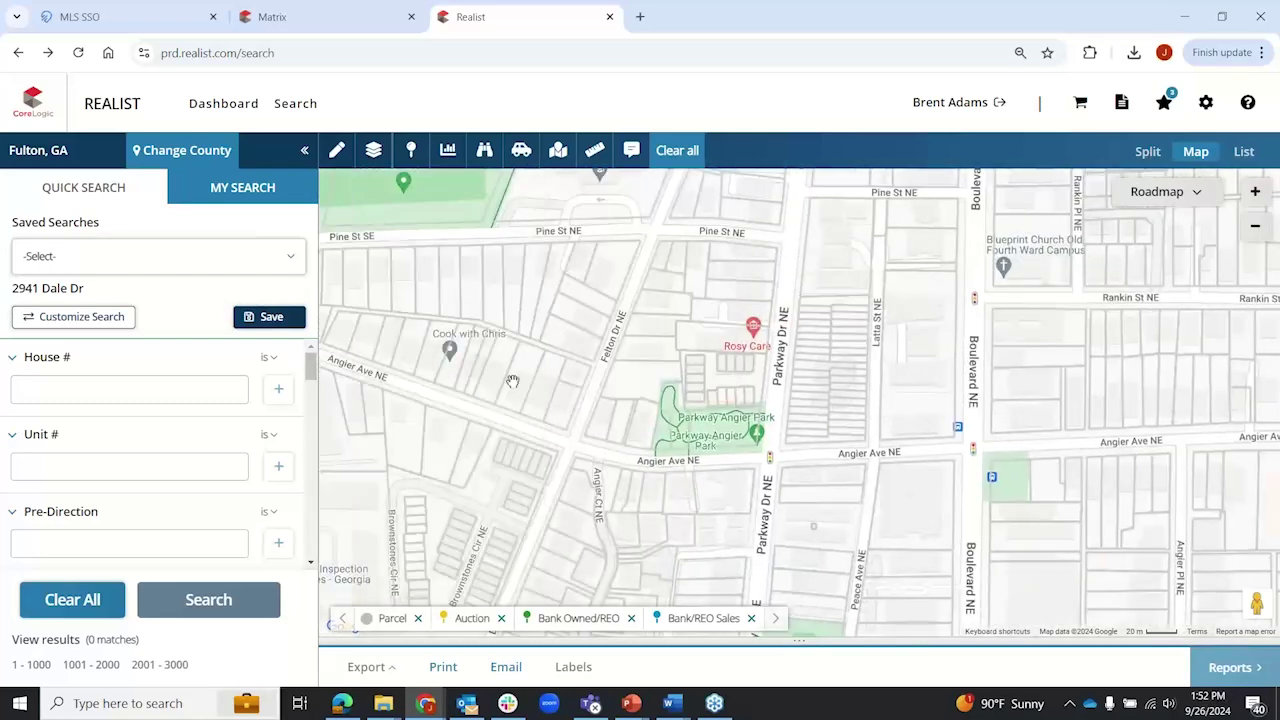
{"action": "left_click_drag", "start_coordinate": [514, 380], "coordinate": [922, 364]}
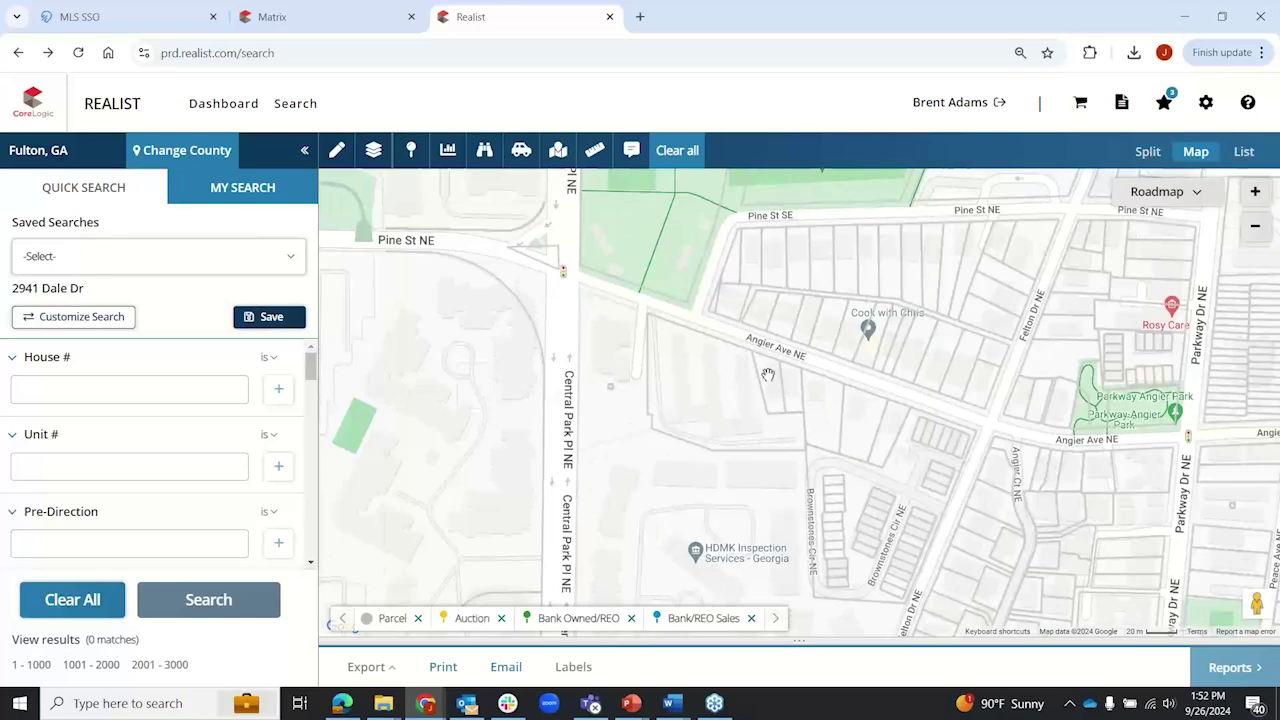
{"action": "scroll", "coordinate": [768, 375], "scroll_direction": "down", "scroll_amount": 1}
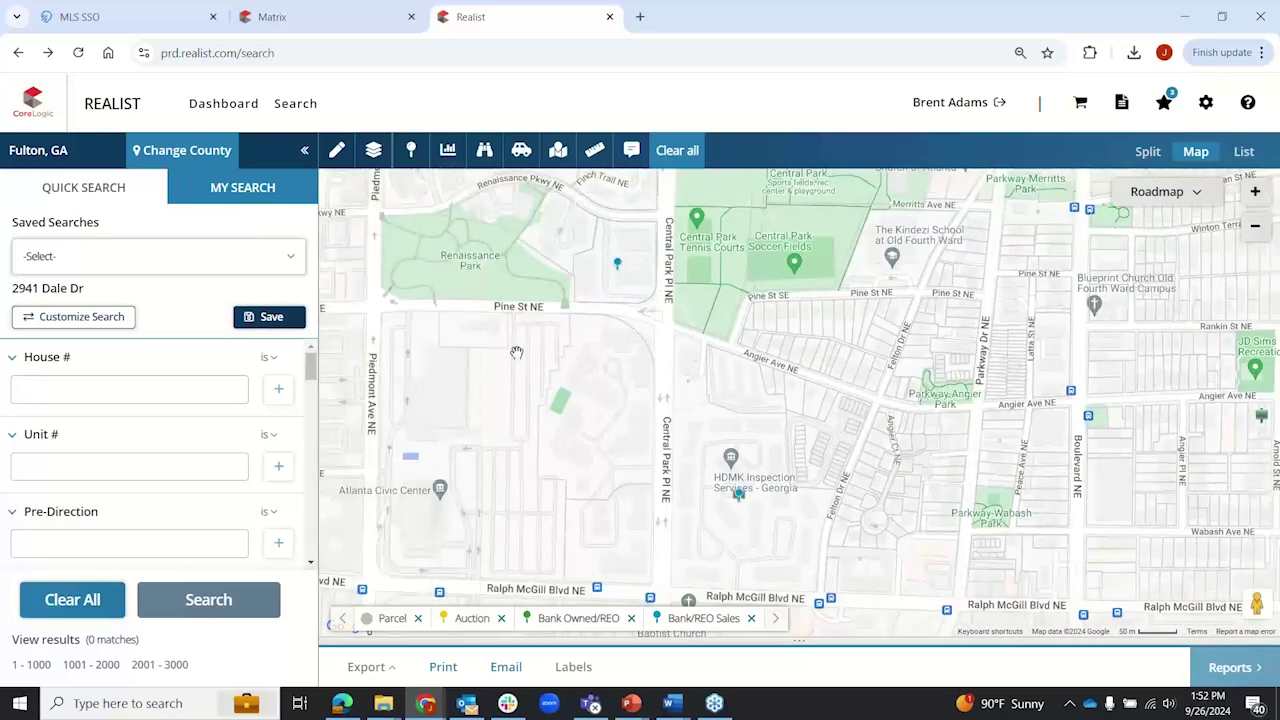
{"action": "scroll", "coordinate": [518, 352], "scroll_direction": "down", "scroll_amount": 1}
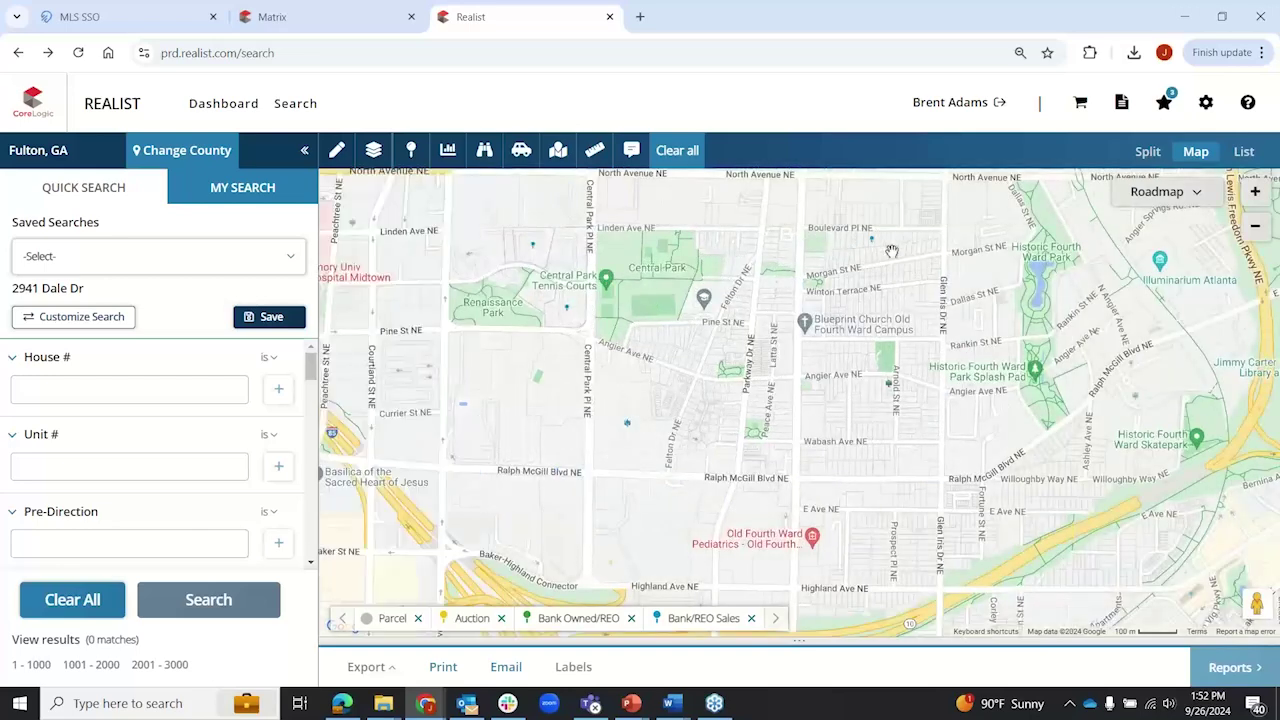
{"action": "left_click_drag", "start_coordinate": [894, 249], "coordinate": [812, 560]}
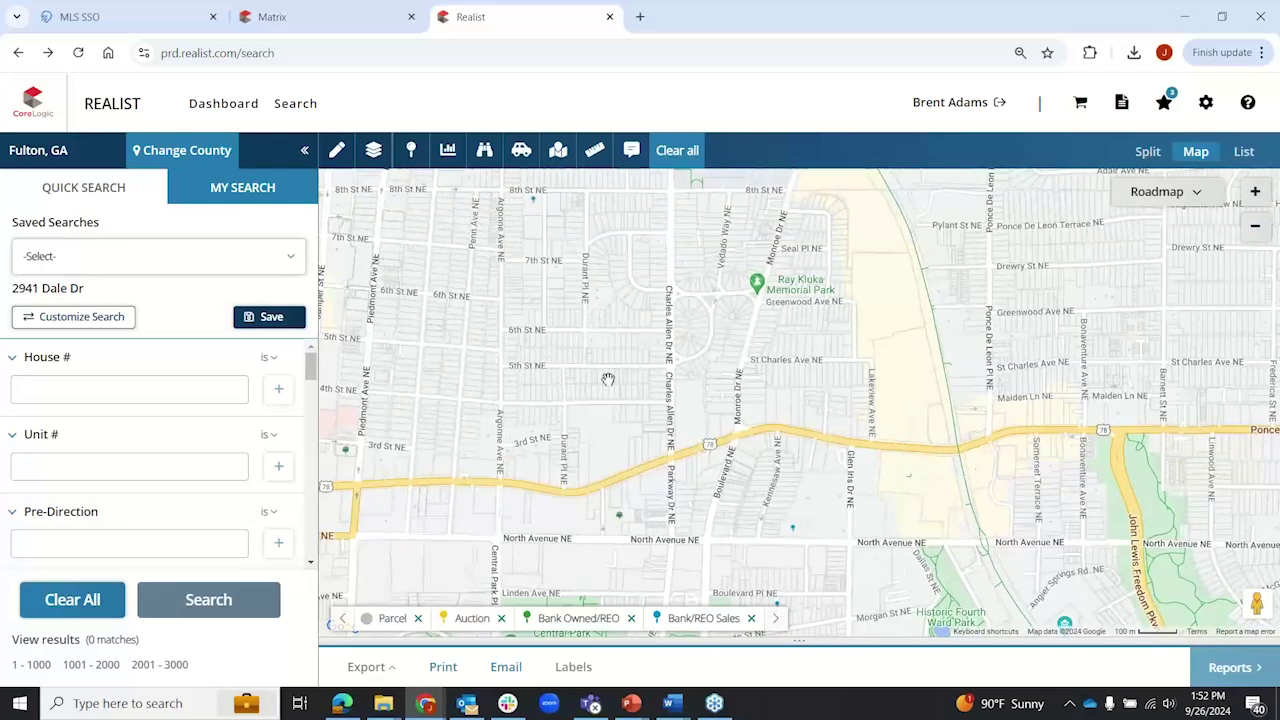
{"action": "left_click_drag", "start_coordinate": [437, 352], "coordinate": [612, 297]}
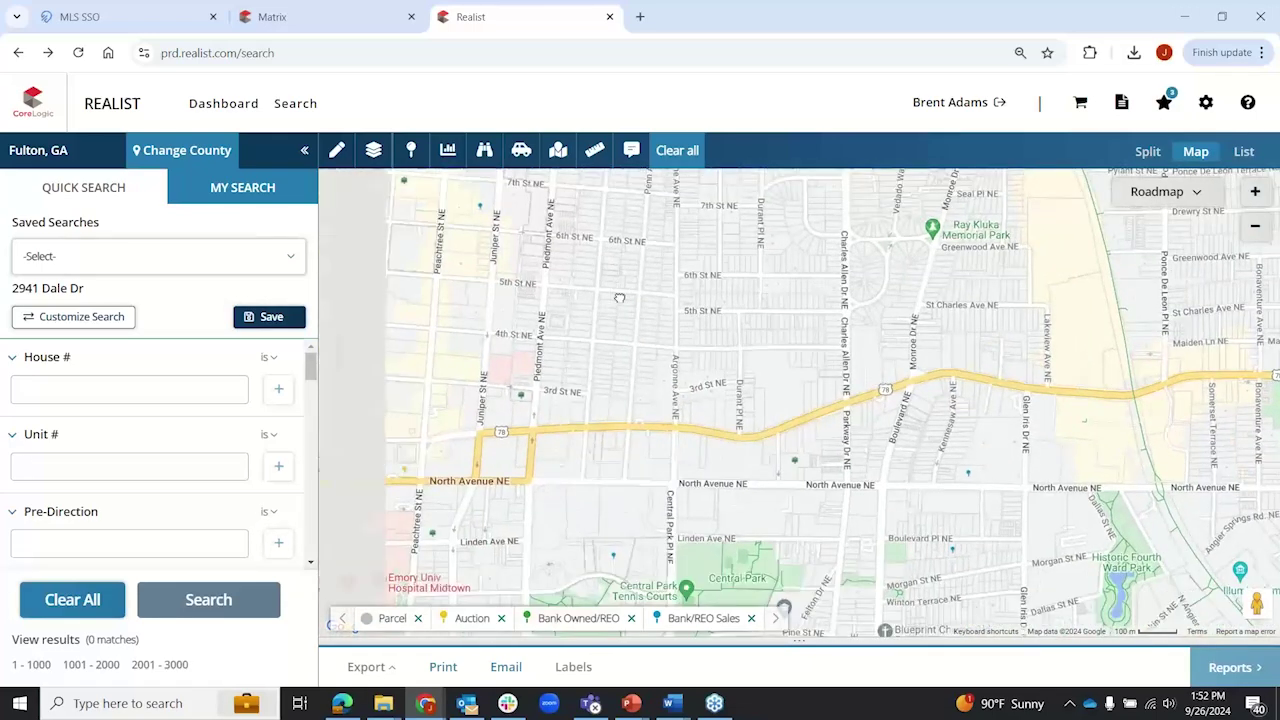
{"action": "left_click", "coordinate": [521, 395]}
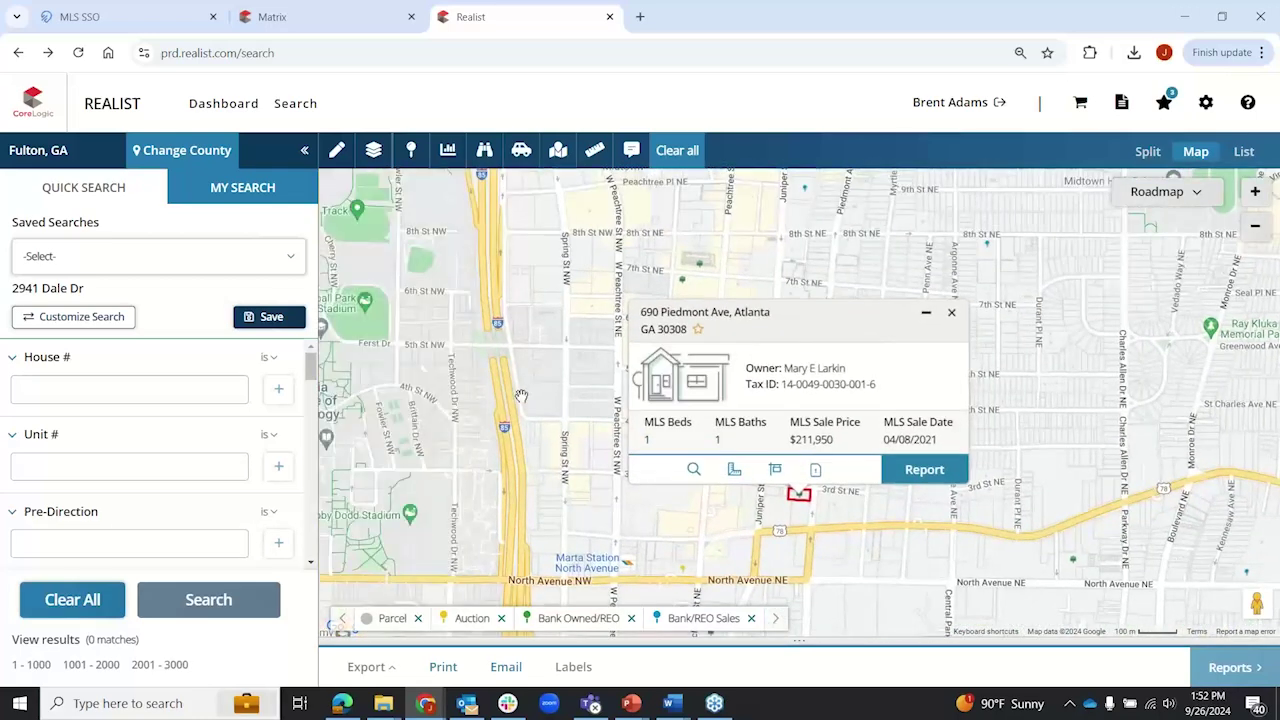
{"action": "left_click", "coordinate": [951, 312]}
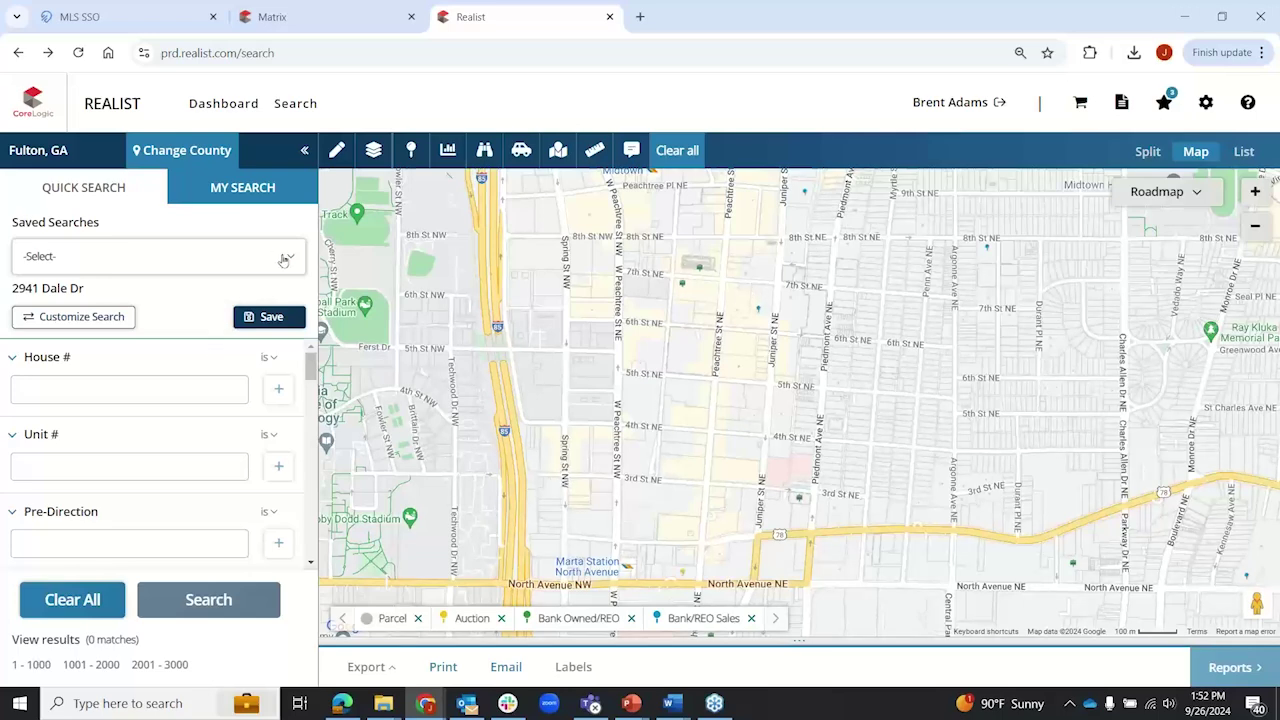
Step: Load the Foreclosure Search from the saved searches
{"action": "left_click", "coordinate": [284, 260]}
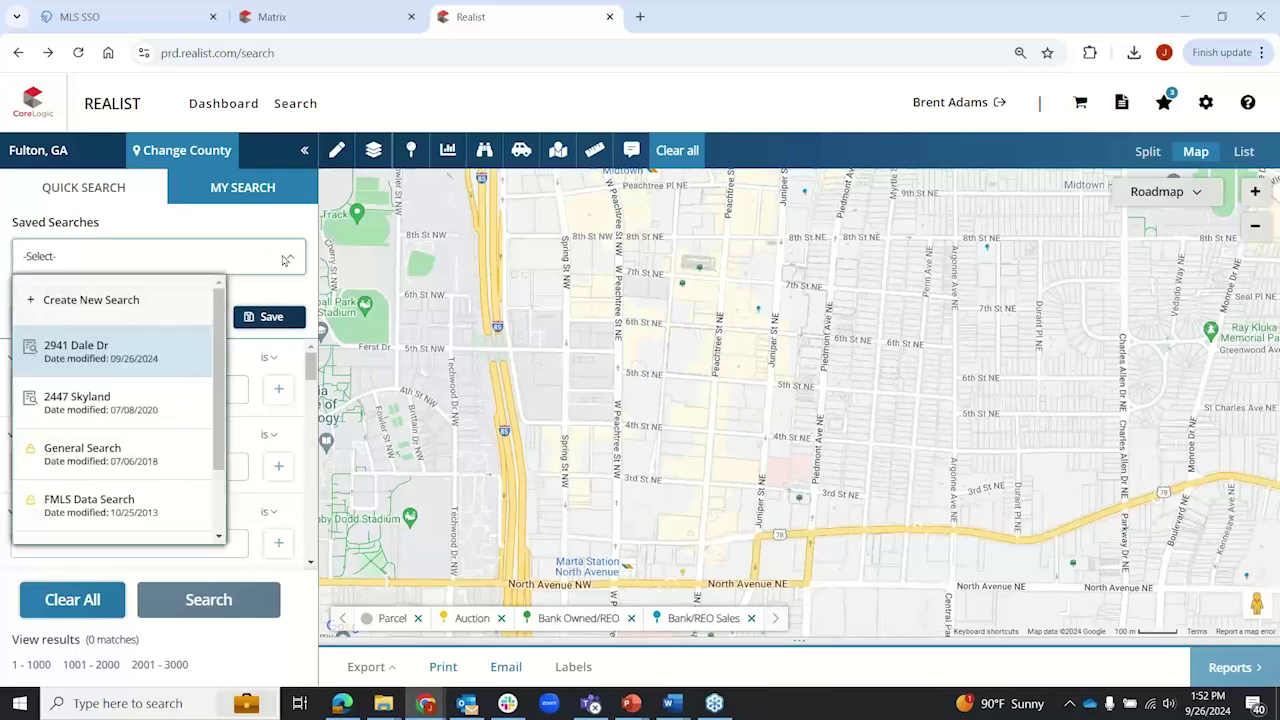
{"action": "scroll", "coordinate": [136, 388], "scroll_direction": "down", "scroll_amount": 2}
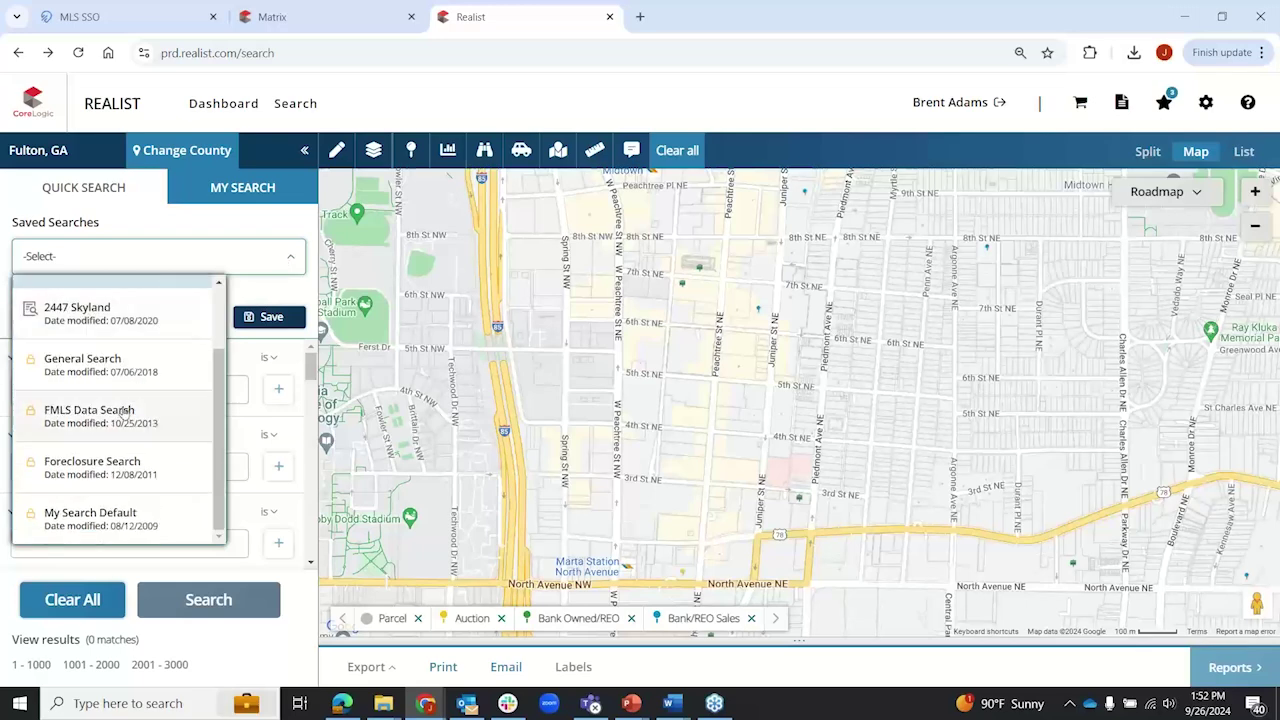
{"action": "left_click", "coordinate": [90, 457]}
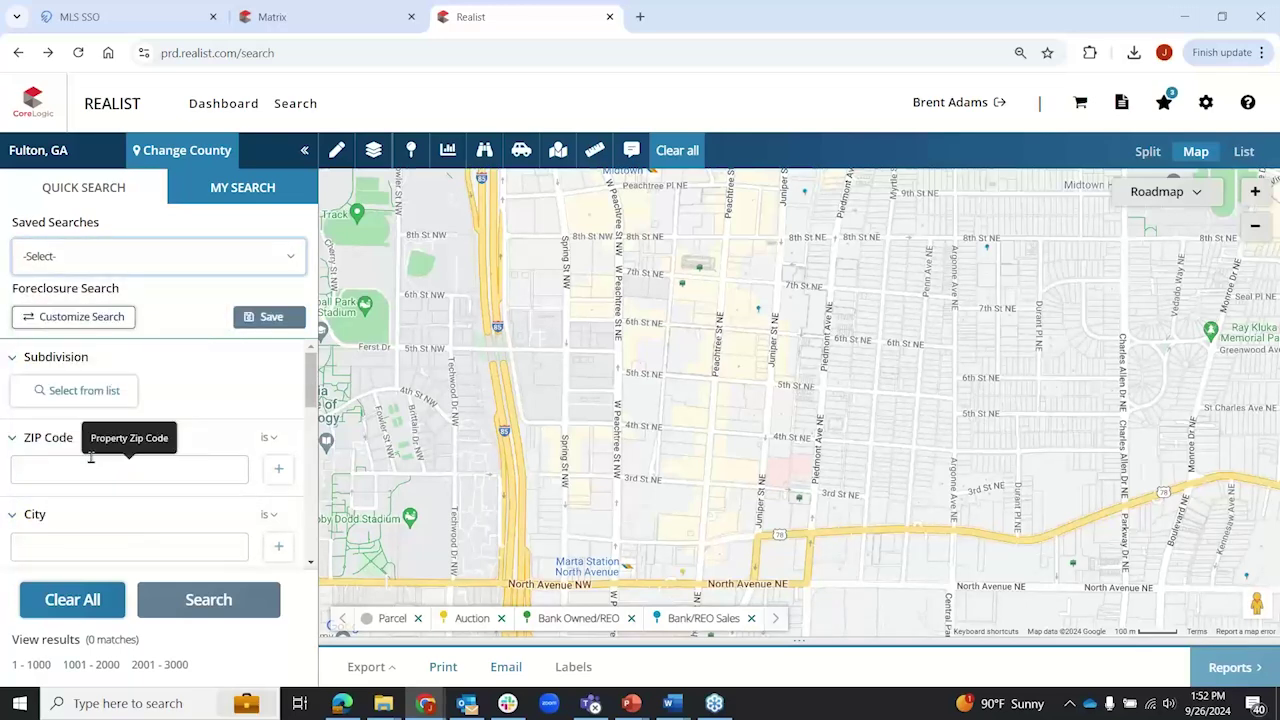
{"action": "left_click_drag", "start_coordinate": [311, 382], "coordinate": [306, 508]}
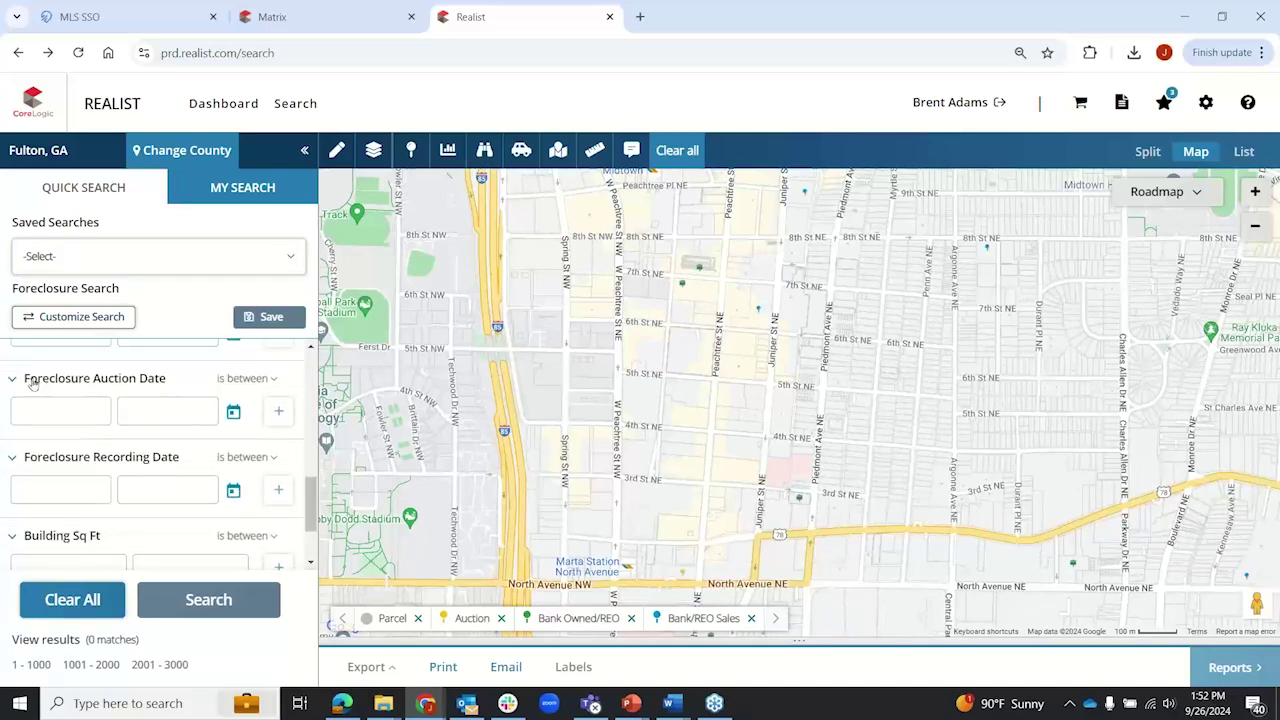
Step: Filter Foreclosure Auction Date to greater than 09/26/2024 and run the search
{"action": "left_click", "coordinate": [253, 378]}
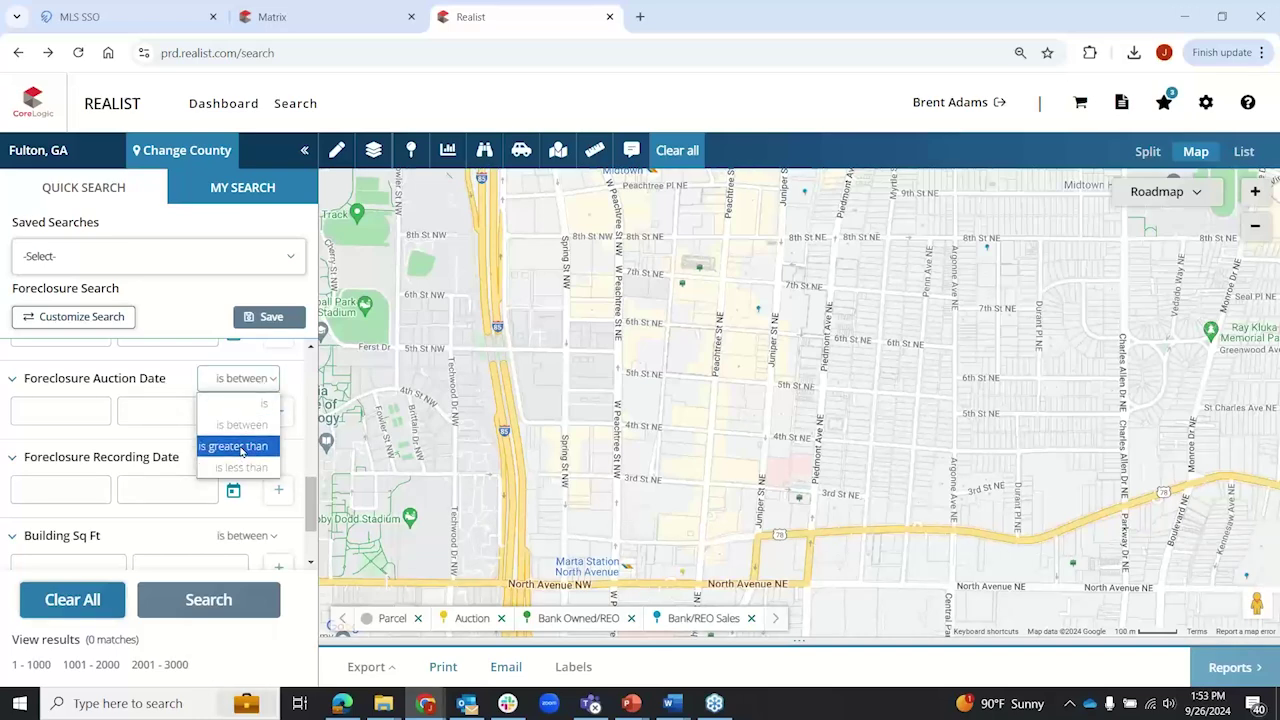
{"action": "left_click", "coordinate": [241, 447]}
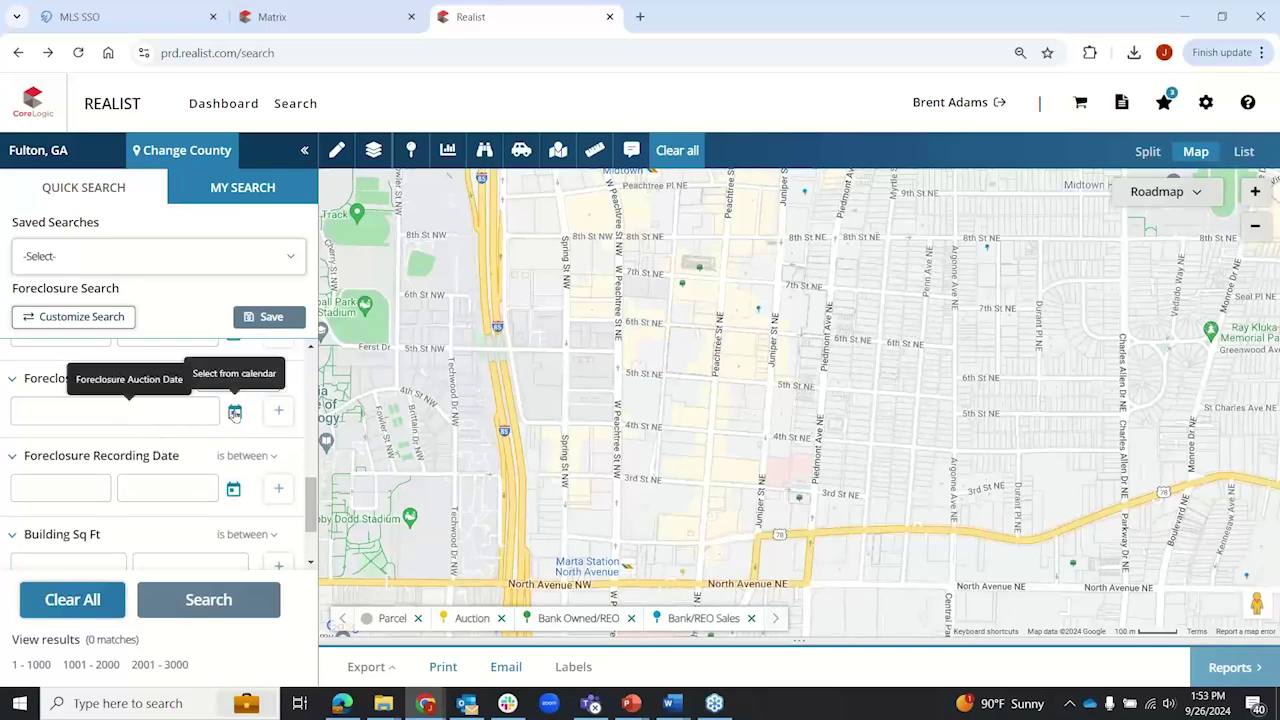
{"action": "left_click", "coordinate": [234, 412]}
{"action": "left_click", "coordinate": [151, 346]}
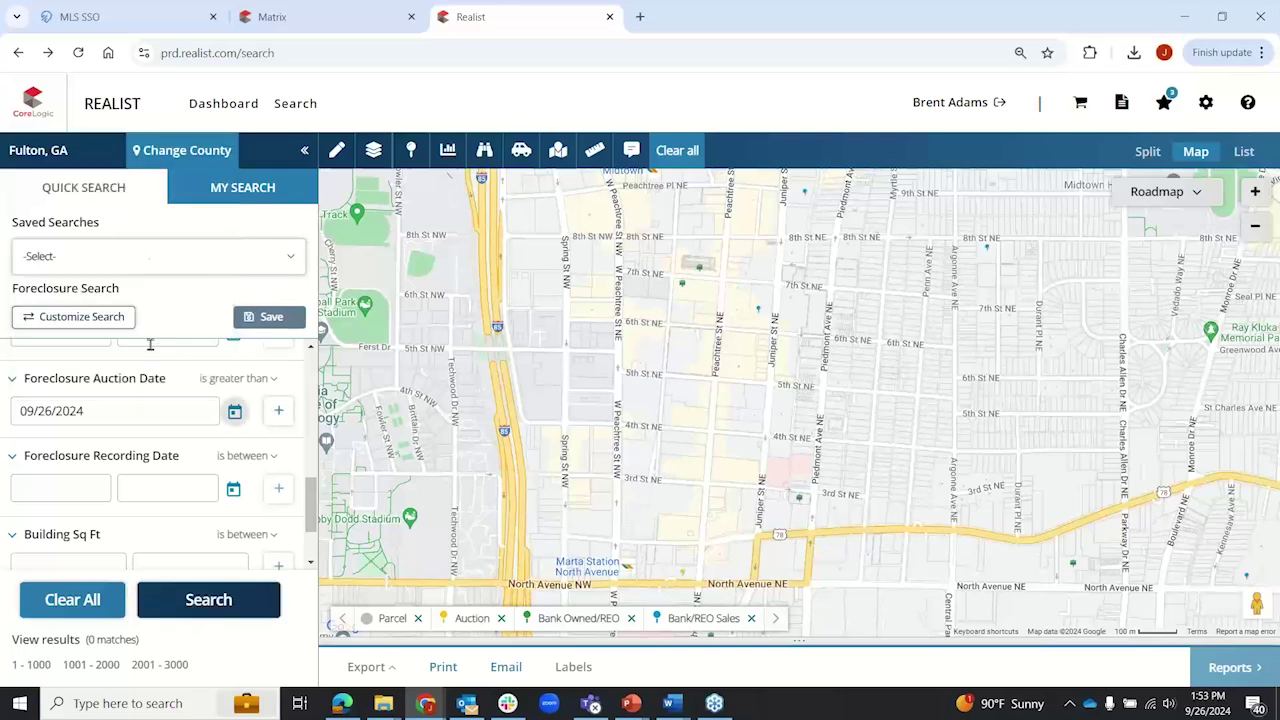
{"action": "left_click", "coordinate": [208, 600]}
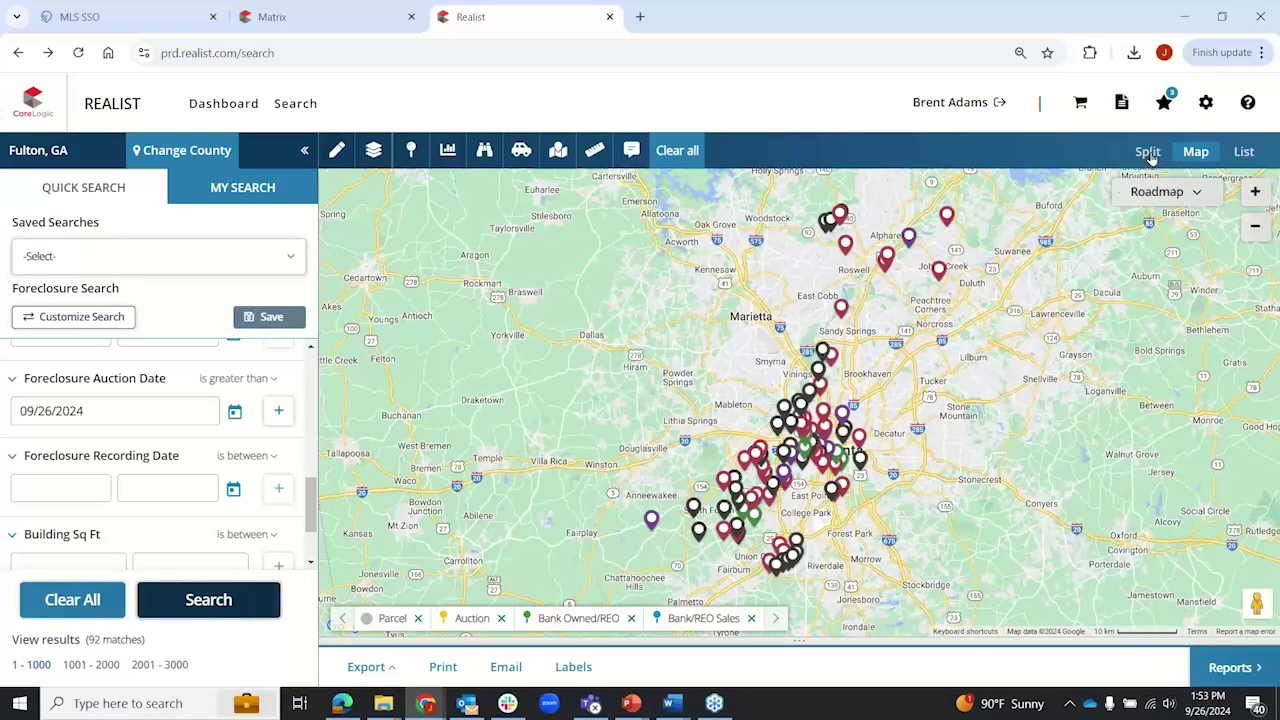
{"action": "left_click", "coordinate": [1148, 152]}
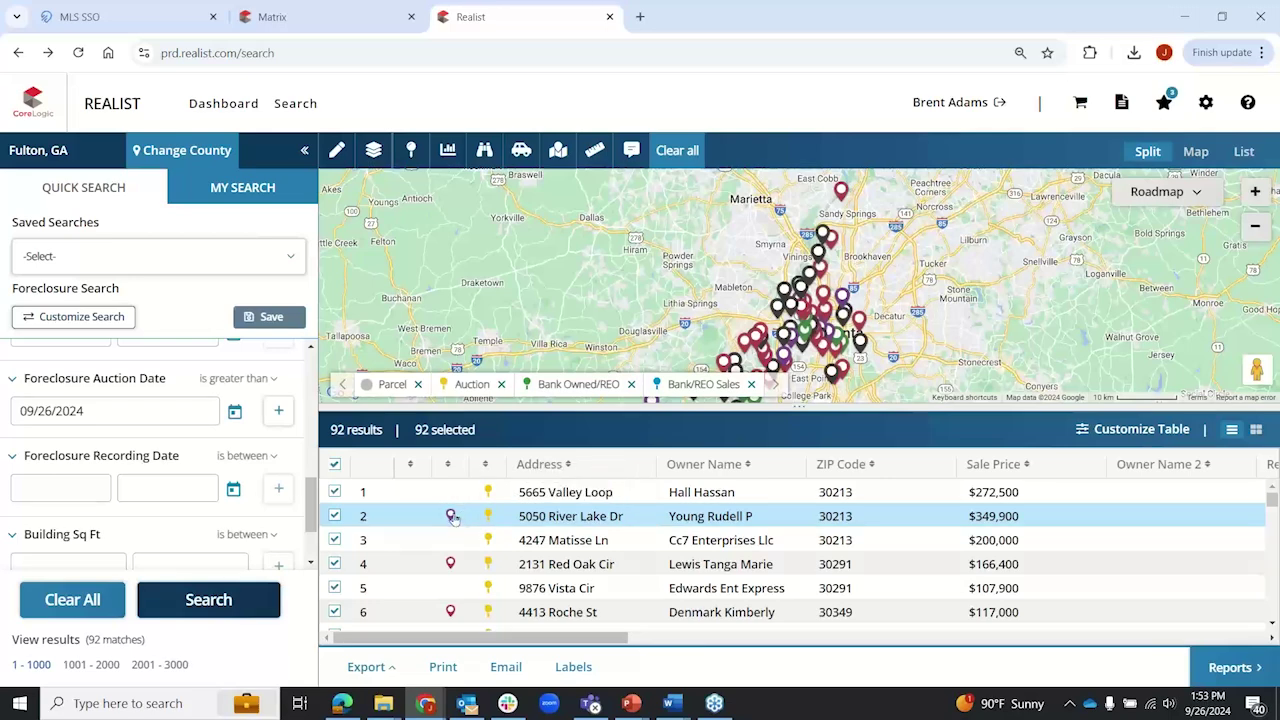
{"action": "left_click", "coordinate": [625, 518]}
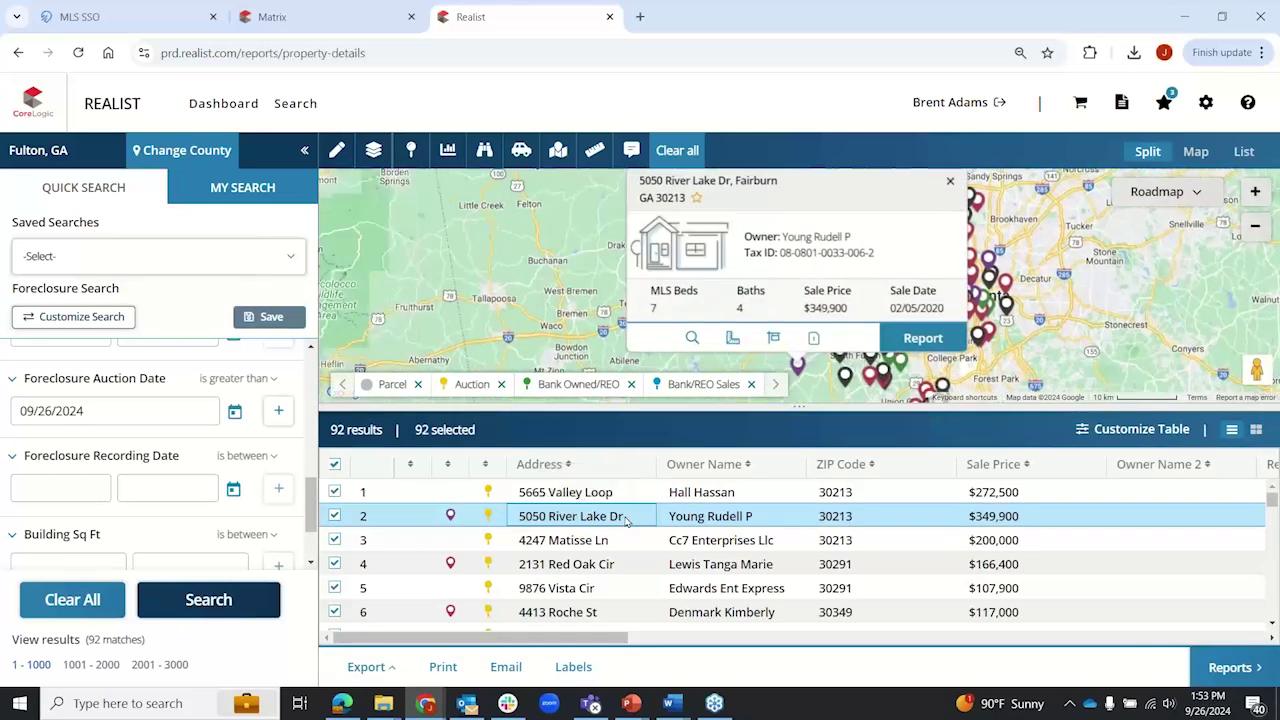
Step: Open the report's Foreclosure tab and highlight auction date 10/01/2024 and address 136 PRYOR ST
{"action": "left_click", "coordinate": [625, 518]}
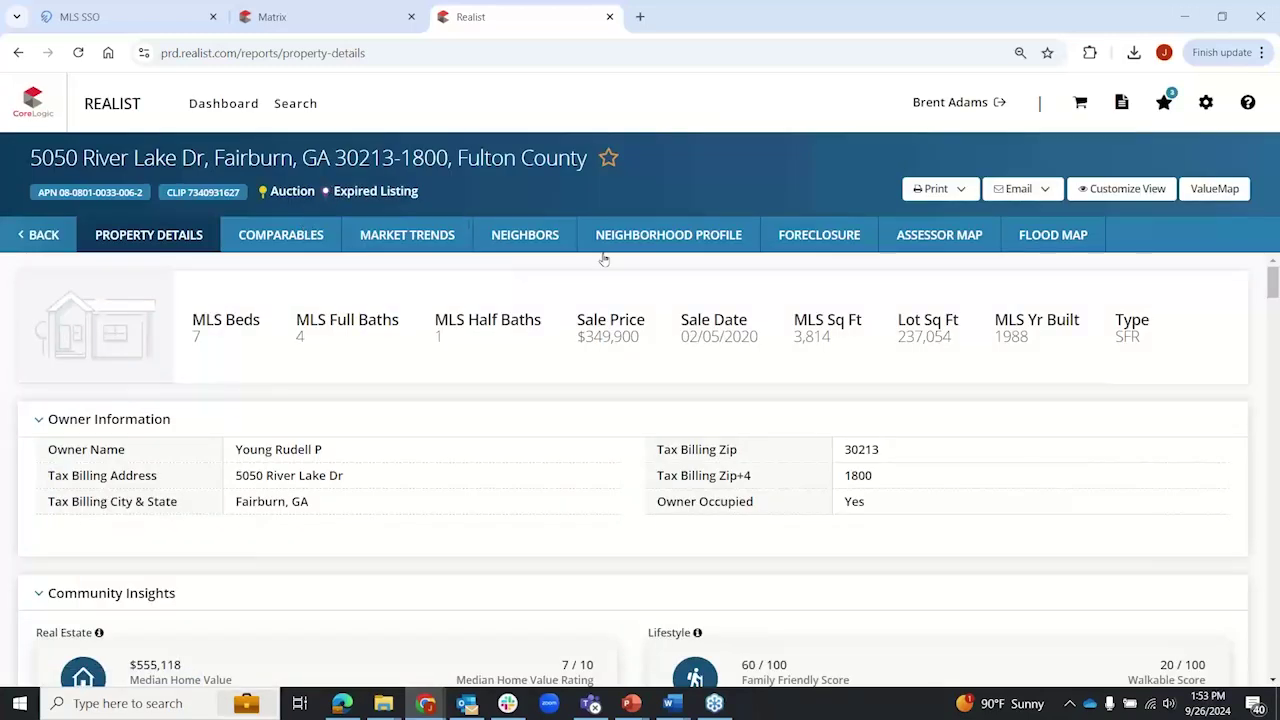
{"action": "left_click", "coordinate": [829, 237]}
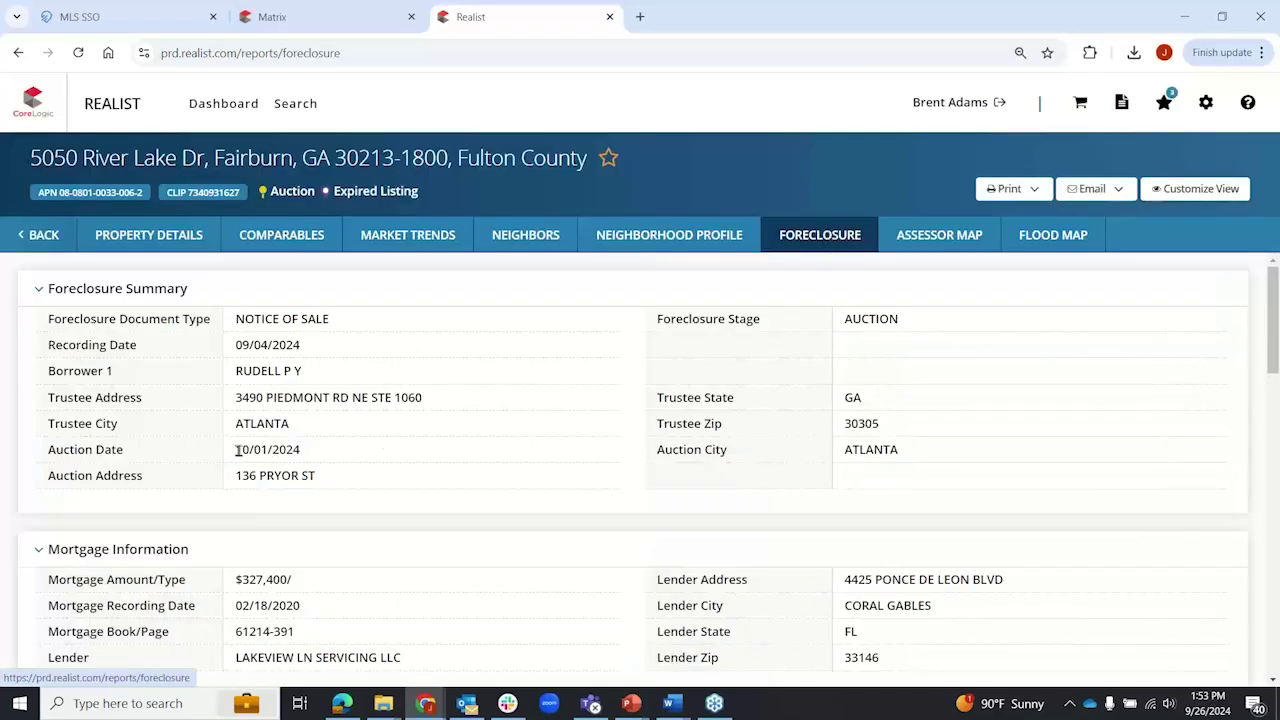
{"action": "left_click_drag", "start_coordinate": [237, 450], "coordinate": [316, 456]}
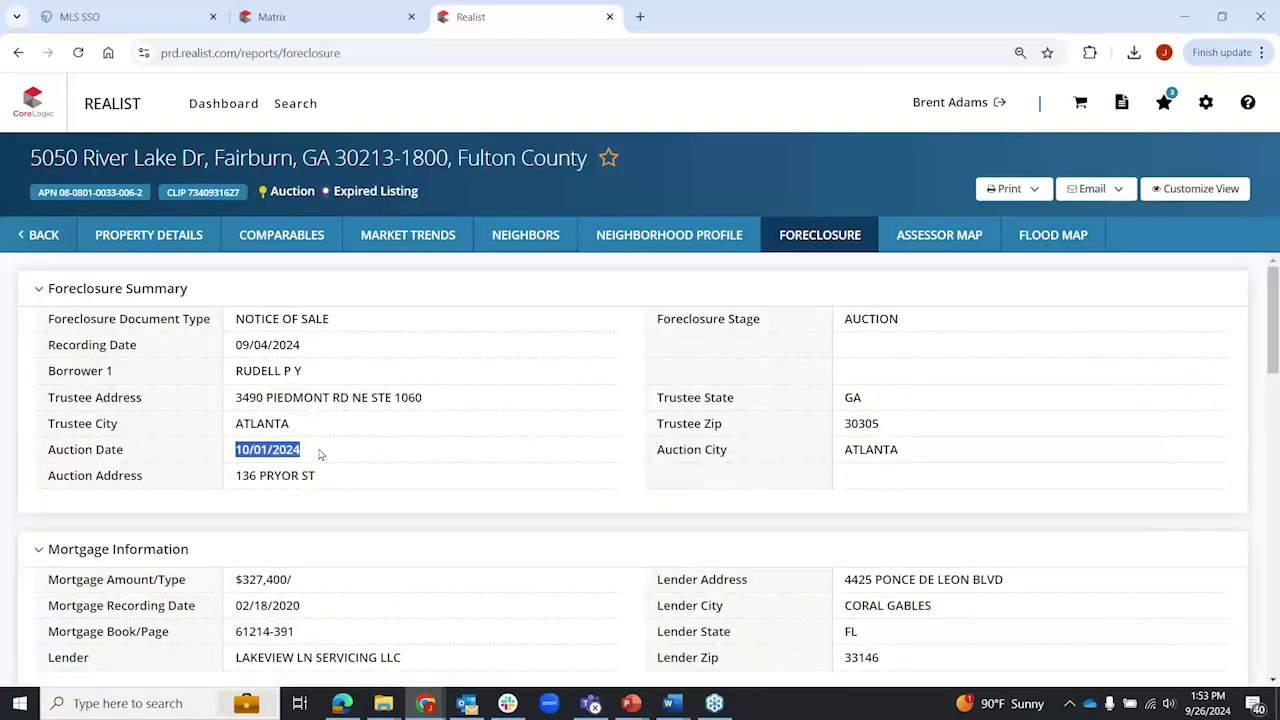
{"action": "left_click", "coordinate": [323, 455]}
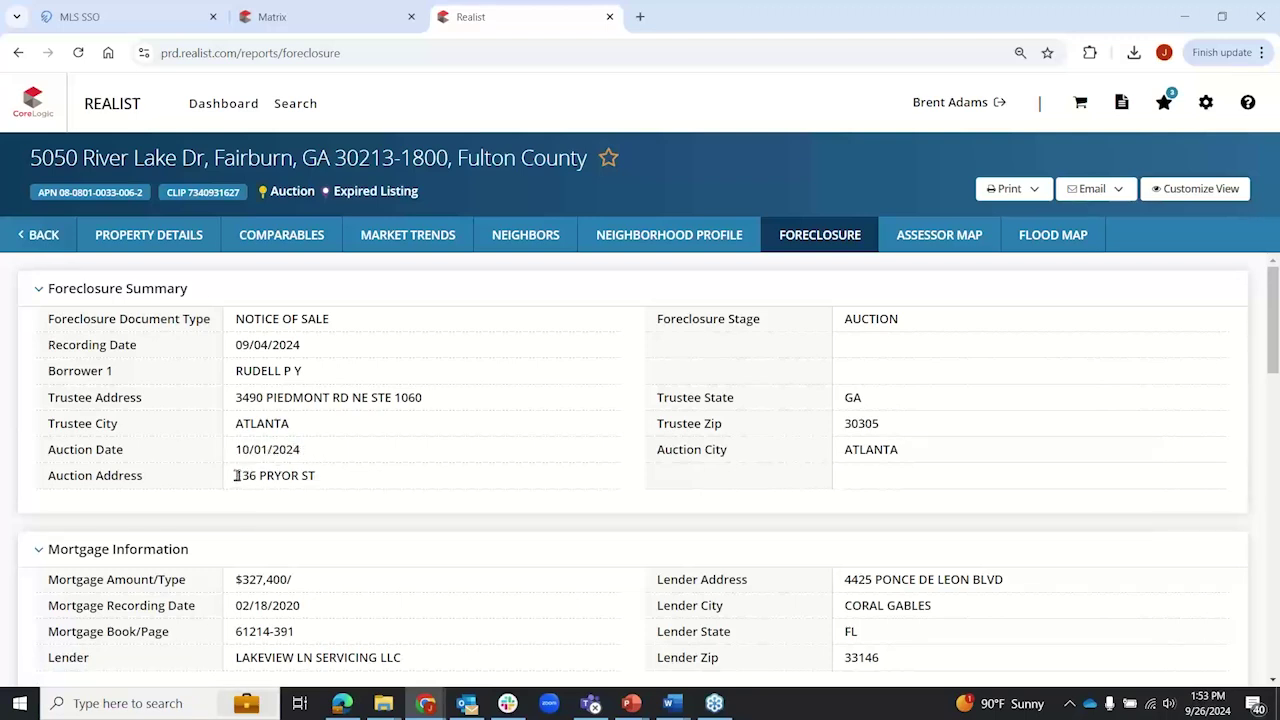
{"action": "left_click_drag", "start_coordinate": [236, 476], "coordinate": [312, 484]}
{"action": "left_click", "coordinate": [331, 480]}
Step: Scroll through the remaining sections of the foreclosure report
{"action": "scroll", "coordinate": [95, 401], "scroll_direction": "down", "scroll_amount": 2}
{"action": "scroll", "coordinate": [224, 427], "scroll_direction": "down", "scroll_amount": 2}
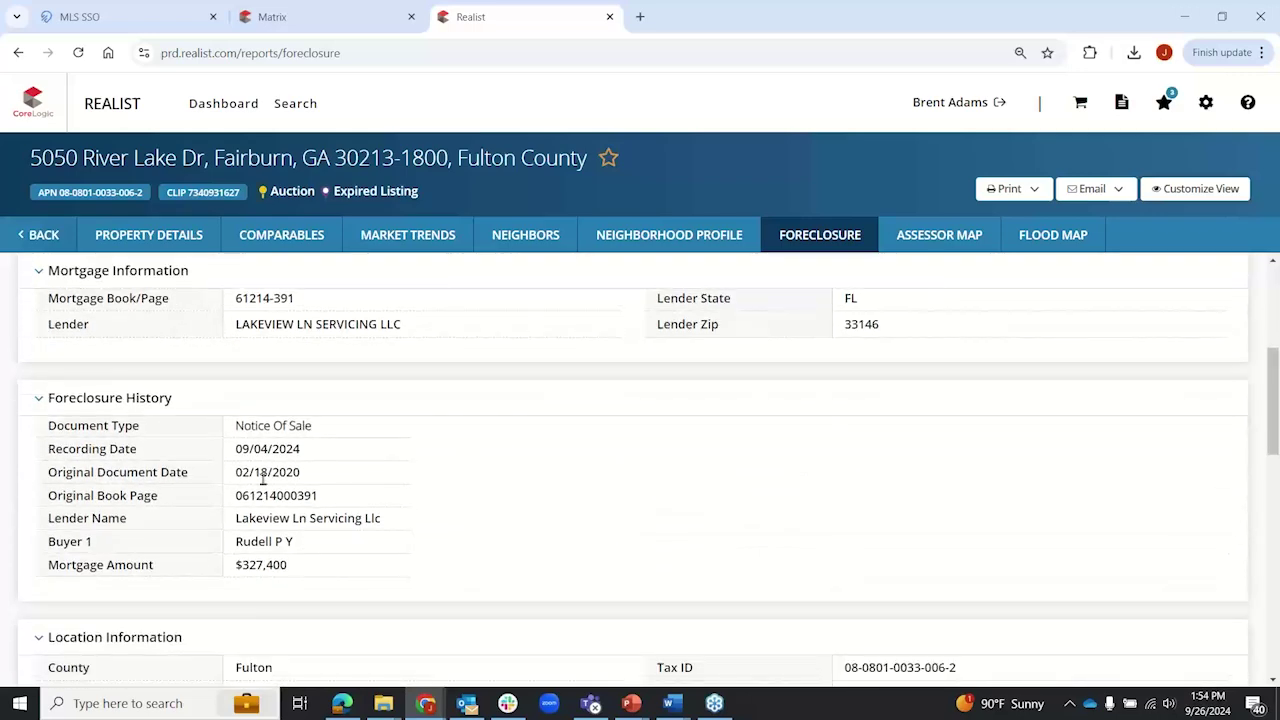
{"action": "scroll", "coordinate": [266, 480], "scroll_direction": "down", "scroll_amount": 1}
{"action": "scroll", "coordinate": [263, 480], "scroll_direction": "down", "scroll_amount": 1}
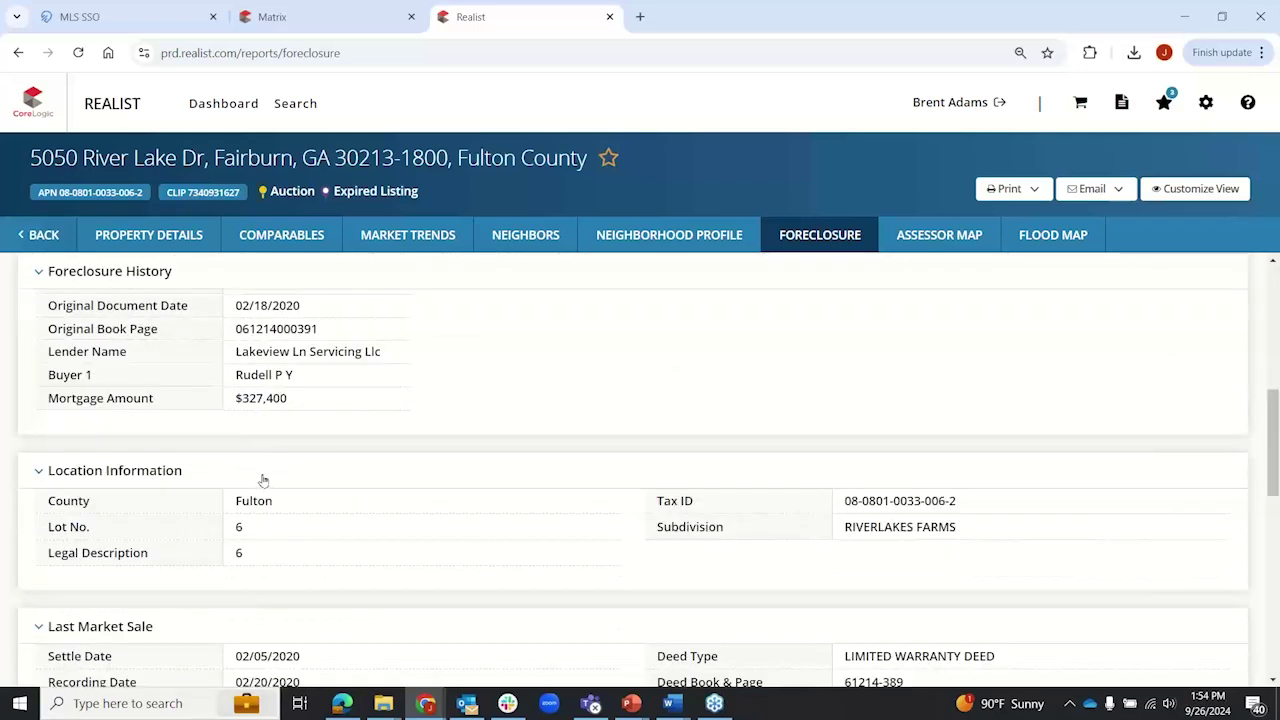
Step: Back on the 92 results, switch off Auction, Bank Owned/REO and Bank/REO Sales, keeping only Parcel
{"action": "left_click", "coordinate": [34, 240]}
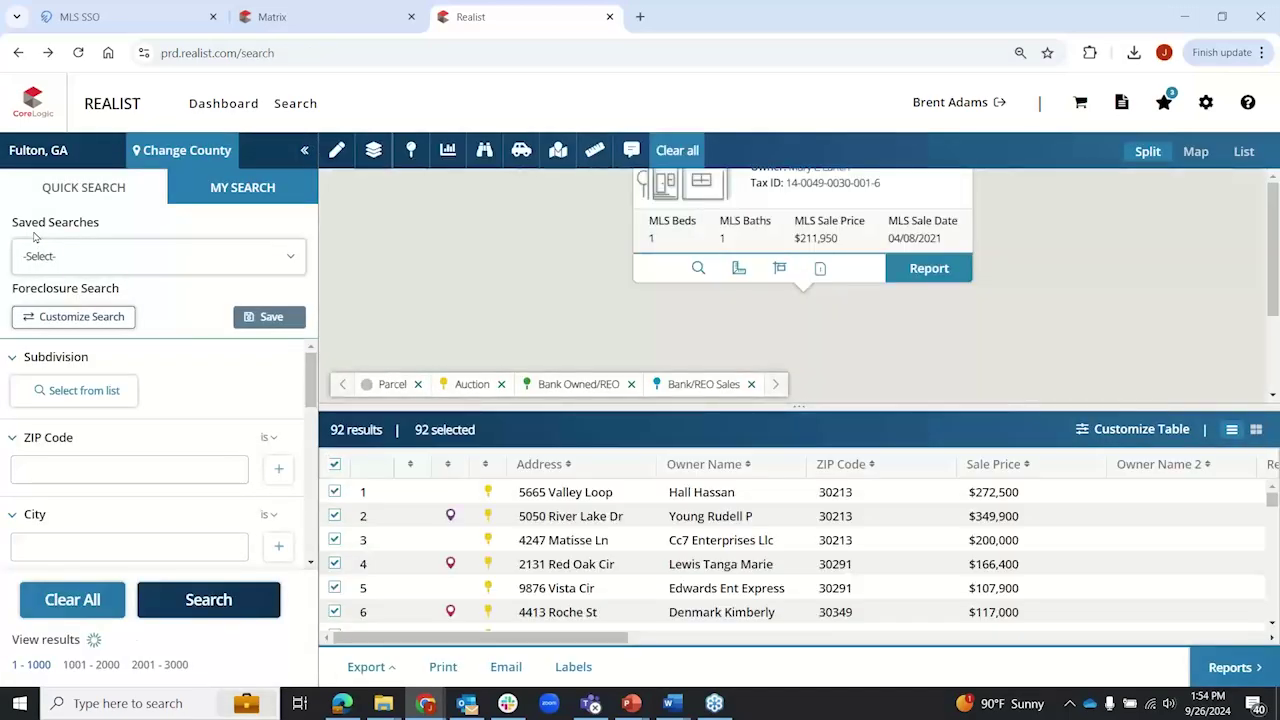
{"action": "left_click", "coordinate": [942, 195]}
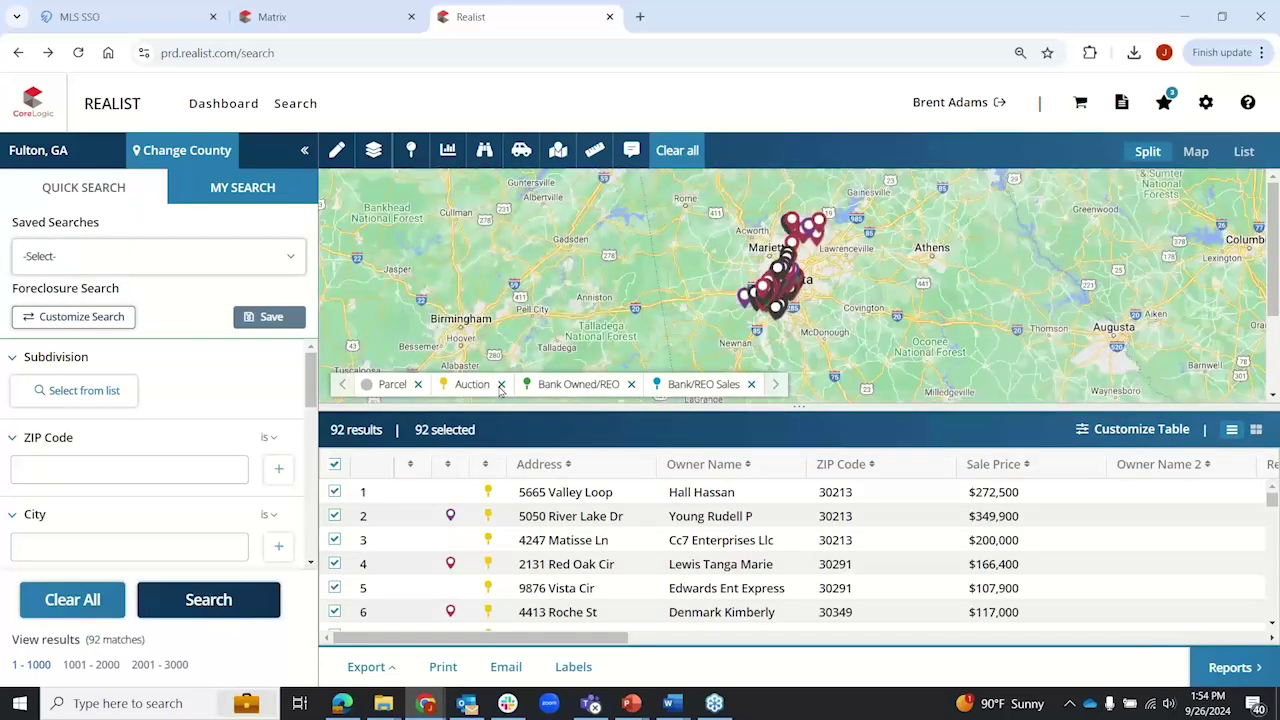
{"action": "left_click", "coordinate": [411, 155]}
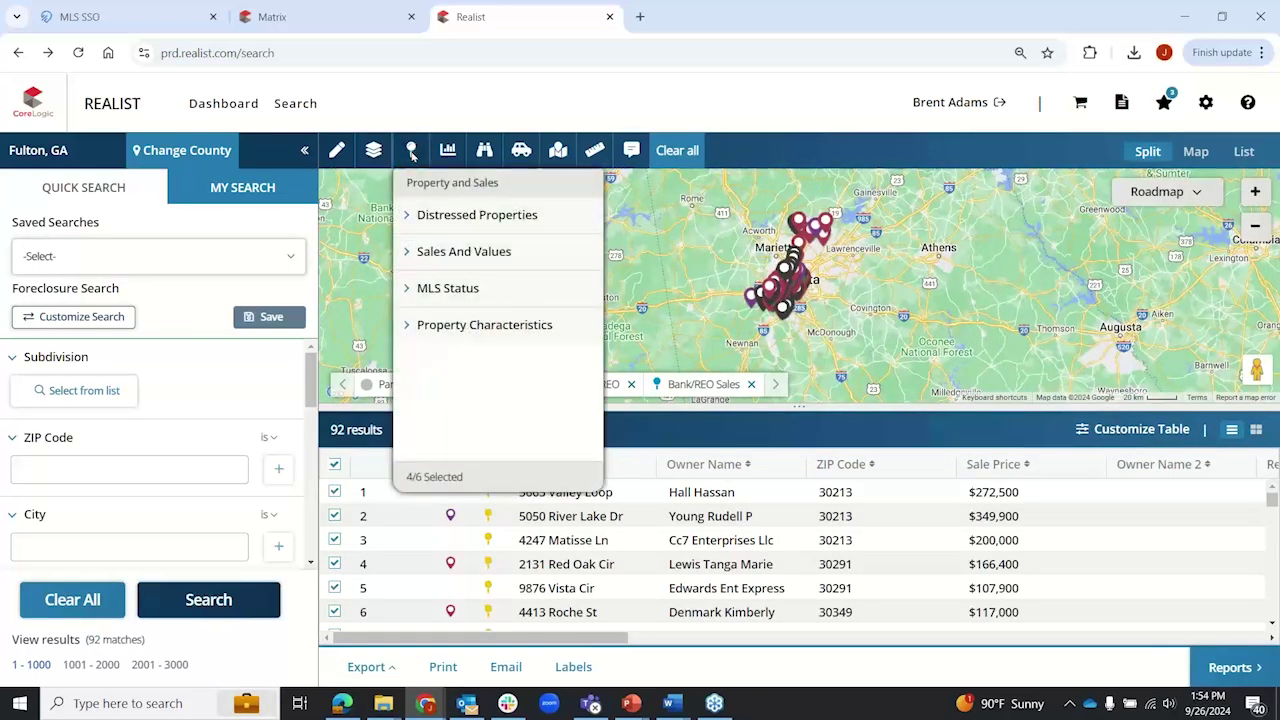
{"action": "left_click", "coordinate": [407, 218]}
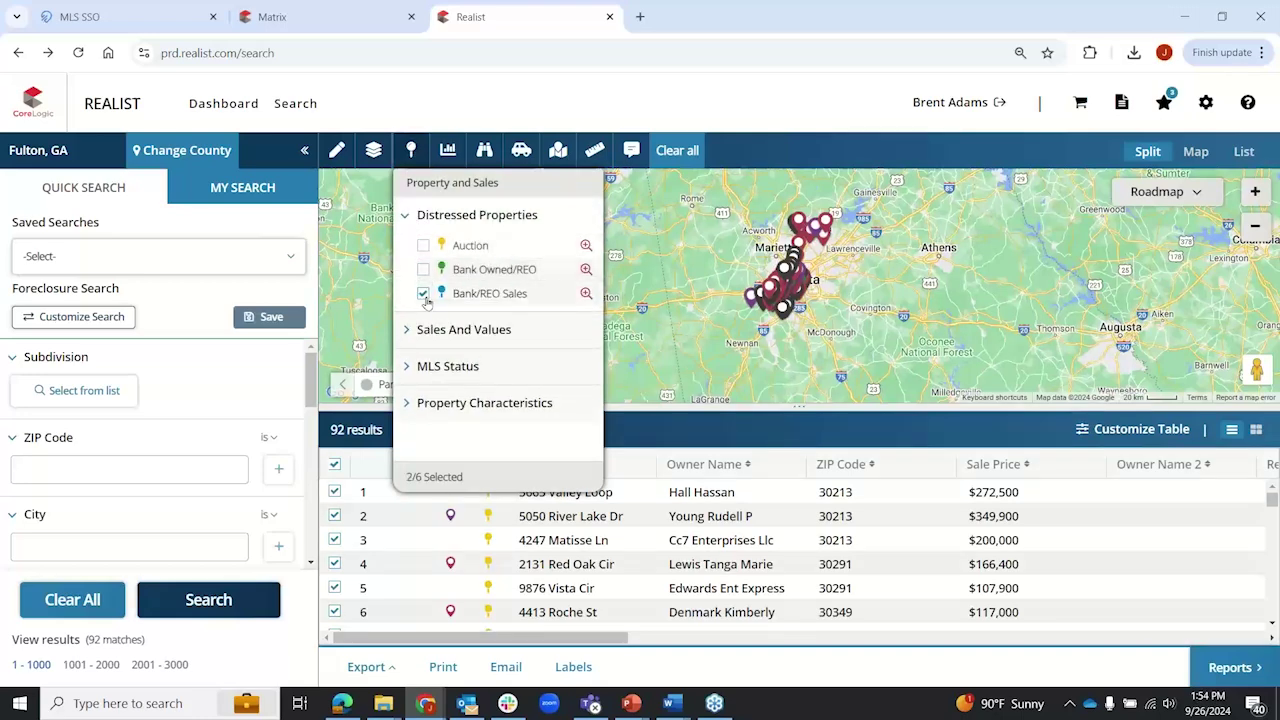
{"action": "left_click", "coordinate": [407, 218]}
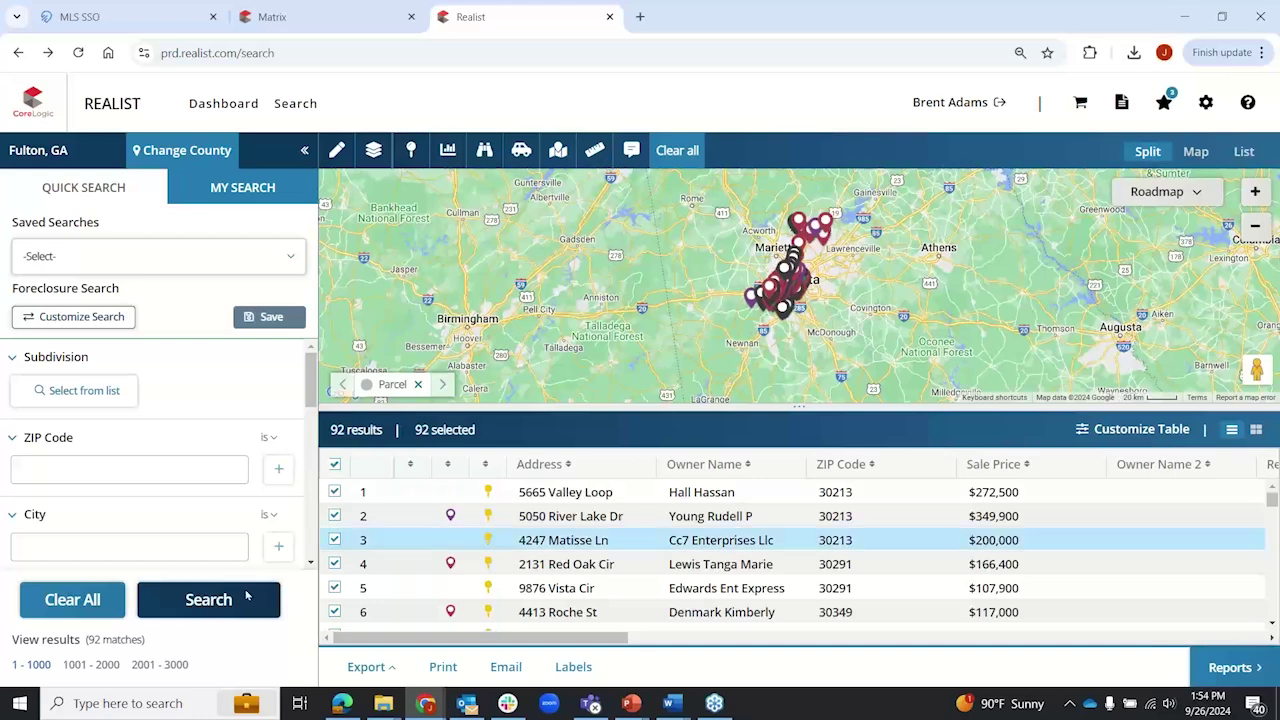
{"action": "left_click", "coordinate": [170, 606]}
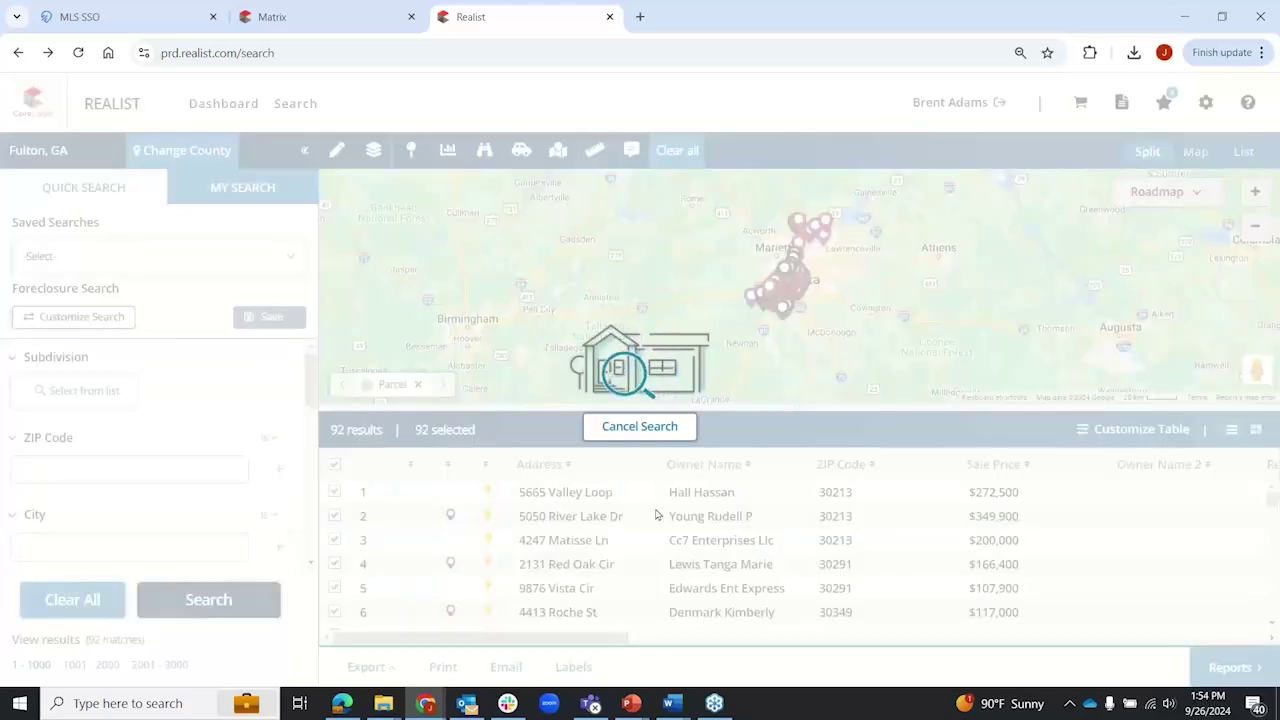
{"action": "left_click", "coordinate": [631, 429]}
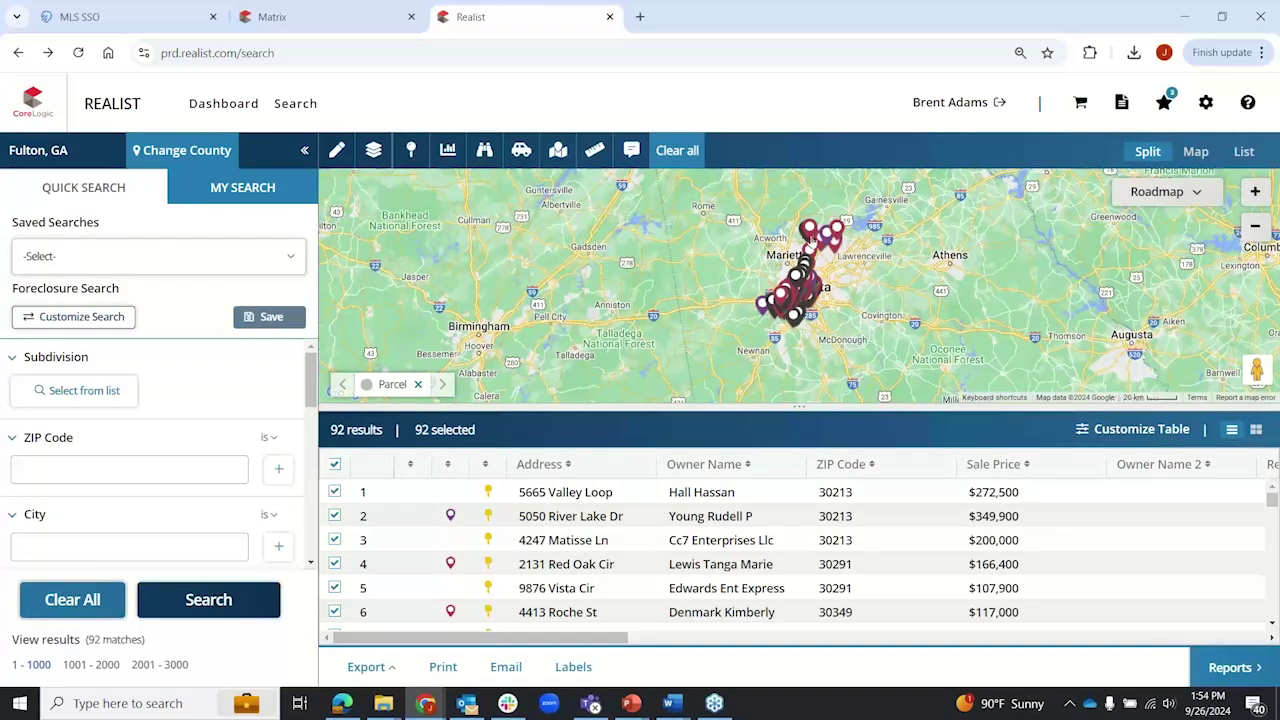
Step: Zoom the map into Smyrna Heights and enlarge it over the results table
{"action": "scroll", "coordinate": [821, 268], "scroll_direction": "up", "scroll_amount": 1}
{"action": "scroll", "coordinate": [775, 272], "scroll_direction": "up", "scroll_amount": 1}
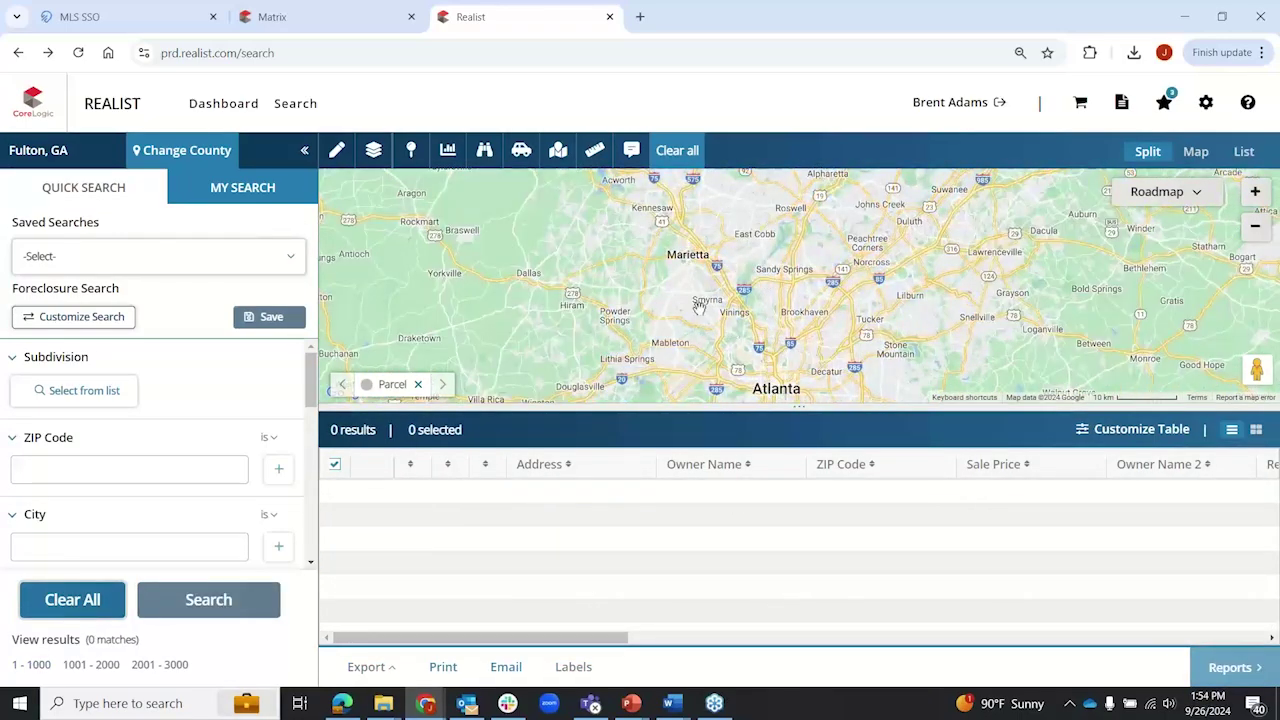
{"action": "scroll", "coordinate": [700, 311], "scroll_direction": "up", "scroll_amount": 1}
{"action": "scroll", "coordinate": [700, 311], "scroll_direction": "up", "scroll_amount": 2}
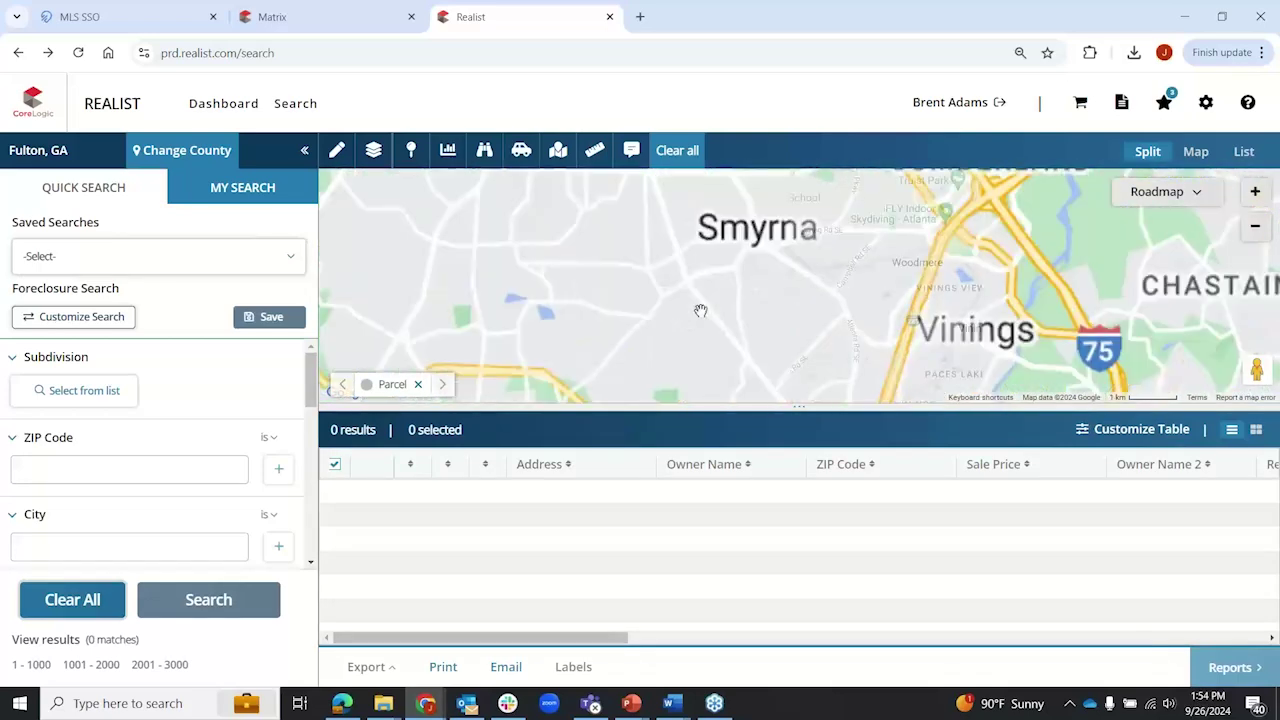
{"action": "scroll", "coordinate": [700, 311], "scroll_direction": "up", "scroll_amount": 1}
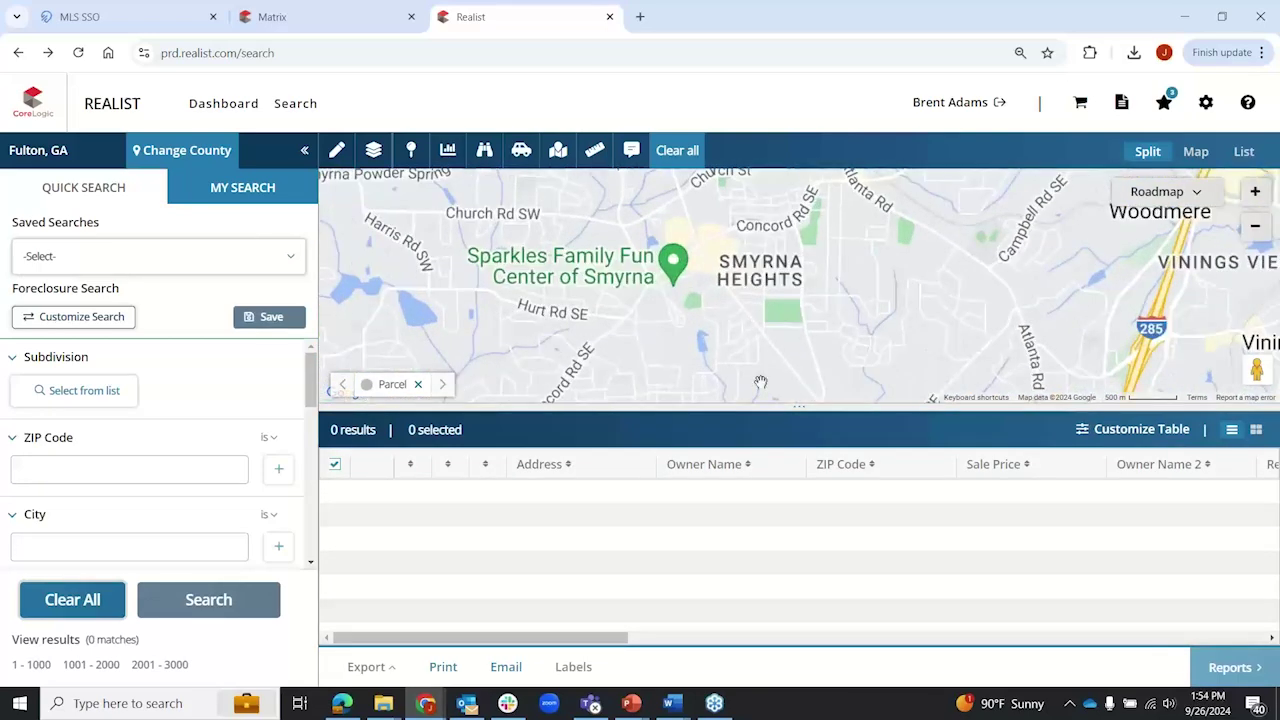
{"action": "left_click_drag", "start_coordinate": [798, 408], "coordinate": [785, 637]}
{"action": "scroll", "coordinate": [813, 450], "scroll_direction": "up", "scroll_amount": 1}
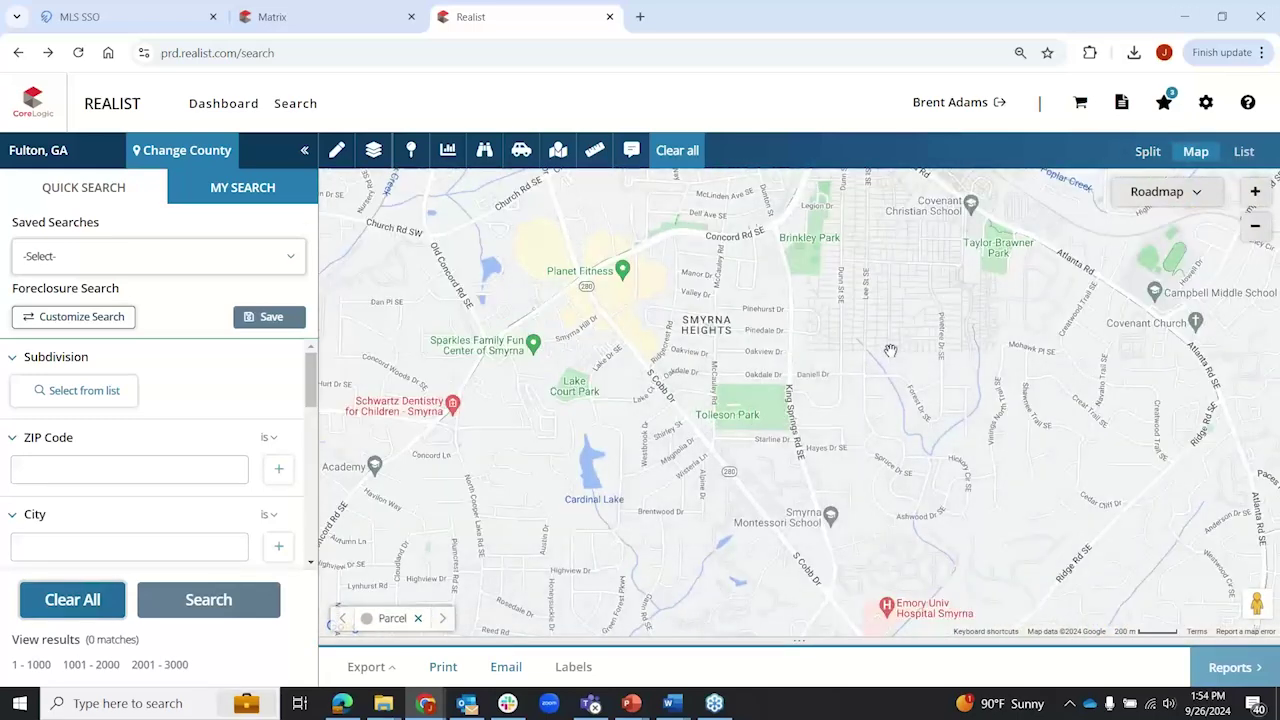
Step: Turn on the Tax Sales and Sold listings map layers
{"action": "left_click", "coordinate": [410, 150]}
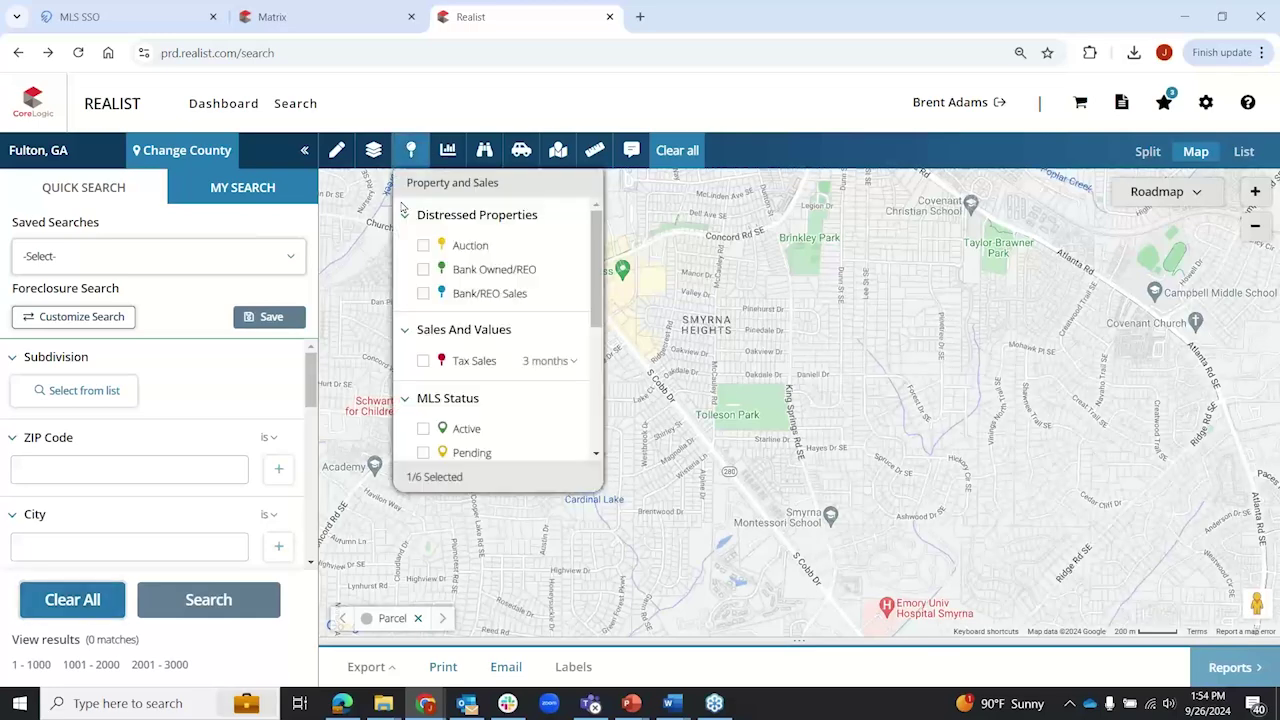
{"action": "left_click", "coordinate": [417, 251]}
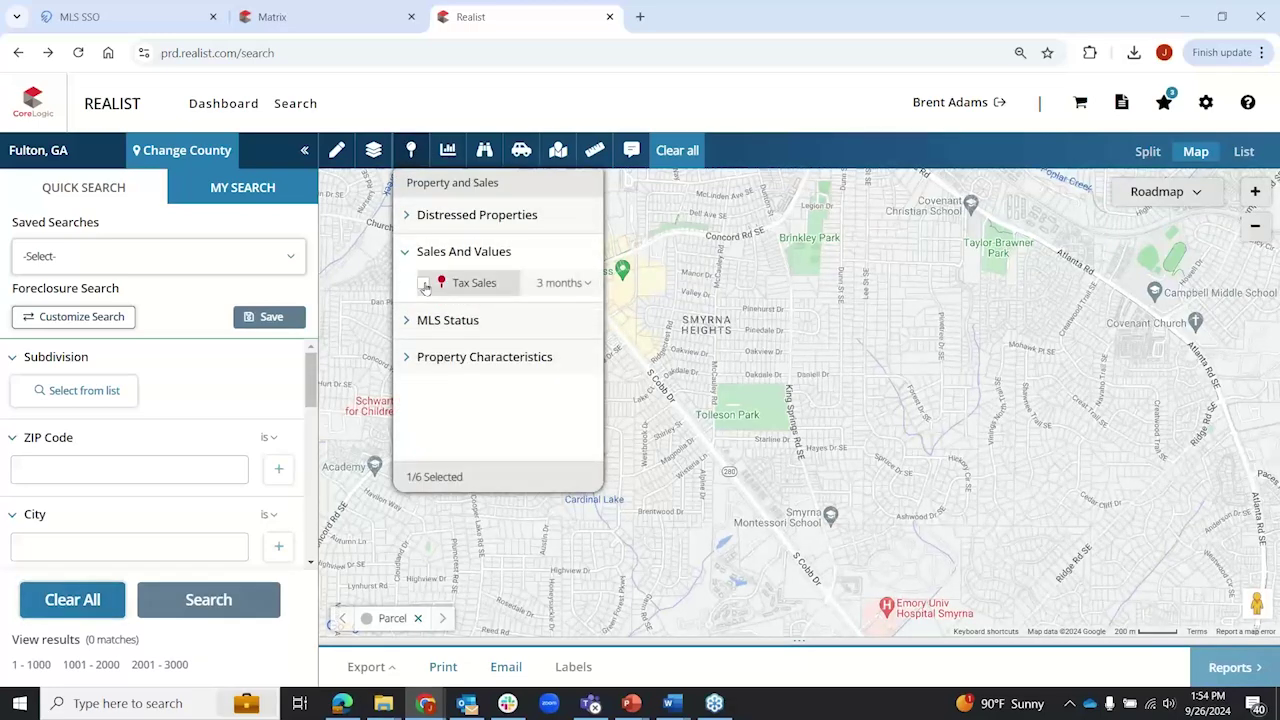
{"action": "left_click", "coordinate": [423, 283]}
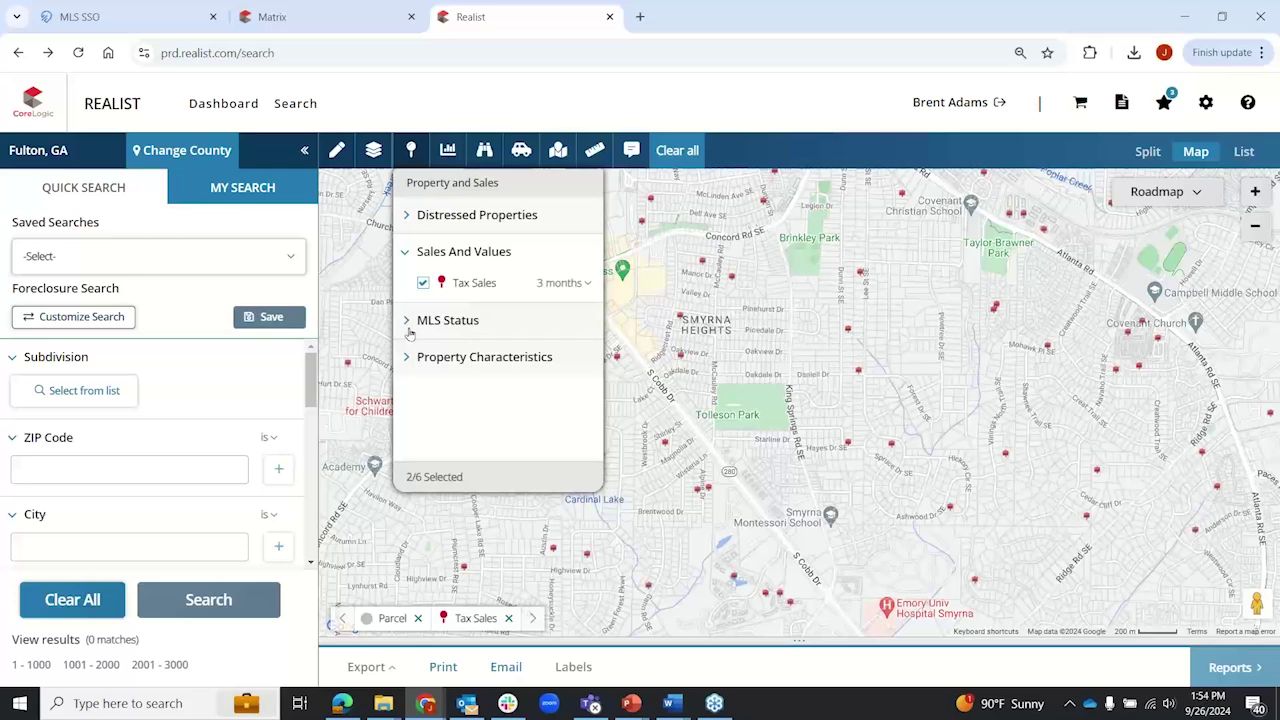
{"action": "left_click", "coordinate": [408, 322]}
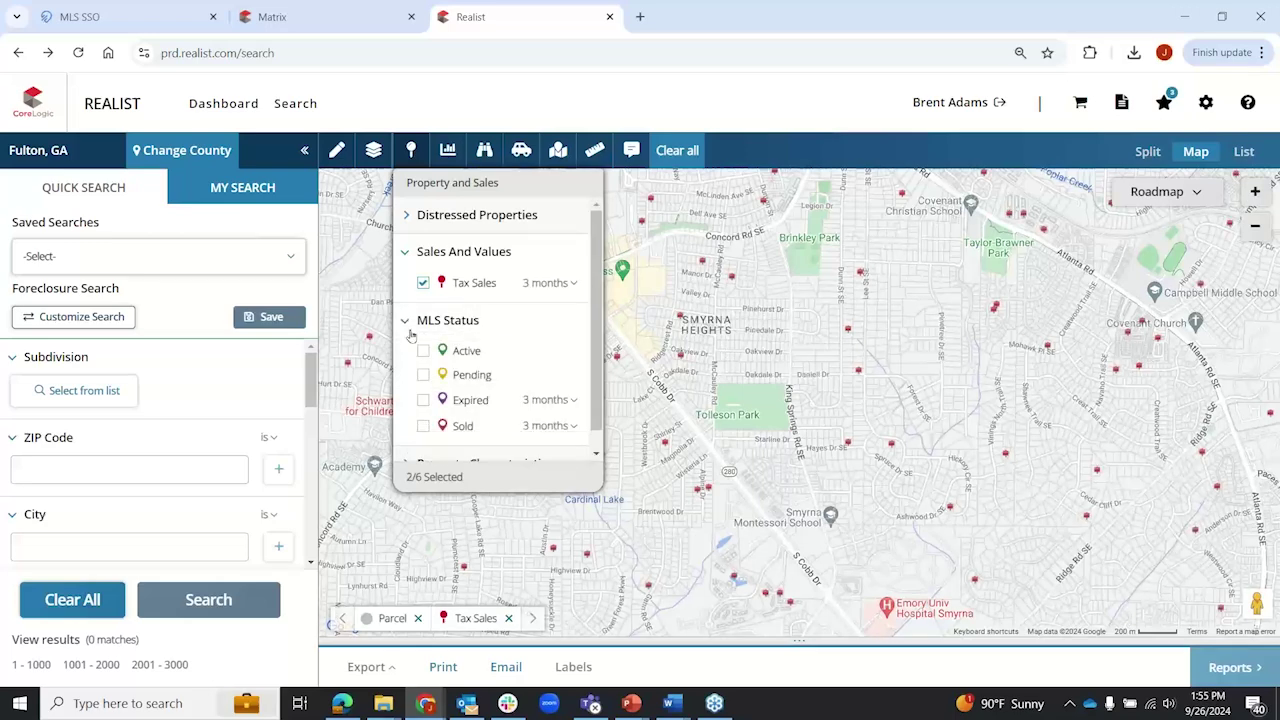
{"action": "left_click", "coordinate": [424, 427]}
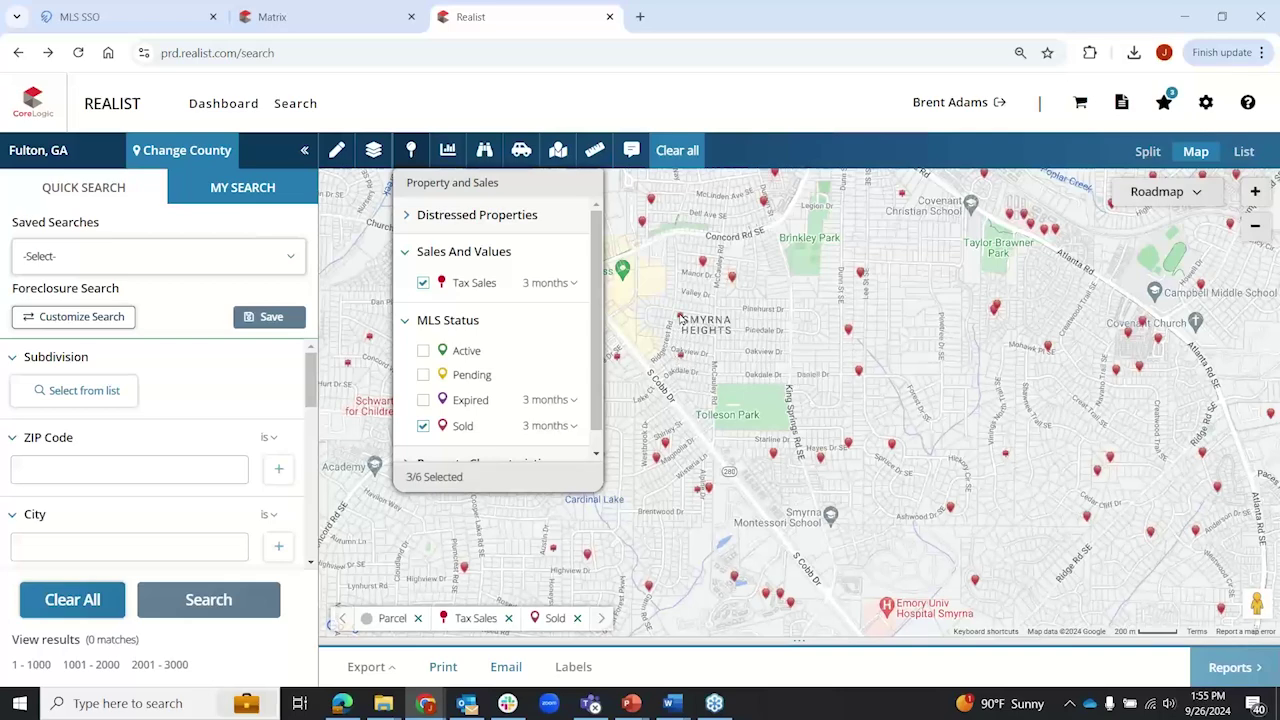
Step: Preview Active and Expired listings, then switch off all Tax Sales and MLS Status layers
{"action": "left_click", "coordinate": [423, 283]}
{"action": "left_click", "coordinate": [424, 352]}
{"action": "left_click", "coordinate": [423, 400]}
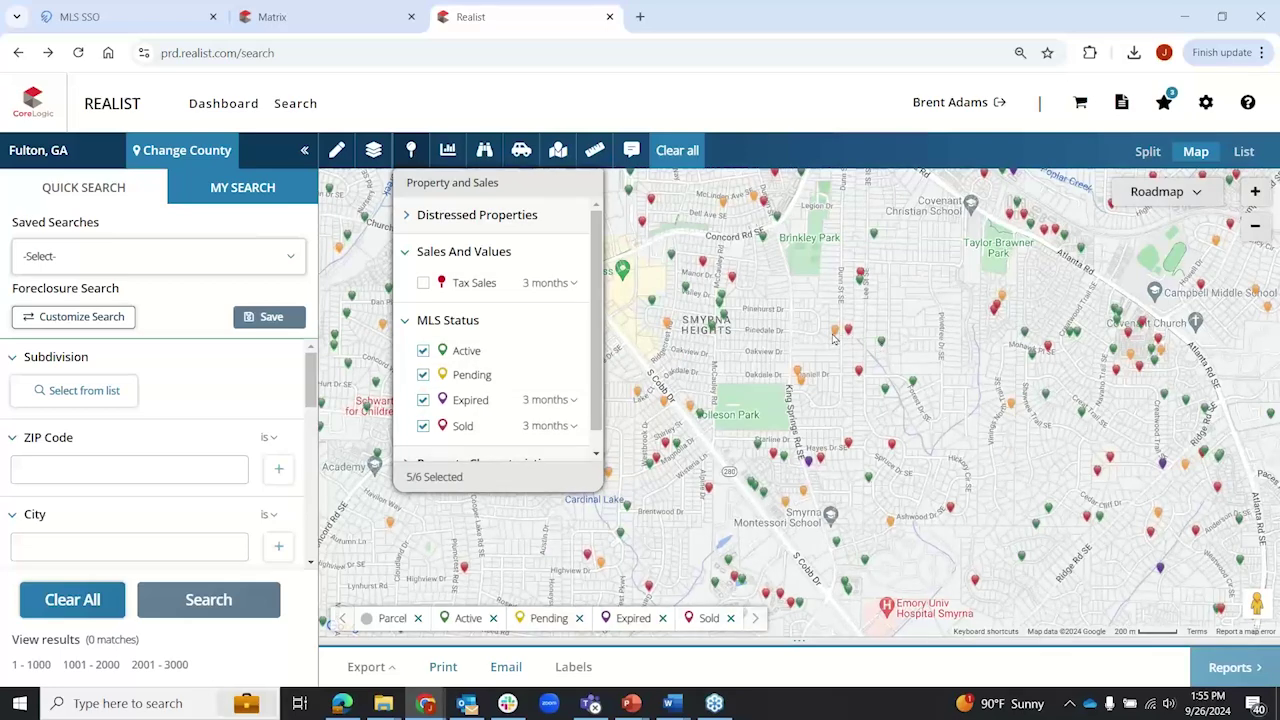
{"action": "left_click", "coordinate": [423, 350]}
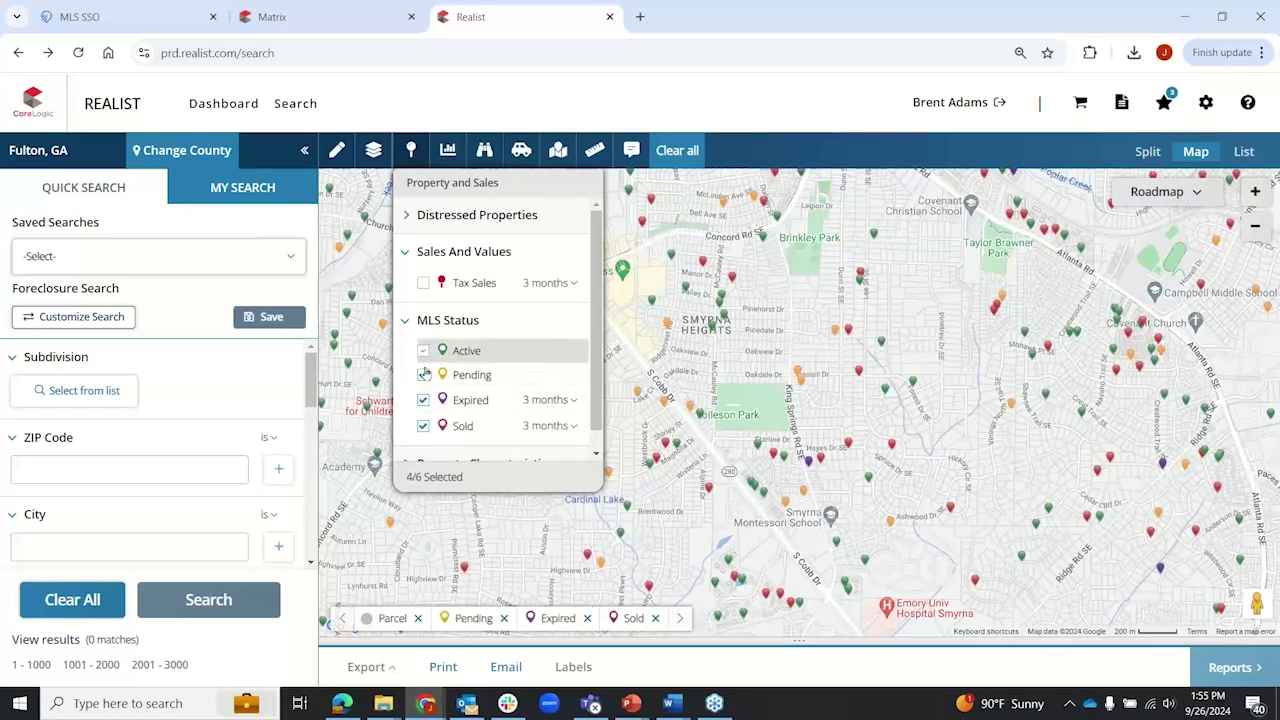
{"action": "left_click", "coordinate": [423, 374]}
{"action": "left_click", "coordinate": [424, 400]}
{"action": "left_click", "coordinate": [423, 426]}
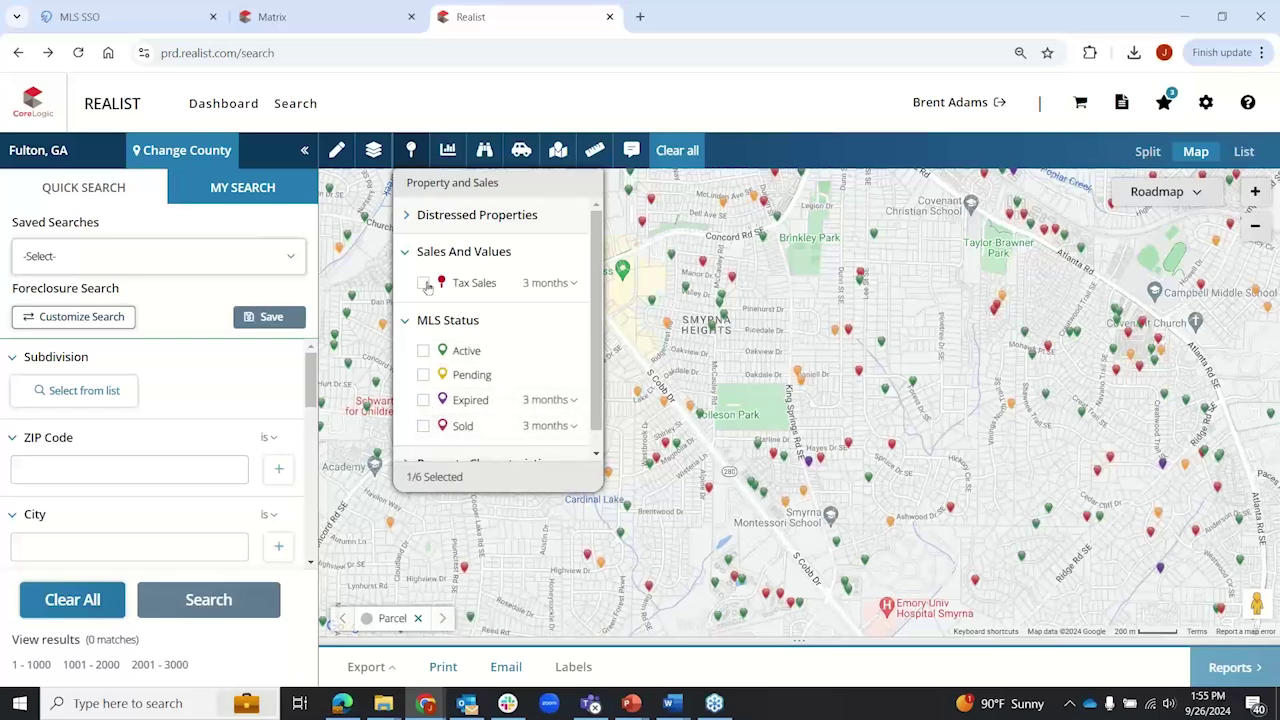
{"action": "left_click", "coordinate": [406, 252]}
{"action": "left_click", "coordinate": [406, 288]}
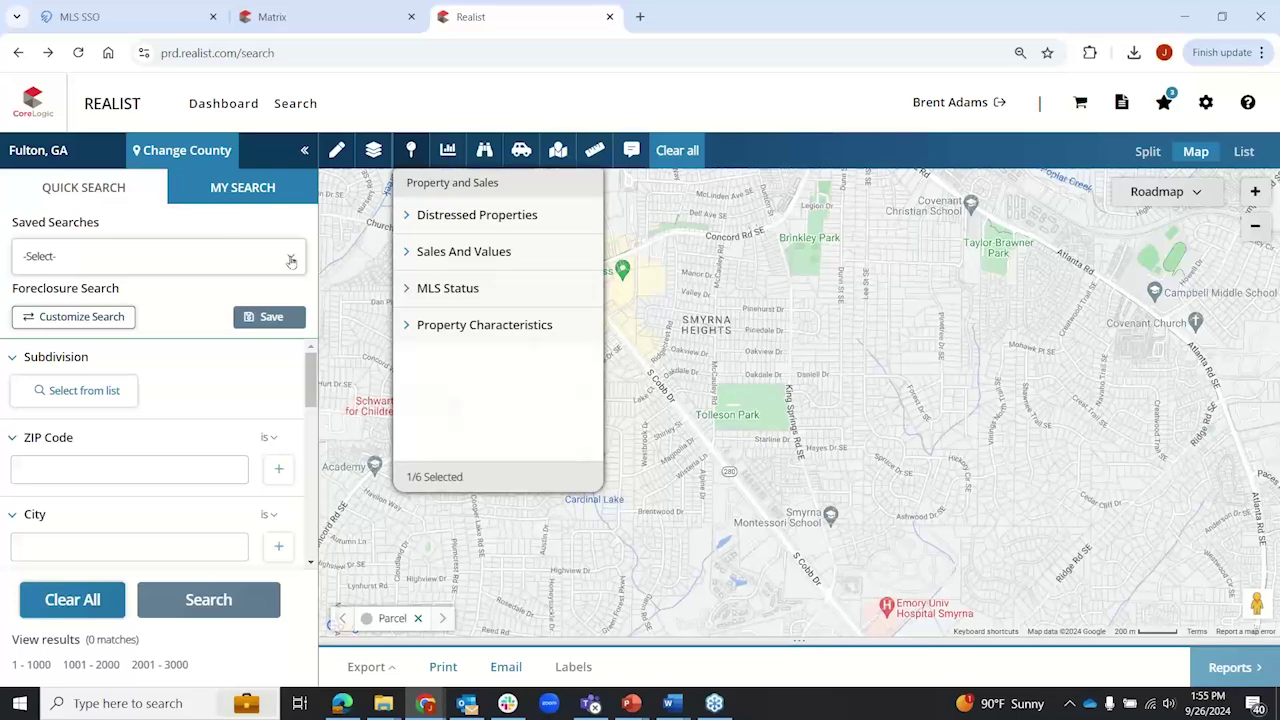
Step: Reload the Foreclosure Search, switching briefly to Quick Search and back
{"action": "left_click", "coordinate": [286, 258]}
{"action": "left_click", "coordinate": [286, 258]}
{"action": "scroll", "coordinate": [104, 460], "scroll_direction": "down", "scroll_amount": 1}
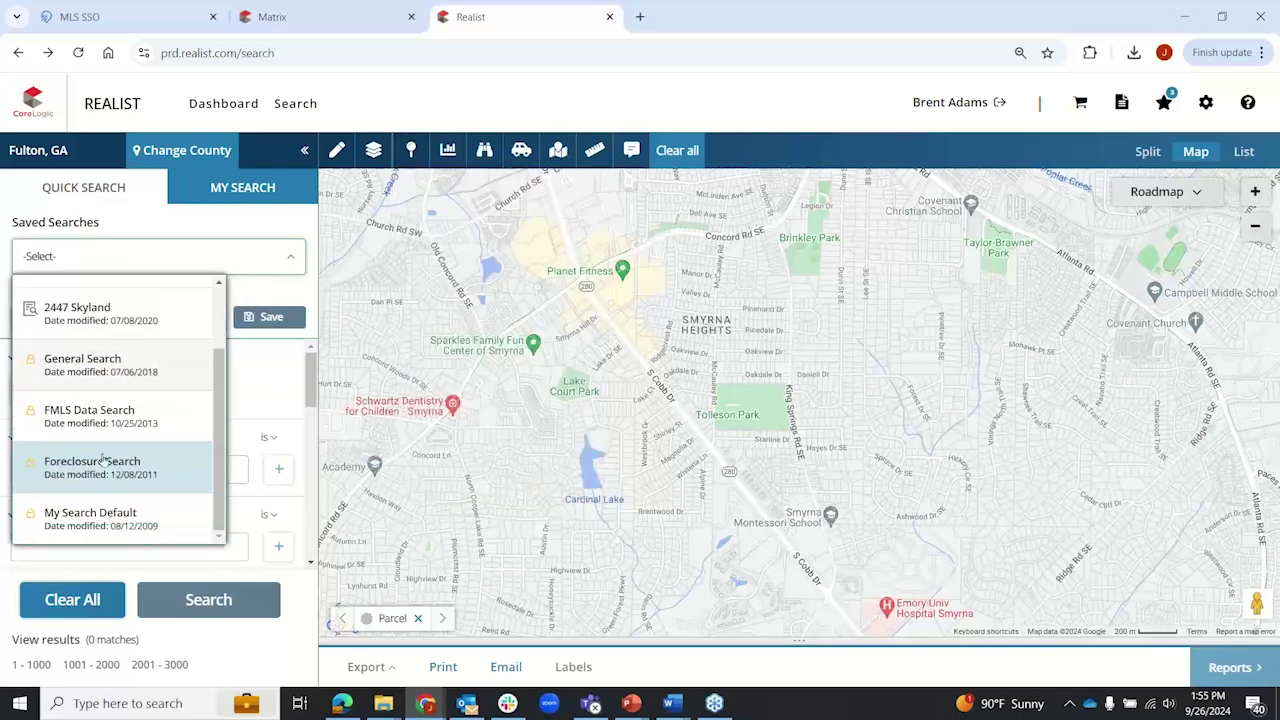
{"action": "left_click", "coordinate": [91, 470]}
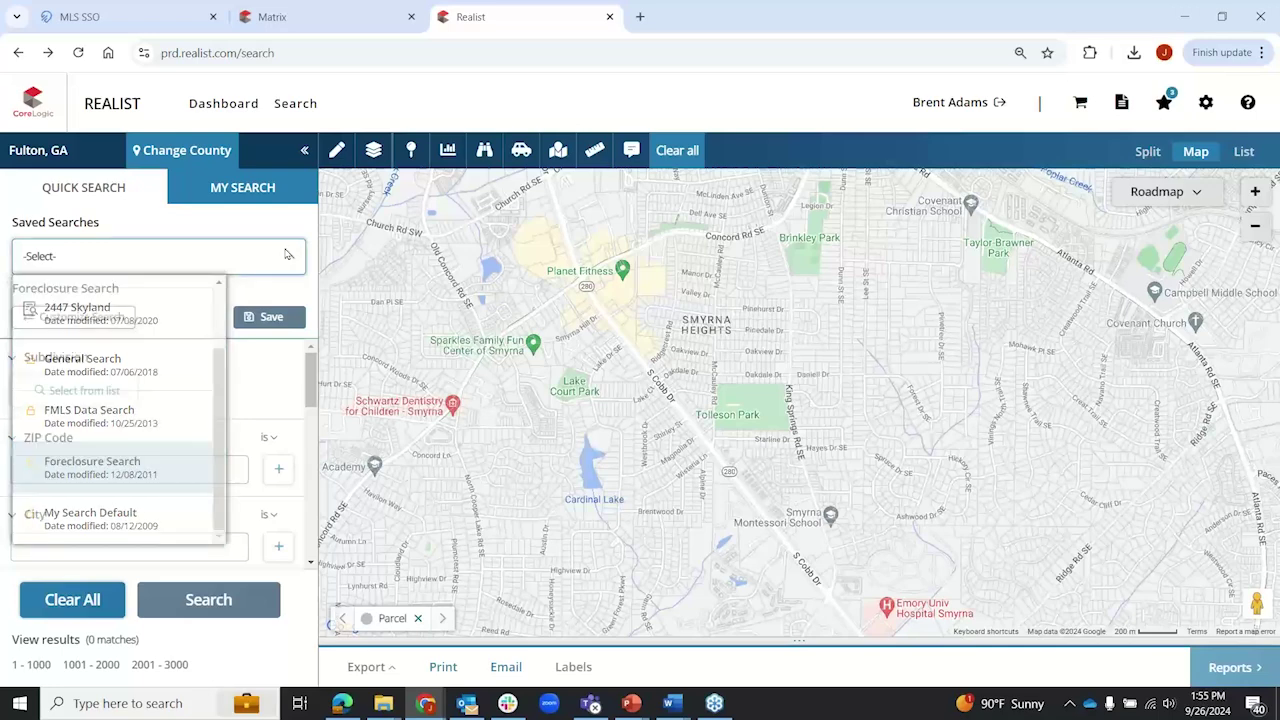
{"action": "left_click", "coordinate": [95, 188]}
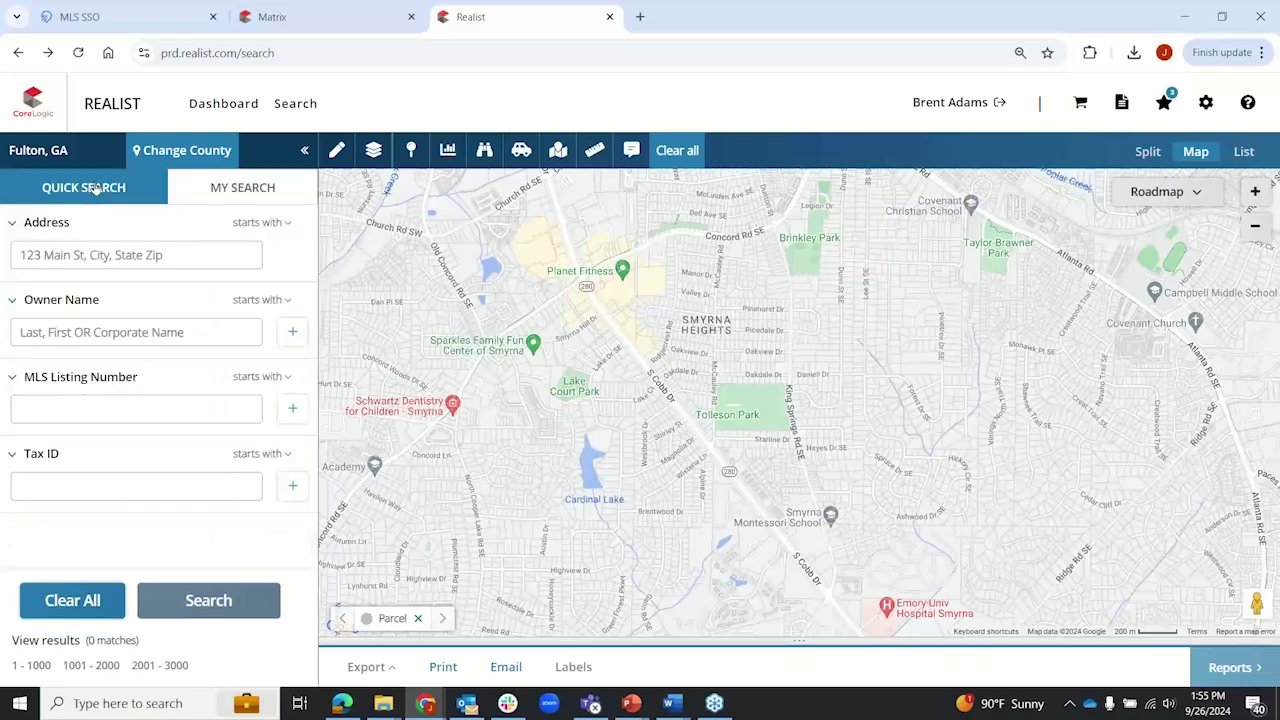
{"action": "left_click", "coordinate": [236, 189]}
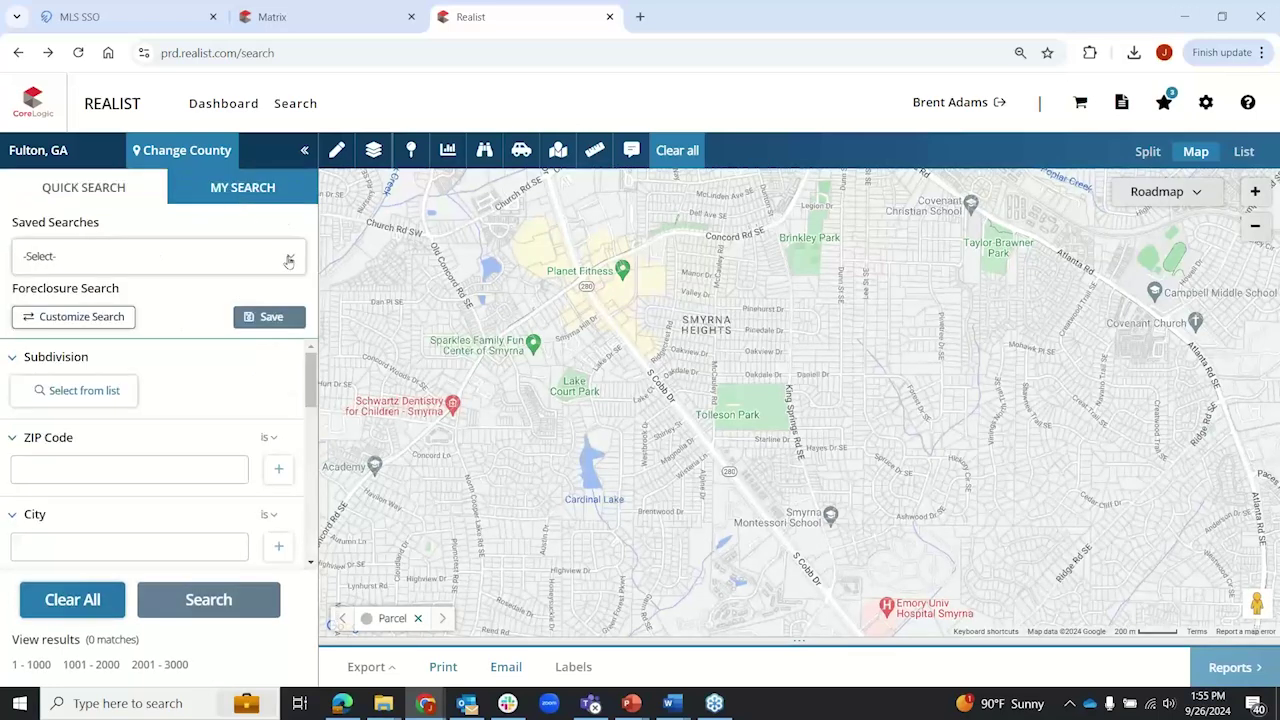
Step: Browse the Saved Searches list again, then show the Property and Sales overlay choices
{"action": "left_click", "coordinate": [288, 261]}
{"action": "scroll", "coordinate": [214, 423], "scroll_direction": "down", "scroll_amount": 2}
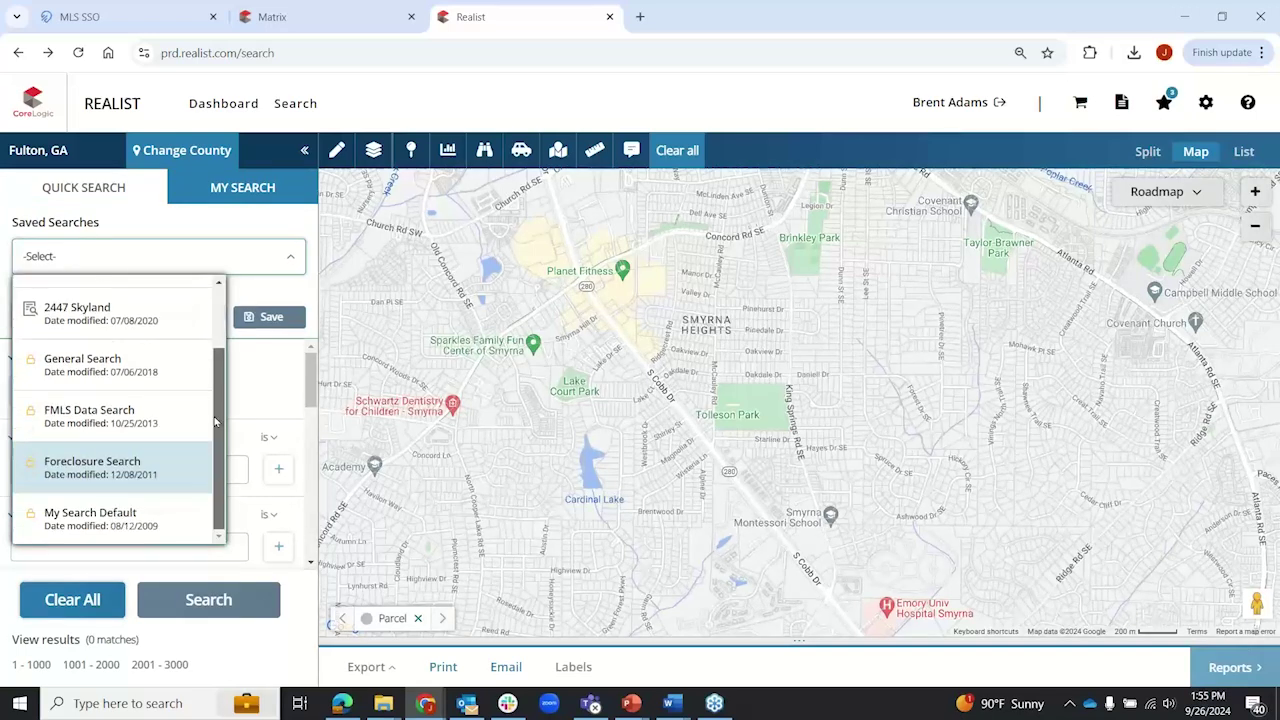
{"action": "scroll", "coordinate": [214, 400], "scroll_direction": "up", "scroll_amount": 2}
{"action": "left_click", "coordinate": [258, 193]}
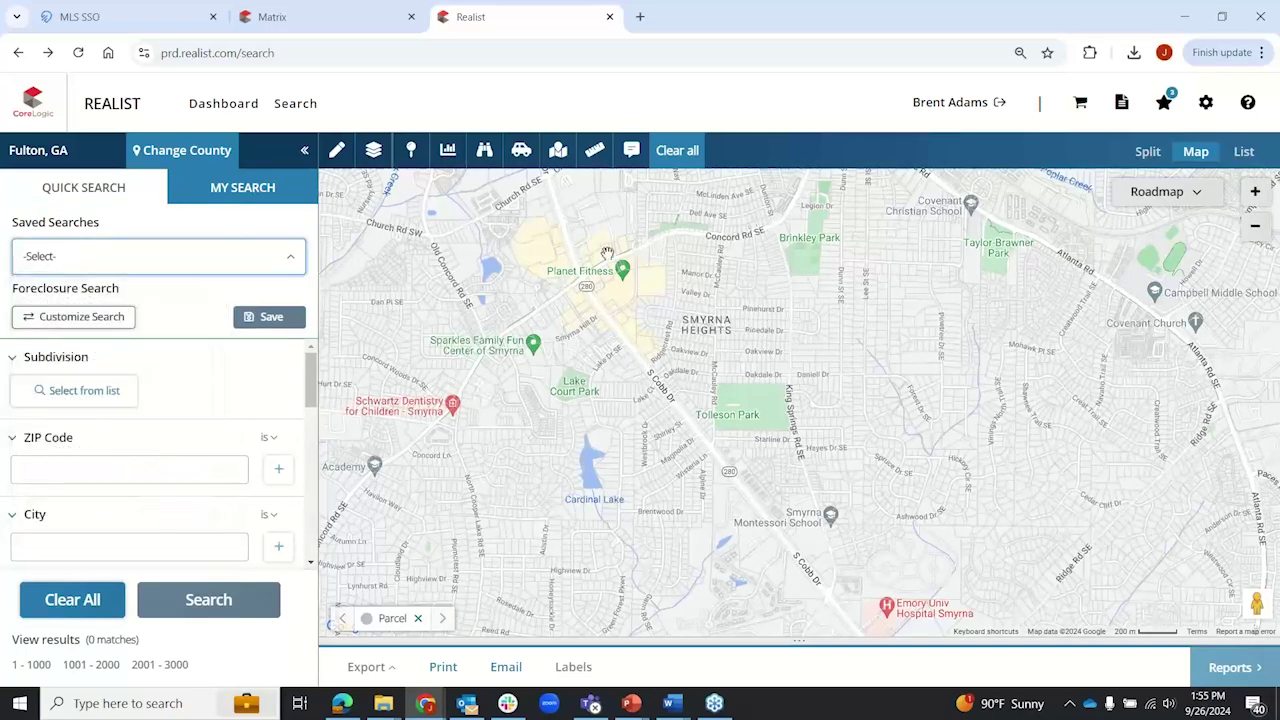
{"action": "left_click", "coordinate": [410, 151]}
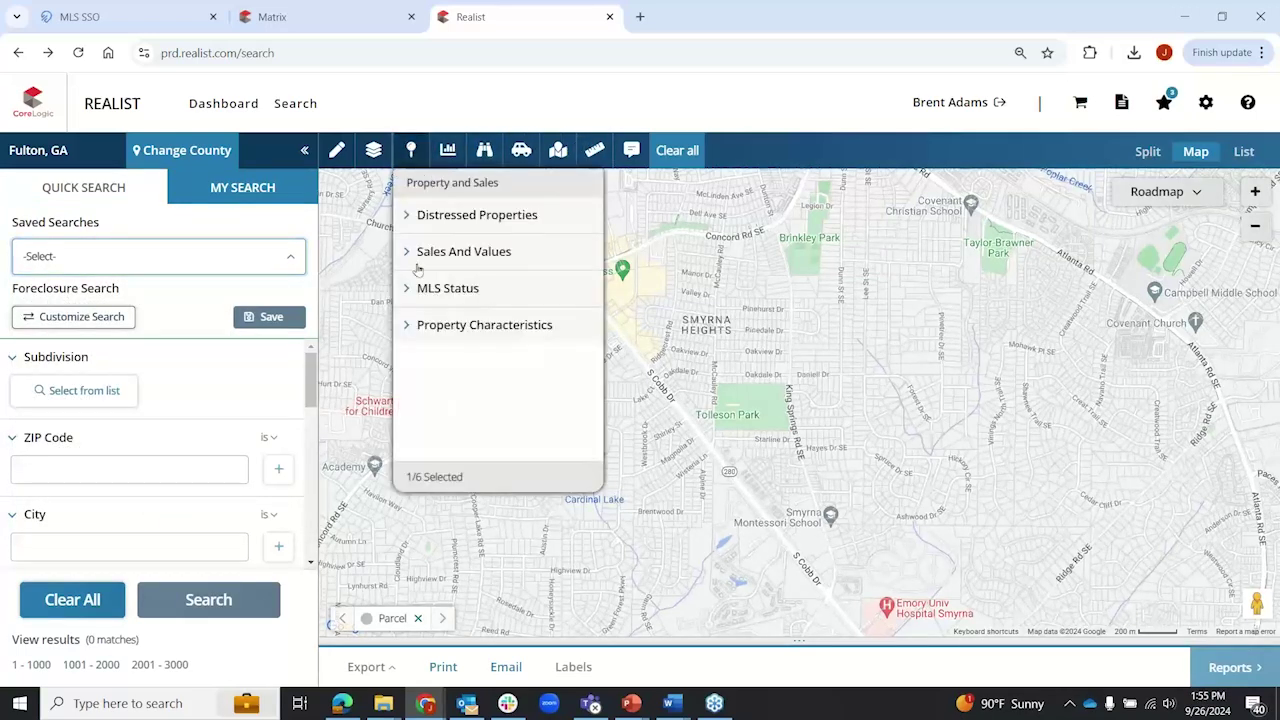
Step: Zoom in and label the parcels with Bed/Bath, then with Building Area
{"action": "left_click", "coordinate": [415, 325]}
{"action": "left_click", "coordinate": [410, 152]}
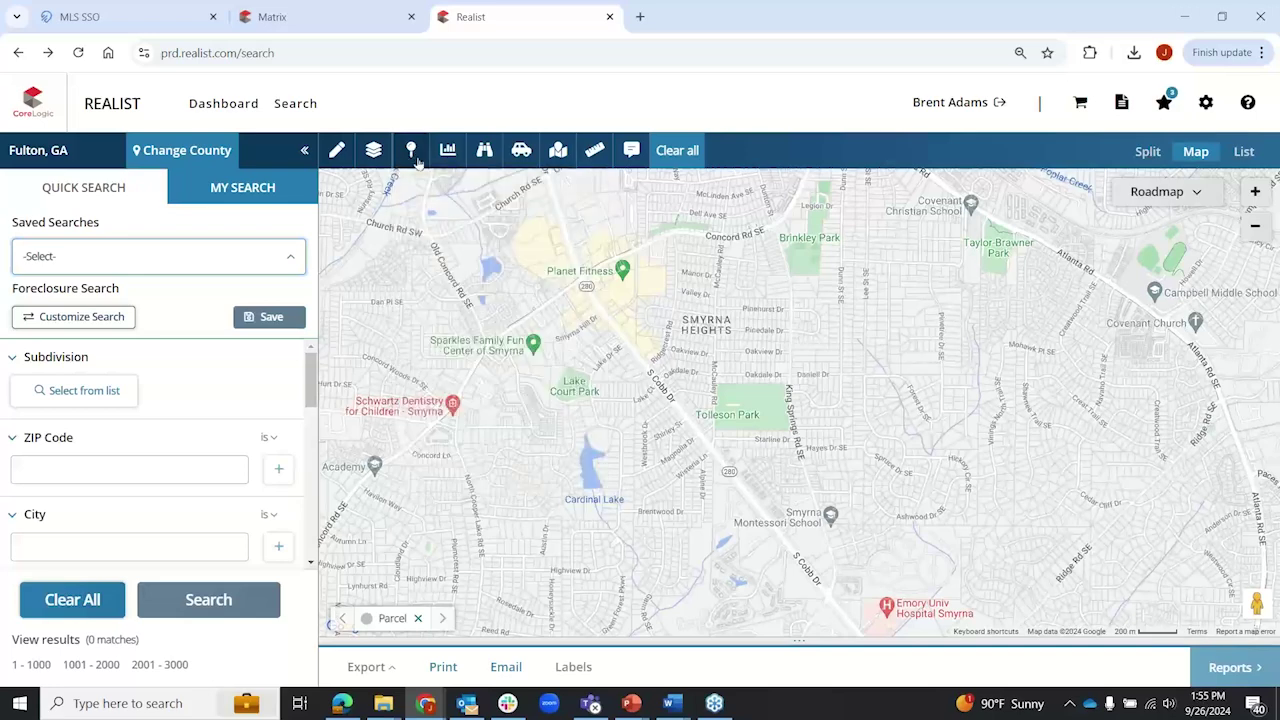
{"action": "scroll", "coordinate": [519, 453], "scroll_direction": "up", "scroll_amount": 1}
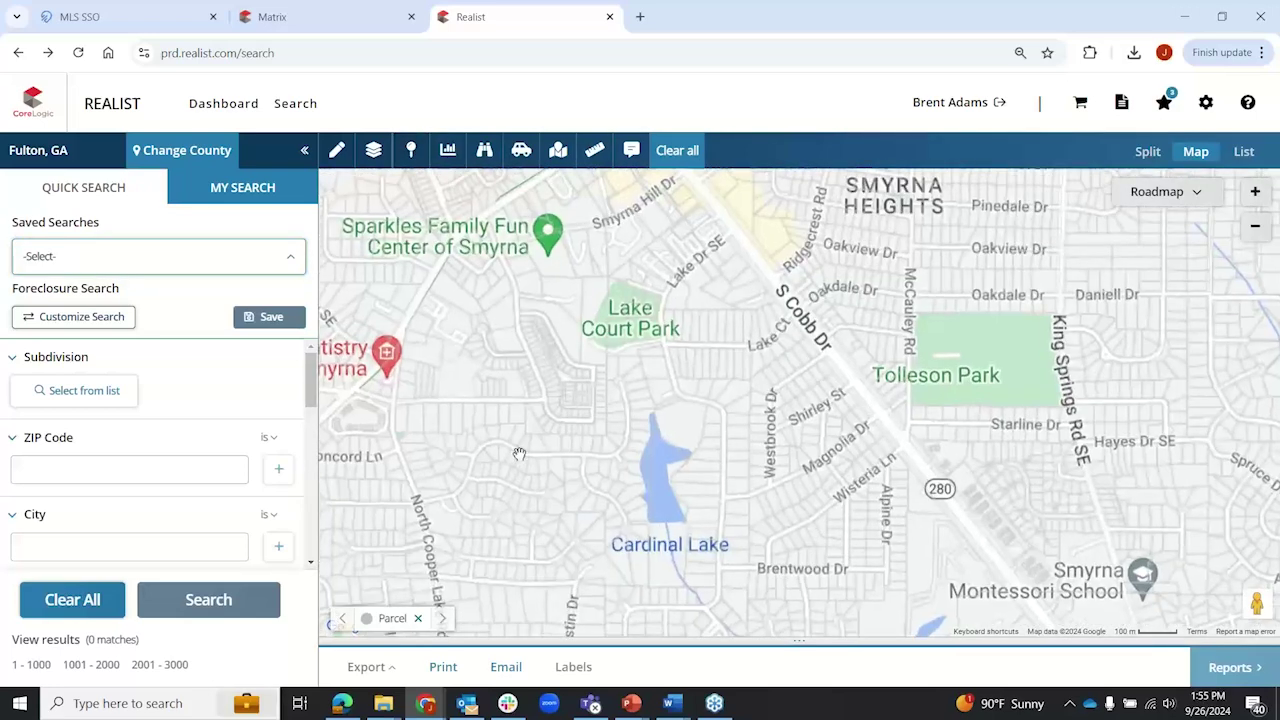
{"action": "scroll", "coordinate": [519, 453], "scroll_direction": "up", "scroll_amount": 1}
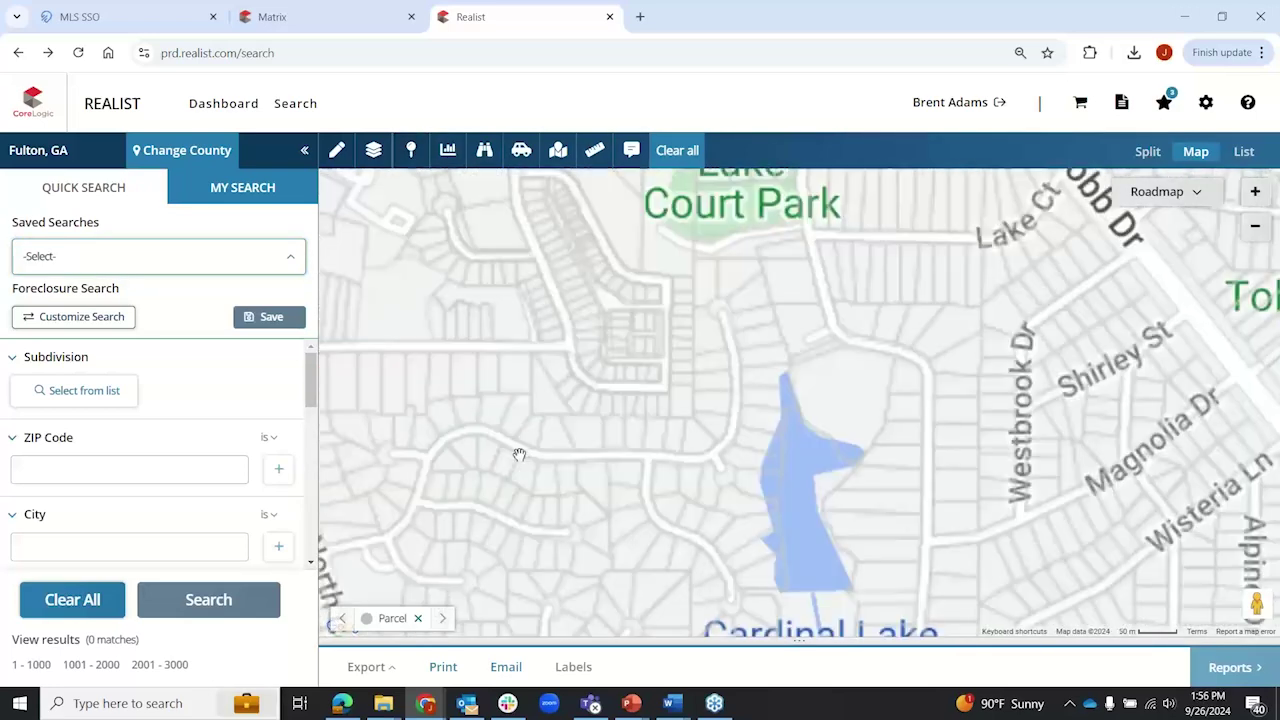
{"action": "left_click", "coordinate": [411, 152]}
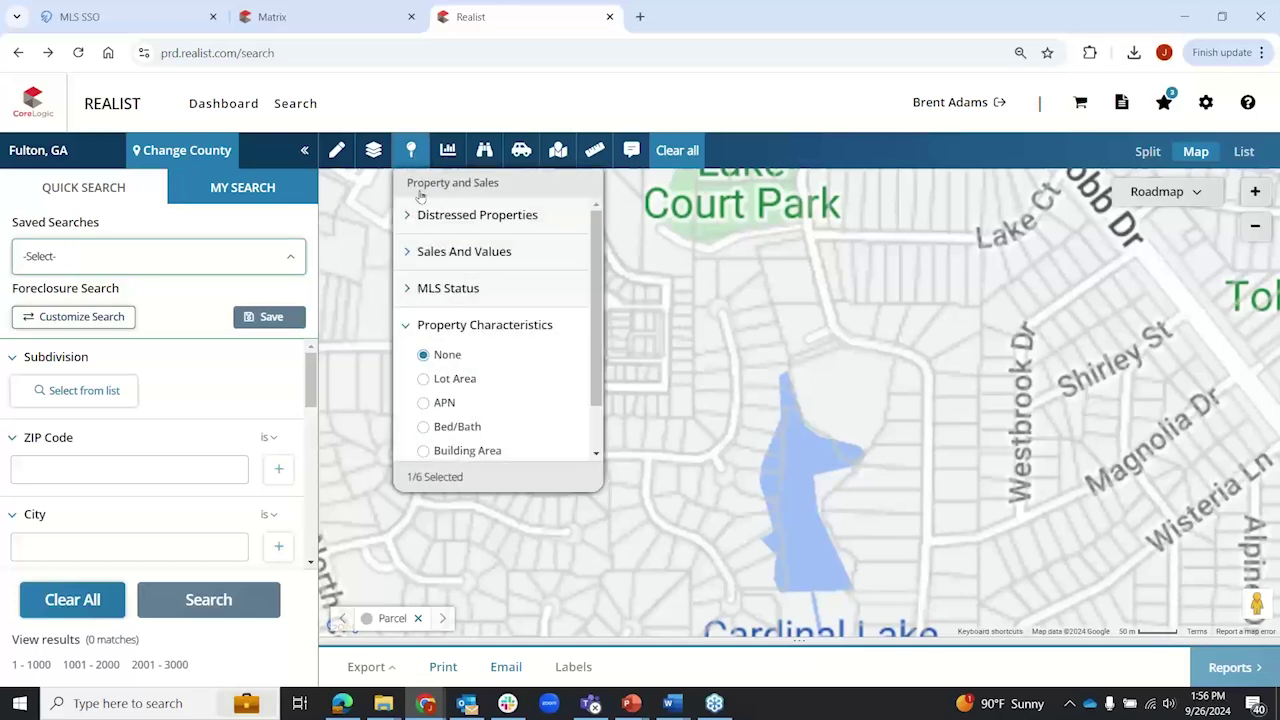
{"action": "left_click", "coordinate": [424, 428]}
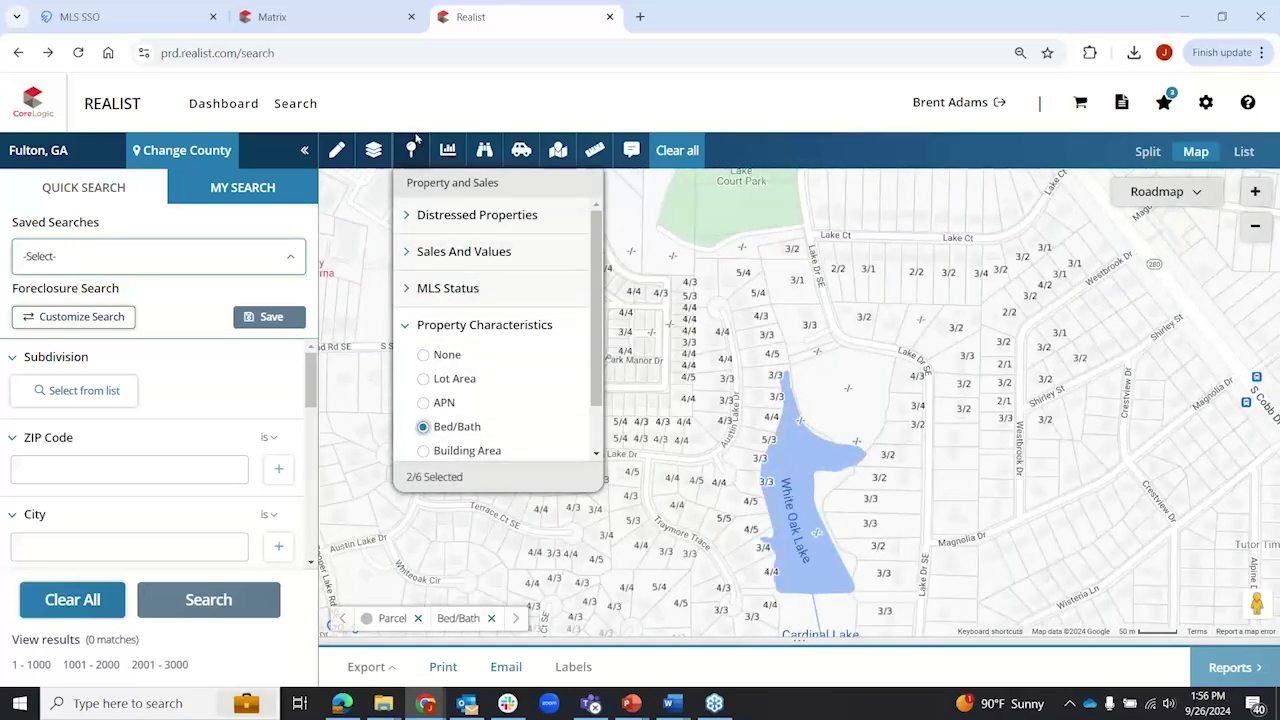
{"action": "scroll", "coordinate": [453, 316], "scroll_direction": "down", "scroll_amount": 1}
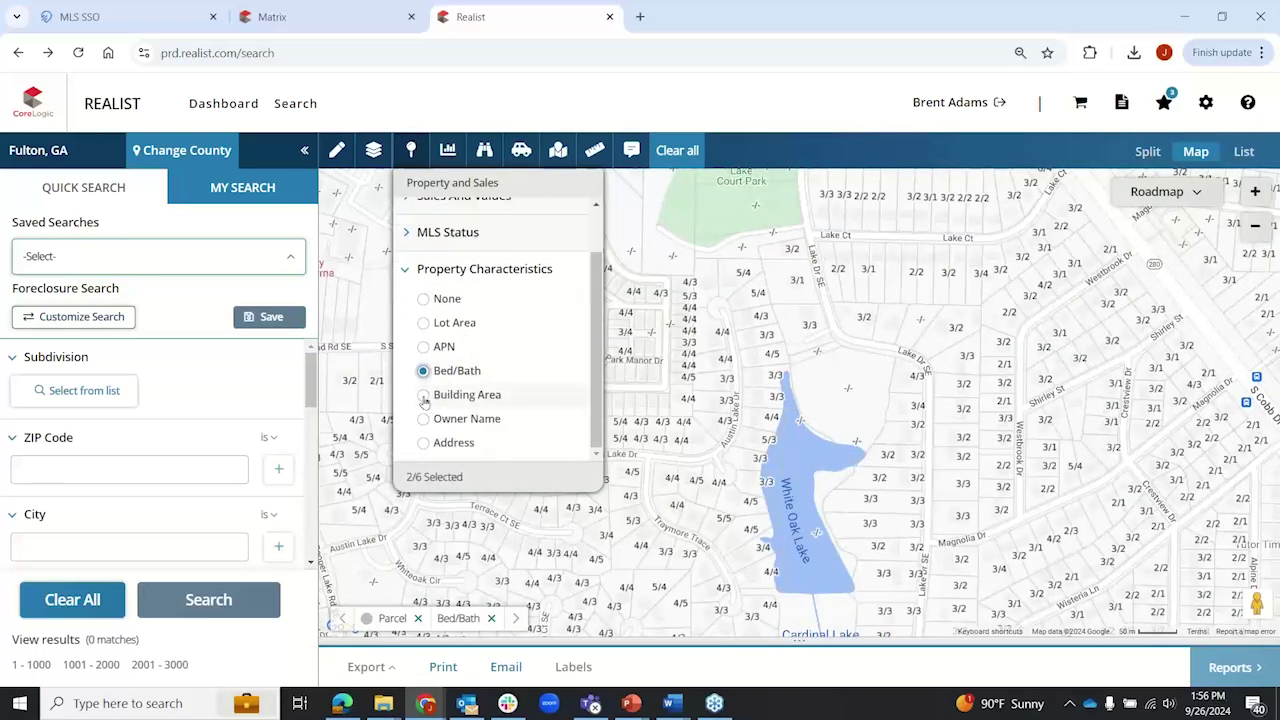
{"action": "left_click", "coordinate": [423, 395]}
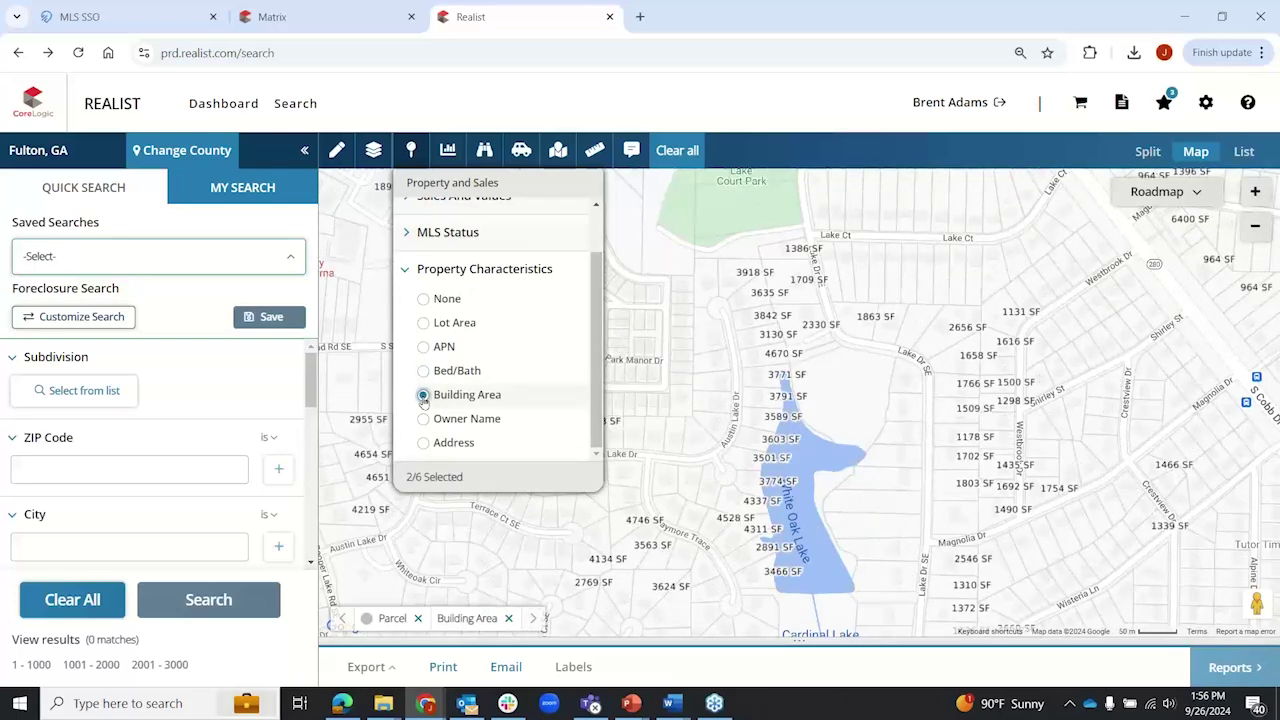
Step: Set the Property Characteristics labels to None and zoom out to metro Atlanta
{"action": "left_click", "coordinate": [424, 299]}
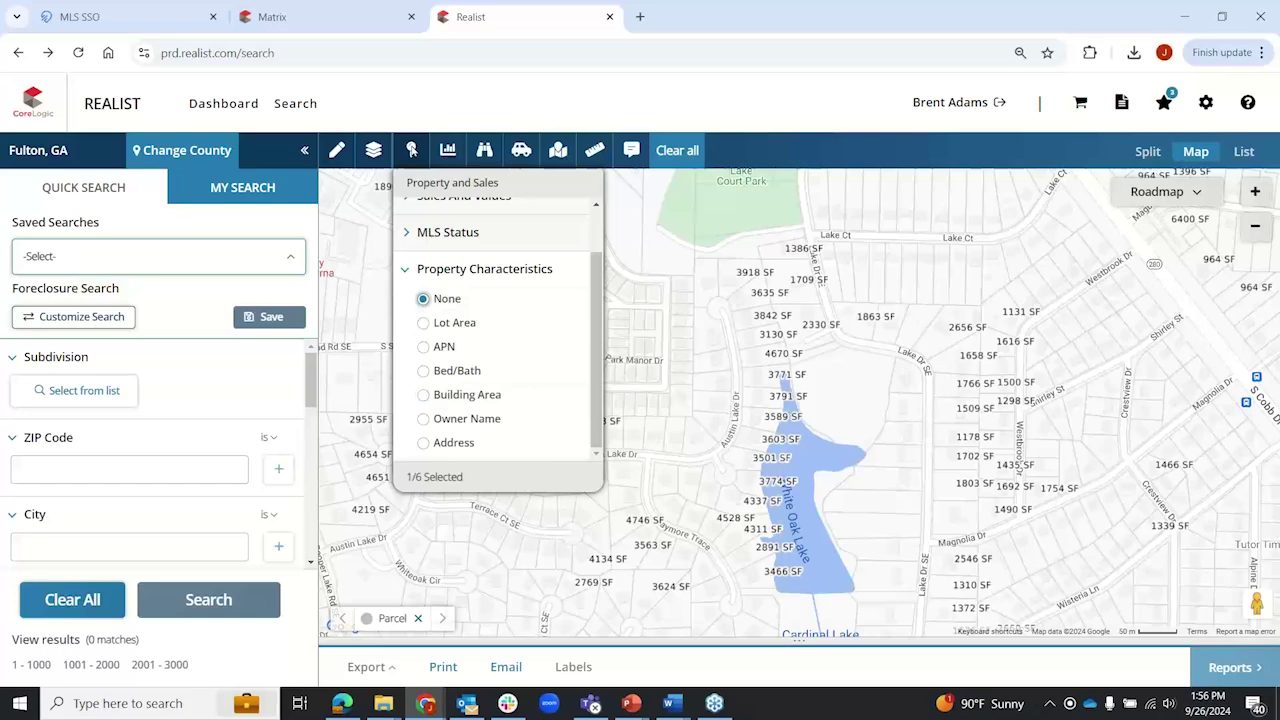
{"action": "left_click", "coordinate": [411, 150]}
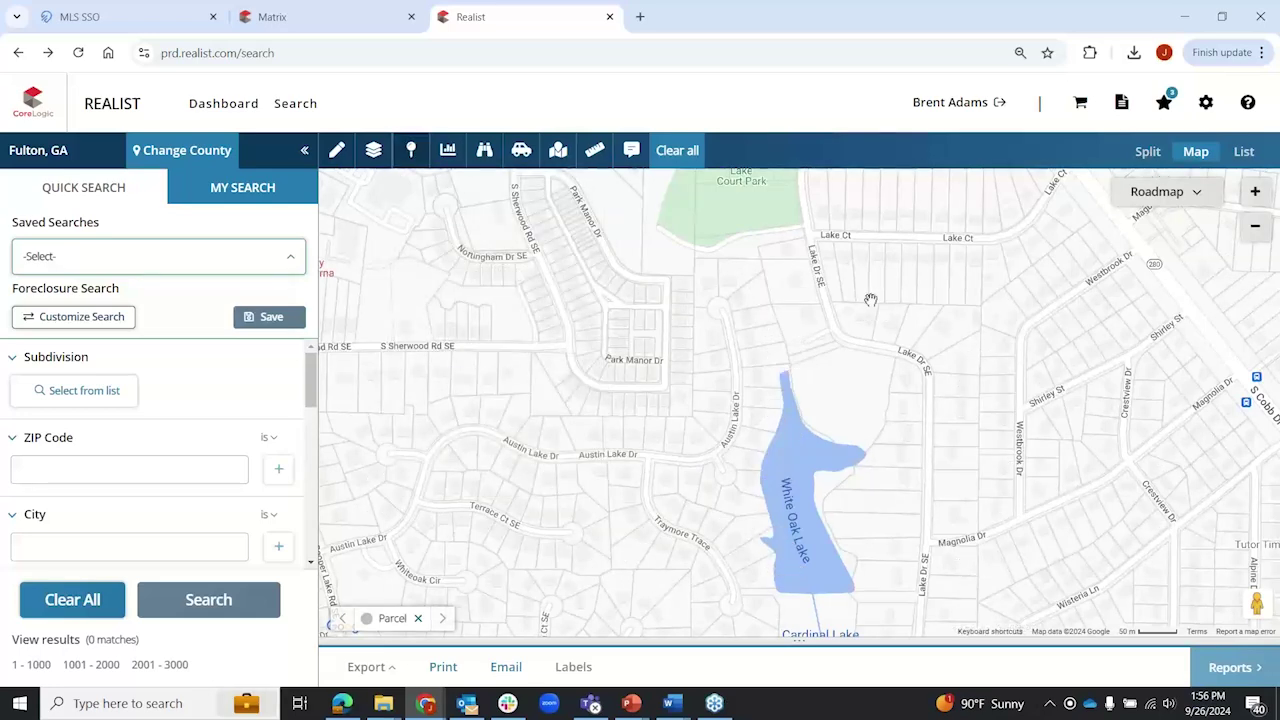
{"action": "scroll", "coordinate": [870, 299], "scroll_direction": "down", "scroll_amount": 2}
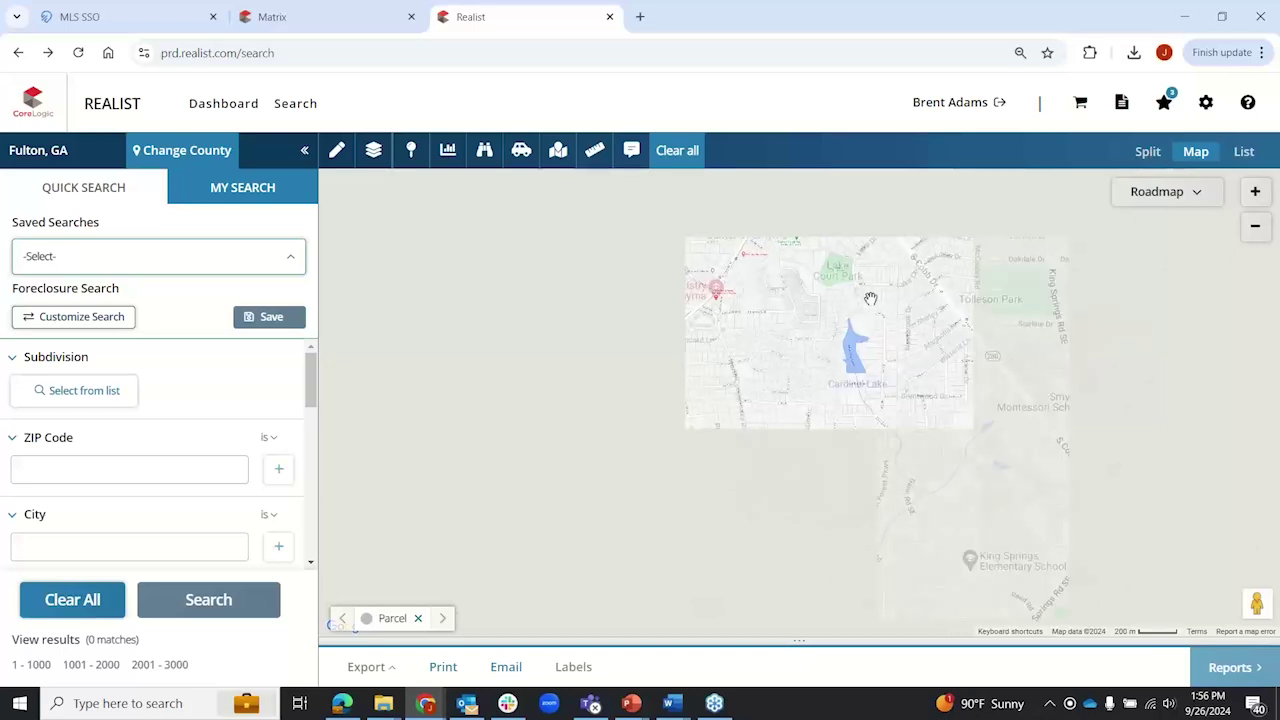
{"action": "scroll", "coordinate": [870, 299], "scroll_direction": "down", "scroll_amount": 1}
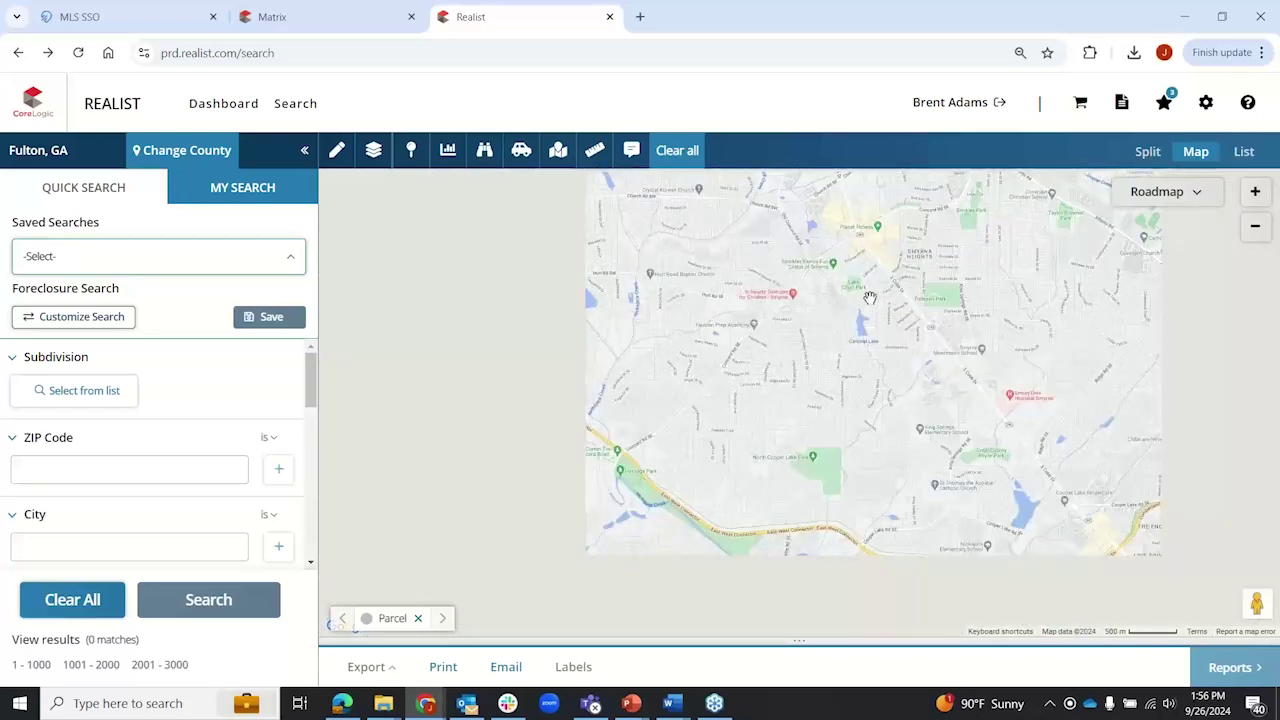
{"action": "scroll", "coordinate": [870, 299], "scroll_direction": "down", "scroll_amount": 1}
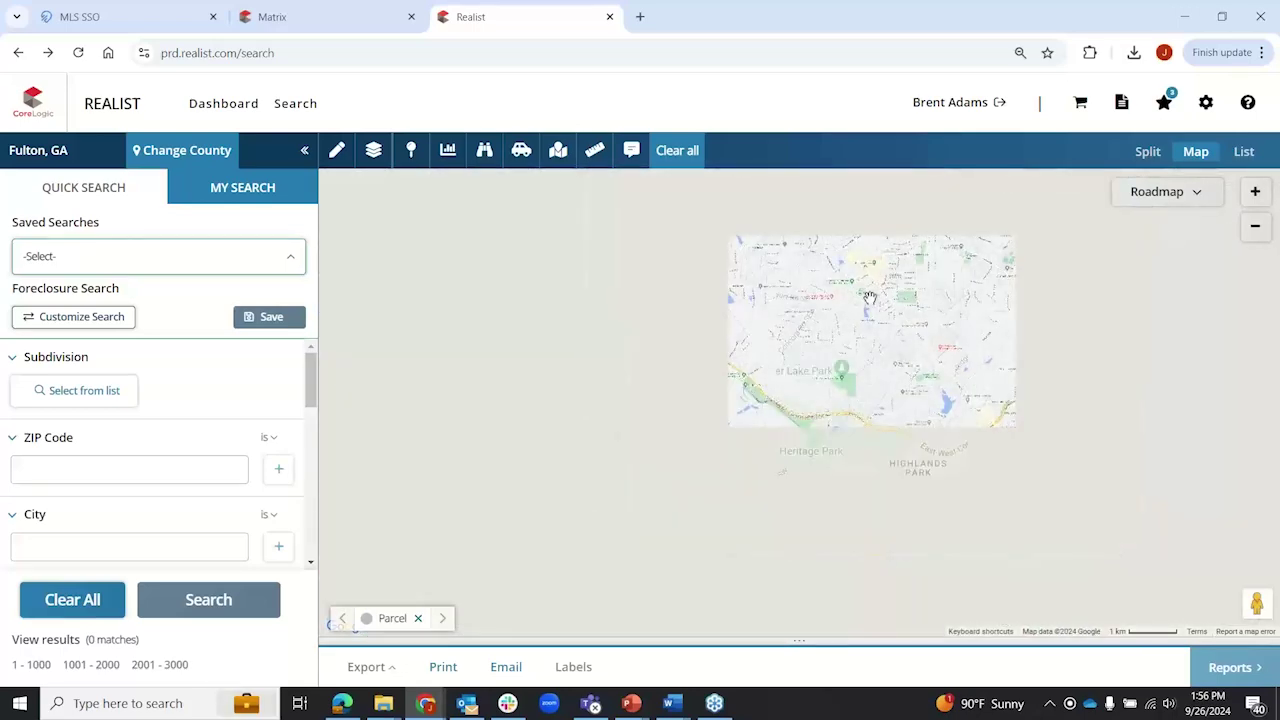
{"action": "scroll", "coordinate": [870, 298], "scroll_direction": "down", "scroll_amount": 1}
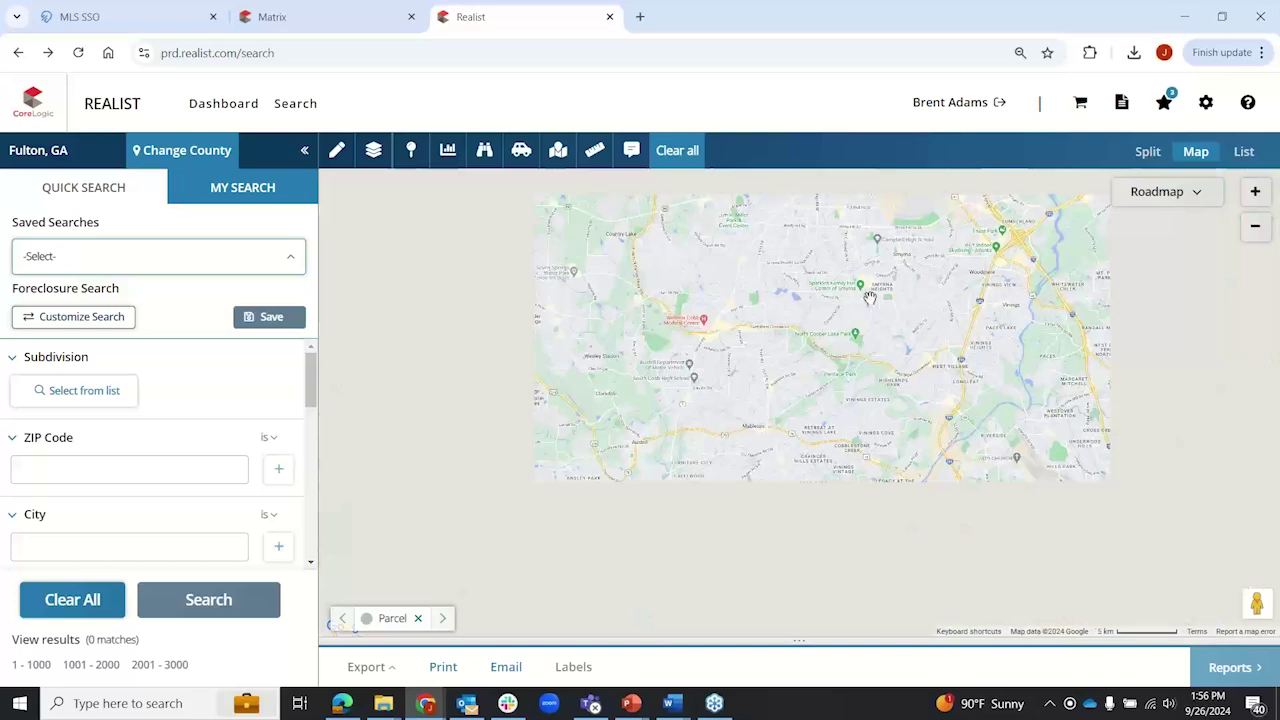
{"action": "scroll", "coordinate": [870, 298], "scroll_direction": "down", "scroll_amount": 1}
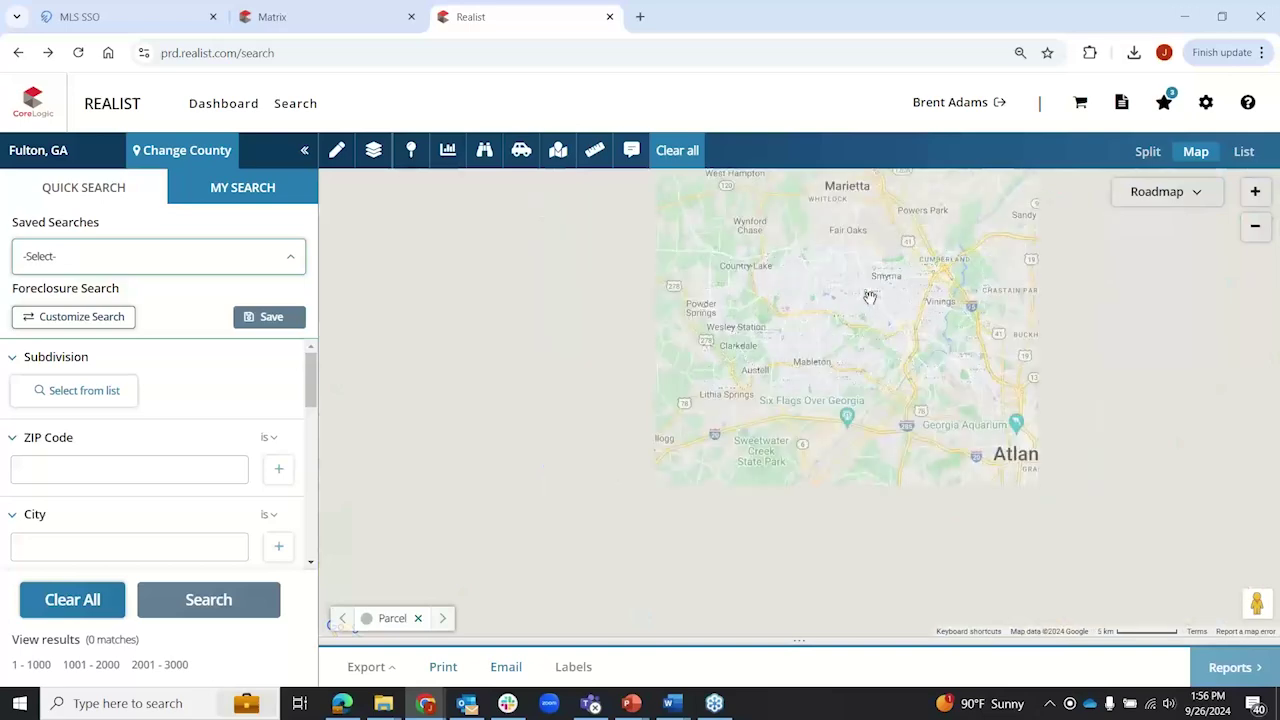
Step: Shade the map's ZIP areas by Median Sale Price
{"action": "left_click", "coordinate": [447, 150]}
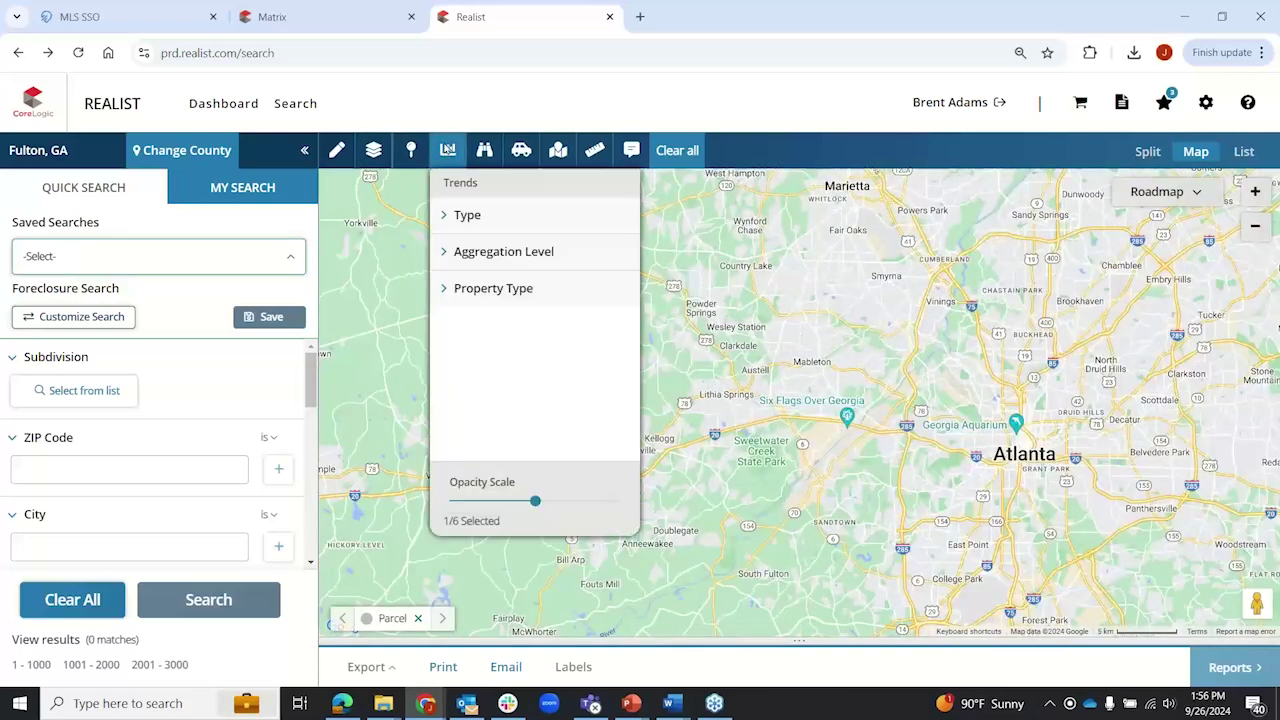
{"action": "left_click", "coordinate": [446, 217]}
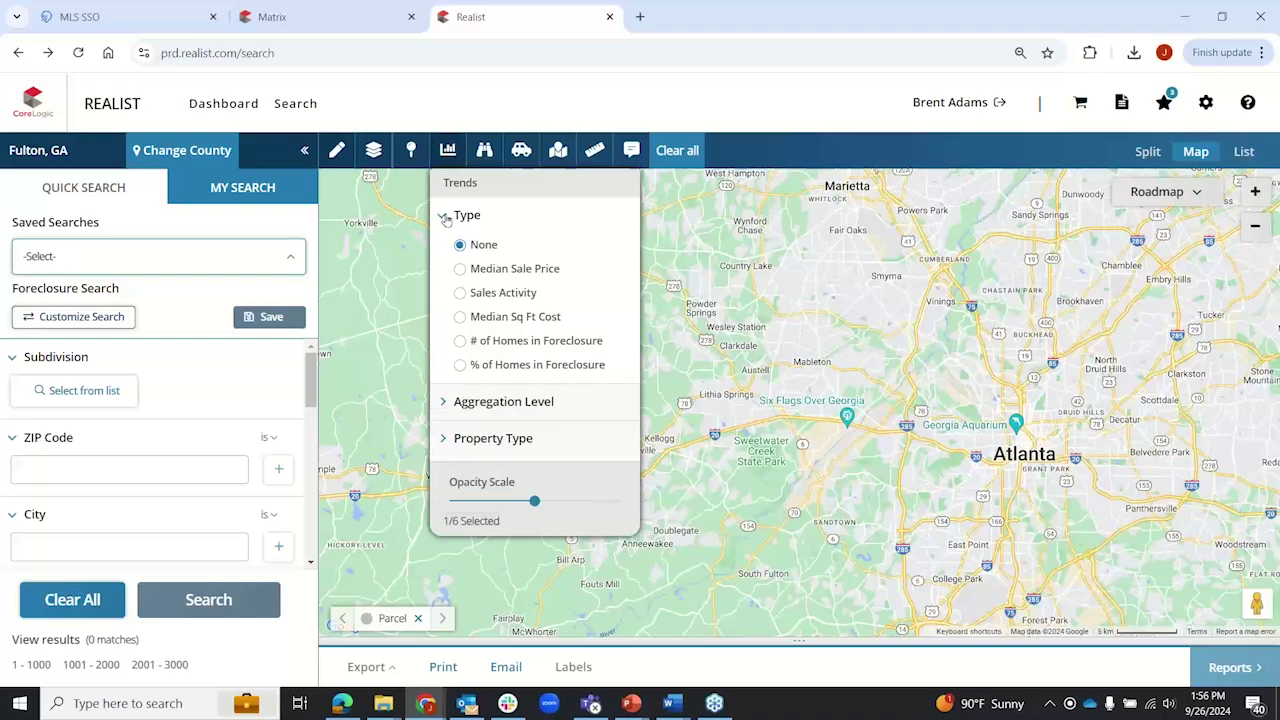
{"action": "left_click", "coordinate": [460, 269]}
{"action": "left_click", "coordinate": [448, 150]}
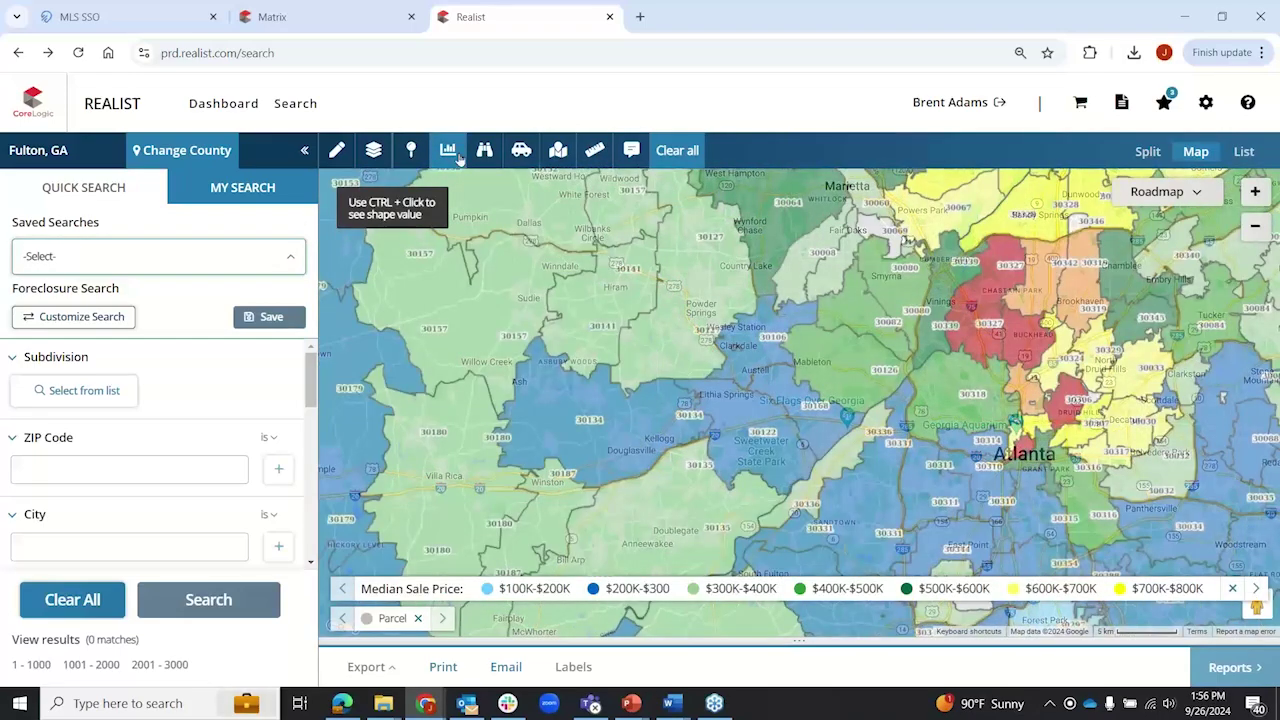
Step: Check median sale prices for ZIP 30305 and ZIP 30315 ($249,350)
{"action": "left_click", "coordinate": [1032, 346]}
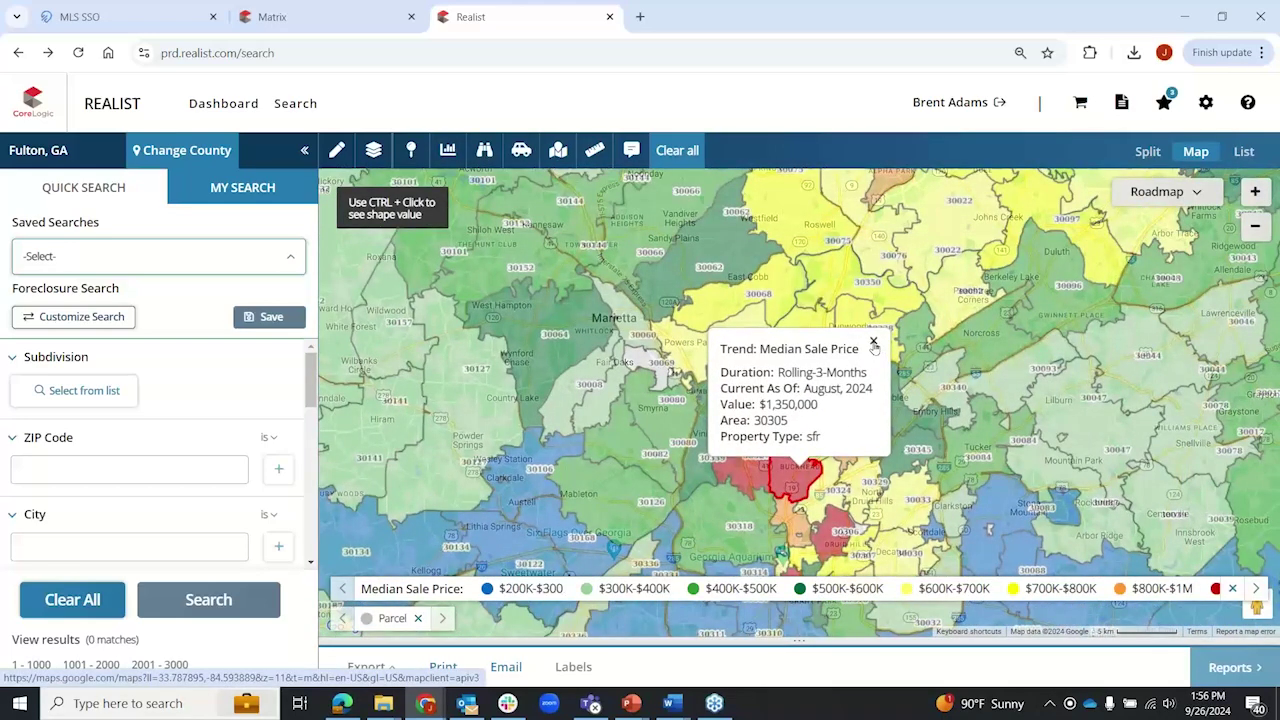
{"action": "left_click", "coordinate": [873, 341]}
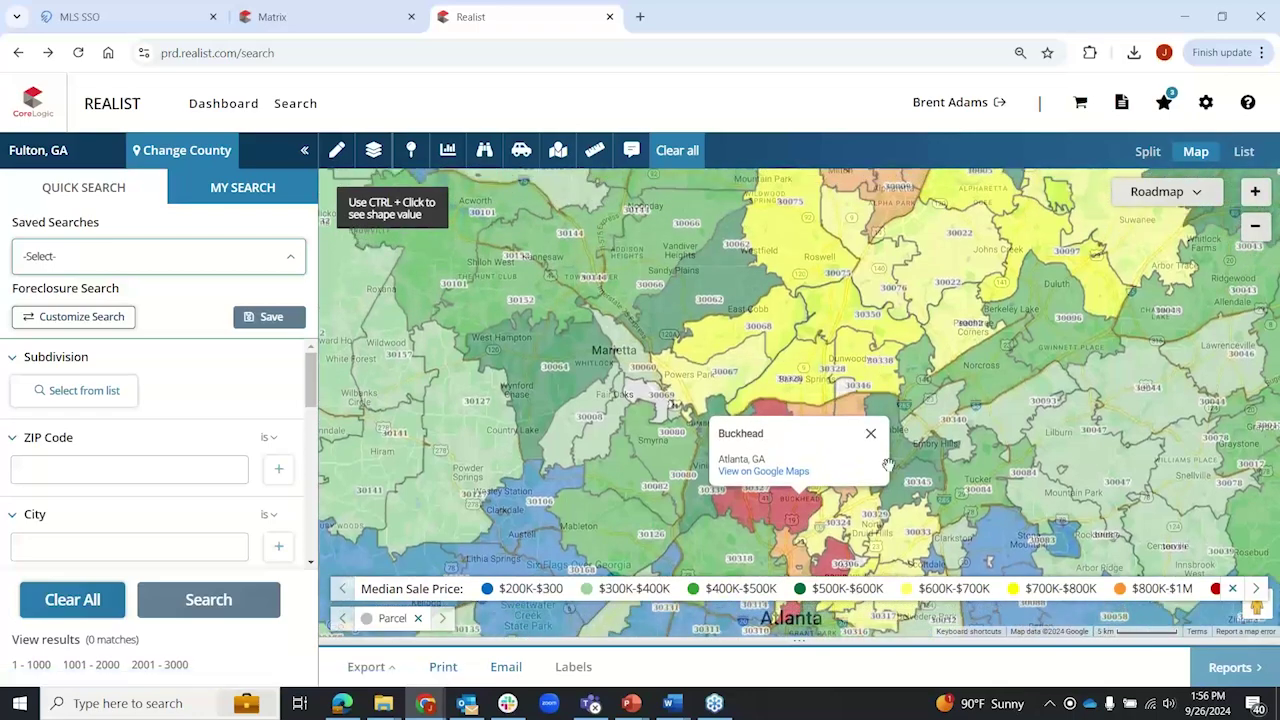
{"action": "left_click", "coordinate": [868, 426]}
{"action": "left_click_drag", "start_coordinate": [885, 493], "coordinate": [880, 290]}
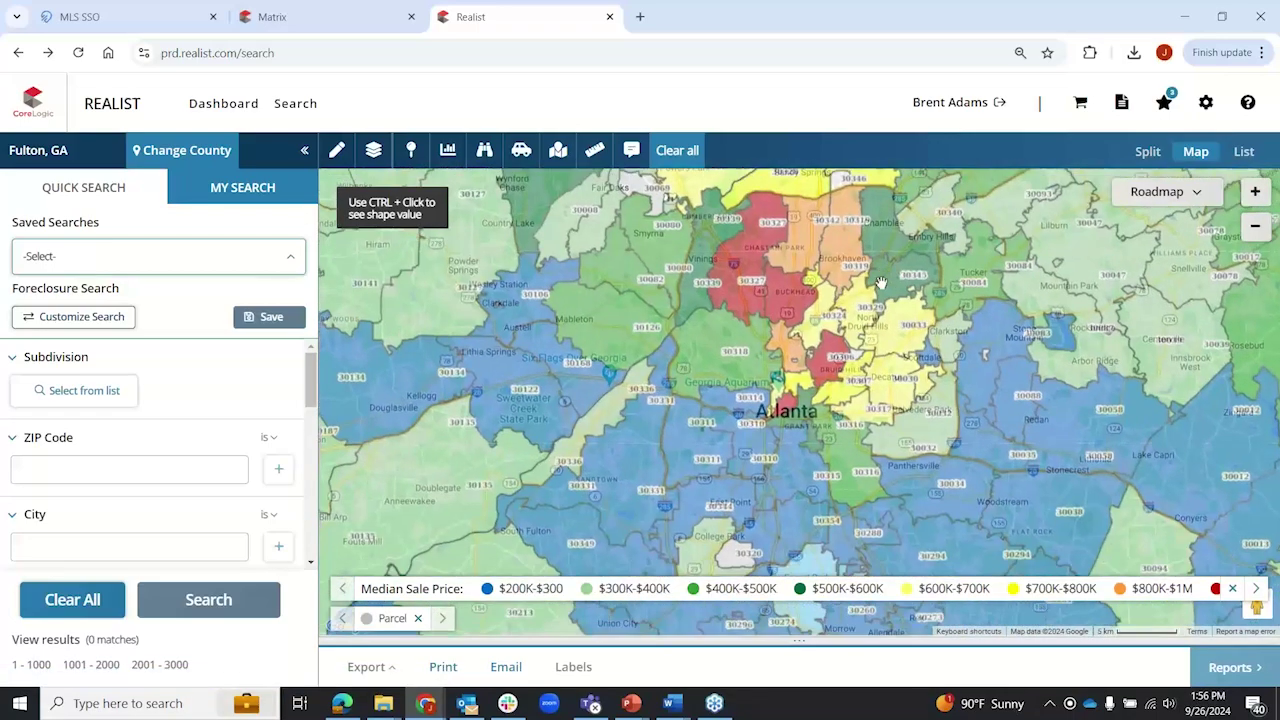
{"action": "left_click", "coordinate": [798, 468]}
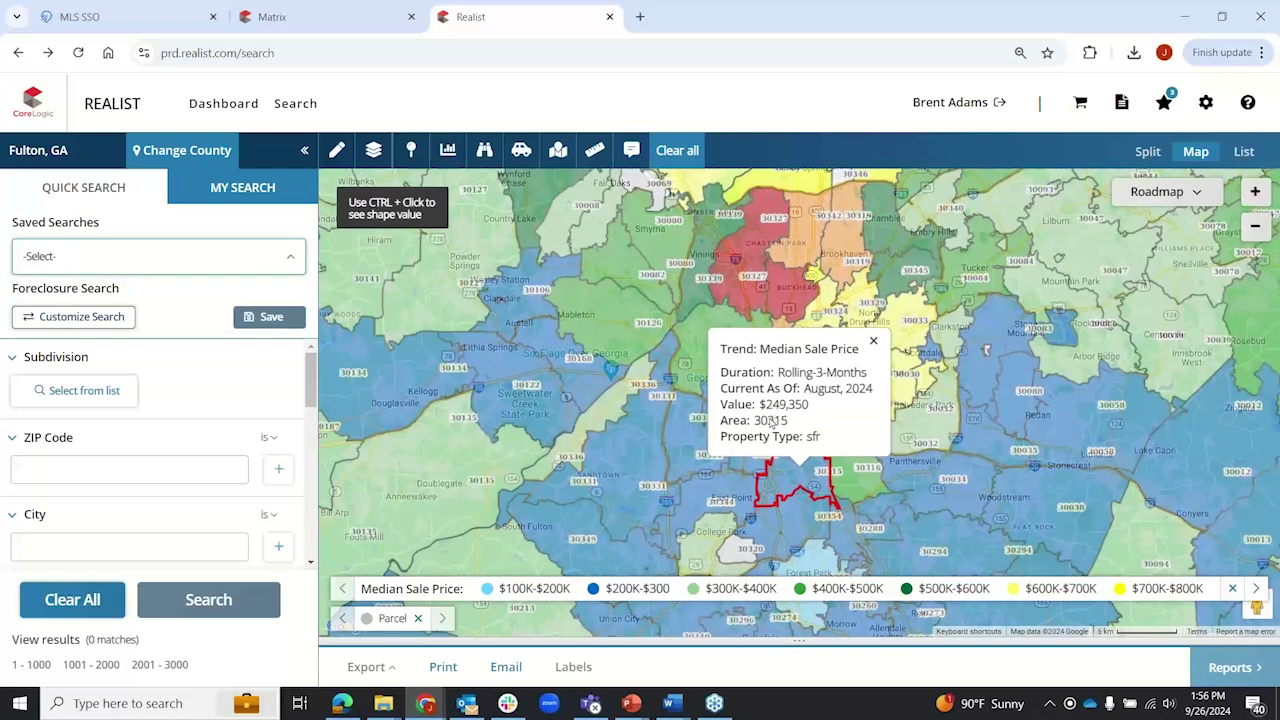
{"action": "left_click", "coordinate": [876, 341]}
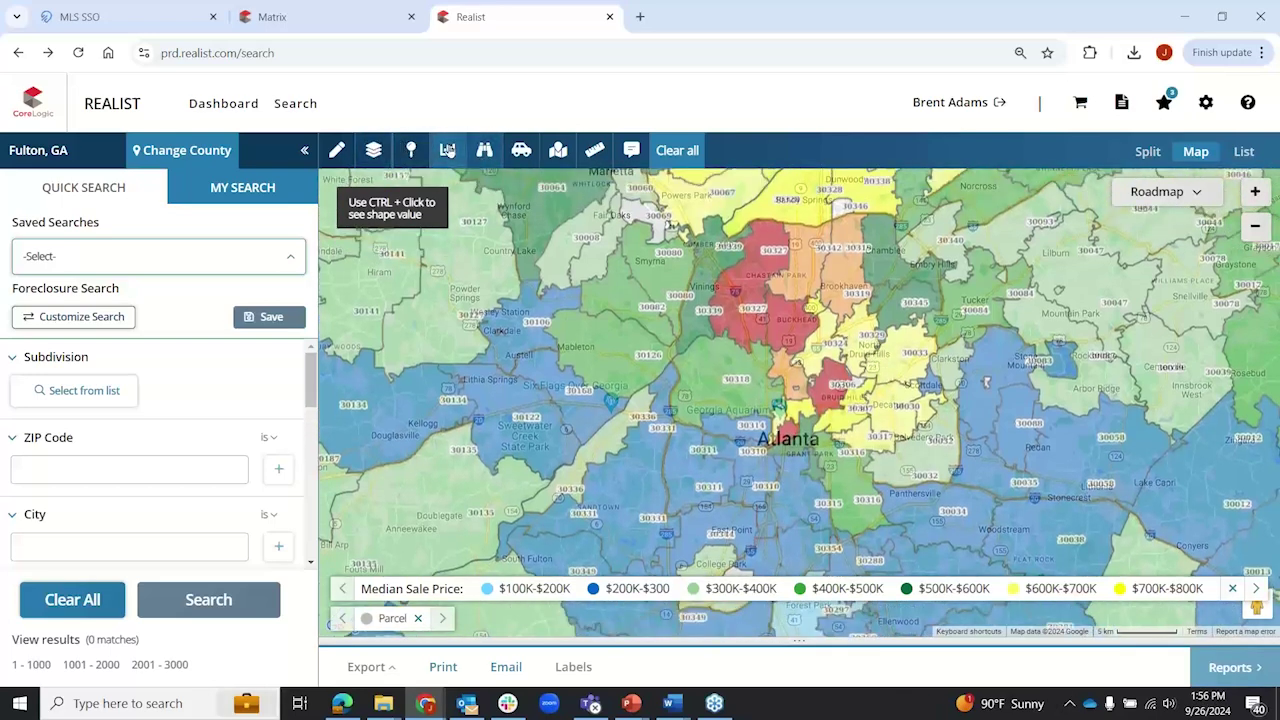
{"action": "left_click", "coordinate": [448, 150]}
Step: Switch the trend shading type to Sales Activity
{"action": "left_click", "coordinate": [466, 214]}
{"action": "left_click", "coordinate": [462, 294]}
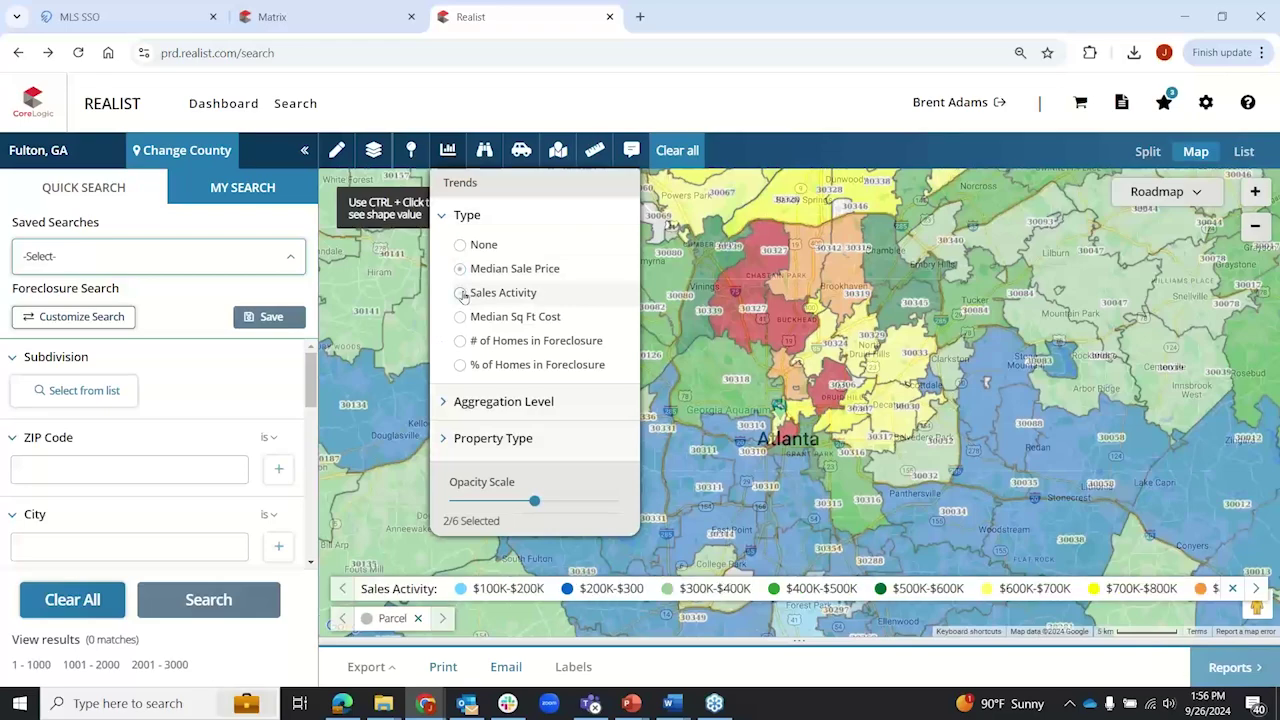
{"action": "left_click", "coordinate": [449, 156]}
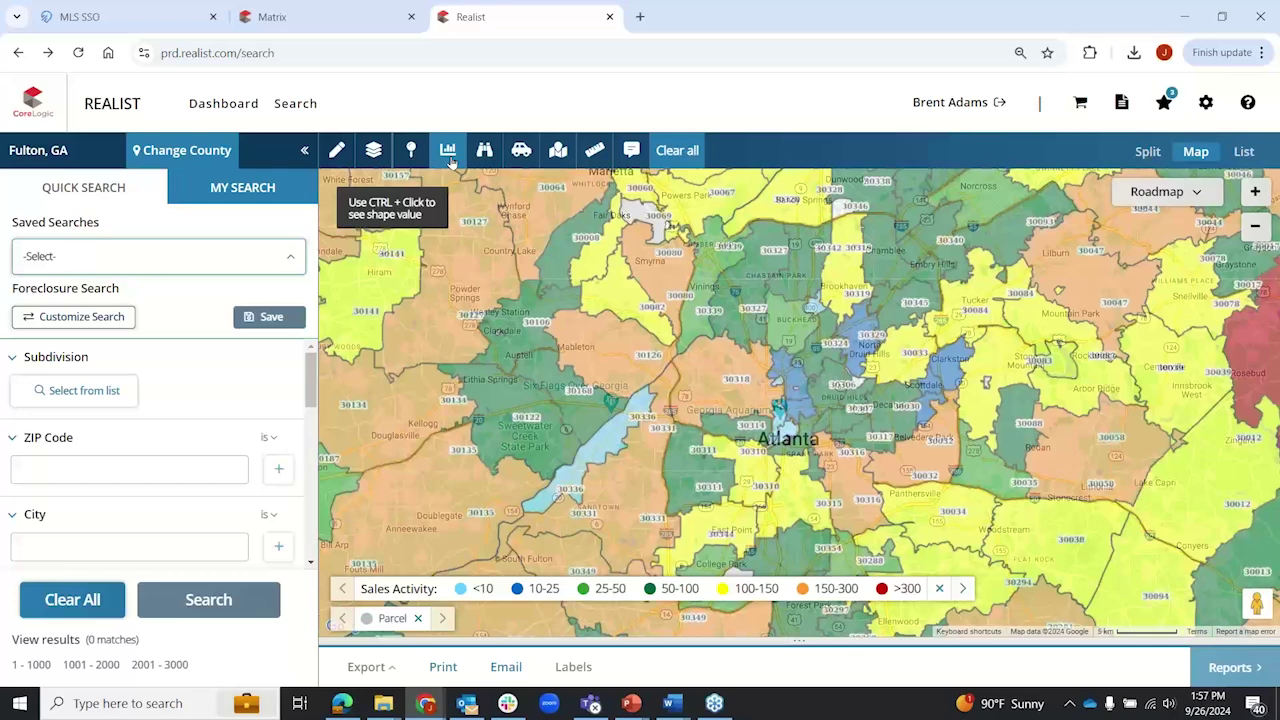
Step: Try Neighborhood then Zip Code aggregation, then set the trend type to None
{"action": "left_click", "coordinate": [450, 160]}
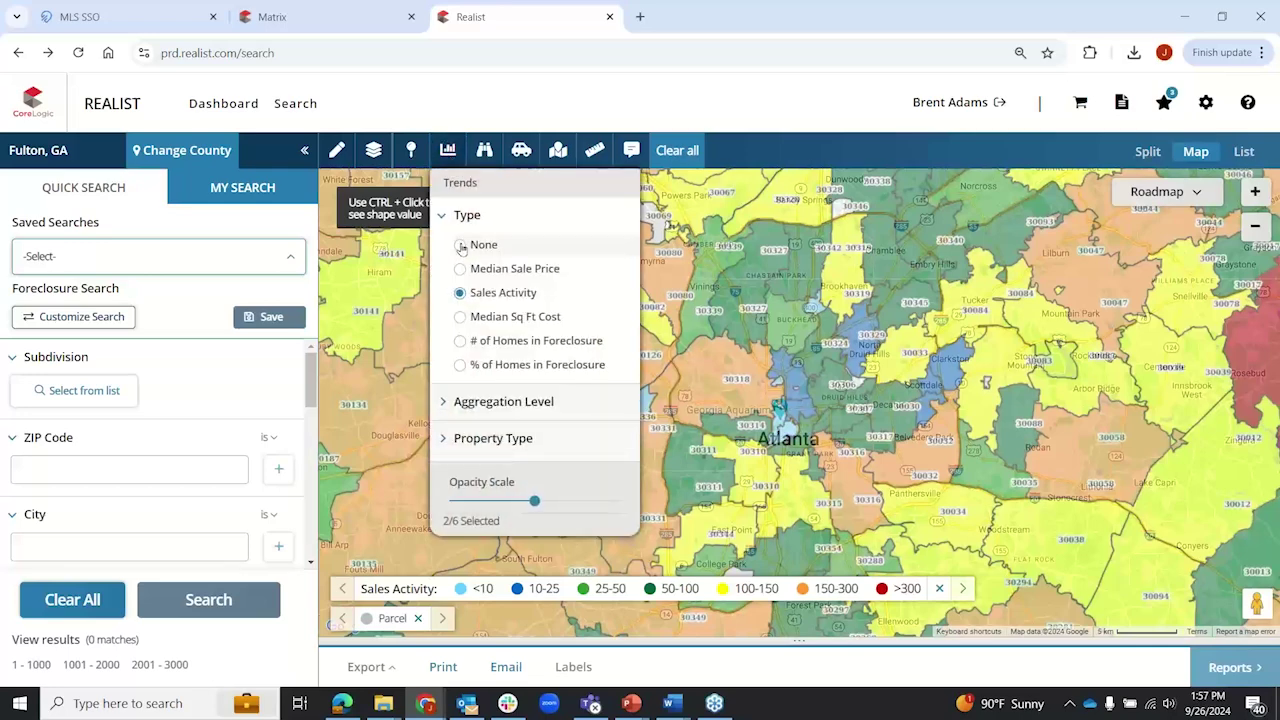
{"action": "left_click", "coordinate": [445, 401]}
{"action": "scroll", "coordinate": [460, 410], "scroll_direction": "down", "scroll_amount": 1}
{"action": "left_click", "coordinate": [461, 408]}
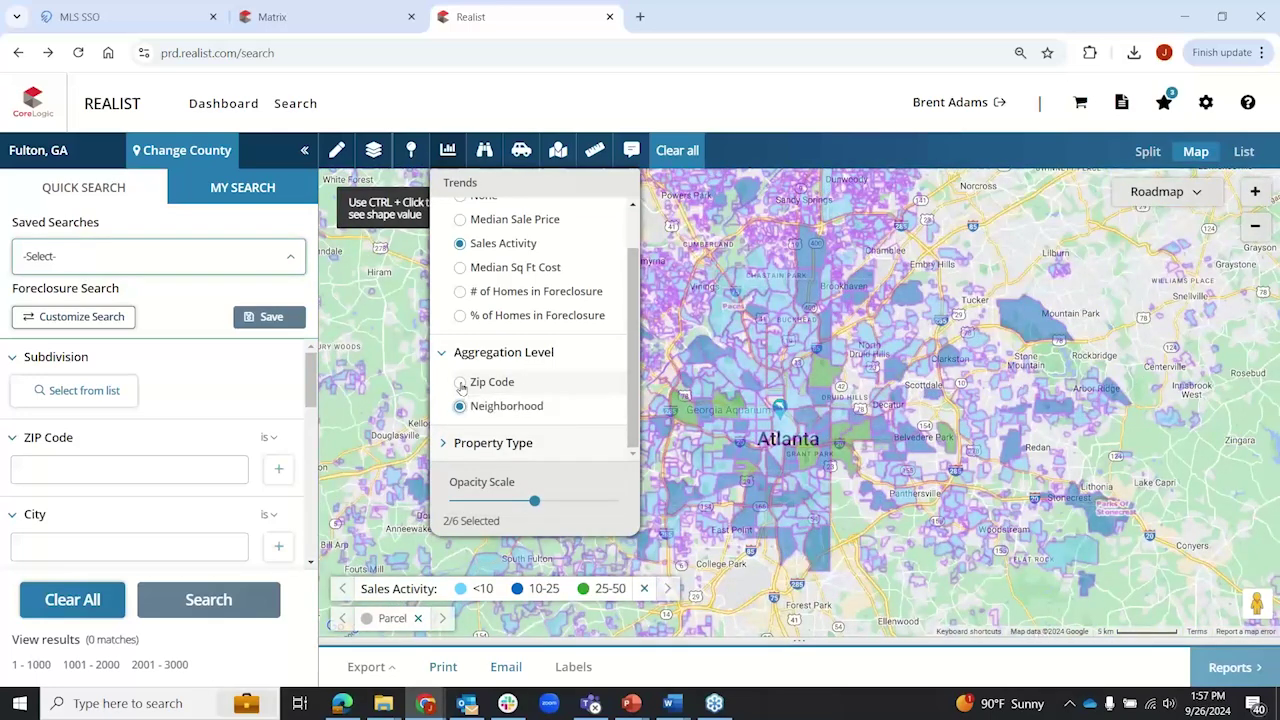
{"action": "left_click", "coordinate": [461, 384]}
{"action": "scroll", "coordinate": [463, 222], "scroll_direction": "up", "scroll_amount": 1}
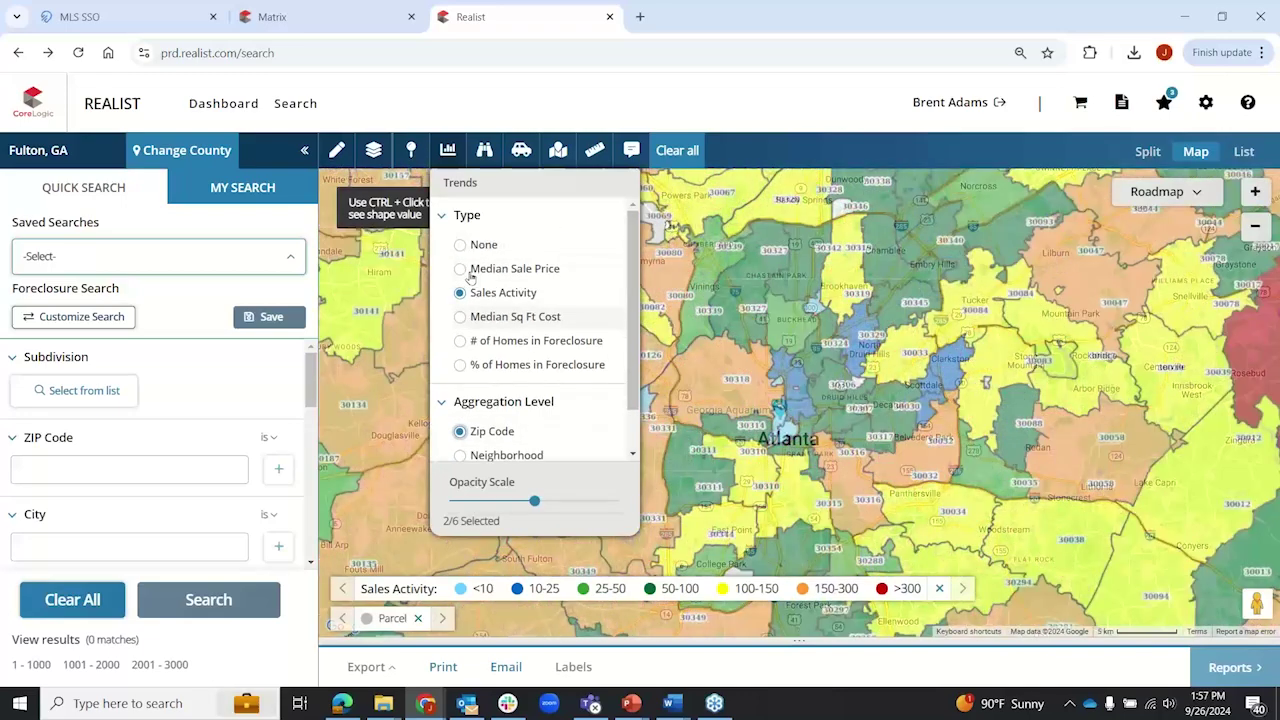
{"action": "left_click", "coordinate": [461, 245]}
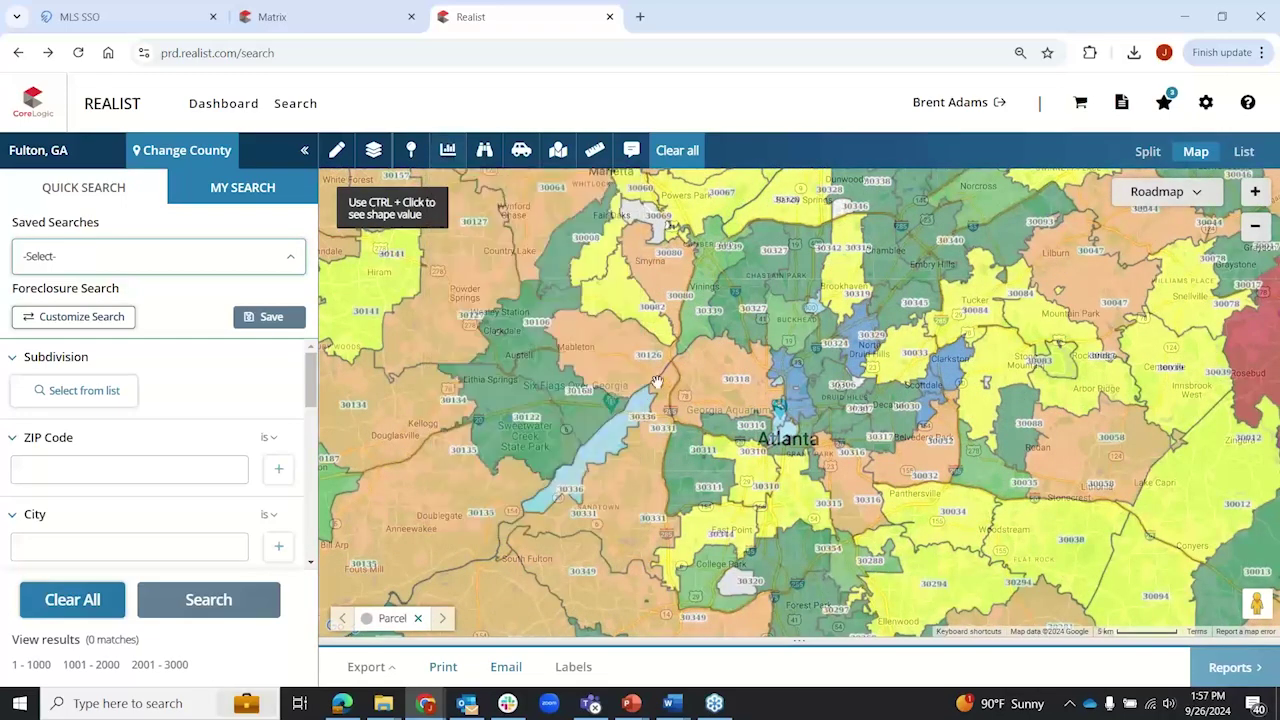
Step: Zoom into downtown Atlanta and show Banking, Food And Dining and Shopping points of interest
{"action": "scroll", "coordinate": [752, 418], "scroll_direction": "up", "scroll_amount": 1}
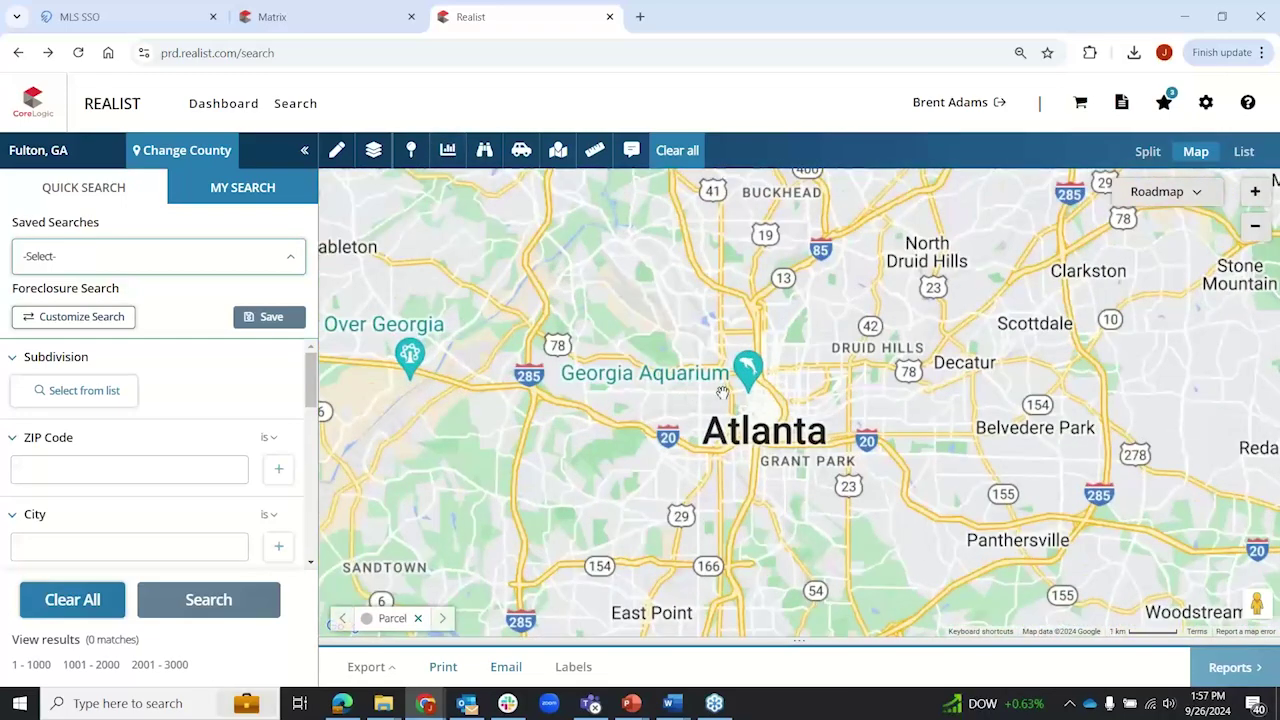
{"action": "scroll", "coordinate": [724, 392], "scroll_direction": "up", "scroll_amount": 1}
{"action": "scroll", "coordinate": [725, 392], "scroll_direction": "up", "scroll_amount": 1}
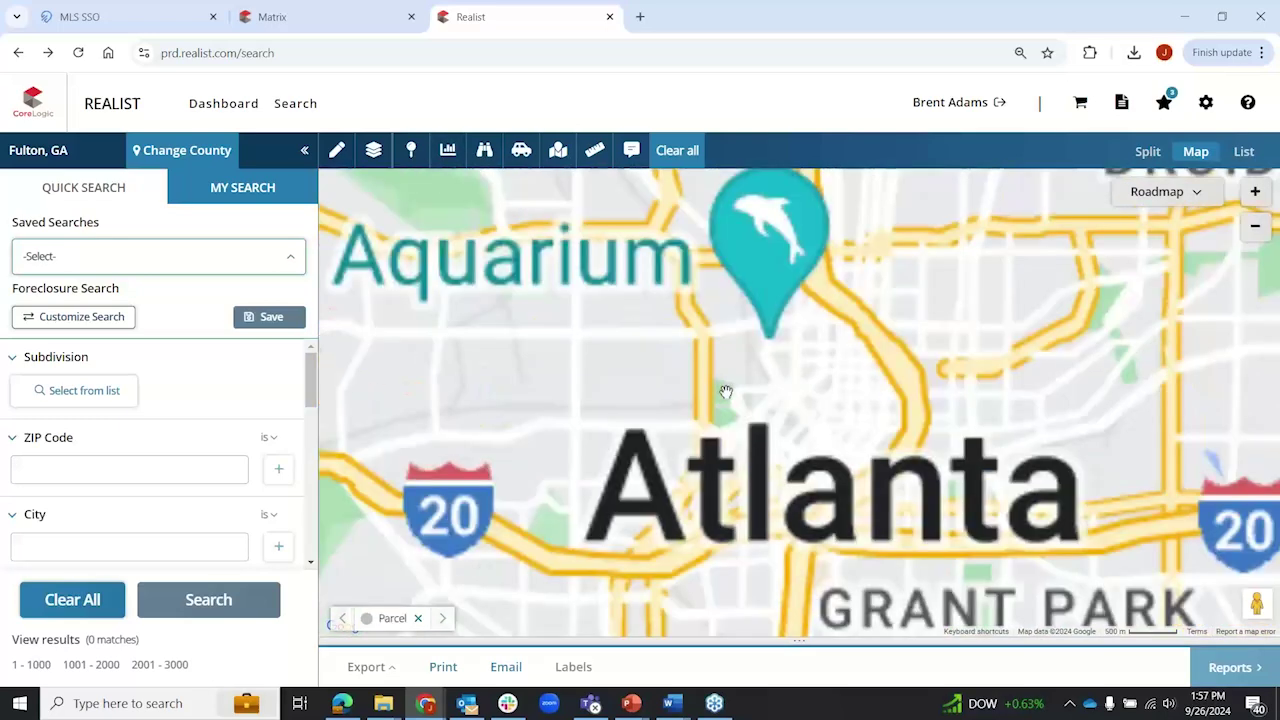
{"action": "scroll", "coordinate": [728, 389], "scroll_direction": "up", "scroll_amount": 1}
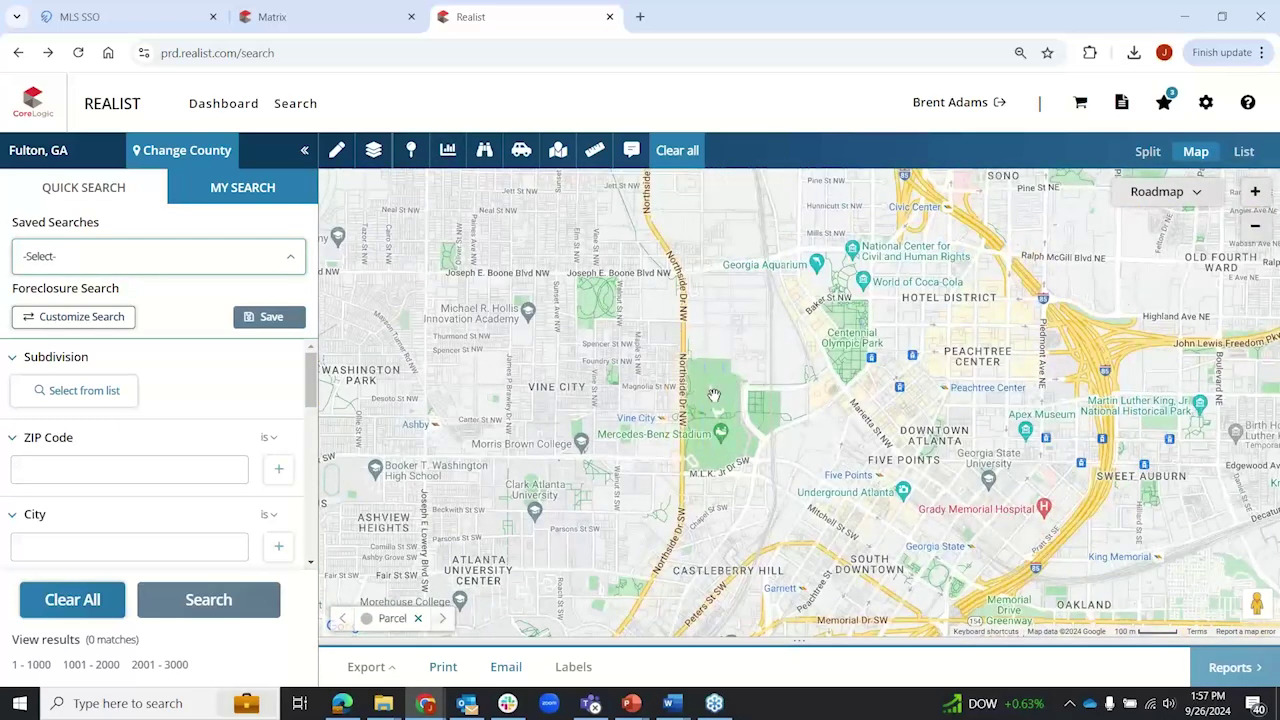
{"action": "scroll", "coordinate": [534, 266], "scroll_direction": "up", "scroll_amount": 1}
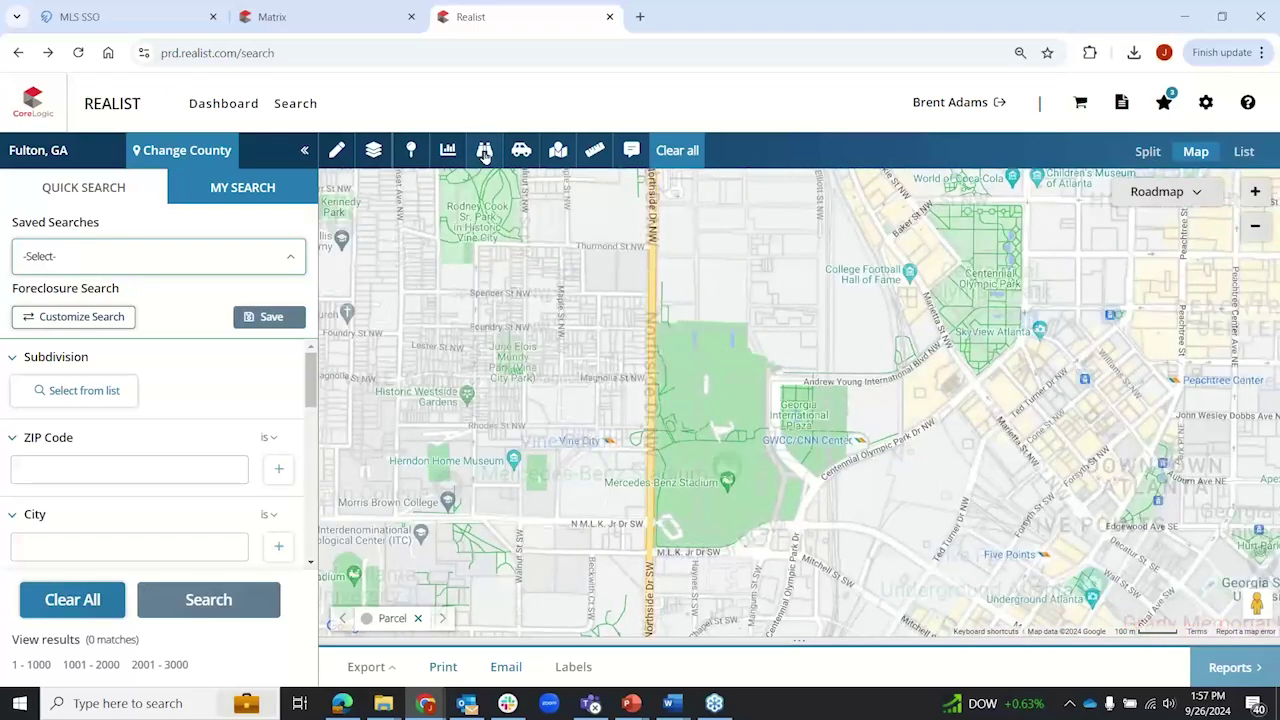
{"action": "left_click", "coordinate": [485, 151]}
{"action": "left_click", "coordinate": [485, 235]}
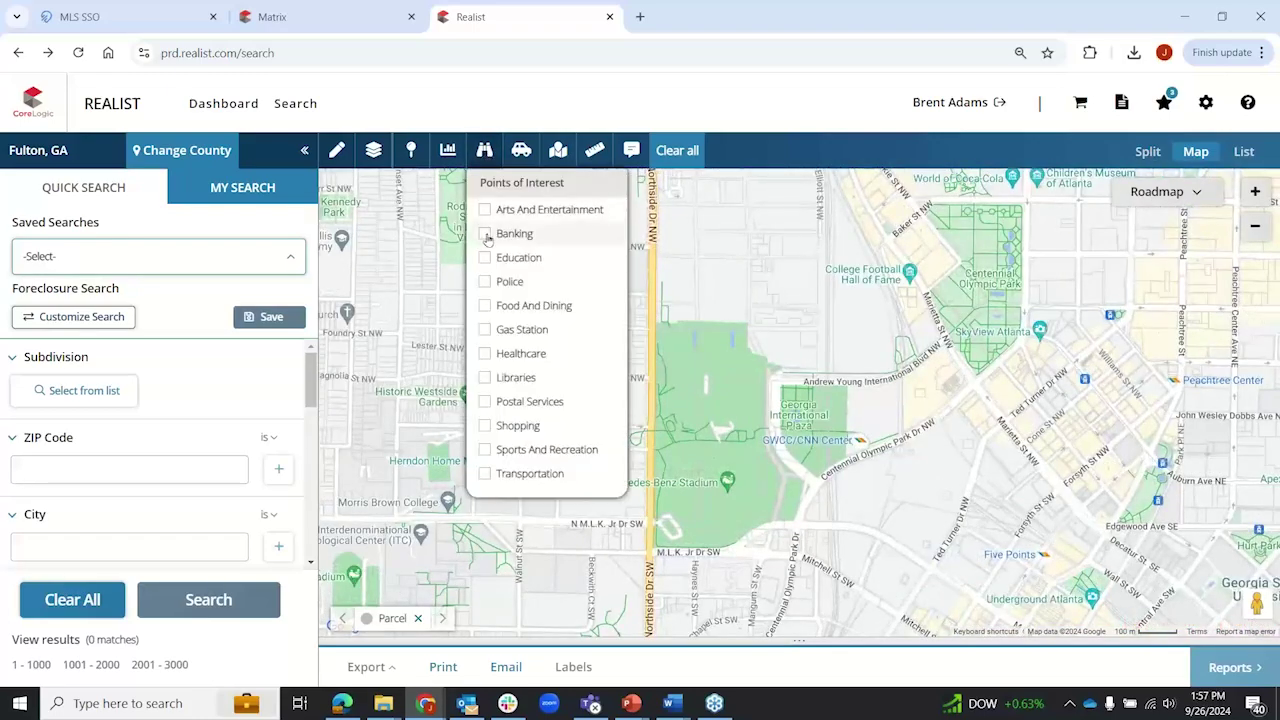
{"action": "left_click", "coordinate": [485, 305]}
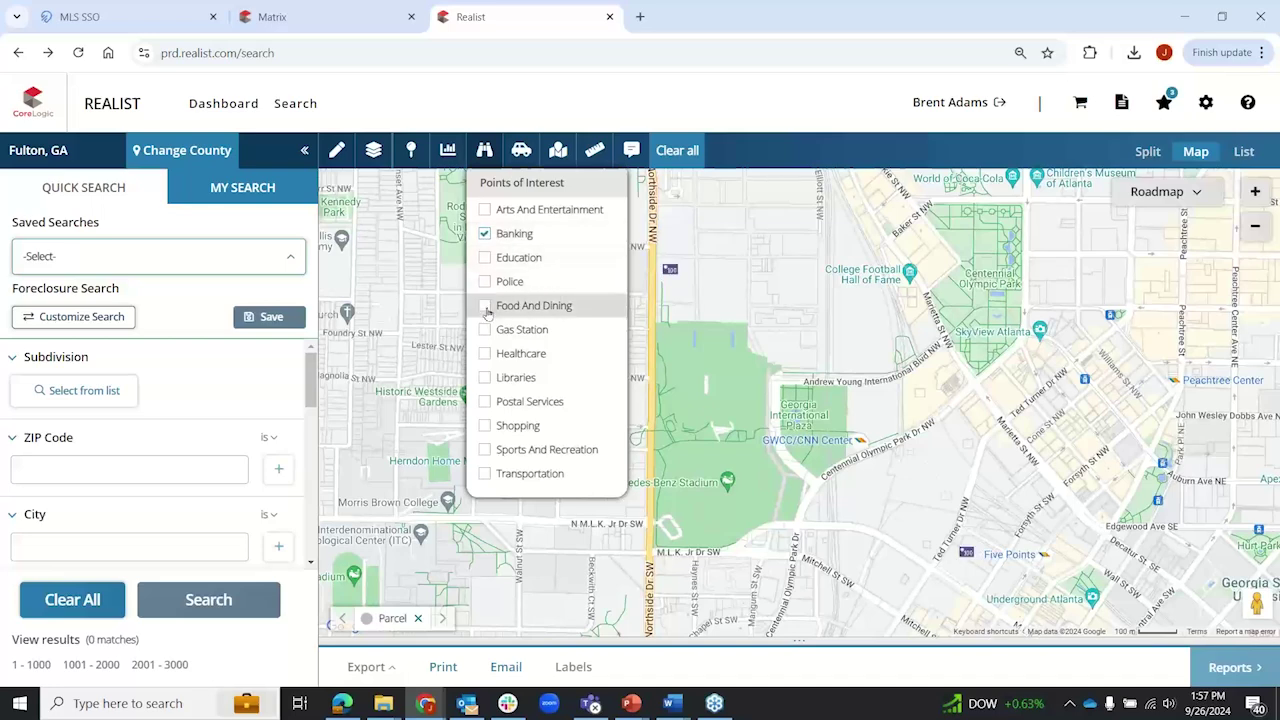
{"action": "left_click", "coordinate": [484, 426]}
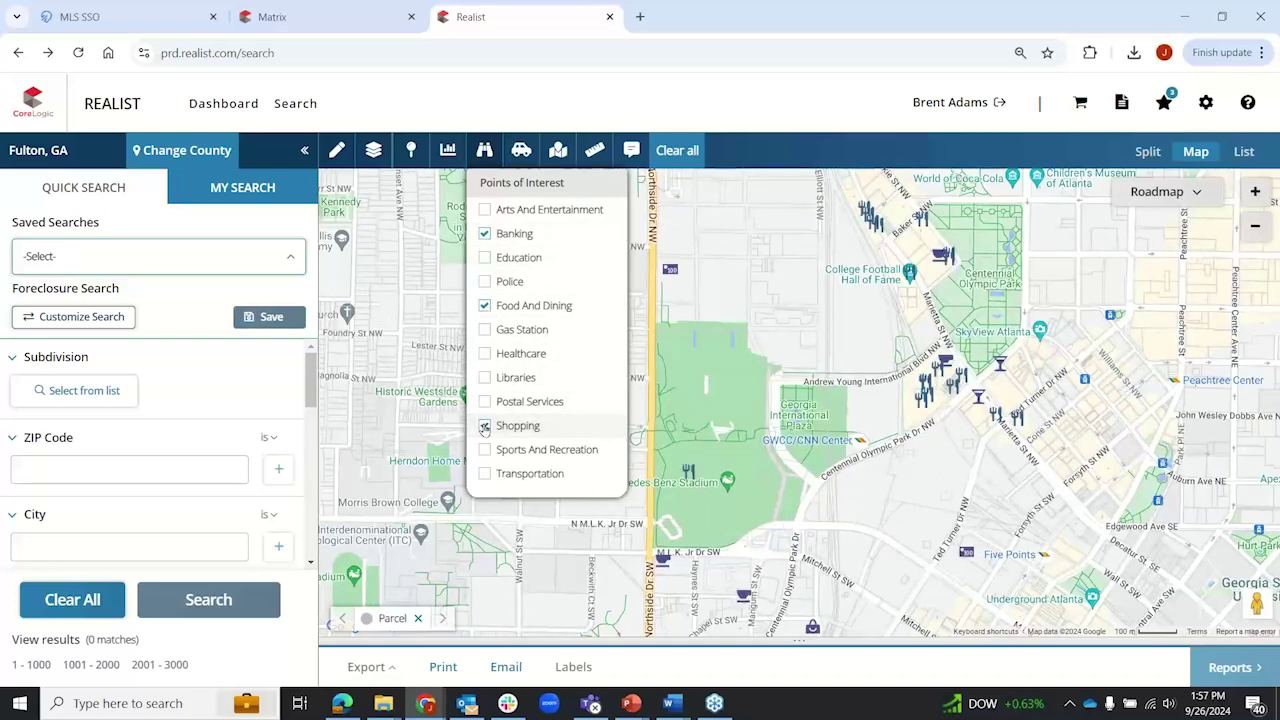
Step: Inspect the Subway, Chick-fil-A and Luckie St parcel details on the map
{"action": "left_click", "coordinate": [922, 404]}
{"action": "left_click", "coordinate": [922, 404]}
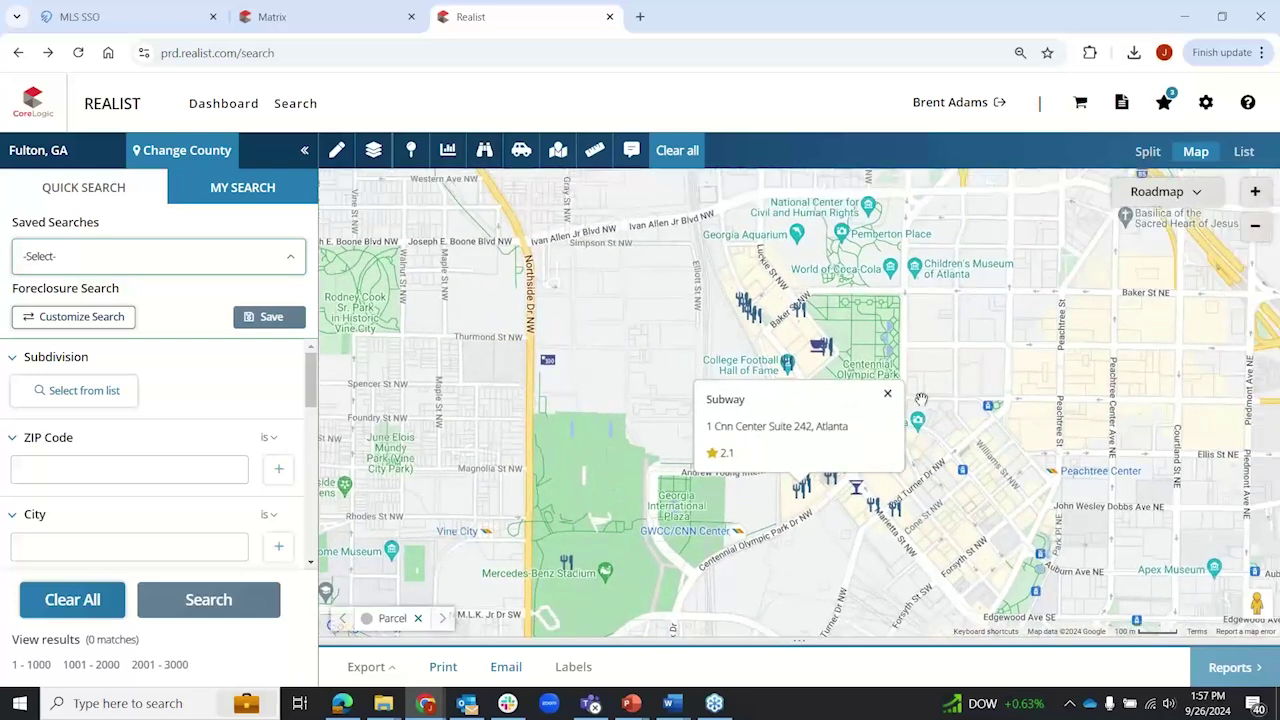
{"action": "left_click", "coordinate": [888, 398]}
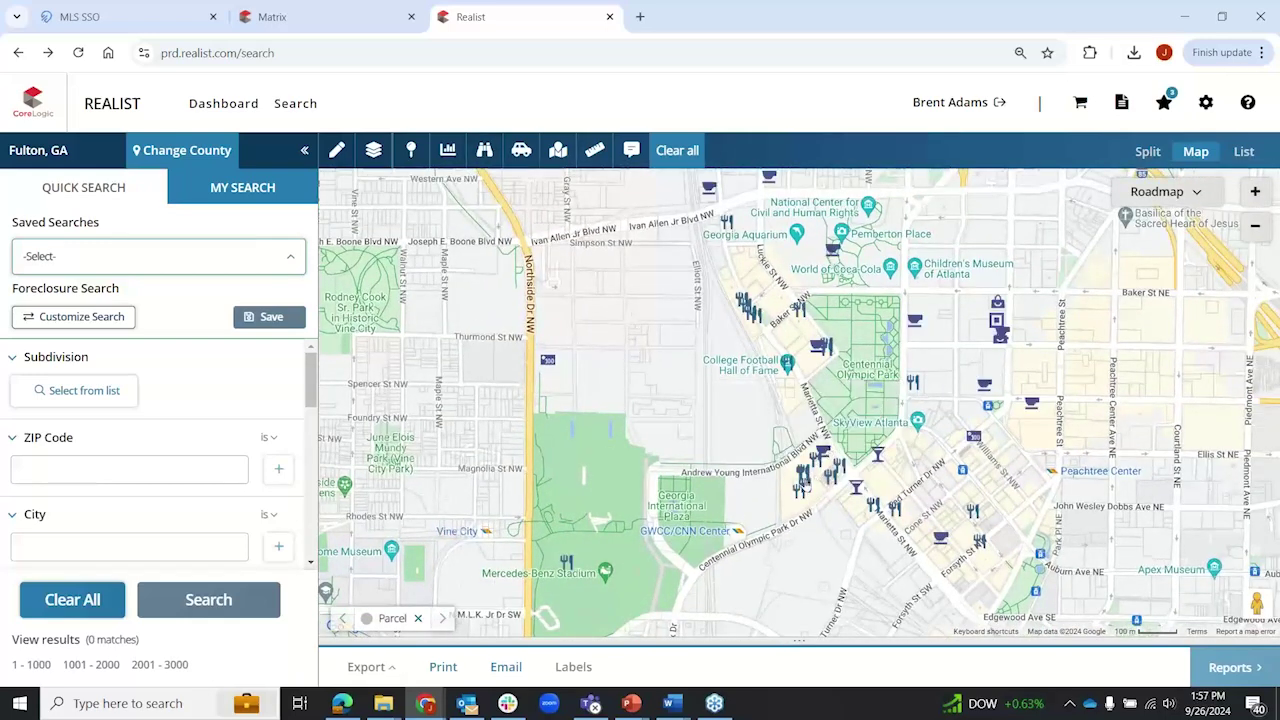
{"action": "left_click", "coordinate": [805, 486]}
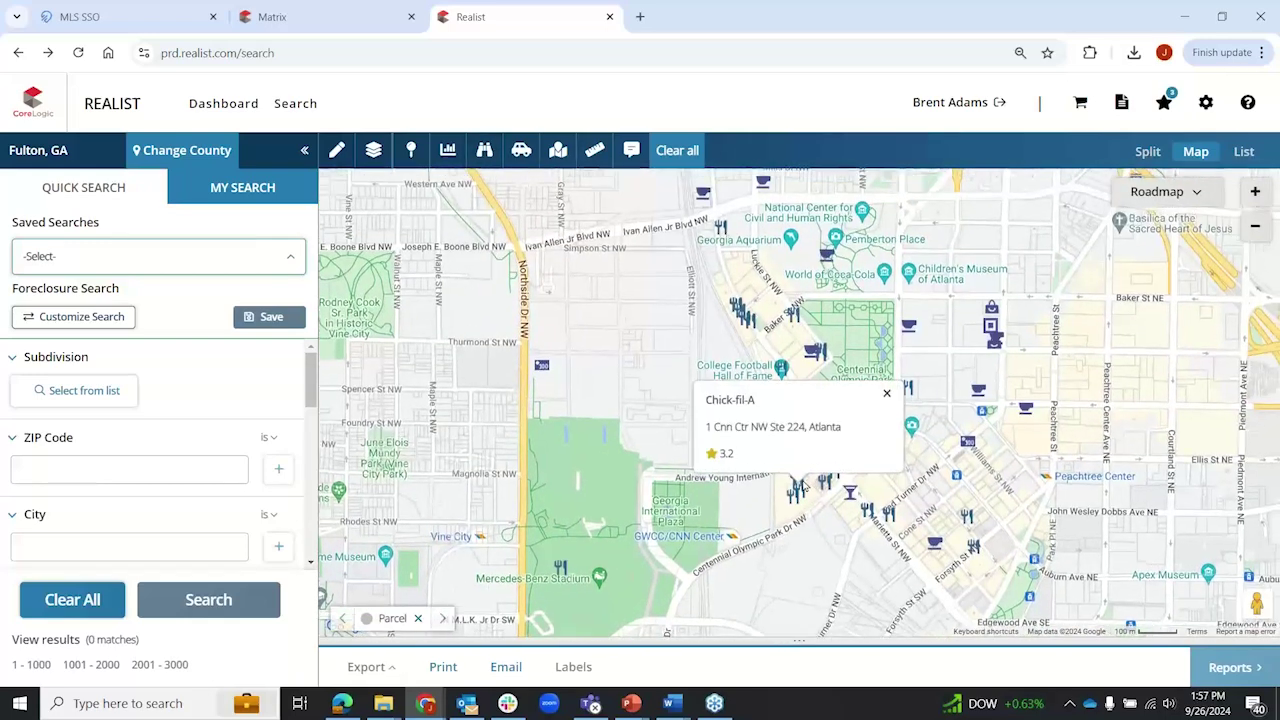
{"action": "left_click", "coordinate": [886, 395]}
{"action": "left_click", "coordinate": [800, 482]}
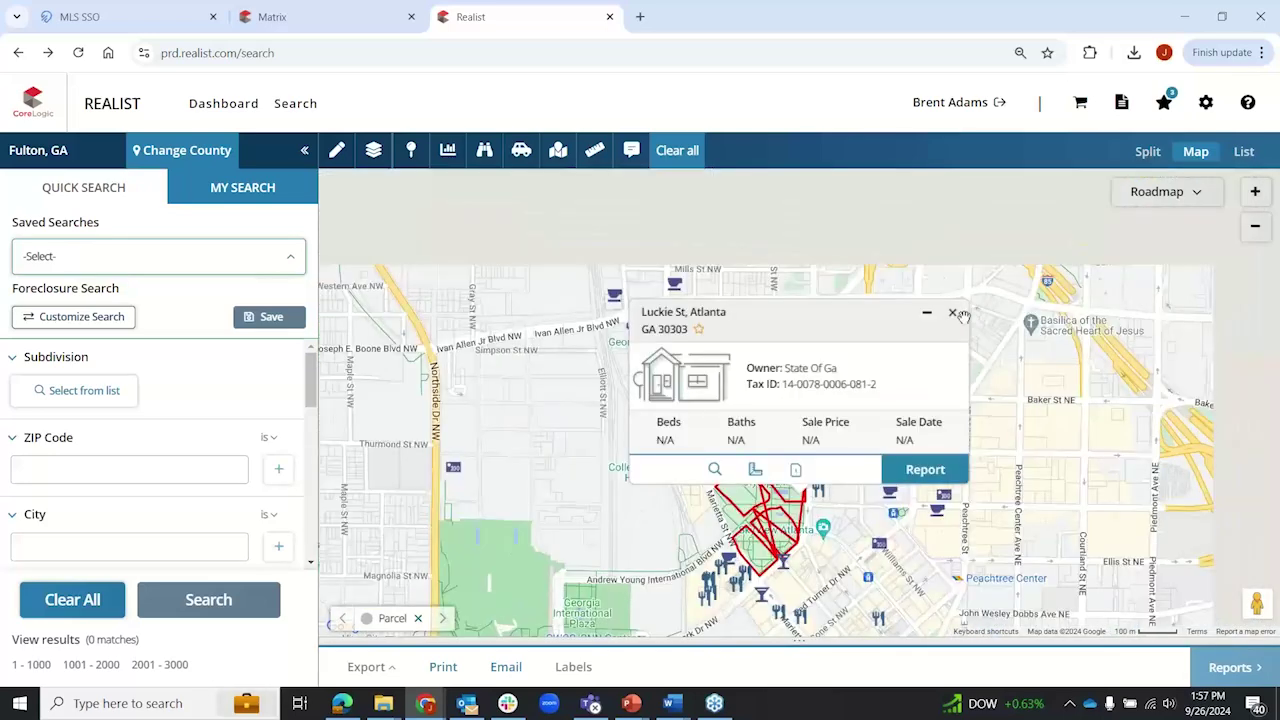
{"action": "left_click", "coordinate": [955, 314]}
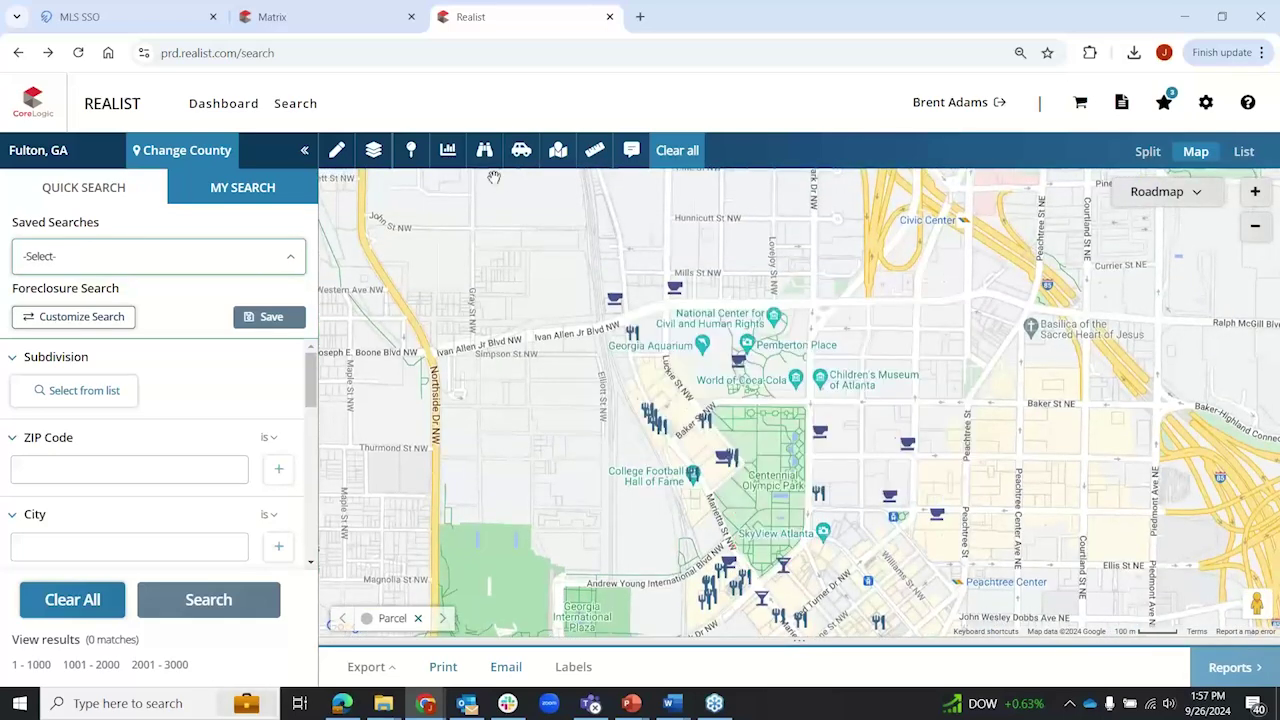
Step: Uncheck the Food And Dining and Shopping categories to clear the points of interest
{"action": "left_click", "coordinate": [558, 152]}
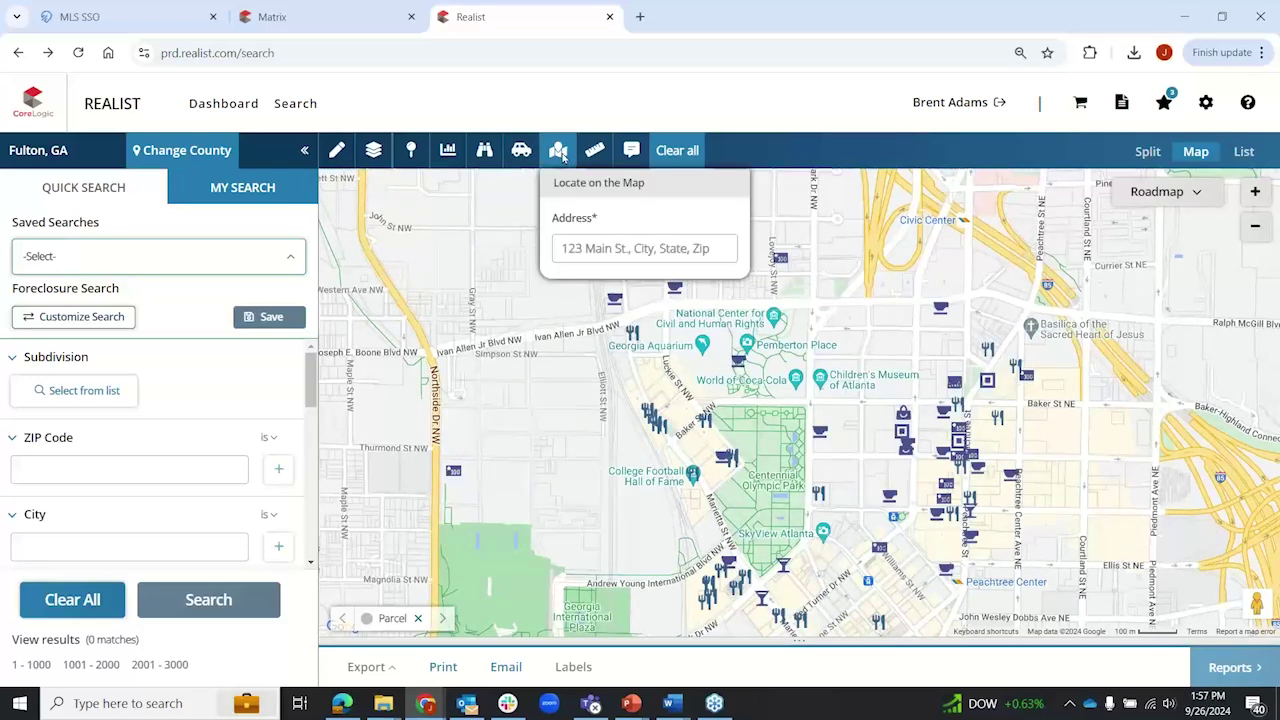
{"action": "left_click", "coordinate": [484, 152]}
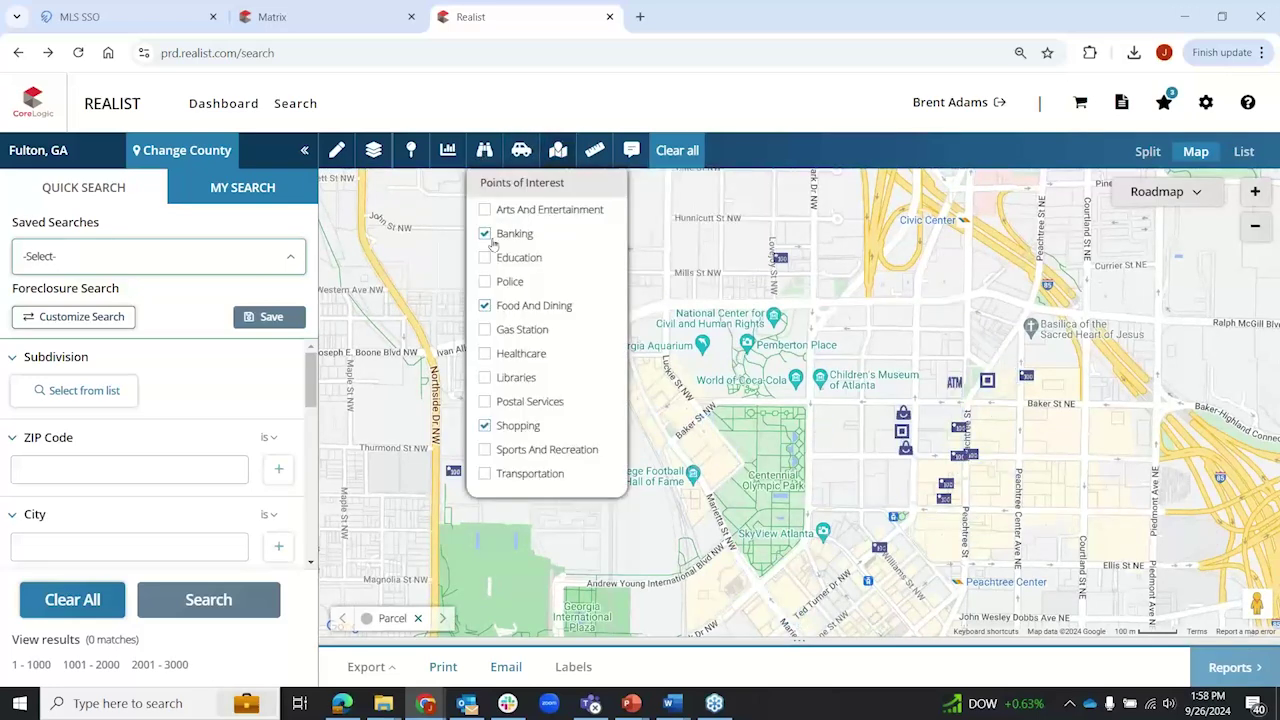
{"action": "left_click", "coordinate": [486, 305]}
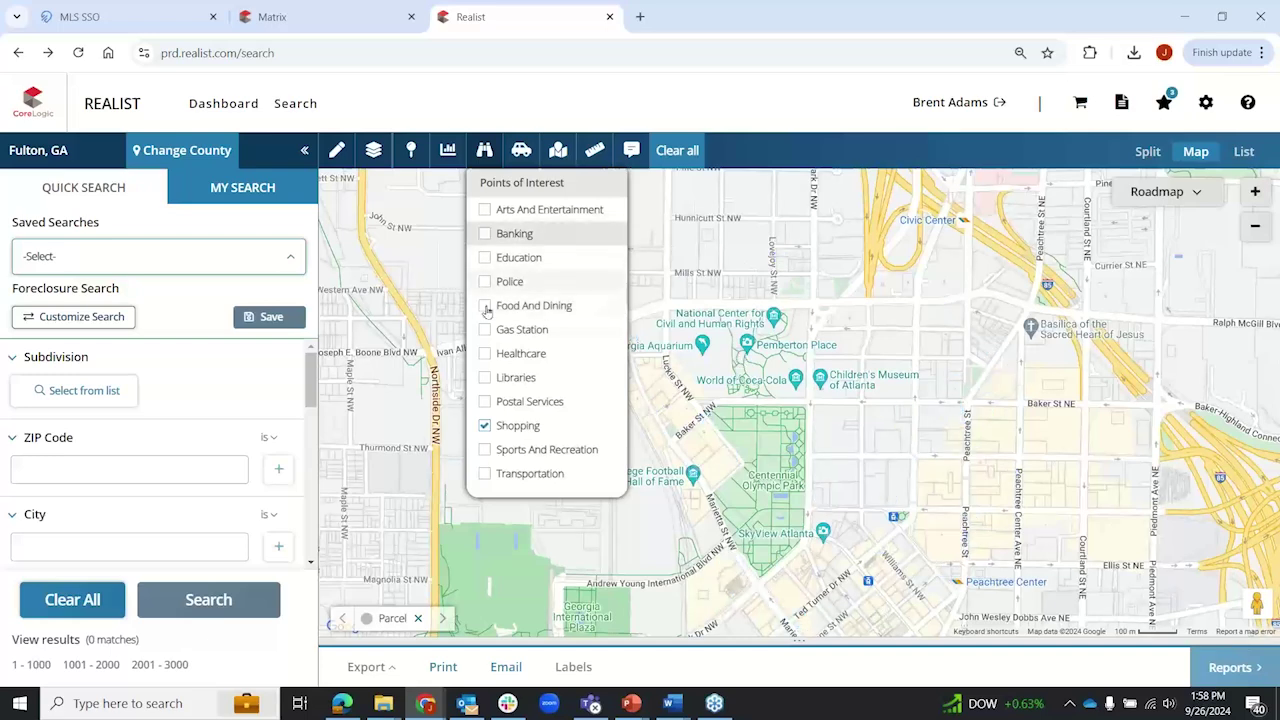
{"action": "left_click", "coordinate": [484, 427]}
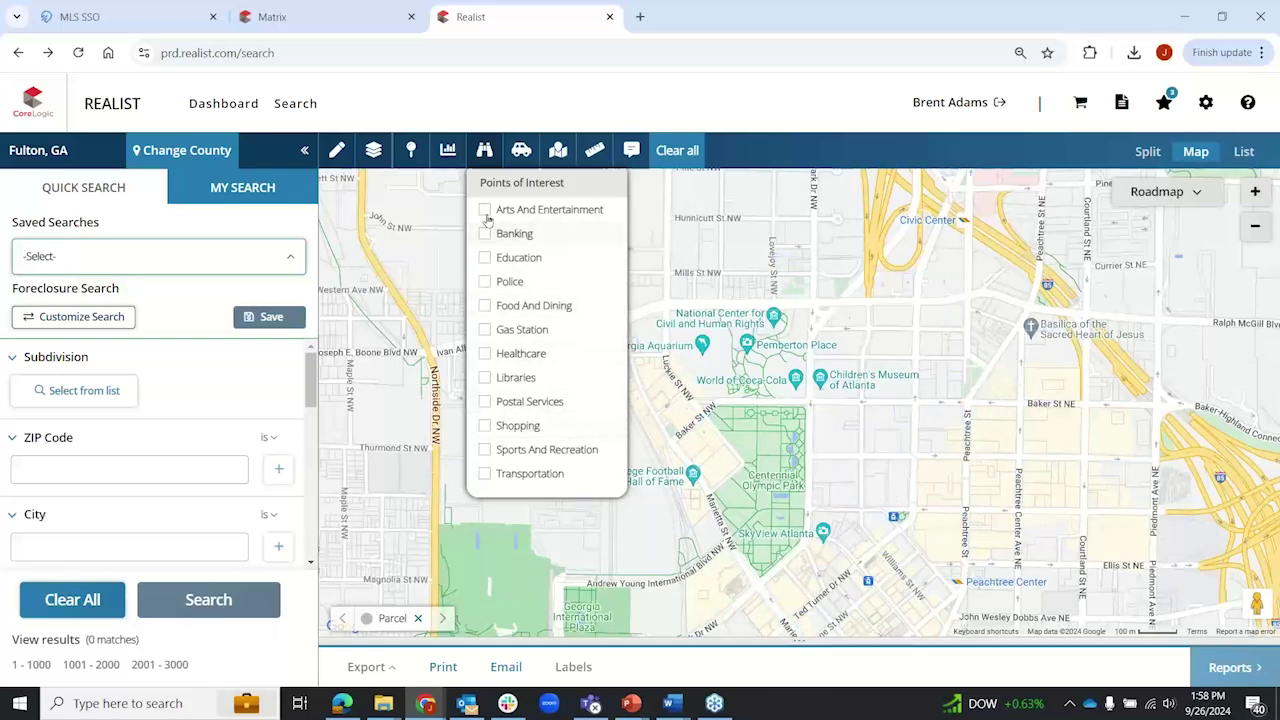
{"action": "left_click", "coordinate": [486, 152]}
{"action": "left_click", "coordinate": [521, 150]}
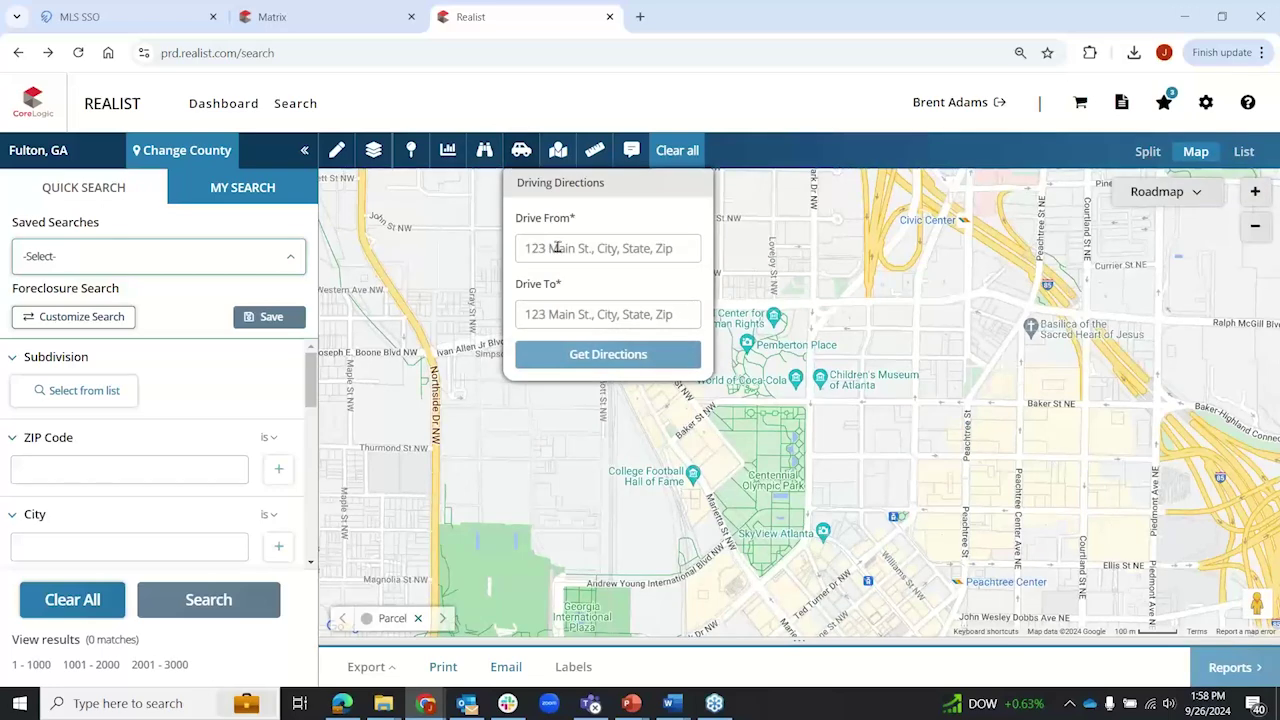
Step: Switch from Driving Directions to the Locate on the Map address lookup
{"action": "left_click", "coordinate": [557, 248]}
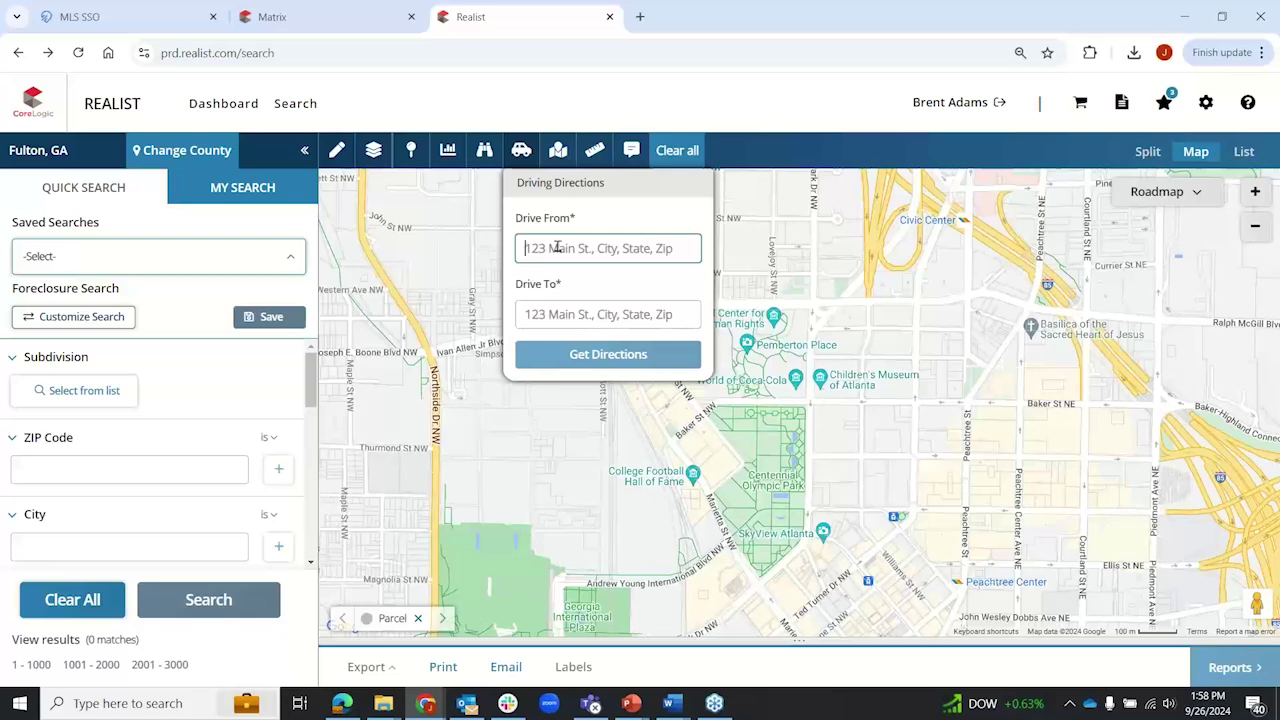
{"action": "left_click", "coordinate": [557, 150]}
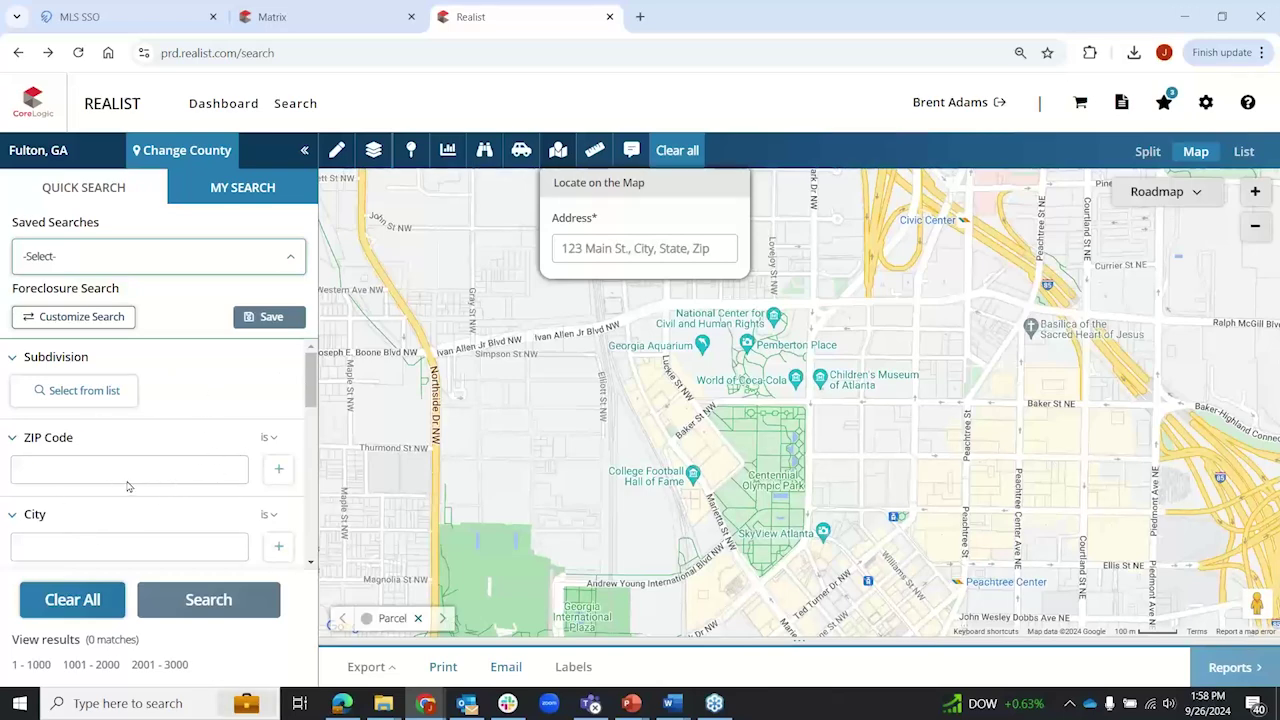
Step: Center the map on Mercedes-Benz Stadium by searching 'mercedes benz' and picking the suggestion
{"action": "left_click", "coordinate": [606, 246]}
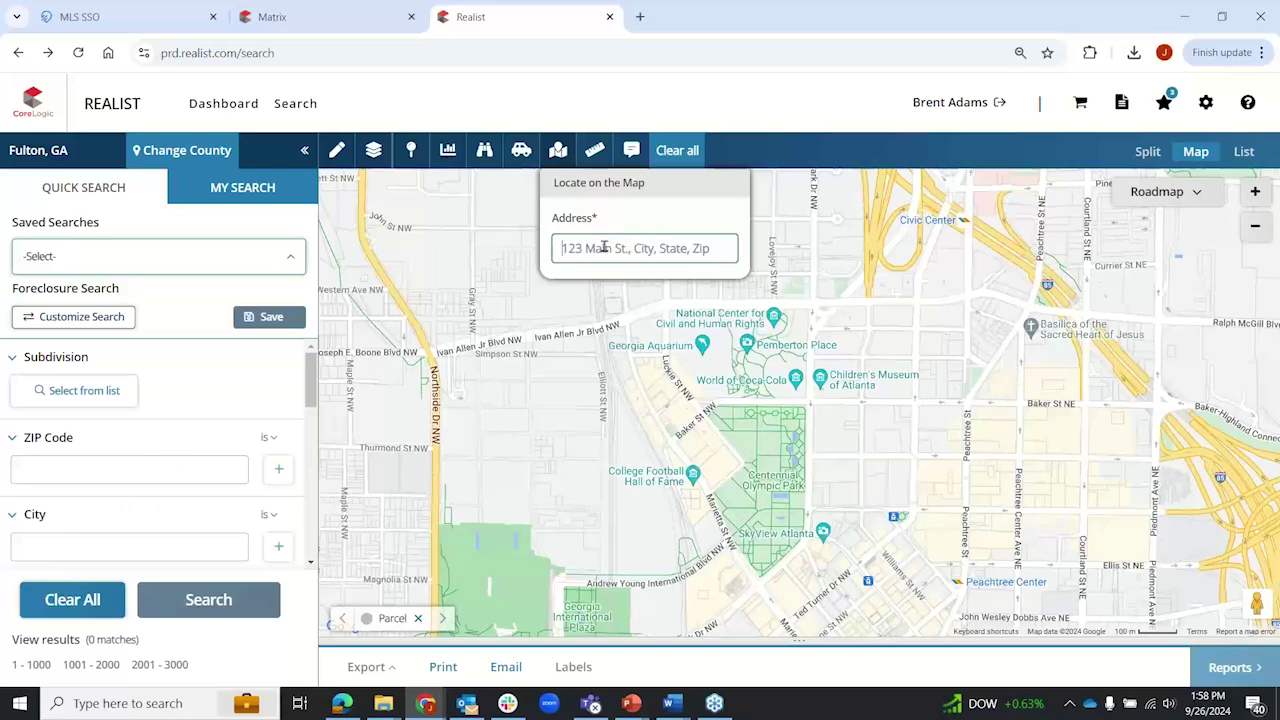
{"action": "type", "text": "mercedes benz"}
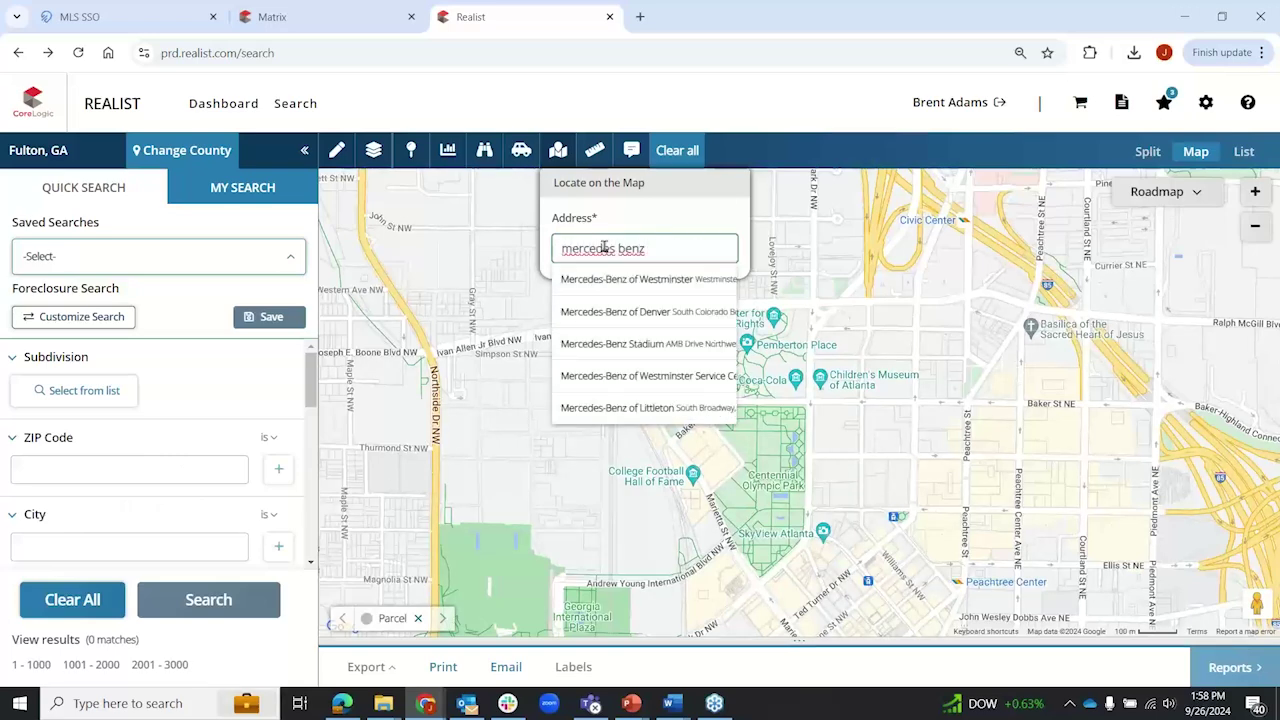
{"action": "left_click", "coordinate": [637, 345]}
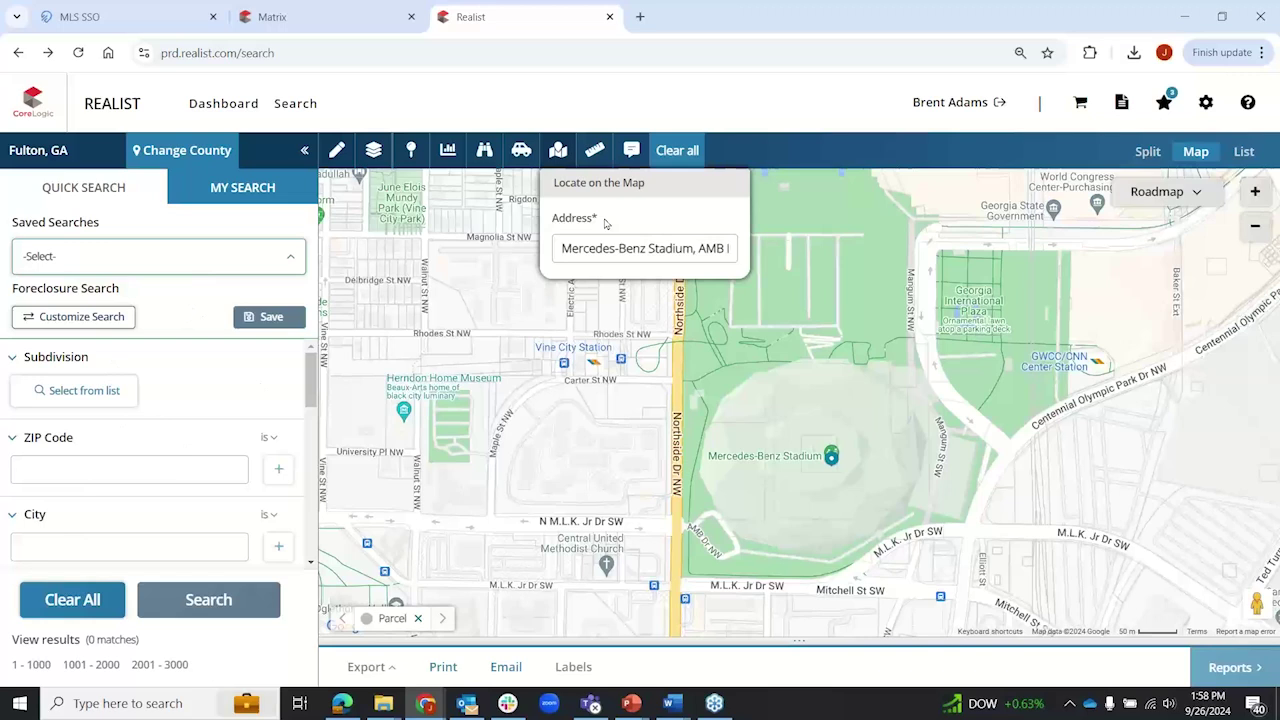
{"action": "left_click", "coordinate": [558, 150]}
Step: Measure a distance line across Mercedes-Benz Stadium
{"action": "left_click", "coordinate": [594, 150]}
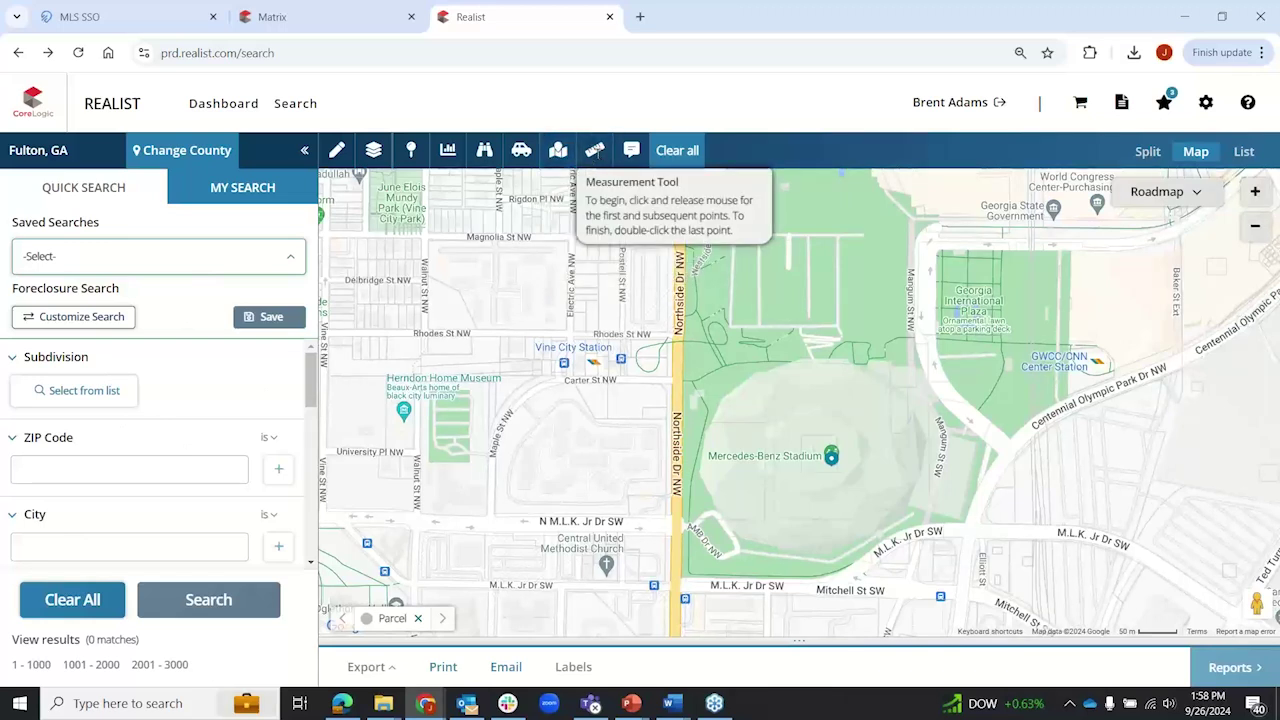
{"action": "left_click", "coordinate": [706, 485]}
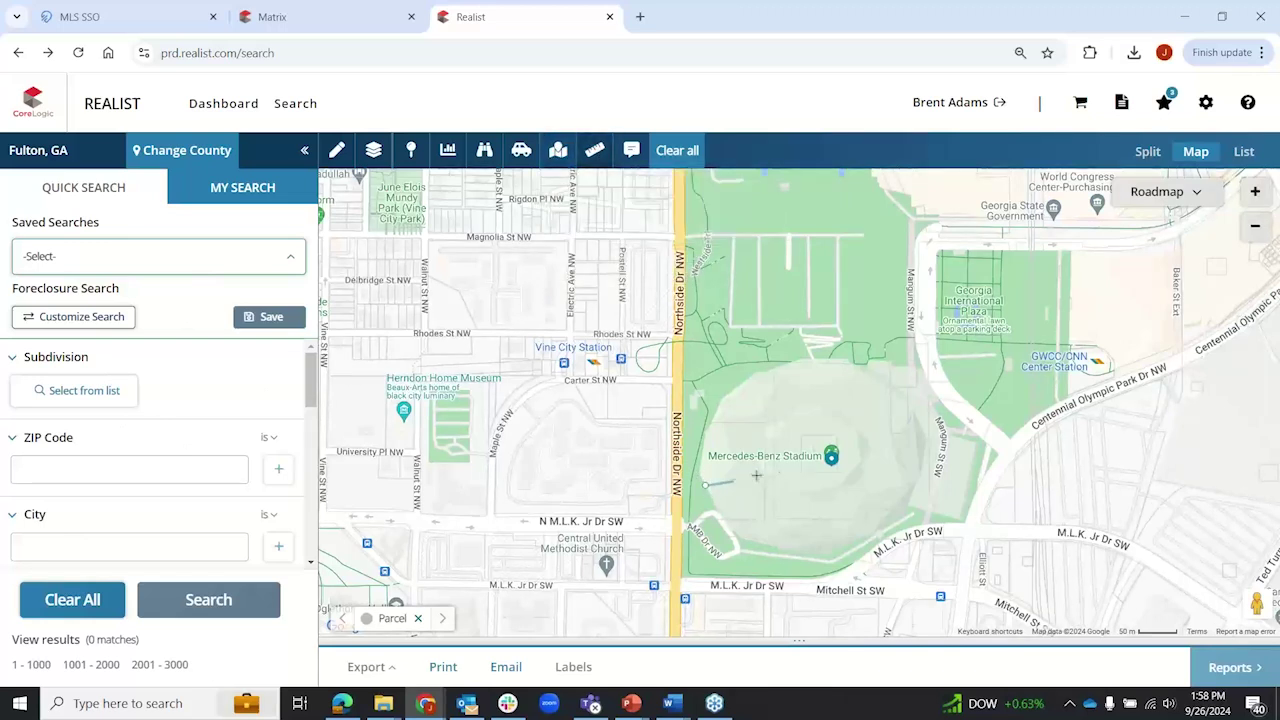
{"action": "left_click", "coordinate": [913, 418]}
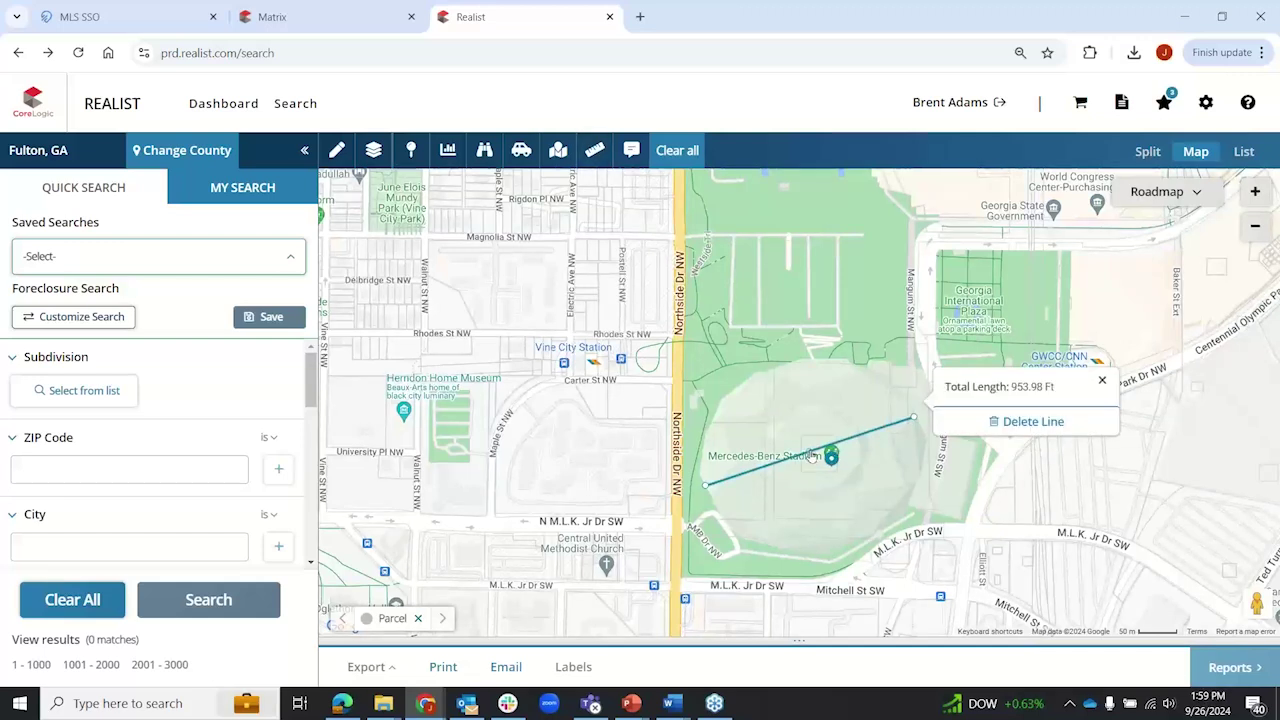
Step: Add the note 'This is where the Falcons play' by the stadium, then clear all drawings
{"action": "left_click", "coordinate": [631, 150]}
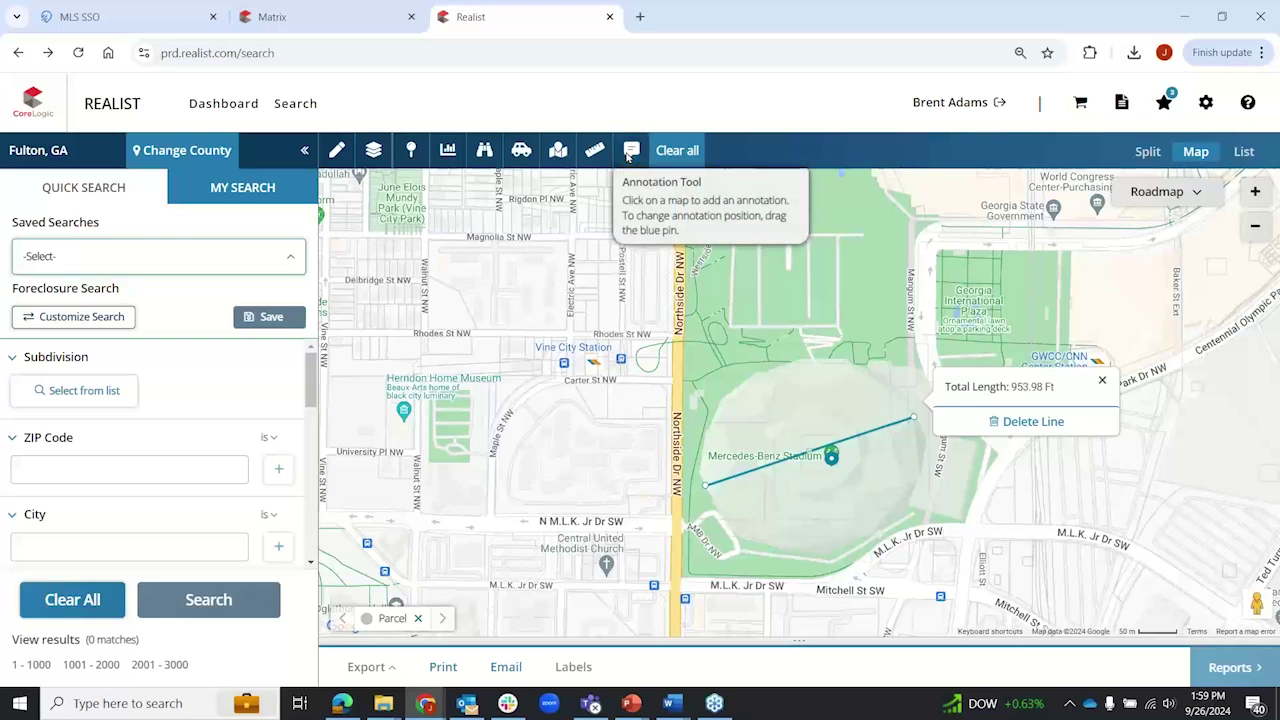
{"action": "left_click", "coordinate": [791, 424]}
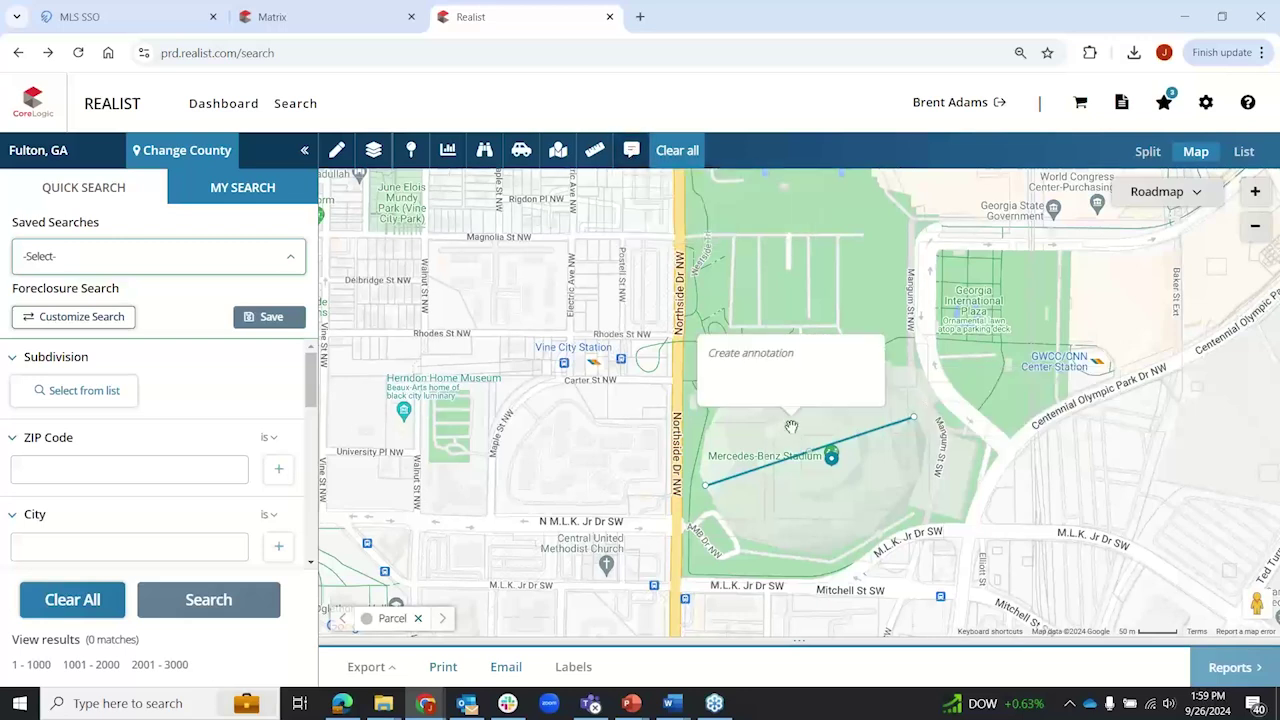
{"action": "type", "text": "This"}
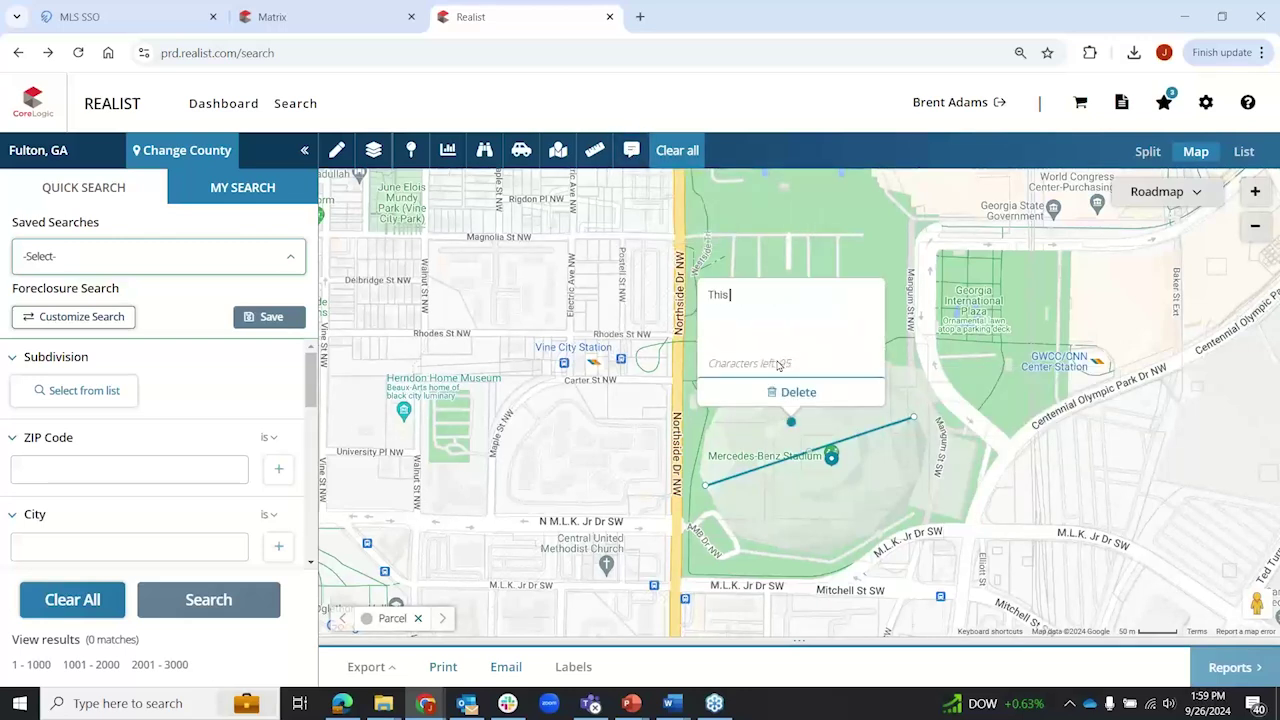
{"action": "type", "text": " is where the Falcons play"}
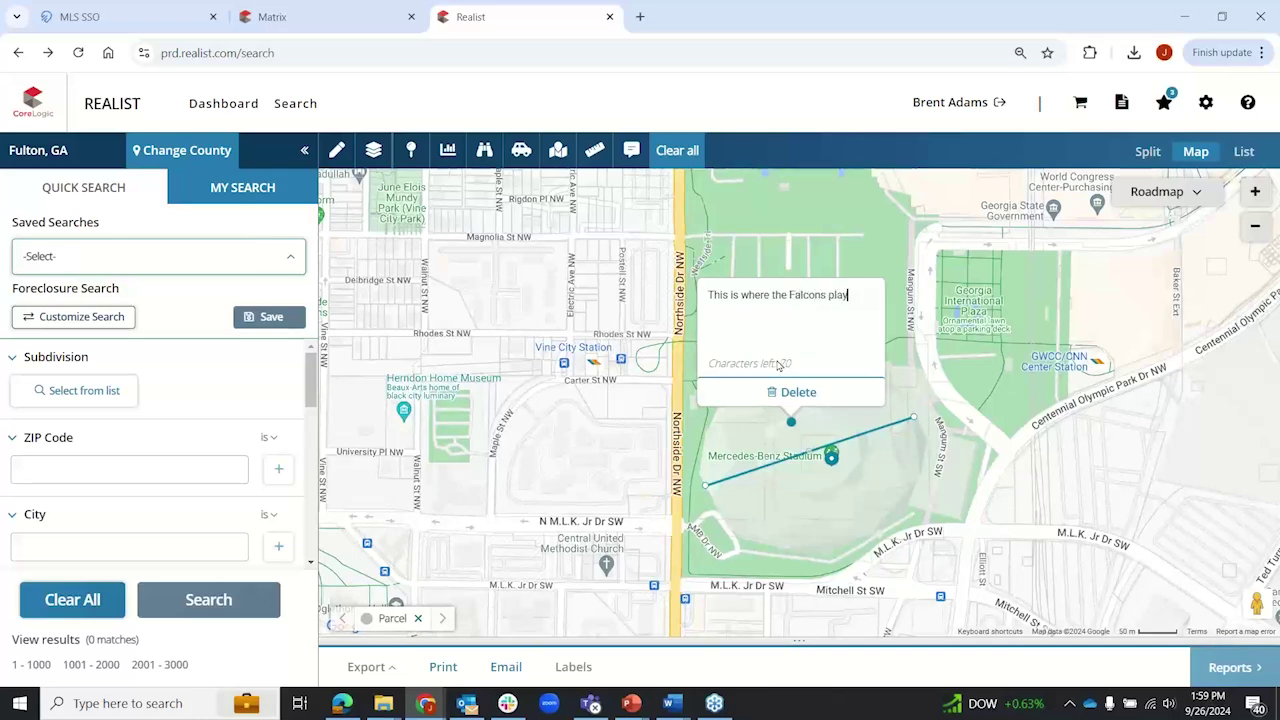
{"action": "left_click", "coordinate": [638, 436]}
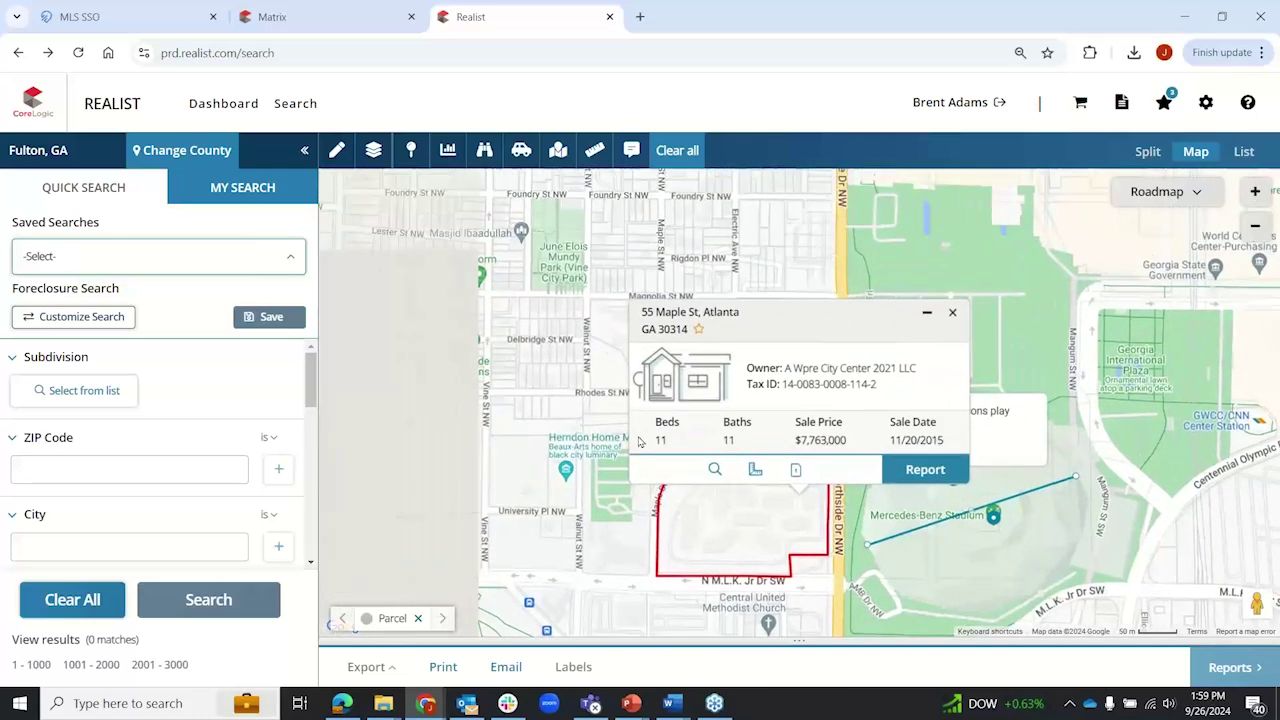
{"action": "left_click", "coordinate": [953, 314]}
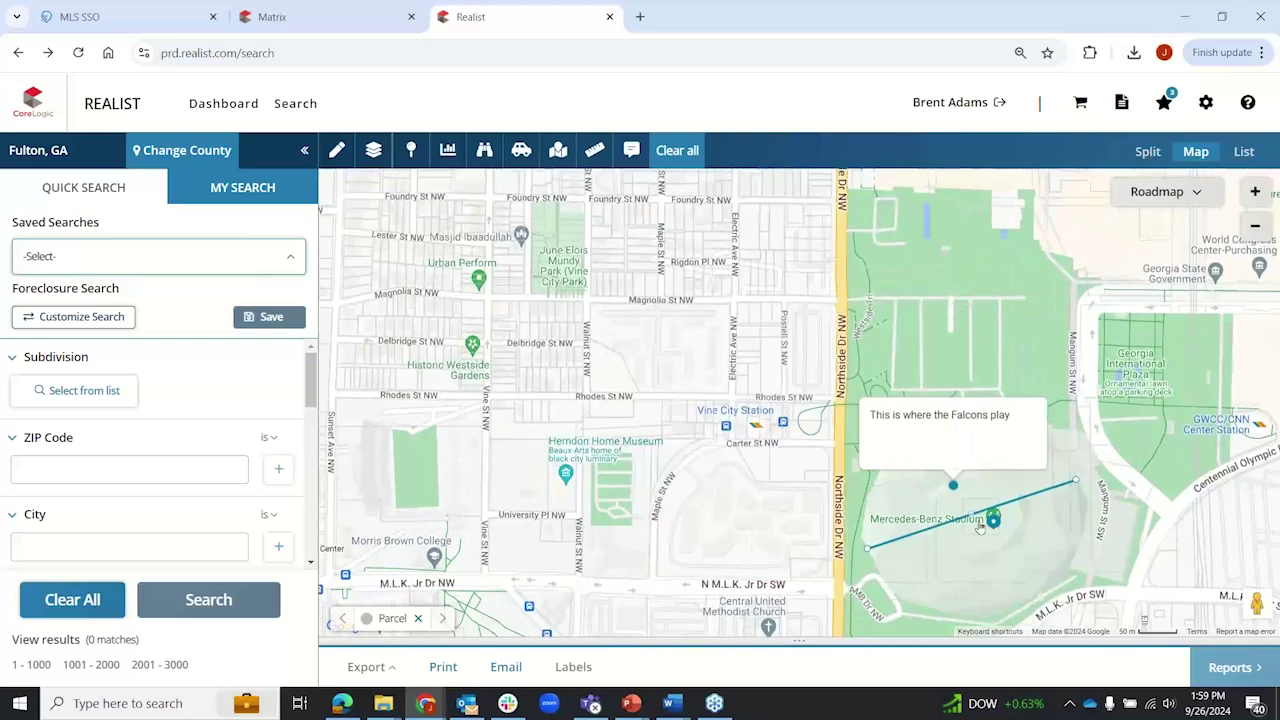
{"action": "left_click", "coordinate": [79, 608]}
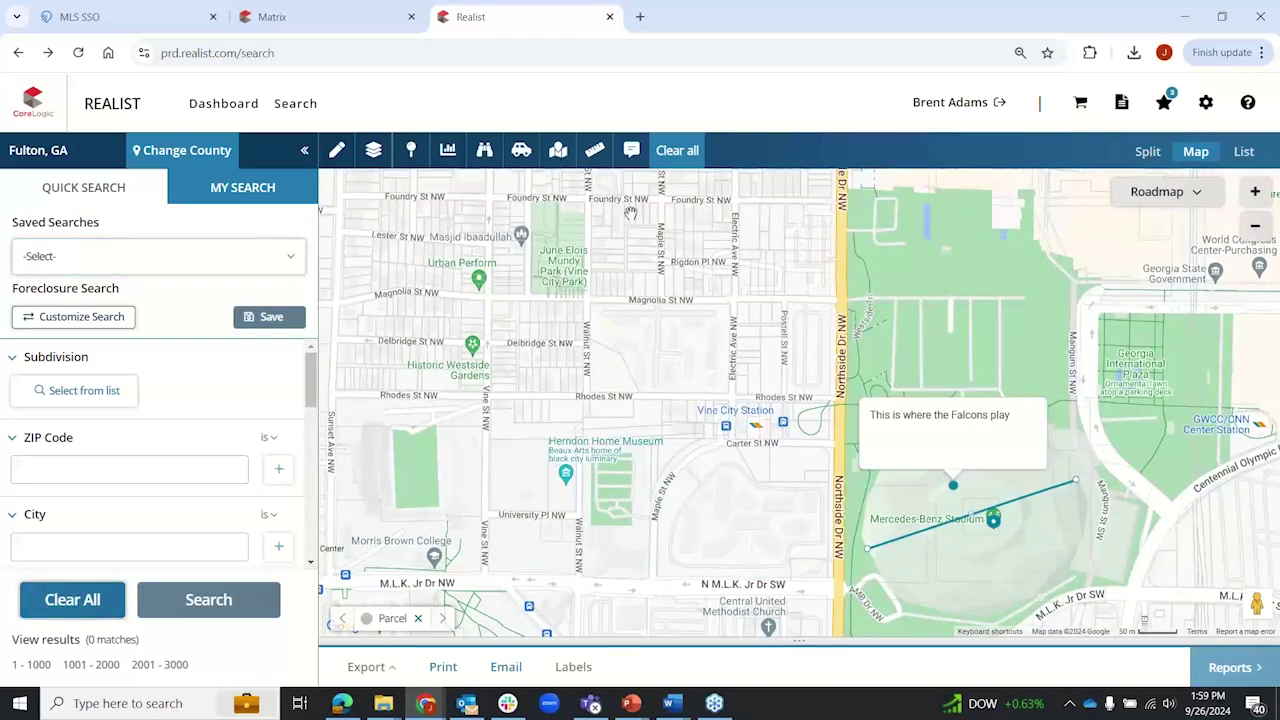
{"action": "left_click", "coordinate": [689, 155]}
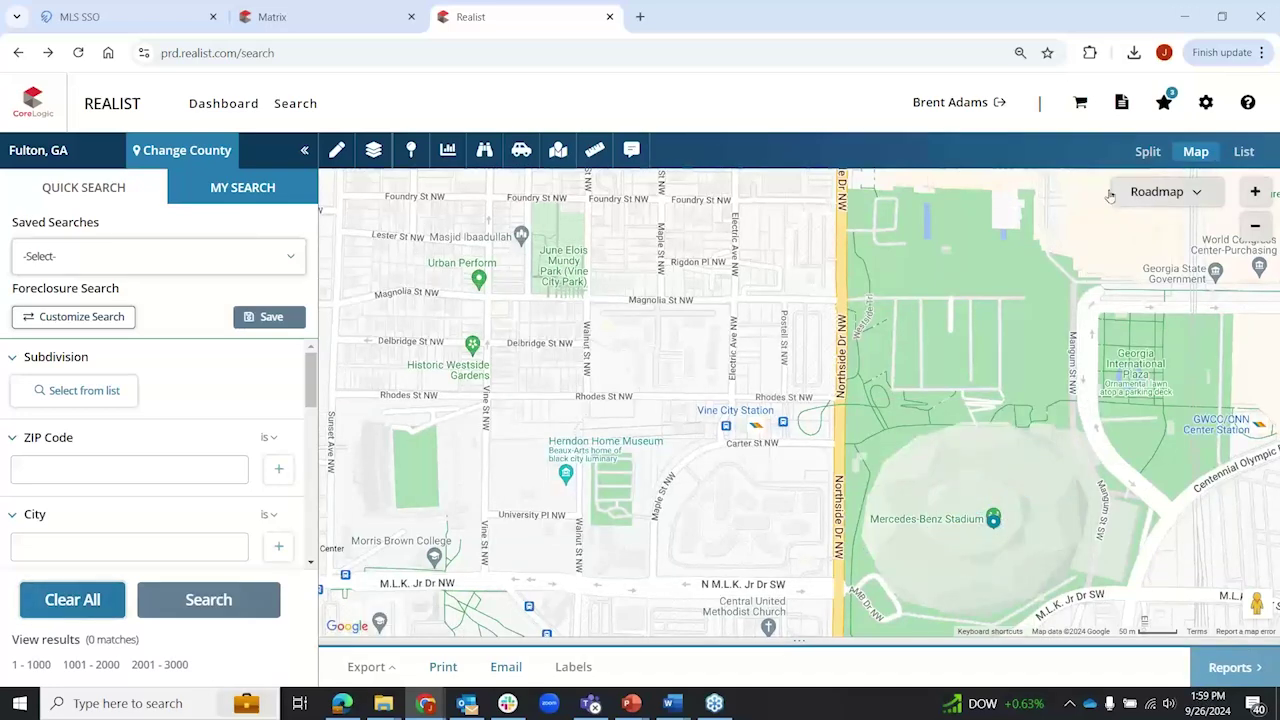
Step: In split view, run a Quick Search for owner name 'wilkins'
{"action": "left_click", "coordinate": [1148, 153]}
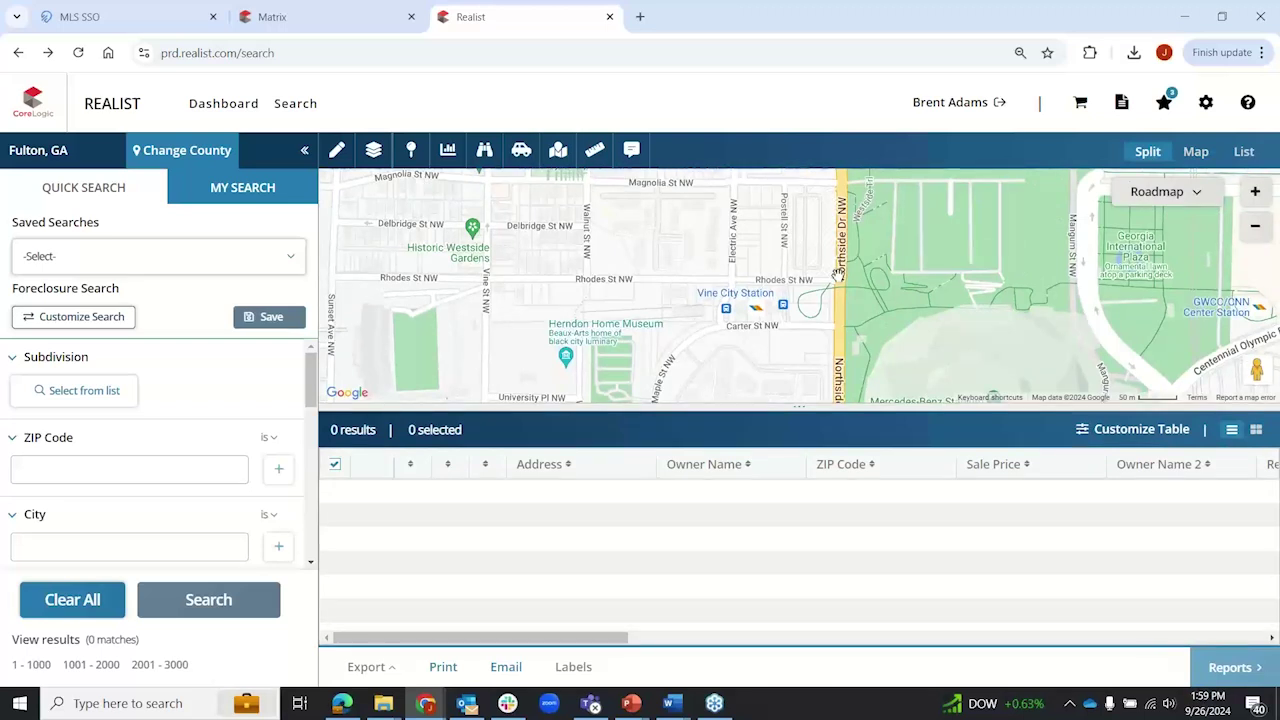
{"action": "left_click", "coordinate": [80, 192]}
{"action": "left_click", "coordinate": [97, 343]}
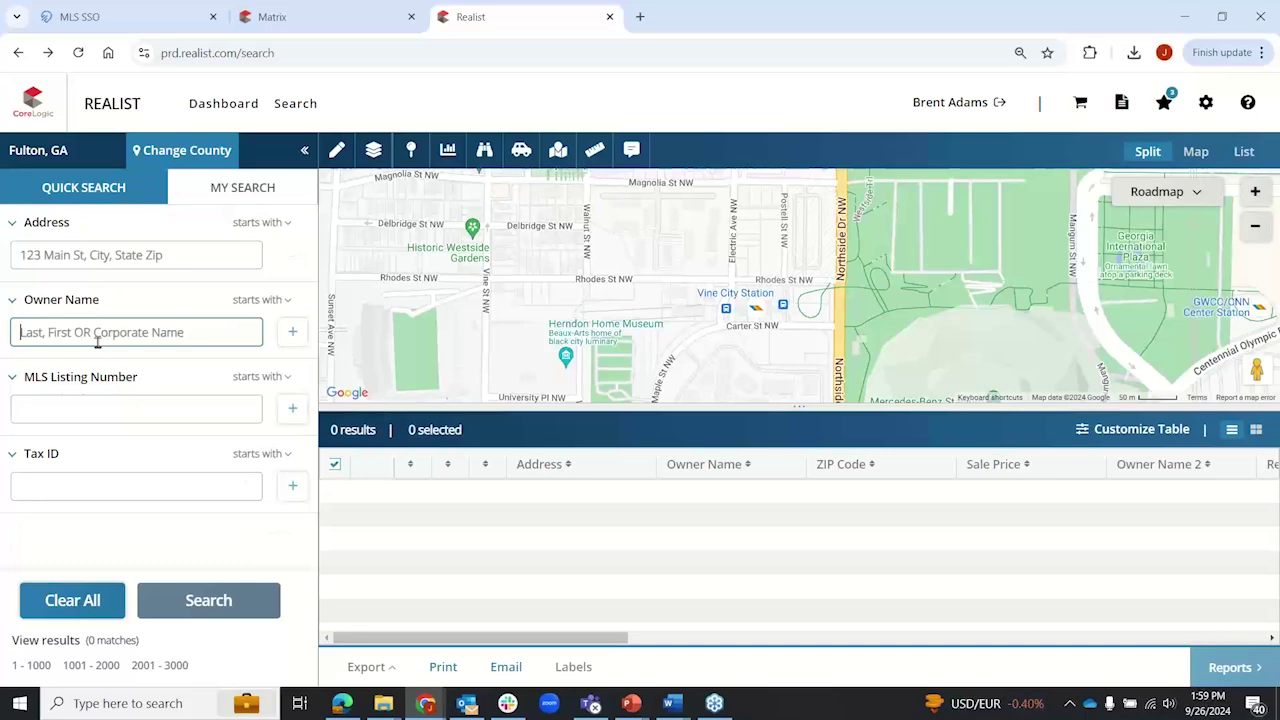
{"action": "type", "text": "wilkins"}
{"action": "key", "text": "Return"}
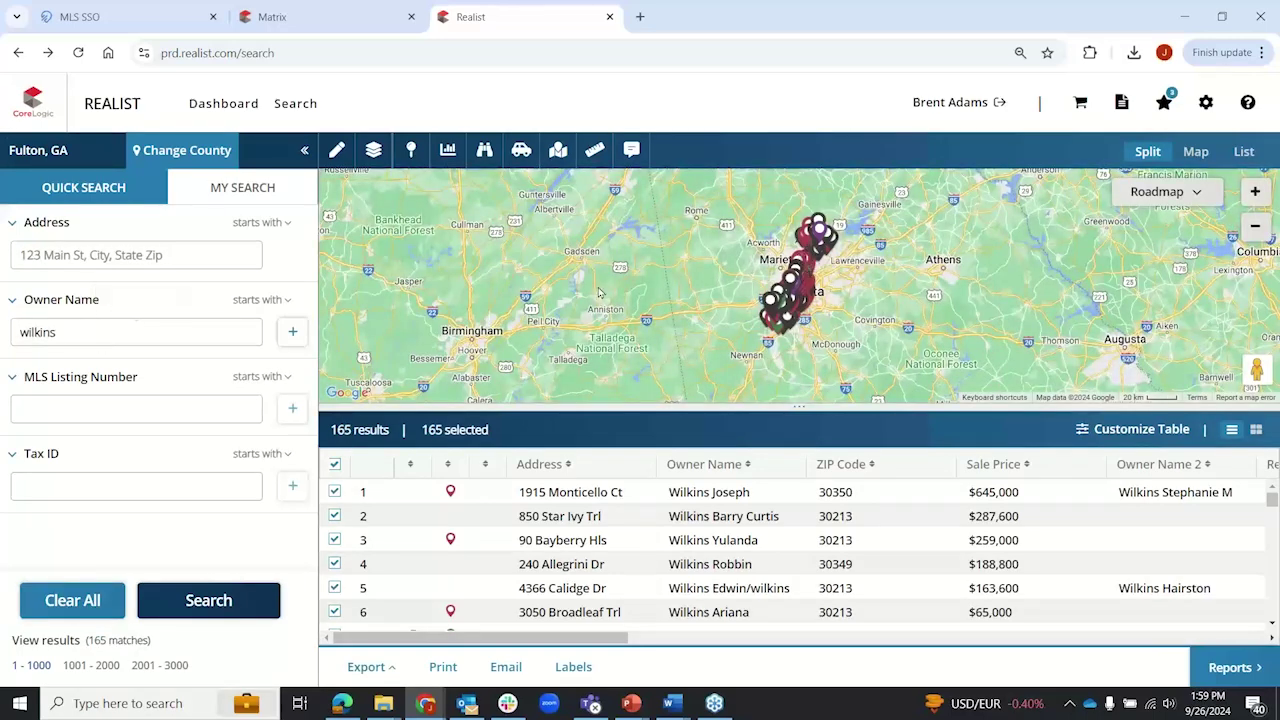
{"action": "left_click", "coordinate": [709, 545]}
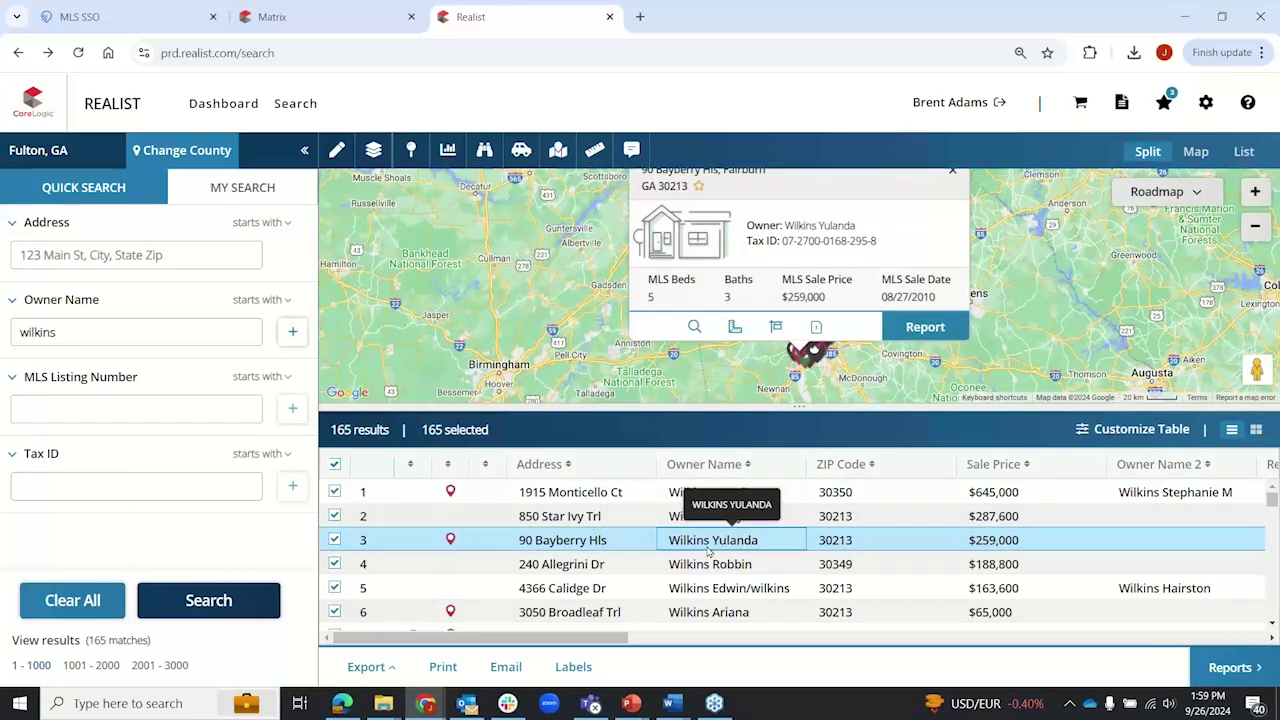
{"action": "left_click", "coordinate": [710, 588]}
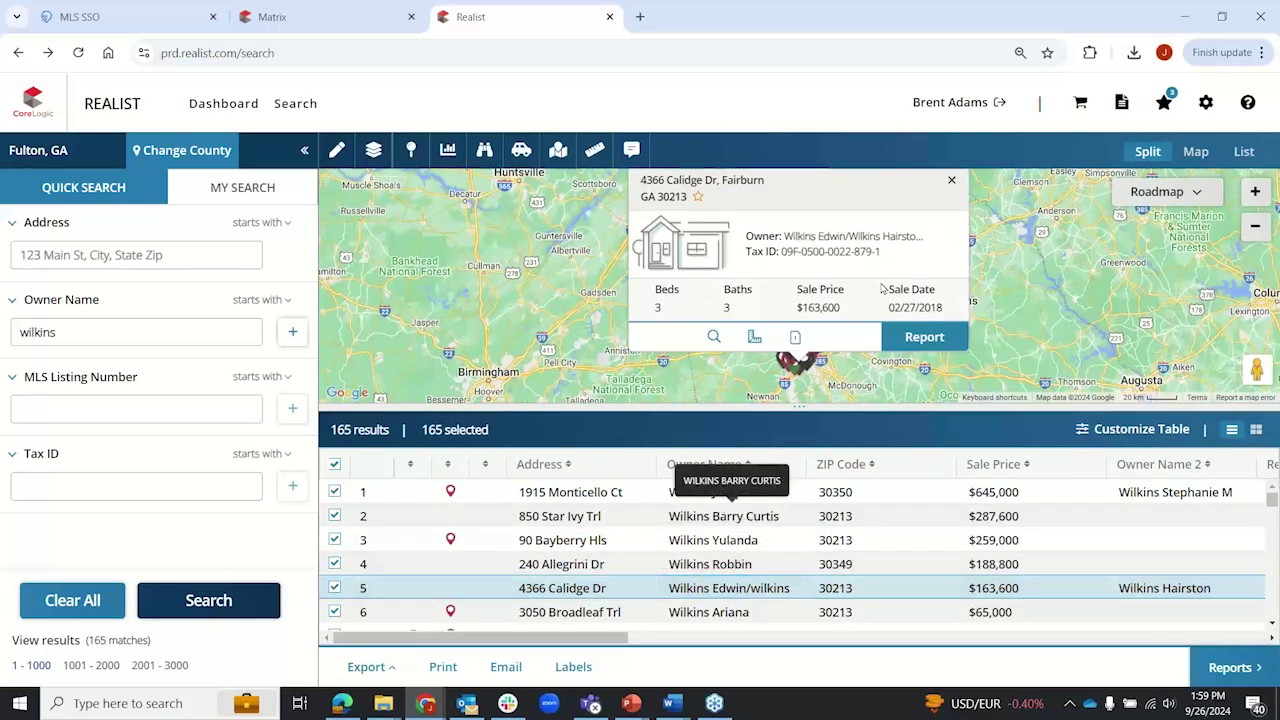
{"action": "left_click", "coordinate": [951, 179]}
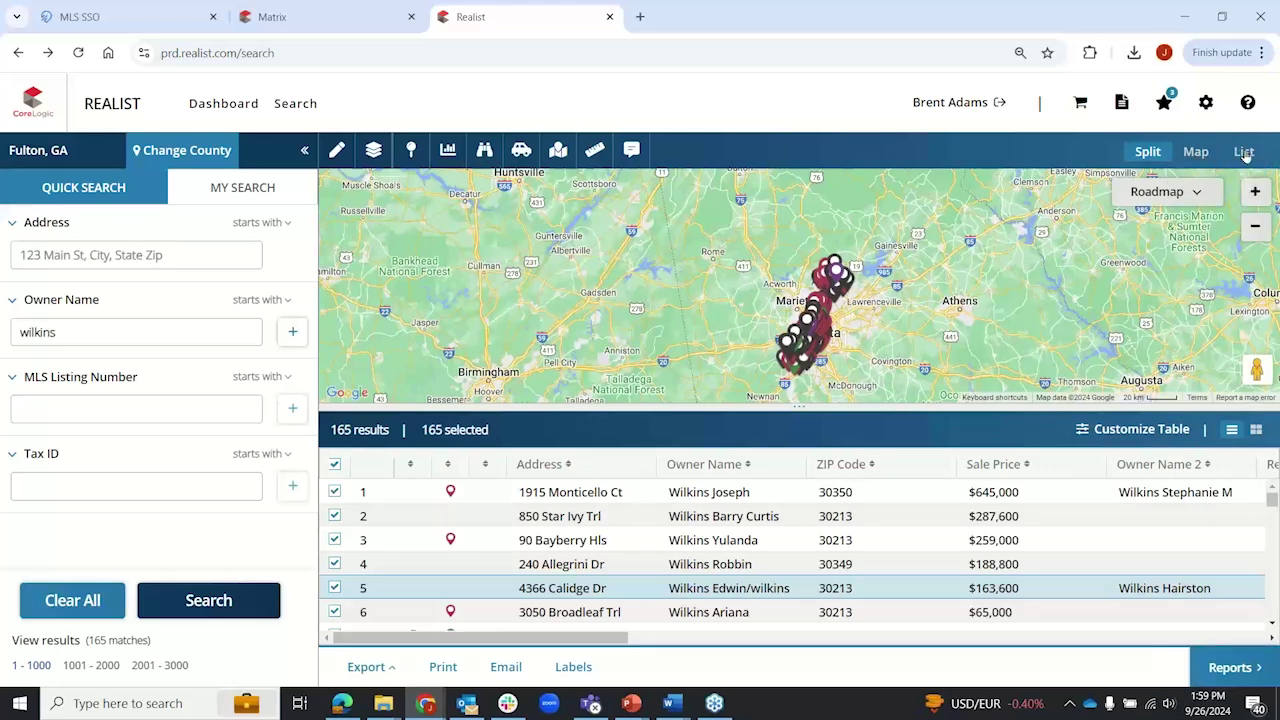
Step: Switch the 165 Wilkins results to List card view
{"action": "left_click", "coordinate": [1244, 152]}
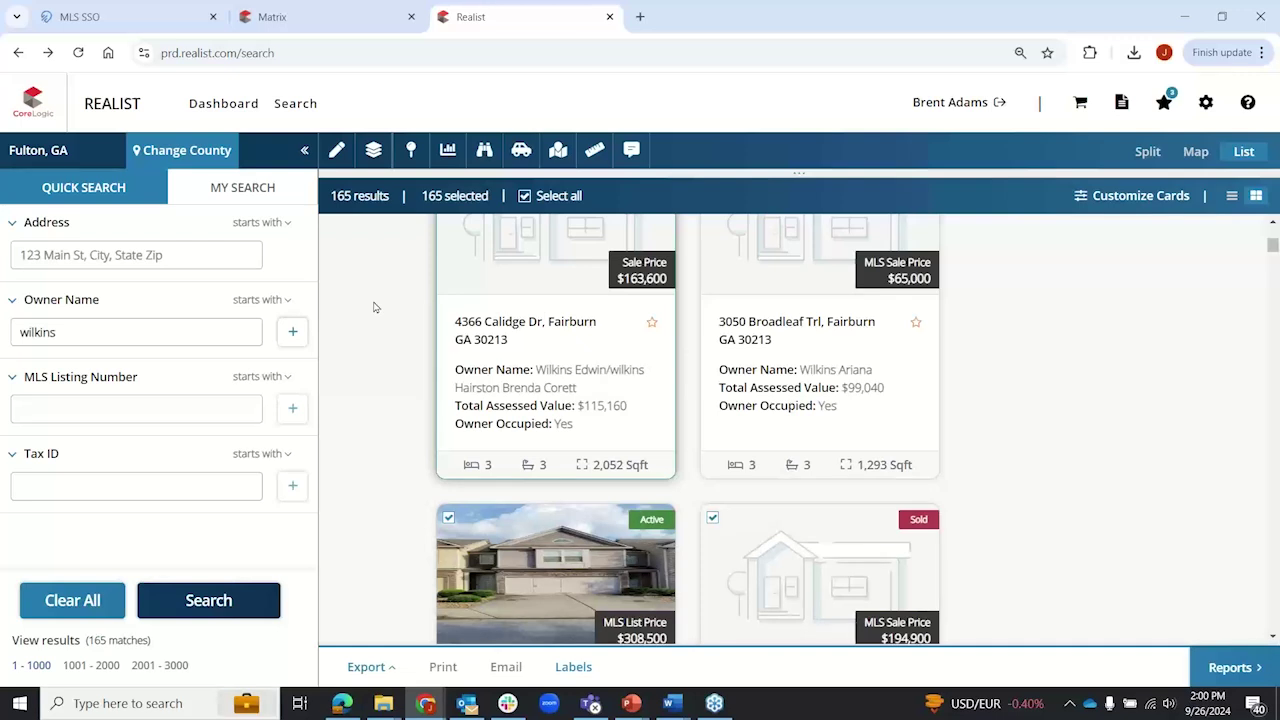
{"action": "left_click", "coordinate": [1222, 16]}
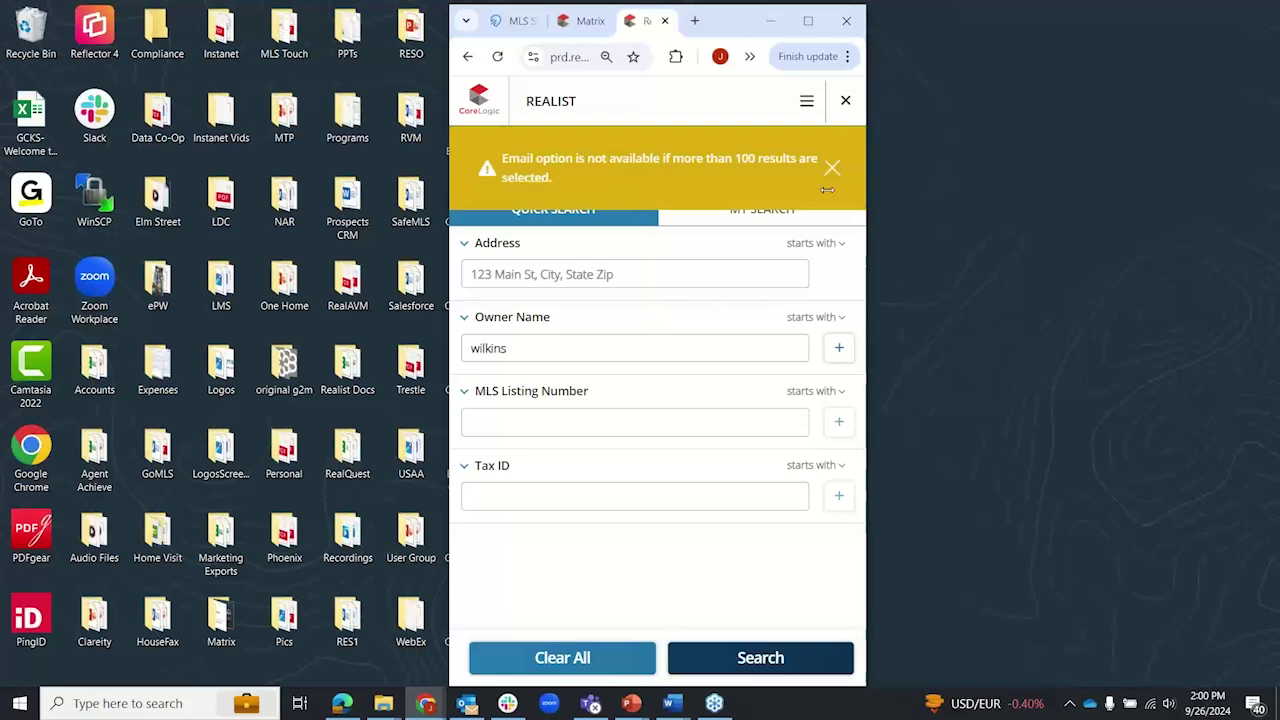
Step: Dismiss the email limit warning and rerun the wilkins owner search
{"action": "left_click", "coordinate": [832, 170]}
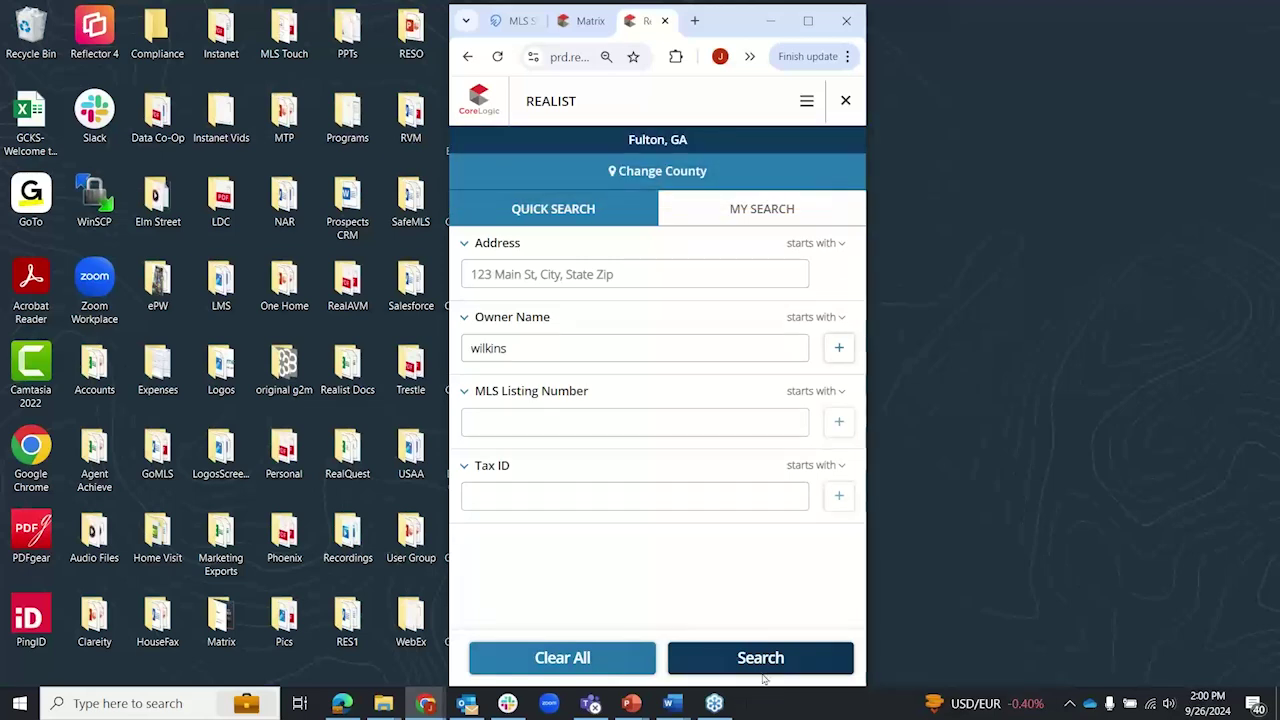
{"action": "left_click", "coordinate": [523, 340]}
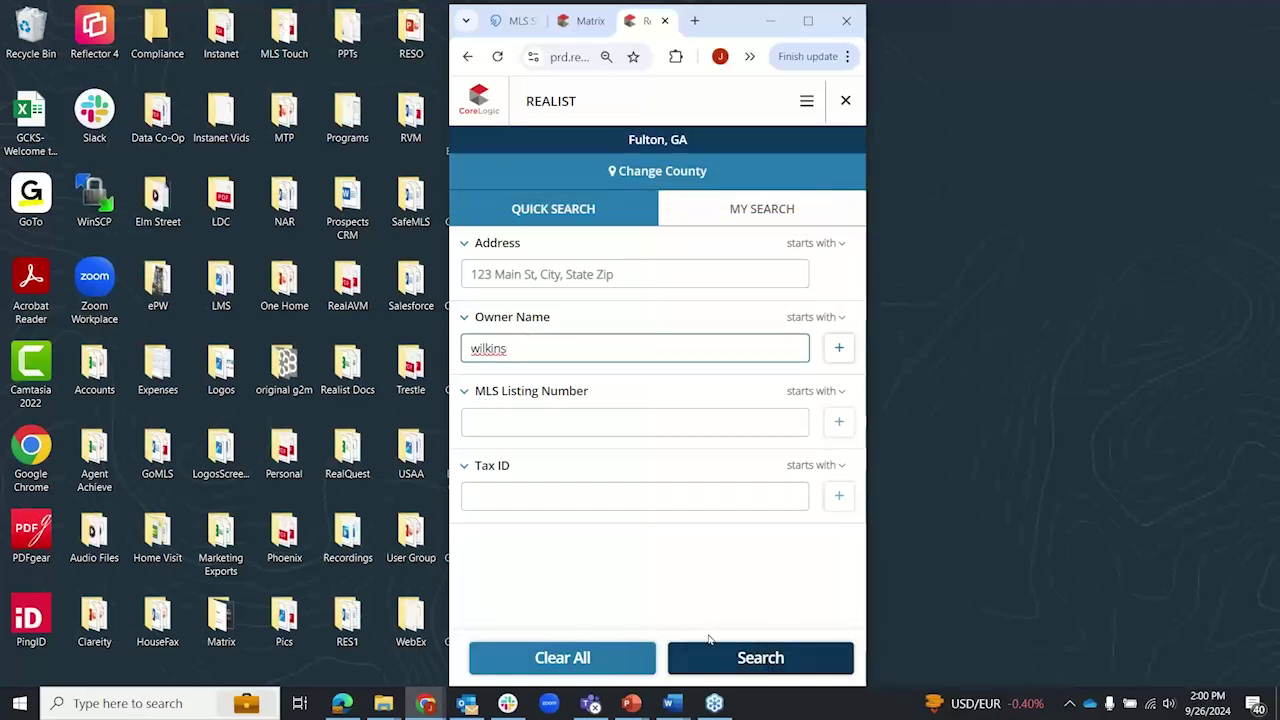
{"action": "left_click", "coordinate": [730, 657]}
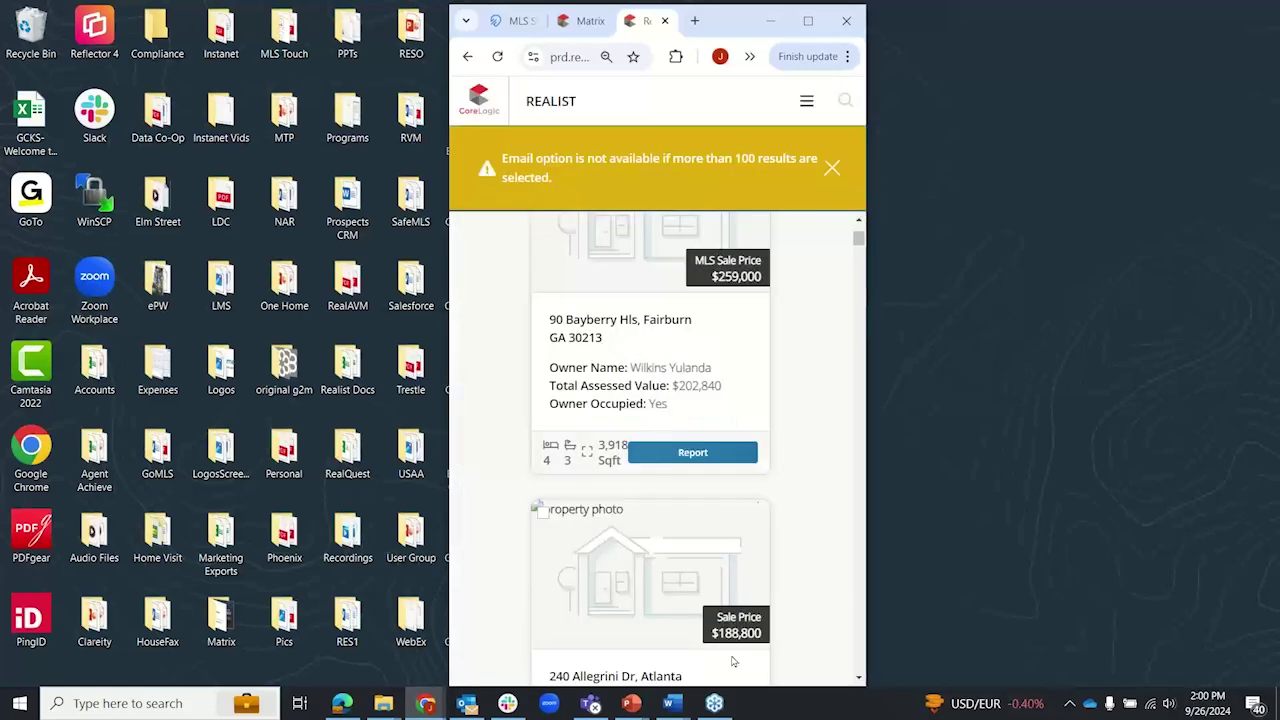
{"action": "left_click", "coordinate": [831, 169]}
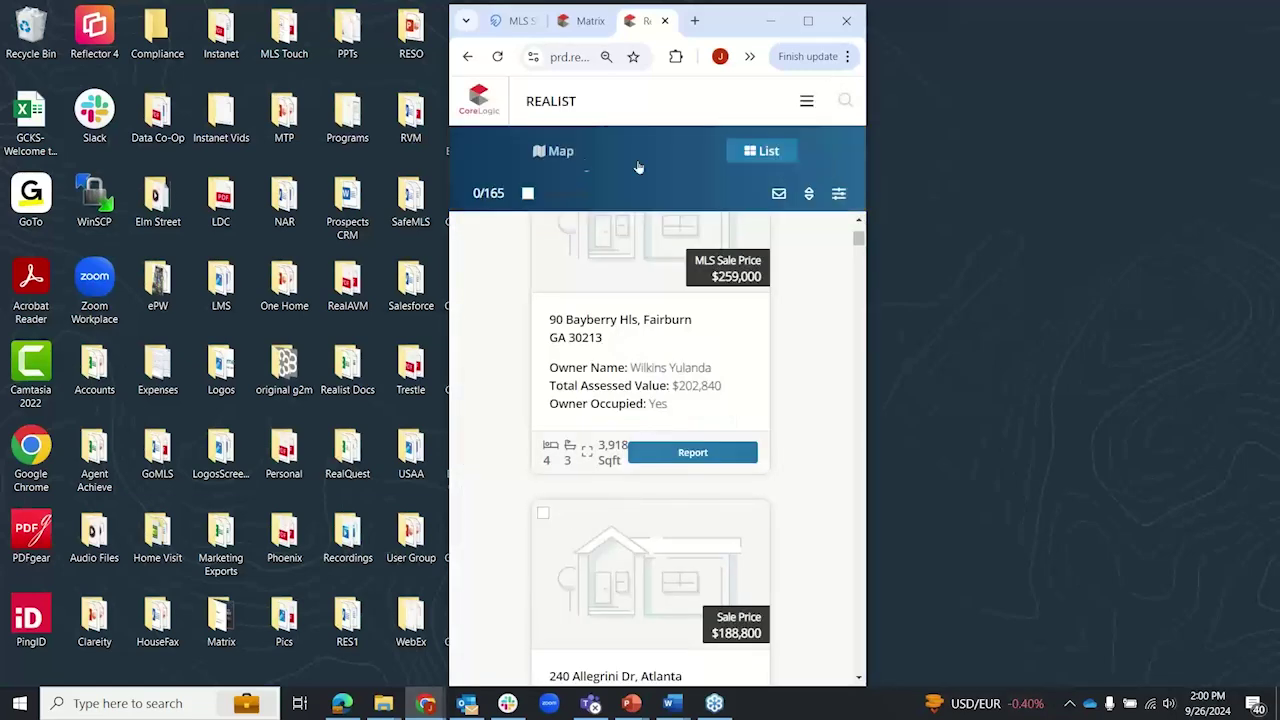
Step: In Map view, try the boundary, property, trends and points-of-interest tool panels
{"action": "left_click", "coordinate": [560, 152]}
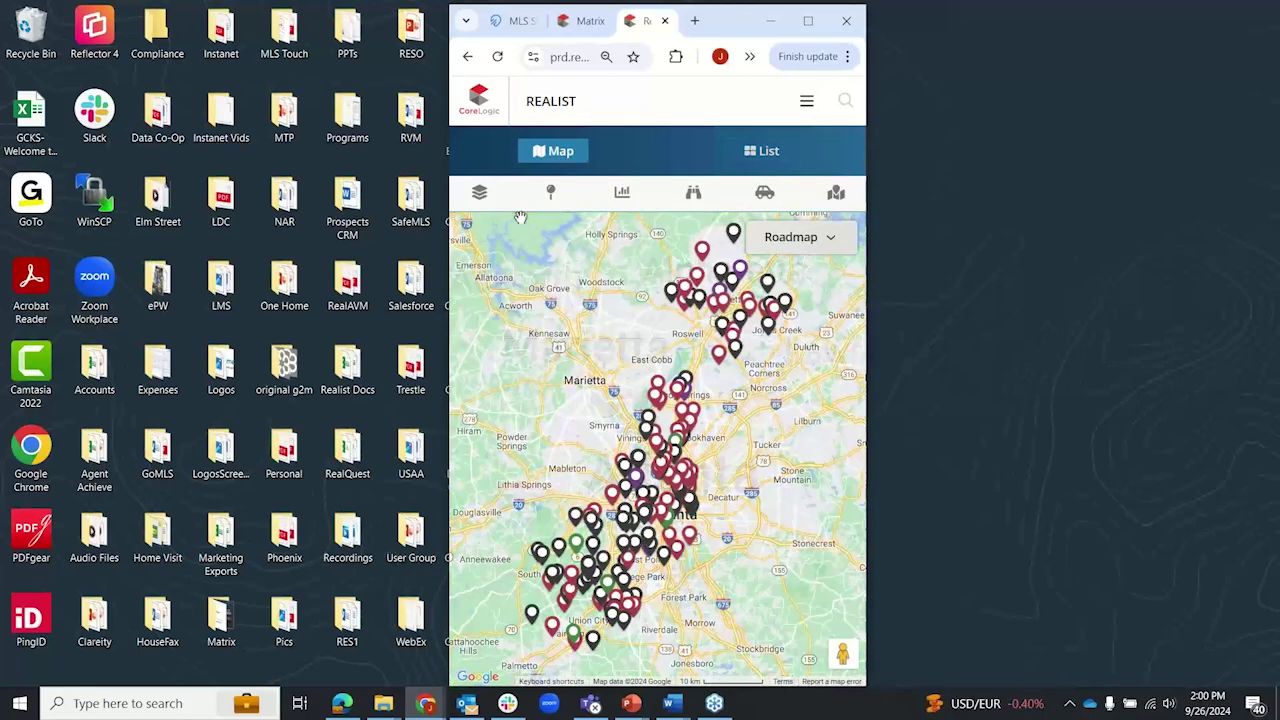
{"action": "left_click", "coordinate": [479, 192]}
{"action": "left_click", "coordinate": [553, 195]}
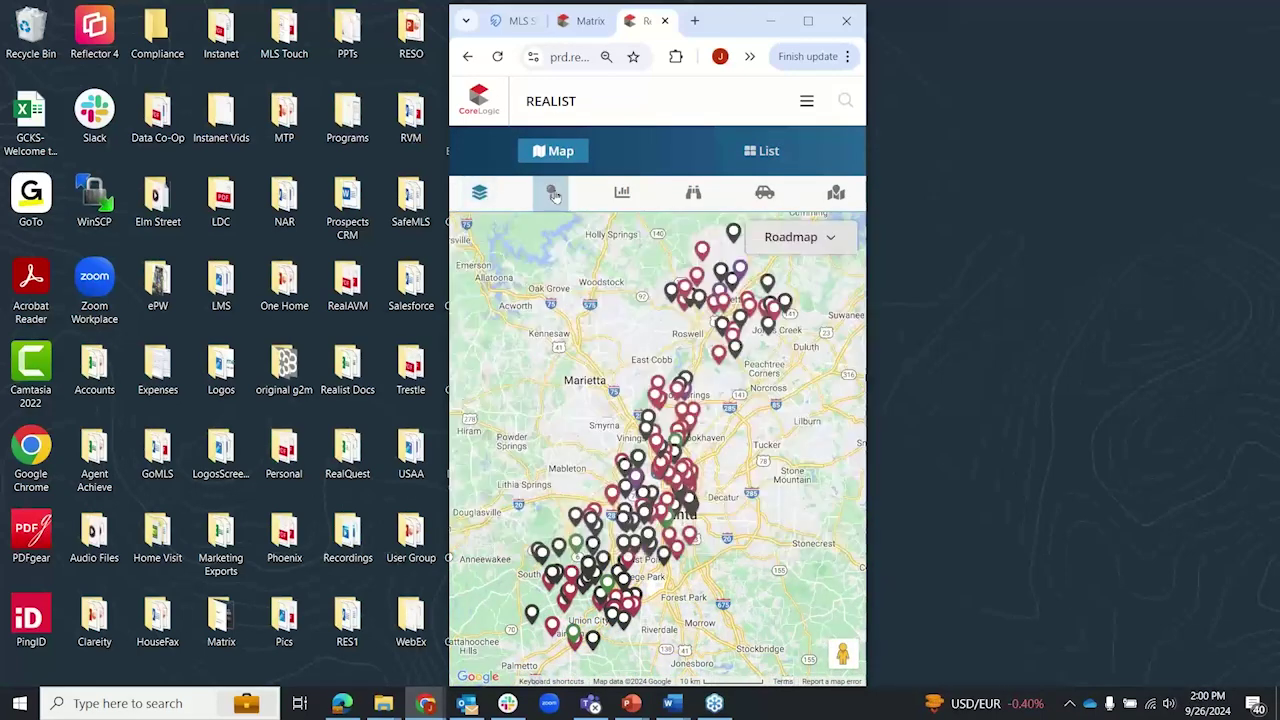
{"action": "left_click", "coordinate": [554, 196]}
{"action": "left_click", "coordinate": [555, 197]}
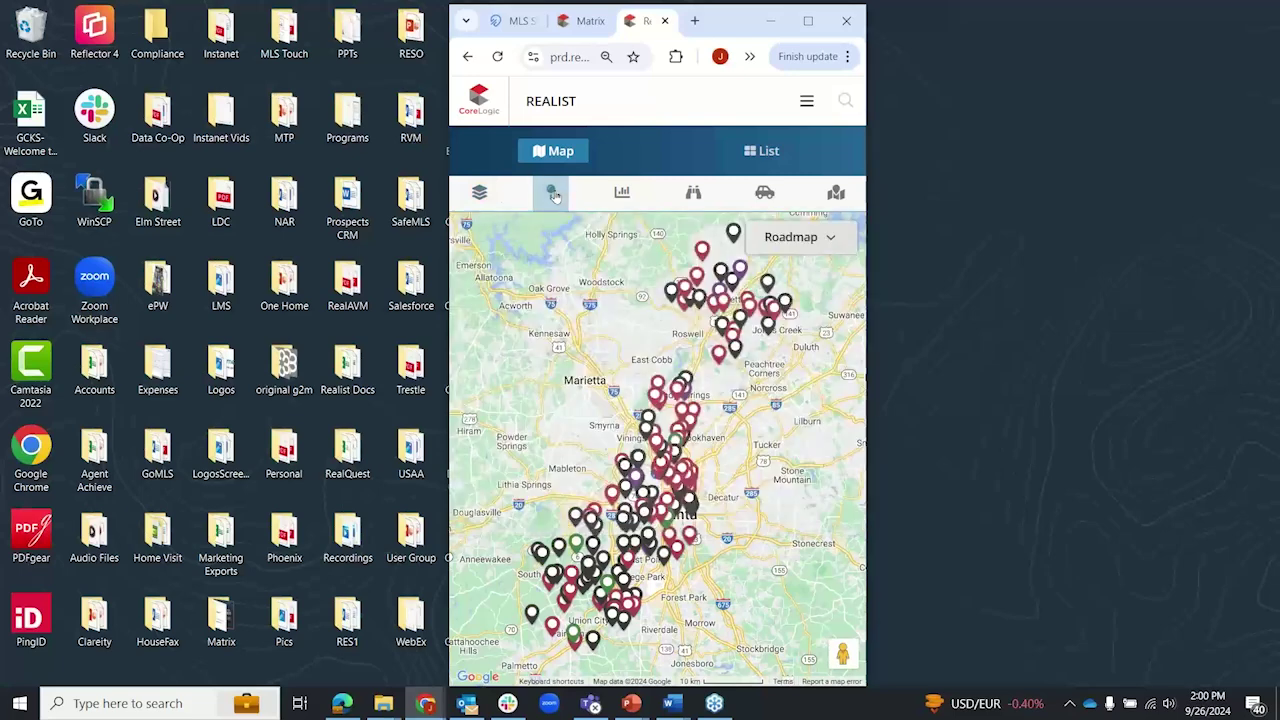
{"action": "left_click", "coordinate": [621, 192]}
{"action": "left_click", "coordinate": [622, 193]}
{"action": "left_click", "coordinate": [686, 197]}
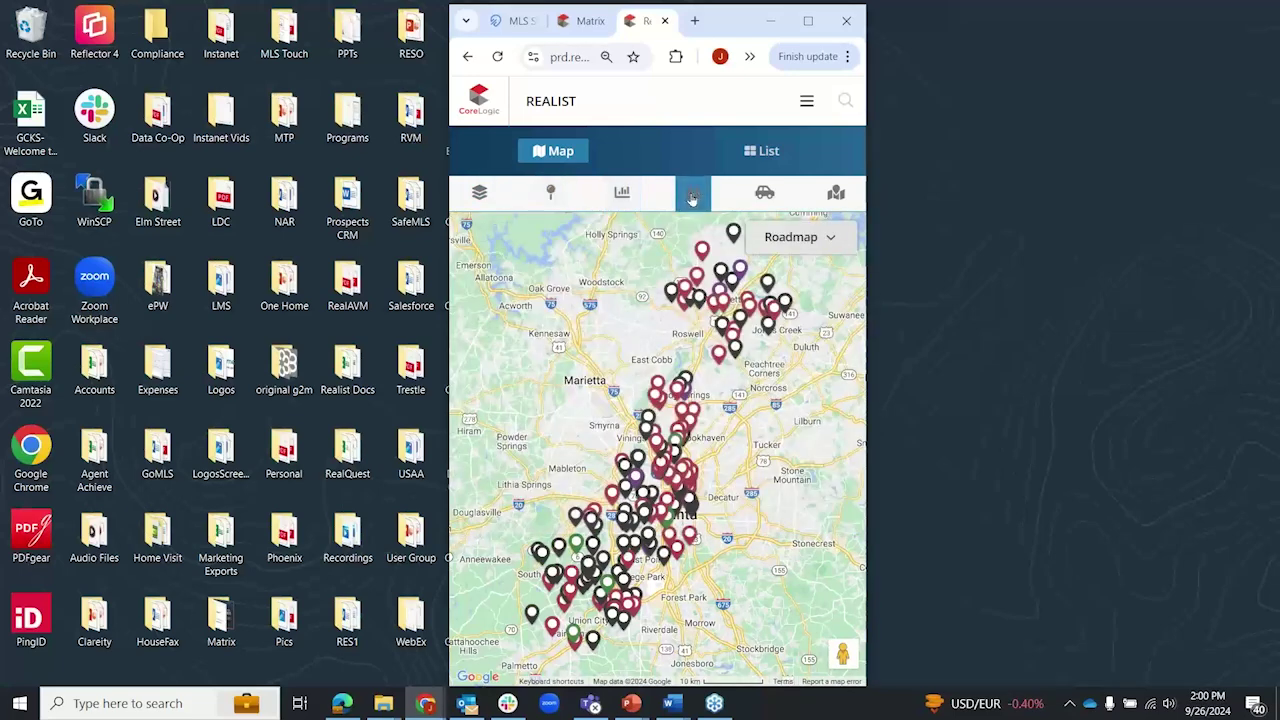
{"action": "left_click", "coordinate": [690, 195]}
{"action": "left_click", "coordinate": [759, 154]}
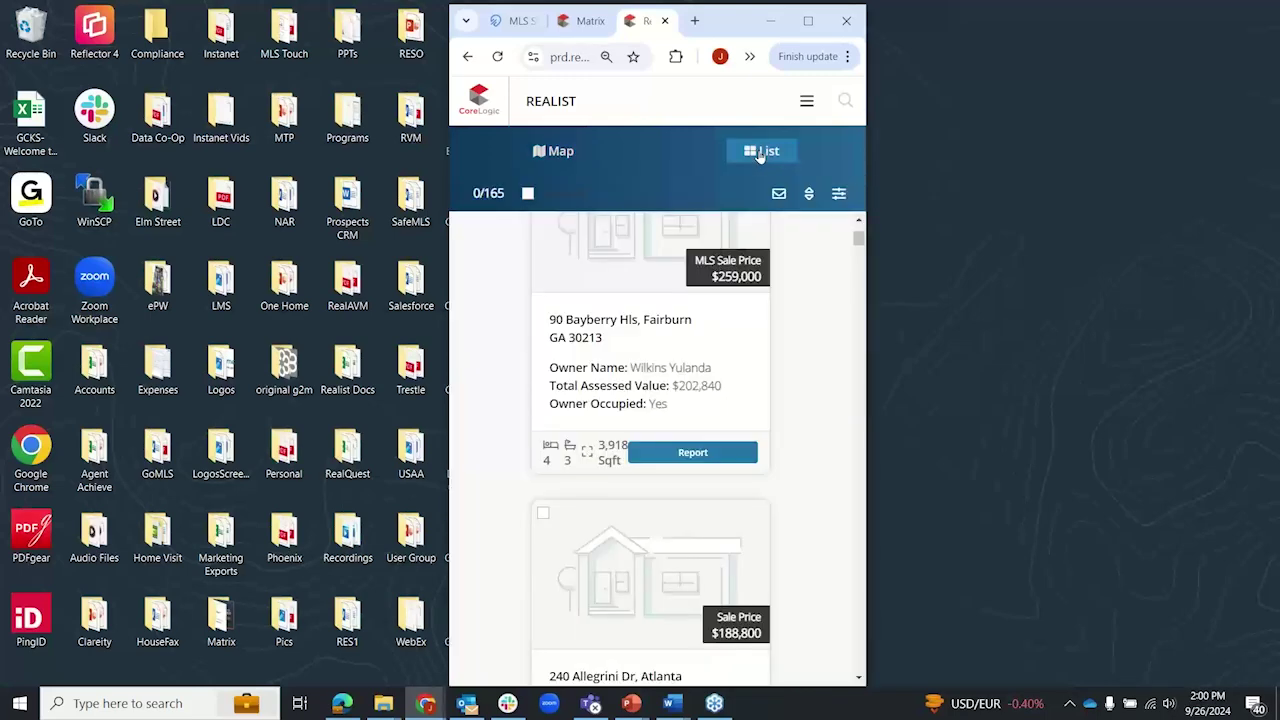
{"action": "scroll", "coordinate": [515, 421], "scroll_direction": "down", "scroll_amount": 9}
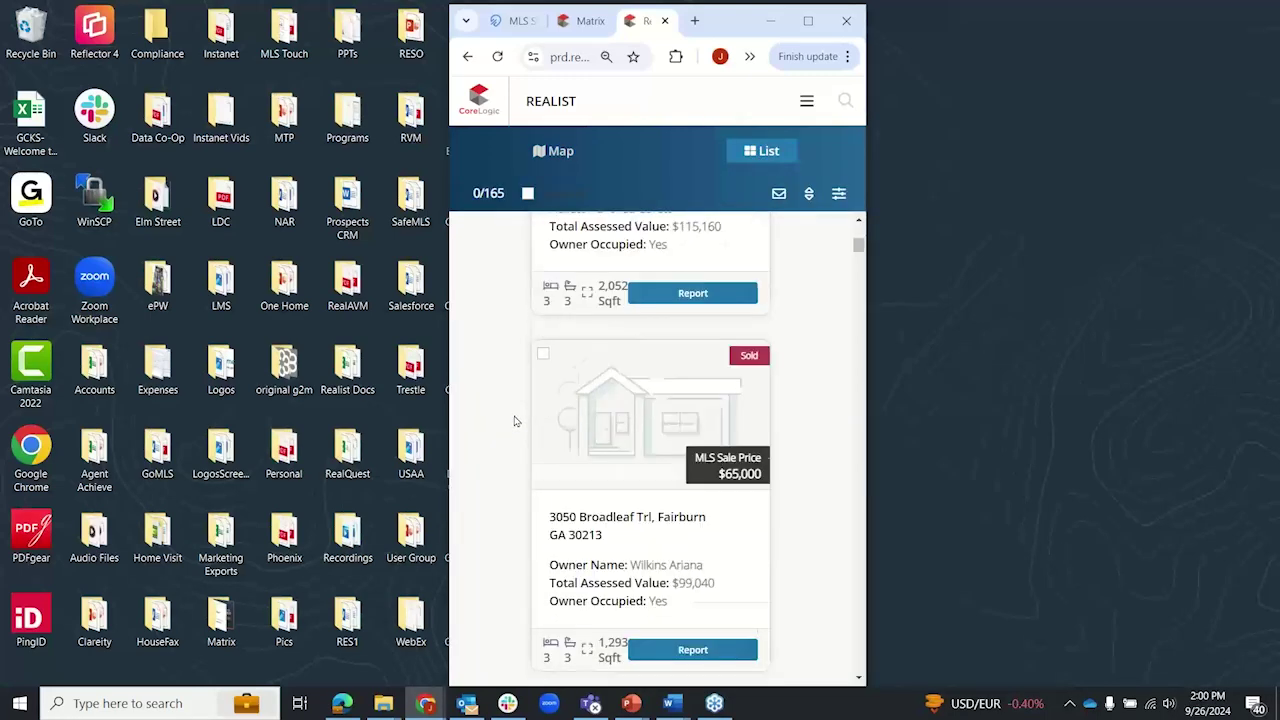
{"action": "scroll", "coordinate": [515, 421], "scroll_direction": "down", "scroll_amount": 4}
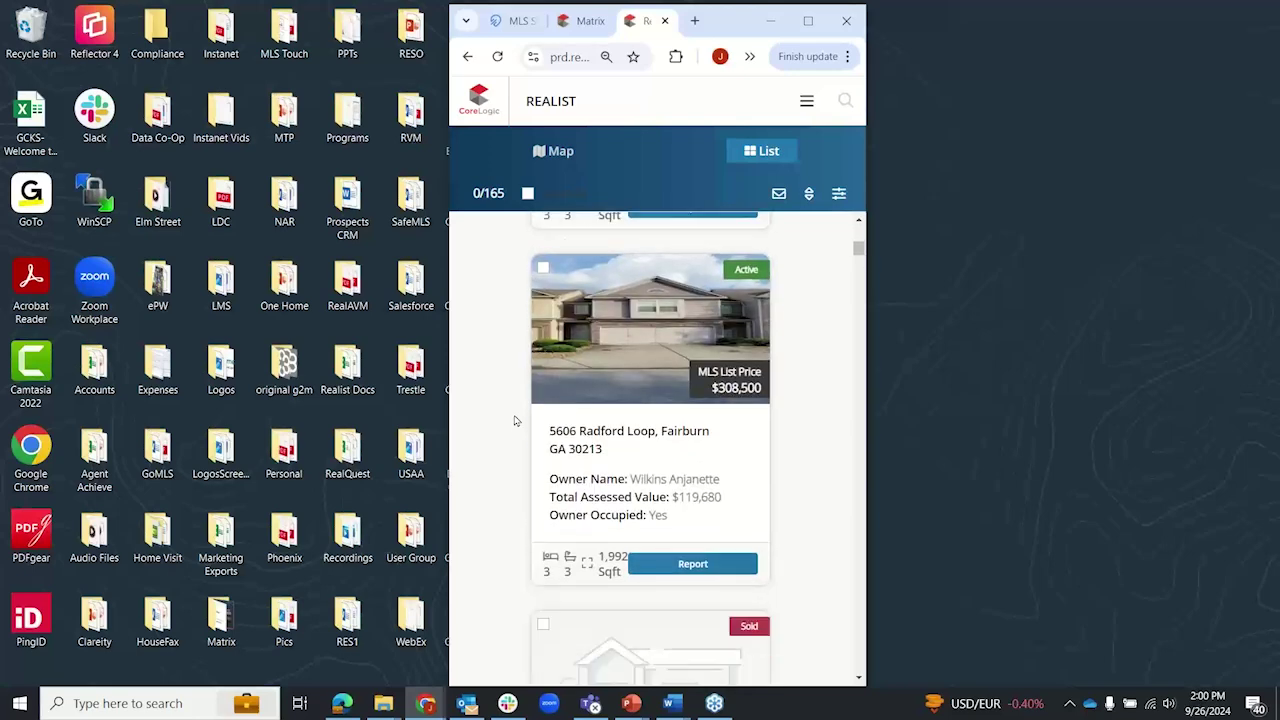
{"action": "left_click", "coordinate": [640, 371]}
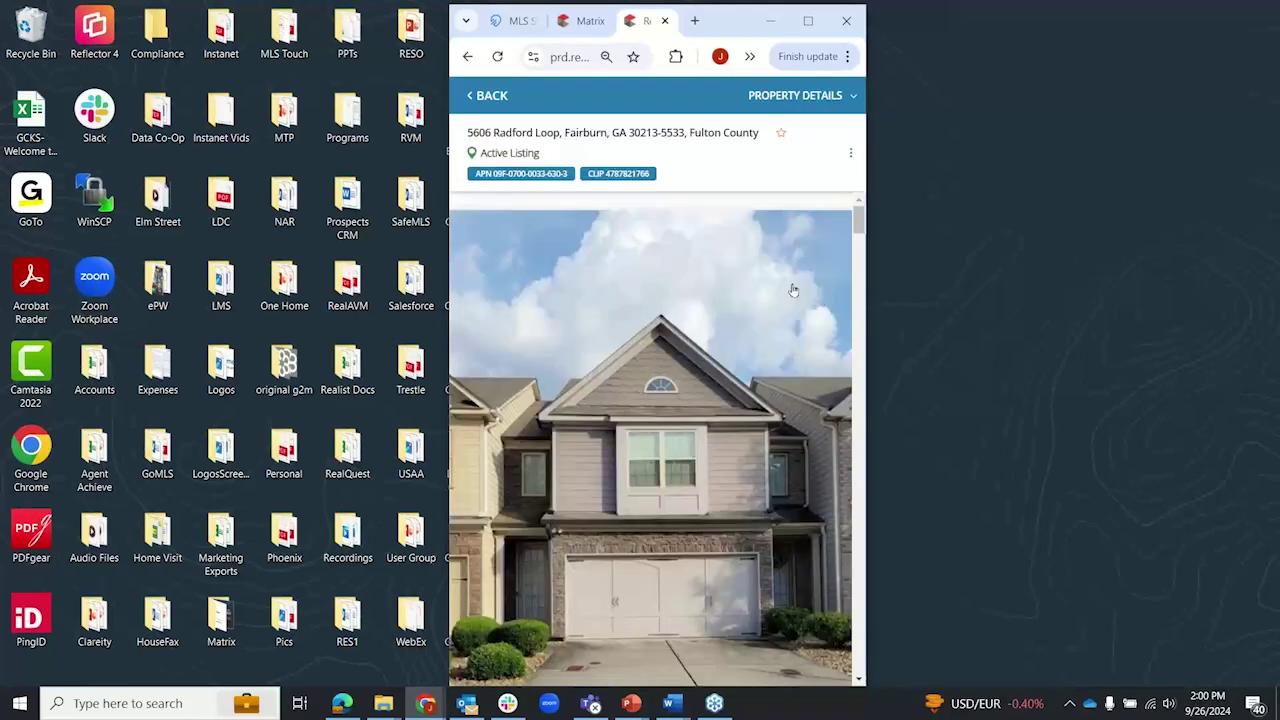
Step: Scroll the property report and page through the Community Insights cards to the Trends card
{"action": "scroll", "coordinate": [792, 290], "scroll_direction": "down", "scroll_amount": 6}
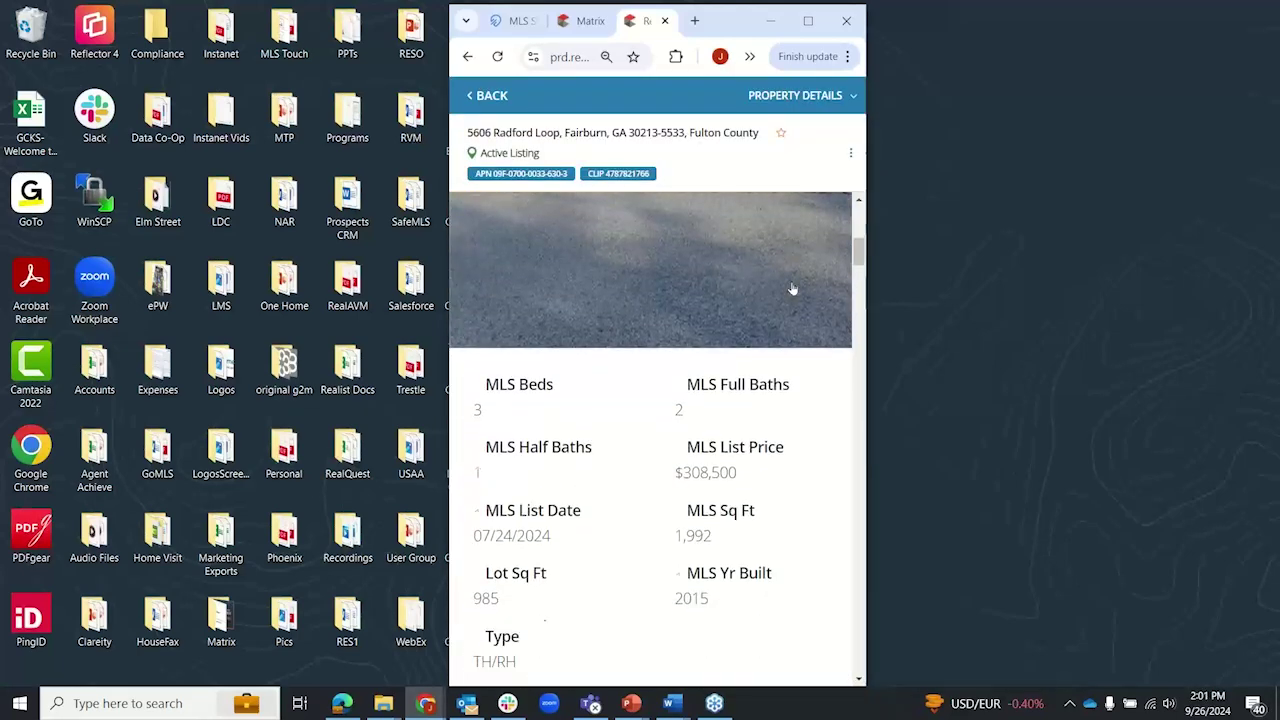
{"action": "scroll", "coordinate": [792, 287], "scroll_direction": "down", "scroll_amount": 6}
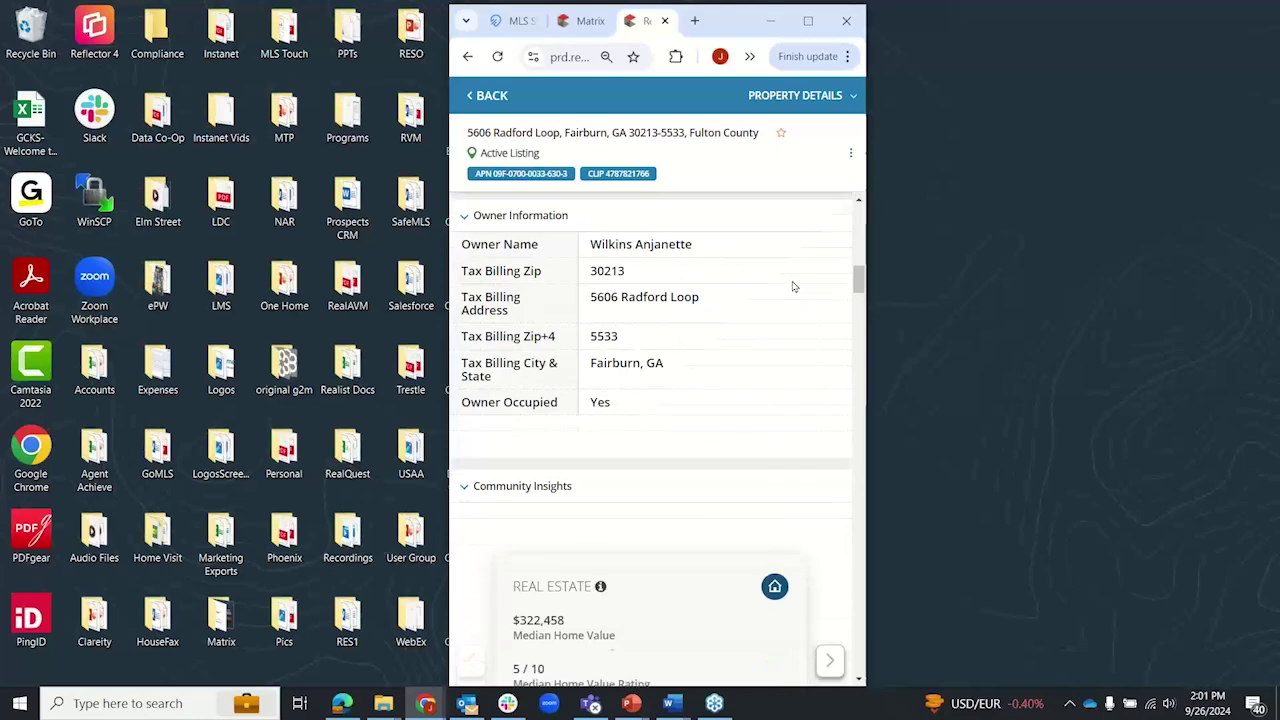
{"action": "left_click", "coordinate": [829, 411]}
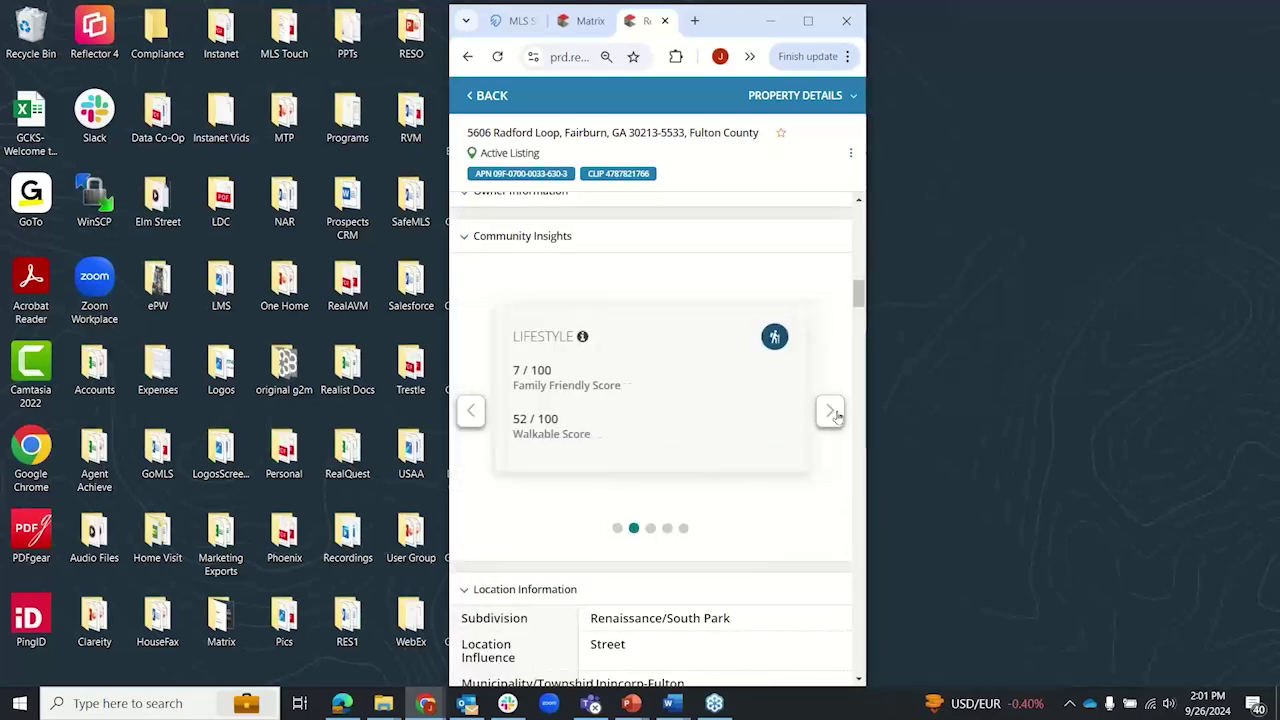
{"action": "left_click", "coordinate": [830, 411]}
{"action": "left_click", "coordinate": [830, 411]}
{"action": "scroll", "coordinate": [762, 355], "scroll_direction": "down", "scroll_amount": 5}
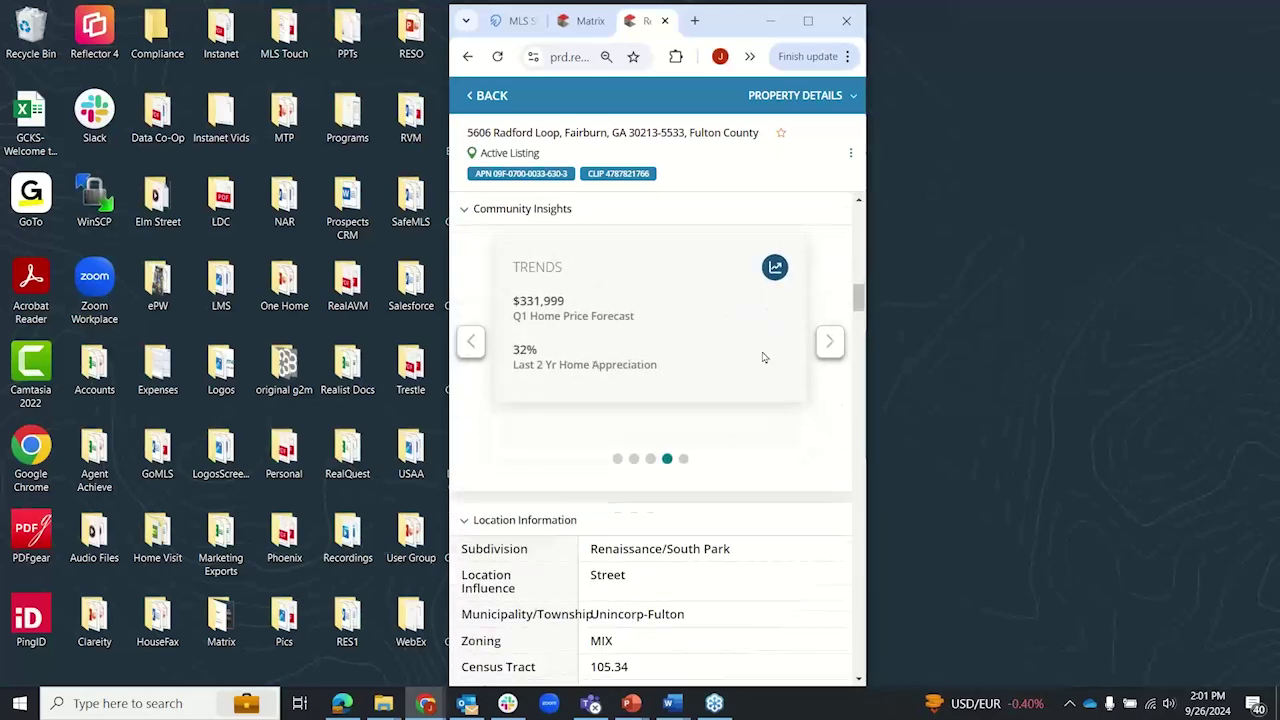
{"action": "scroll", "coordinate": [763, 357], "scroll_direction": "down", "scroll_amount": 1}
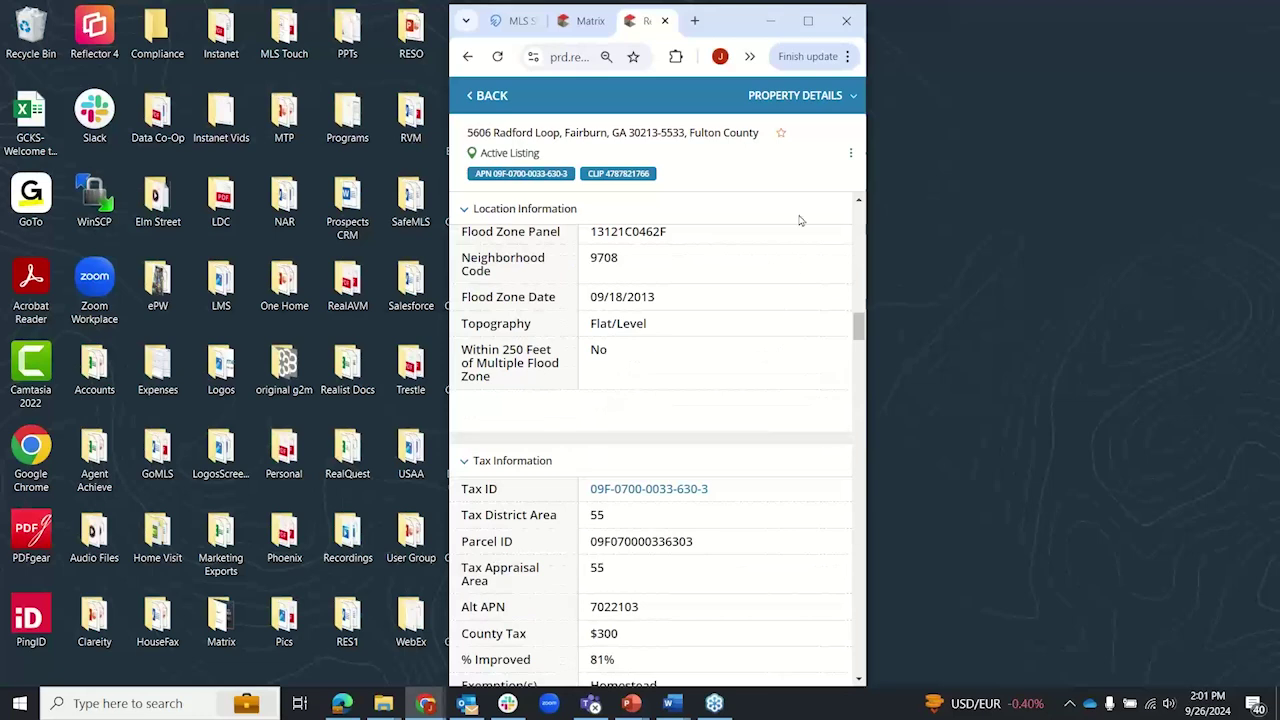
Step: Open and close the report sections list, then resize and maximize the browser window
{"action": "left_click", "coordinate": [830, 100]}
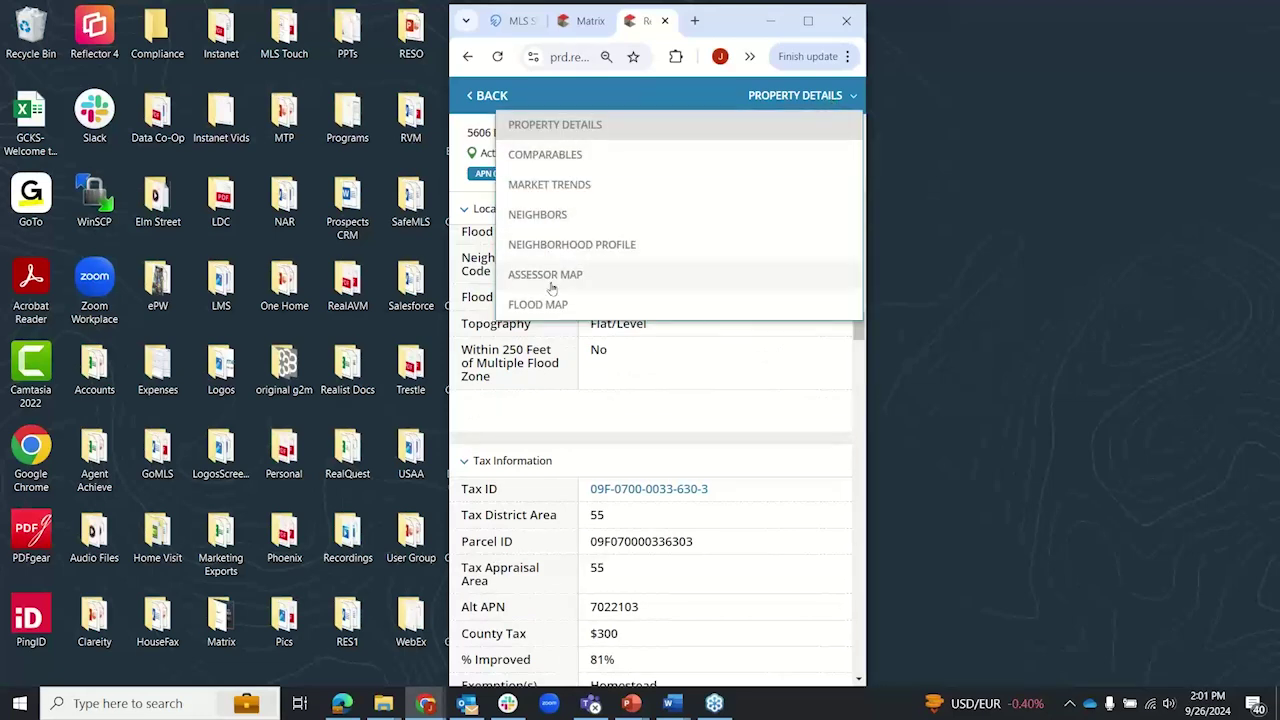
{"action": "left_click", "coordinate": [788, 99]}
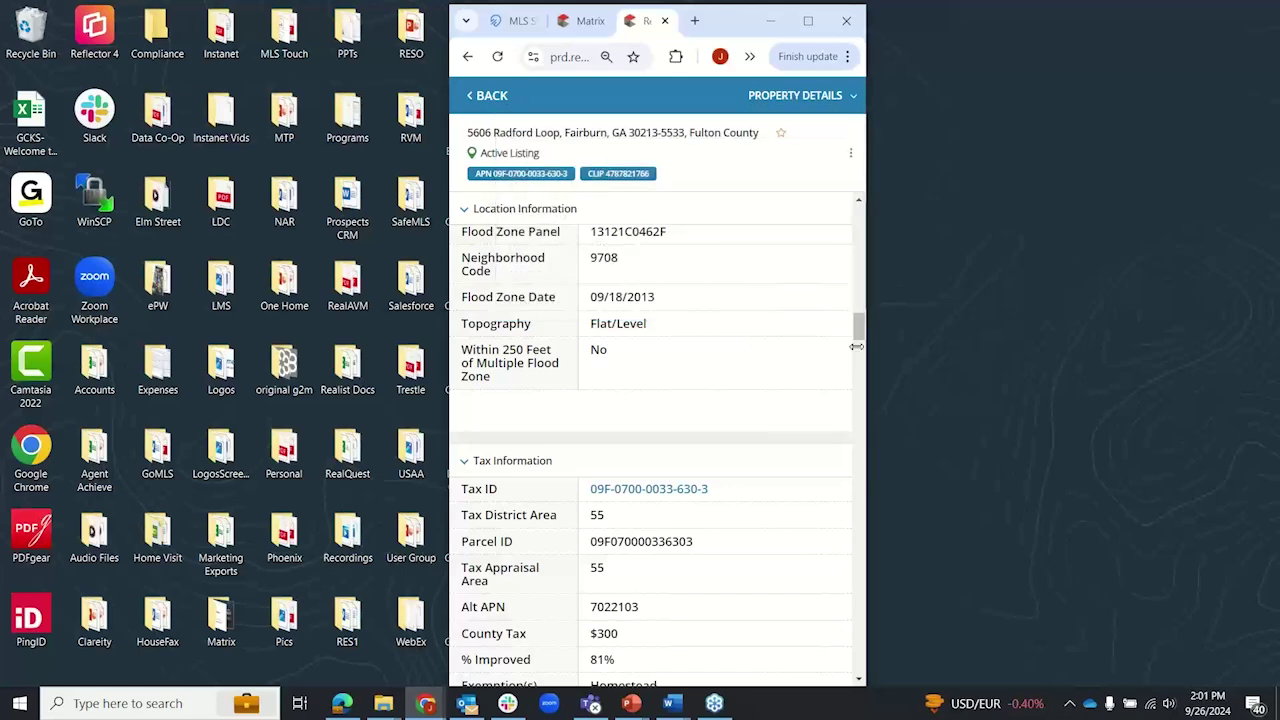
{"action": "left_click_drag", "start_coordinate": [871, 363], "coordinate": [1252, 339]}
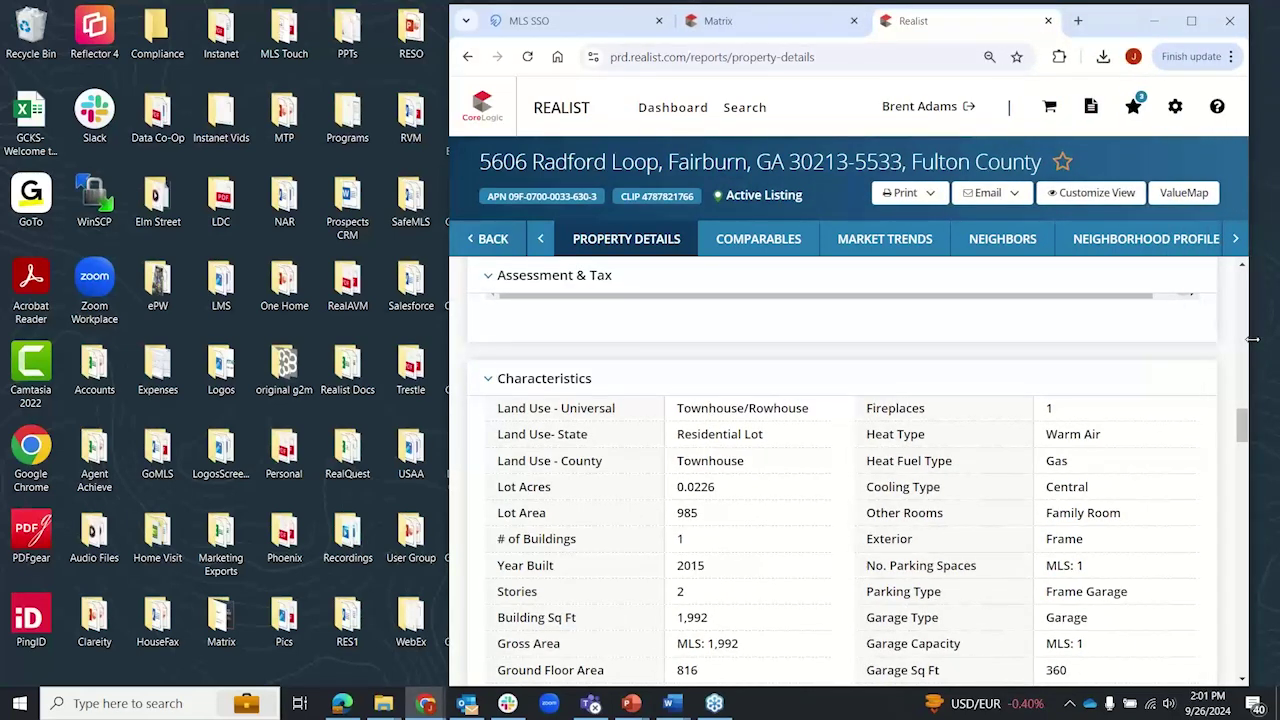
{"action": "left_click_drag", "start_coordinate": [1252, 339], "coordinate": [668, 366]}
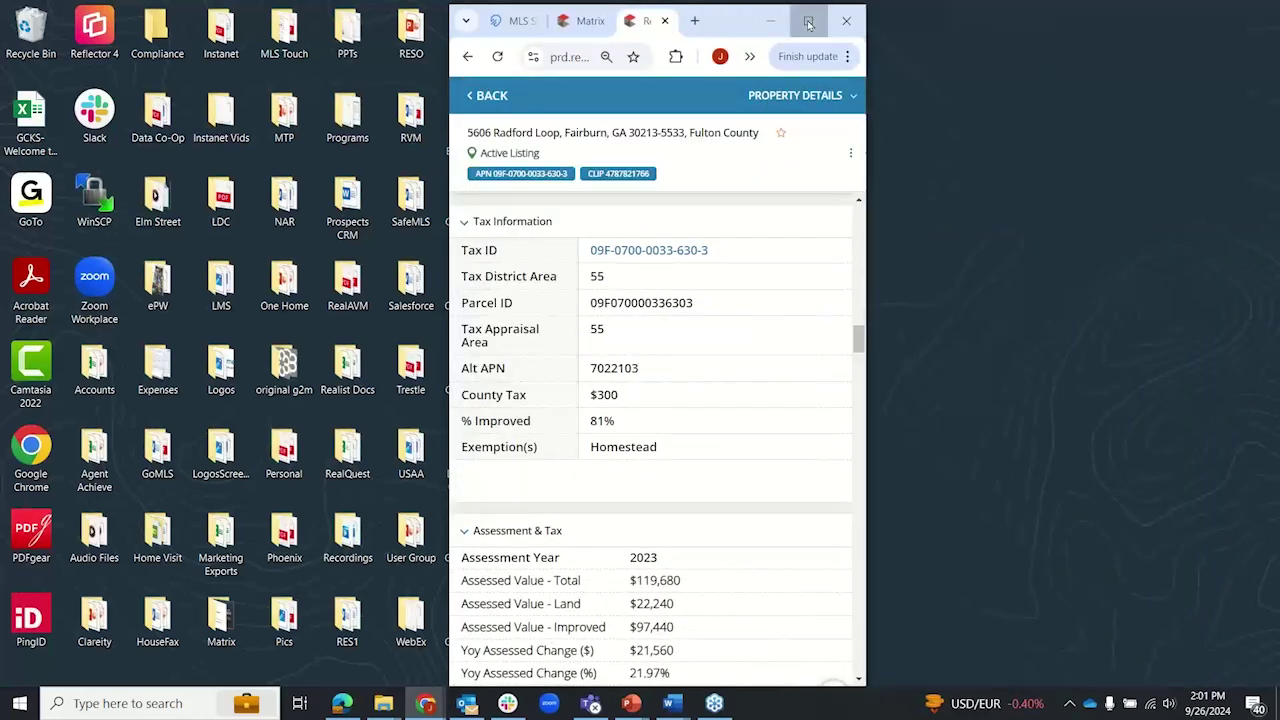
{"action": "left_click", "coordinate": [808, 20]}
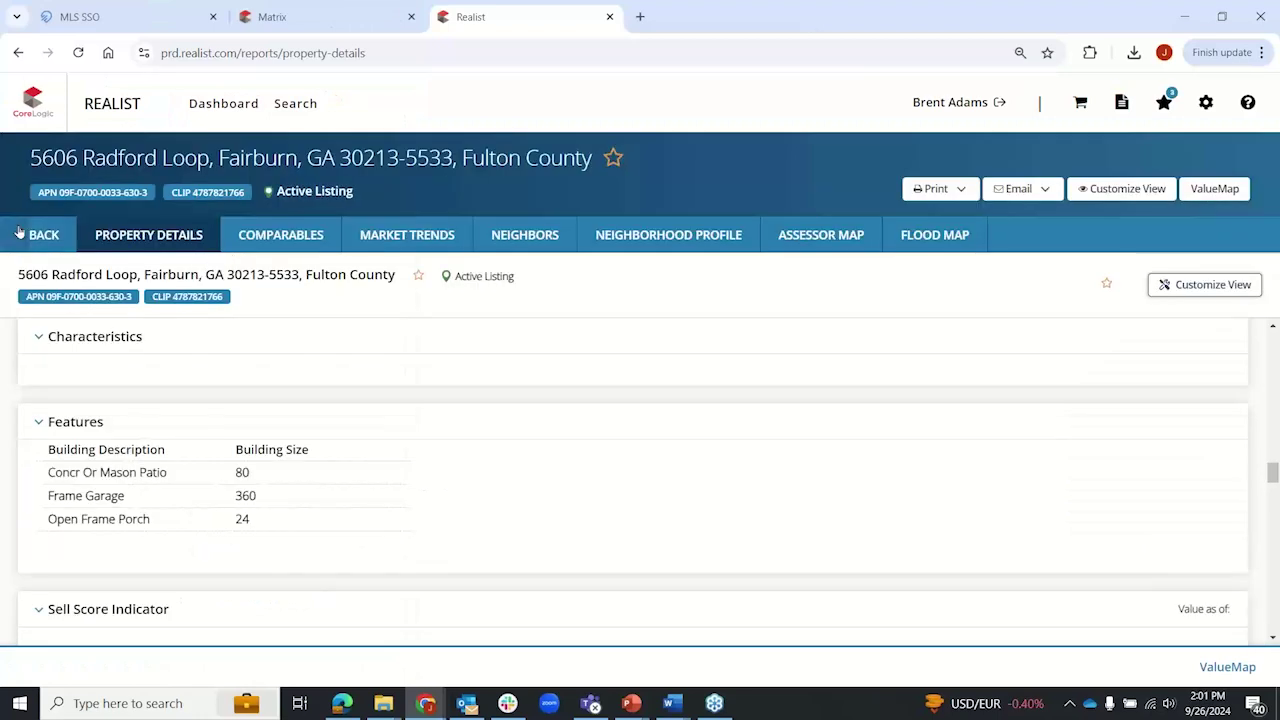
Step: Go back to the results and save the $287,600 Fairburn property
{"action": "left_click", "coordinate": [30, 236]}
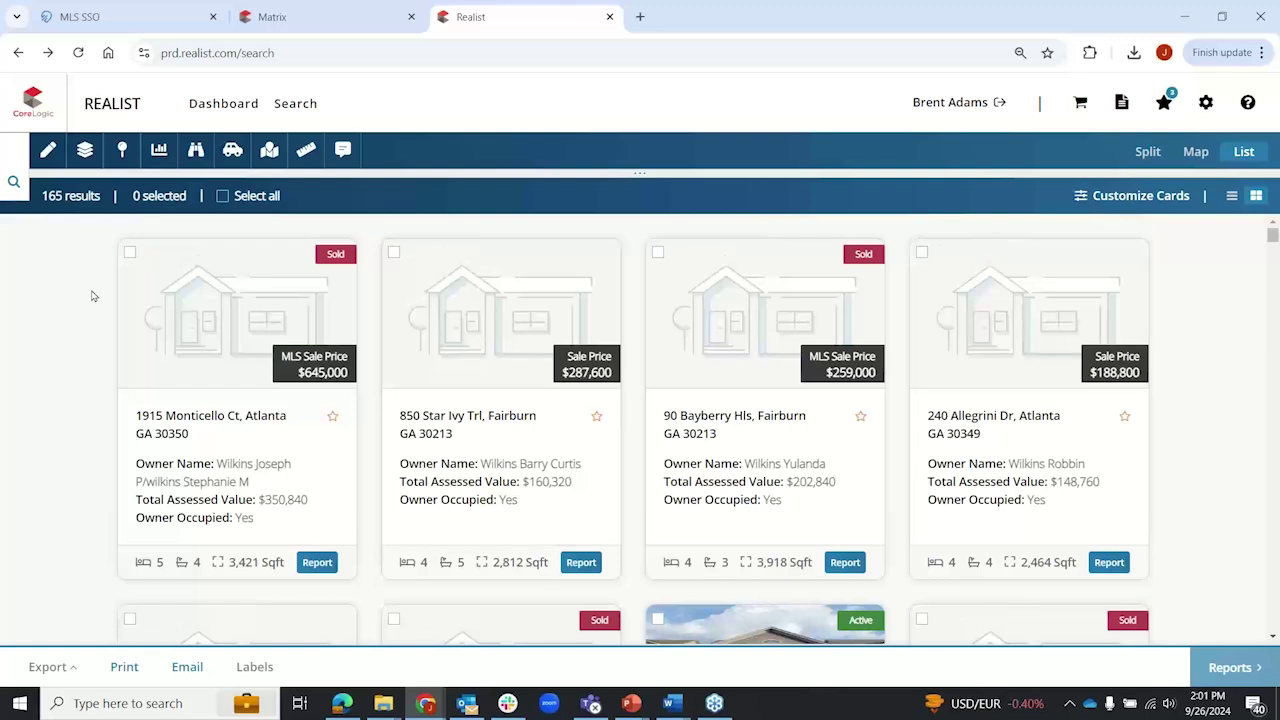
{"action": "left_click", "coordinate": [596, 416]}
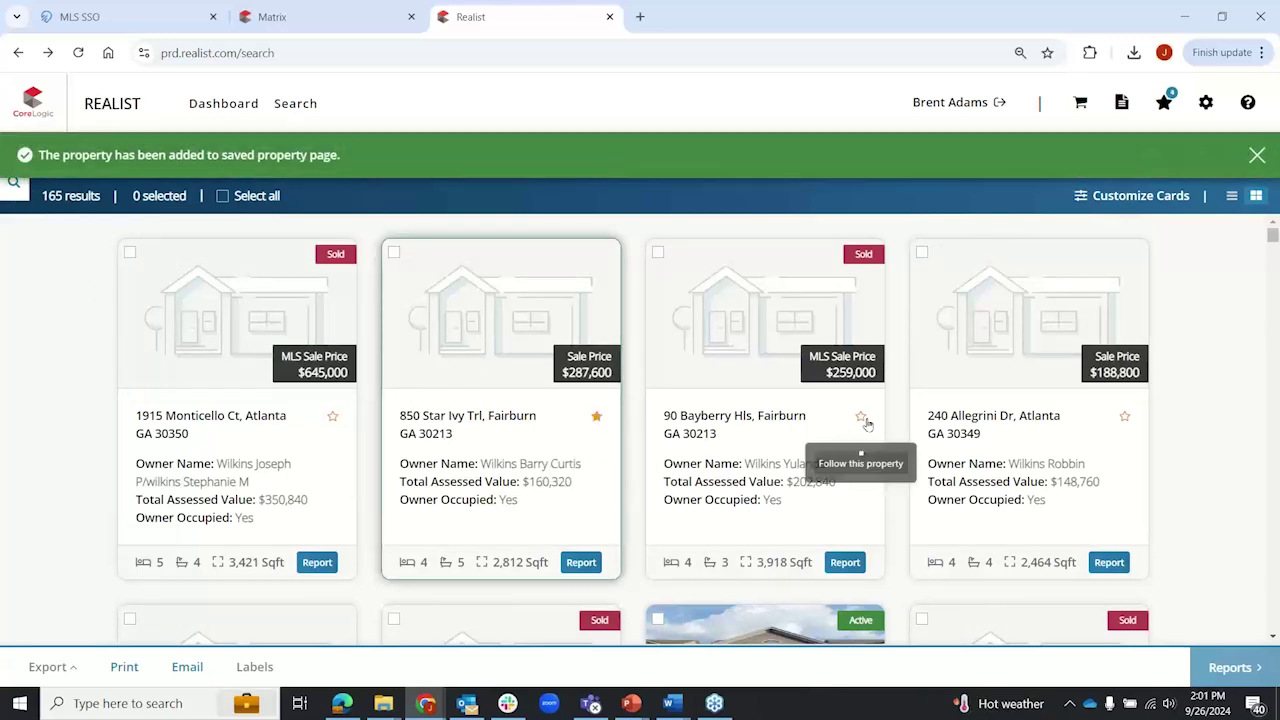
{"action": "left_click", "coordinate": [1256, 157]}
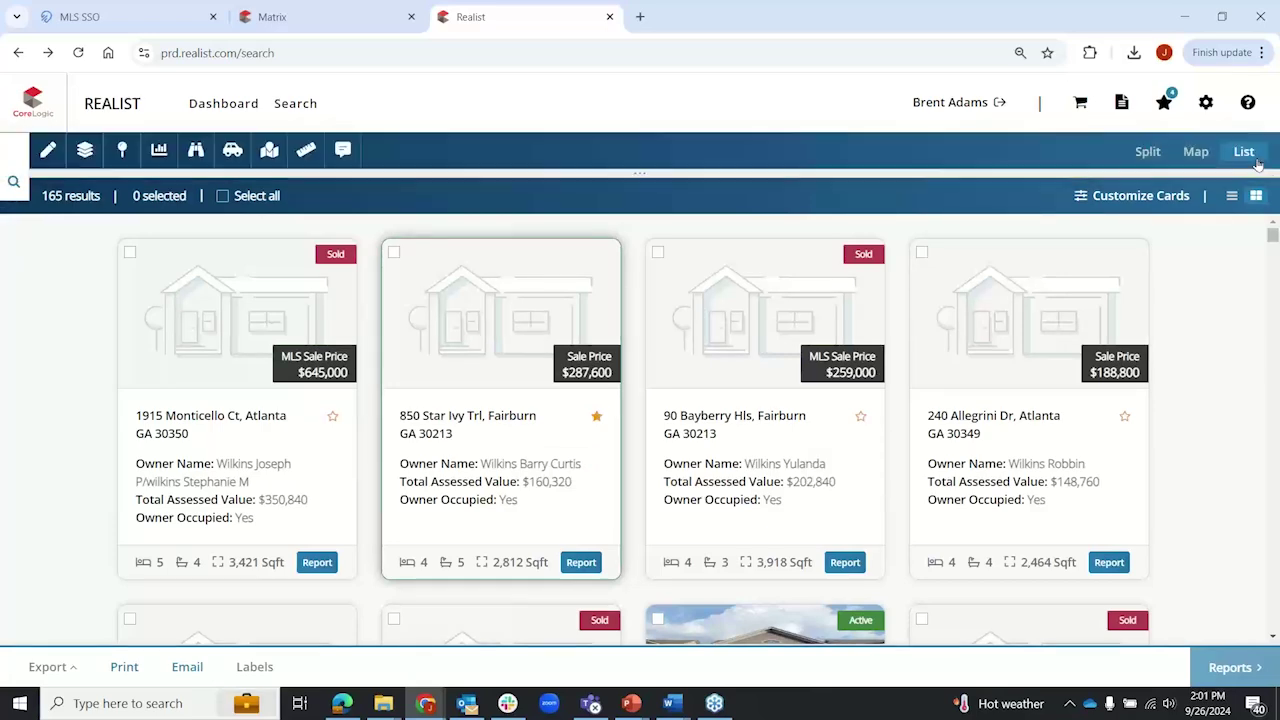
Step: On Saved Properties, remove everything except the sold $1,389,900 Atlanta listing, then return to results
{"action": "left_click", "coordinate": [1172, 104]}
{"action": "scroll", "coordinate": [1131, 352], "scroll_direction": "down", "scroll_amount": 6}
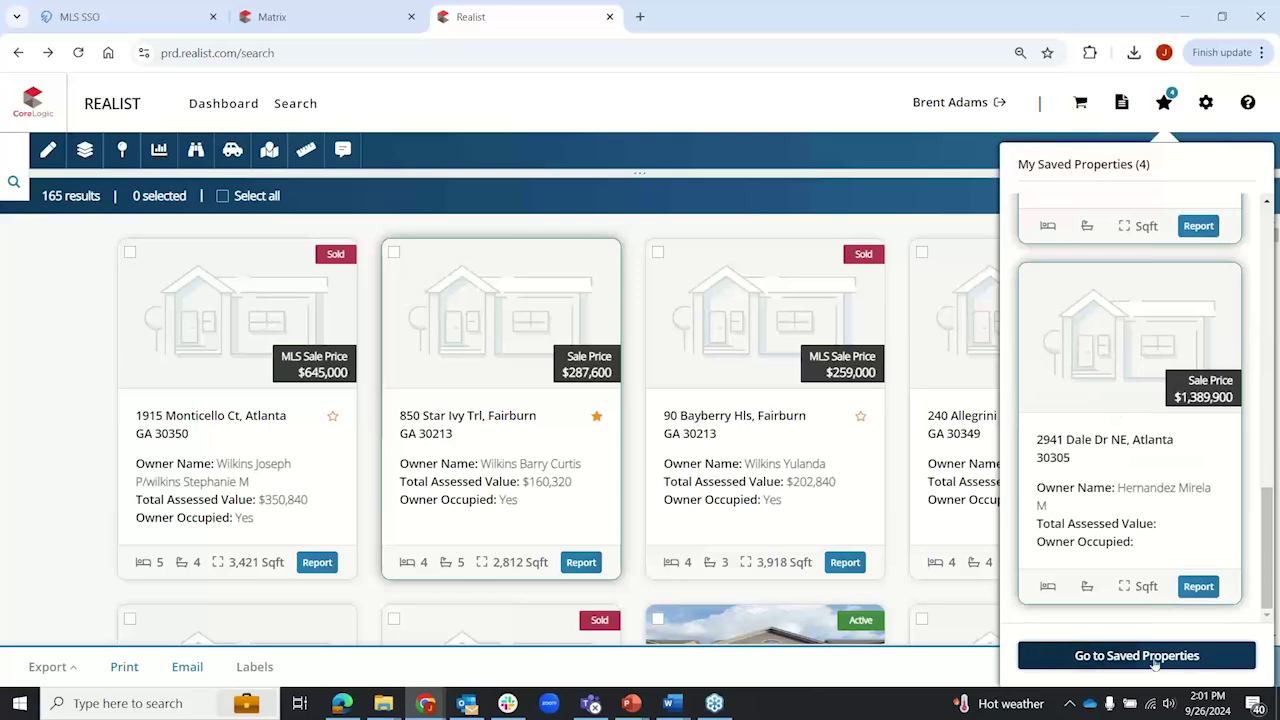
{"action": "left_click", "coordinate": [1156, 658]}
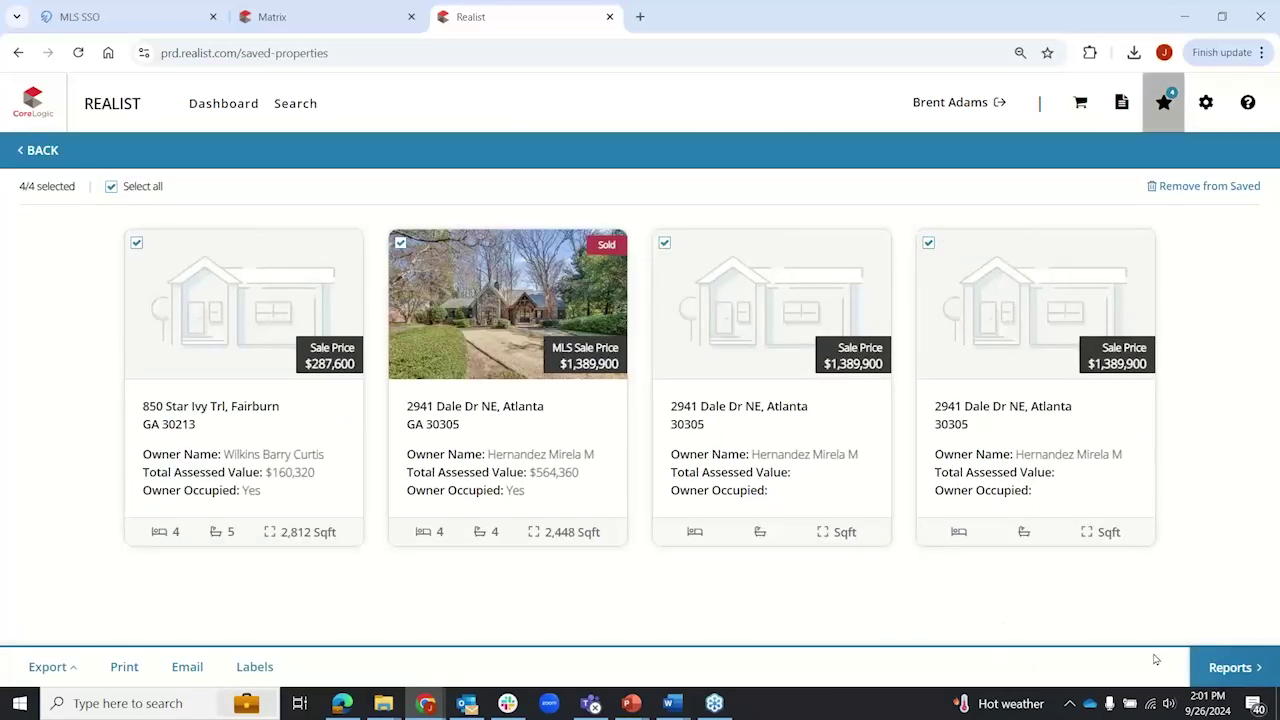
{"action": "left_click", "coordinate": [400, 243]}
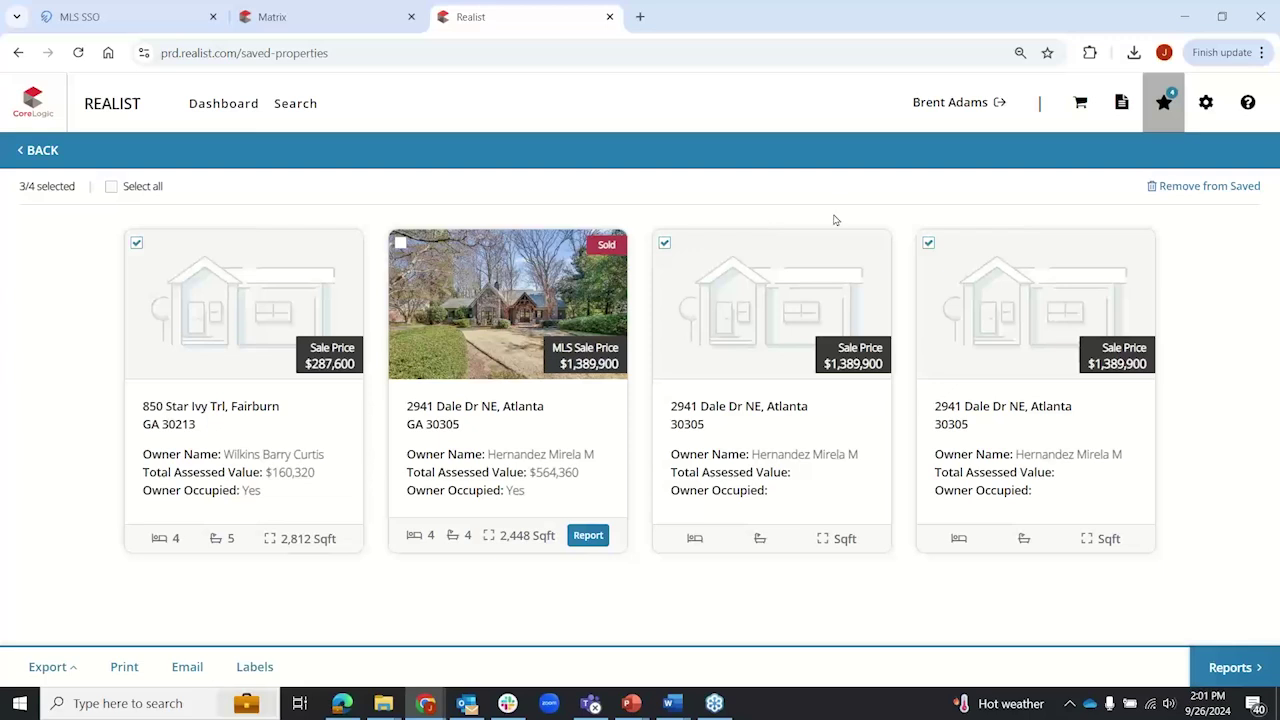
{"action": "left_click", "coordinate": [1210, 189]}
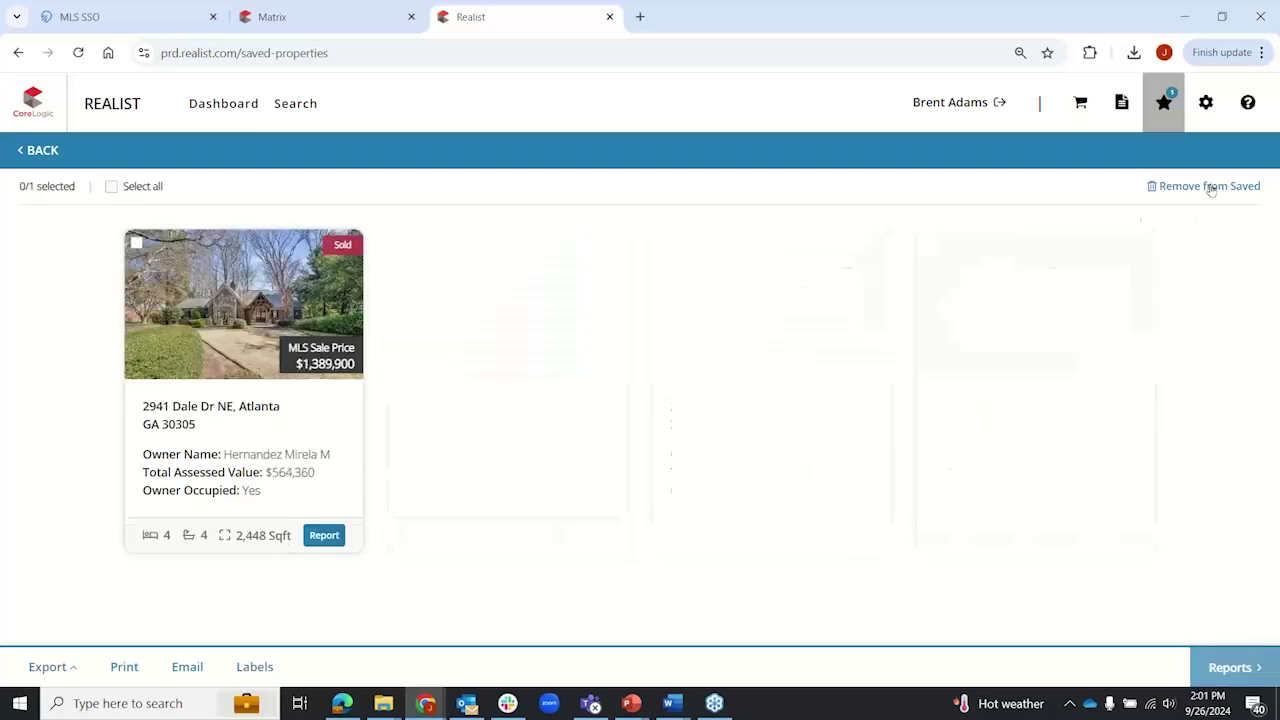
{"action": "left_click", "coordinate": [38, 151]}
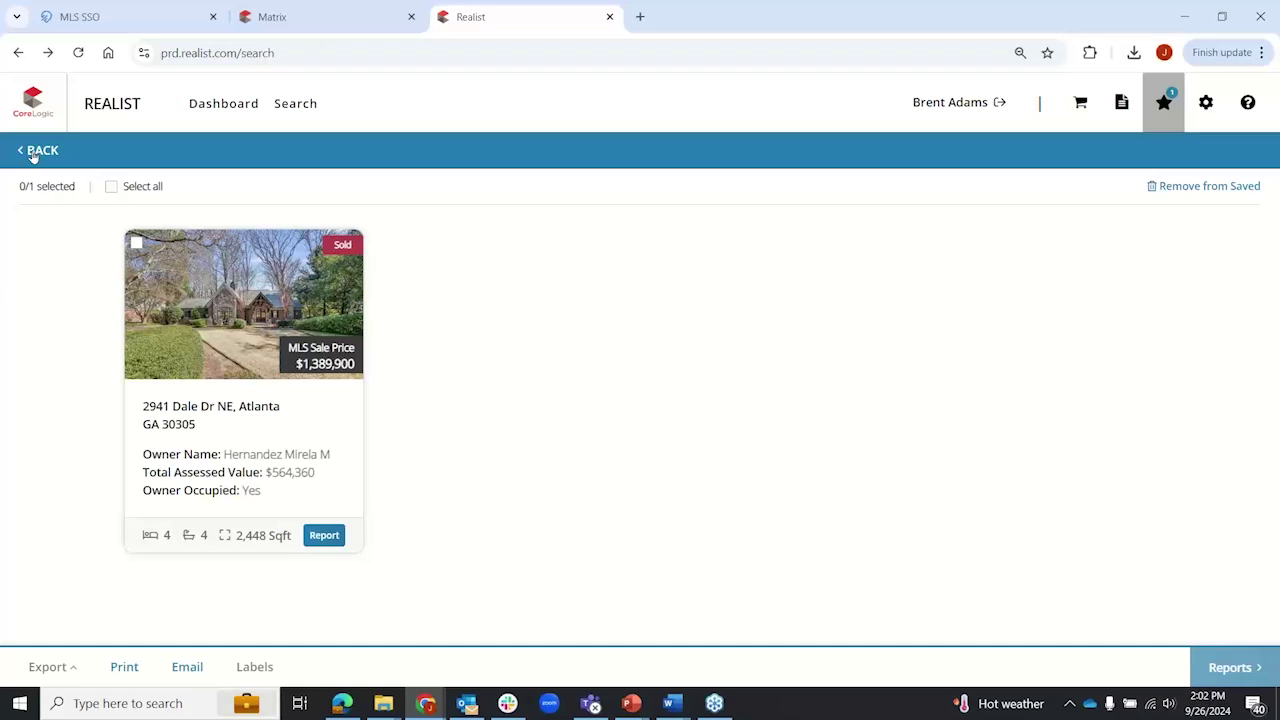
{"action": "left_click", "coordinate": [38, 151]}
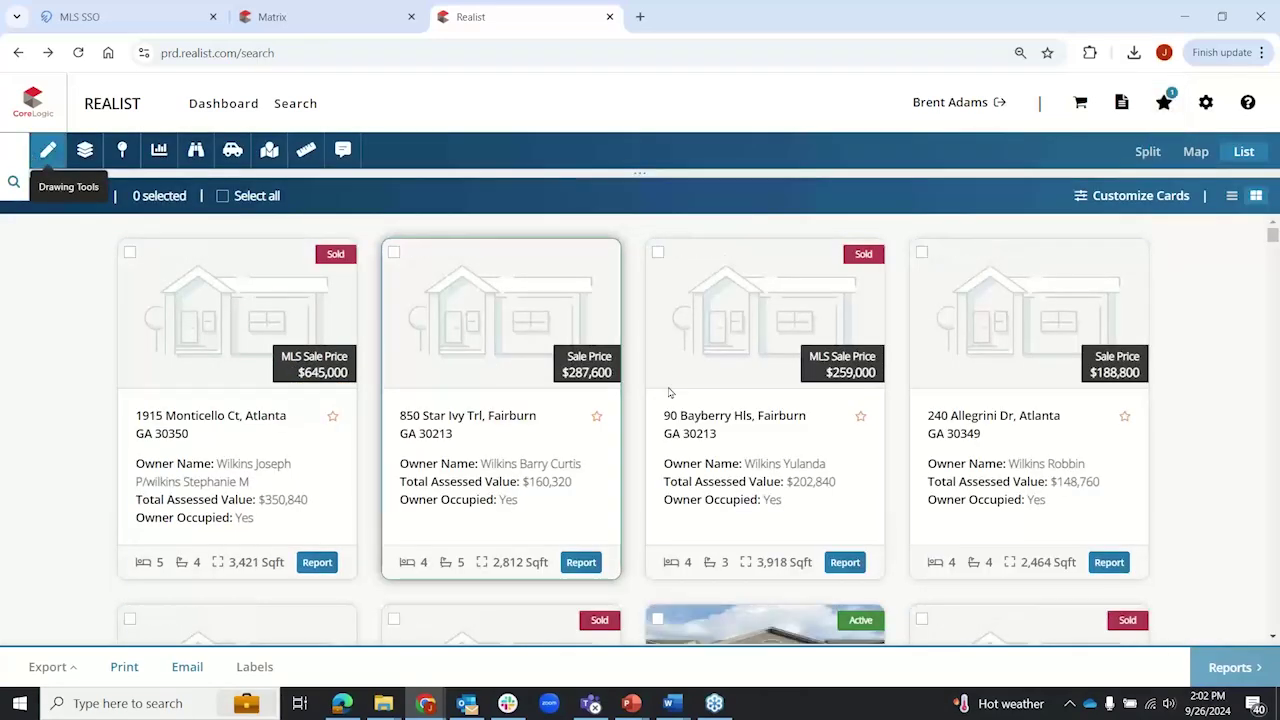
Step: Scroll the wilkins result cards and open the Customize Cards settings
{"action": "scroll", "coordinate": [826, 421], "scroll_direction": "down", "scroll_amount": 3}
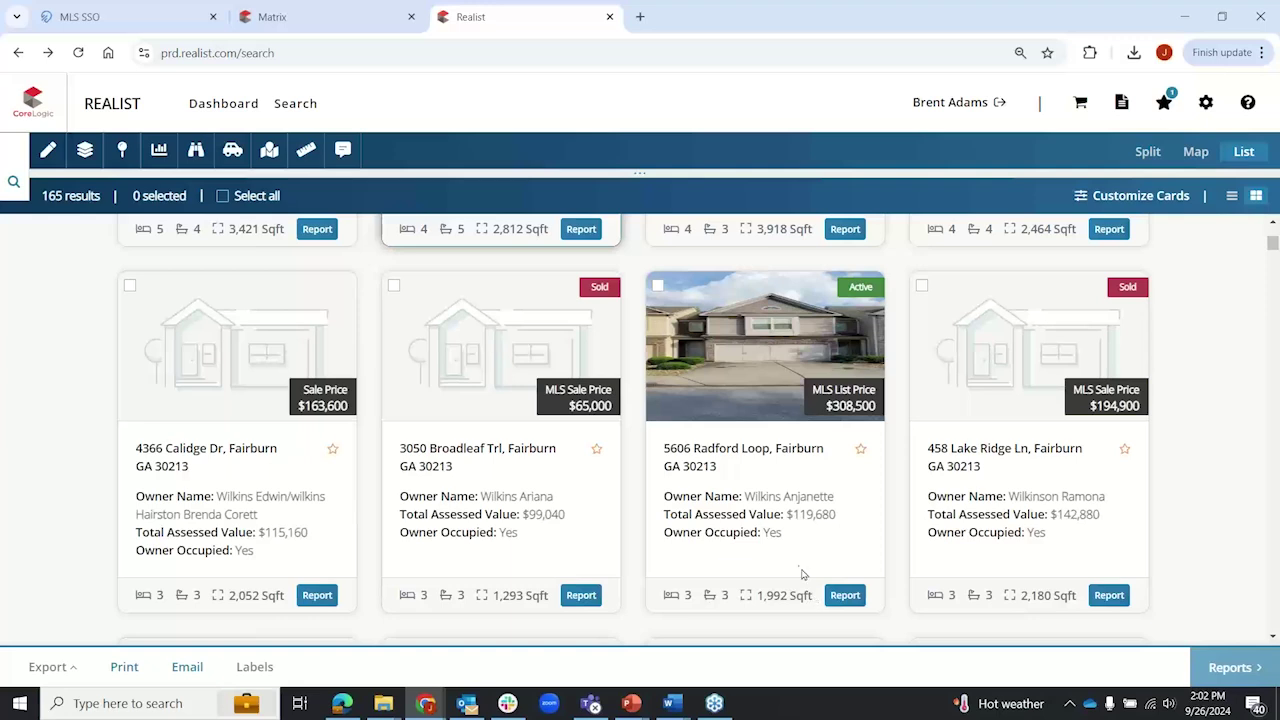
{"action": "left_click_drag", "start_coordinate": [786, 535], "coordinate": [654, 505]}
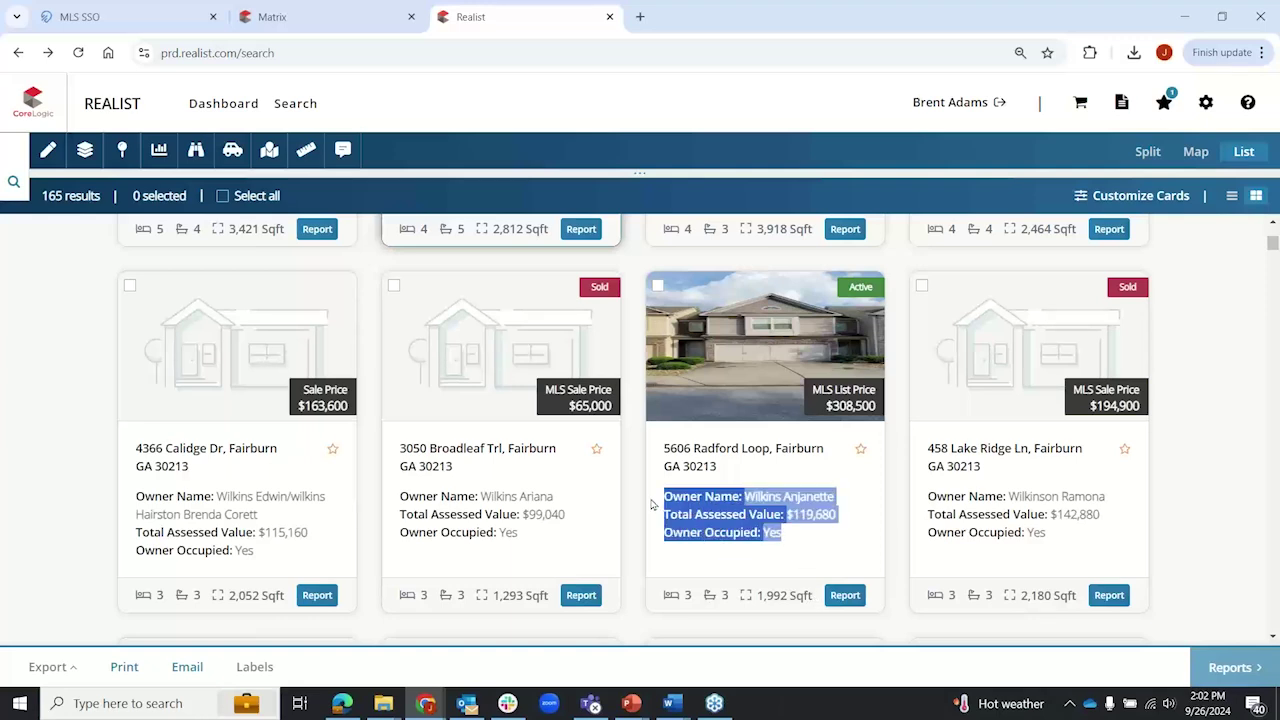
{"action": "scroll", "coordinate": [652, 505], "scroll_direction": "down", "scroll_amount": 1}
{"action": "left_click", "coordinate": [686, 488]}
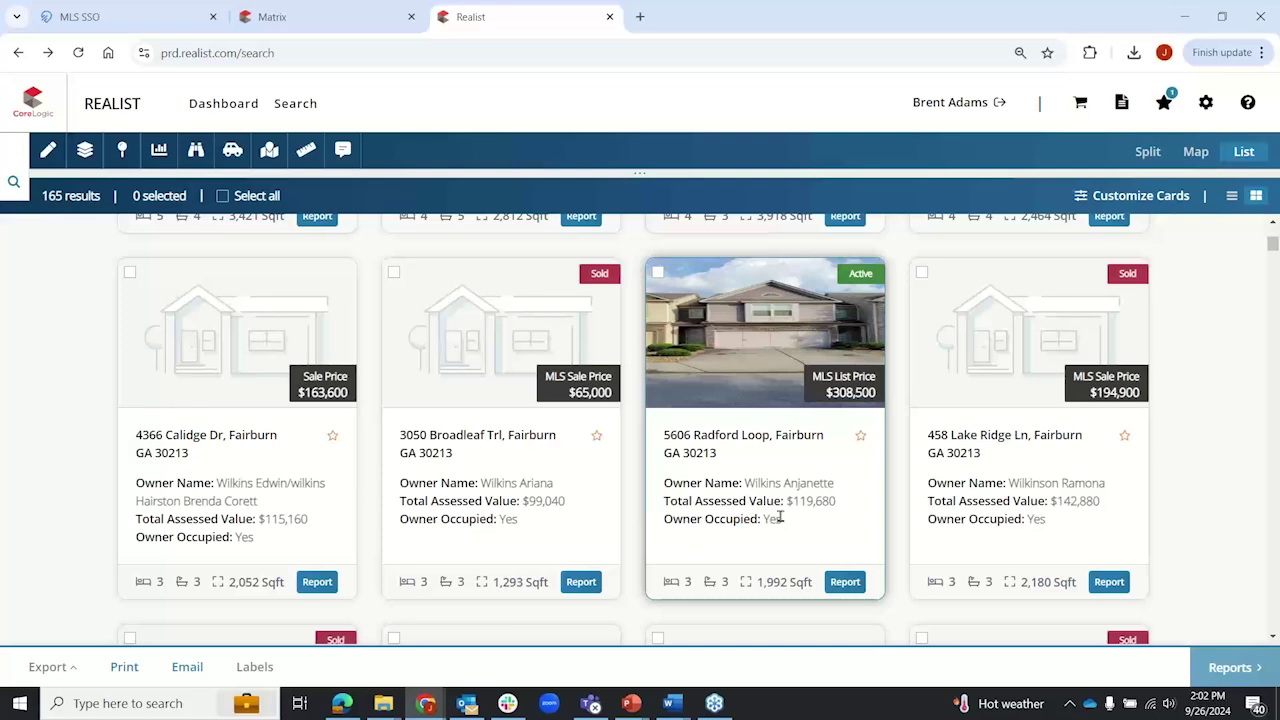
{"action": "left_click", "coordinate": [1153, 197]}
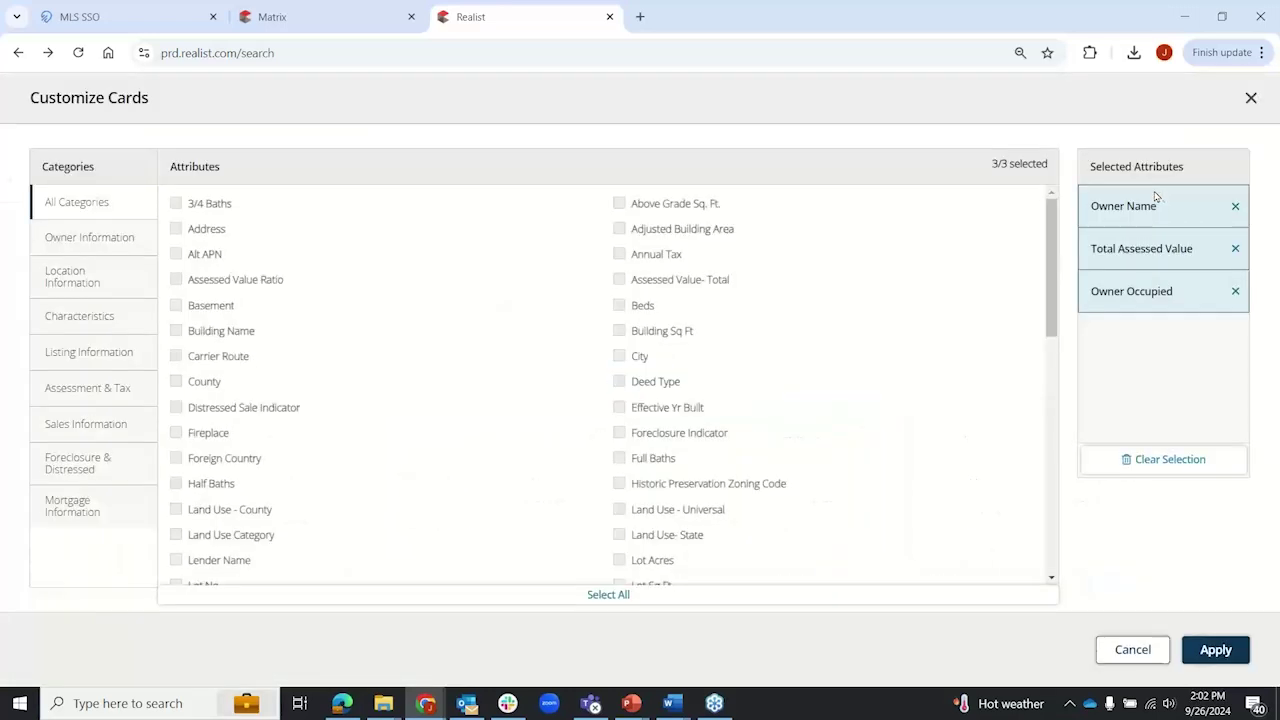
Step: Replace Owner Occupied with Annual Tax from the Assessment & Tax fields on the result cards
{"action": "left_click", "coordinate": [1235, 292]}
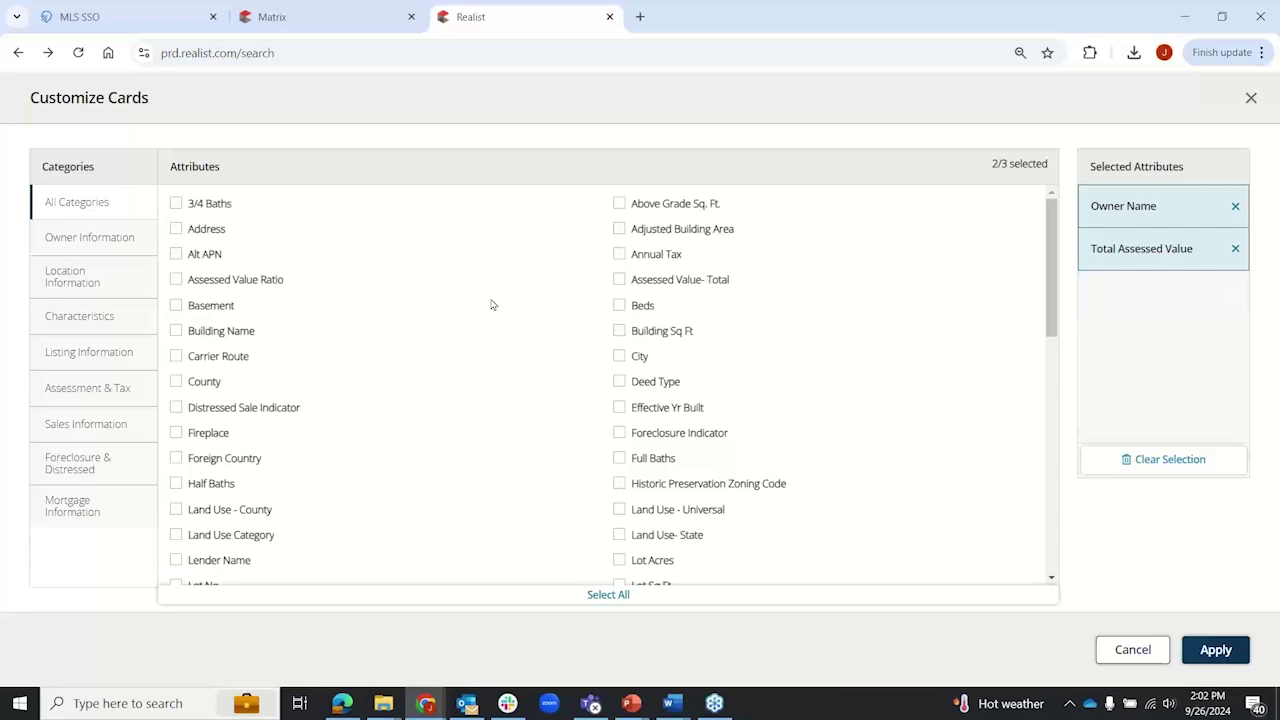
{"action": "left_click", "coordinate": [112, 396]}
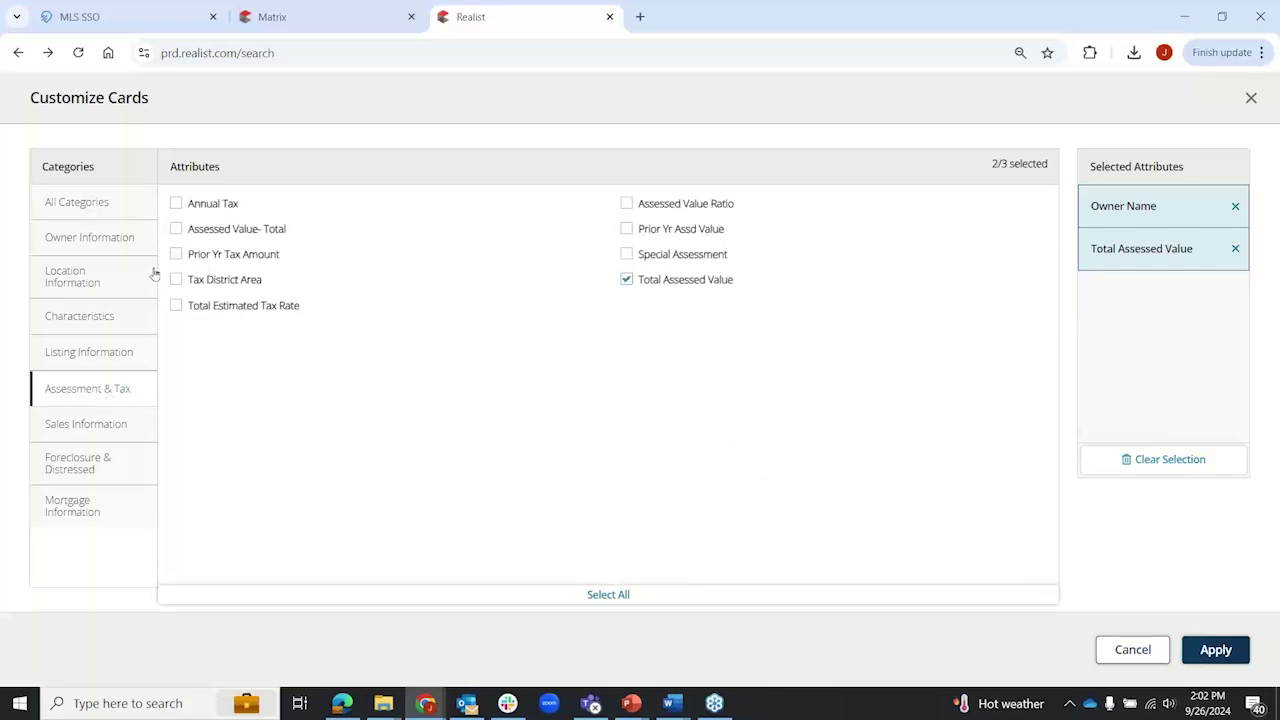
{"action": "left_click", "coordinate": [177, 204]}
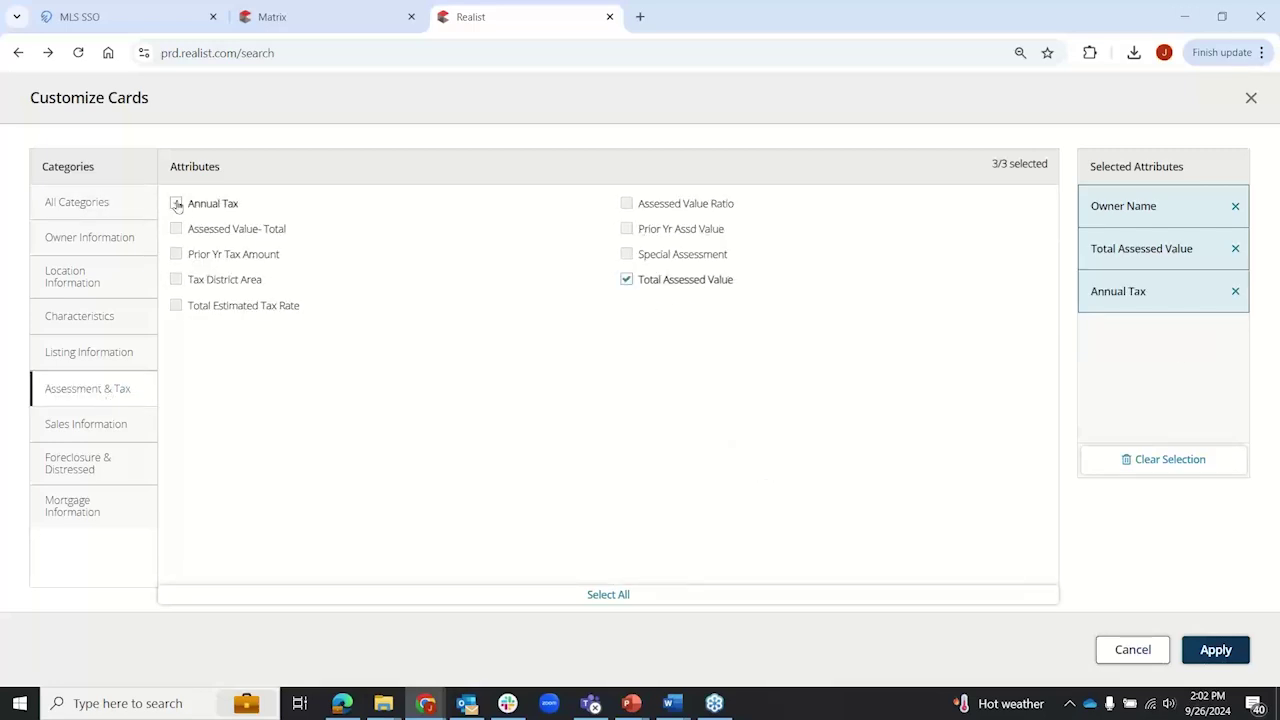
{"action": "left_click", "coordinate": [1216, 650]}
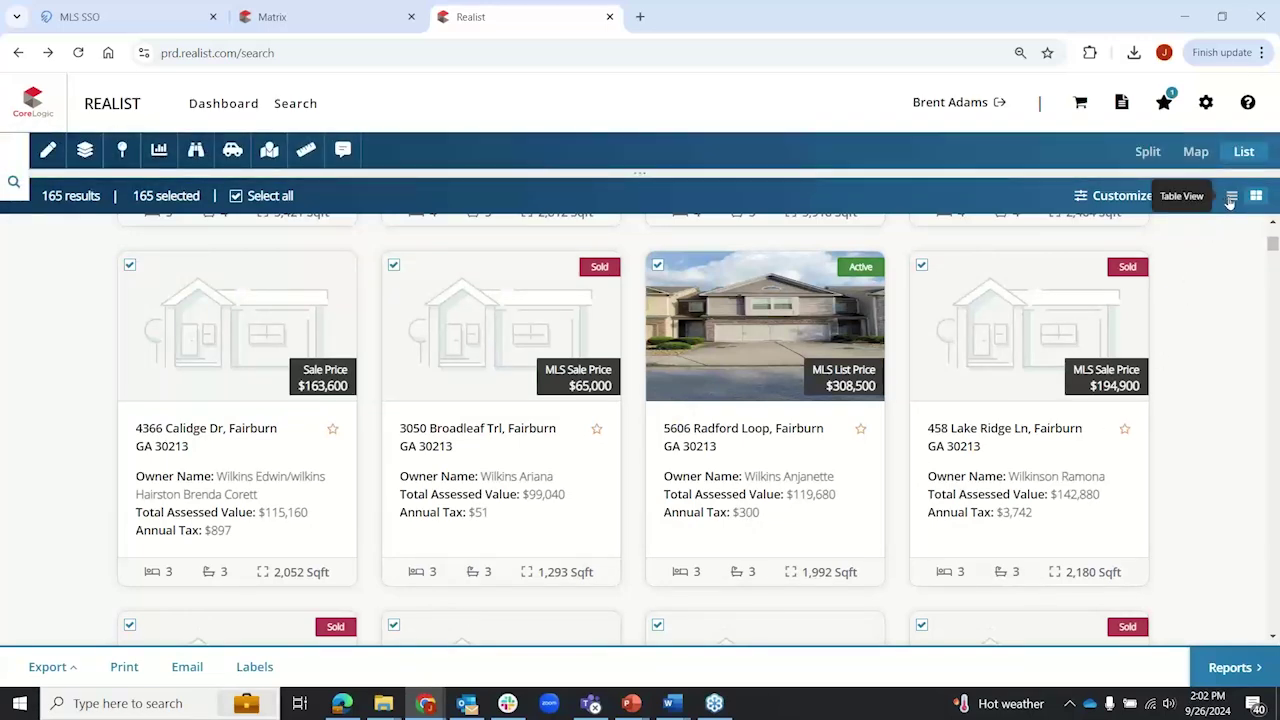
Step: Display the 165 wilkins matches in Table View, after one toggle back to cards
{"action": "left_click", "coordinate": [1231, 197]}
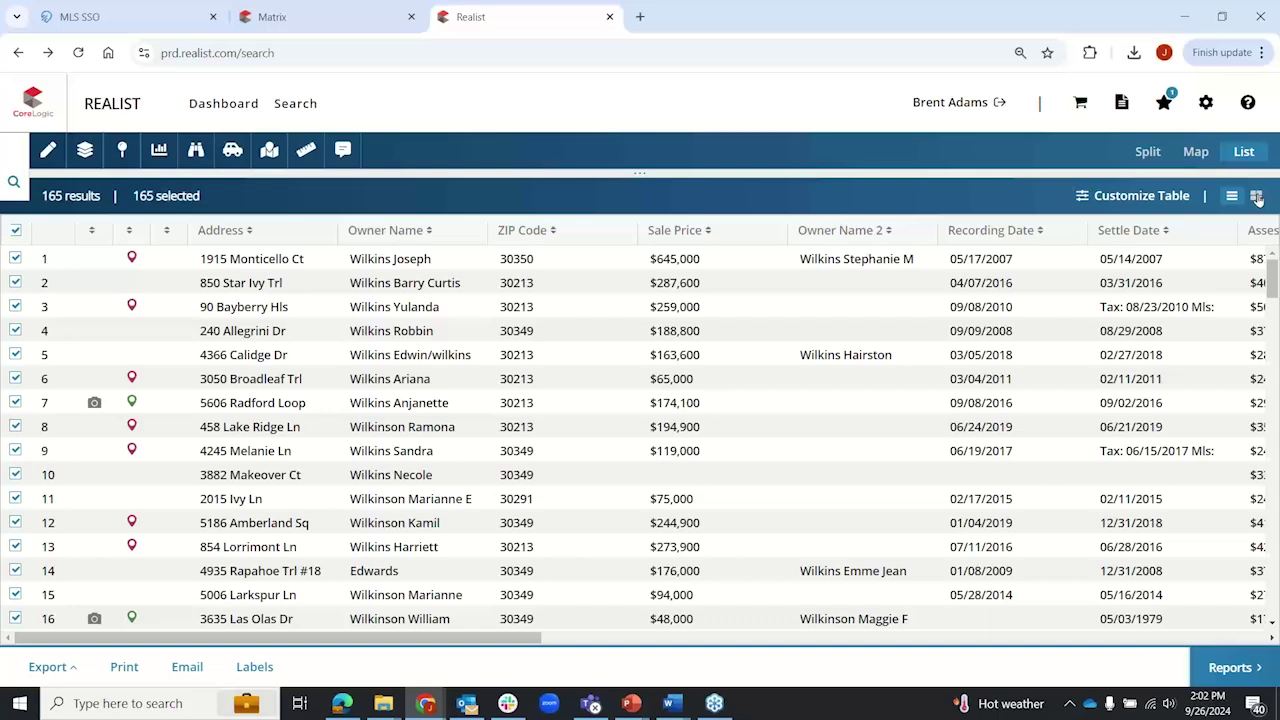
{"action": "left_click", "coordinate": [1257, 197]}
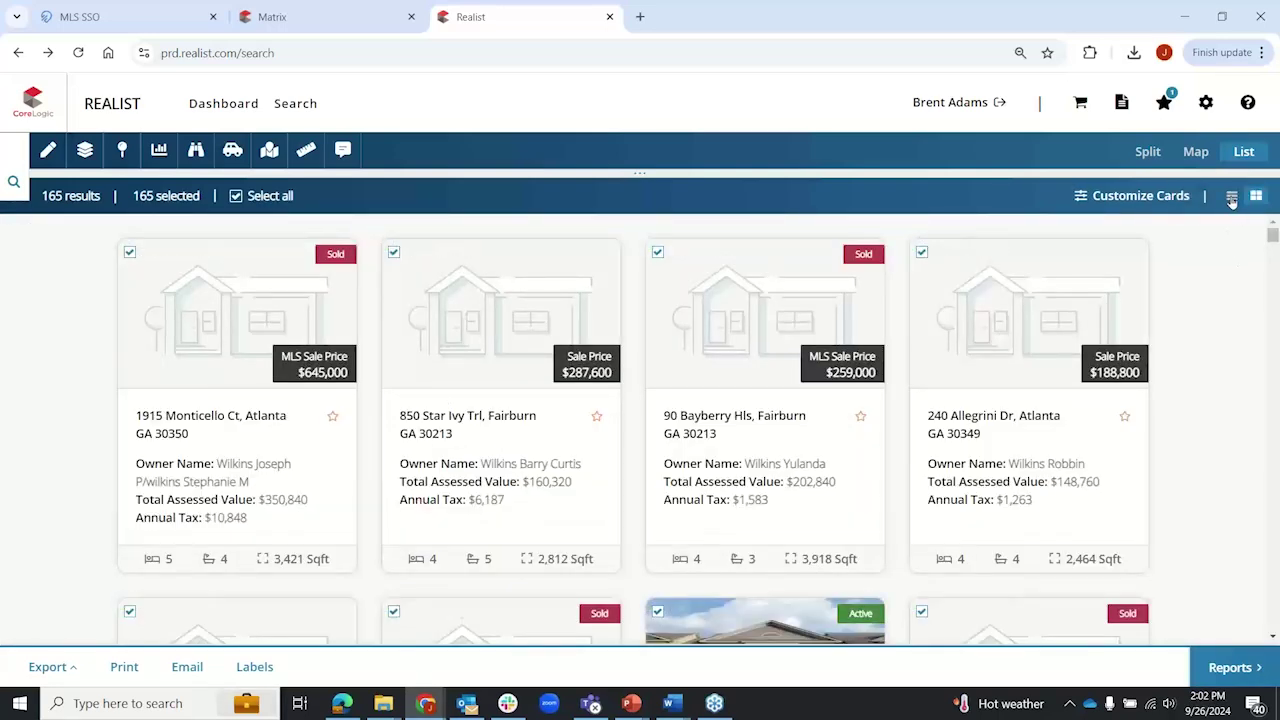
{"action": "left_click", "coordinate": [1232, 197]}
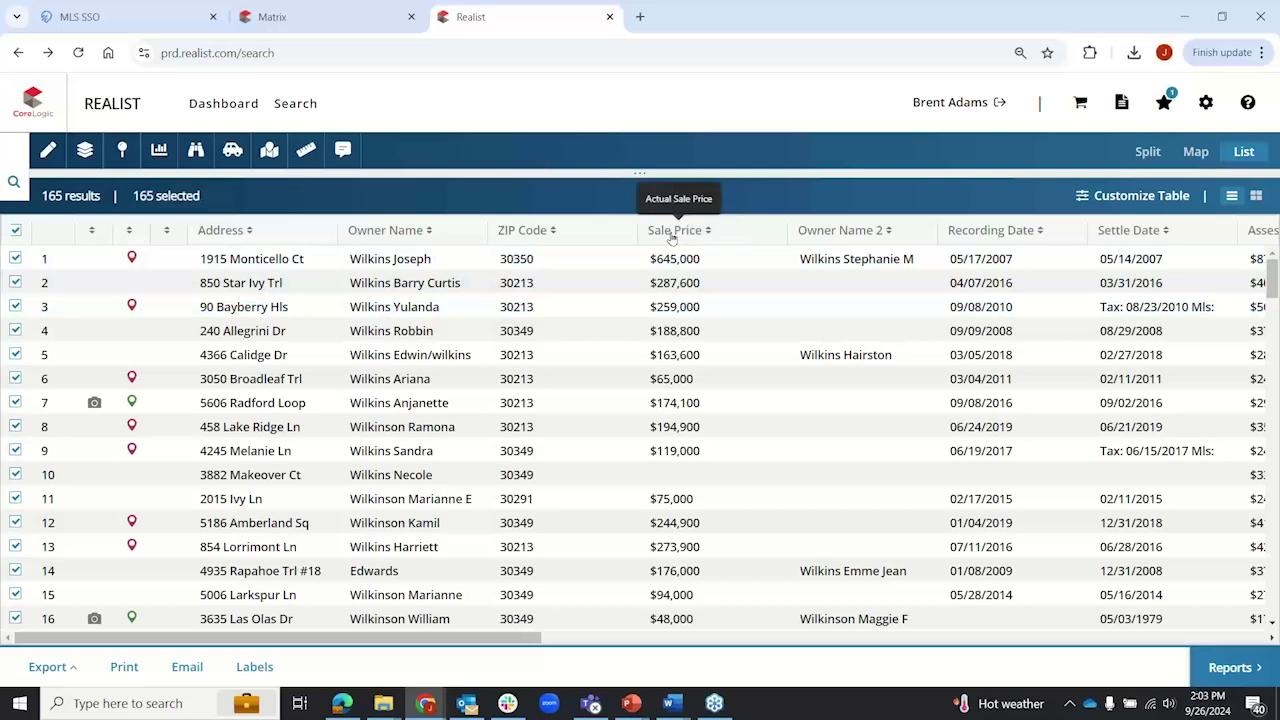
Step: Sort by Sale Price both ways, clear the sort, and scroll back to the Address columns
{"action": "left_click", "coordinate": [672, 232]}
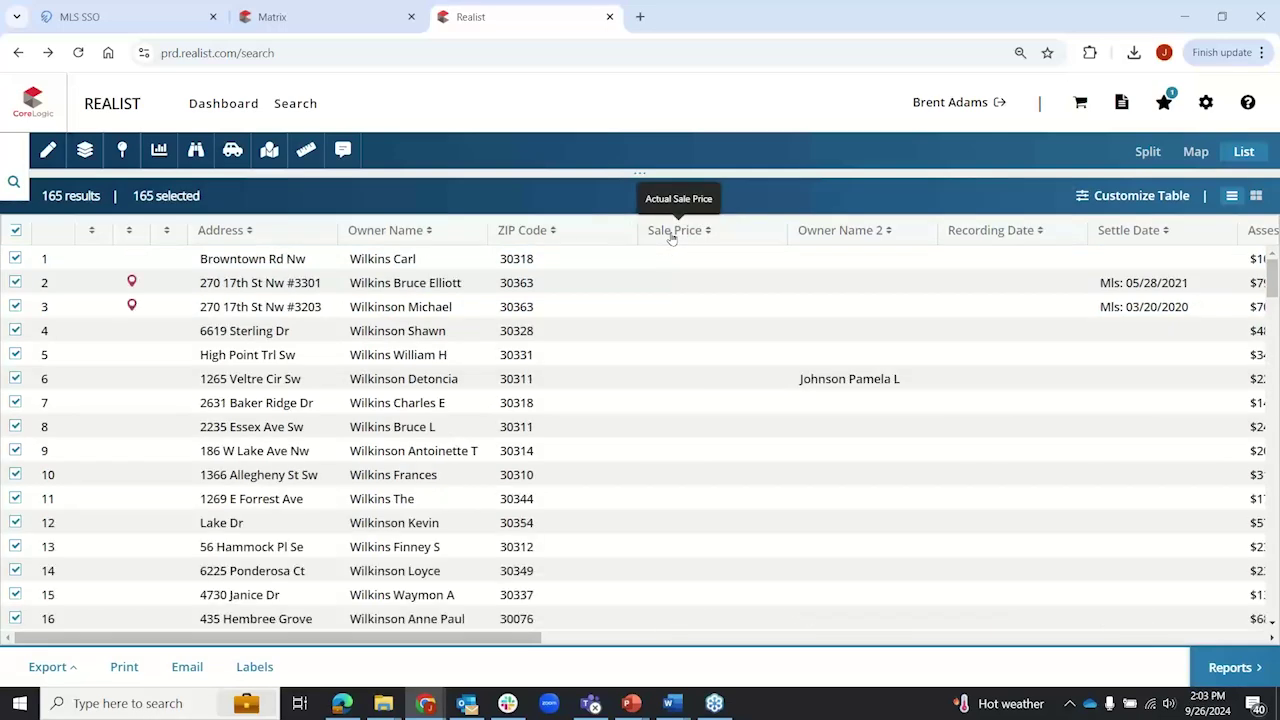
{"action": "left_click", "coordinate": [672, 232]}
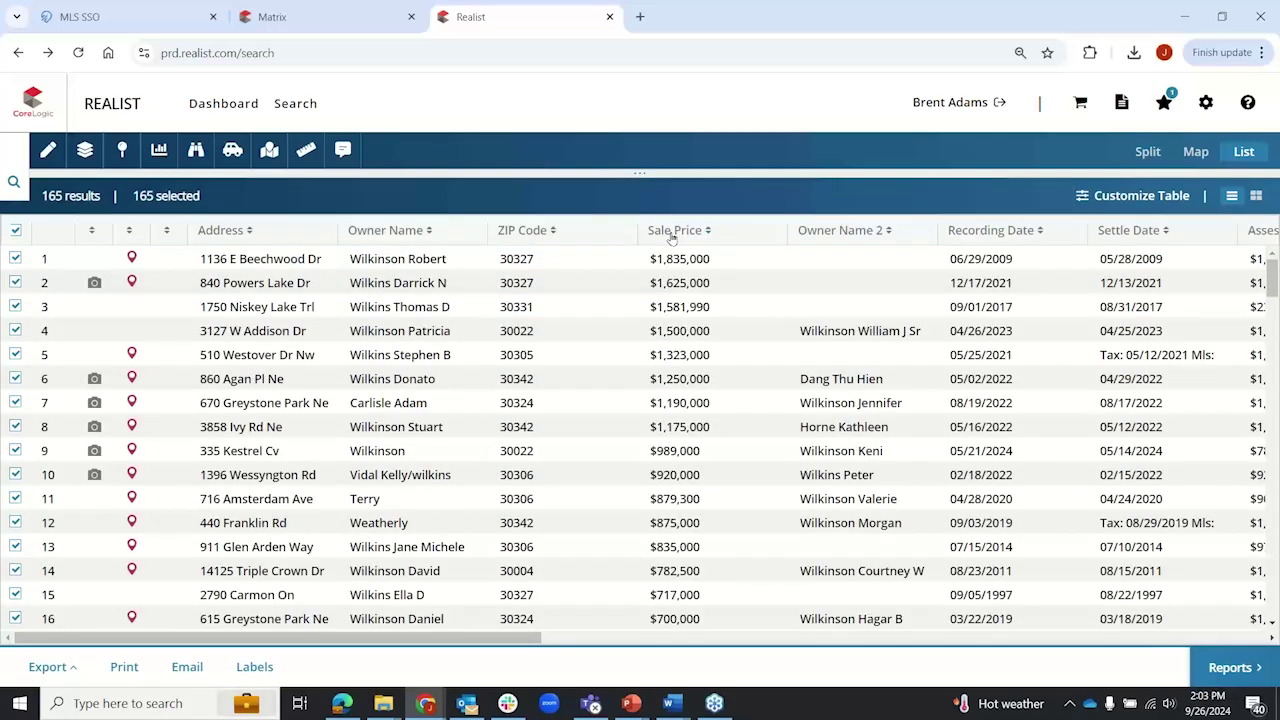
{"action": "left_click", "coordinate": [672, 232]}
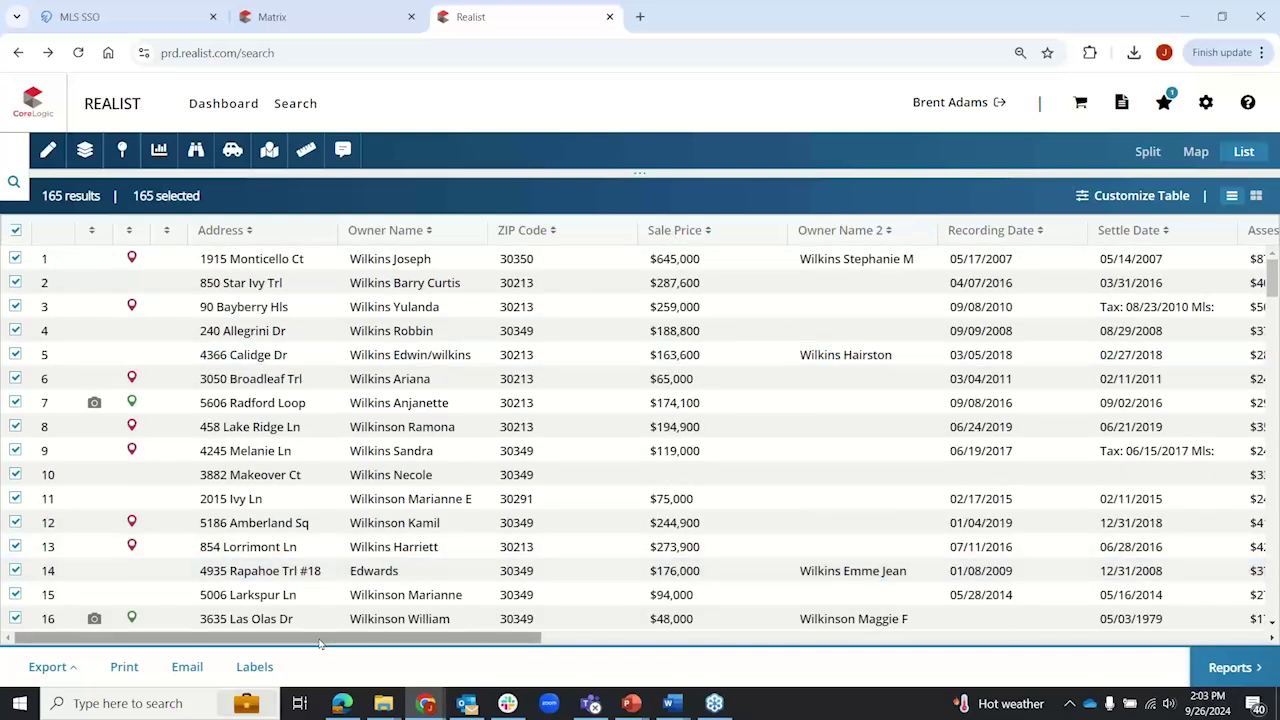
{"action": "scroll", "coordinate": [646, 612], "scroll_direction": "right", "scroll_amount": 3}
{"action": "scroll", "coordinate": [646, 612], "scroll_direction": "right", "scroll_amount": 15}
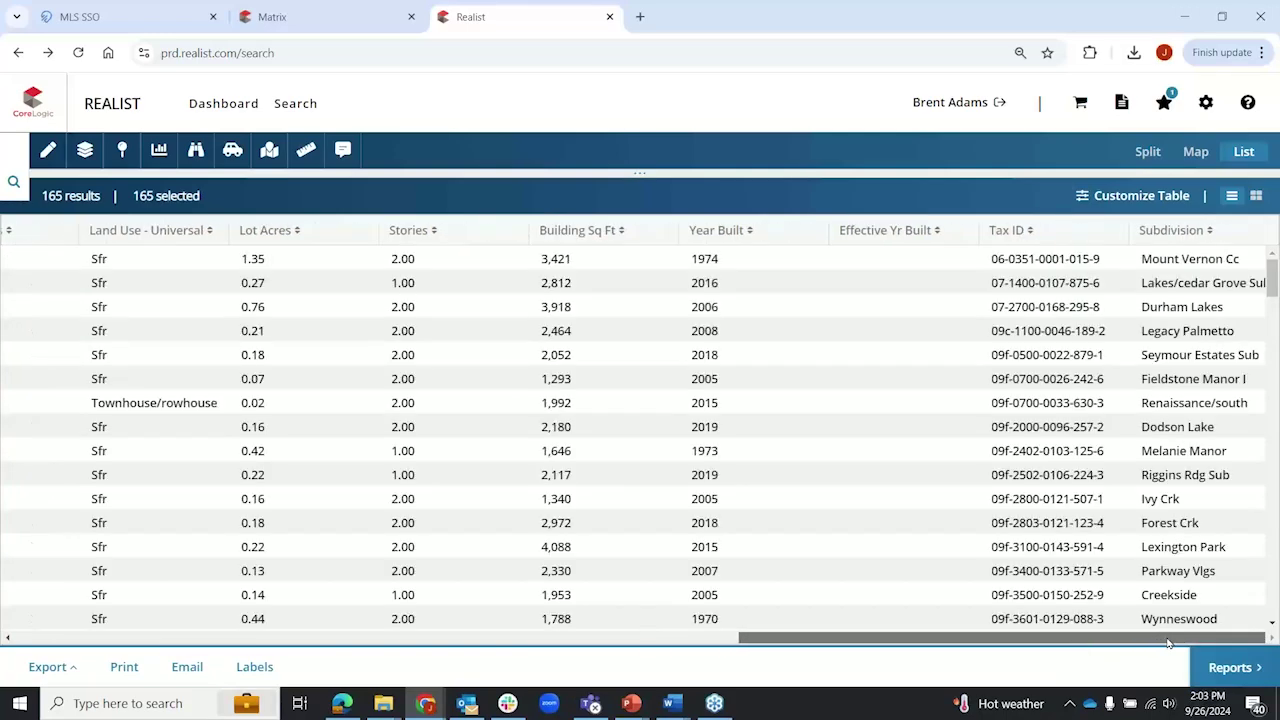
{"action": "scroll", "coordinate": [700, 640], "scroll_direction": "left", "scroll_amount": 15}
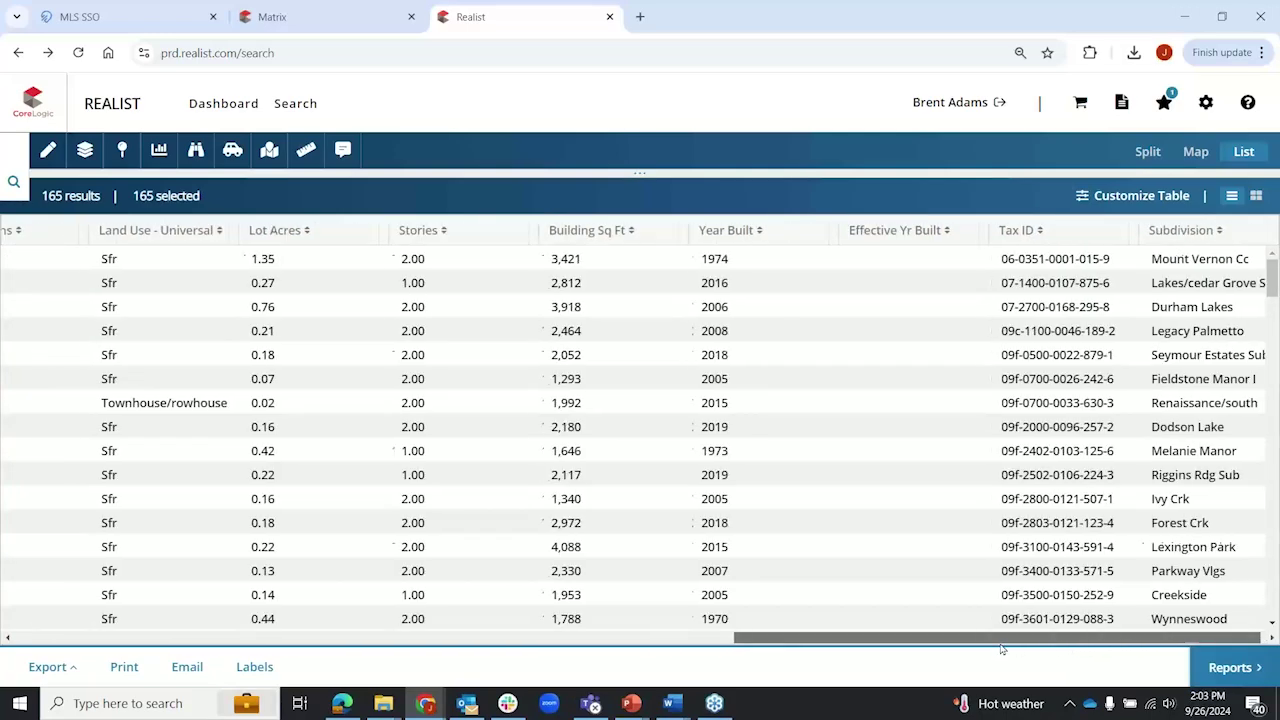
{"action": "scroll", "coordinate": [312, 640], "scroll_direction": "left", "scroll_amount": 10}
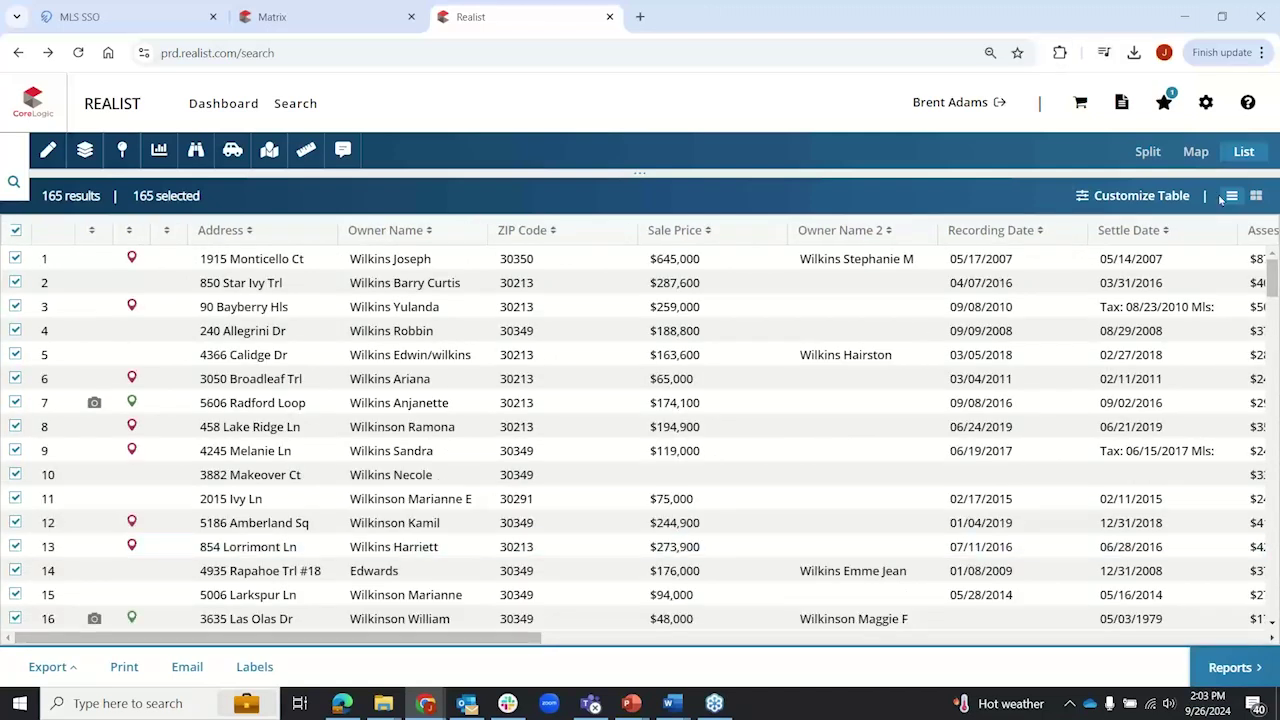
Step: Try Compact Mode for the table rows, then return to Default Mode
{"action": "left_click", "coordinate": [1125, 197]}
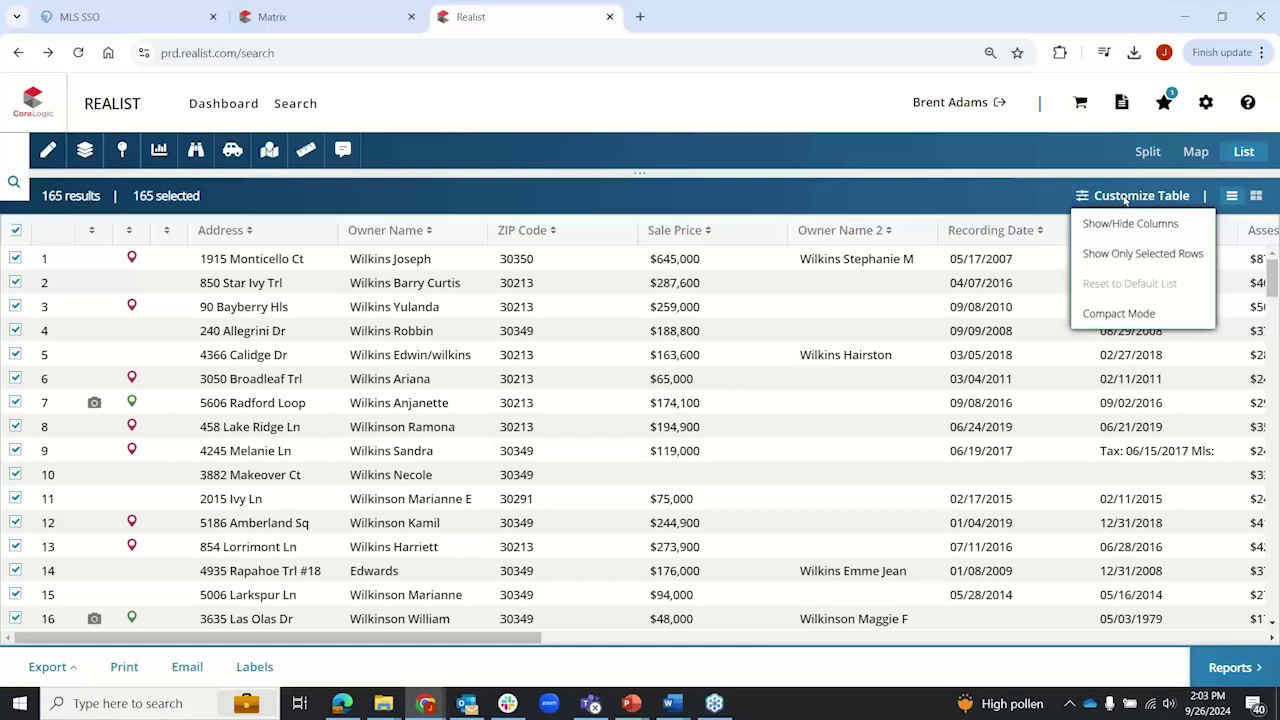
{"action": "left_click", "coordinate": [1119, 314]}
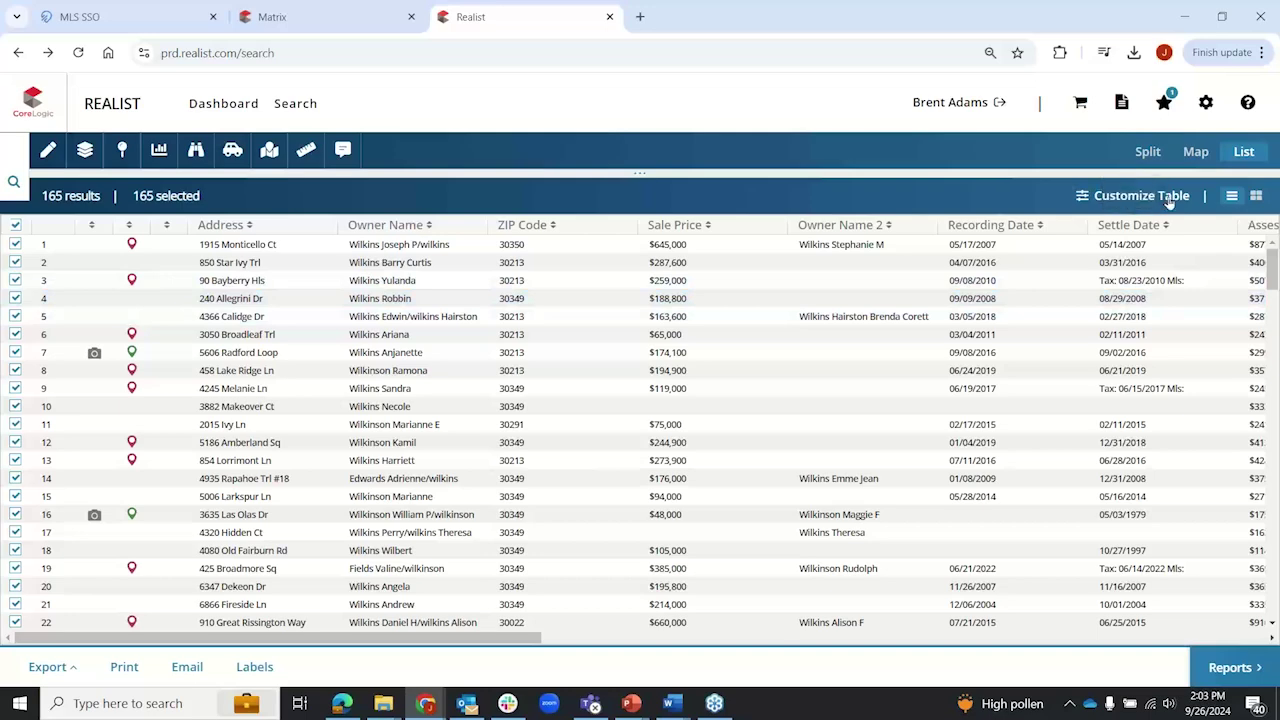
{"action": "left_click", "coordinate": [1169, 199]}
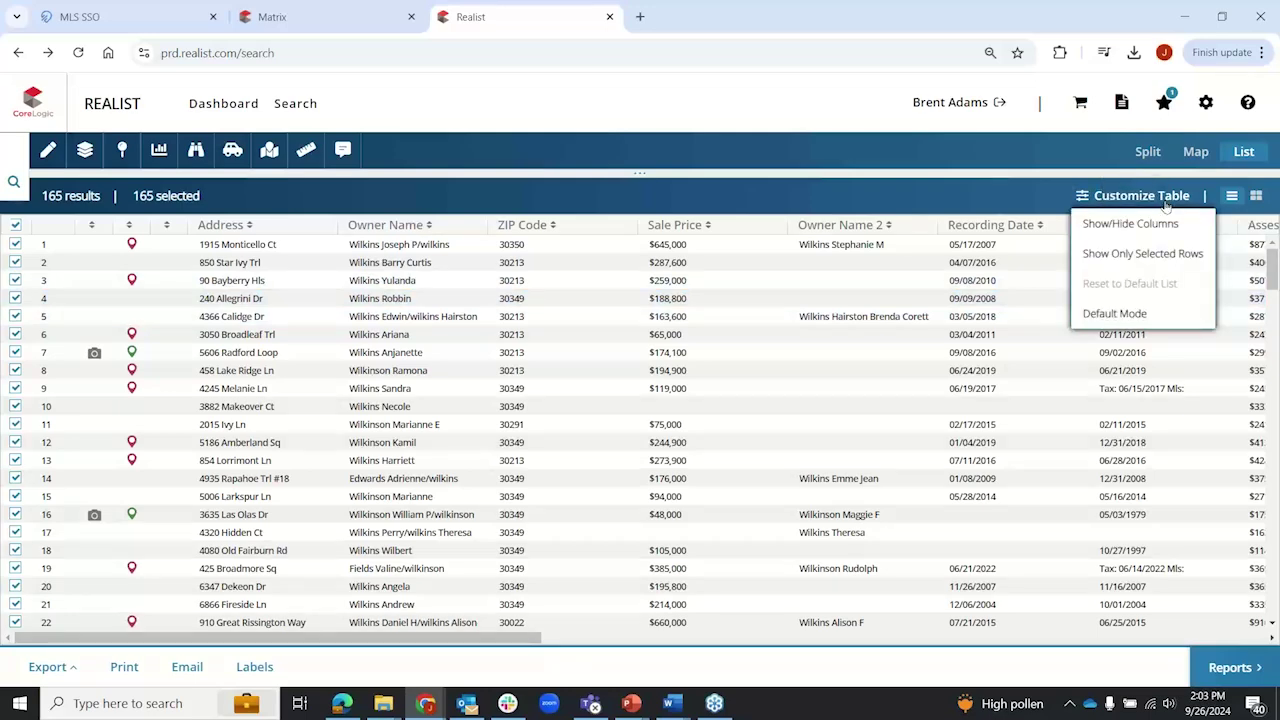
{"action": "left_click", "coordinate": [1116, 316]}
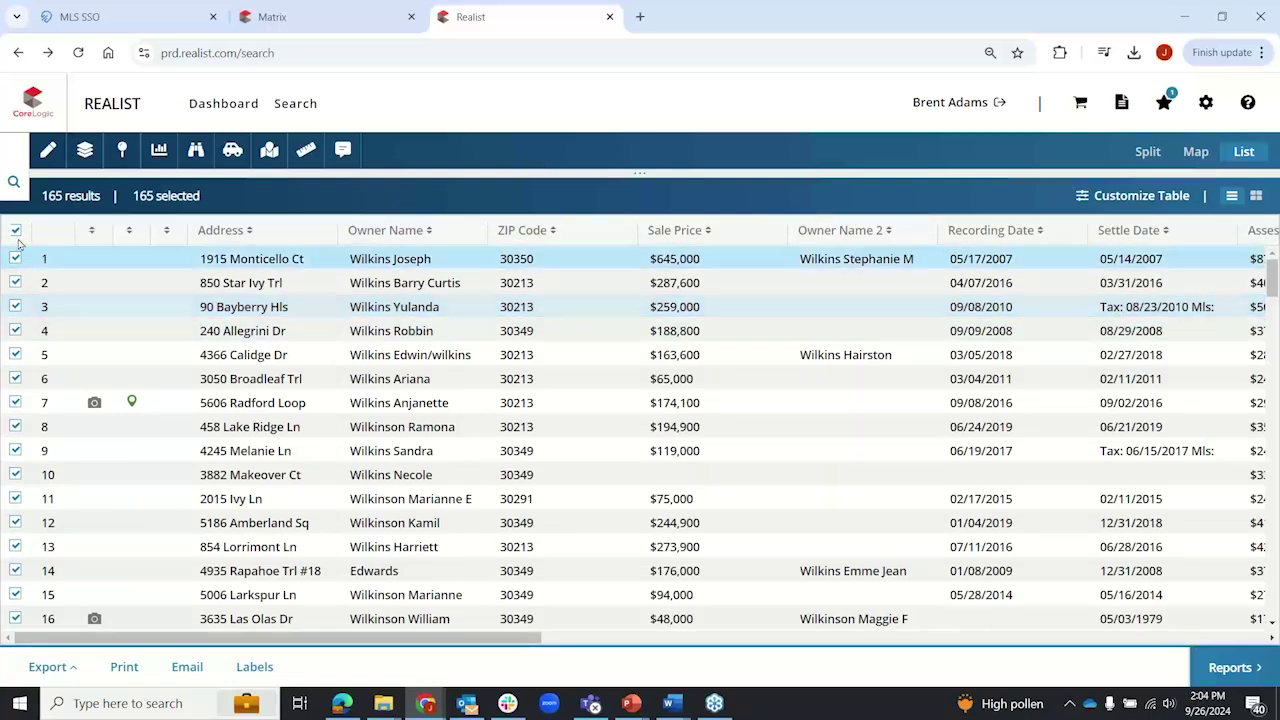
{"action": "left_click", "coordinate": [16, 232]}
{"action": "left_click", "coordinate": [15, 258]}
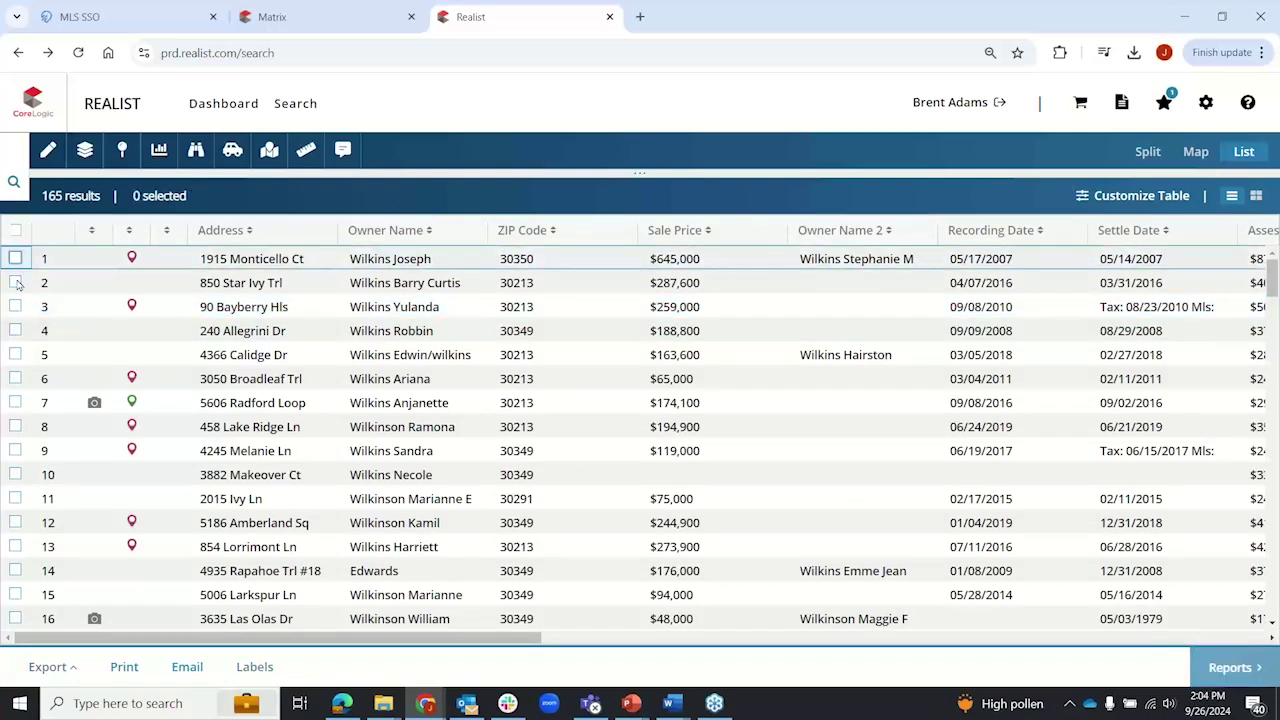
{"action": "left_click", "coordinate": [15, 282]}
{"action": "left_click", "coordinate": [15, 306]}
{"action": "left_click", "coordinate": [15, 330]}
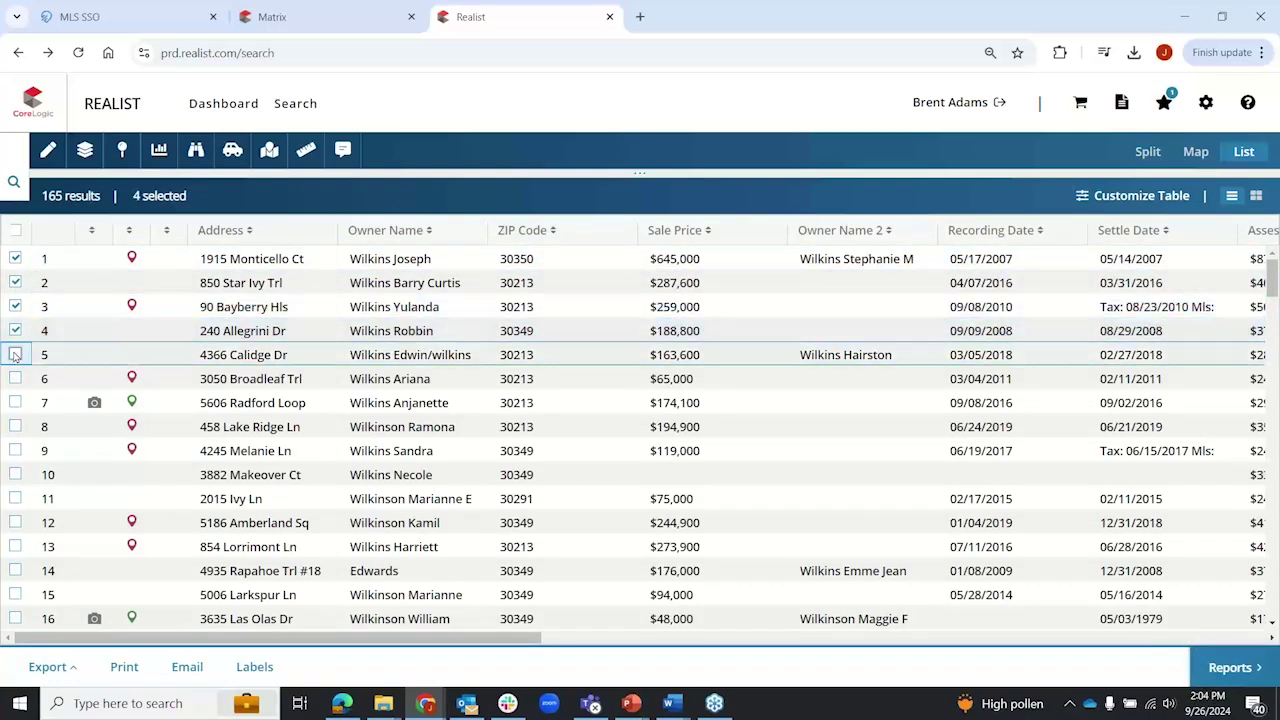
{"action": "left_click", "coordinate": [15, 354]}
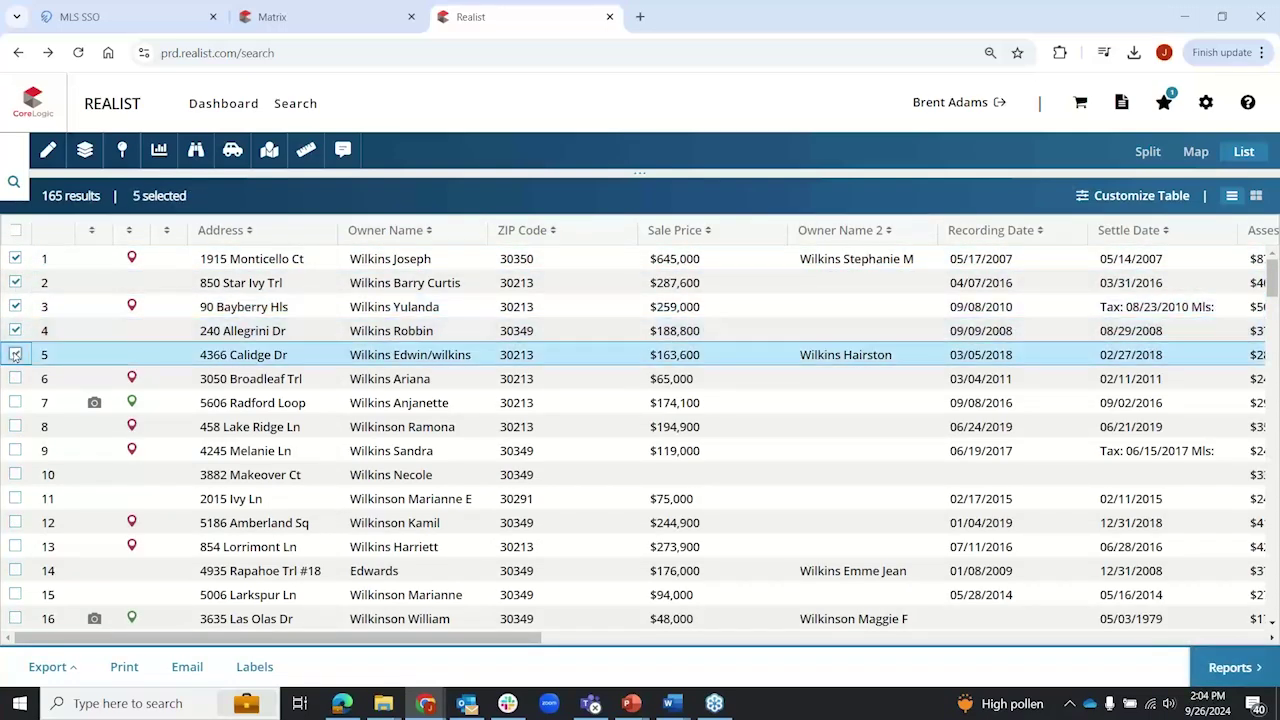
Step: Show only the five selected rows, then reset the table to the full 165-result list
{"action": "left_click", "coordinate": [1132, 196]}
{"action": "left_click", "coordinate": [1125, 253]}
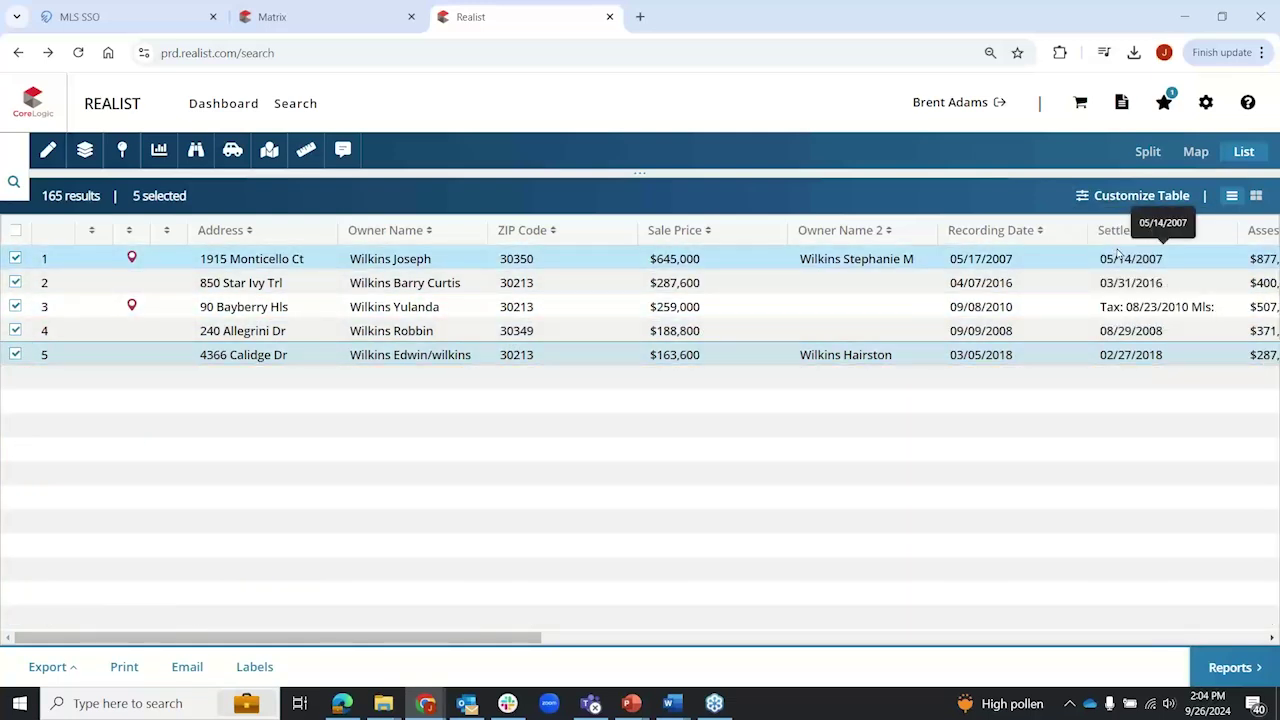
{"action": "left_click", "coordinate": [1184, 198]}
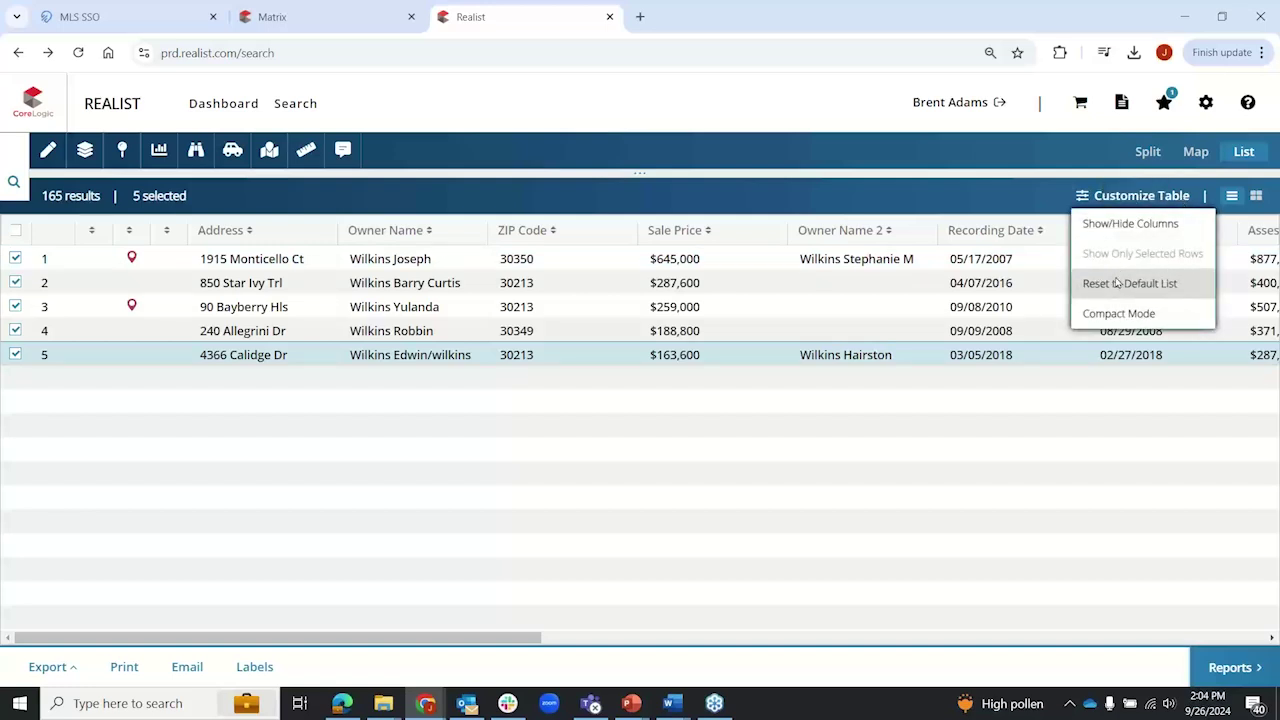
{"action": "left_click", "coordinate": [1117, 284]}
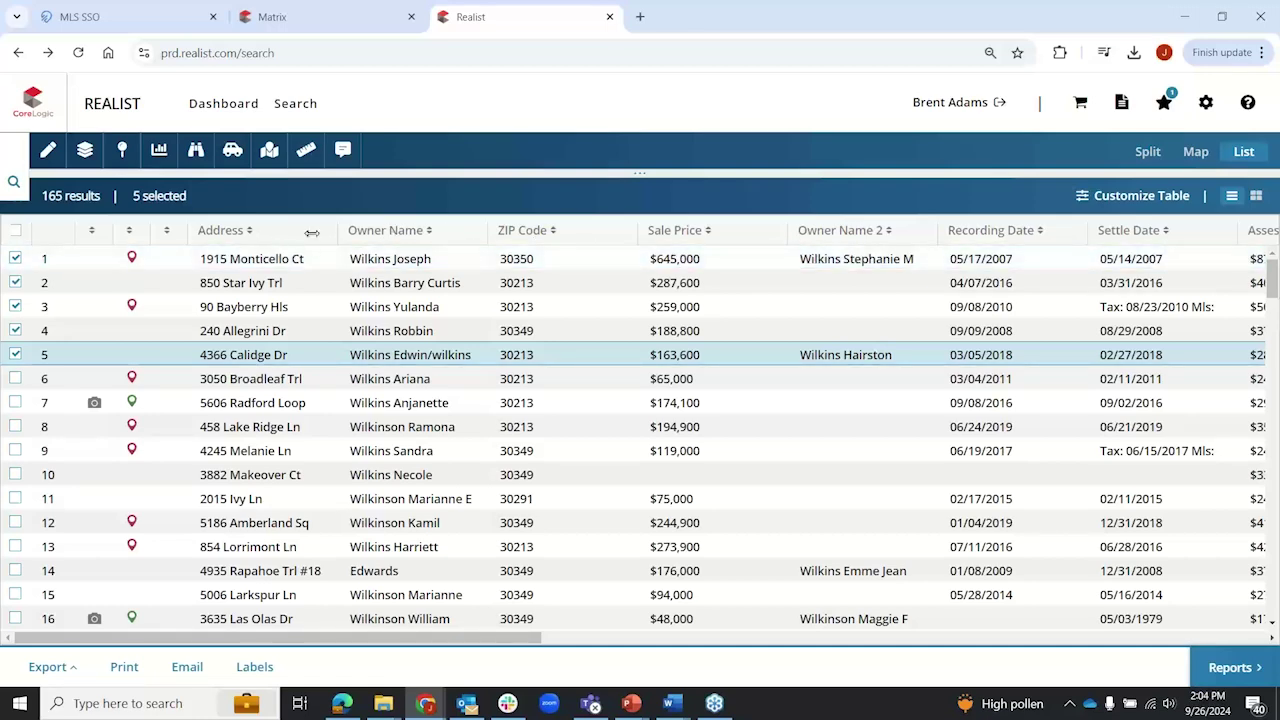
{"action": "left_click", "coordinate": [1134, 198]}
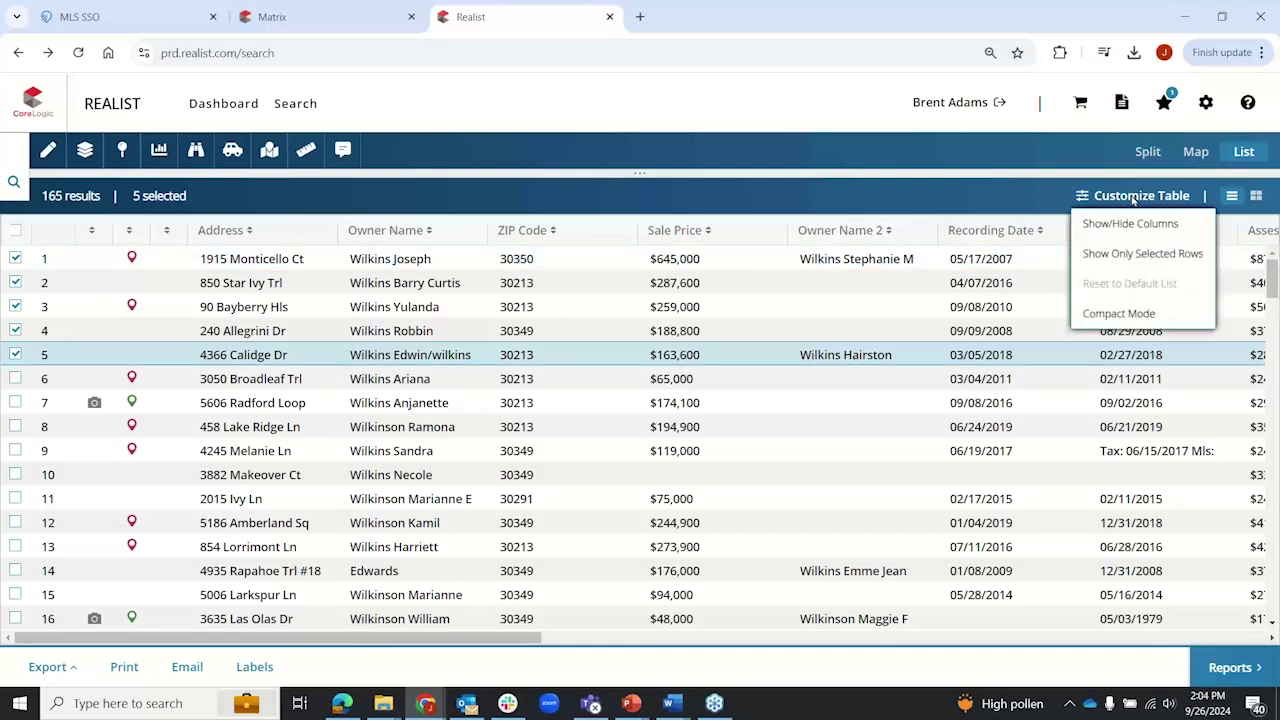
Step: In Show/Hide Columns, move ZIP Code up and remove Sale Price
{"action": "left_click", "coordinate": [1117, 224]}
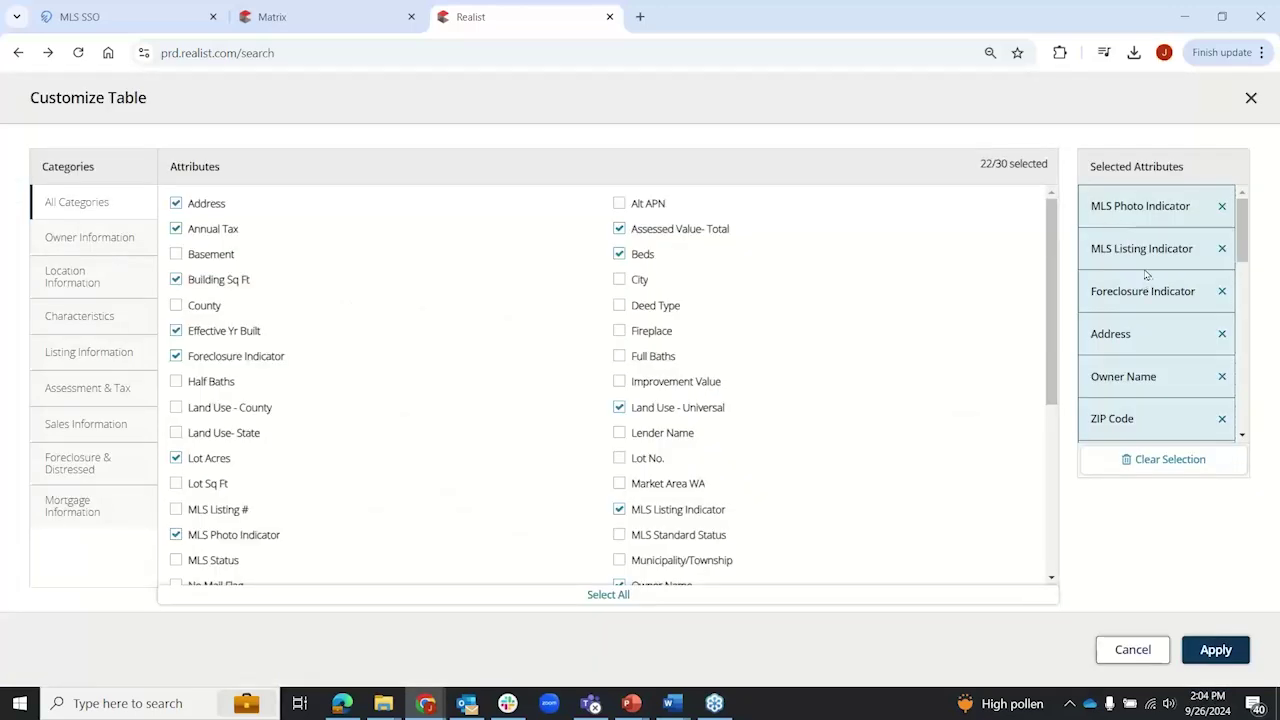
{"action": "left_click_drag", "start_coordinate": [1160, 422], "coordinate": [1140, 298]}
{"action": "left_click_drag", "start_coordinate": [1145, 385], "coordinate": [1141, 442]}
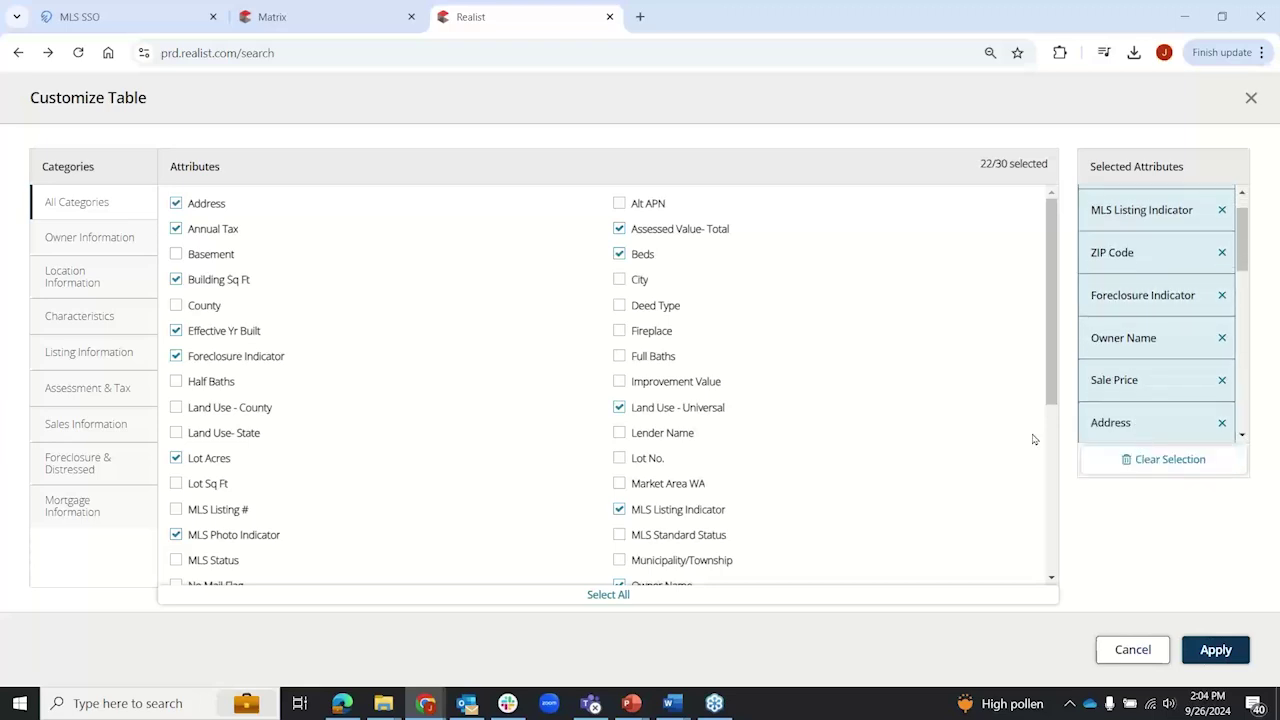
{"action": "left_click", "coordinate": [1222, 380]}
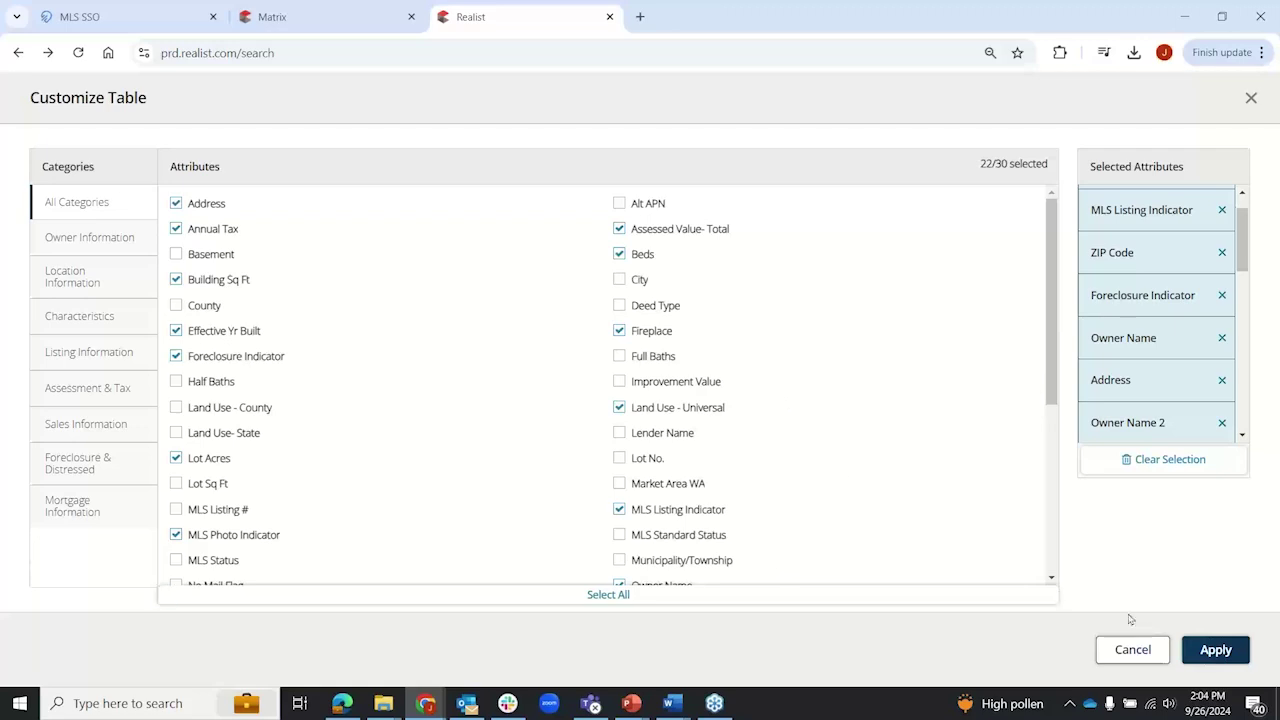
Step: Cancel the column changes and show the results in the split map-and-list view
{"action": "left_click", "coordinate": [1134, 650]}
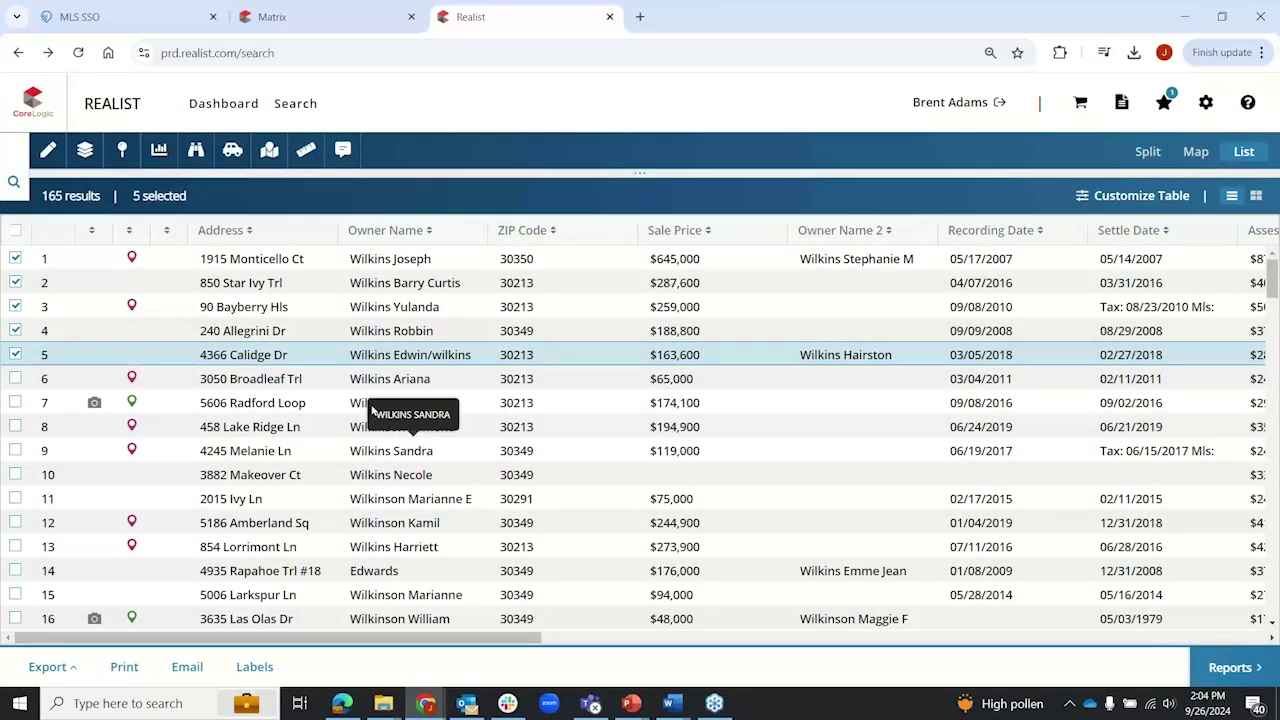
{"action": "left_click", "coordinate": [14, 183]}
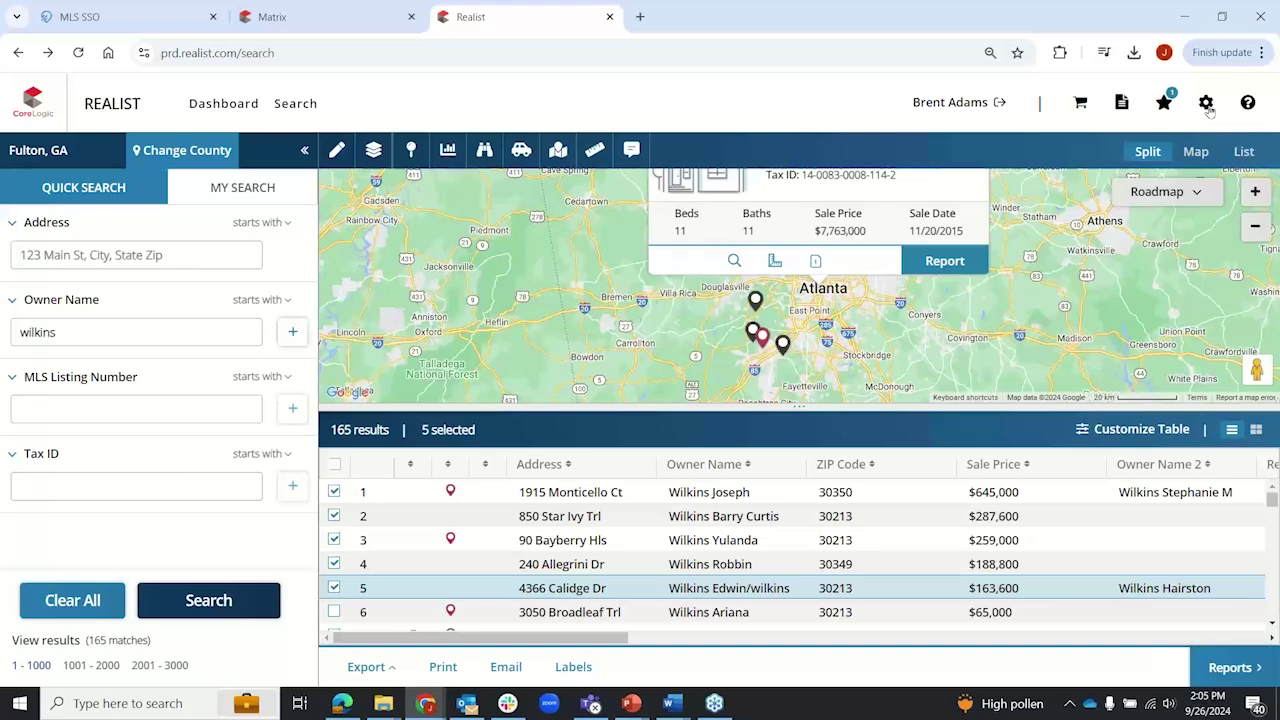
{"action": "left_click", "coordinate": [1206, 104]}
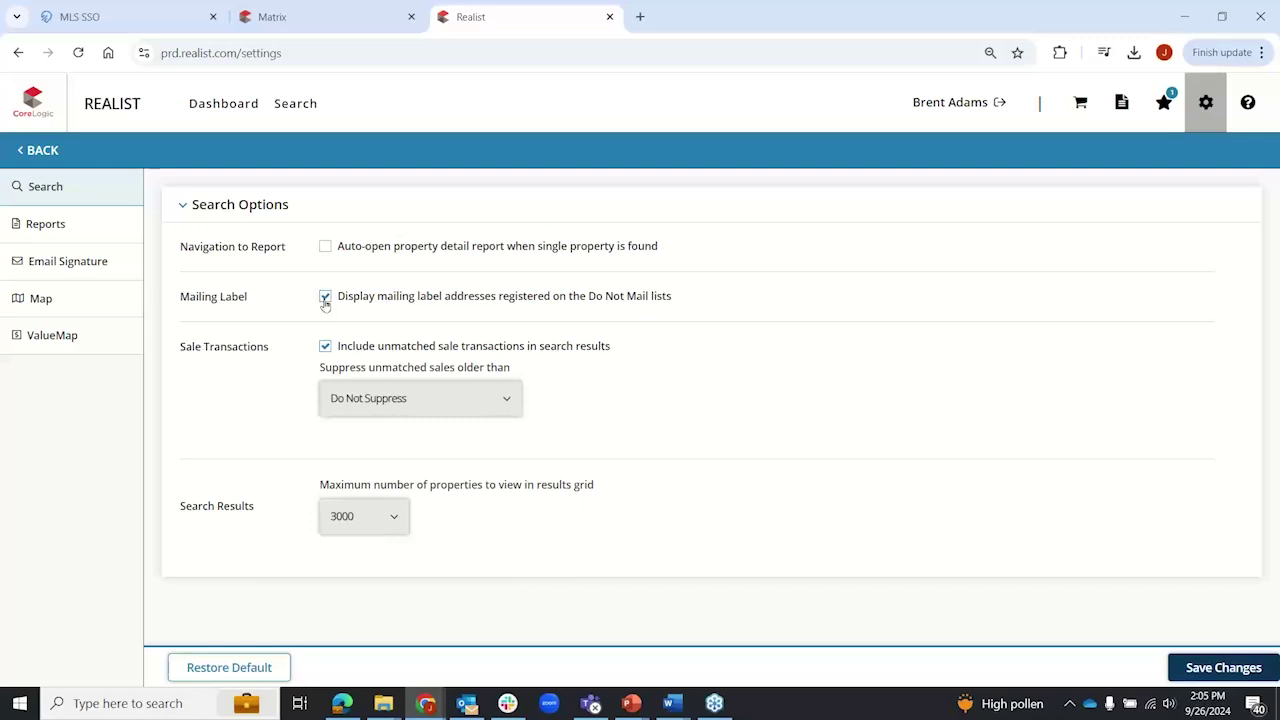
Step: Uncheck the Do Not Mail mailing-label address option in Search Options
{"action": "left_click_drag", "start_coordinate": [337, 299], "coordinate": [675, 309]}
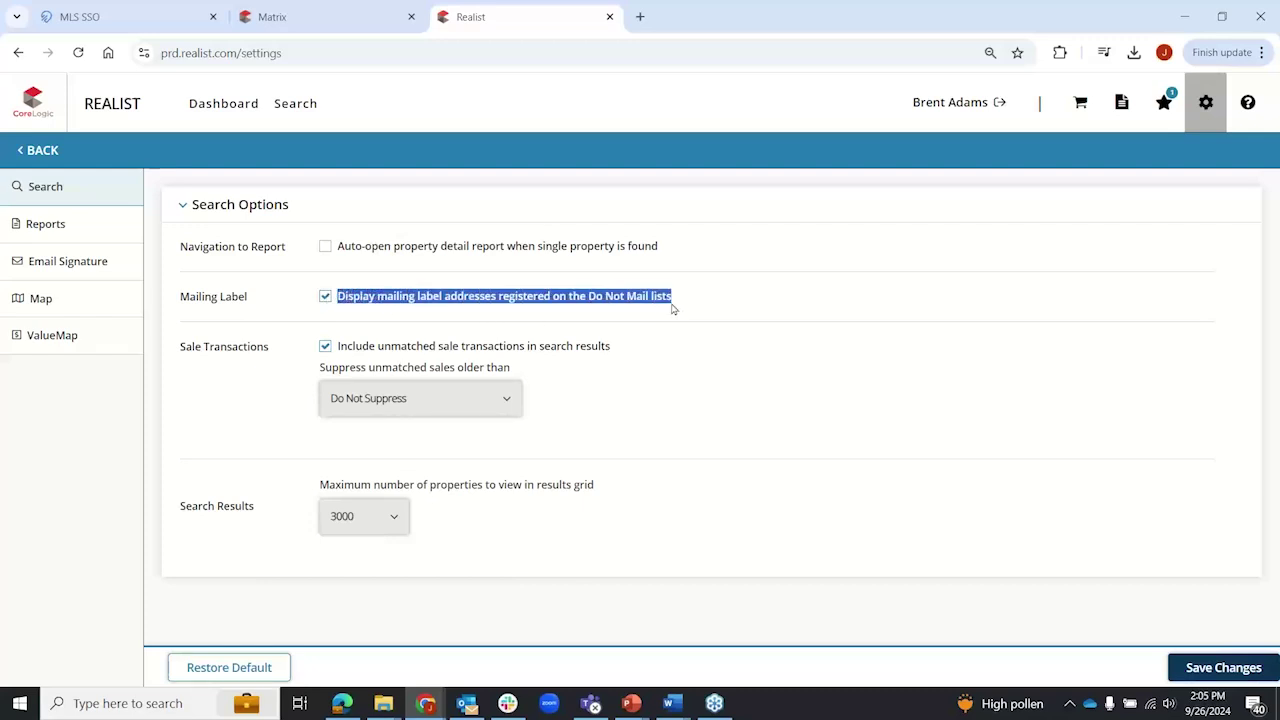
{"action": "left_click", "coordinate": [325, 296]}
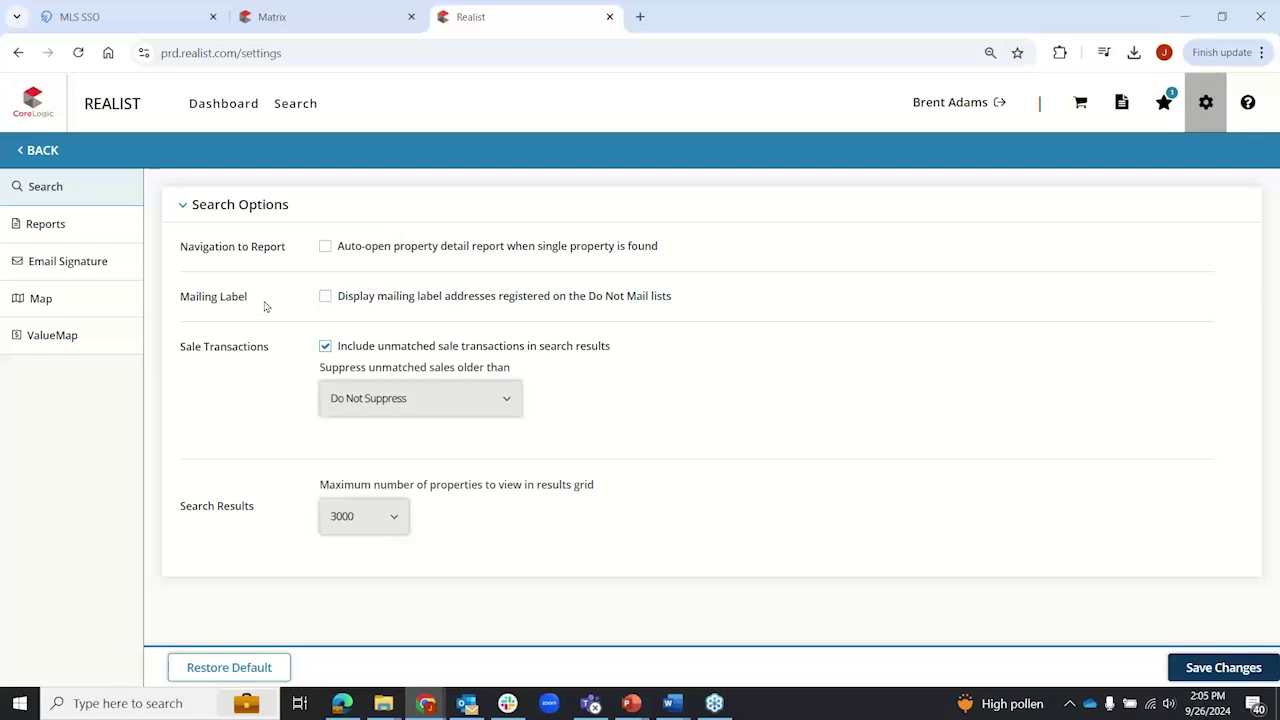
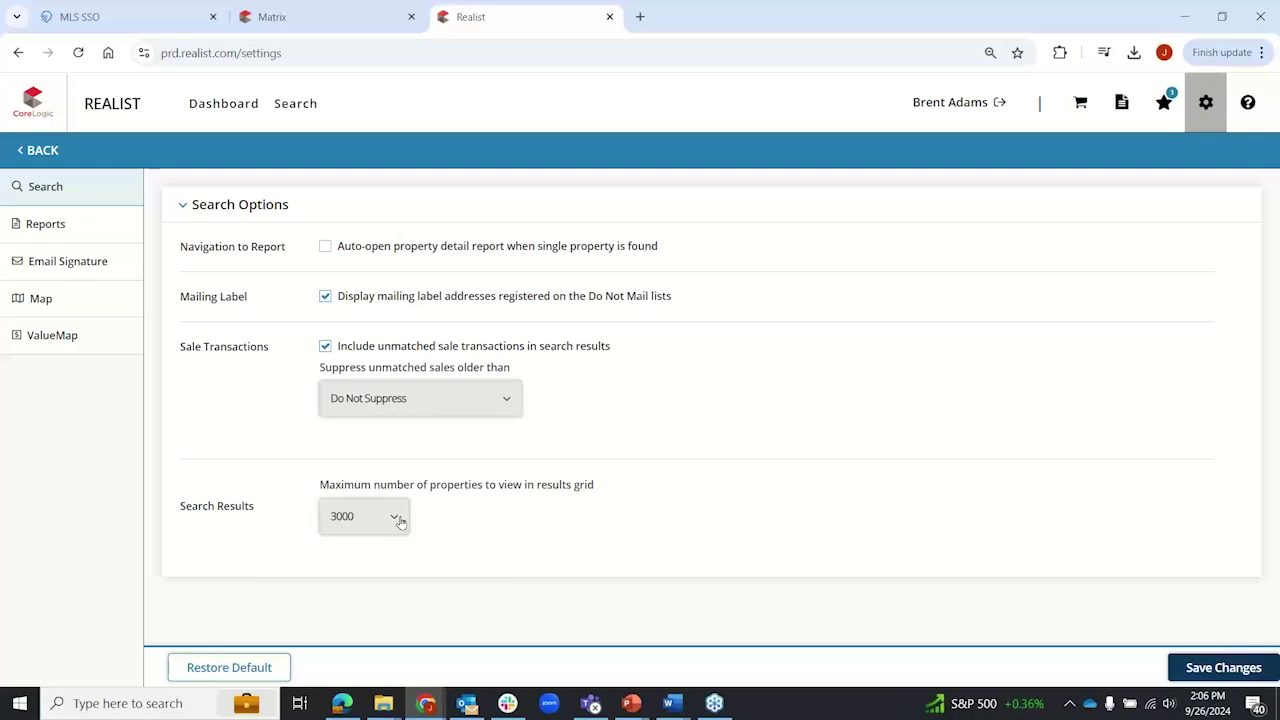
Step: Scroll through the Comparables, Neighbors and Neighborhood Profile report preferences down to Email Signature
{"action": "left_click", "coordinate": [77, 231]}
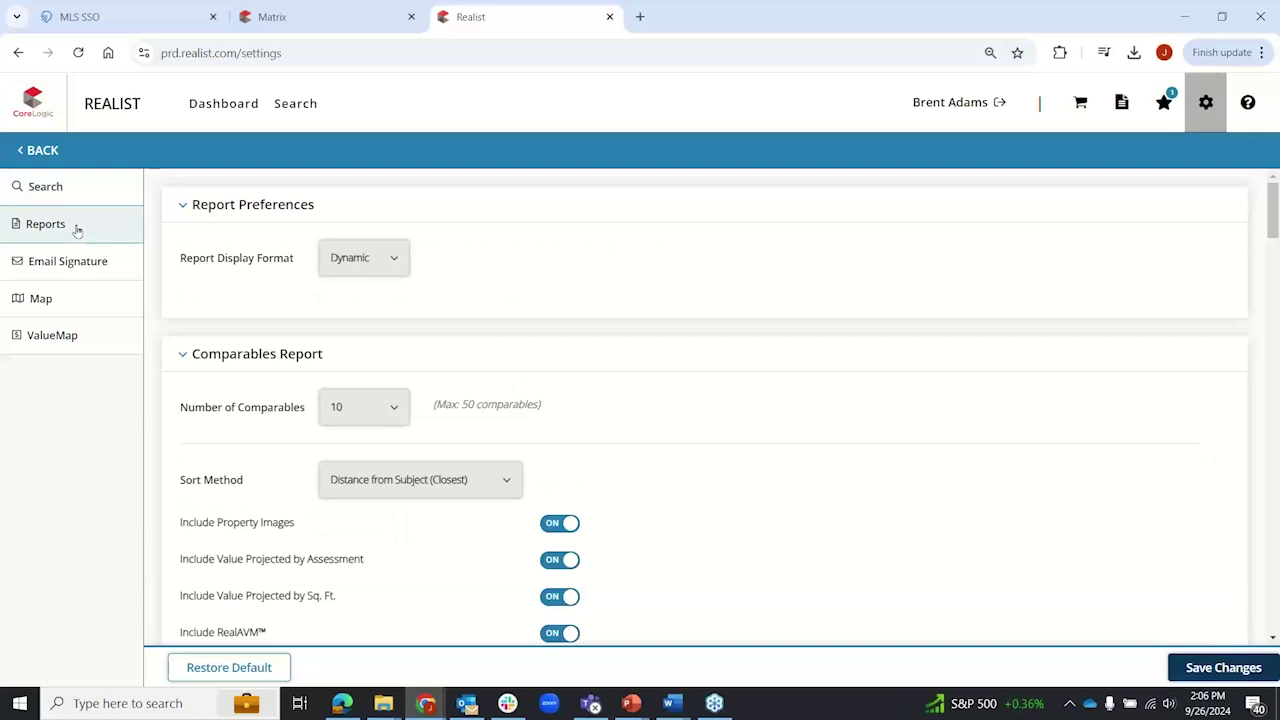
{"action": "scroll", "coordinate": [677, 403], "scroll_direction": "down", "scroll_amount": 2}
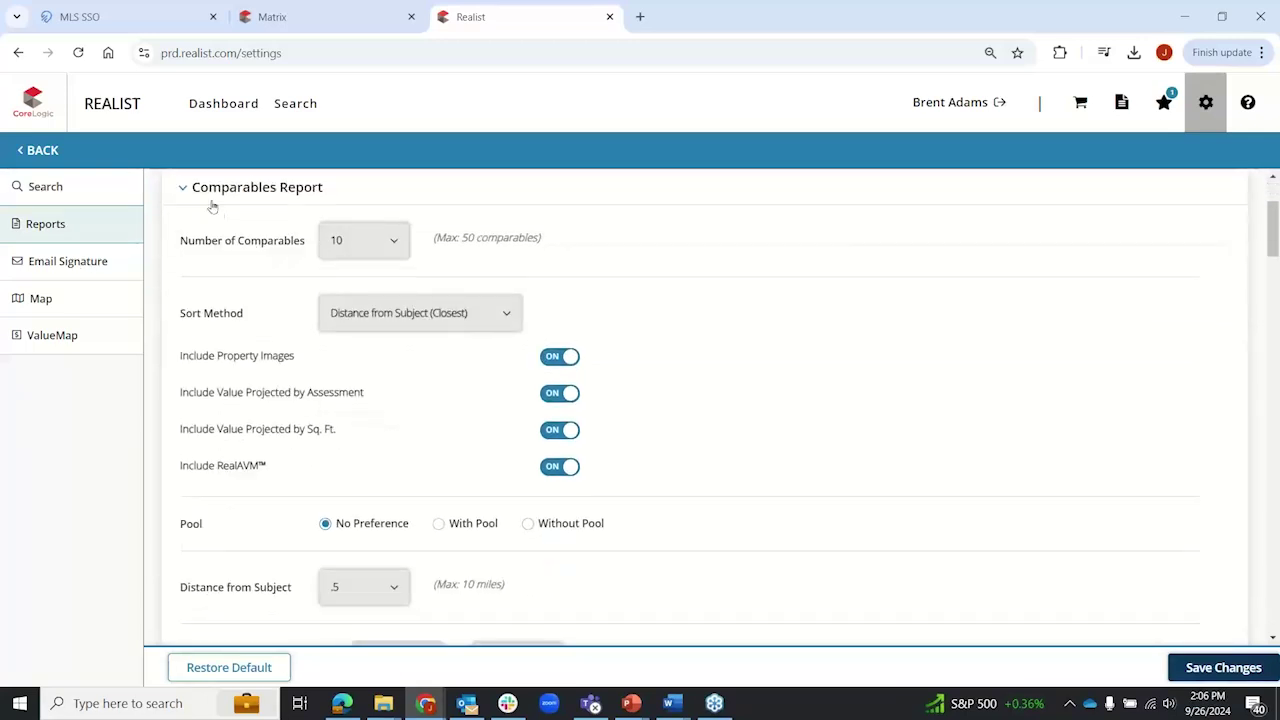
{"action": "scroll", "coordinate": [194, 312], "scroll_direction": "down", "scroll_amount": 2}
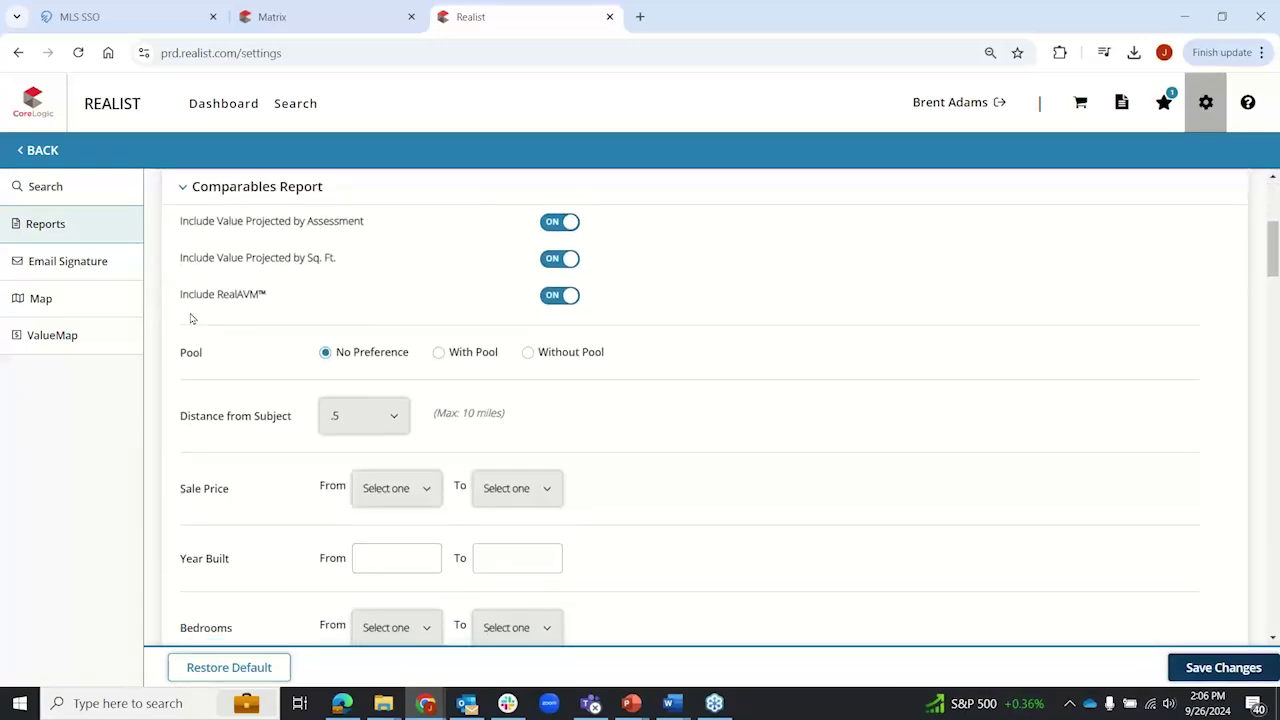
{"action": "scroll", "coordinate": [192, 318], "scroll_direction": "down", "scroll_amount": 14}
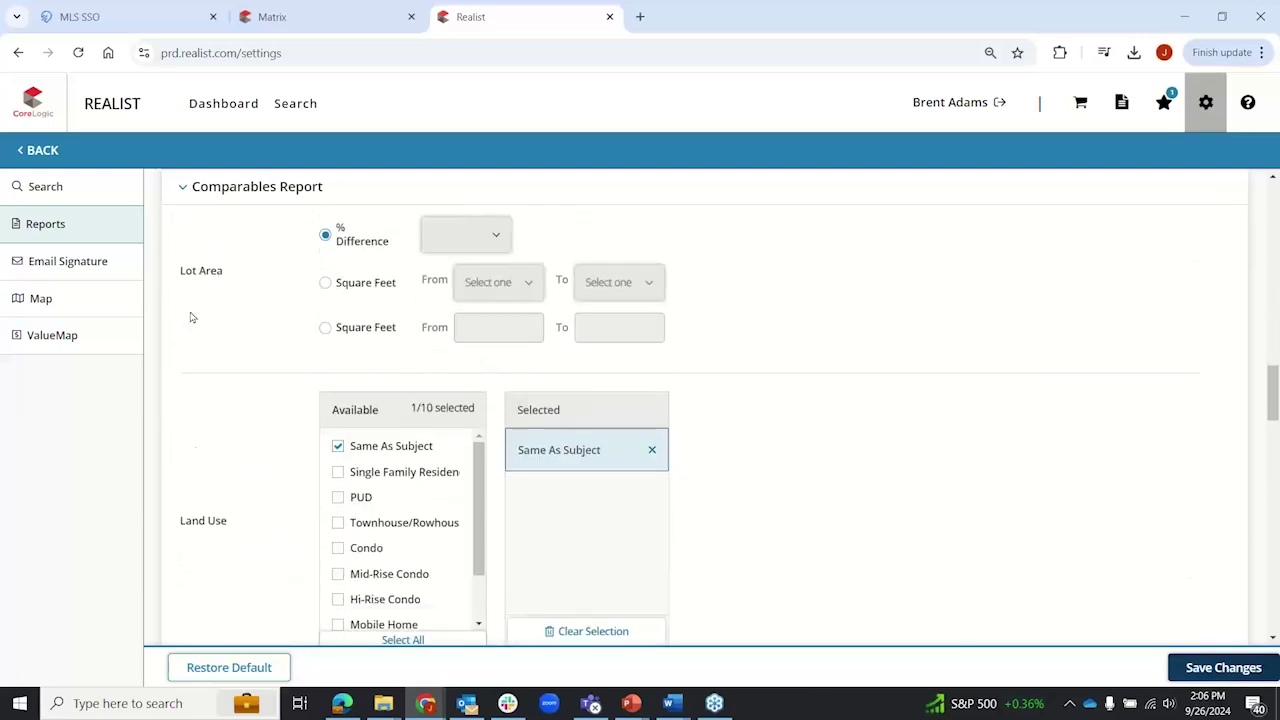
{"action": "scroll", "coordinate": [192, 318], "scroll_direction": "down", "scroll_amount": 8}
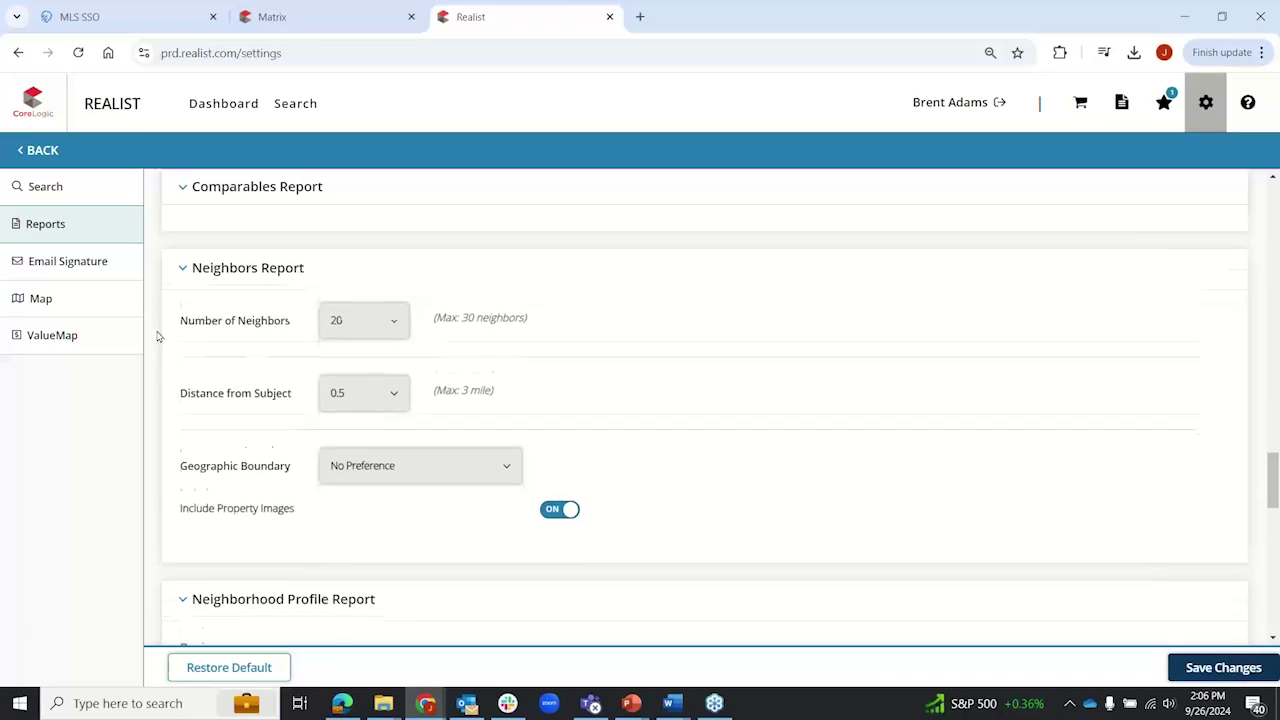
{"action": "scroll", "coordinate": [158, 335], "scroll_direction": "down", "scroll_amount": 4}
{"action": "scroll", "coordinate": [180, 357], "scroll_direction": "down", "scroll_amount": 6}
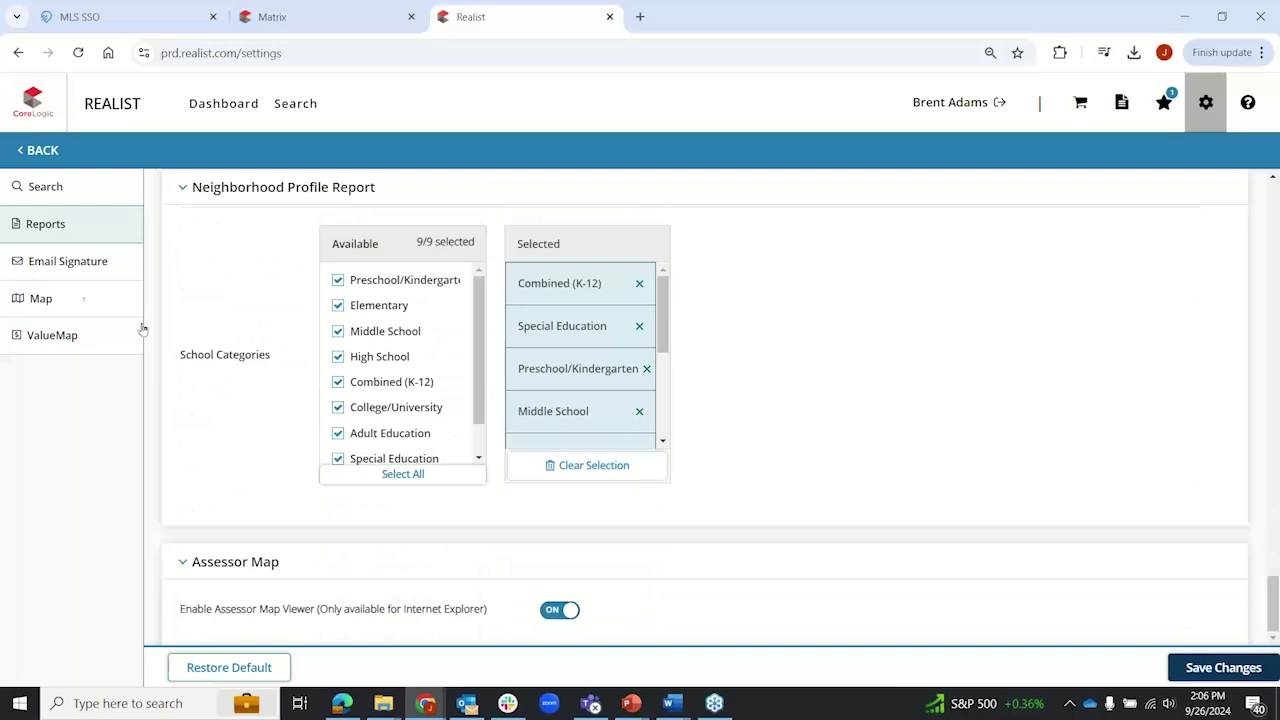
{"action": "left_click", "coordinate": [74, 264]}
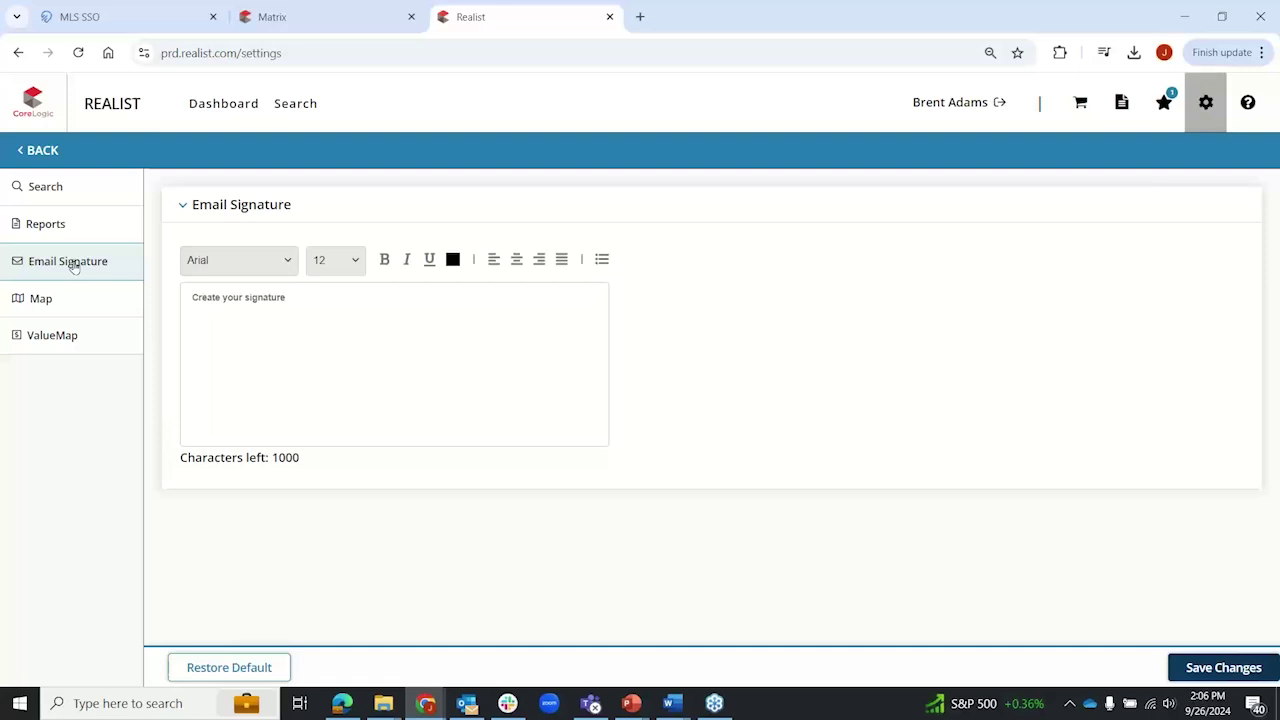
Step: Type the agent's name, phone number and website as the signature, sizing the name line 24 pt
{"action": "left_click", "coordinate": [232, 304]}
{"action": "type", "text": "John J Realtor"}
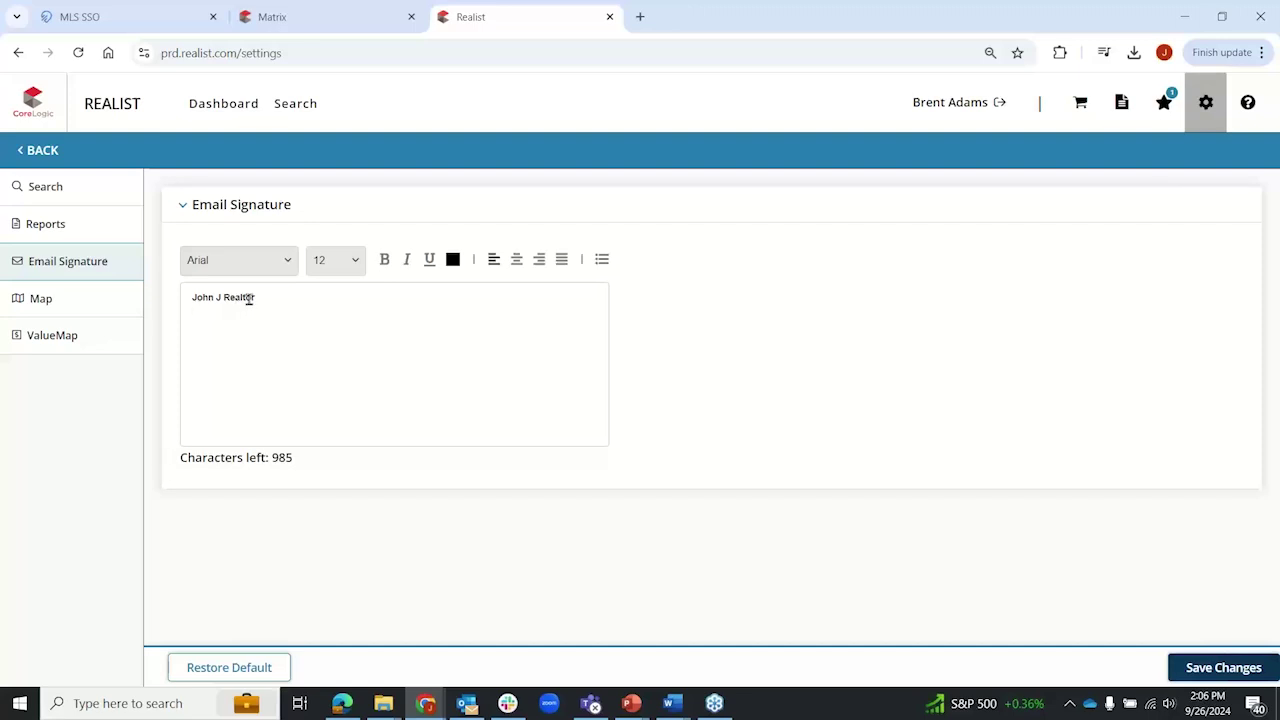
{"action": "type", "text": " 555-1212"}
{"action": "type", "text": "wwww.isell"}
{"action": "type", "text": "homes.com"}
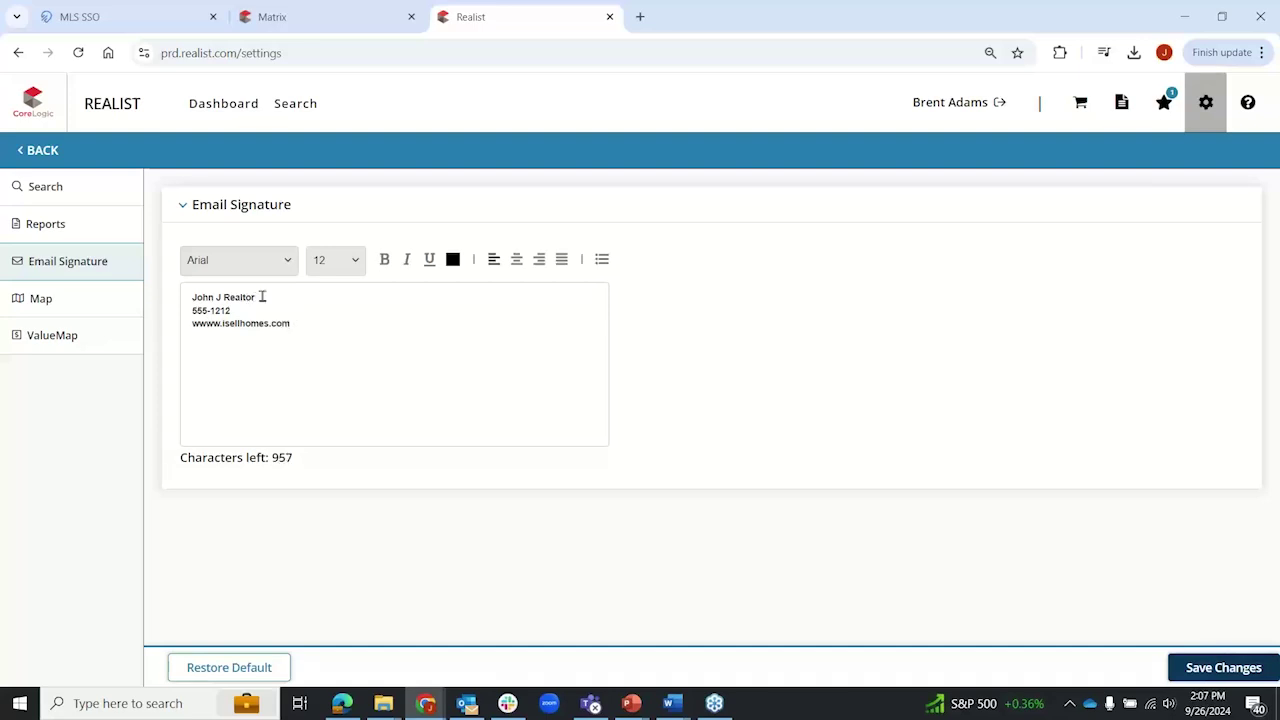
{"action": "left_click_drag", "start_coordinate": [258, 296], "coordinate": [194, 297]}
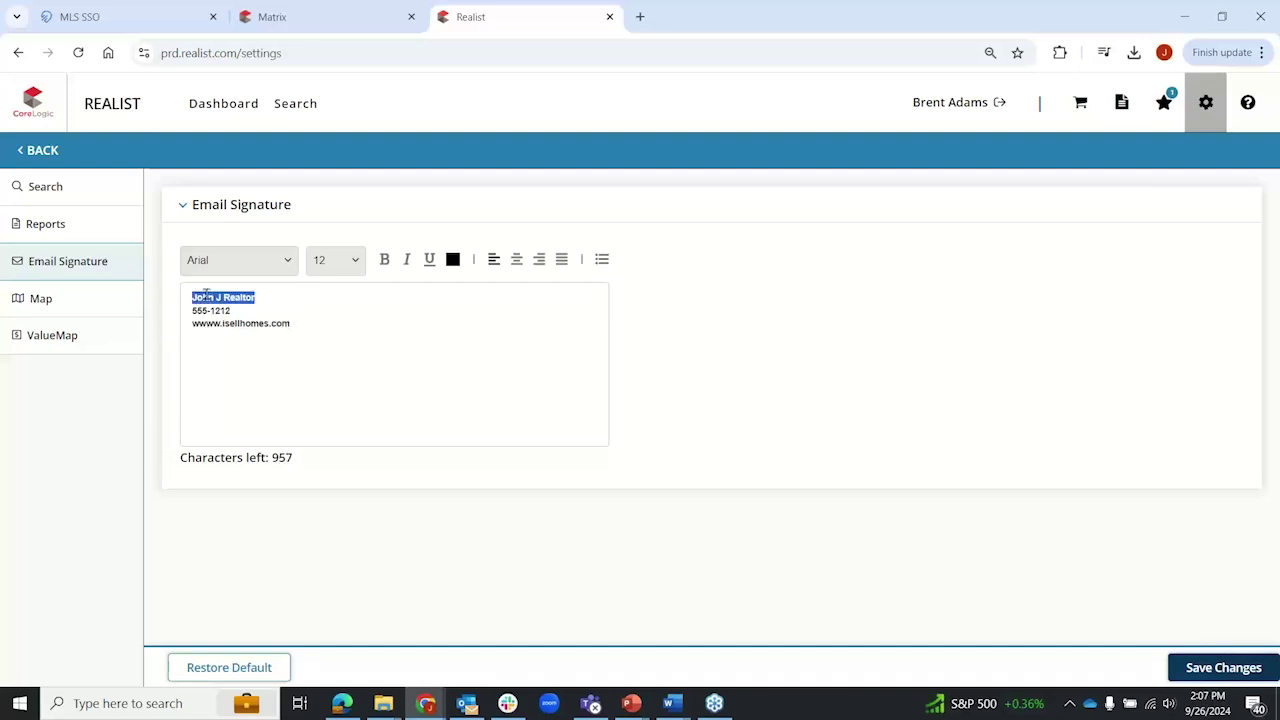
{"action": "left_click", "coordinate": [350, 262]}
{"action": "left_click", "coordinate": [327, 472]}
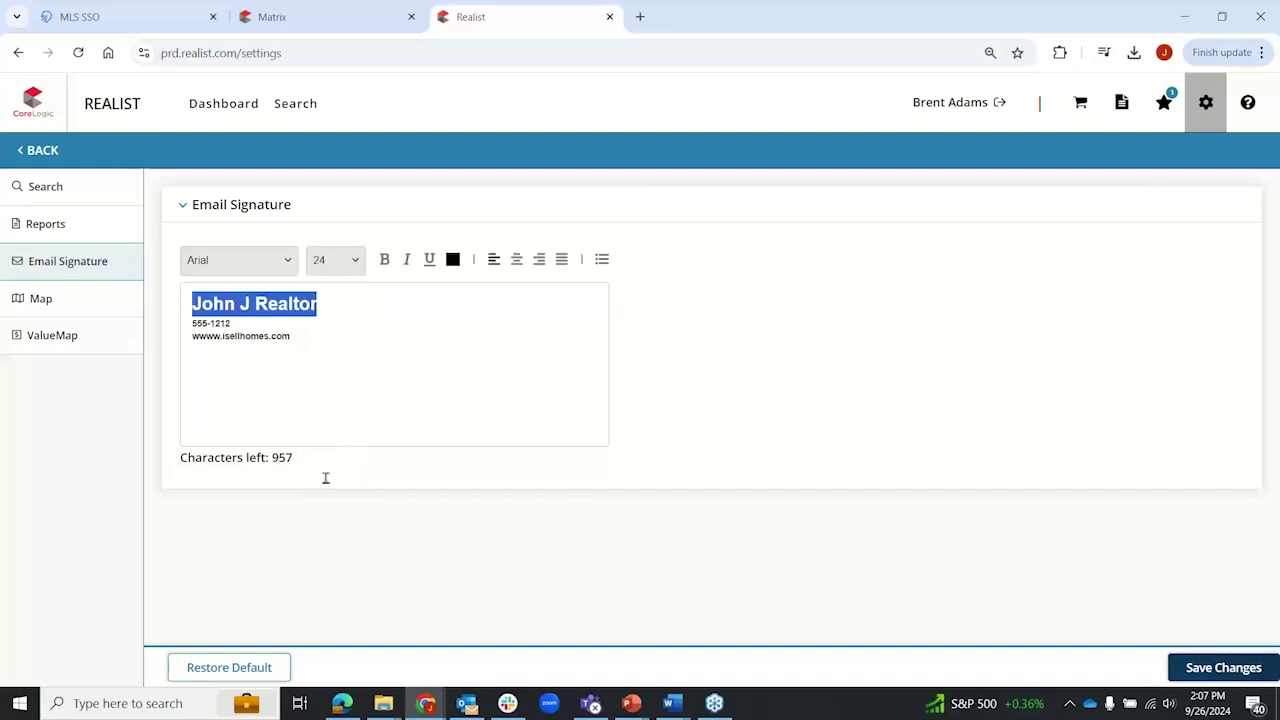
Step: Make the name line non-bold and red, save the signature, and go back to search
{"action": "left_click", "coordinate": [384, 259]}
{"action": "left_click", "coordinate": [452, 259]}
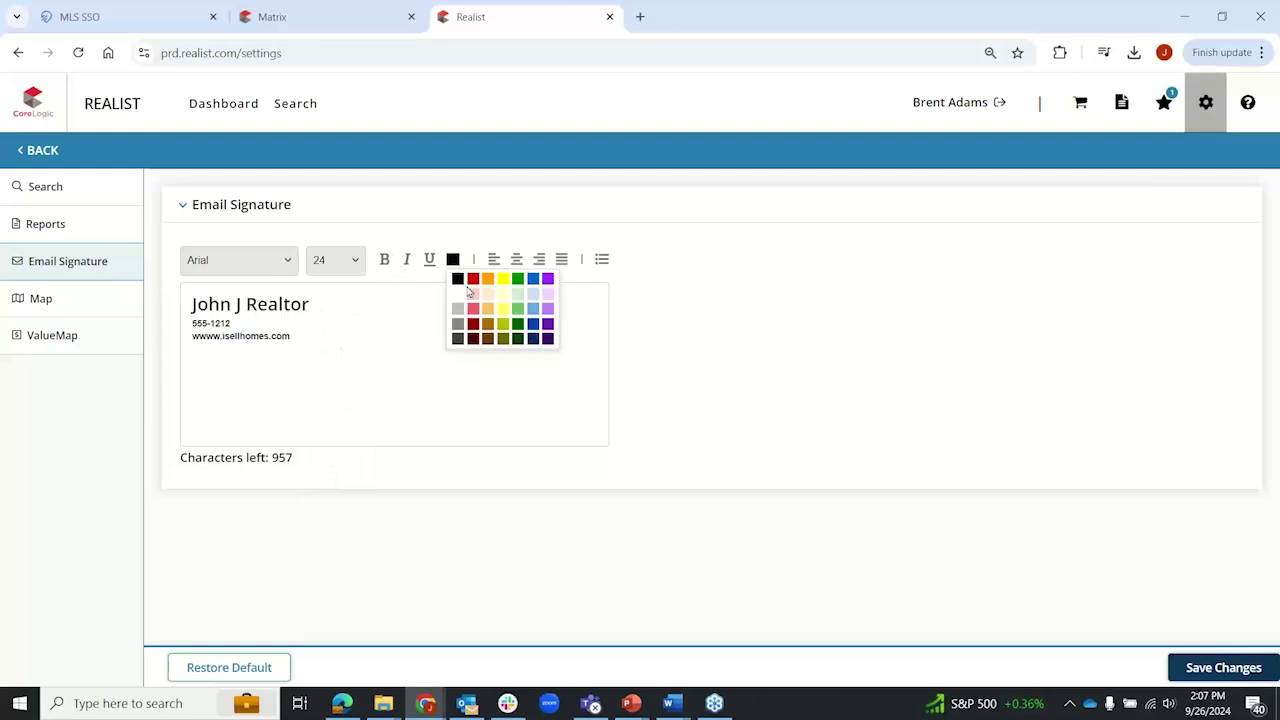
{"action": "left_click", "coordinate": [473, 280]}
{"action": "left_click", "coordinate": [406, 357]}
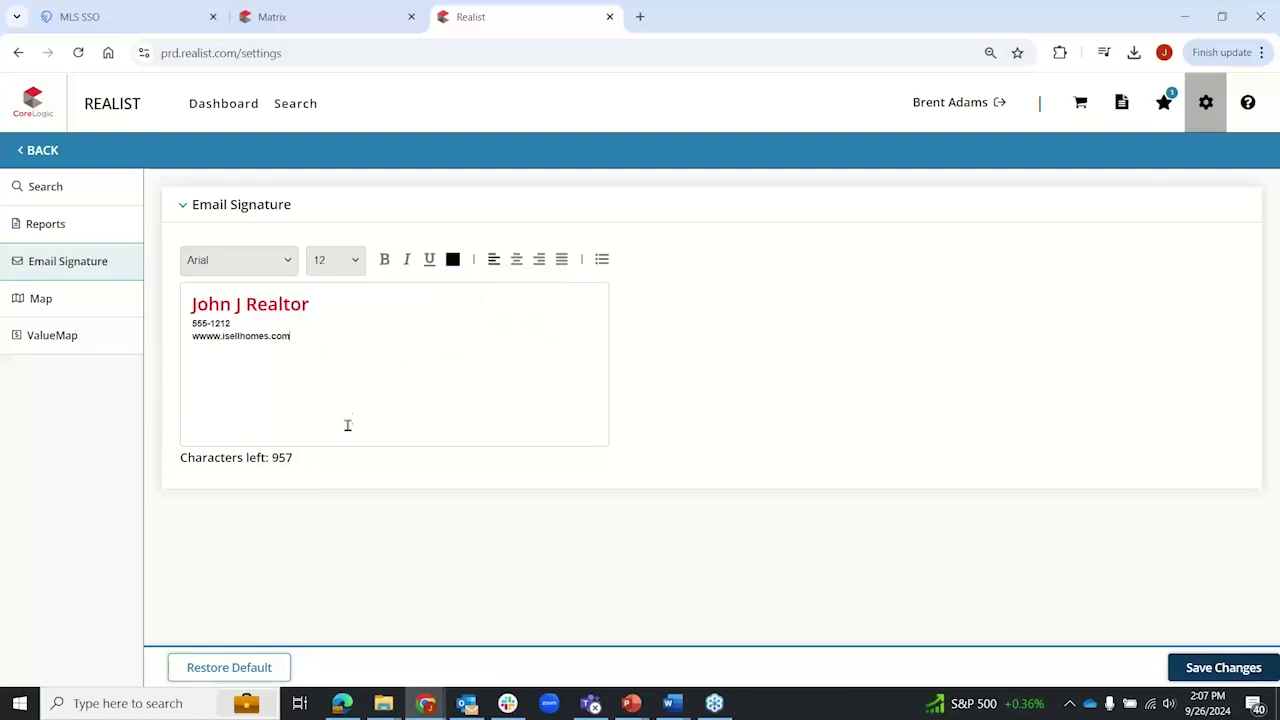
{"action": "left_click", "coordinate": [1208, 670]}
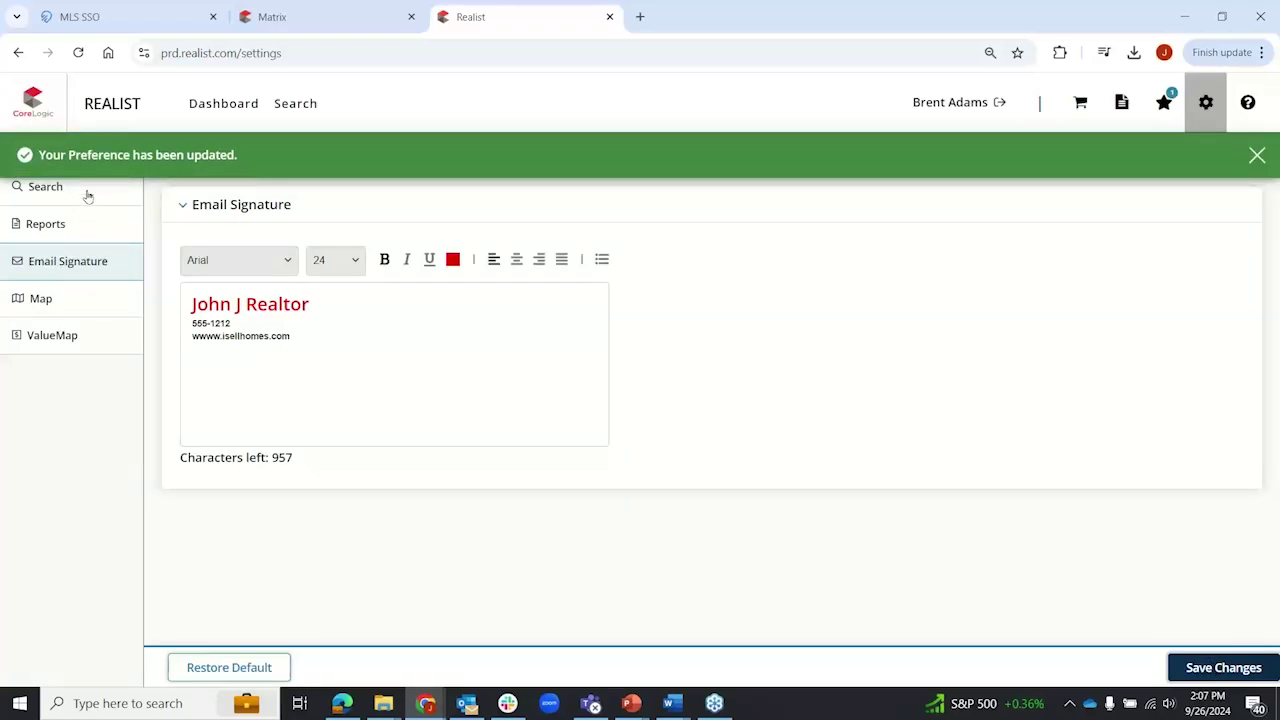
{"action": "left_click", "coordinate": [1257, 152]}
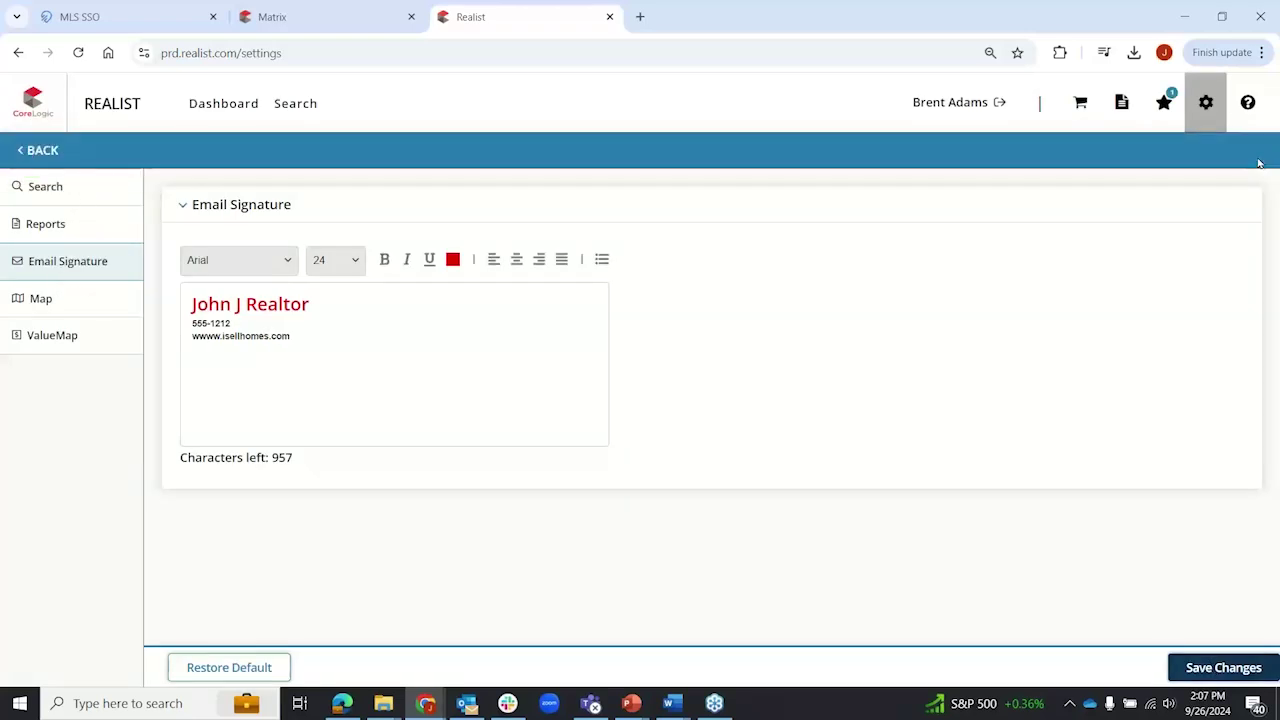
{"action": "left_click", "coordinate": [38, 152]}
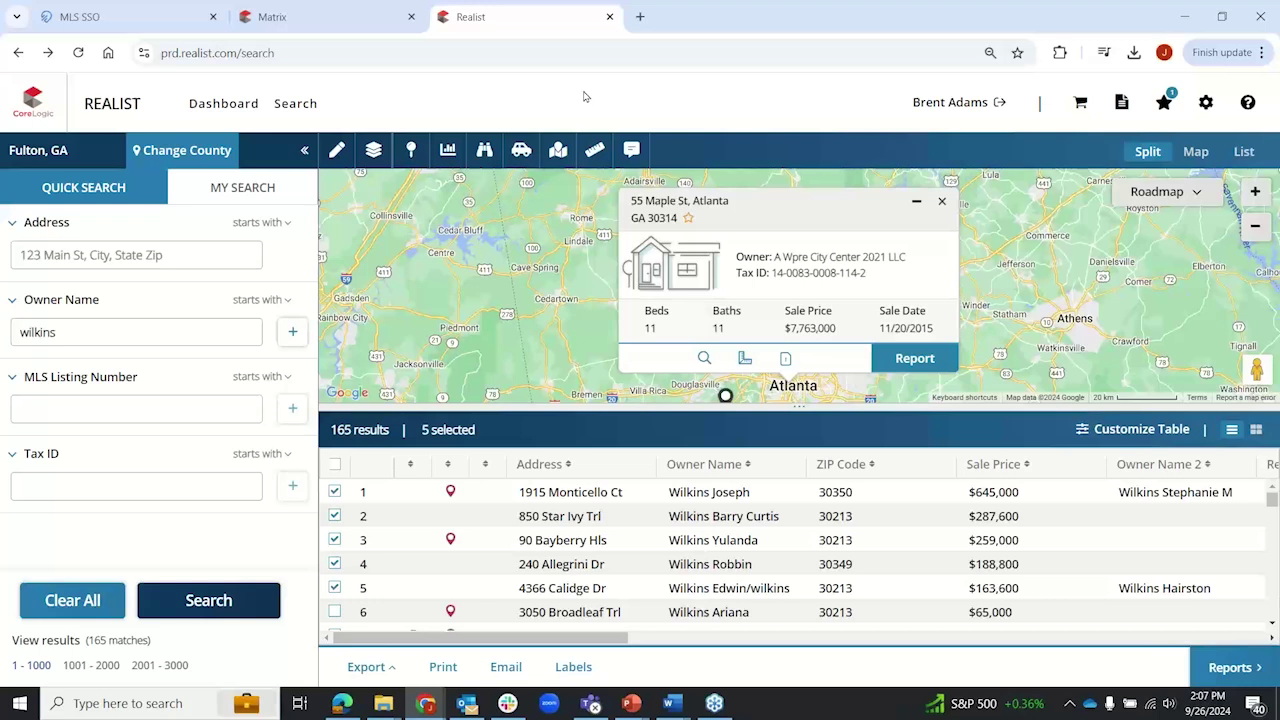
Step: Open the ? help menu listing Getting Started, Realist Reports and other popular topics
{"action": "left_click", "coordinate": [1249, 104]}
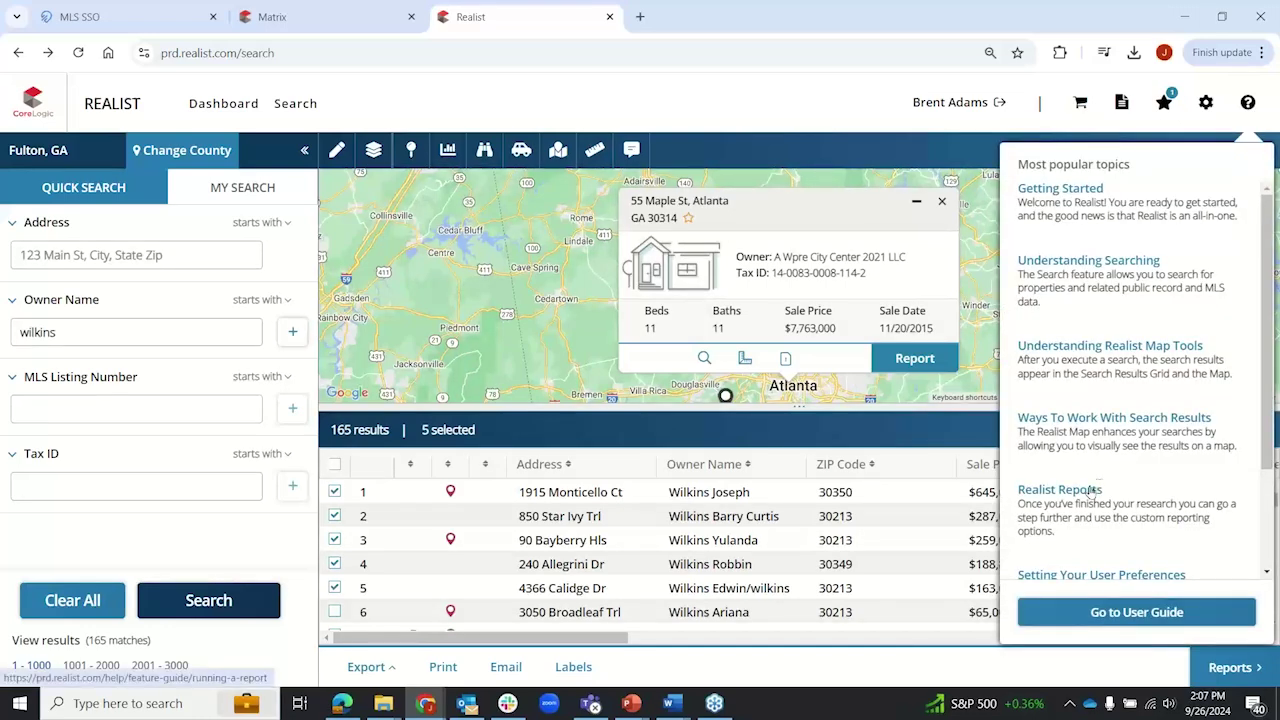
Step: Open the full Realist User Guide at the Finding Your Way Around Realist article
{"action": "left_click", "coordinate": [1128, 614]}
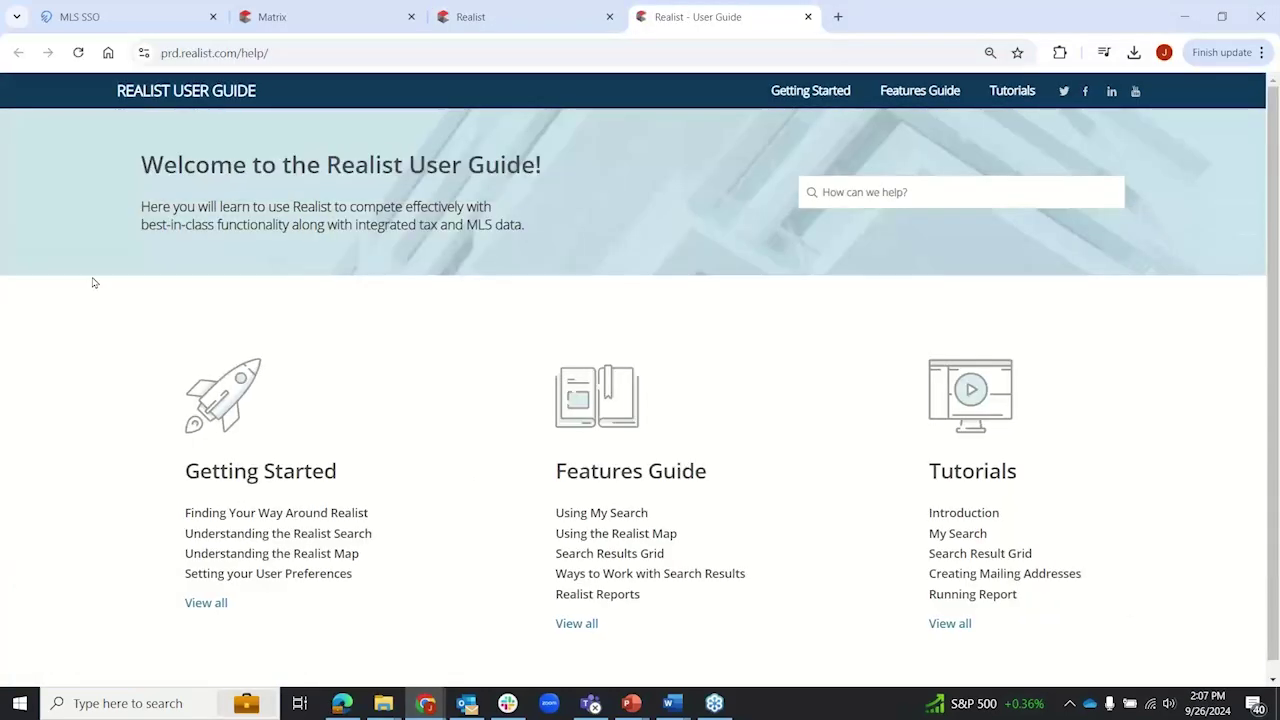
{"action": "left_click", "coordinate": [296, 54]}
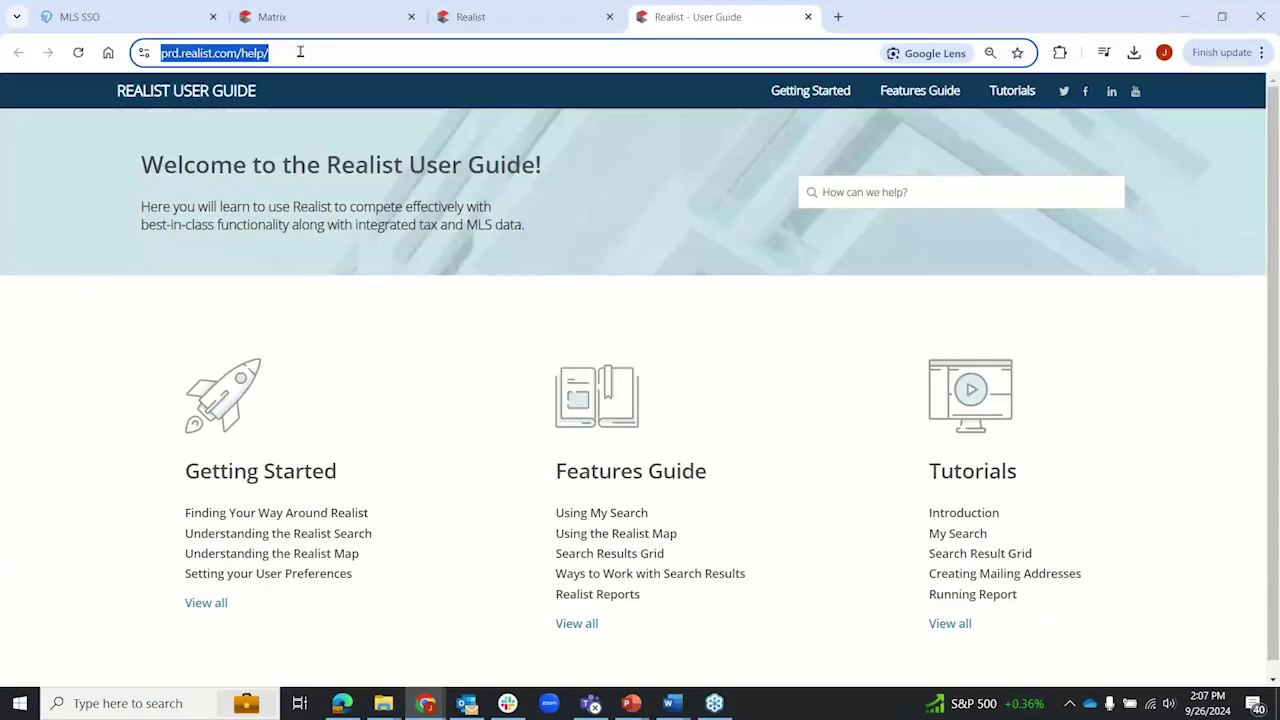
{"action": "left_click", "coordinate": [308, 54]}
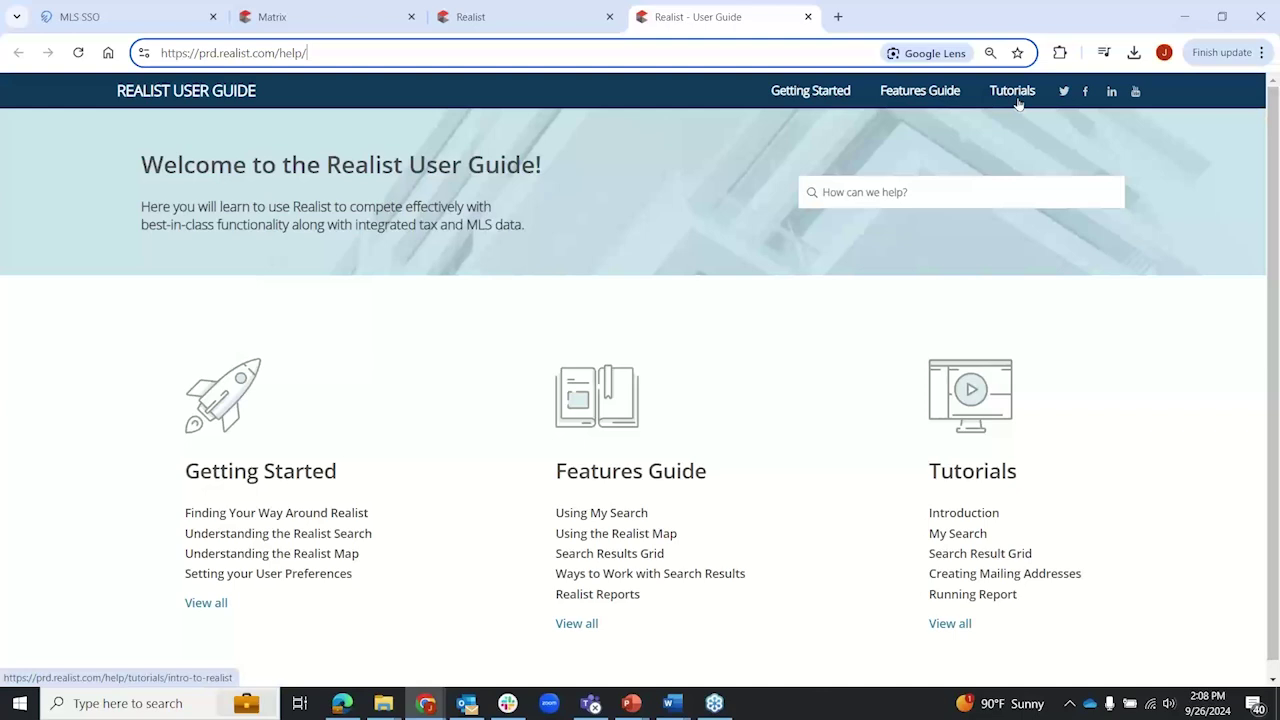
{"action": "left_click", "coordinate": [834, 91]}
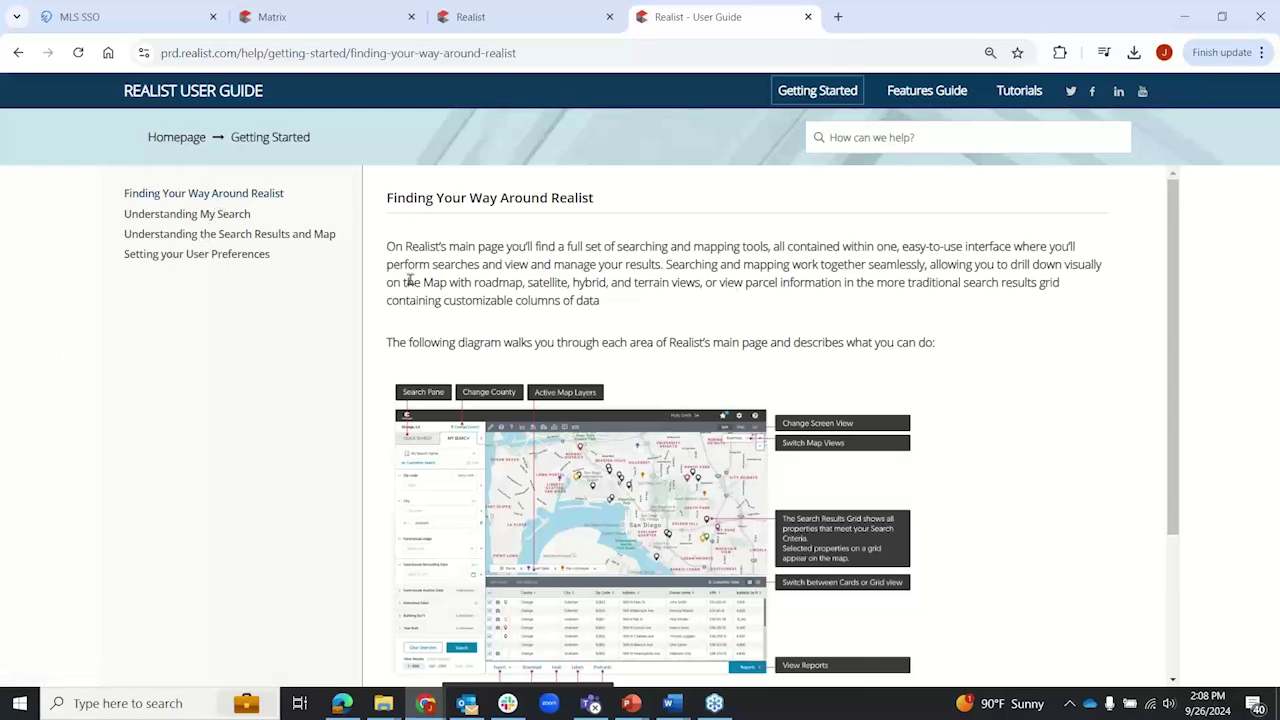
{"action": "scroll", "coordinate": [410, 285], "scroll_direction": "down", "scroll_amount": 3}
{"action": "scroll", "coordinate": [410, 285], "scroll_direction": "up", "scroll_amount": 3}
Step: Read Understanding My Search and Setting your User Preferences, then go to the Features Guide
{"action": "left_click", "coordinate": [206, 216]}
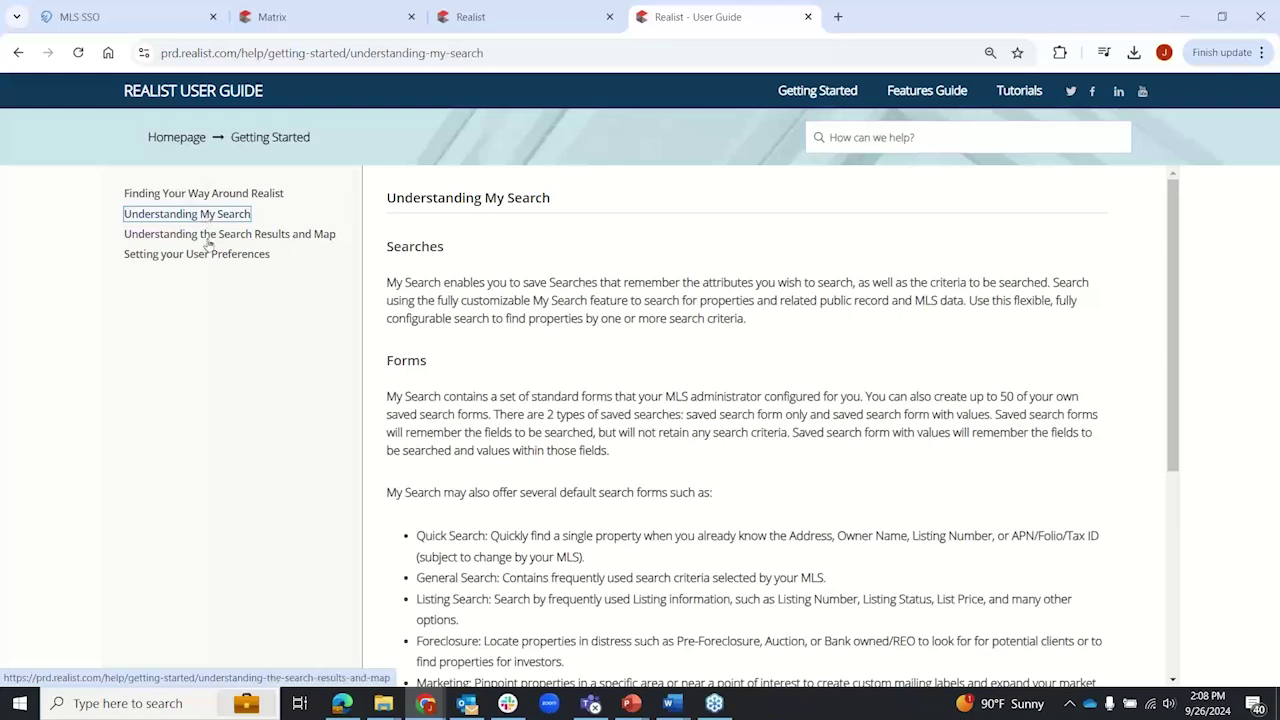
{"action": "left_click", "coordinate": [200, 256]}
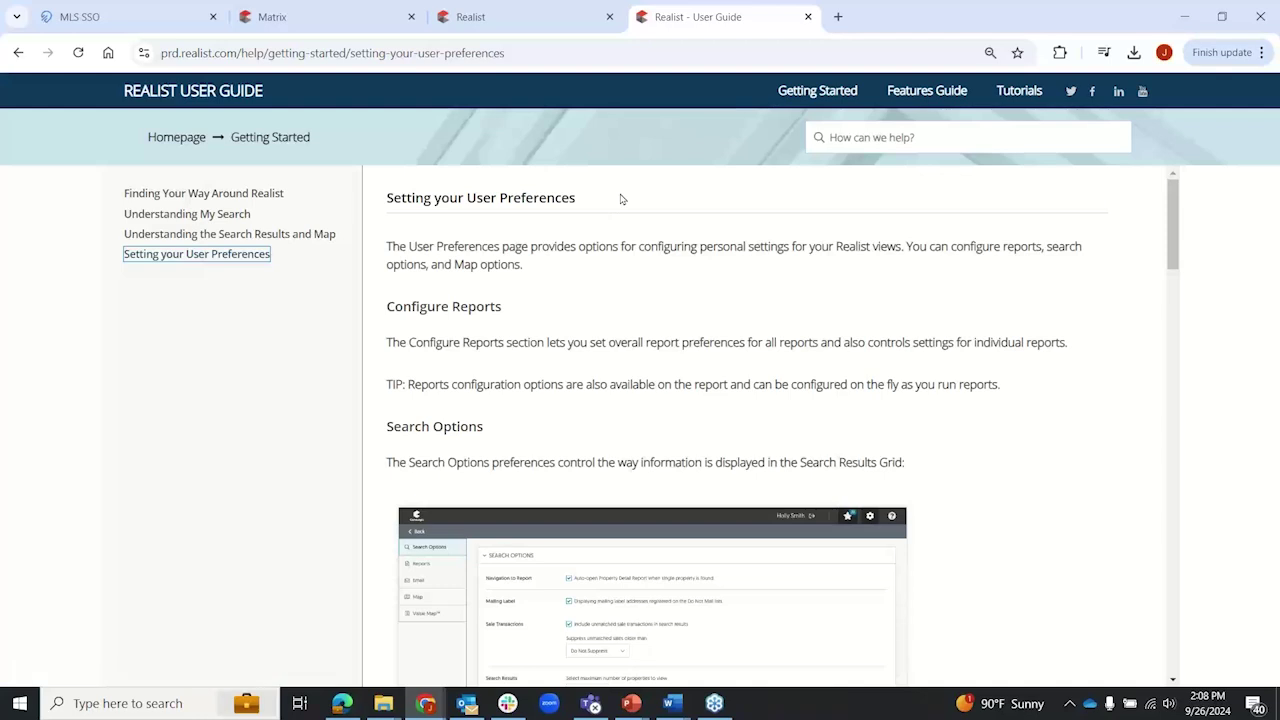
{"action": "left_click", "coordinate": [933, 92]}
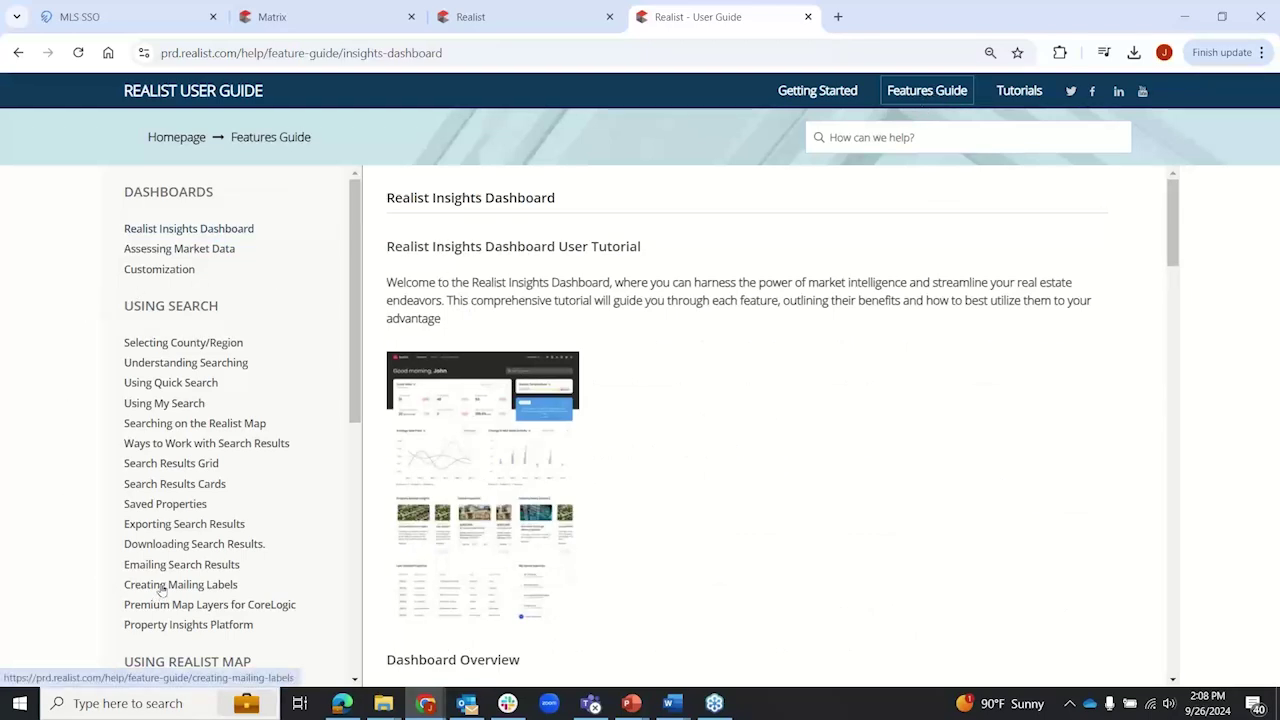
Step: Read through the Creating Mailing Labels article
{"action": "left_click", "coordinate": [161, 588]}
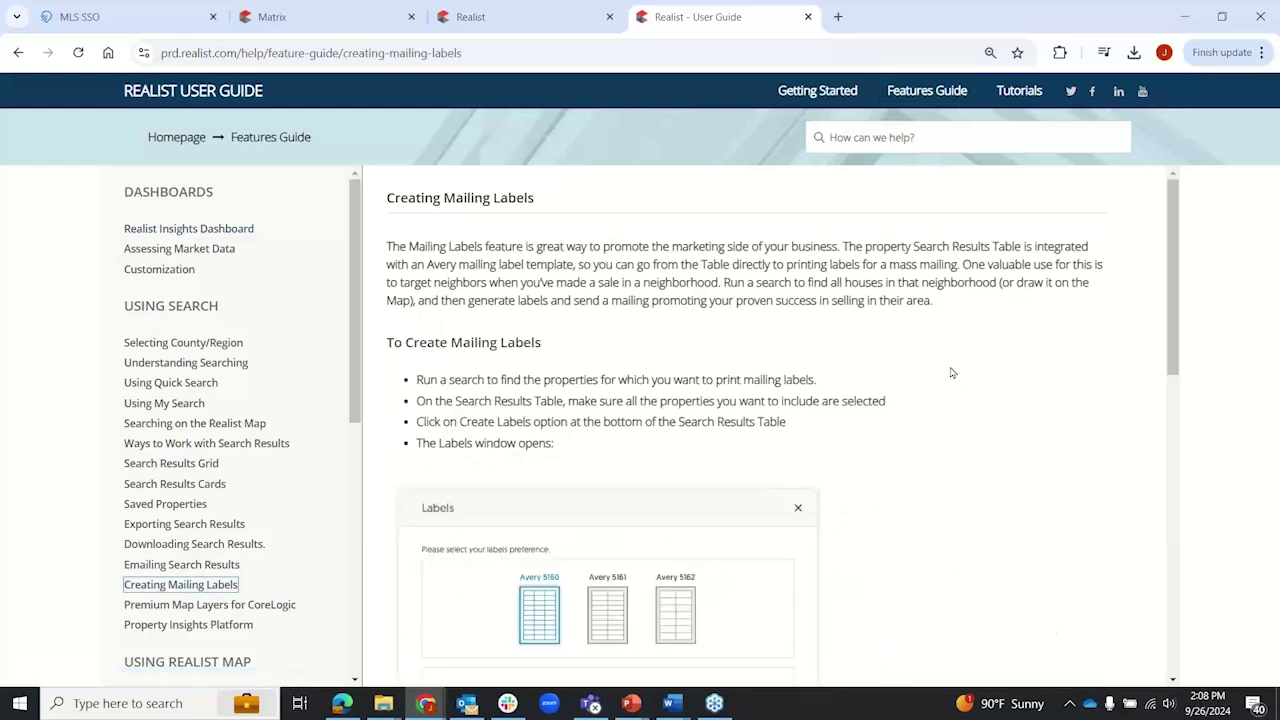
{"action": "scroll", "coordinate": [952, 373], "scroll_direction": "down", "scroll_amount": 3}
{"action": "scroll", "coordinate": [952, 373], "scroll_direction": "down", "scroll_amount": 6}
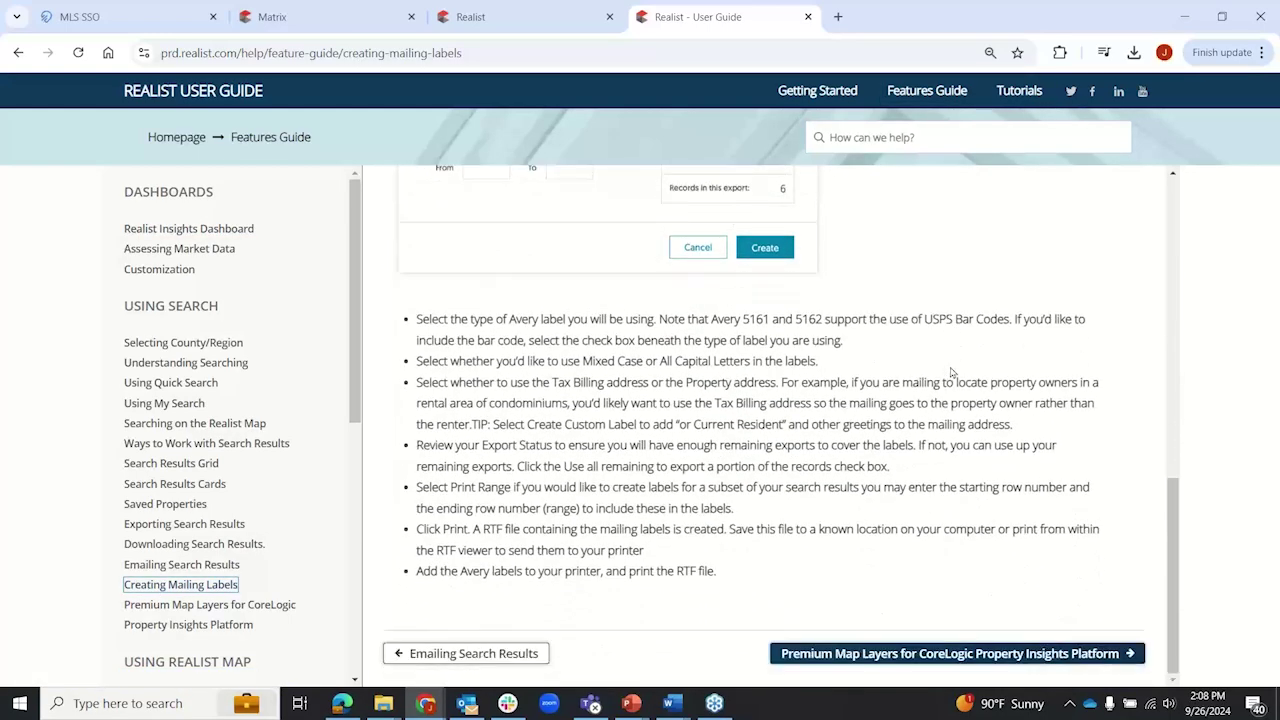
{"action": "scroll", "coordinate": [951, 370], "scroll_direction": "up", "scroll_amount": 8}
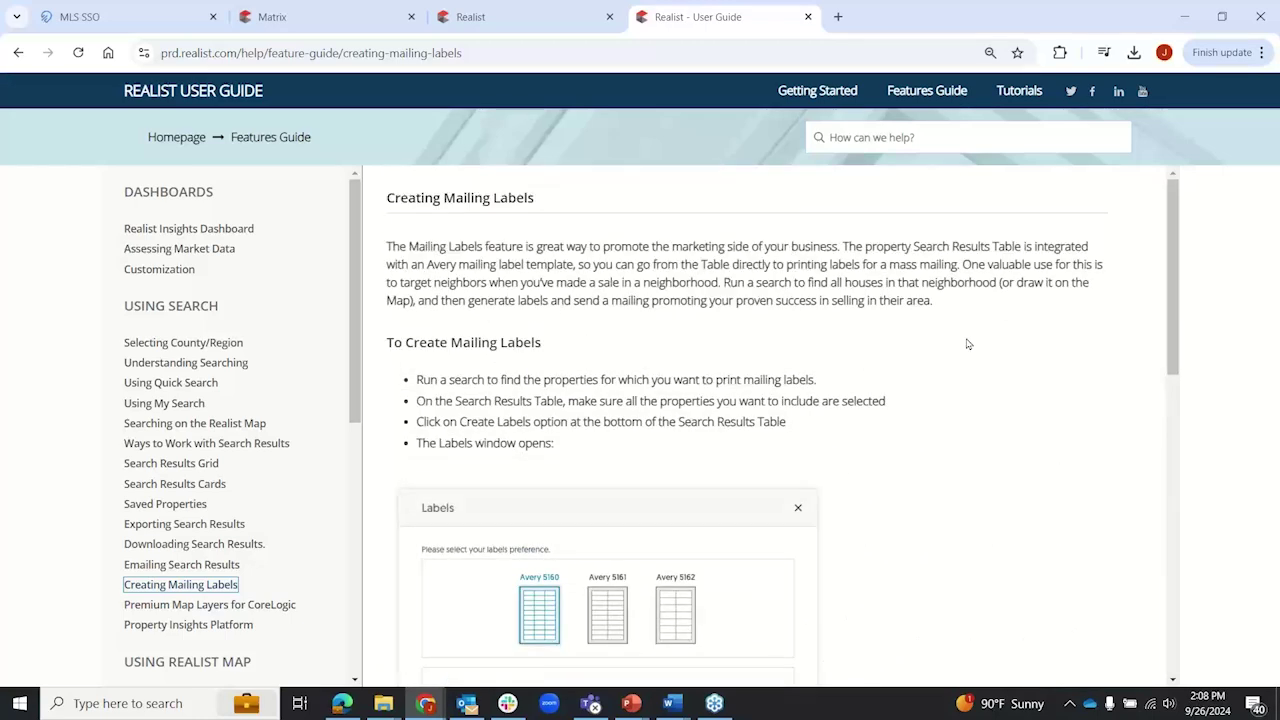
Step: Play and pause the Intro to Realist tutorial video, then close the user guide
{"action": "left_click", "coordinate": [1024, 97]}
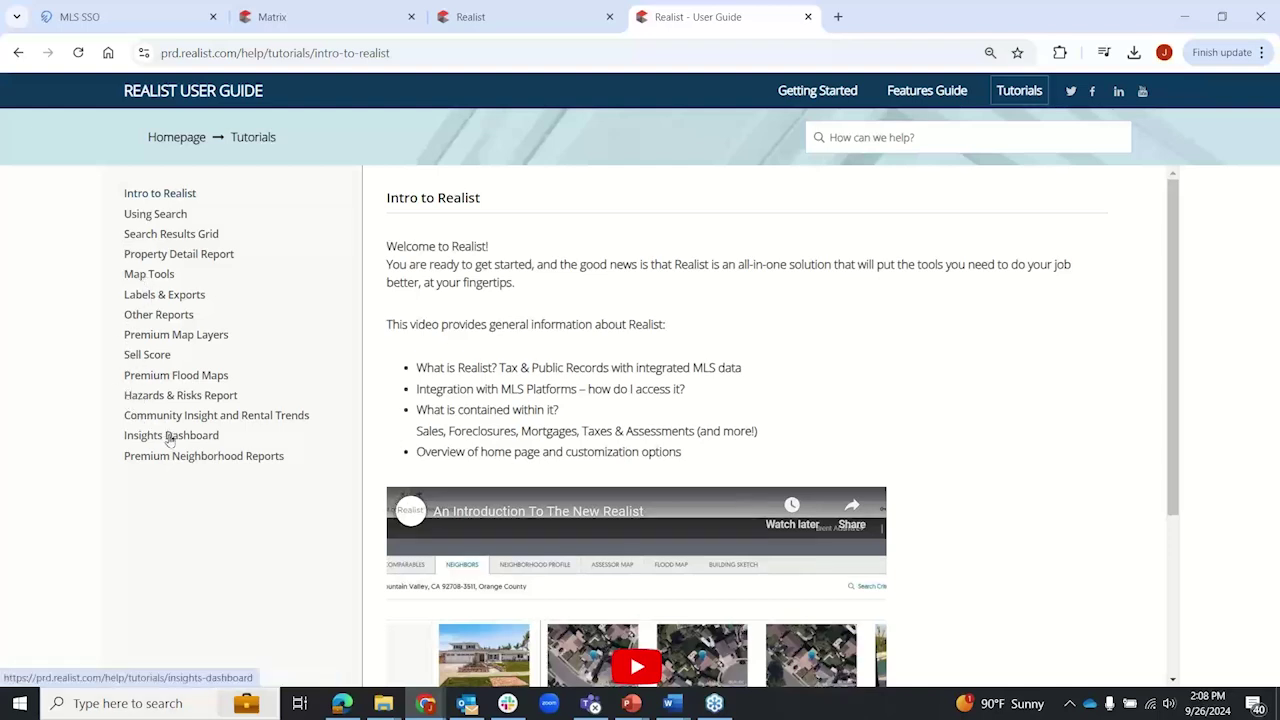
{"action": "scroll", "coordinate": [963, 414], "scroll_direction": "down", "scroll_amount": 3}
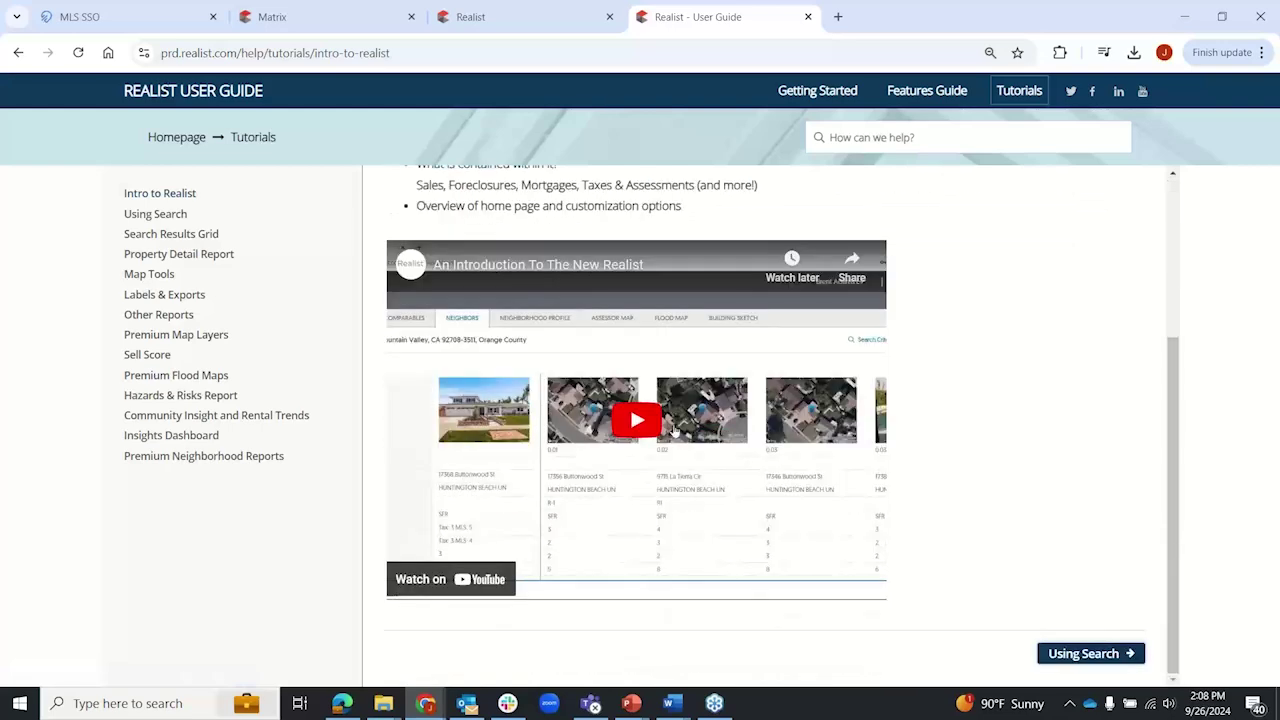
{"action": "left_click", "coordinate": [652, 424]}
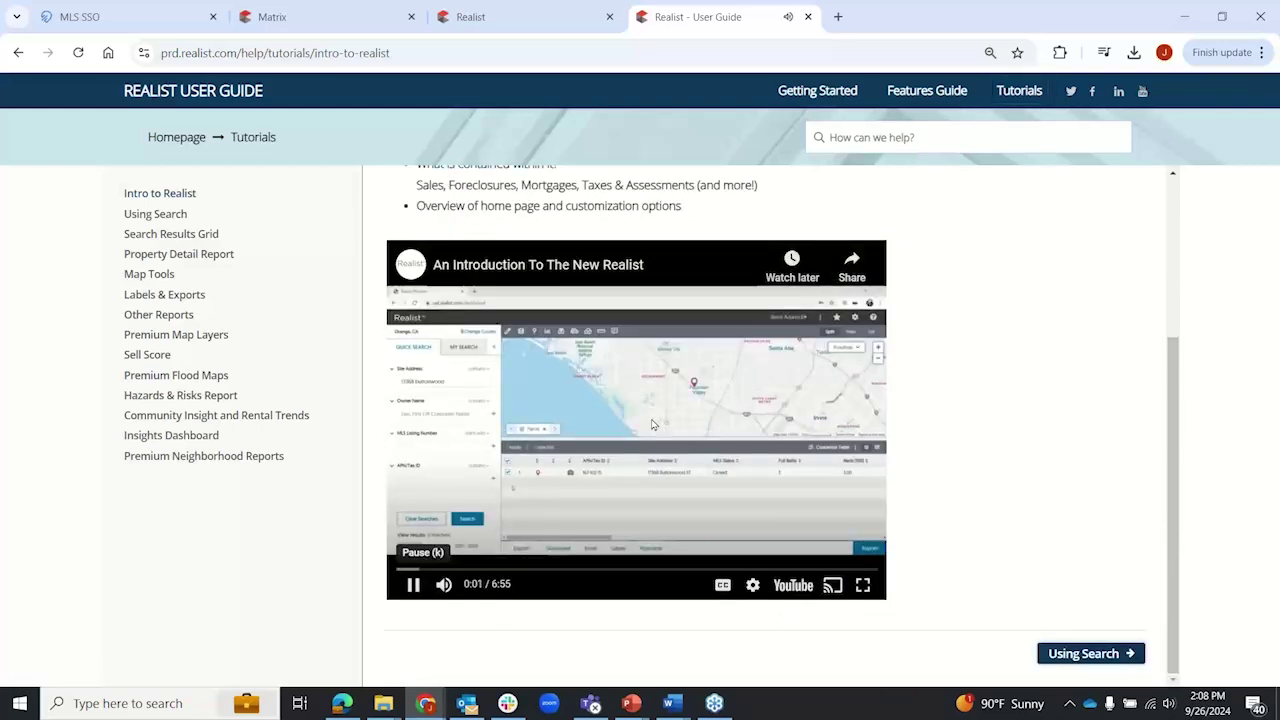
{"action": "left_click", "coordinate": [414, 585]}
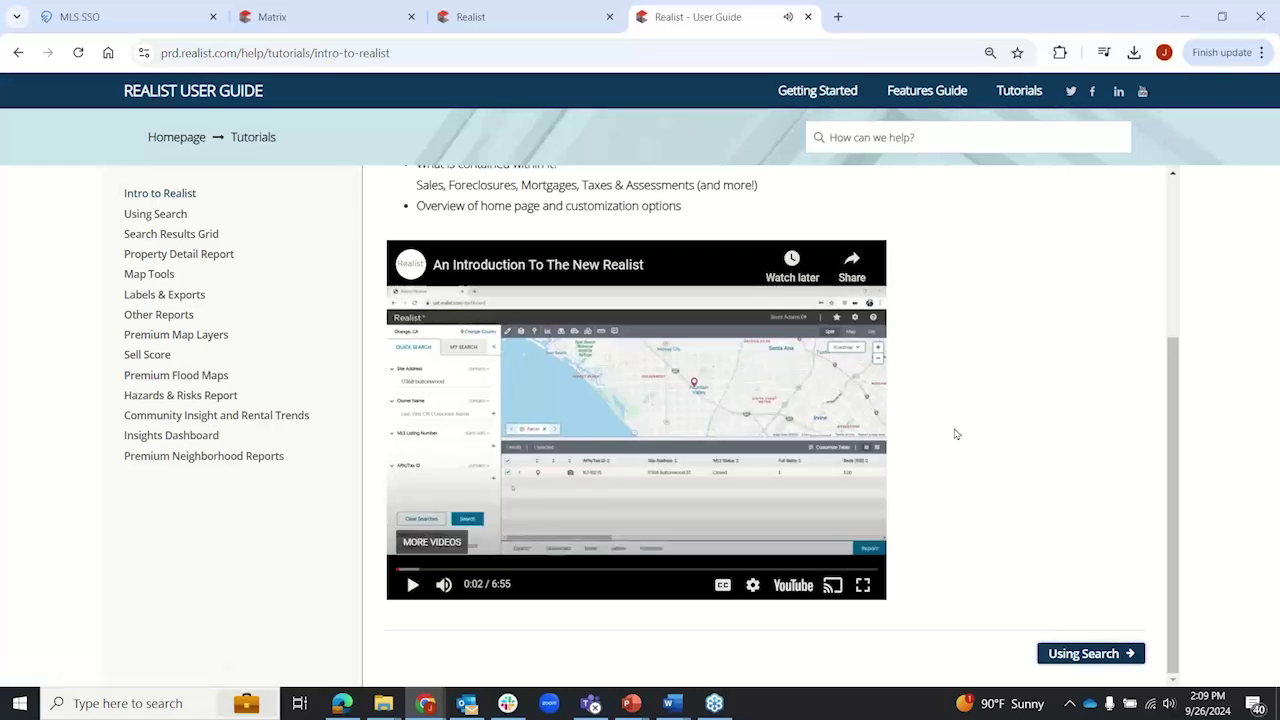
{"action": "scroll", "coordinate": [957, 430], "scroll_direction": "up", "scroll_amount": 3}
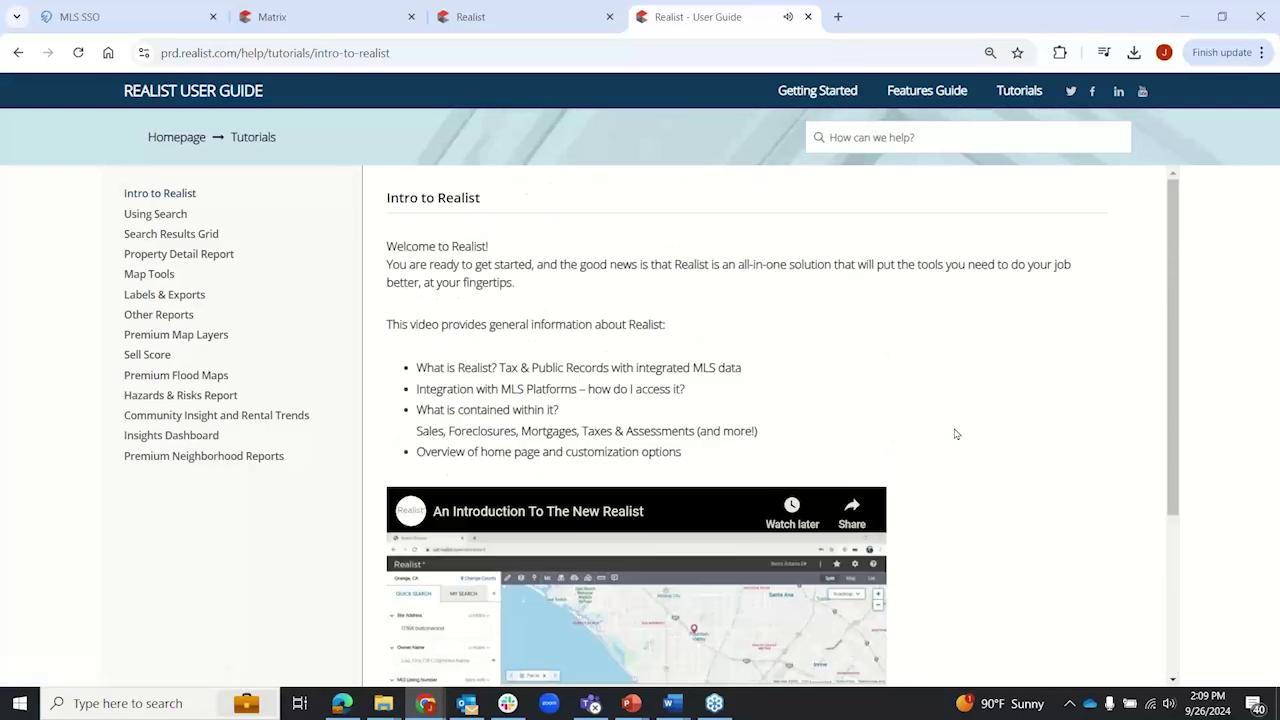
{"action": "left_click", "coordinate": [808, 16]}
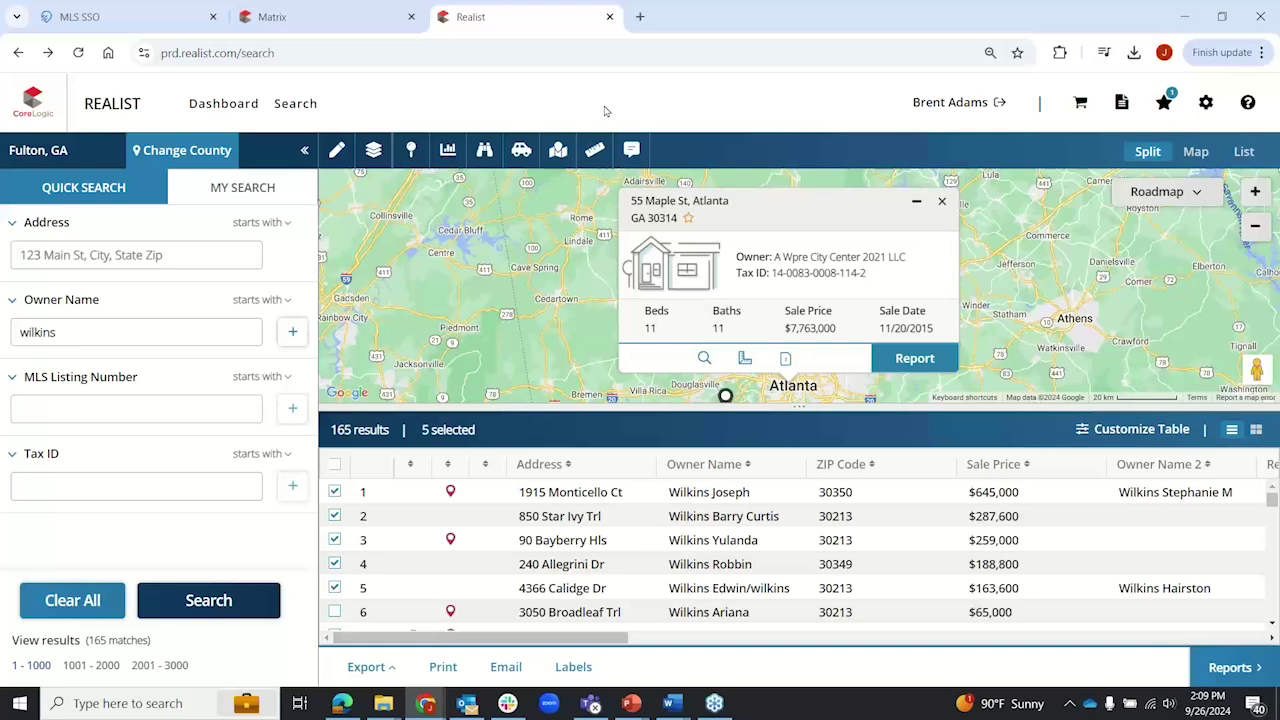
Step: Switch to the MLS SSO browser tab showing the FMLS Product Directory
{"action": "left_click", "coordinate": [140, 16]}
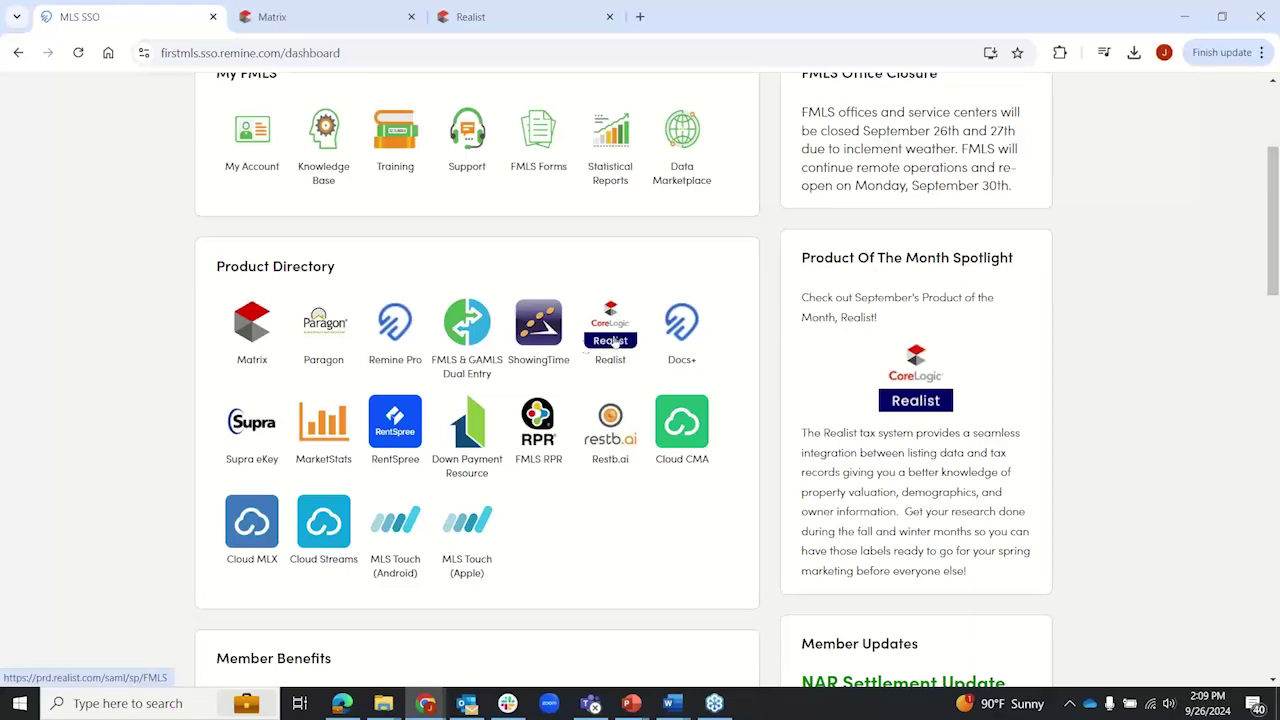
Step: Check Realist Tax under Matrix's PUBLIC RECORDS menu, then return to the Realist tab
{"action": "left_click", "coordinate": [313, 17]}
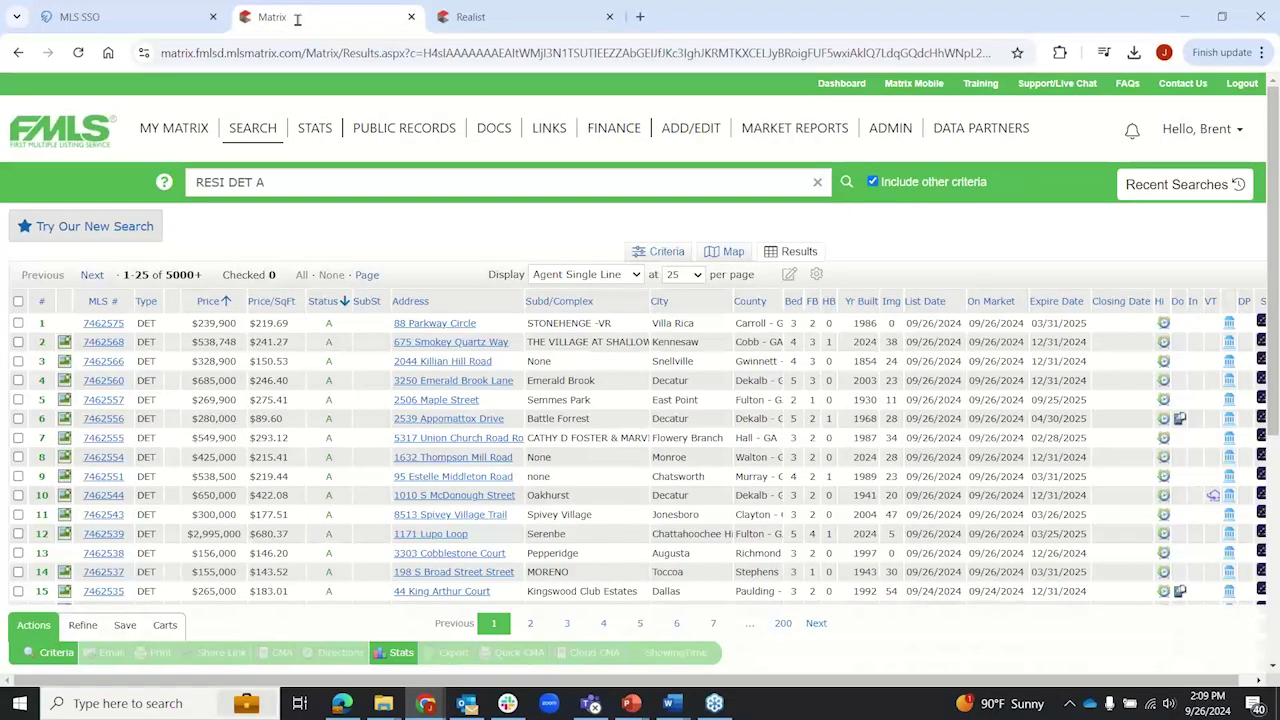
{"action": "mouse_move", "coordinate": [403, 138]}
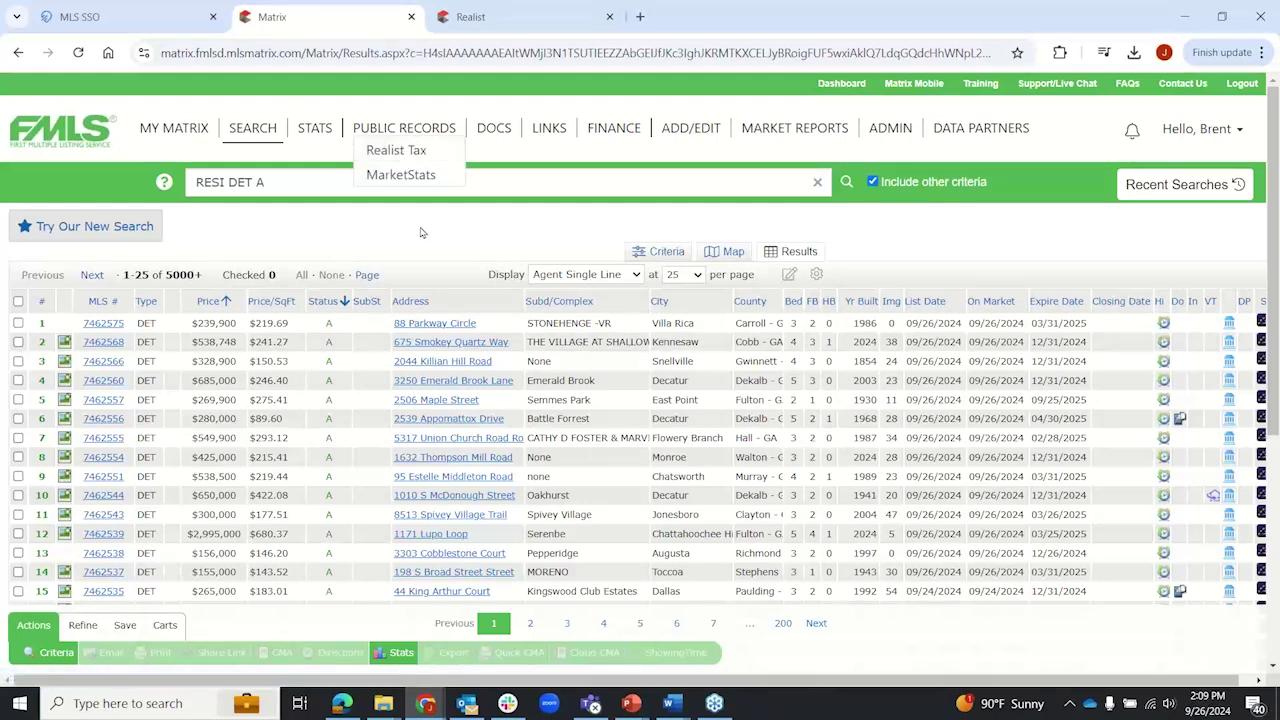
{"action": "left_click", "coordinate": [502, 18]}
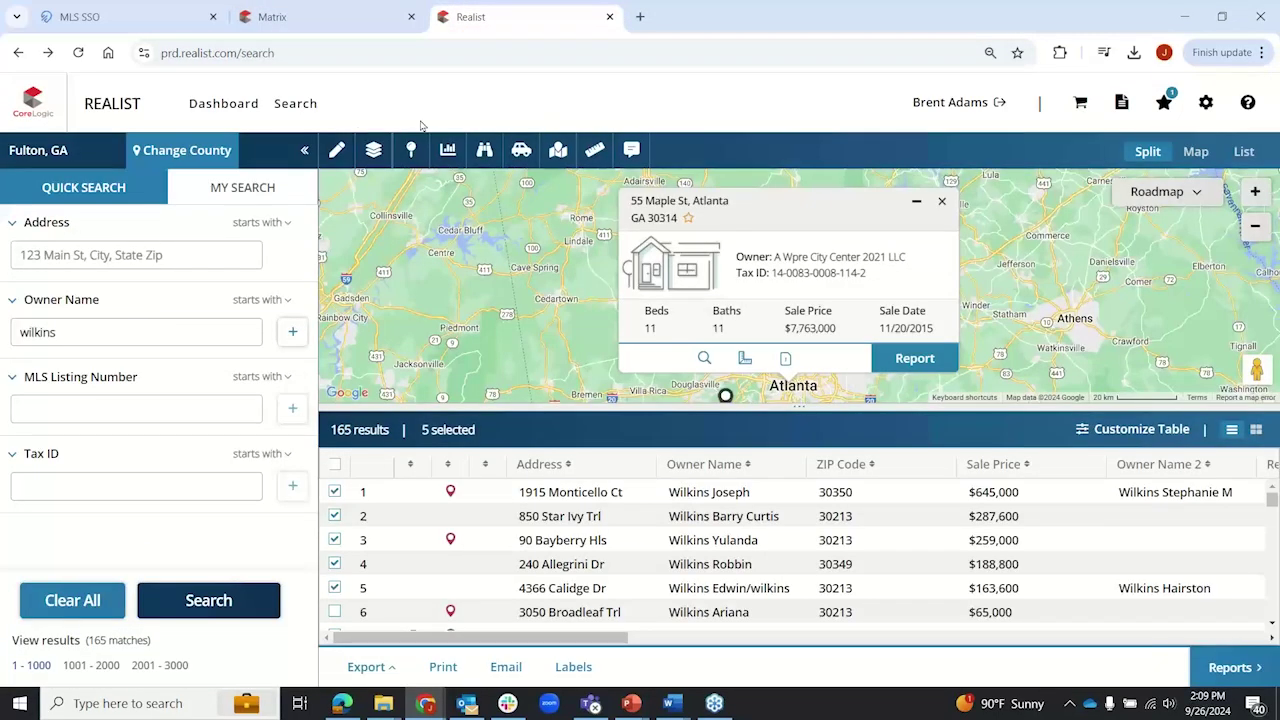